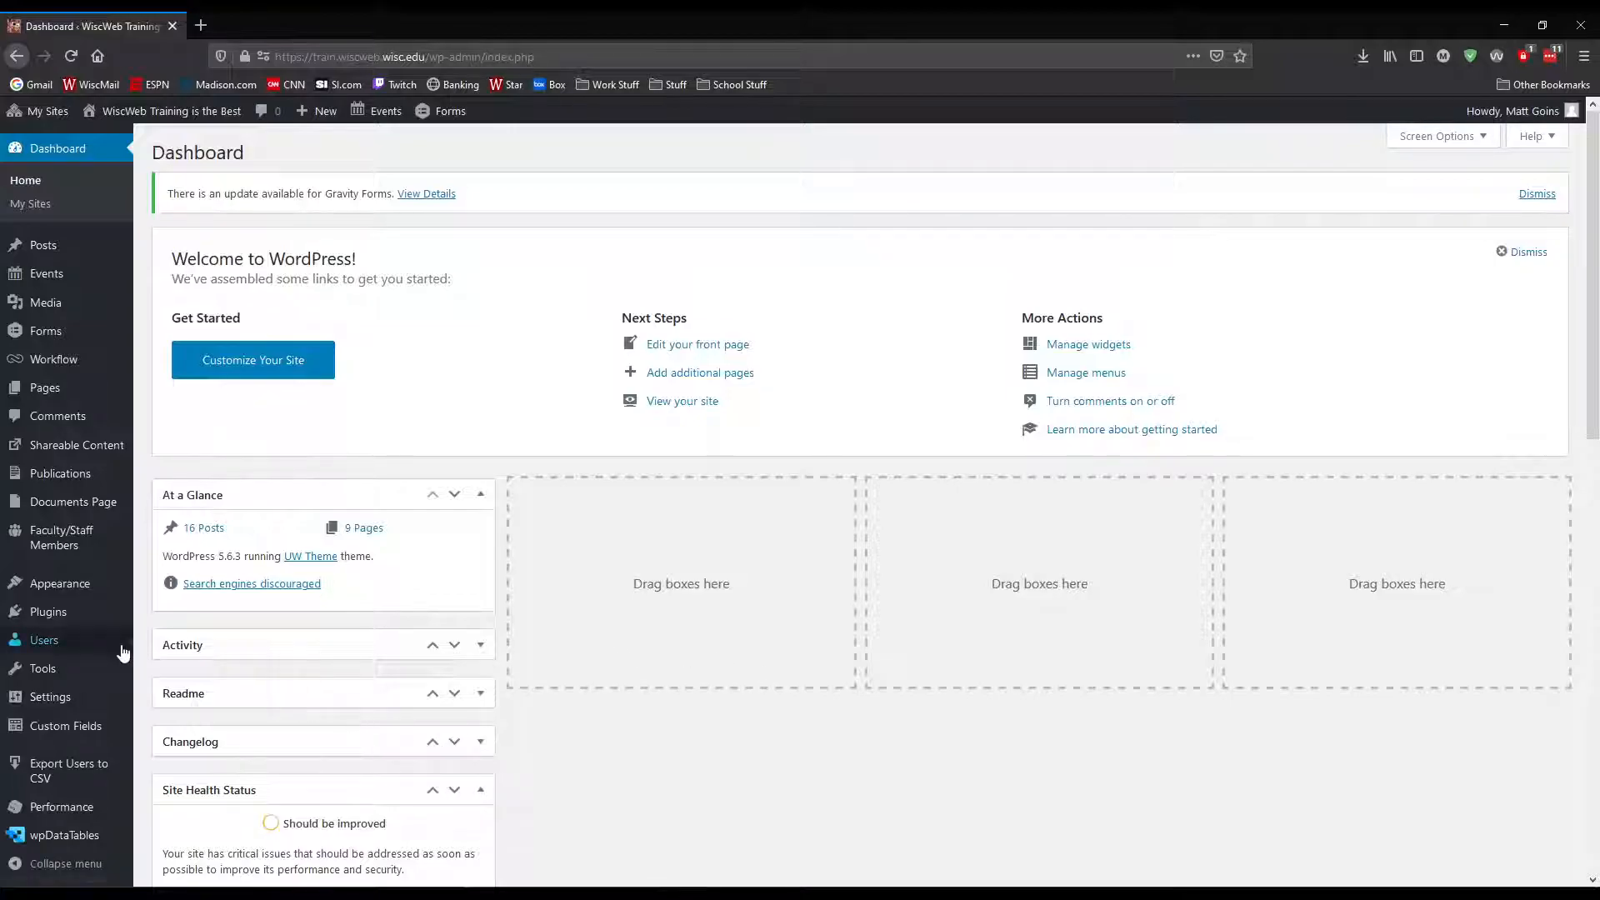
Open the Media Library and look over the uploaded spreadsheet files
mouse_move(60, 619)
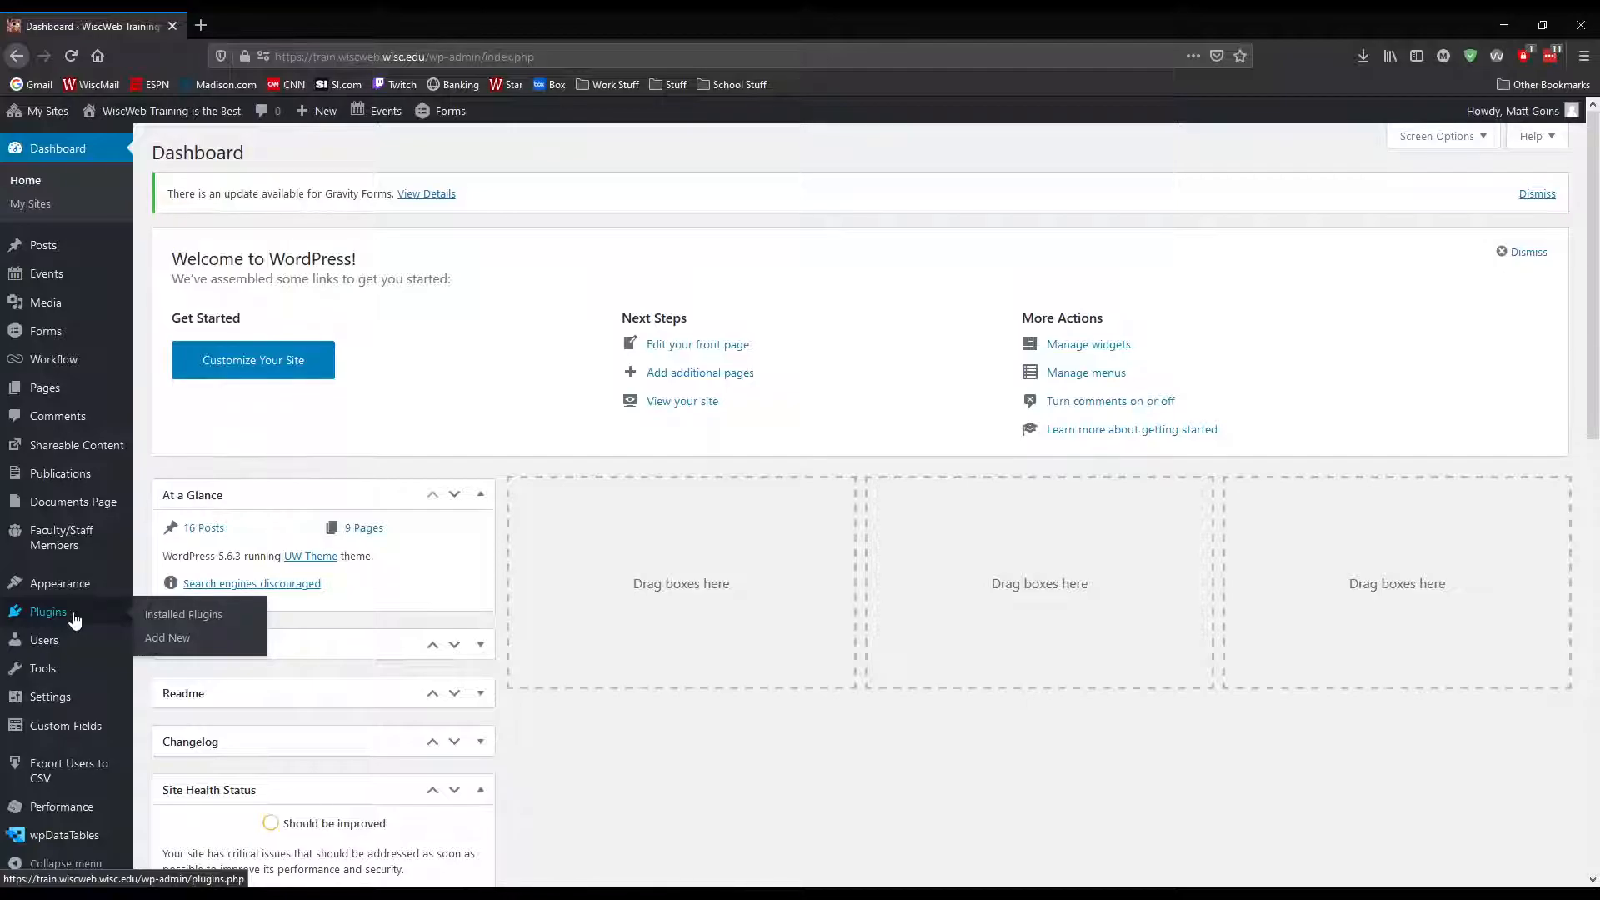
scroll(73, 619, down, 4)
mouse_move(36, 838)
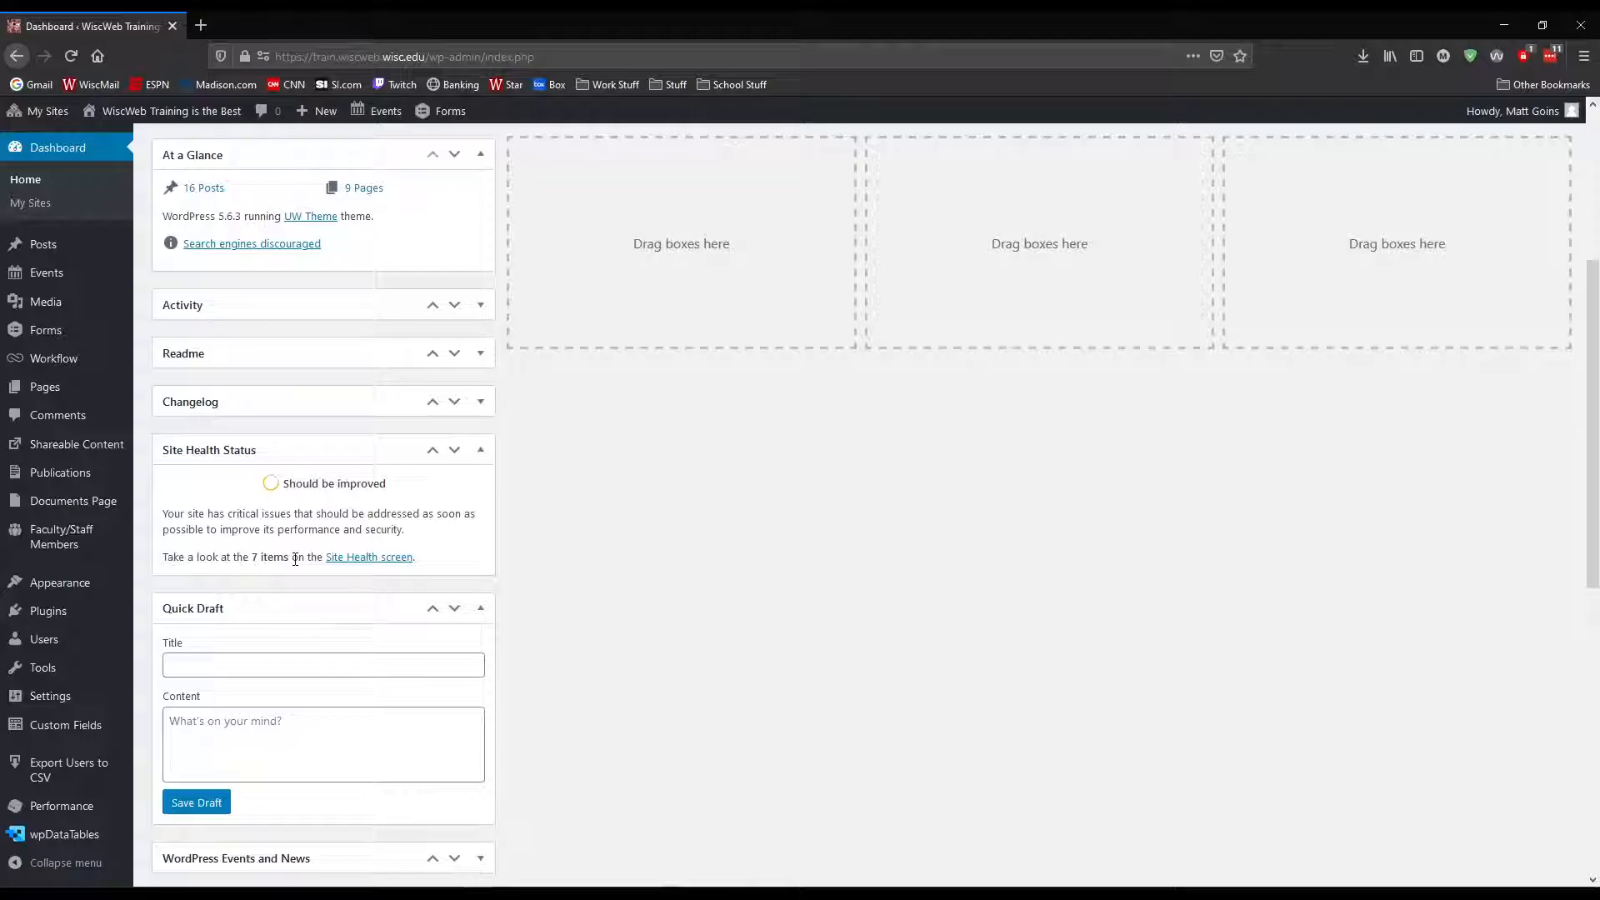
click(43, 312)
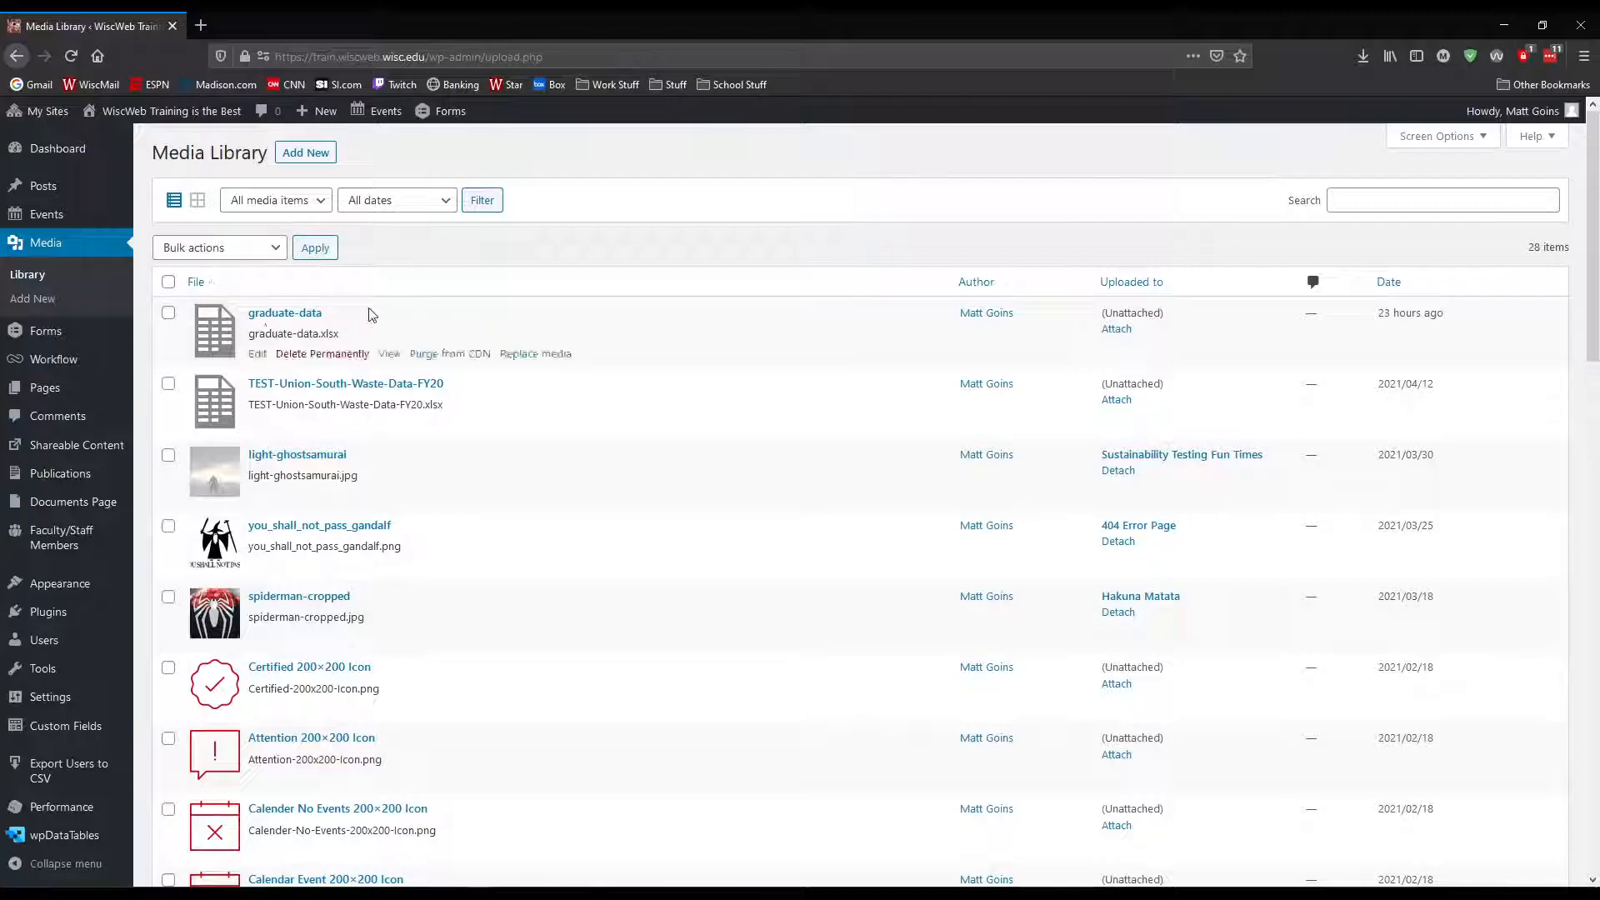
scroll(376, 391, down, 5)
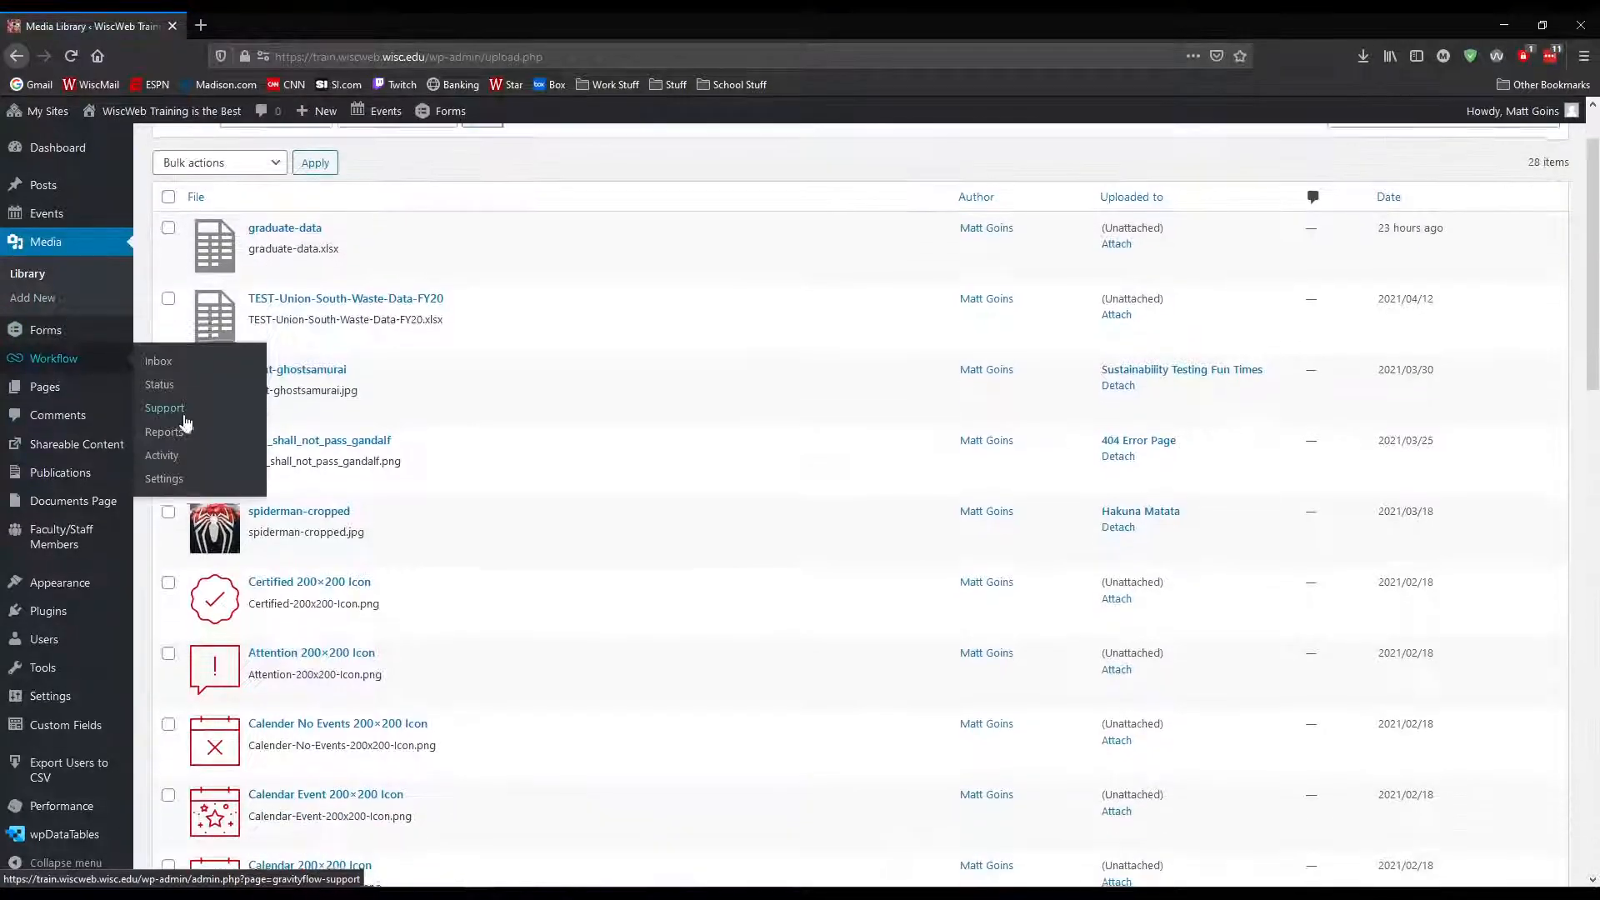
Start a new wpDataTables table, choosing to create a data table by importing data from a data source
mouse_move(67, 833)
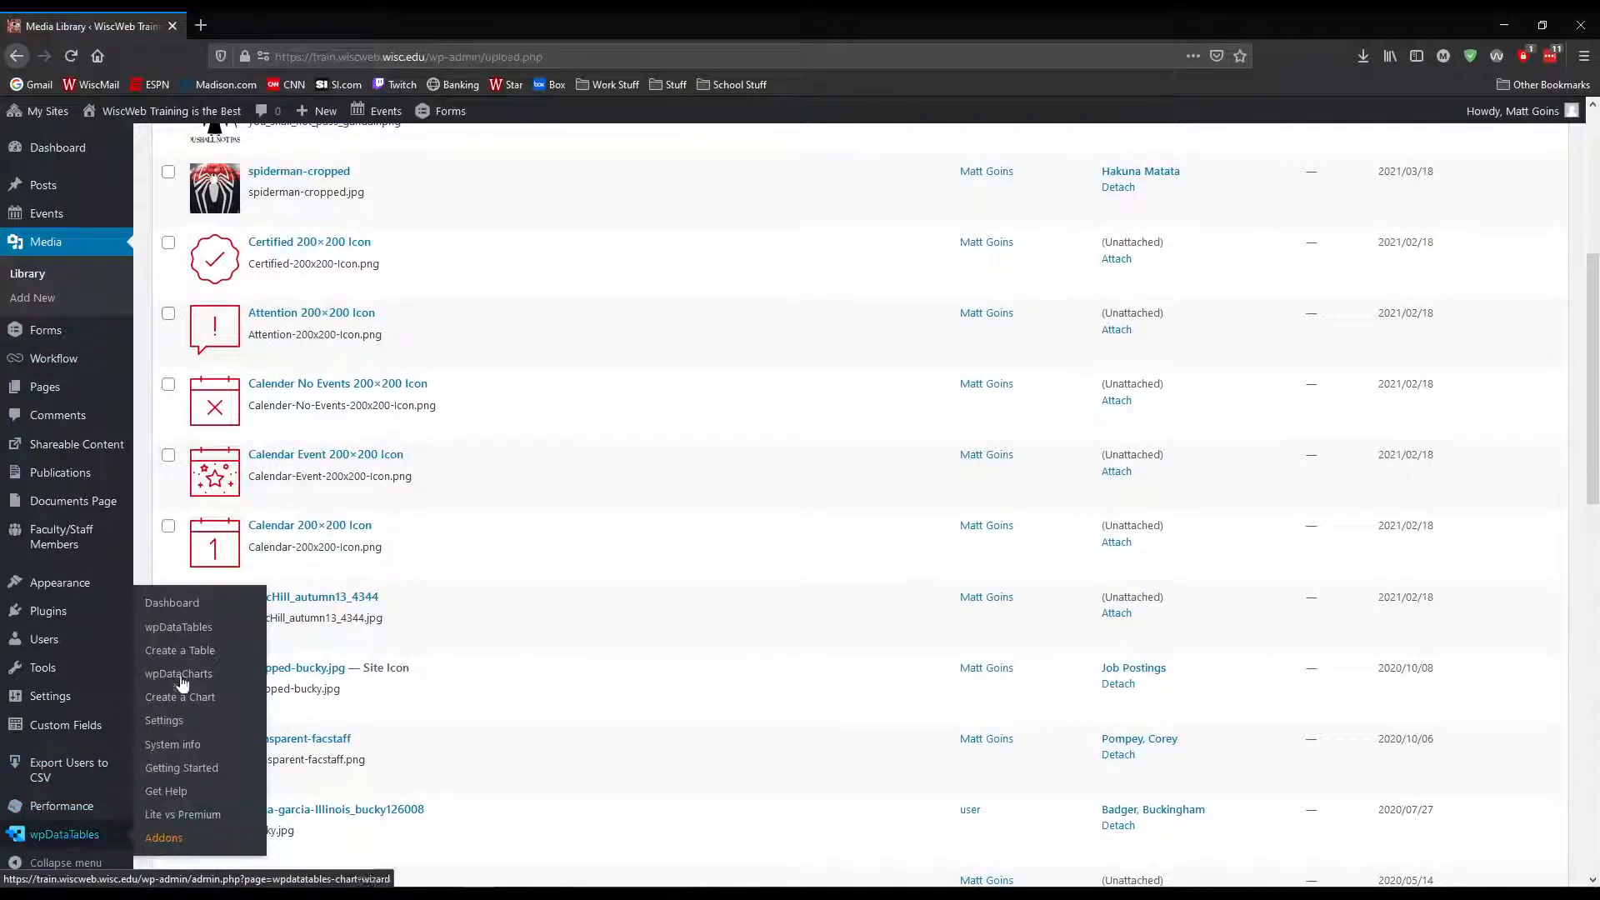
click(174, 609)
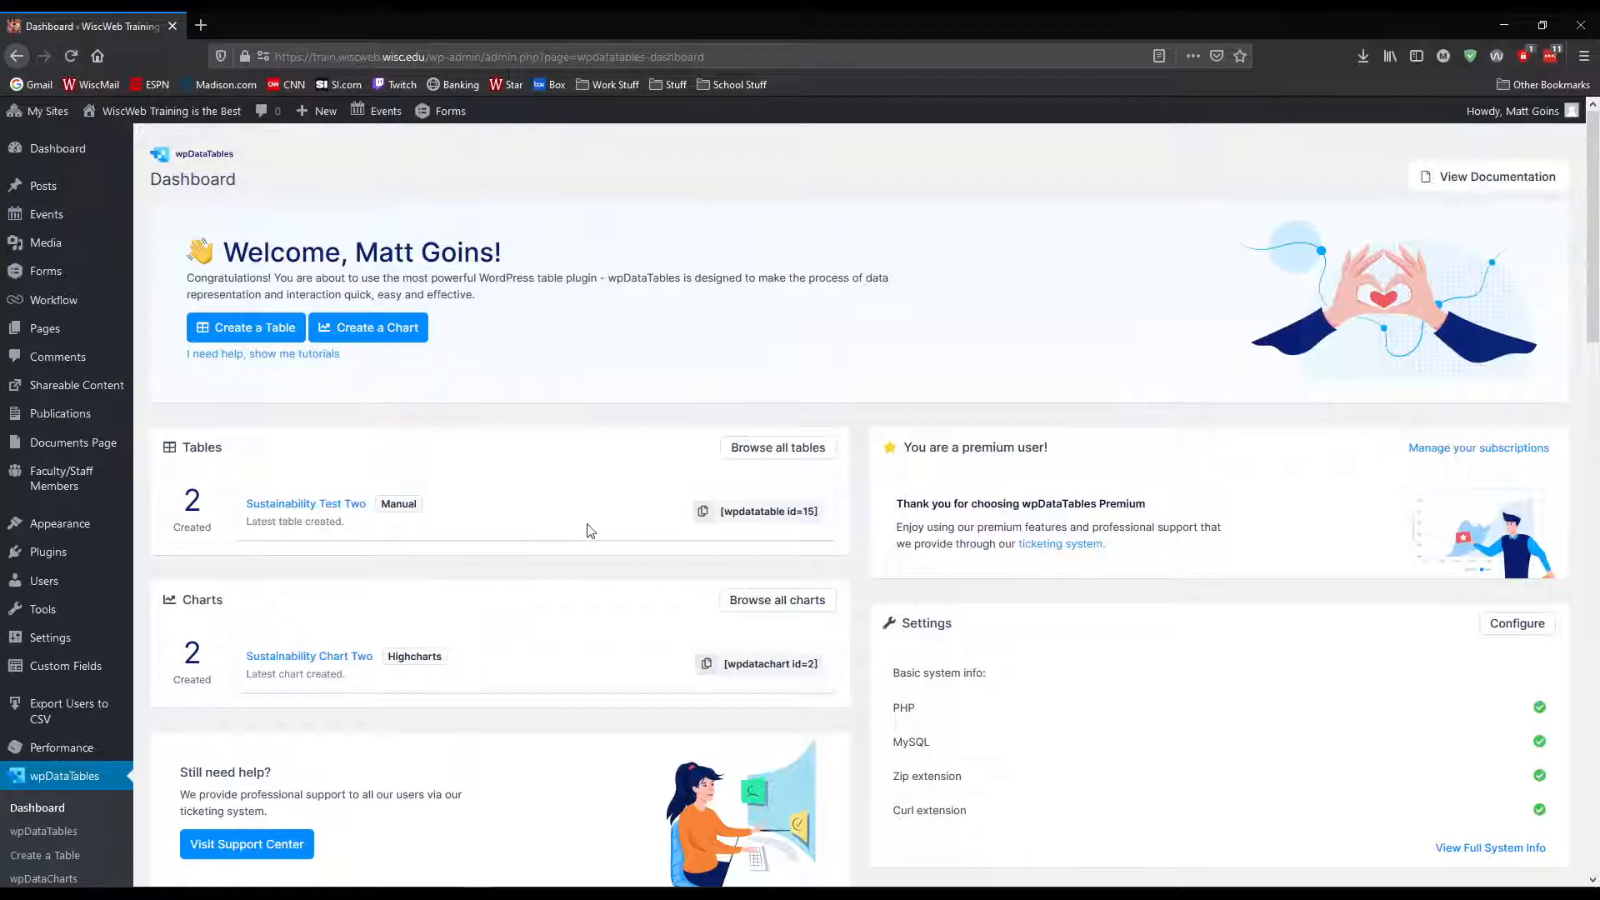
click(256, 334)
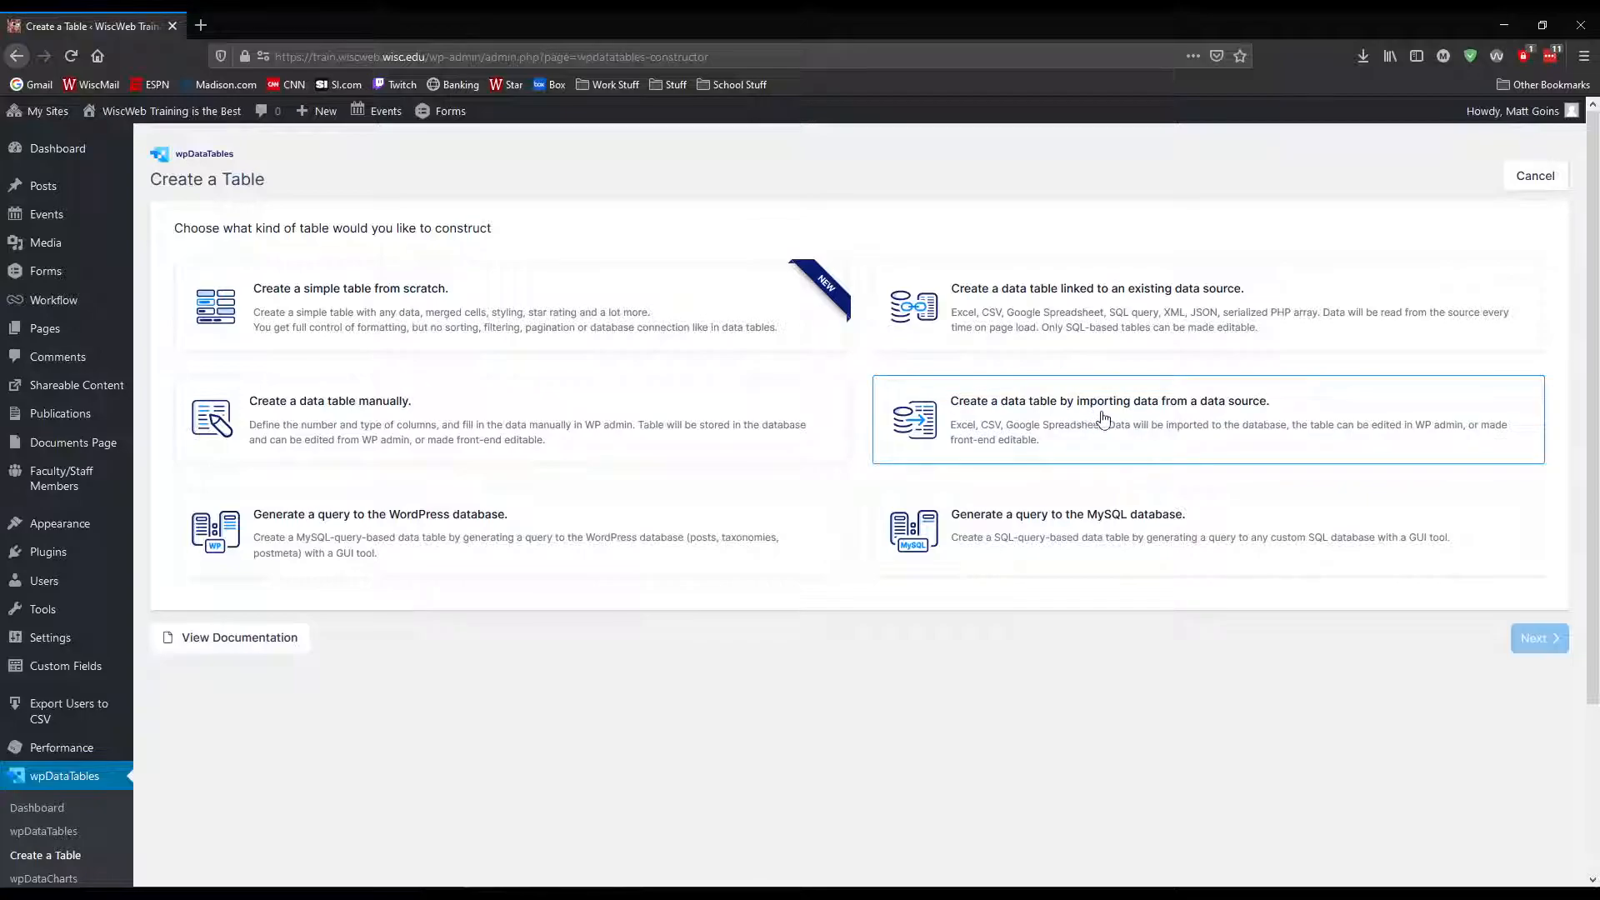
click(1109, 417)
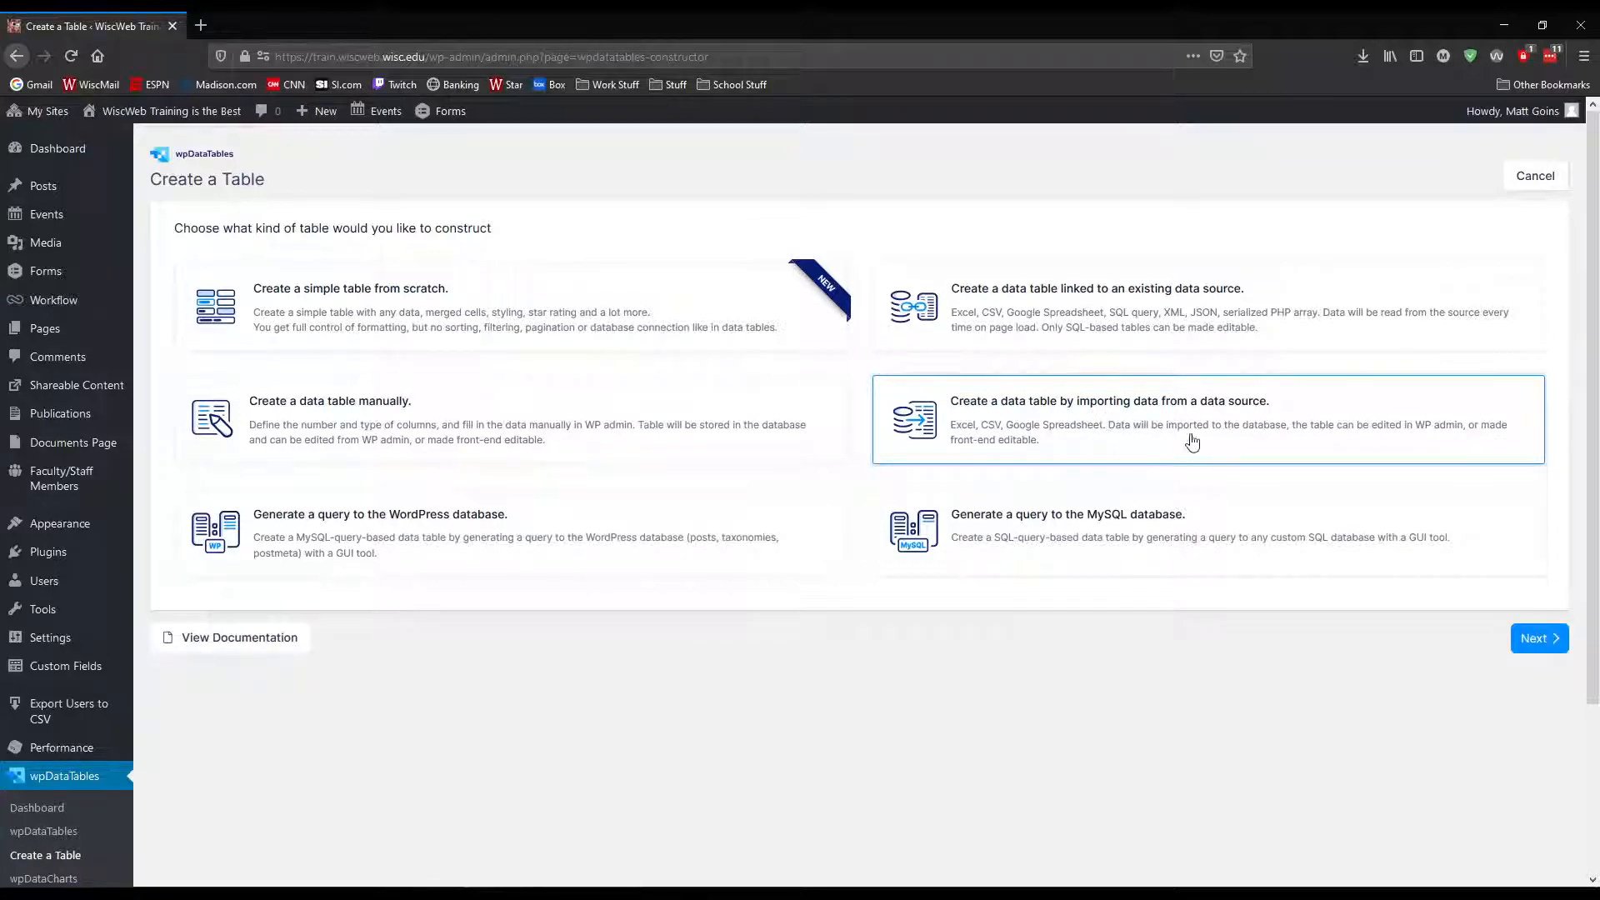
click(1526, 640)
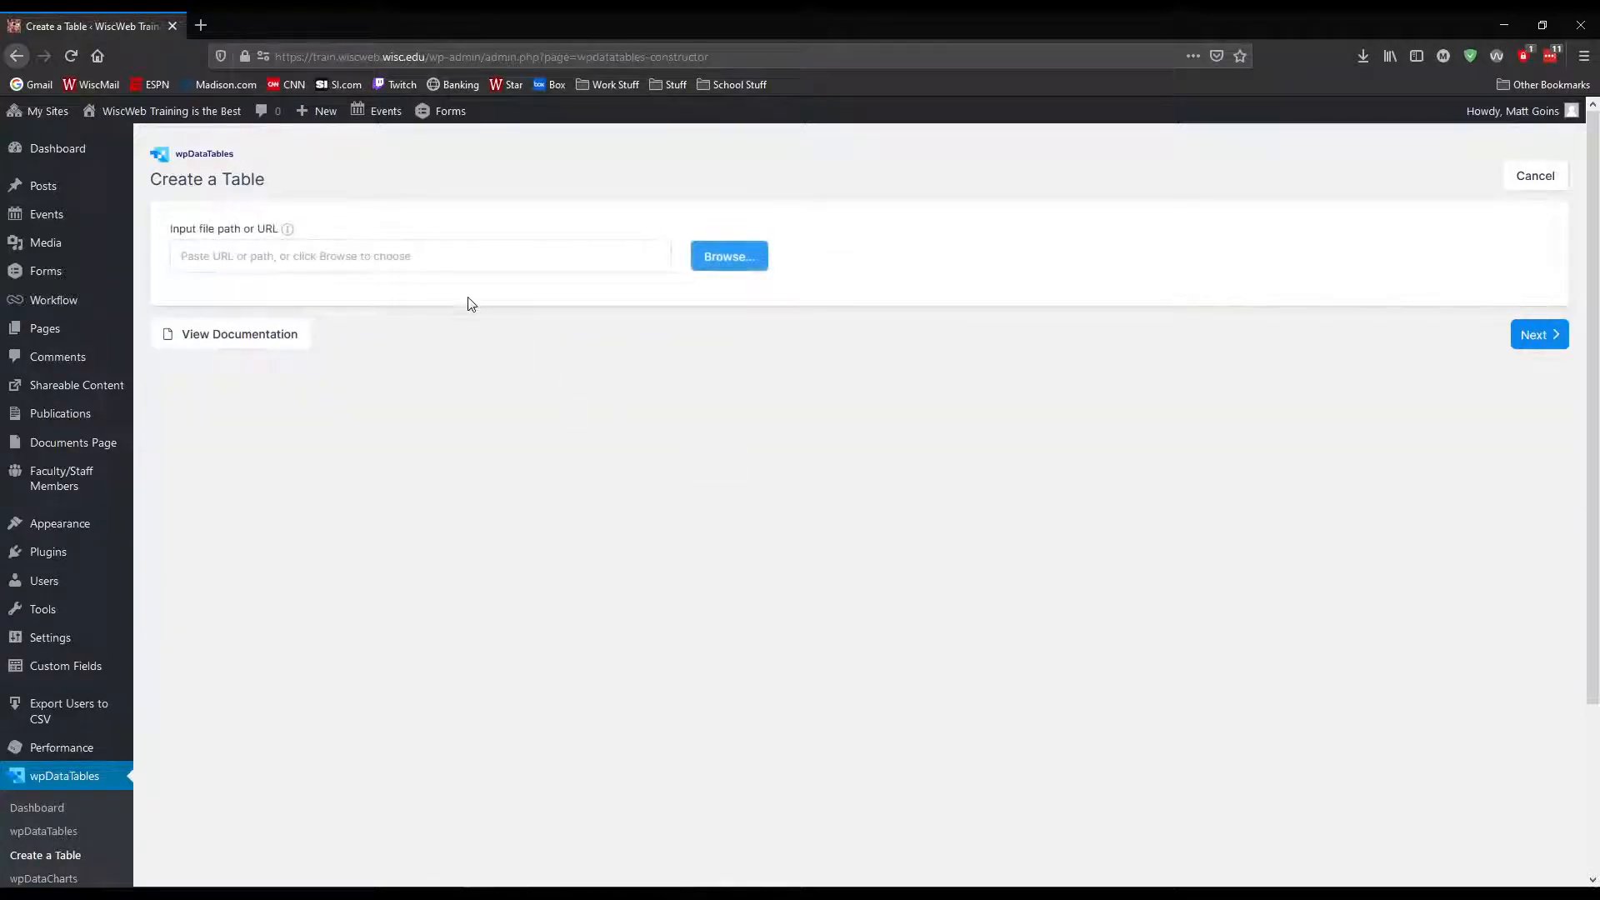
Choose graduate-data.xlsx from the media library as the import source and continue to the column setup
click(728, 255)
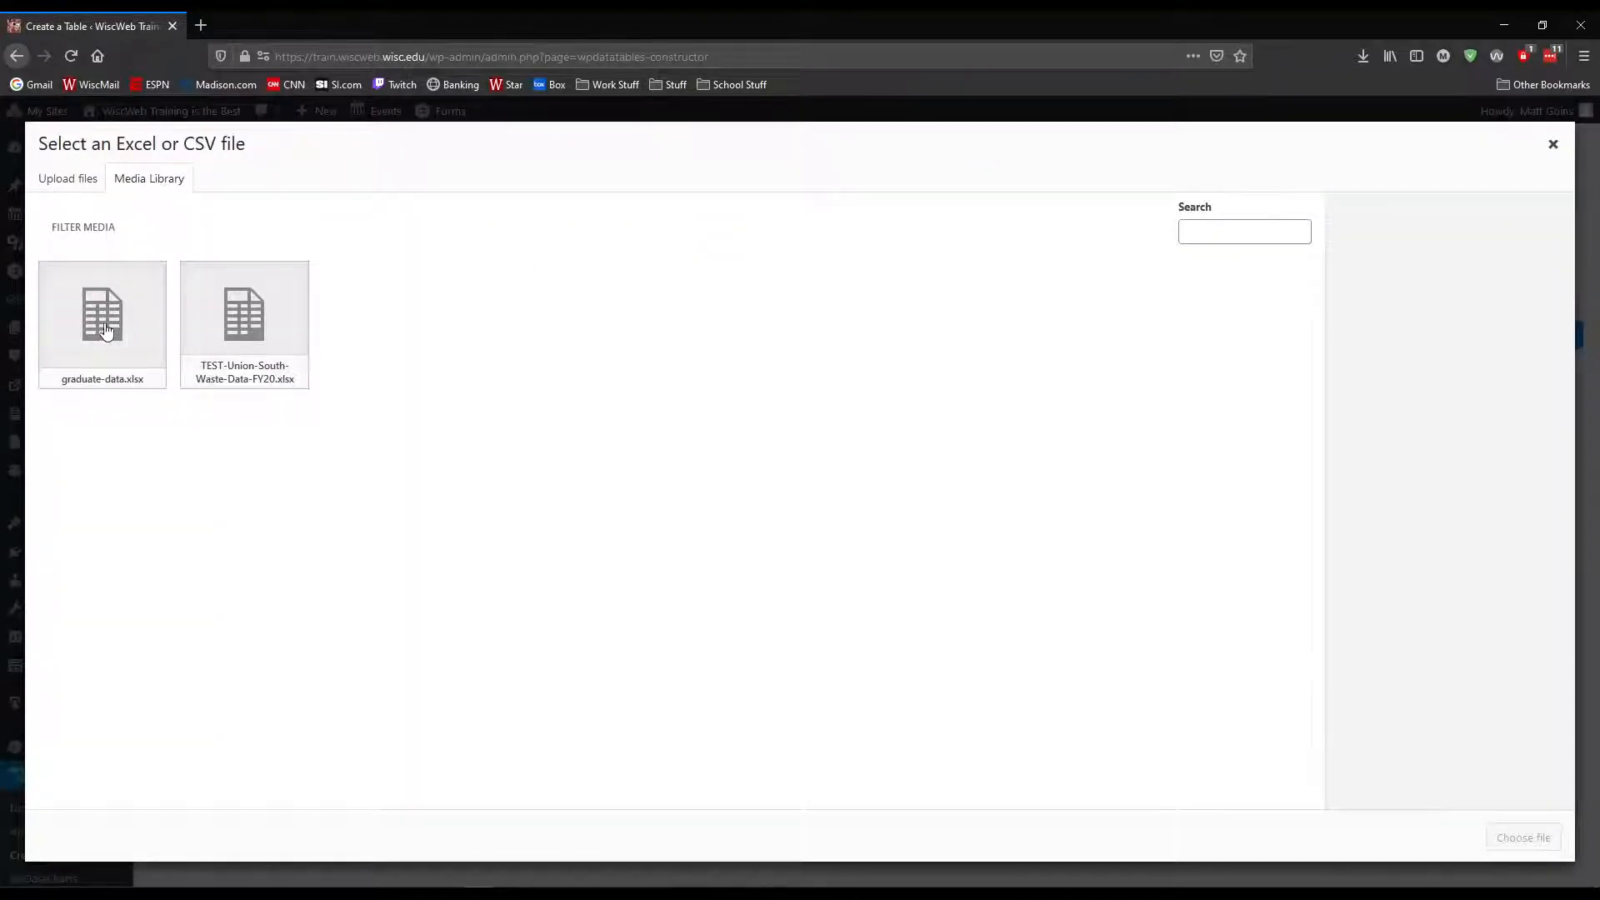
click(89, 185)
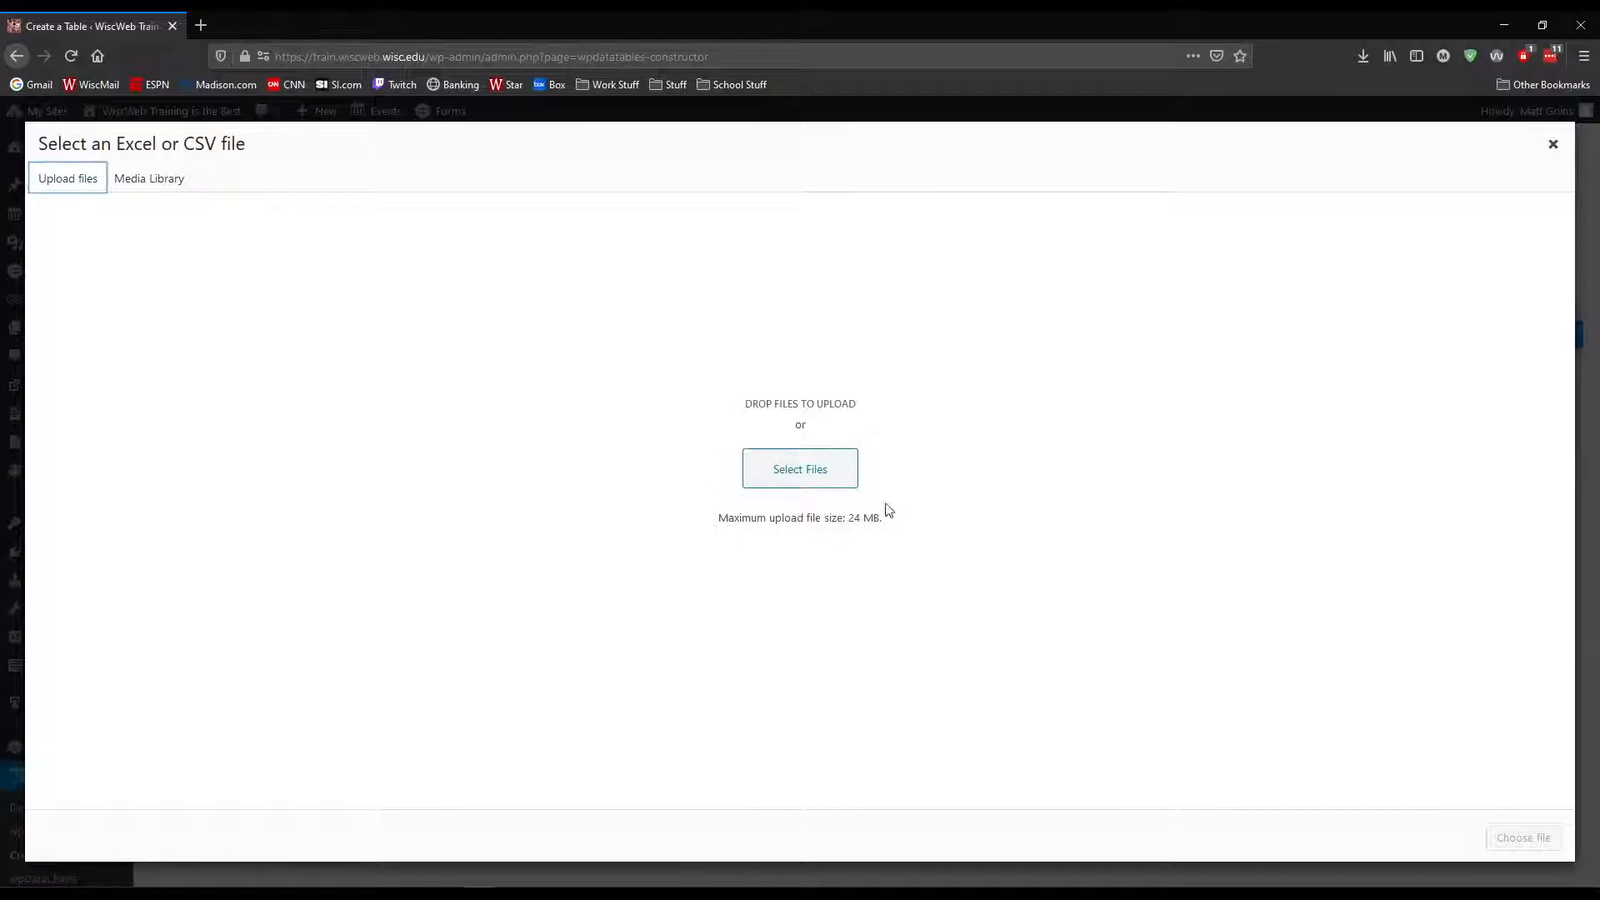
click(135, 175)
click(126, 333)
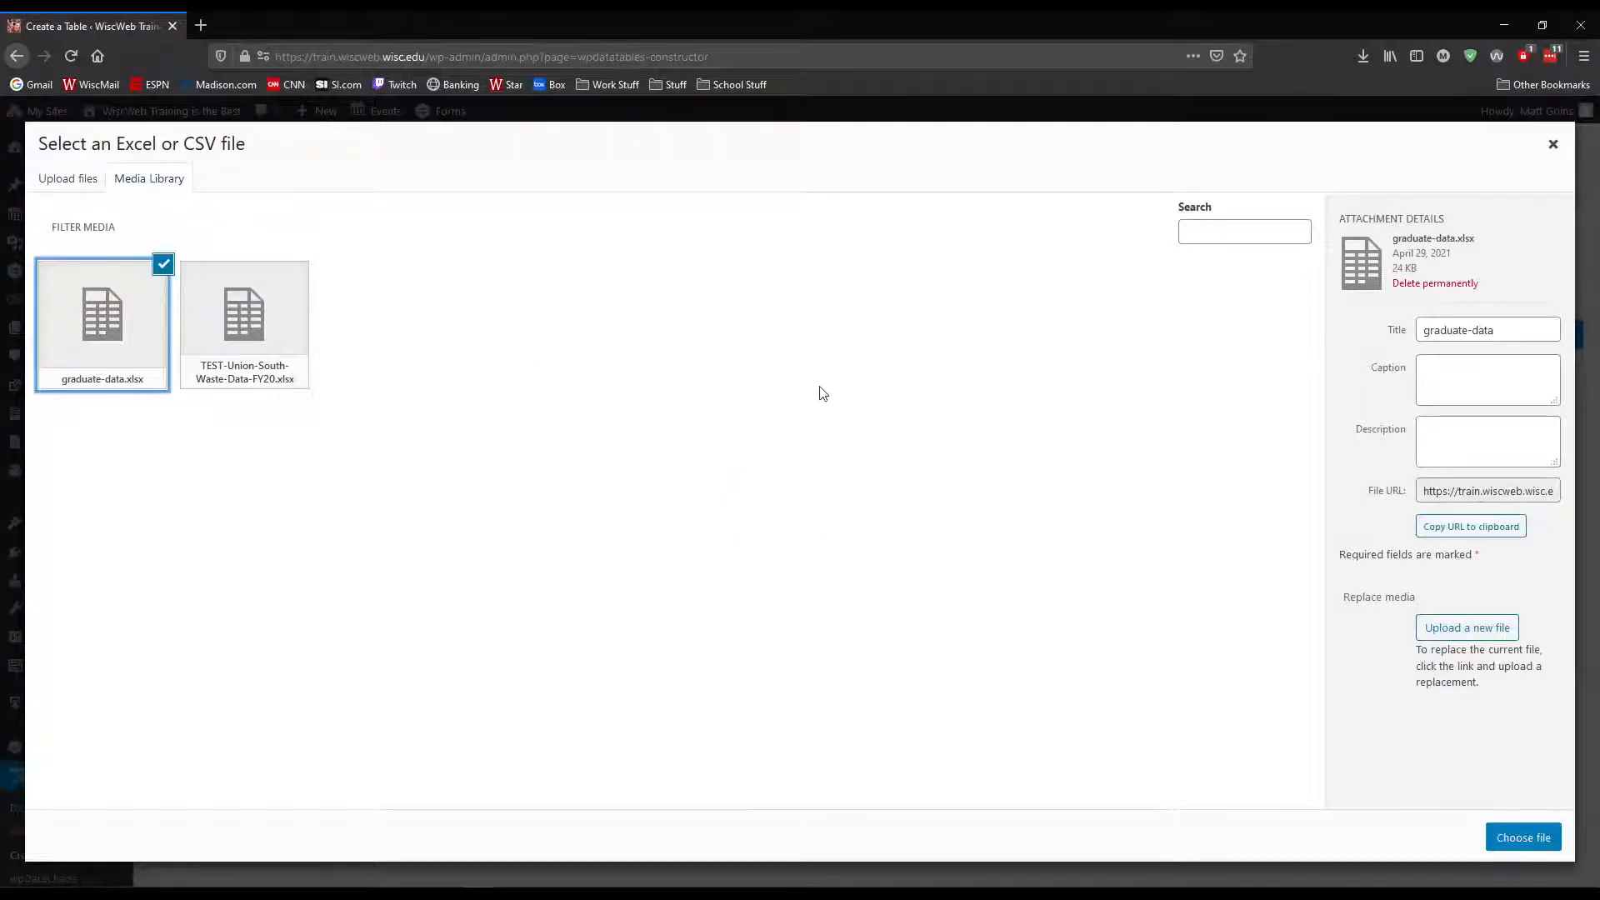
click(1524, 837)
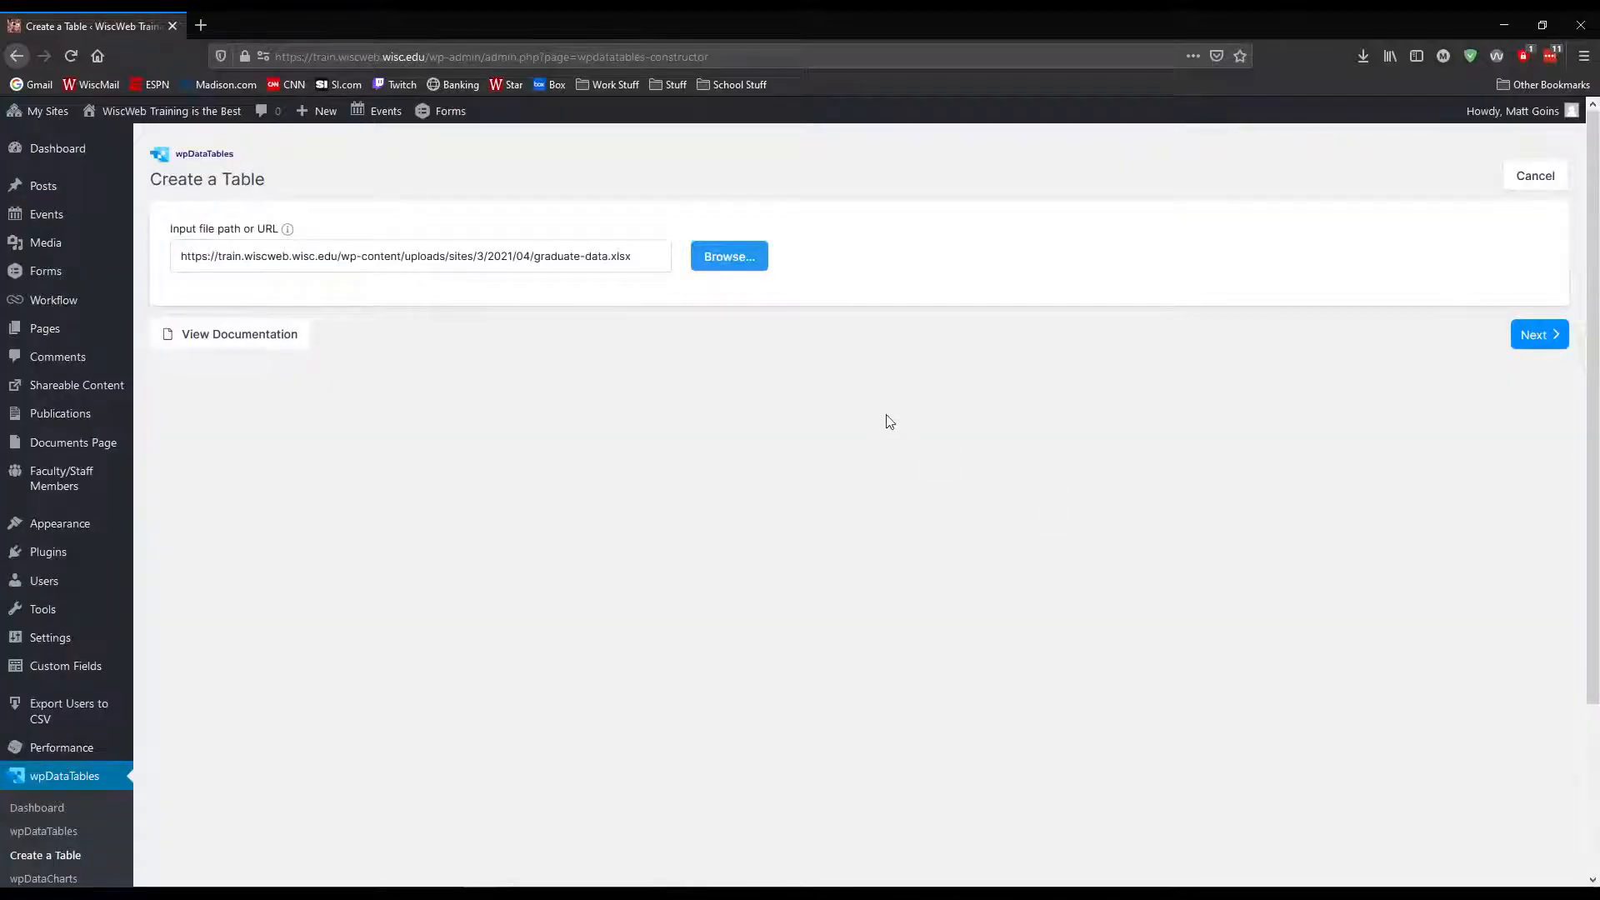
click(1540, 335)
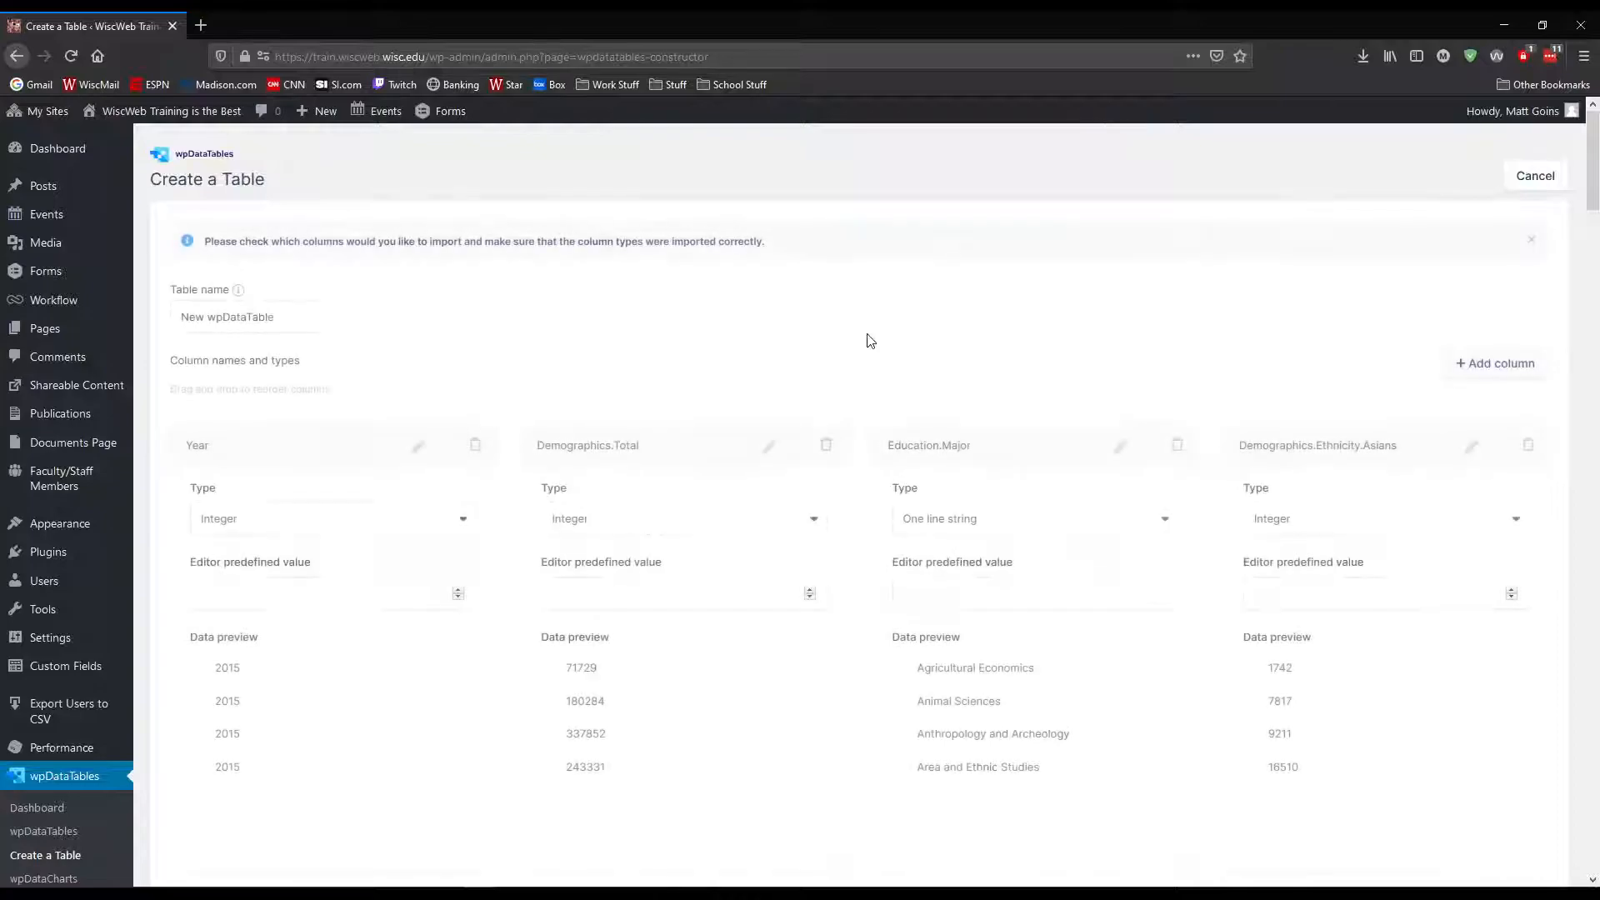
Review the imported columns and set the Year column's type to One line string
scroll(871, 404, down, 2)
scroll(871, 403, down, 4)
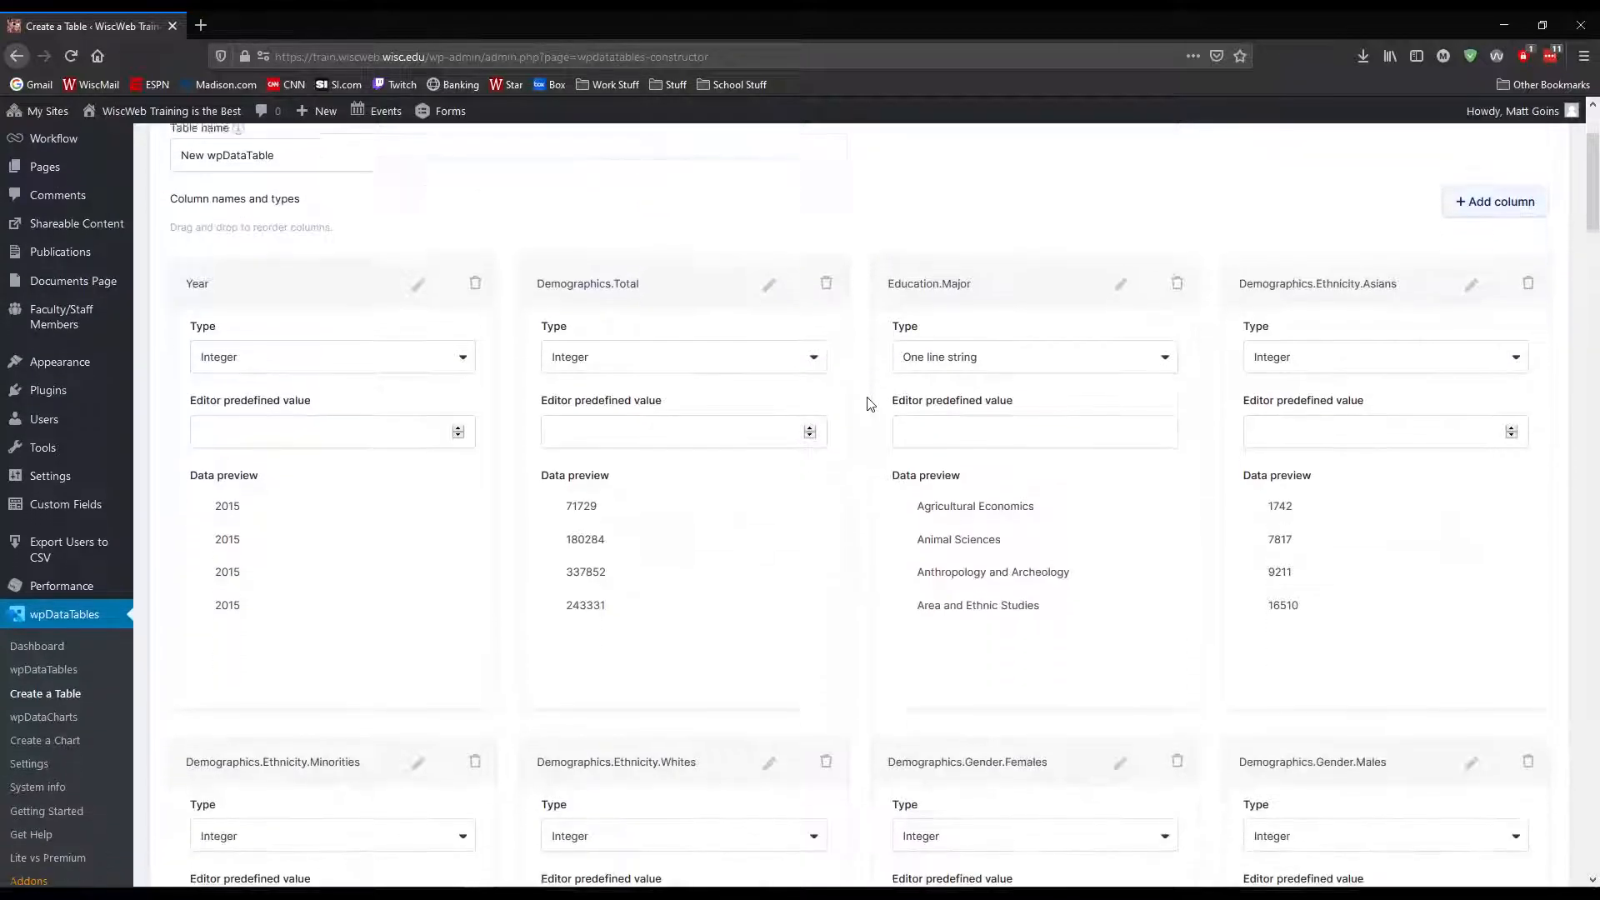
scroll(870, 404, down, 2)
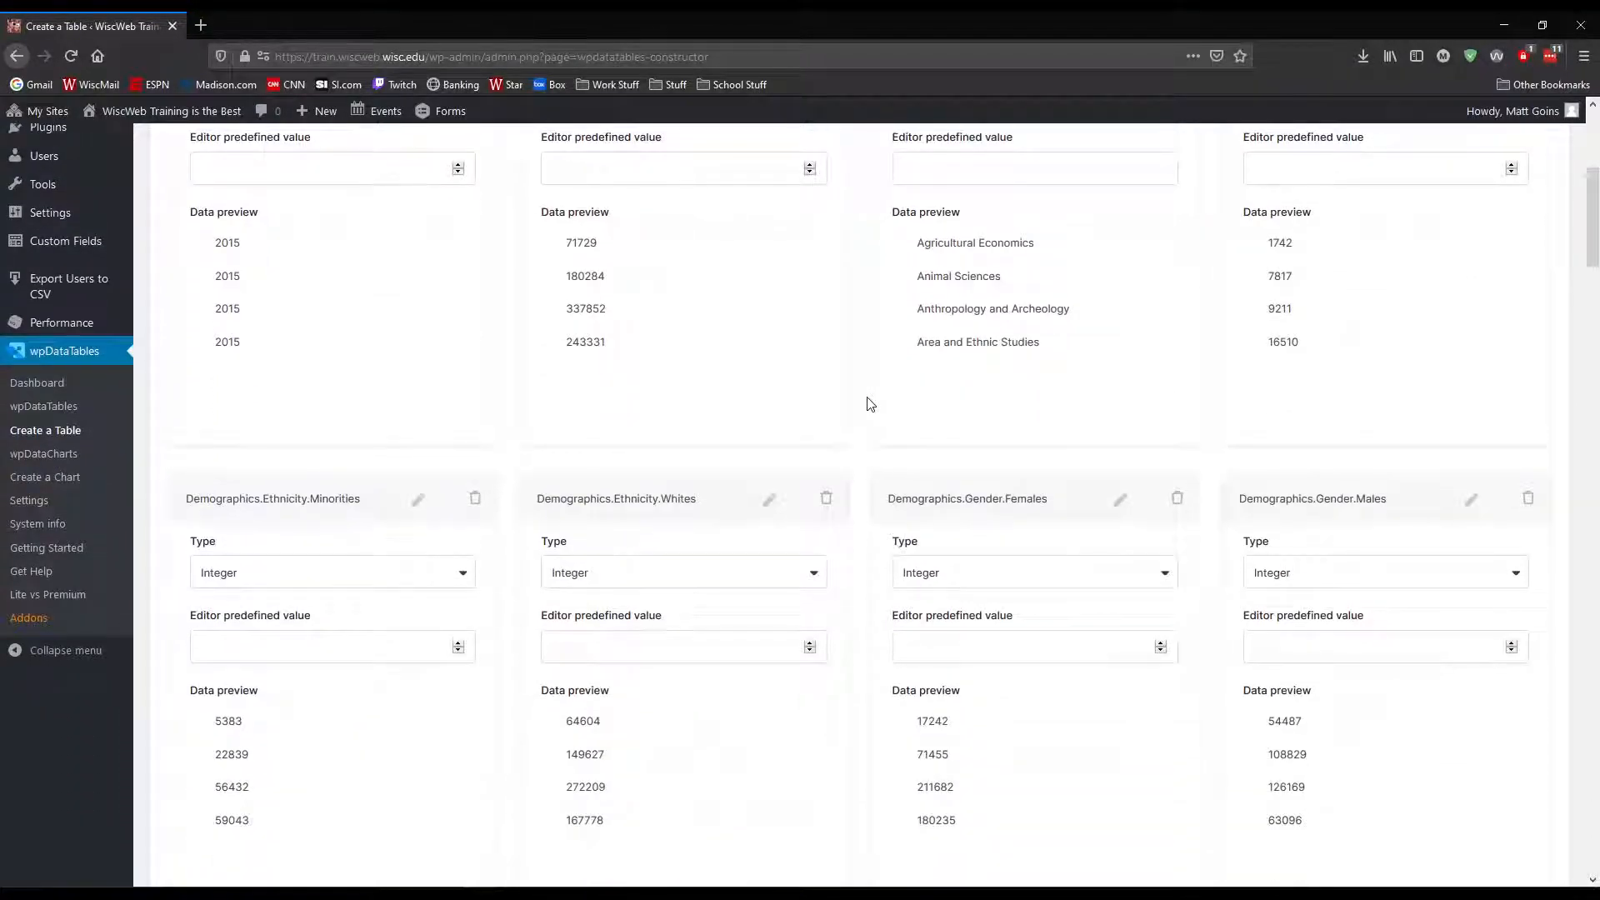
drag(1595, 231, 1593, 154)
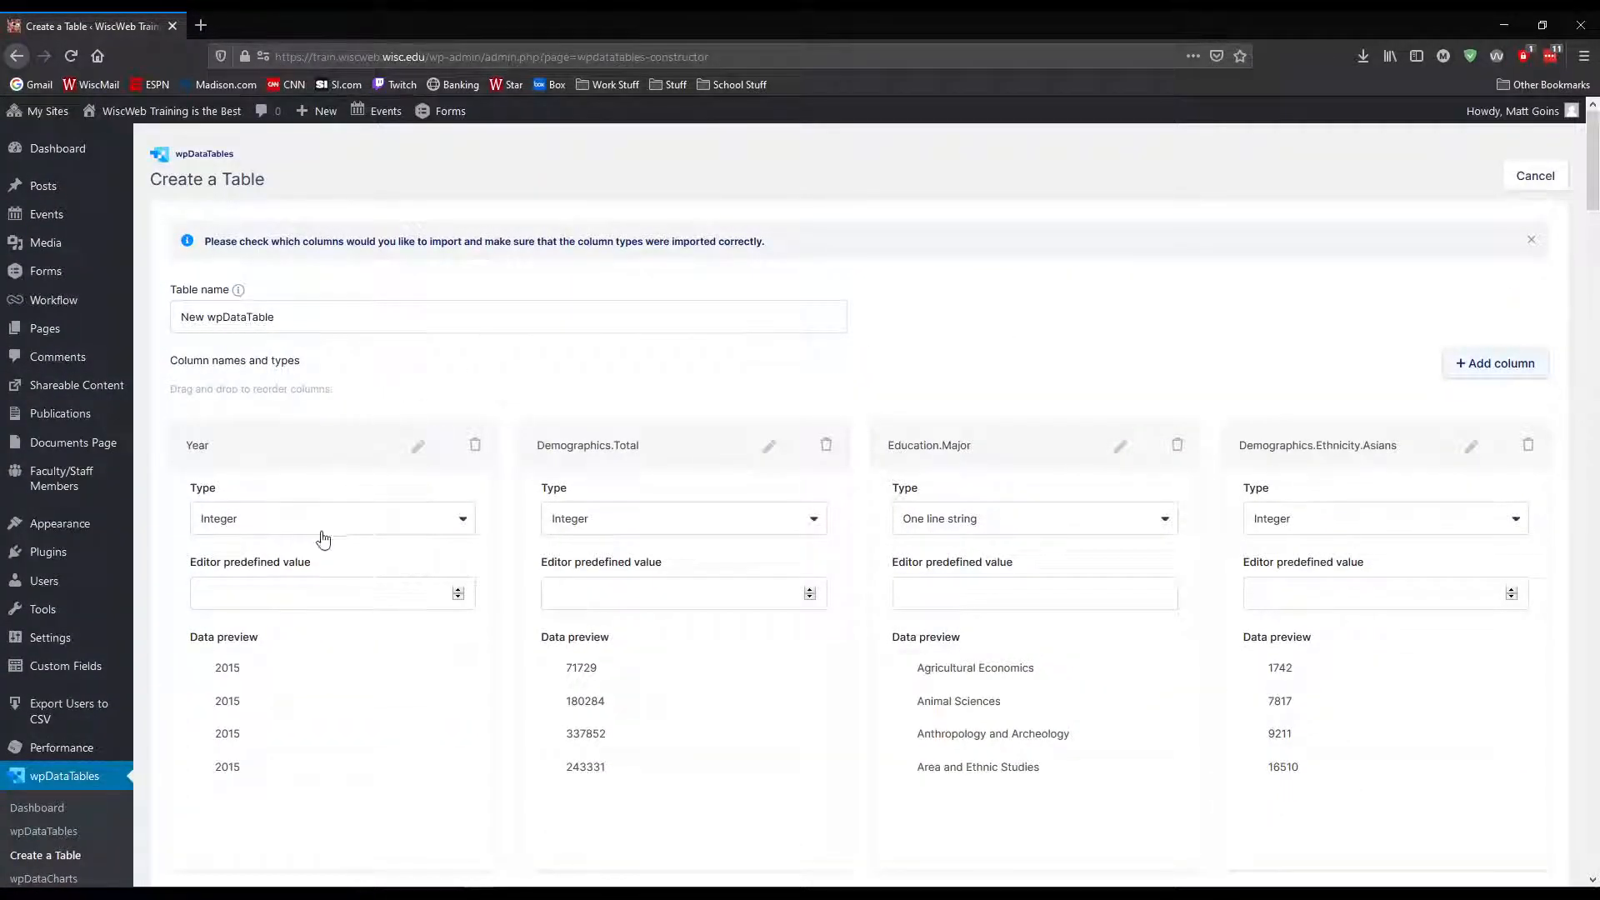
click(391, 529)
click(616, 372)
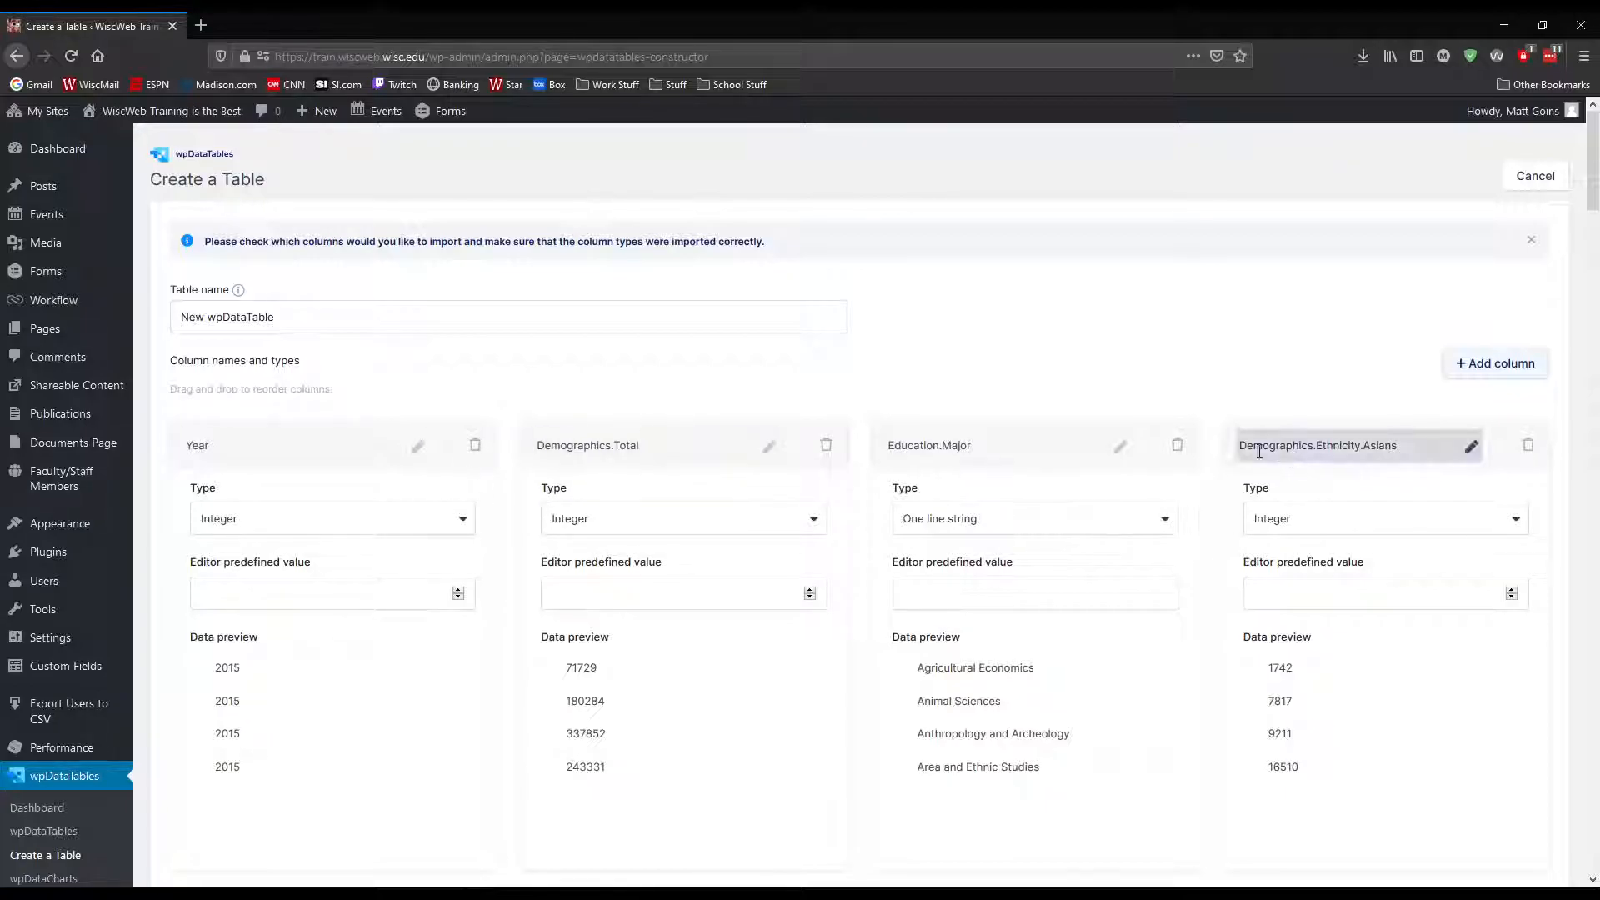
click(440, 533)
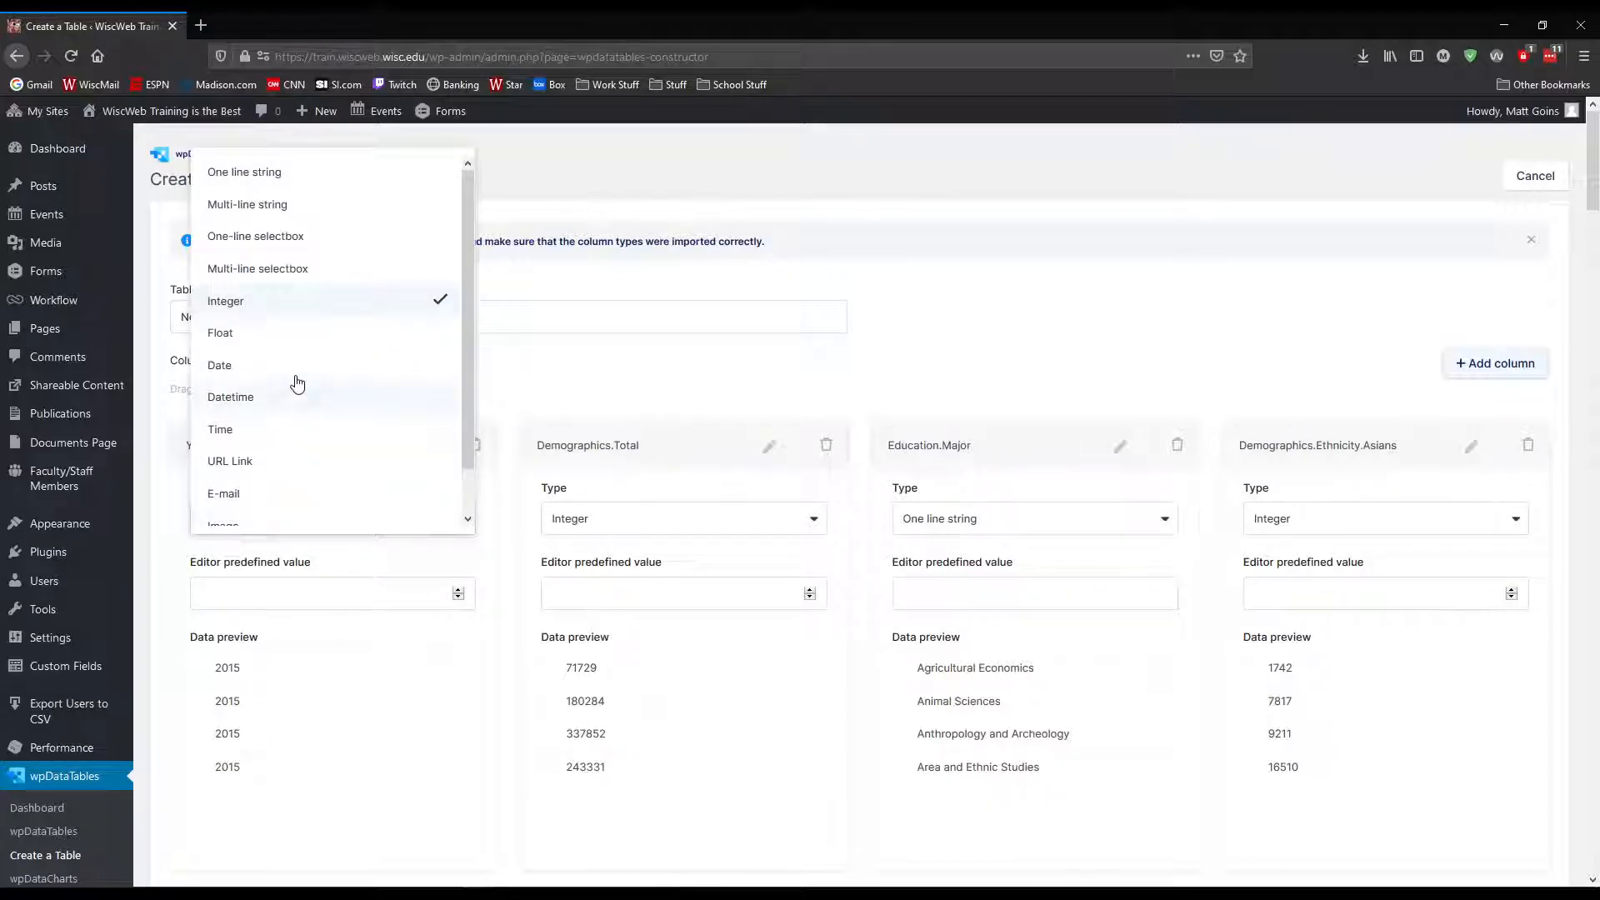
click(281, 175)
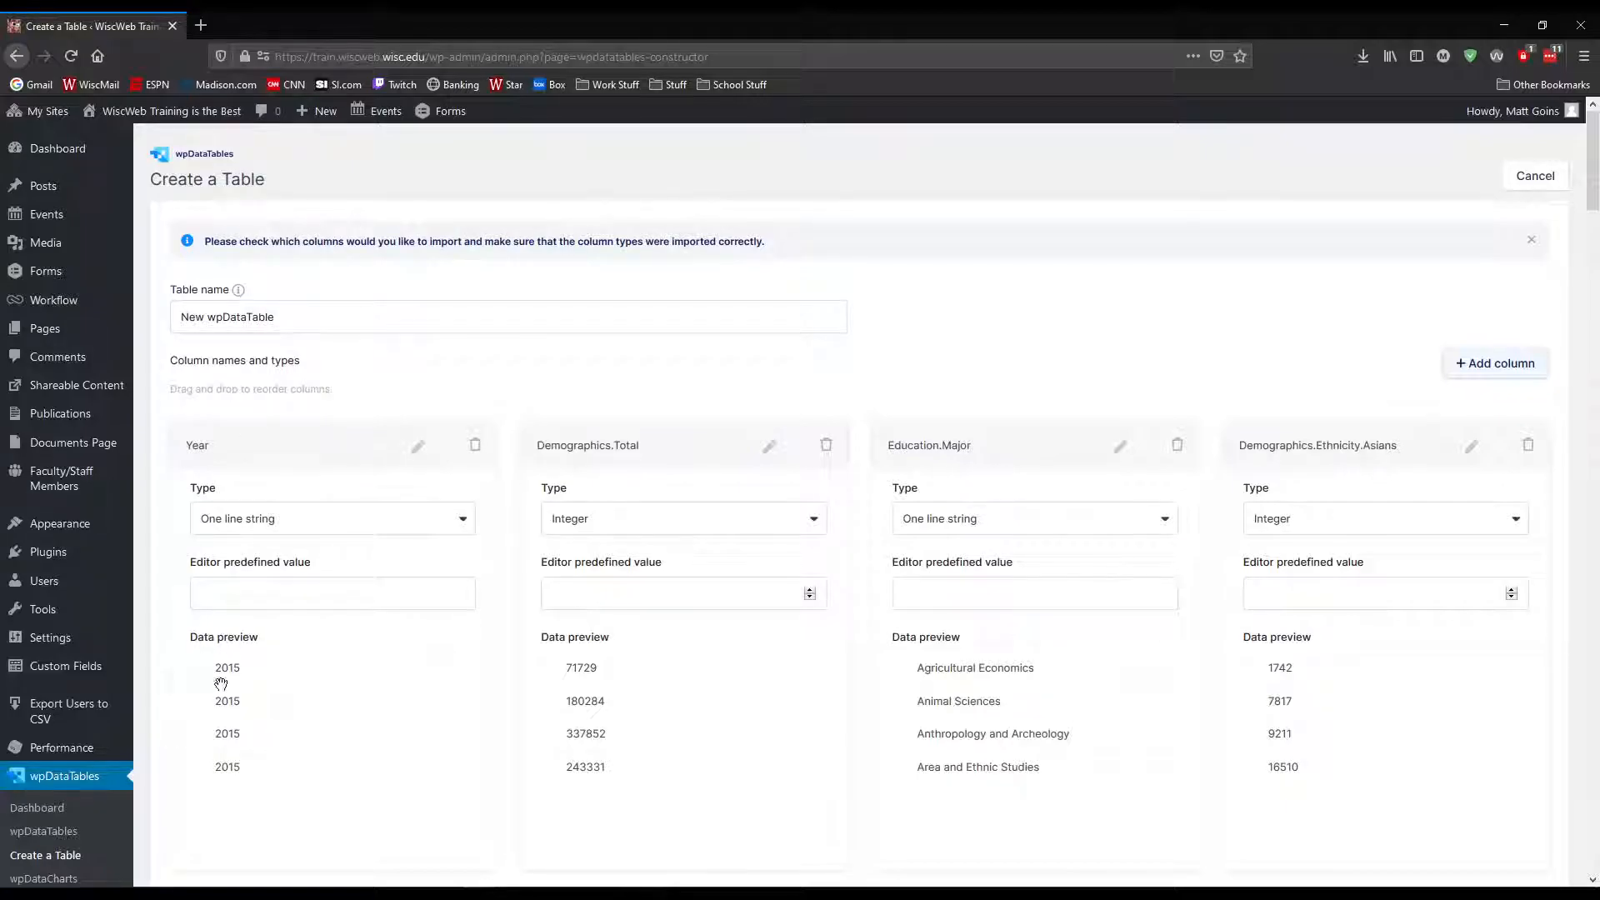
scroll(217, 679, down, 2)
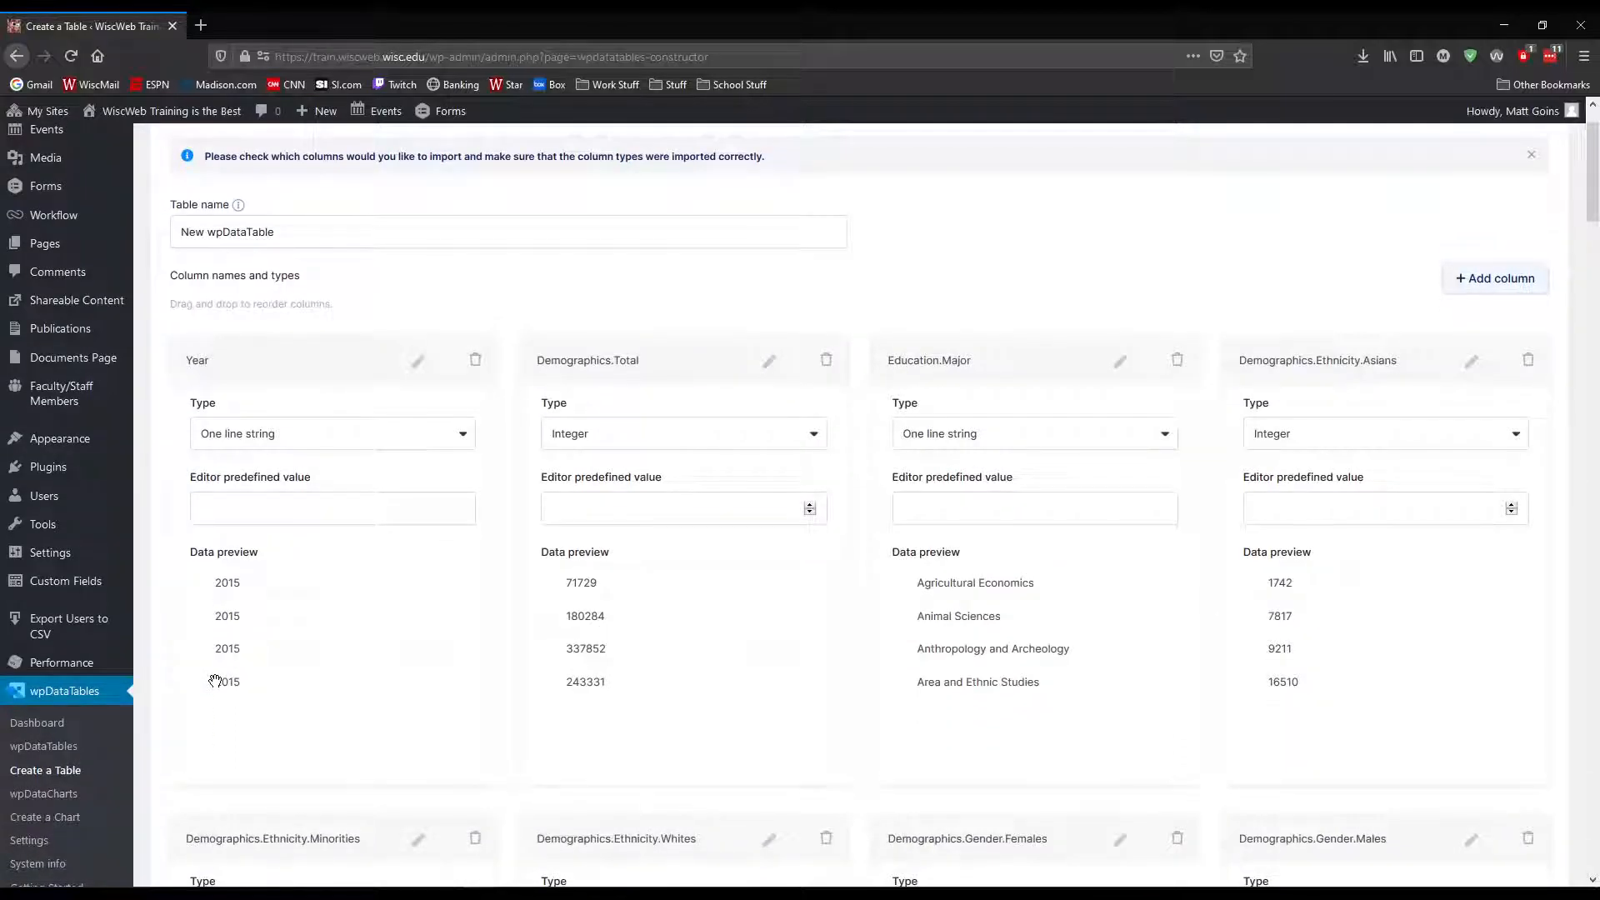
scroll(222, 667, up, 2)
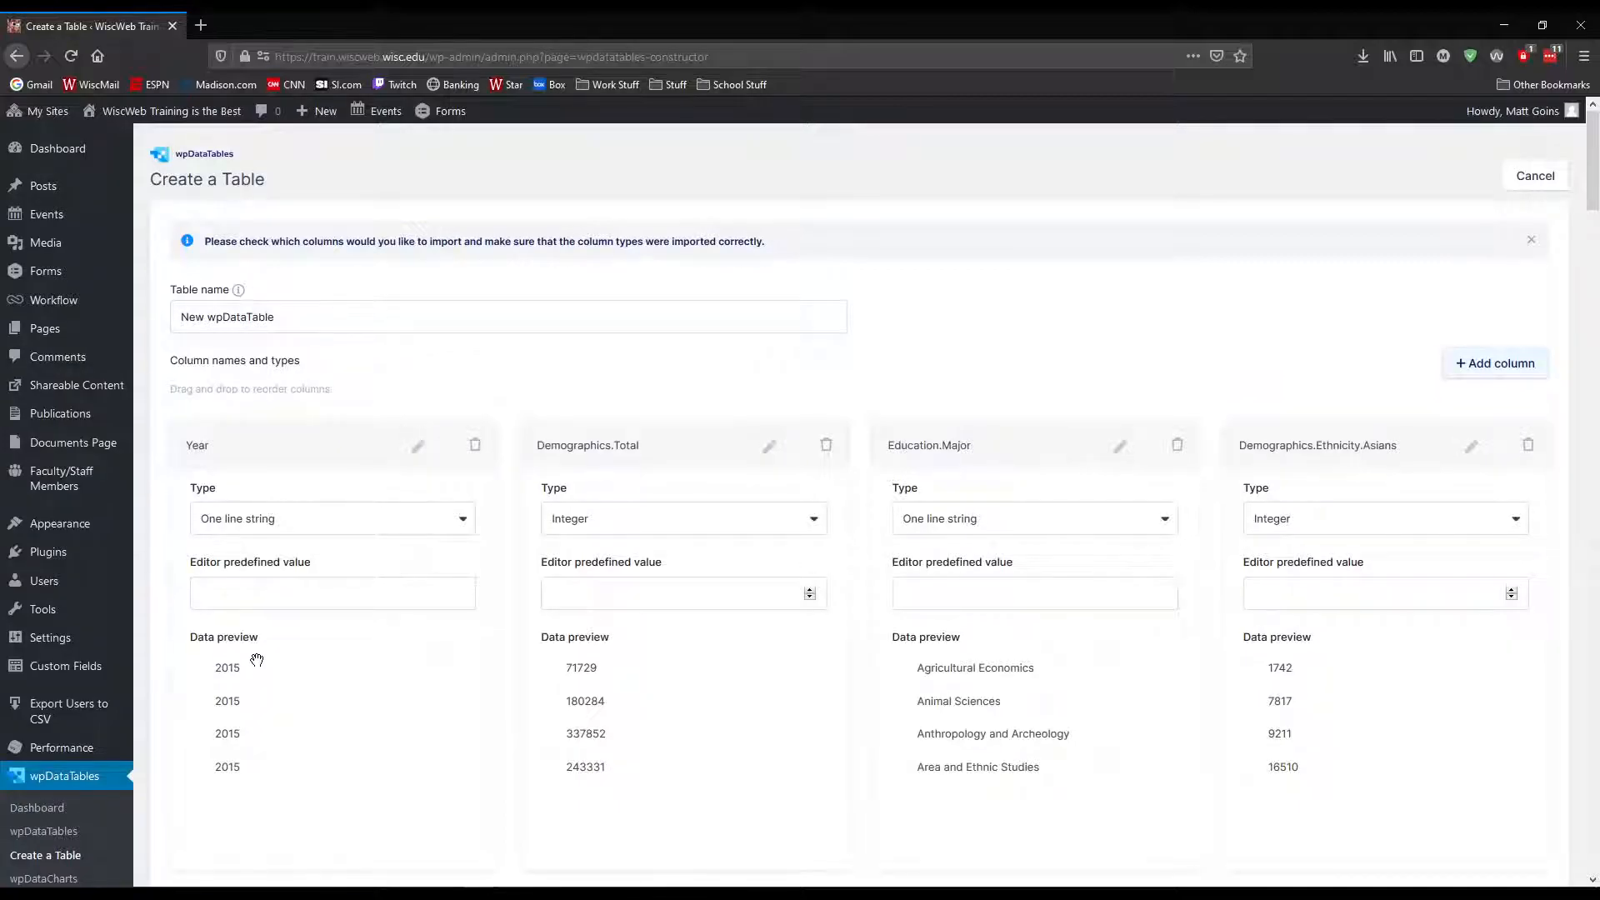
scroll(257, 661, down, 2)
scroll(257, 661, up, 2)
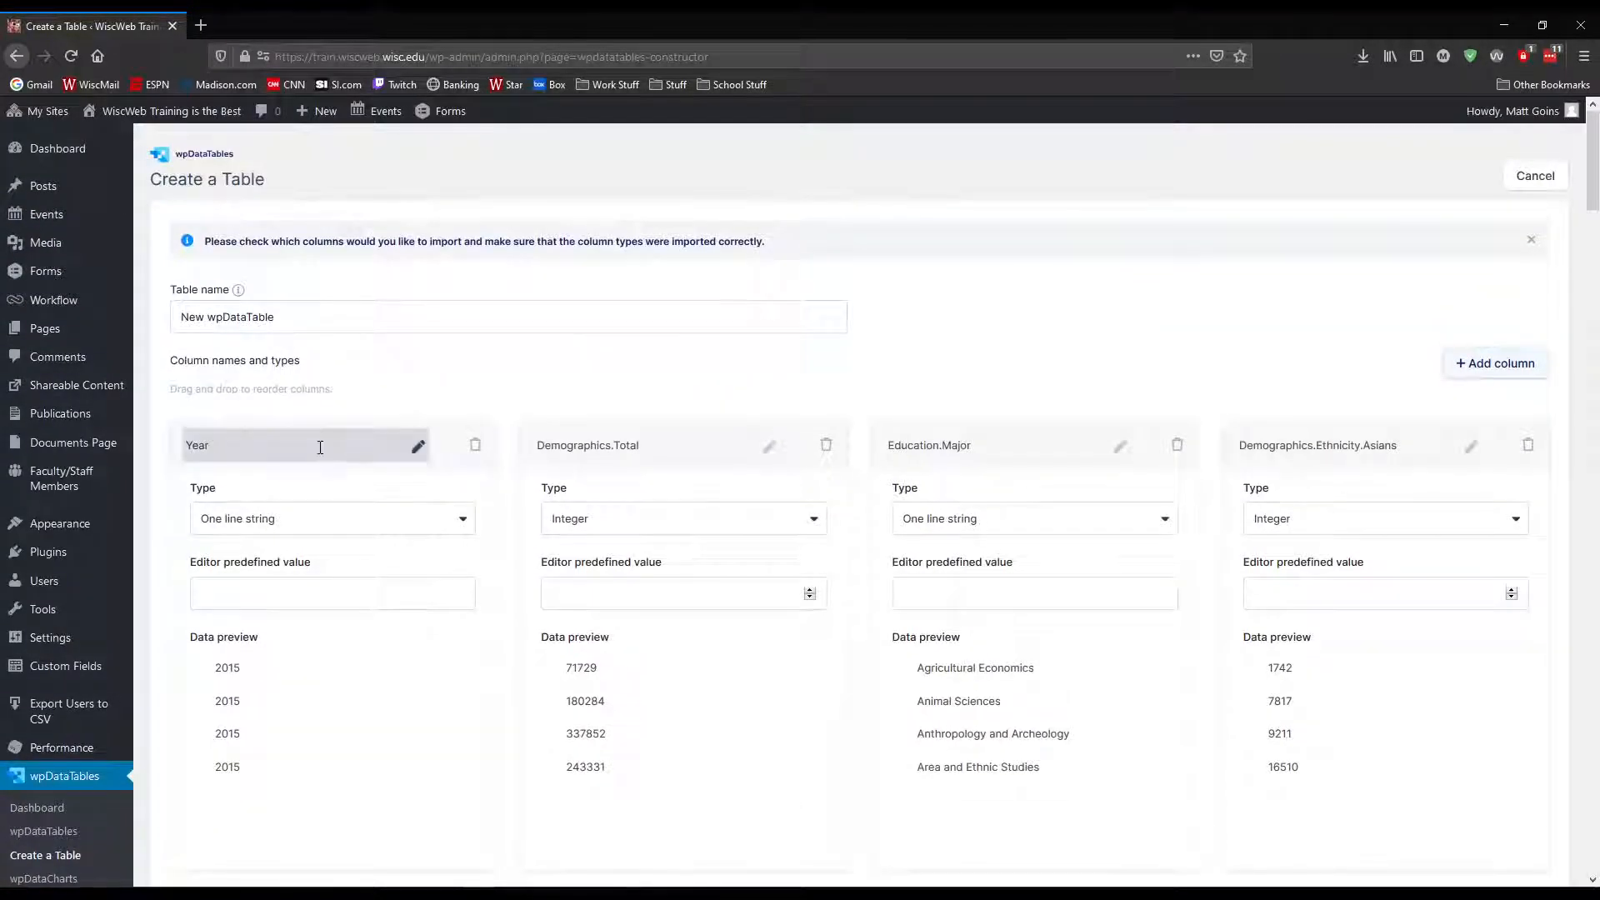
drag(443, 424, 371, 426)
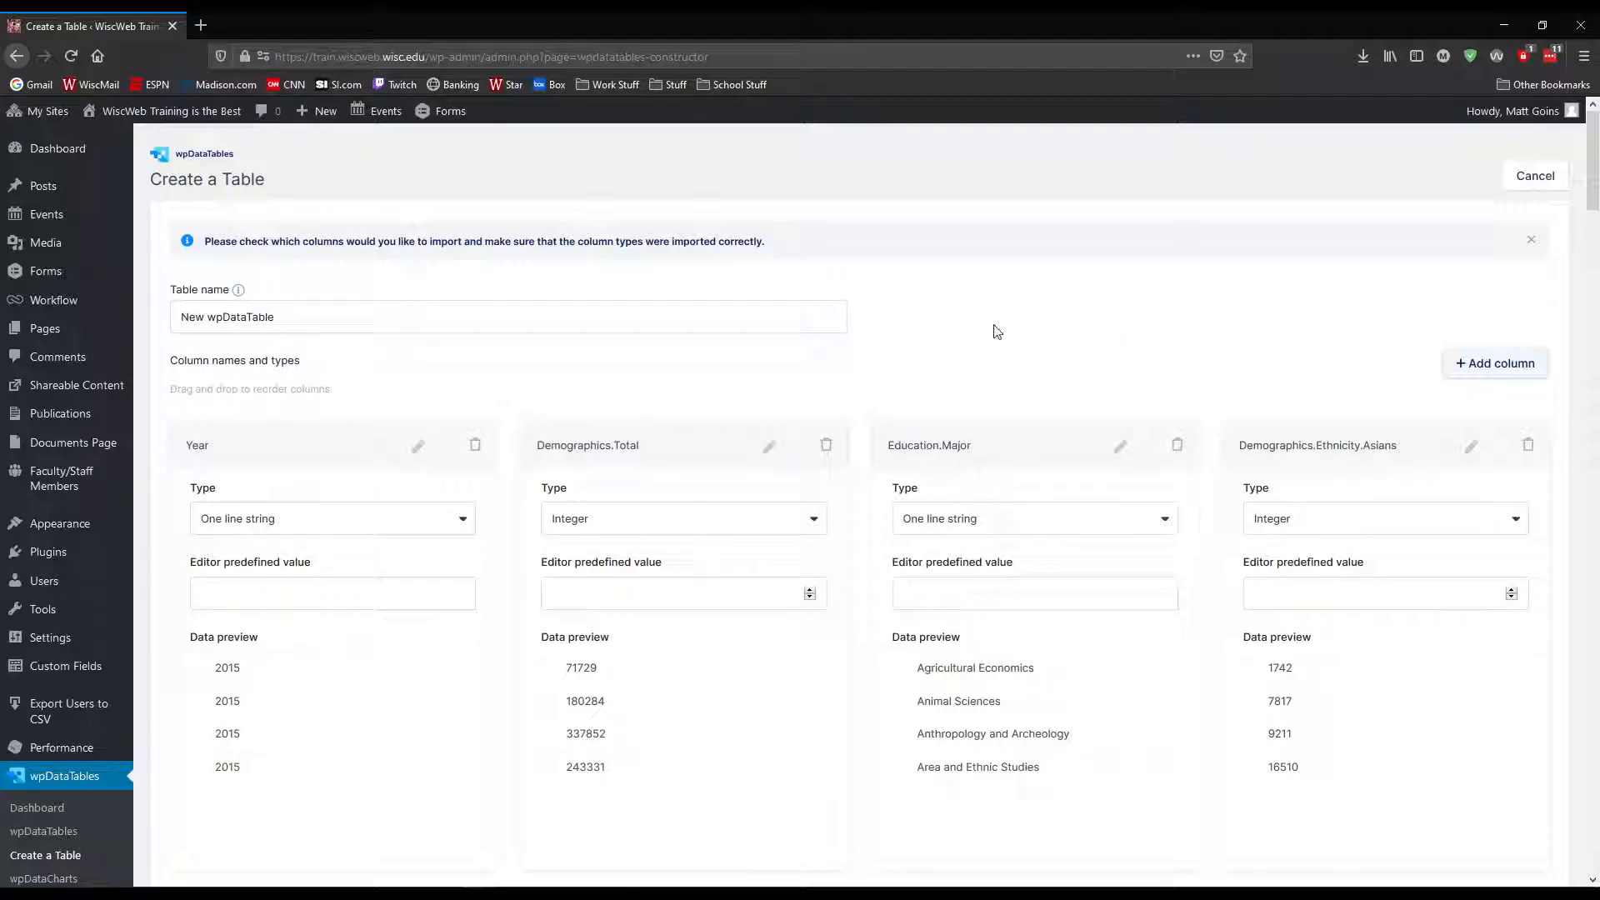
Name the table "Graduate Data Sample" followed by the data year, and create it in the standard editor
triple_click(202, 322)
text(Graduat)
scroll(984, 309, down, 10)
scroll(986, 301, down, 3)
scroll(1176, 652, down, 20)
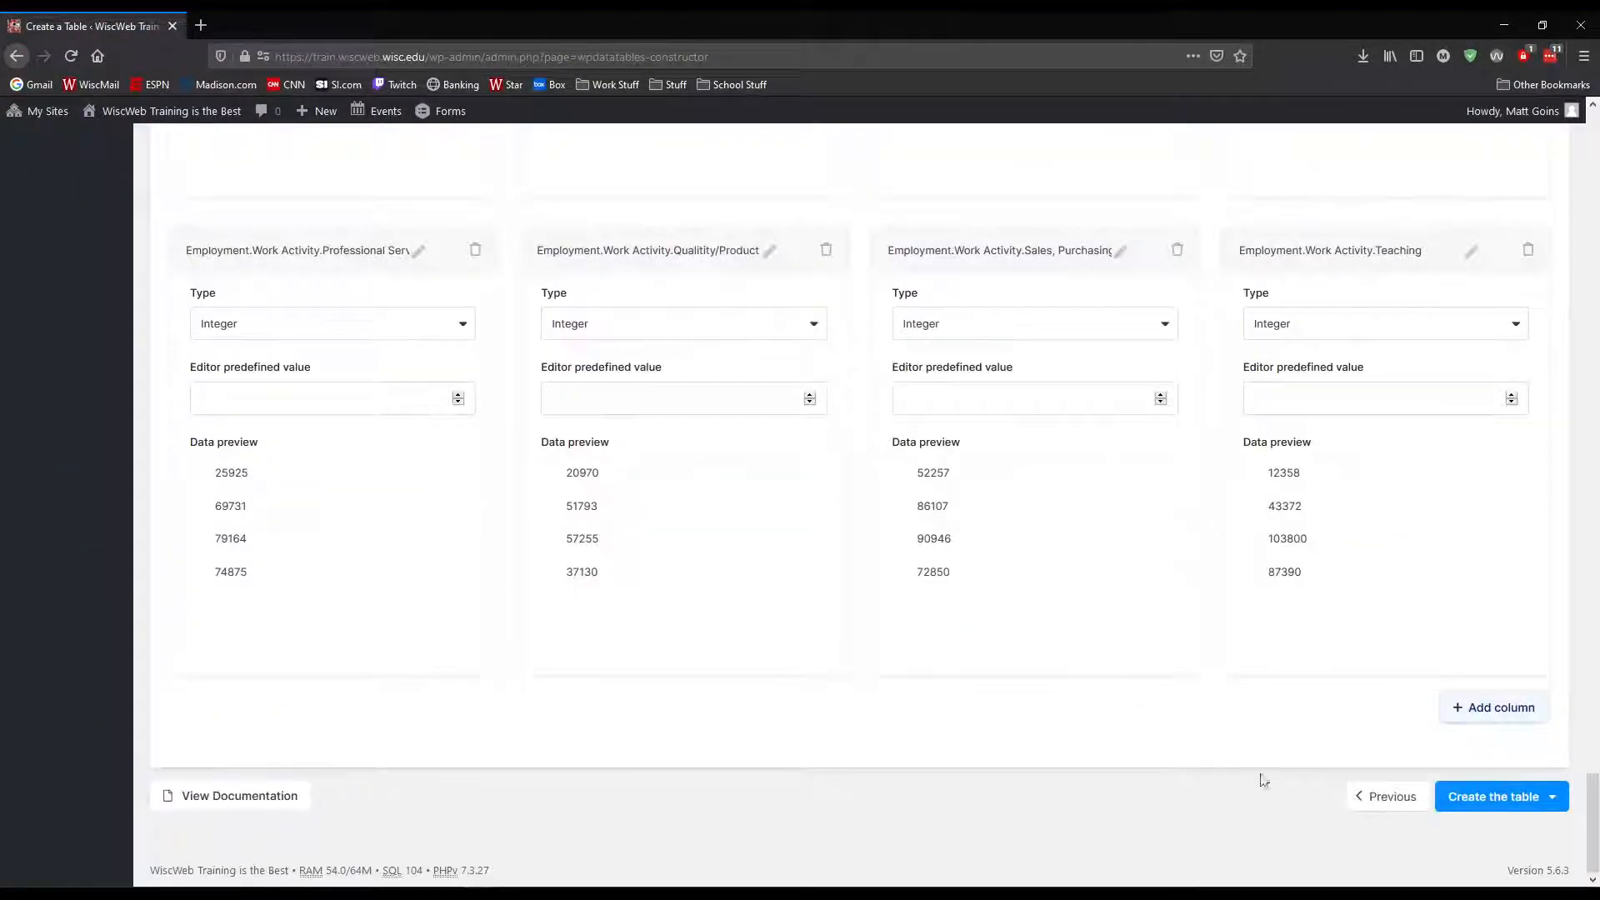
click(1544, 799)
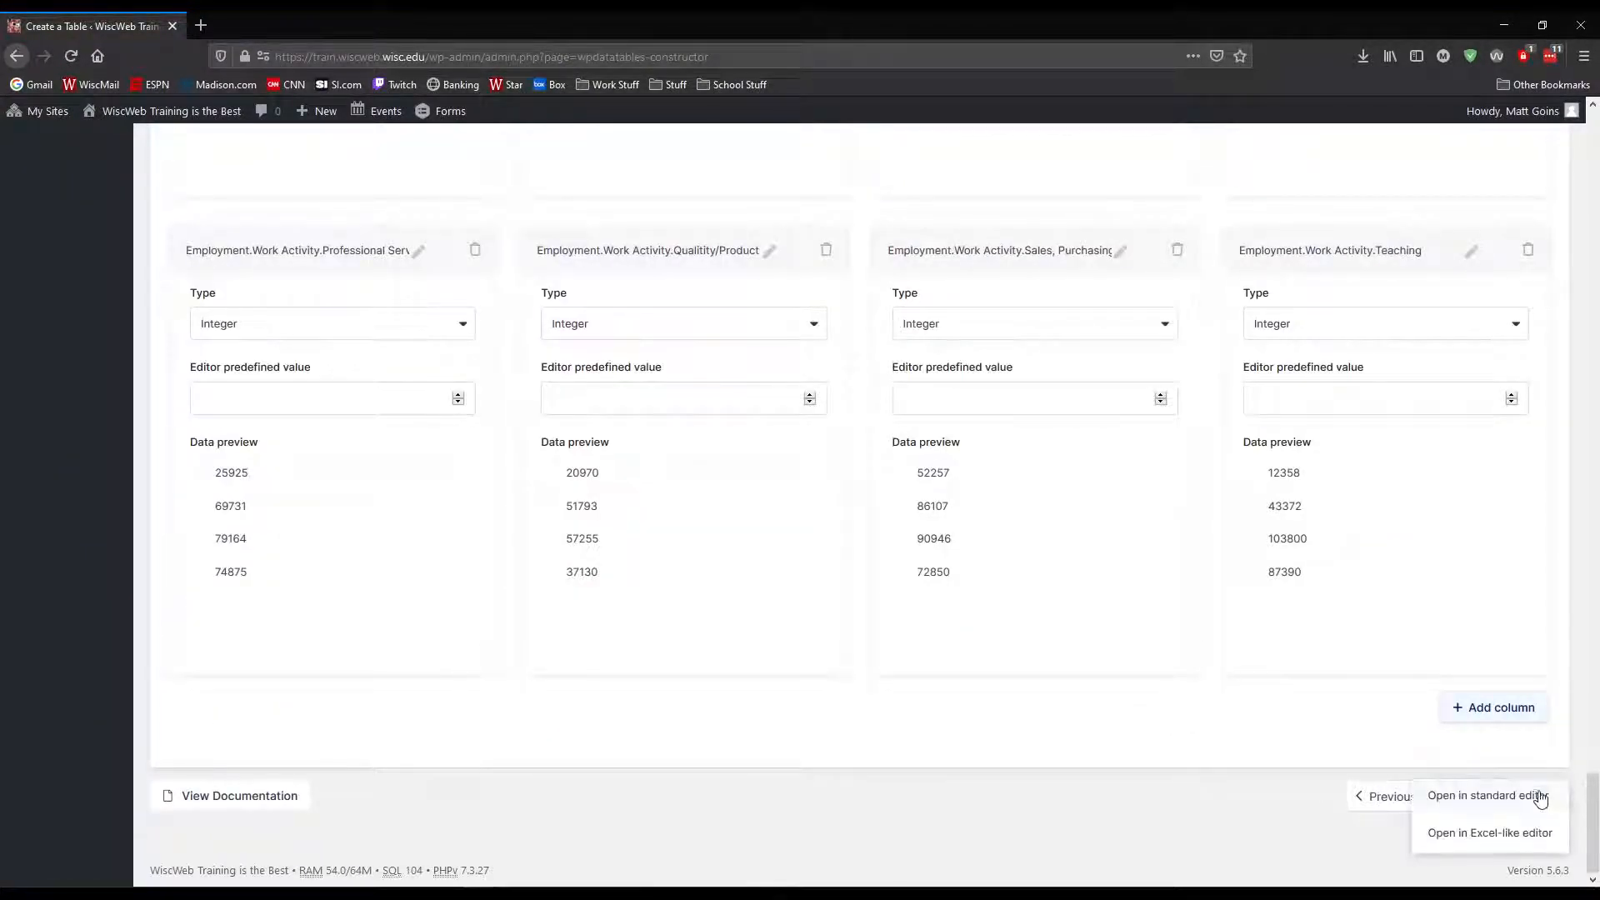
click(1482, 799)
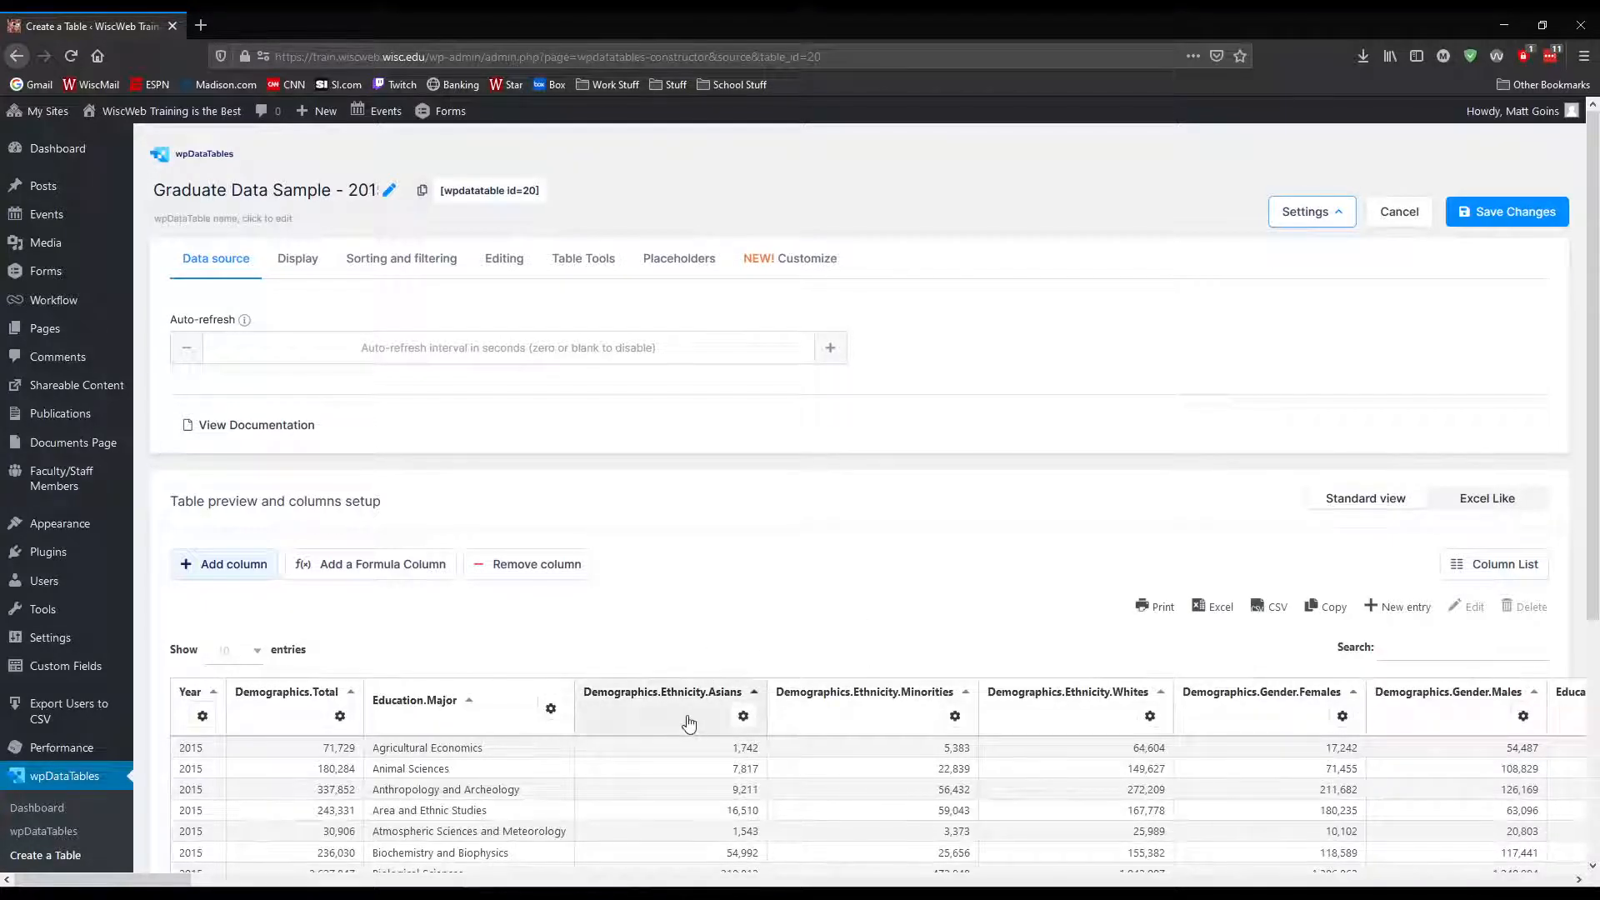
Set the table's default rows per page to All, save the changes and check the rows in the preview
scroll(655, 635, down, 3)
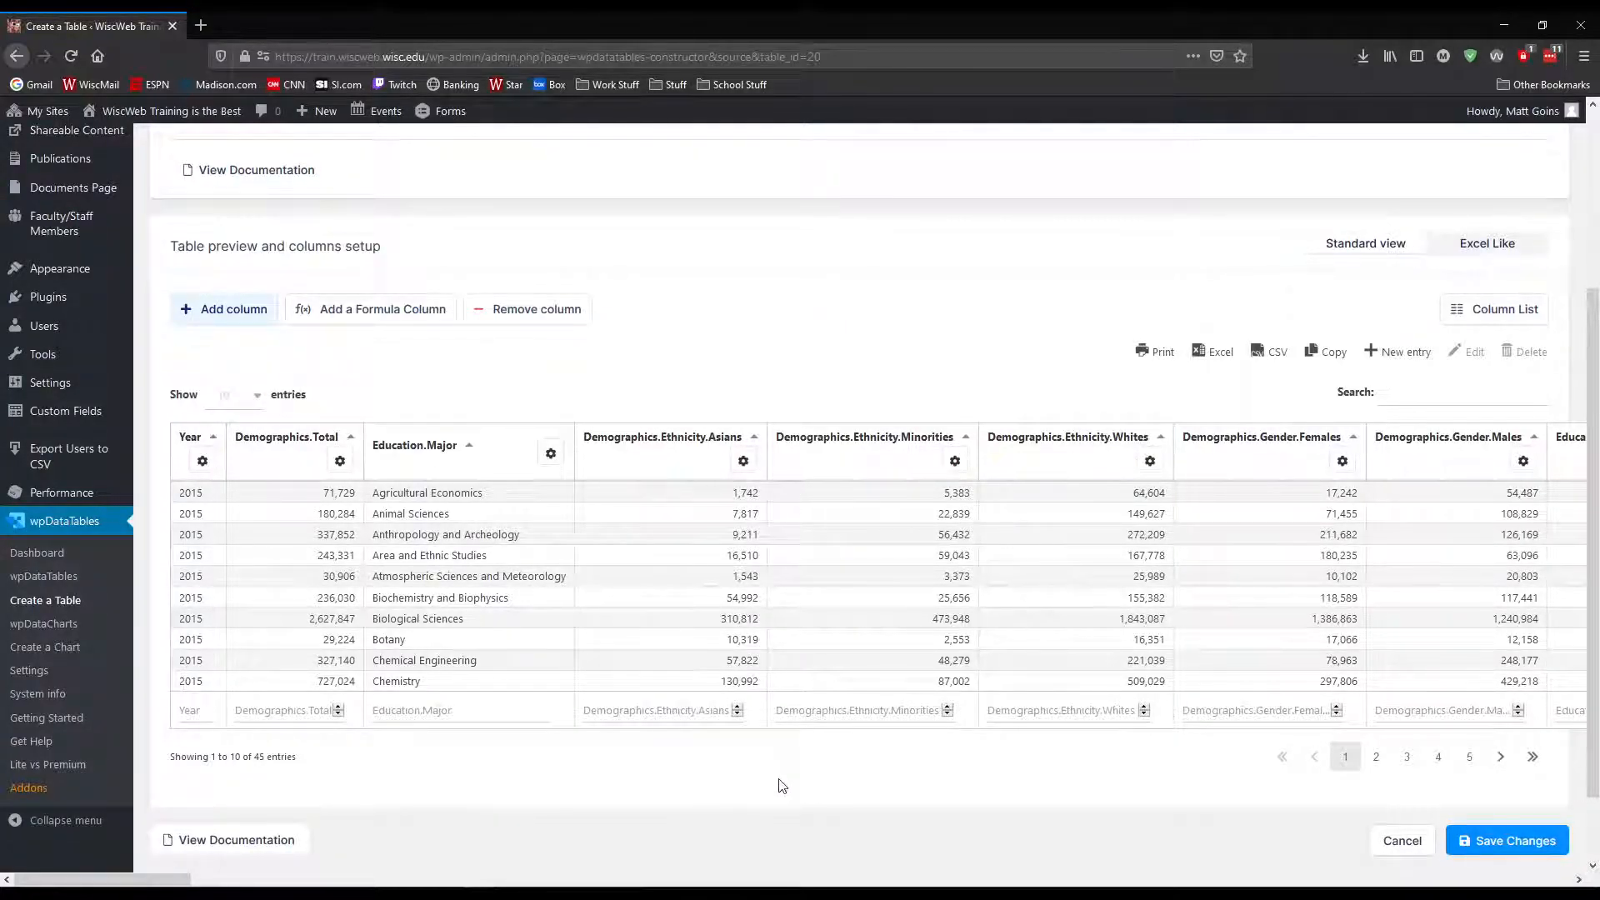
scroll(711, 798, up, 3)
scroll(650, 791, down, 2)
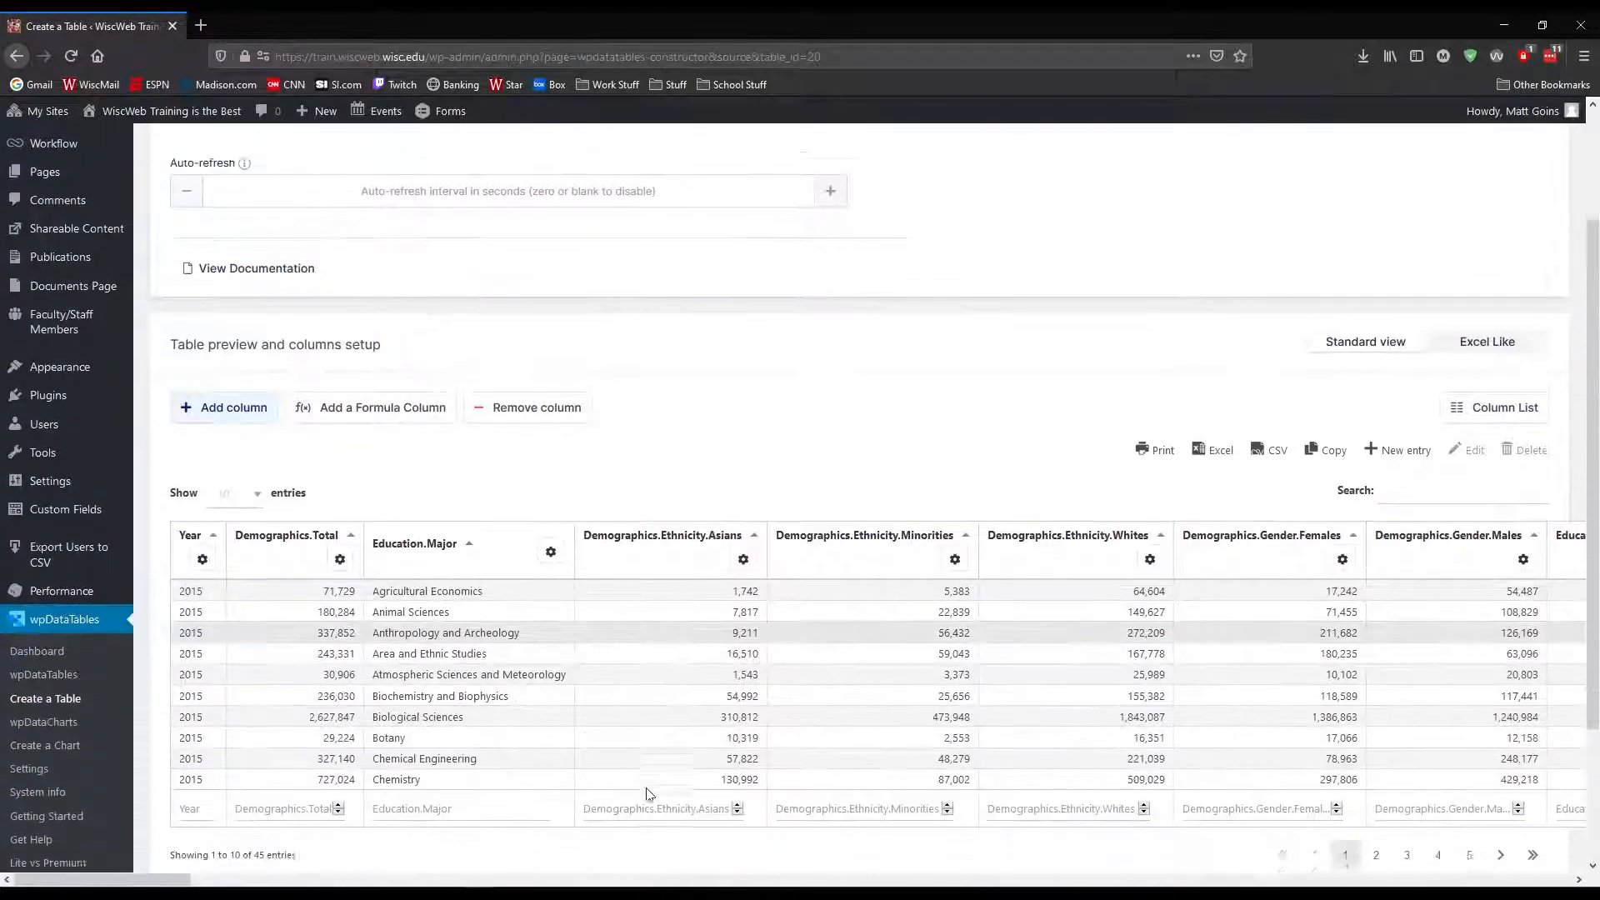
scroll(300, 793, down, 2)
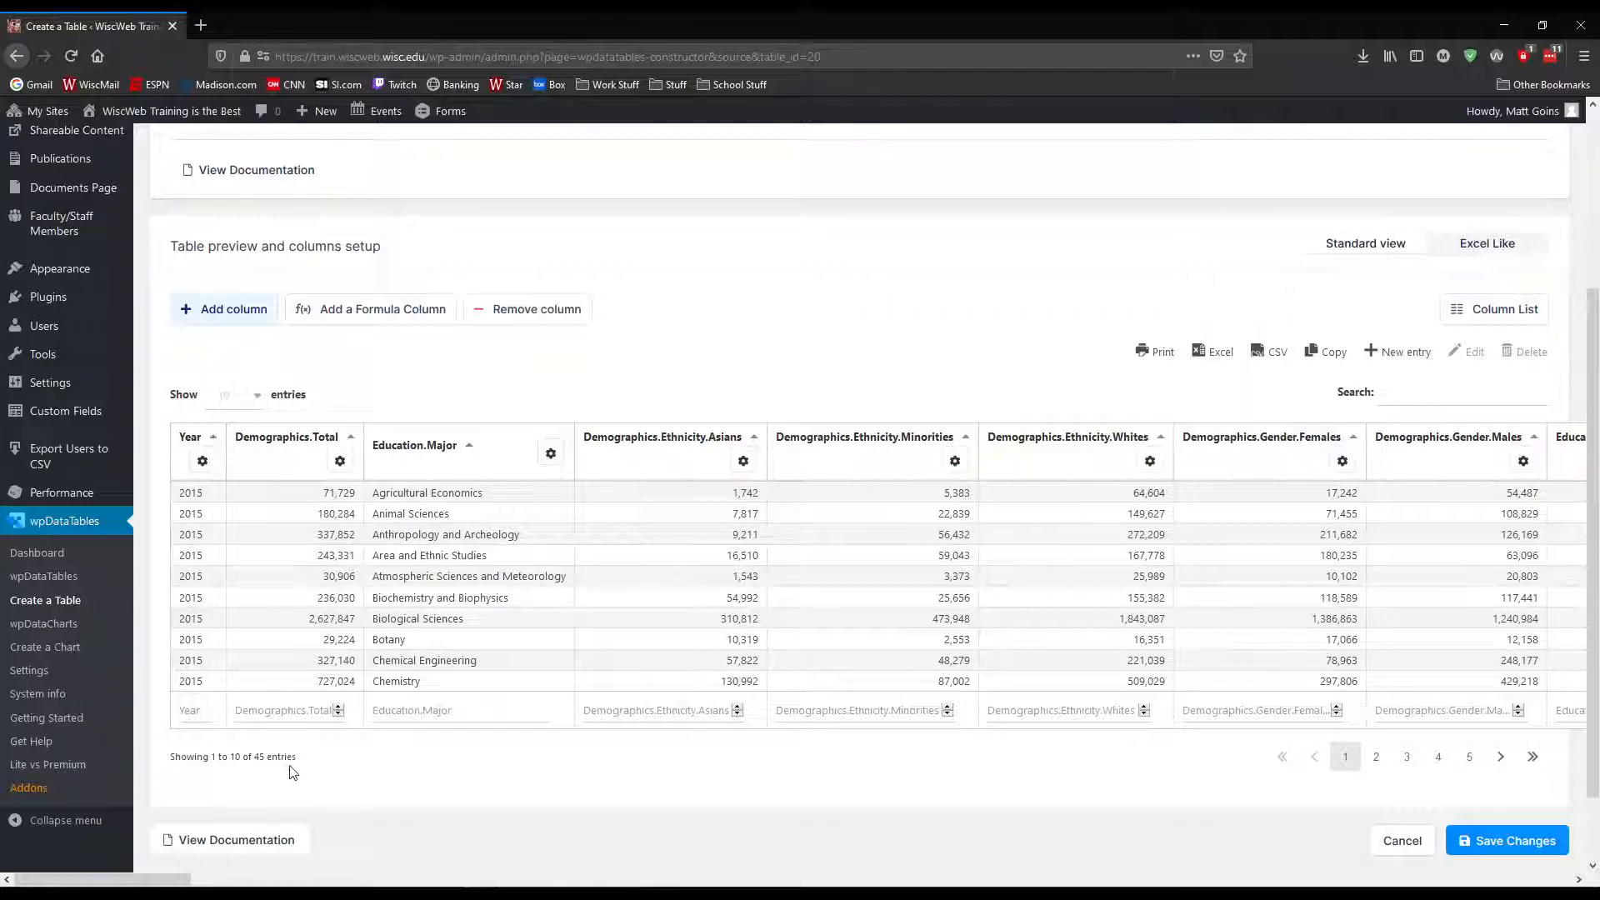
scroll(354, 784, up, 3)
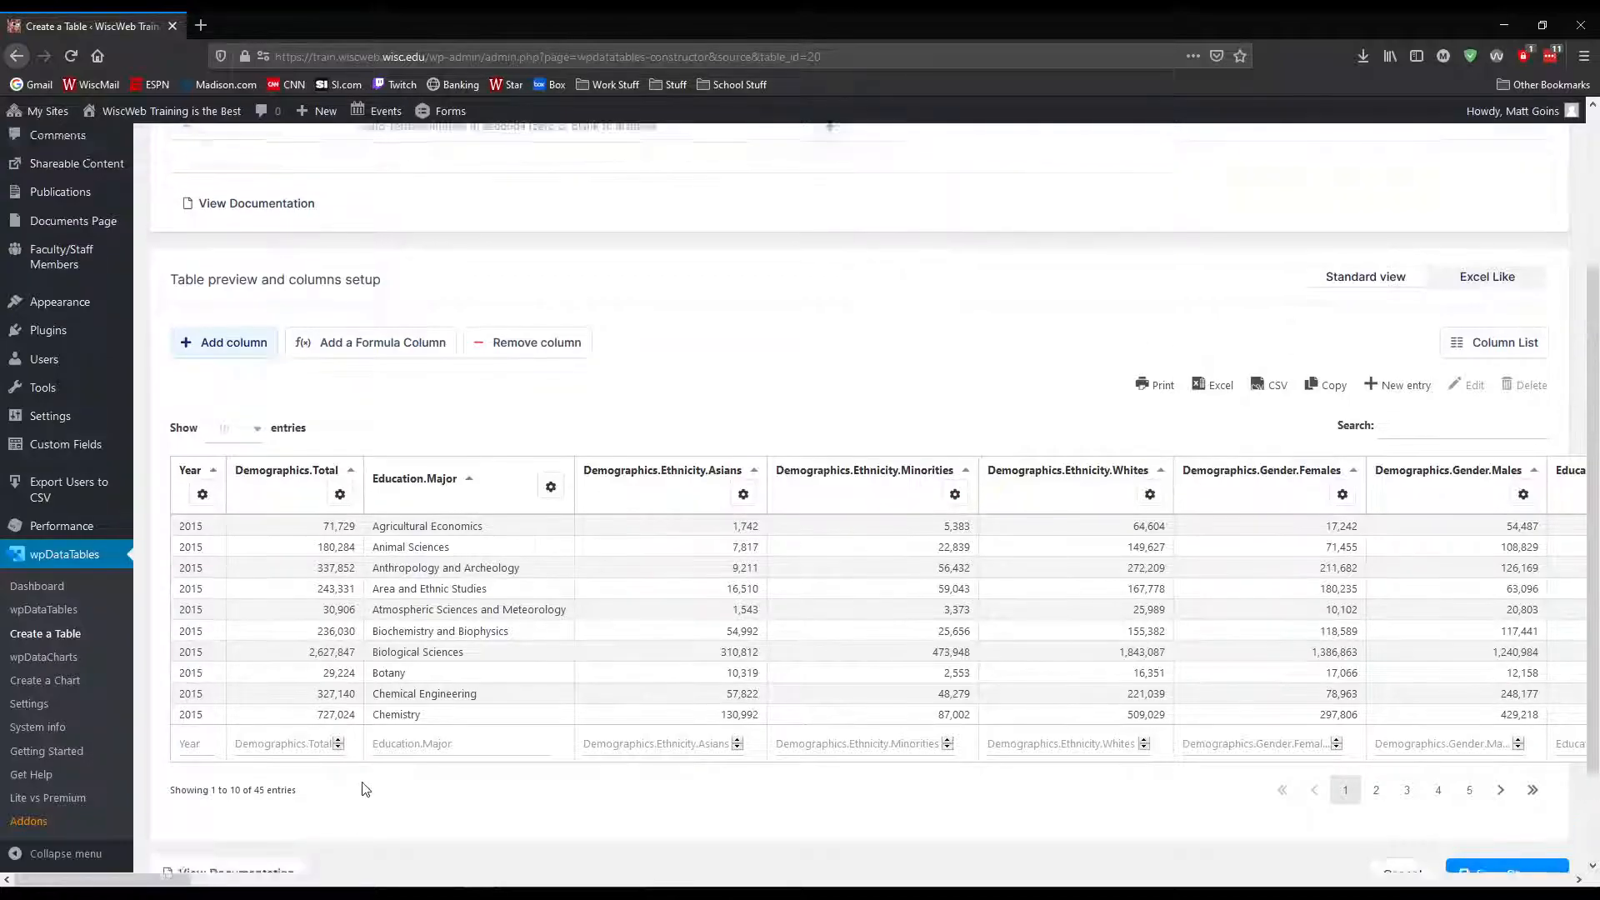
click(302, 265)
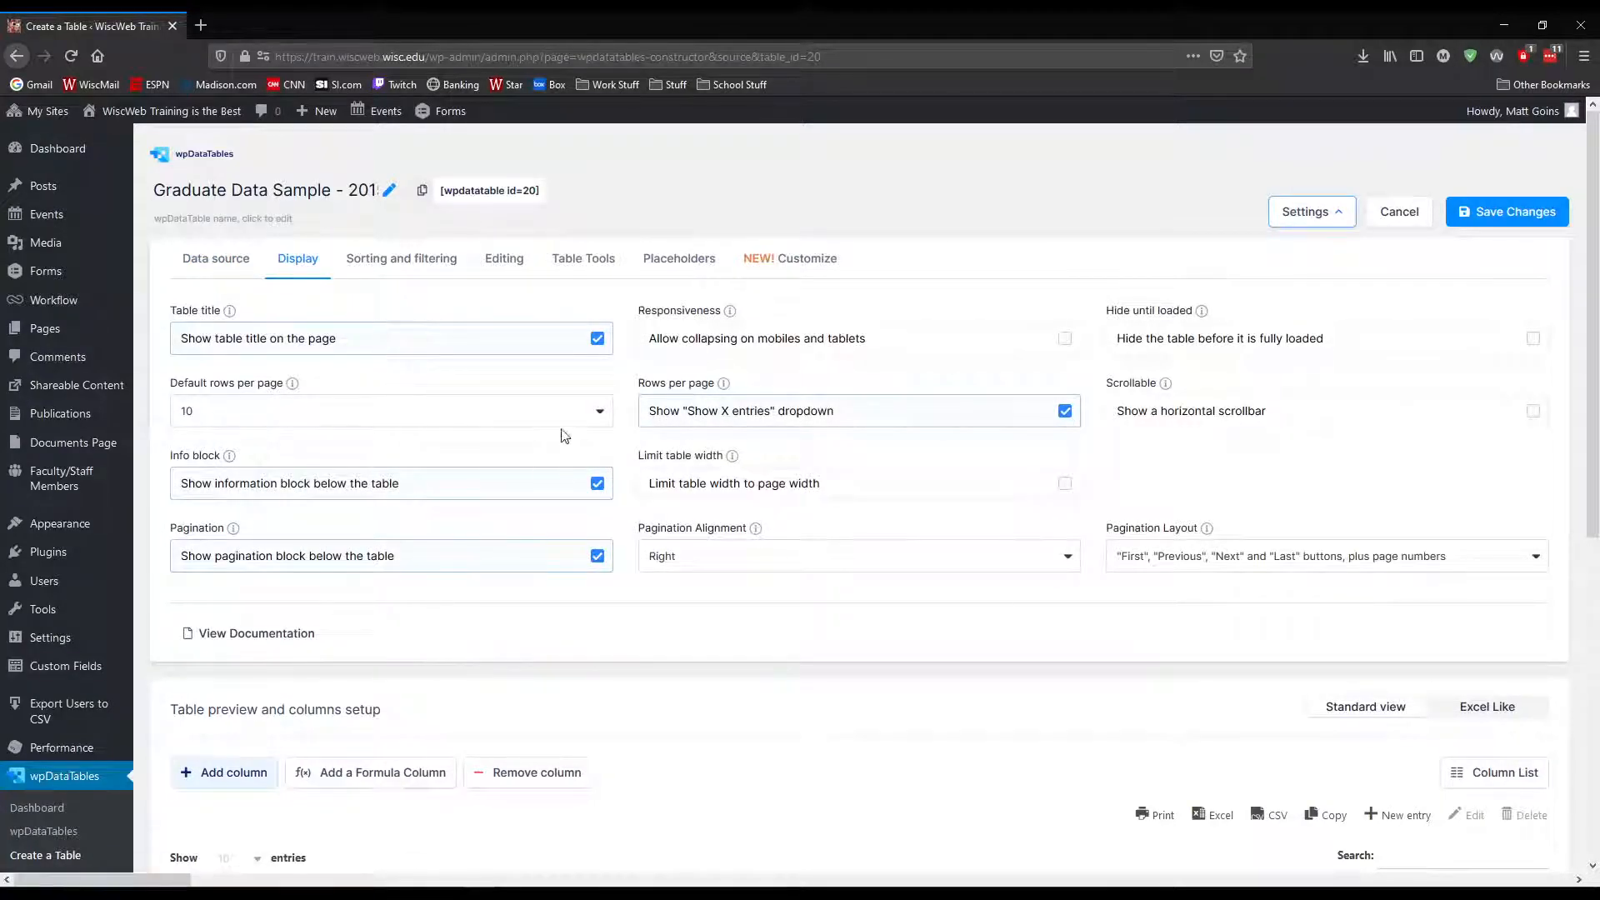
click(600, 411)
click(200, 612)
click(1526, 211)
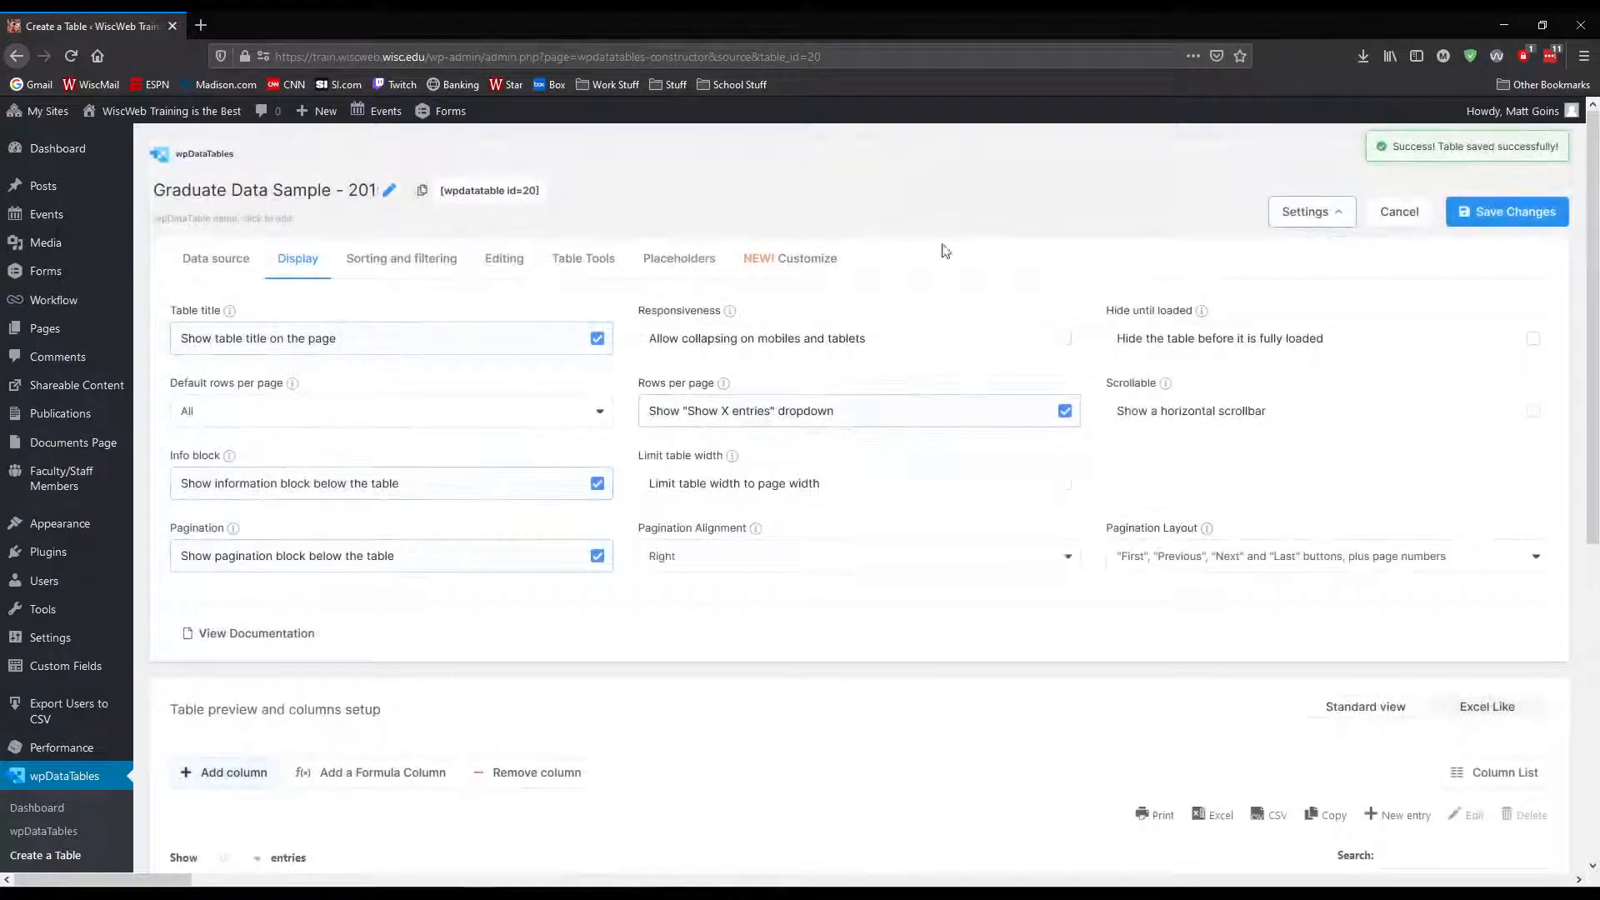
scroll(1092, 467, down, 6)
scroll(1095, 472, down, 10)
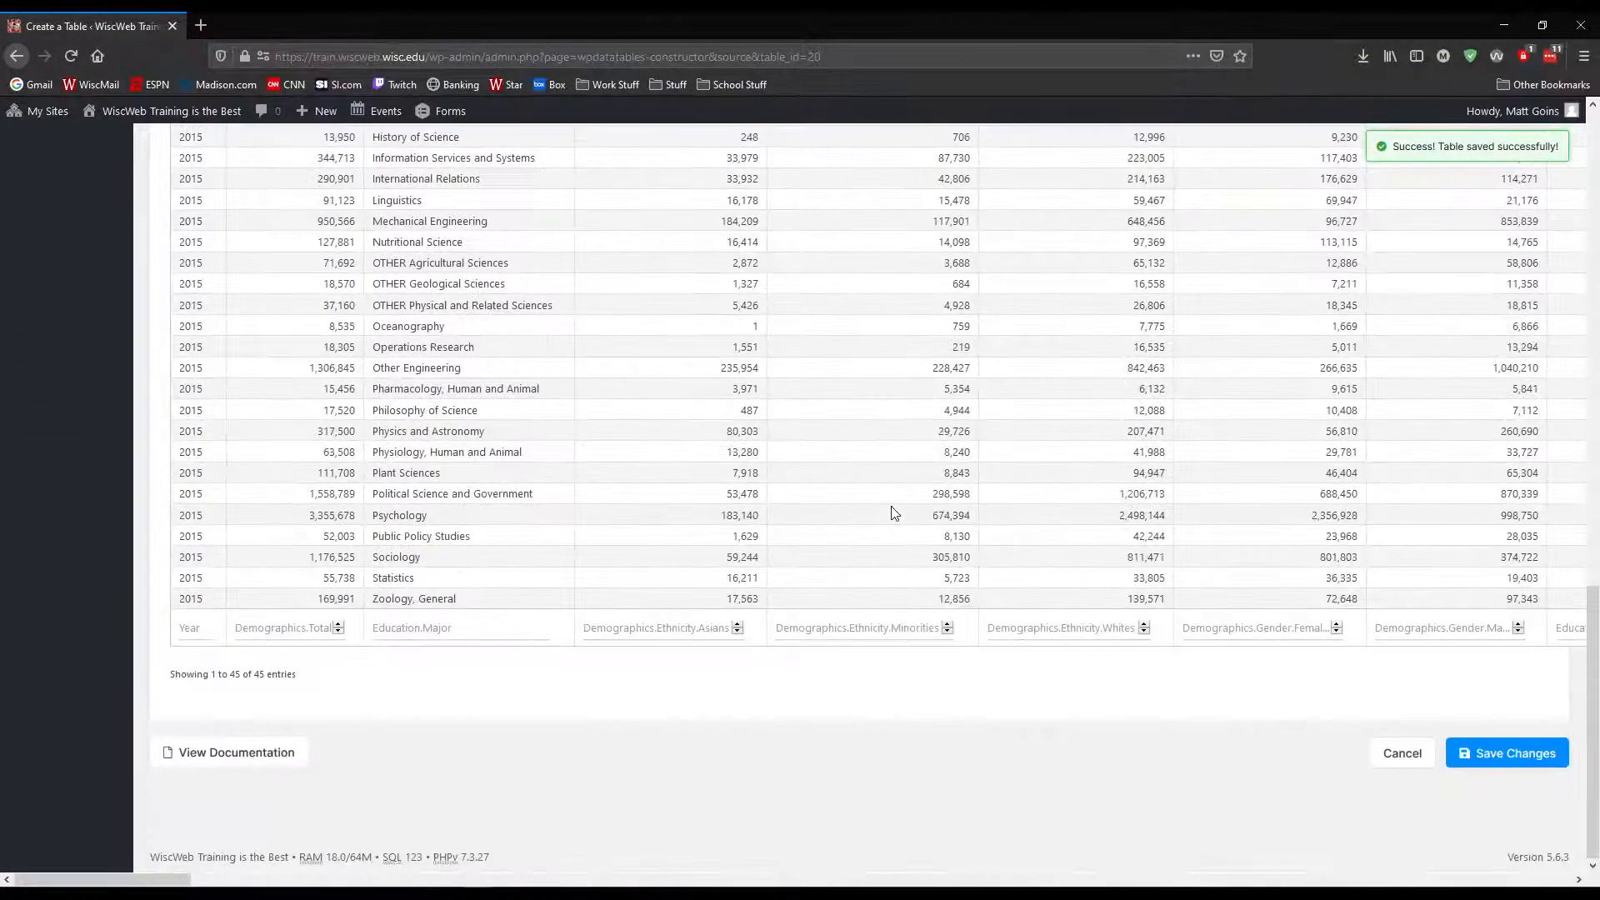
scroll(828, 658, up, 15)
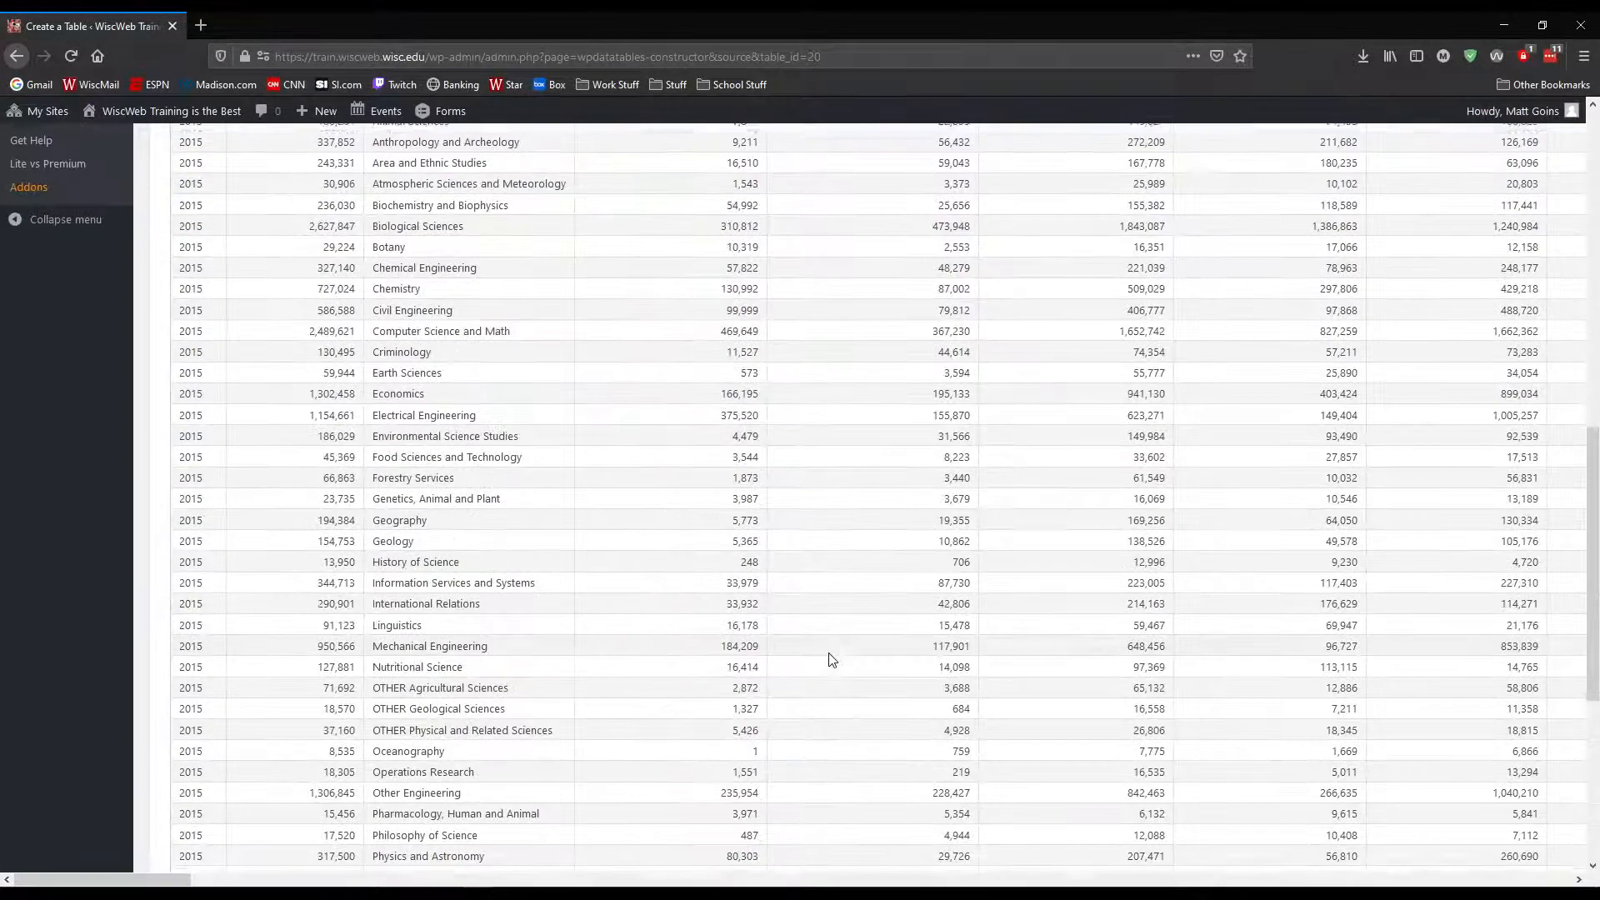
Examine the imported rows in the table preview, including the Demographics.Total values for the listed majors
scroll(829, 657, down, 6)
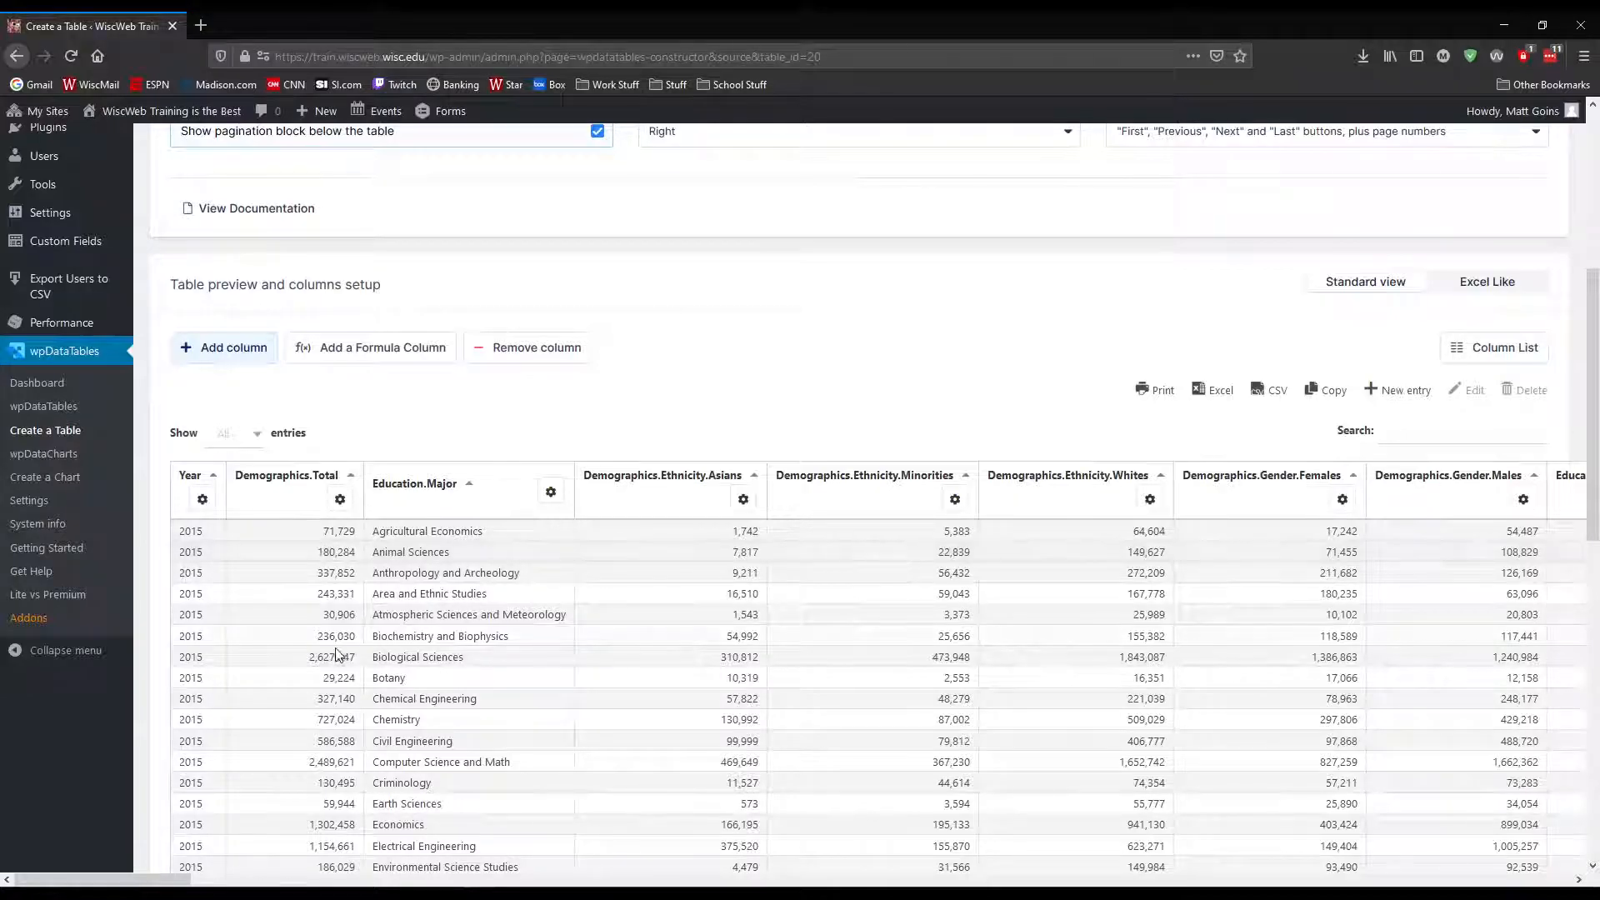
drag(311, 658, 358, 663)
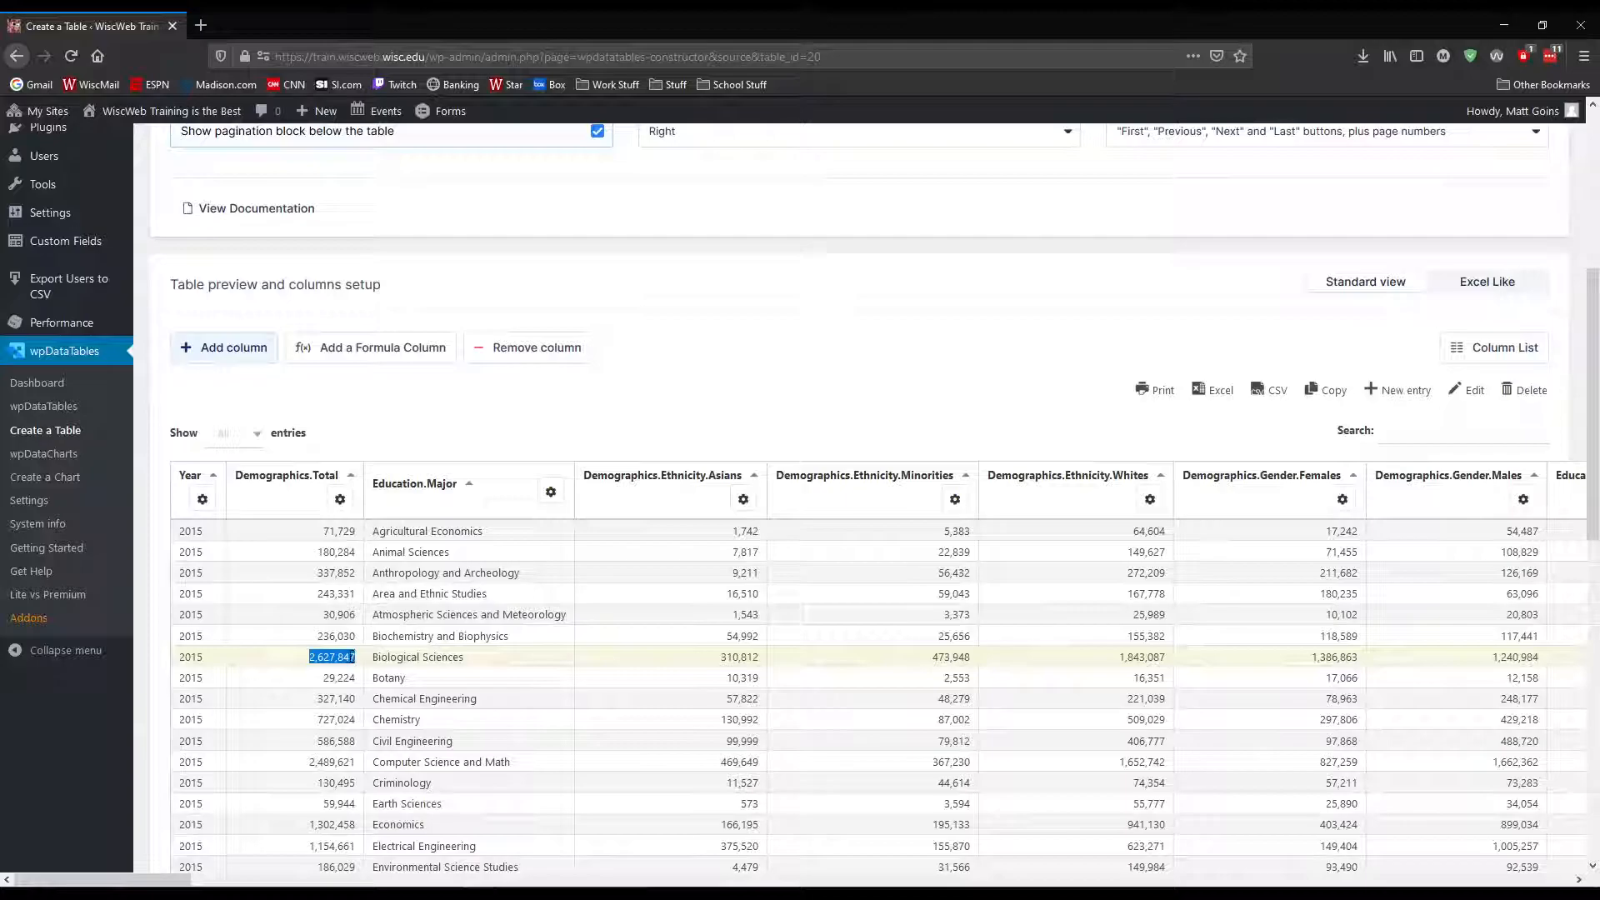
click(347, 658)
click(340, 676)
scroll(401, 694, down, 2)
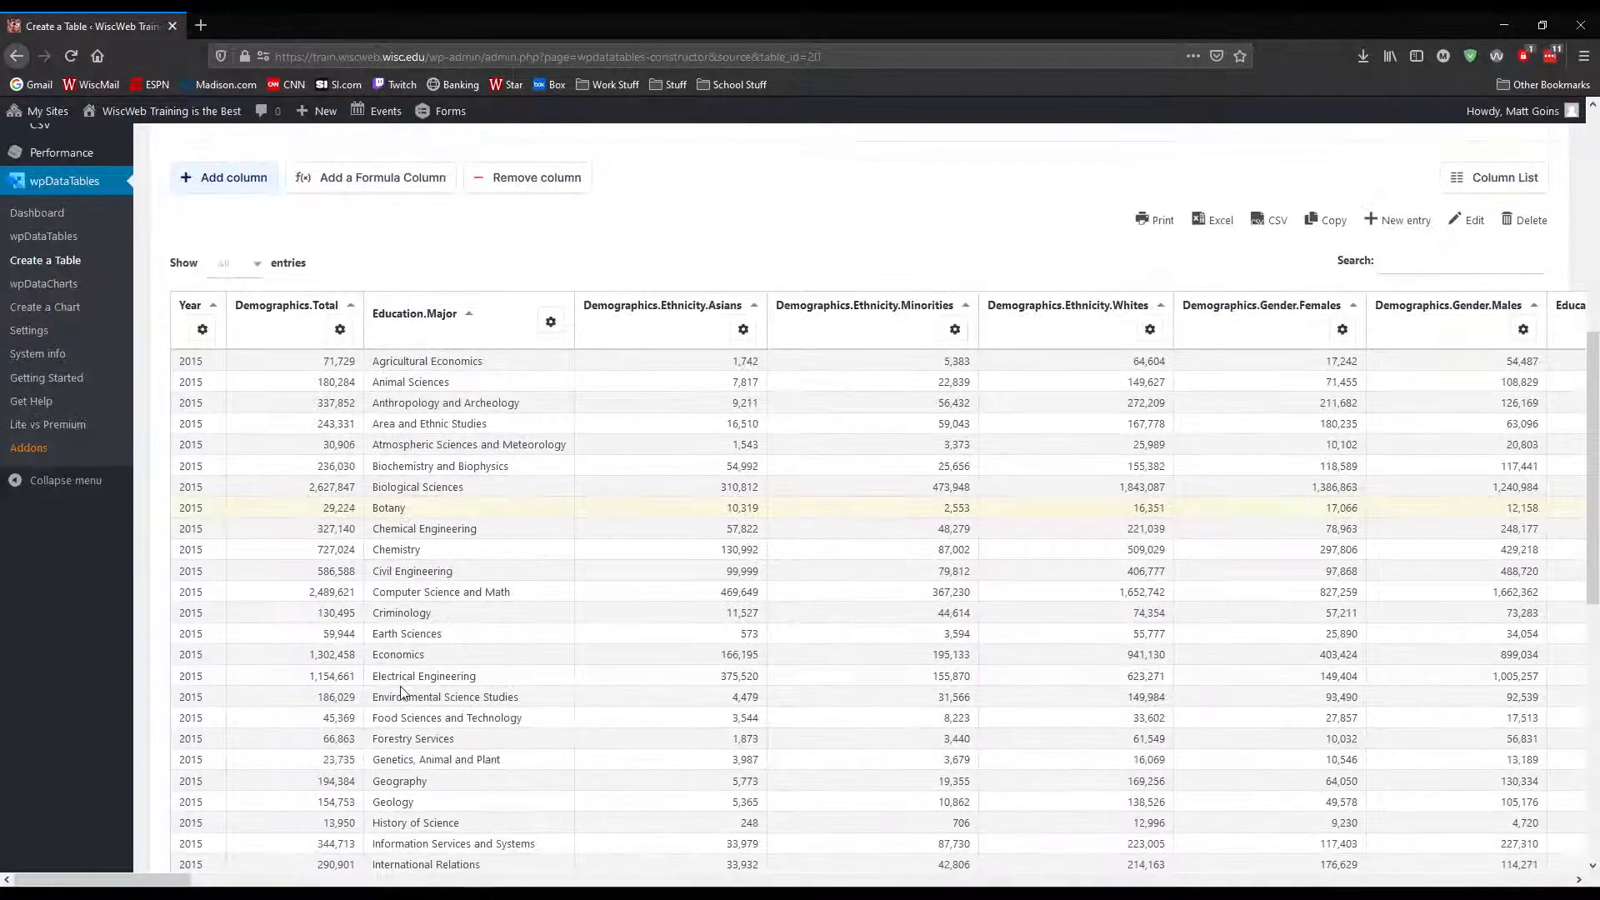
scroll(401, 693, up, 3)
scroll(401, 693, down, 3)
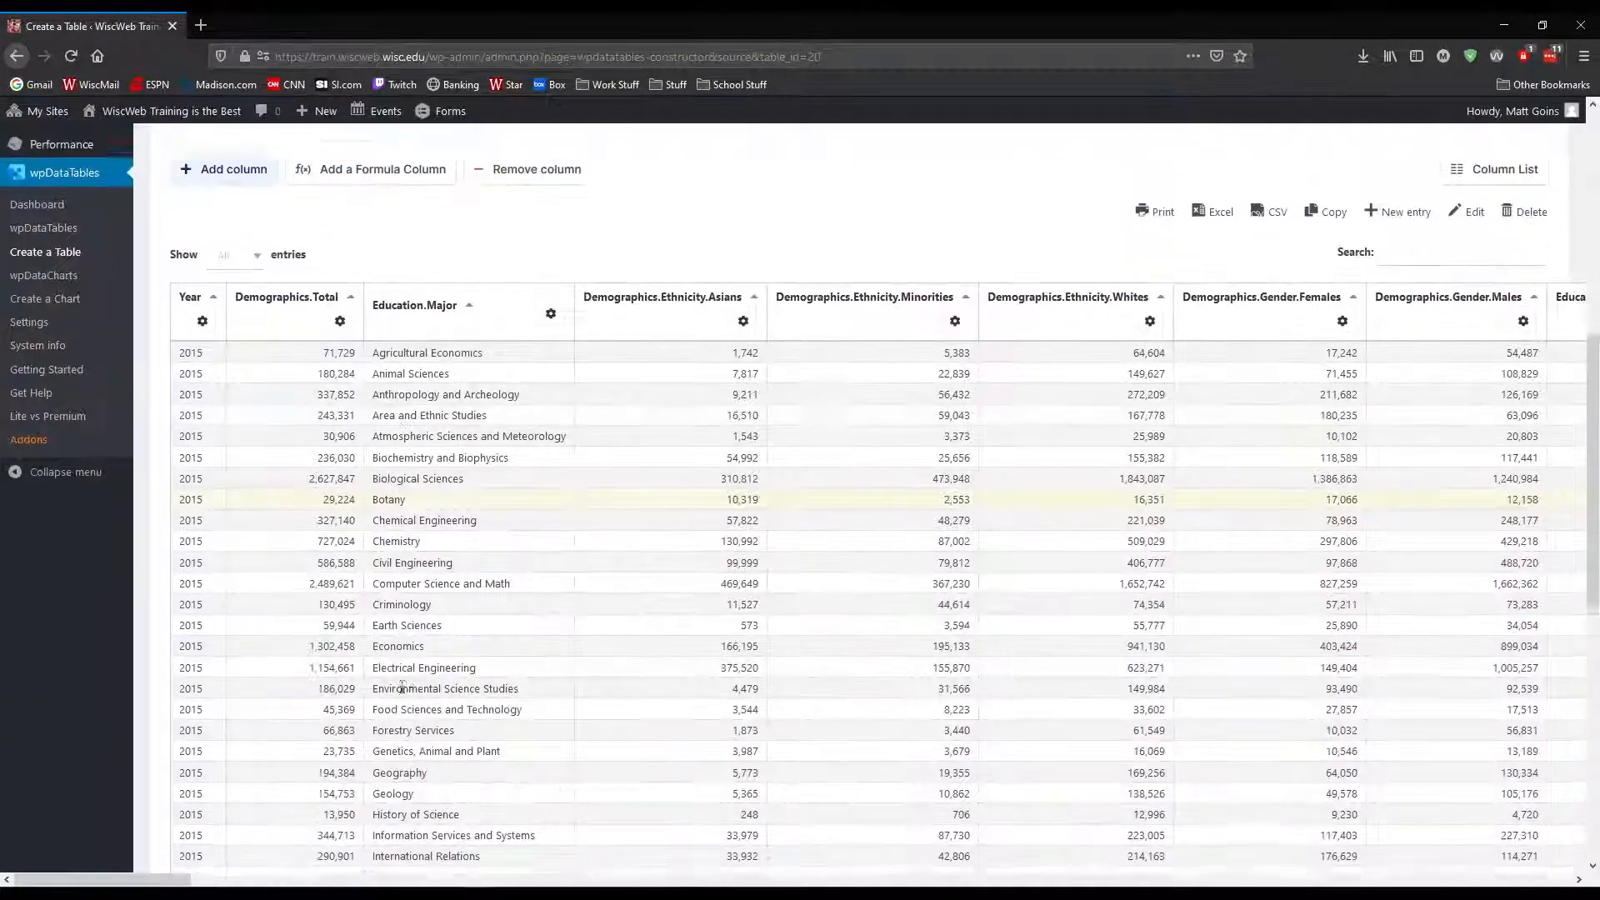
scroll(343, 519, up, 2)
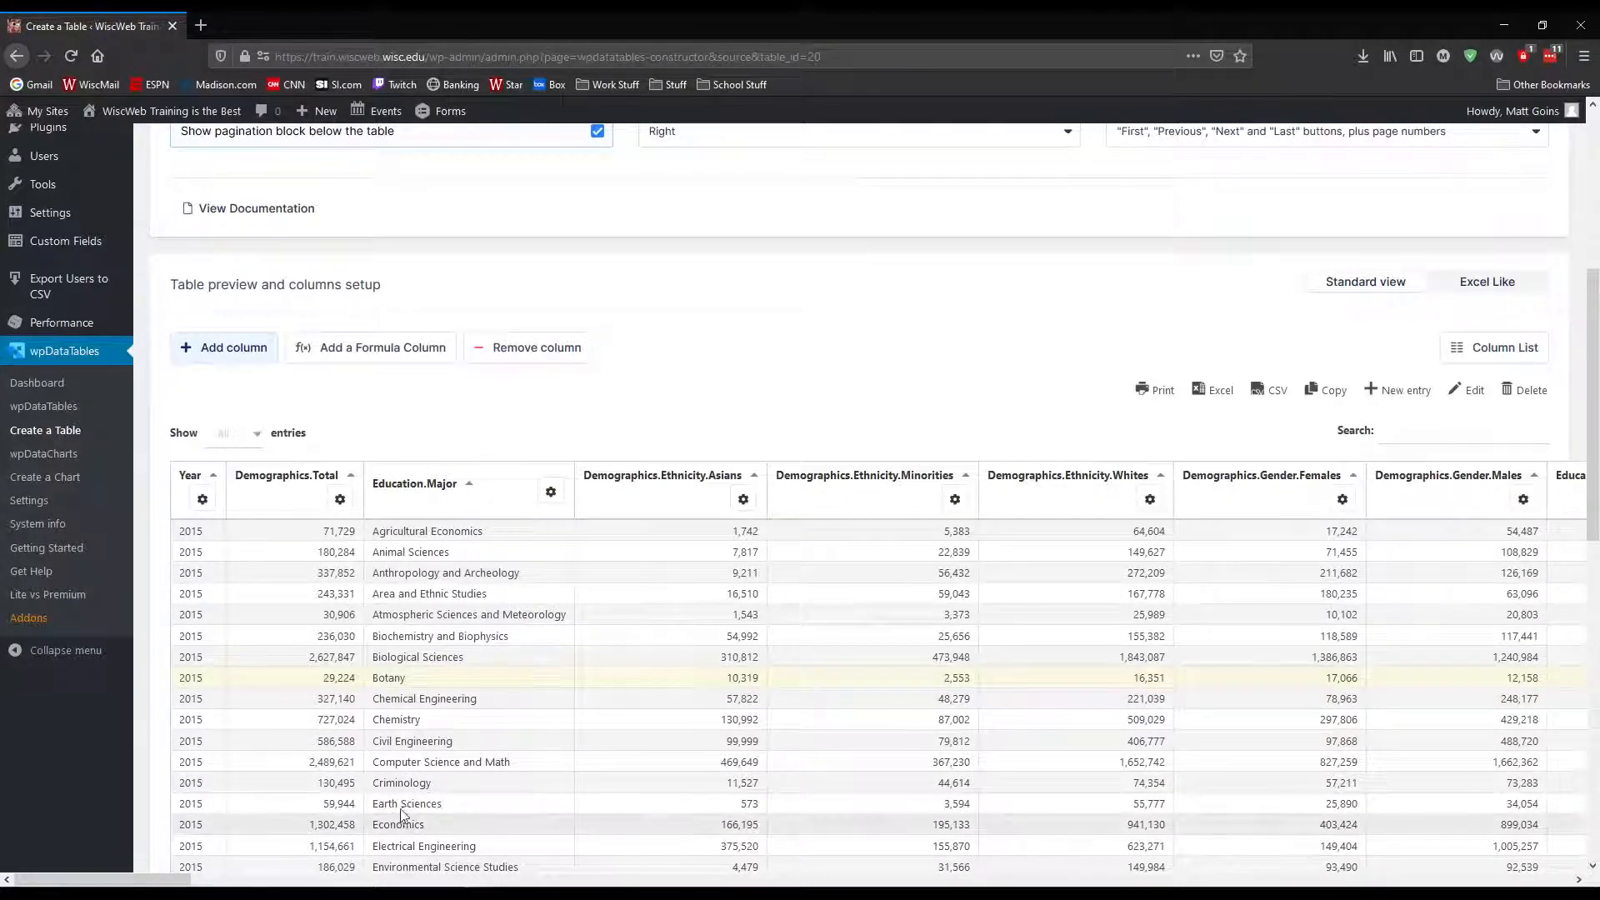
Make Education.Major the default sorting column on load in ascending direction and save the column settings
click(551, 492)
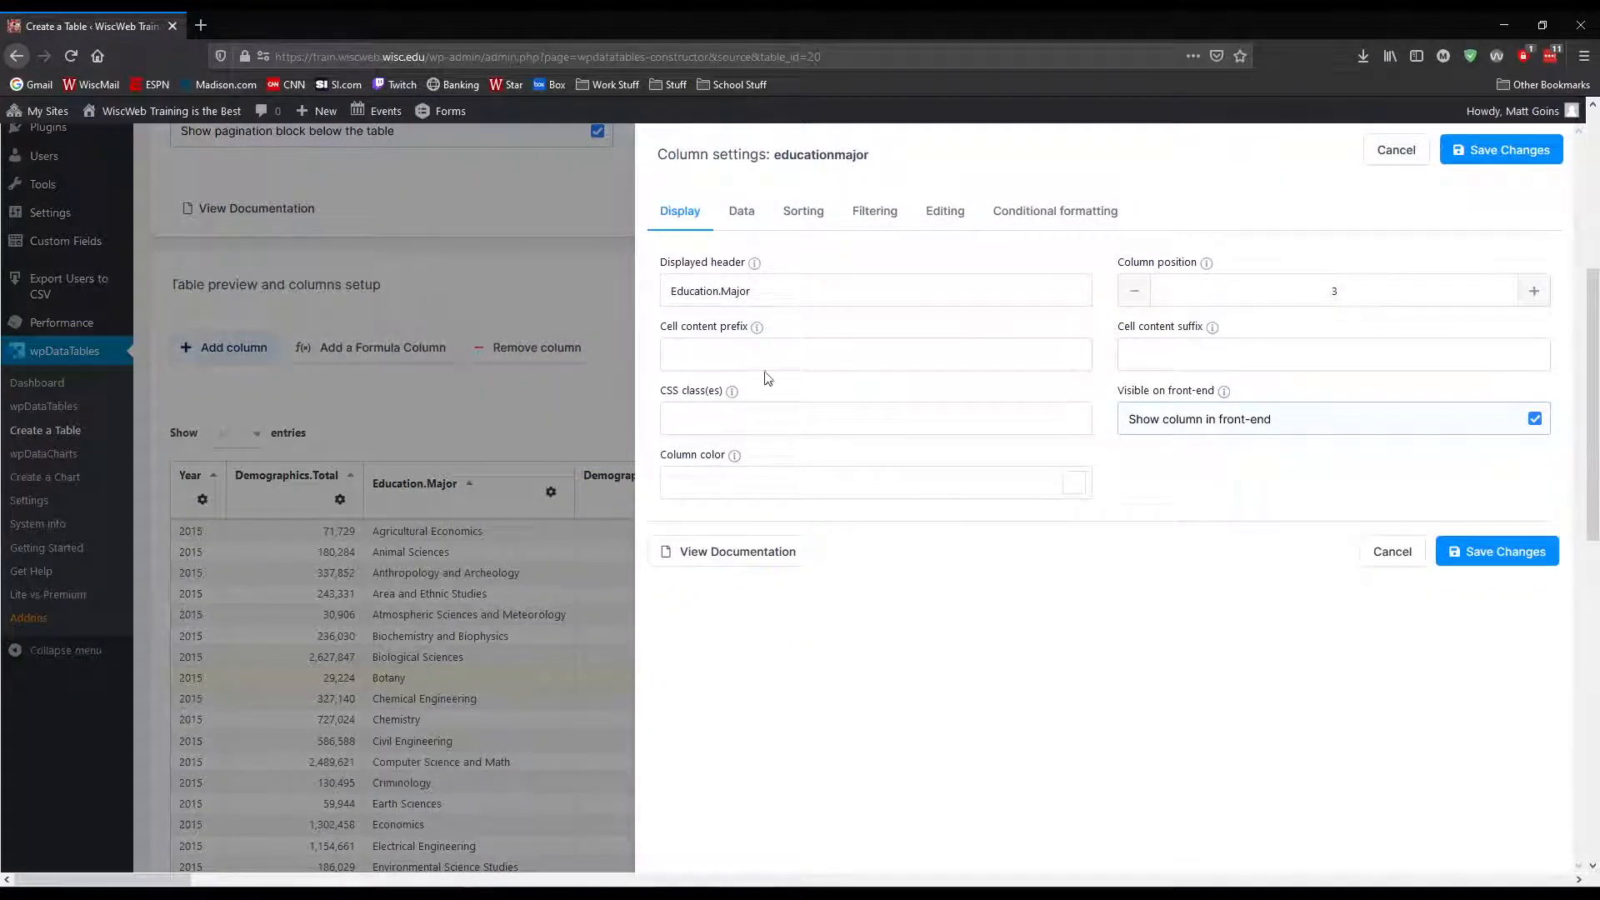
click(1396, 150)
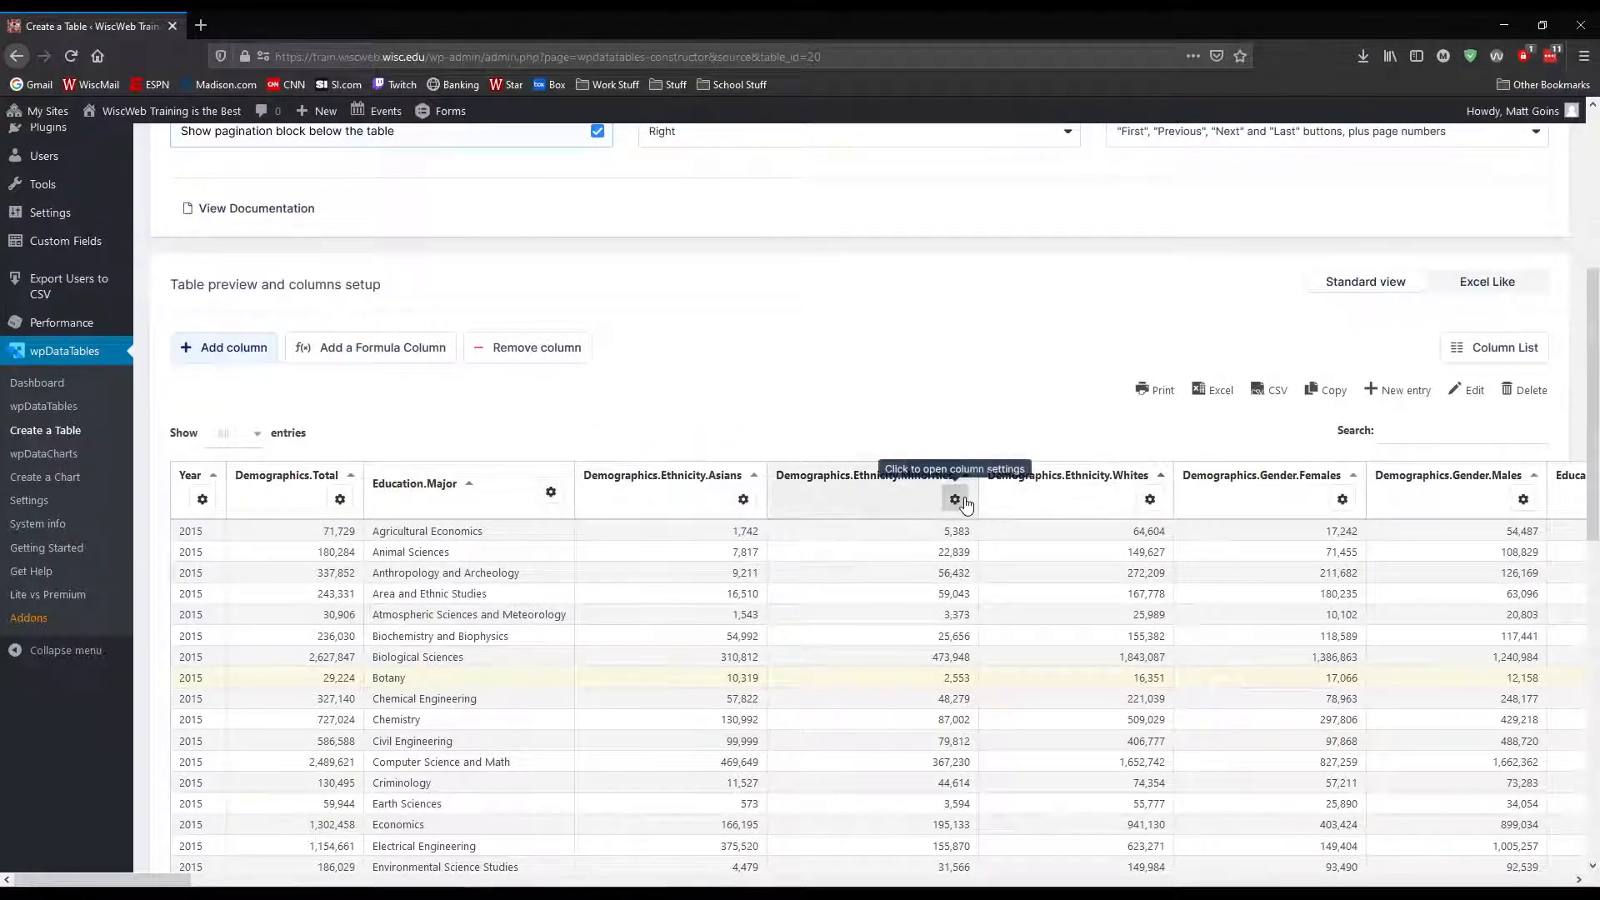
click(550, 493)
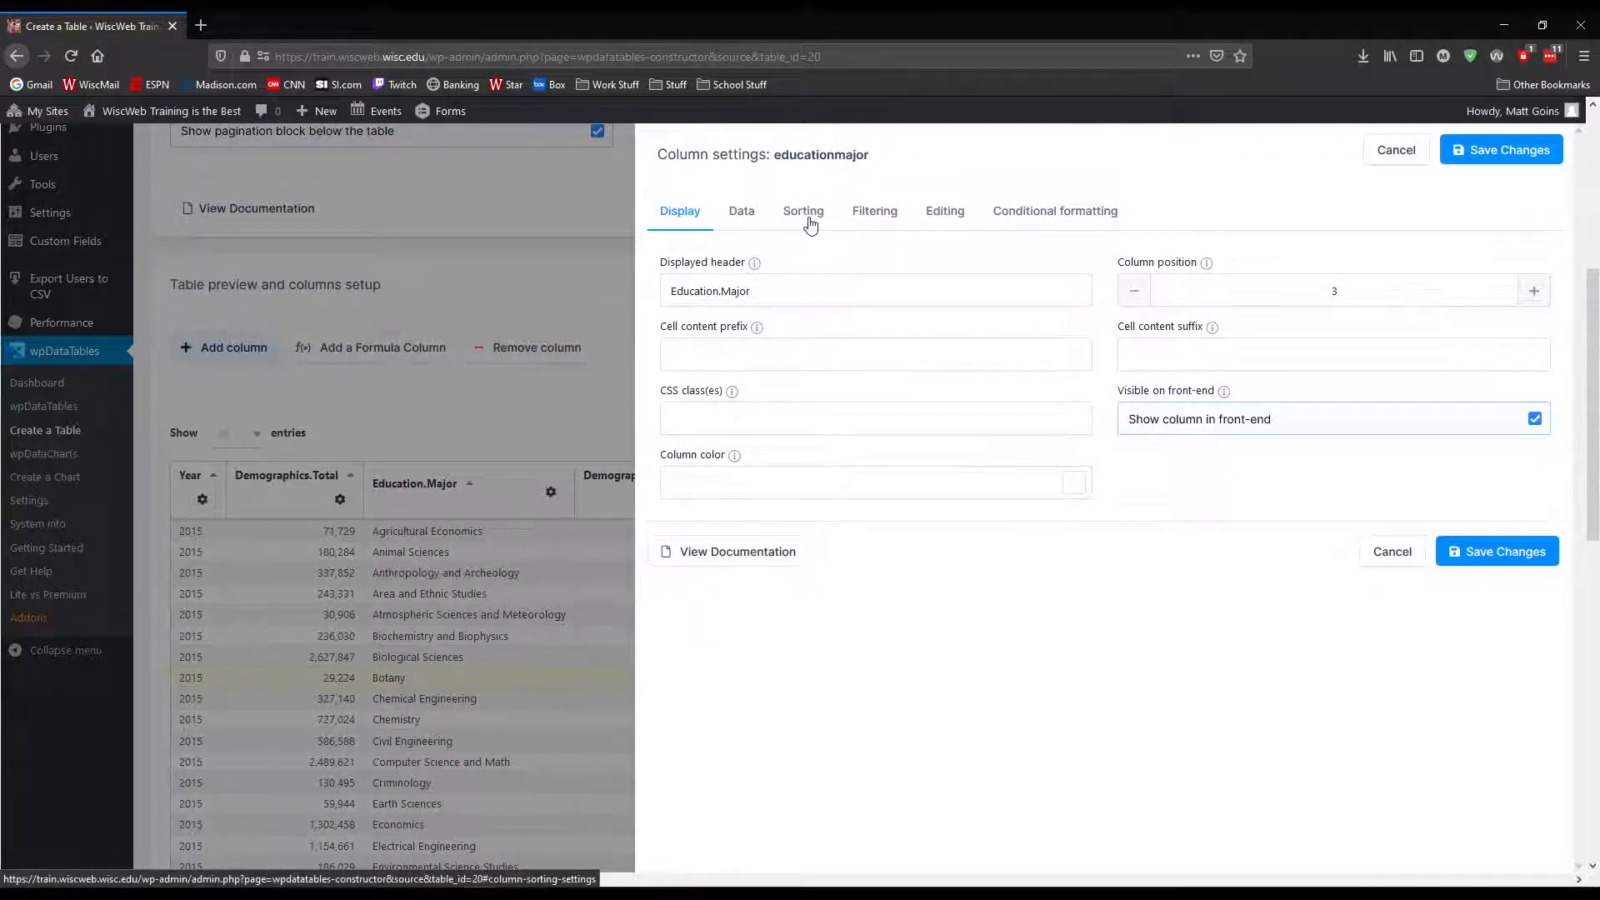
click(813, 223)
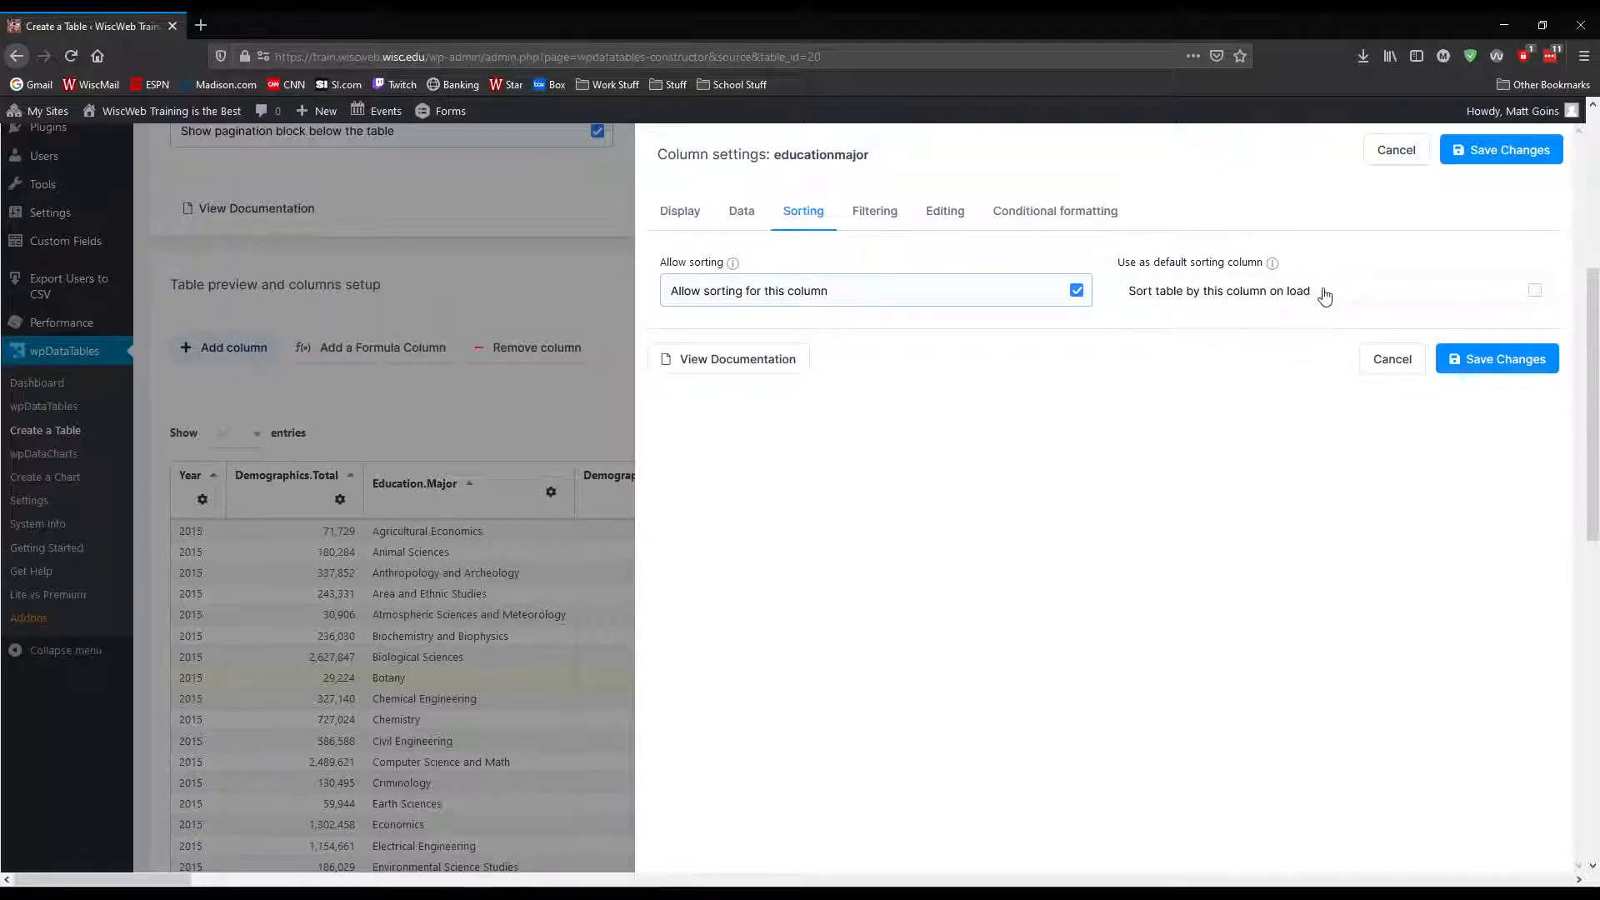
click(1535, 290)
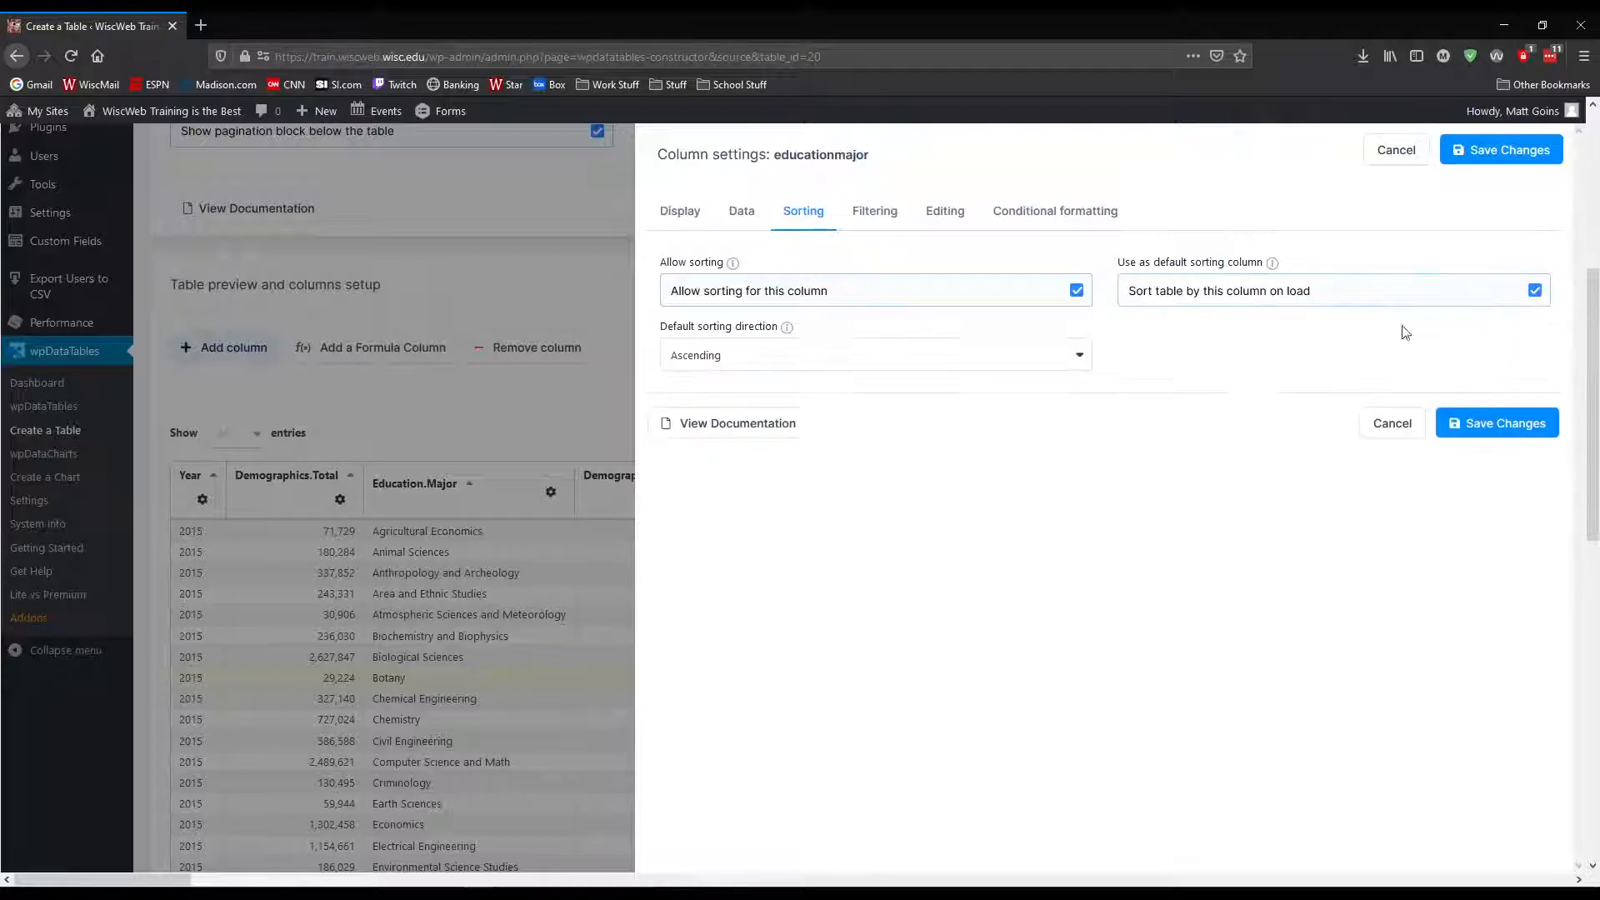
click(714, 361)
click(732, 364)
click(1494, 426)
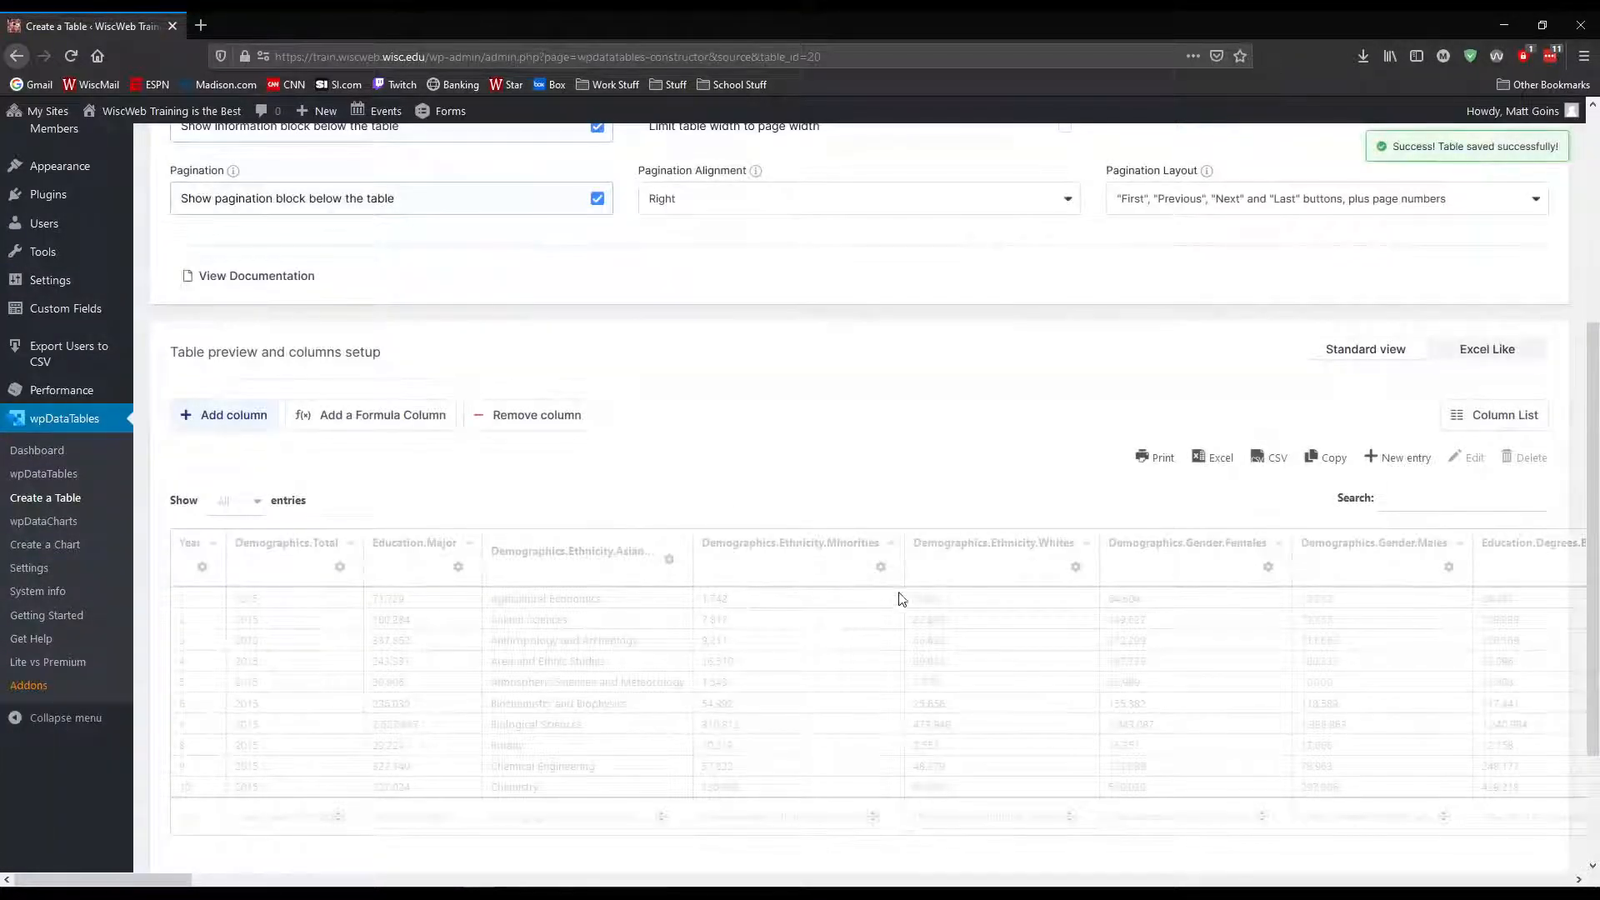
Check the sorted preview across the full width of its columns and save the table changes
scroll(514, 500, down, 1)
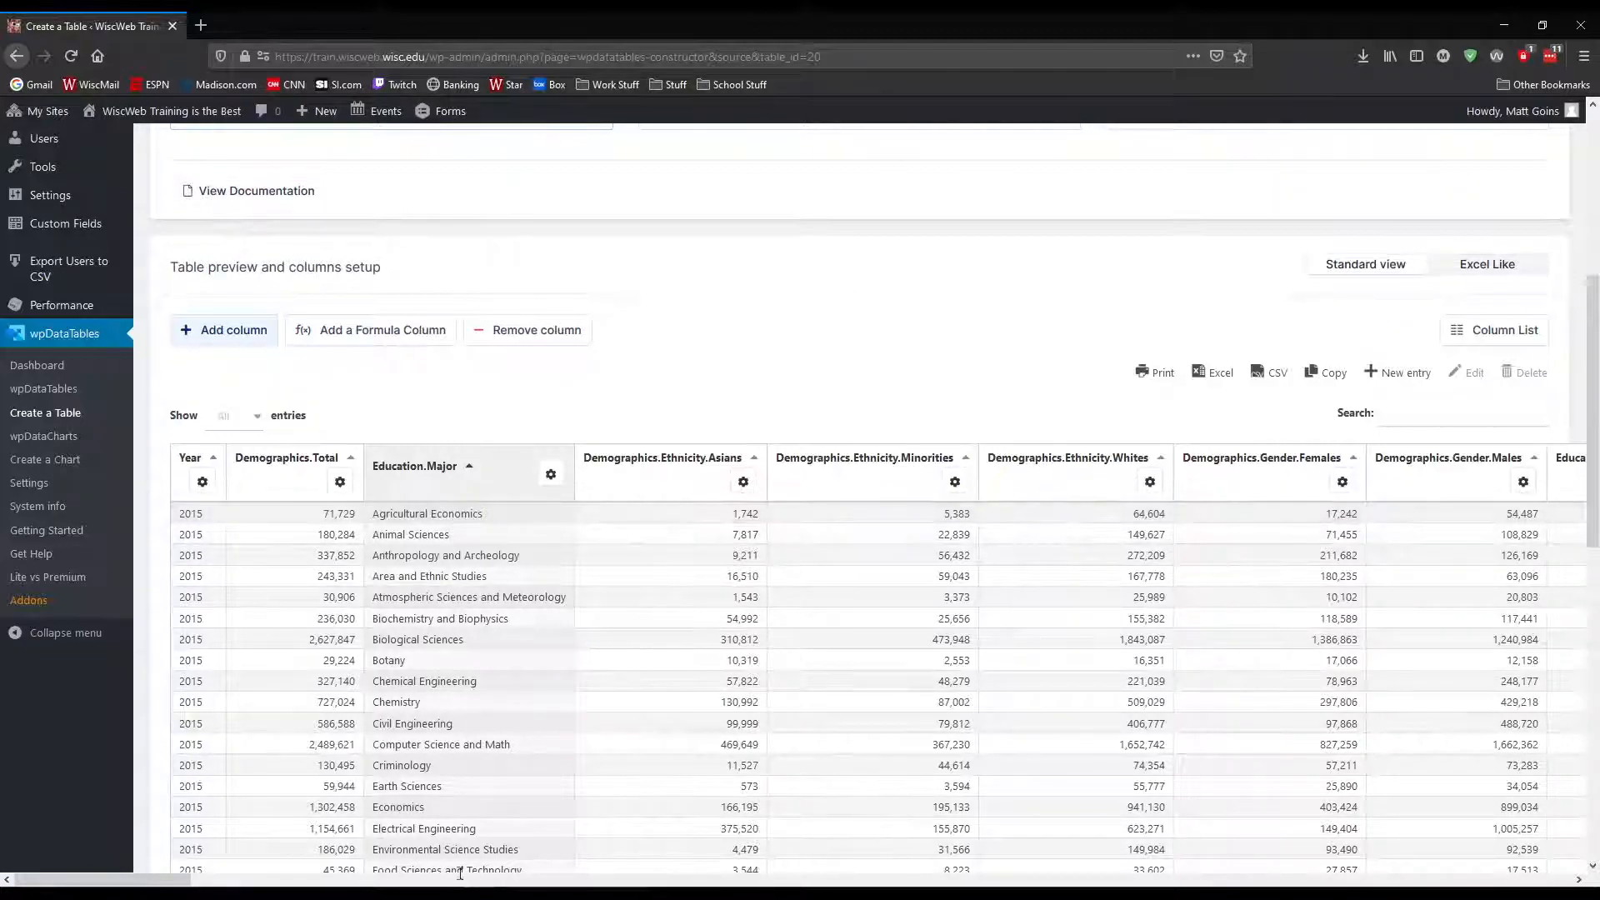
mouse_move(175, 881)
mouse_down()
mouse_move(204, 880)
mouse_move(160, 881)
mouse_up()
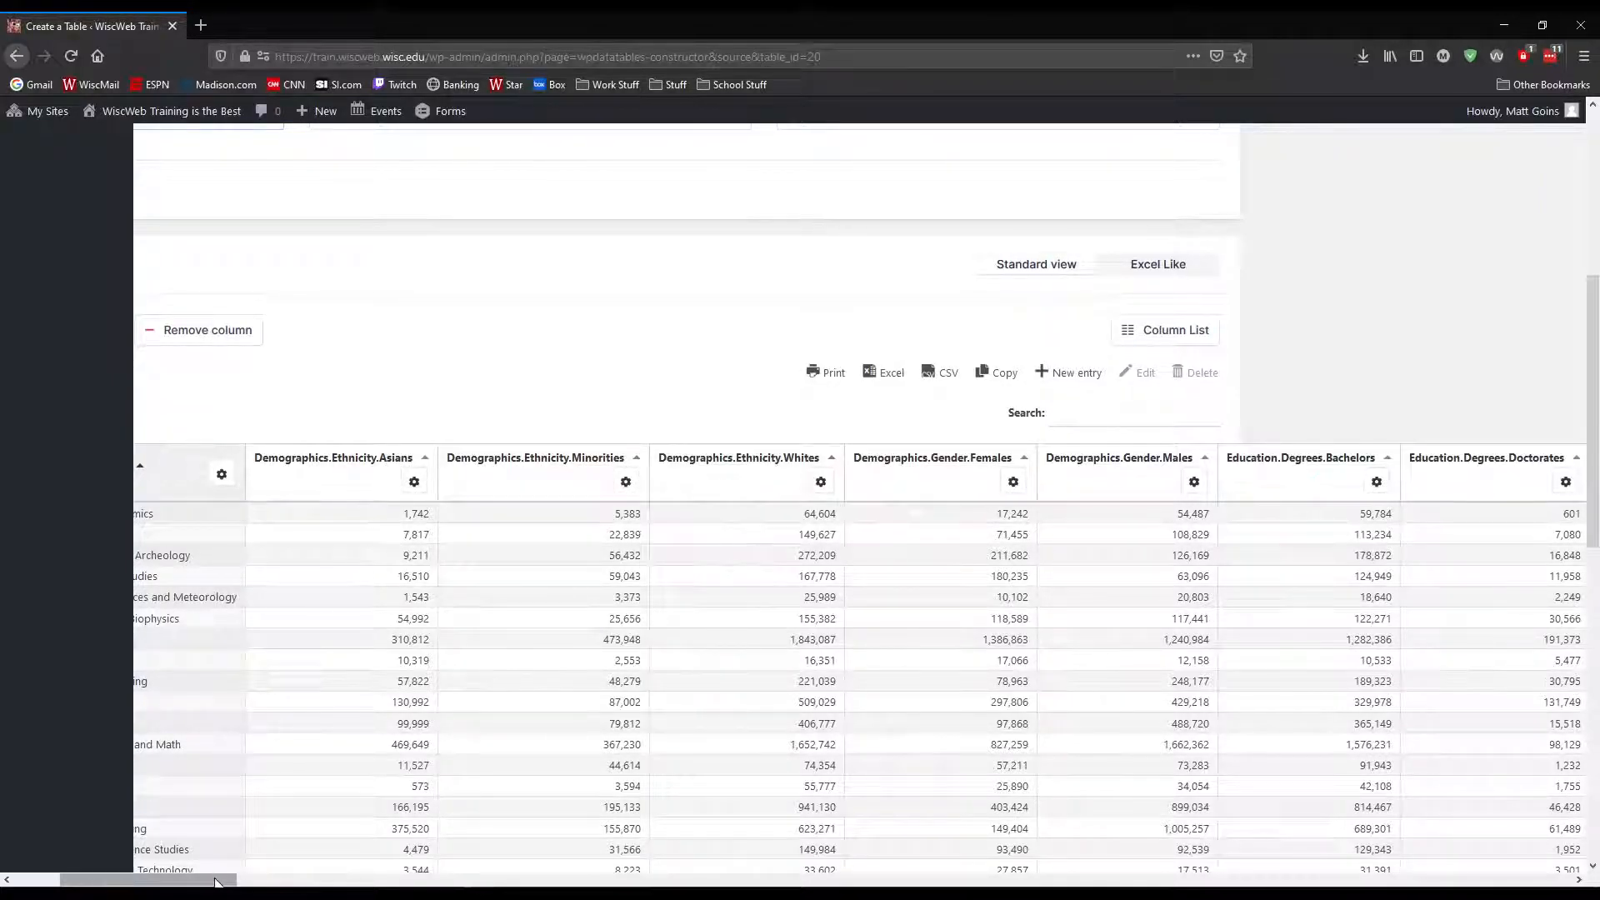
drag(220, 881, 778, 882)
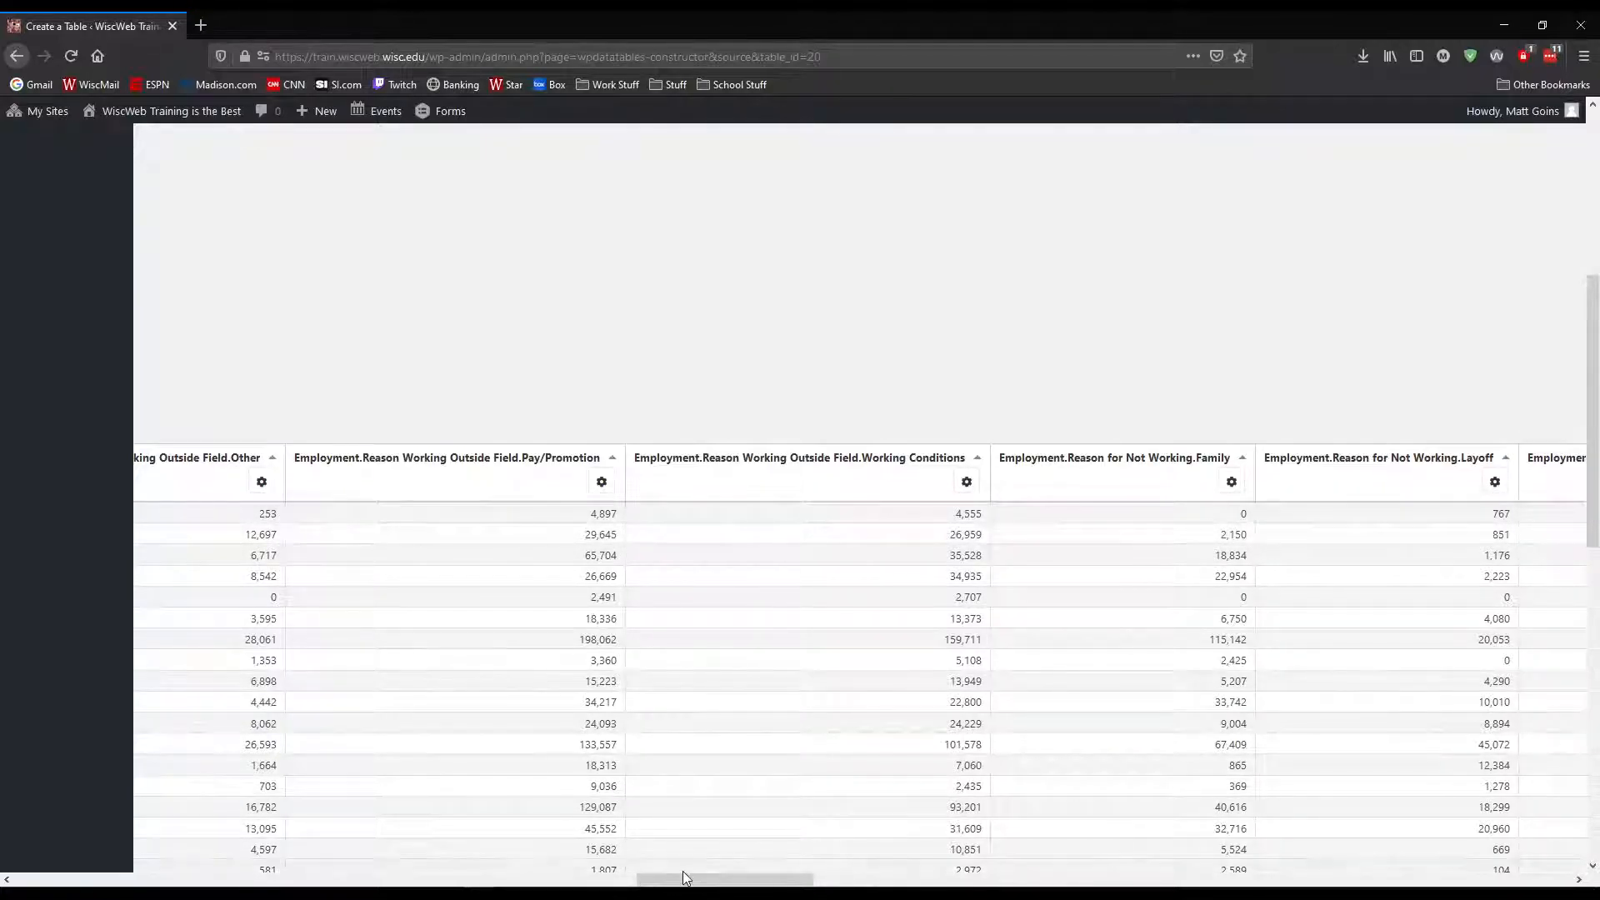
drag(686, 882, 64, 884)
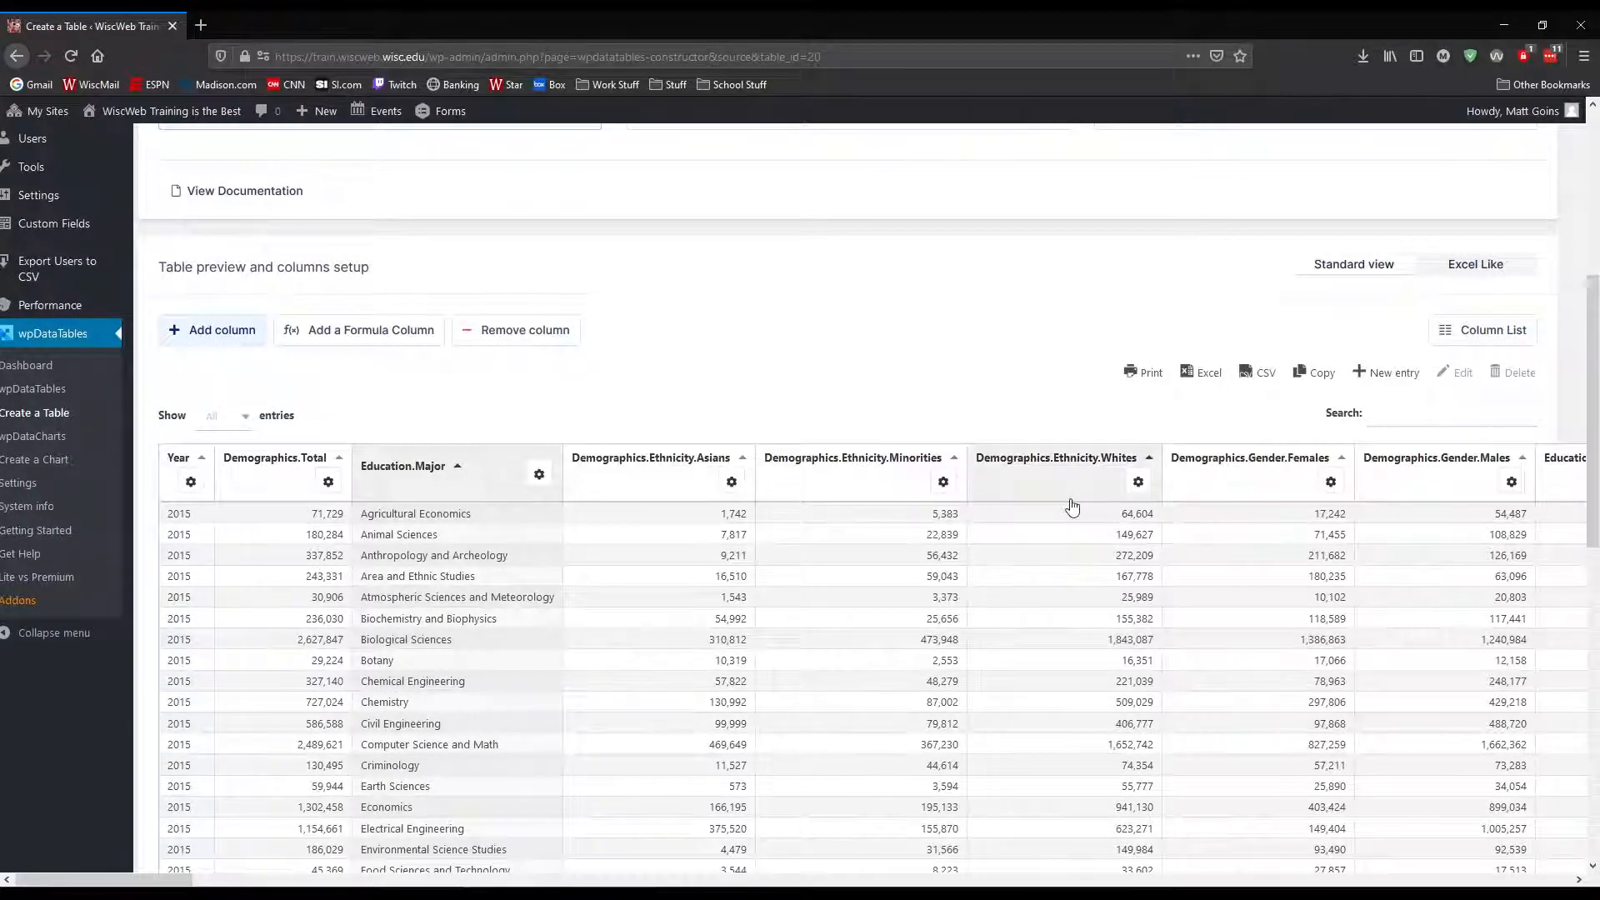
scroll(1179, 546, down, 10)
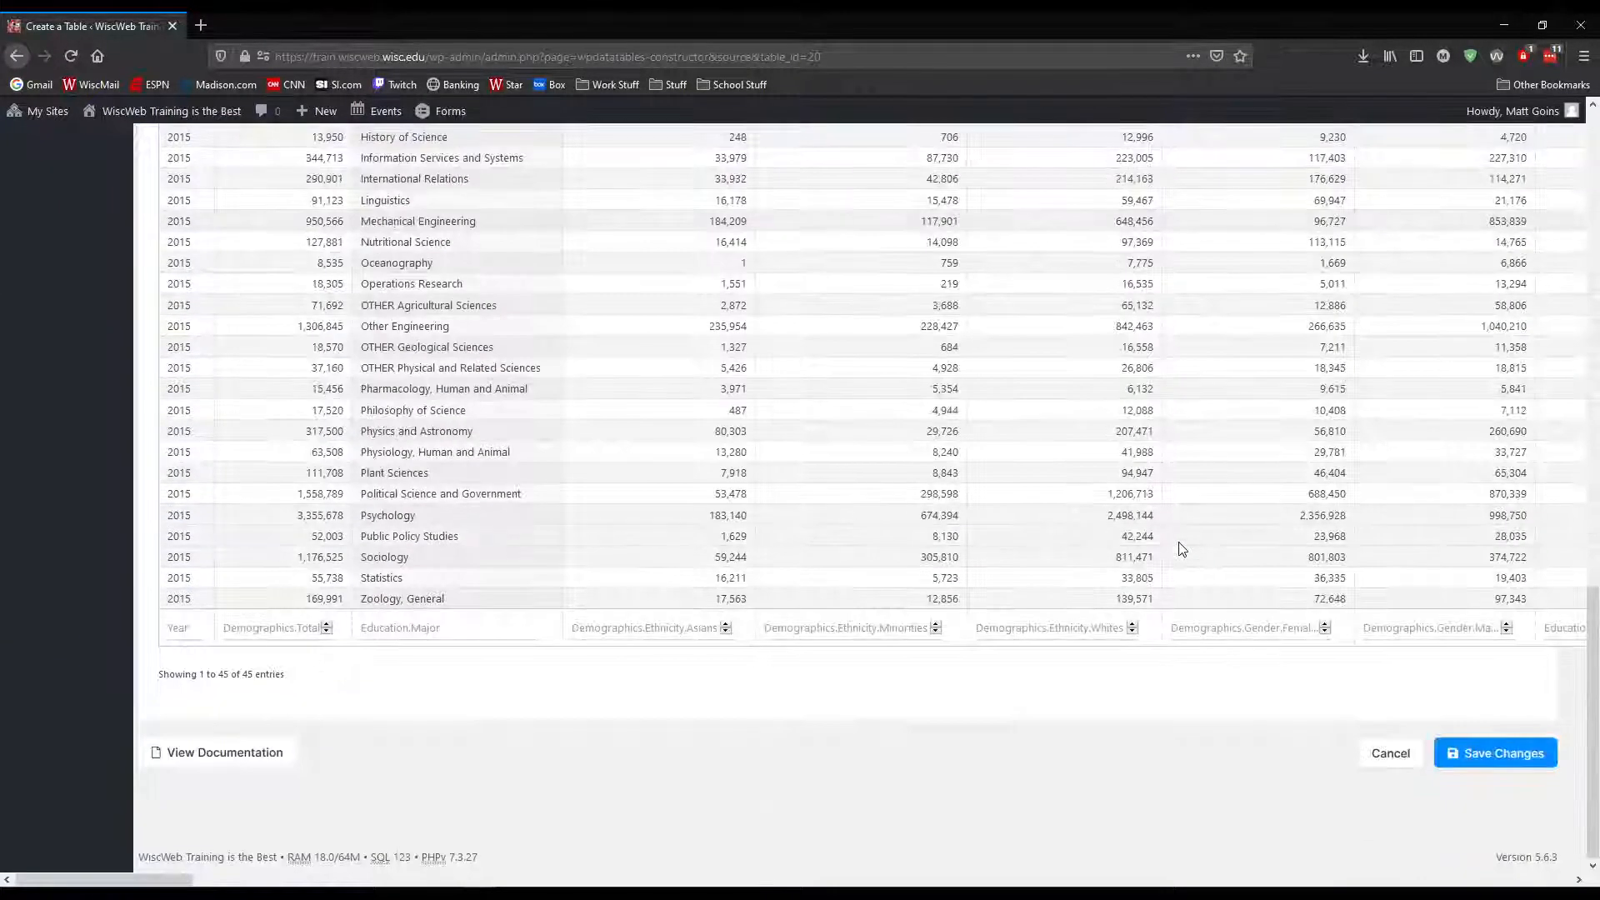
click(1492, 754)
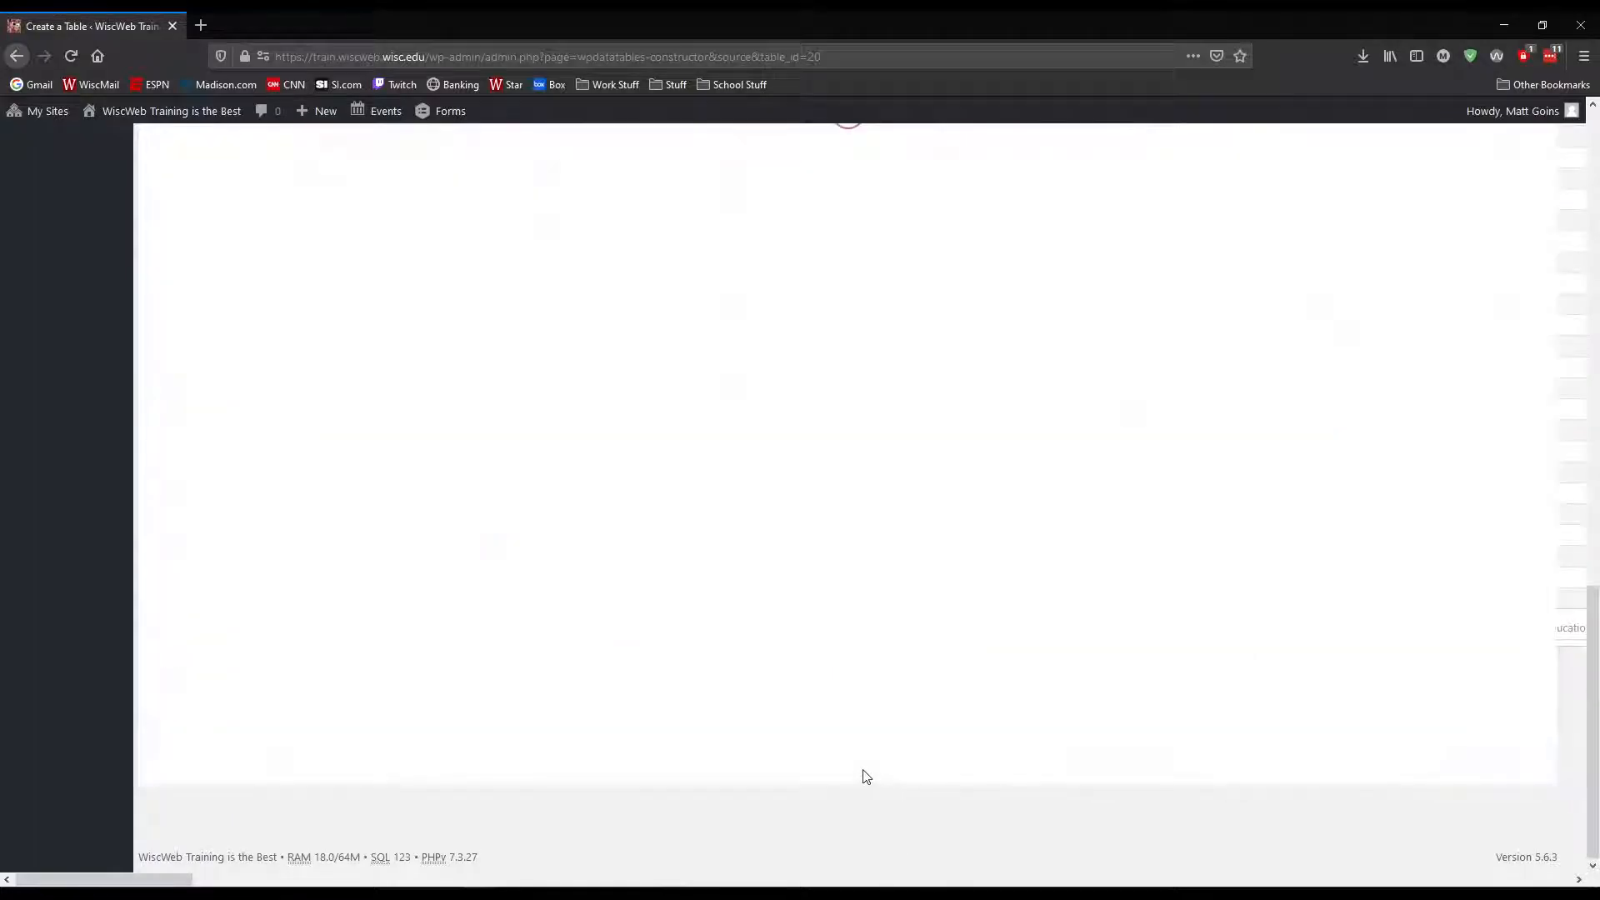
scroll(917, 600, up, 15)
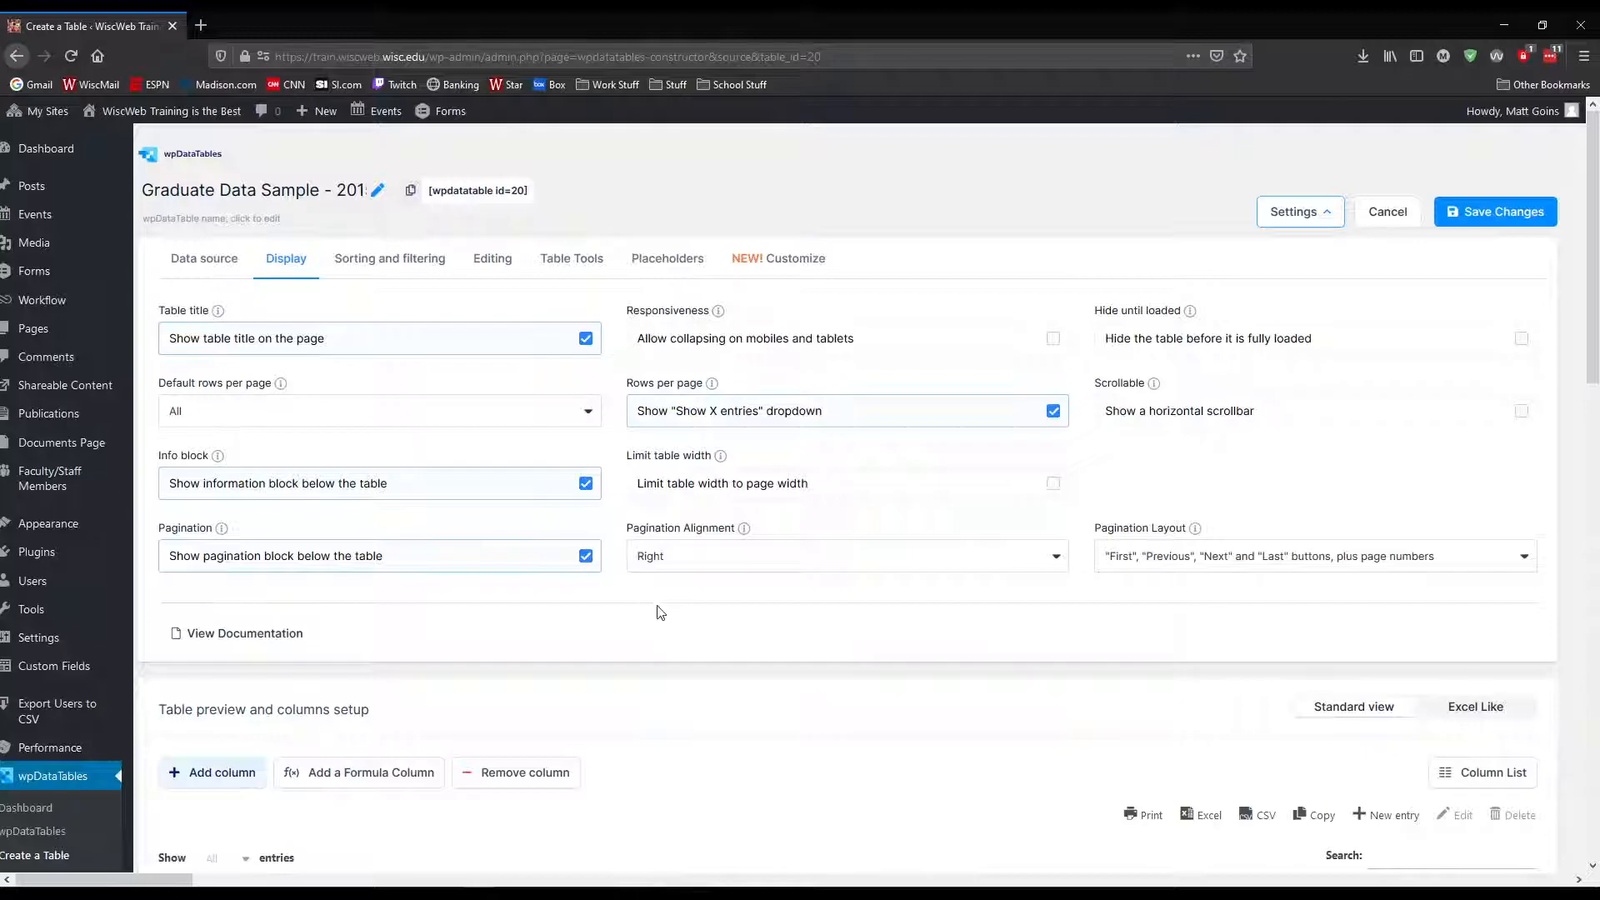
Create a new chart from the wpDataCharts list and name it "Graduate Data - Scatter Chart"
scroll(57, 661, down, 3)
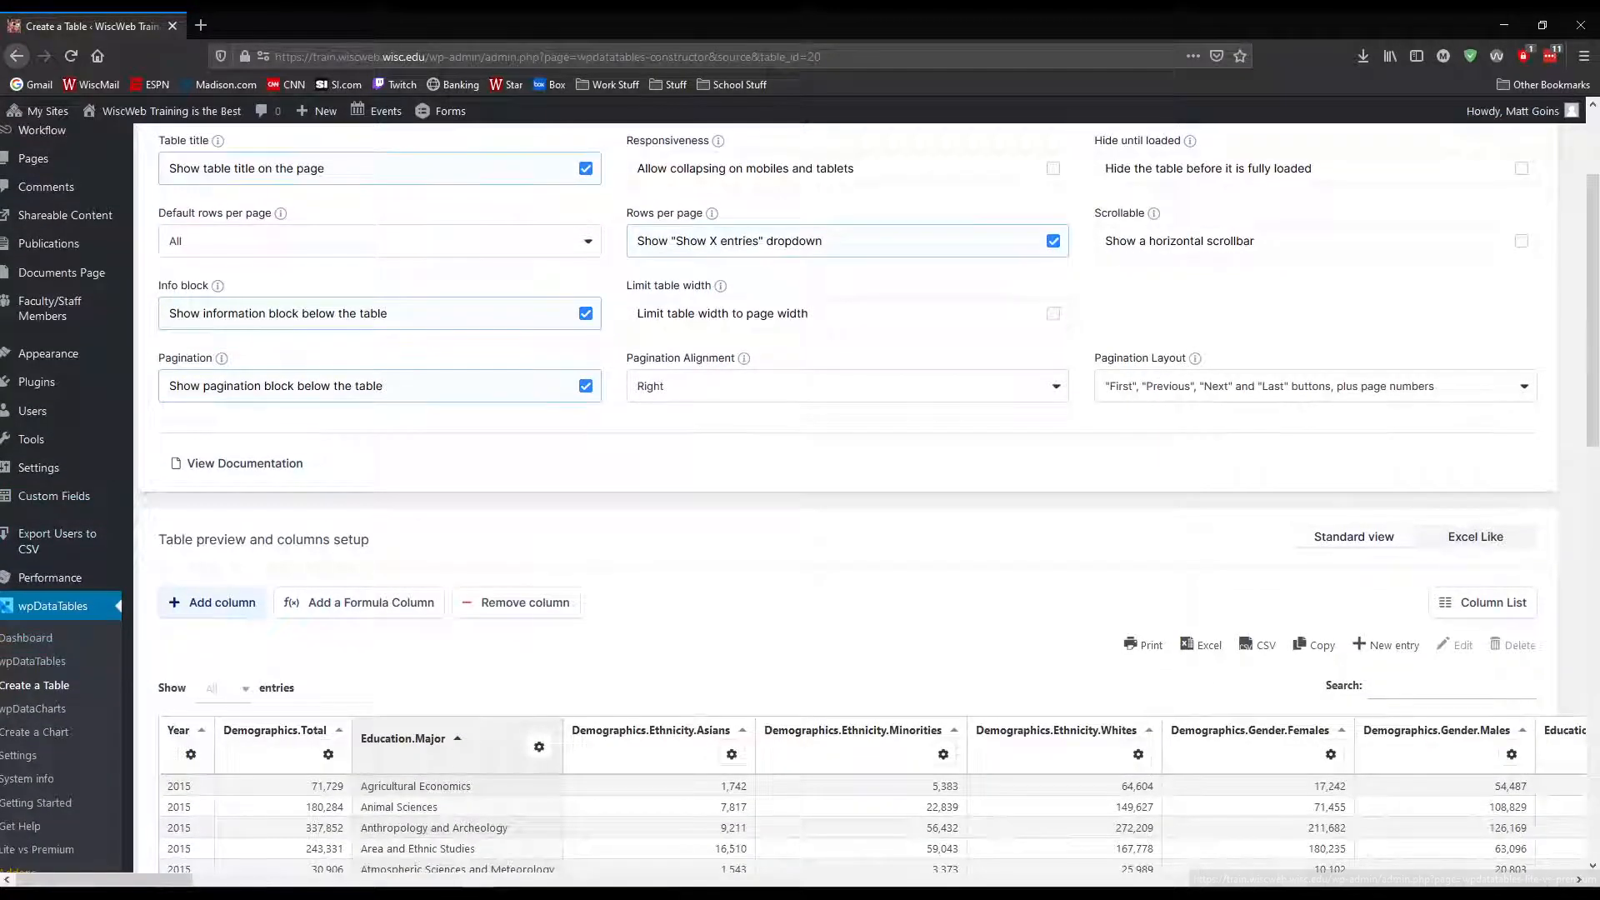
drag(149, 881, 119, 882)
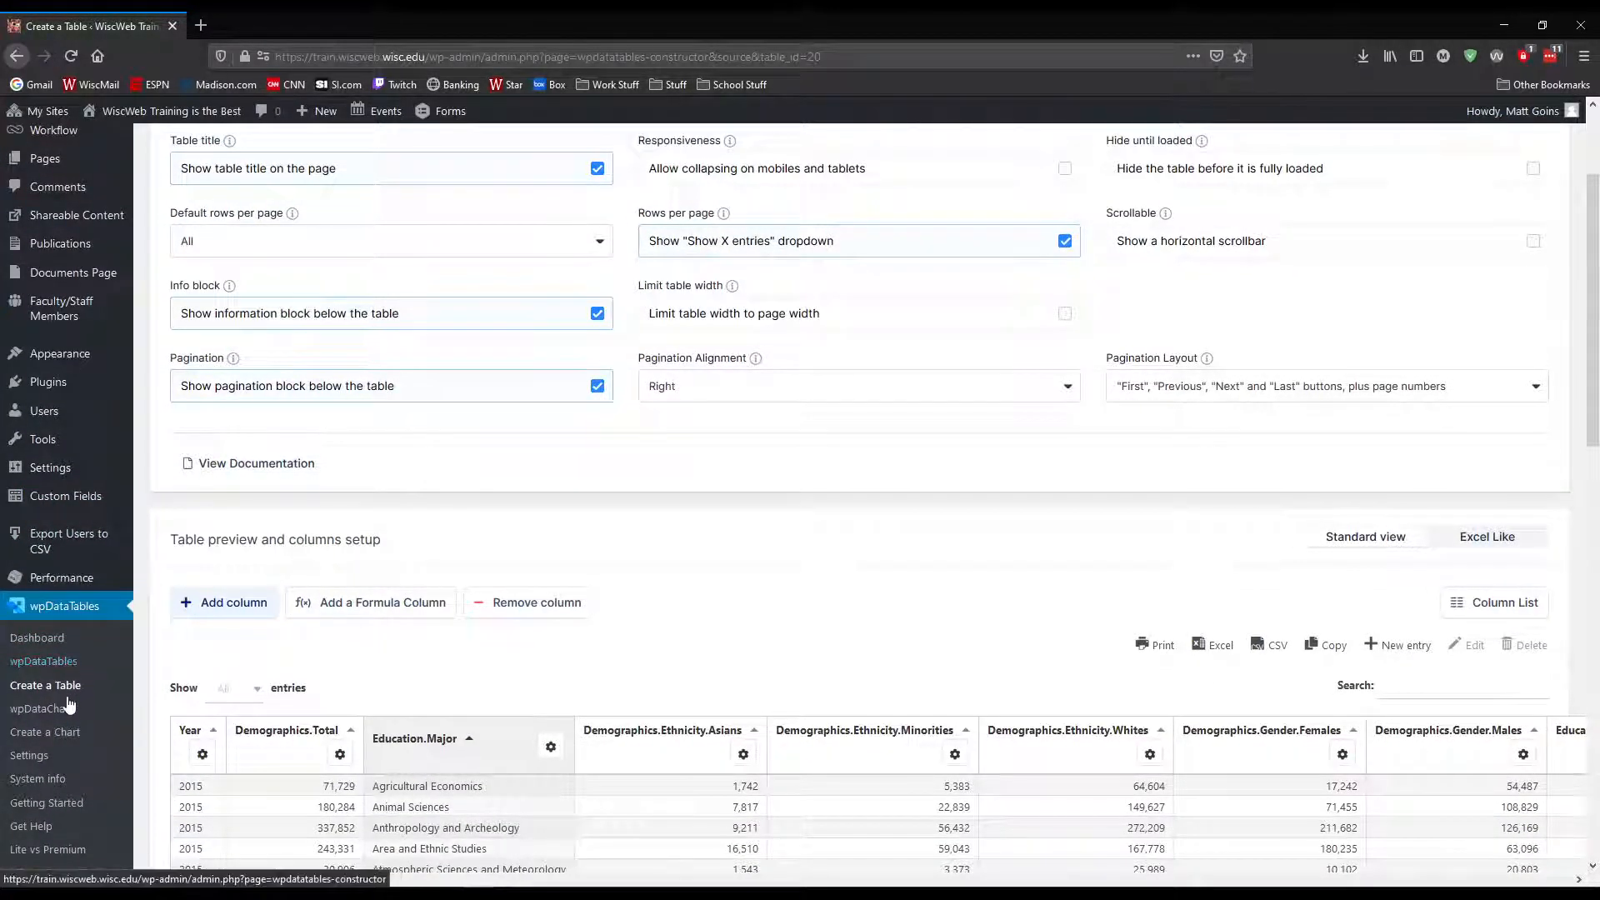
click(57, 713)
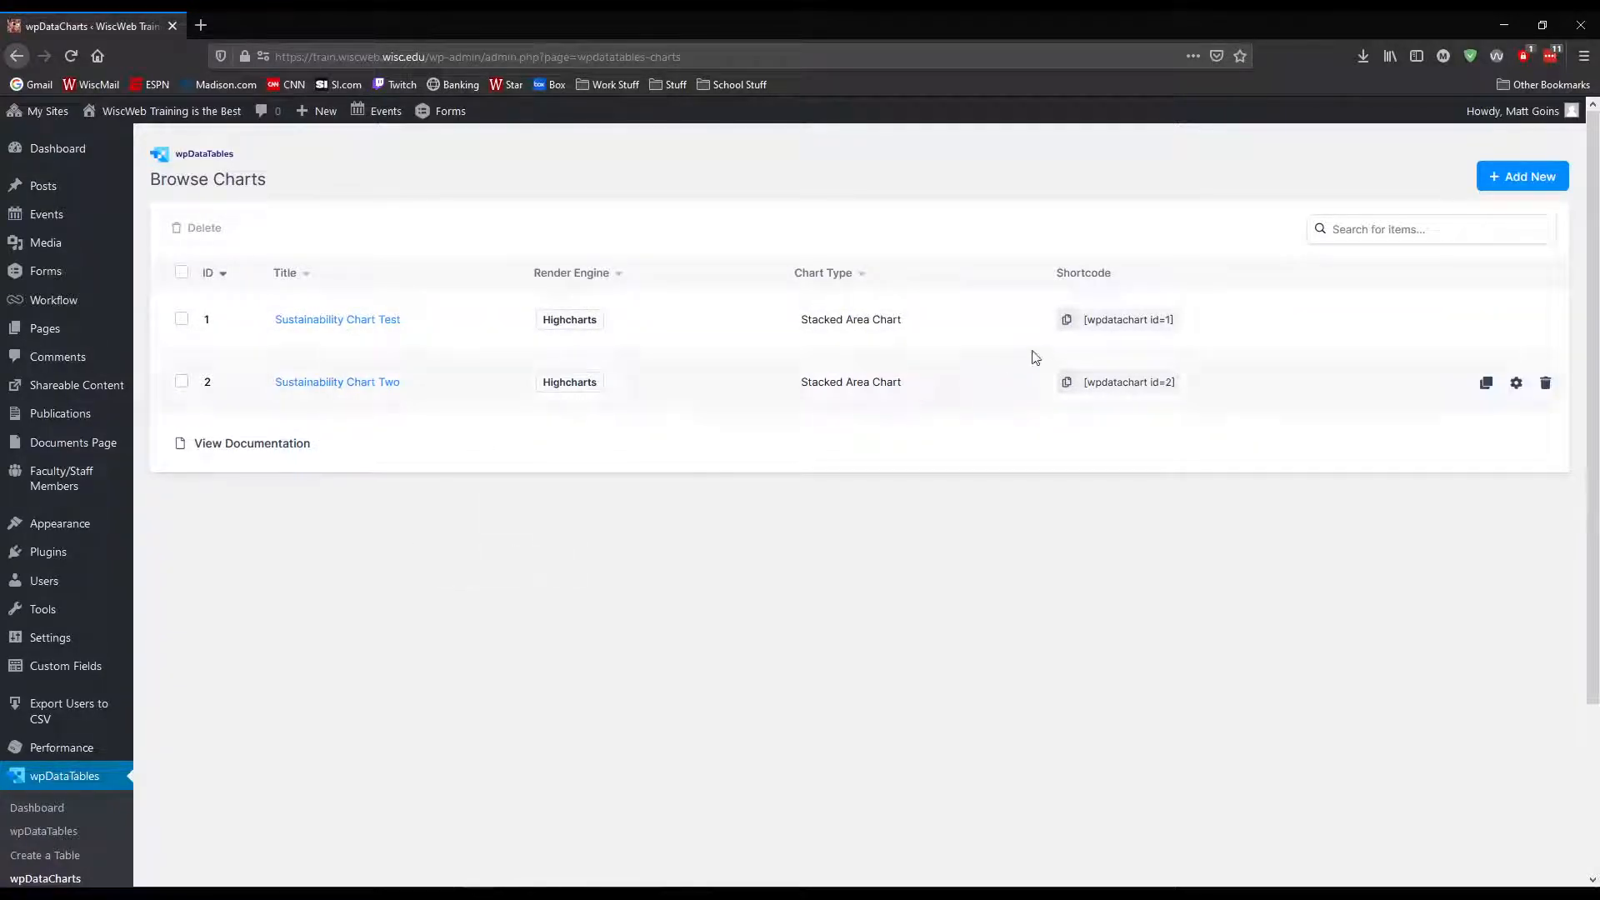
click(1514, 179)
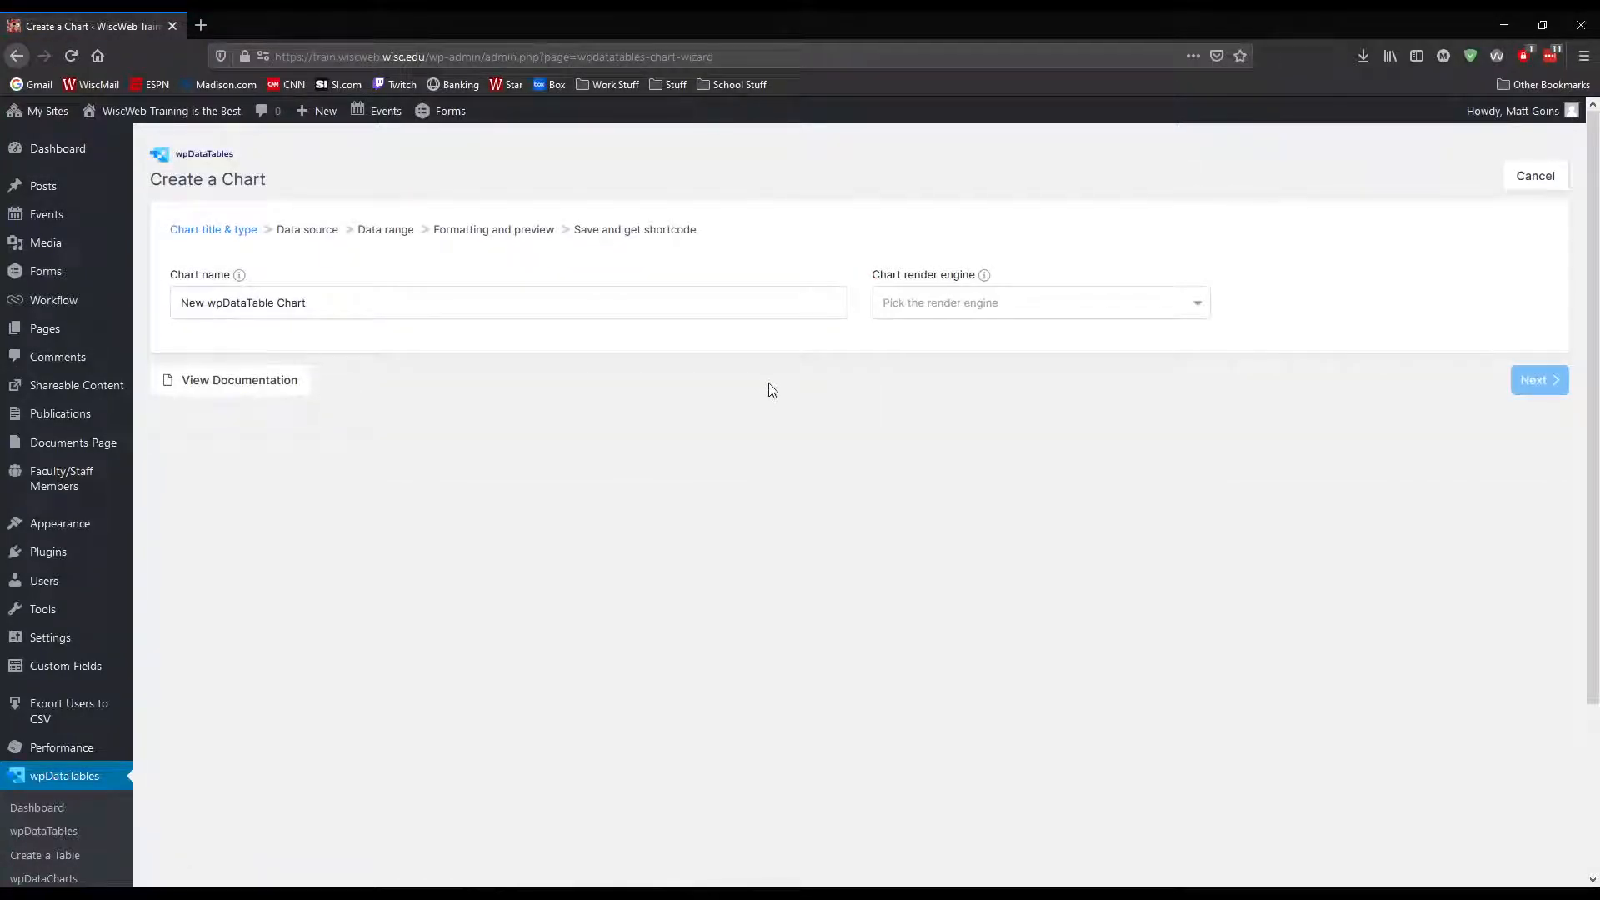
triple_click(566, 308)
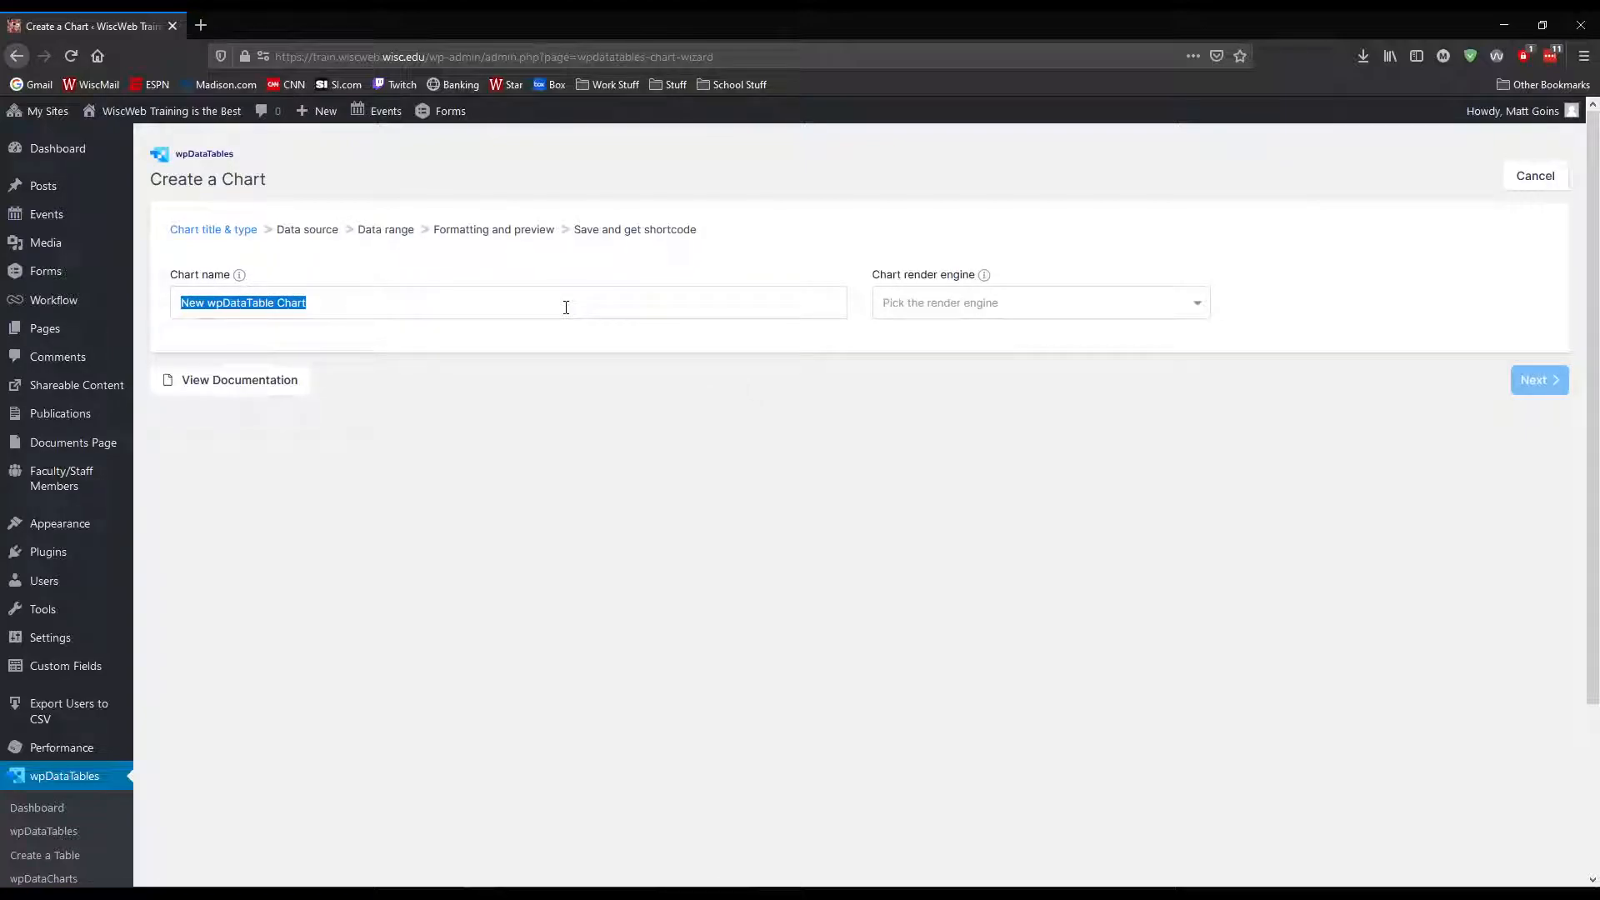
text(G)
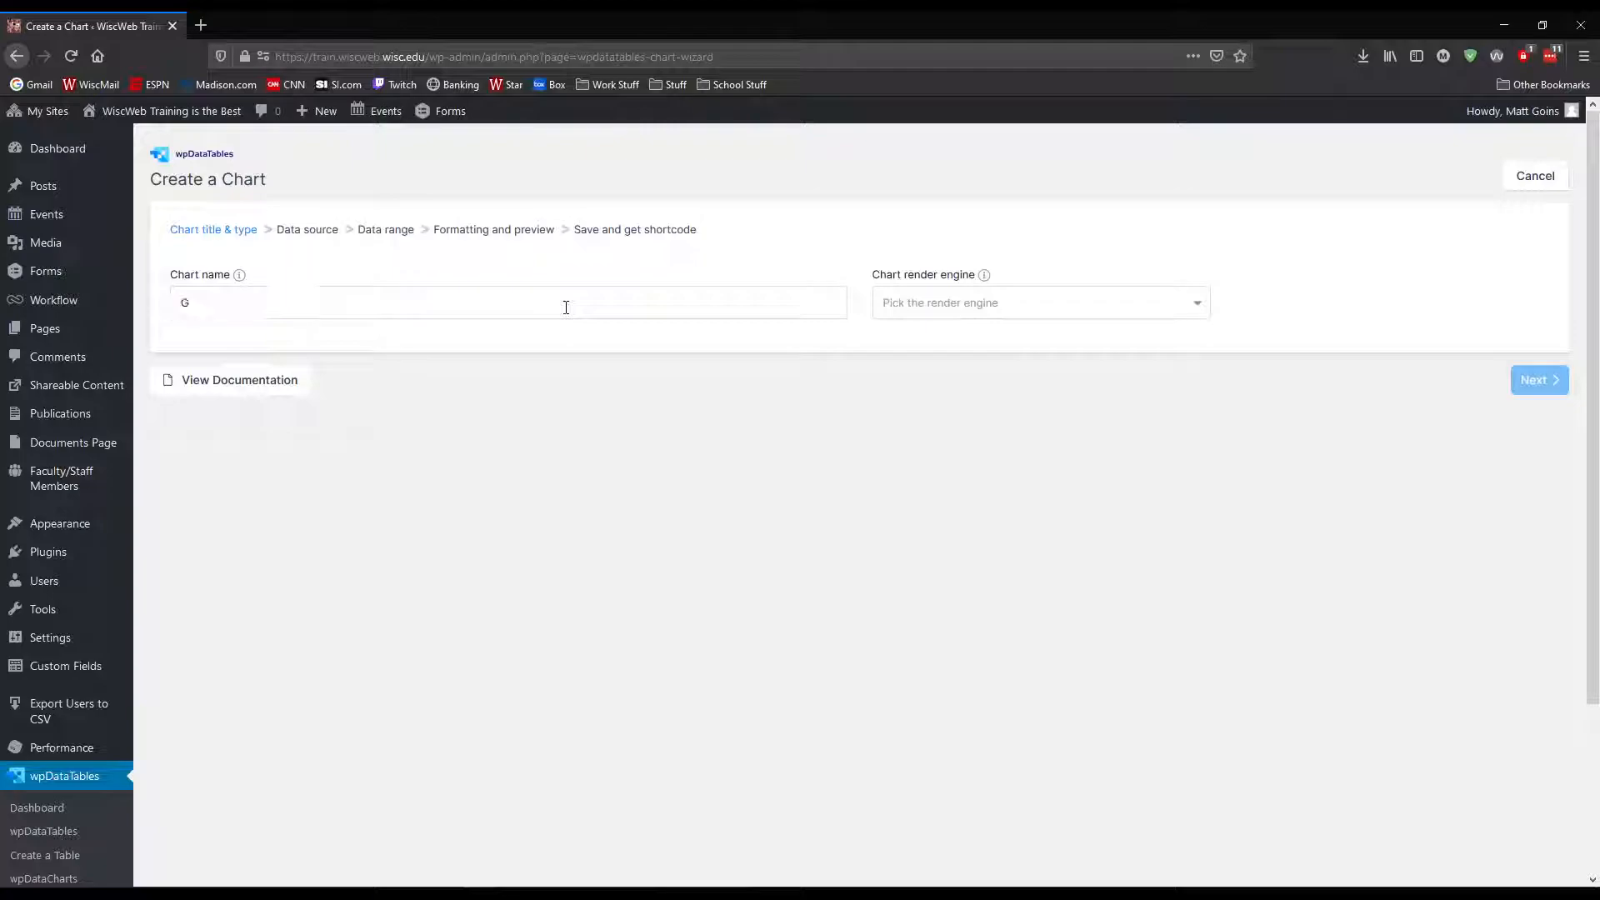
text(raduate Data - Scatter Chart)
Set the chart render engine to Google Charts and look through the chart types it offers
click(927, 312)
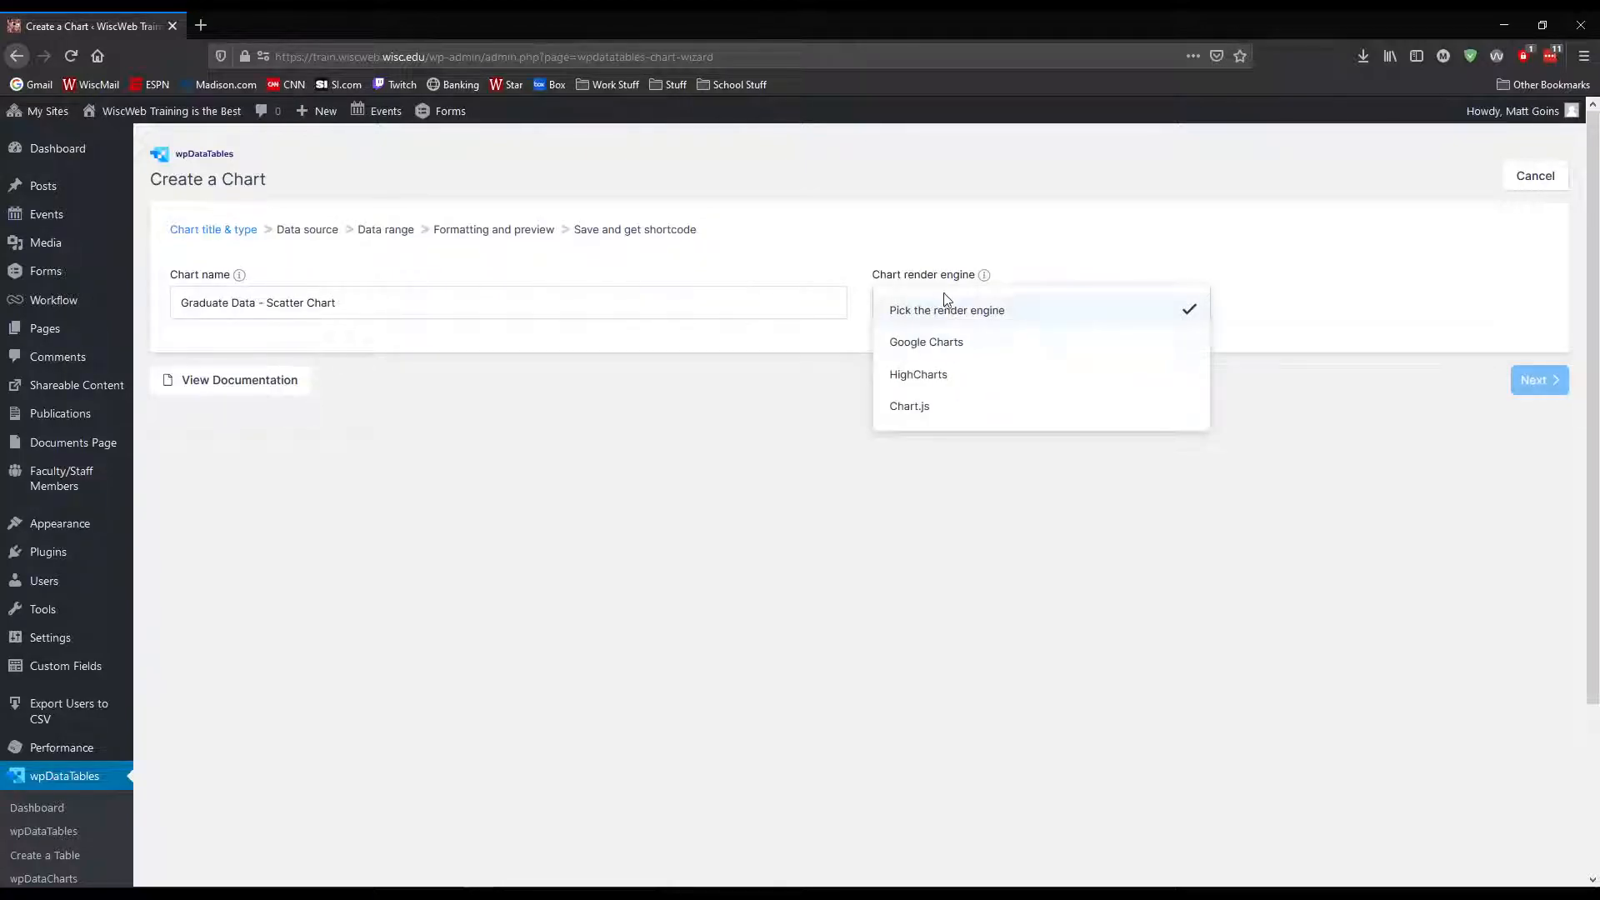
mouse_move(952, 276)
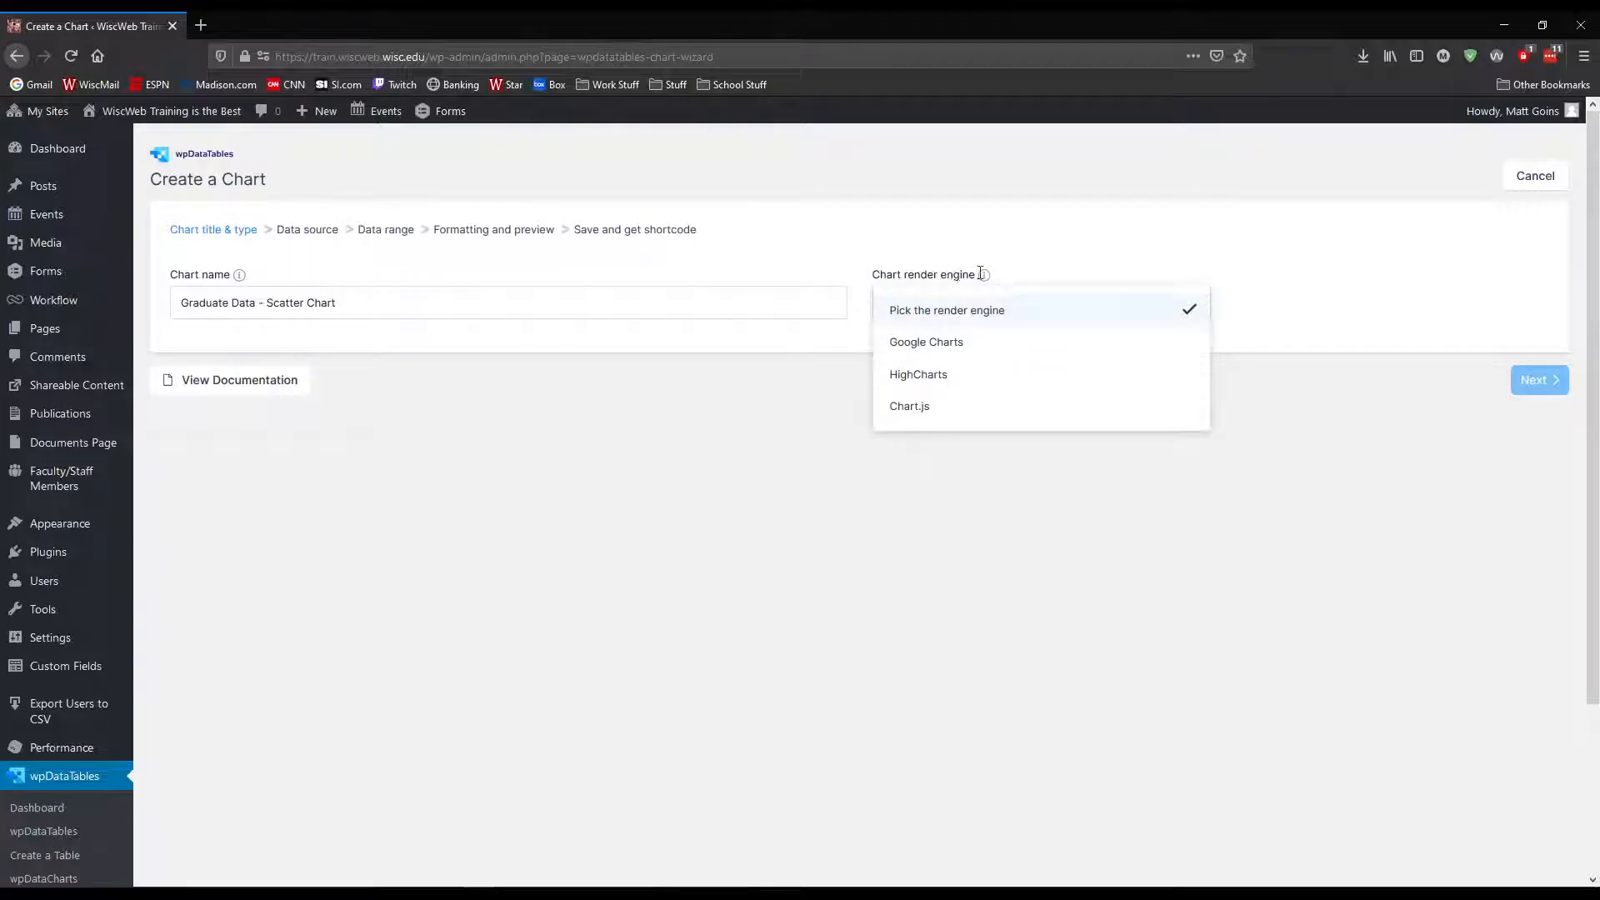
click(942, 344)
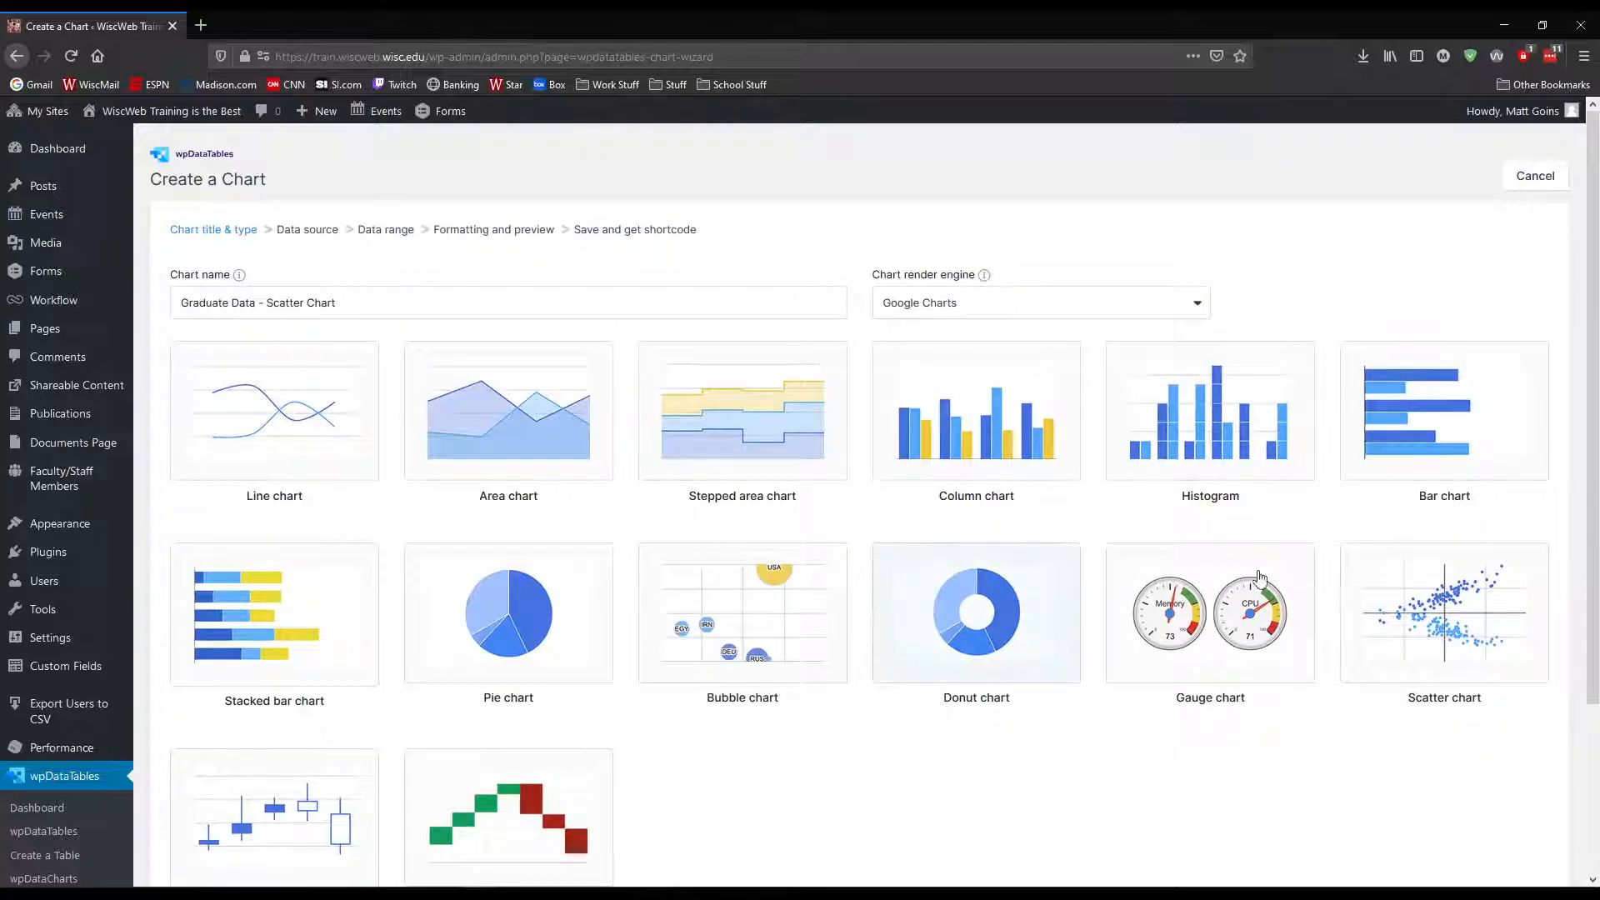
scroll(1260, 577, down, 2)
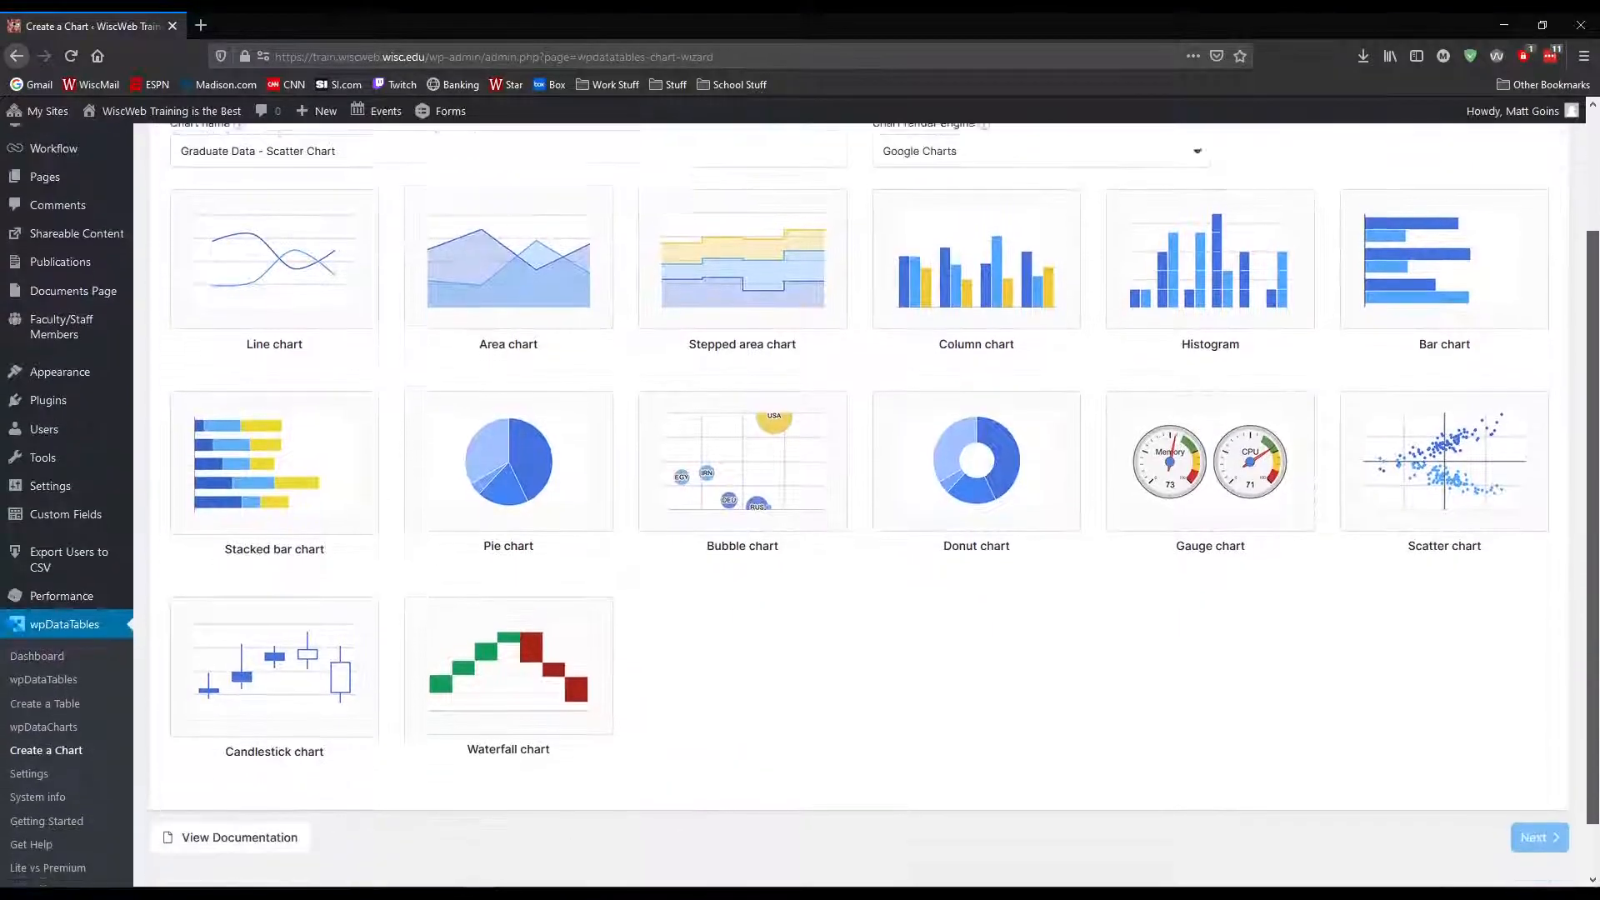
scroll(859, 500, down, 1)
scroll(859, 500, up, 3)
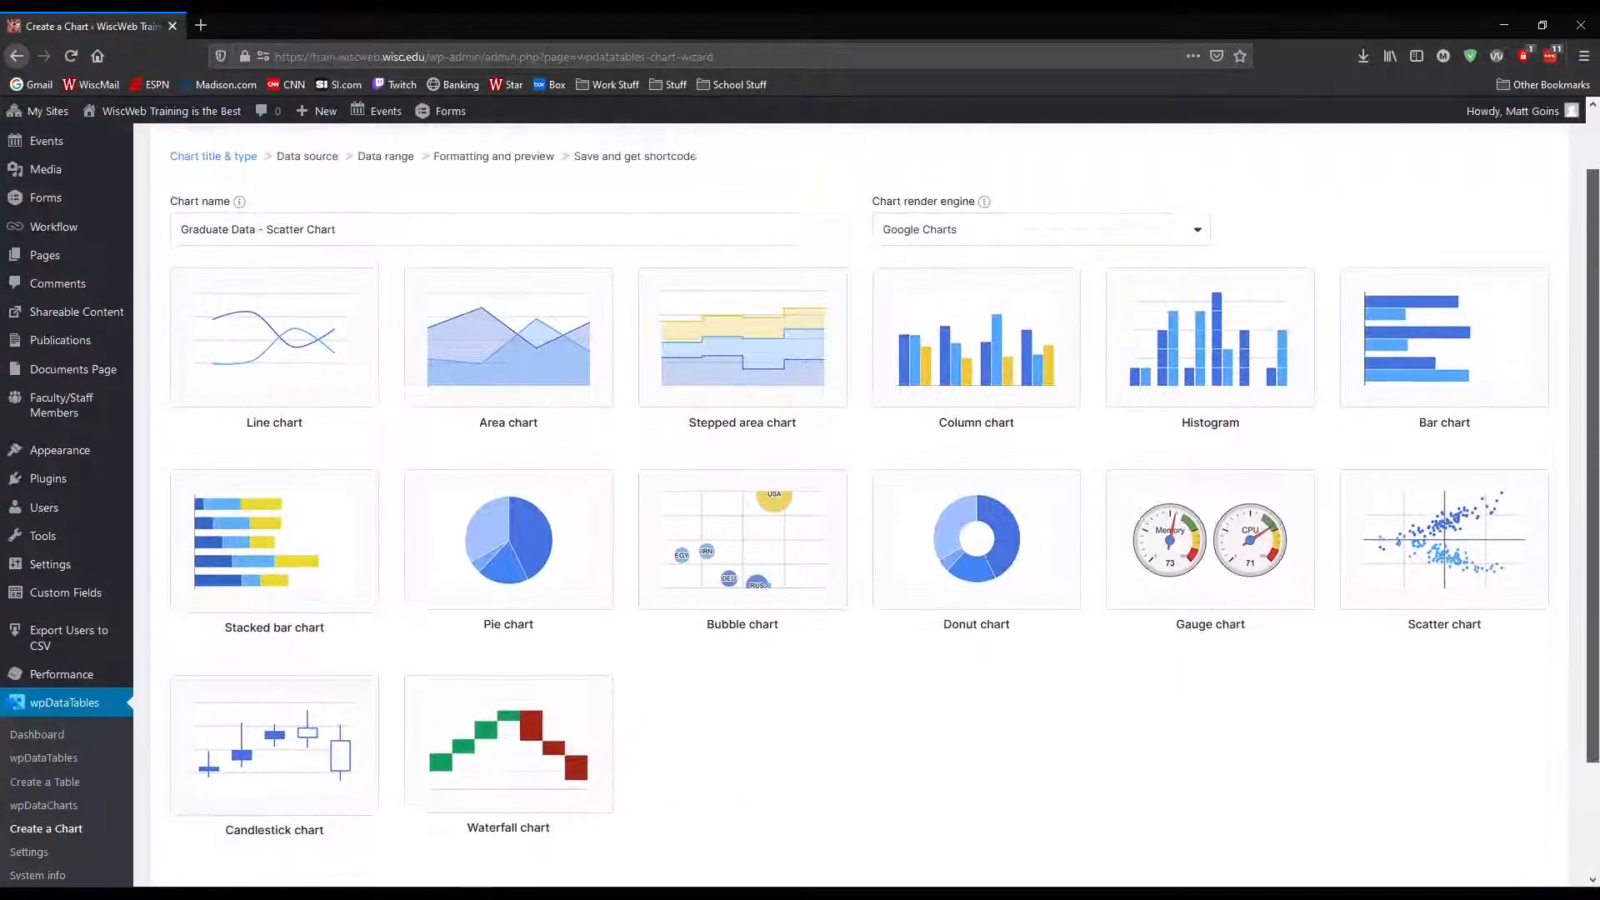
Switch the chart render engine to HighCharts and Chart.js in turn to look through the chart types each offers
click(1100, 282)
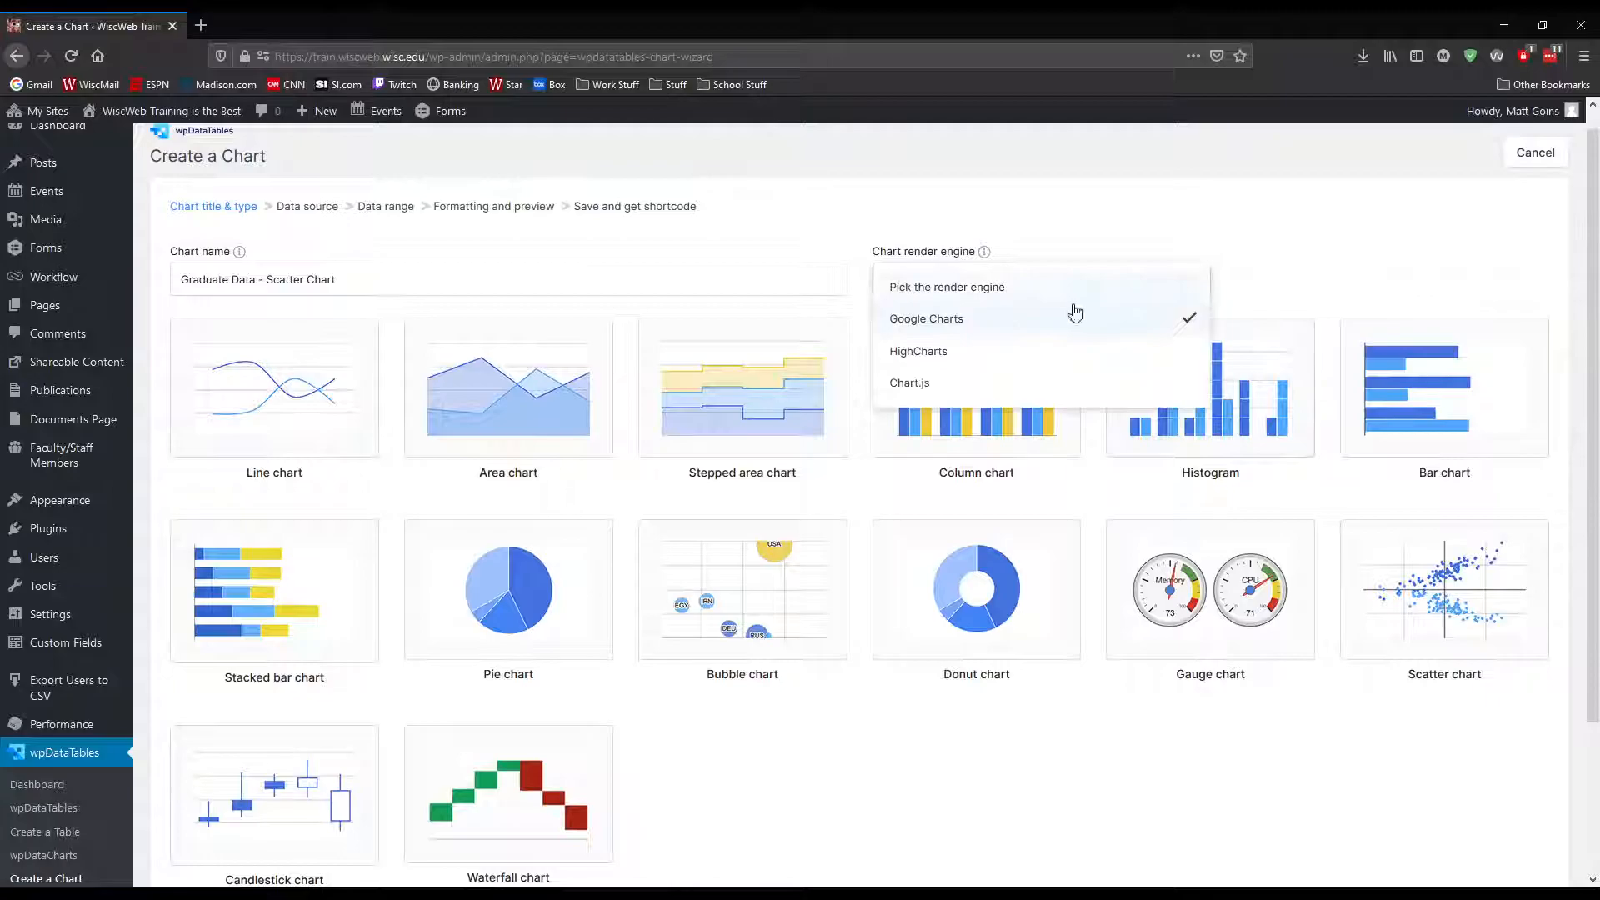
click(918, 351)
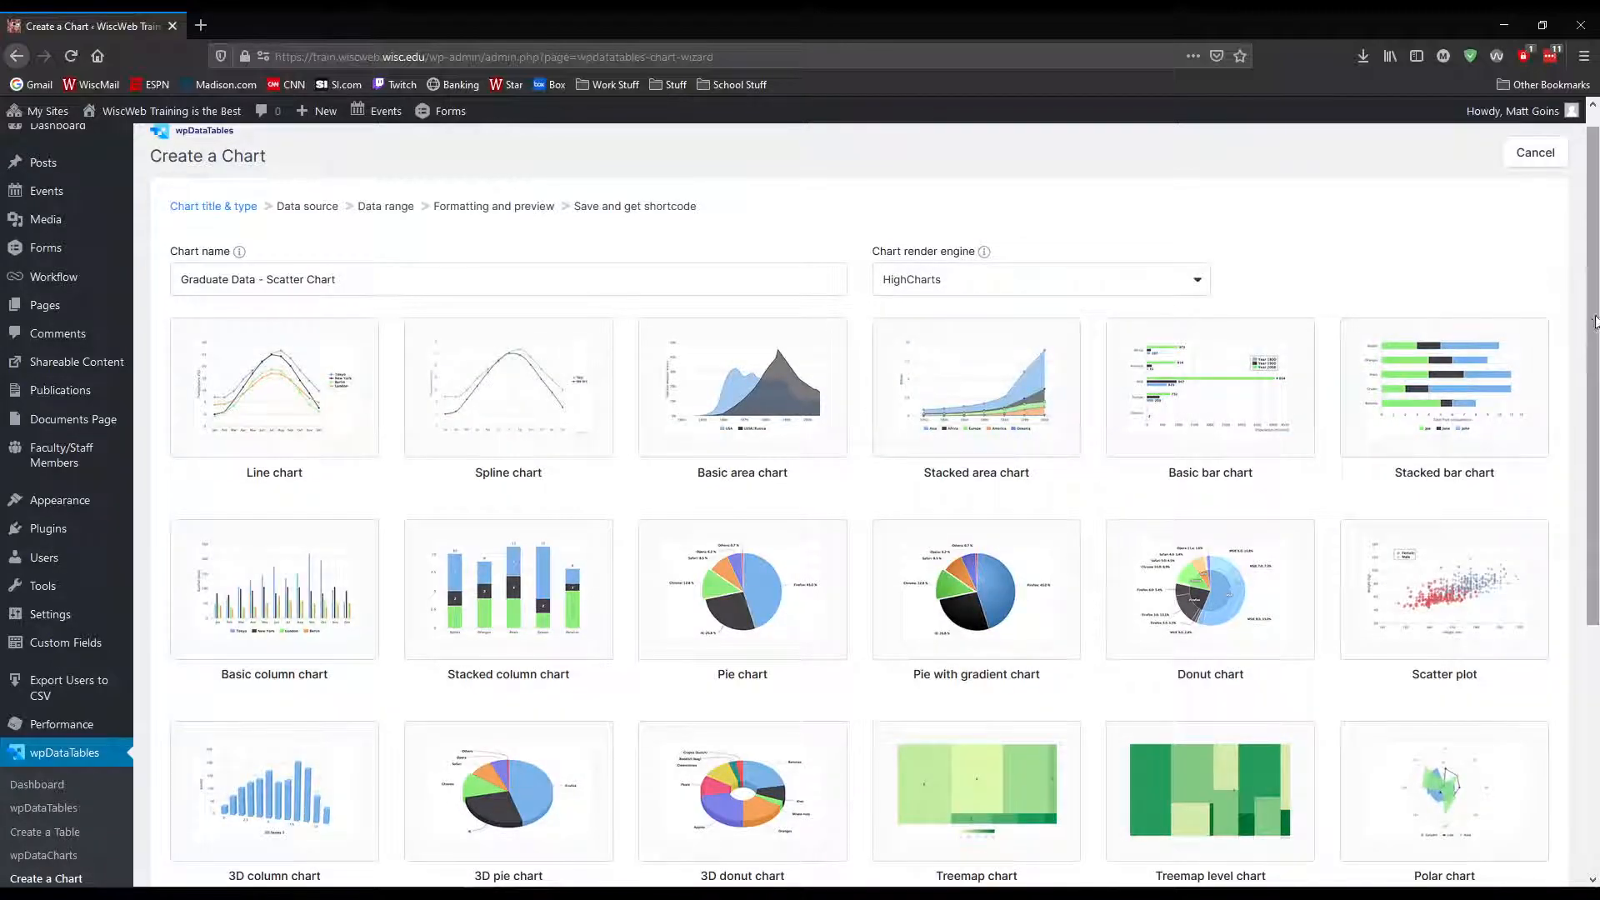
scroll(1595, 322, down, 3)
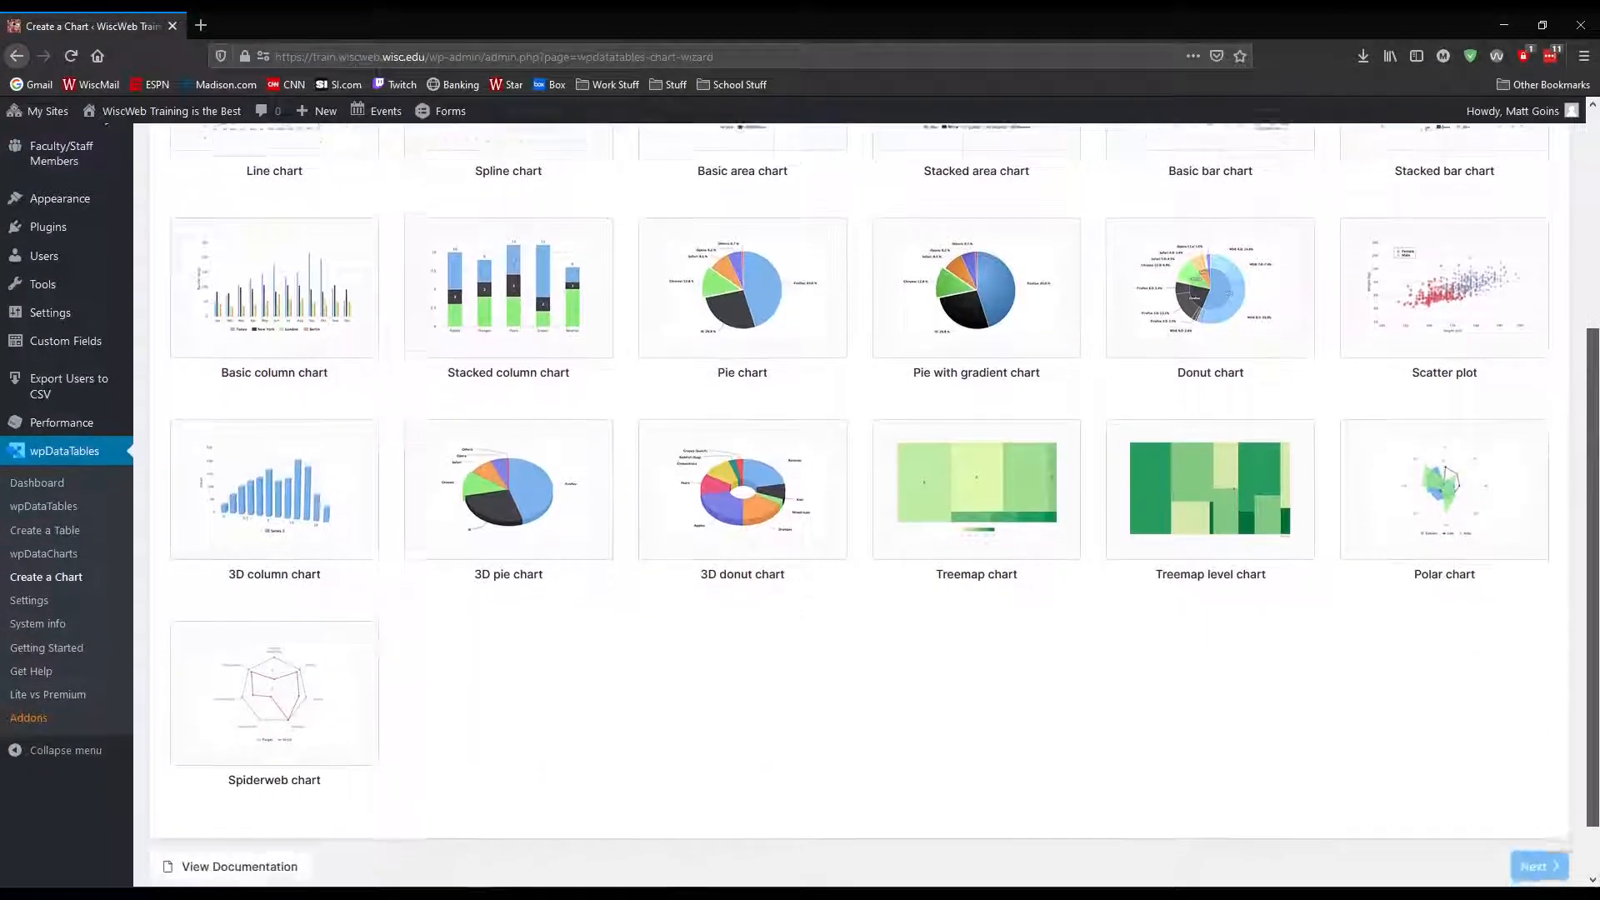
drag(1593, 475, 1593, 313)
click(925, 228)
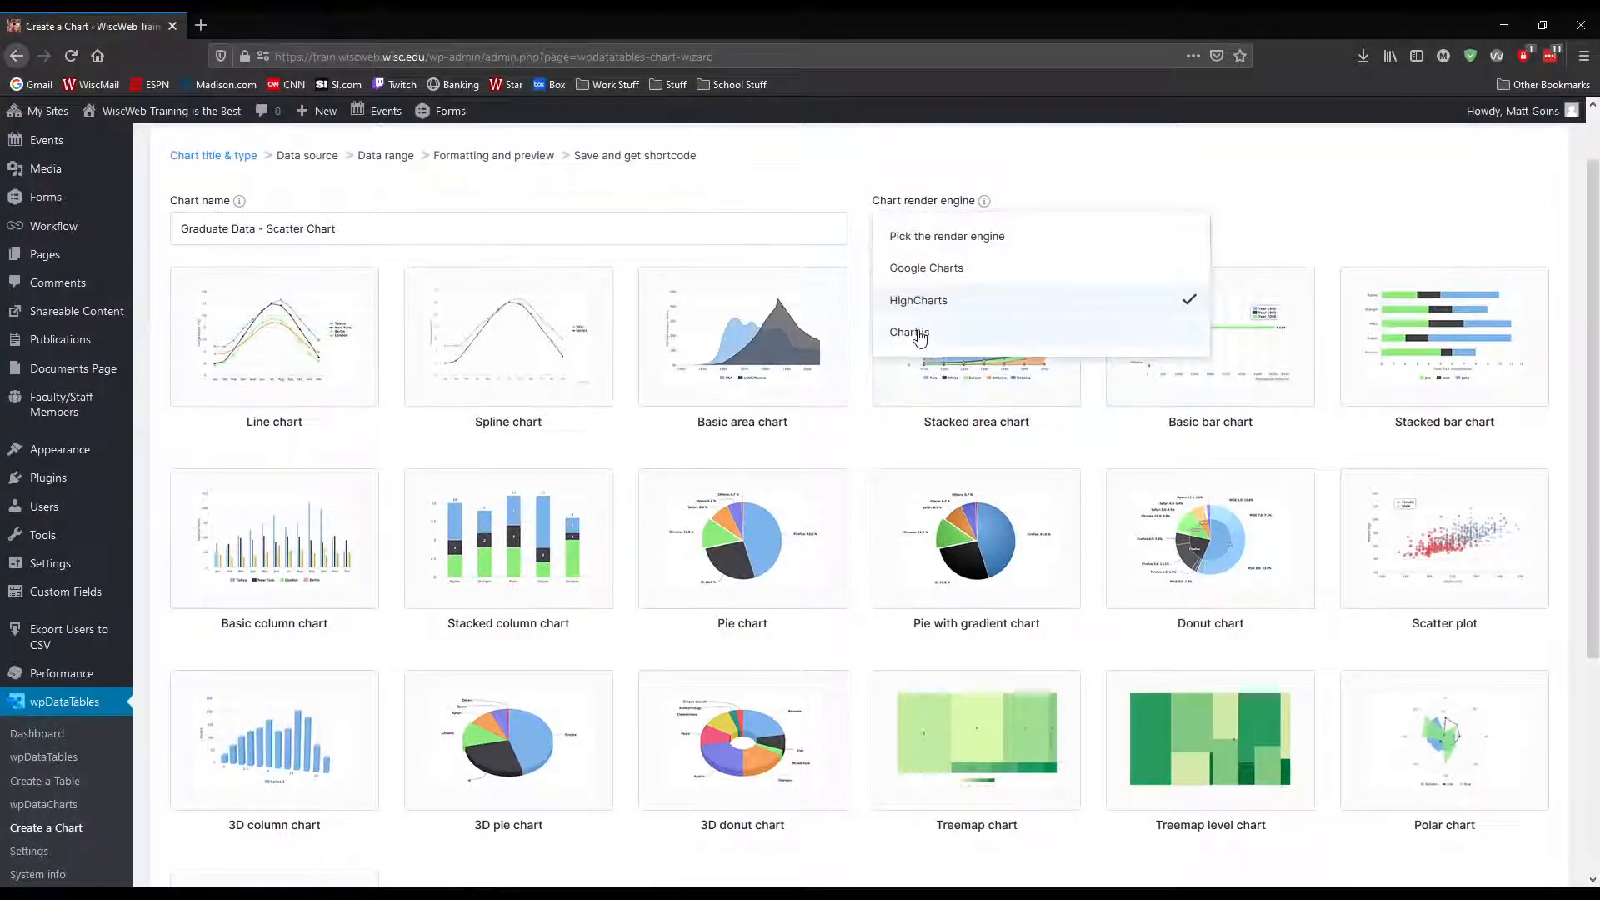
click(919, 333)
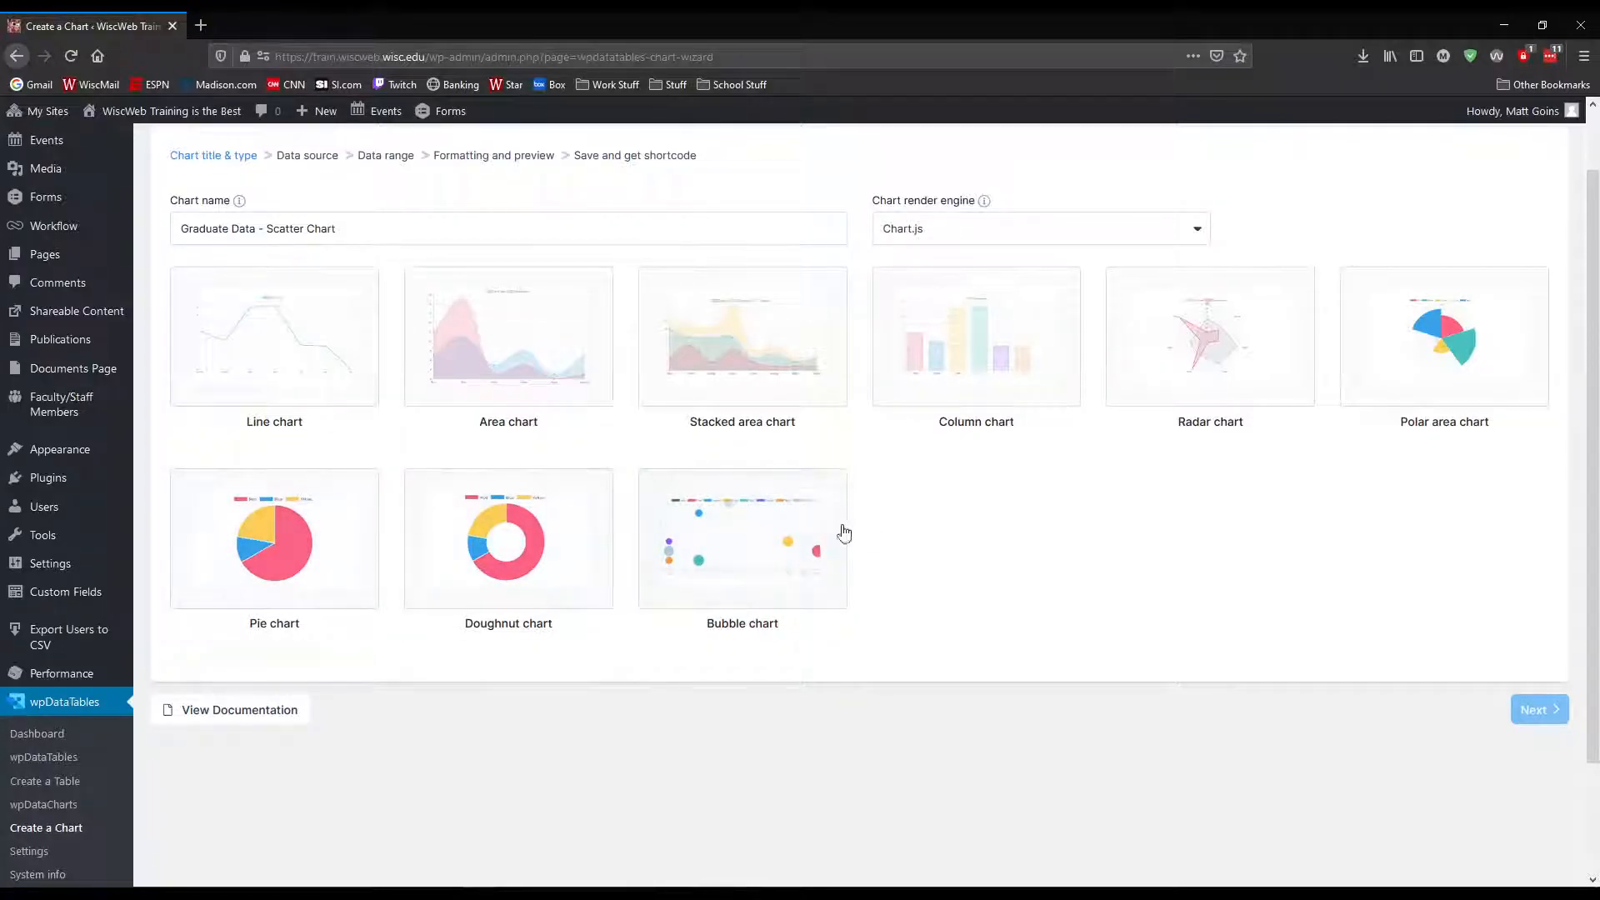
Set the render engine back to HighCharts, choose the Scatter plot type and continue to the data source stage
click(921, 230)
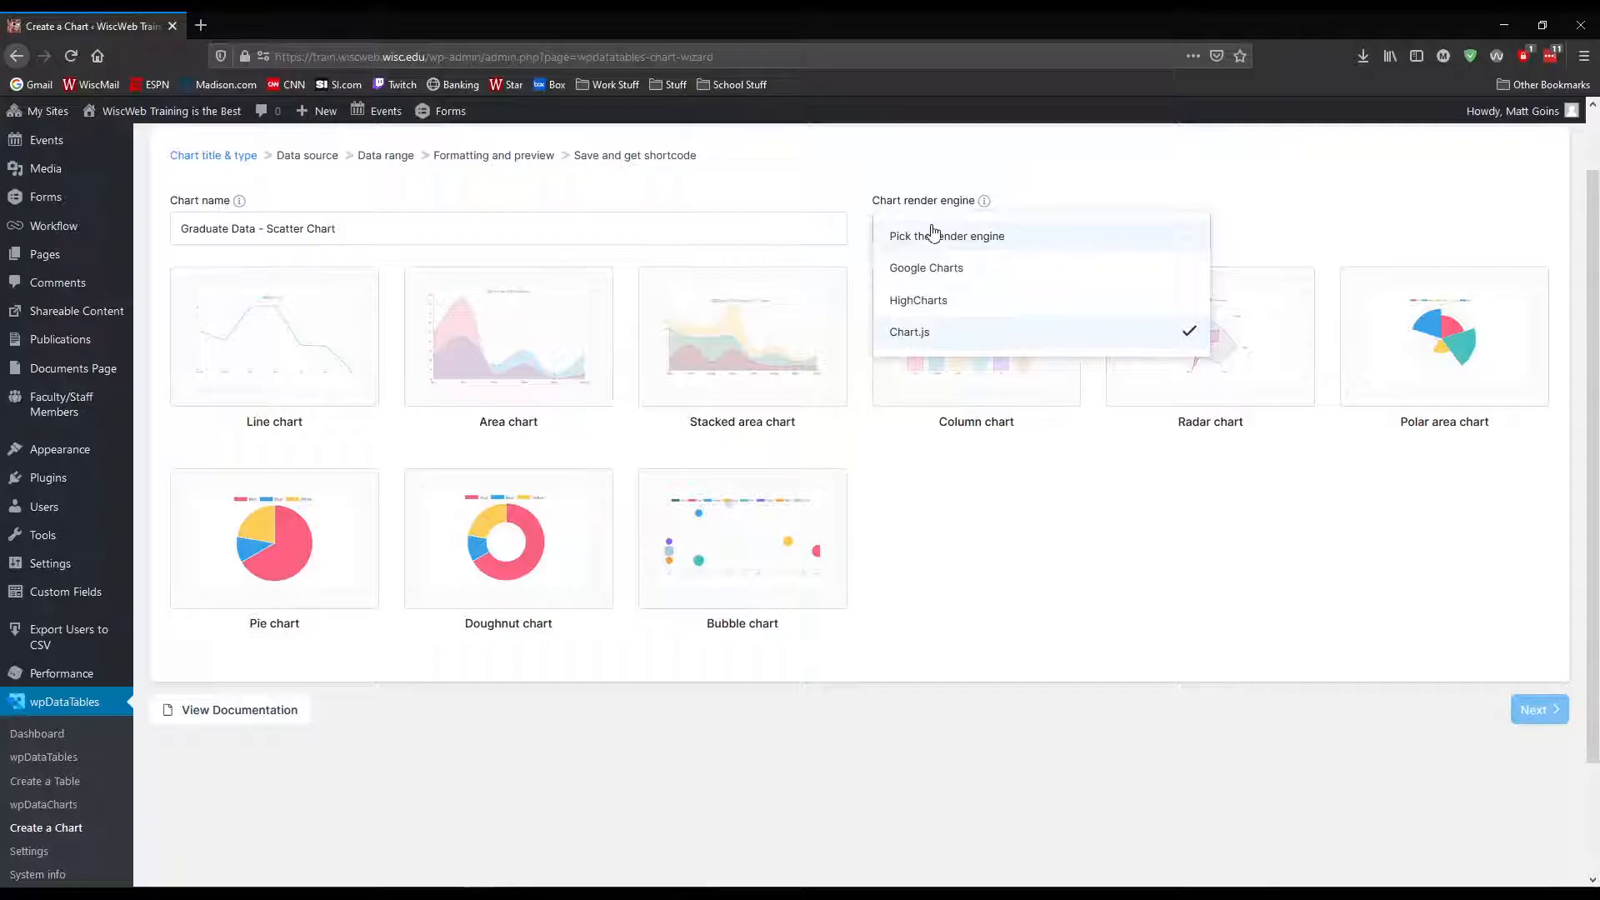
click(925, 304)
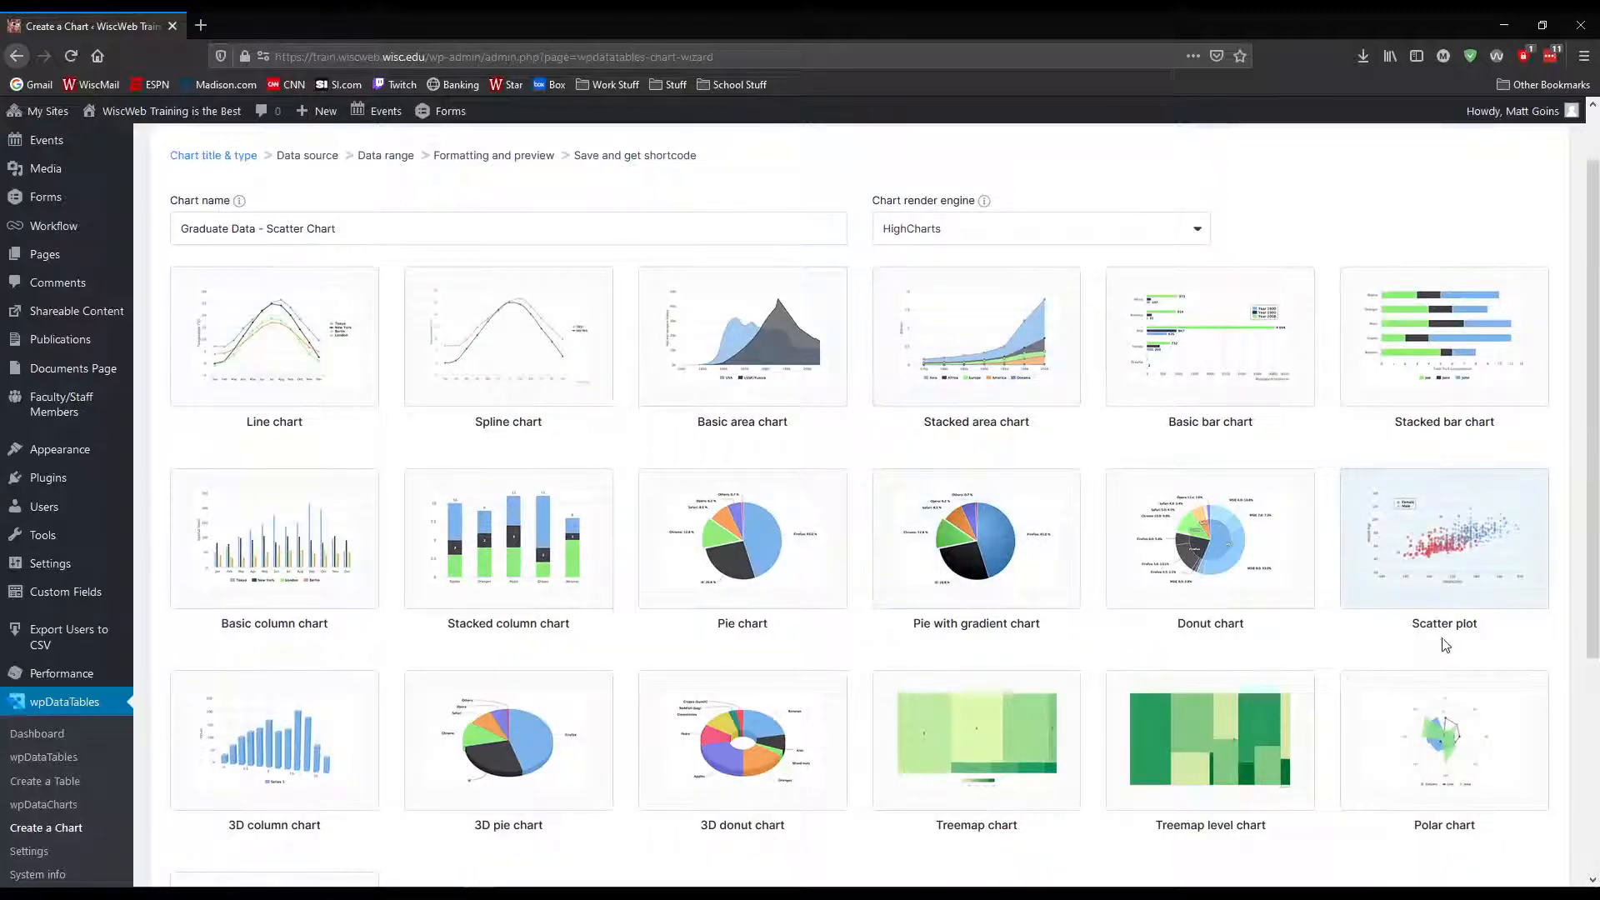
click(1435, 564)
scroll(1333, 610, down, 4)
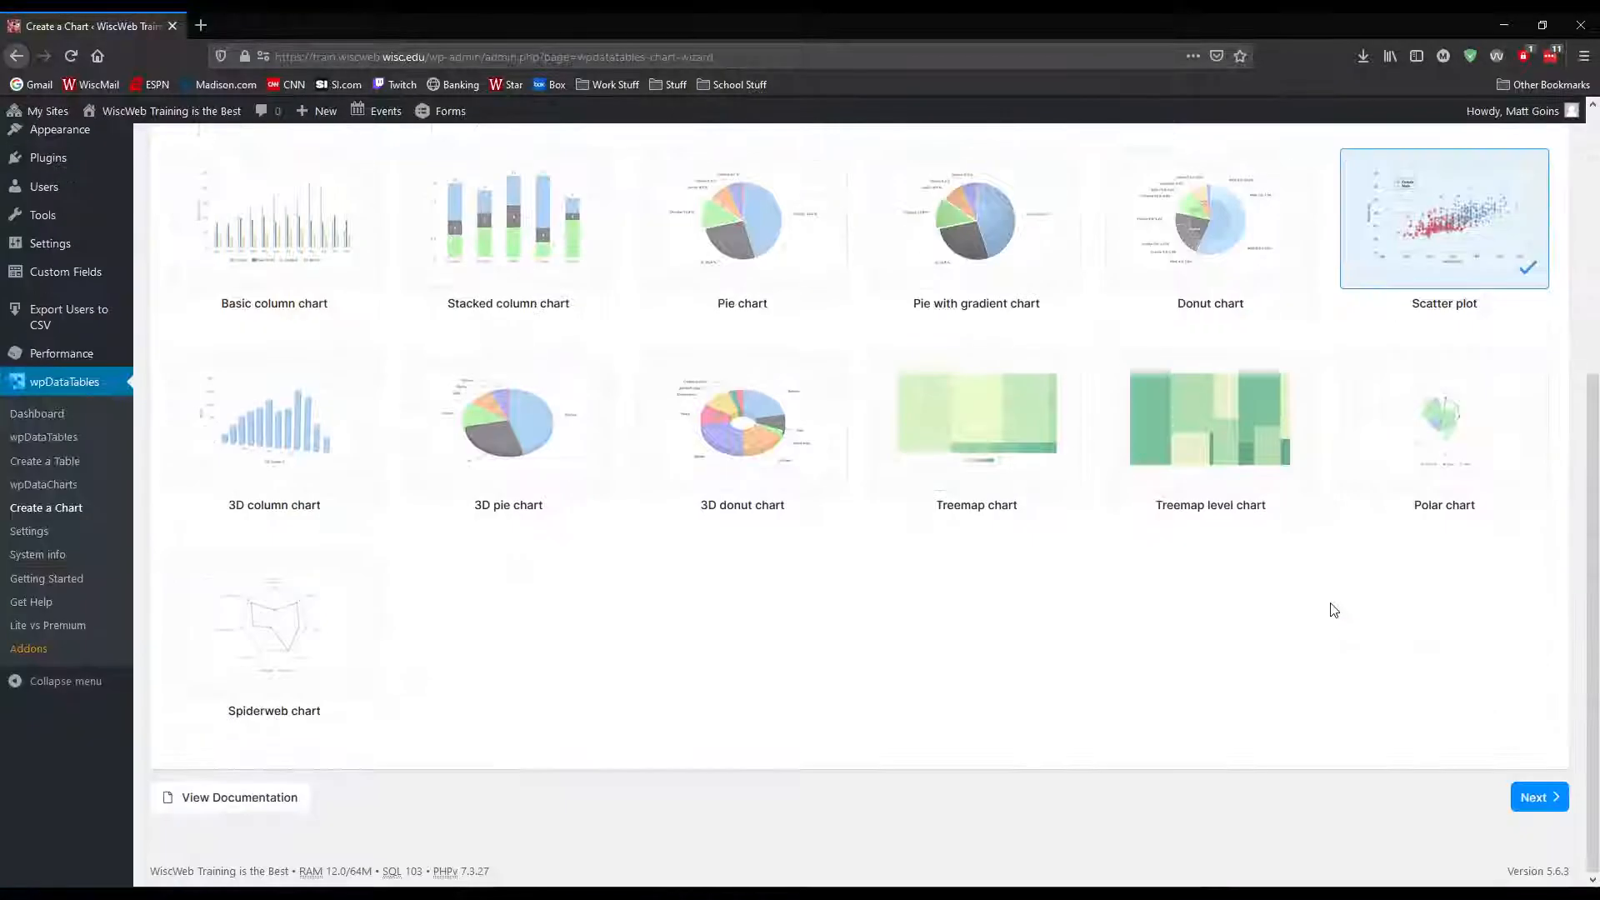
click(1539, 797)
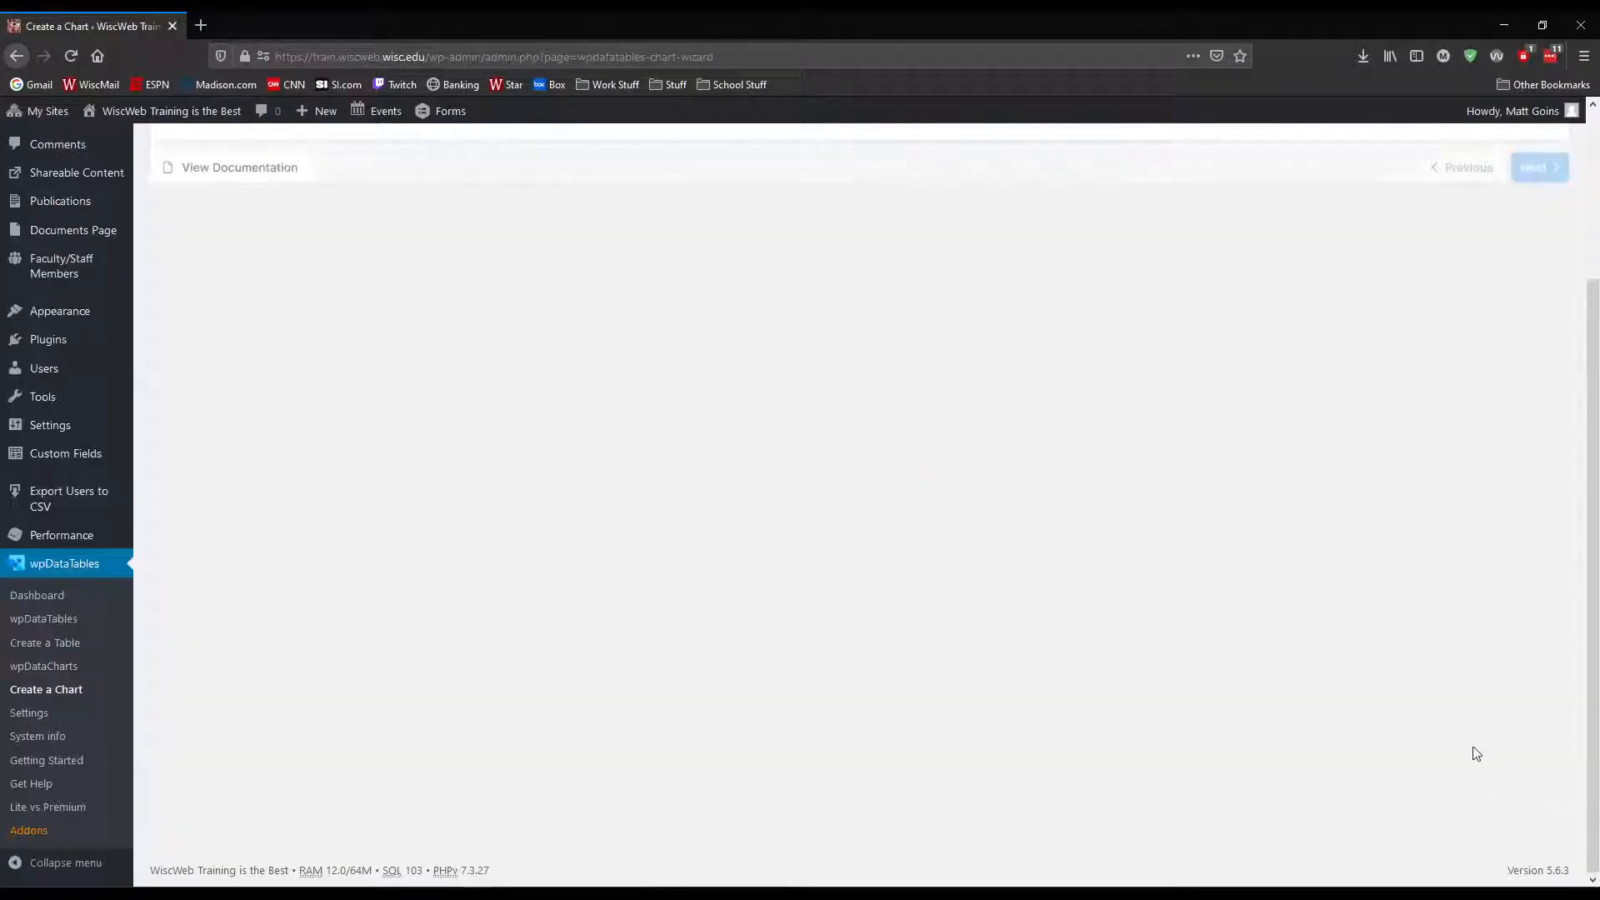
Use Graduate Data Sample - 2015 (id: 20) as the chart's data source and continue to the data range stage
scroll(1264, 603, up, 3)
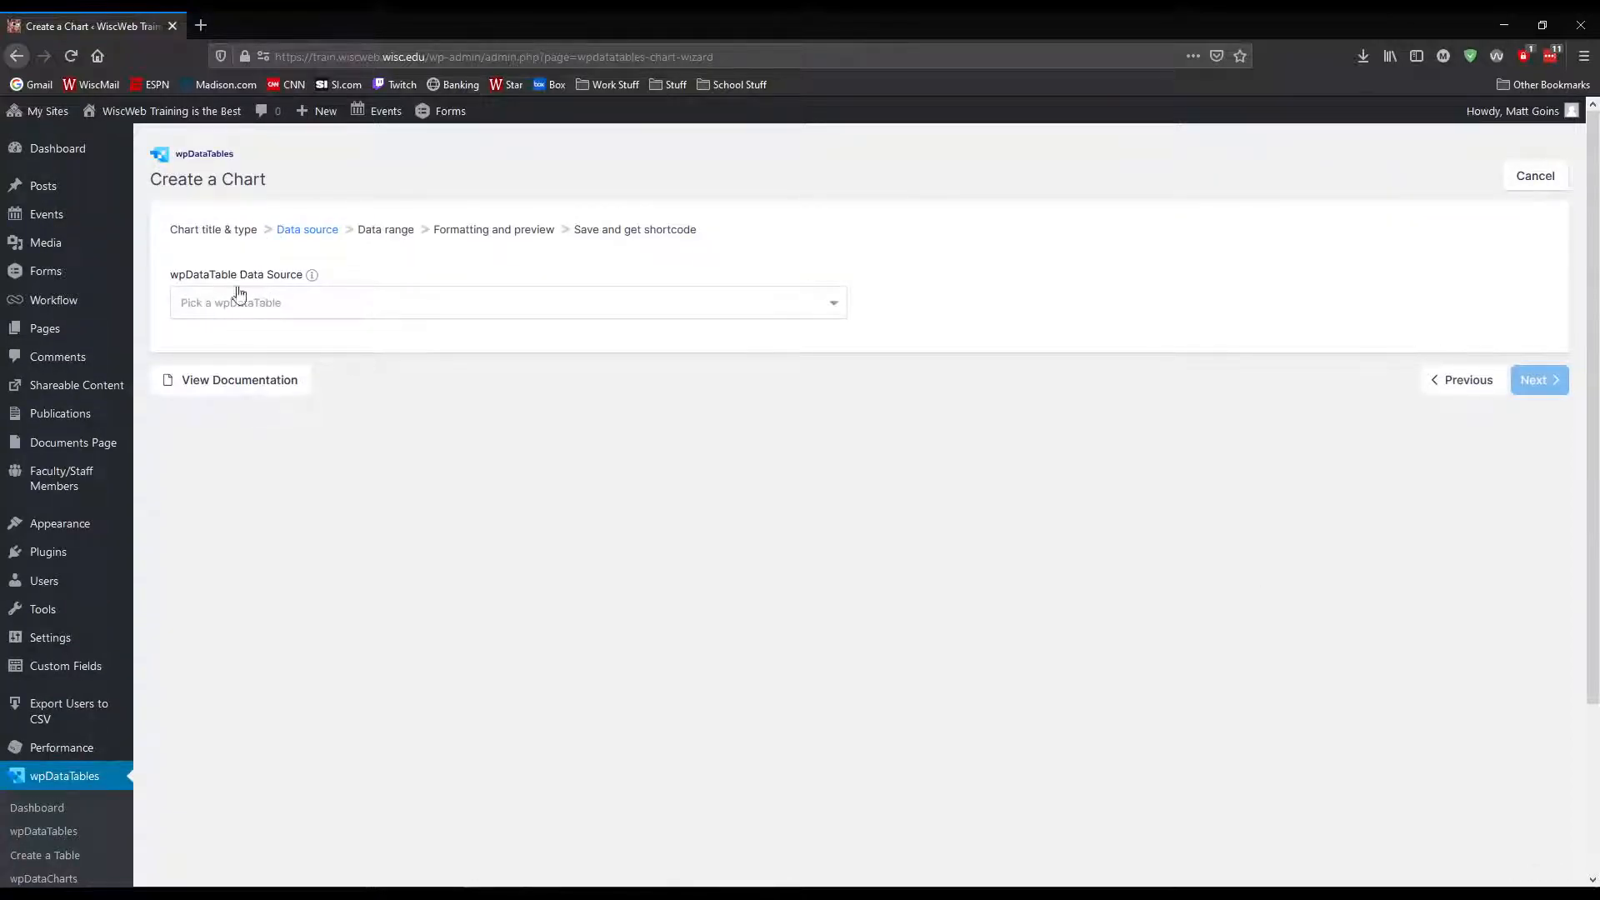
click(267, 302)
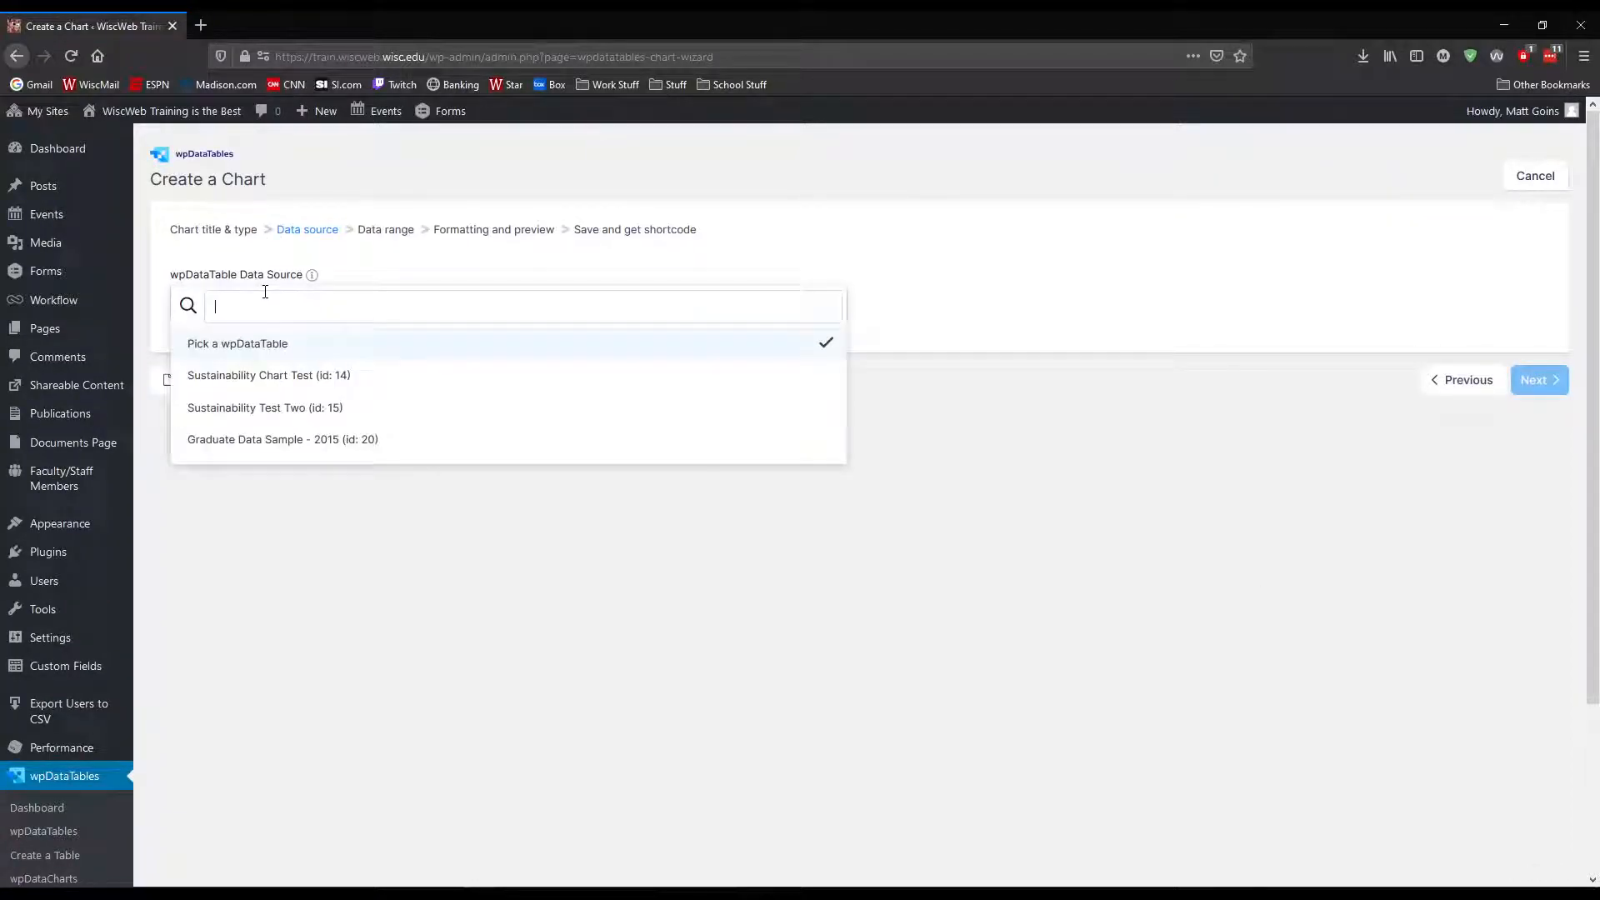
click(274, 442)
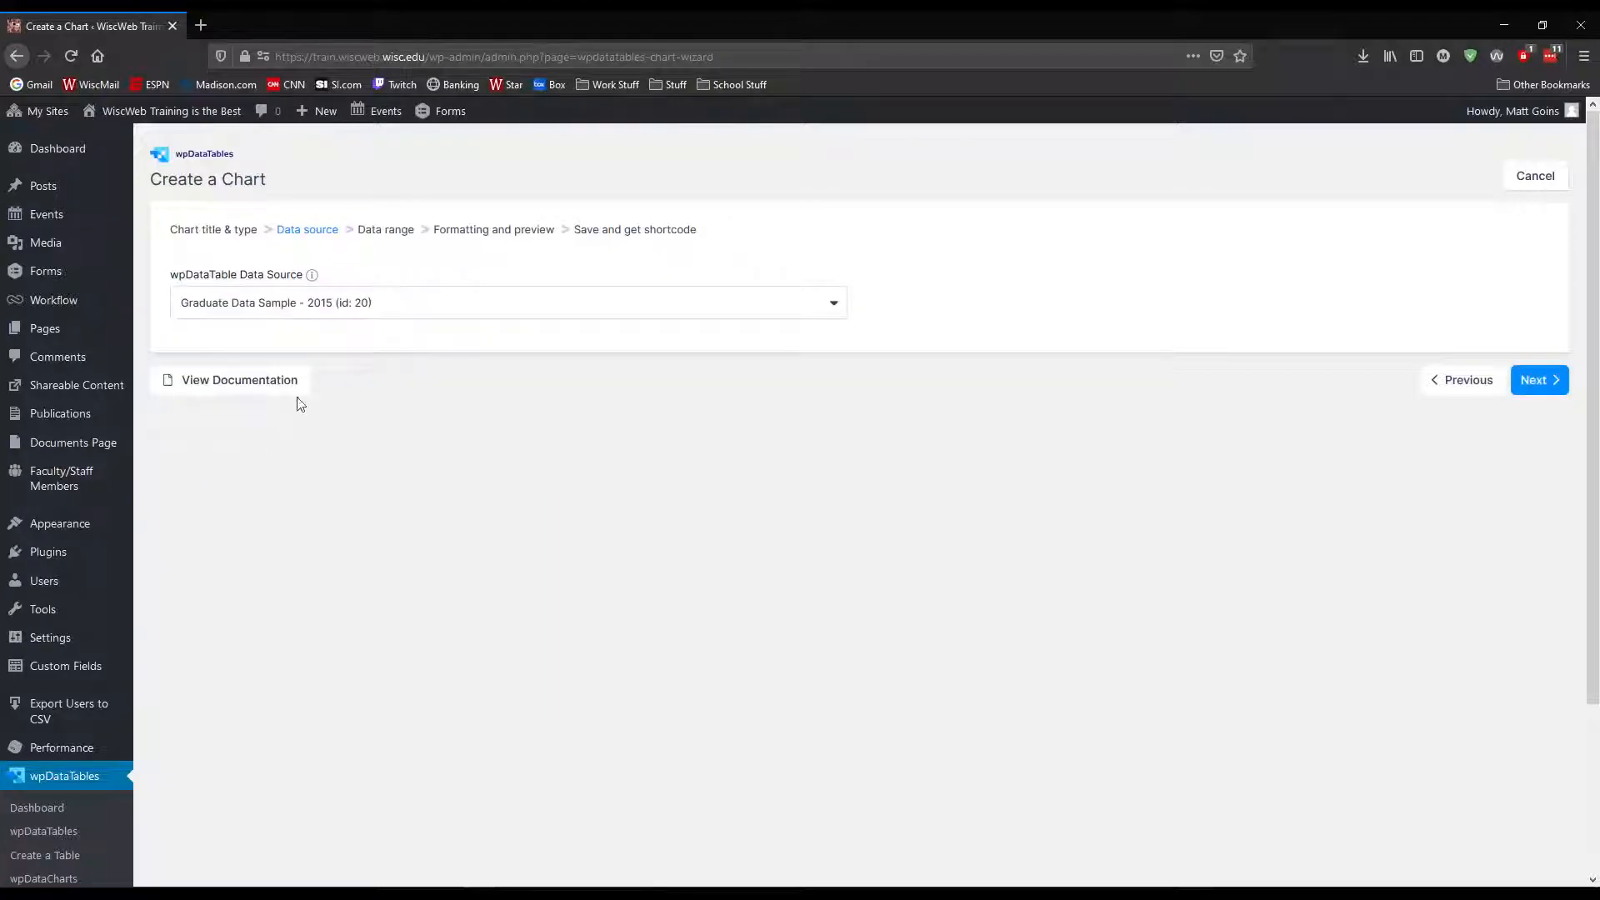
click(1538, 380)
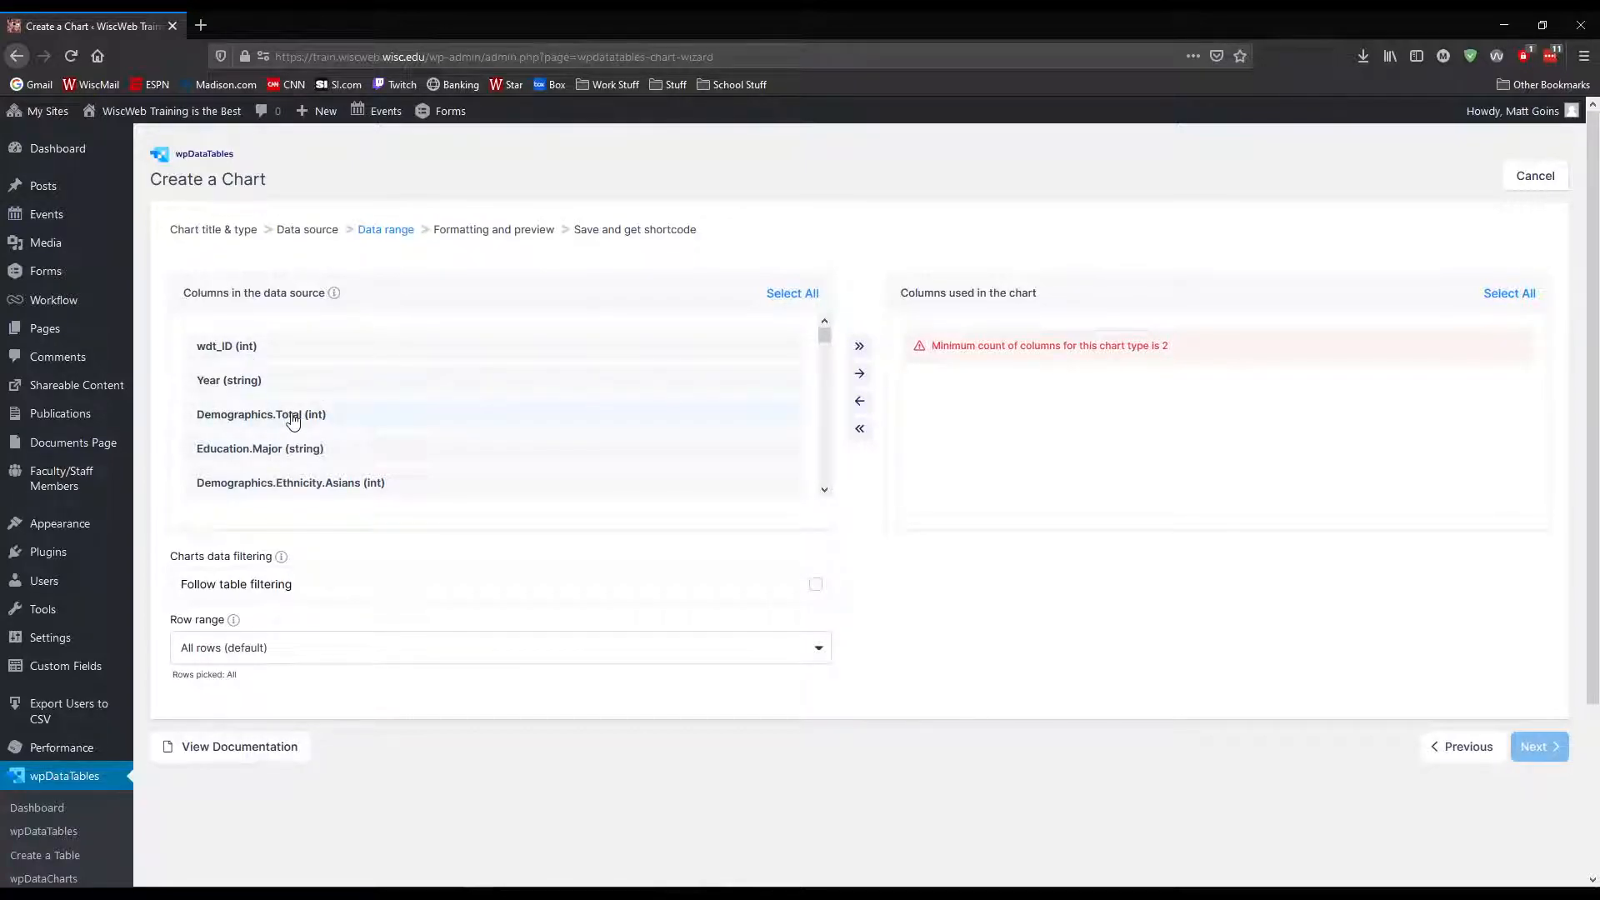
Add the Demographics.Total and Education.Major columns to the chart, keep all rows in the range and continue to formatting and preview
click(863, 377)
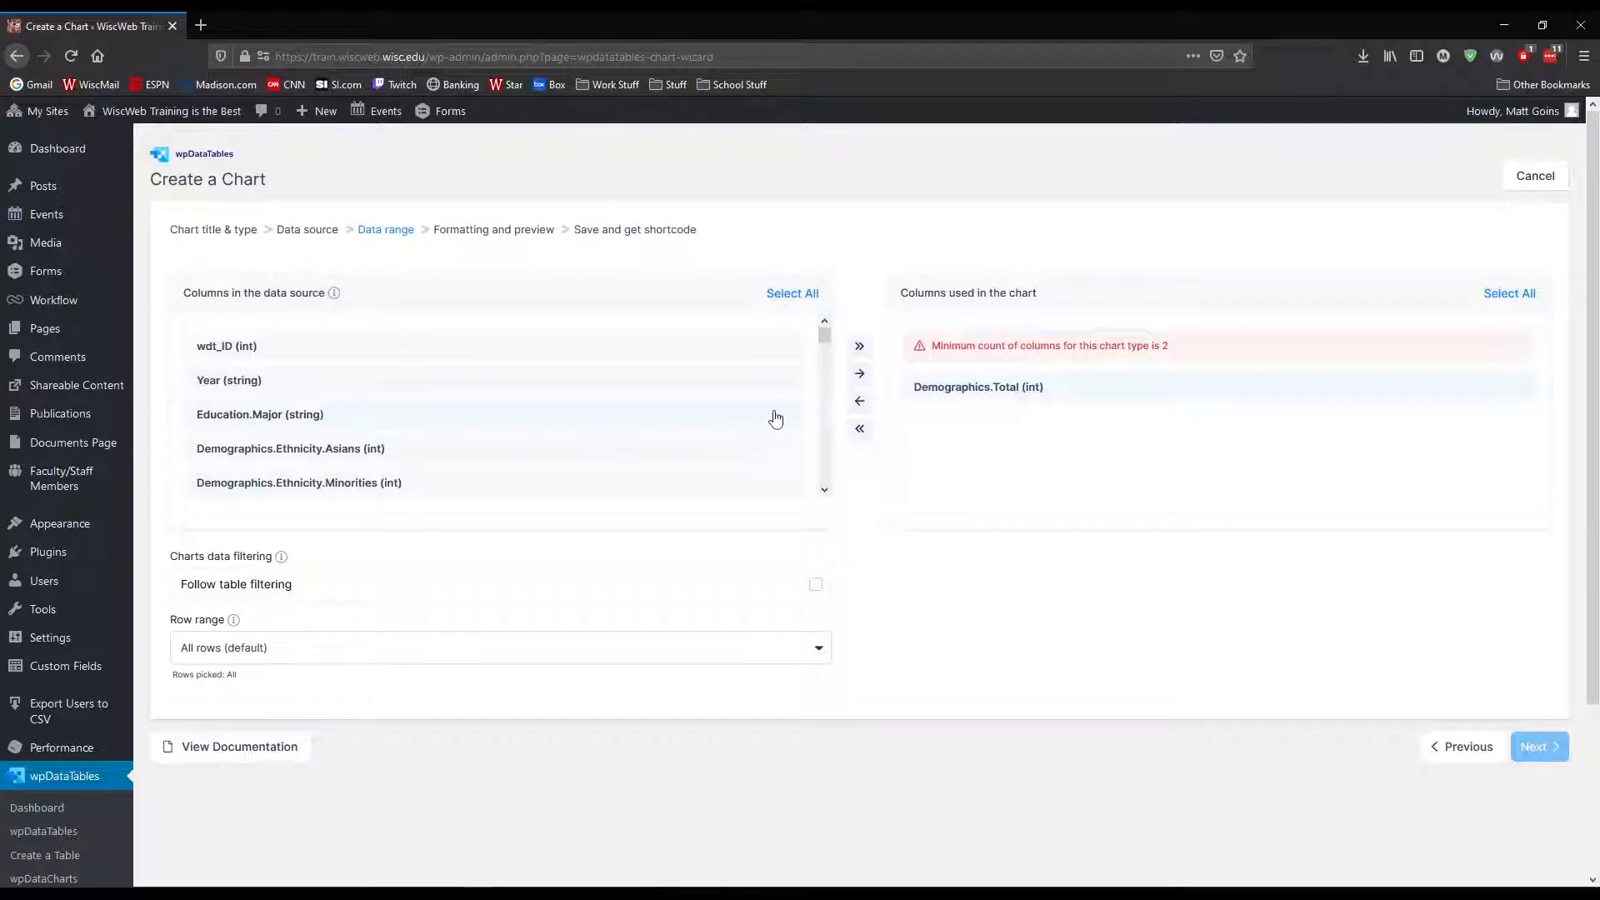
click(860, 377)
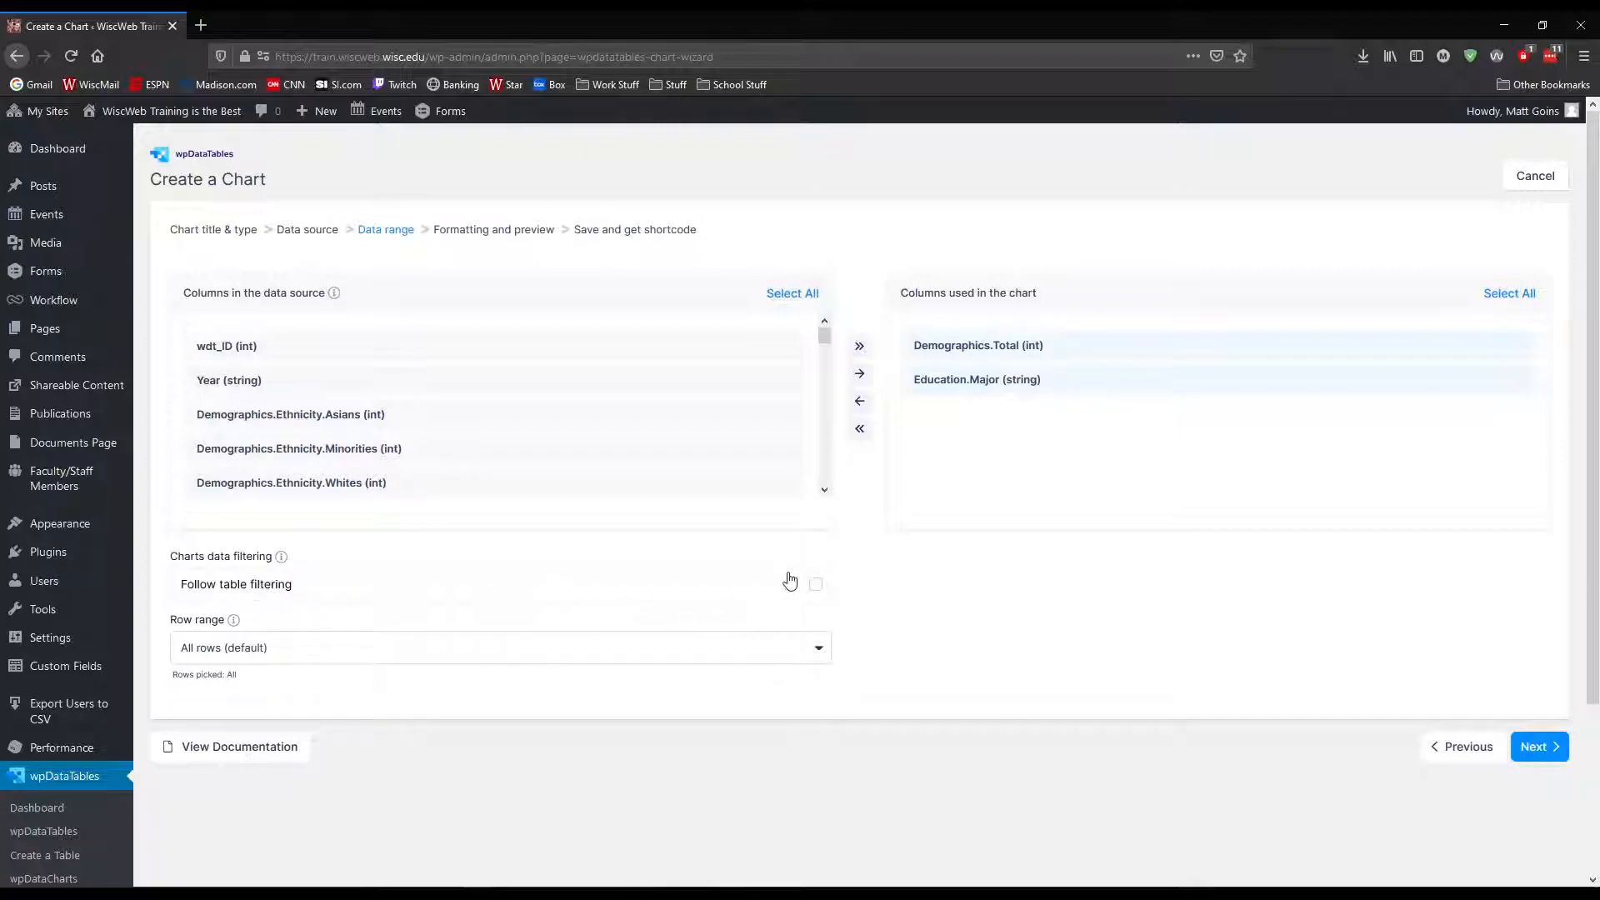
click(242, 657)
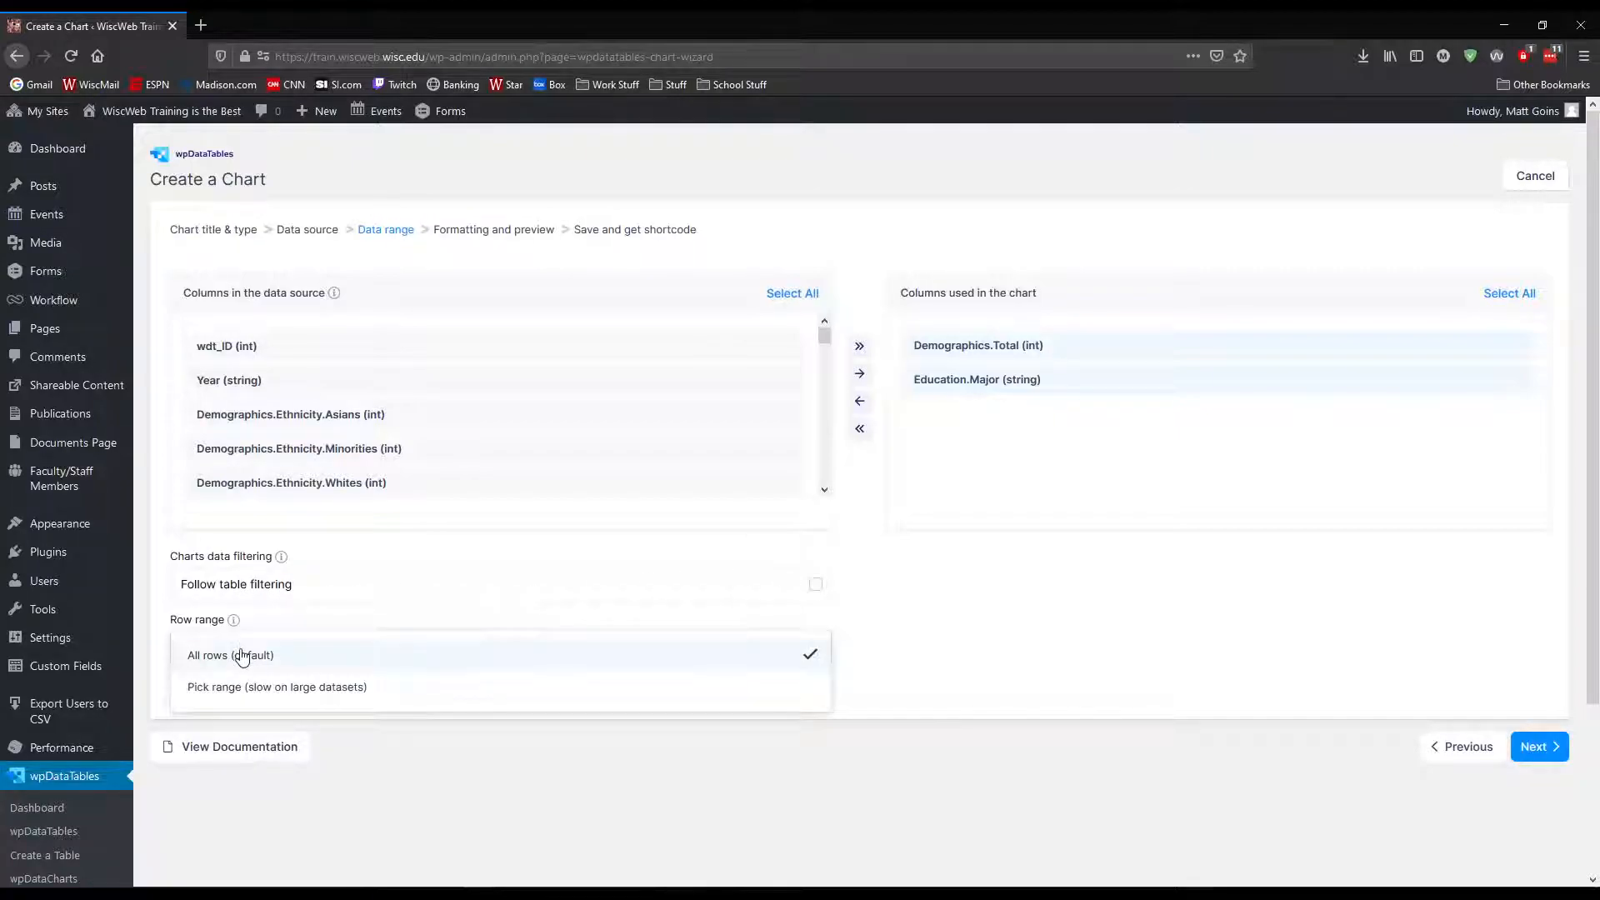
click(242, 657)
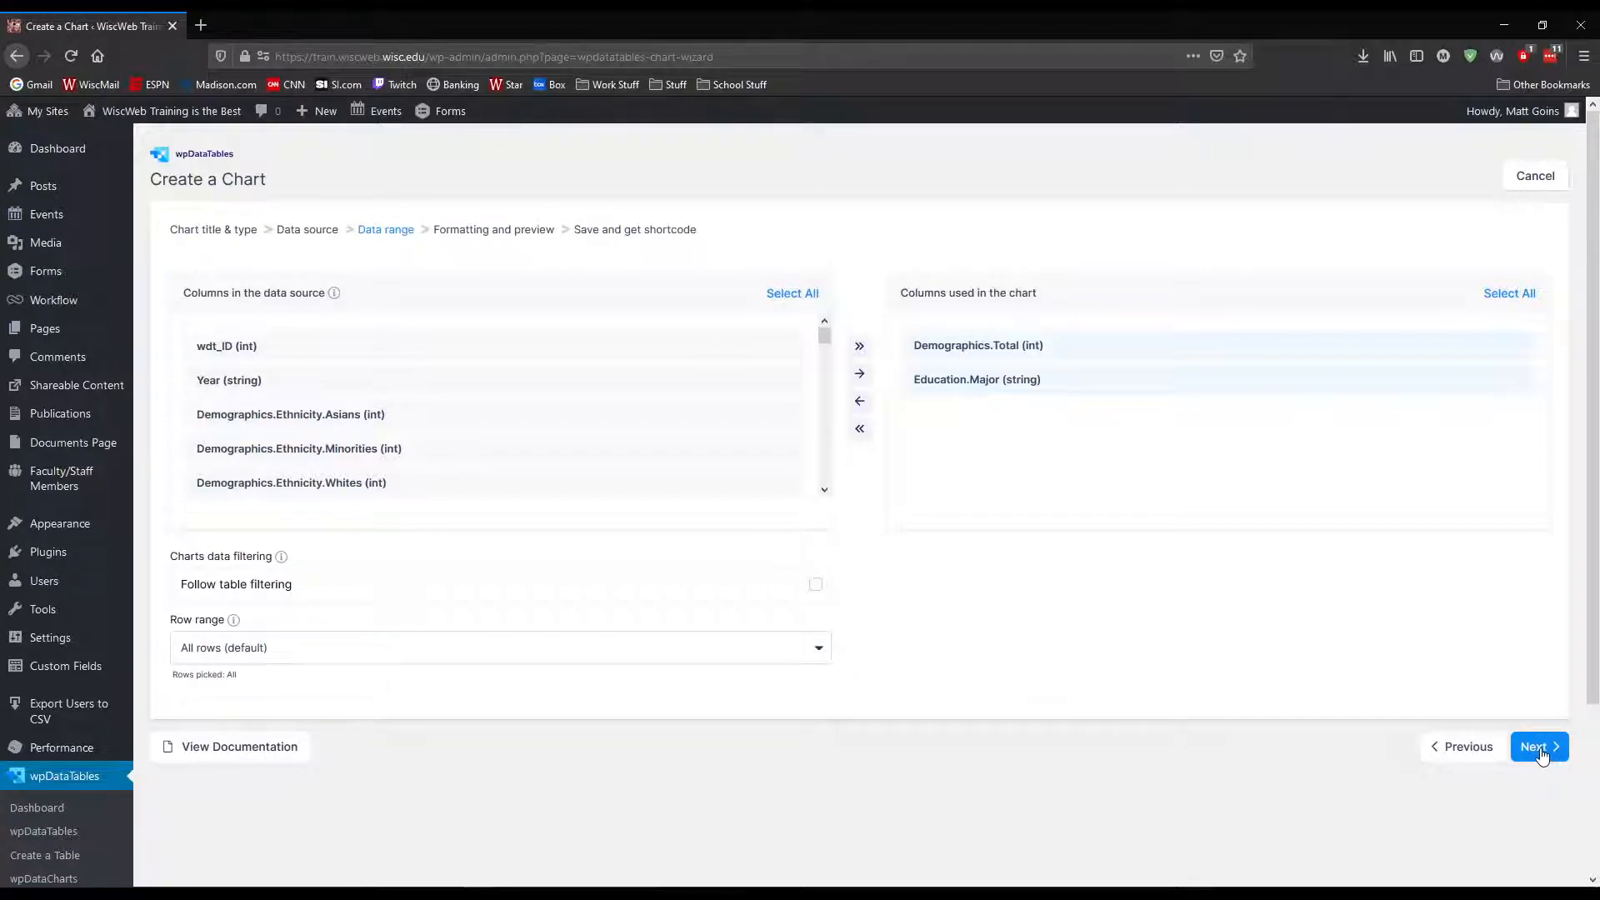
click(1540, 755)
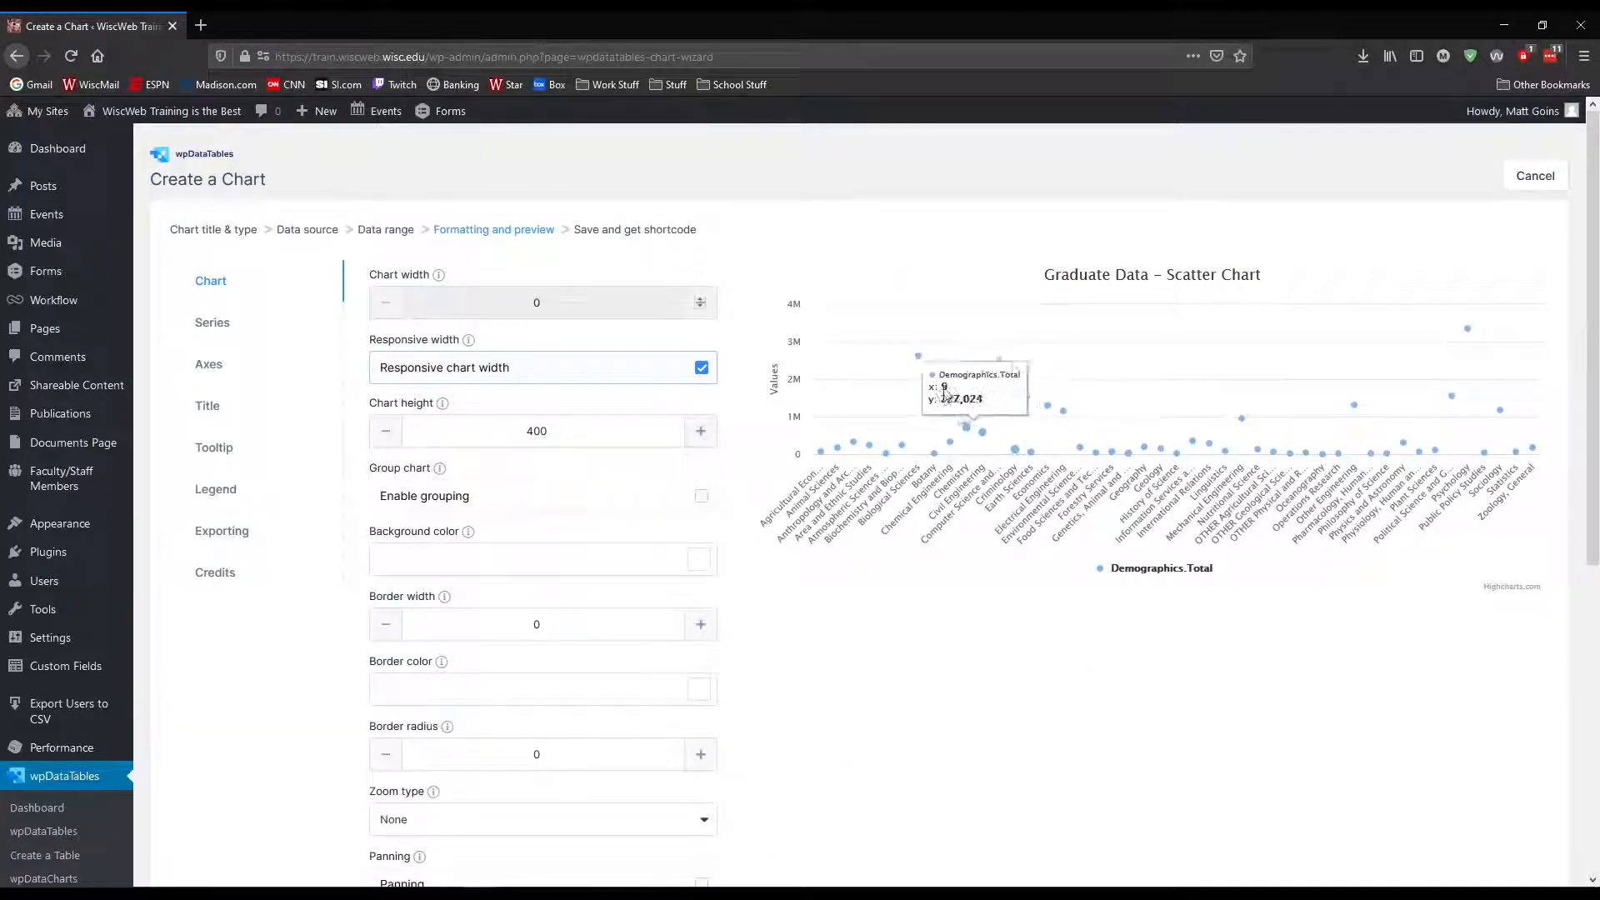
Examine the data points in the scatter chart preview and look through the general chart formatting options
mouse_move(921, 359)
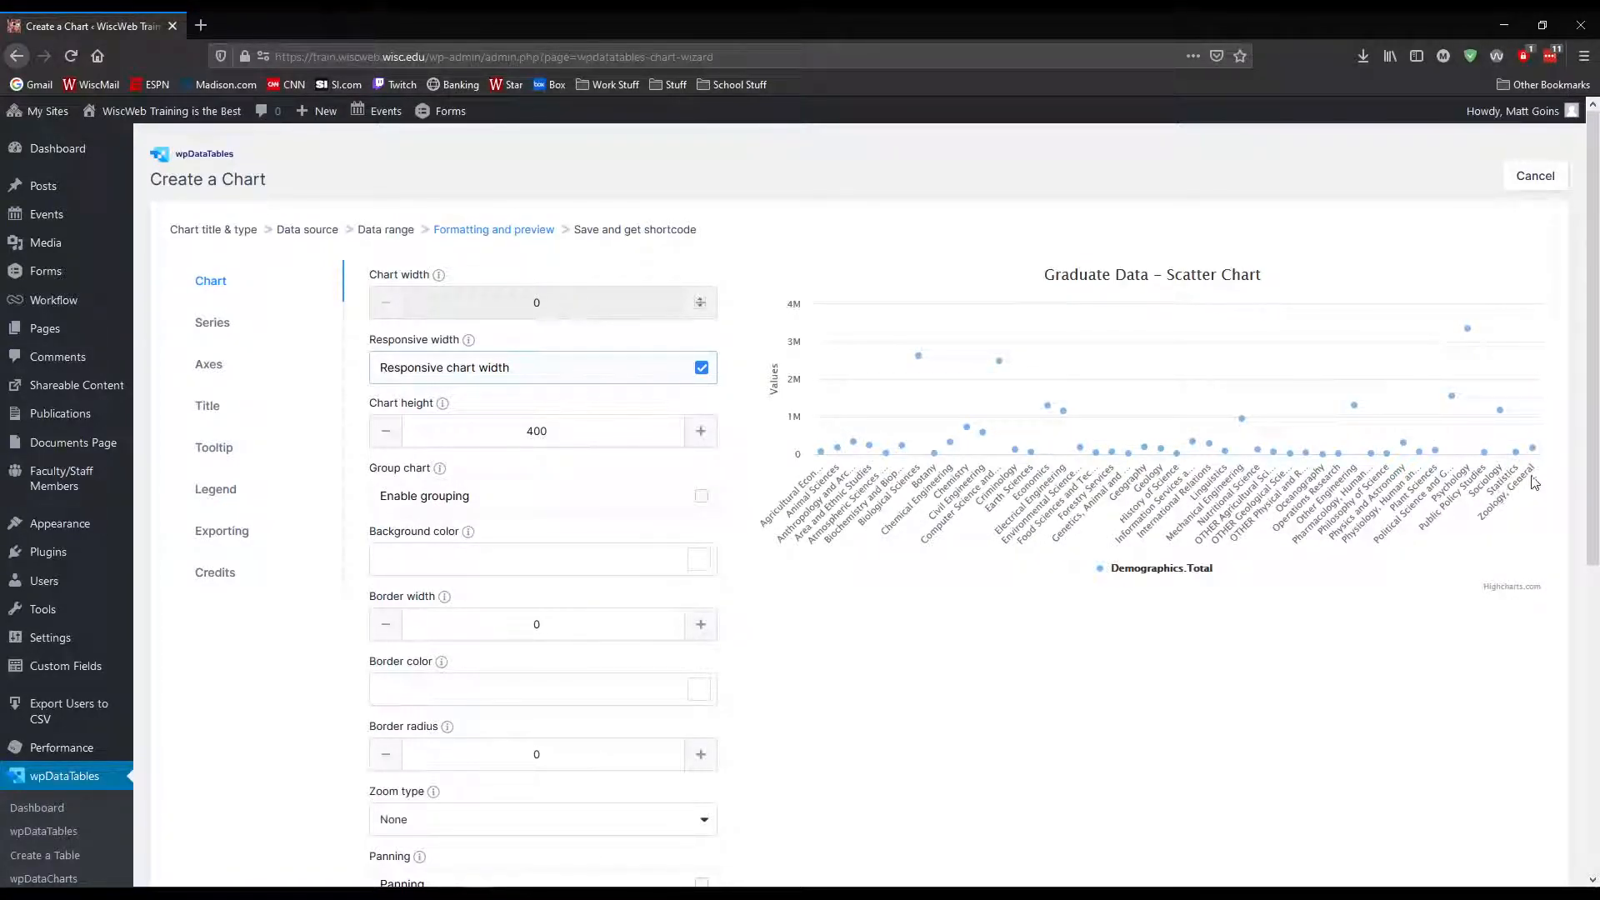
mouse_move(1535, 450)
mouse_move(1441, 455)
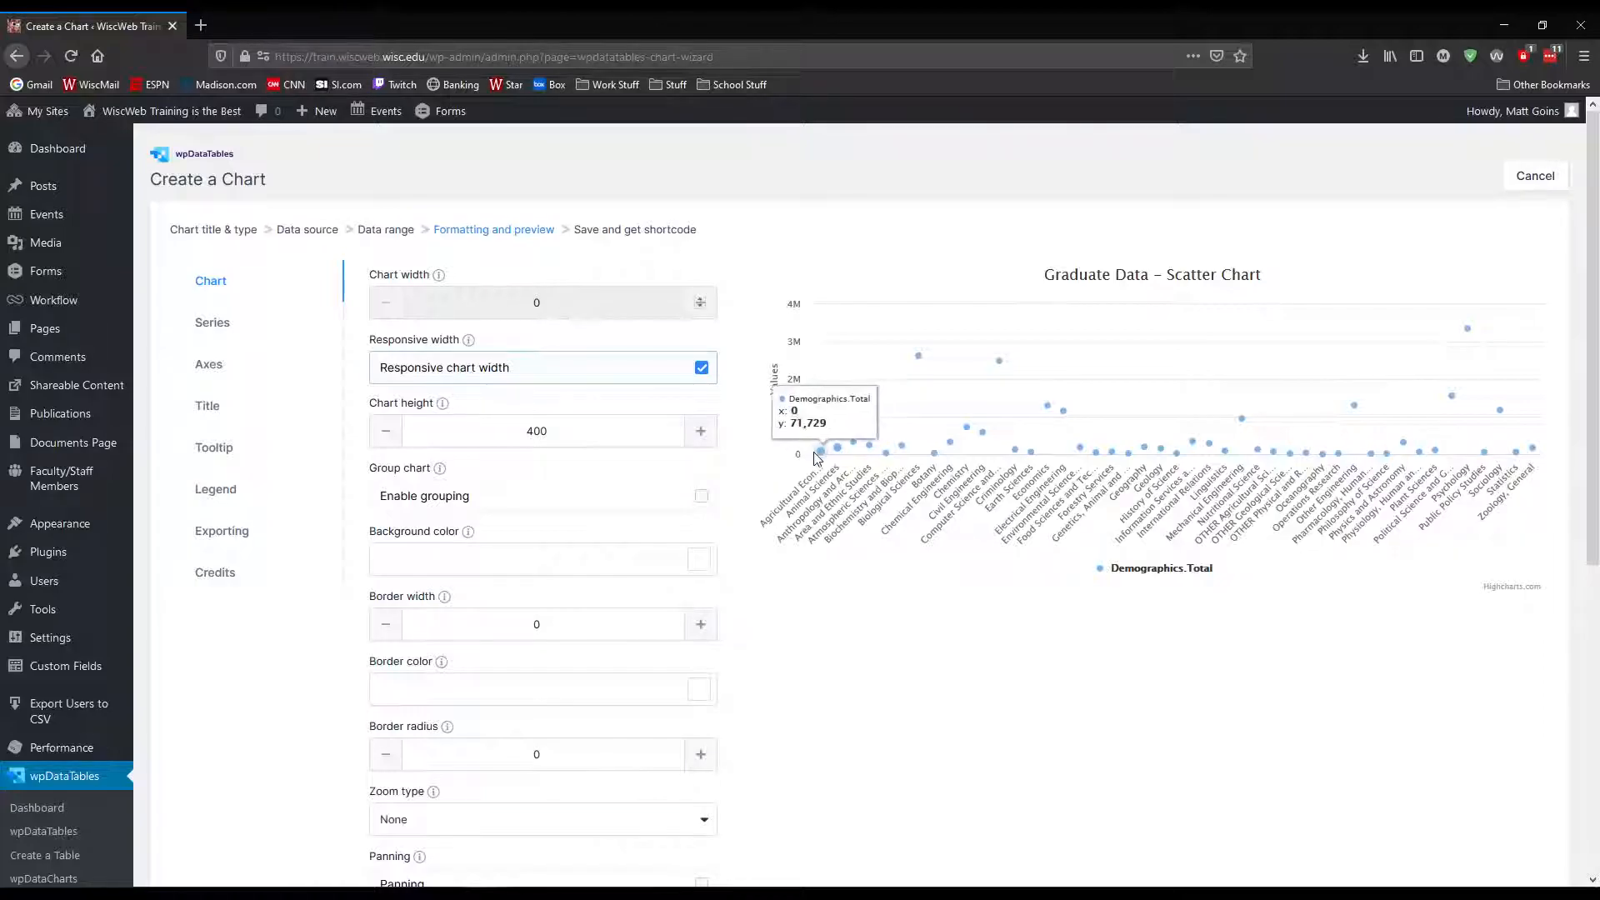
mouse_move(866, 443)
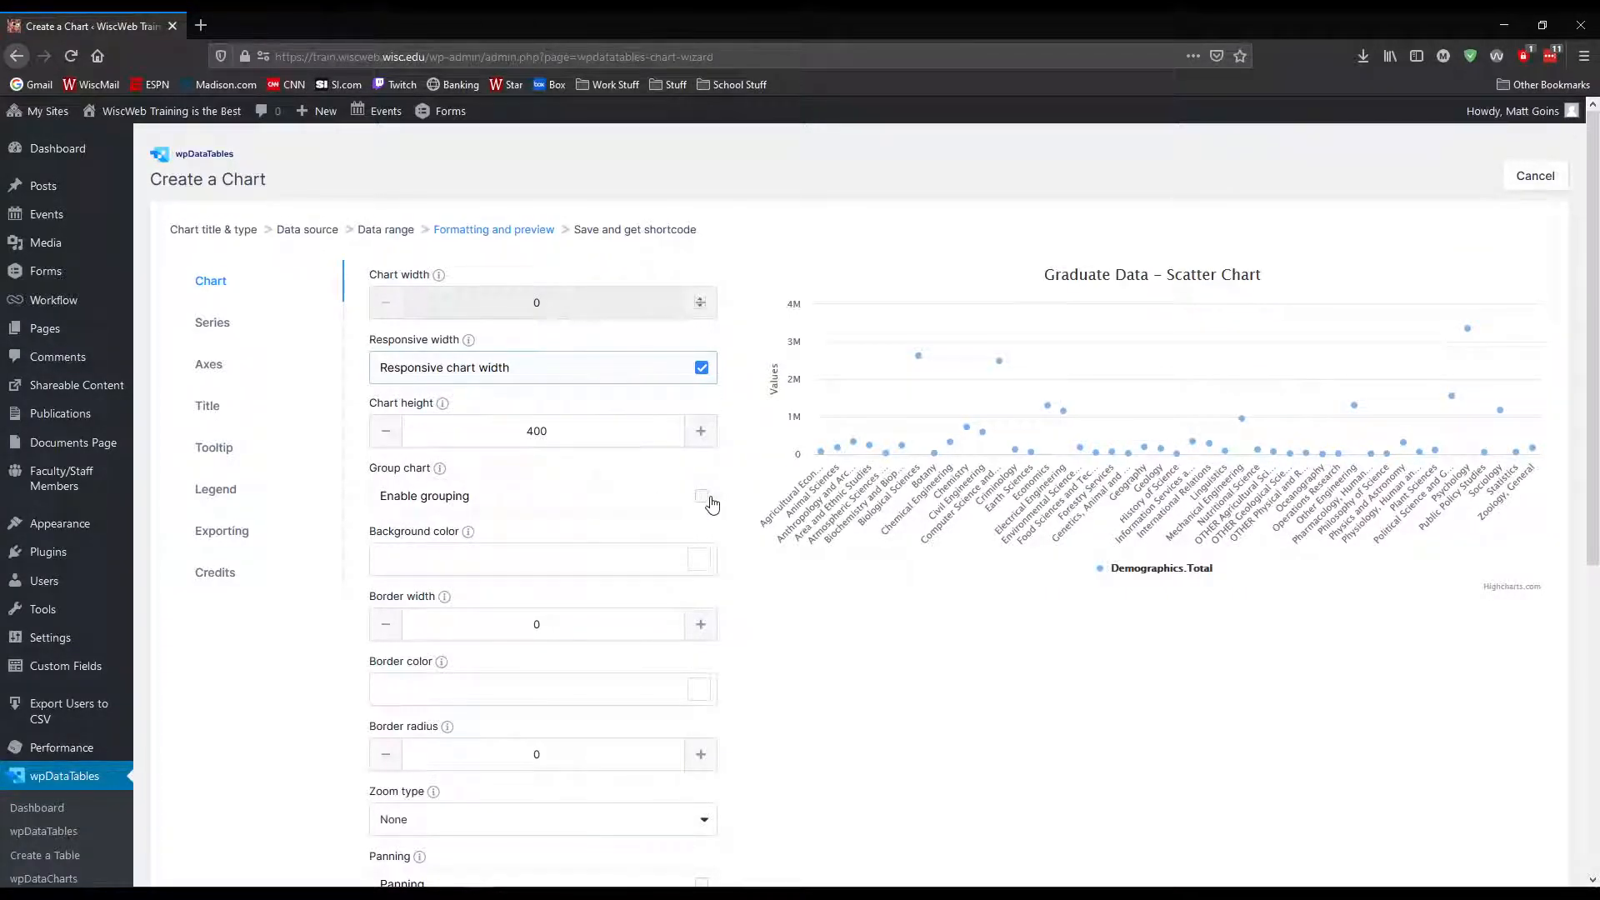
scroll(414, 550, down, 1)
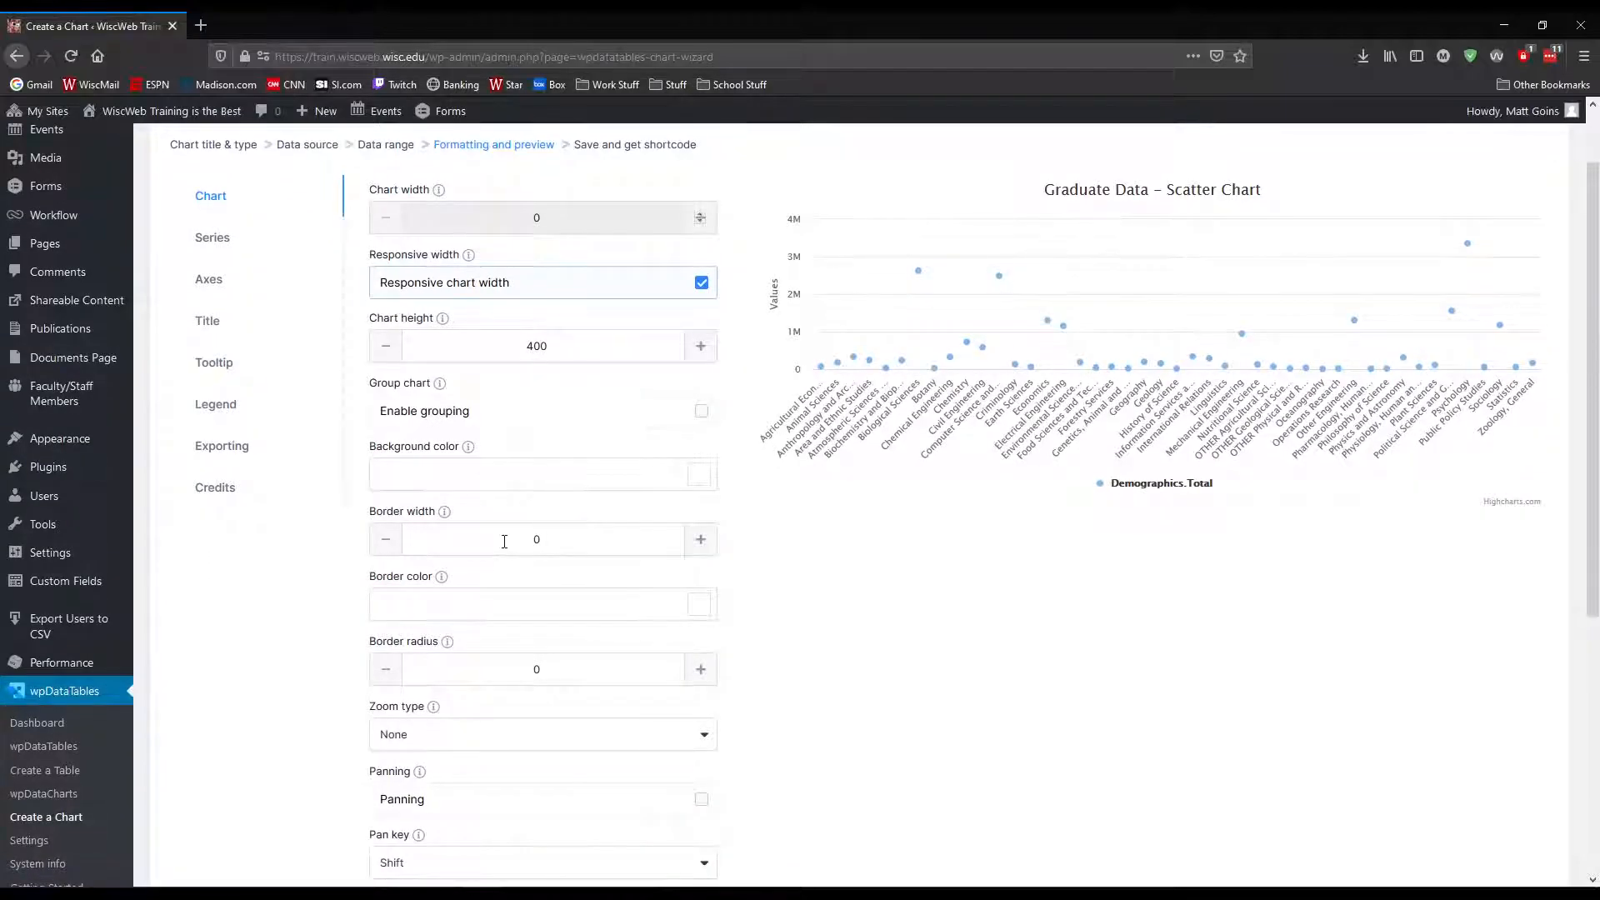
scroll(500, 533, down, 3)
scroll(375, 509, down, 2)
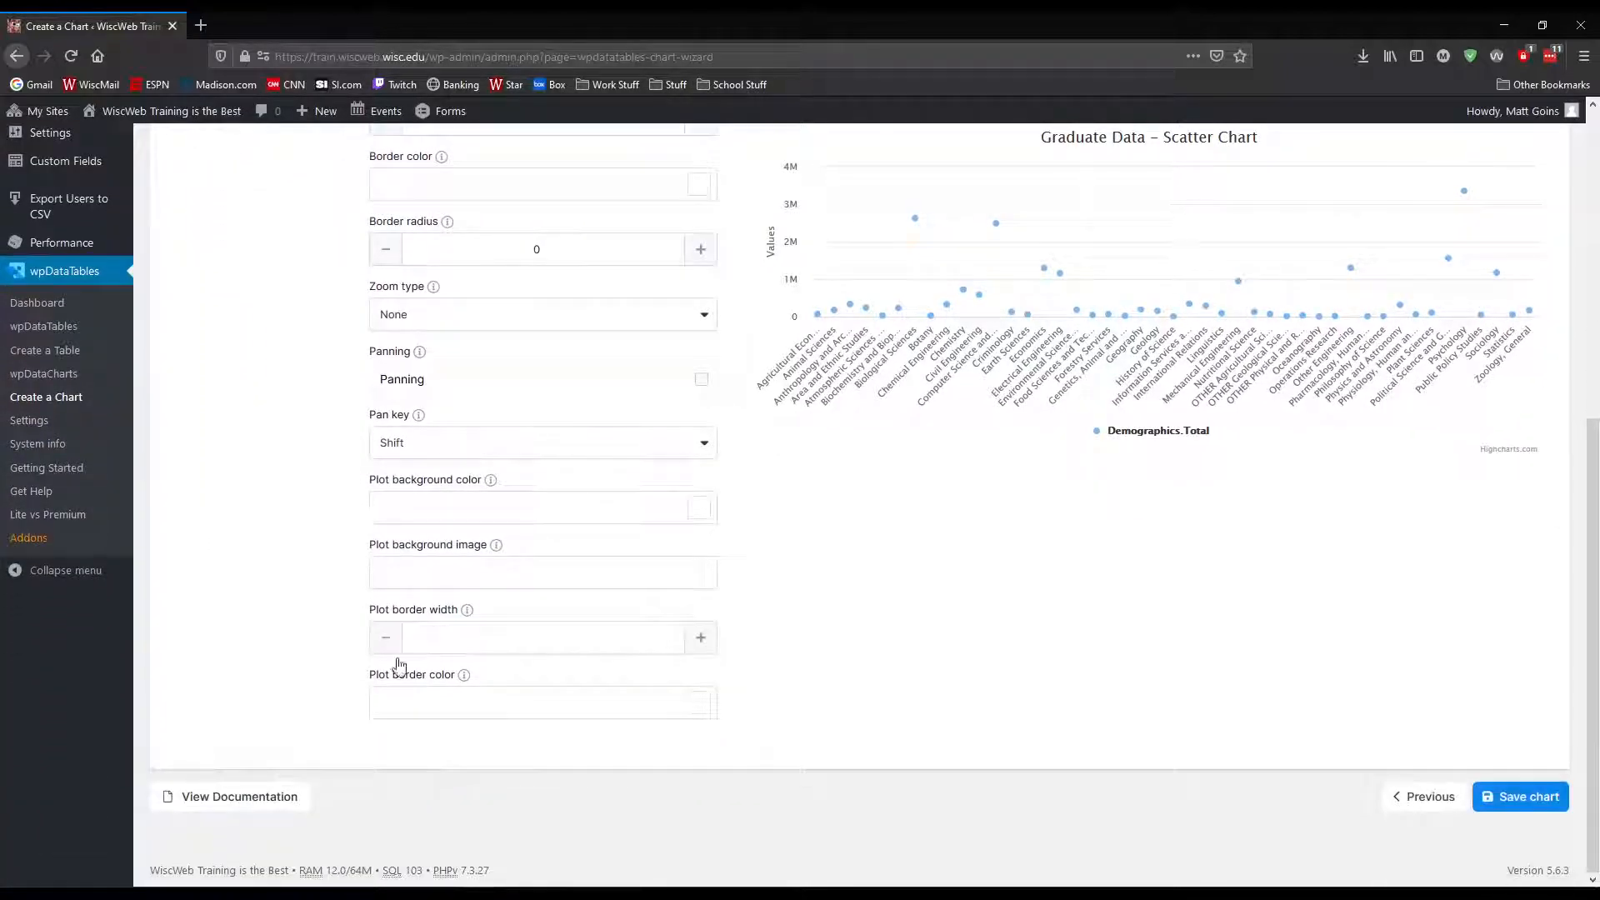
scroll(449, 673, up, 2)
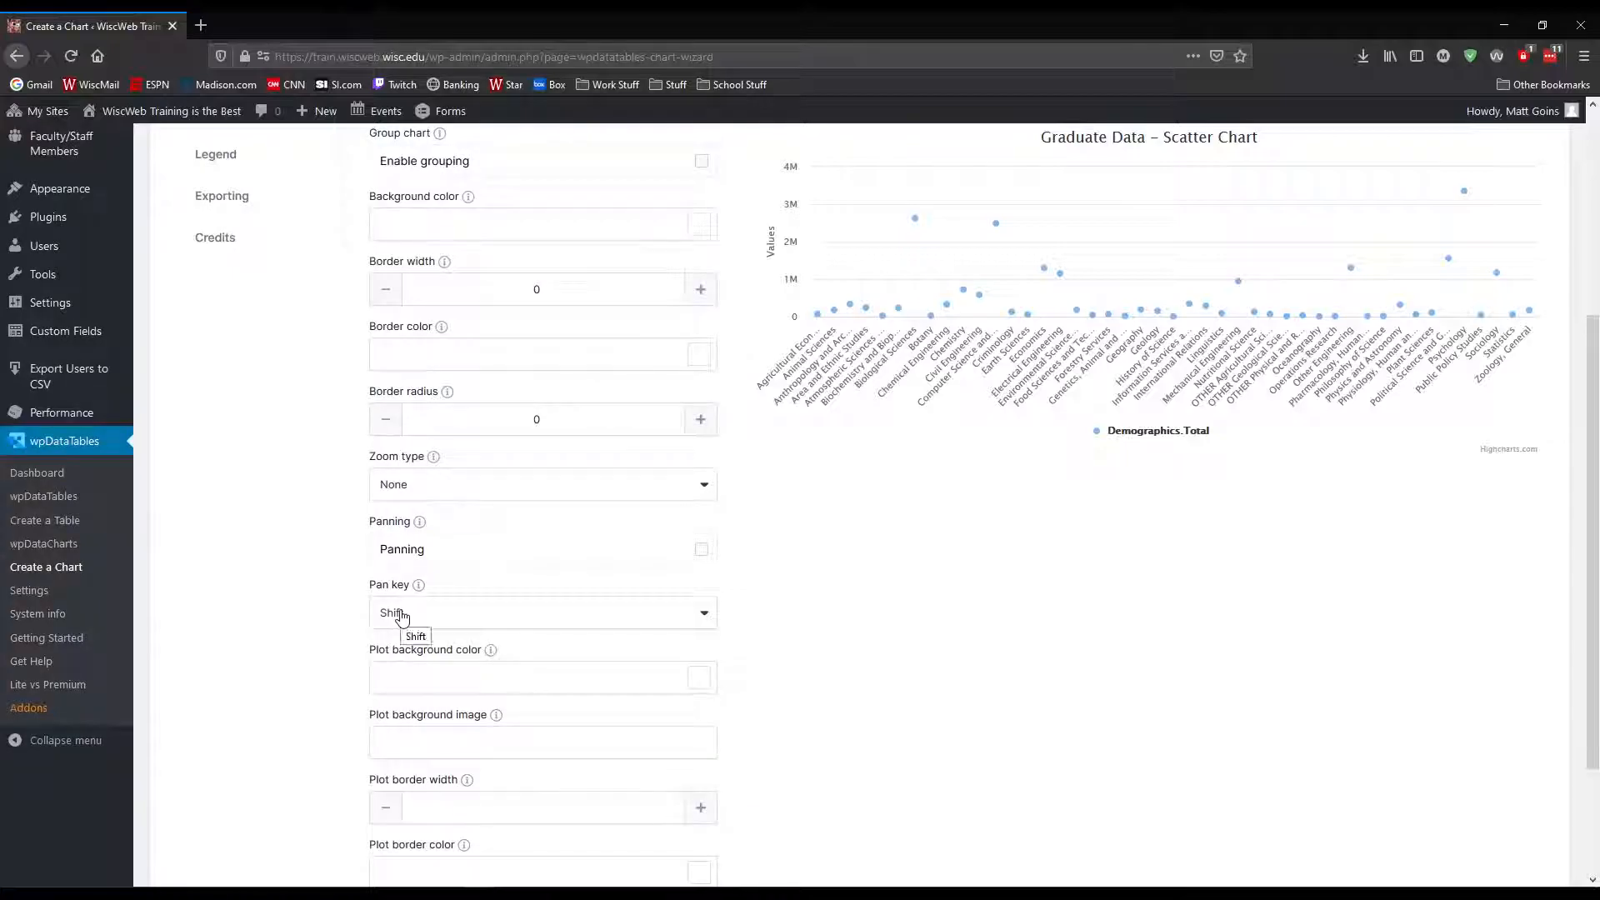
scroll(692, 552, up, 1)
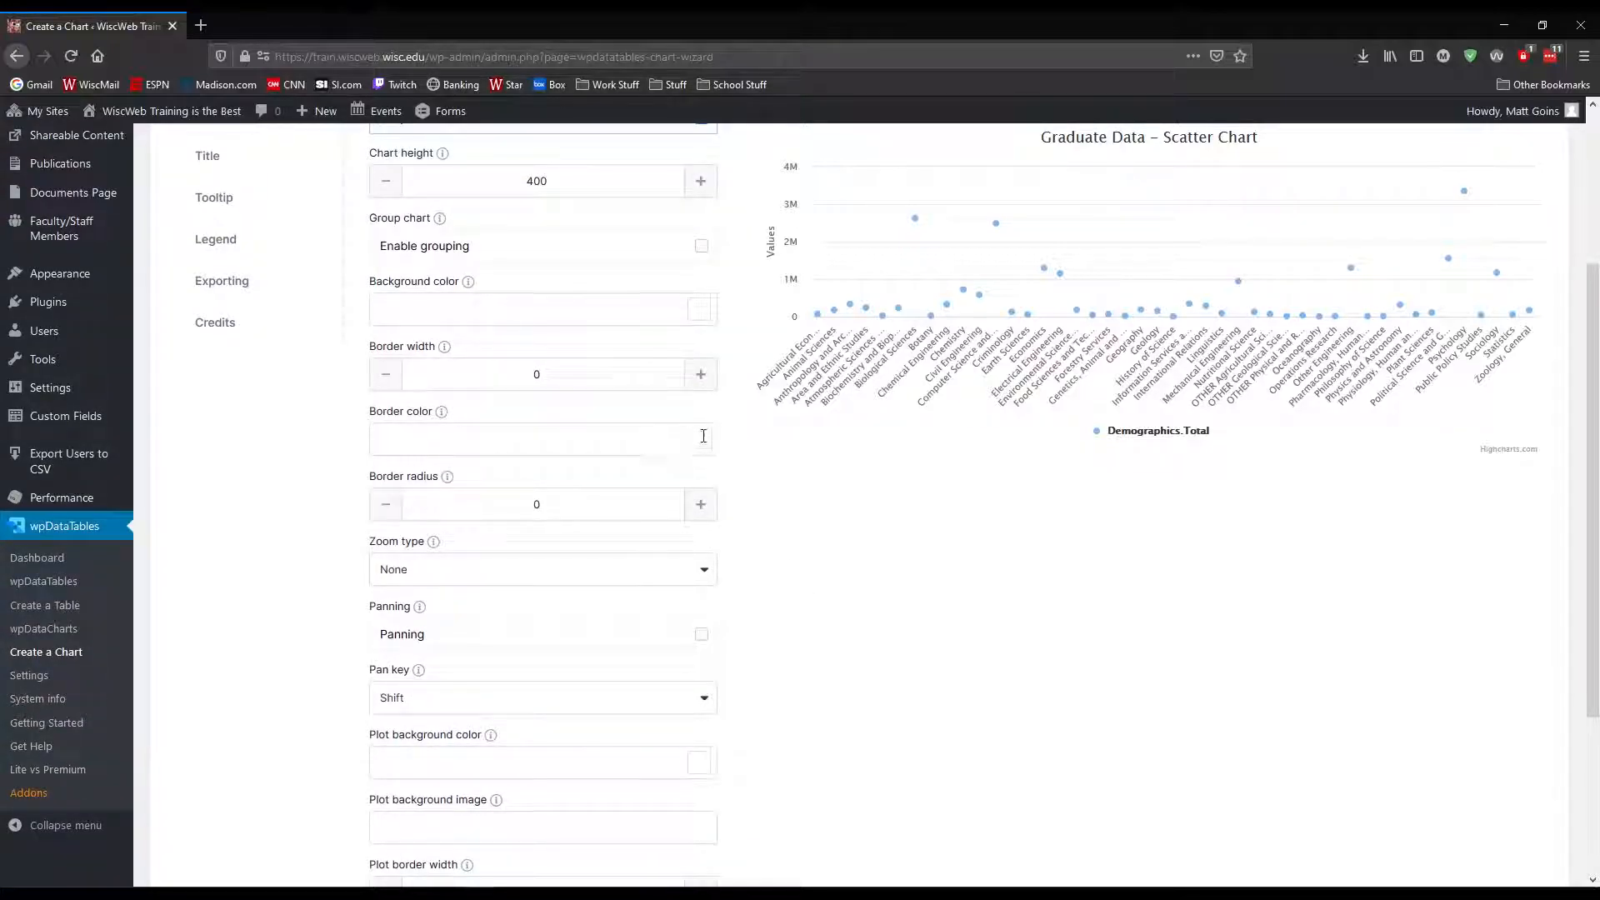
scroll(238, 425, up, 3)
Change the label of the Demographics.Total series to "Total Students"
click(225, 329)
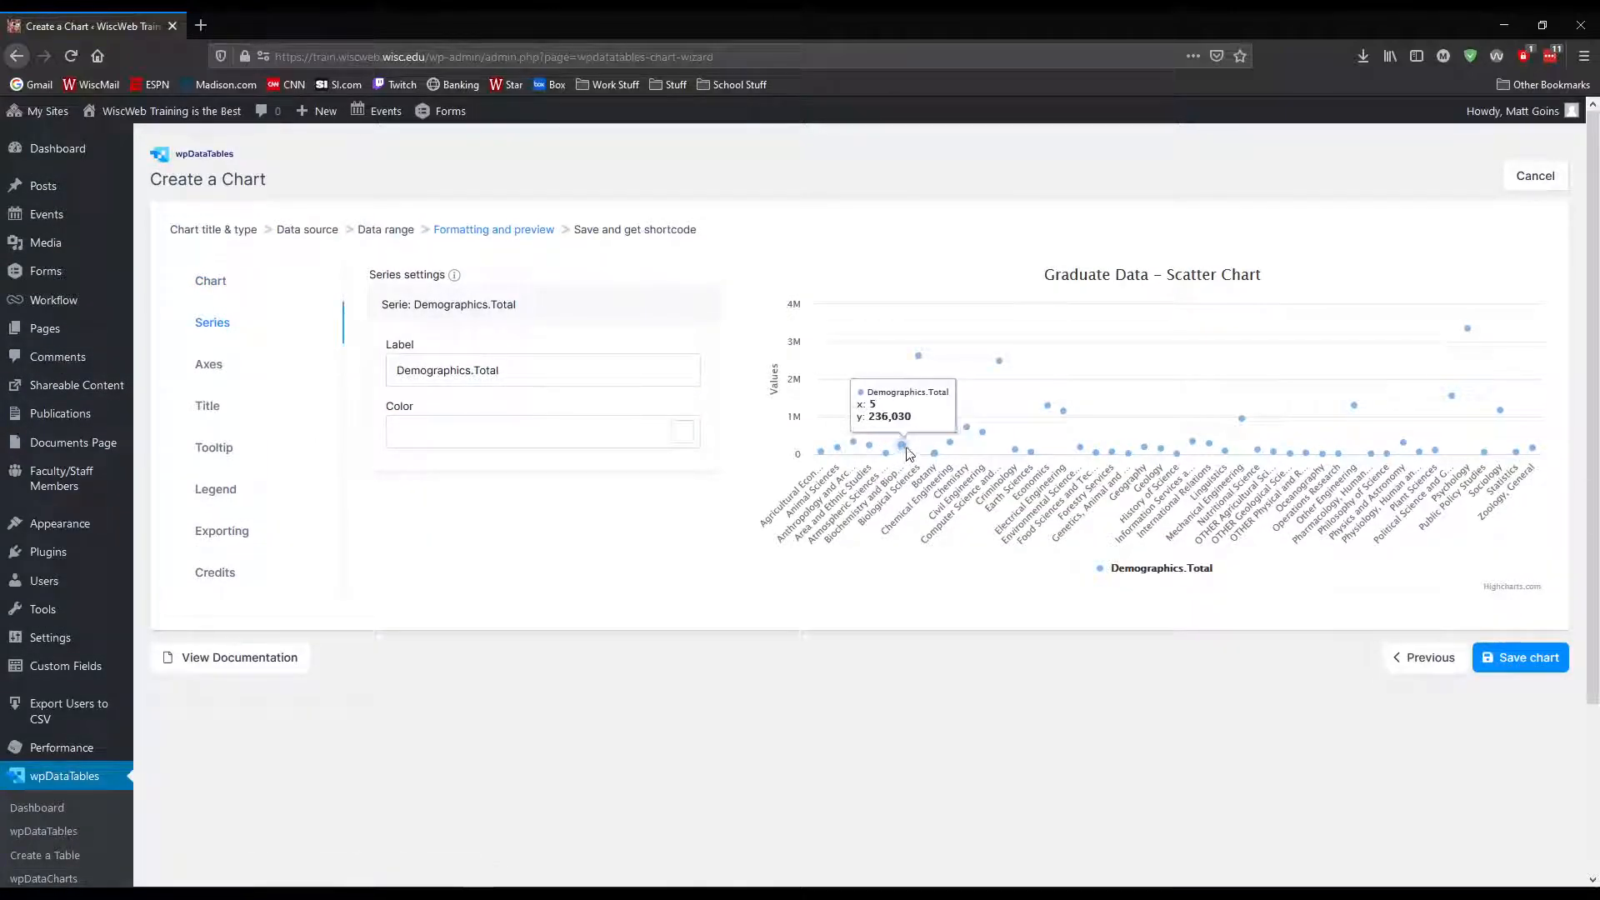
drag(543, 372, 384, 365)
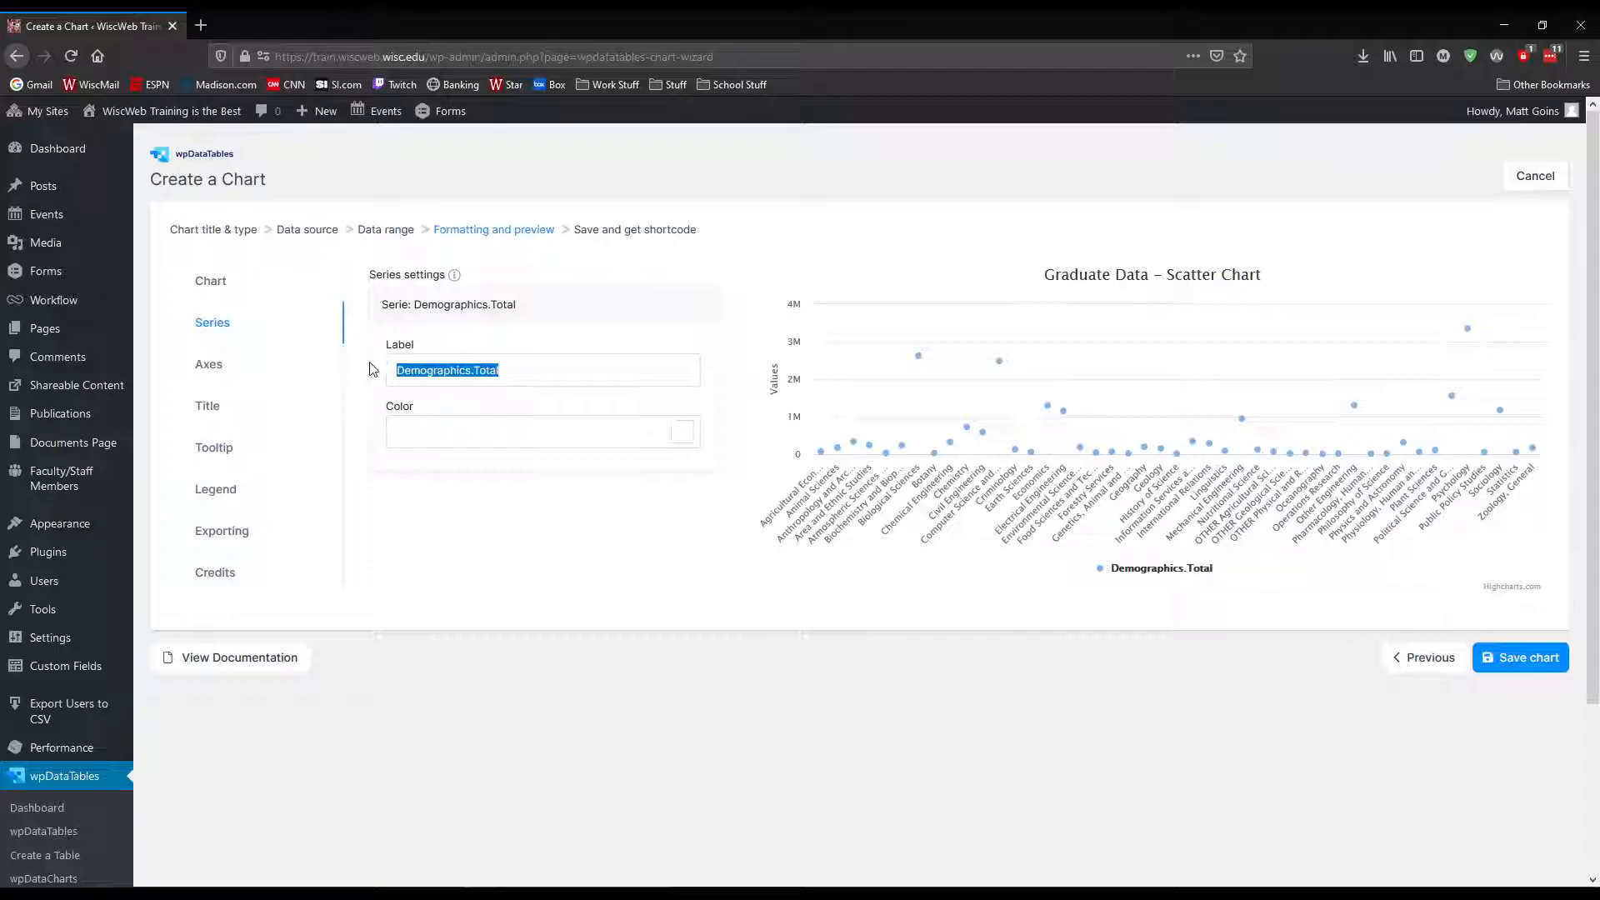
text(Total Students)
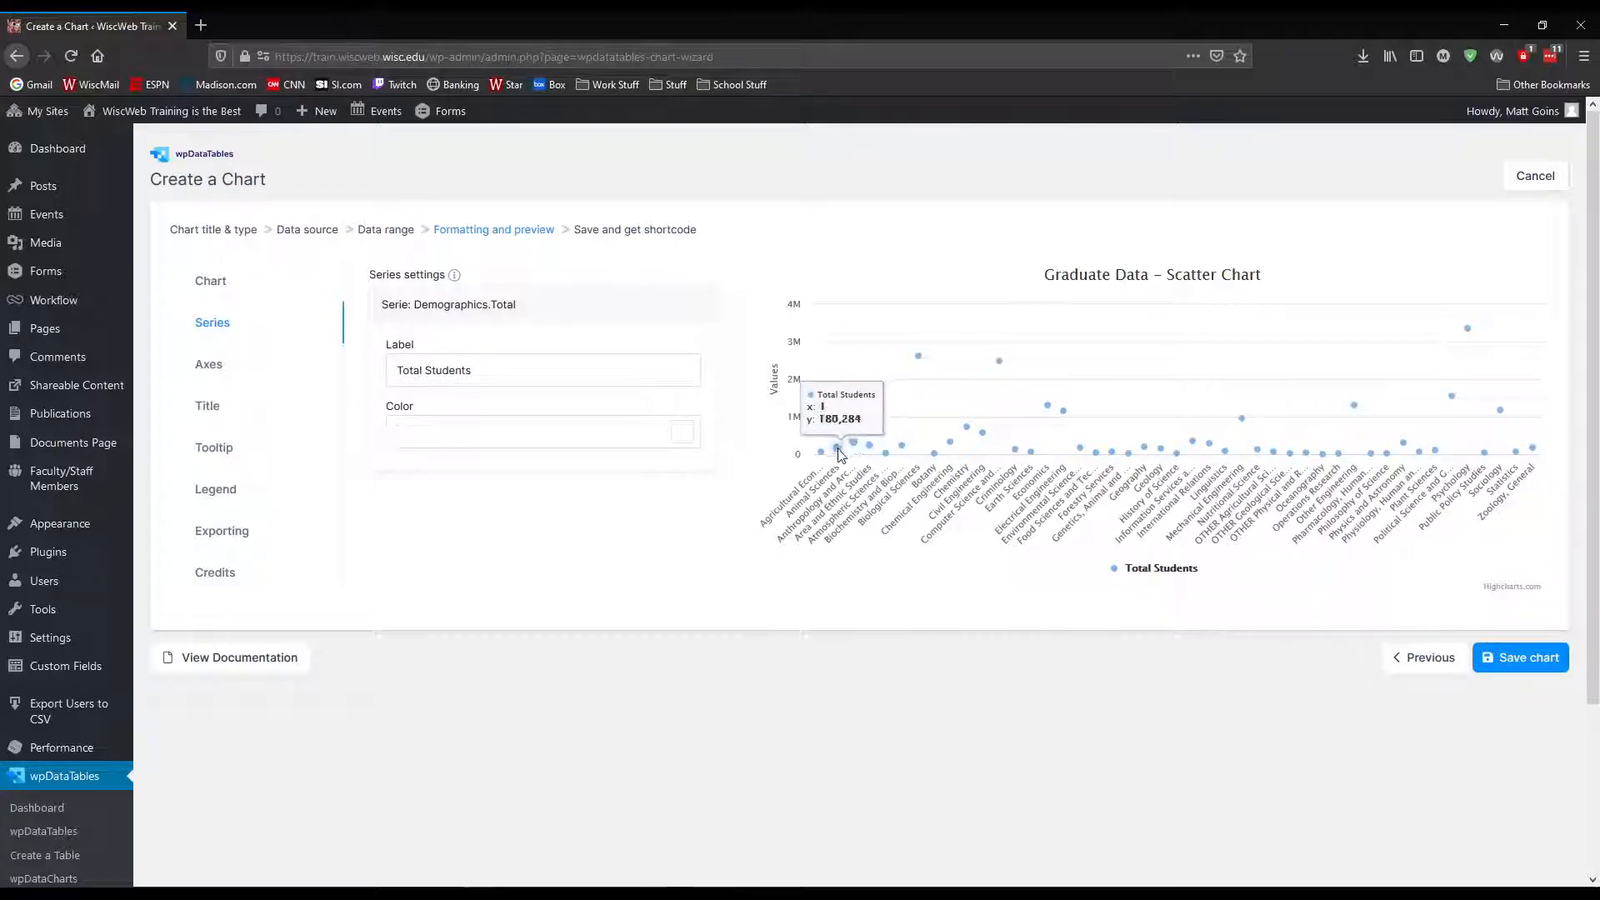
Label the horizontal axis "Major" and the vertical axis "Total Enrollment", and show the x-axis crosshair
click(209, 364)
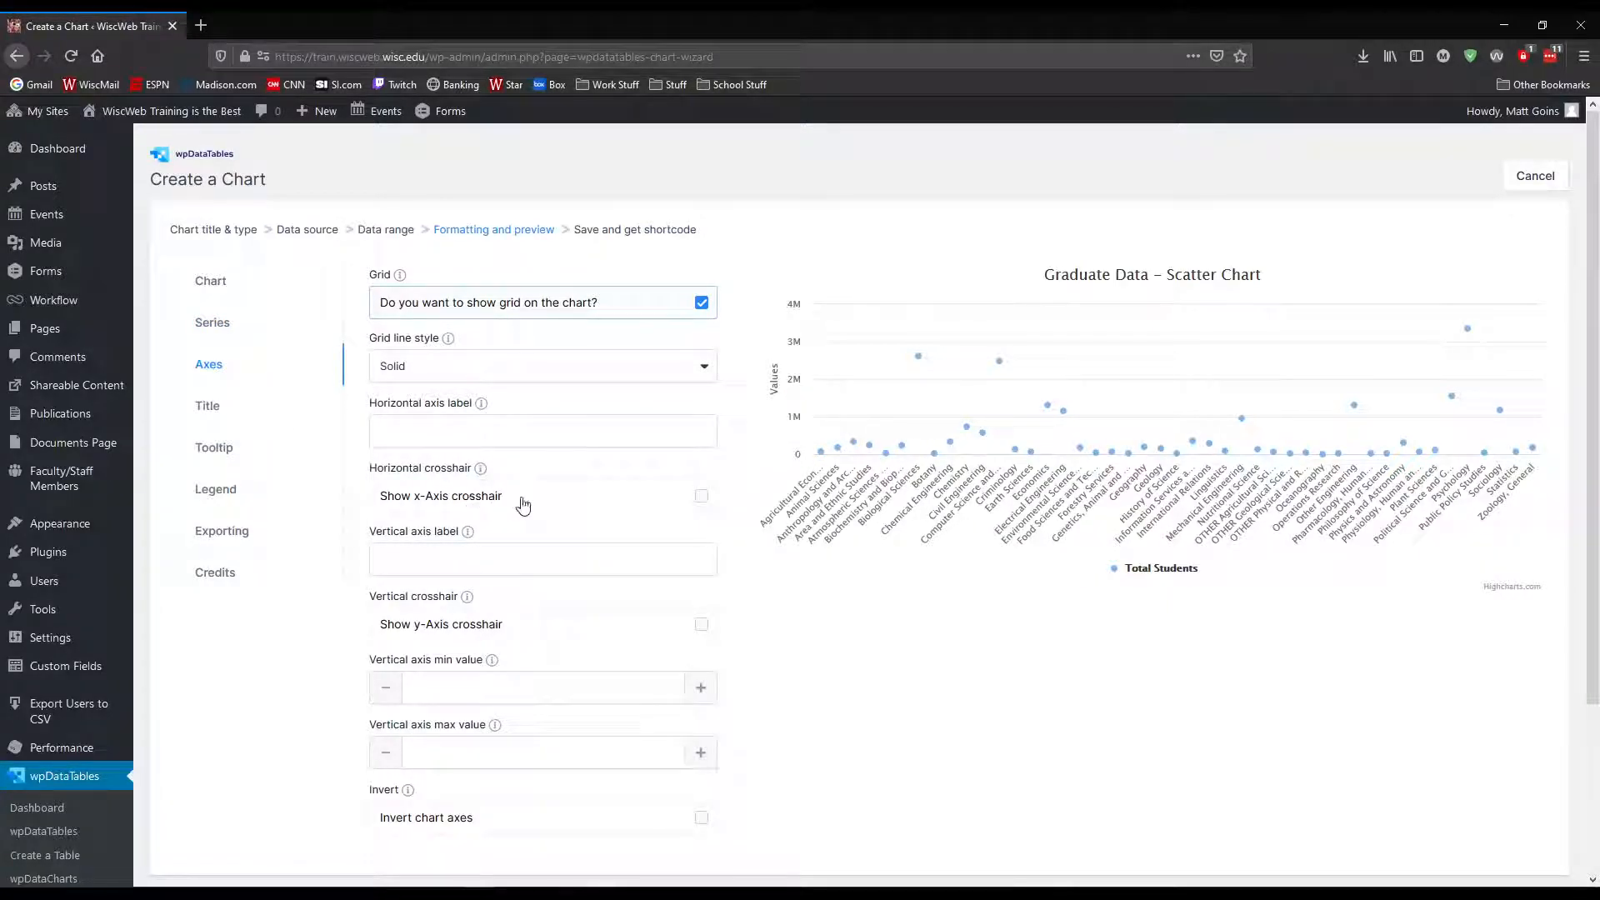
click(702, 500)
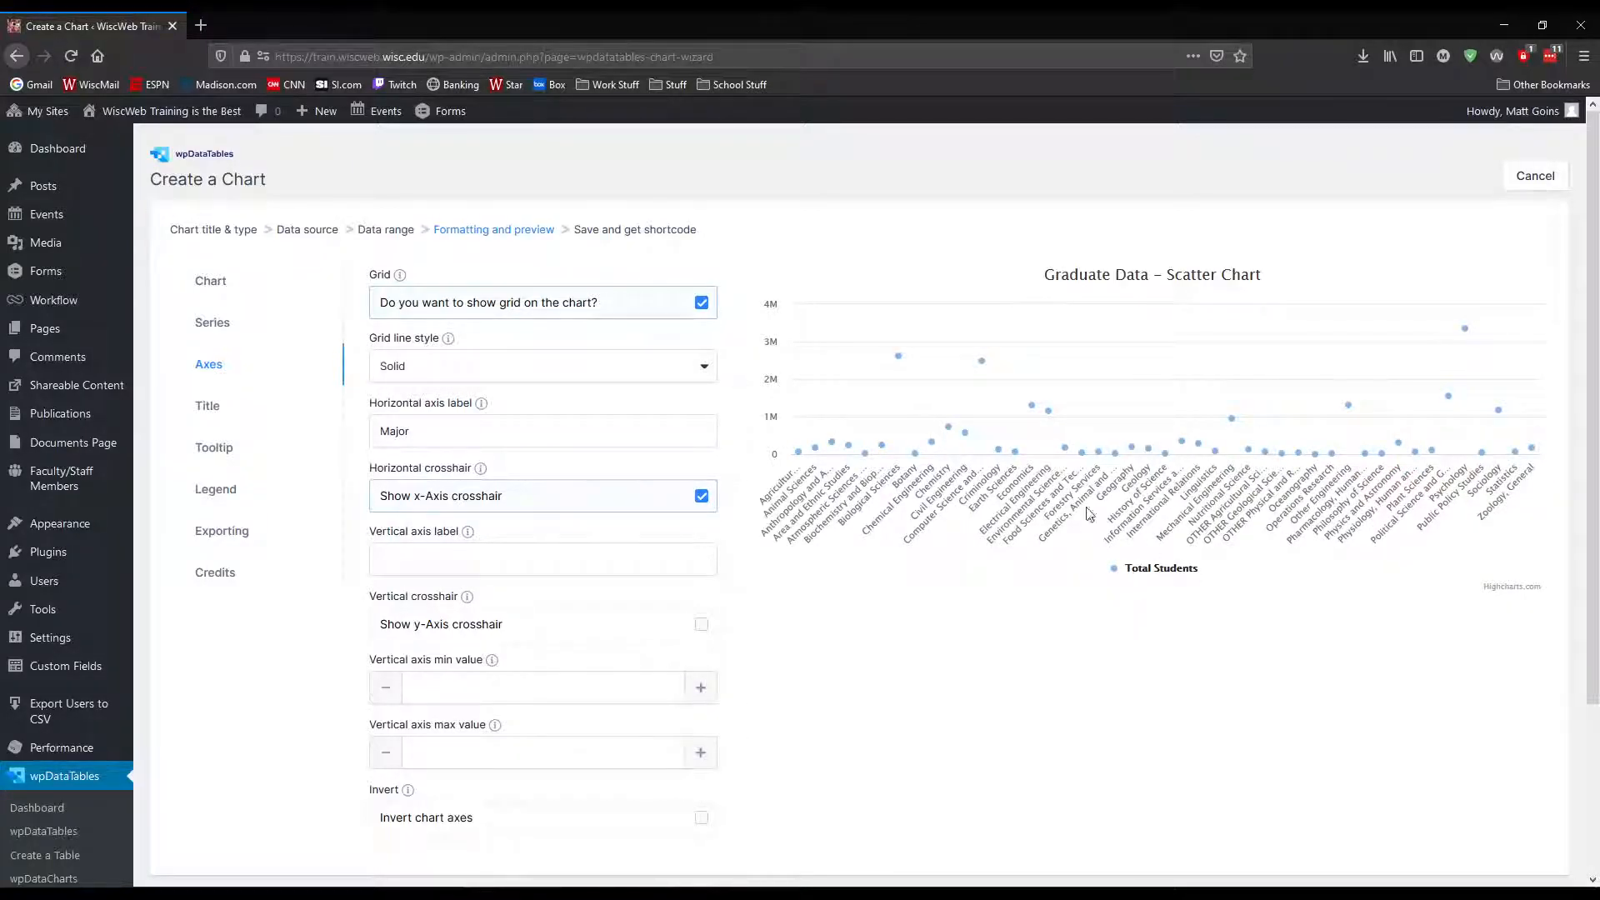
mouse_move(1022, 439)
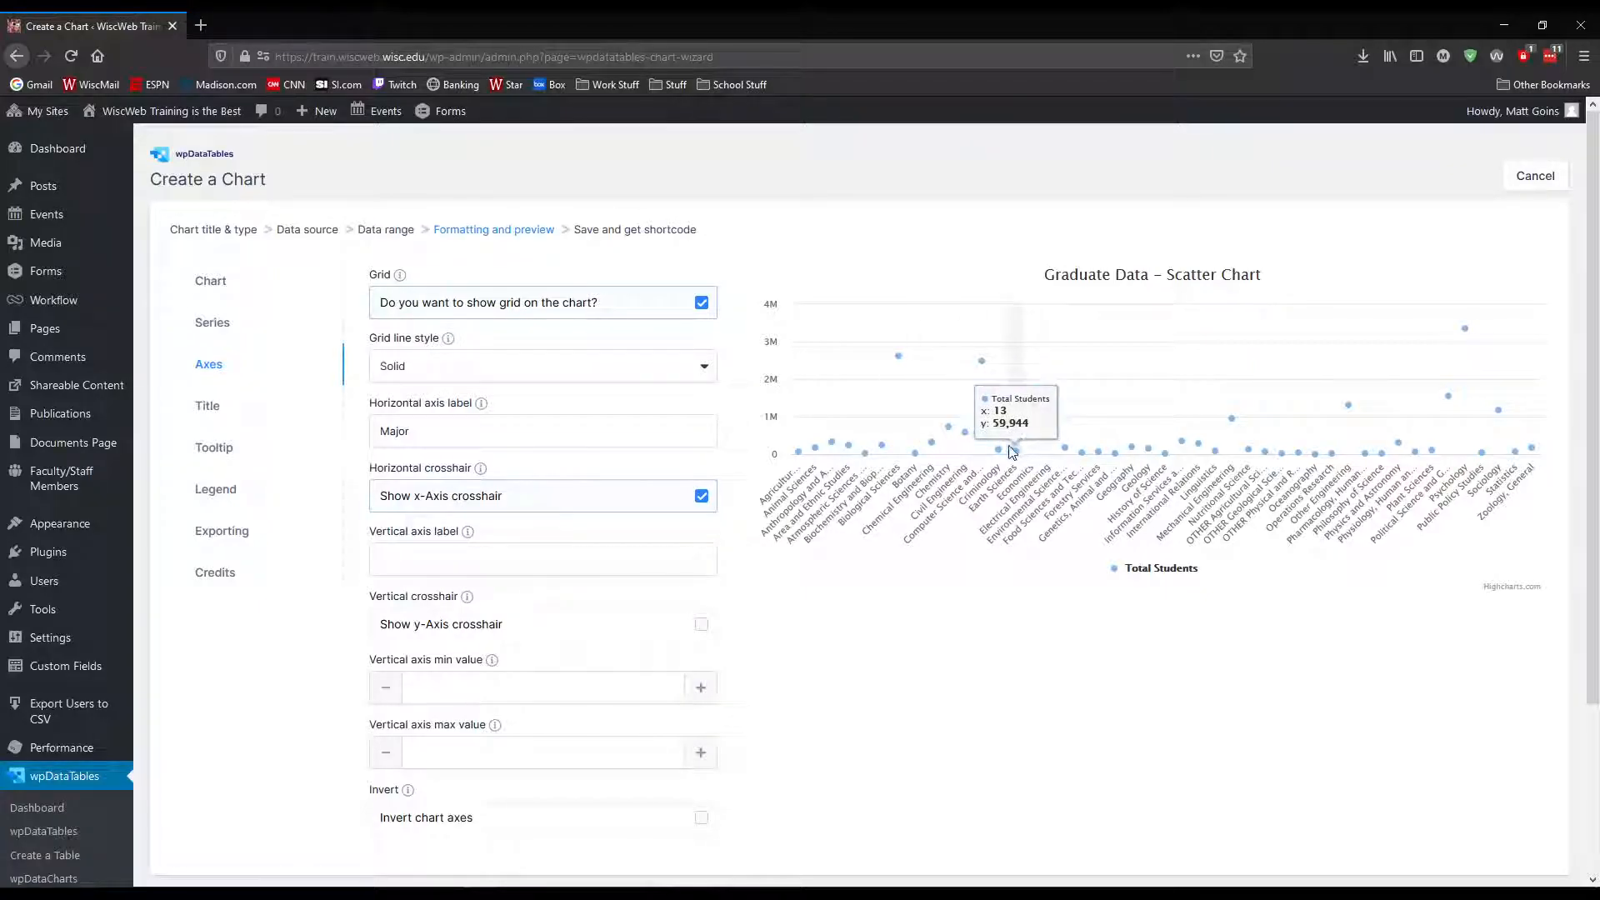
scroll(1191, 590, down, 3)
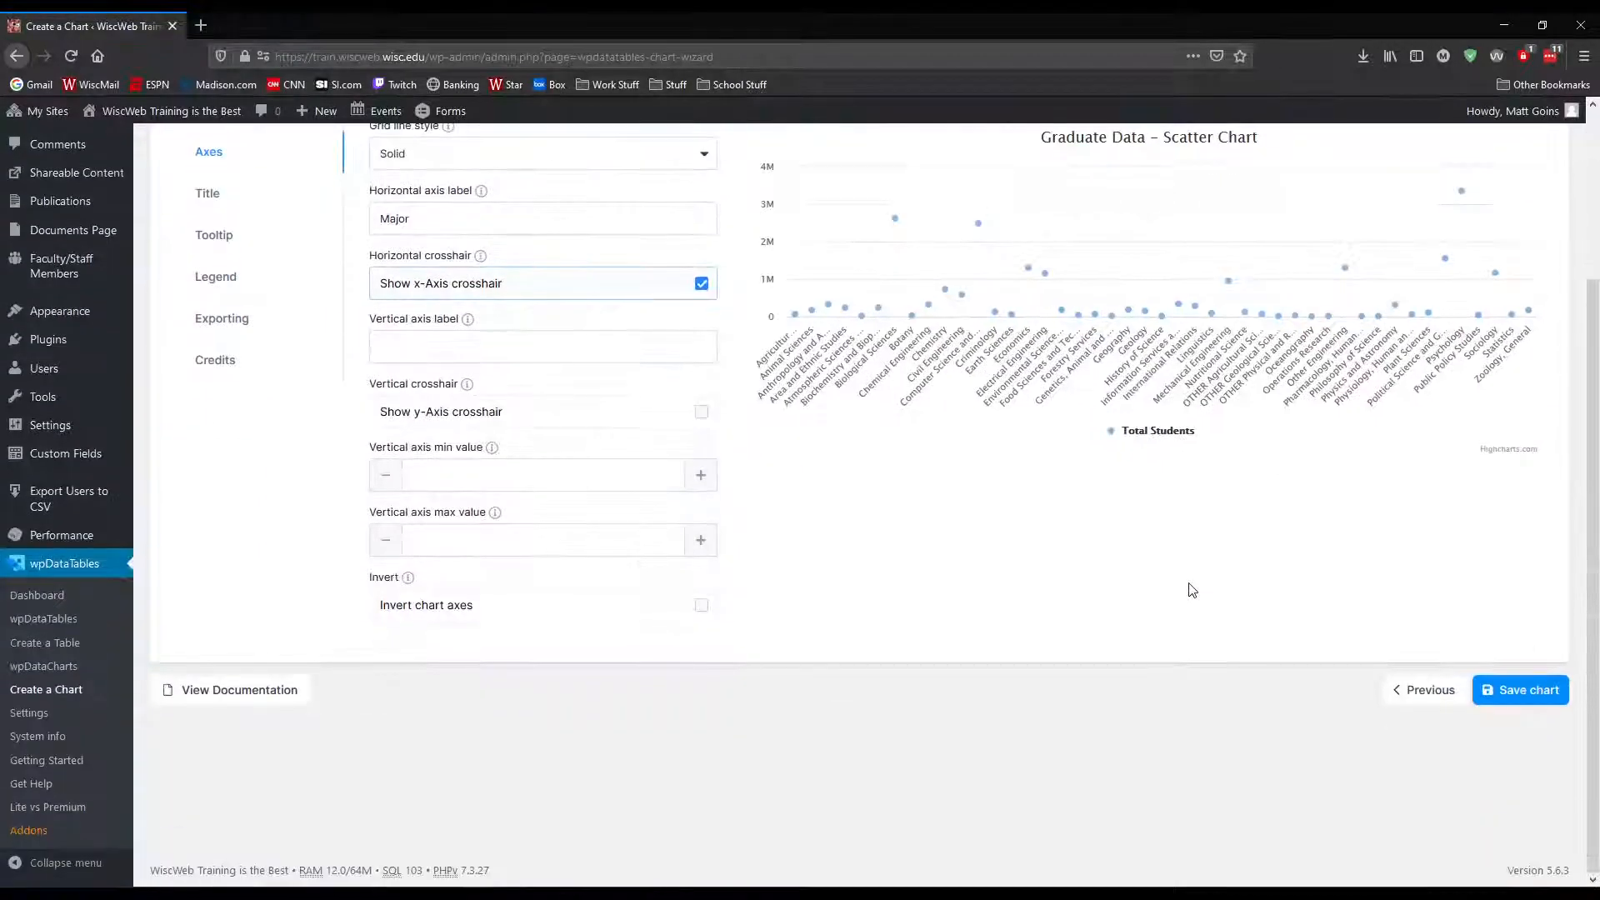
scroll(1190, 589, up, 3)
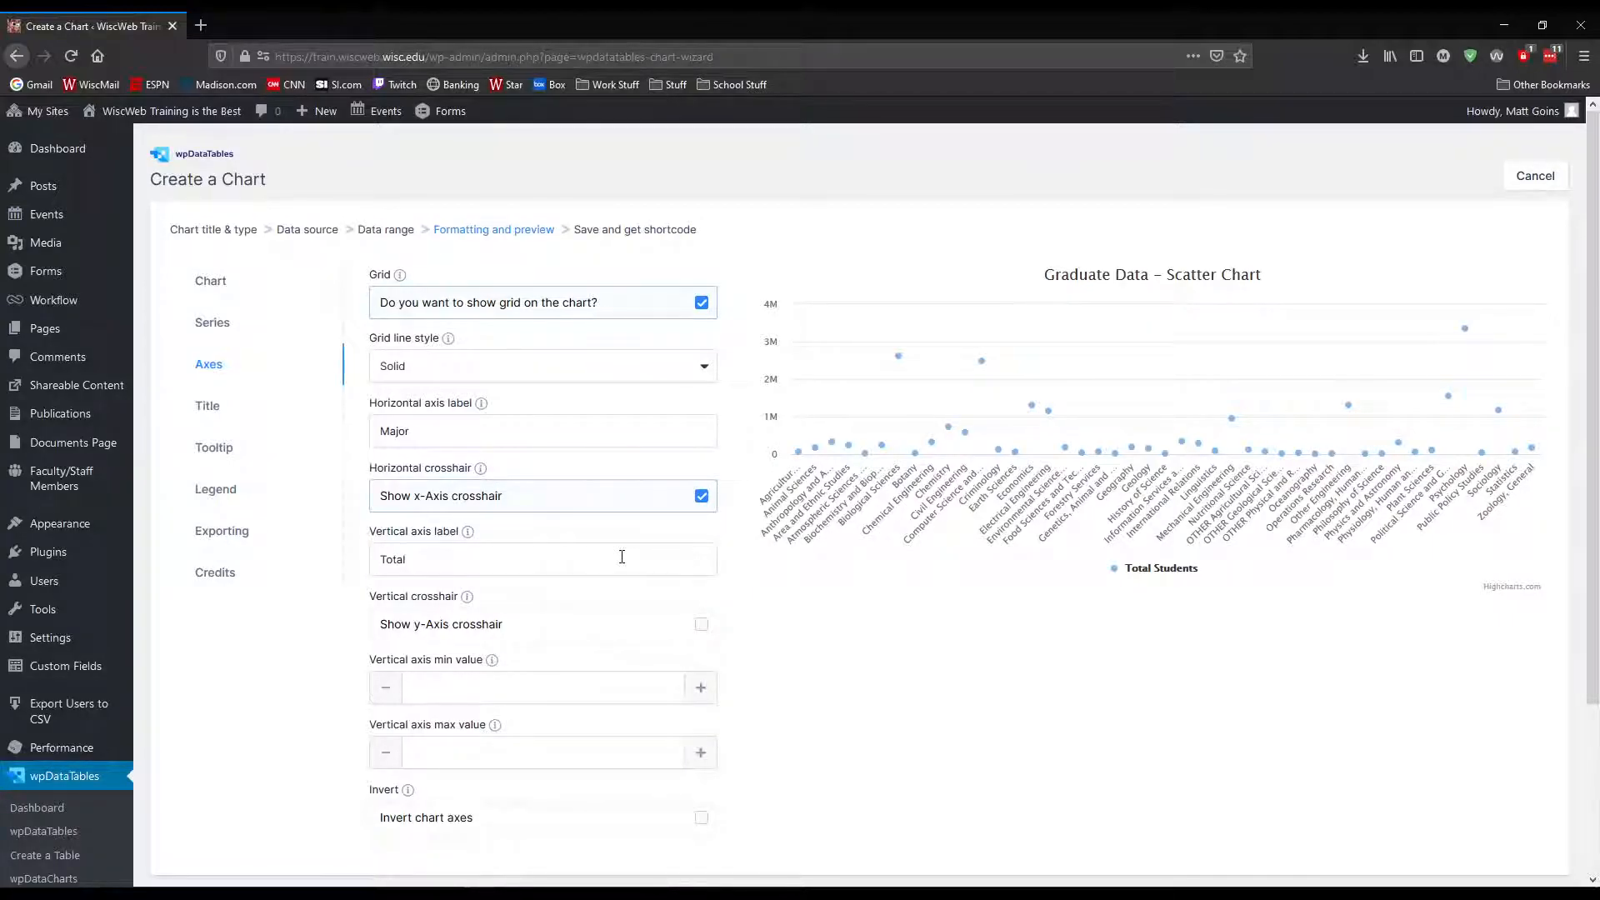
text(t)
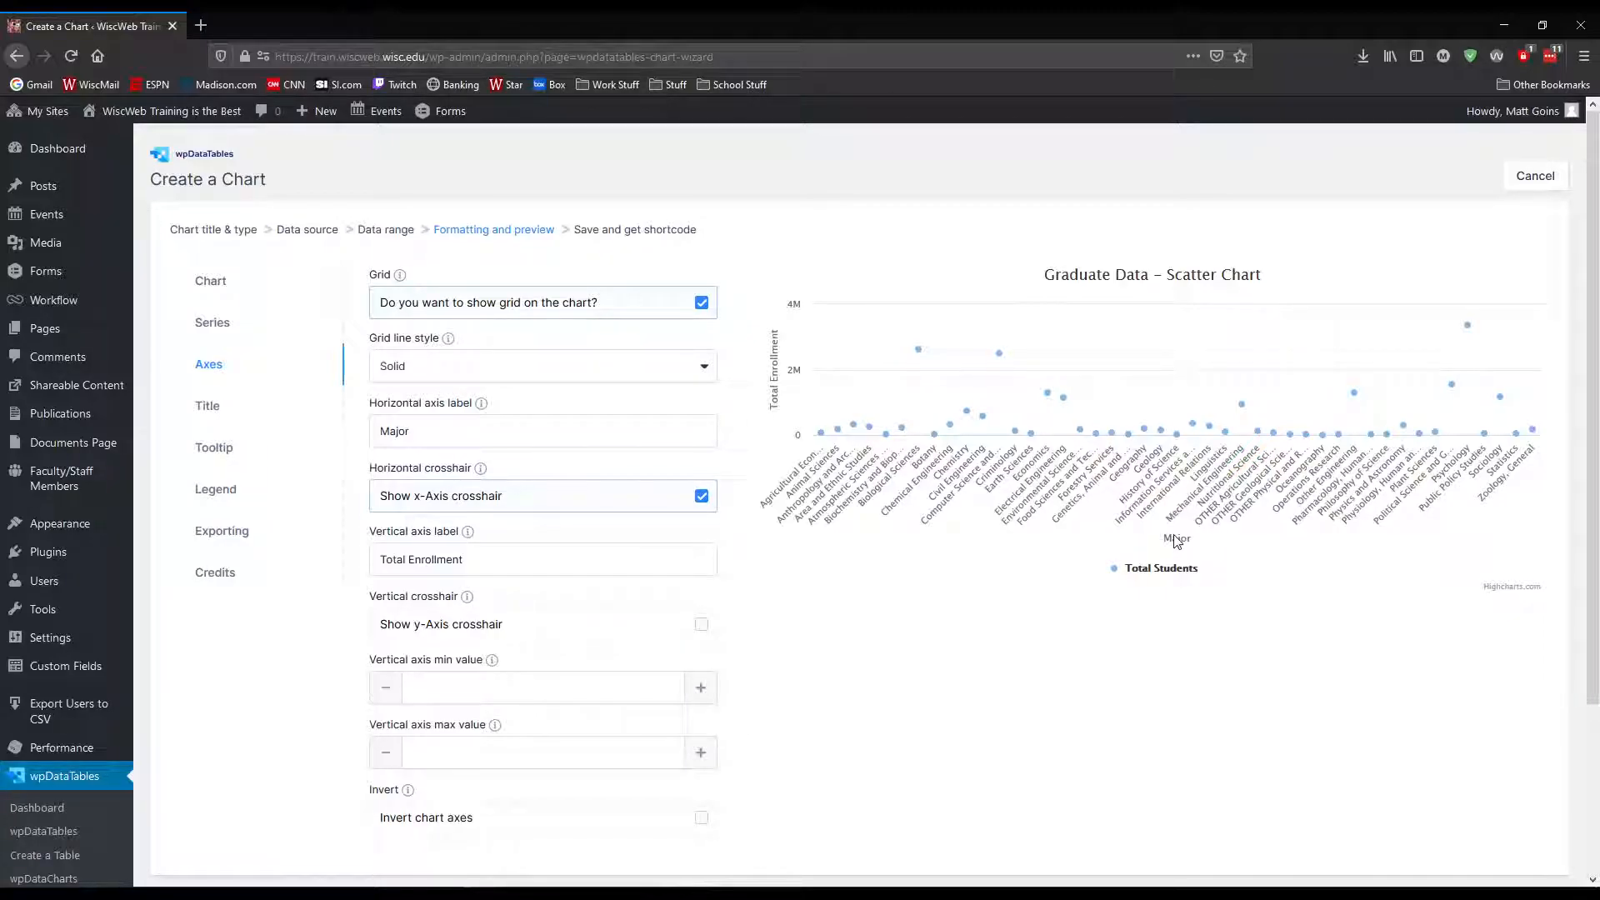
Make both axis labels bold by wrapping "Major" and "Total Enrollment" in <strong> and </strong> tags
click(372, 434)
text(<strong)
text(<strong>)
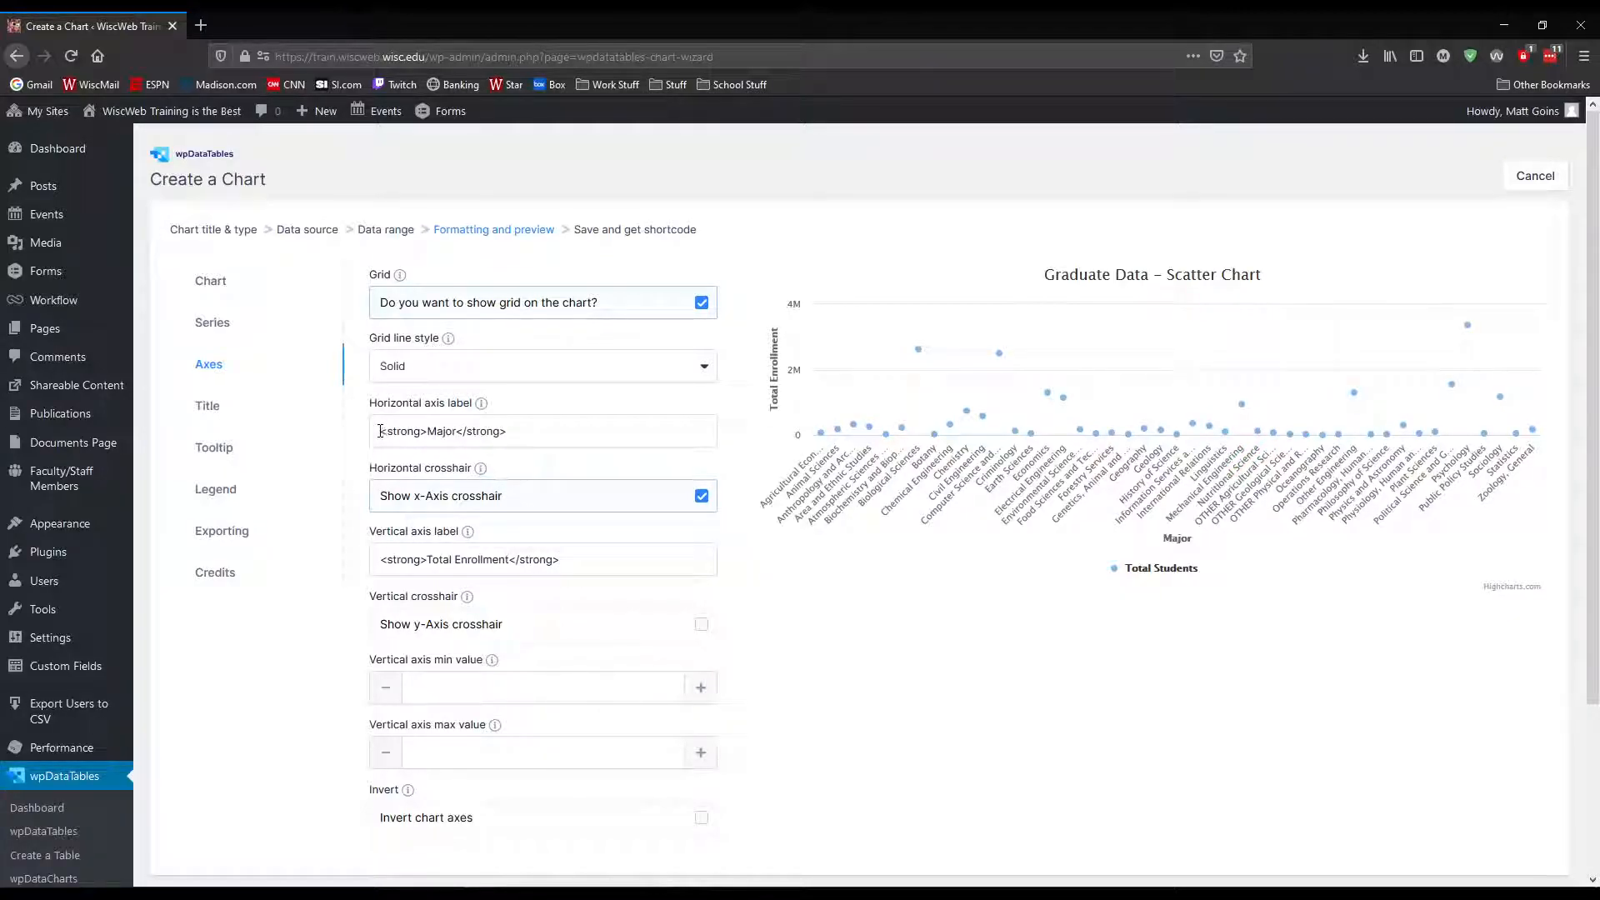
Try <h2> tags instead of <strong> around "Major" in the horizontal axis label, and restore the <strong> tags
mouse_move(380, 431)
mouse_down()
mouse_move(520, 428)
mouse_move(363, 429)
mouse_up()
click(445, 431)
text(<h3)
key(BackSpace)
text(2>)
key(End)
key(ctrl+shift+Left)
text(h2)
text(strong)
key(shift+Right)
key(shift+Right)
Open the chart's title settings, try aligning the subtitle Left, and set it back to Center
scroll(611, 637, down, 2)
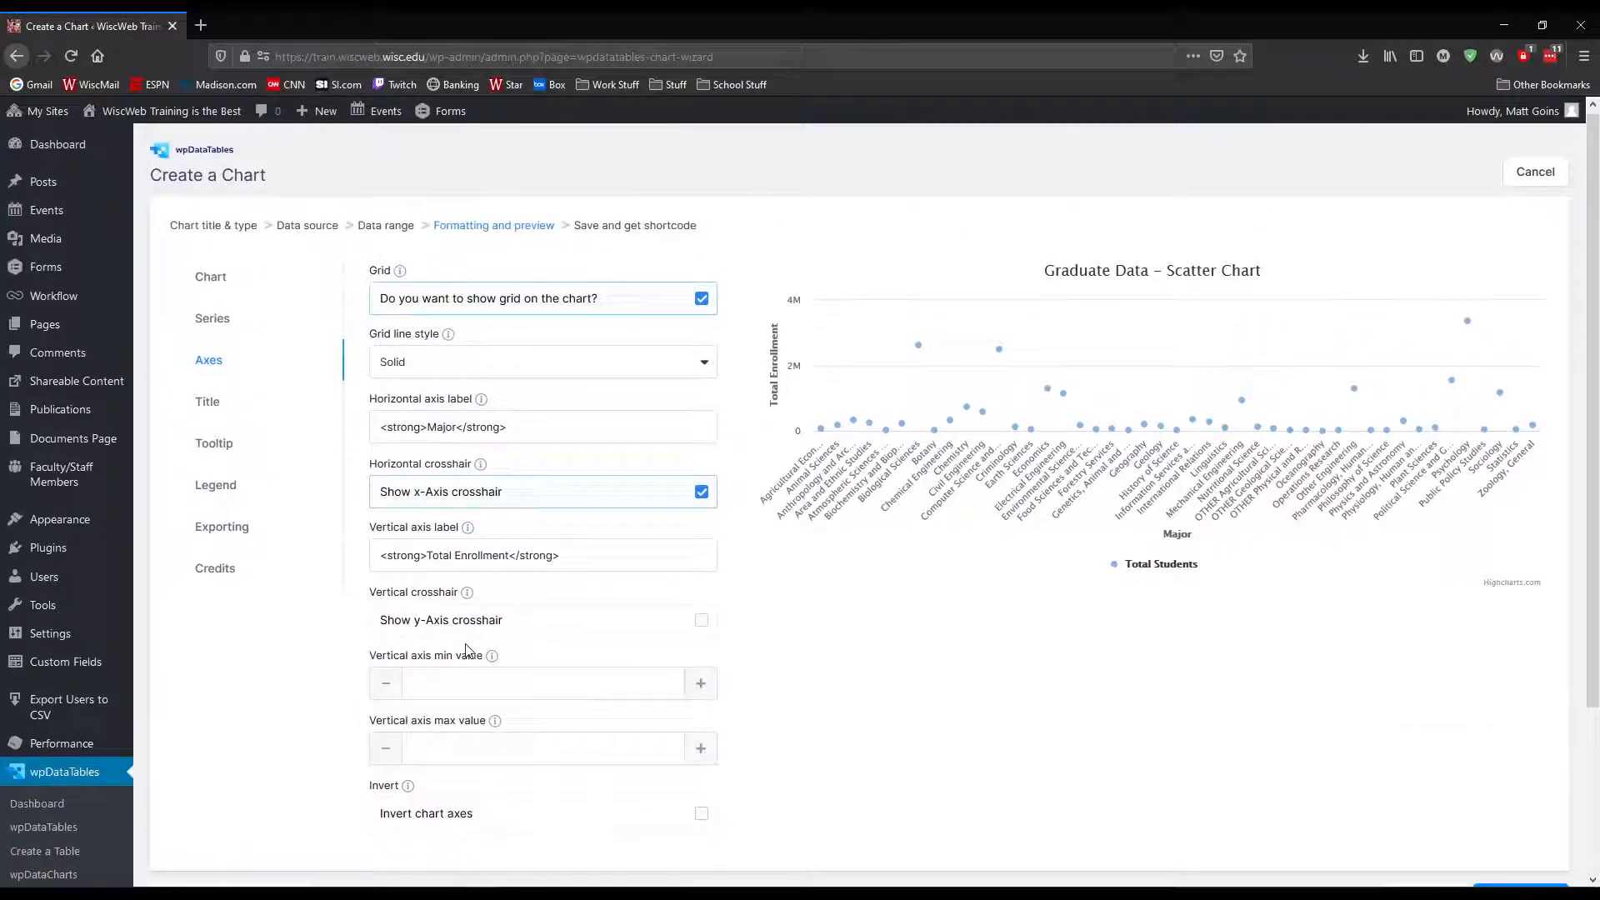
scroll(469, 650, up, 2)
click(211, 406)
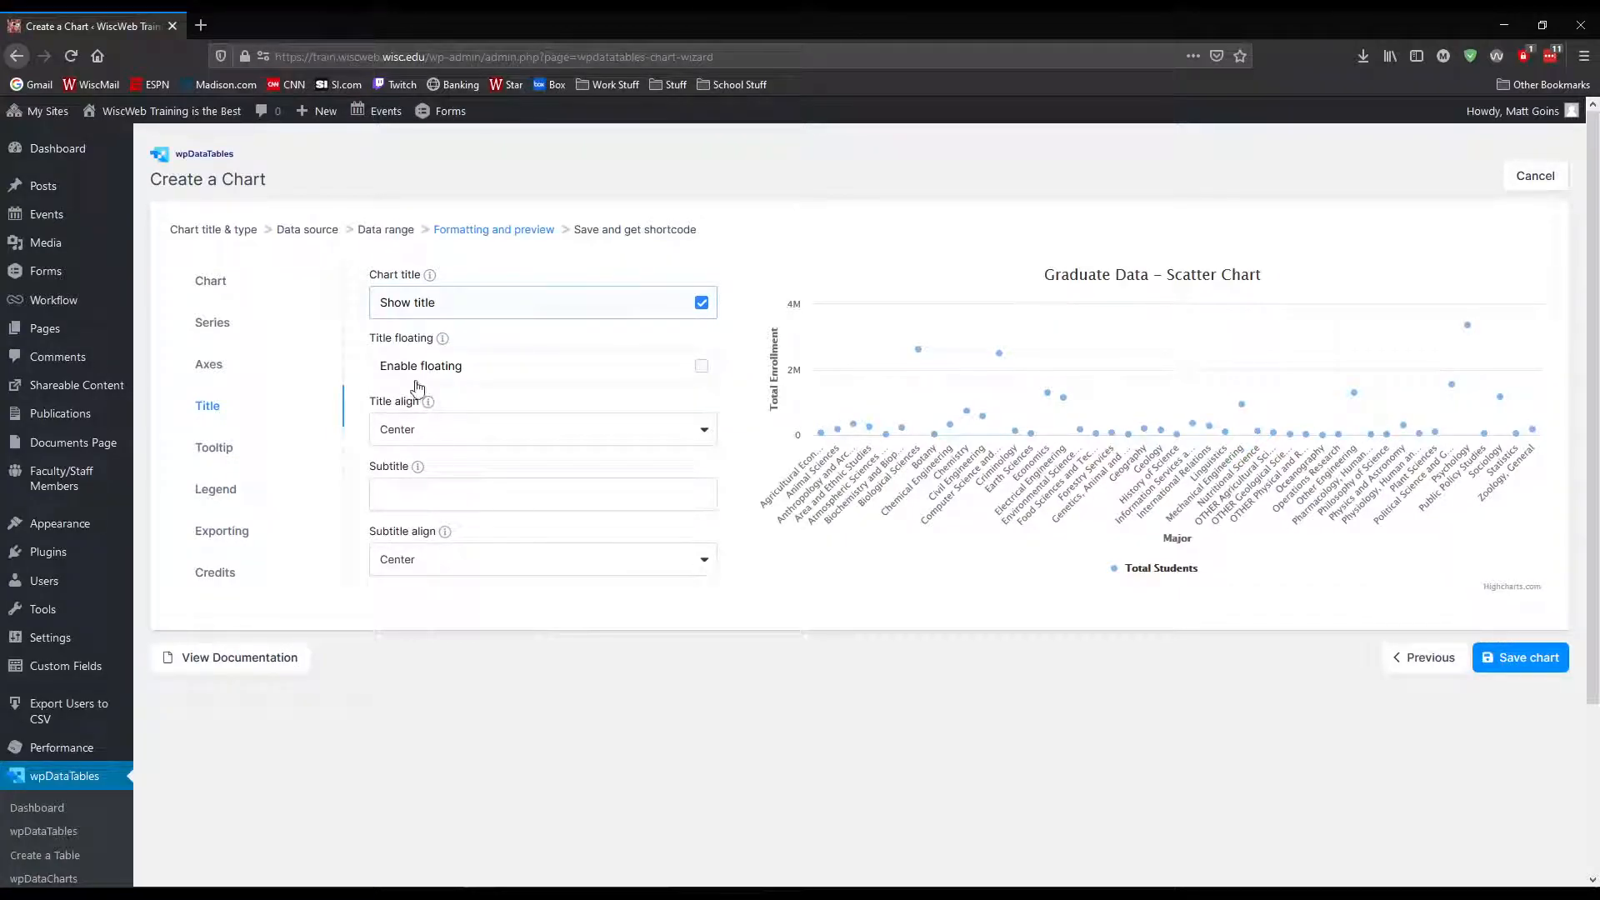
click(704, 563)
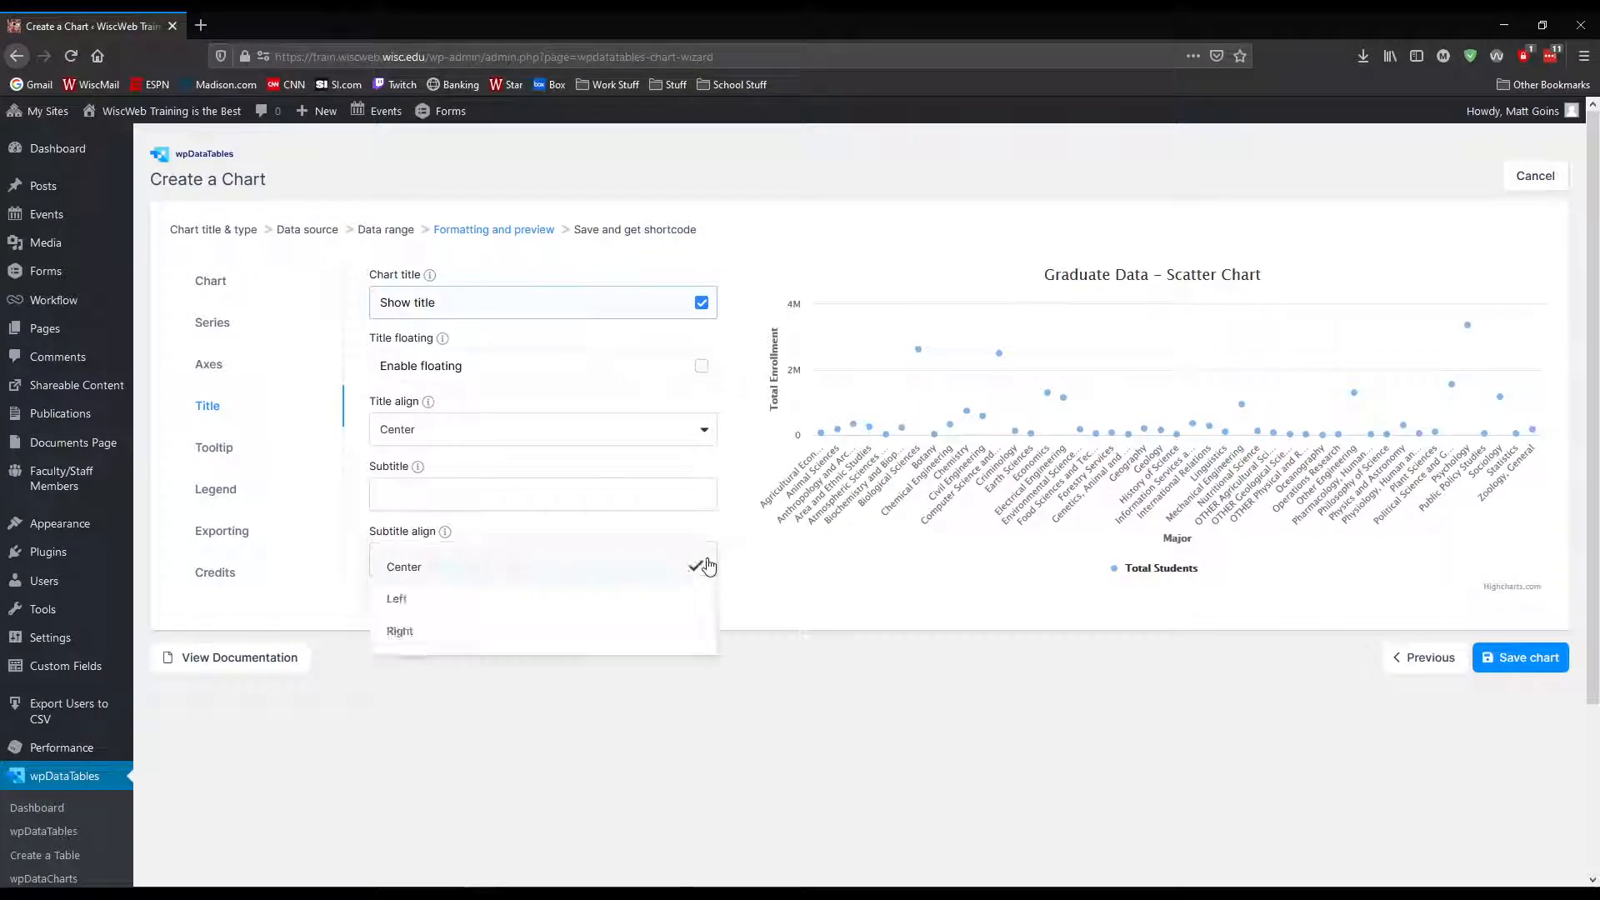
click(440, 609)
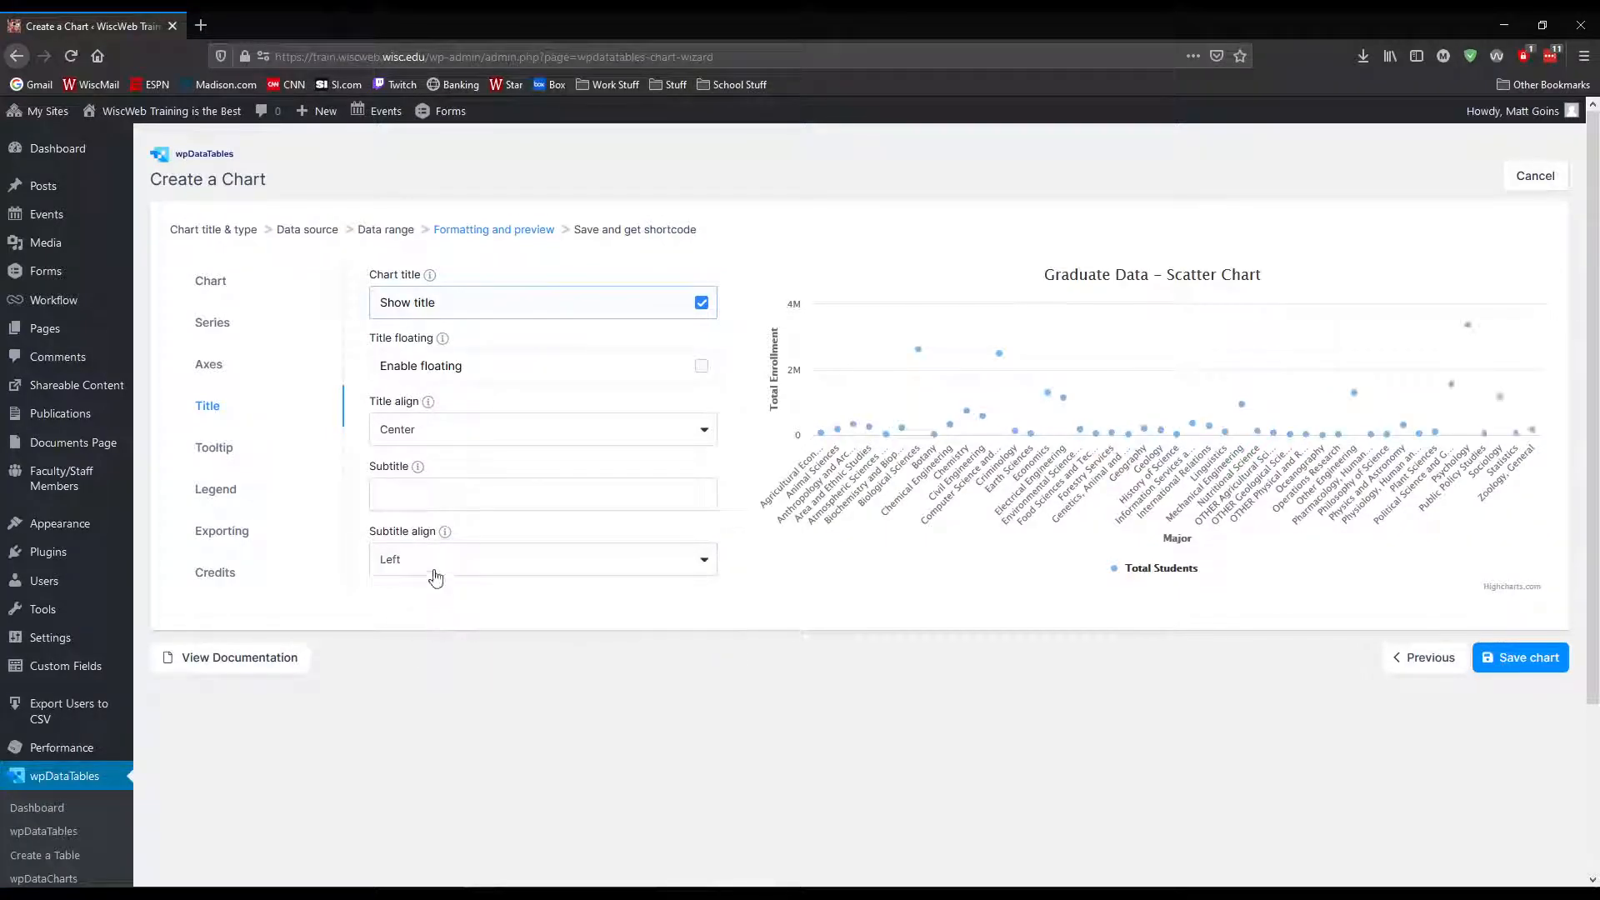
click(697, 561)
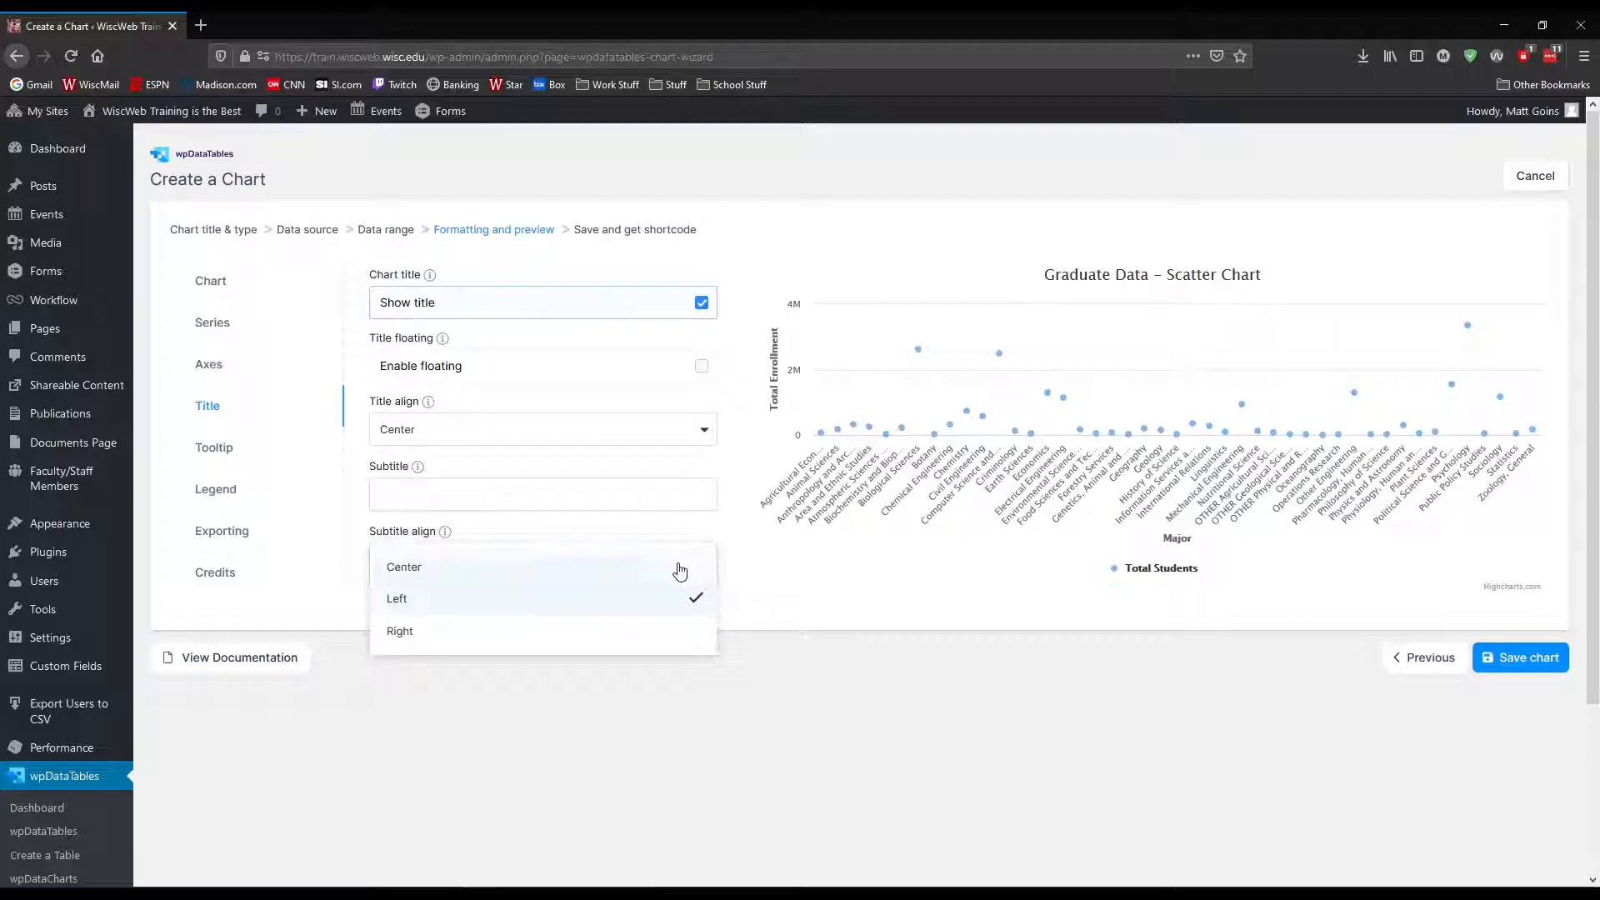
click(412, 568)
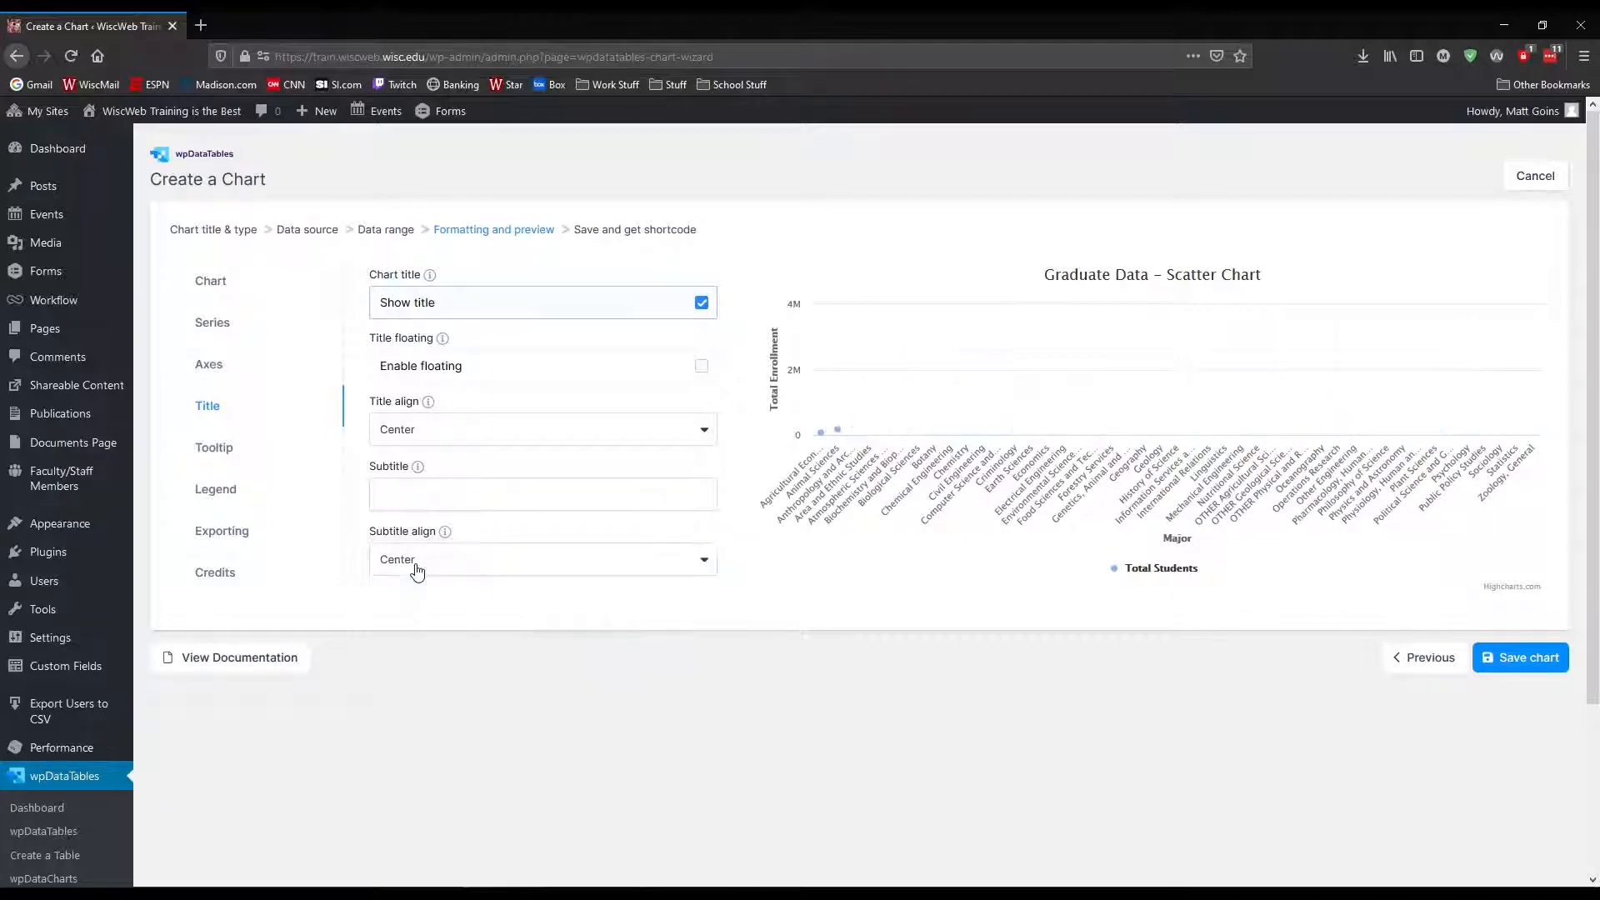
Try the Left and Right alignments for the chart title
click(543, 432)
click(429, 470)
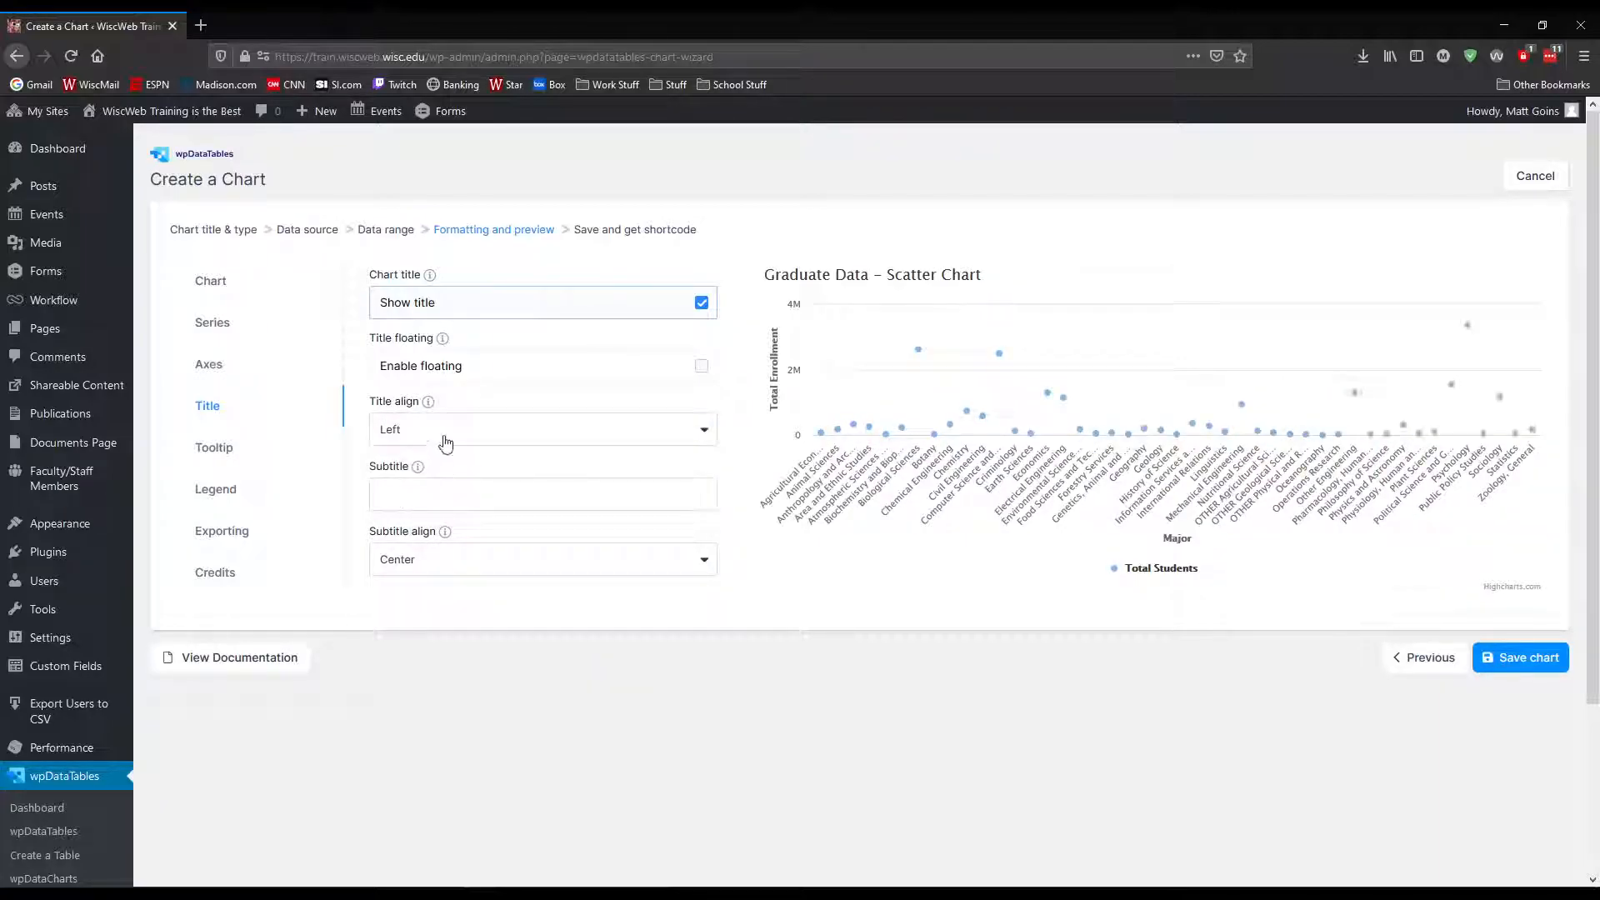
click(443, 438)
click(433, 509)
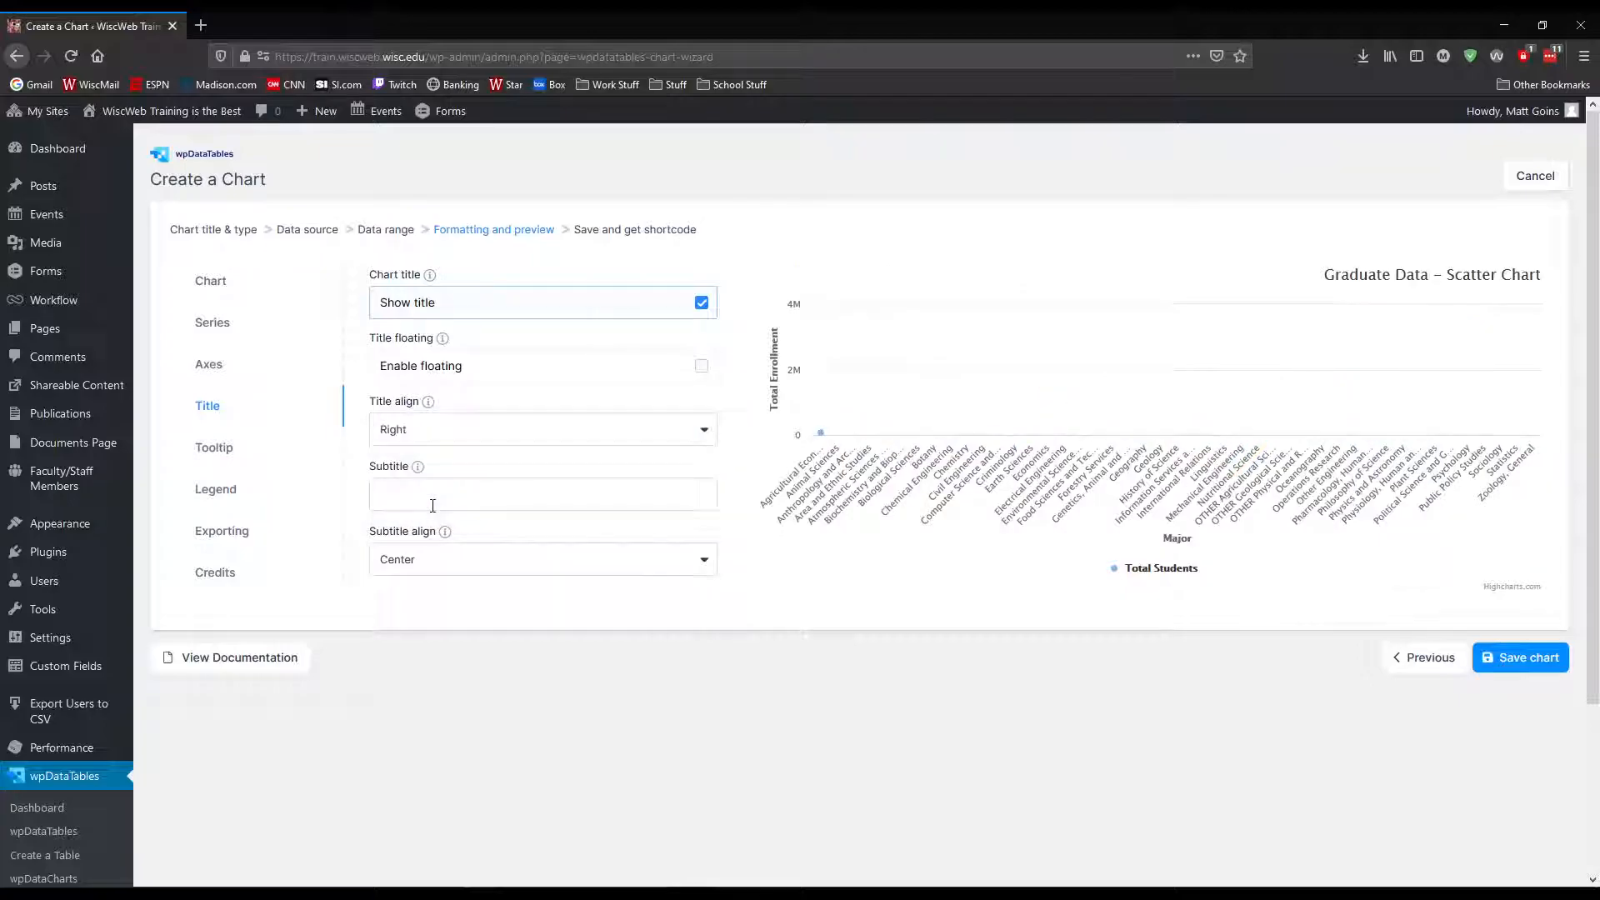
click(698, 436)
click(504, 477)
Set the chart title's alignment to Center and add the subtitle "Who's getting an education?"
click(500, 439)
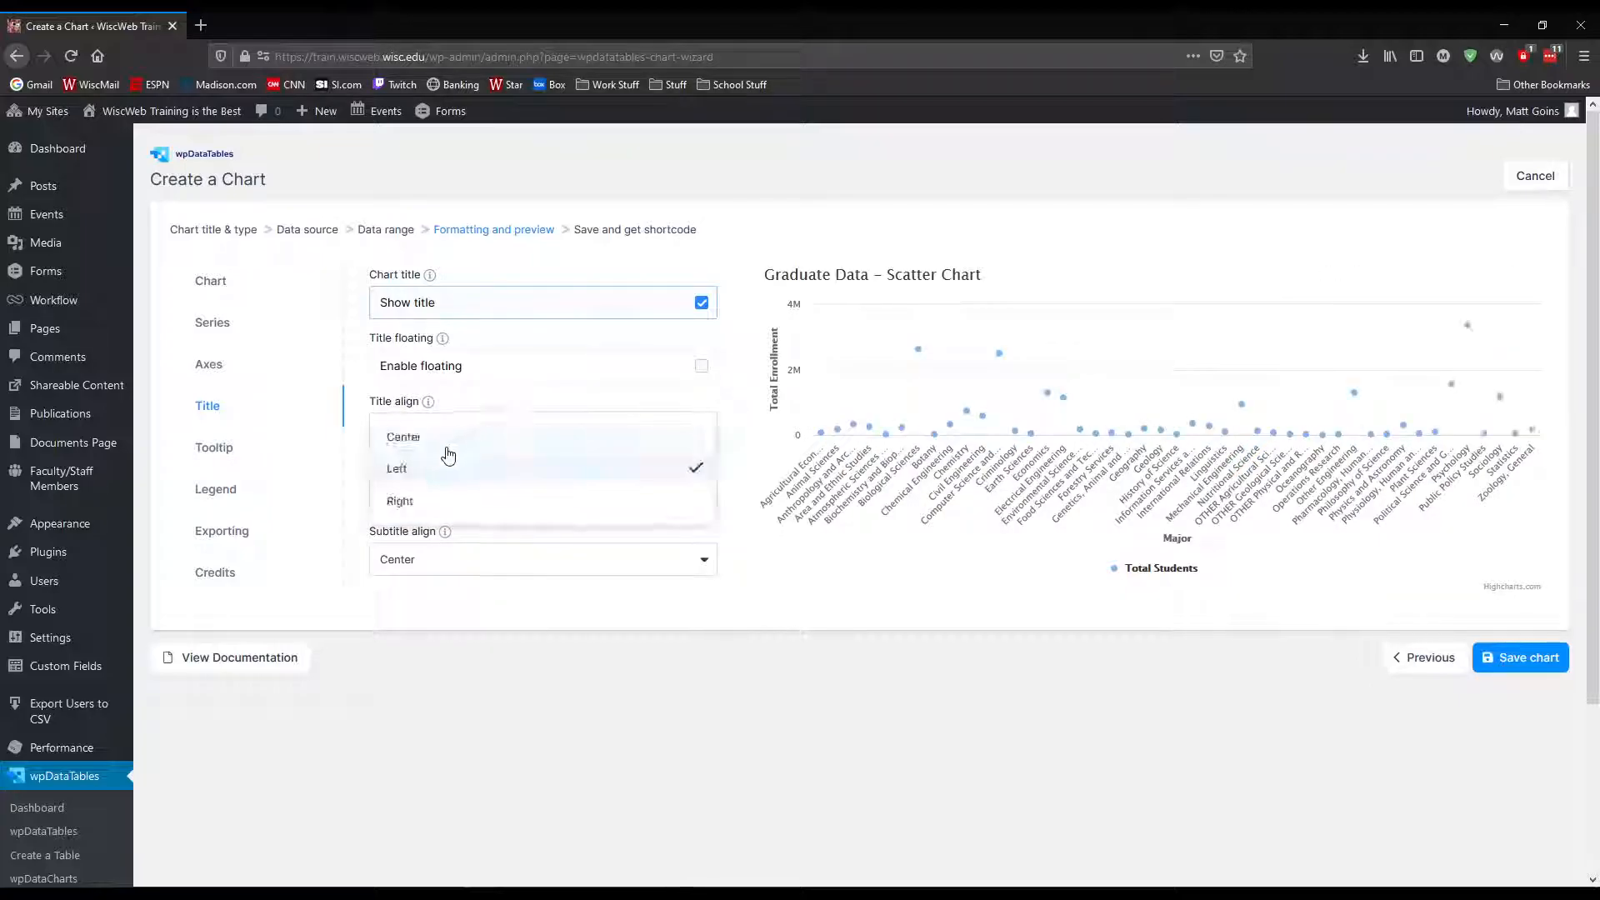
click(444, 444)
click(488, 499)
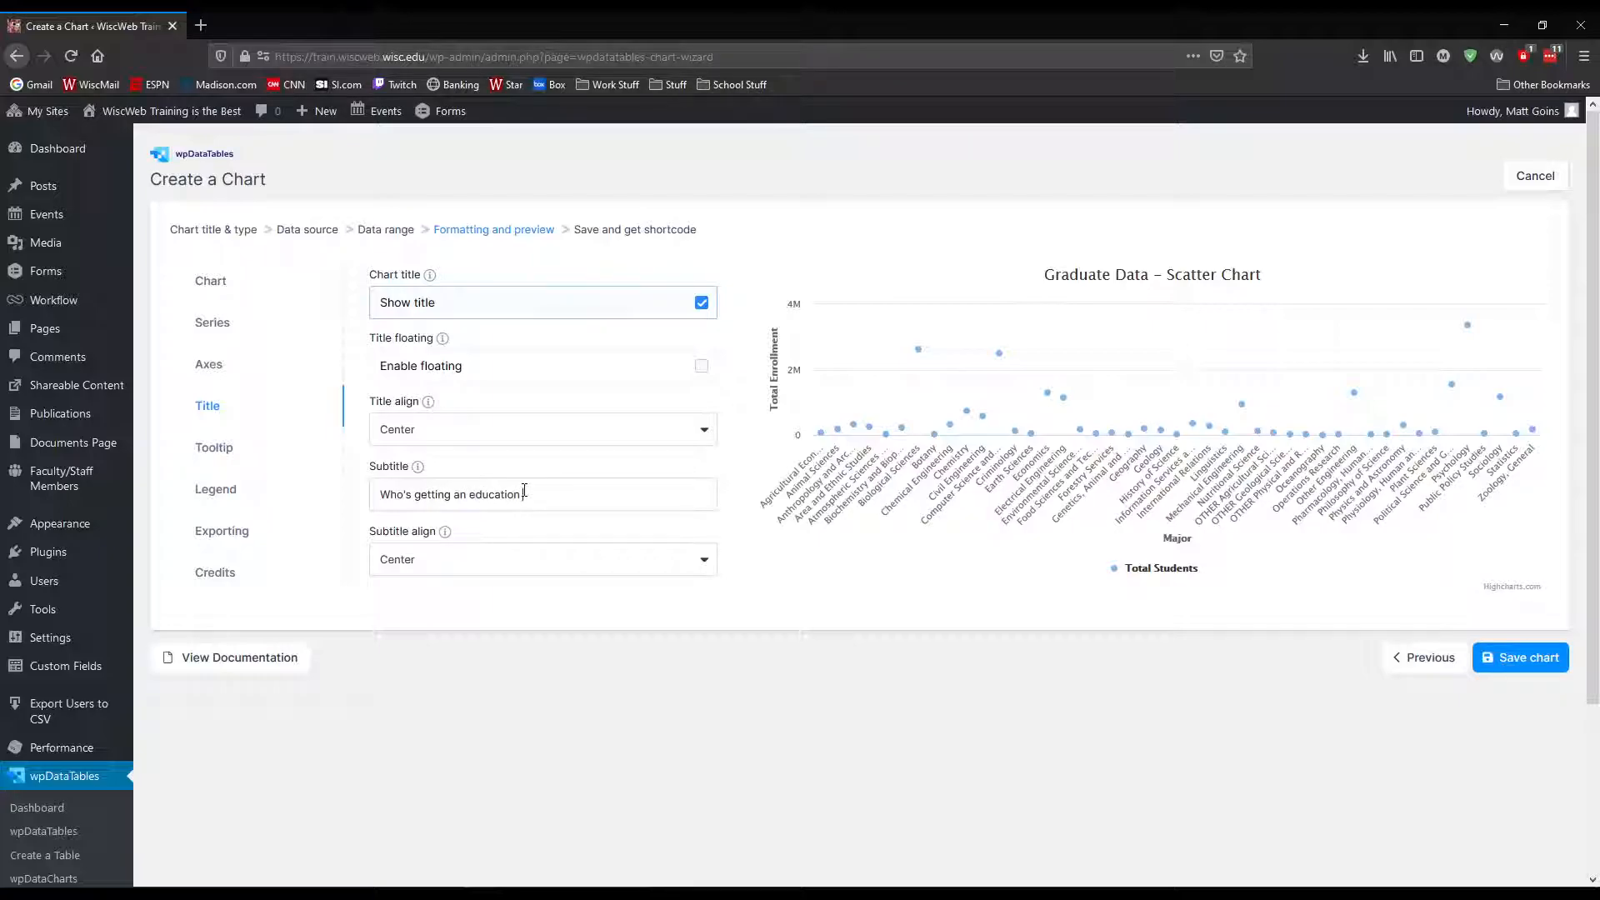
key(Return)
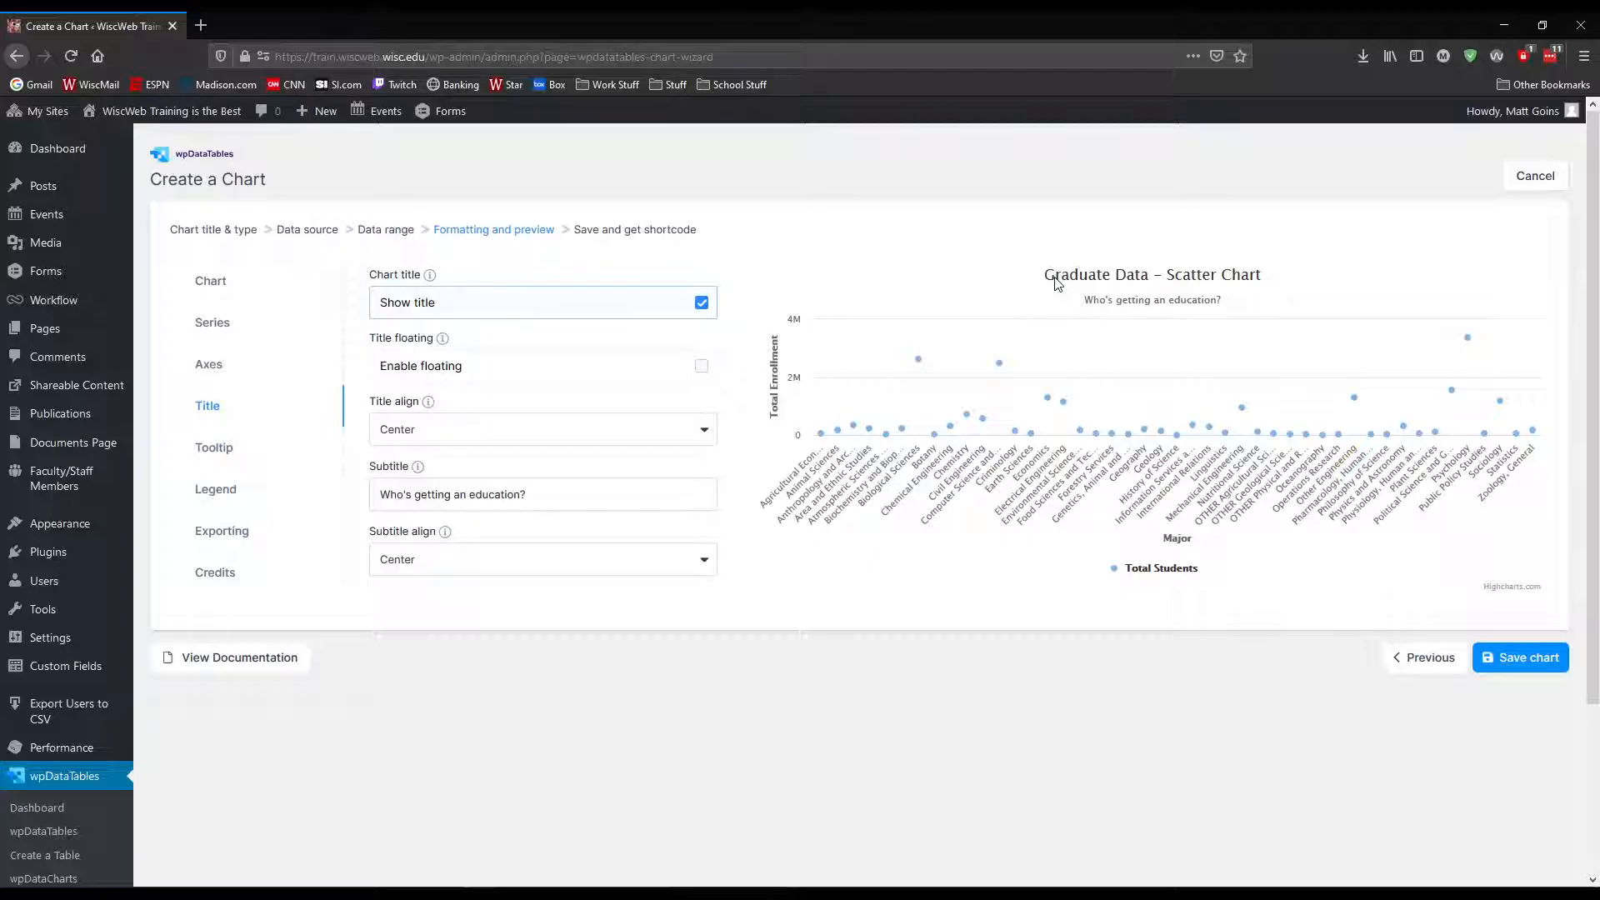
Examine the tooltip settings, including the shared tooltip and value prefix and suffix descriptions, and check the tooltips on the chart's points
click(223, 450)
mouse_move(824, 438)
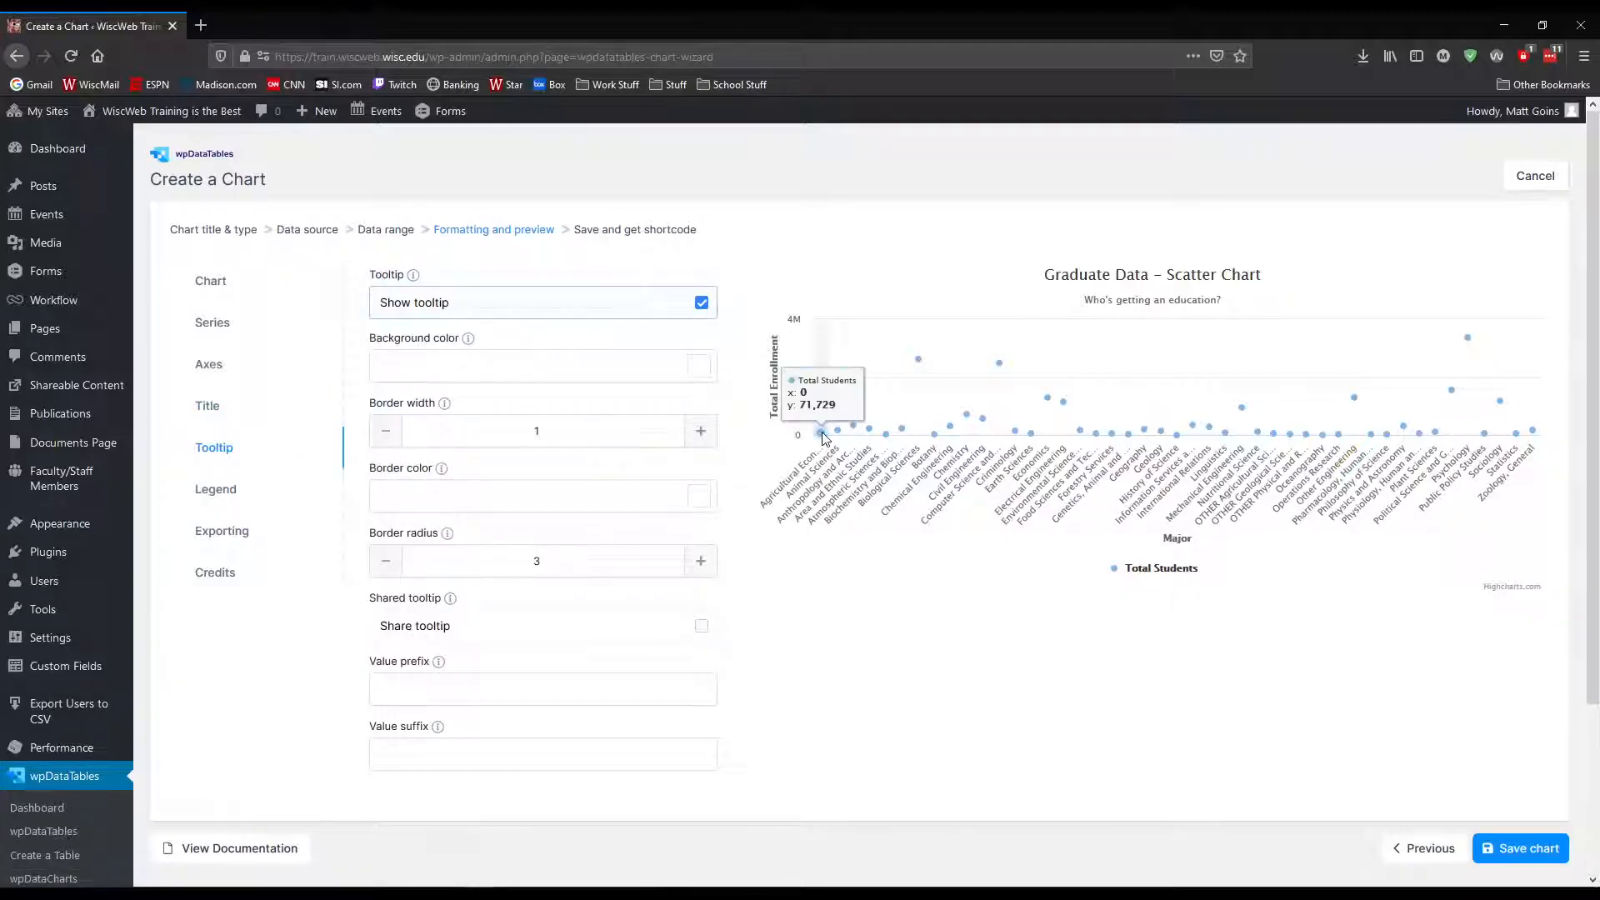
scroll(505, 521, down, 2)
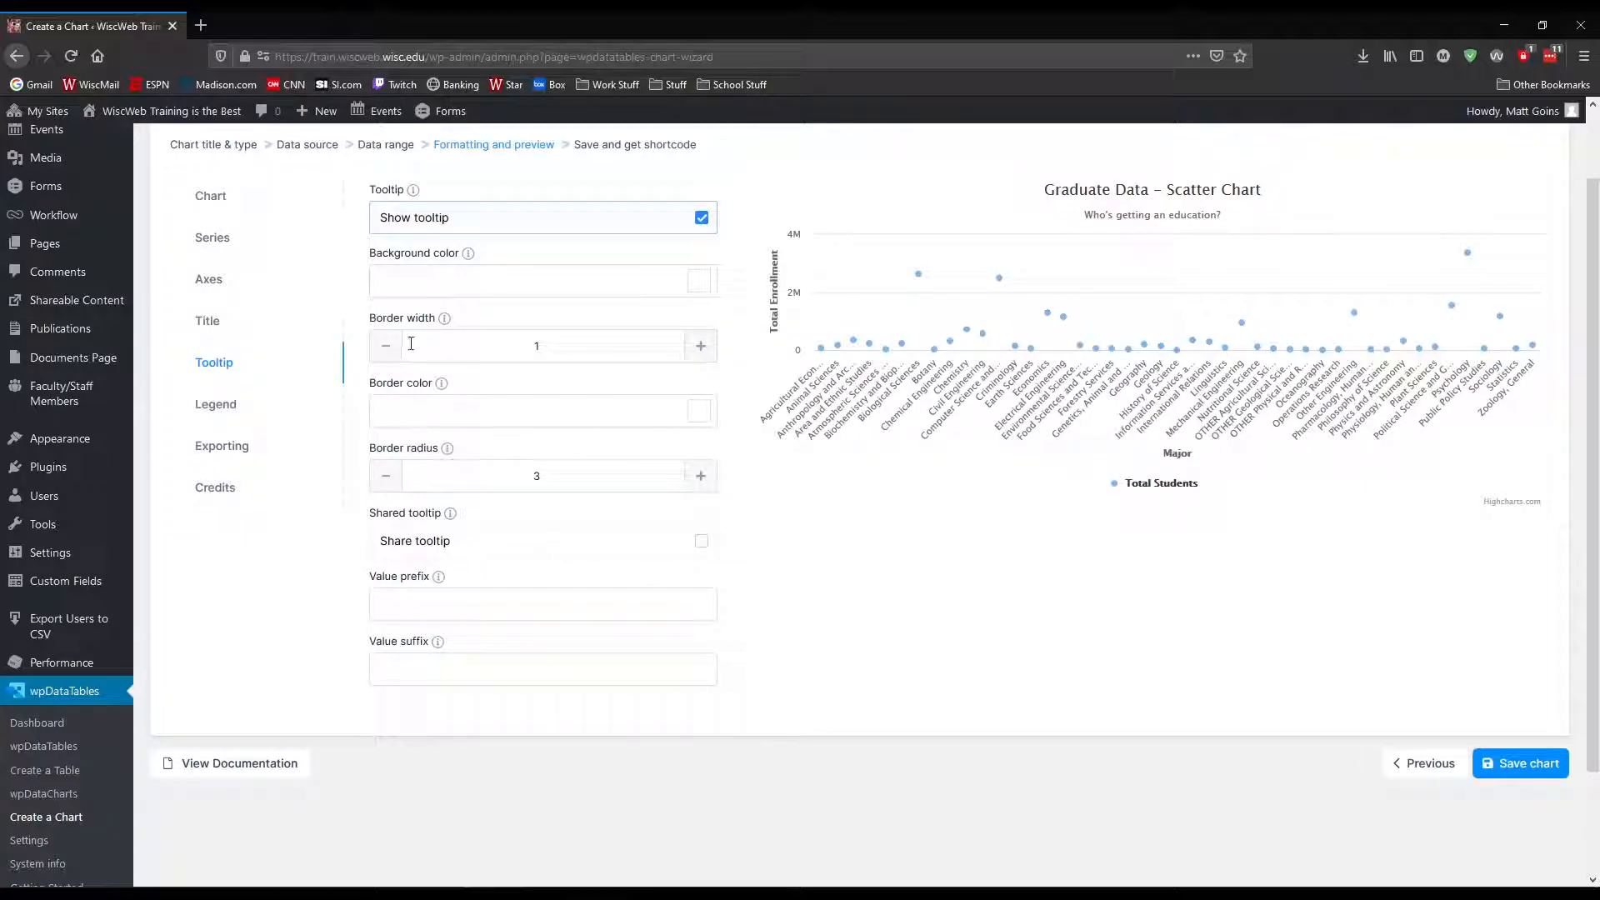
mouse_move(850, 352)
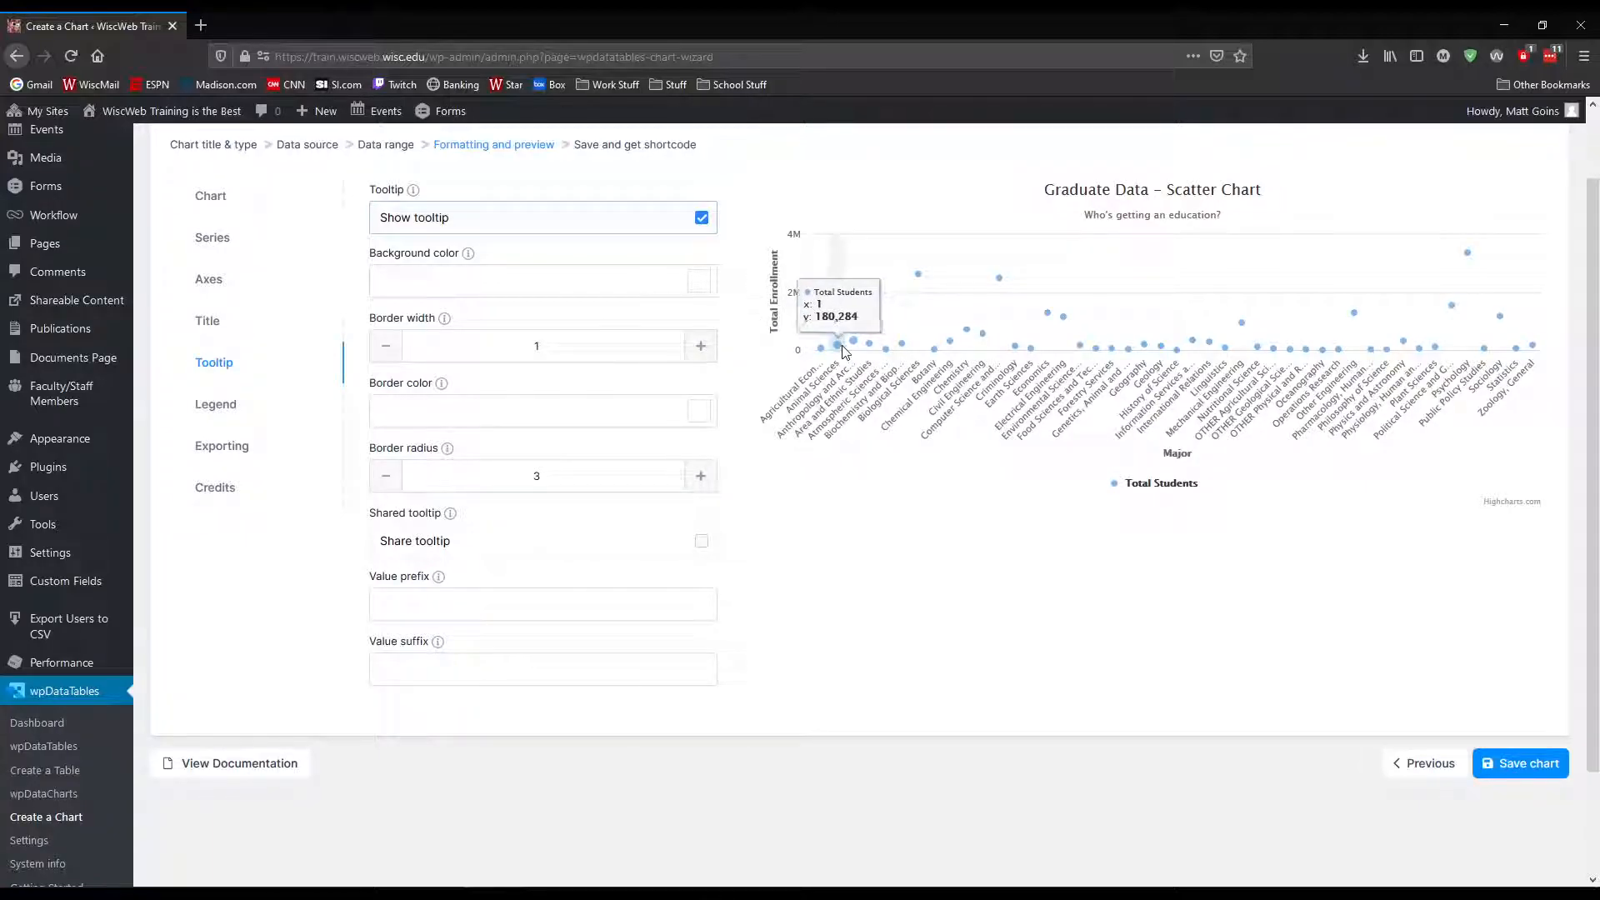
mouse_move(432, 583)
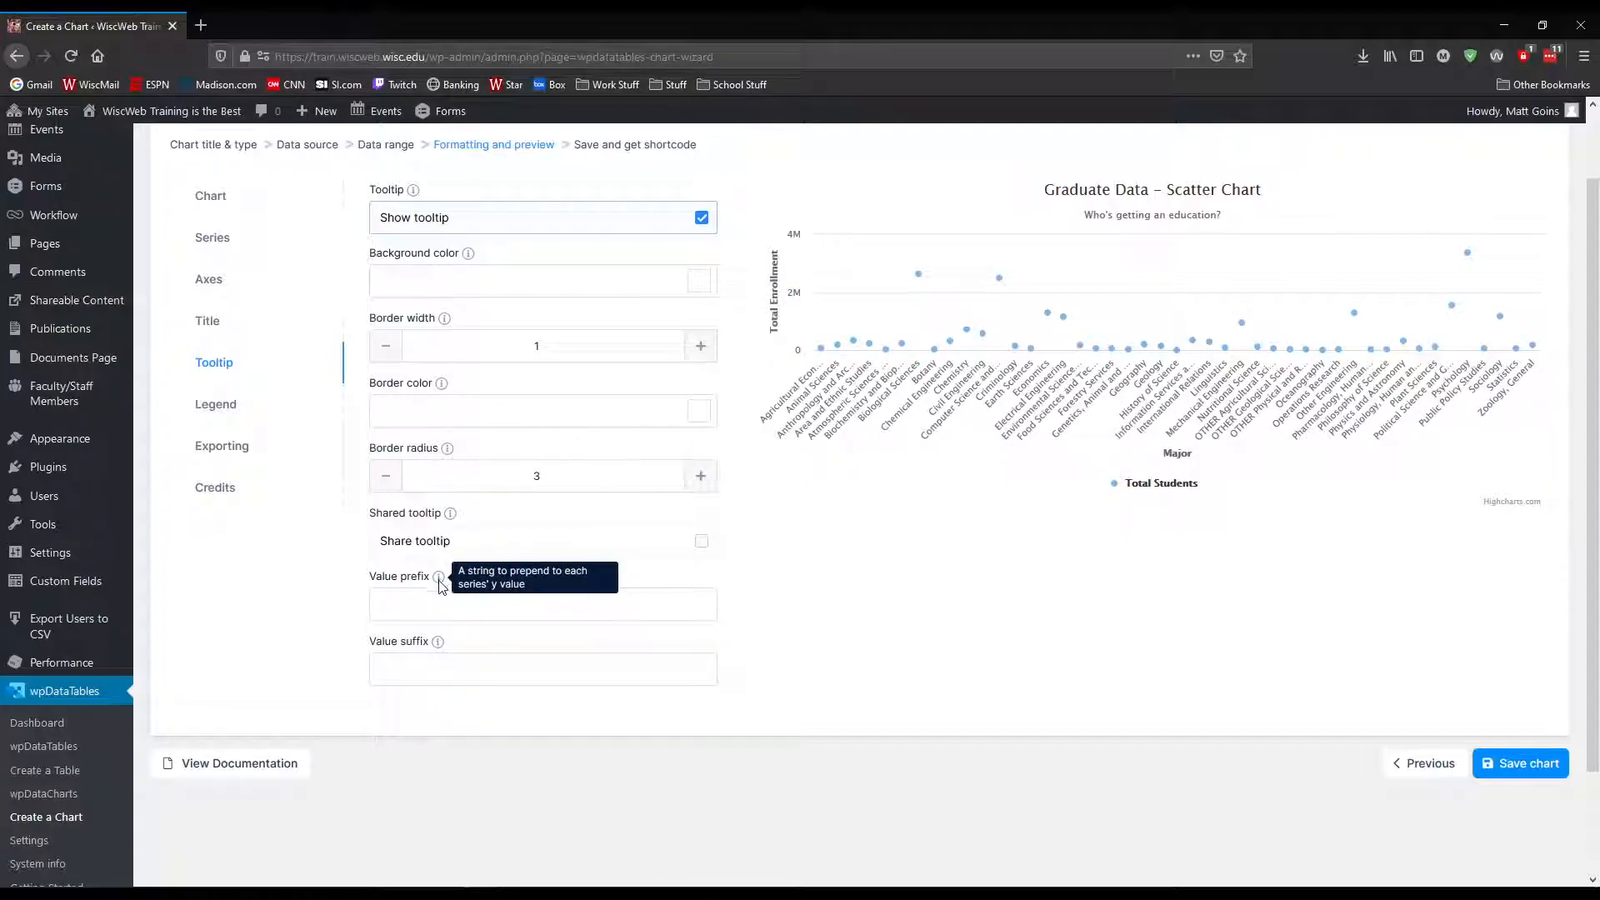
mouse_move(440, 642)
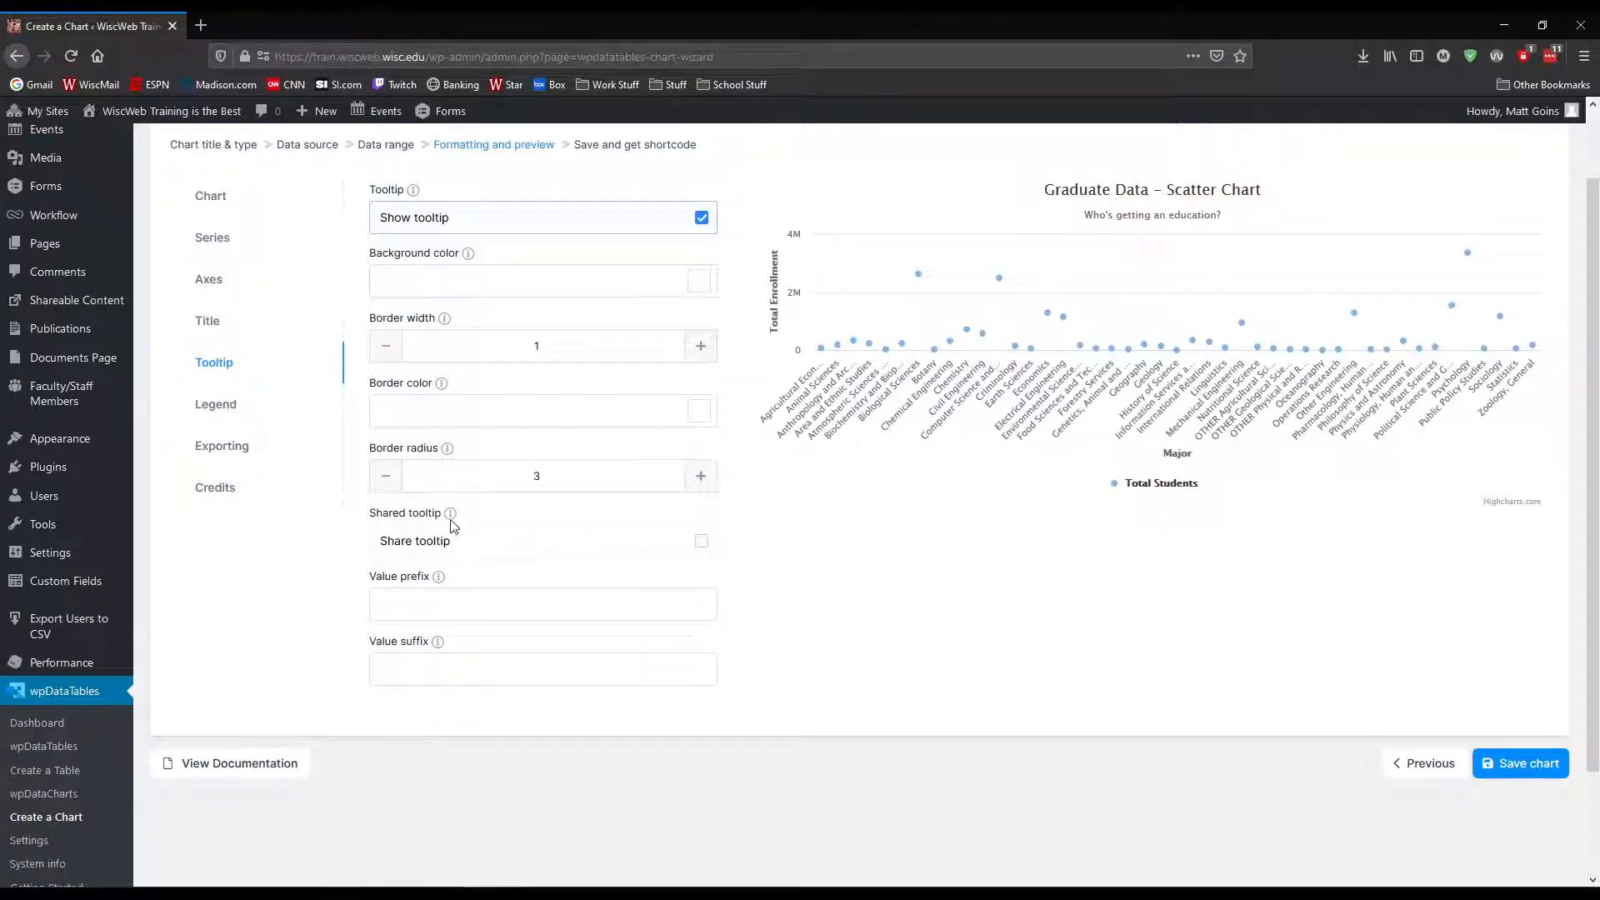
scroll(450, 436, up, 1)
scroll(454, 559, down, 2)
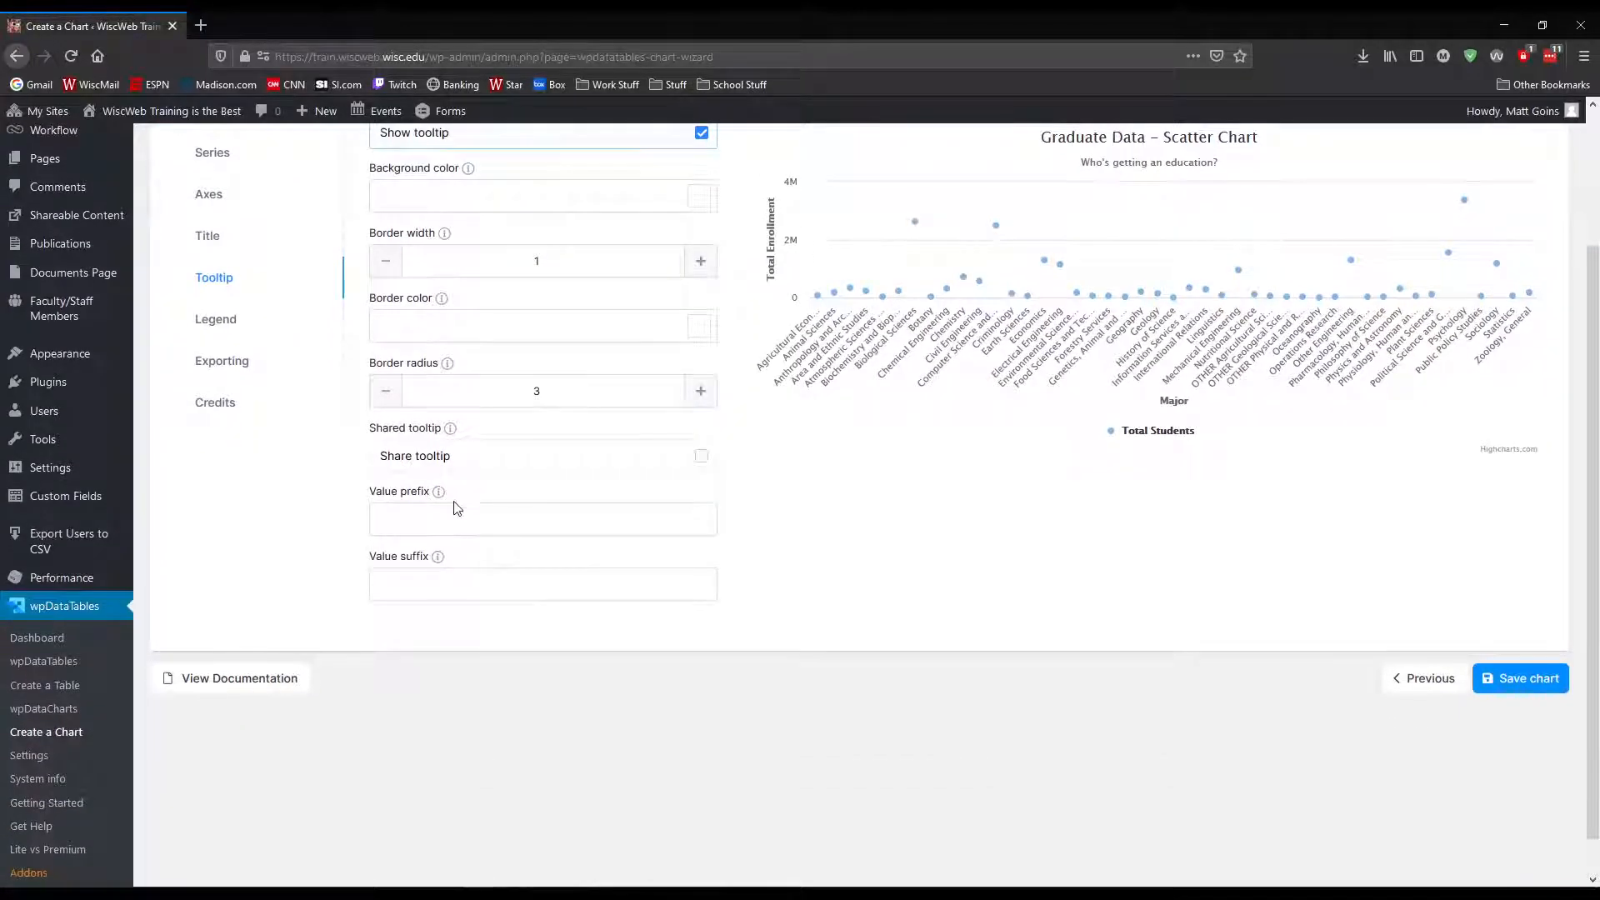
mouse_move(441, 494)
scroll(530, 464, up, 3)
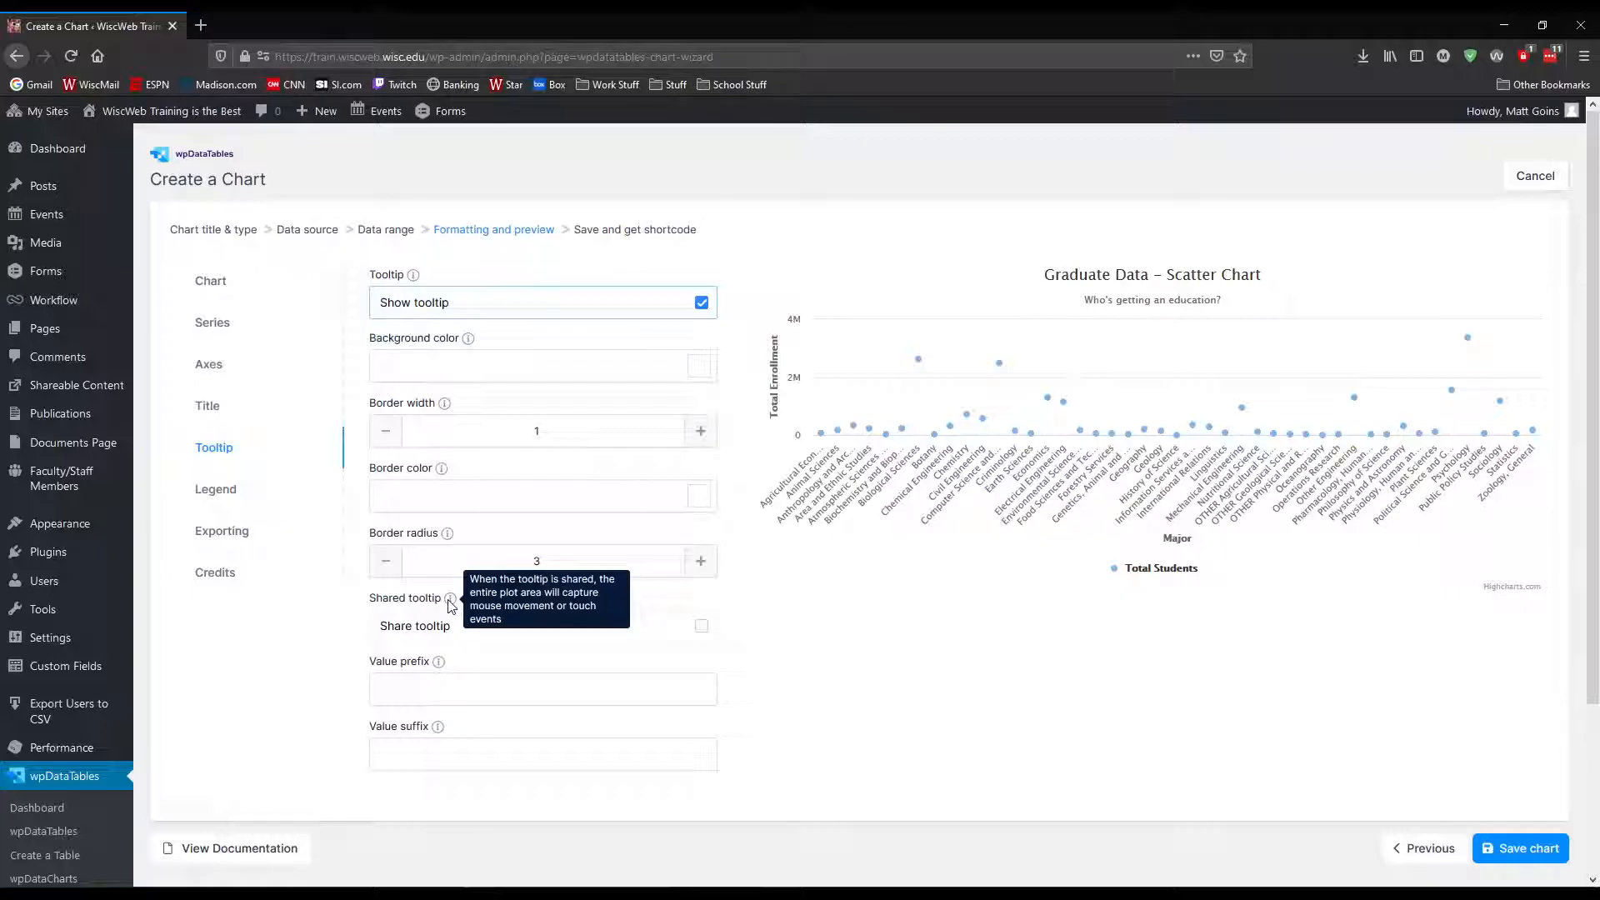
click(433, 677)
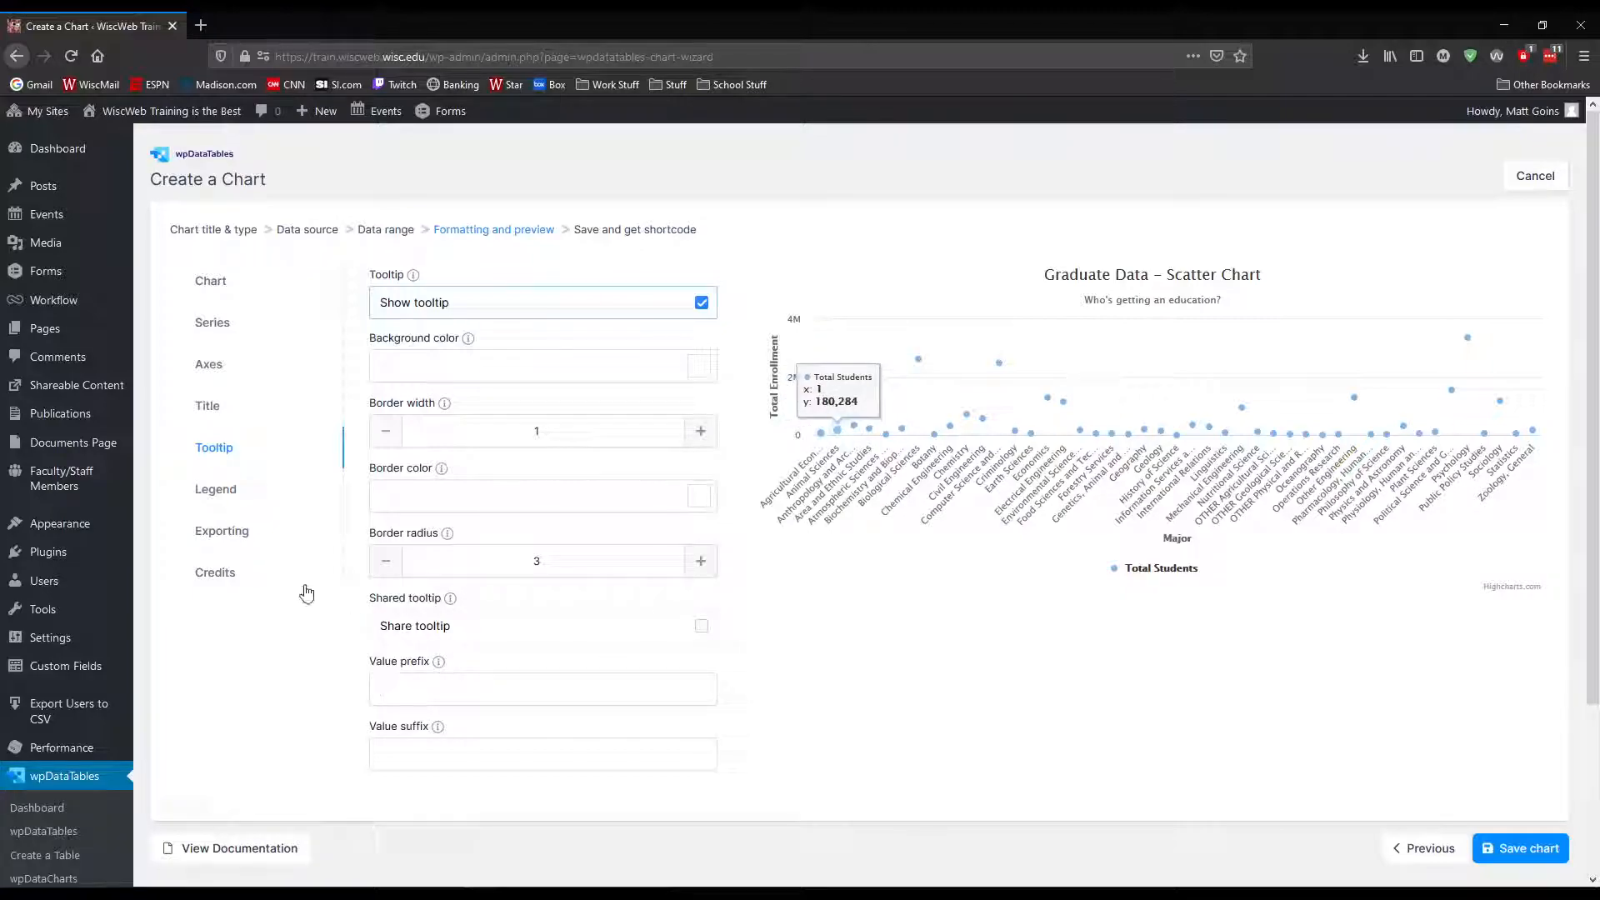
mouse_move(820, 397)
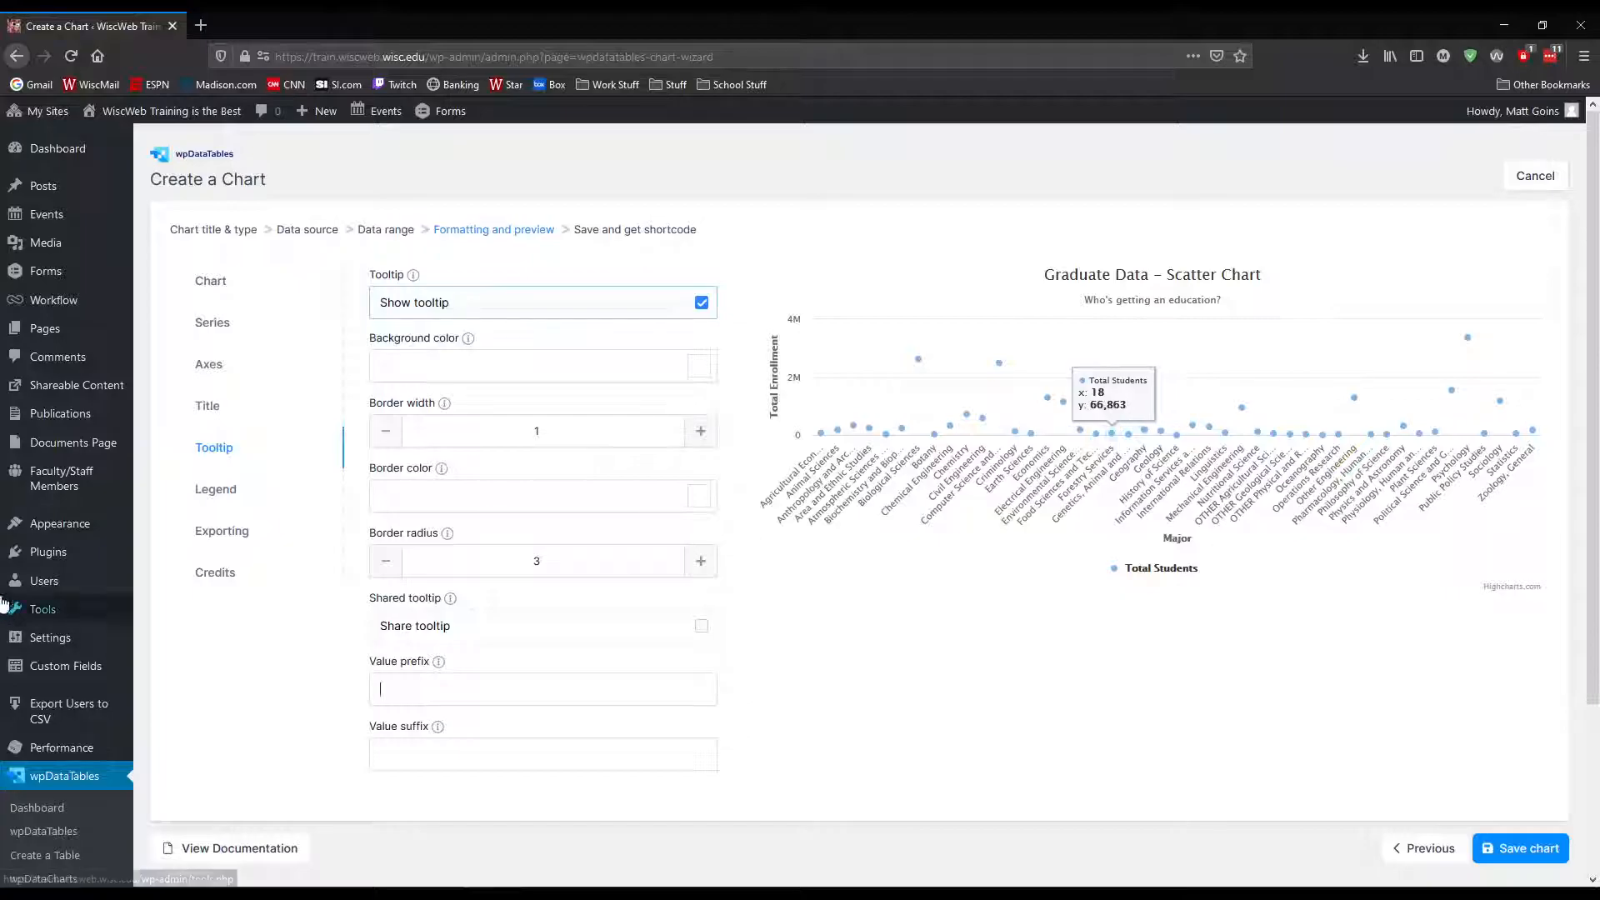
Open the legend settings and toggle the legend's visibility, leaving it hidden
click(242, 498)
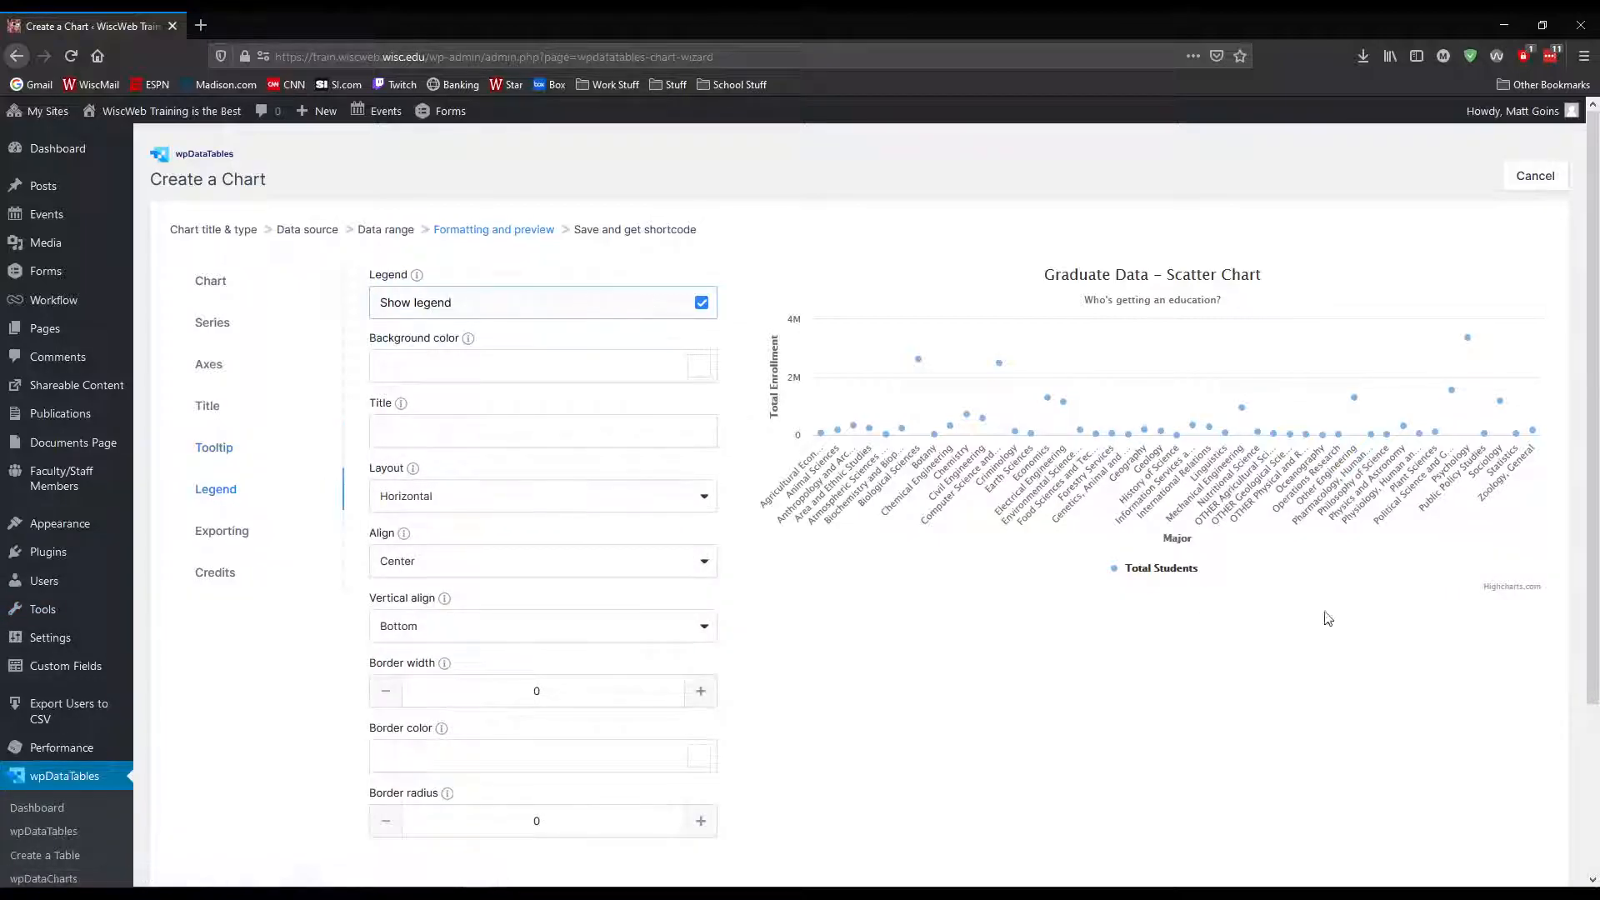
click(702, 305)
click(704, 305)
click(704, 306)
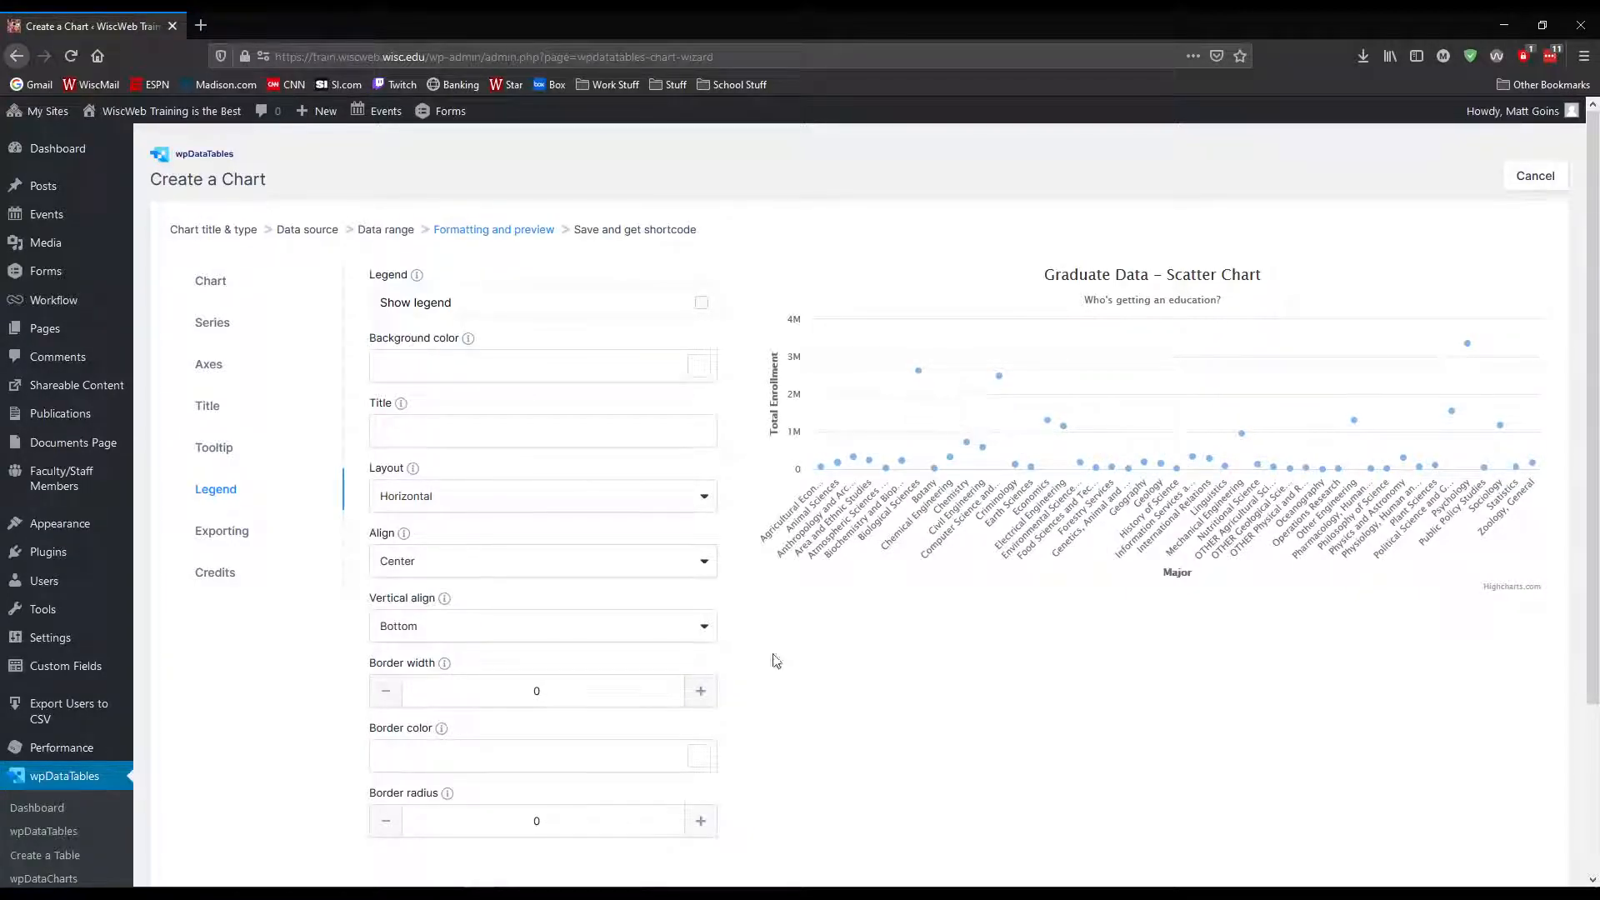
Try the legend title "Test" with the legend shown, and change the title to "Total students enrolled by major"
click(537, 434)
text(Test)
click(701, 302)
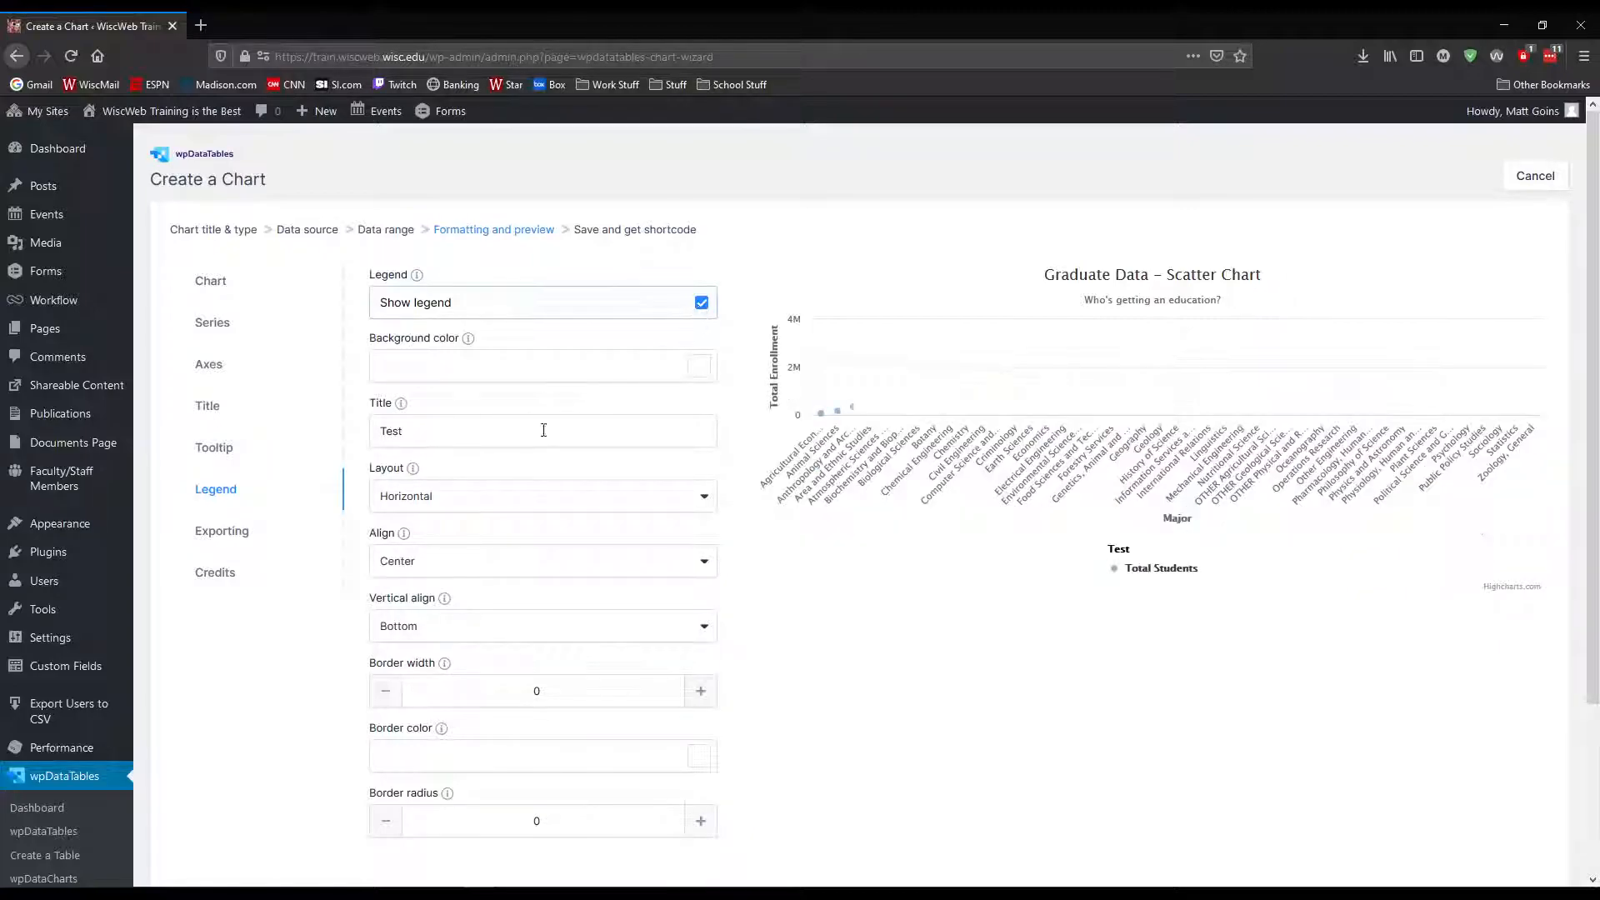
double_click(506, 441)
text(Total students enrolled by majo)
text(rolled by major)
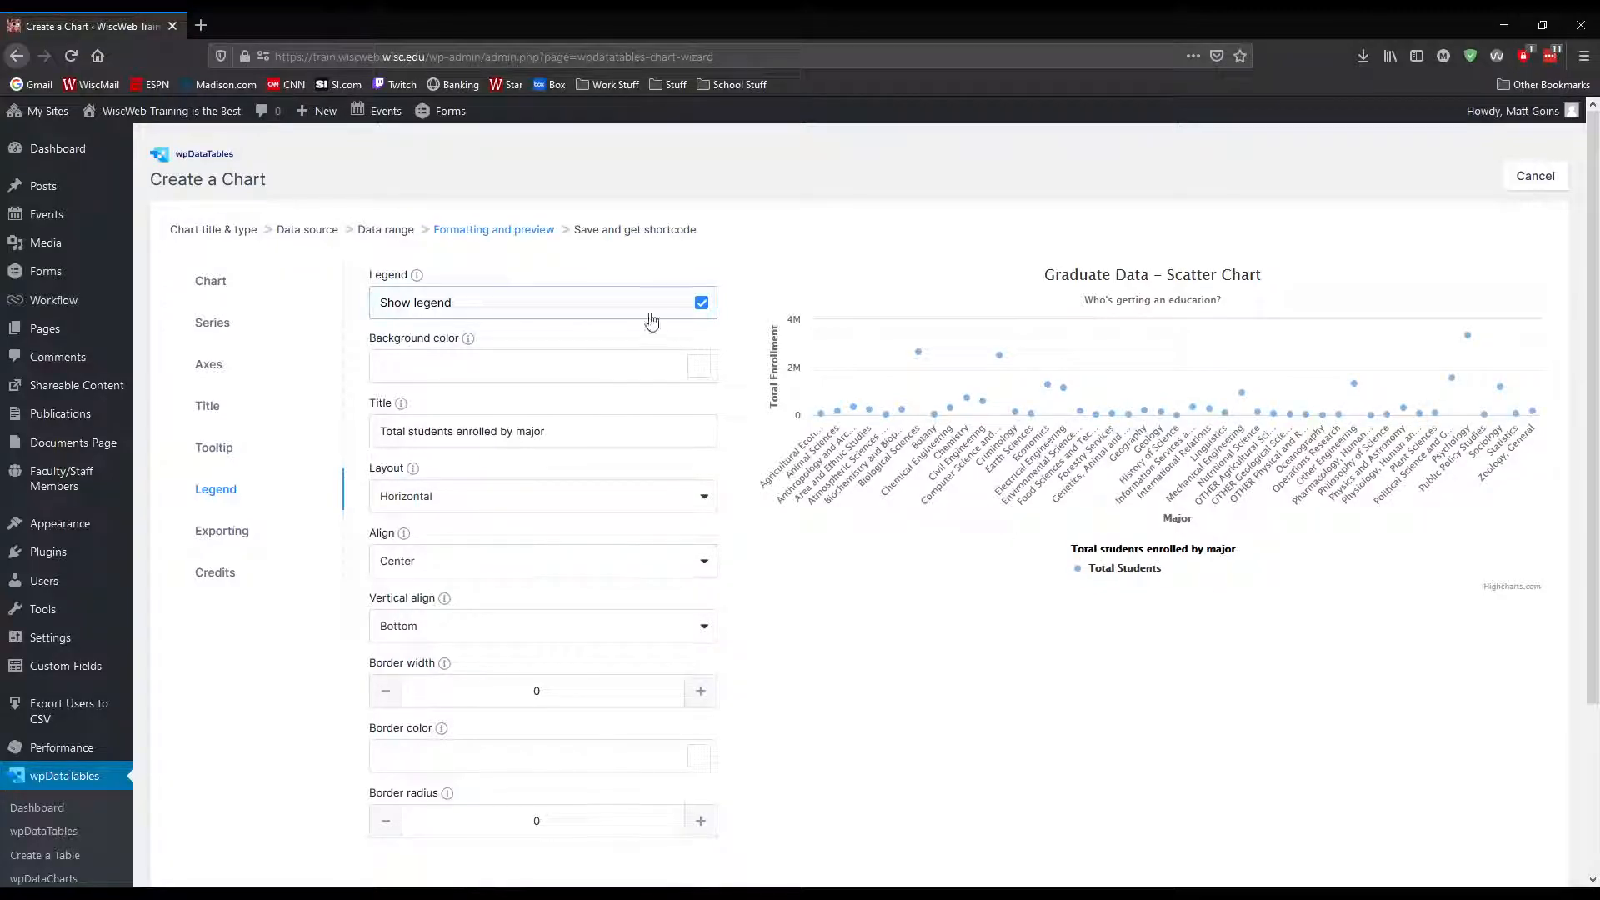
Hide the chart legend and look over the remaining legend options
click(702, 303)
click(701, 302)
click(701, 303)
scroll(531, 552, down, 3)
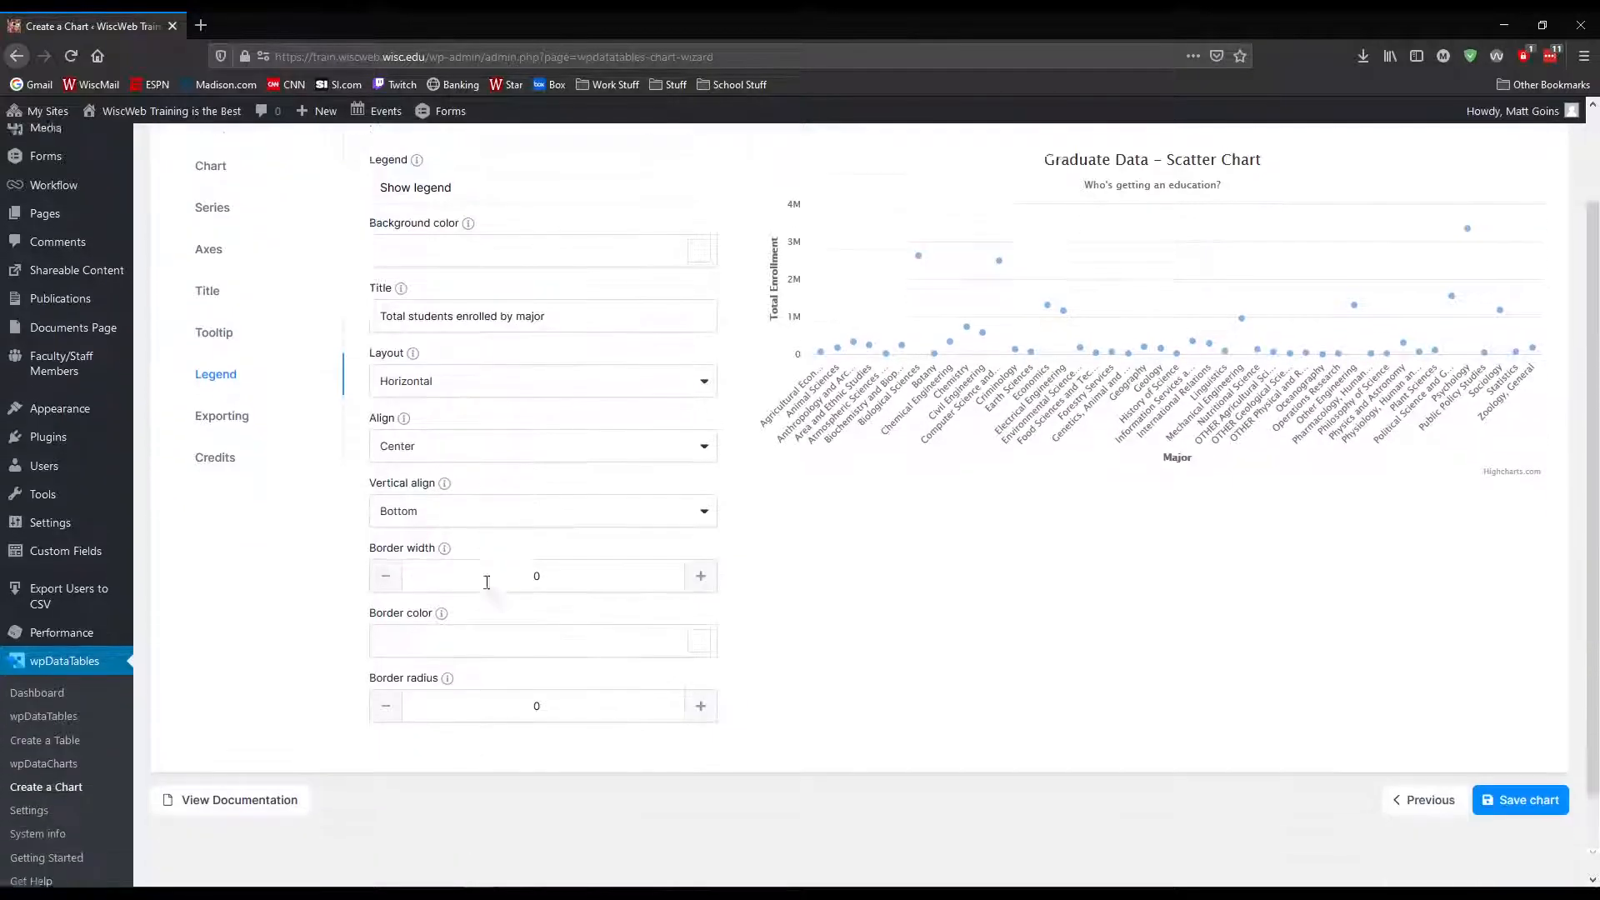
scroll(598, 390, up, 3)
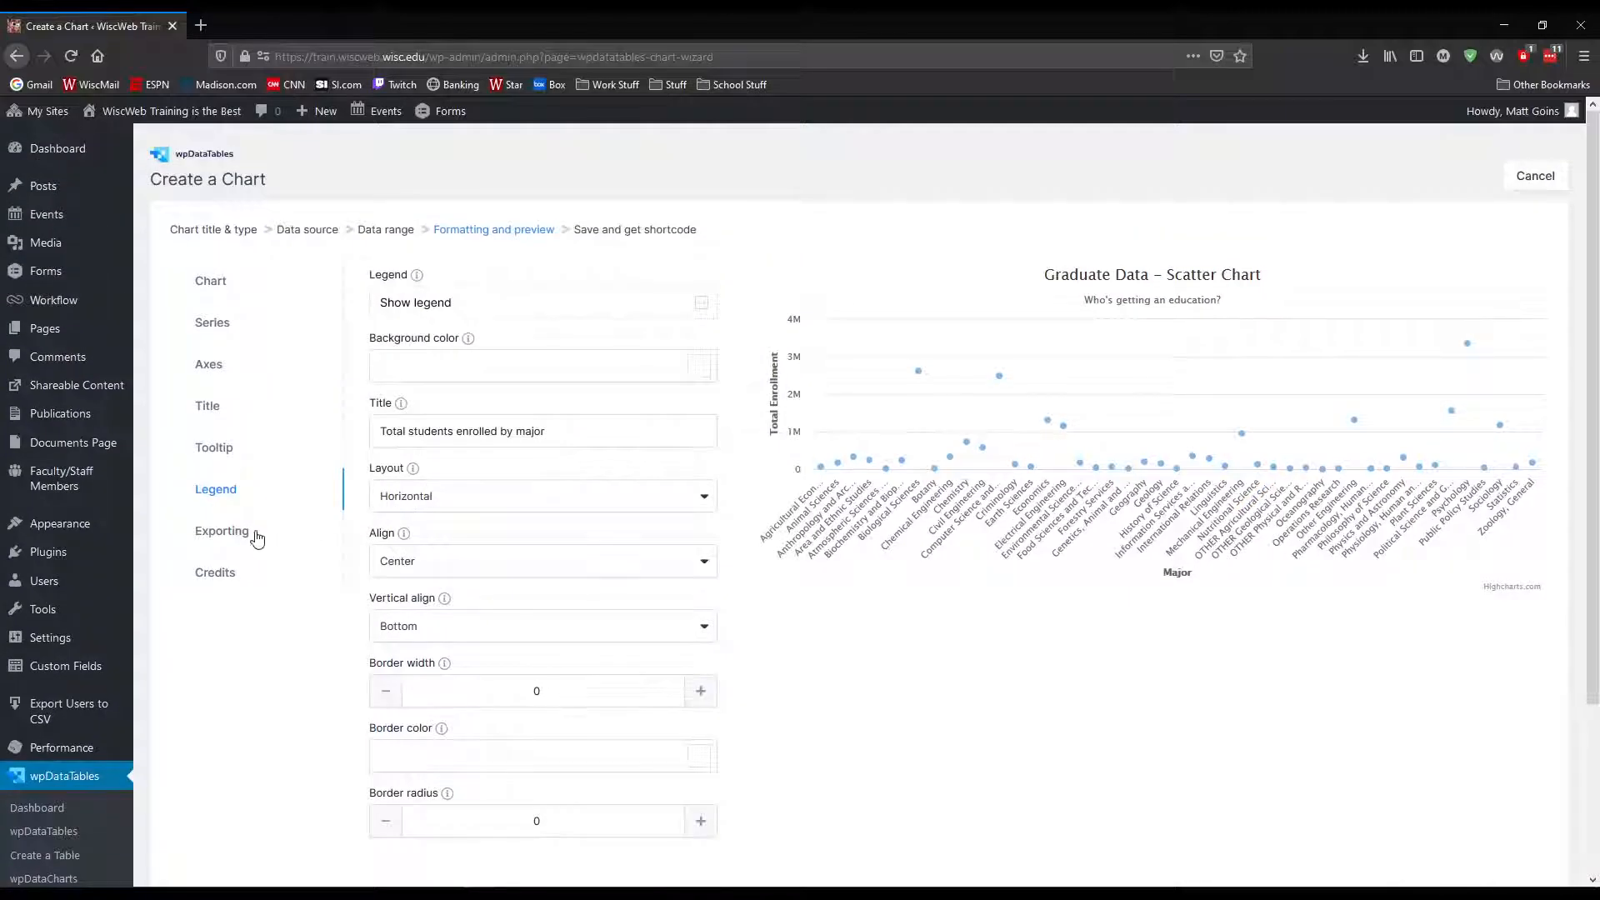
Try enabling chart exporting, open the export menu on the preview, and disable exporting again
click(250, 531)
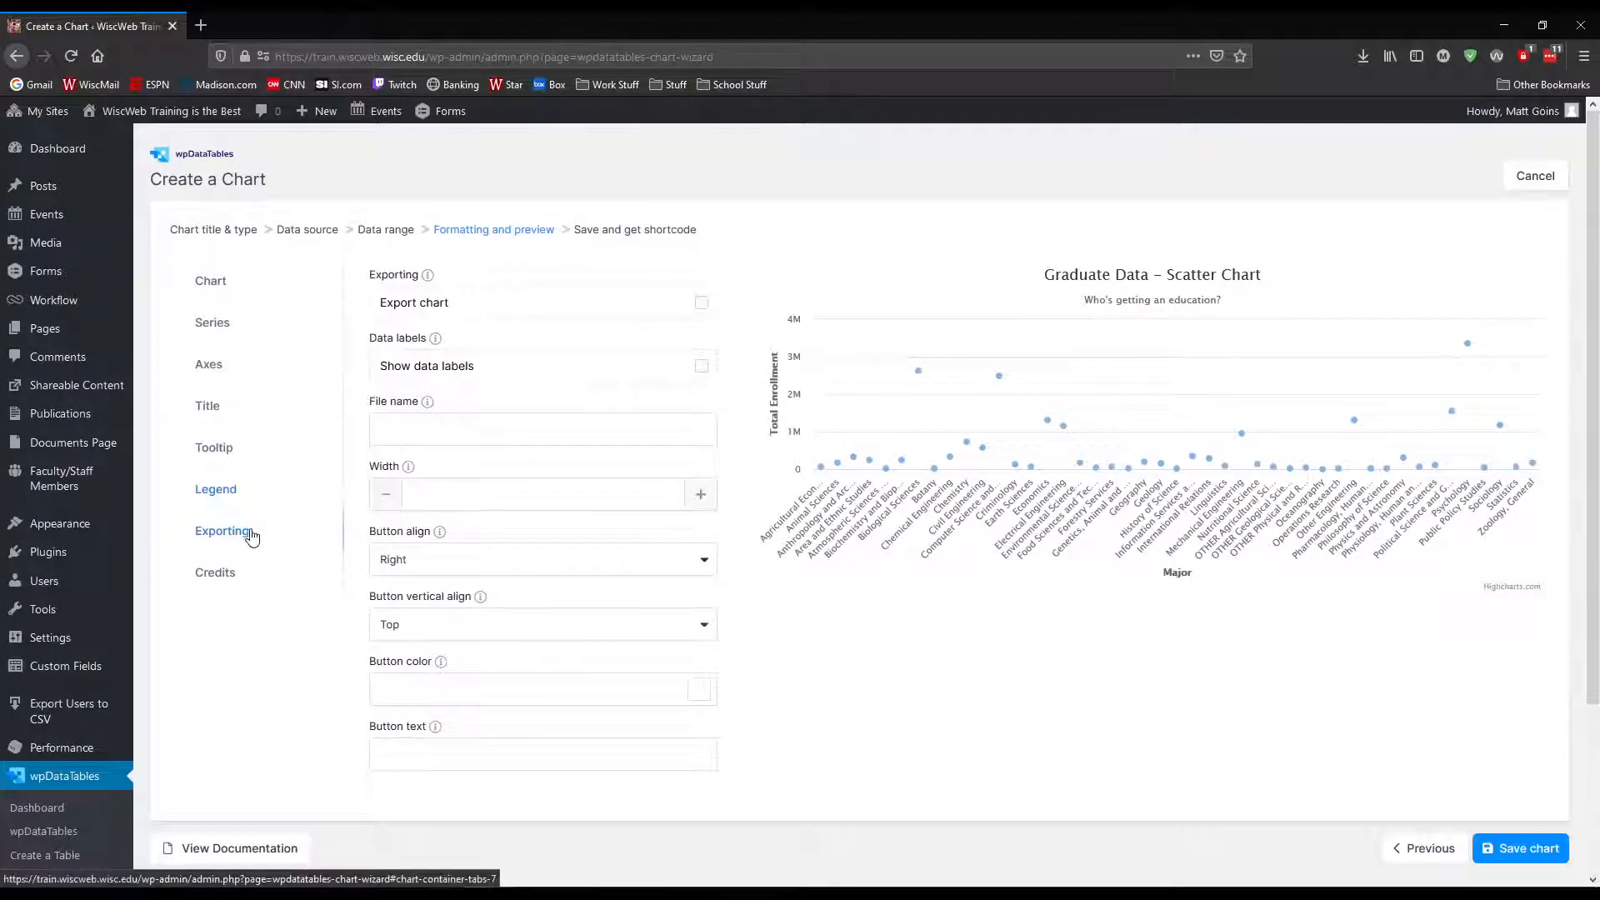
click(701, 303)
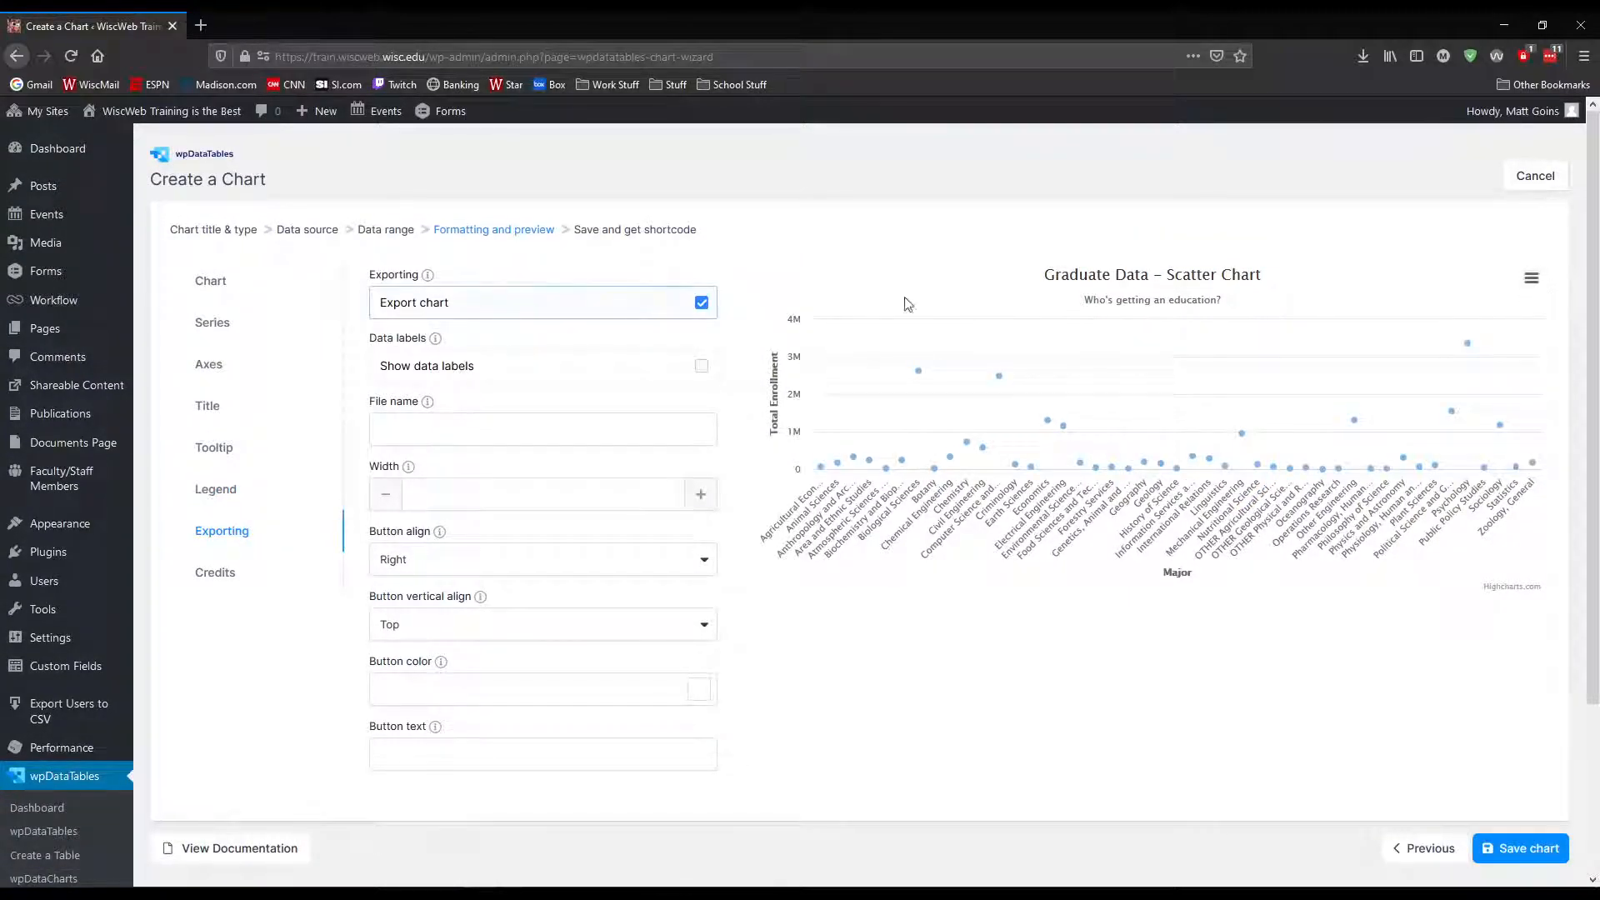
click(1532, 279)
click(702, 303)
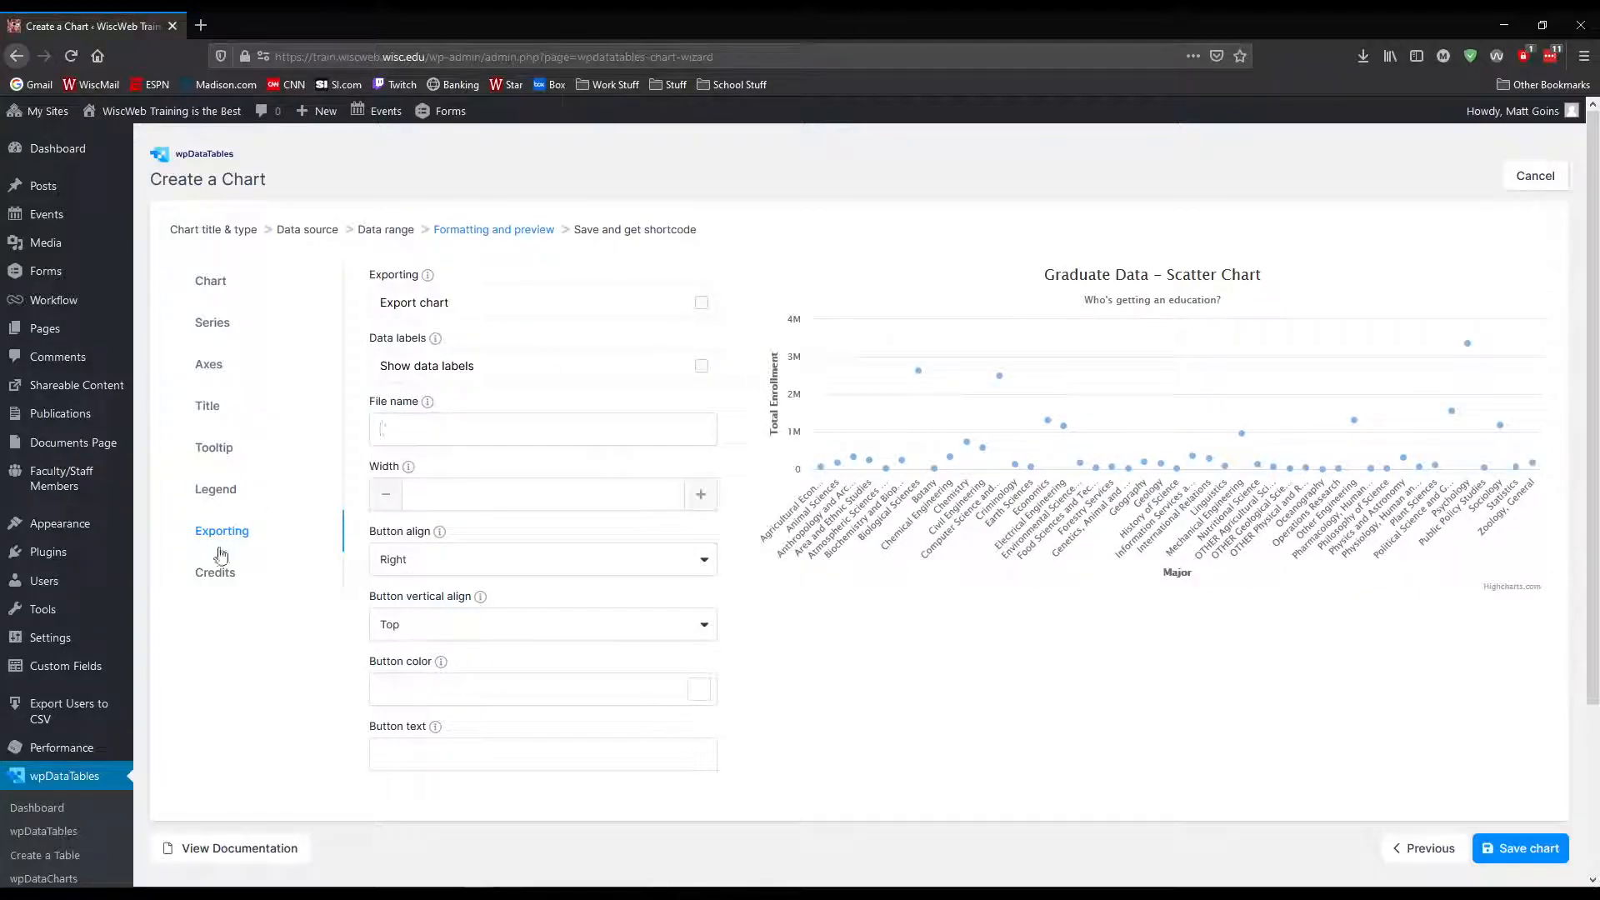
Examine the chart's credits settings, including the credits link and text
click(200, 574)
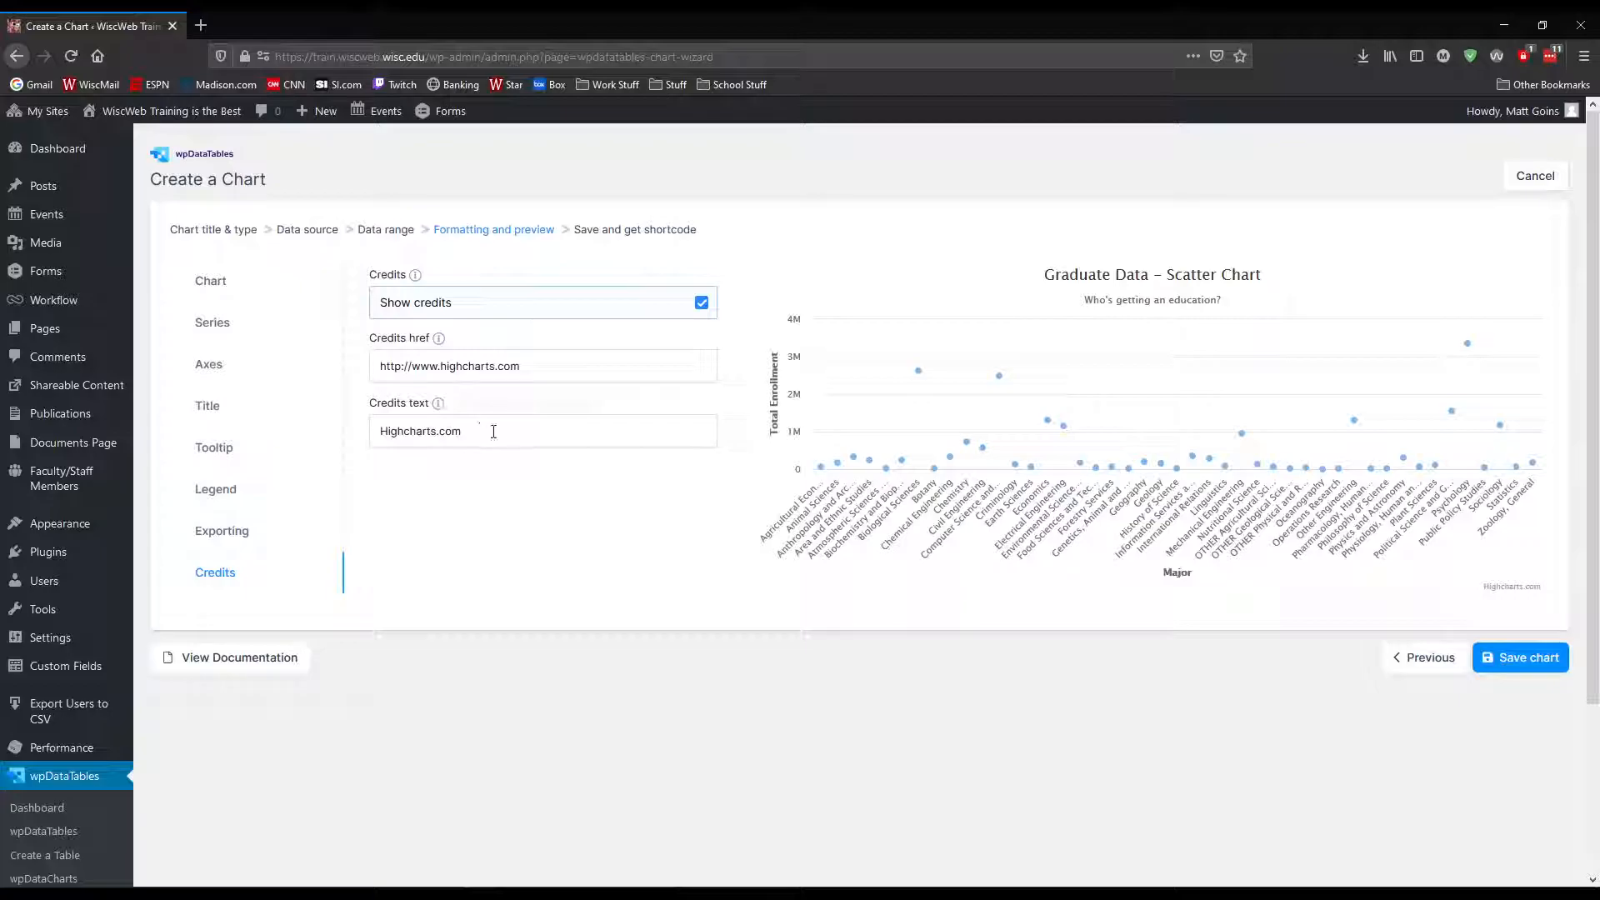
drag(557, 363, 380, 365)
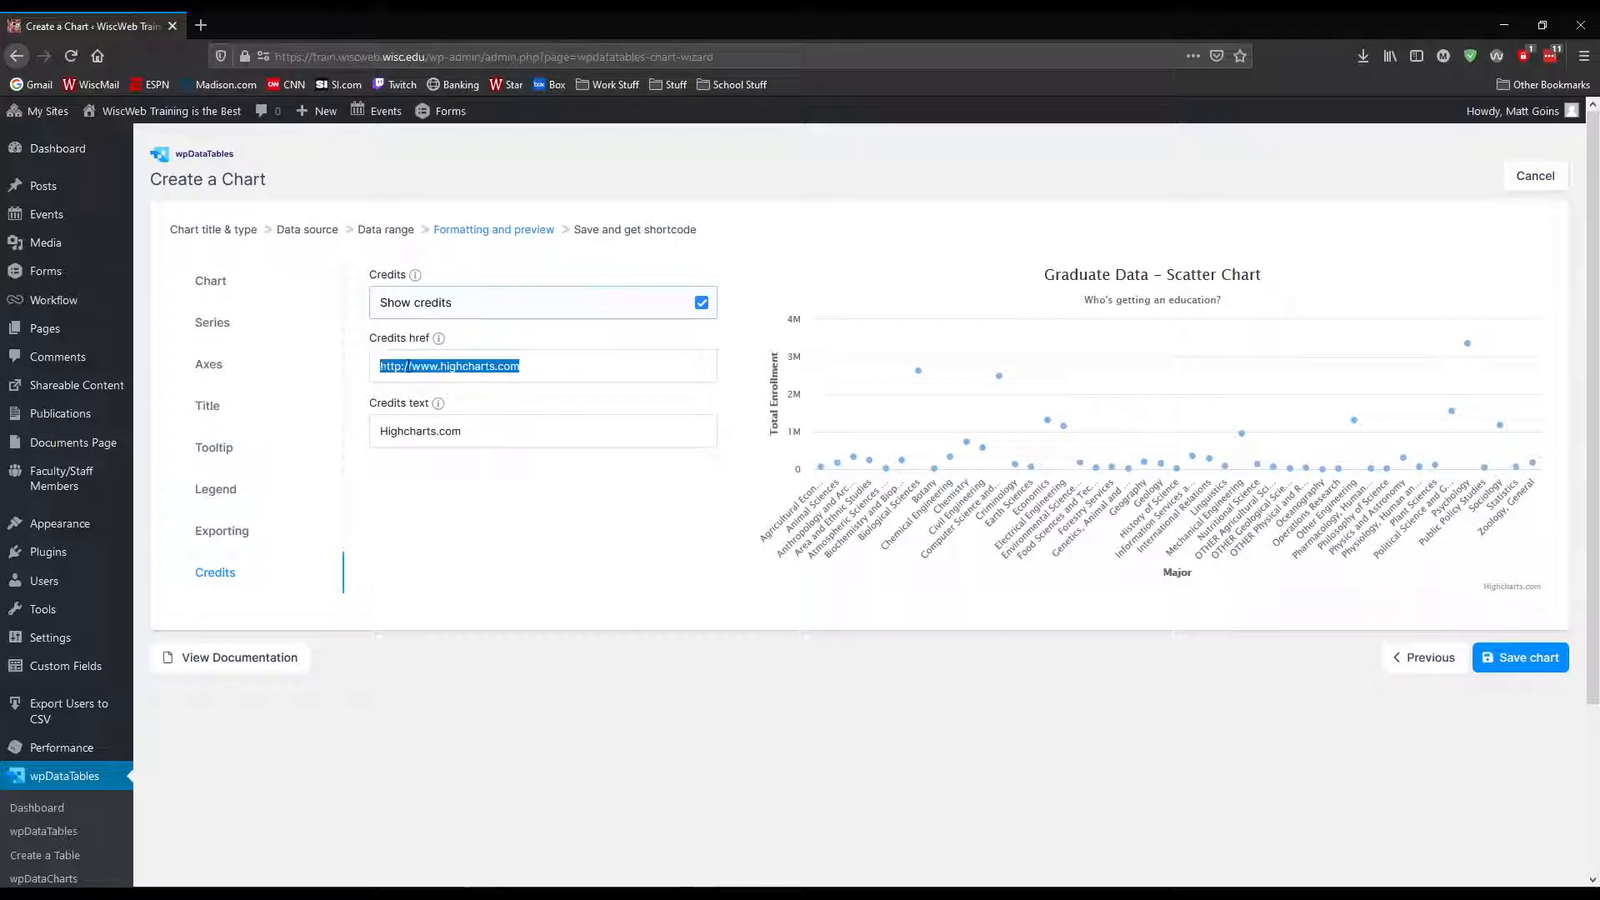
click(382, 366)
drag(561, 361, 381, 365)
click(590, 366)
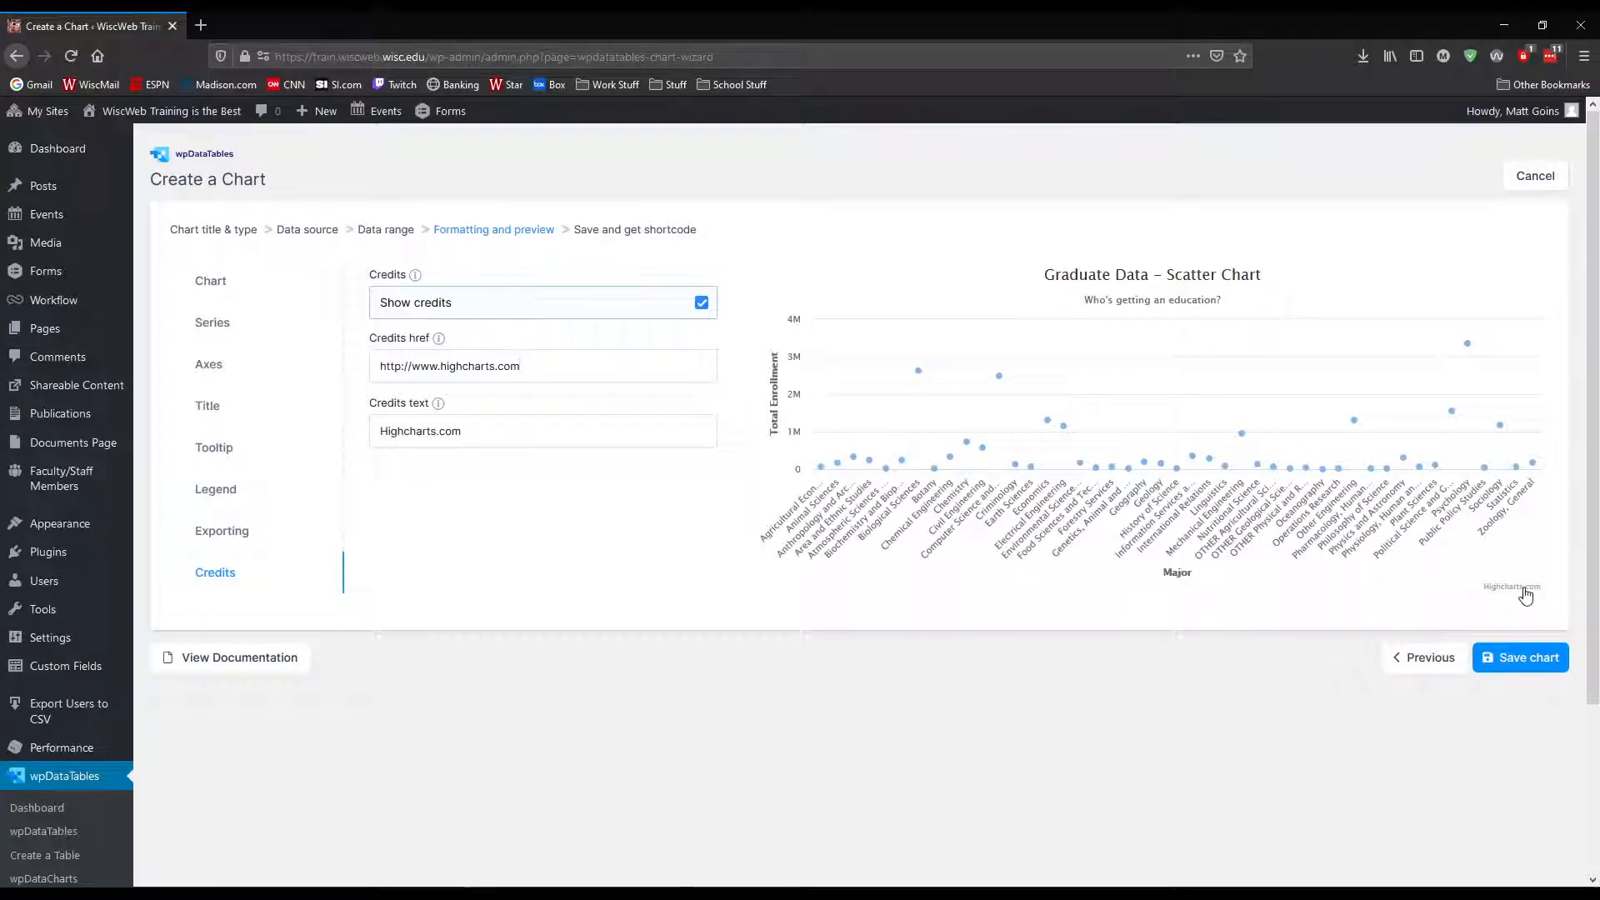
triple_click(583, 361)
double_click(587, 362)
click(521, 483)
Review the general chart options, from width and height to the zoom, panning and plot border settings
click(219, 281)
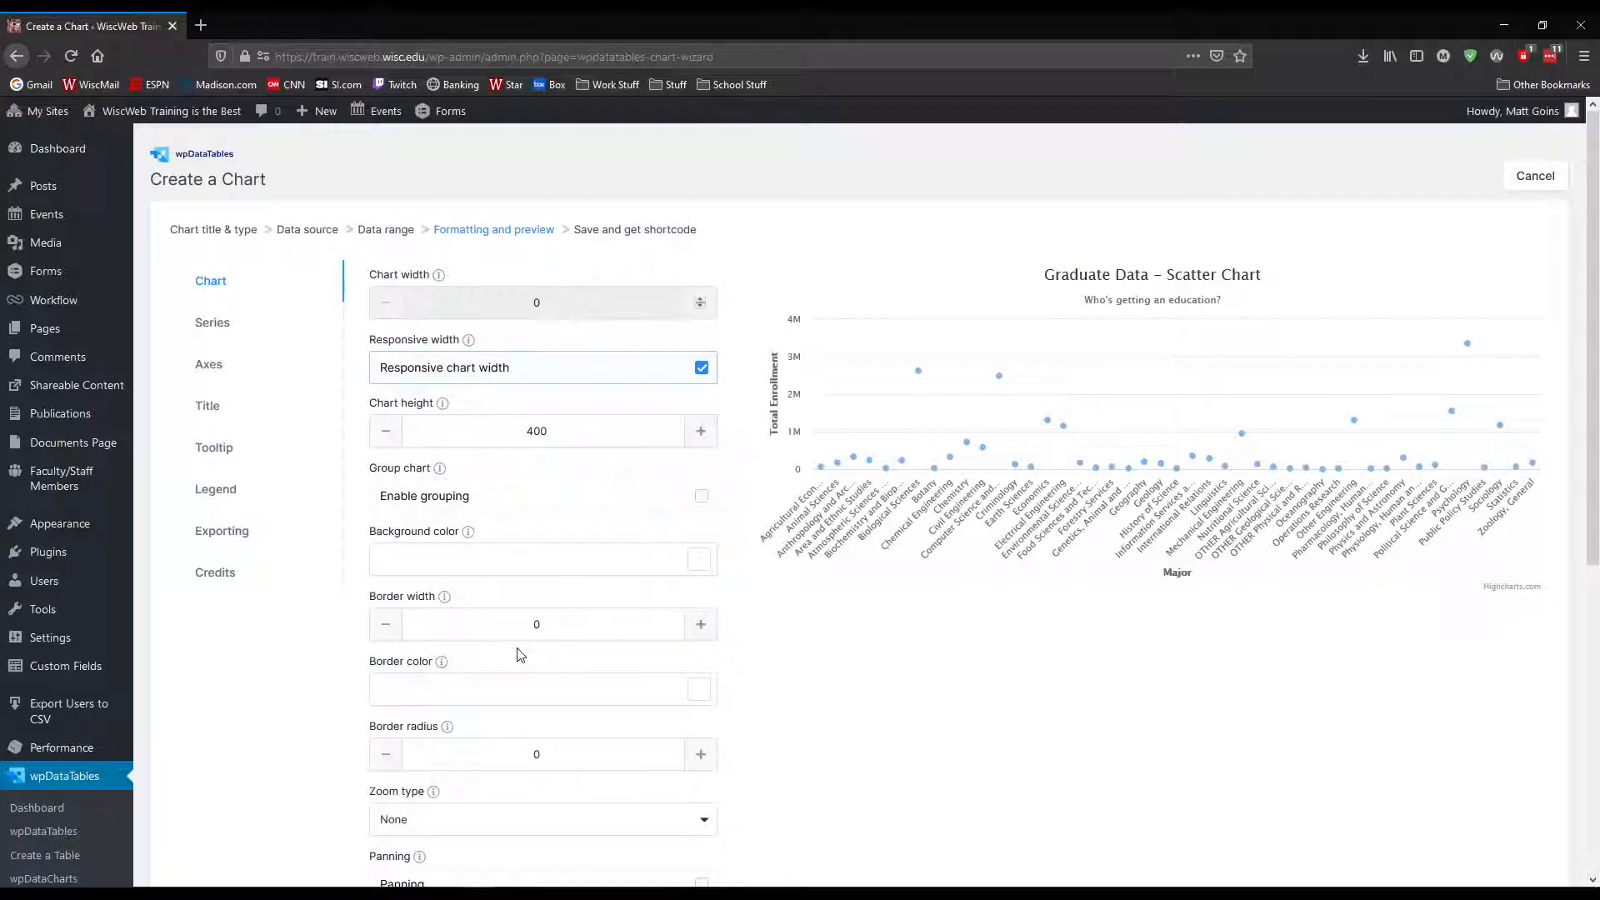
scroll(521, 654, down, 2)
scroll(518, 655, down, 3)
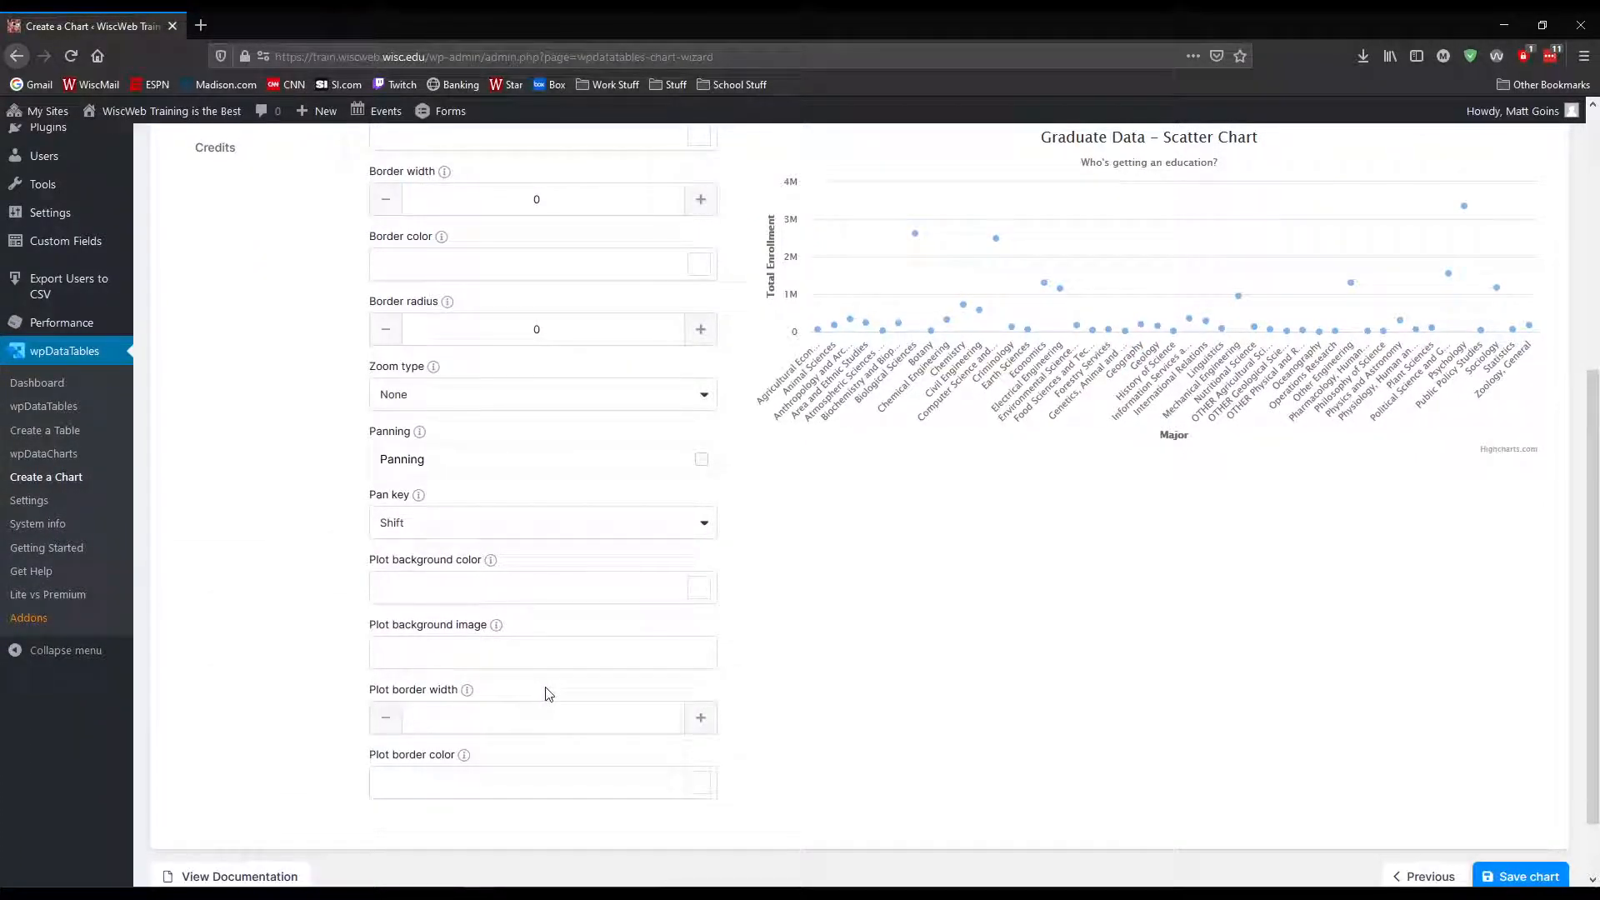
scroll(333, 583, up, 4)
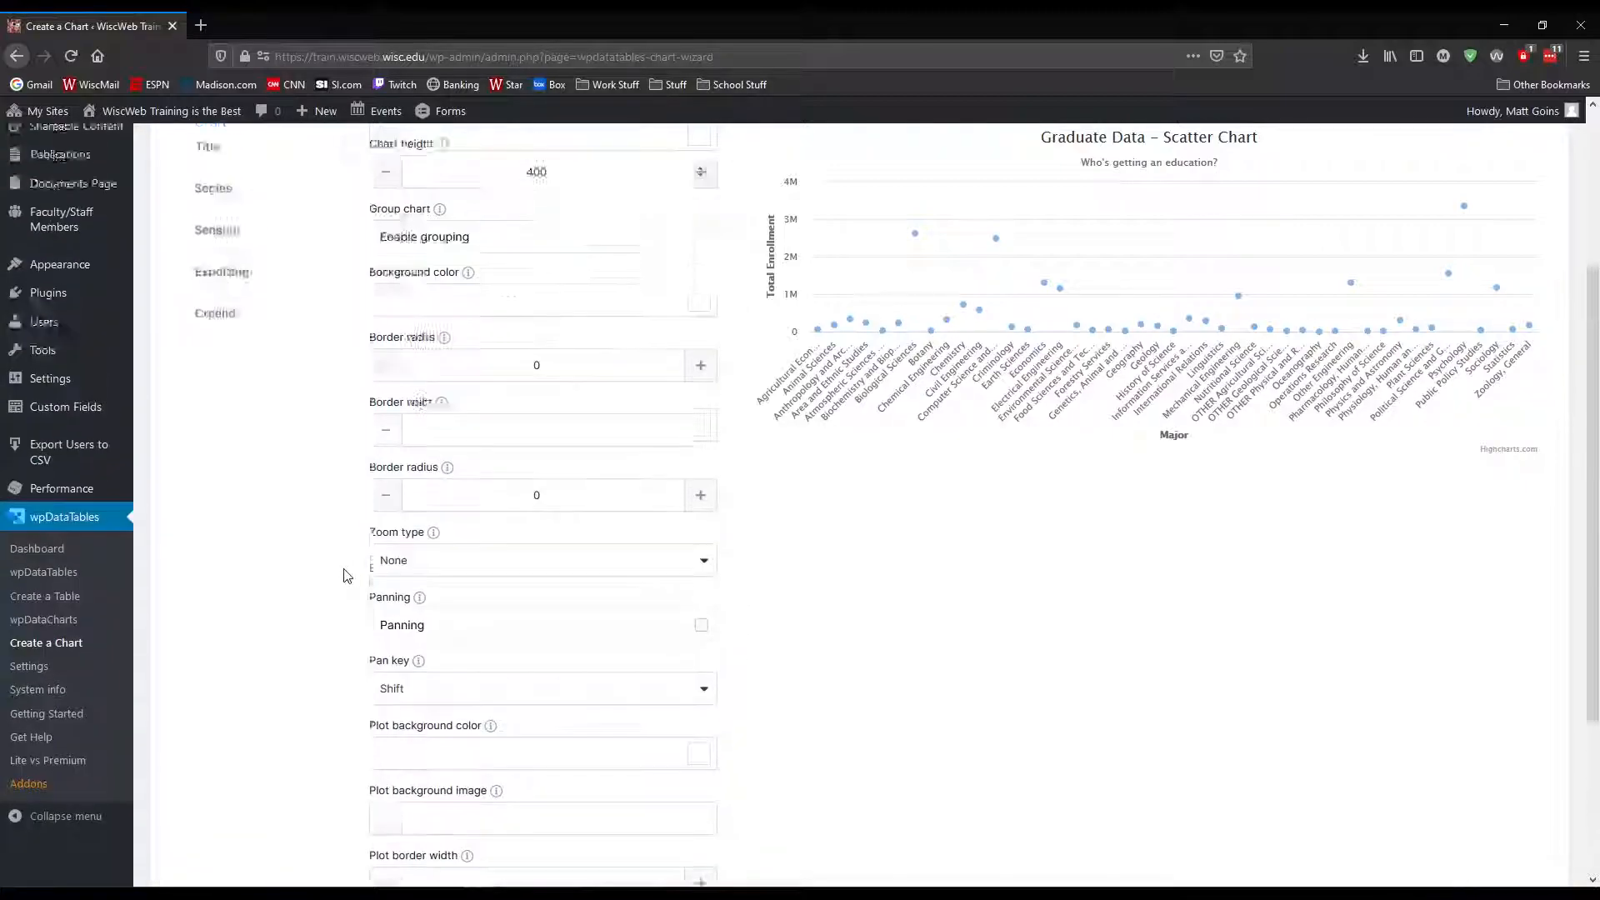
Review the scatter chart's series, axes and general chart settings once more
click(213, 239)
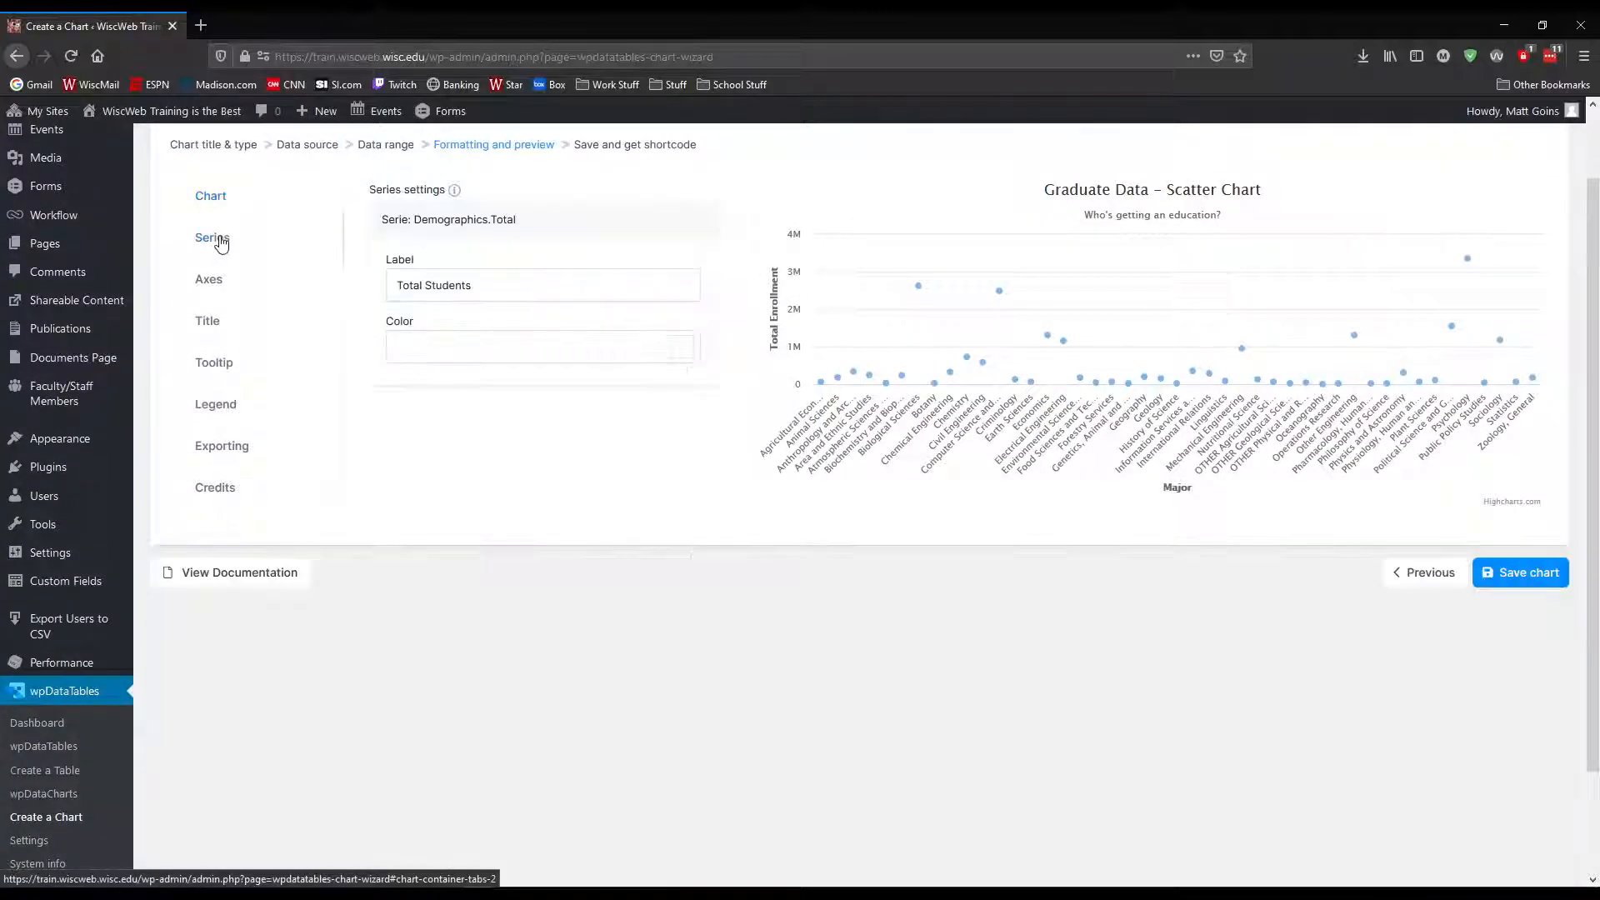
click(250, 279)
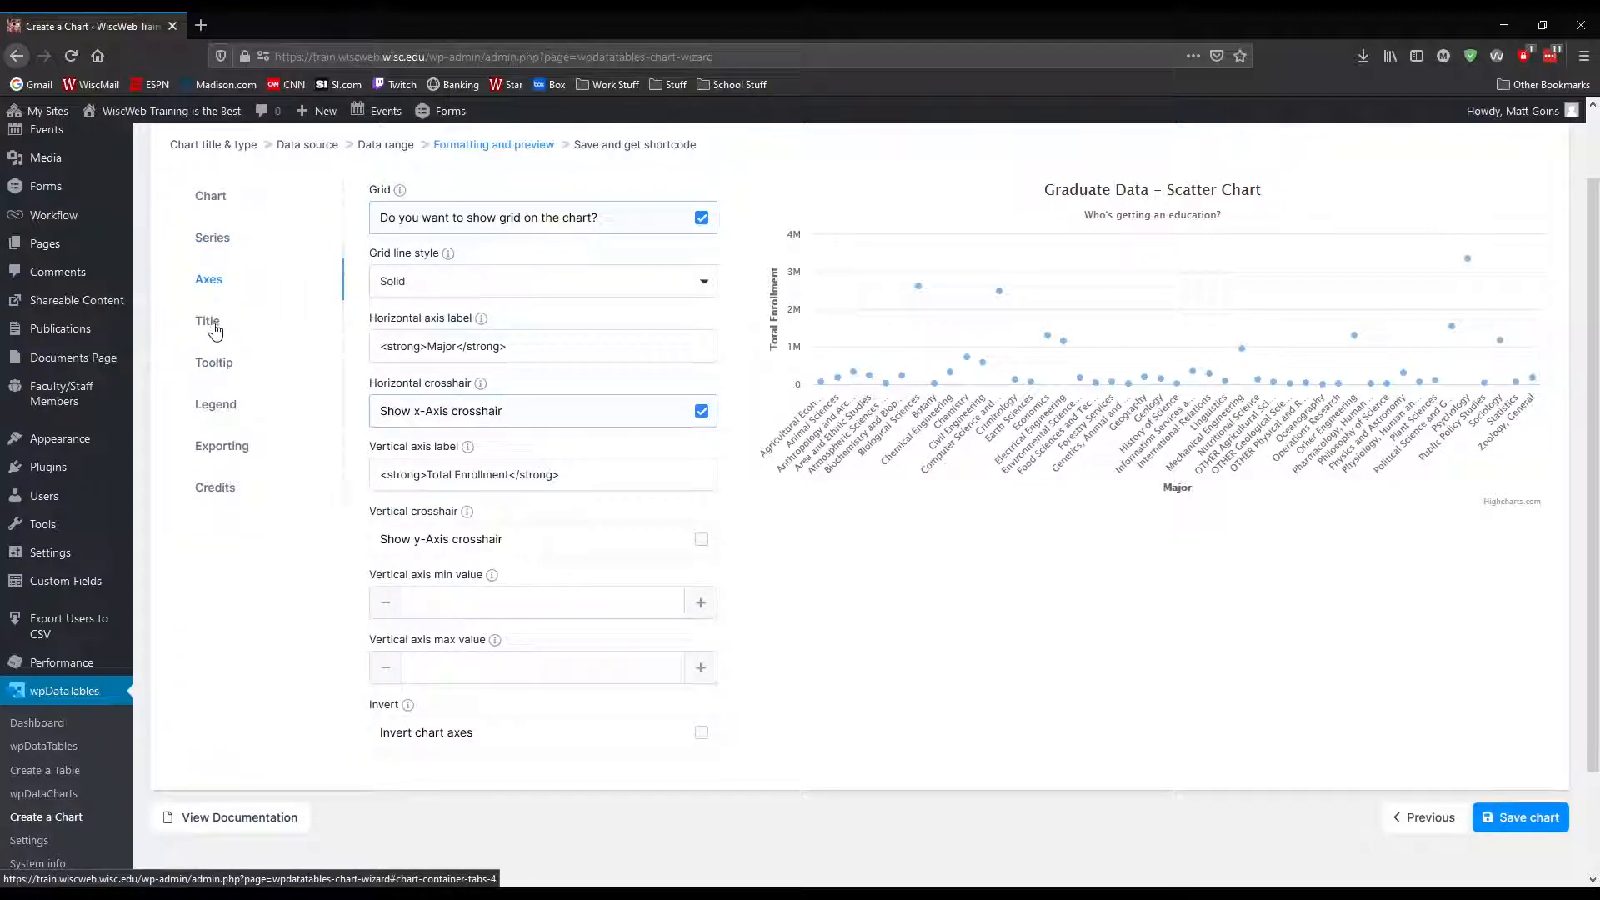
click(237, 208)
scroll(466, 350, up, 2)
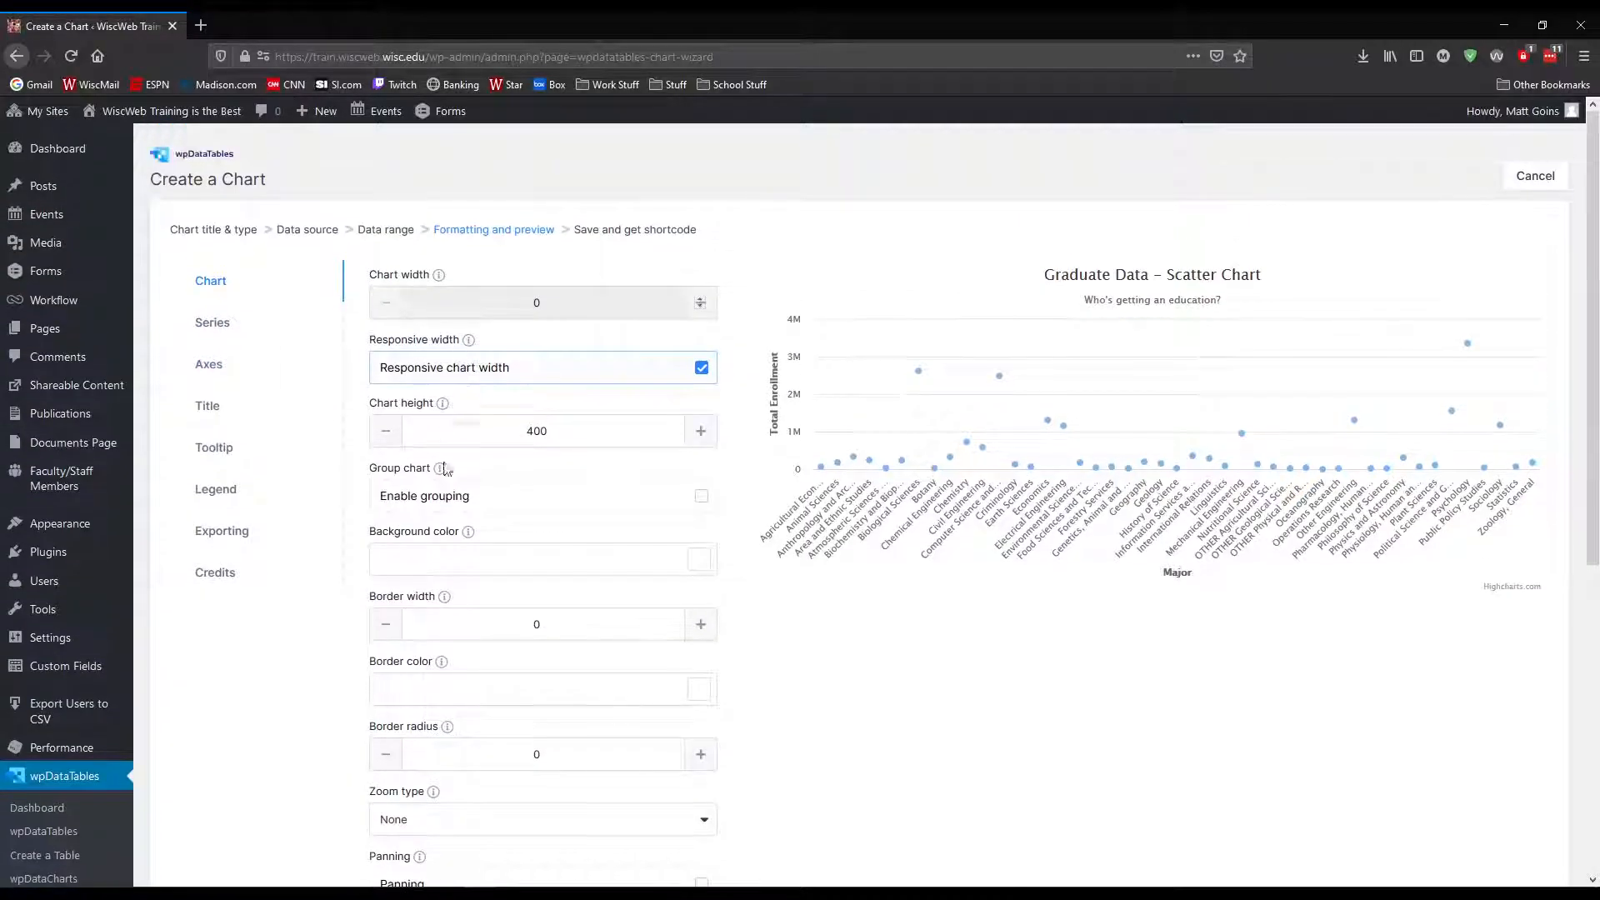
mouse_move(463, 536)
scroll(487, 674, down, 3)
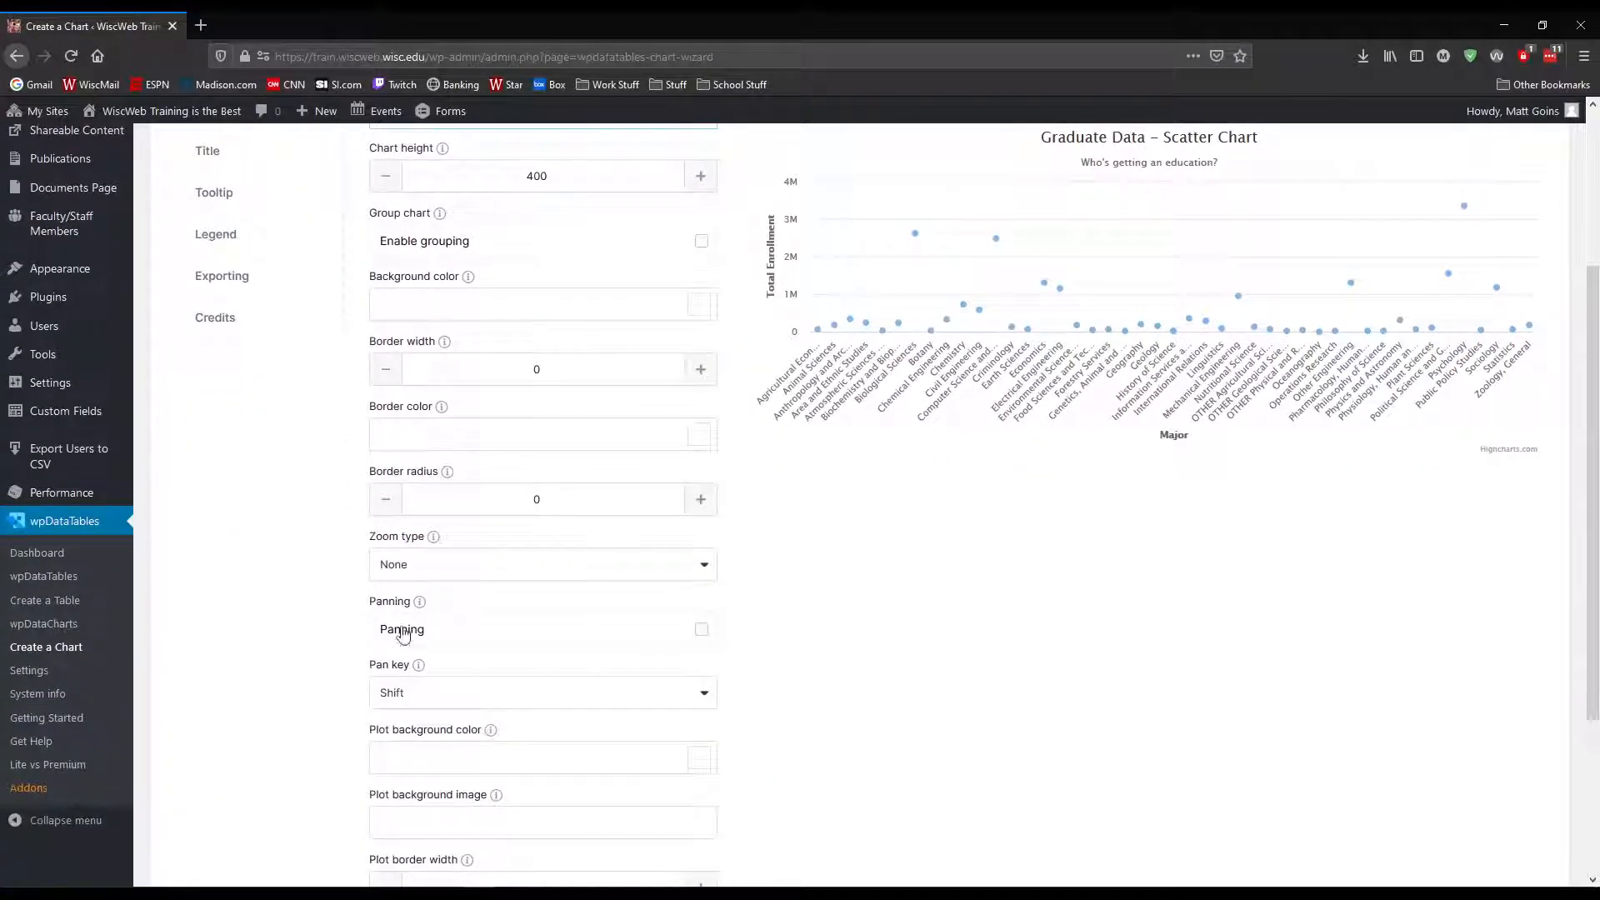
scroll(1248, 630, up, 3)
Save the scatter chart and copy its shortcode
scroll(1212, 625, down, 6)
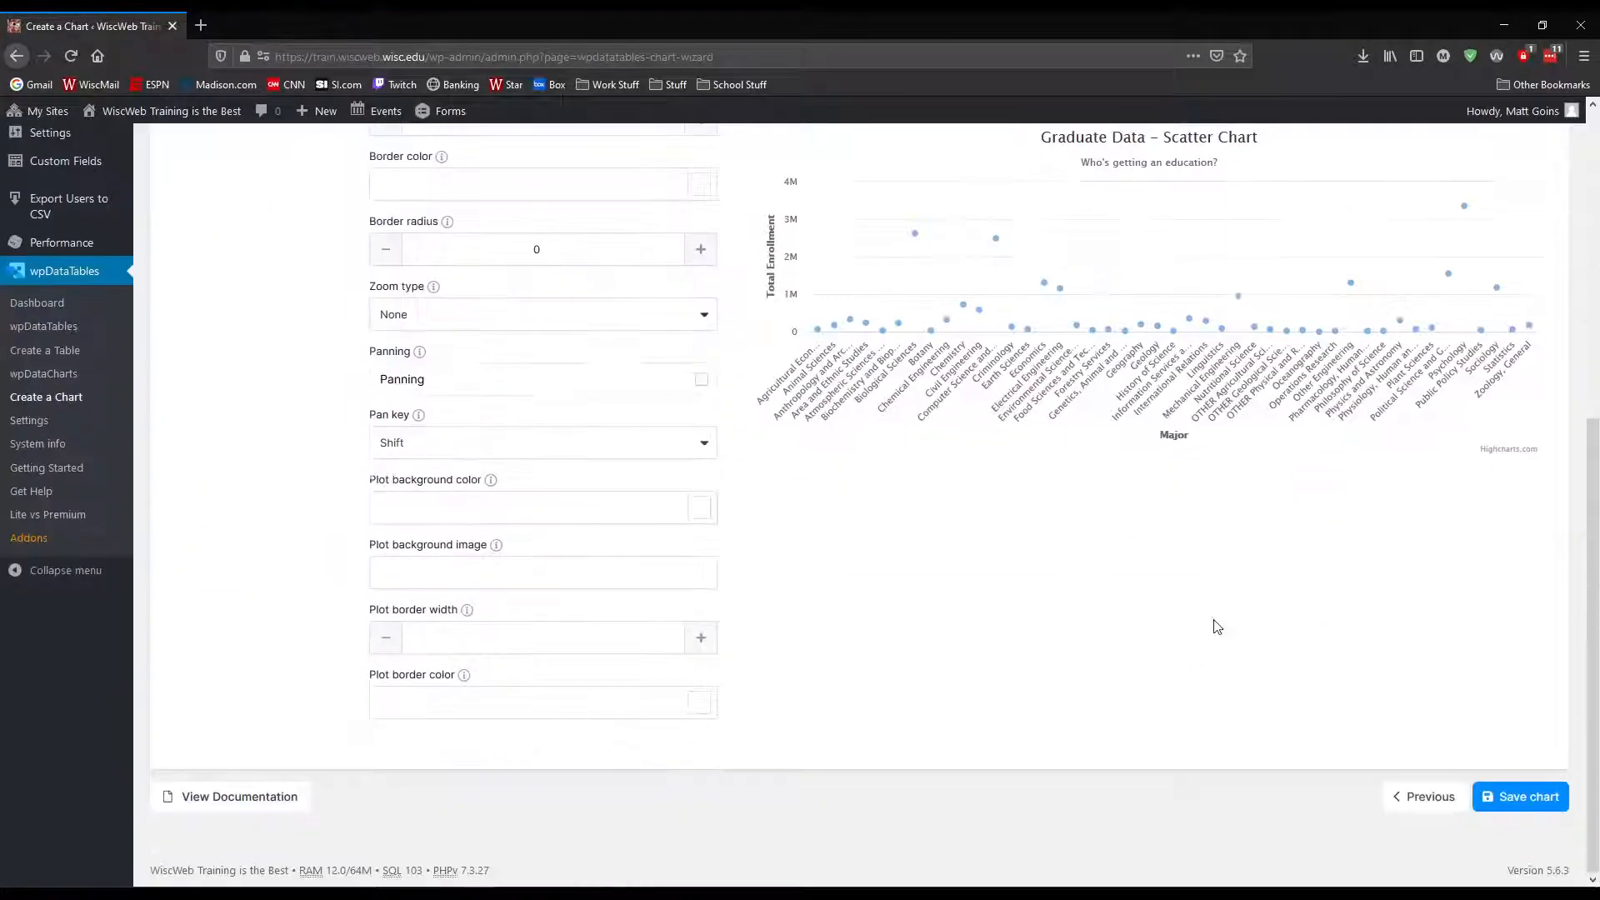
click(1525, 798)
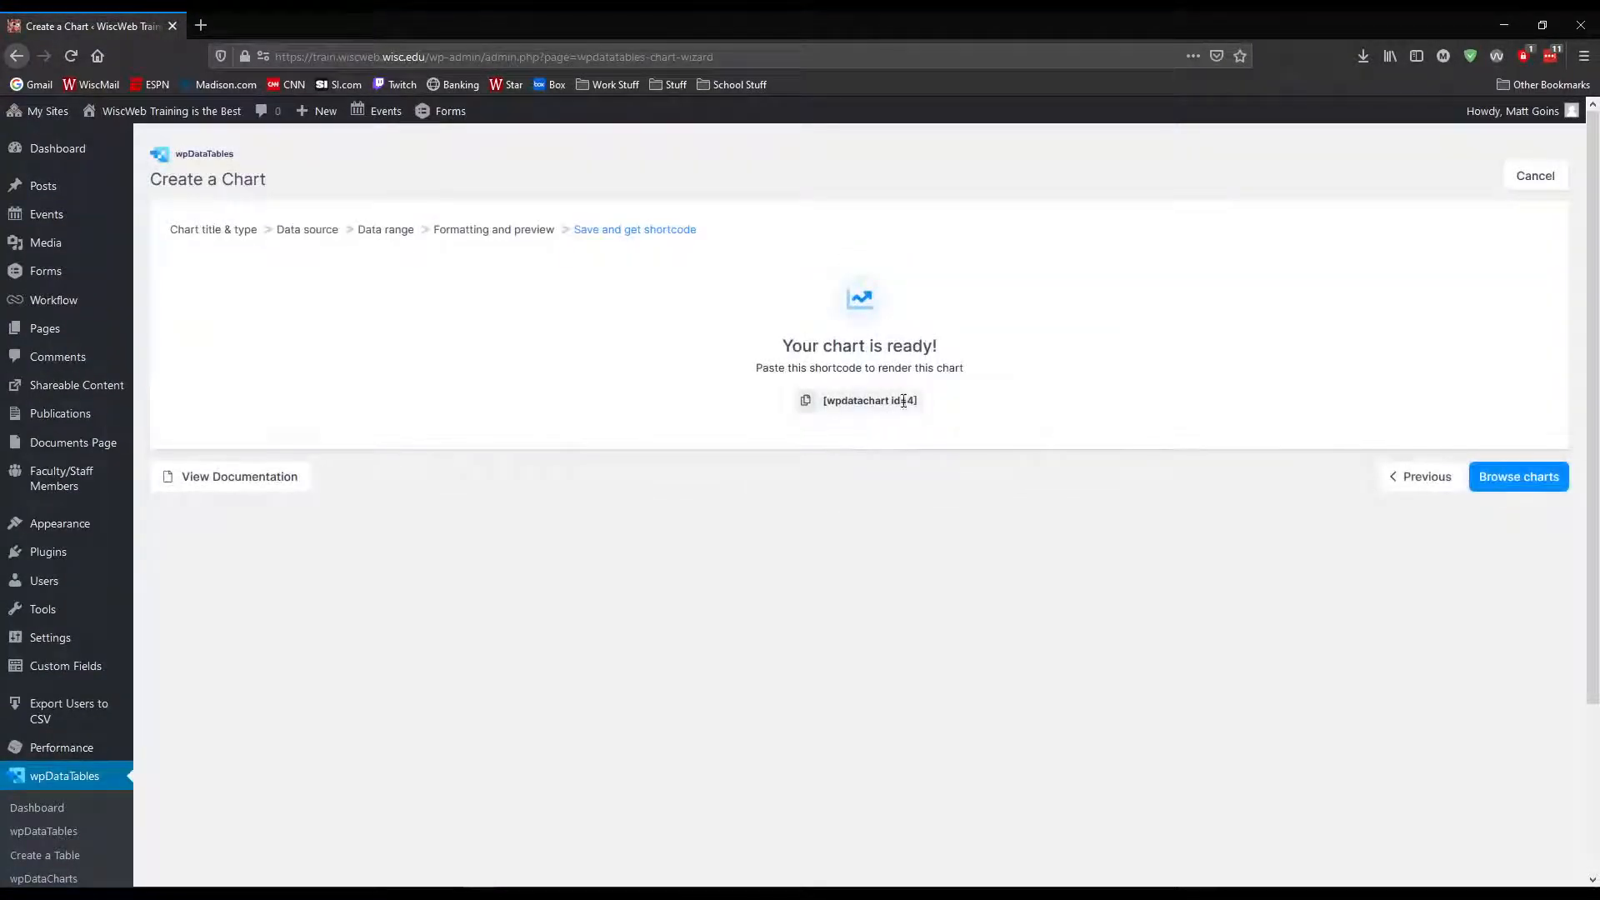
click(806, 400)
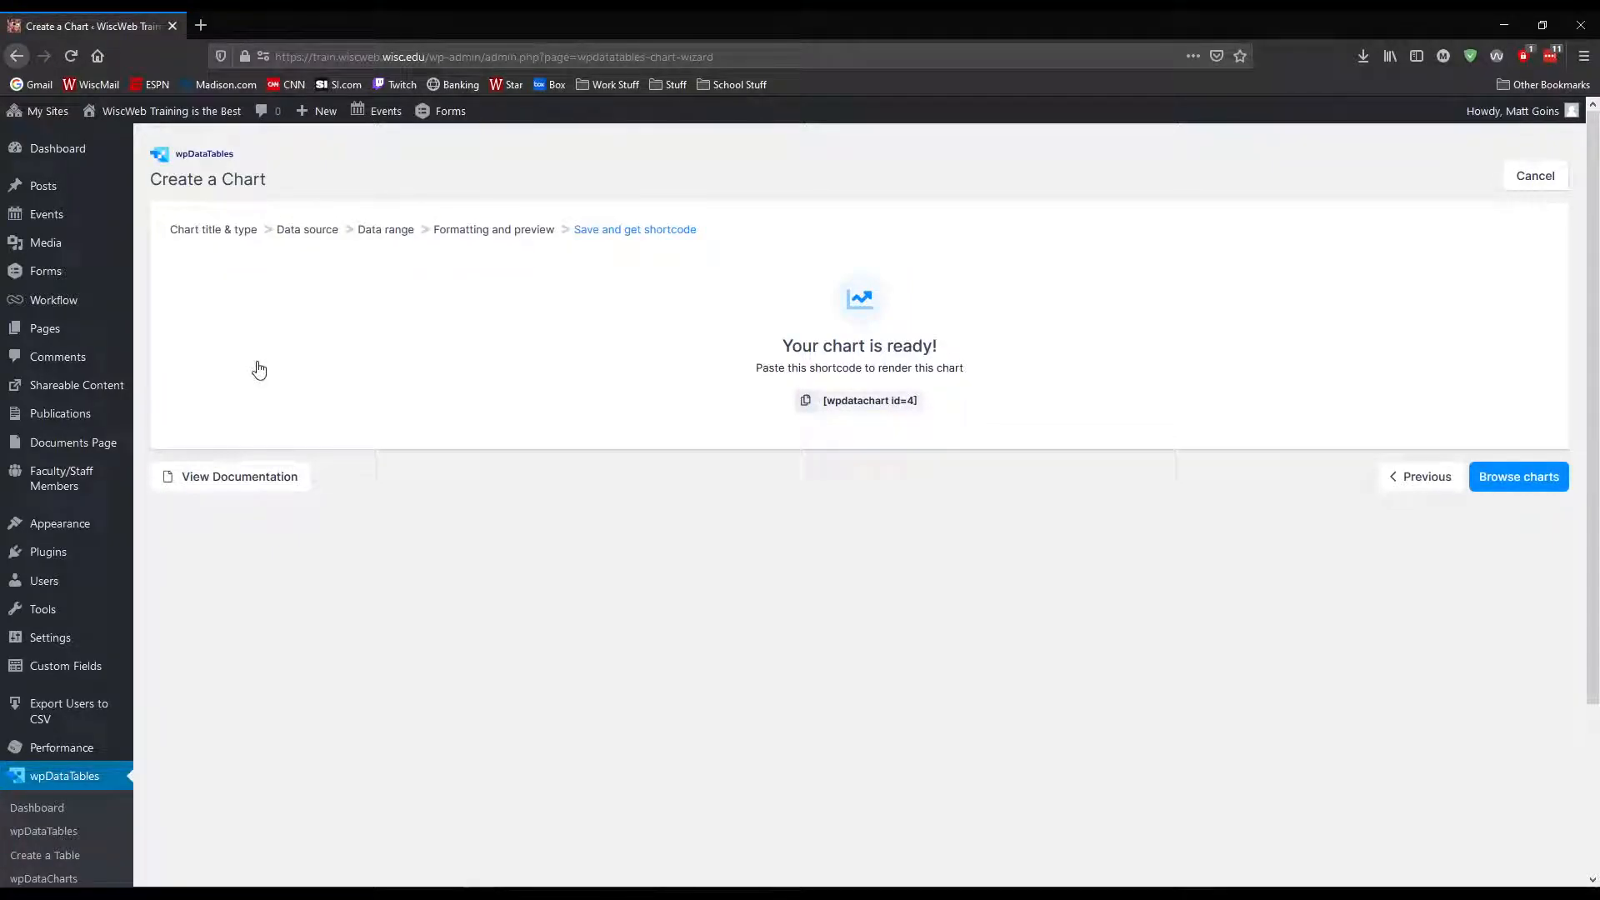
Create a new page titled "Chart Test Page" in a separate browser tab and place the cursor in its text block
middle_click(35, 335)
click(255, 27)
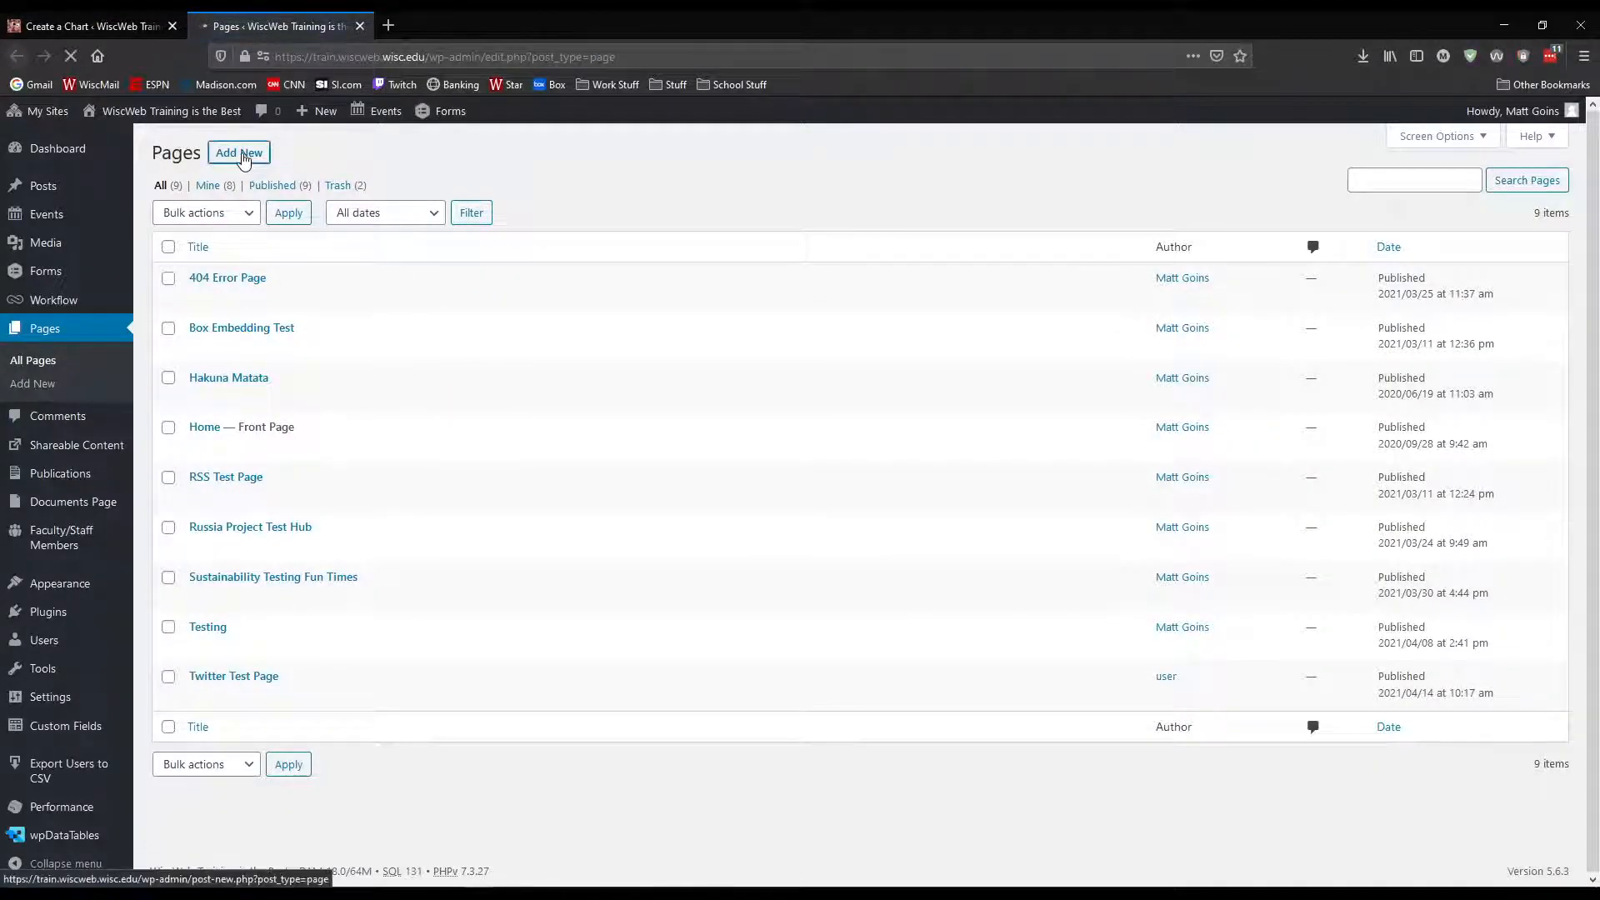
click(242, 155)
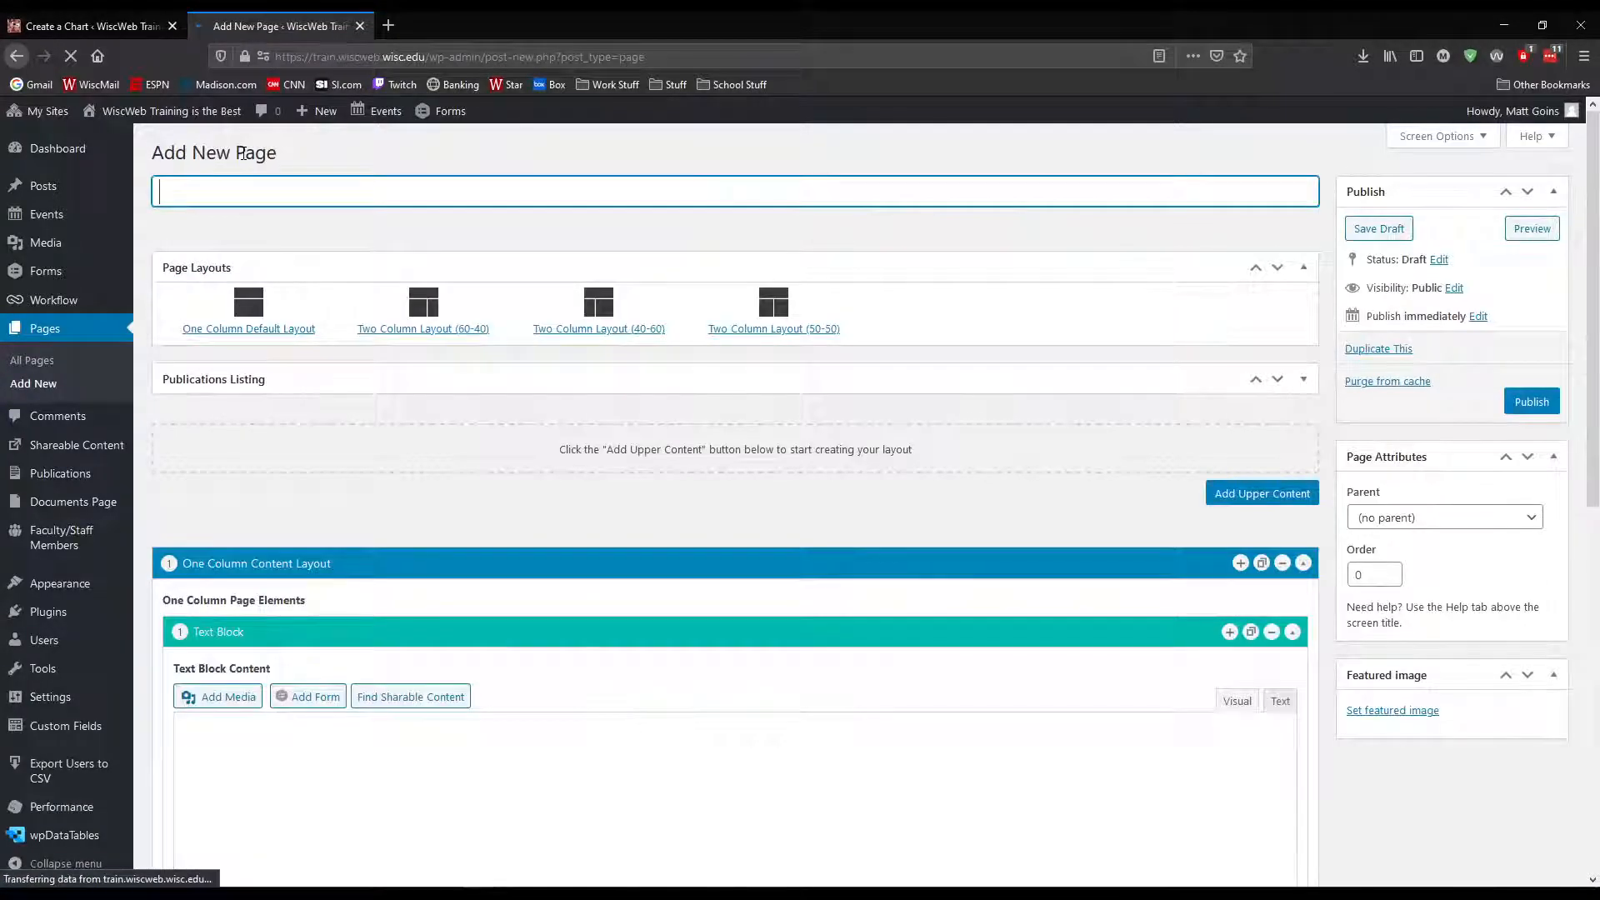
text(Char)
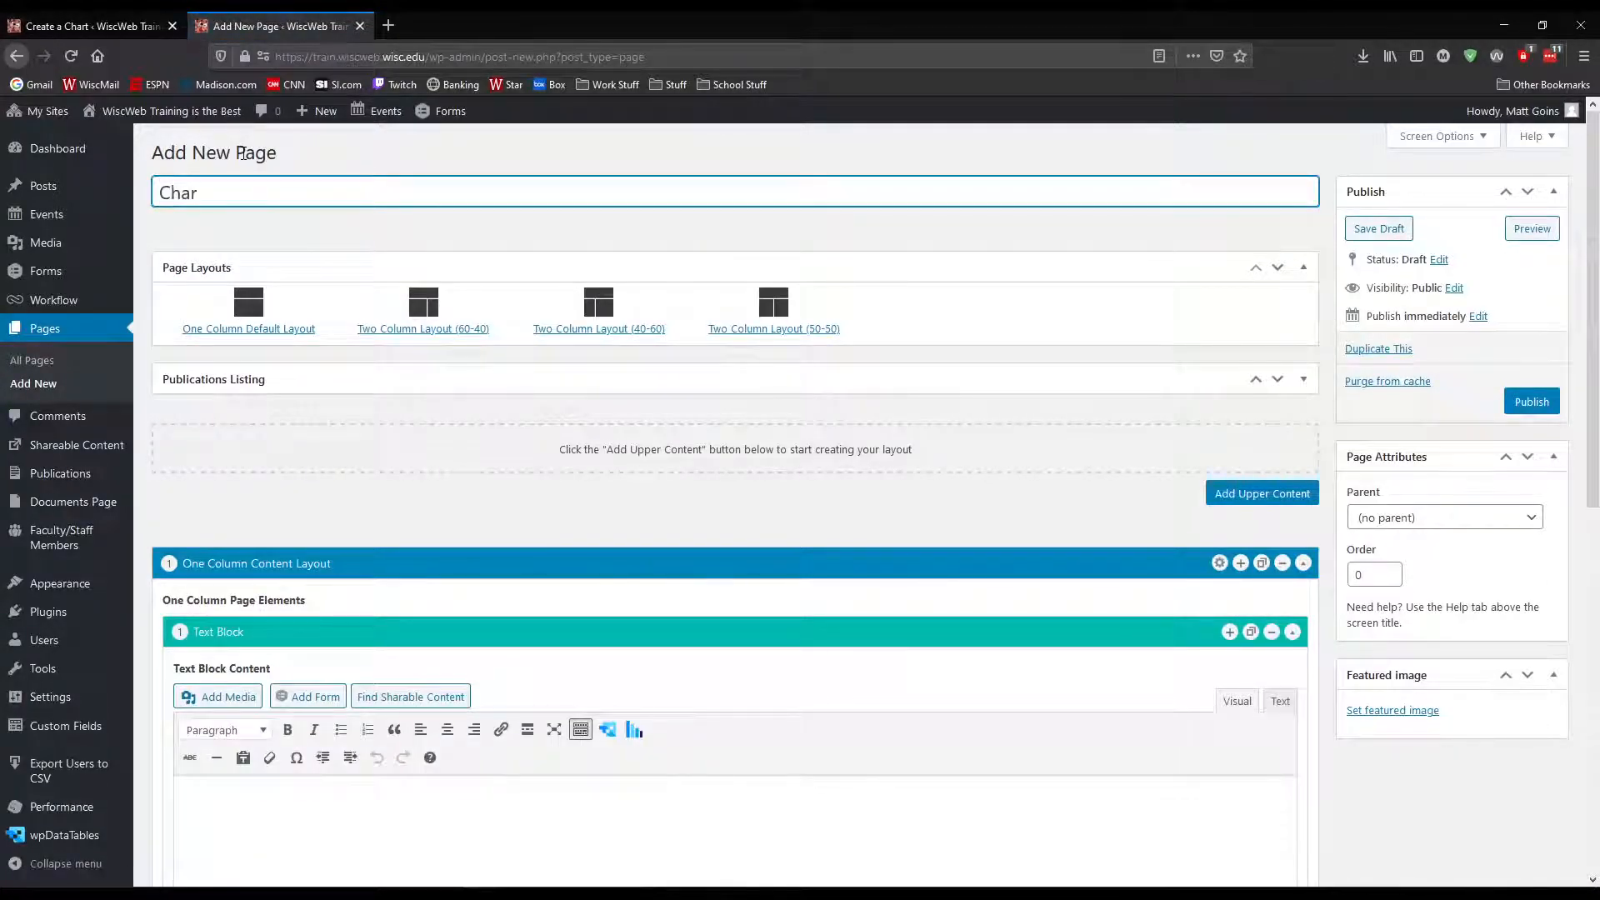
text(t Test Page)
scroll(392, 421, down, 4)
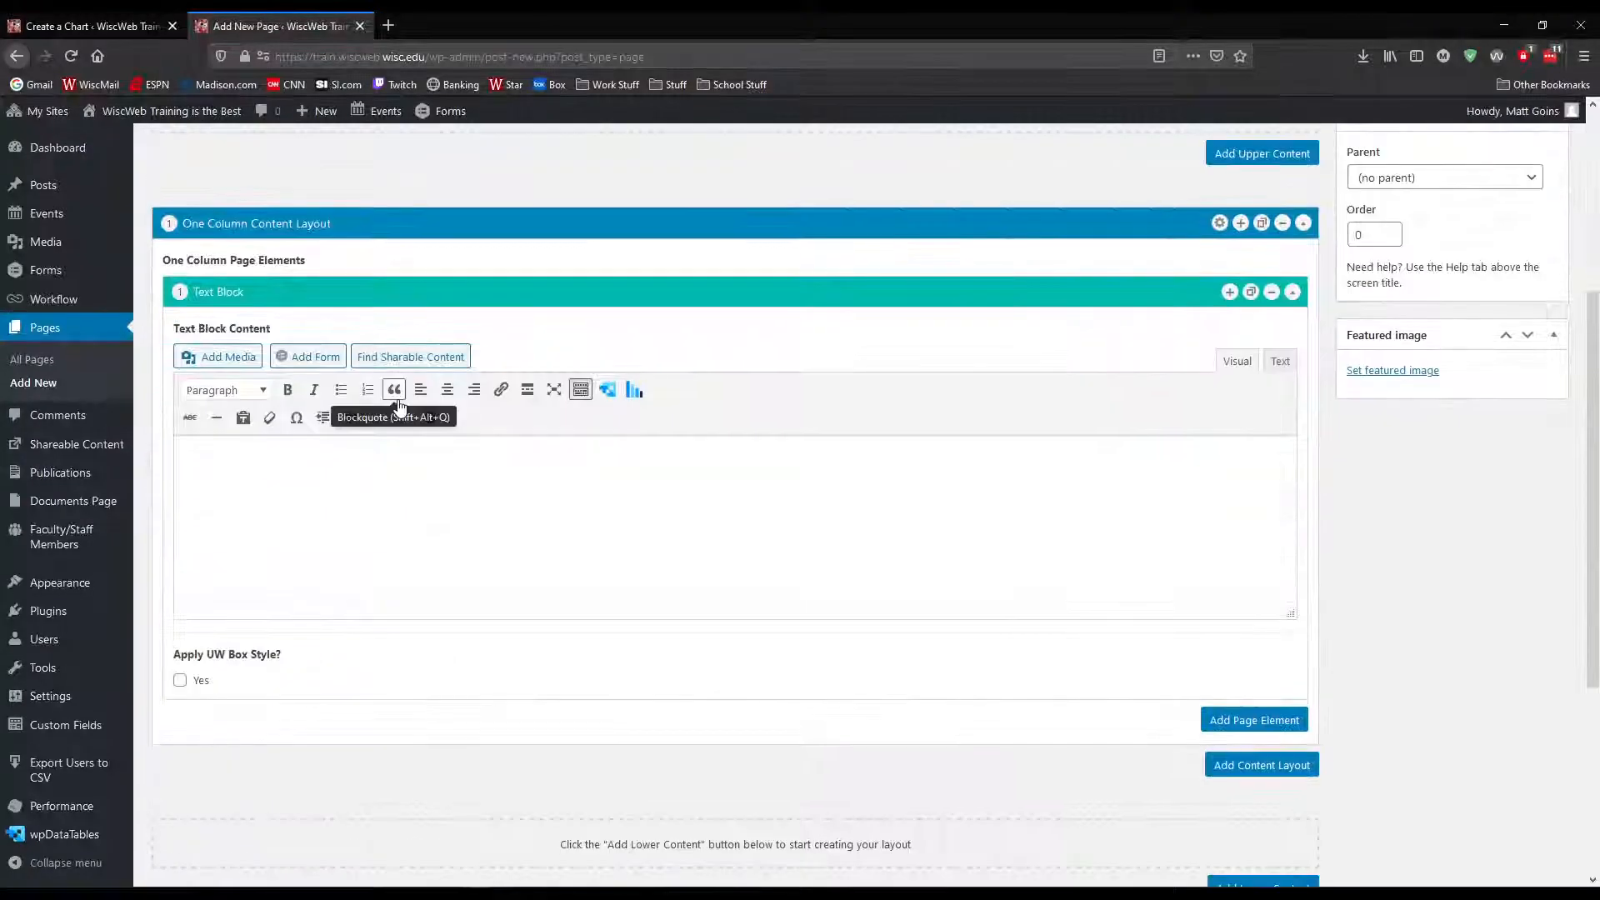
click(649, 475)
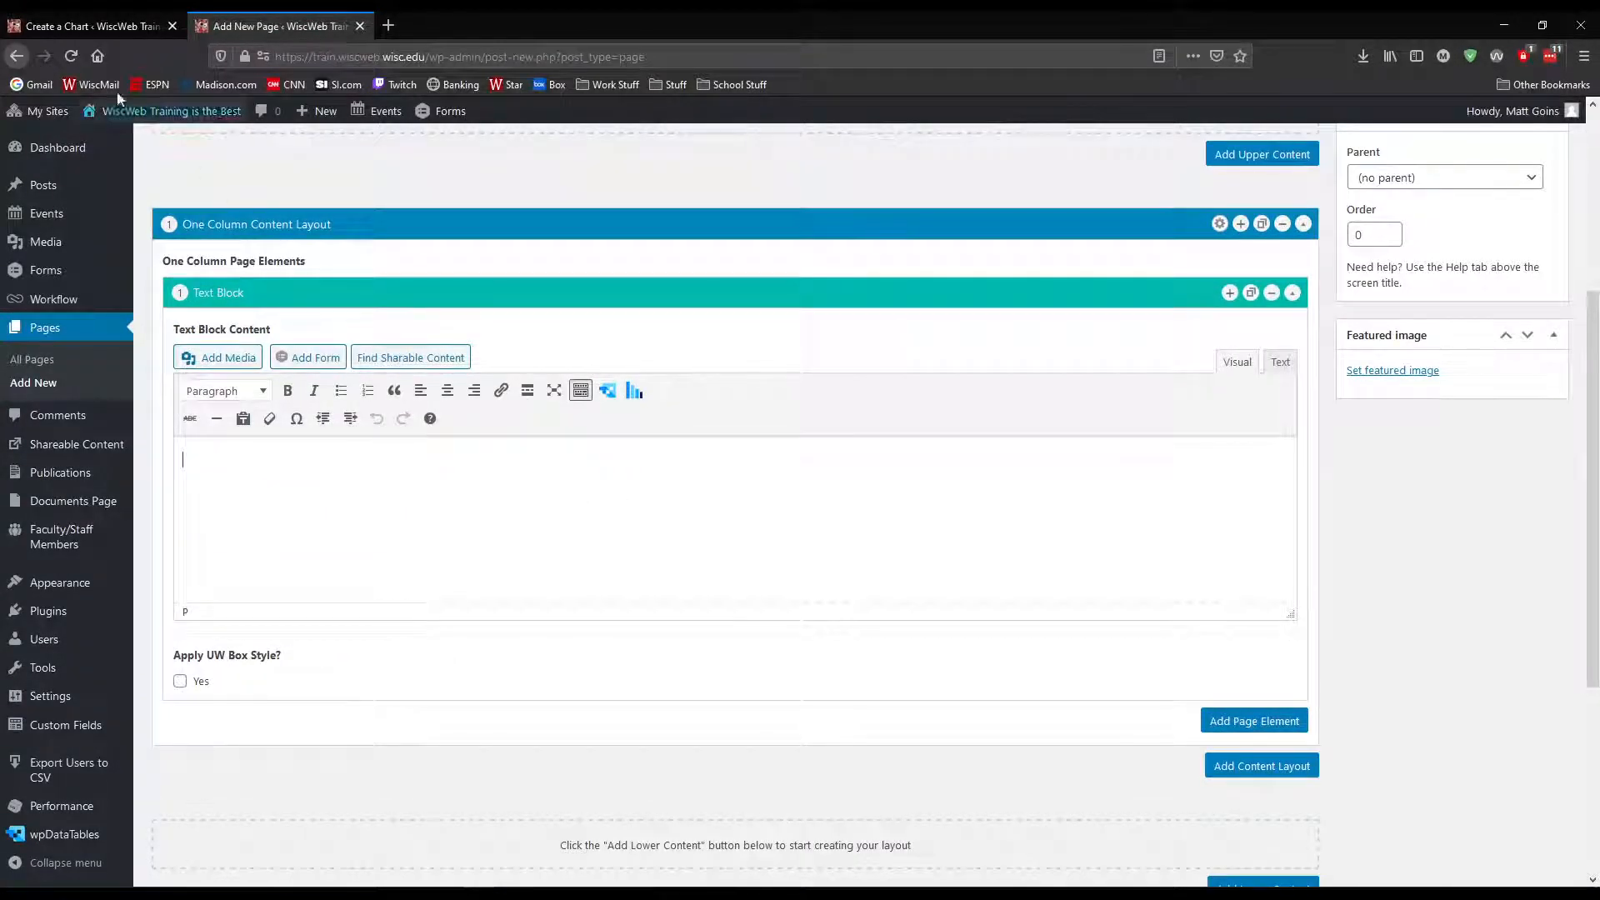
Copy the saved chart's shortcode again and return to the new page
click(122, 25)
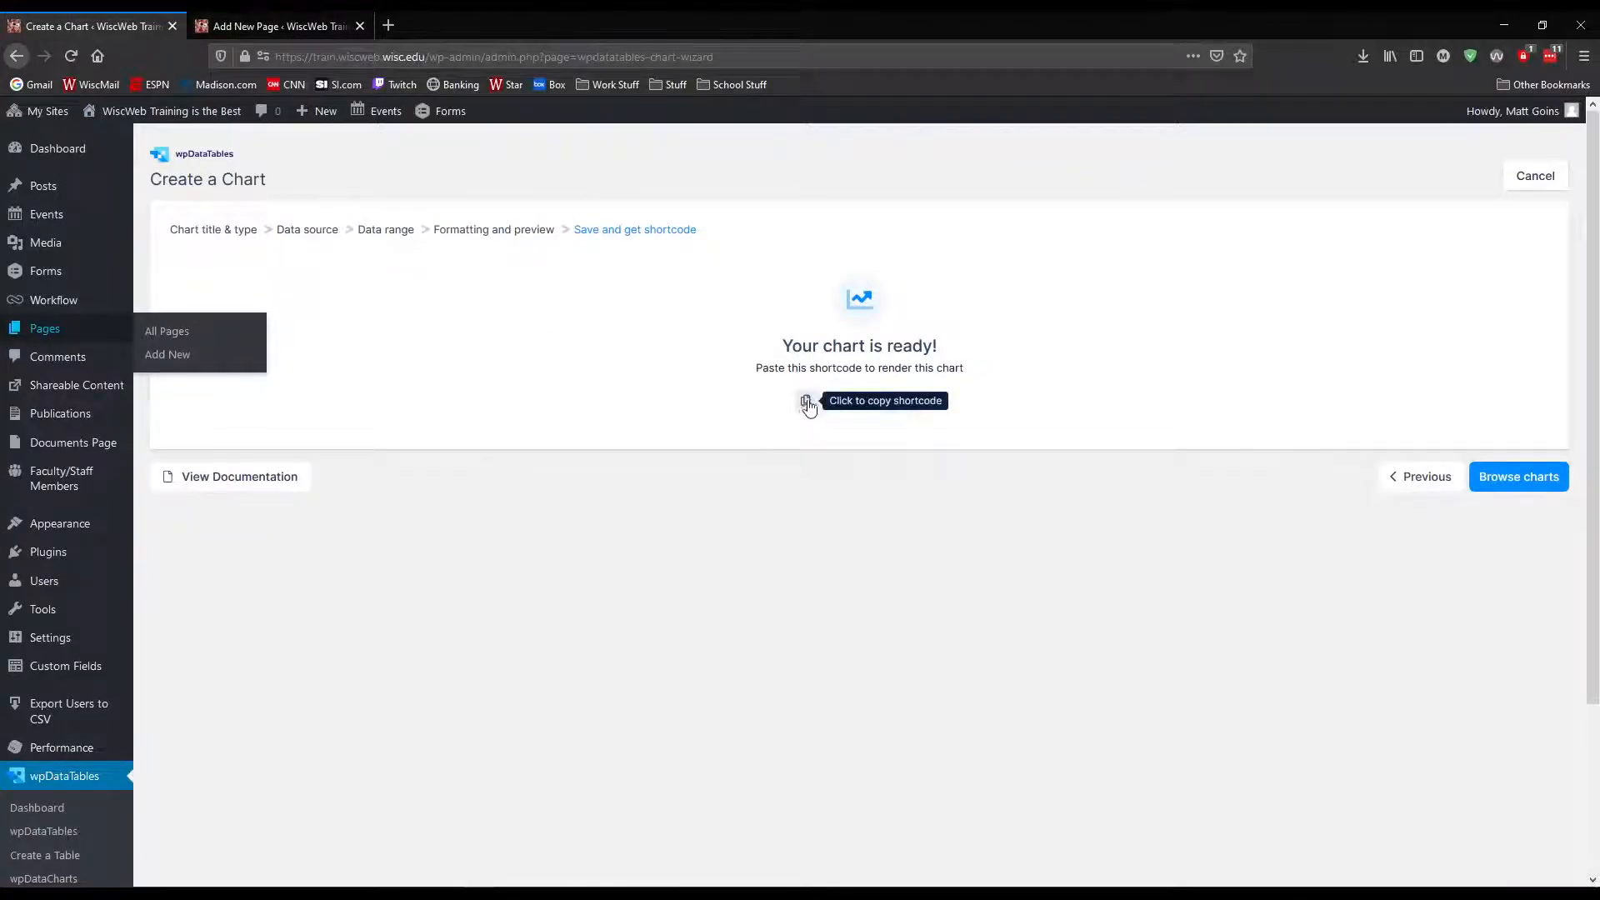
click(806, 403)
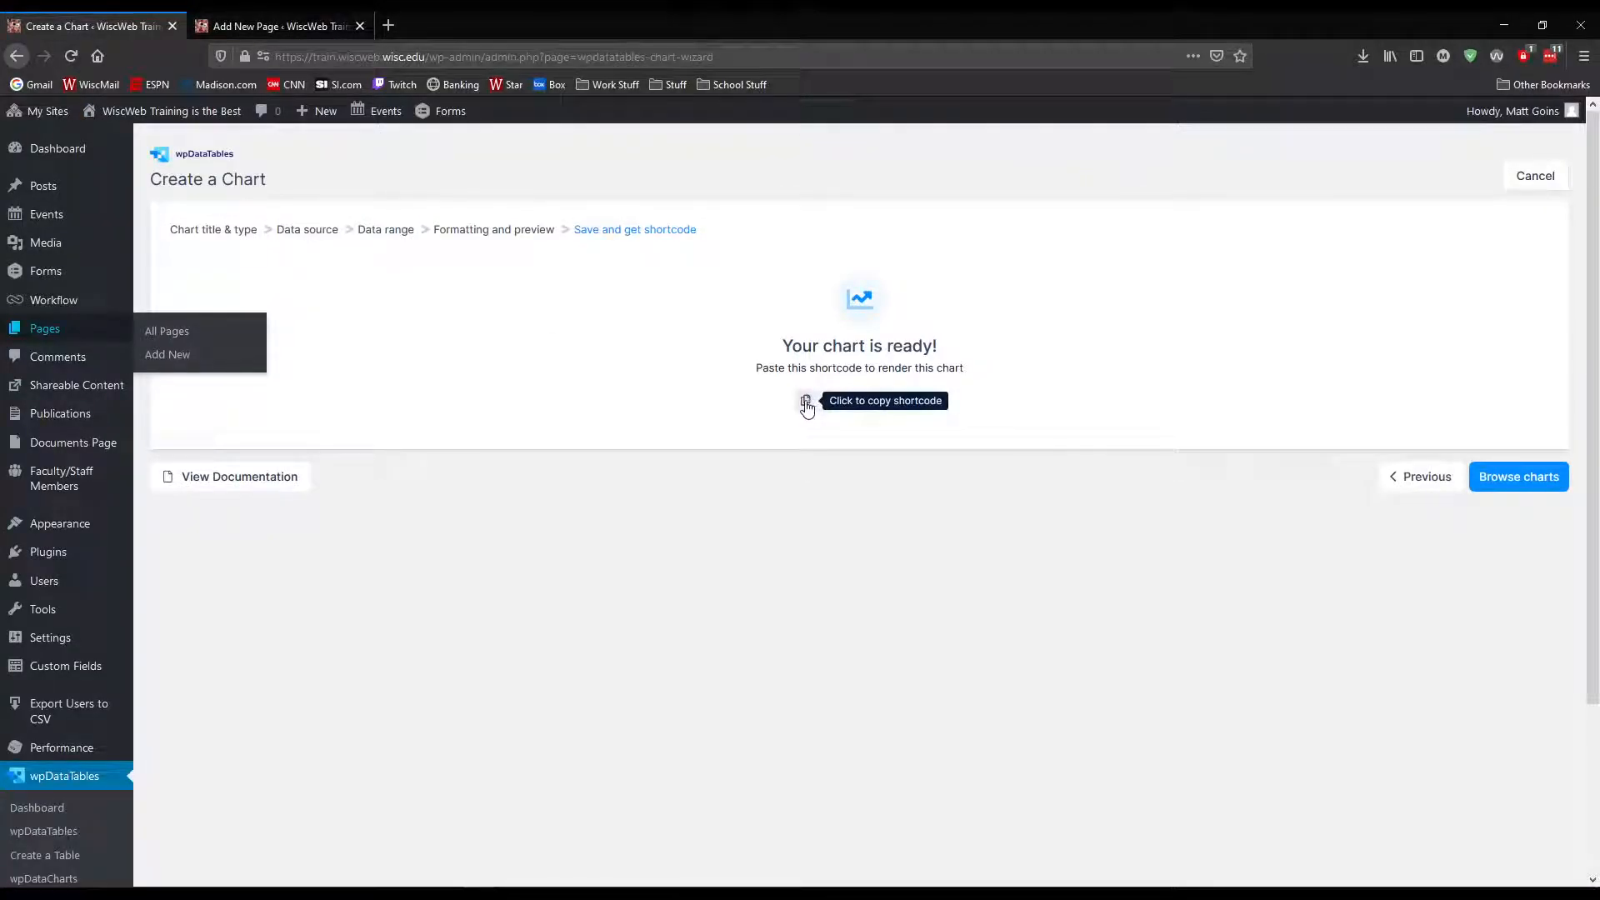
click(308, 31)
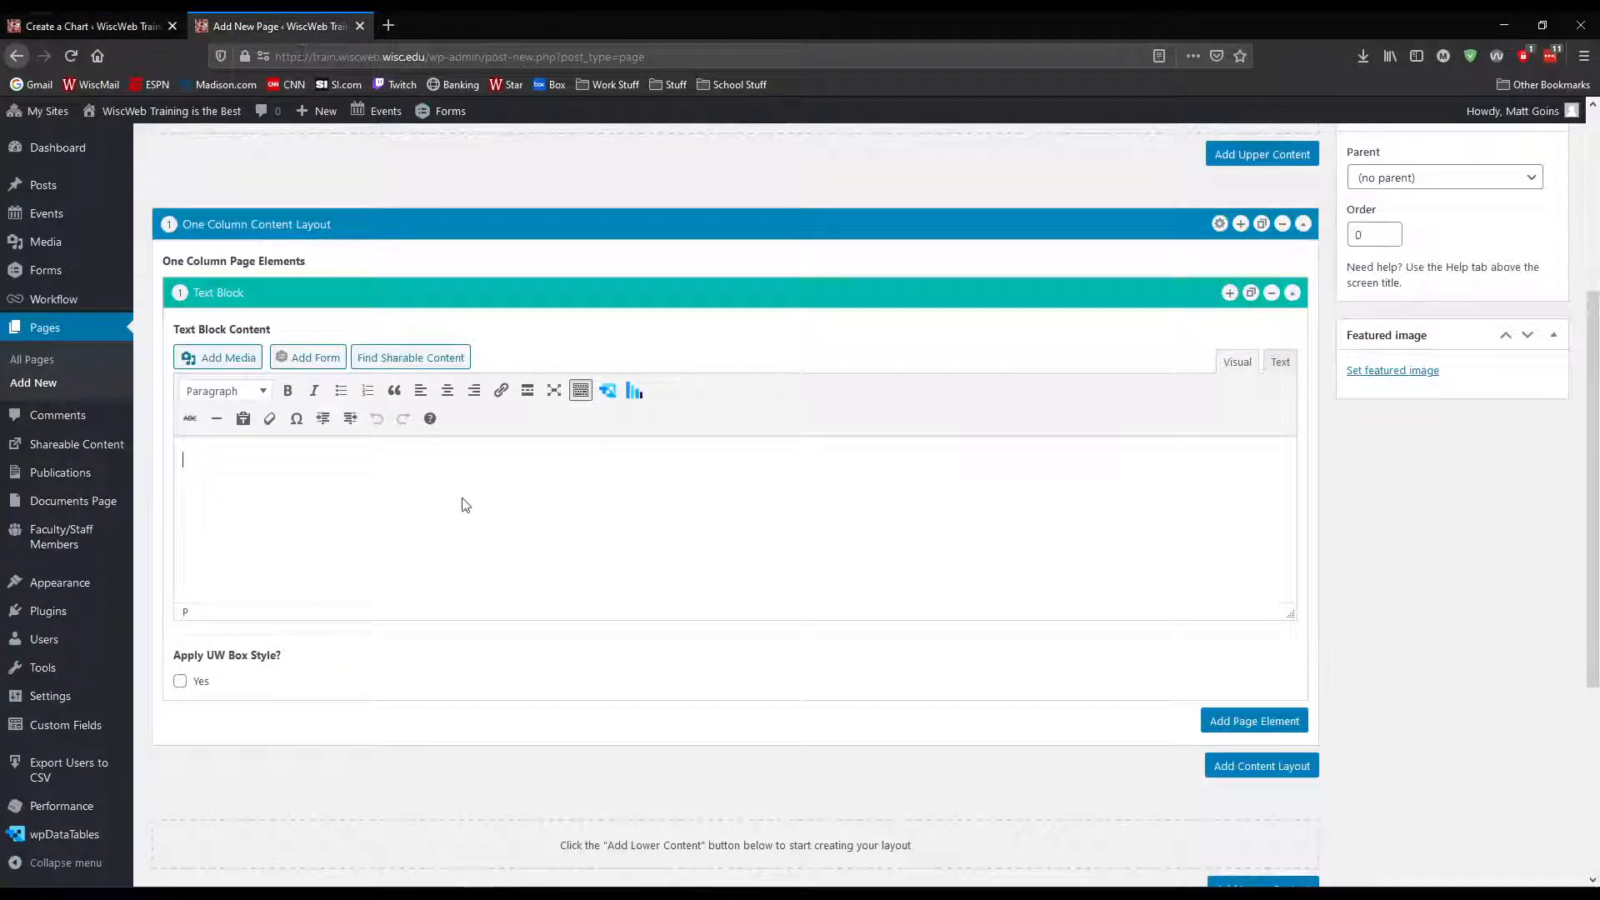
click(636, 392)
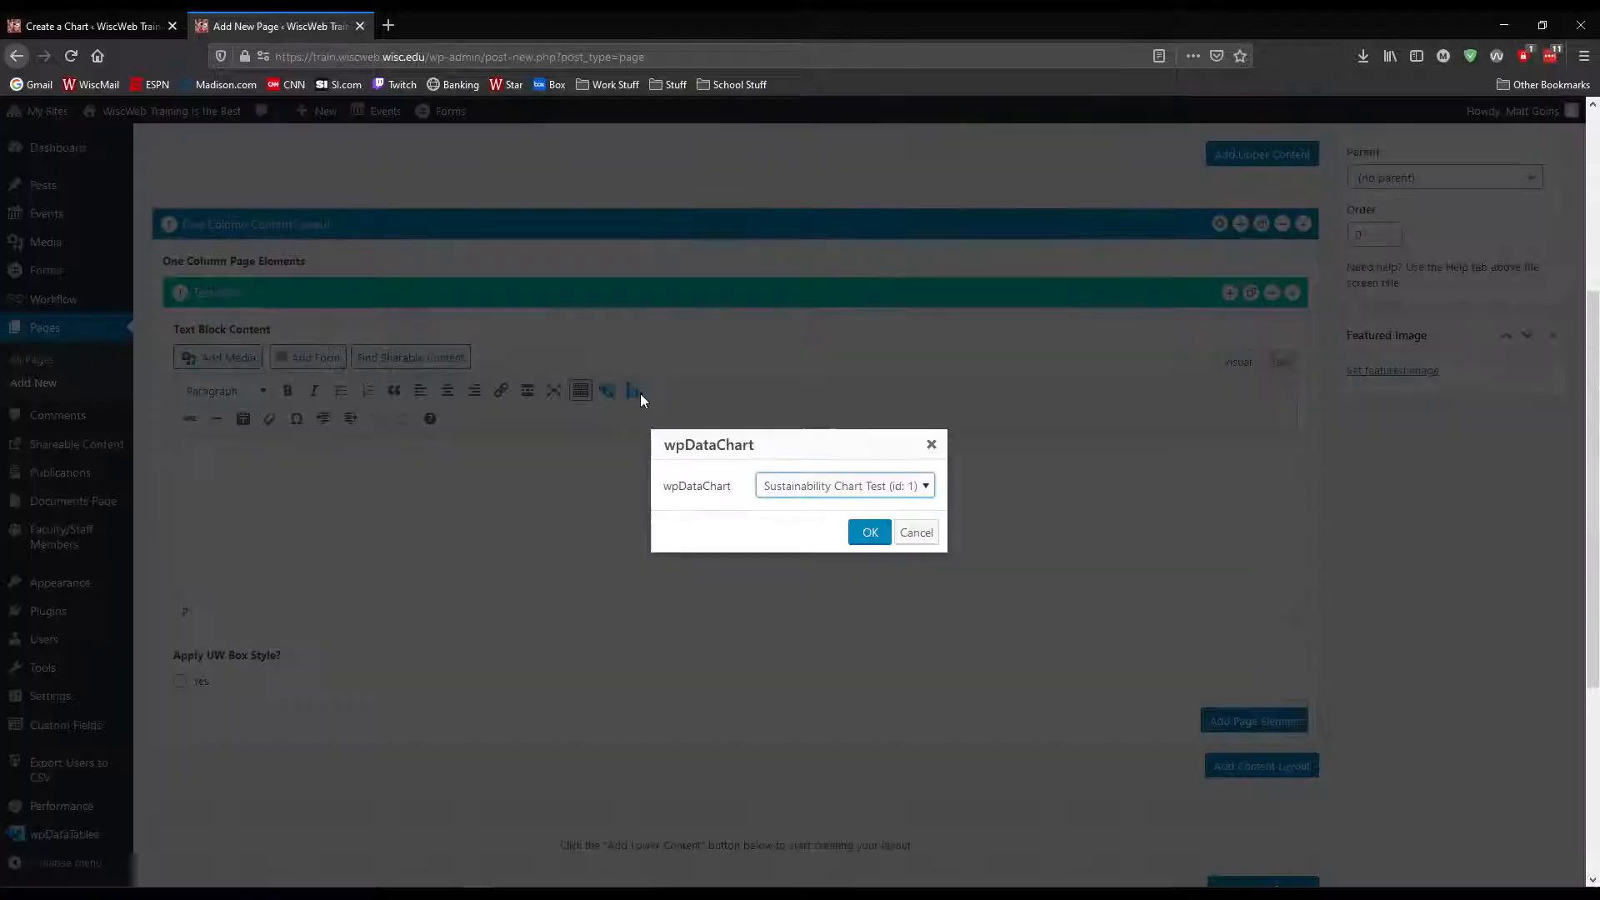
click(920, 486)
click(931, 444)
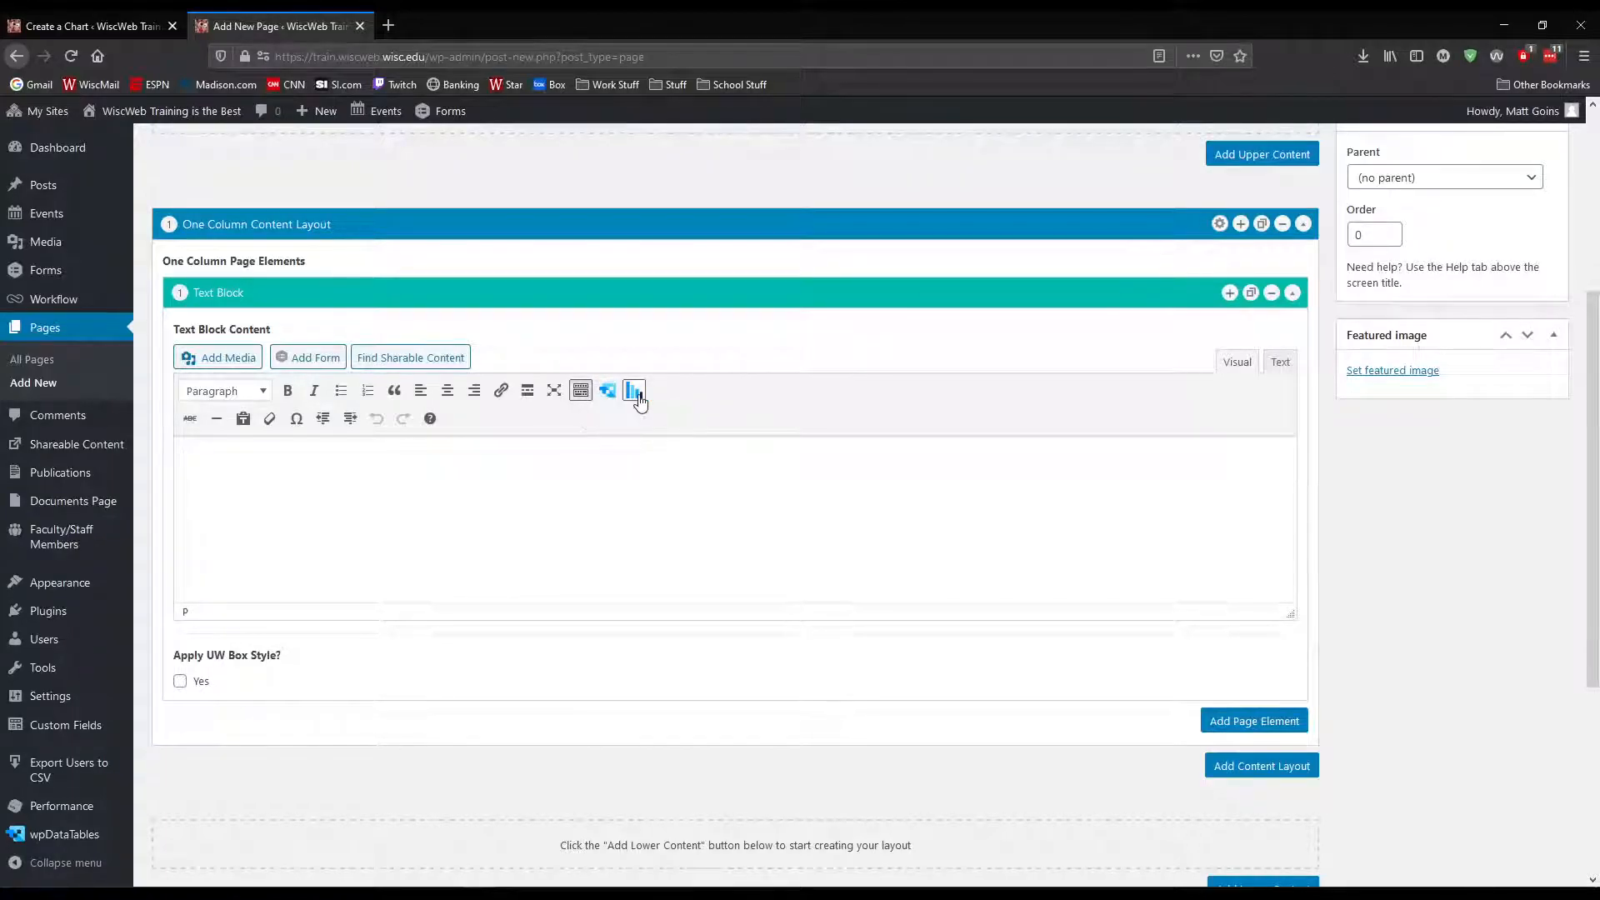
Insert the wpDataChart "Graduate Data - Scatter Chart (id: 4)" into the page's text block
click(638, 400)
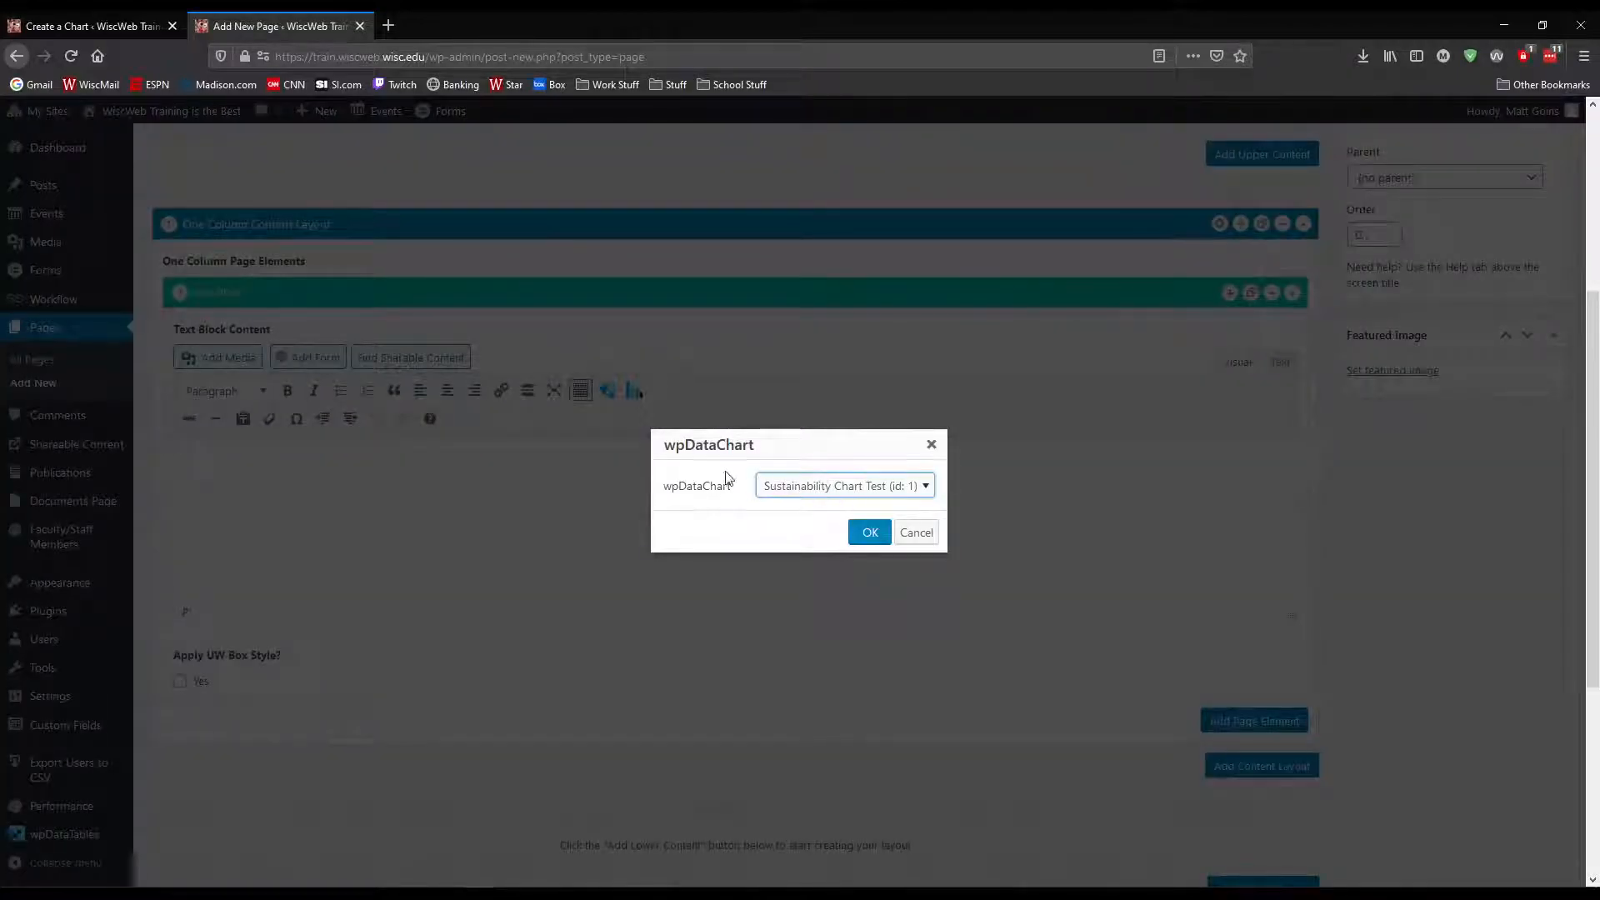
click(924, 488)
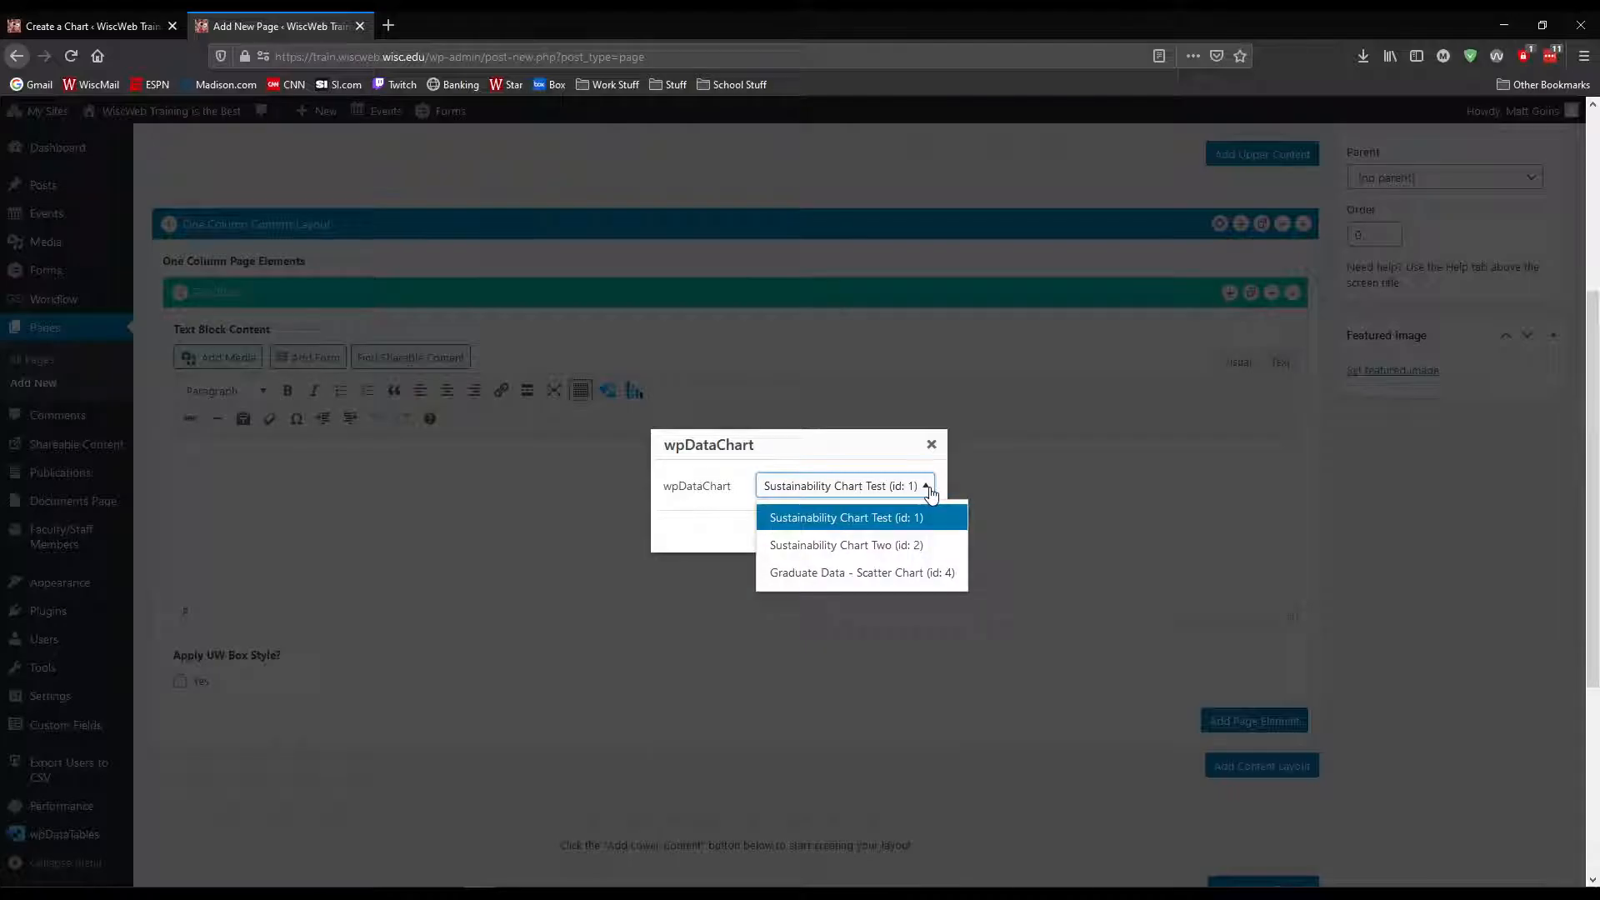
click(862, 572)
click(870, 534)
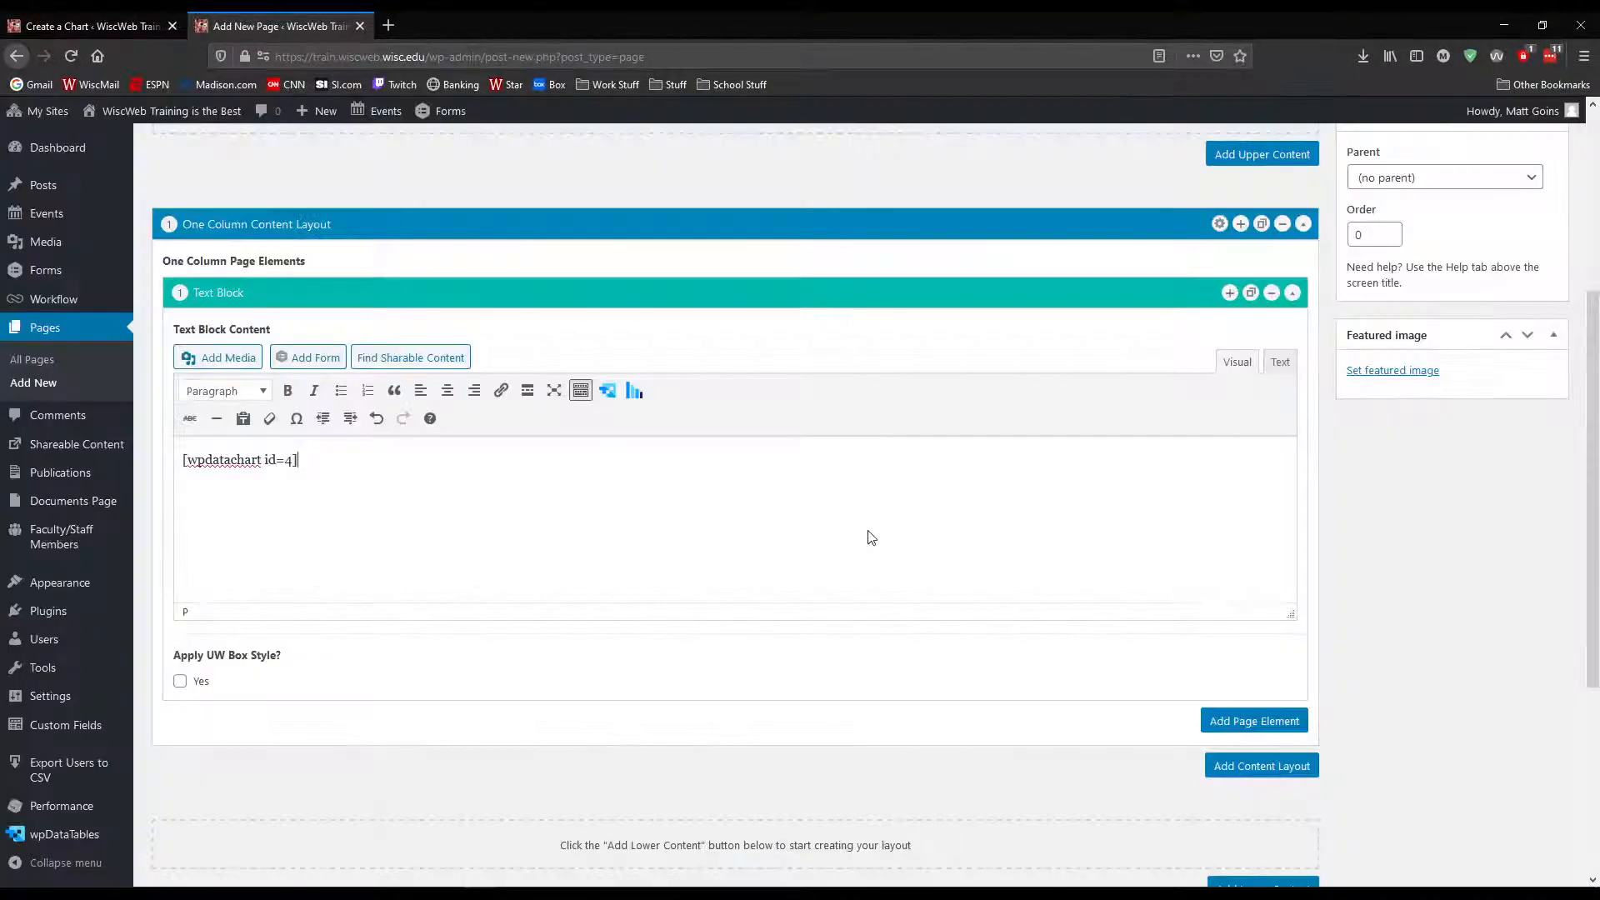
Publish the Chart Test Page and open its live version at the embedded scatter chart
scroll(1437, 504, up, 5)
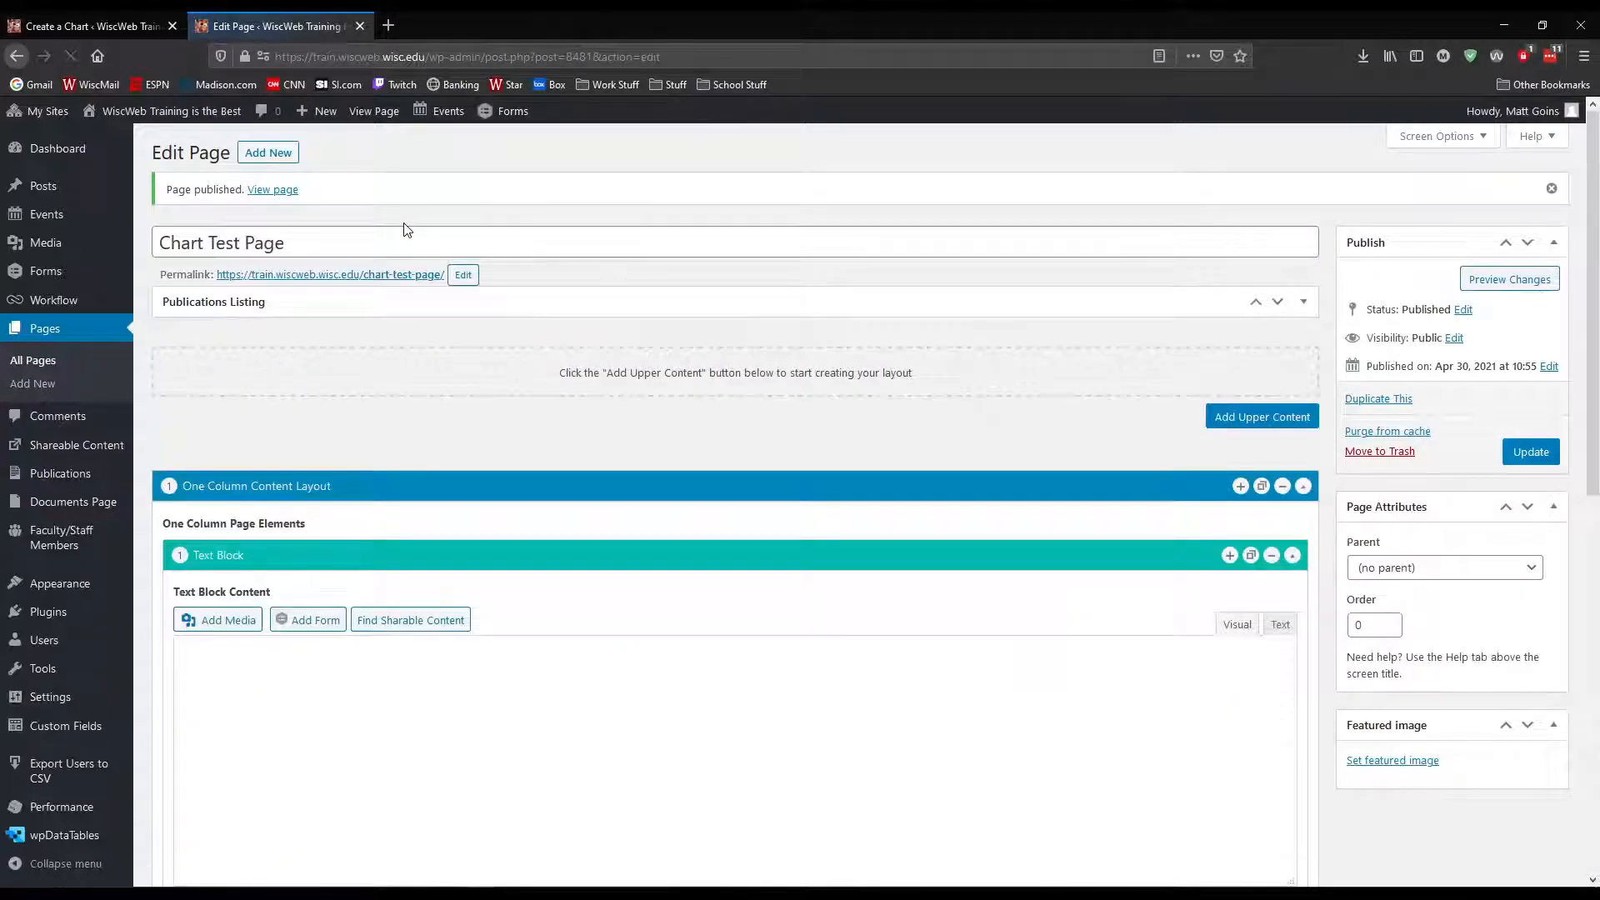
click(390, 276)
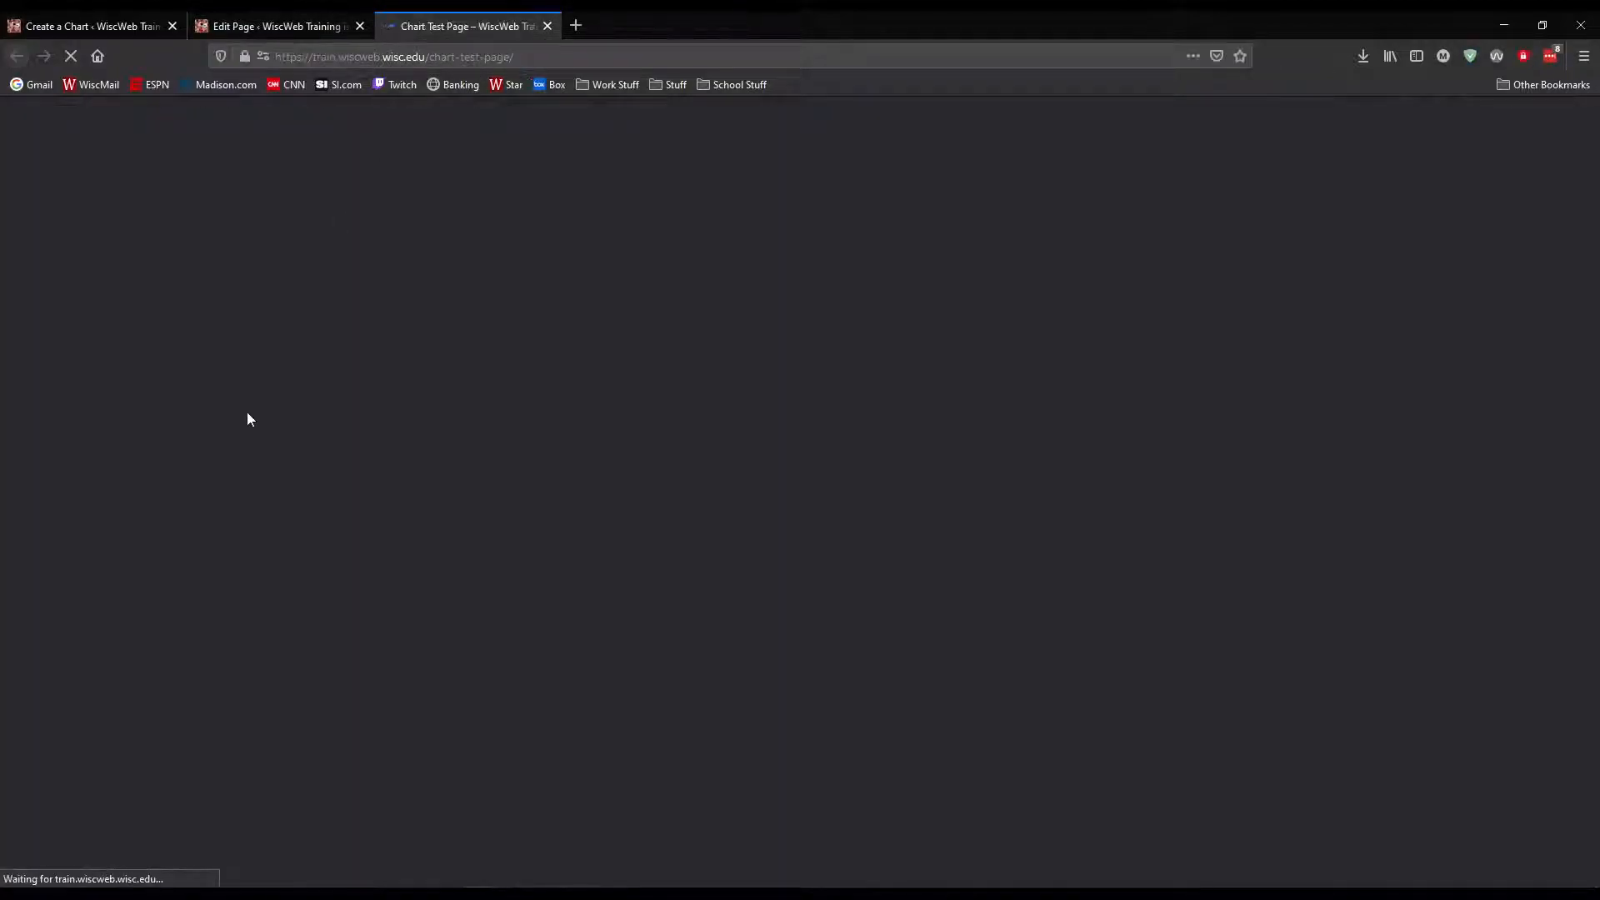
scroll(142, 464, down, 2)
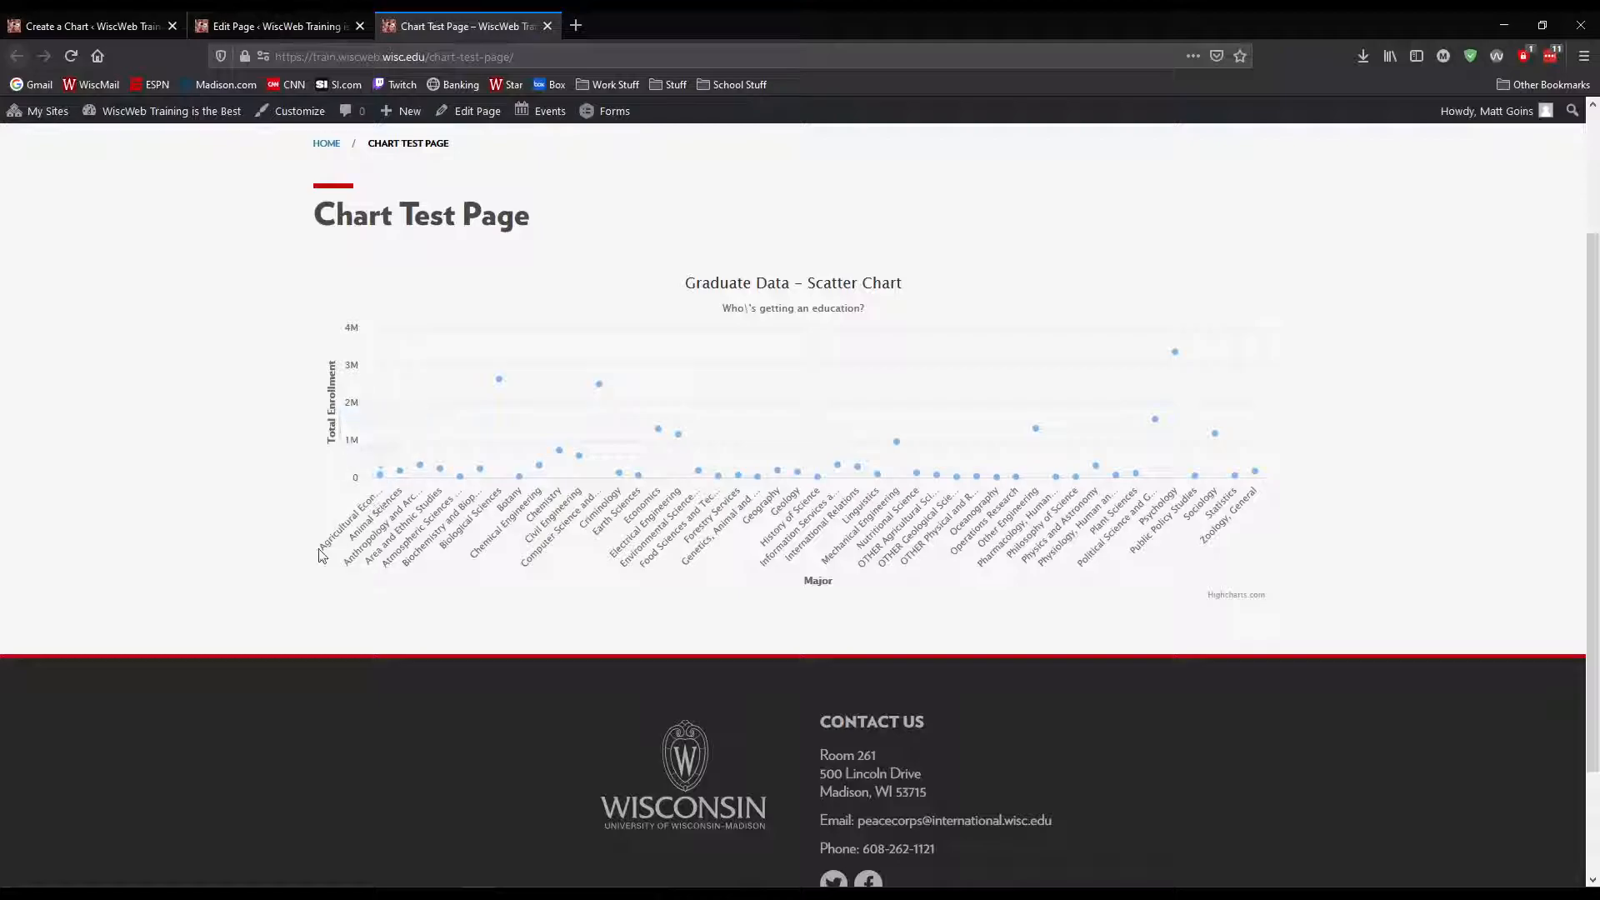
Examine the Total Students tooltips of several data points across the published scatter chart
mouse_move(381, 481)
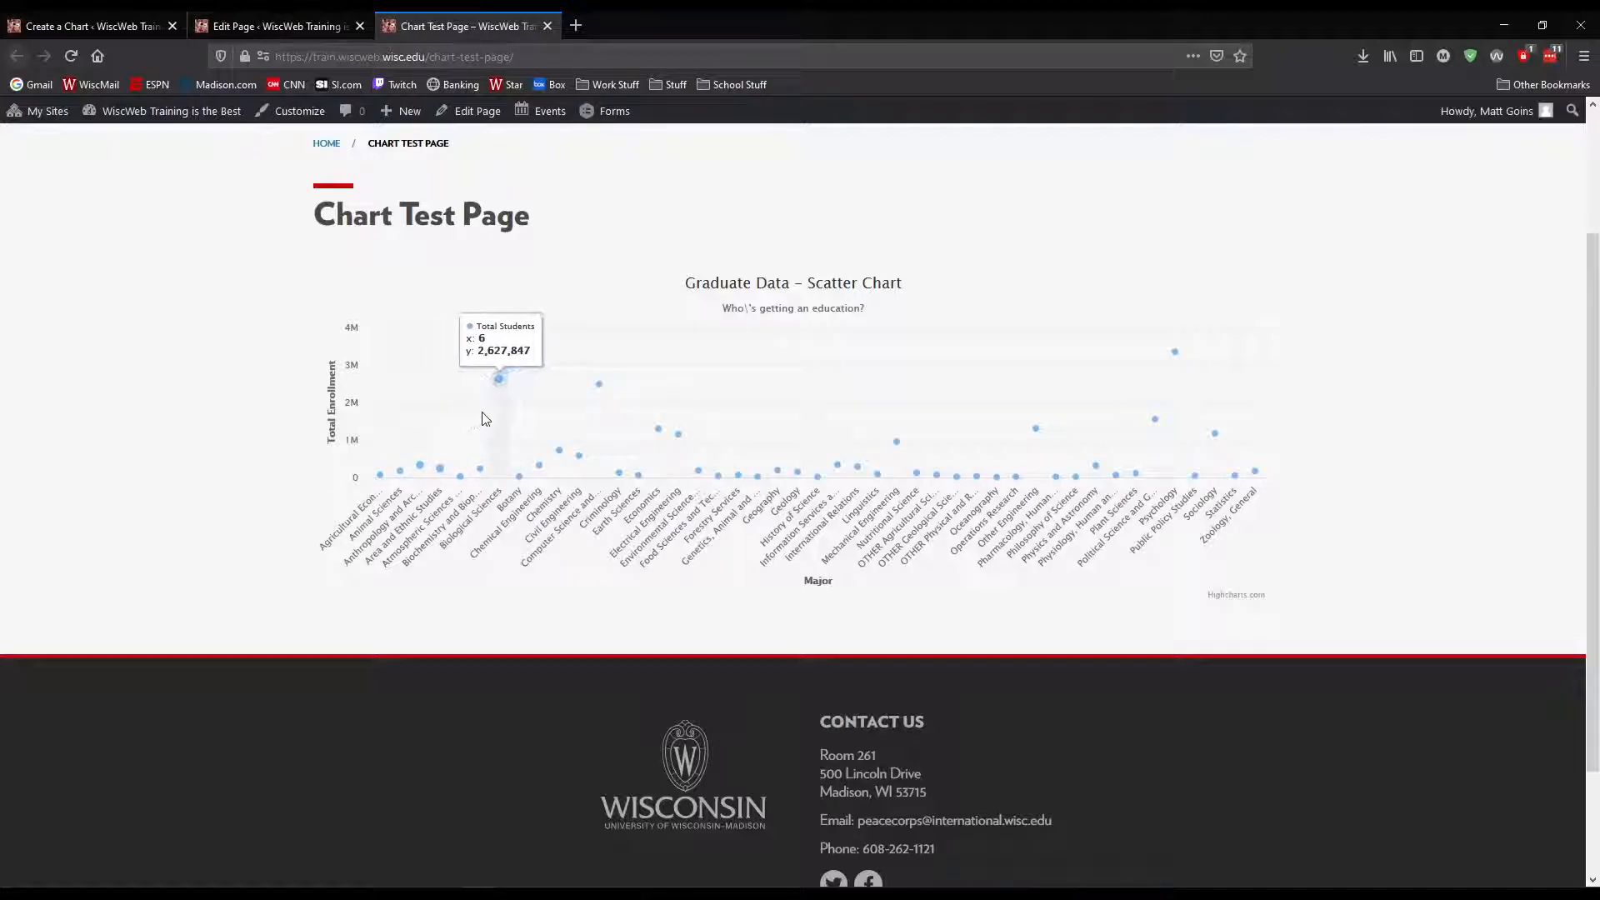
mouse_move(642, 406)
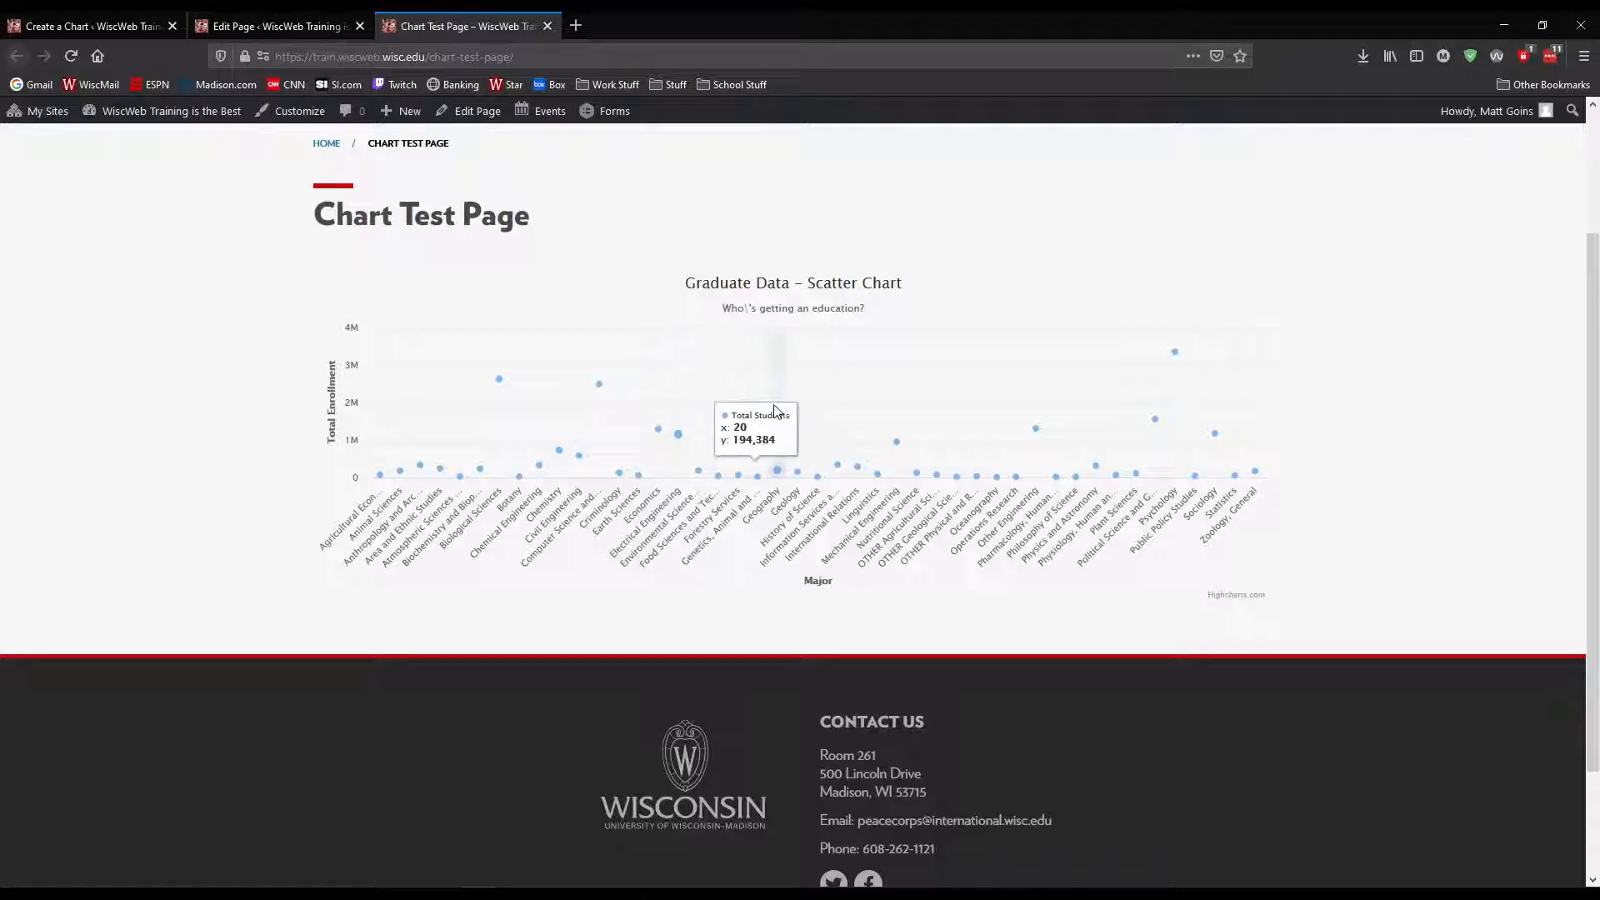
mouse_move(930, 417)
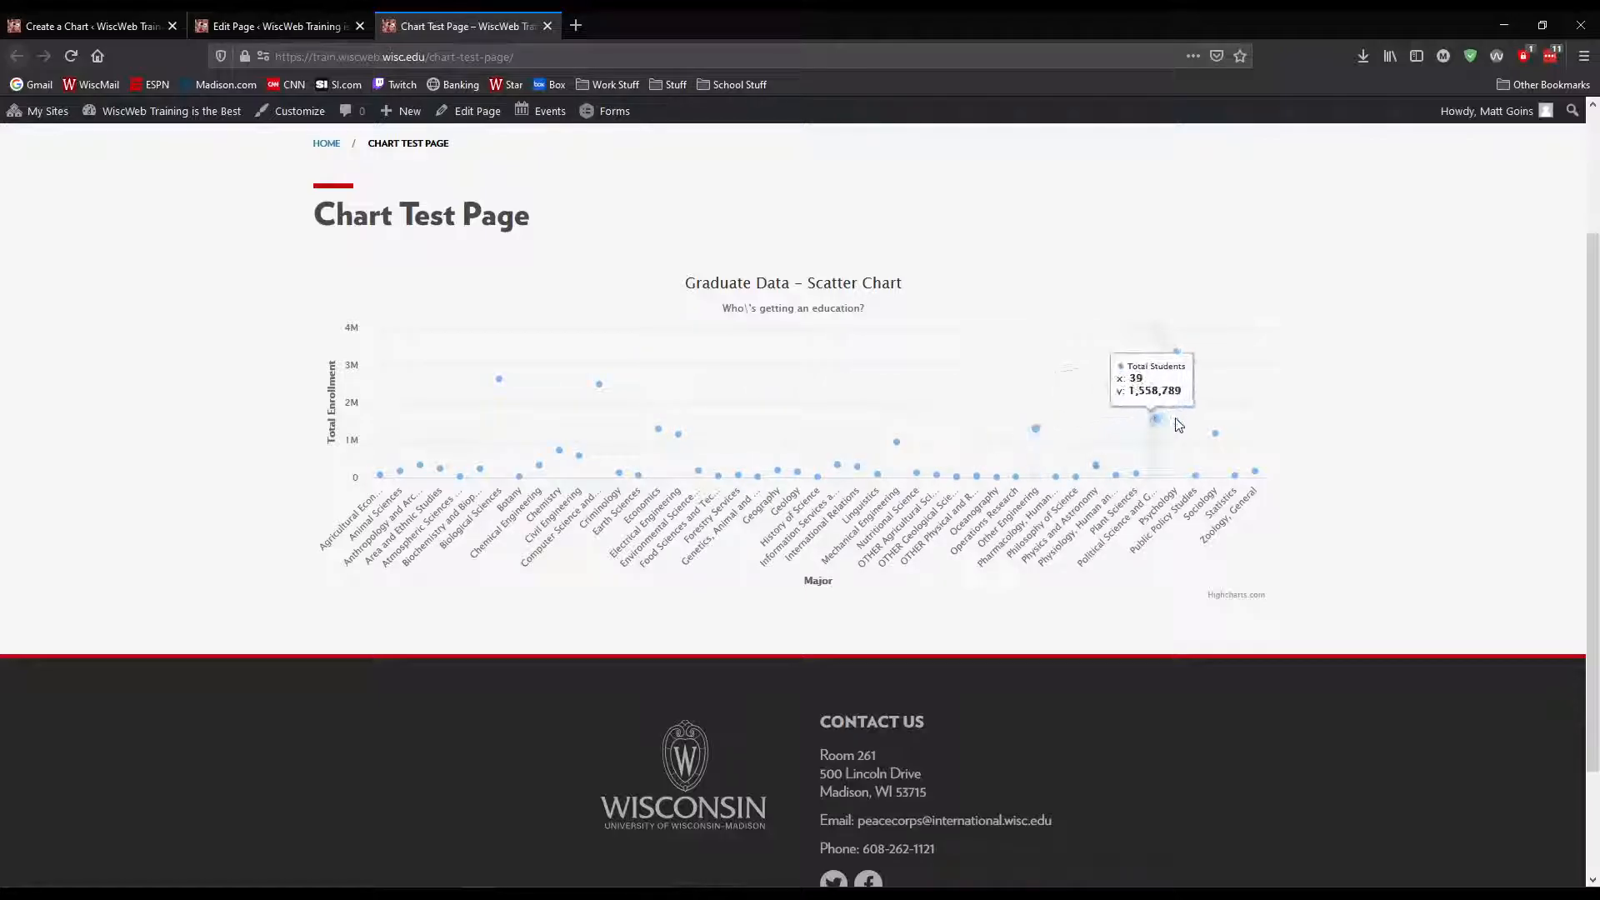
mouse_move(1230, 440)
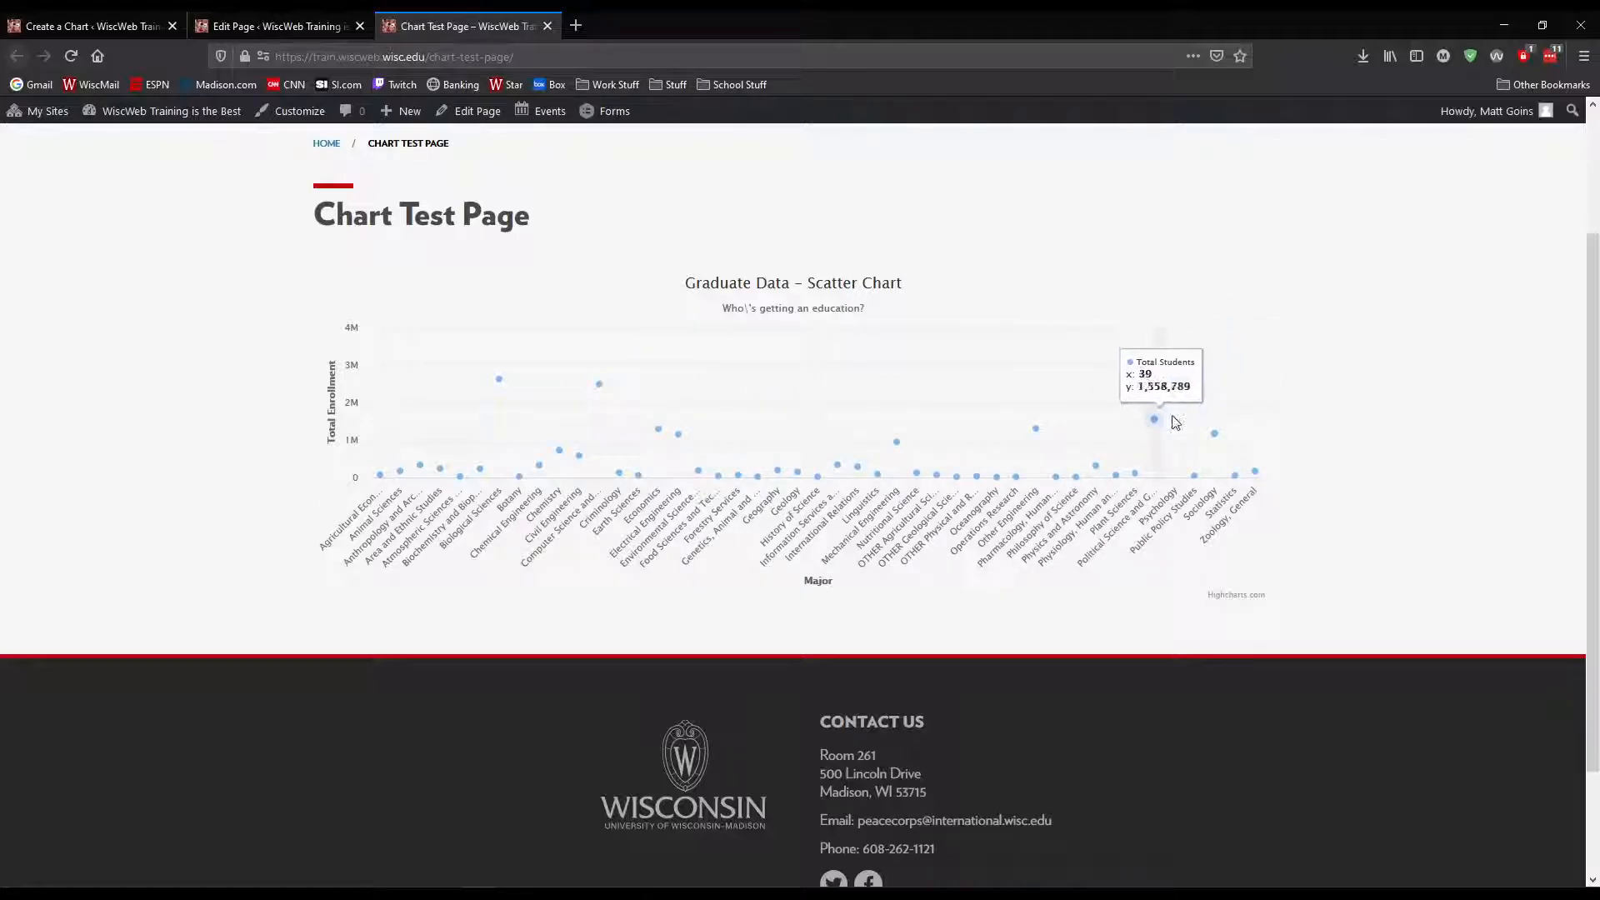
mouse_move(1097, 467)
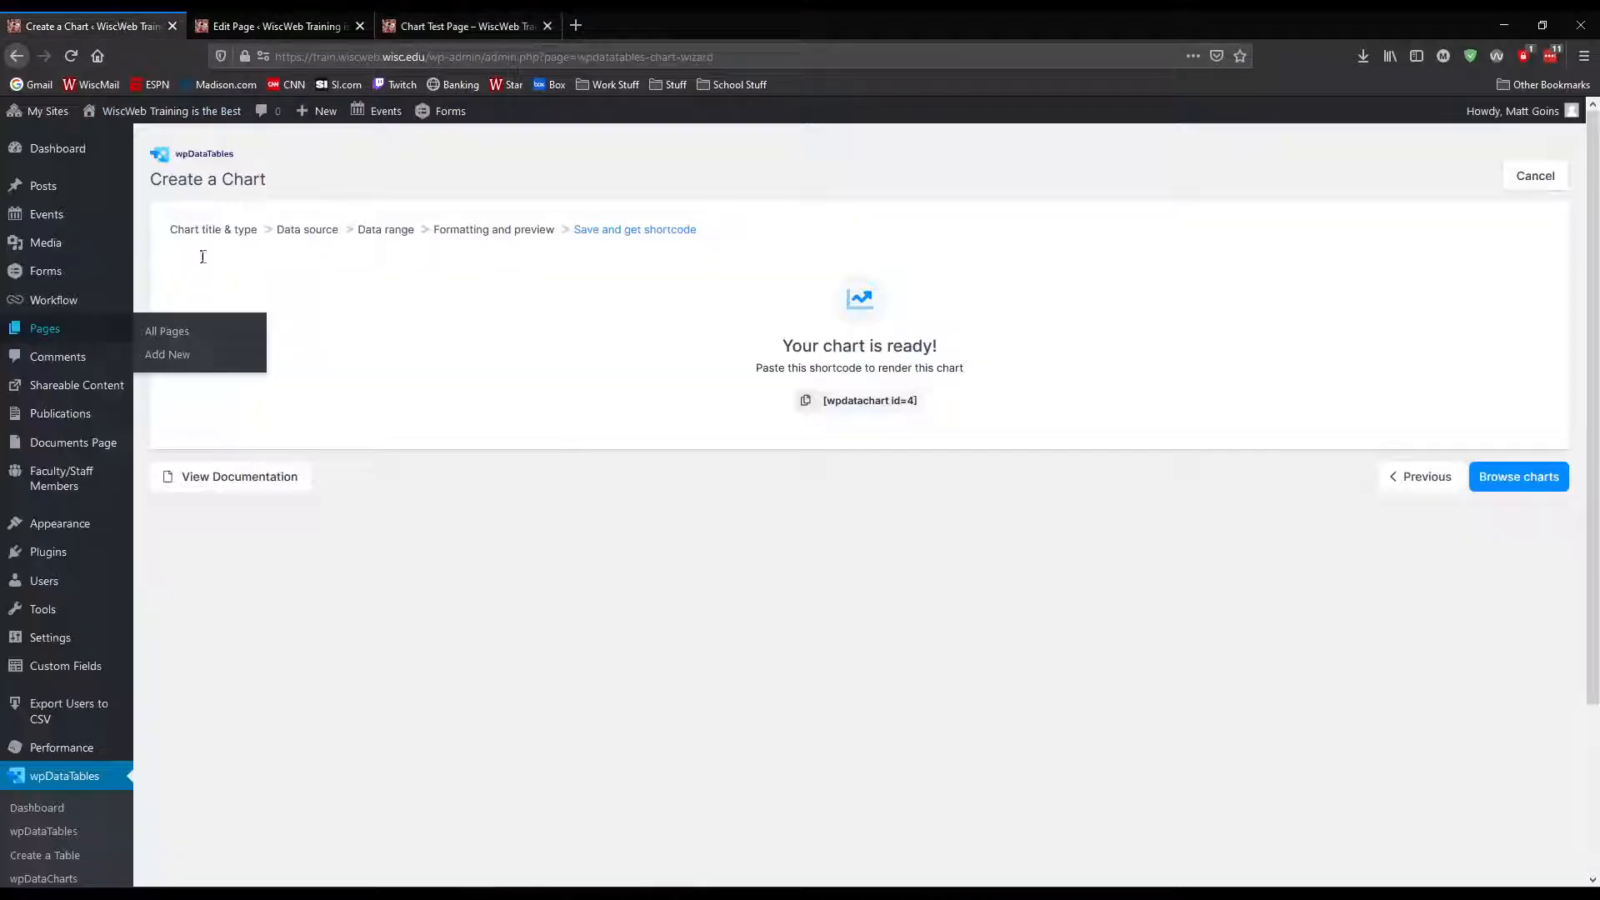
Return to the finished chart wizard, open the list of saved charts and start a new chart
click(75, 26)
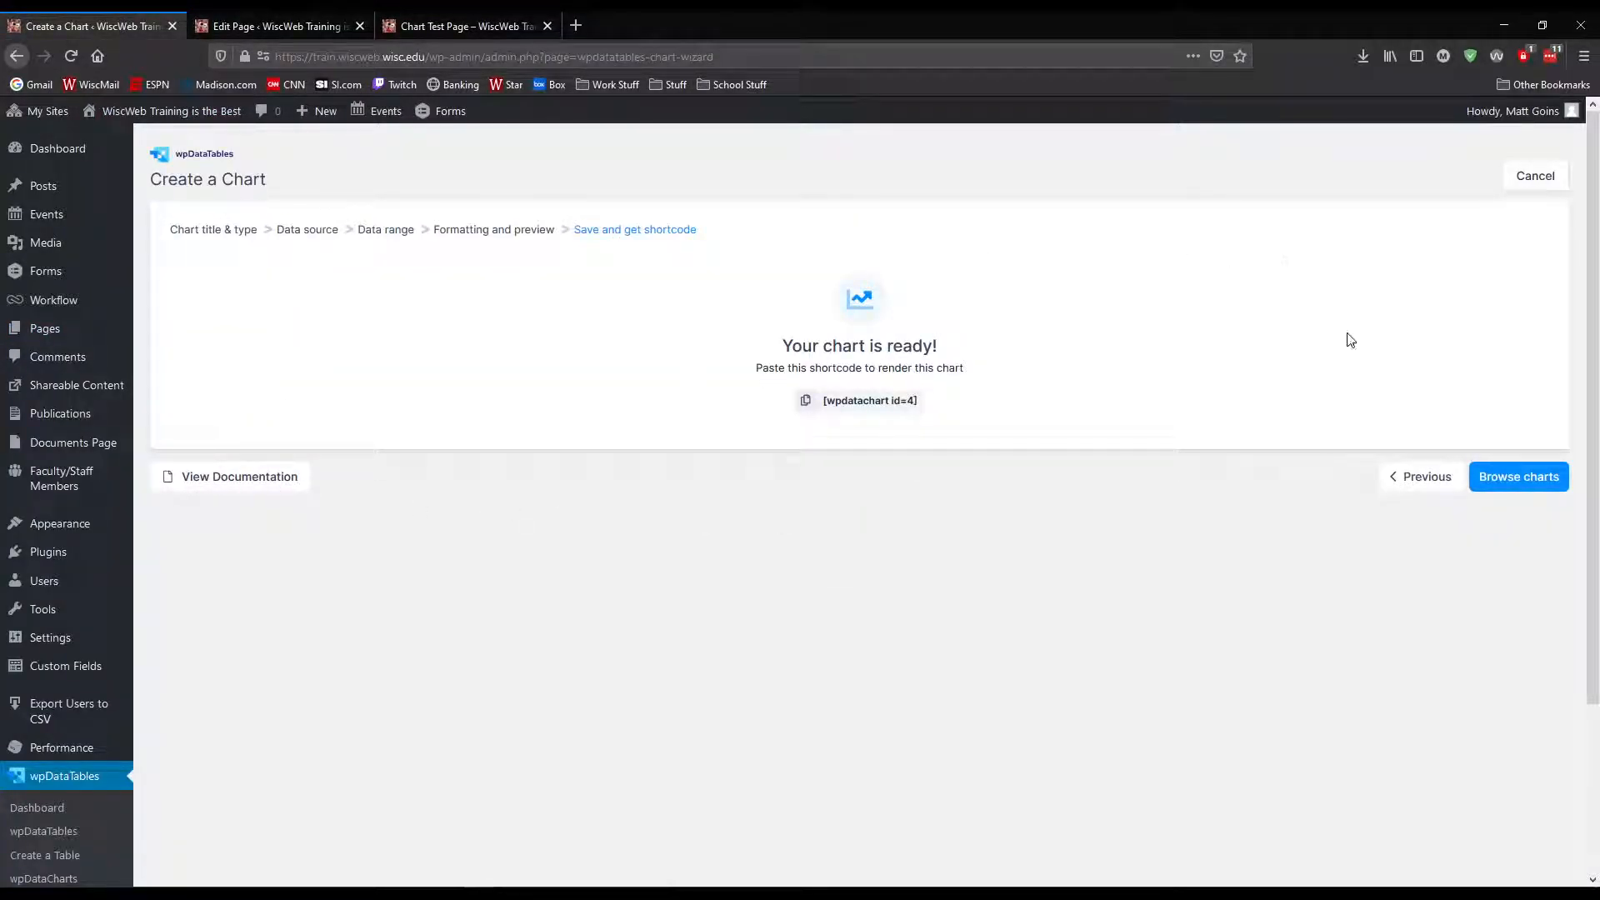
click(1519, 480)
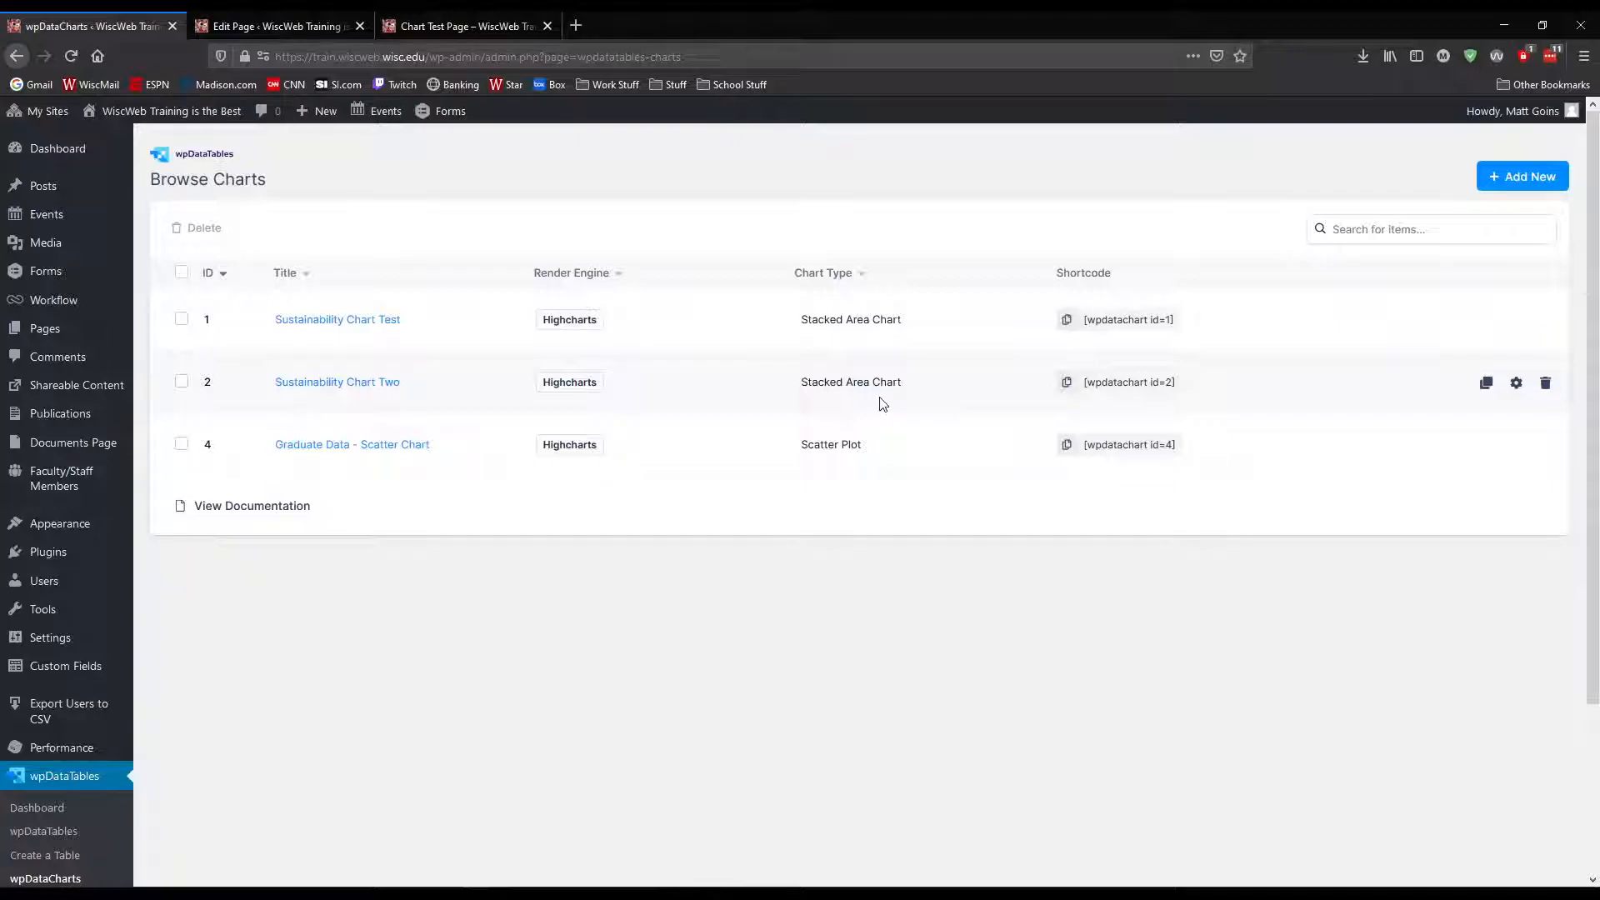
click(1493, 185)
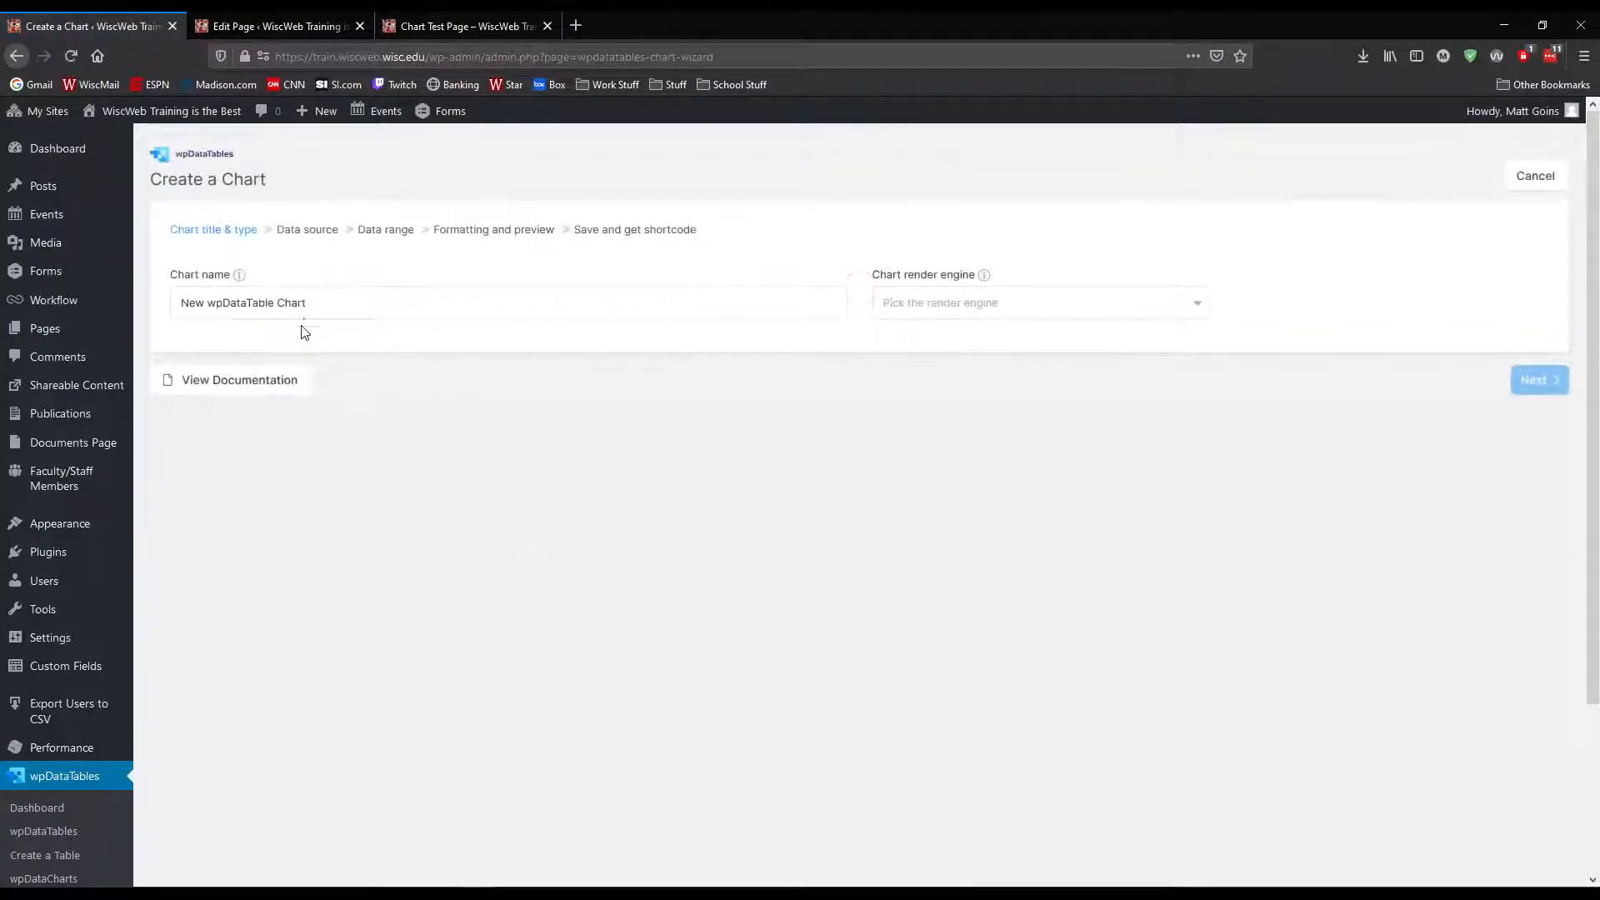
Name the new chart "Graduate Data - Demographics", set its render engine to HighCharts and look through the chart types
triple_click(420, 298)
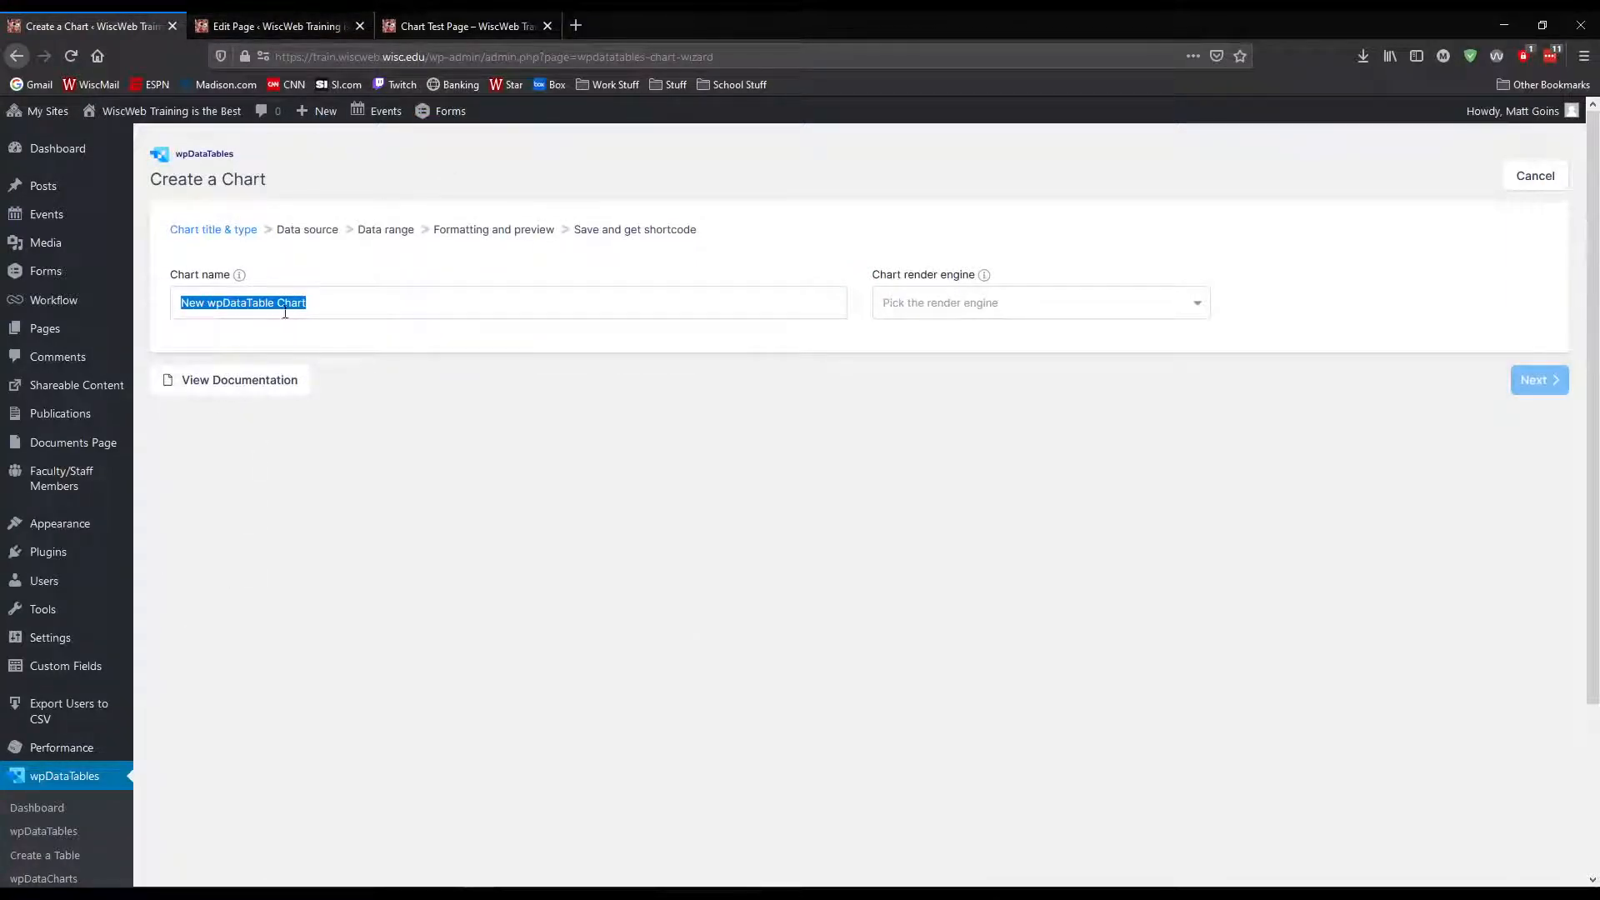
text(Graduate Data - Demographics)
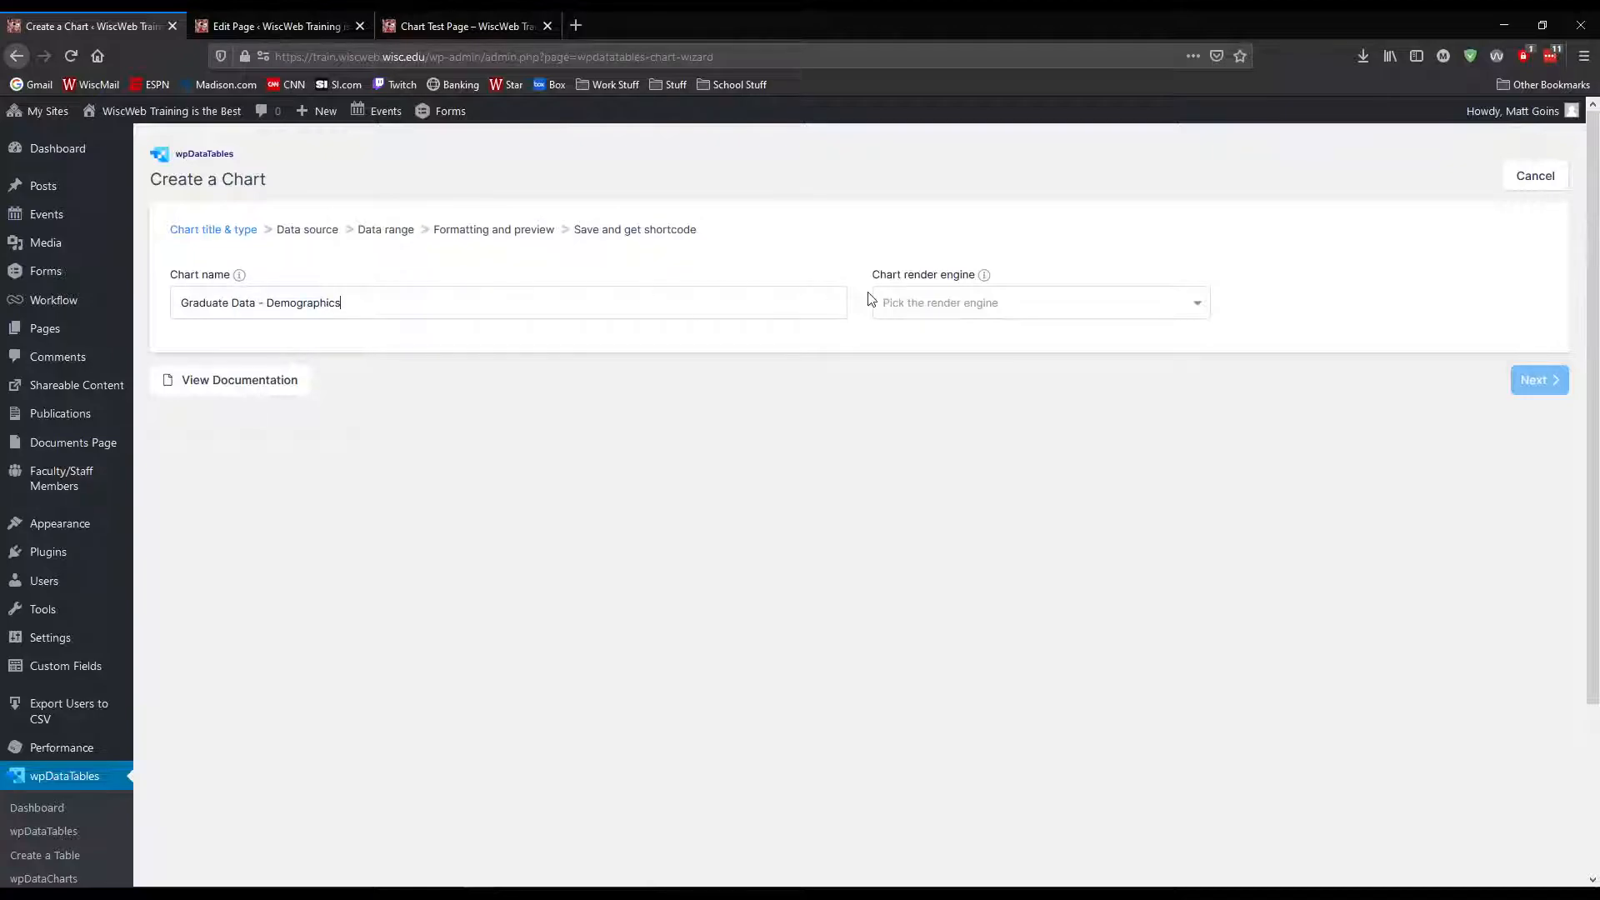
click(931, 312)
click(938, 386)
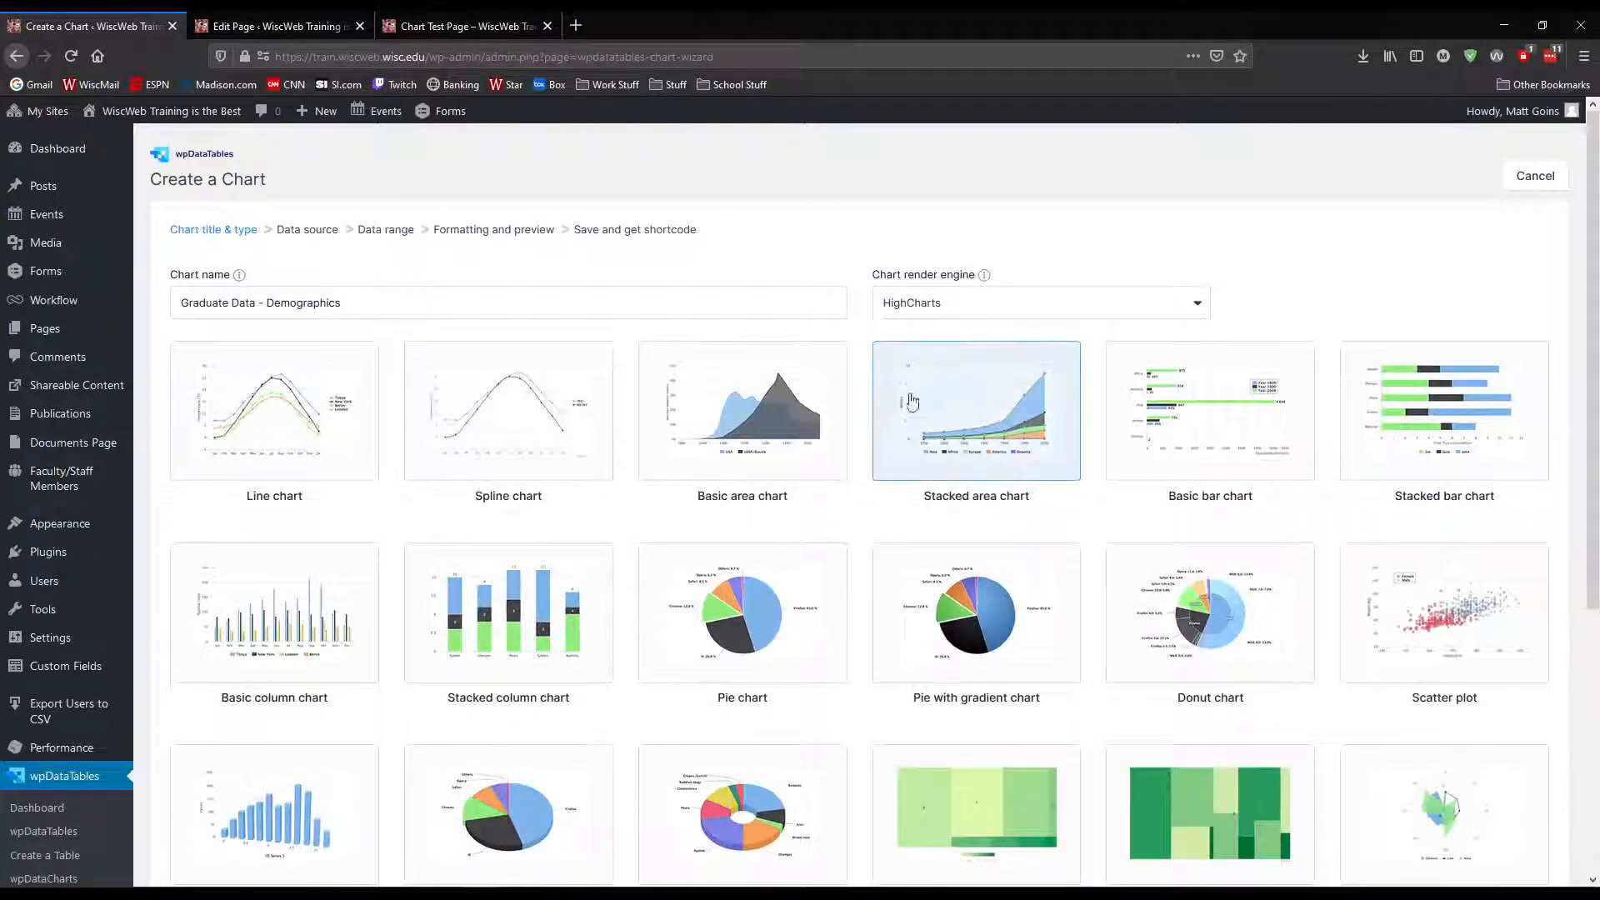
scroll(864, 535, down, 2)
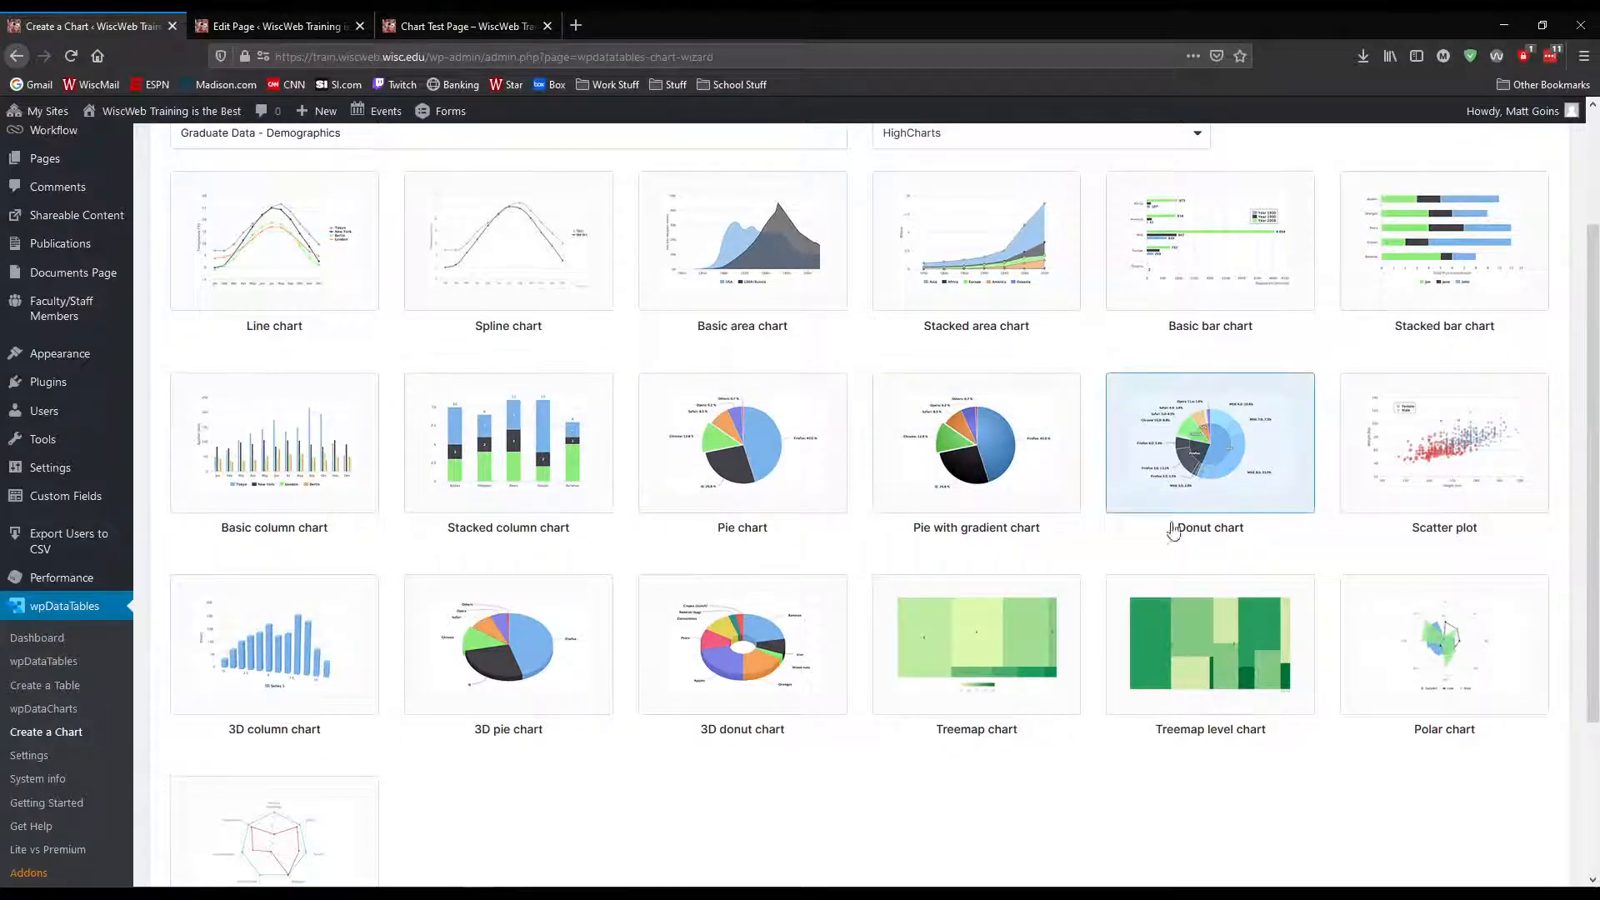
Choose the Donut chart type and use Graduate Data Sample - 2015 (id: 20) as its data source
click(1193, 454)
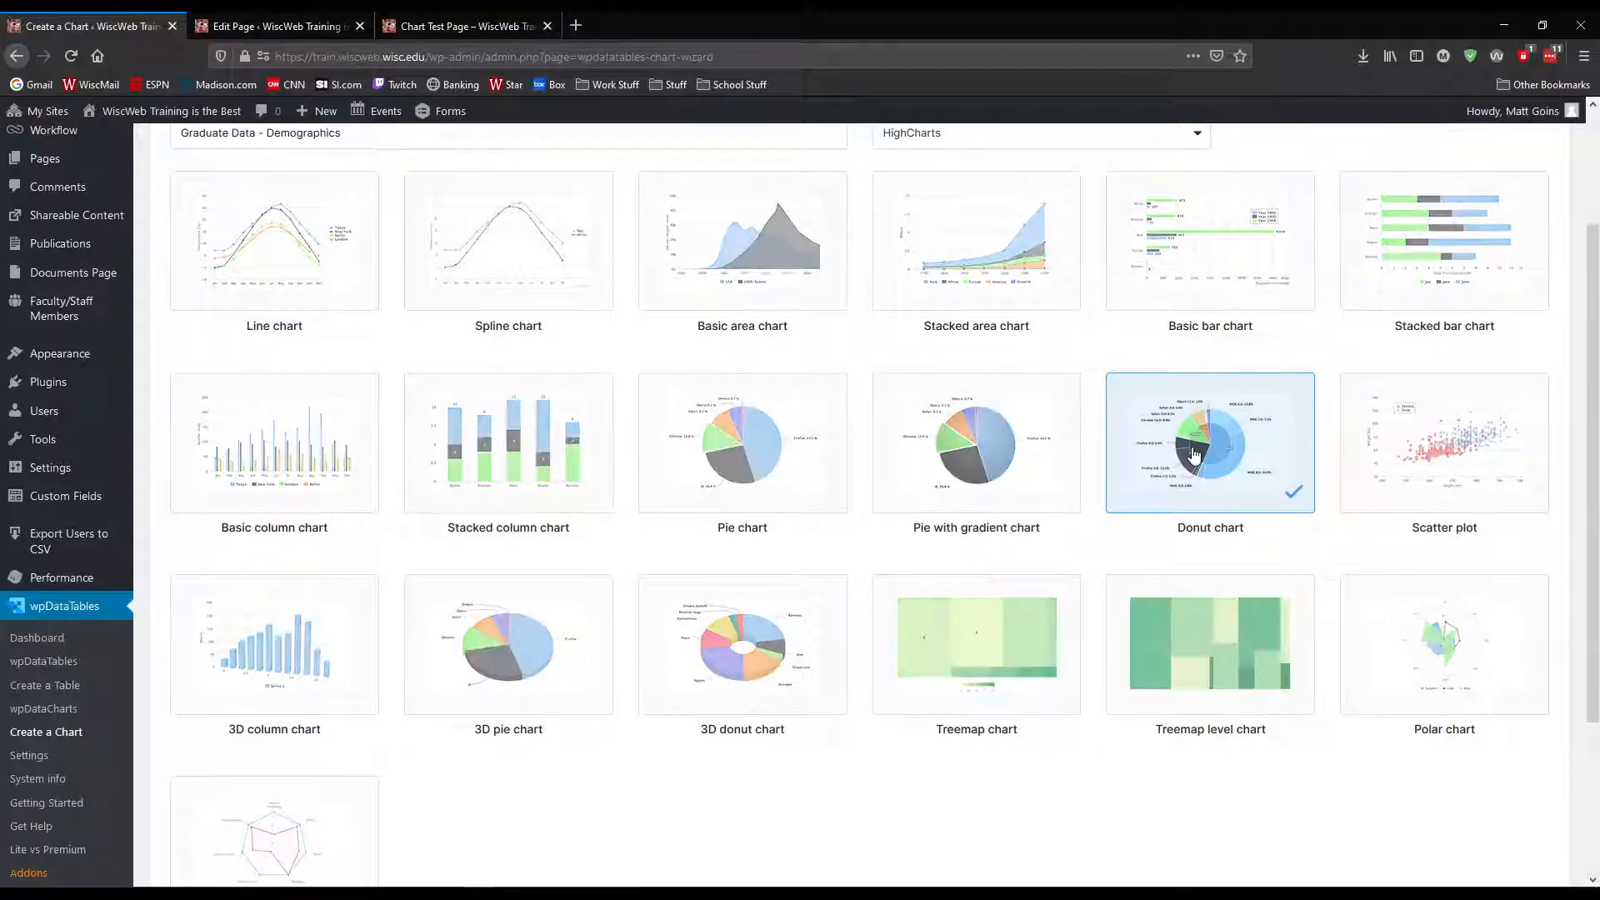
scroll(1184, 533, down, 3)
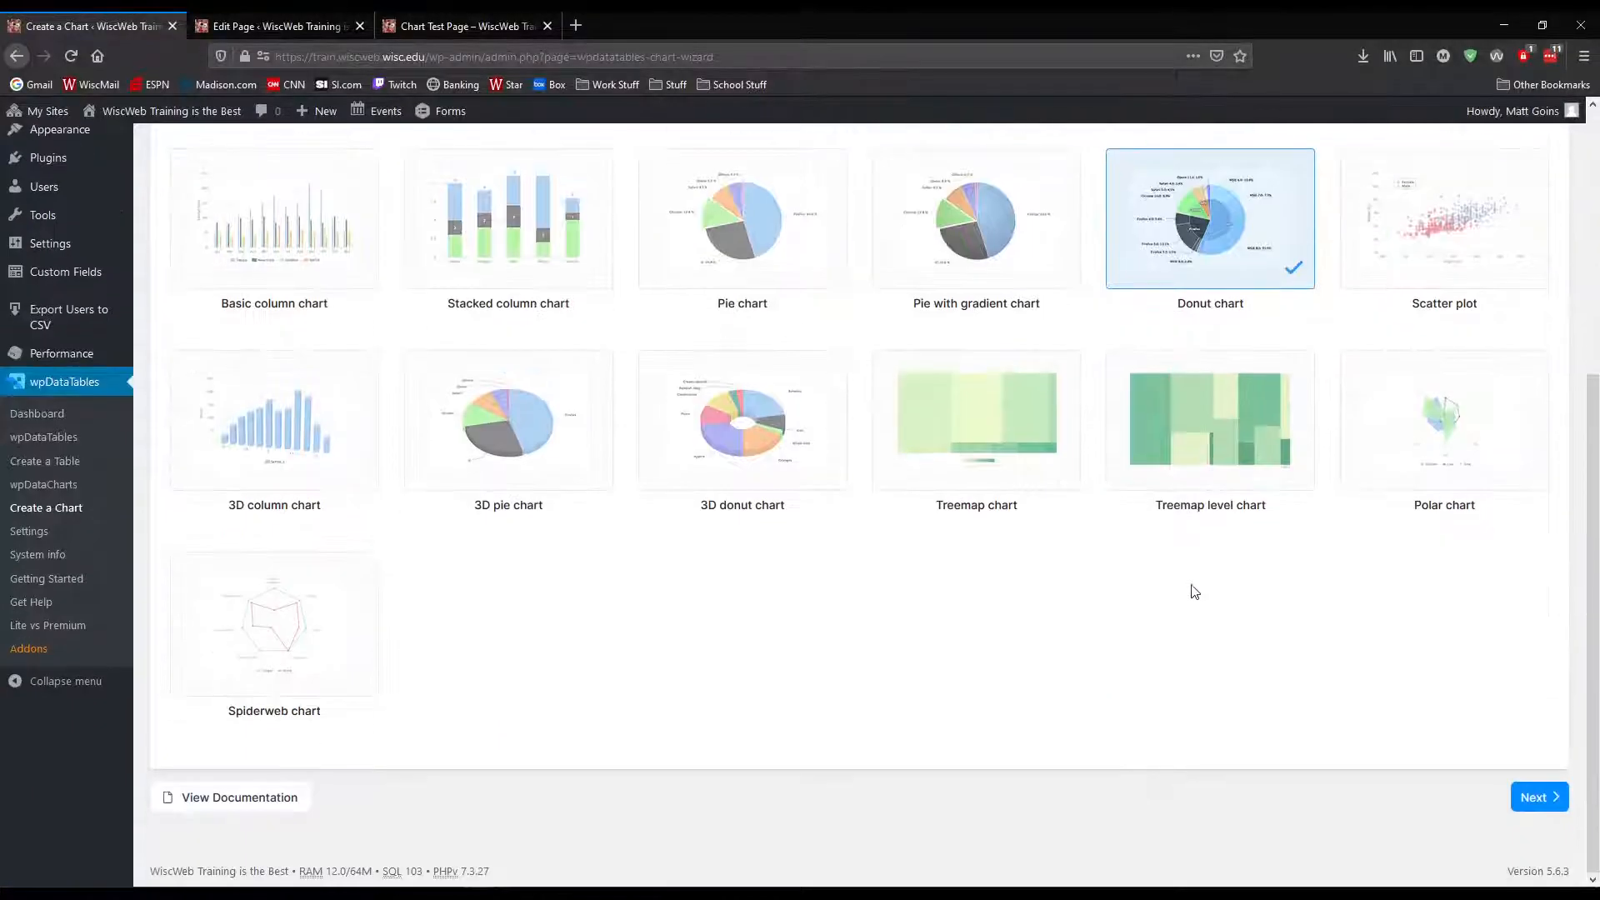
click(1548, 802)
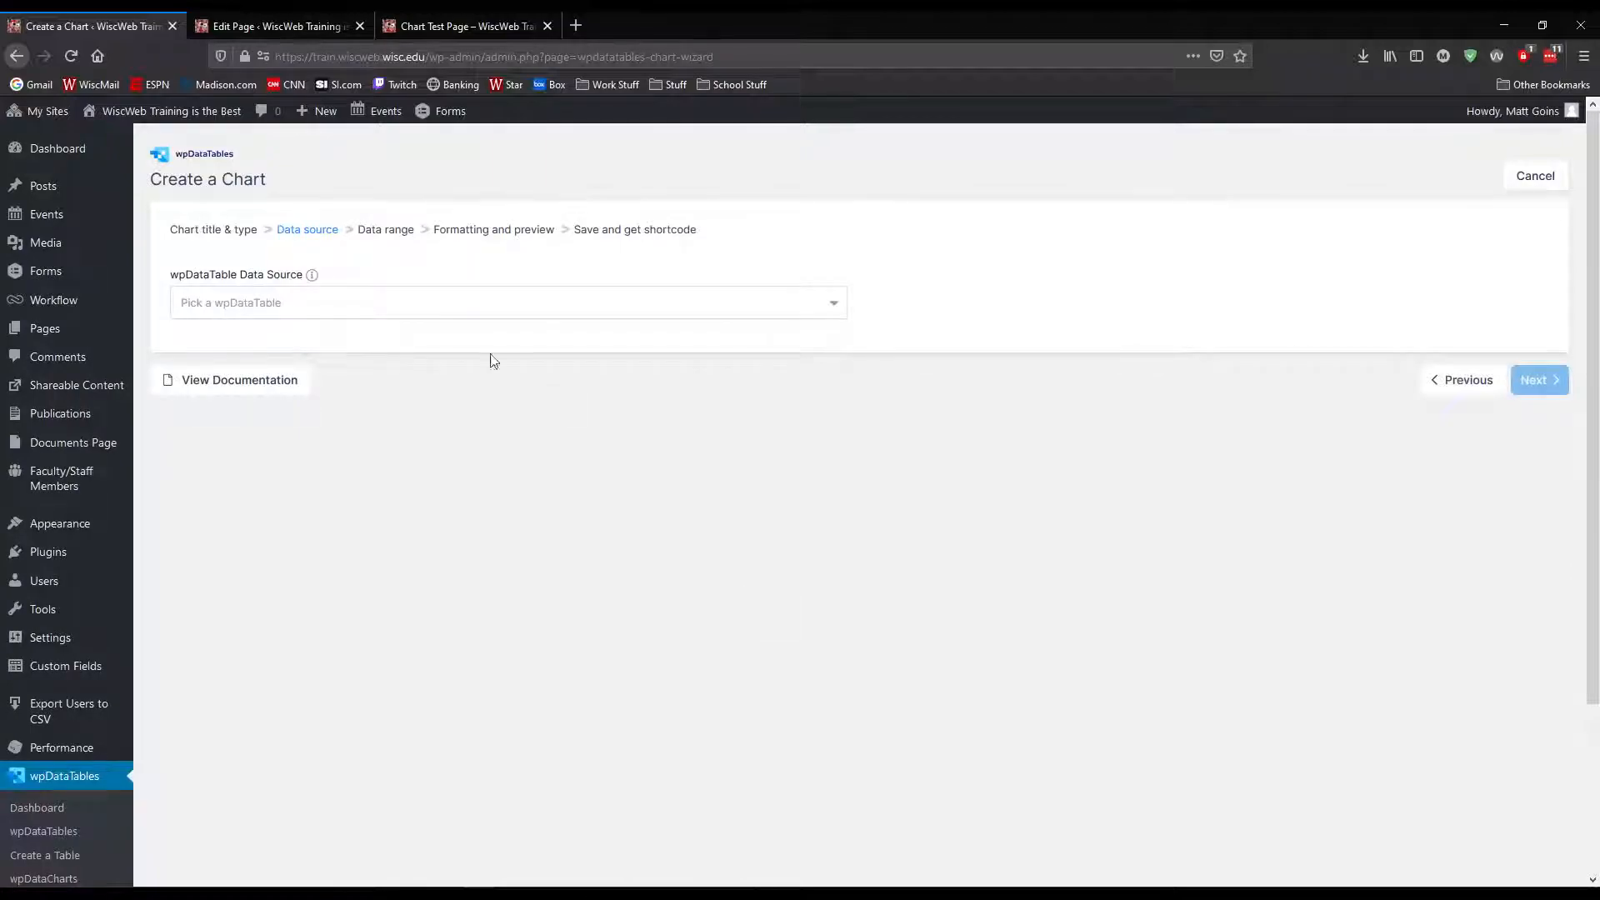
click(308, 304)
click(286, 442)
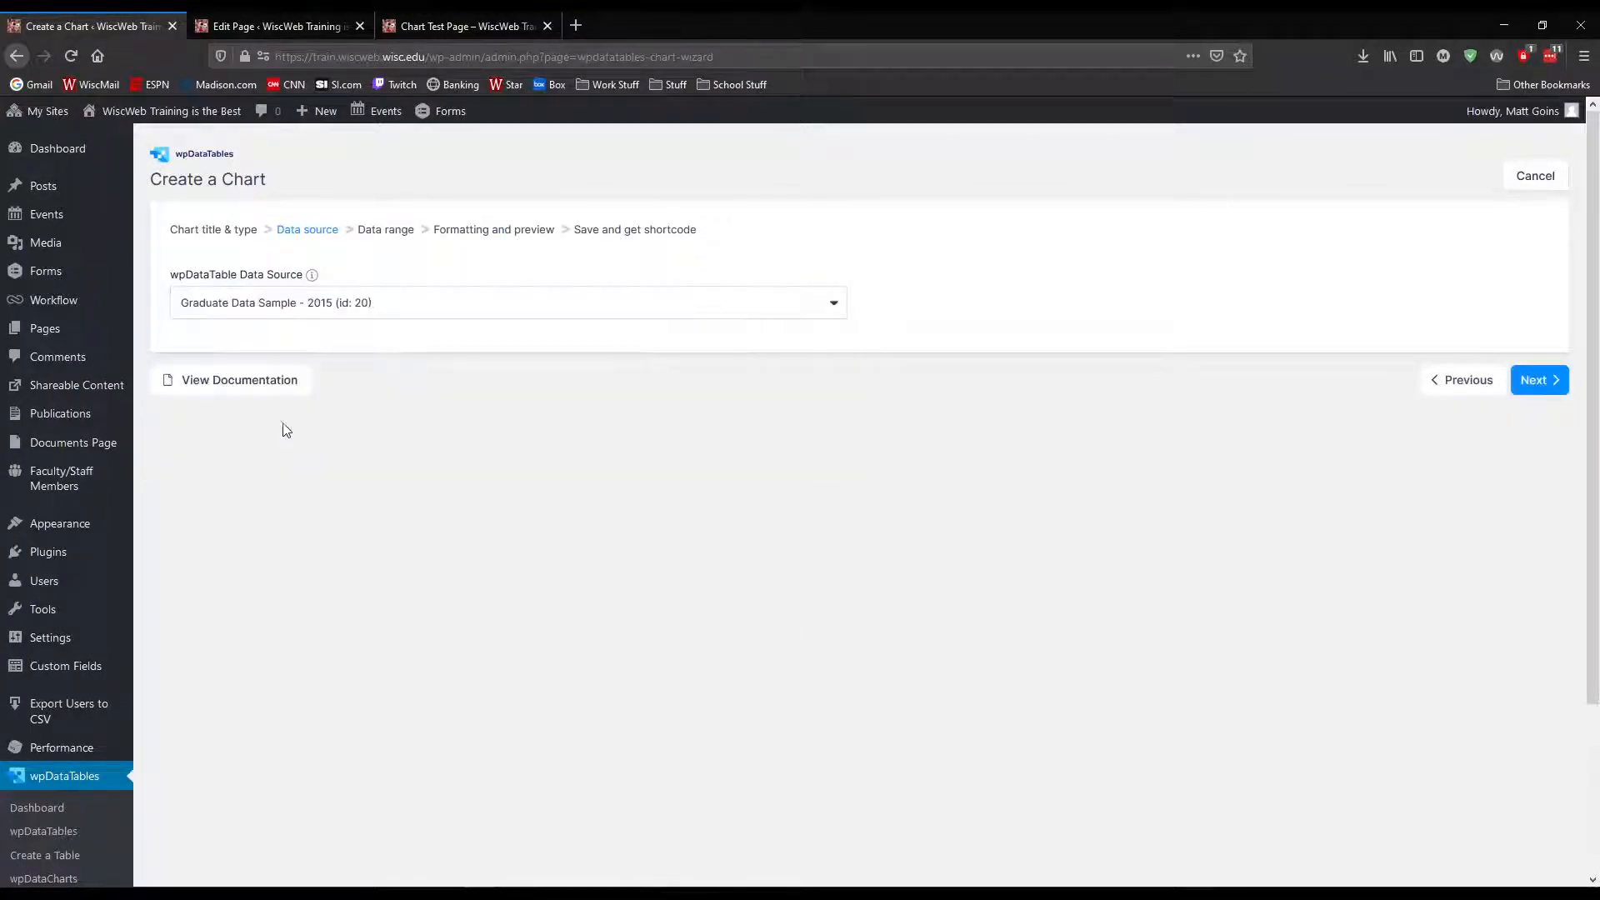
click(1543, 382)
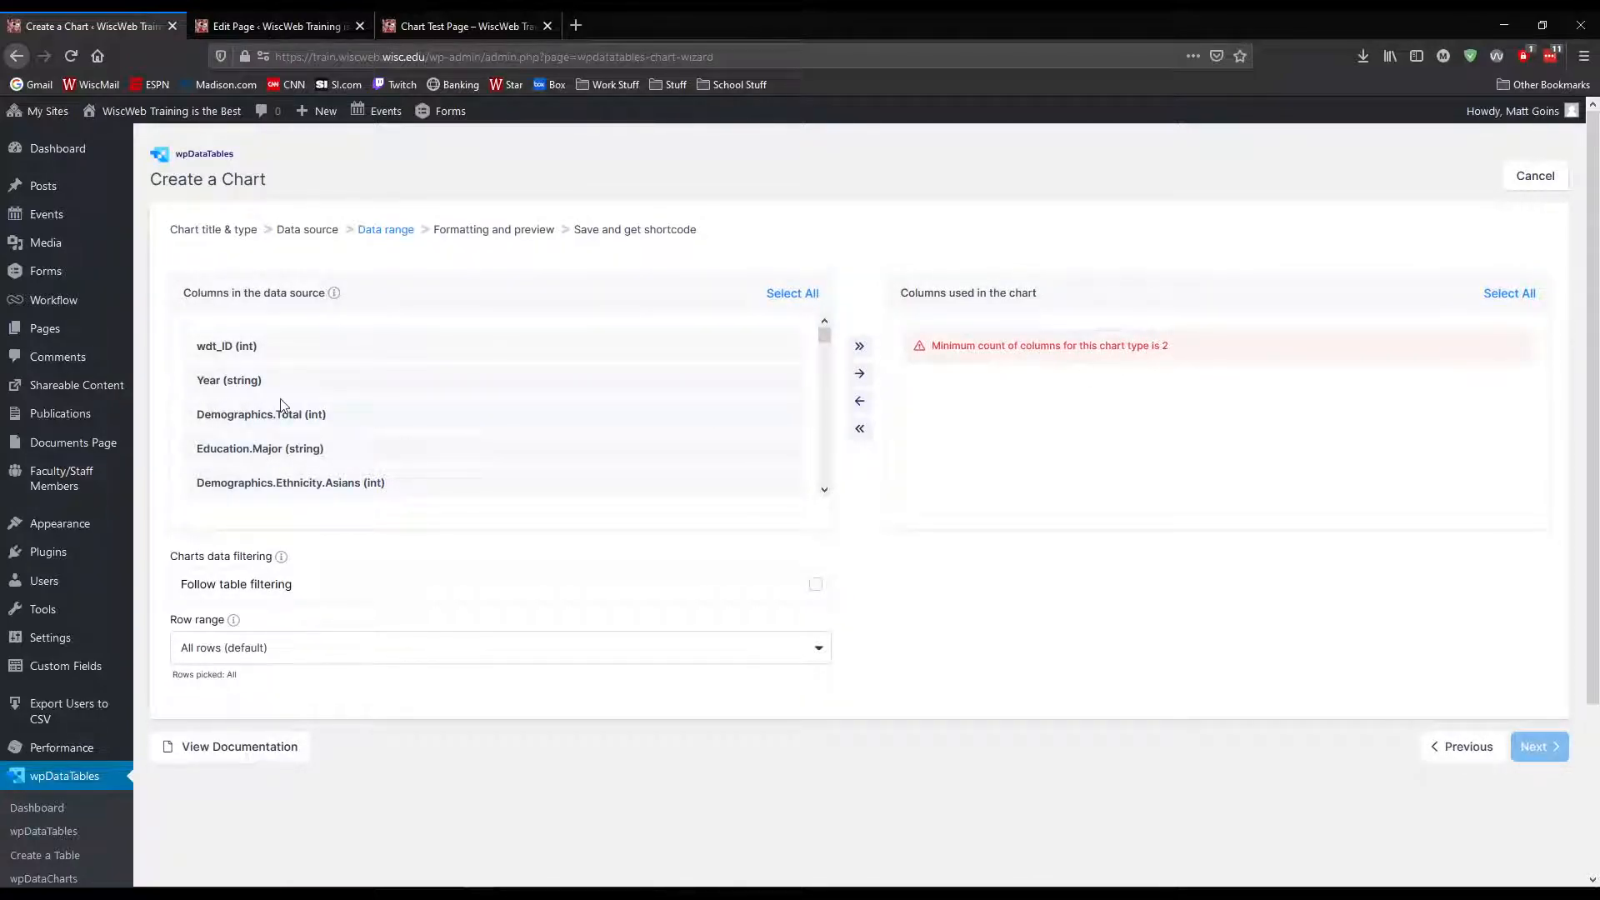
Try to use the Demographics ethnicity columns (Asians, Minorities, Whites) and gender columns (Females, Males) in the donut chart
click(825, 491)
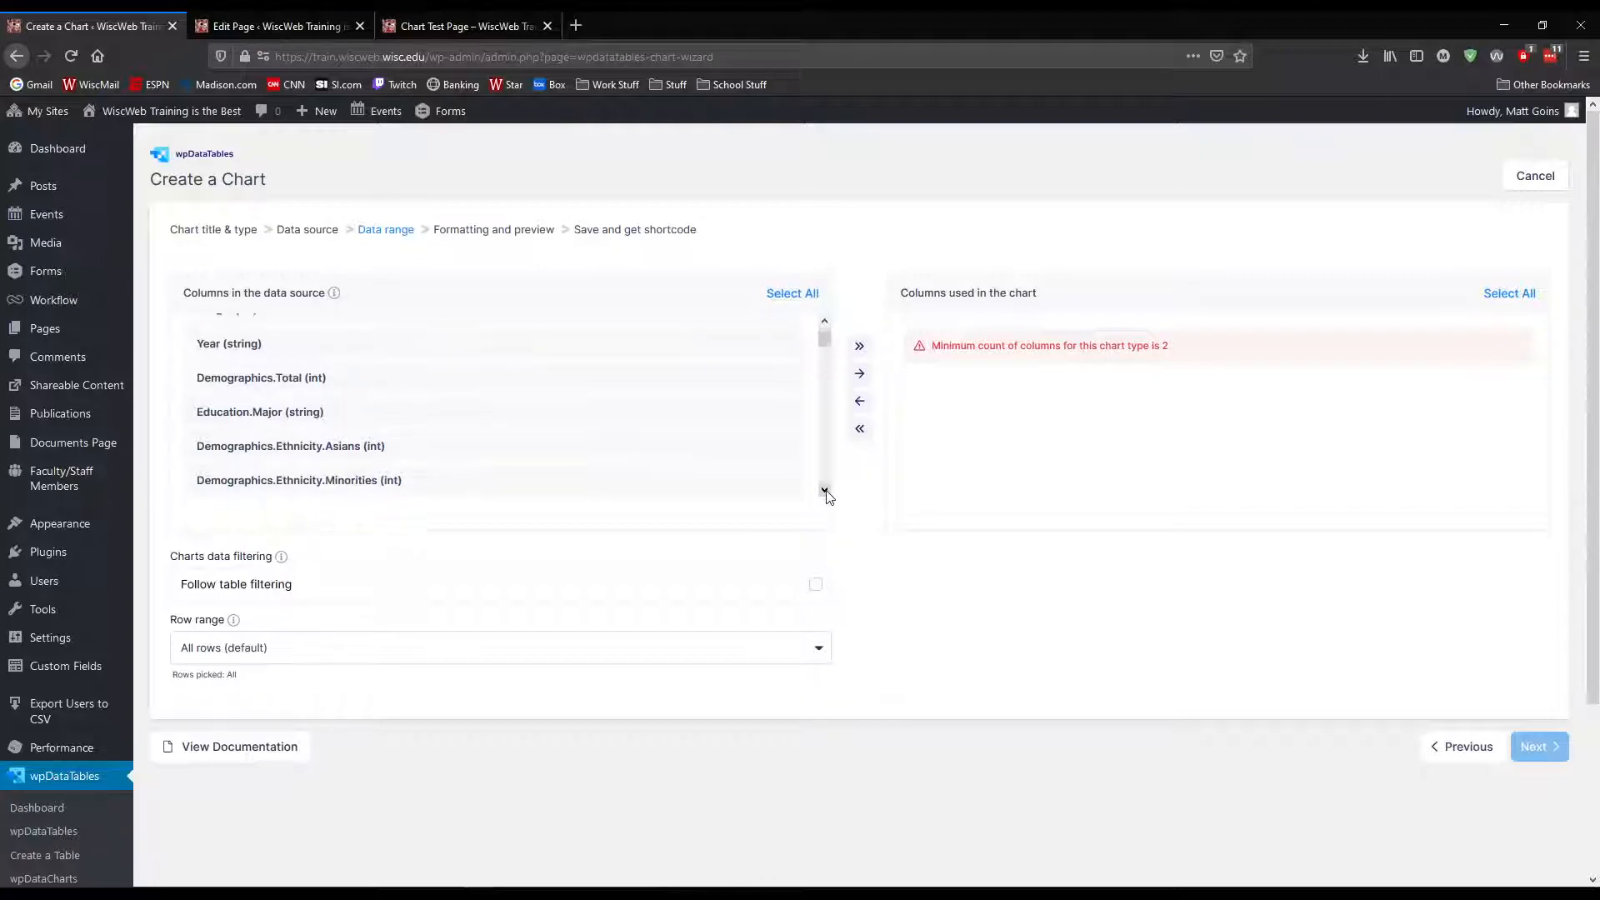
click(825, 491)
click(826, 490)
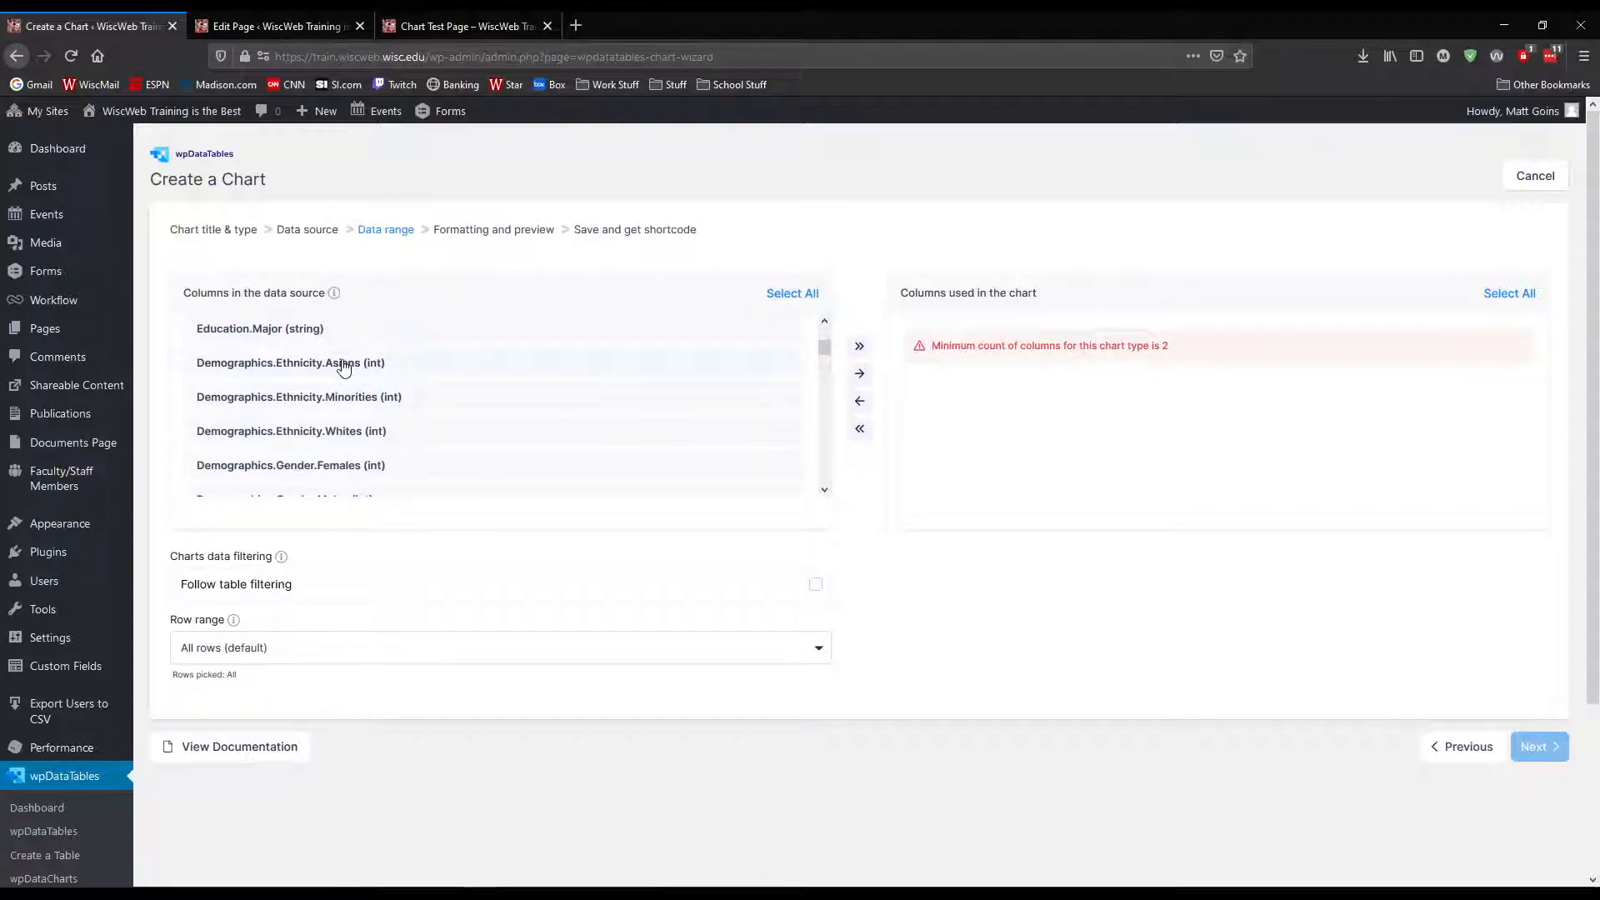
click(396, 368)
click(419, 401)
drag(824, 349, 826, 356)
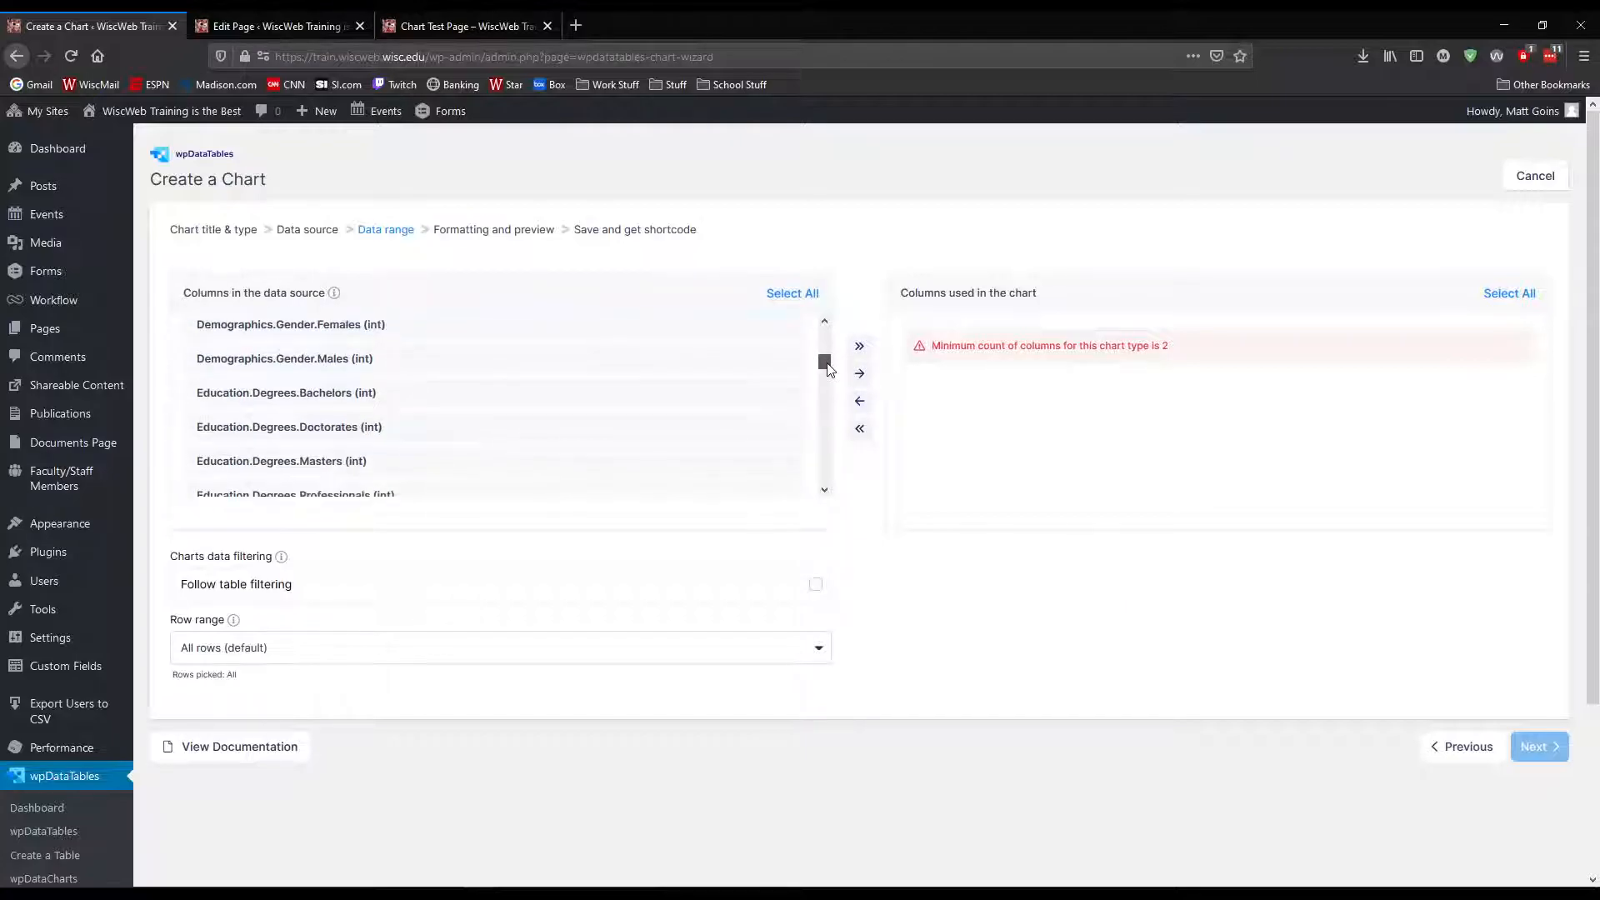
mouse_move(829, 369)
mouse_down()
mouse_move(833, 408)
mouse_move(825, 356)
mouse_up()
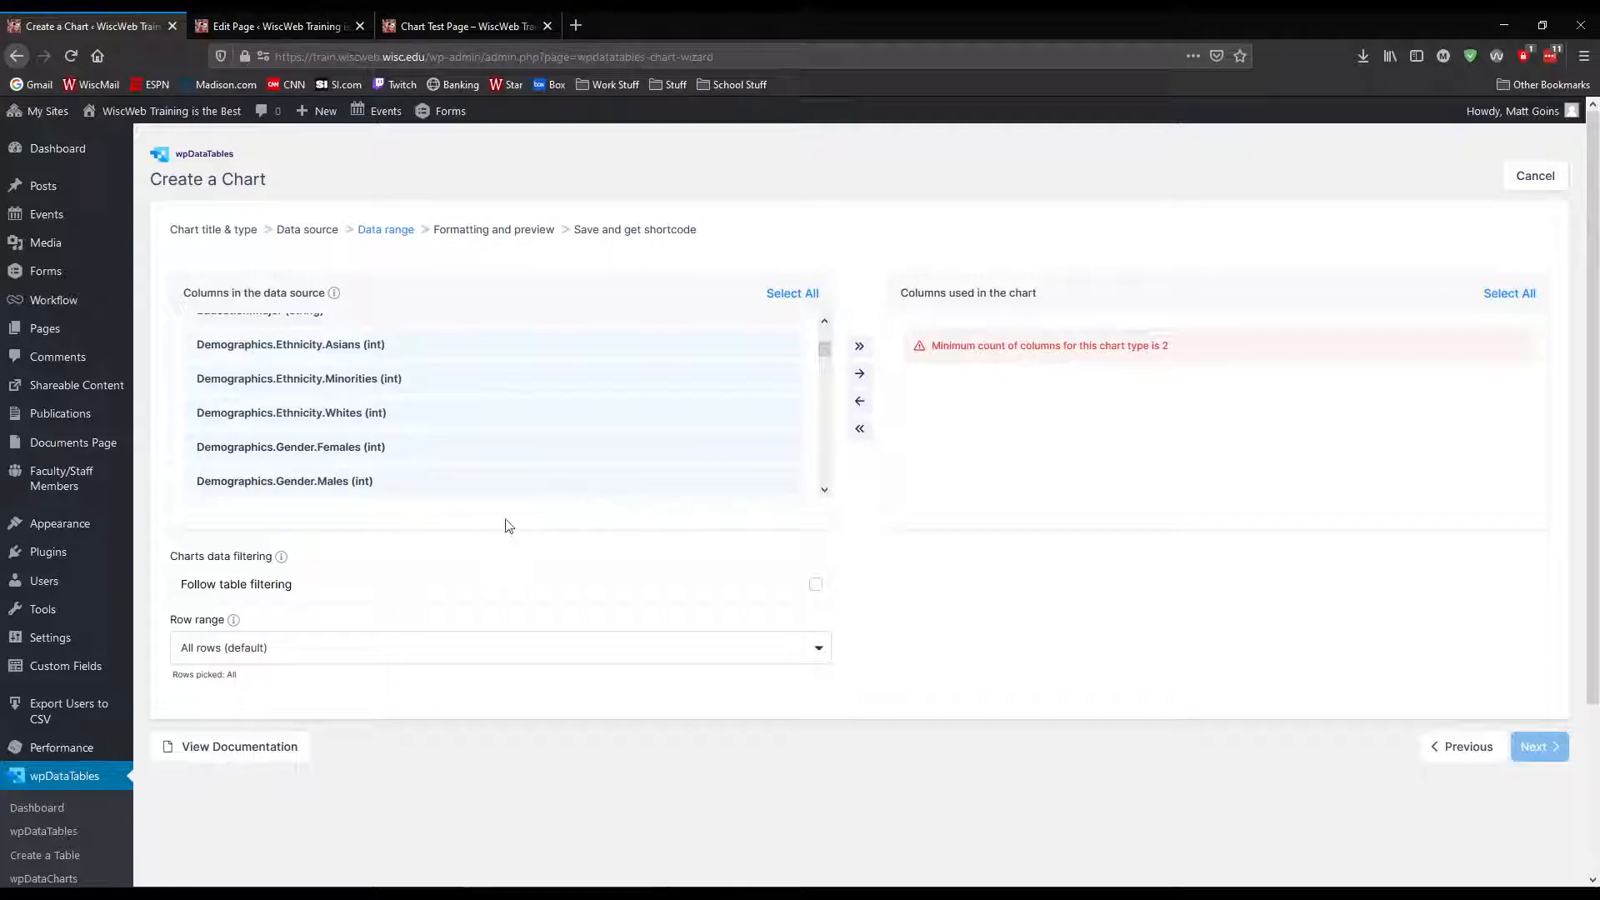
scroll(390, 521, down, 1)
scroll(600, 367, down, 1)
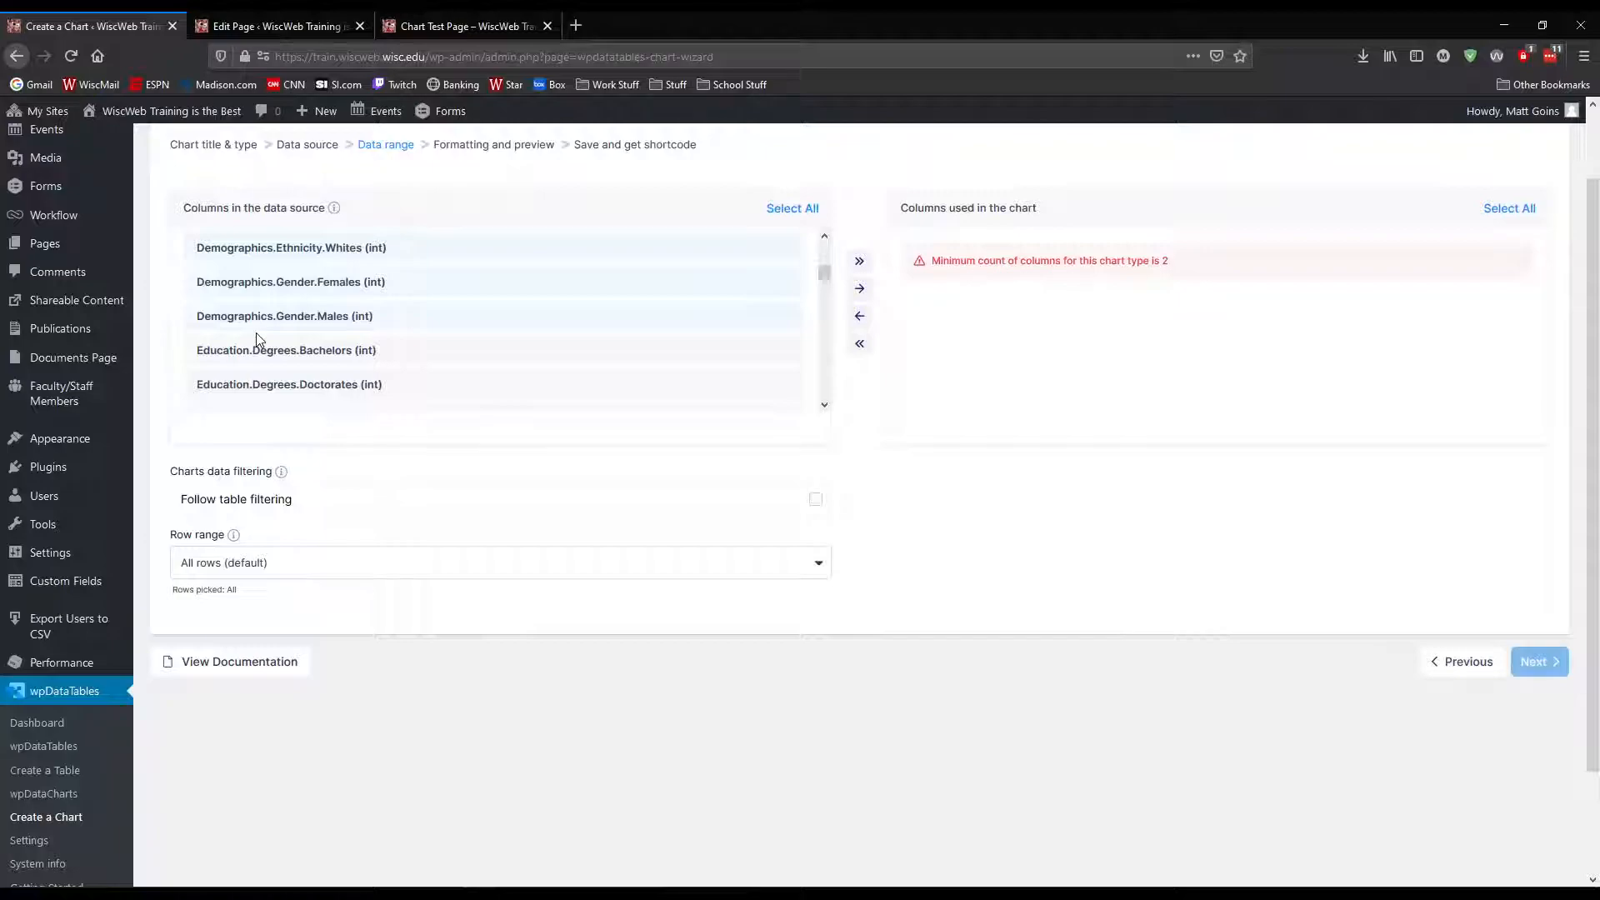
scroll(379, 354, up, 2)
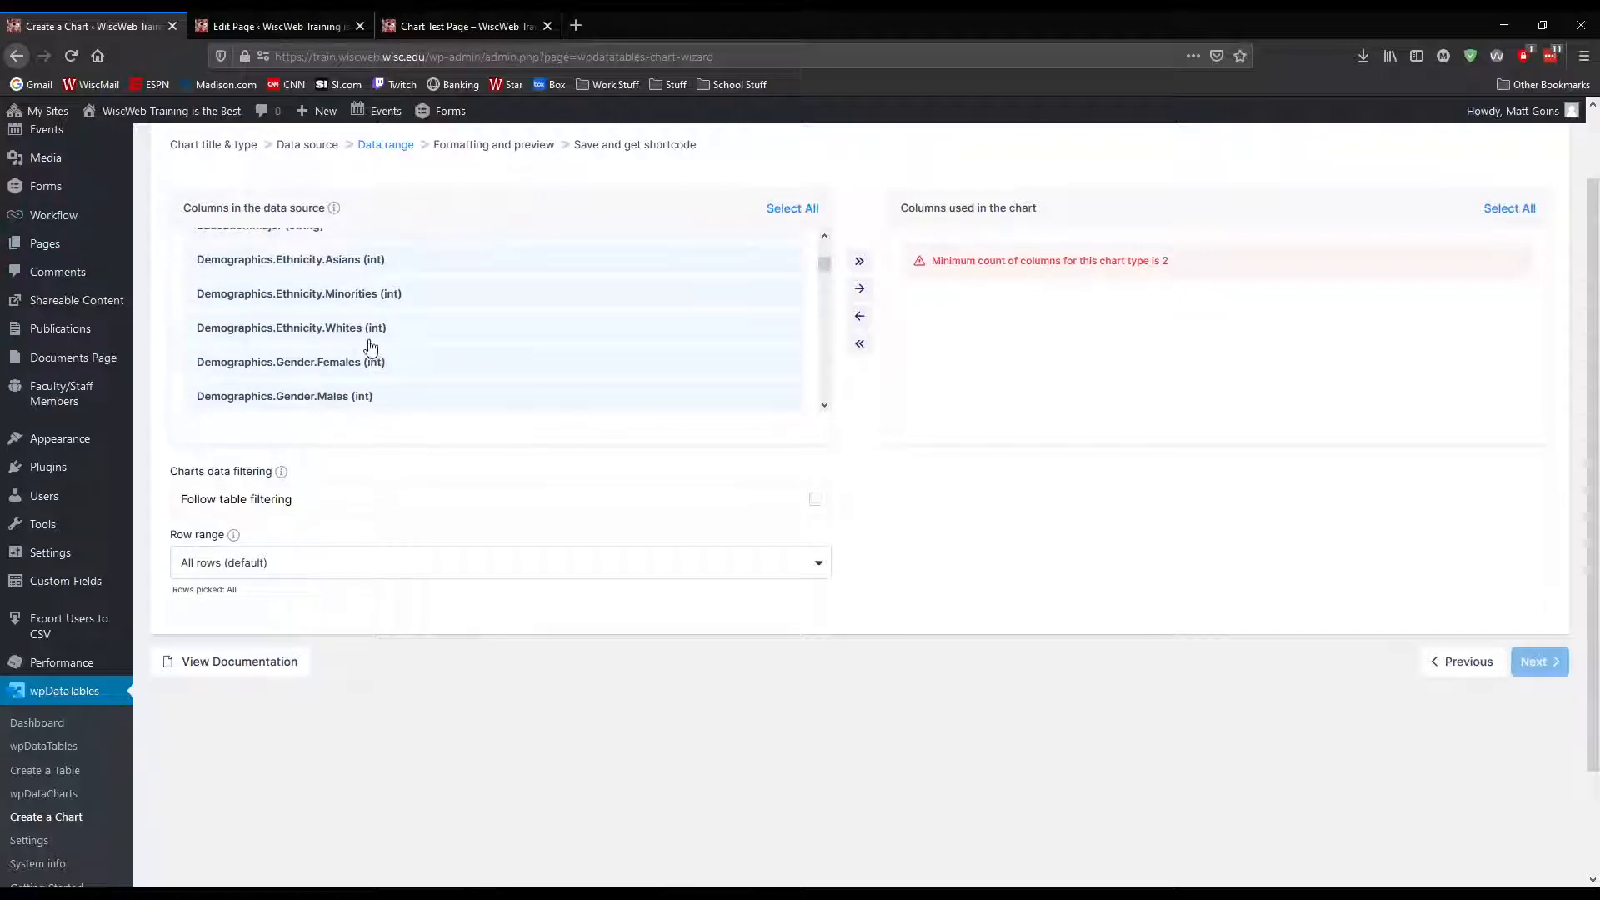
scroll(370, 347, down, 2)
scroll(375, 325, up, 2)
click(851, 292)
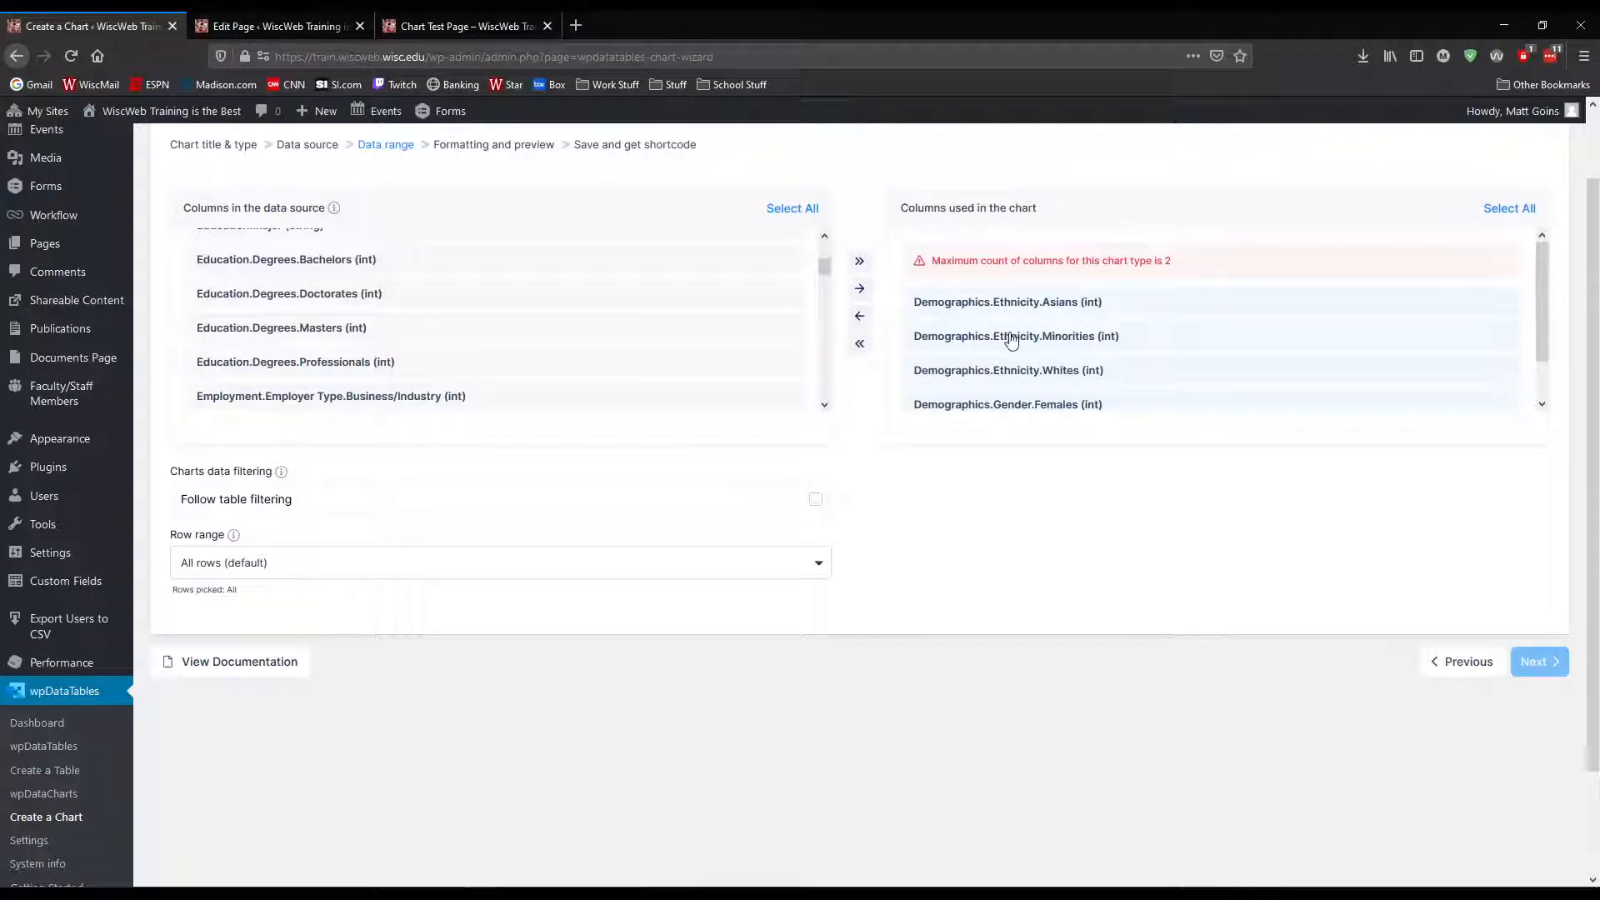
Remove all the ethnicity and gender columns from the chart's used columns
scroll(1013, 341, down, 1)
scroll(1057, 313, up, 1)
click(862, 319)
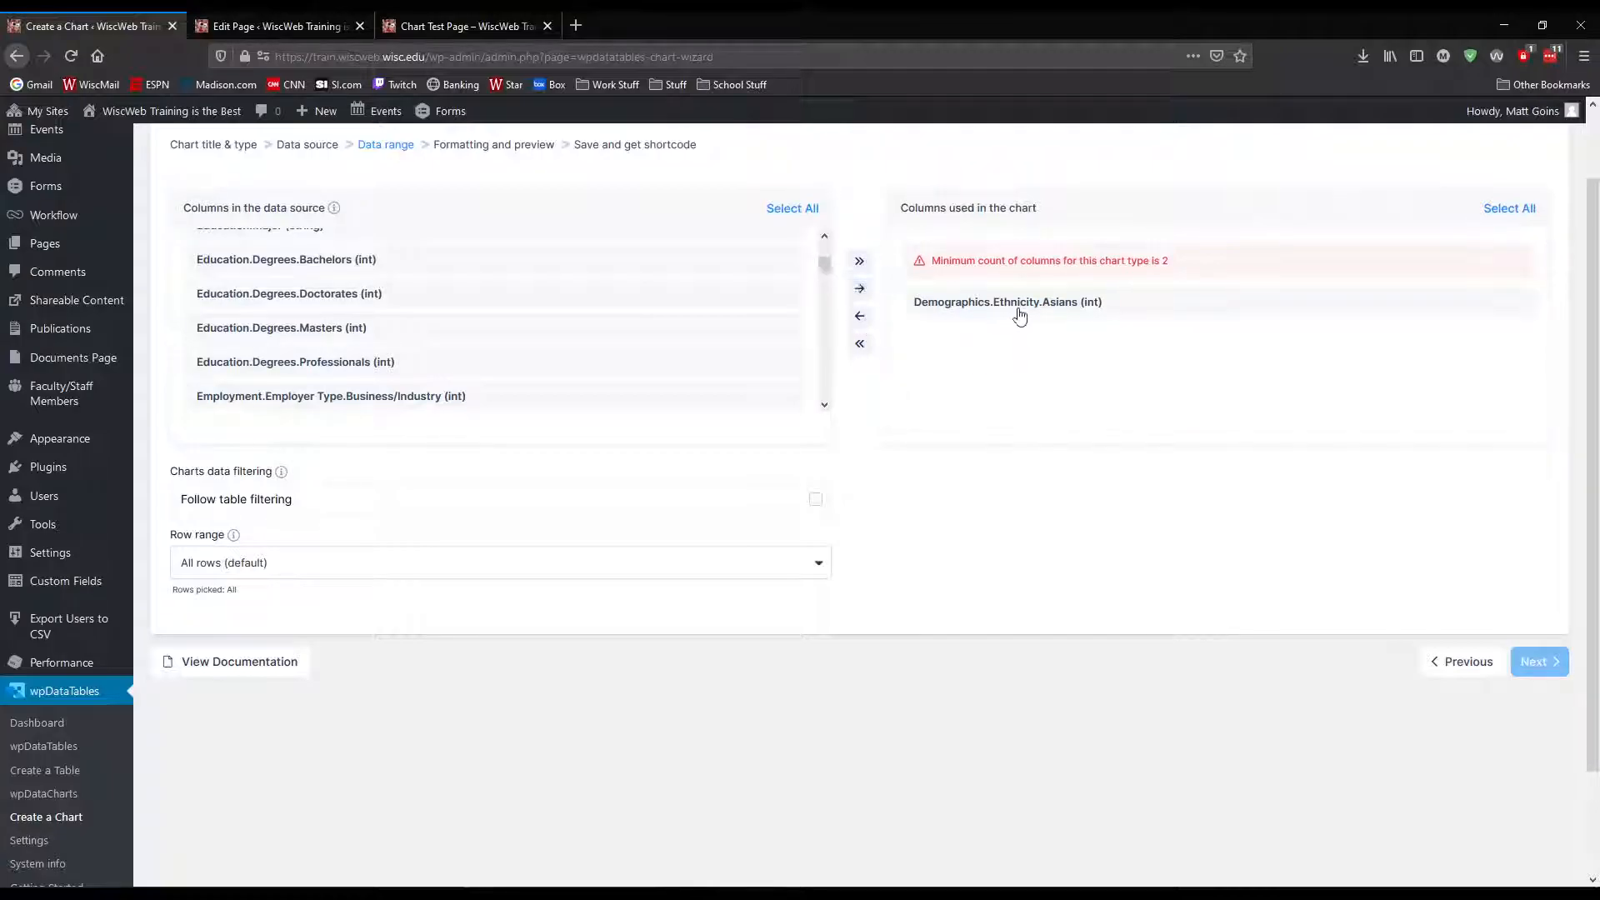
click(859, 316)
Add only Demographics.Gender.Females and Demographics.Gender.Males to the chart's columns and continue to the formatting preview
scroll(431, 334, up, 2)
scroll(431, 334, down, 3)
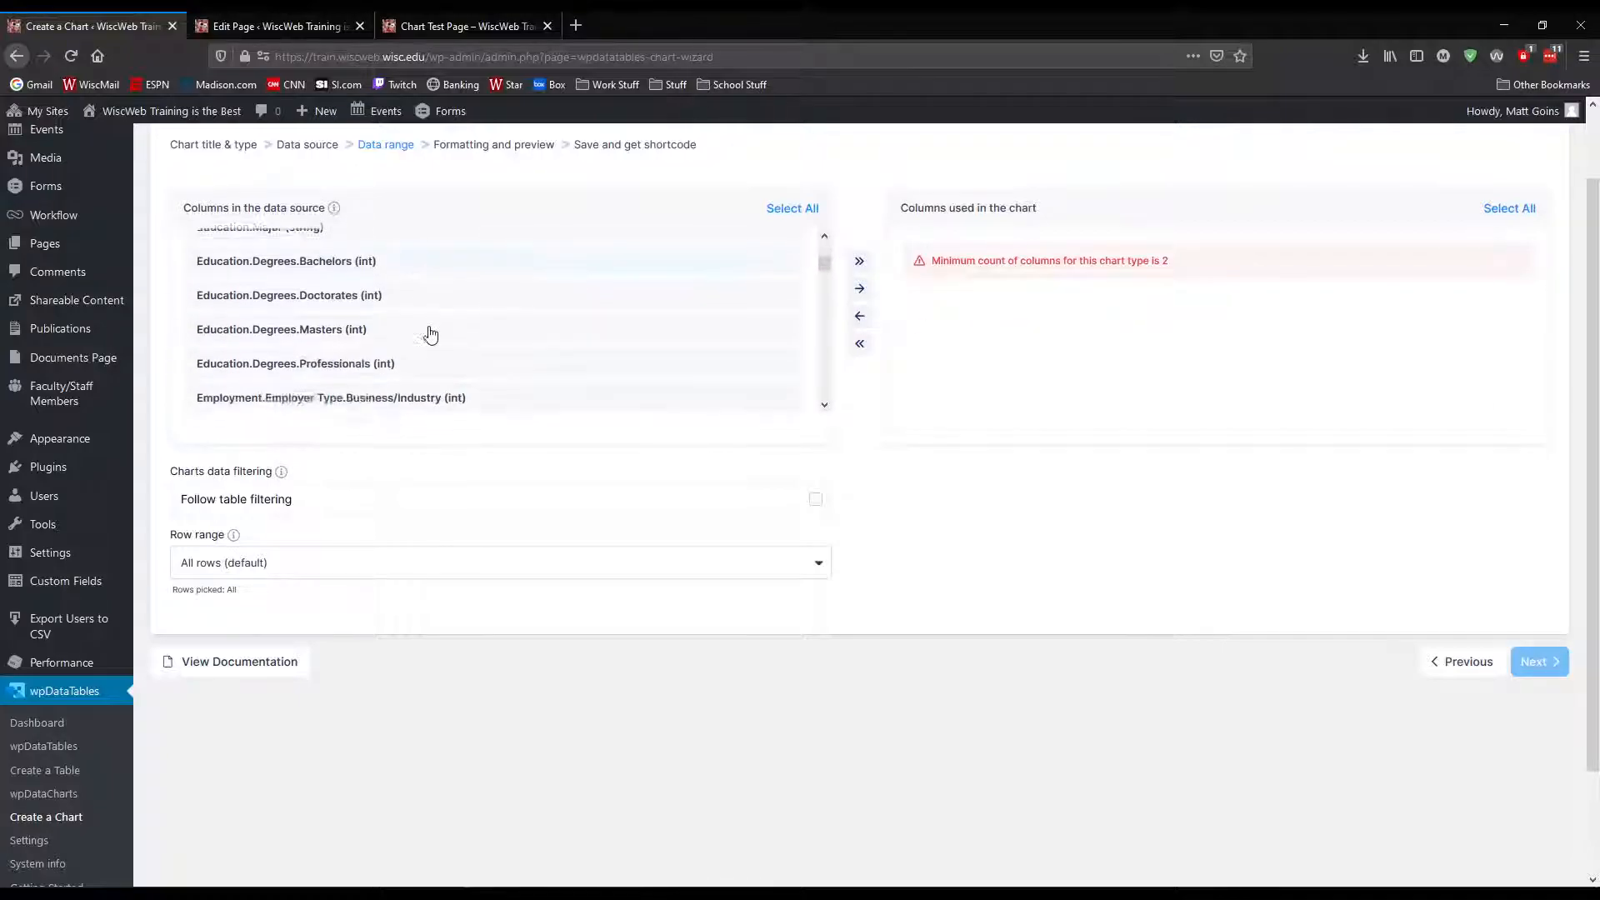
scroll(427, 333, up, 4)
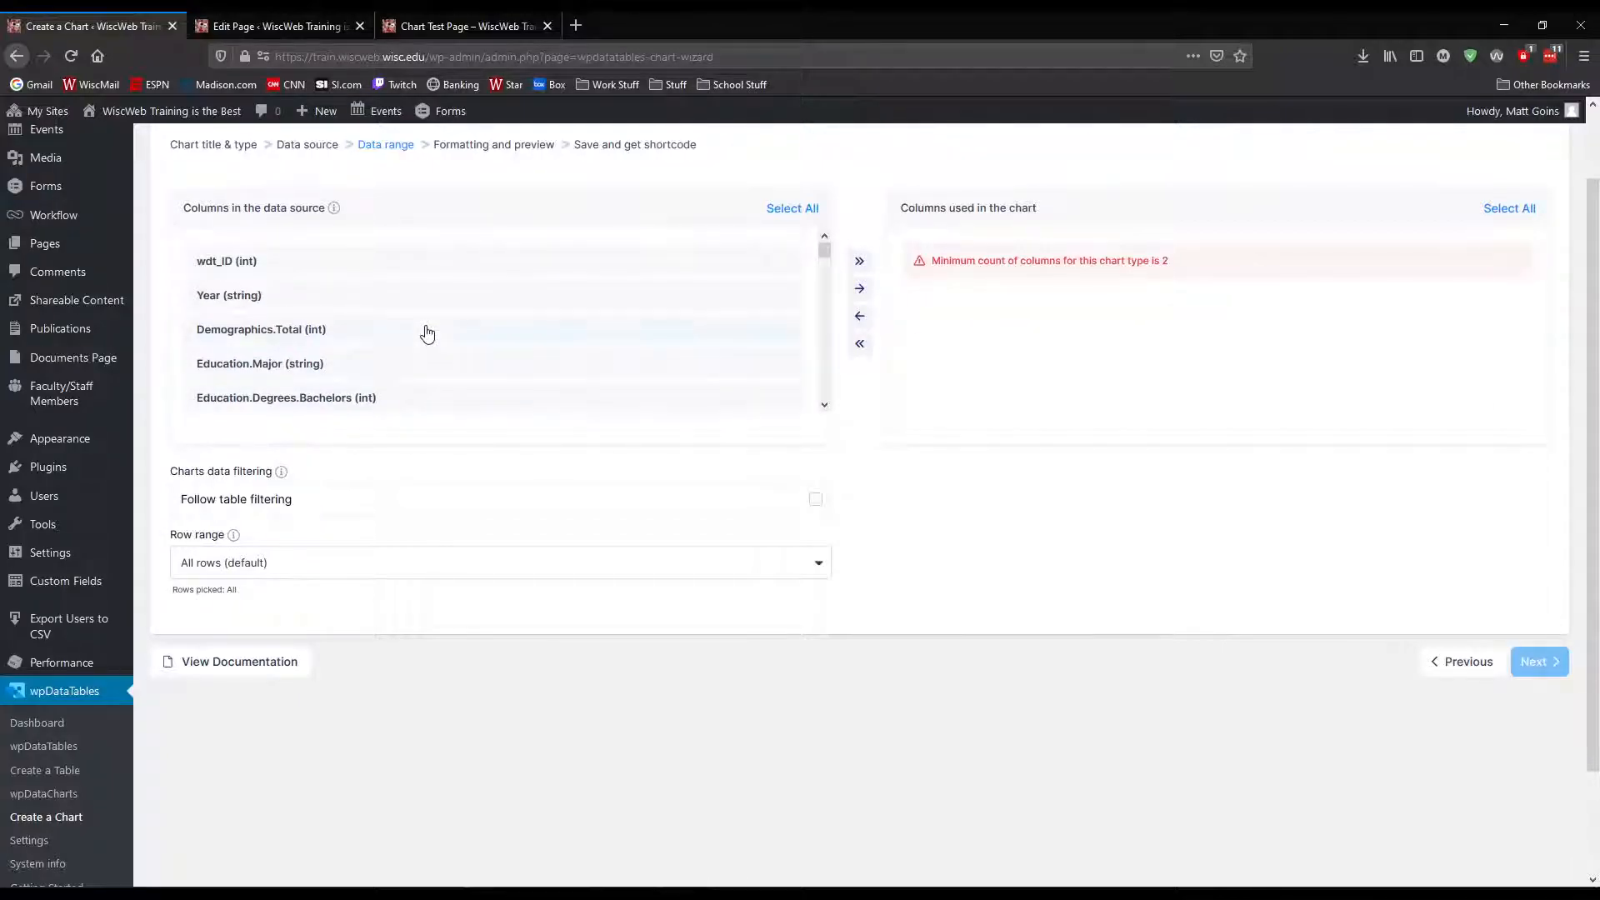
scroll(427, 334, down, 5)
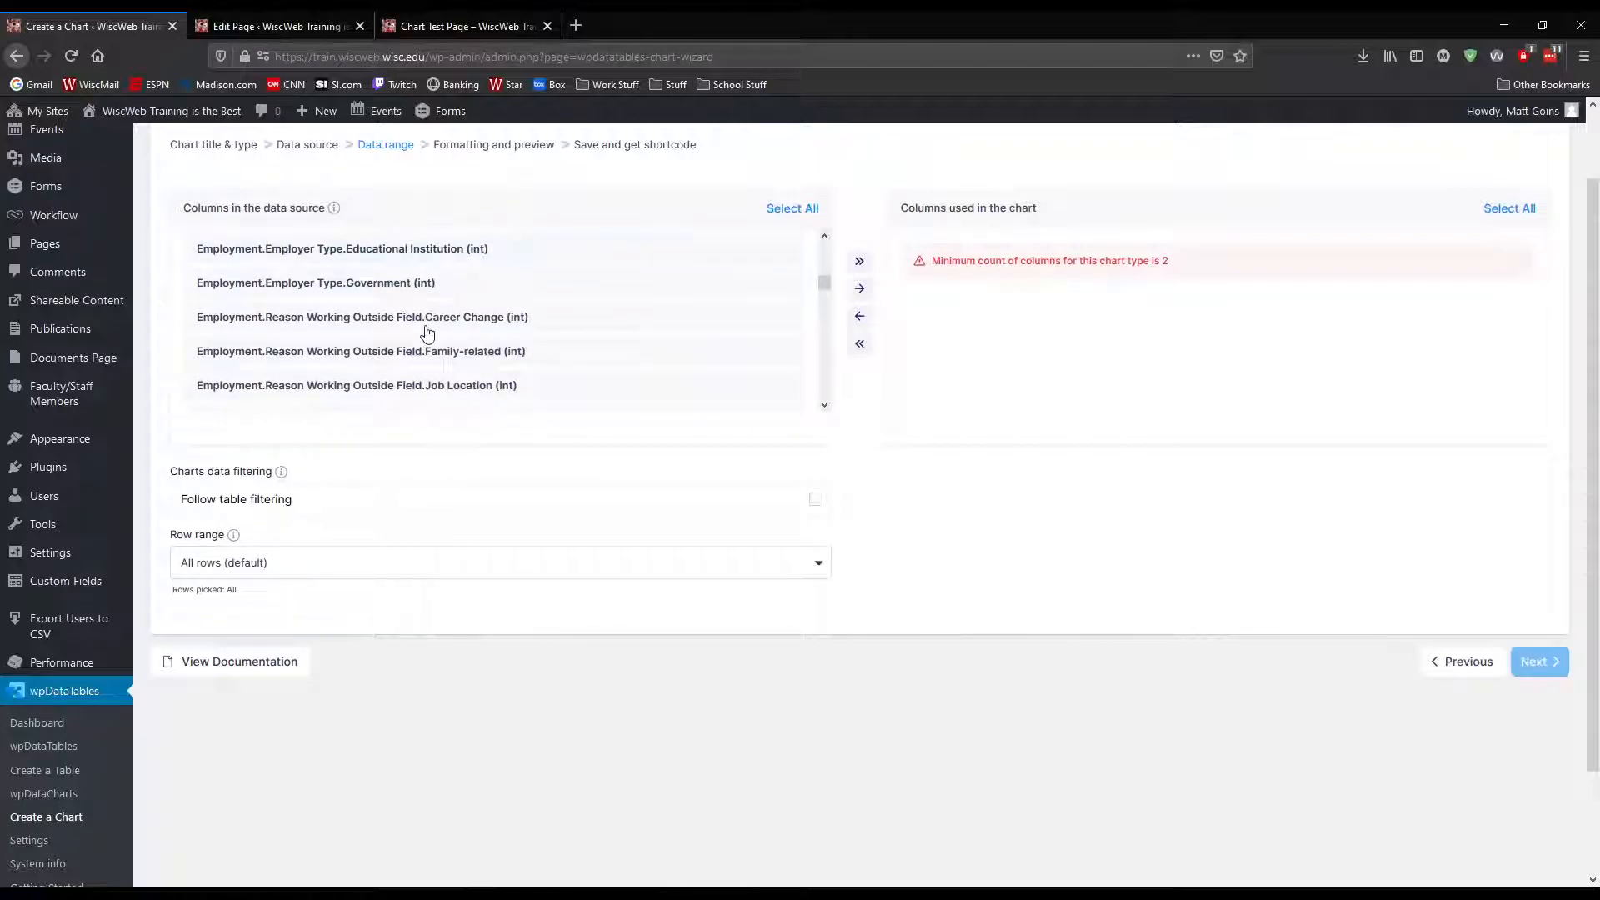
scroll(427, 334, down, 2)
drag(824, 297, 823, 389)
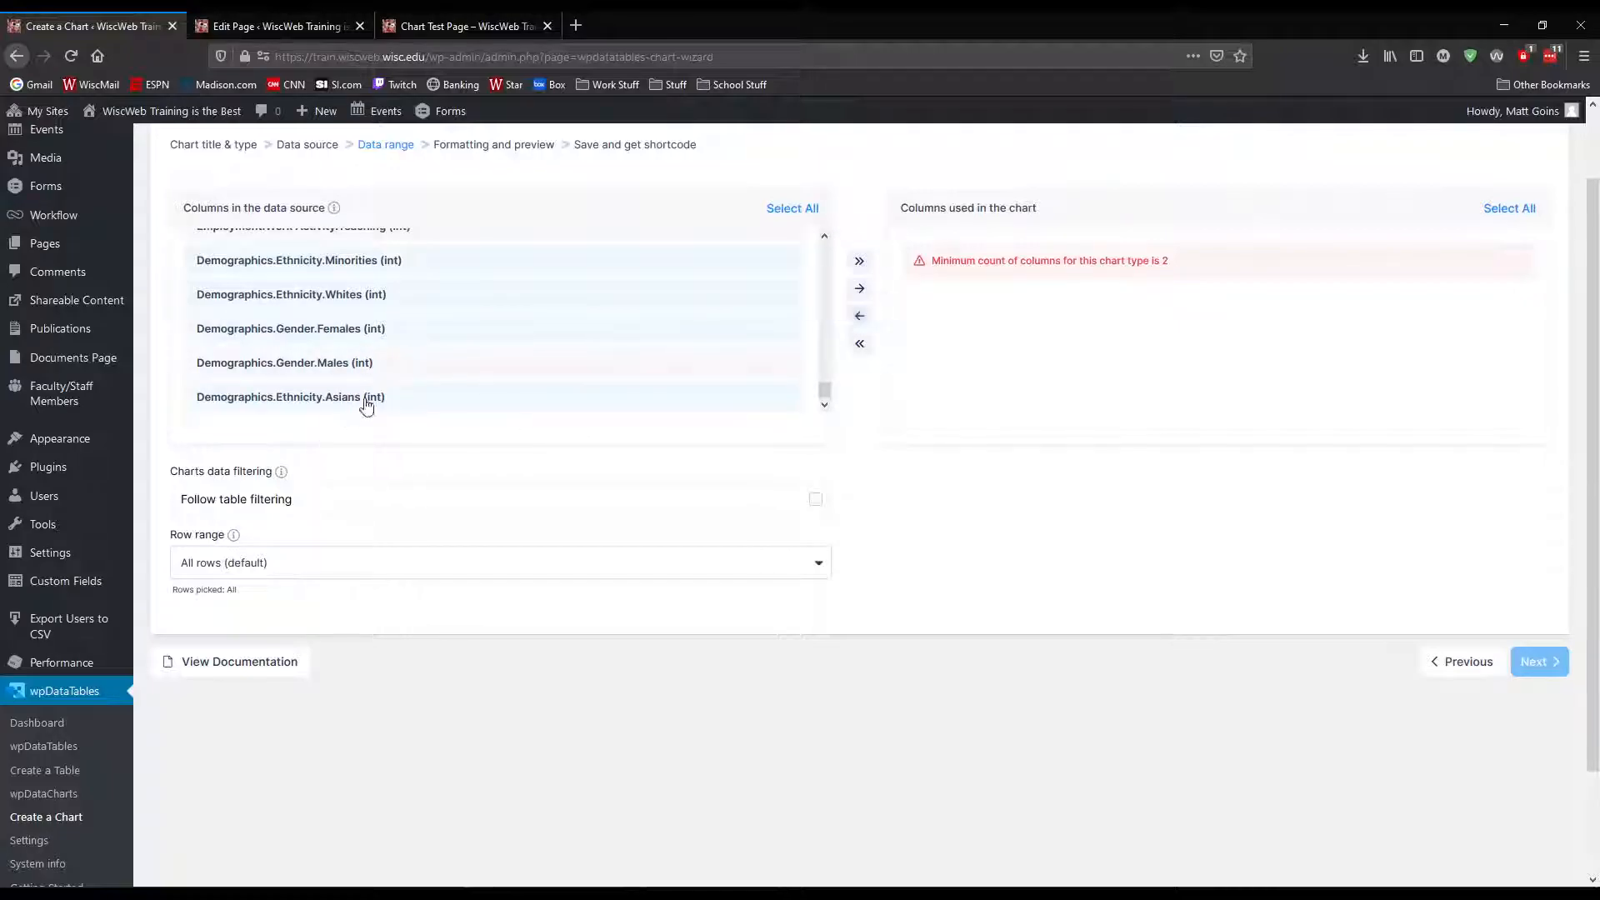
scroll(366, 406, up, 1)
click(788, 210)
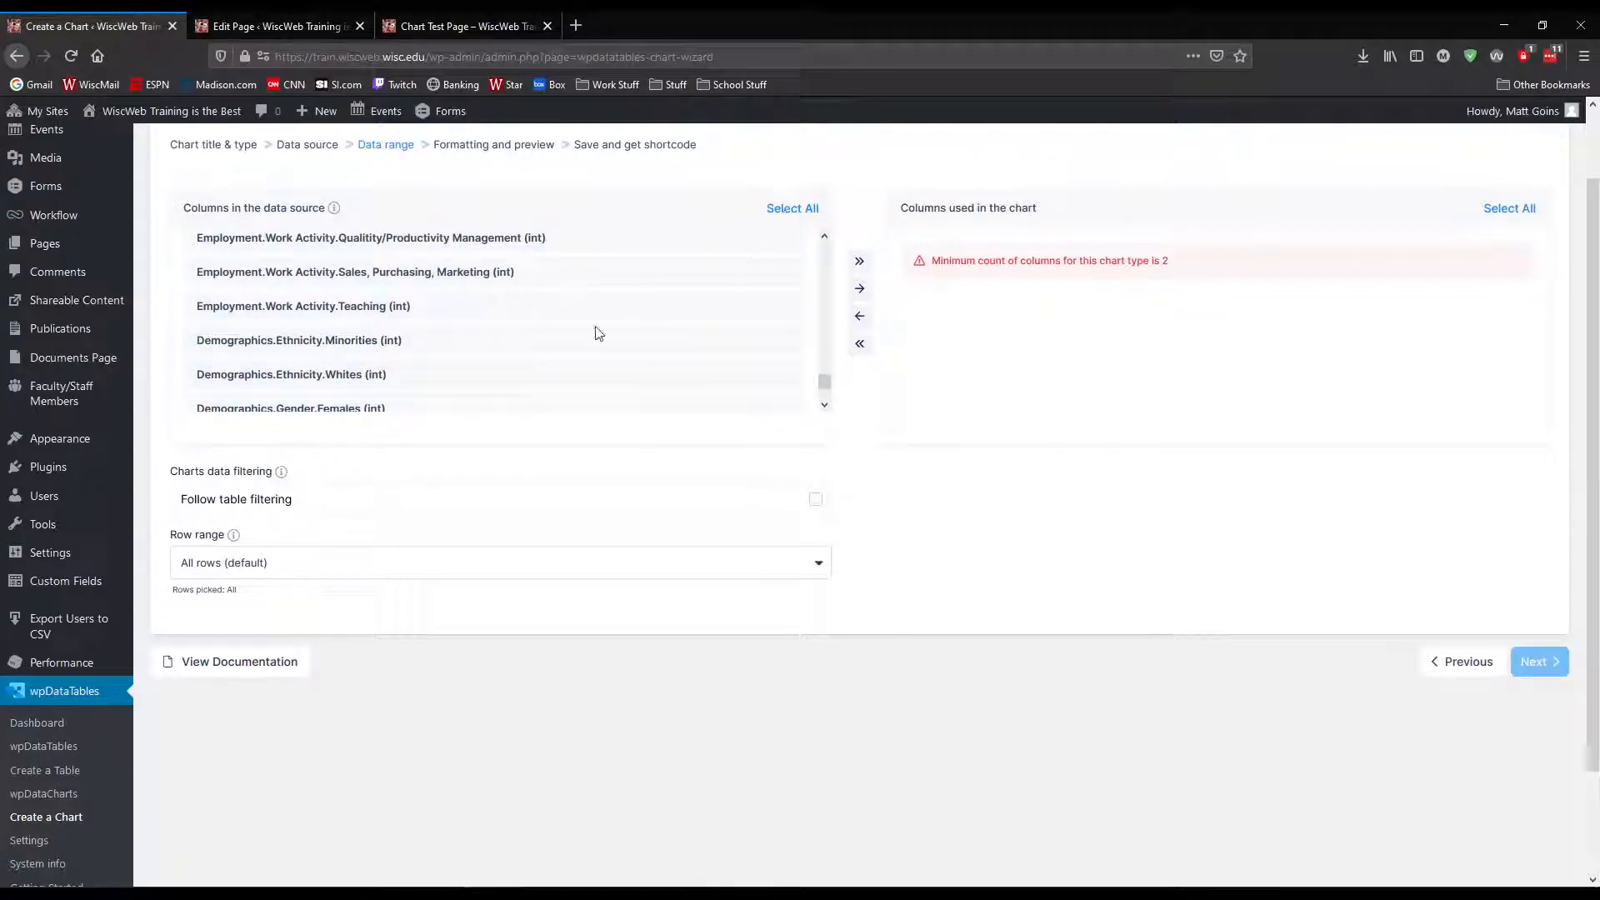
scroll(468, 389, down, 1)
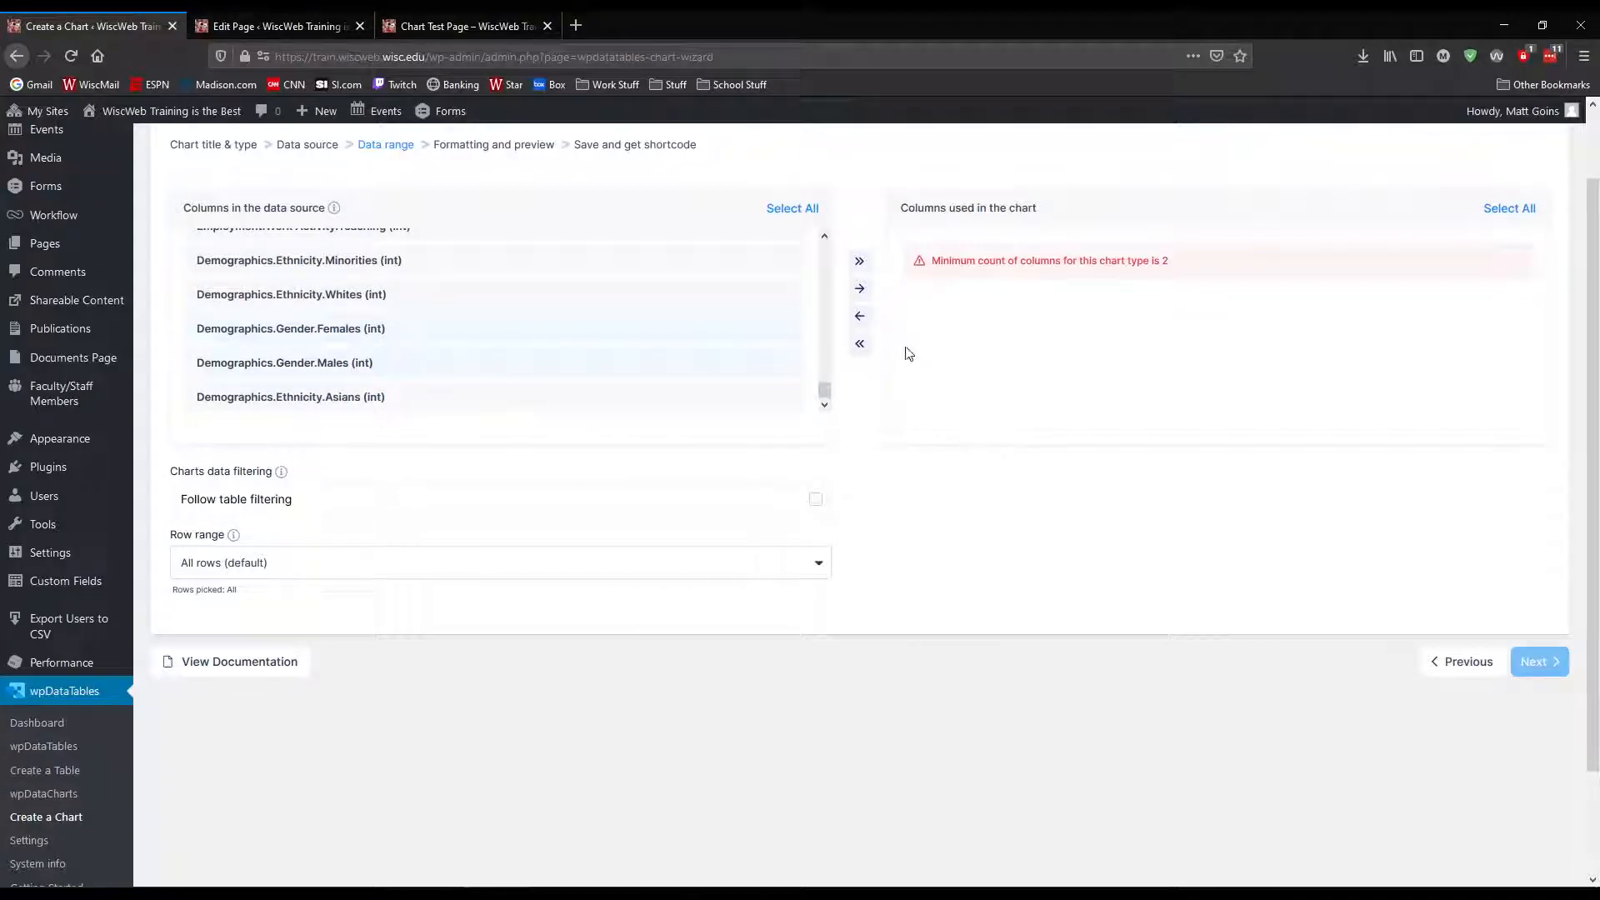
click(860, 289)
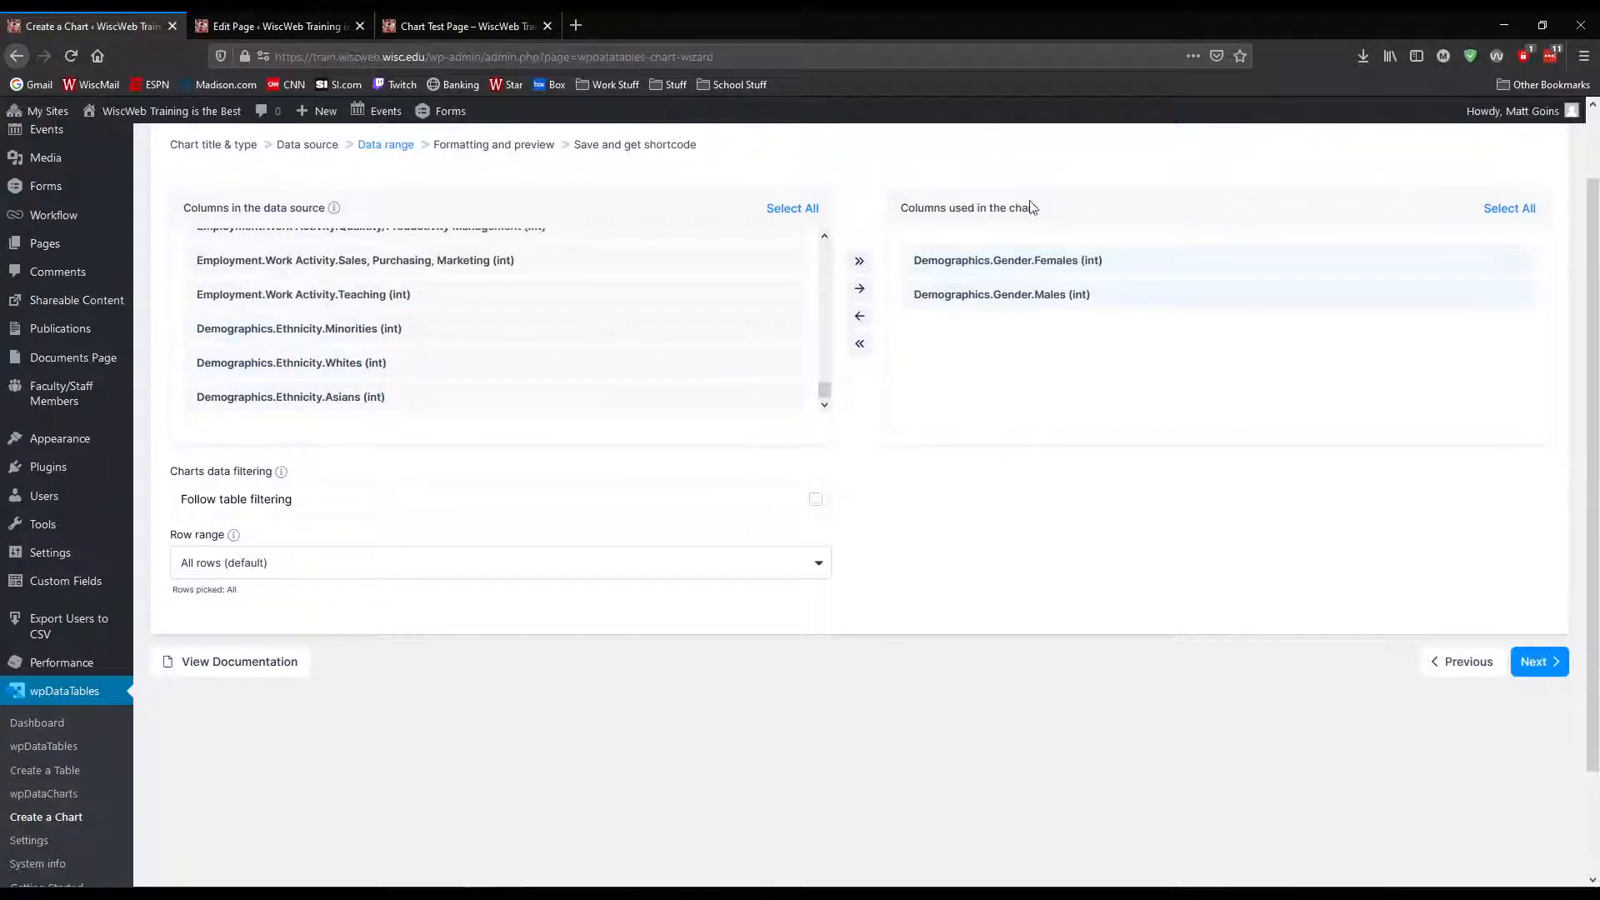
click(1539, 661)
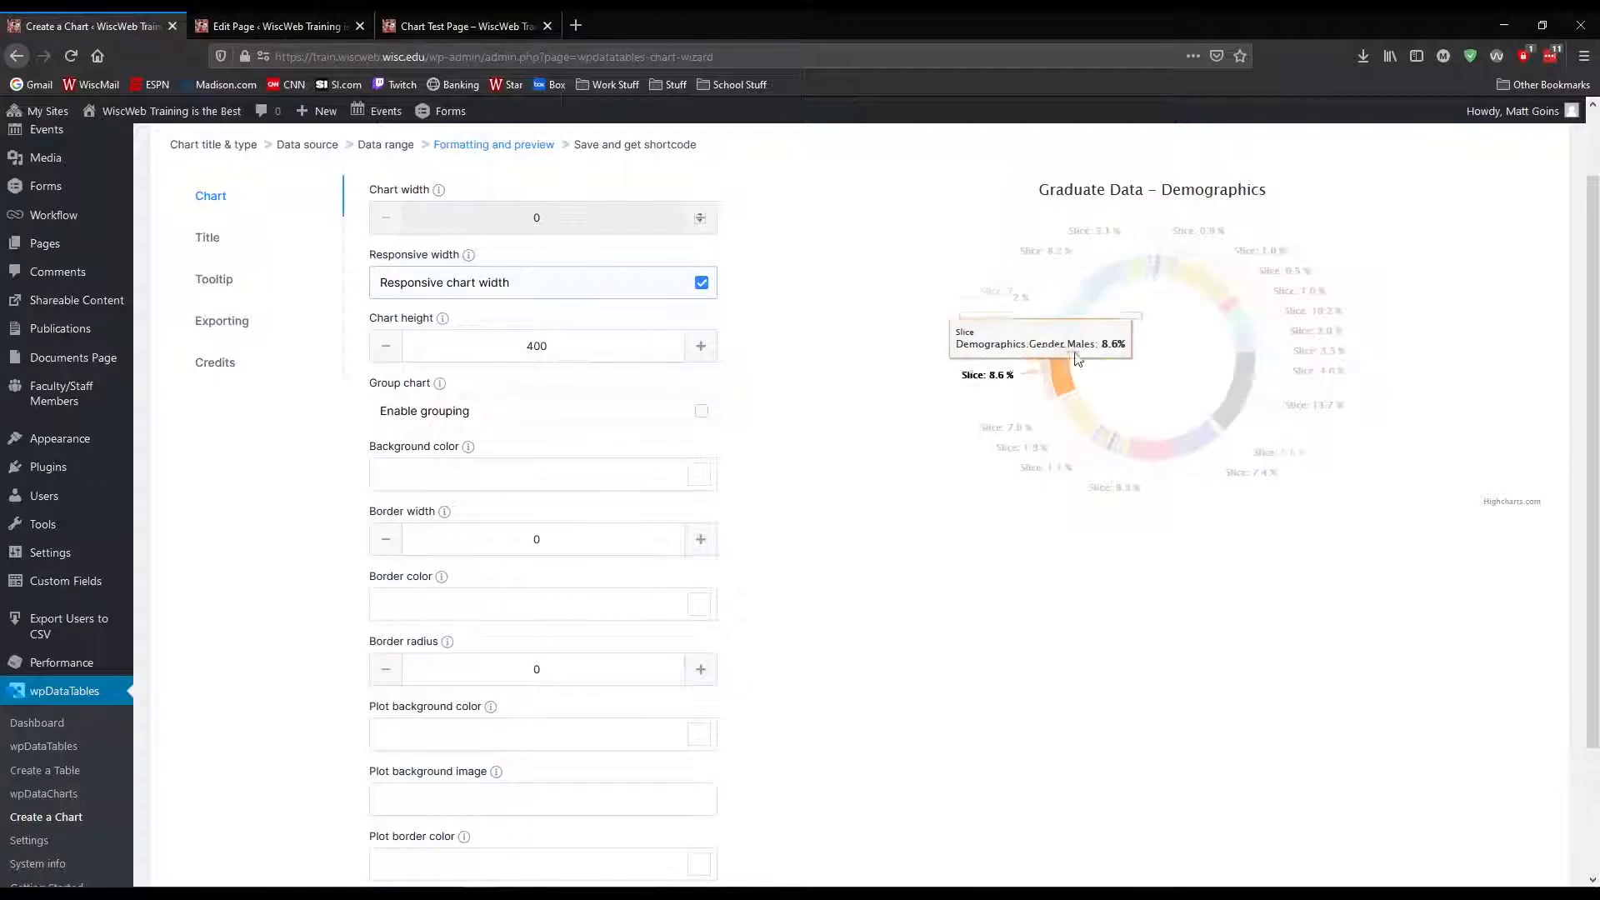
Examine the slice tooltips in the donut preview and look through the tooltip and general chart settings
mouse_move(1098, 283)
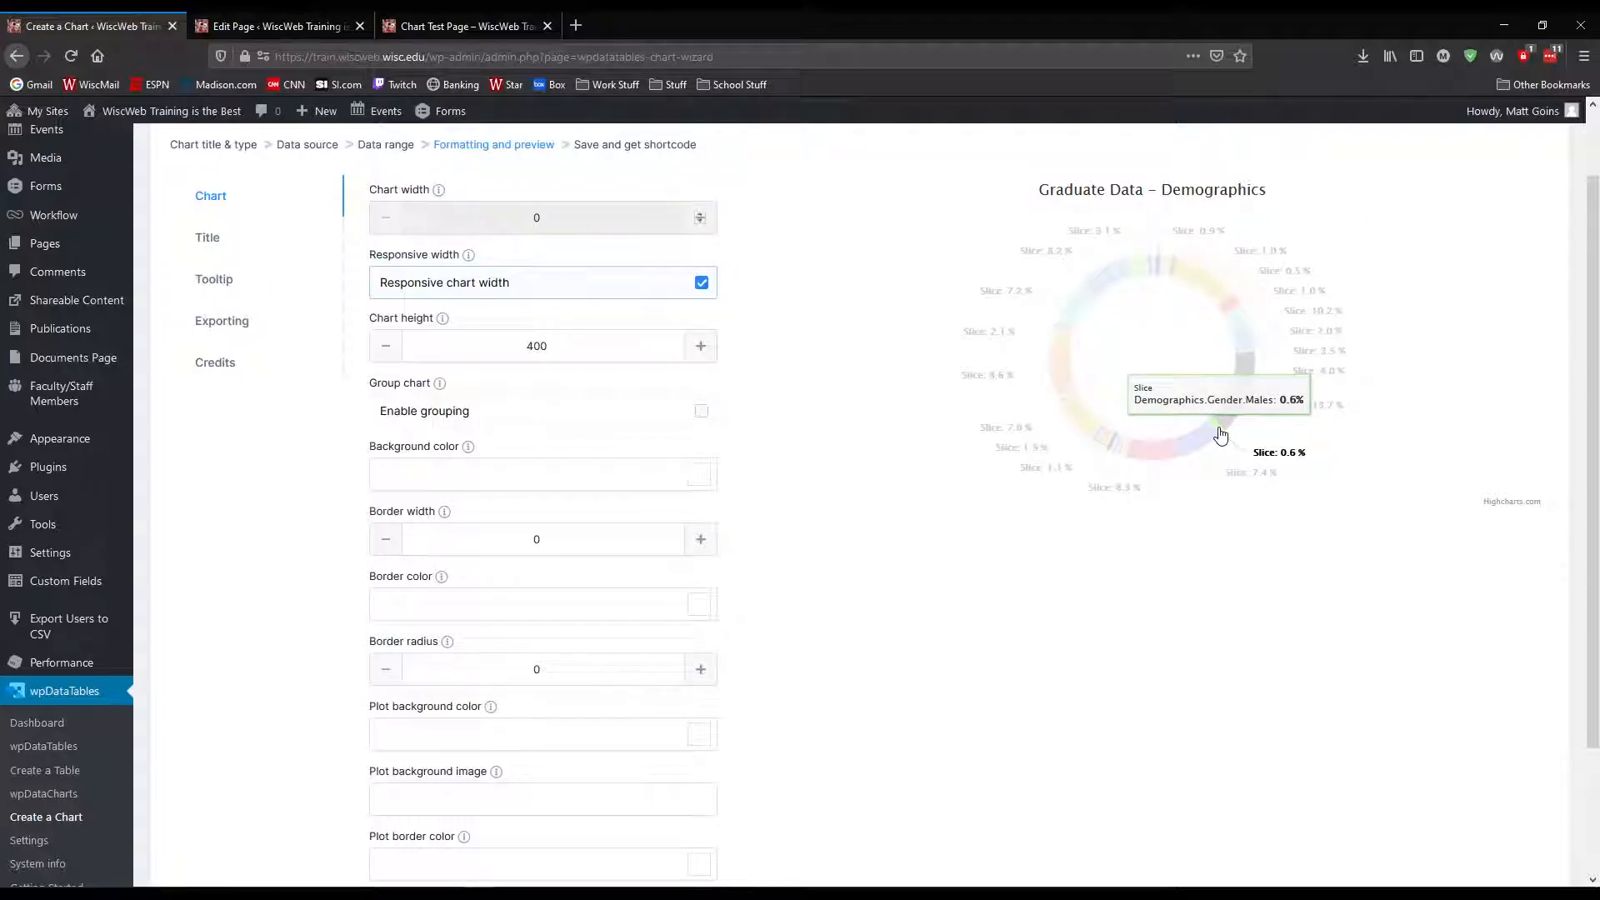
click(218, 281)
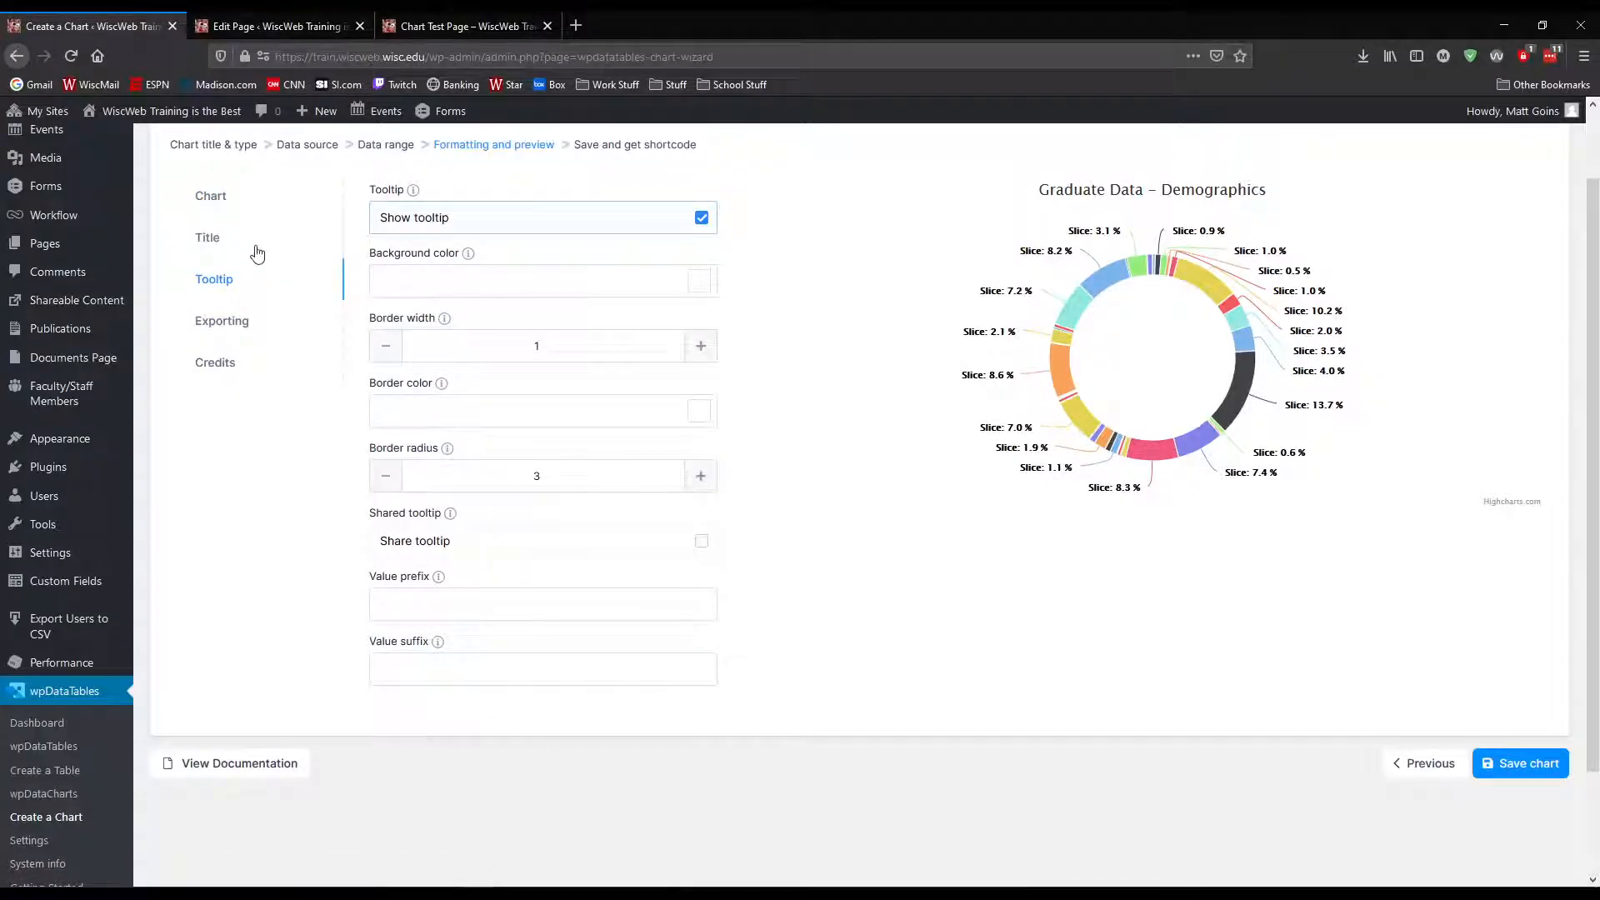
click(232, 200)
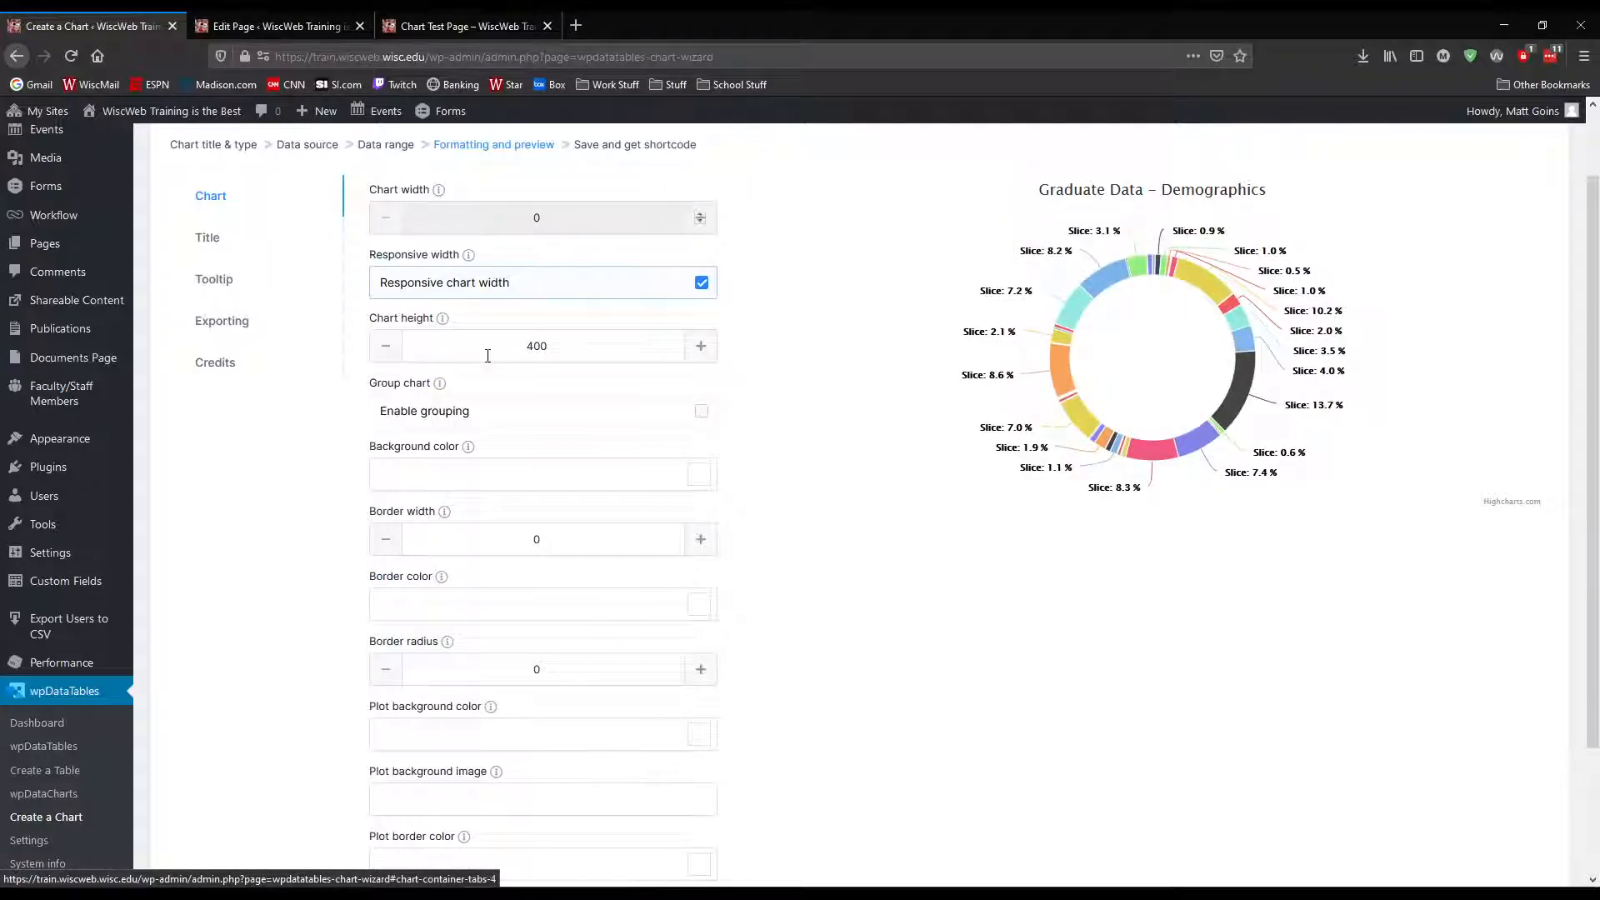
scroll(487, 355, down, 2)
scroll(489, 361, up, 4)
Enable floating for the chart title and check the slices in the updated preview
click(226, 327)
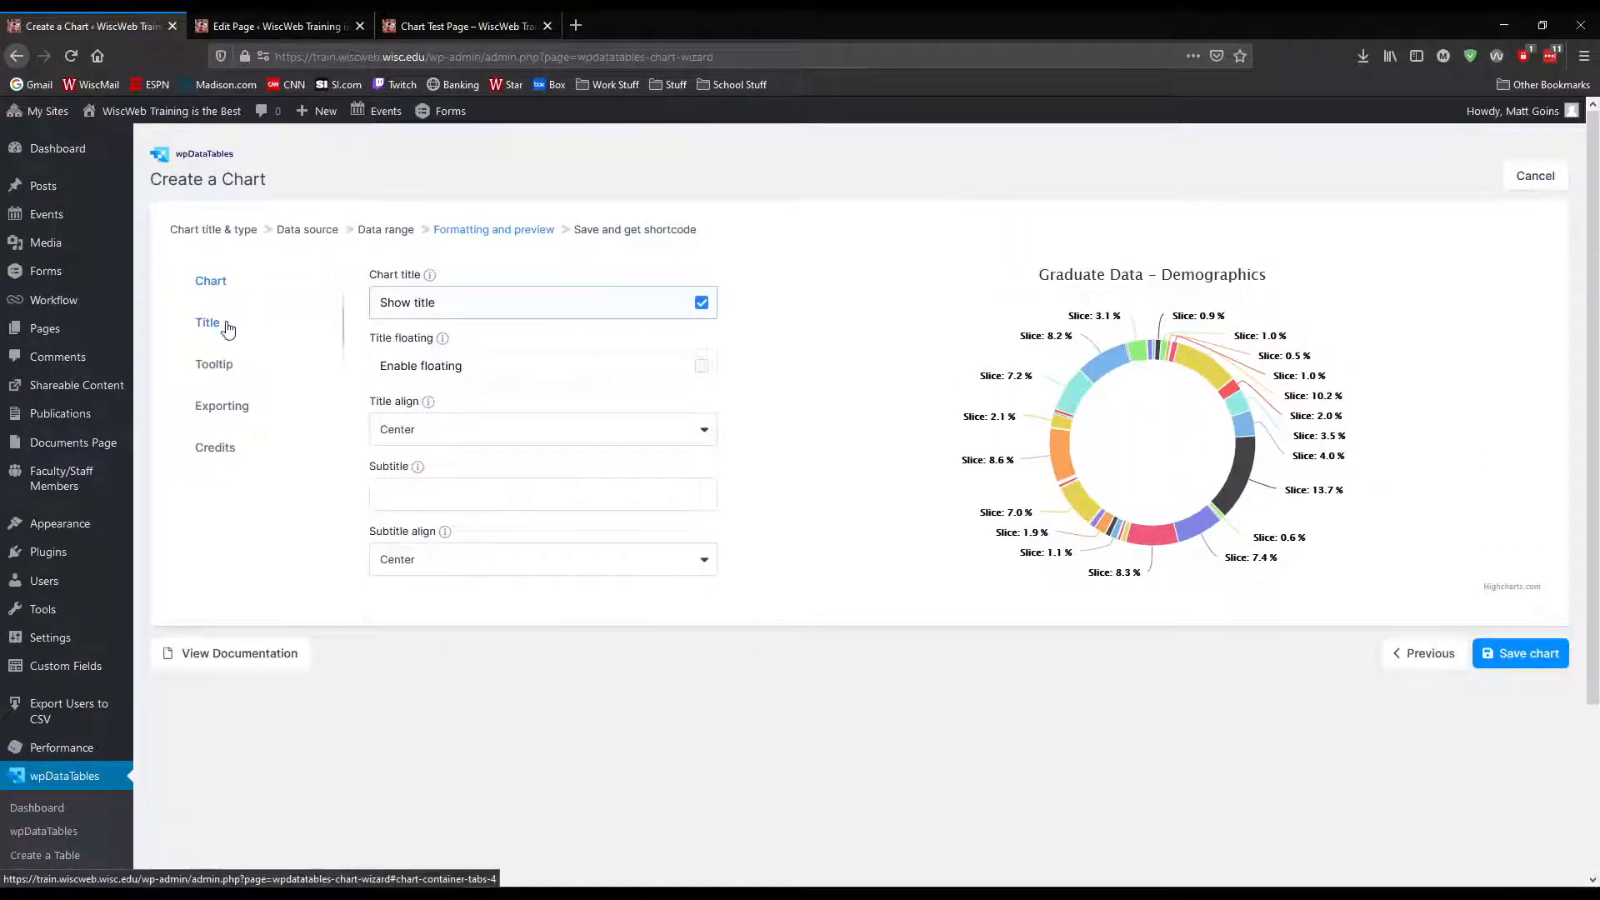
click(702, 367)
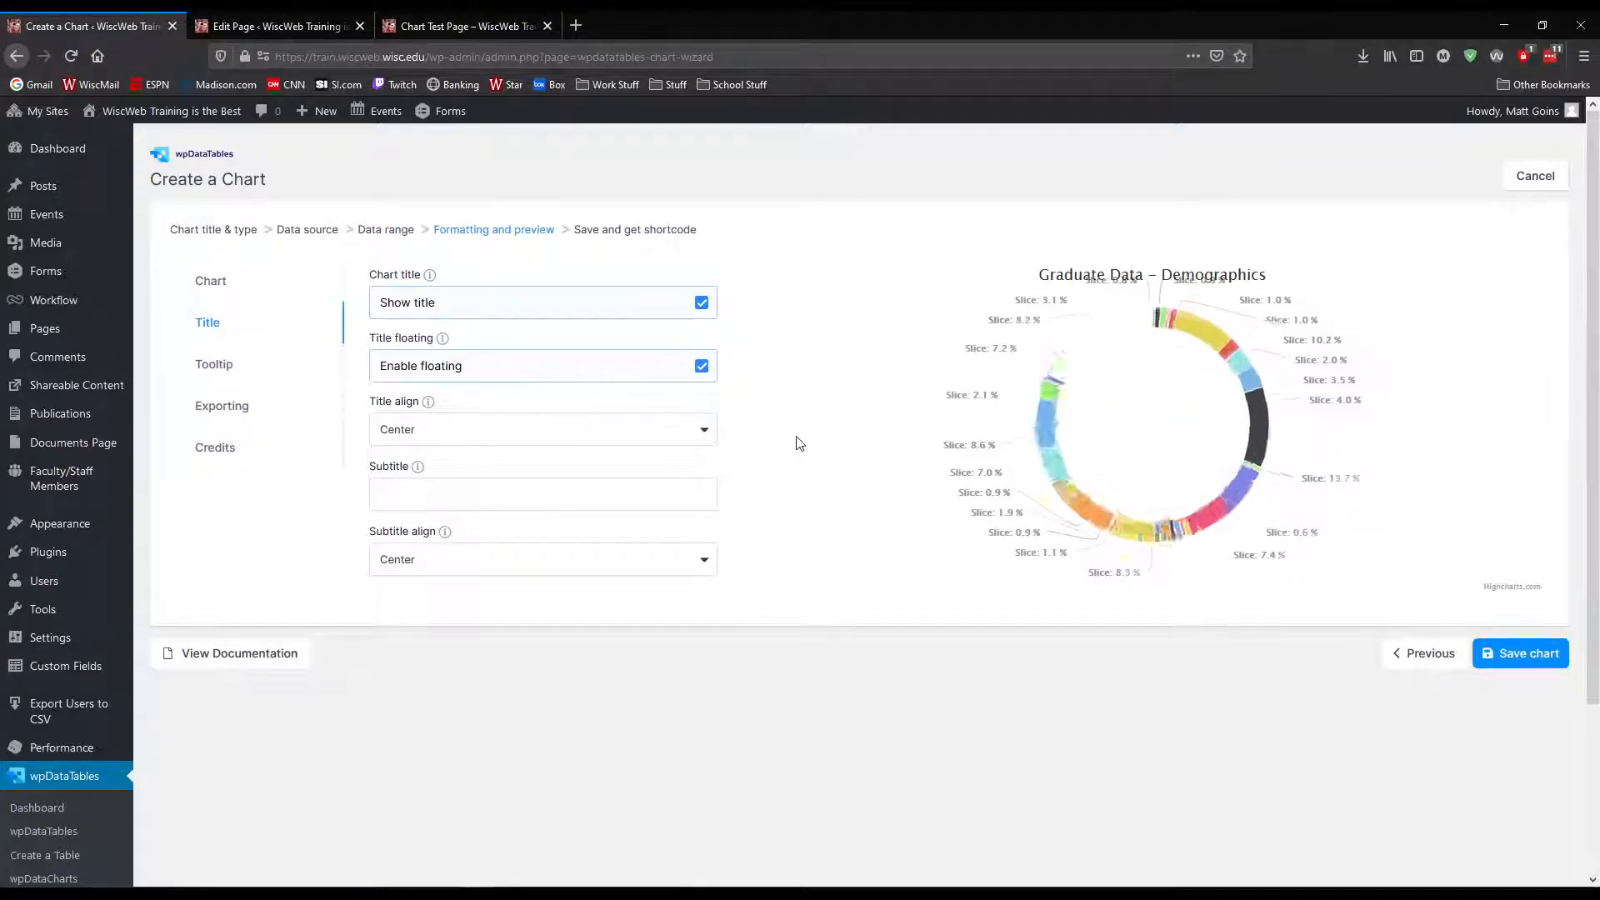
mouse_move(1064, 365)
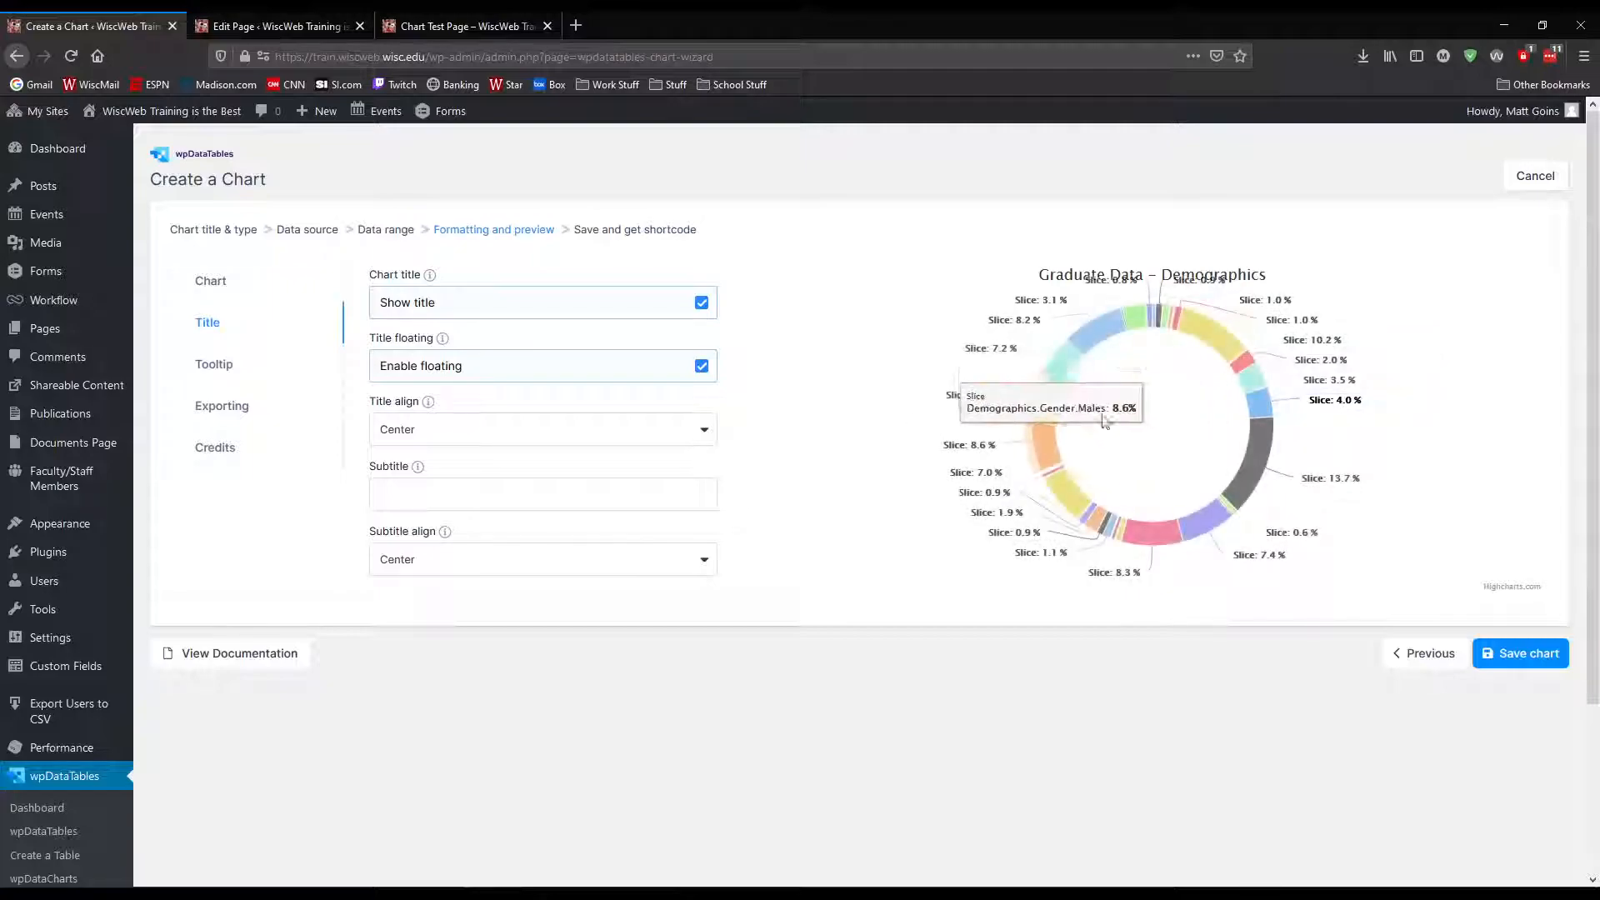
Go back to the chart type selection, change the type to Pie chart, and return to the data range with the same data source
click(1424, 653)
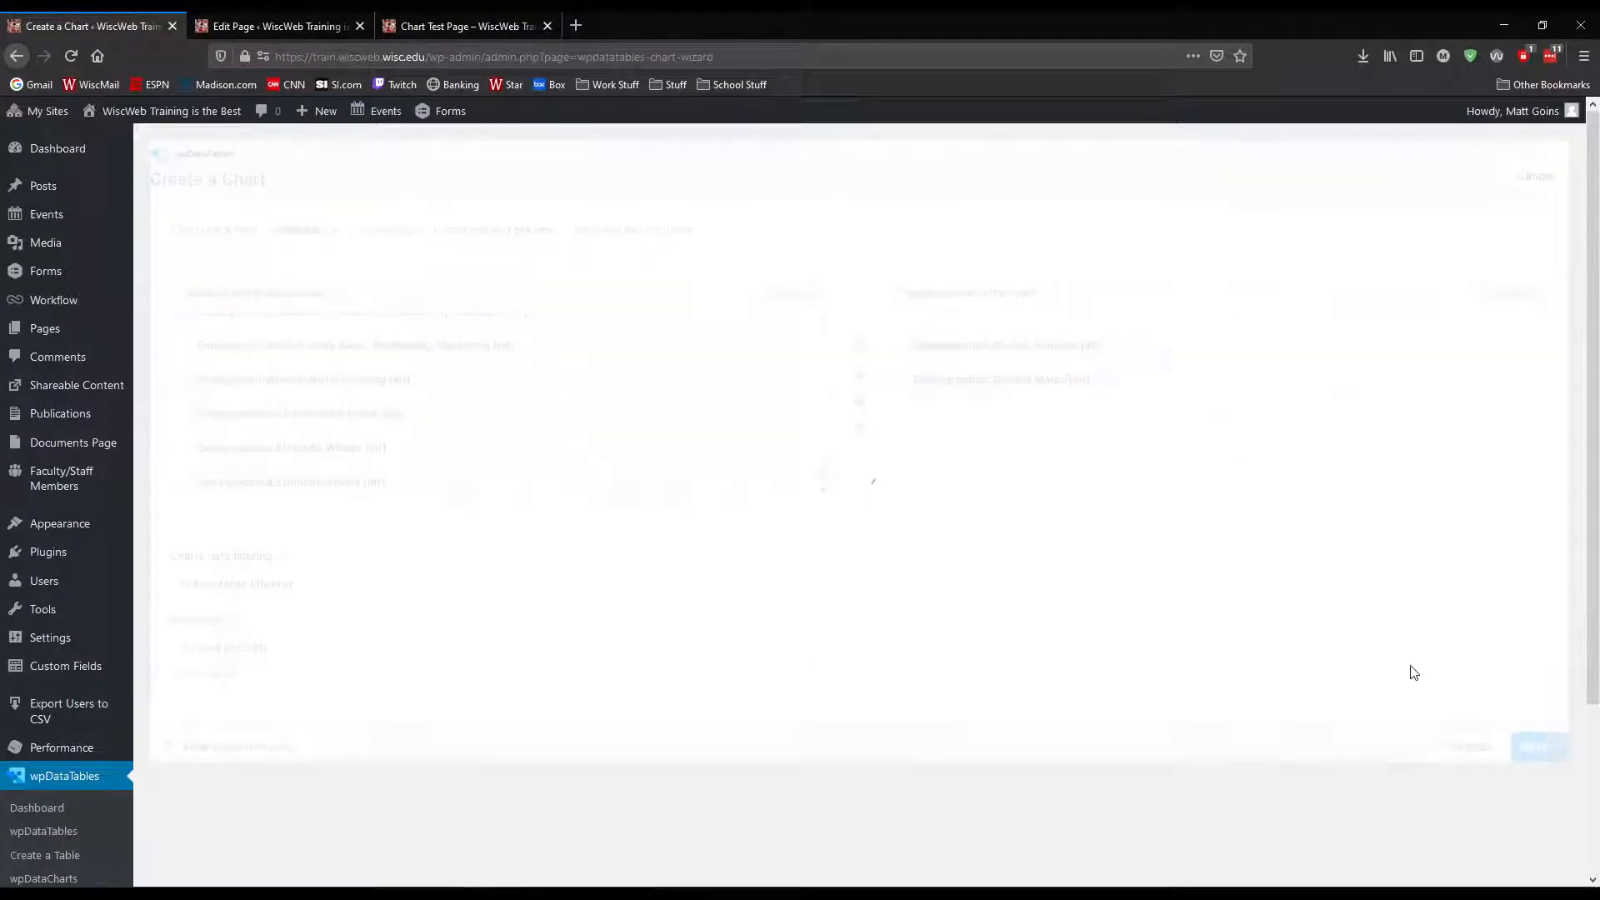
click(1459, 748)
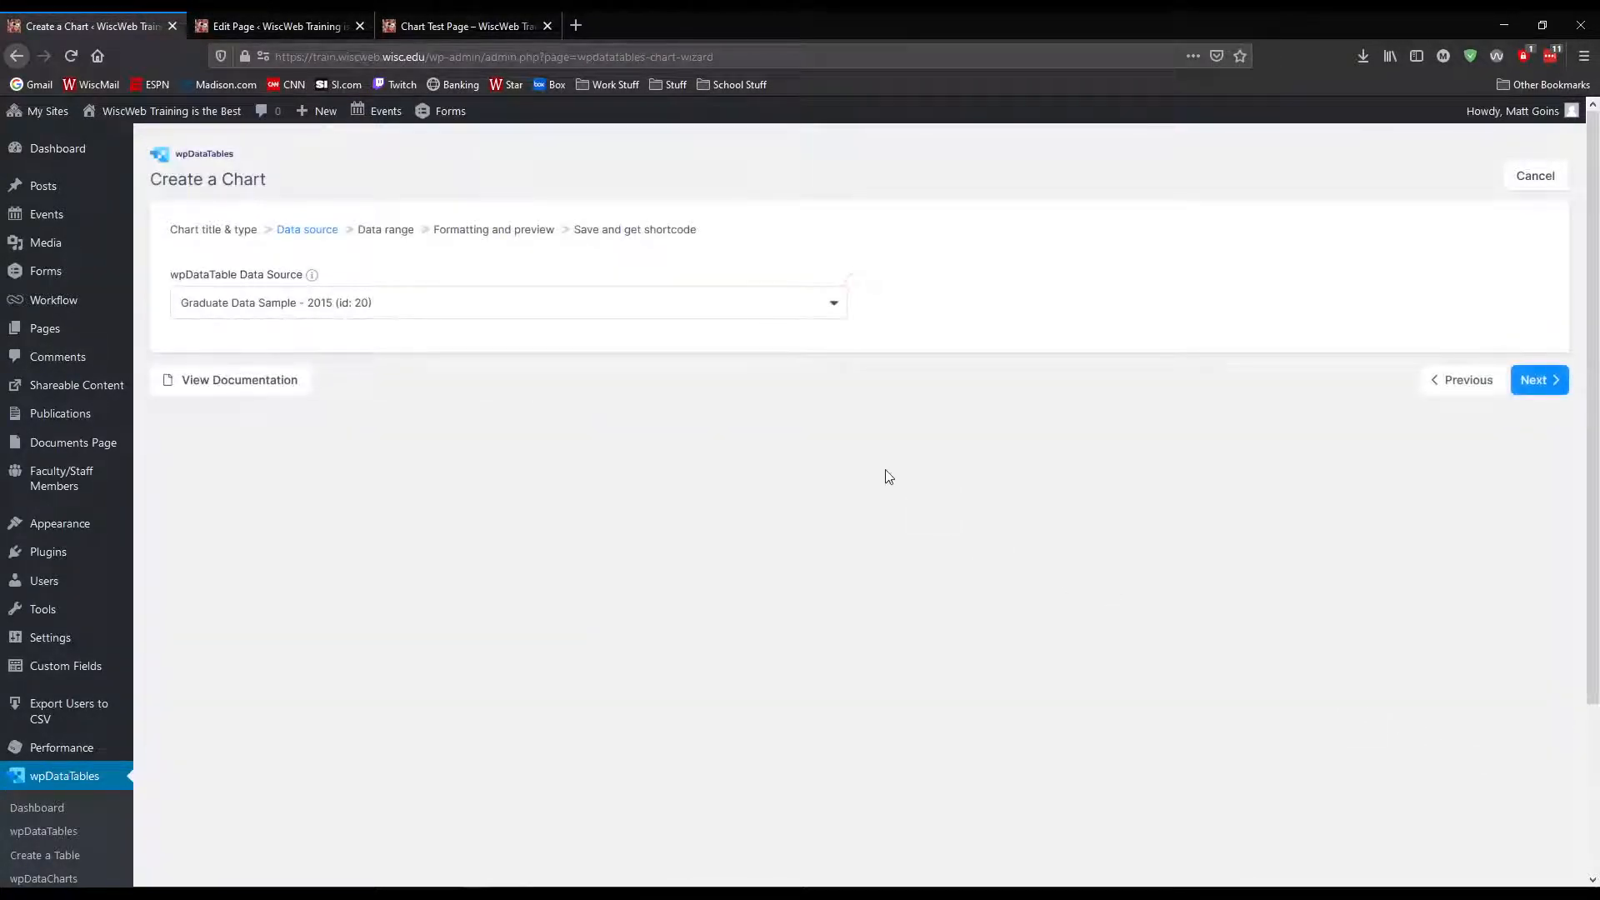
click(1451, 380)
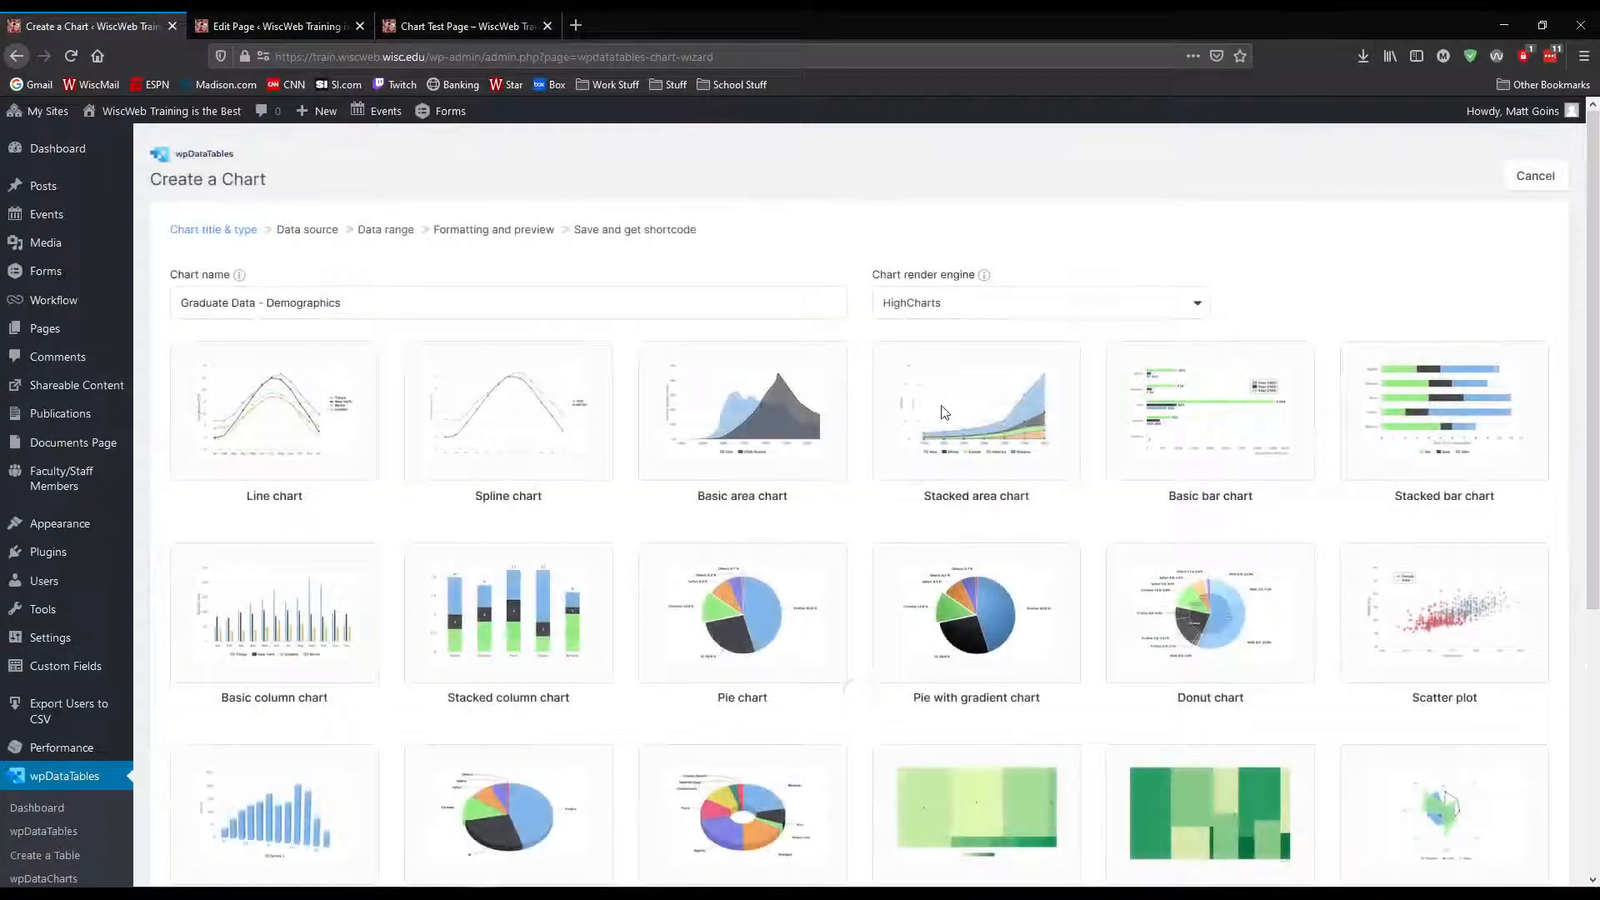
scroll(859, 427, down, 2)
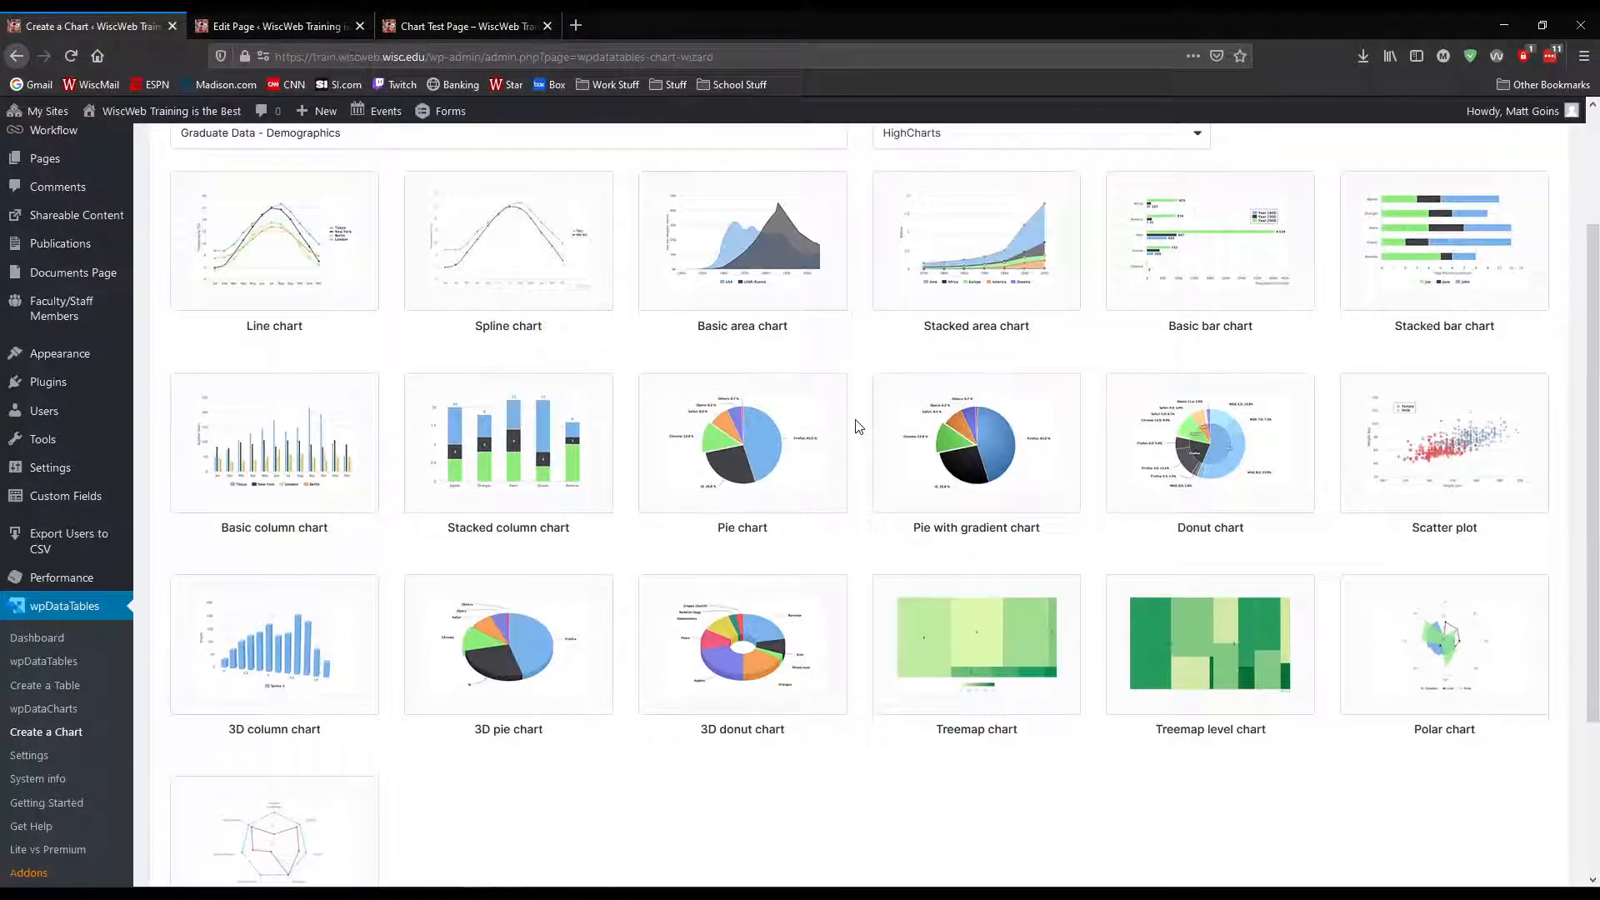
click(883, 429)
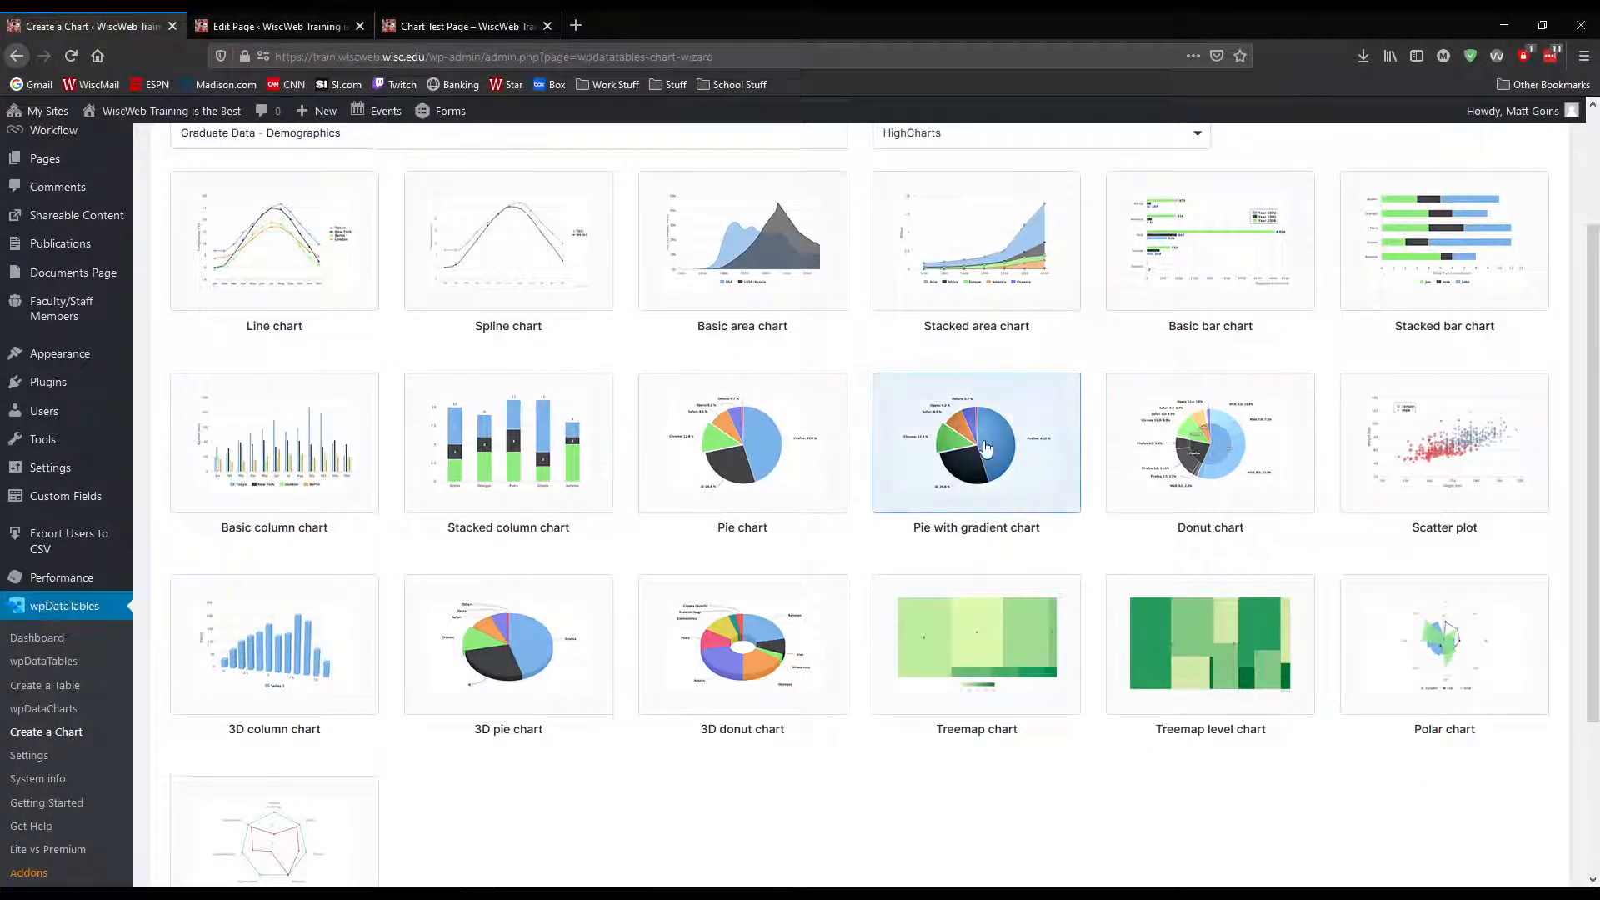
click(780, 473)
scroll(867, 564, down, 1)
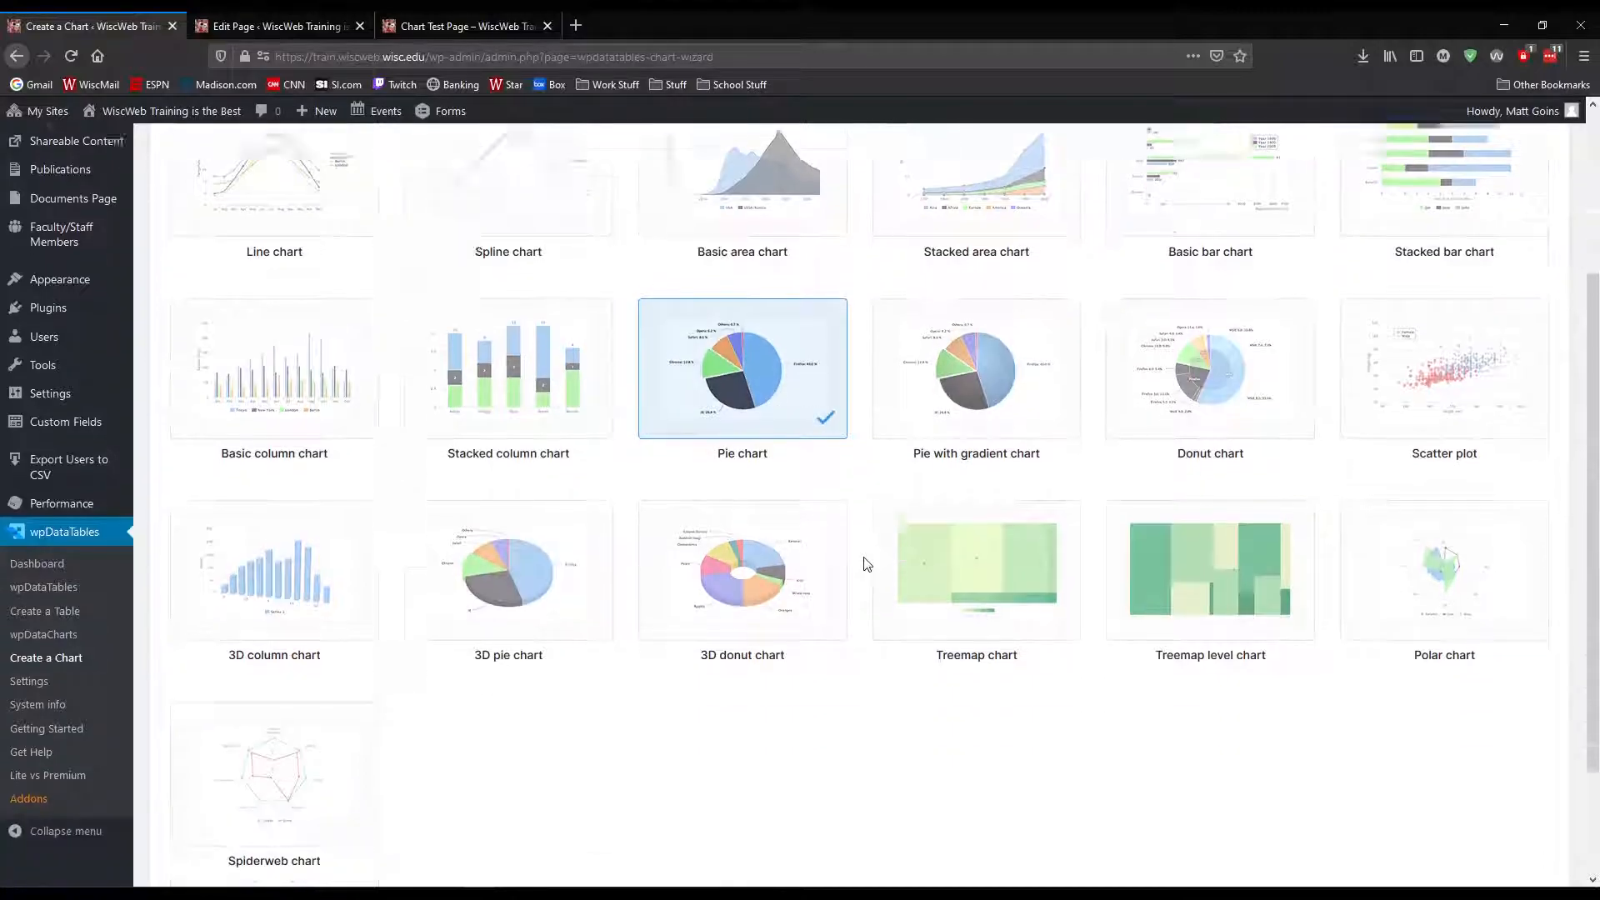
scroll(867, 564, down, 2)
click(1532, 792)
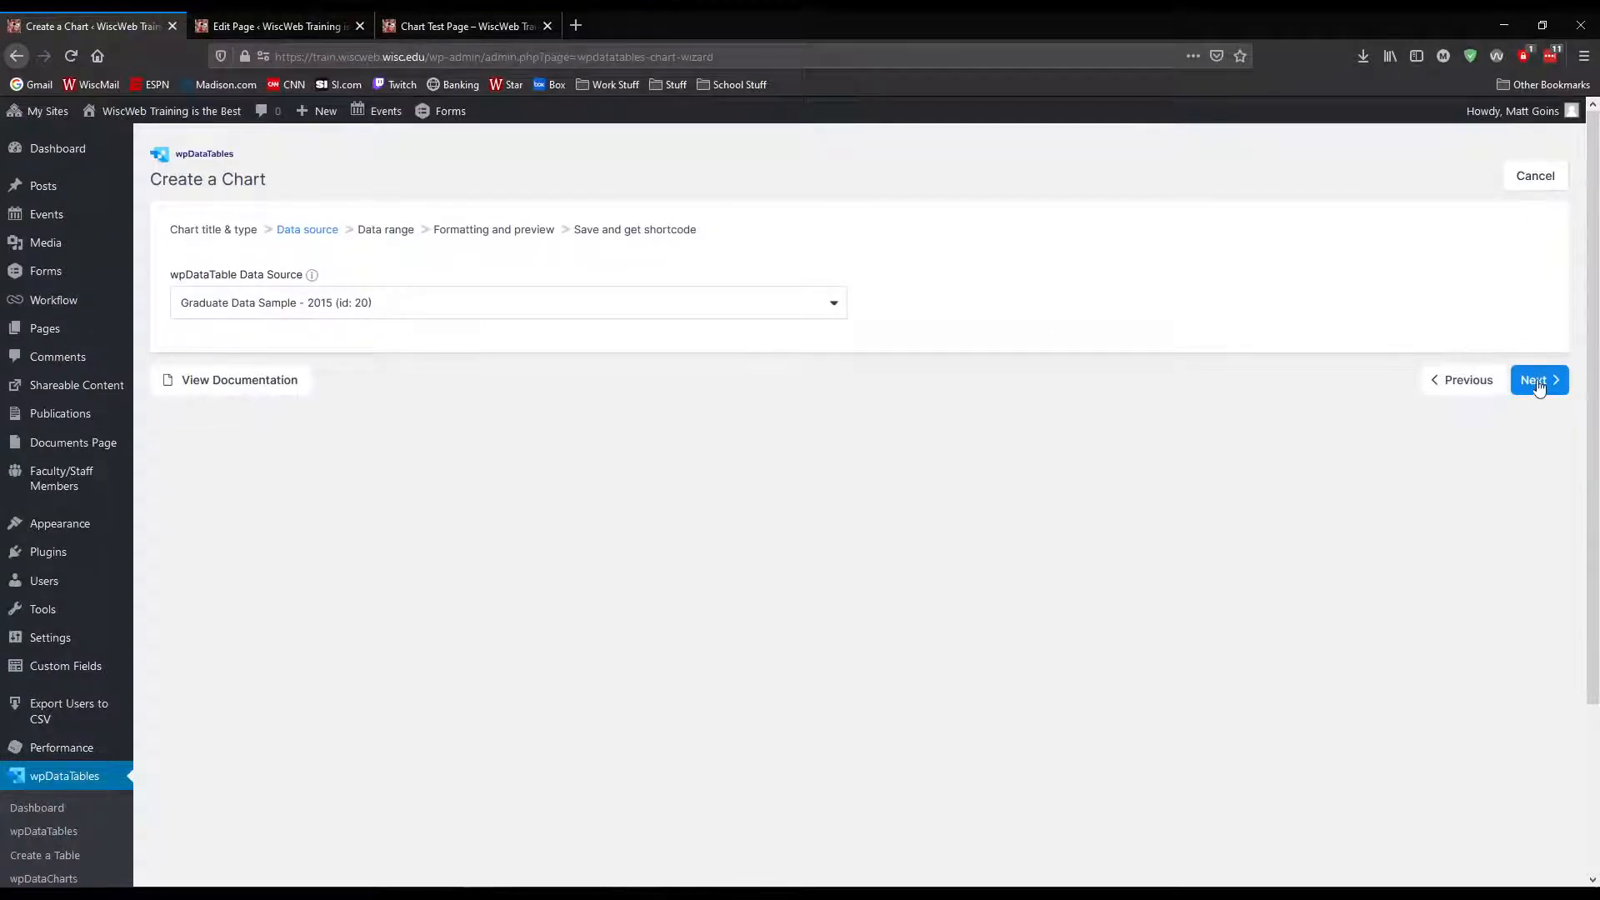
click(1537, 380)
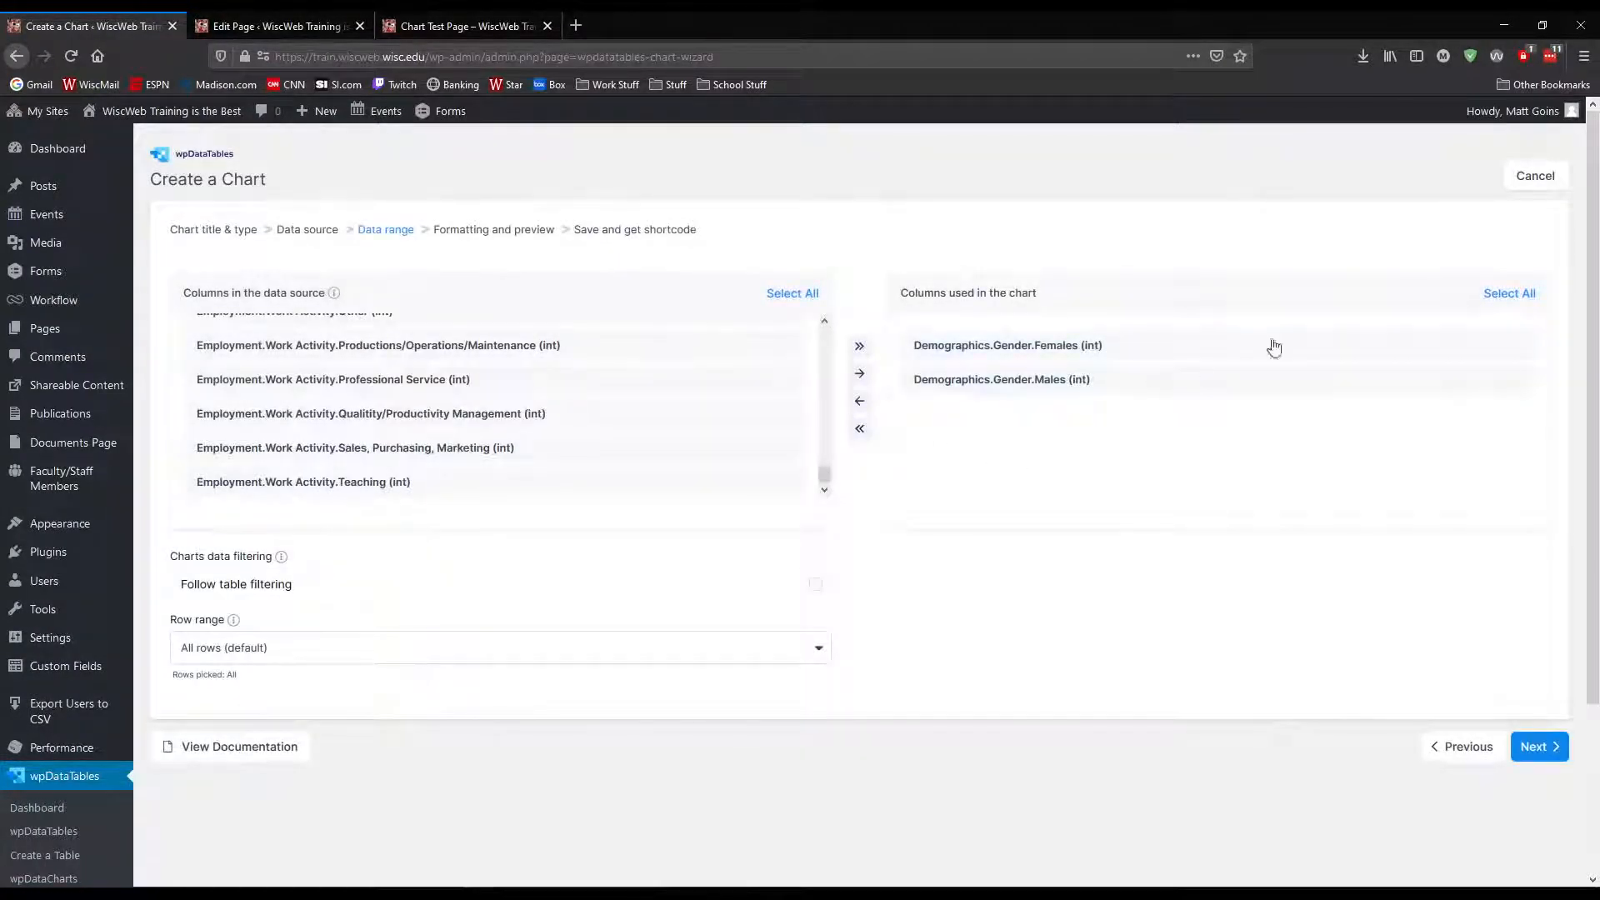
Try to replace the gender columns used in the chart with Demographics.Ethnicity.Asians, Minorities and Whites, and clear the used columns
click(1509, 293)
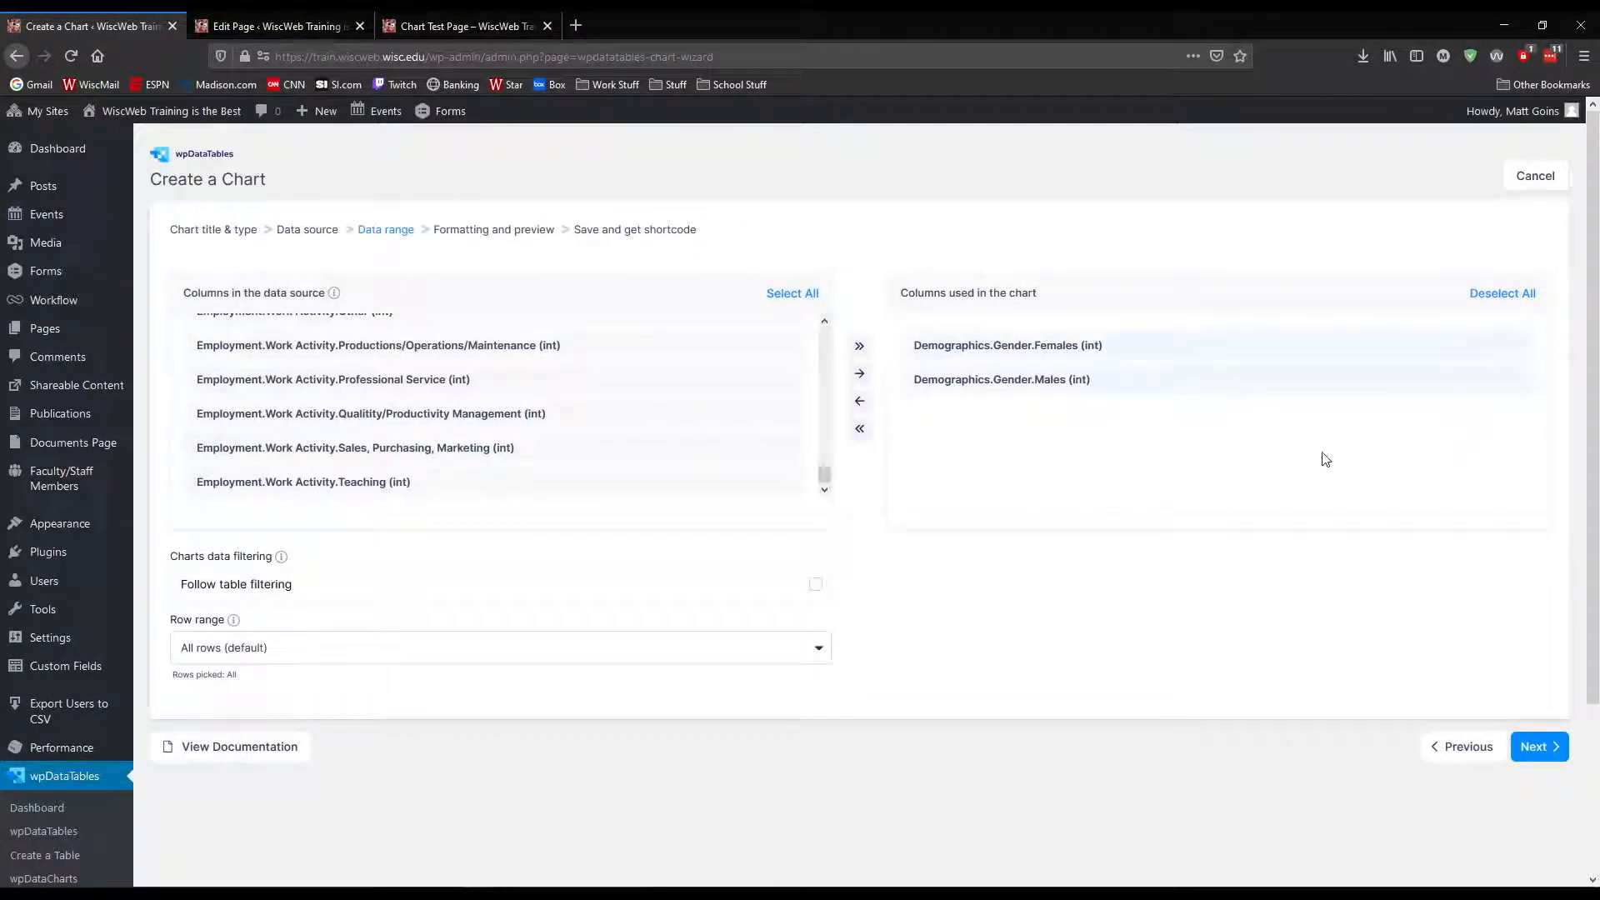
click(860, 401)
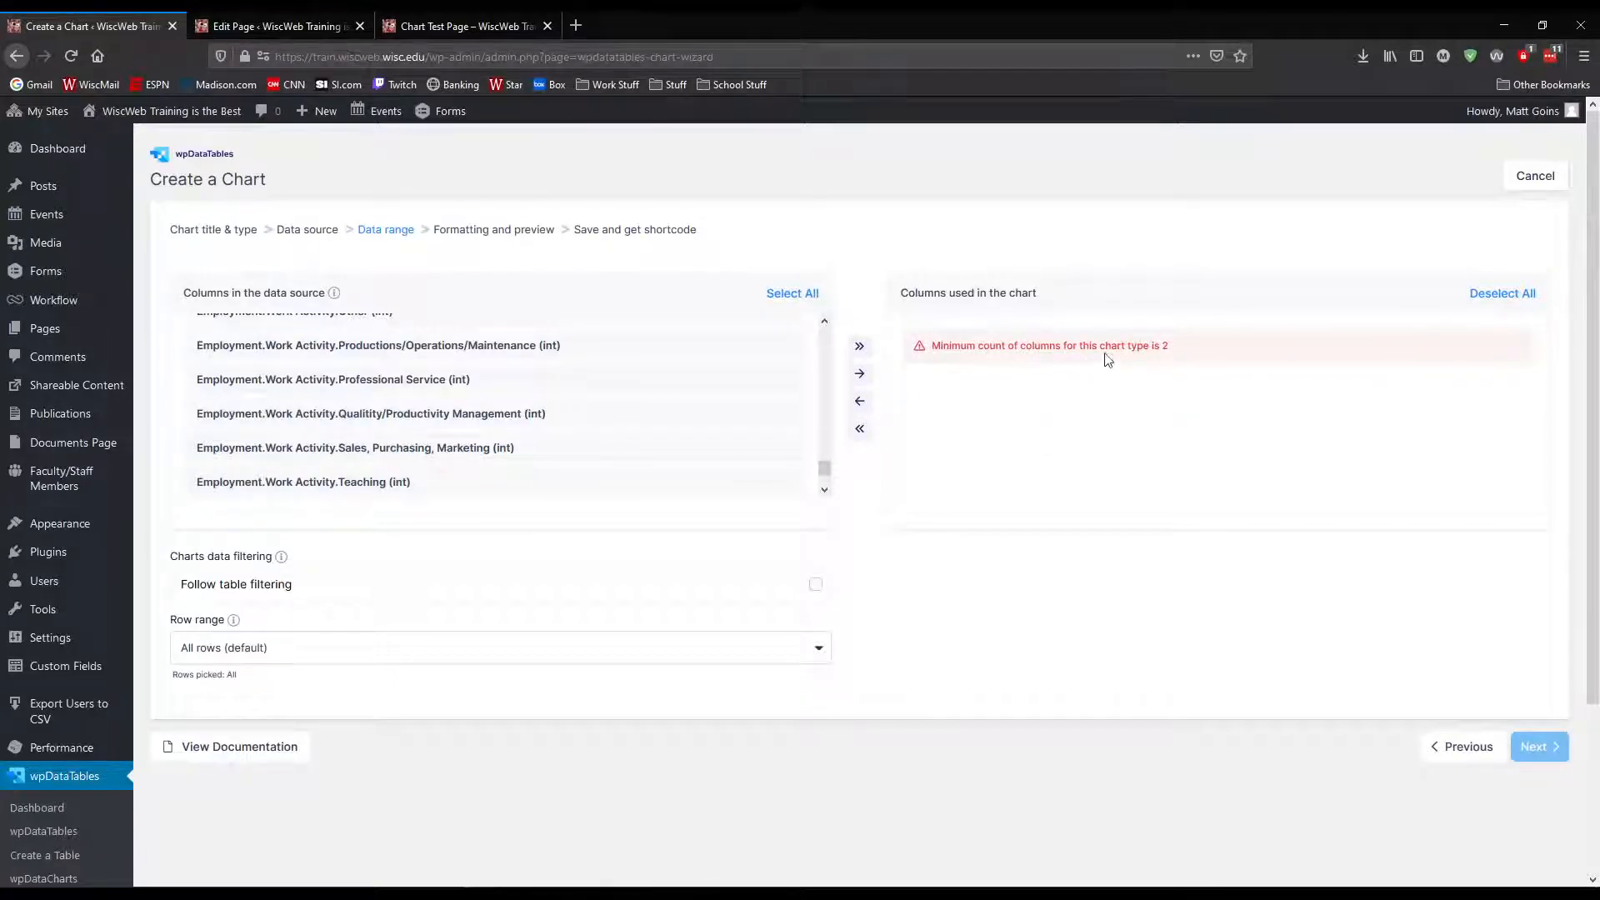
drag(824, 474, 829, 342)
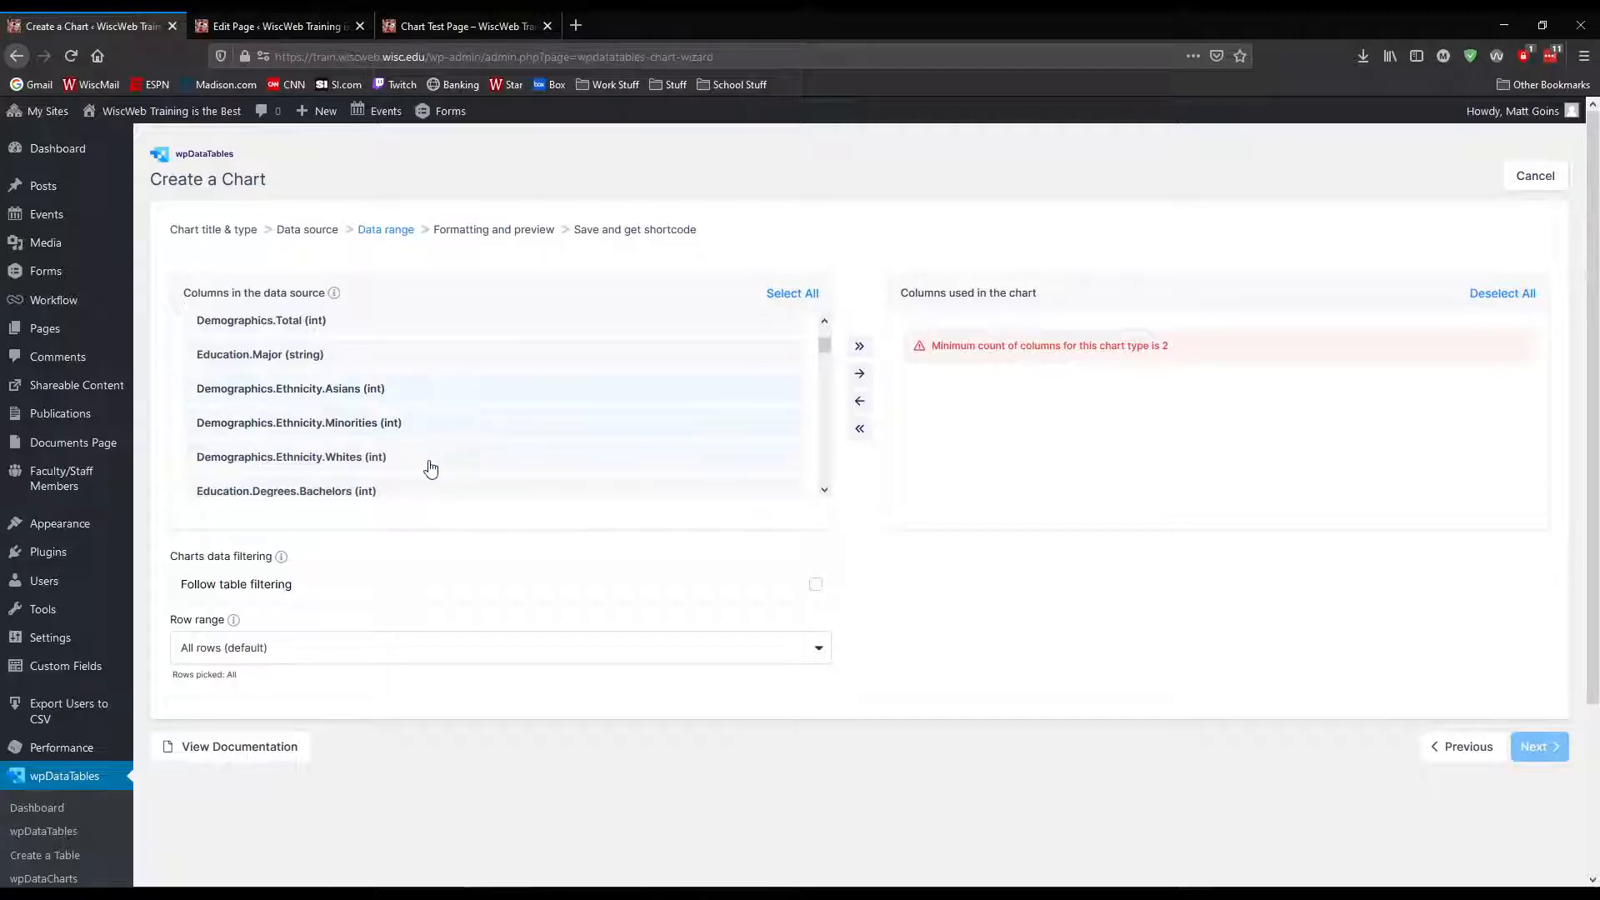
click(859, 373)
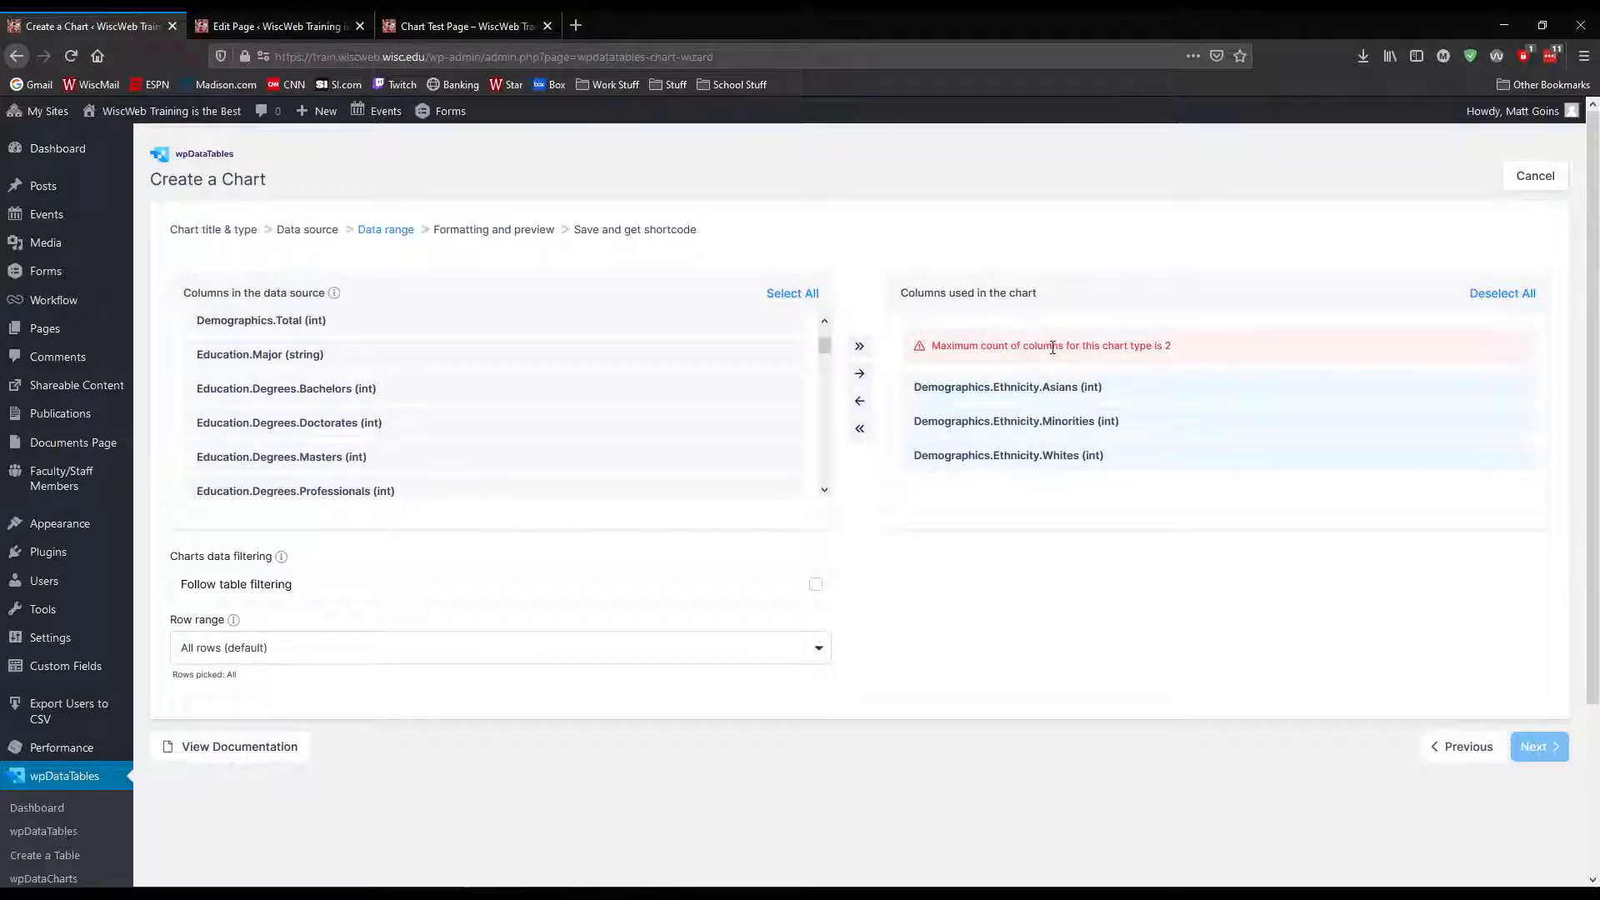
triple_click(1156, 349)
click(1155, 348)
click(1515, 298)
click(859, 428)
Return to the chart type selection, choose a Chart.js Pie chart, and continue to the data range with the same data source
click(1491, 753)
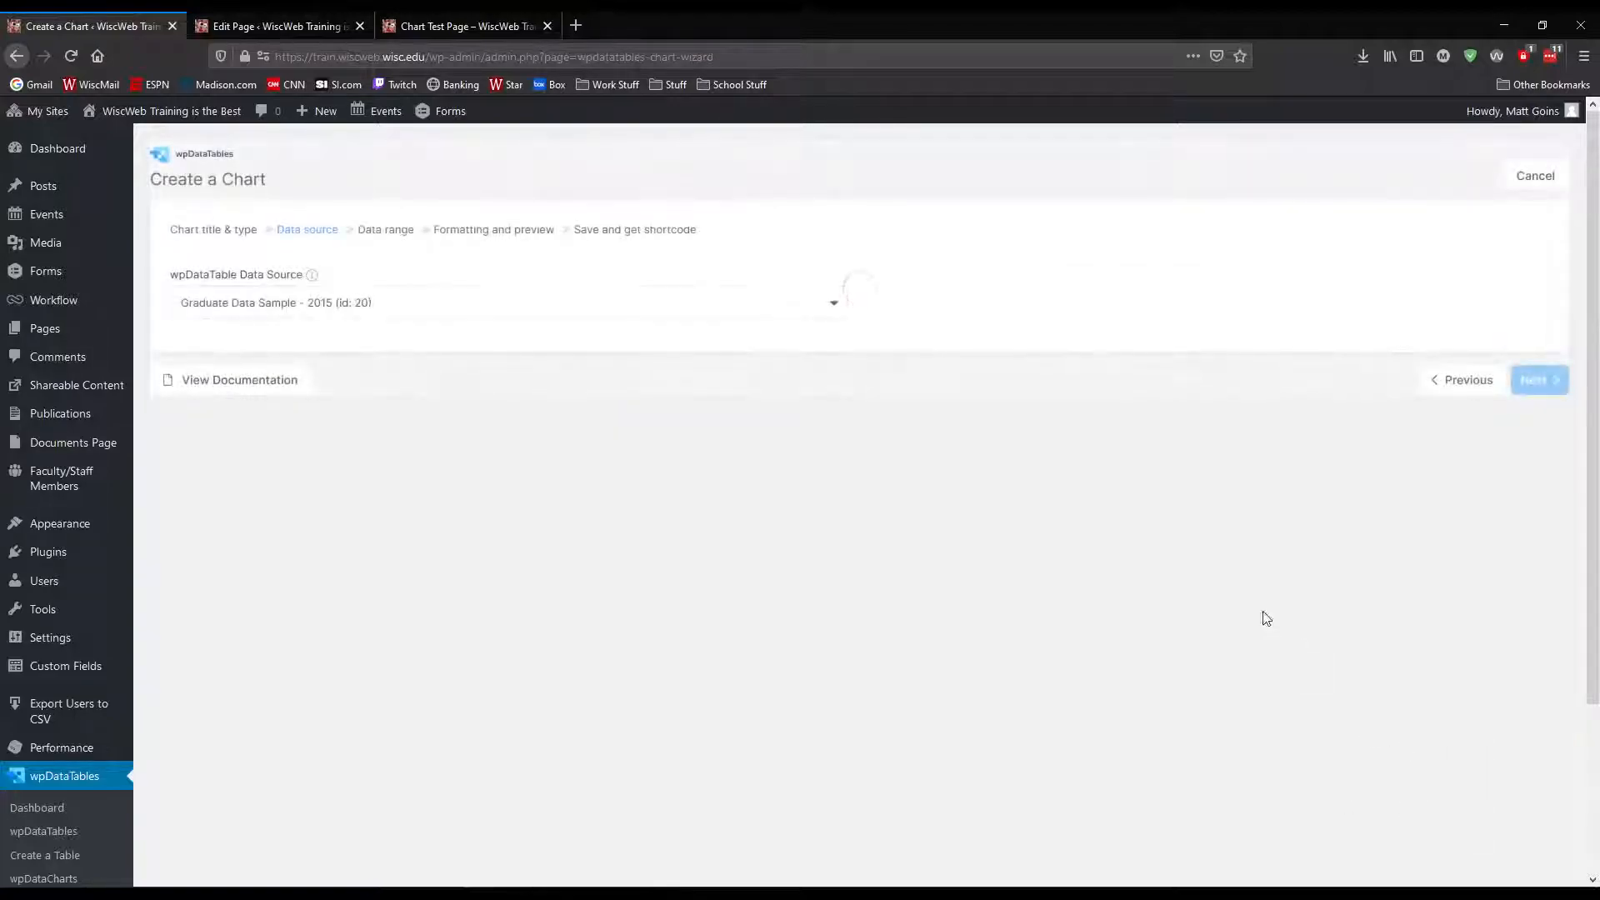
click(1492, 386)
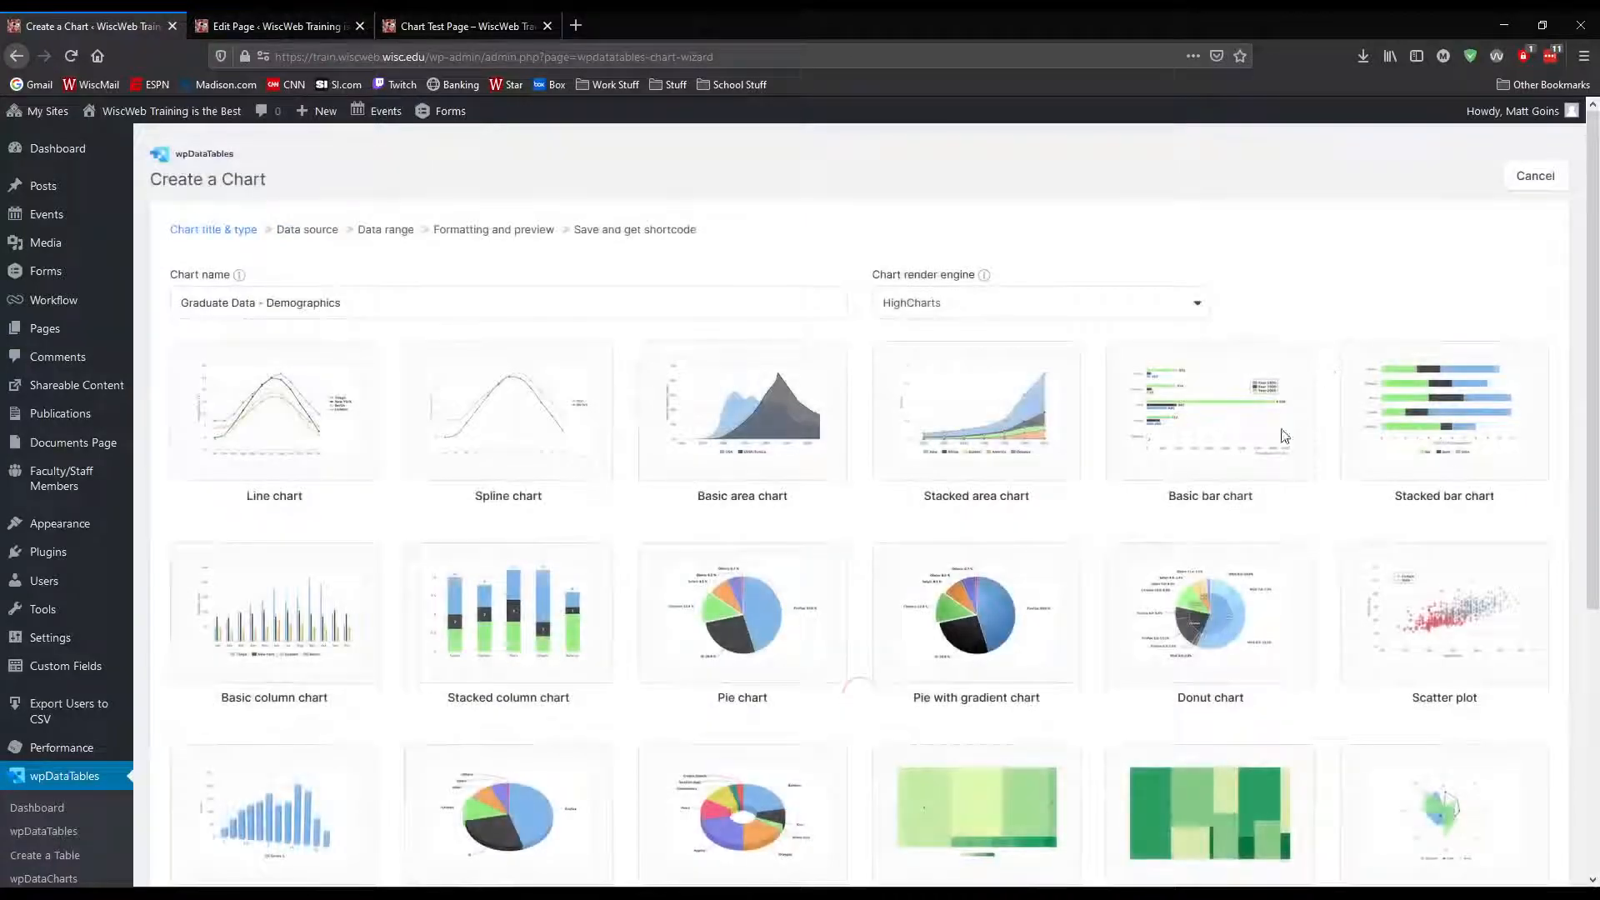
click(1049, 307)
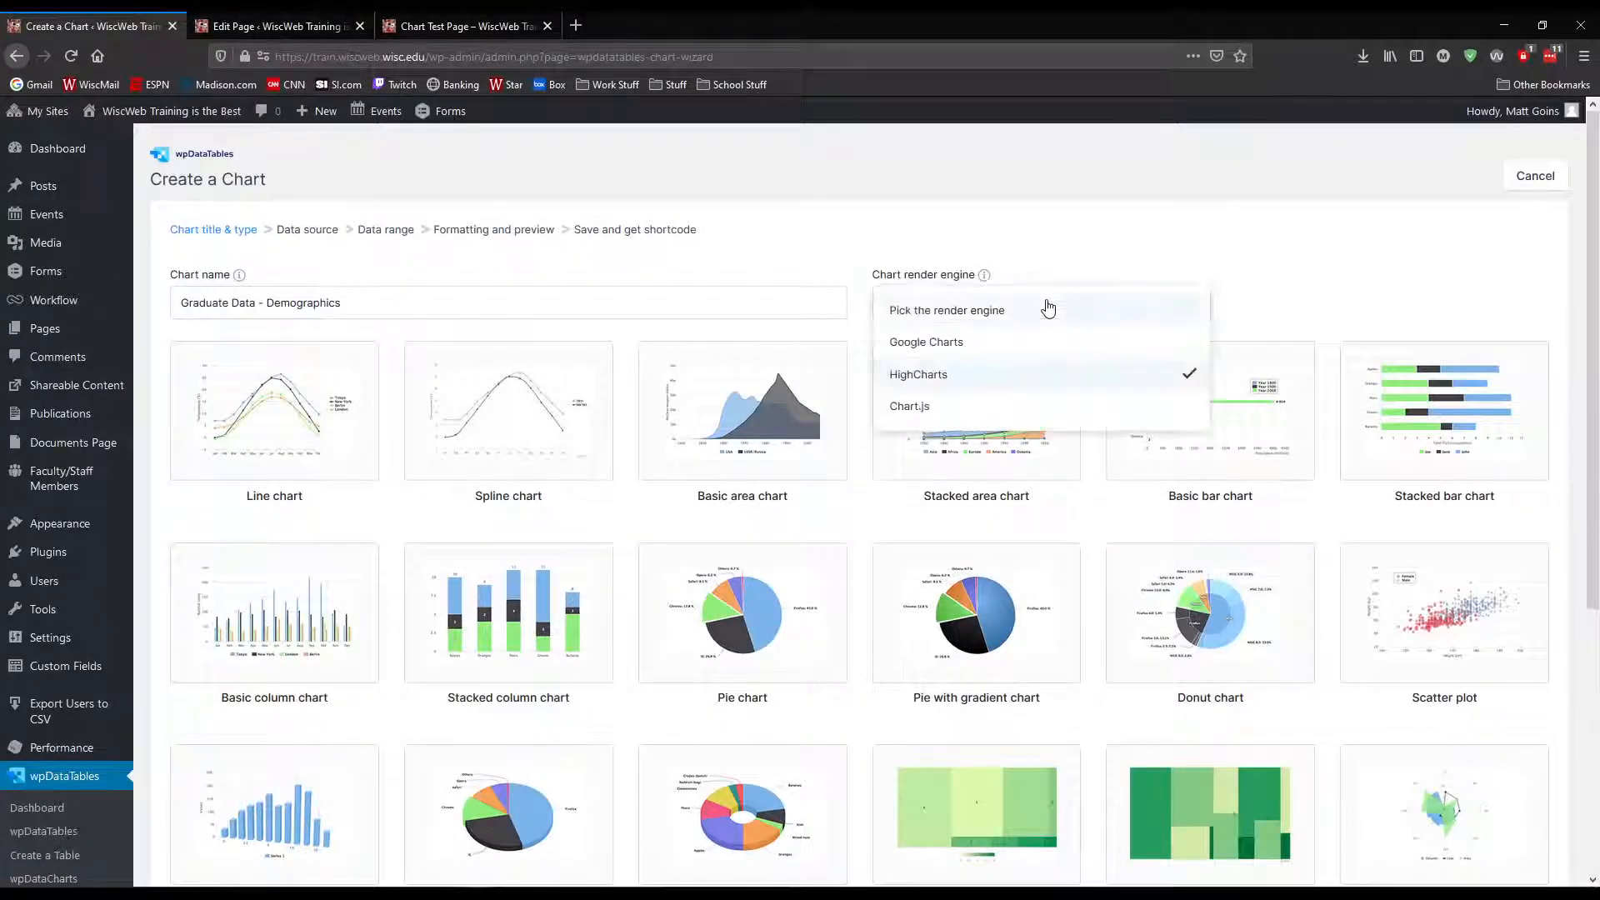
click(932, 407)
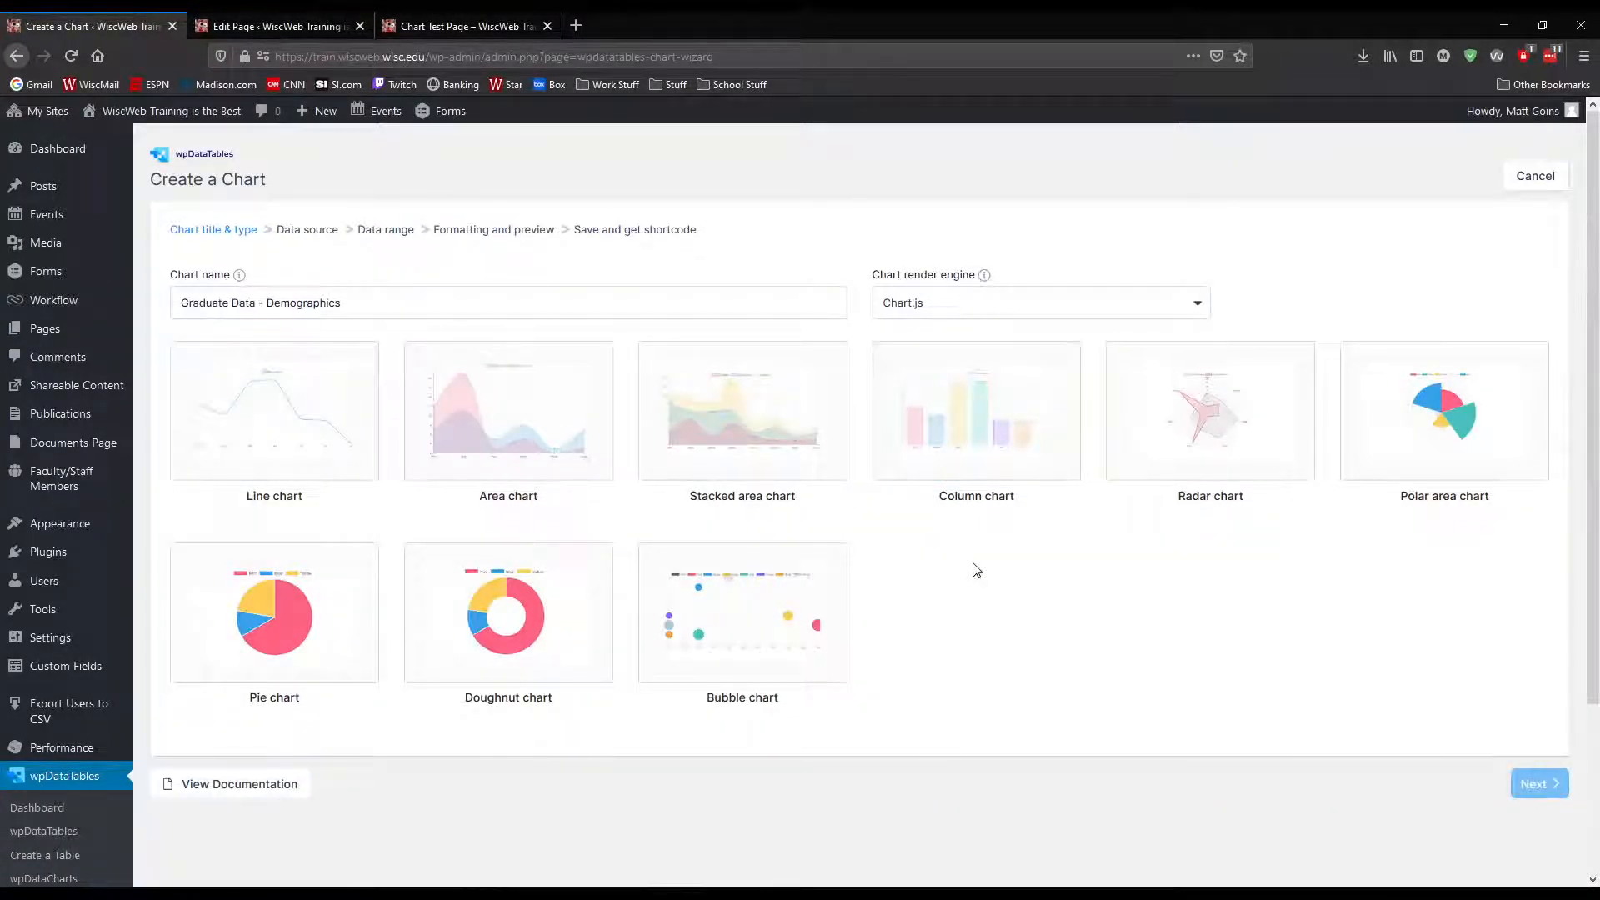
click(500, 578)
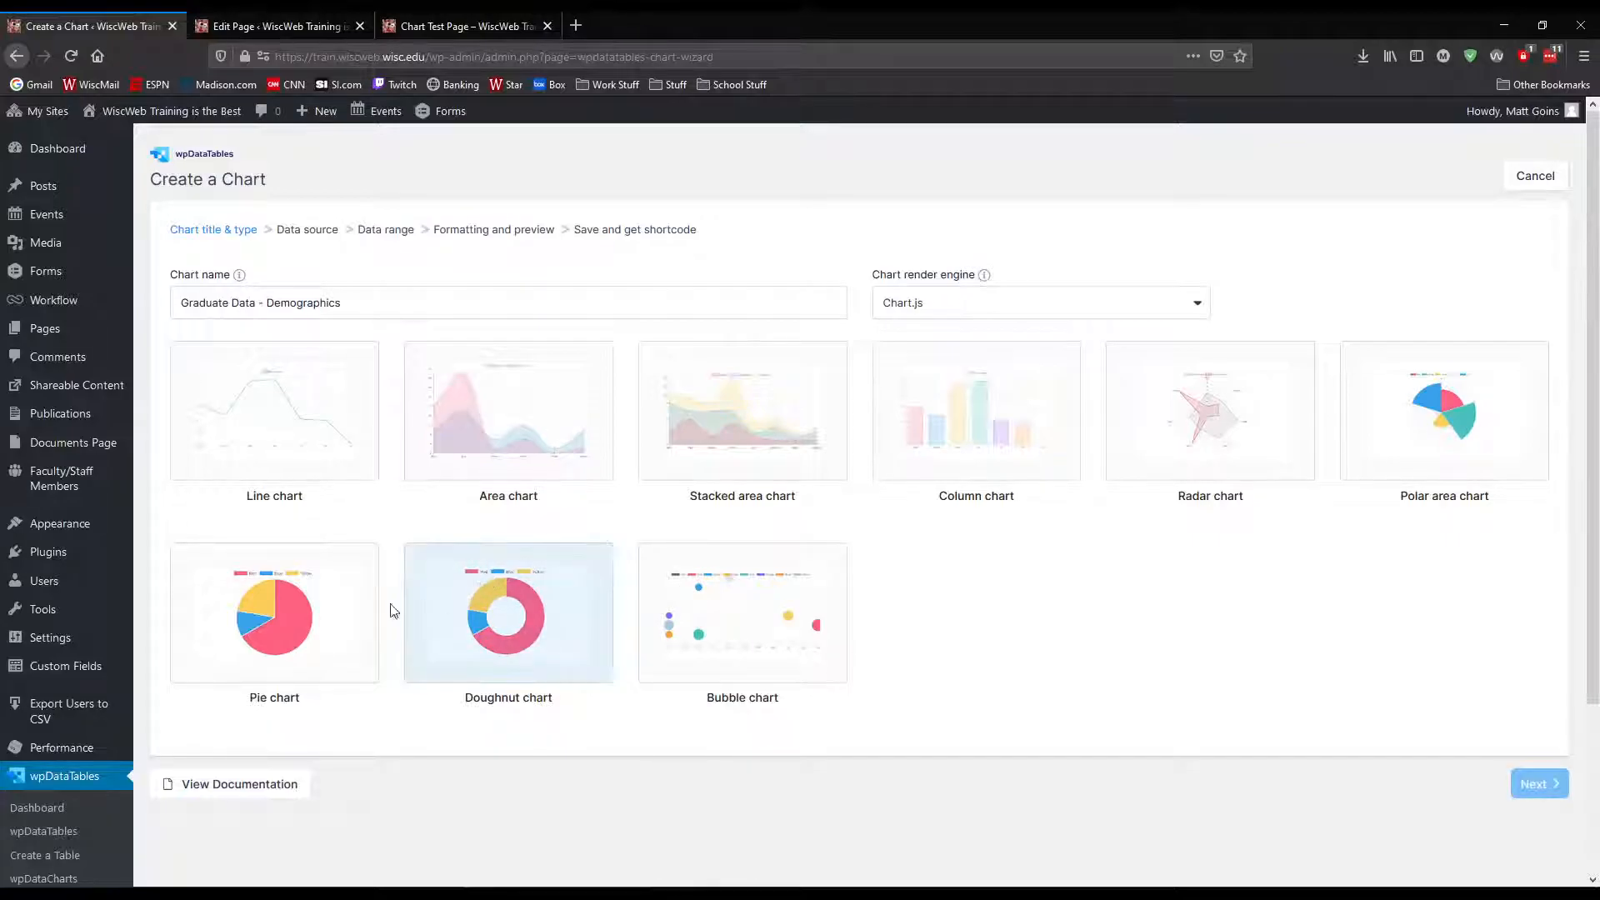
click(354, 613)
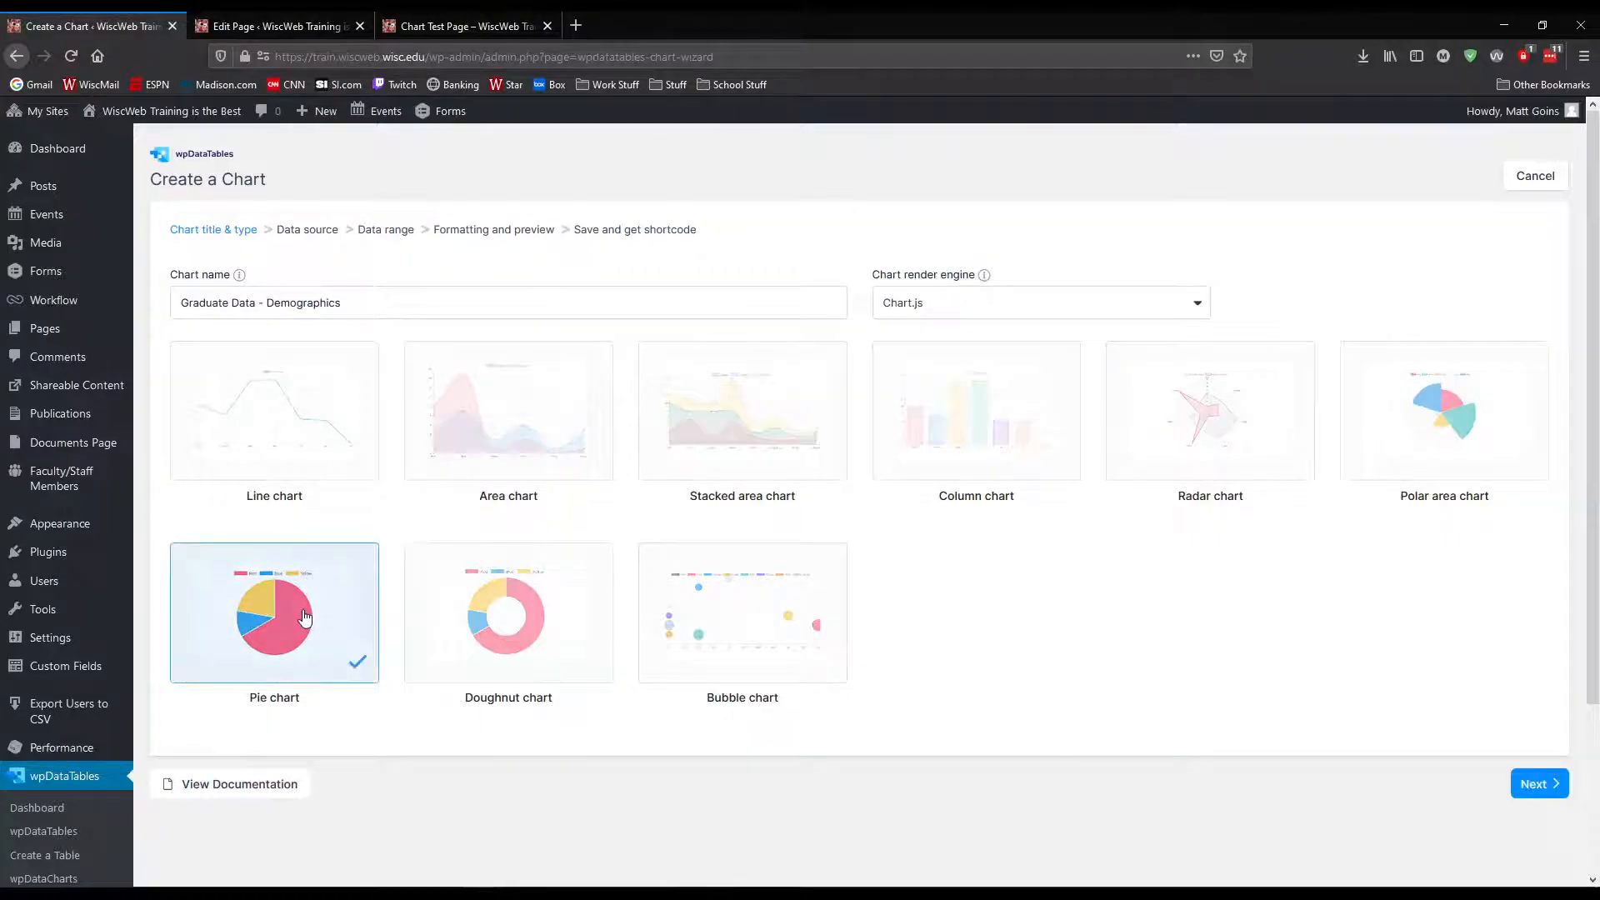
click(1555, 786)
click(1541, 385)
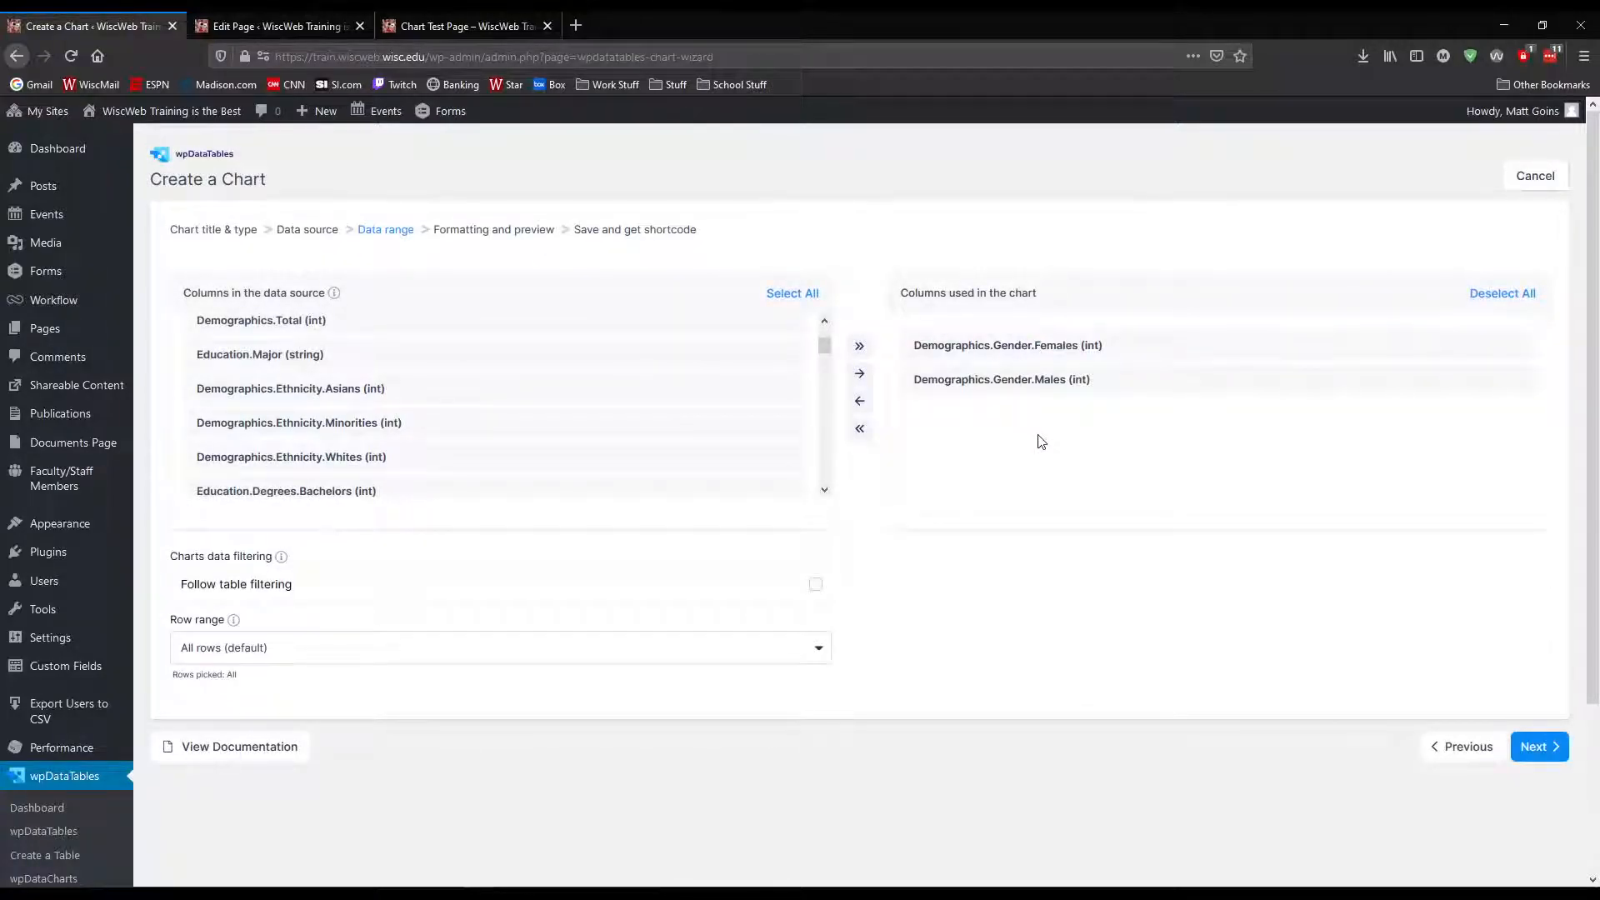
Try using the three Demographics.Ethnicity columns together with the gender columns in the Chart.js pie chart, and remove all used columns
click(1513, 296)
click(859, 401)
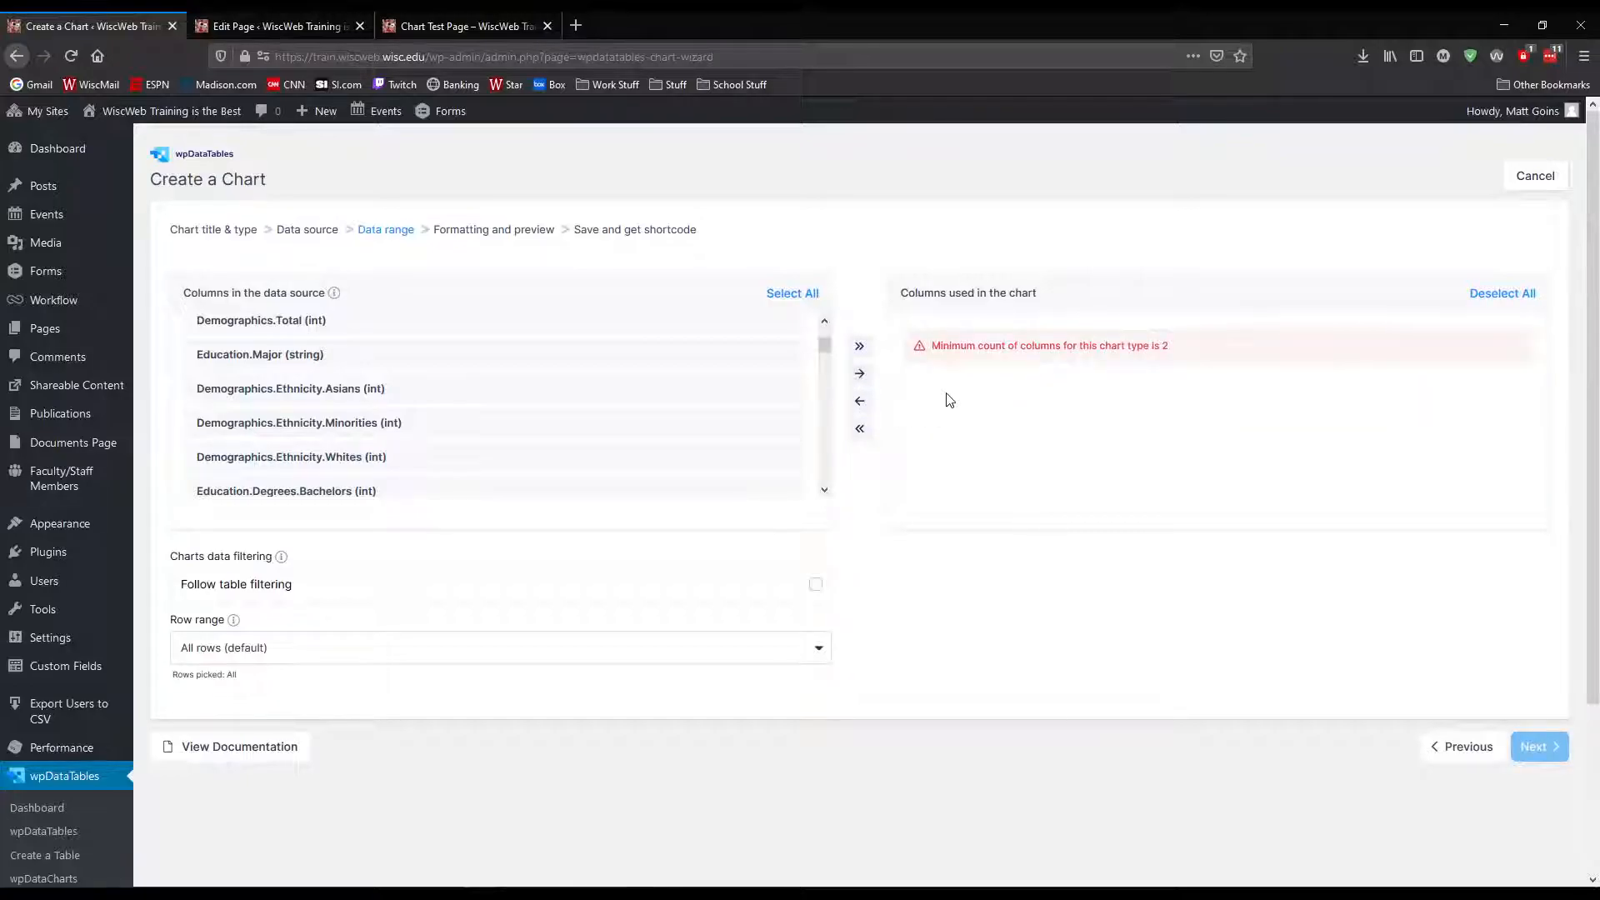
drag(390, 413, 508, 461)
click(863, 376)
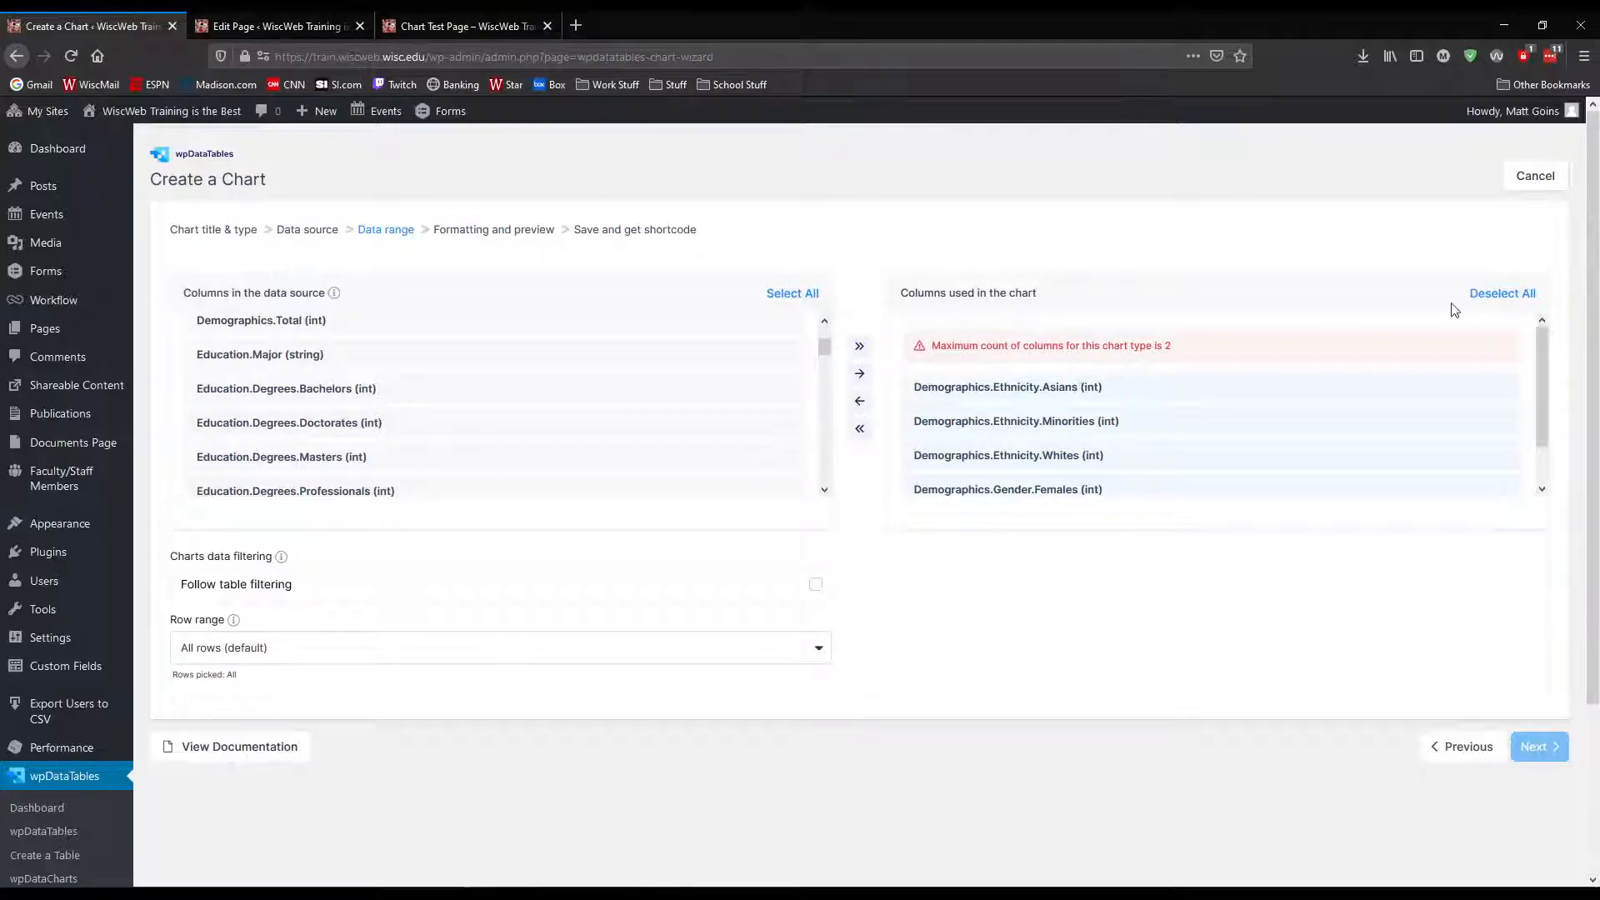
click(859, 406)
Add only Demographics.Gender.Females and Demographics.Gender.Males to the Chart.js pie chart and open its formatting preview
scroll(360, 385, down, 5)
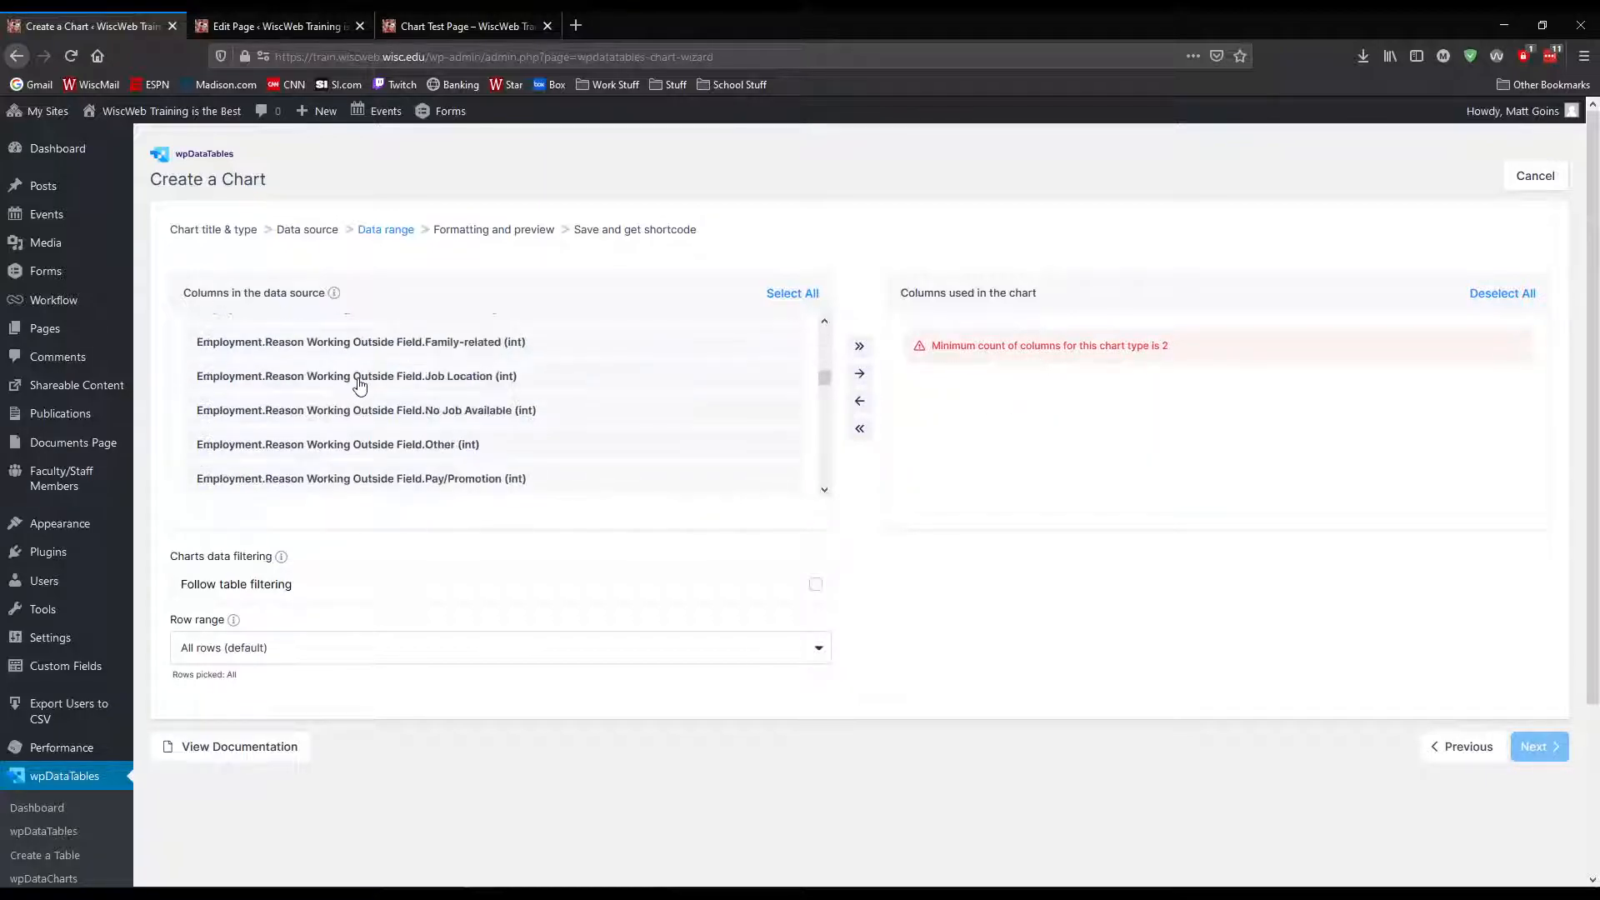
scroll(360, 385, down, 10)
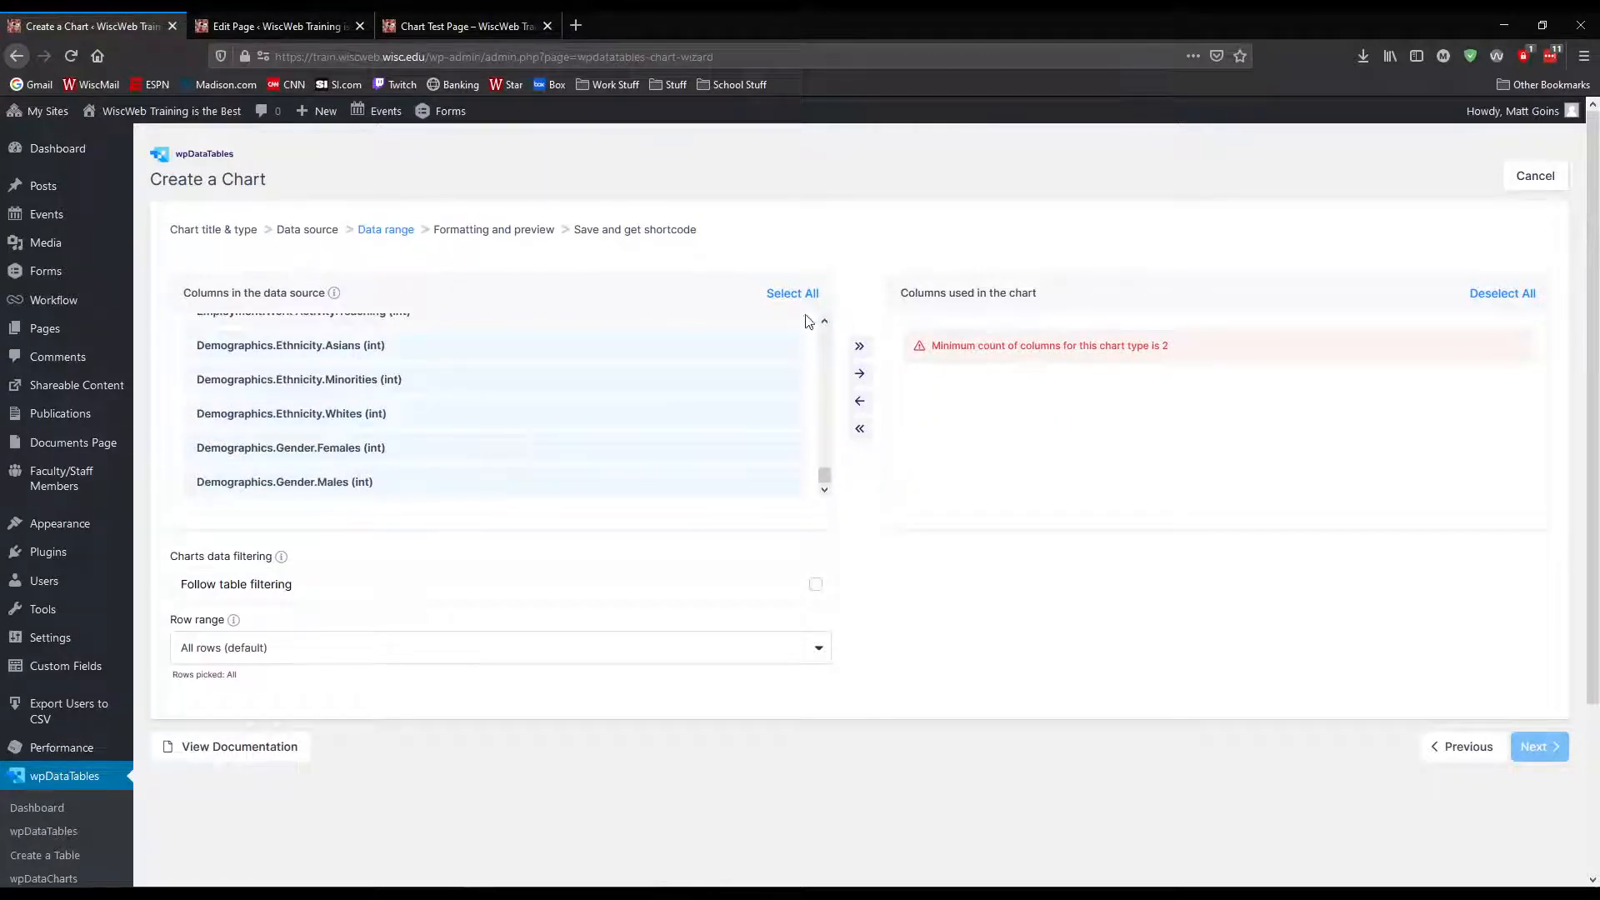
click(793, 295)
click(793, 295)
click(314, 451)
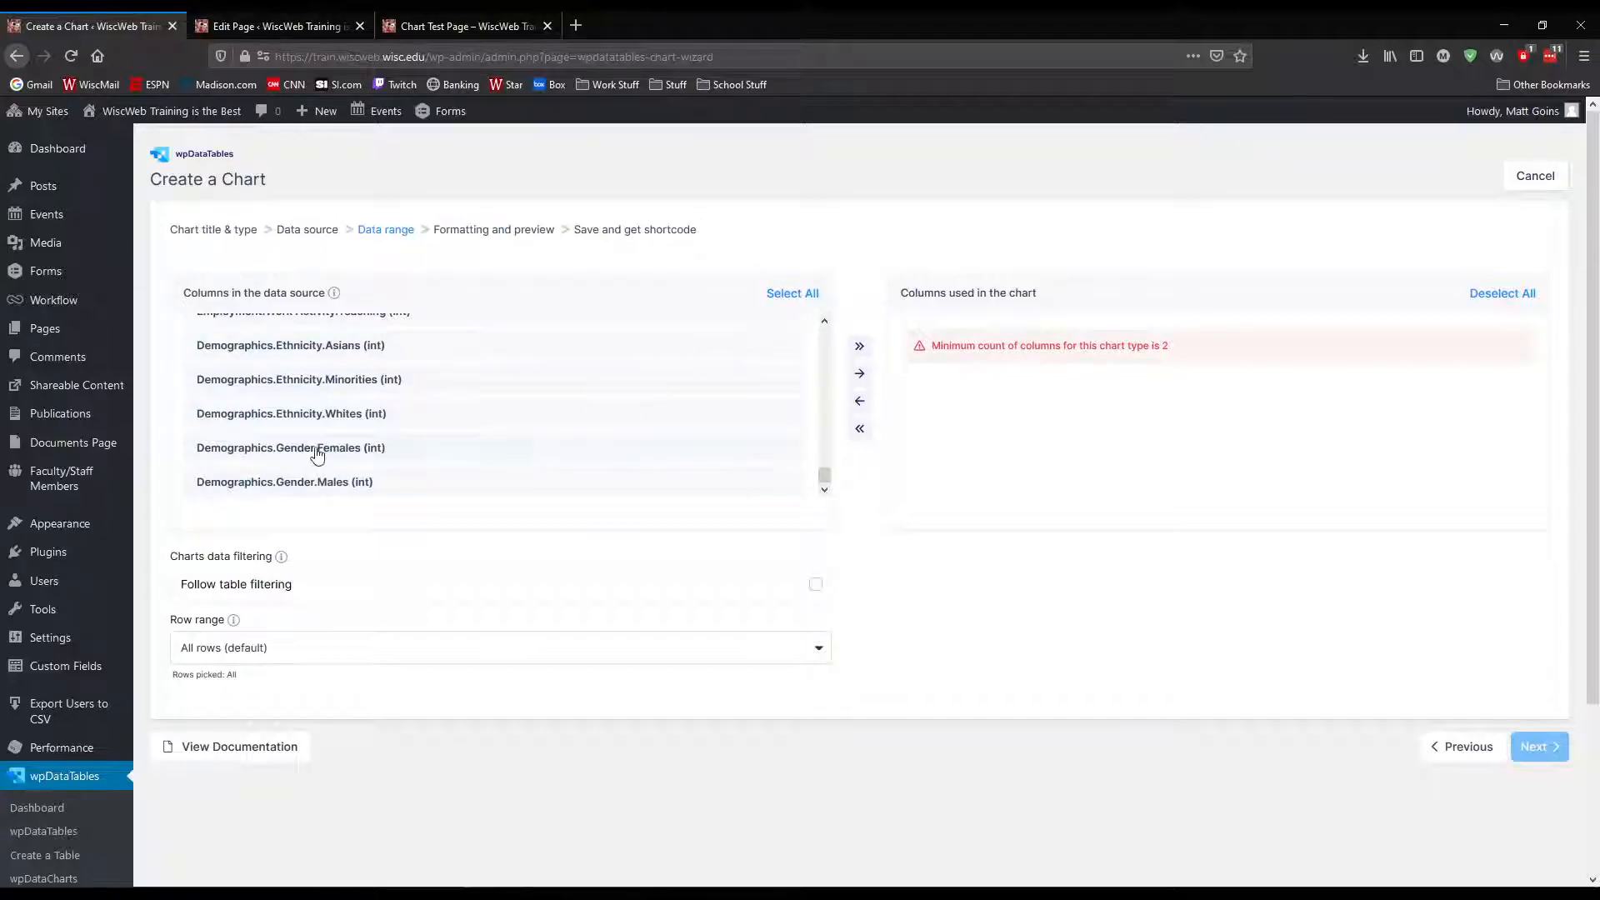
ctrl+click(381, 483)
click(859, 373)
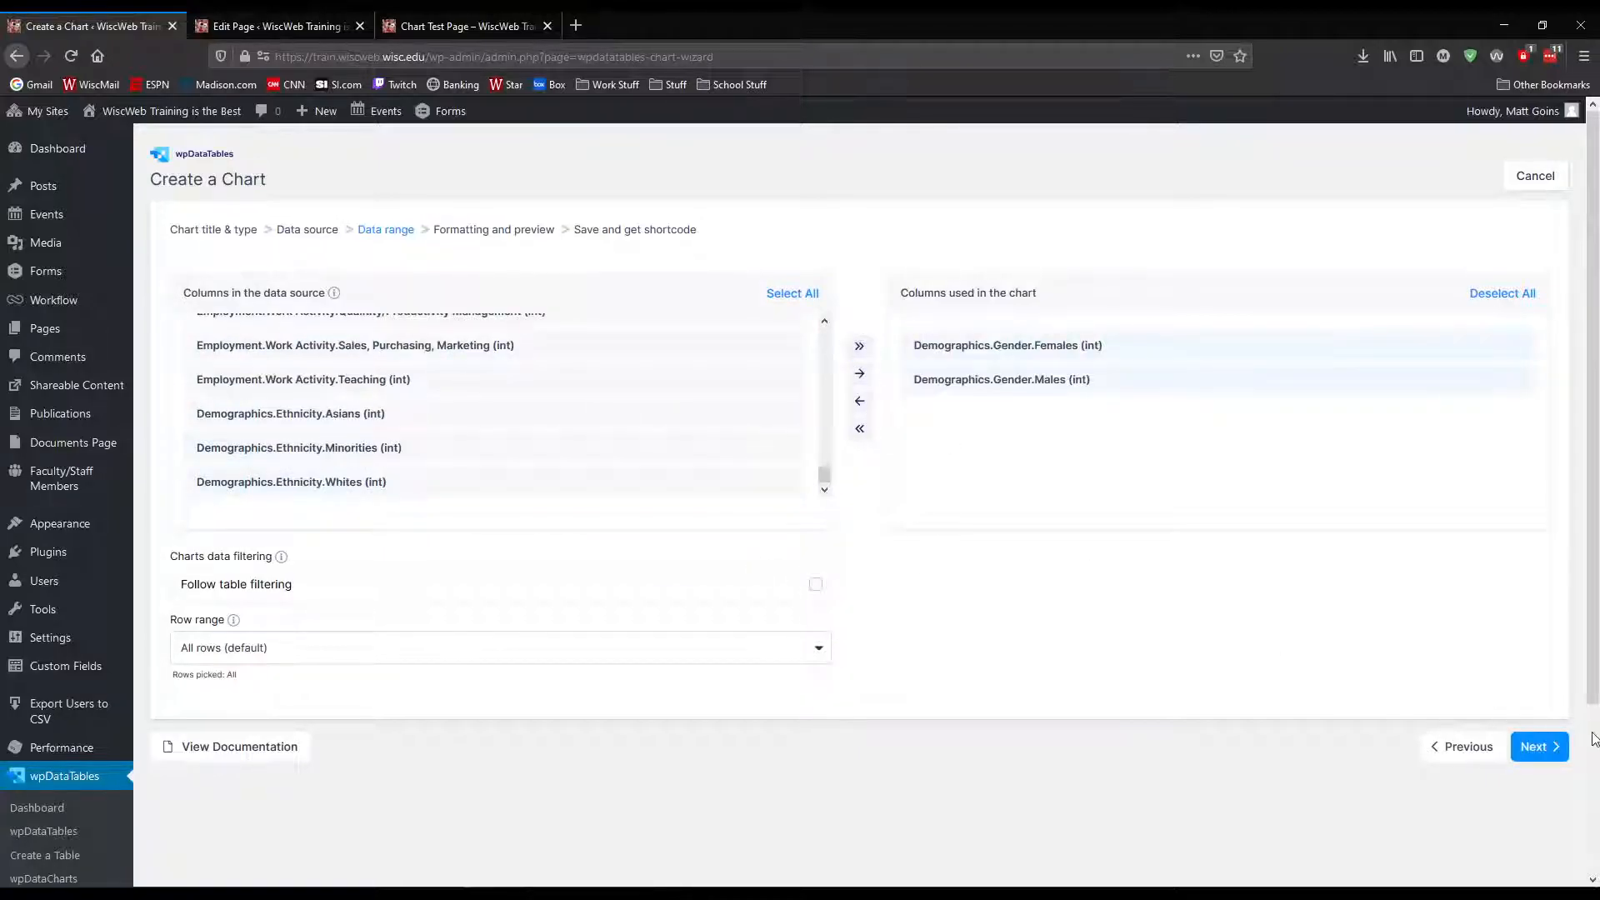
click(1540, 747)
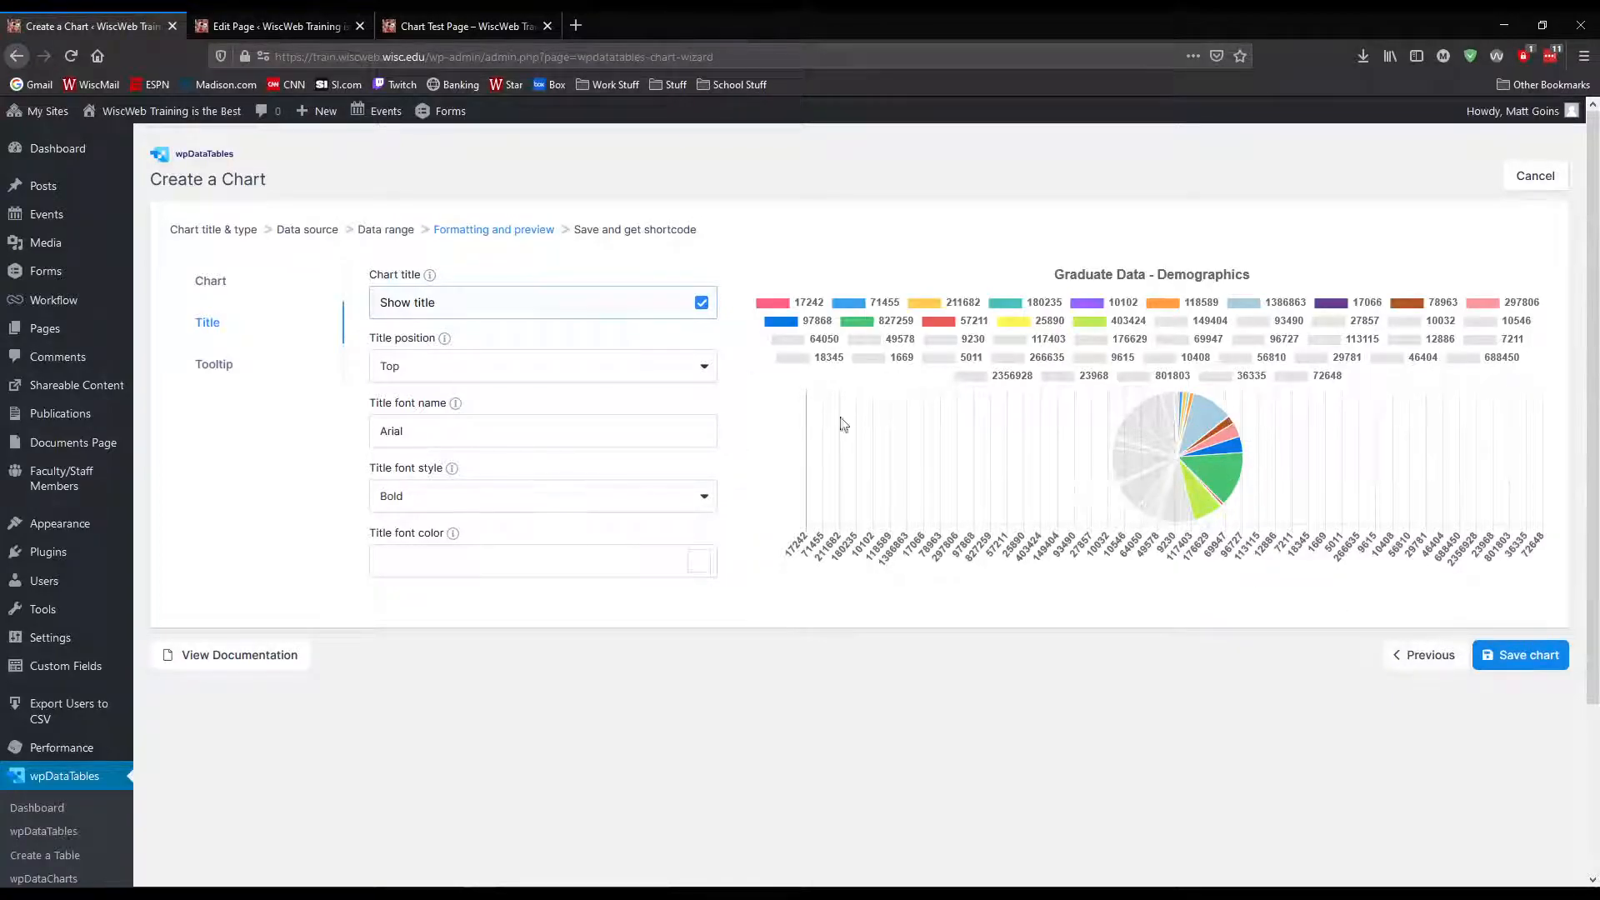
Go back from the preview to the chart type selection and set the render engine to HighCharts
click(1429, 665)
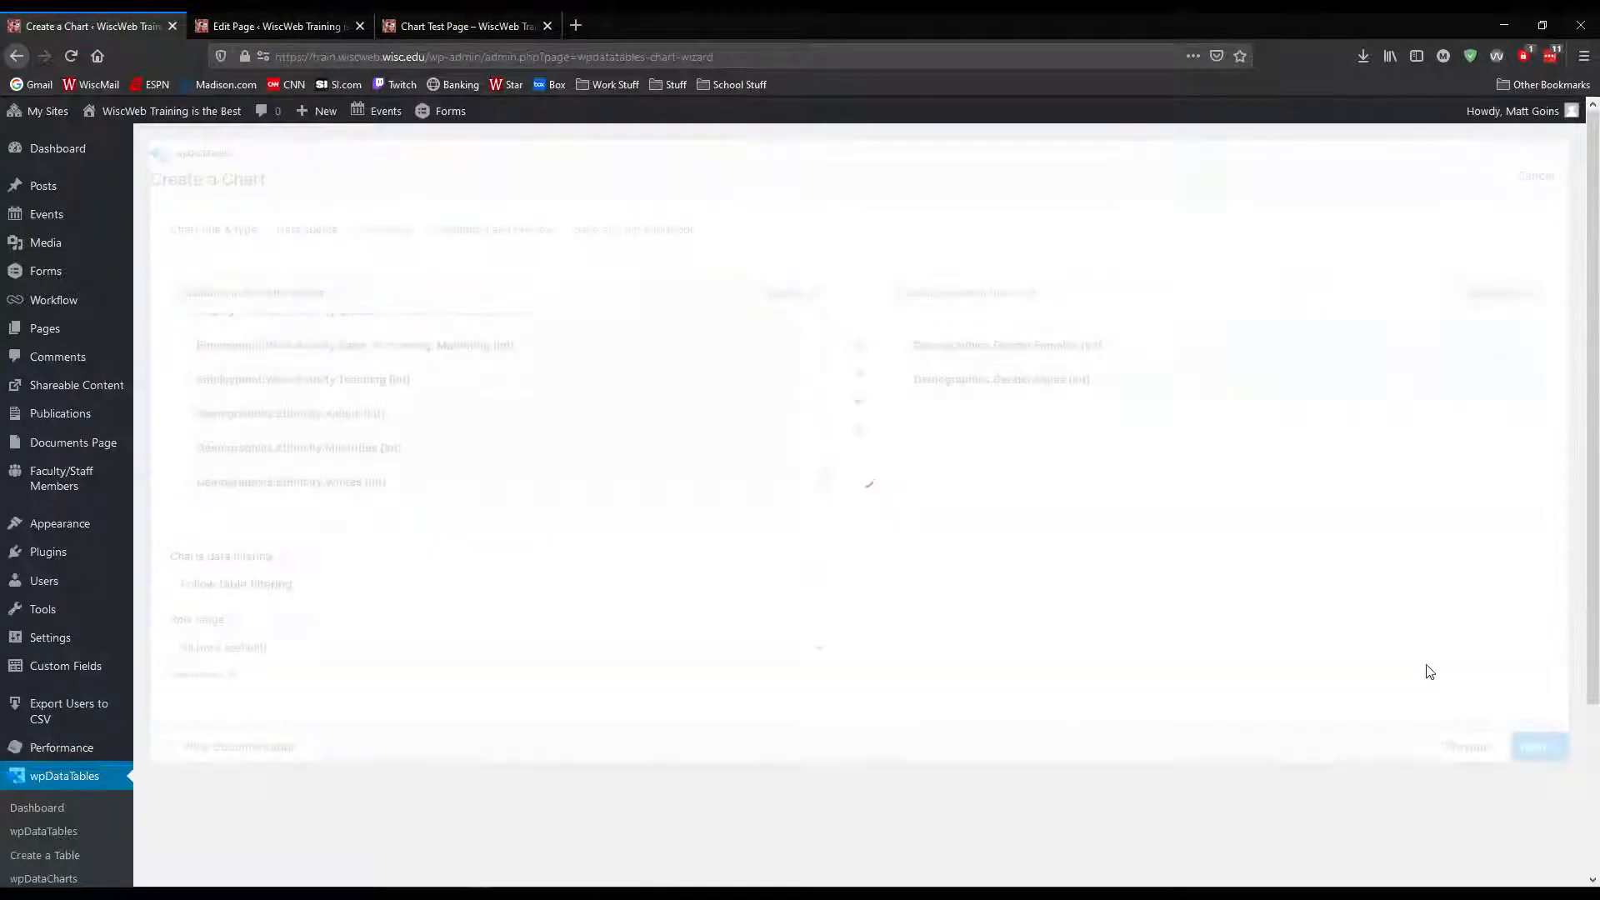
click(1468, 747)
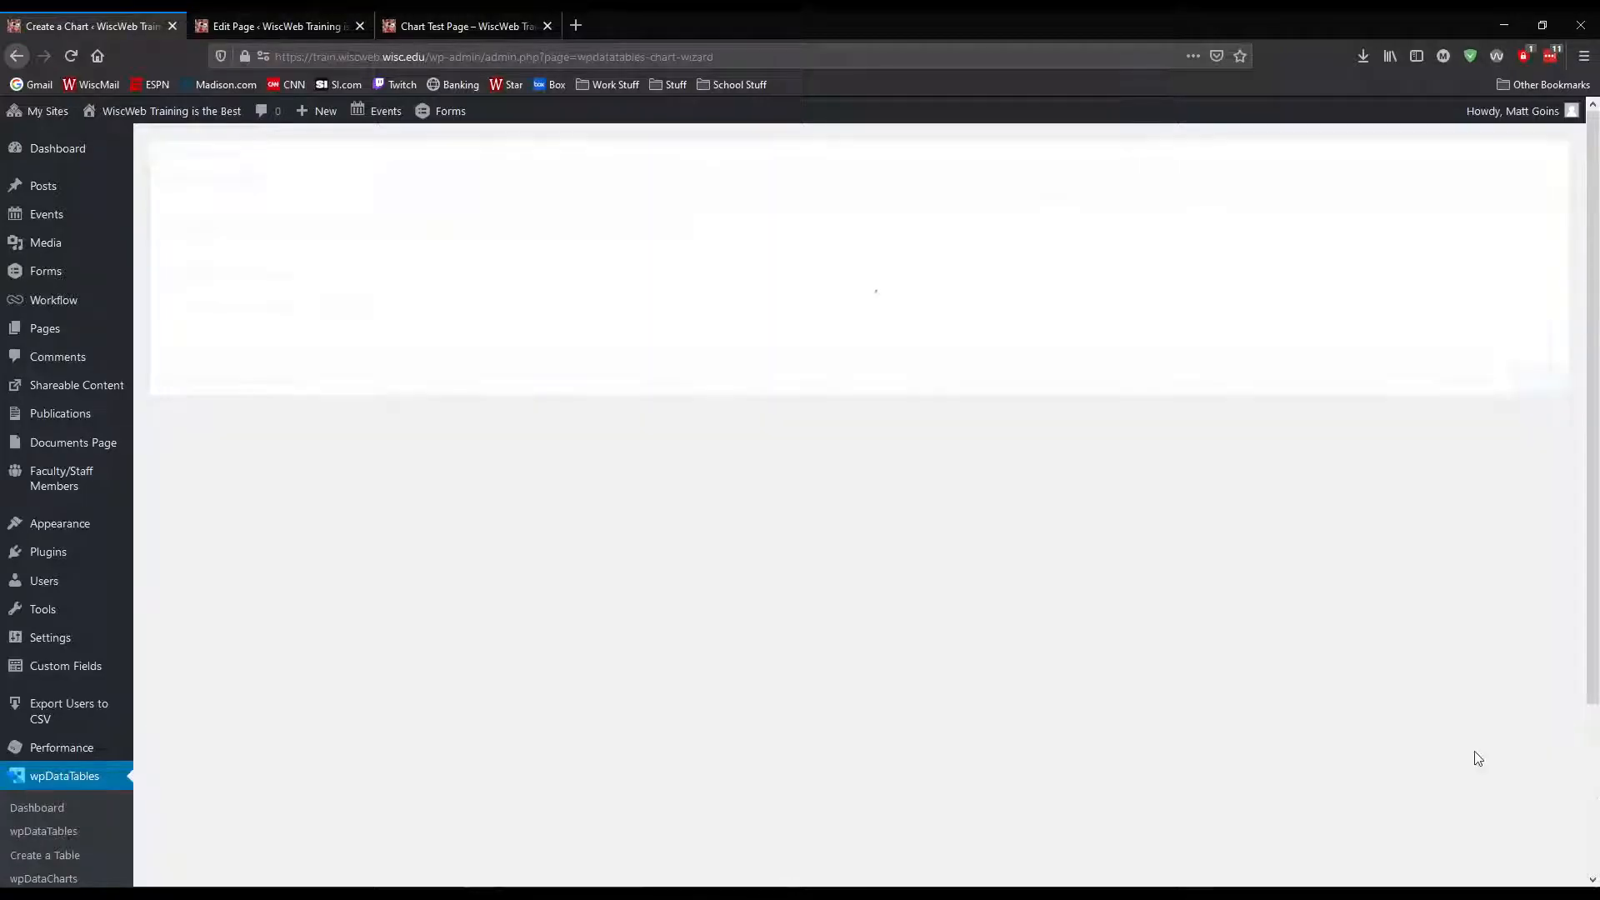
click(1455, 386)
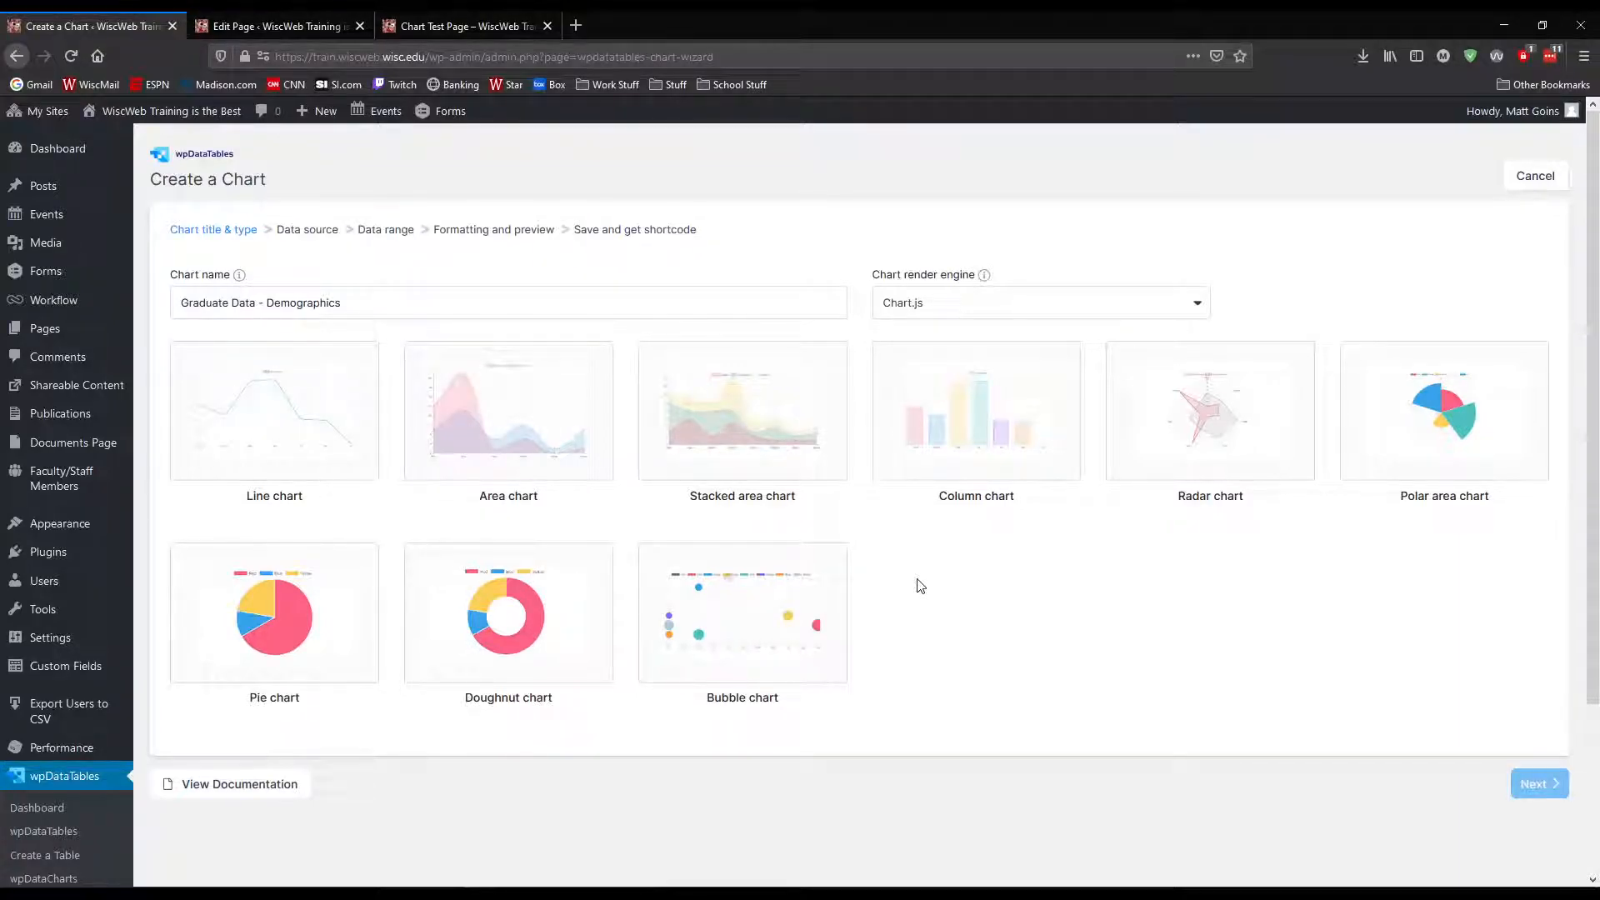
click(1011, 313)
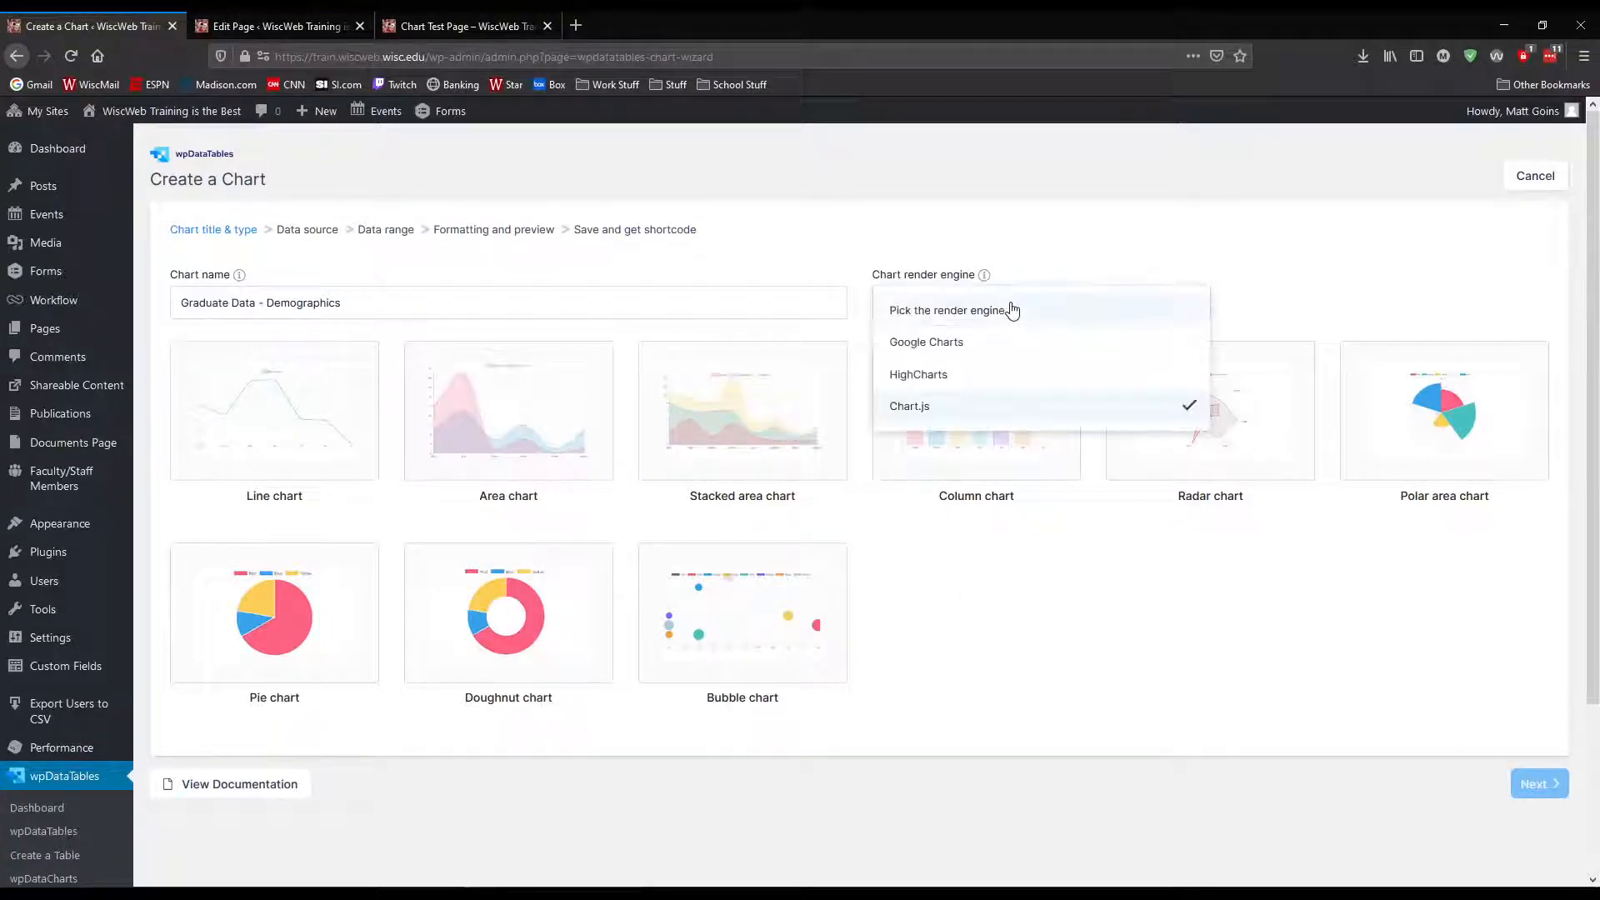
click(955, 374)
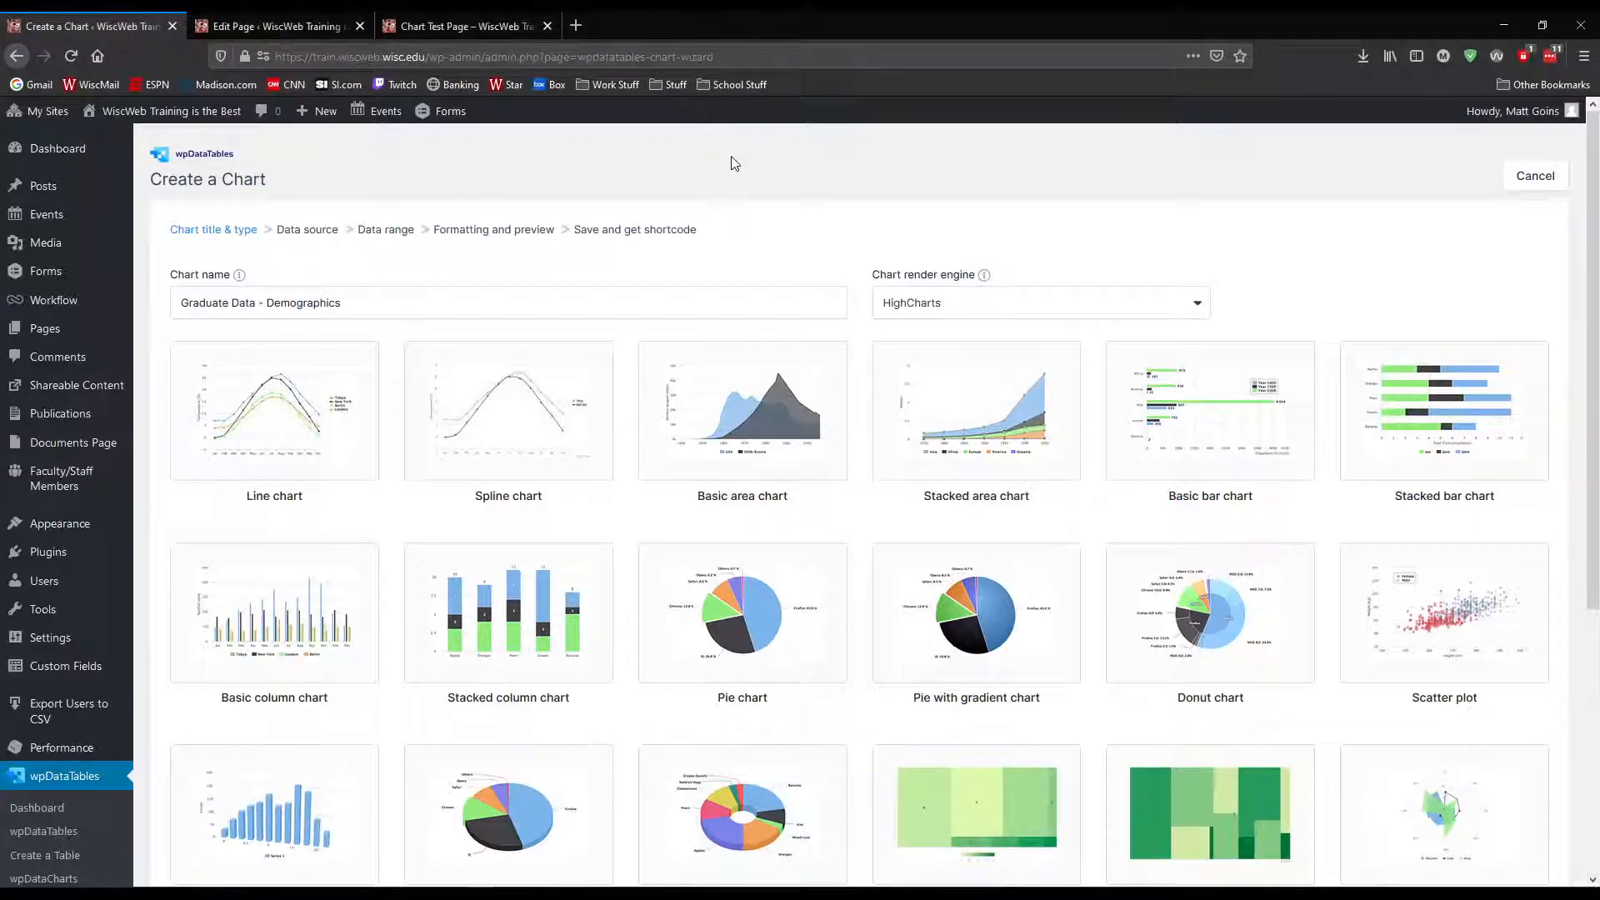
Look through all the chart types offered by the HighCharts render engine
mouse_move(635, 894)
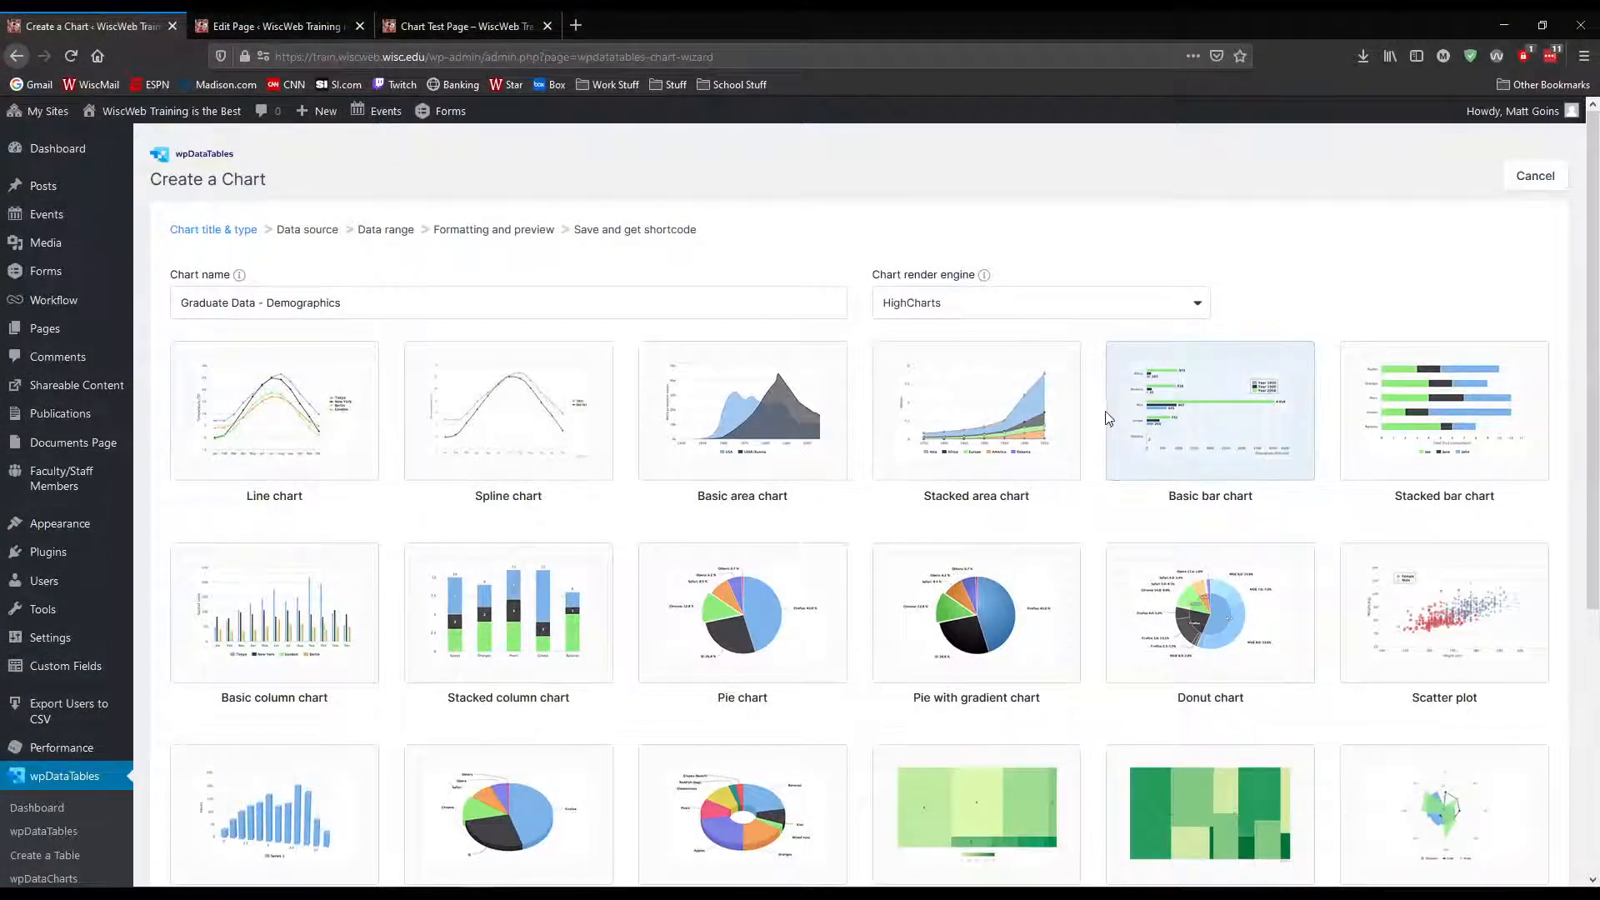
click(1121, 425)
click(446, 443)
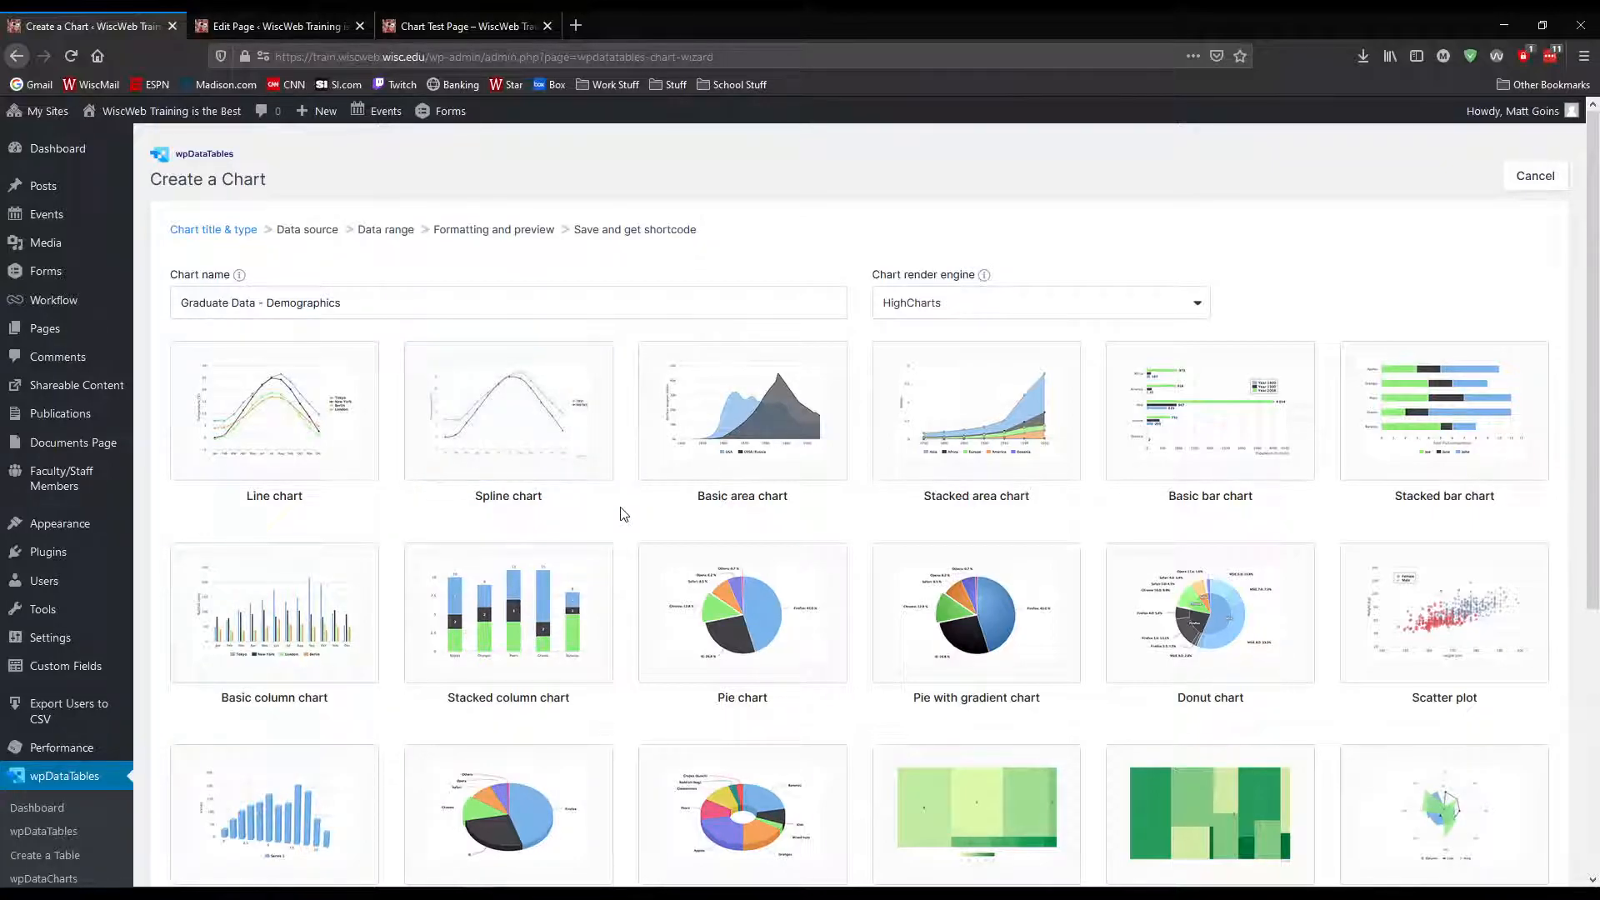
scroll(624, 514, down, 2)
scroll(623, 514, down, 3)
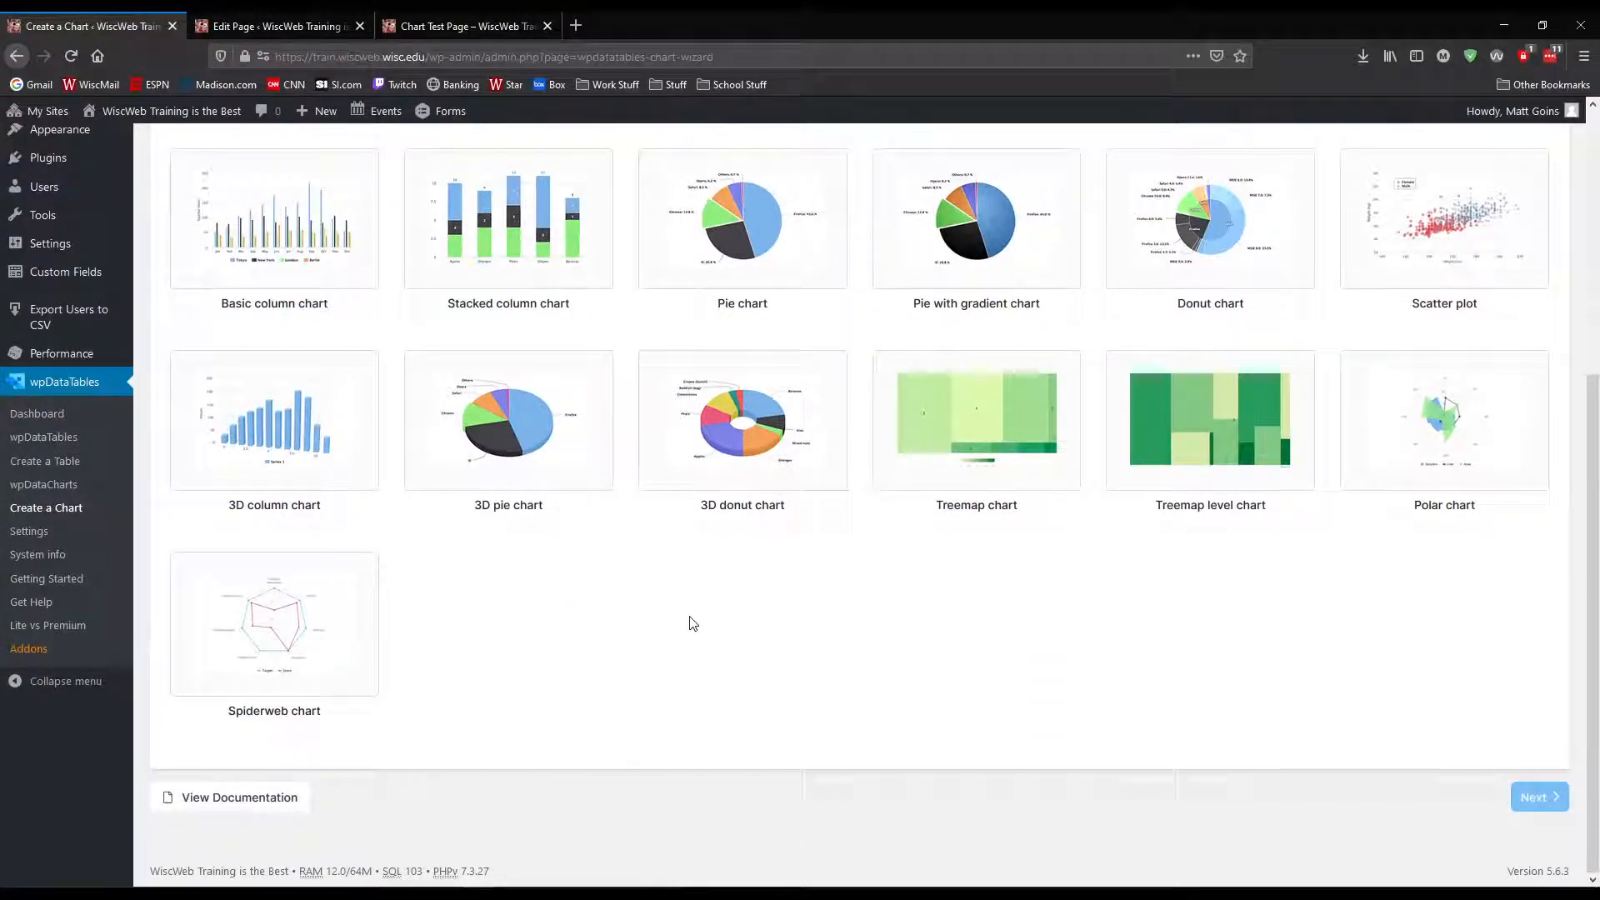
scroll(754, 640, up, 1)
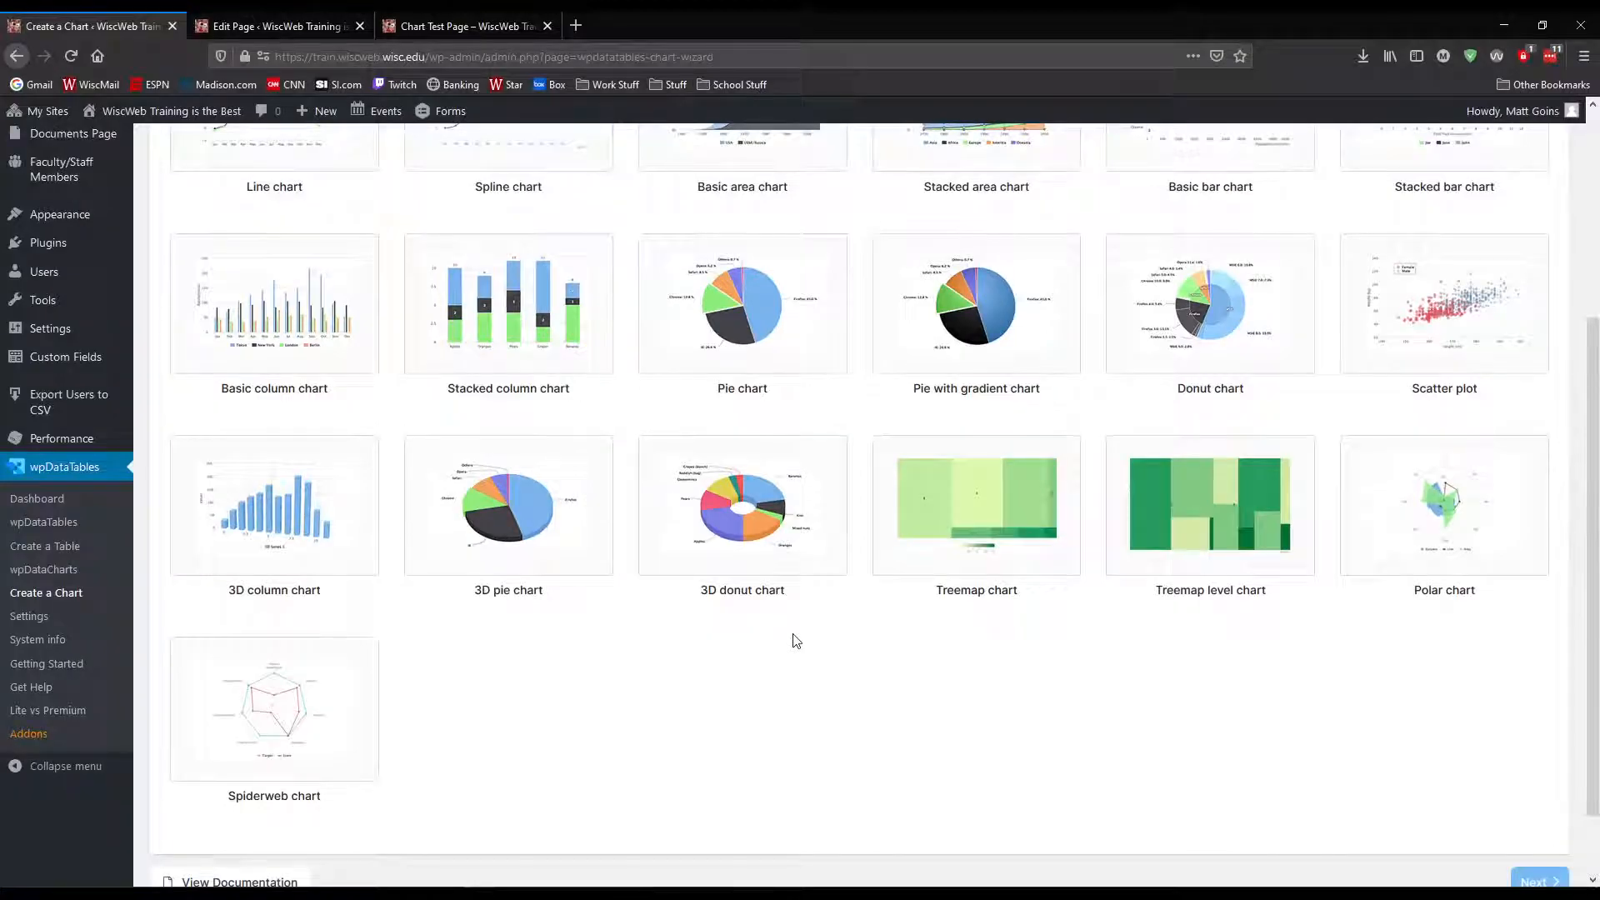
scroll(796, 640, up, 4)
Look over the chart types offered by Google Charts and switch the render engine back to HighCharts
click(933, 328)
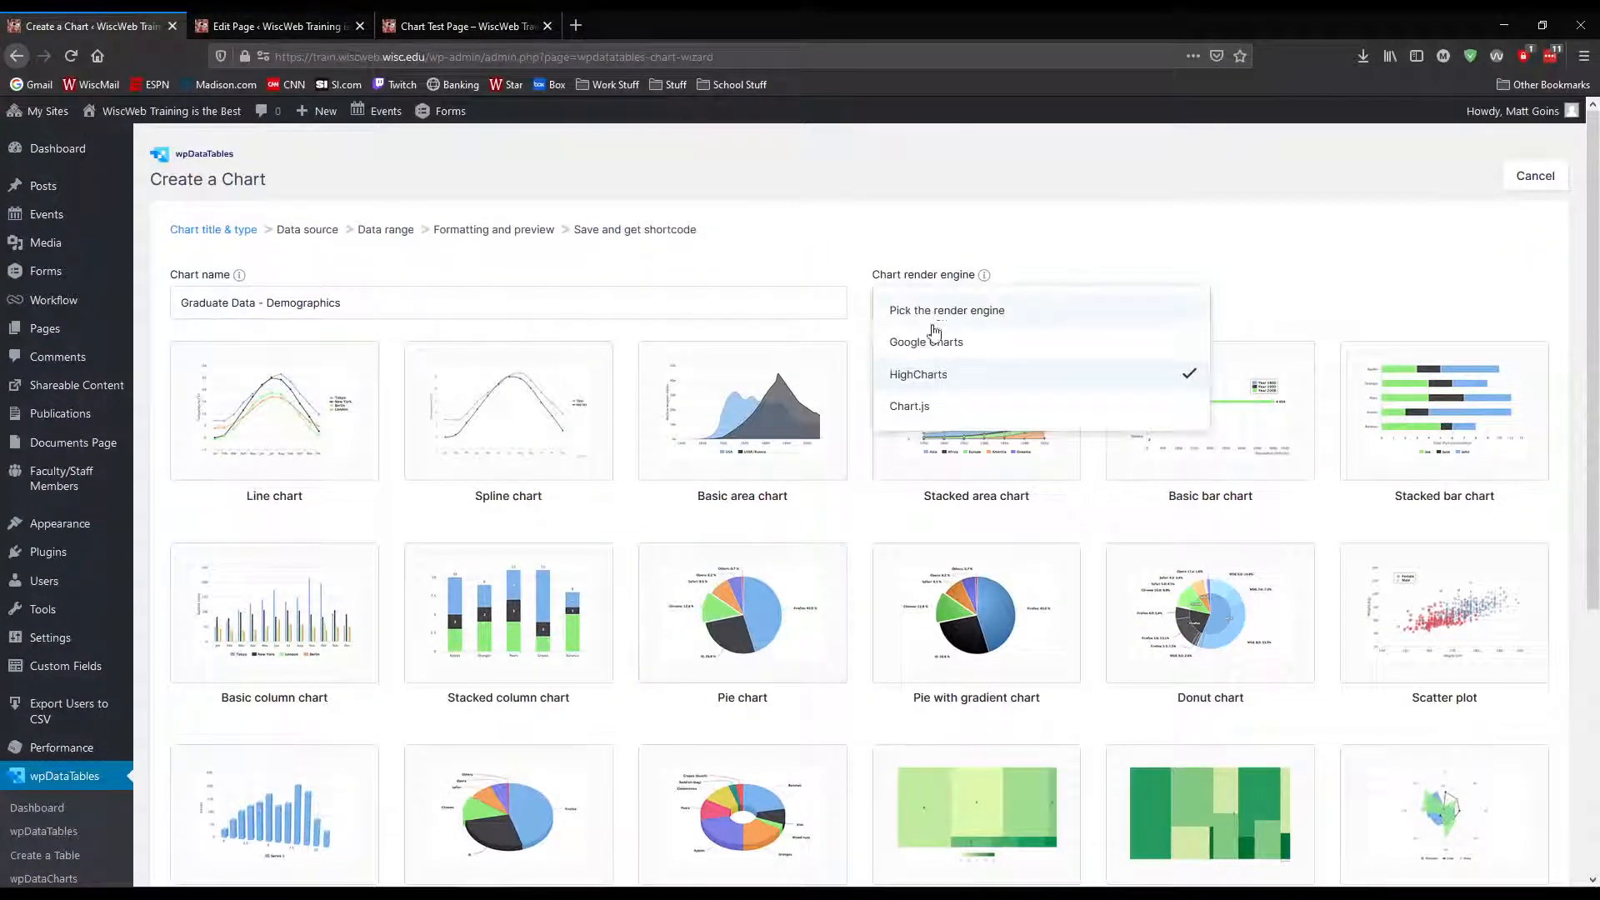
click(933, 340)
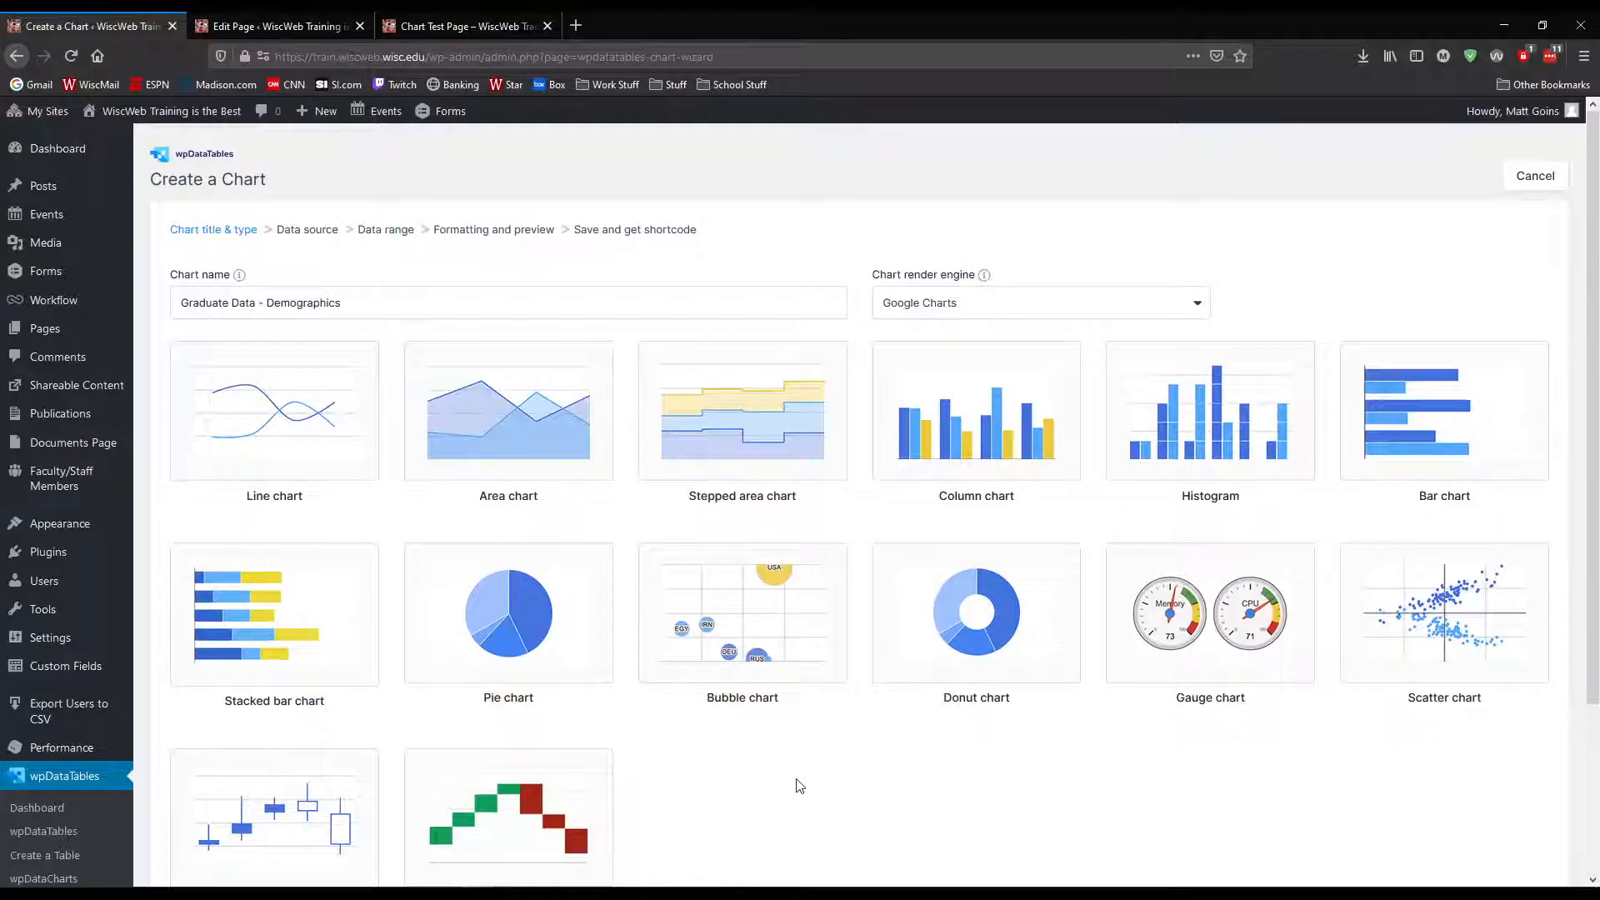
click(955, 314)
click(932, 380)
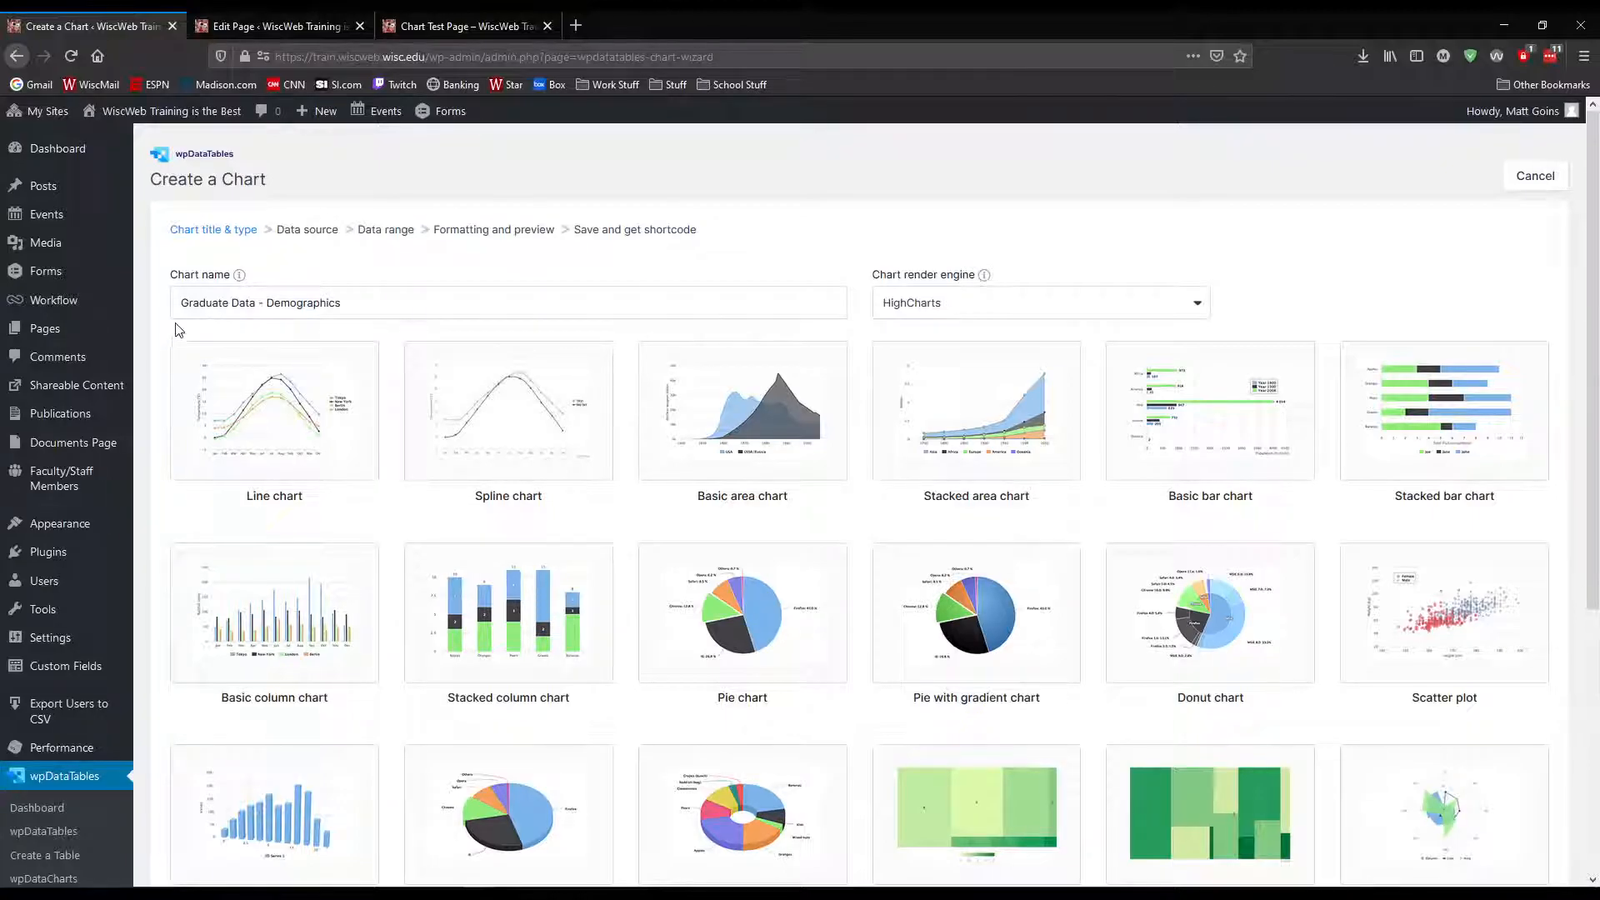
scroll(63, 783, down, 1)
scroll(64, 783, down, 2)
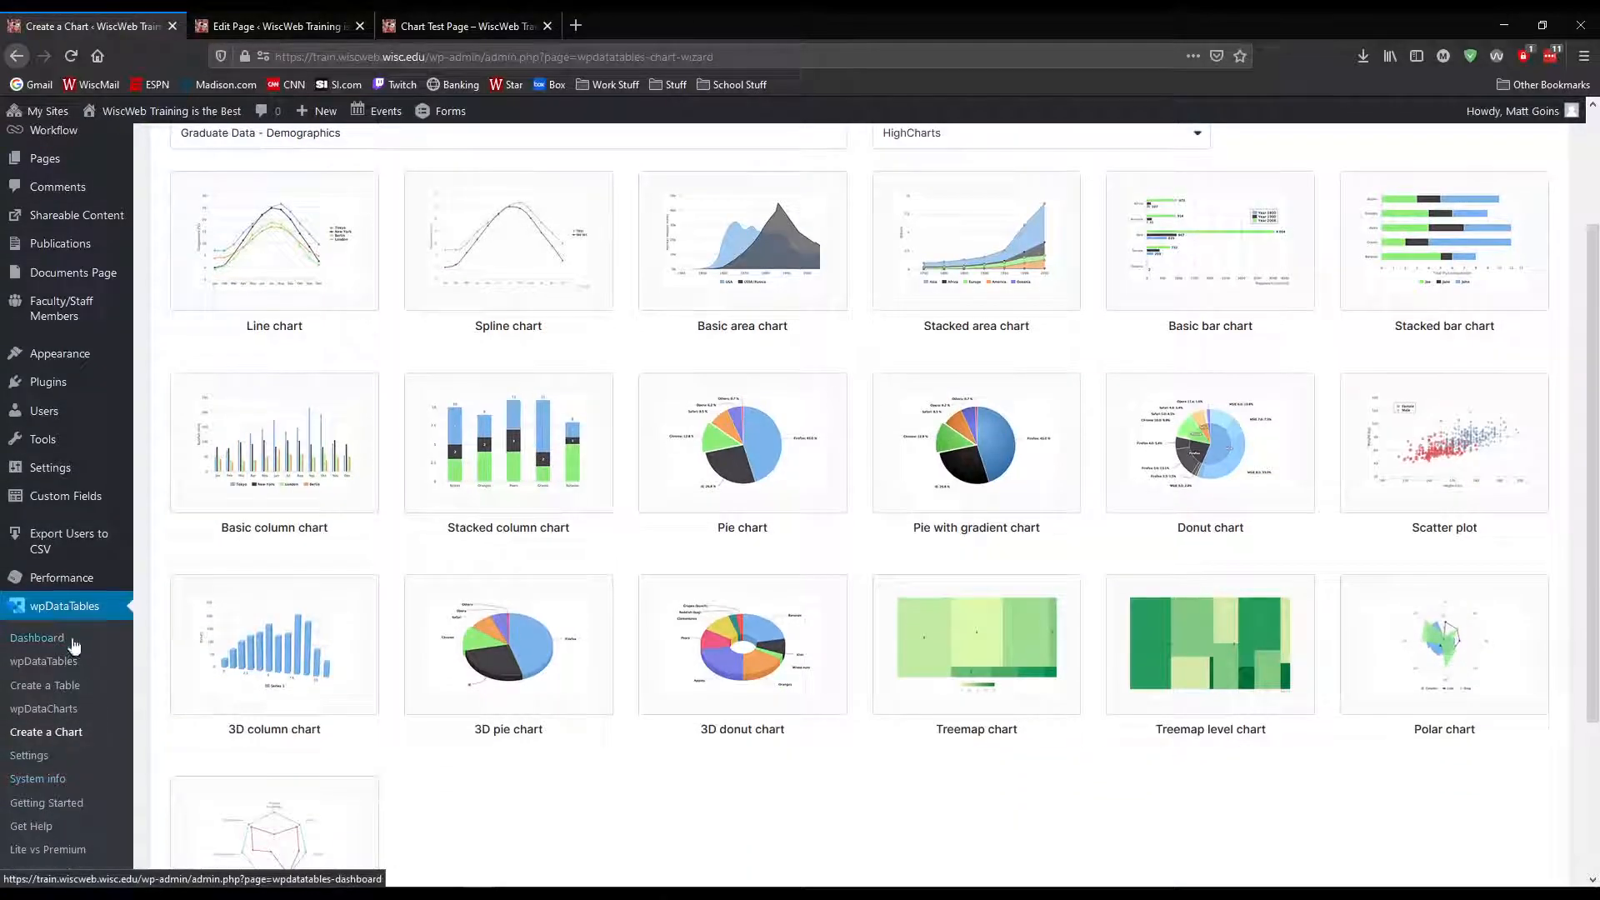
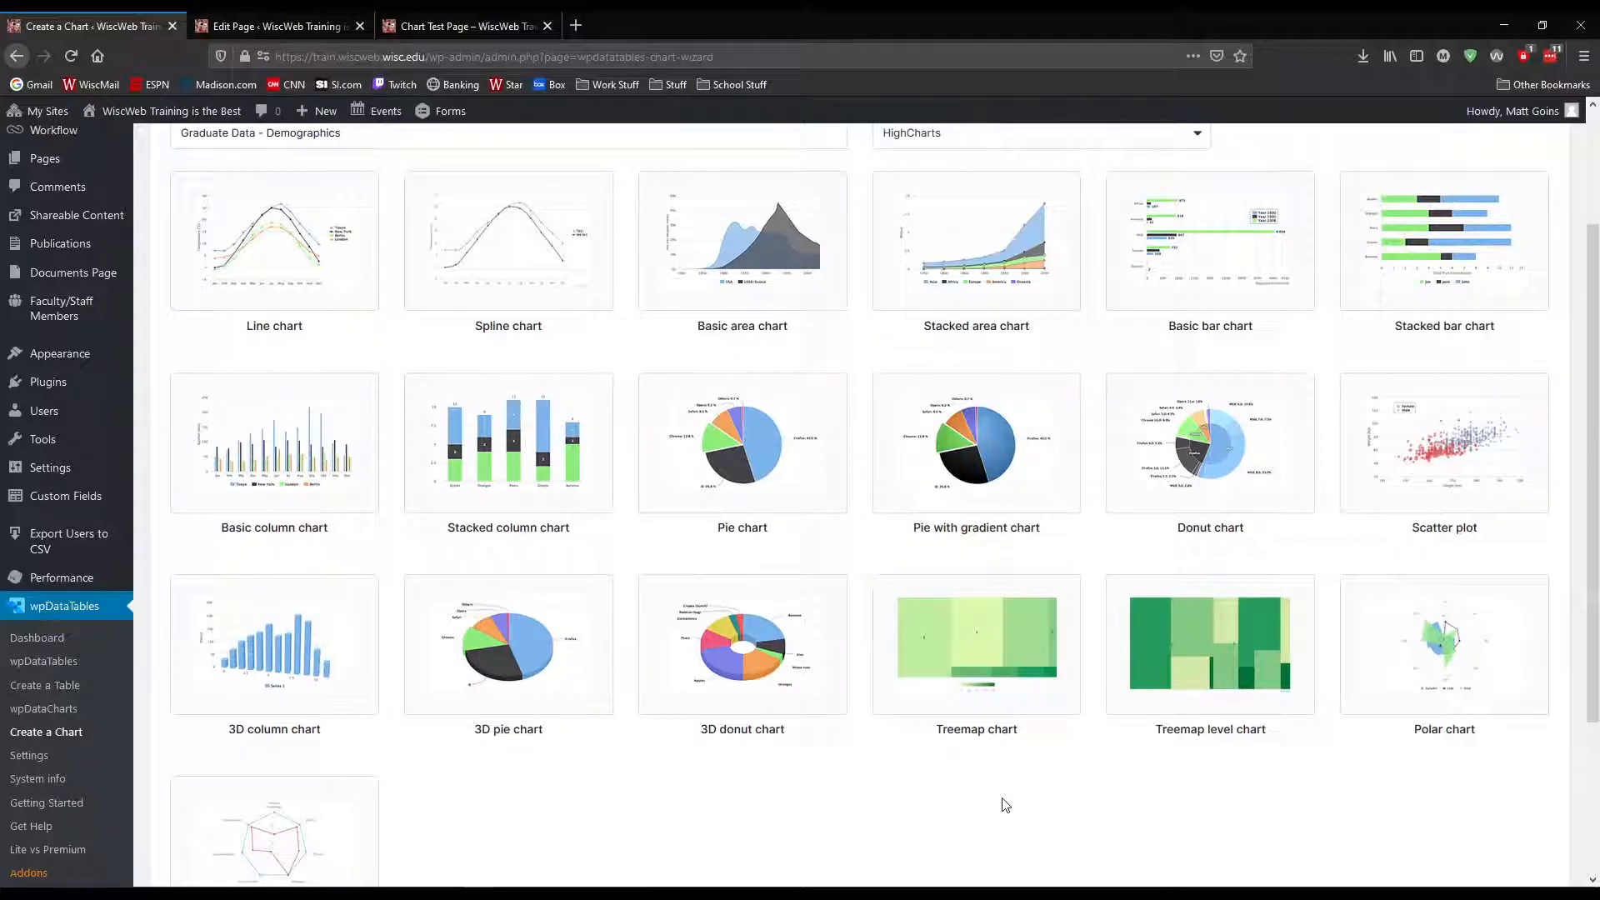
Choose the HighCharts stacked area chart and continue with Graduate Data Sample - 2015 as the data source
scroll(1097, 821, up, 2)
click(1047, 443)
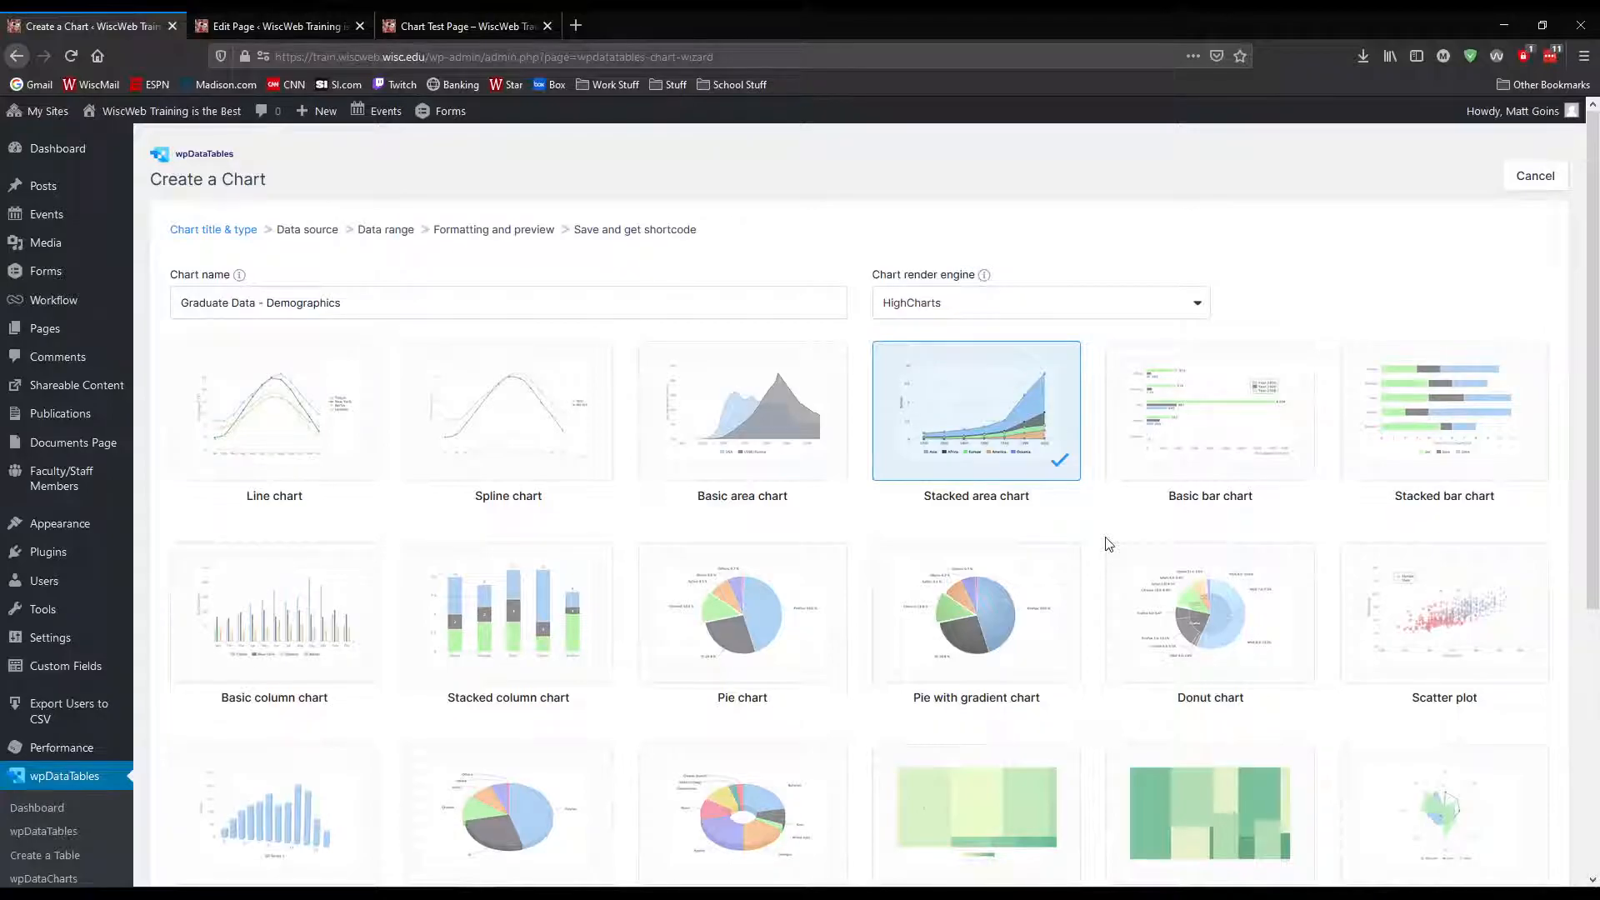
scroll(1100, 542, down, 3)
scroll(1097, 561, down, 2)
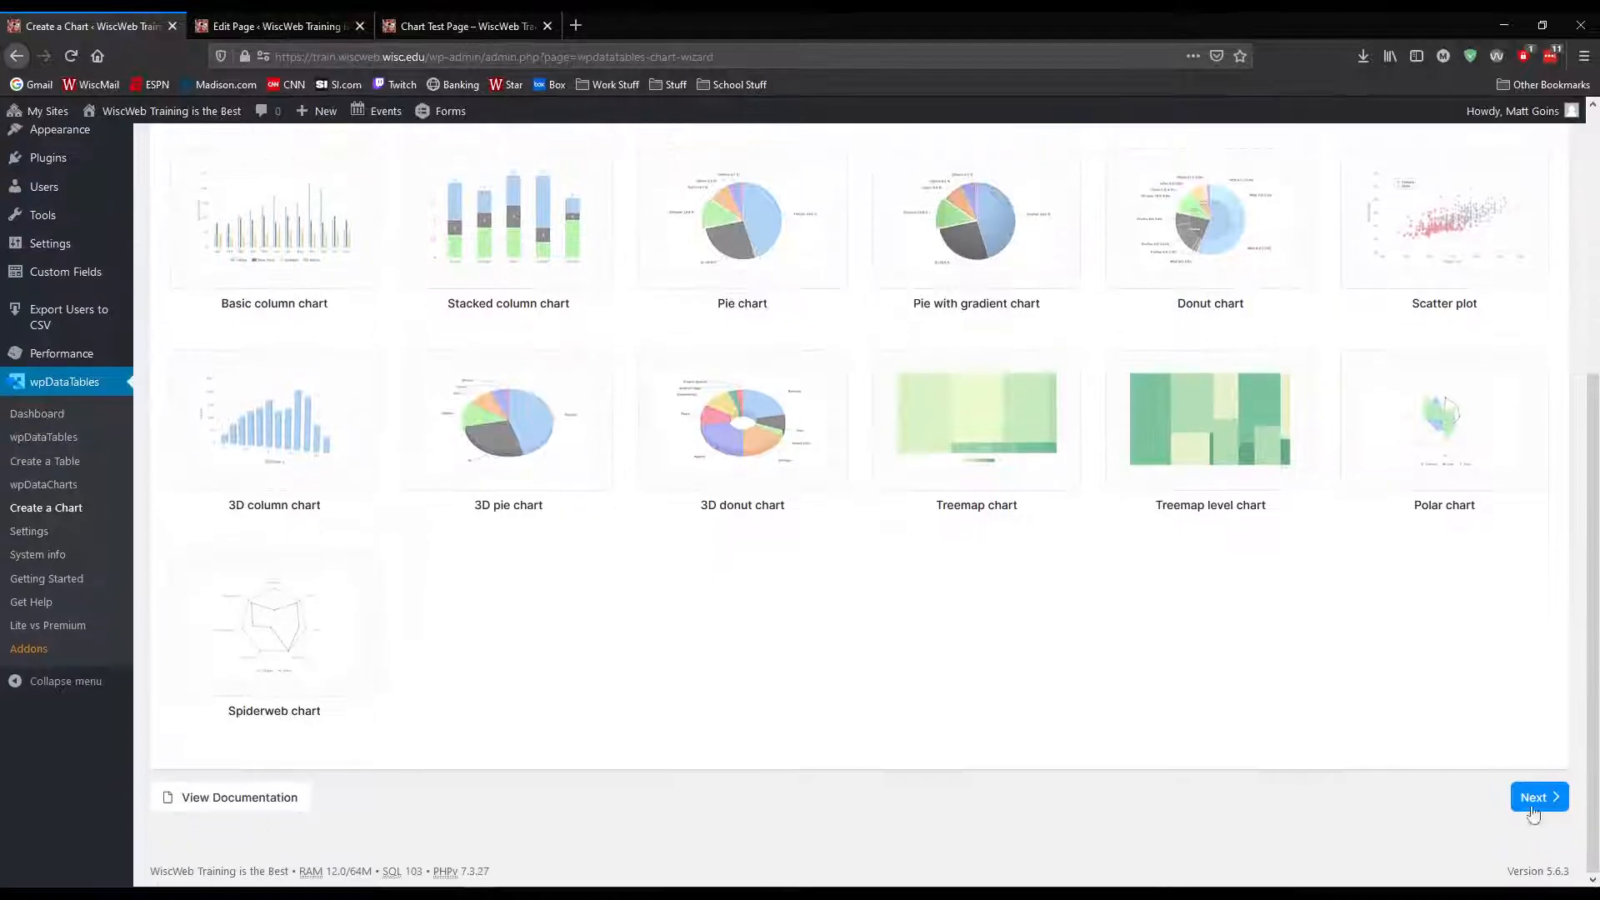
click(1533, 801)
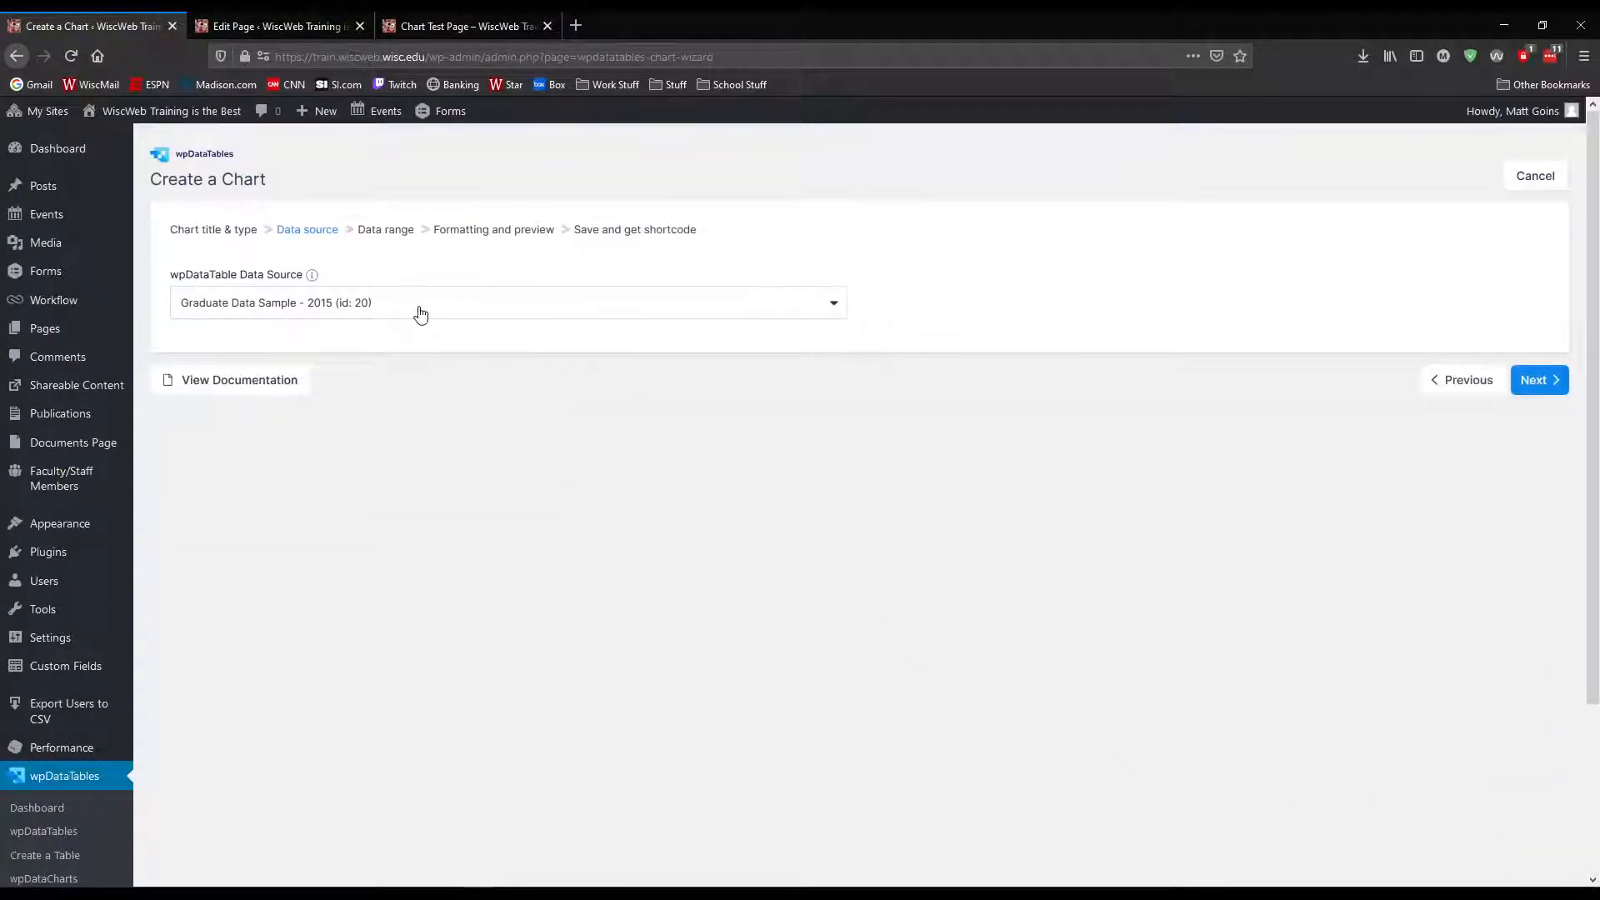
click(1536, 388)
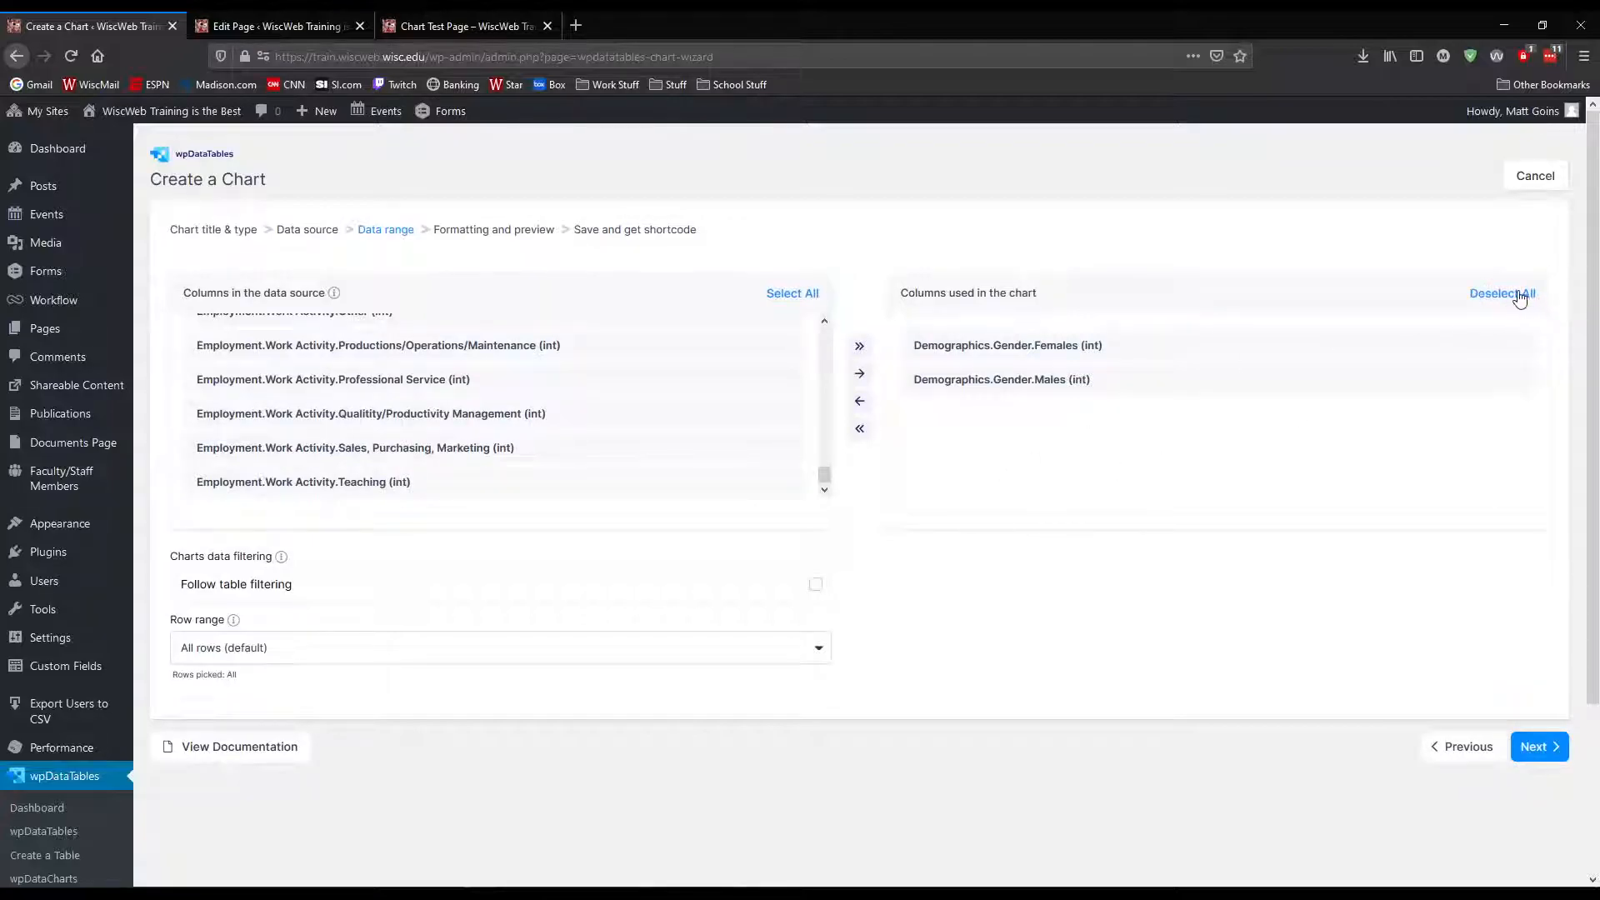
Clear the chart's columns and add Demographics.Ethnicity.Asians, Demographics.Ethnicity.Minorities and Demographics.Ethnicity.Whites instead
click(1520, 295)
click(859, 401)
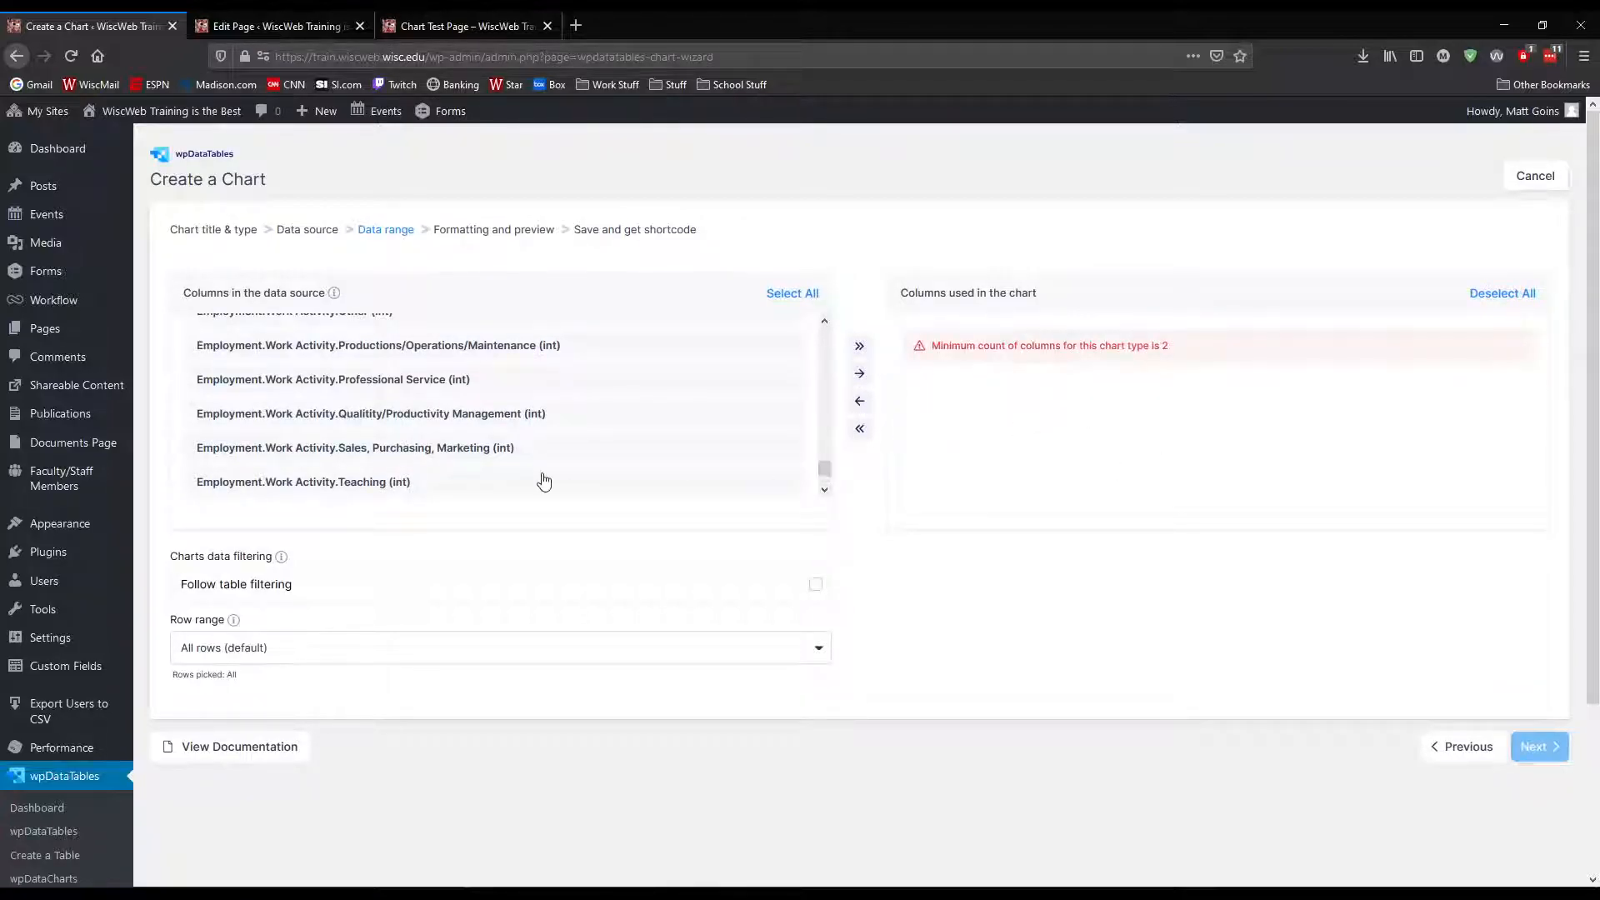
drag(825, 469, 826, 324)
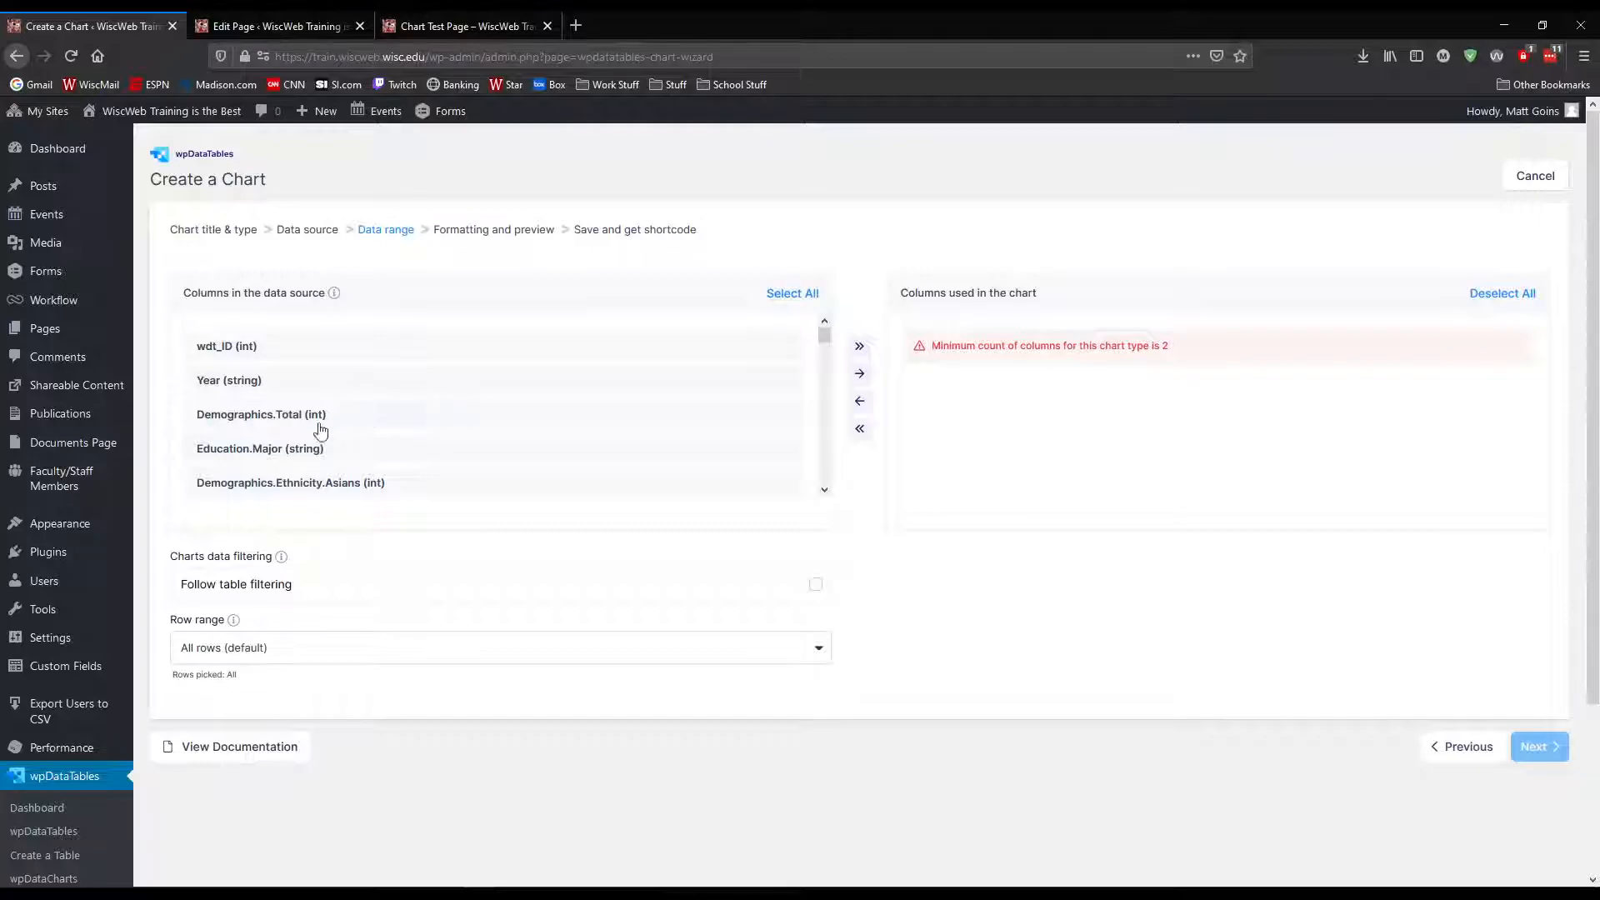
scroll(404, 434, down, 2)
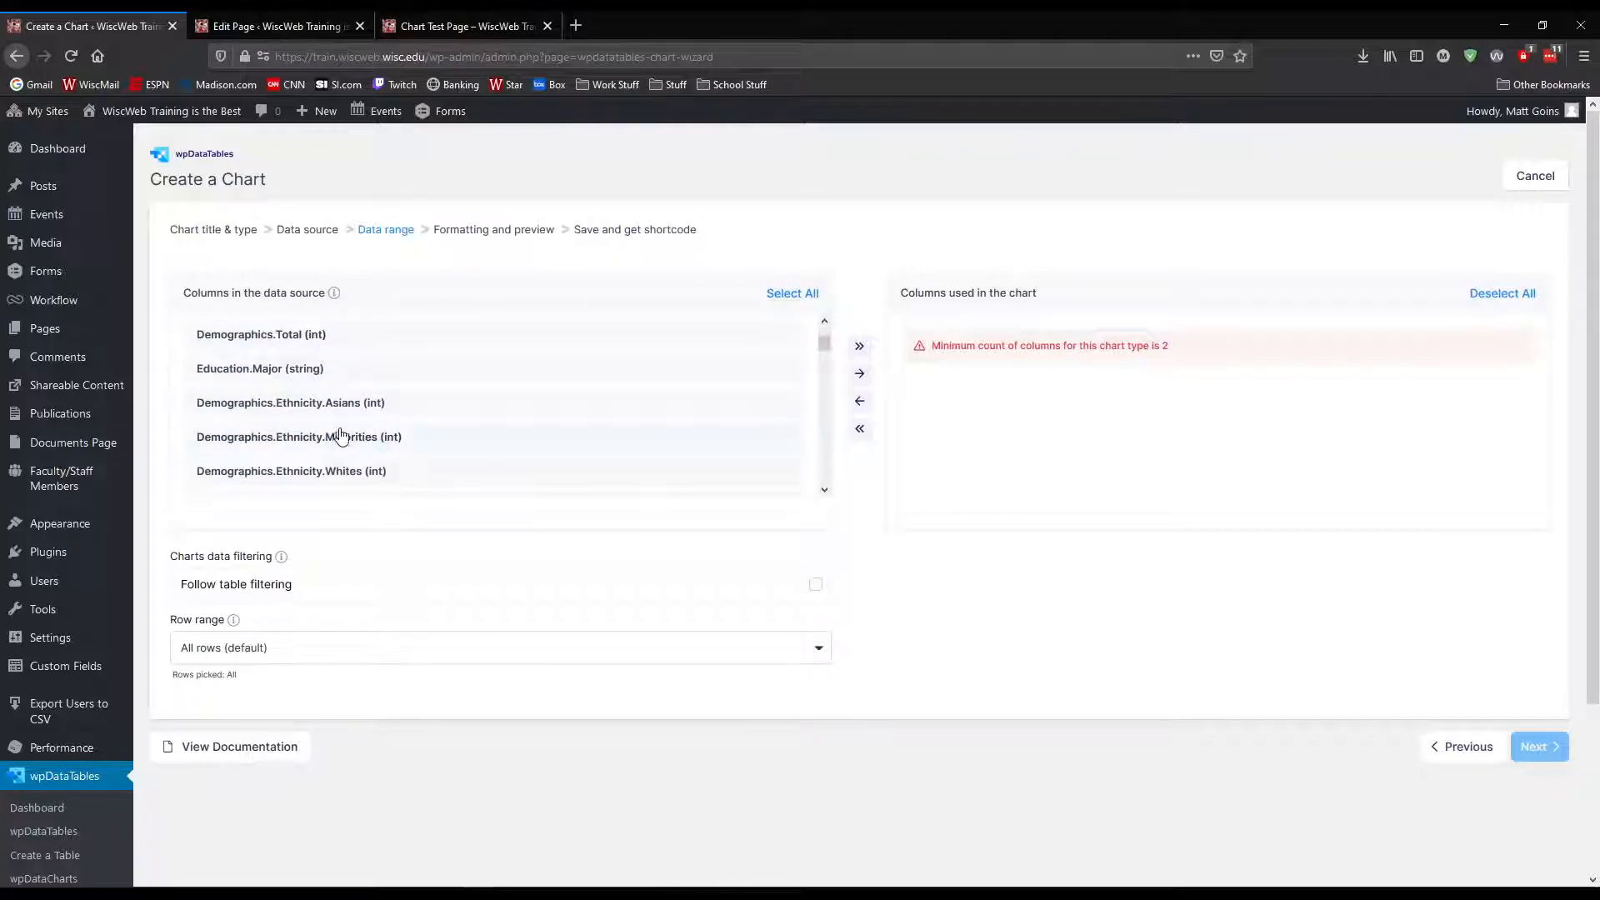
click(397, 410)
click(349, 404)
click(439, 441)
click(404, 474)
scroll(686, 463, down, 2)
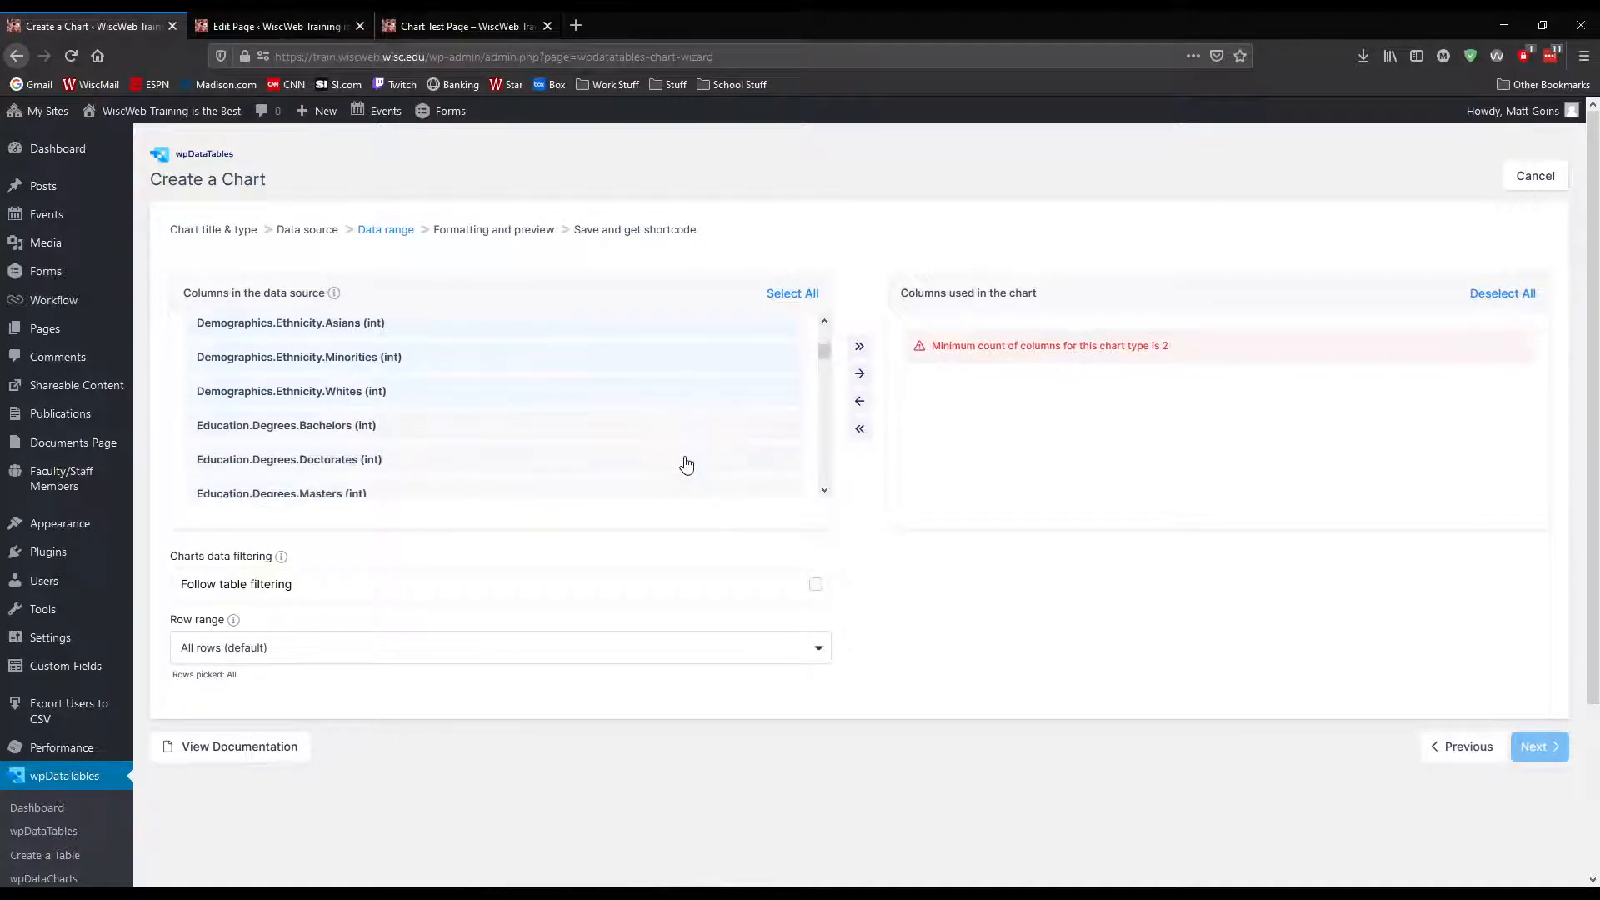
click(861, 380)
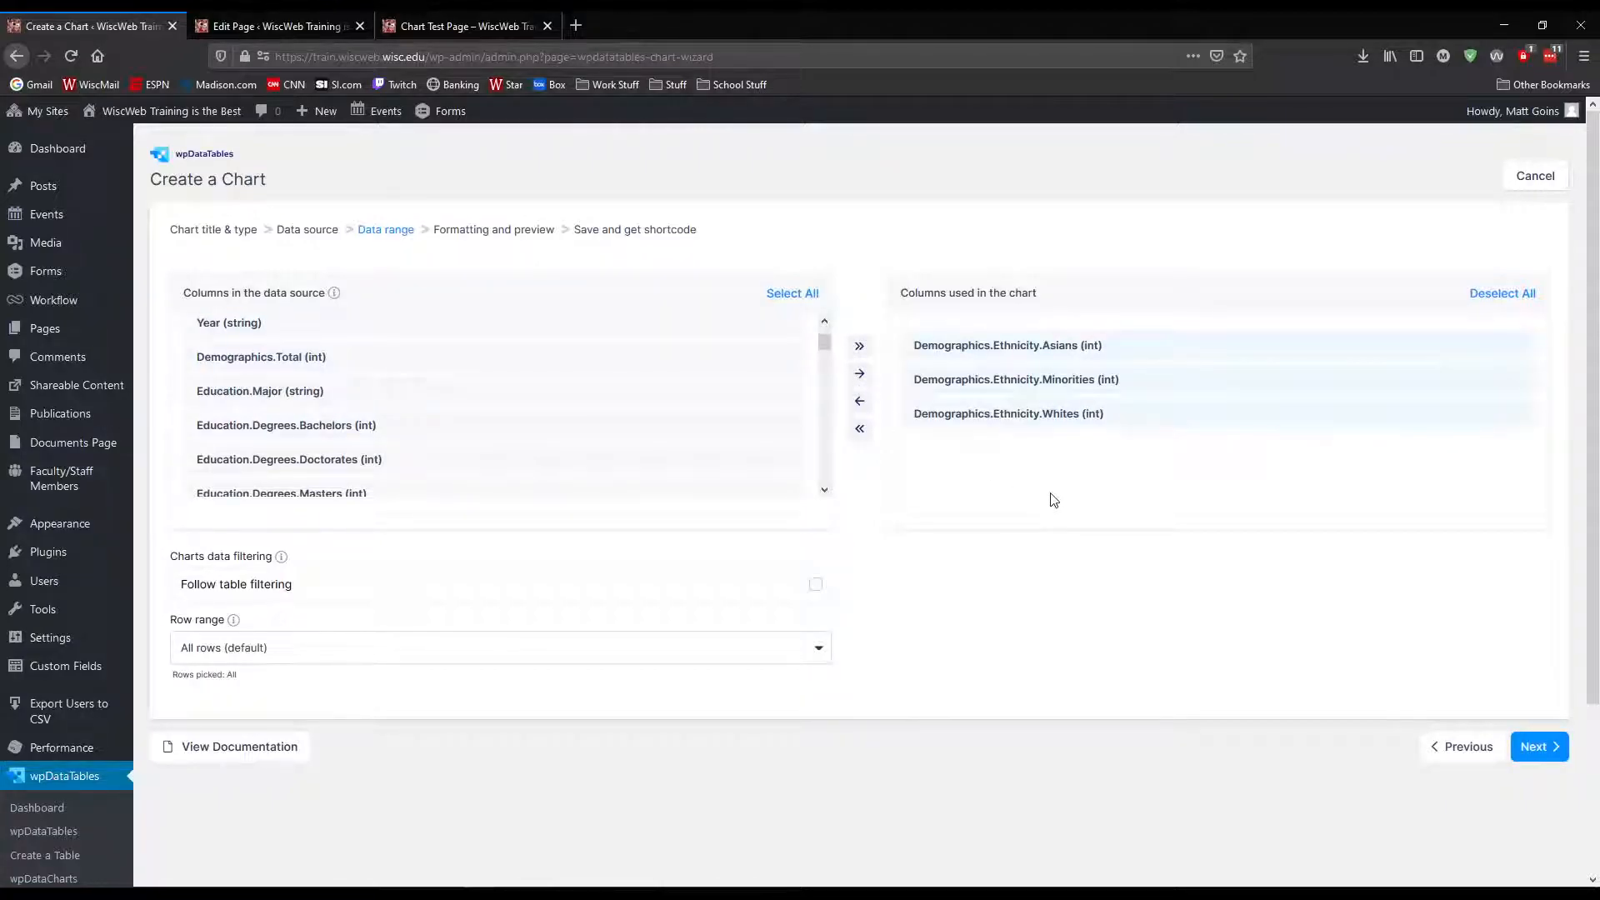
Add Demographics.Gender.Females and Demographics.Gender.Males to the chart's columns and continue to the formatting preview
drag(824, 342, 826, 491)
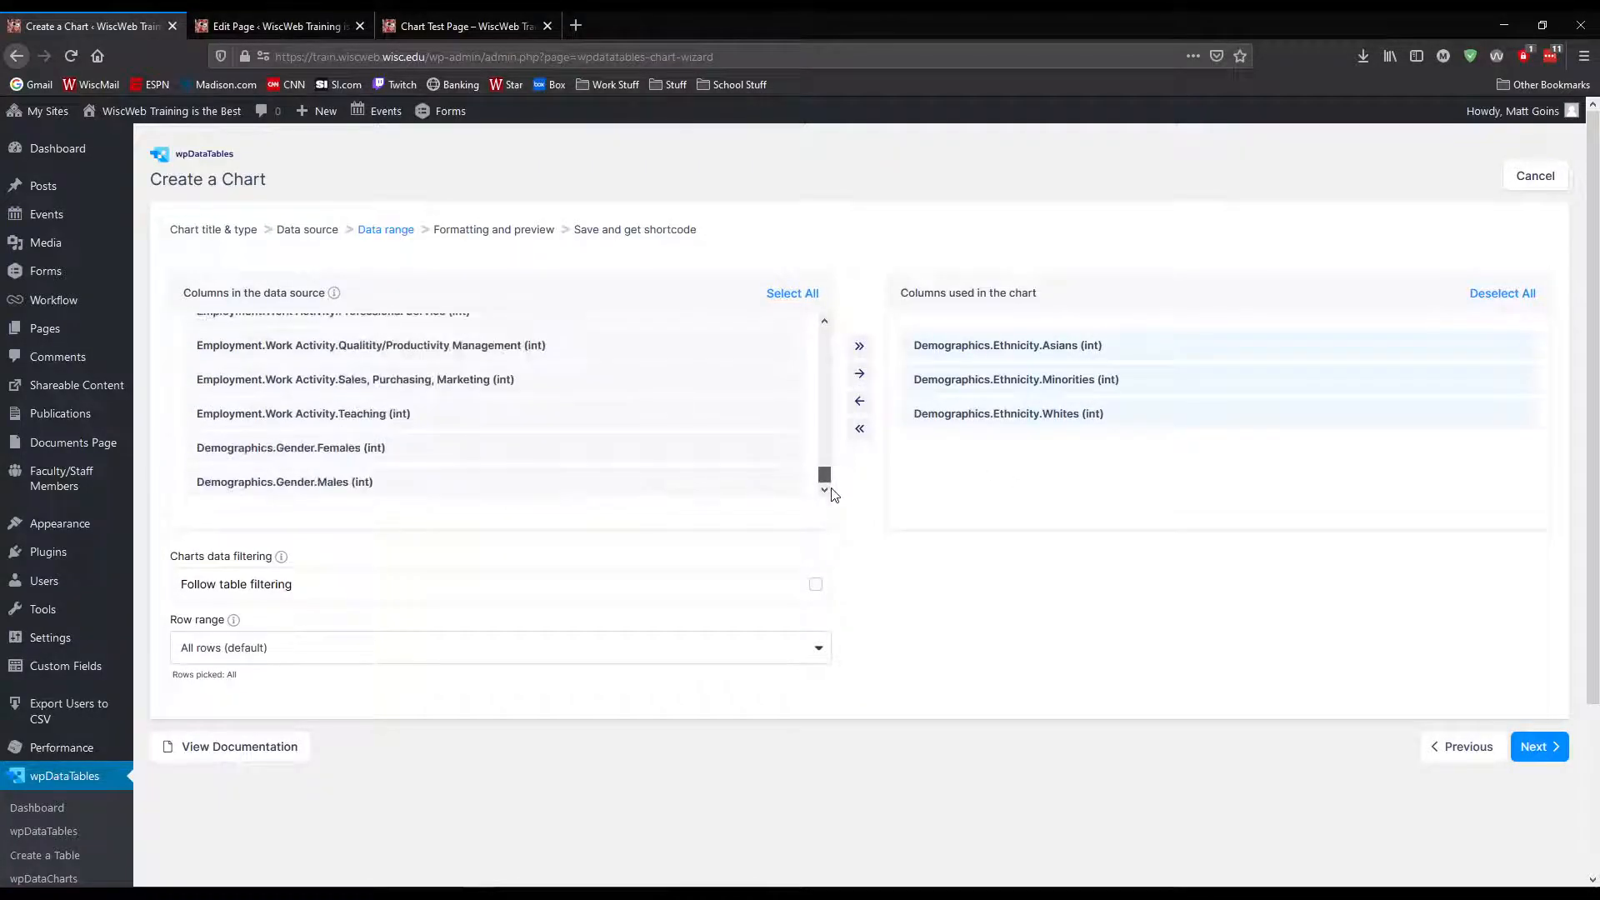
click(281, 450)
click(368, 485)
click(861, 379)
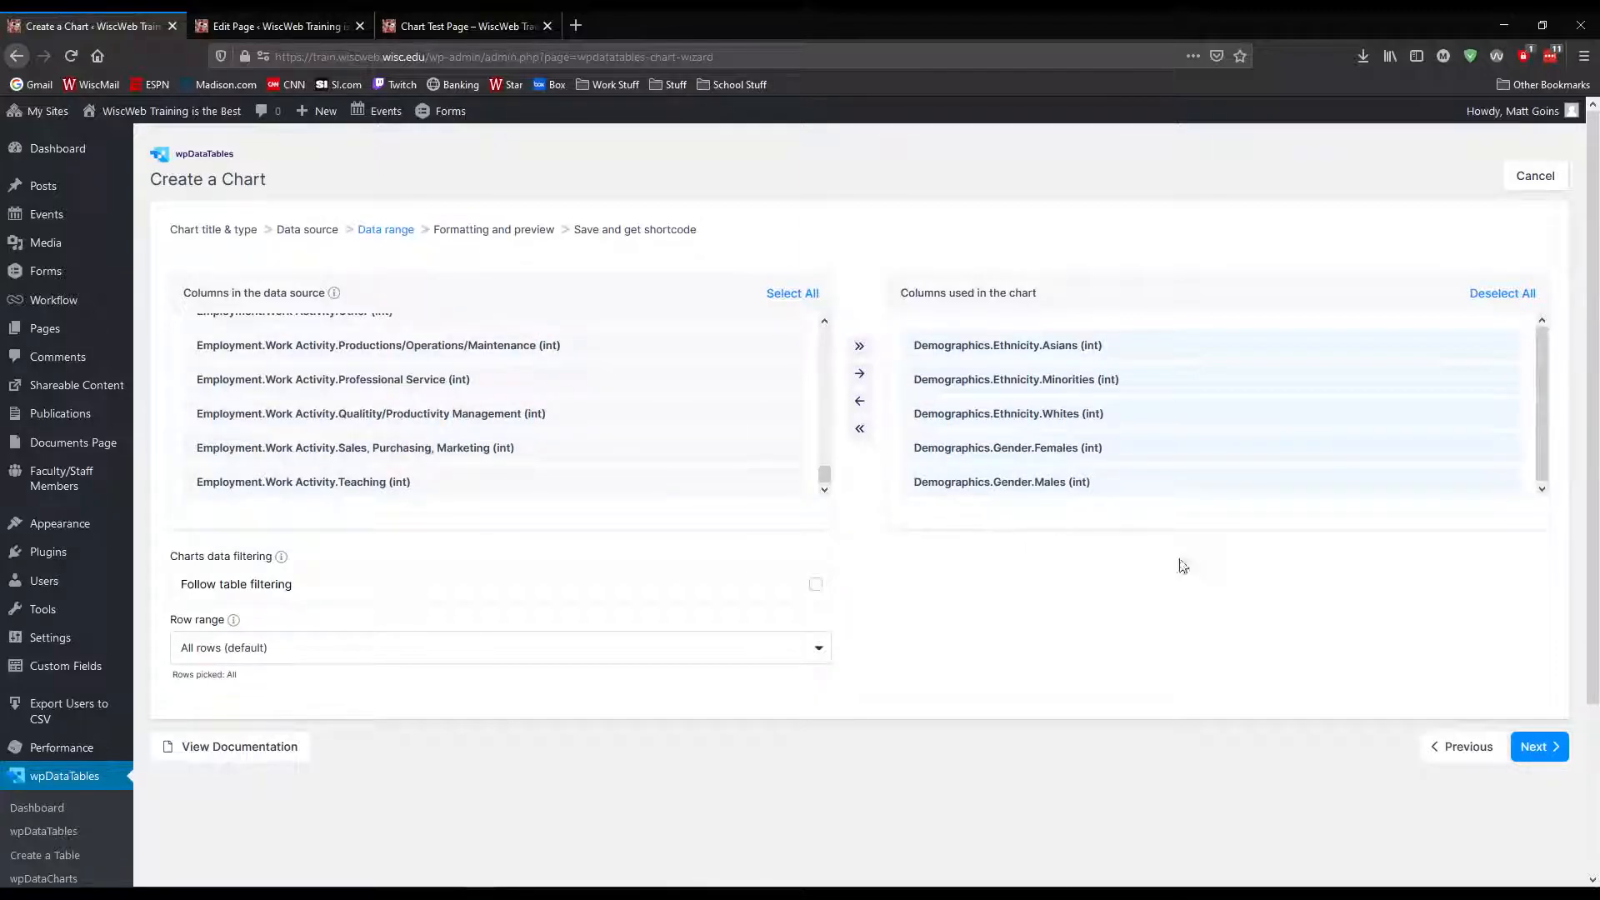
click(1534, 747)
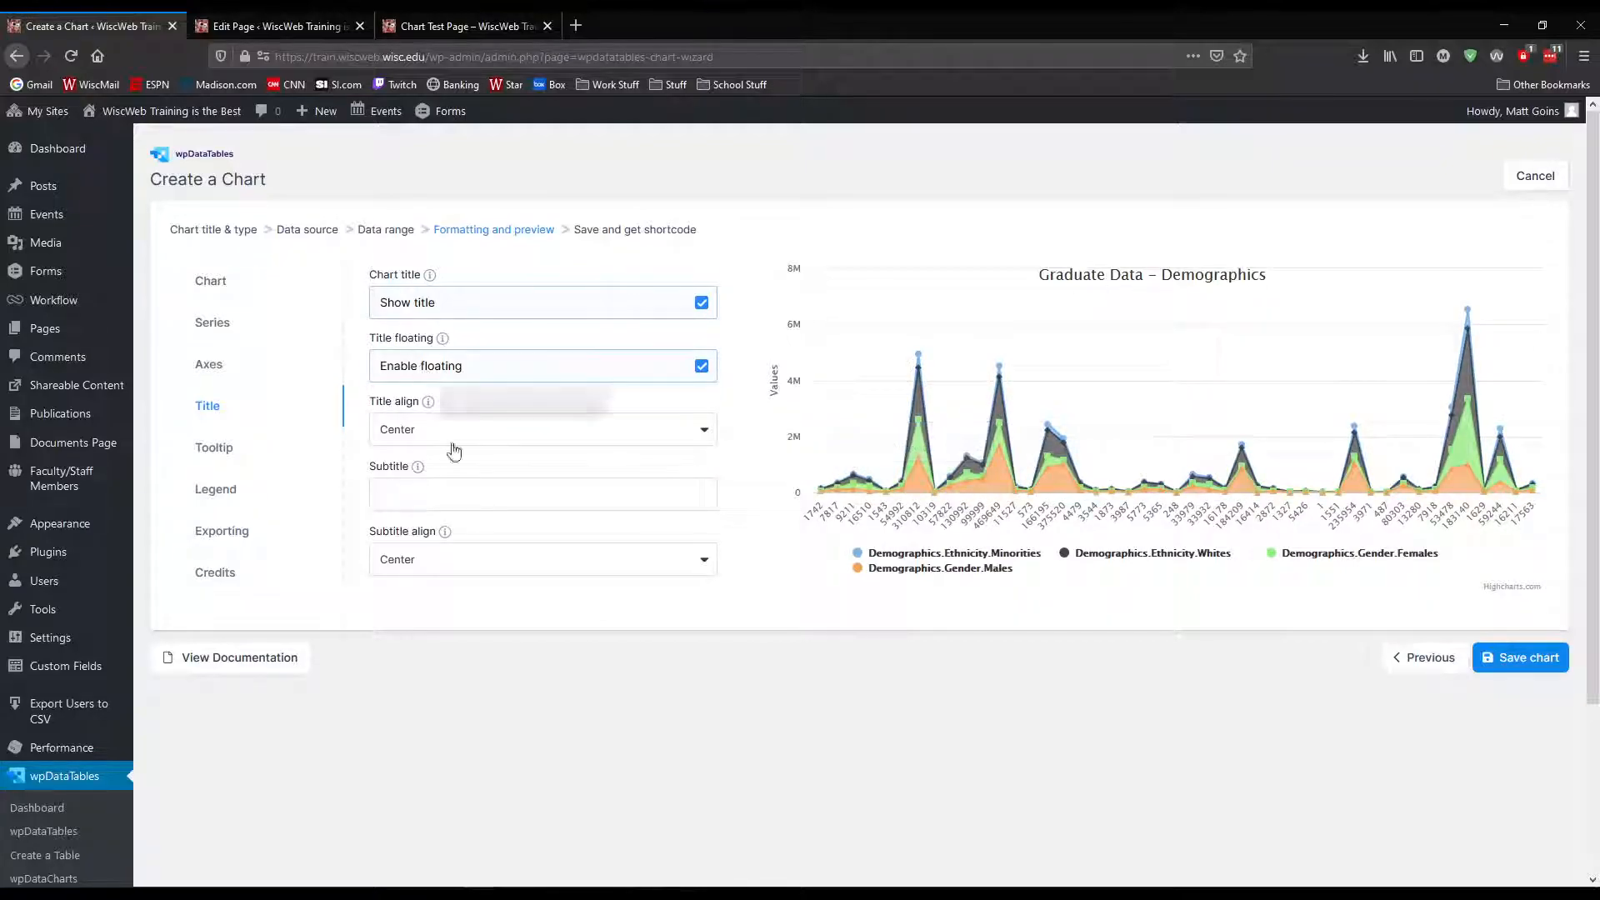
Look over the title and general chart settings and try chart grouping on and off
click(480, 498)
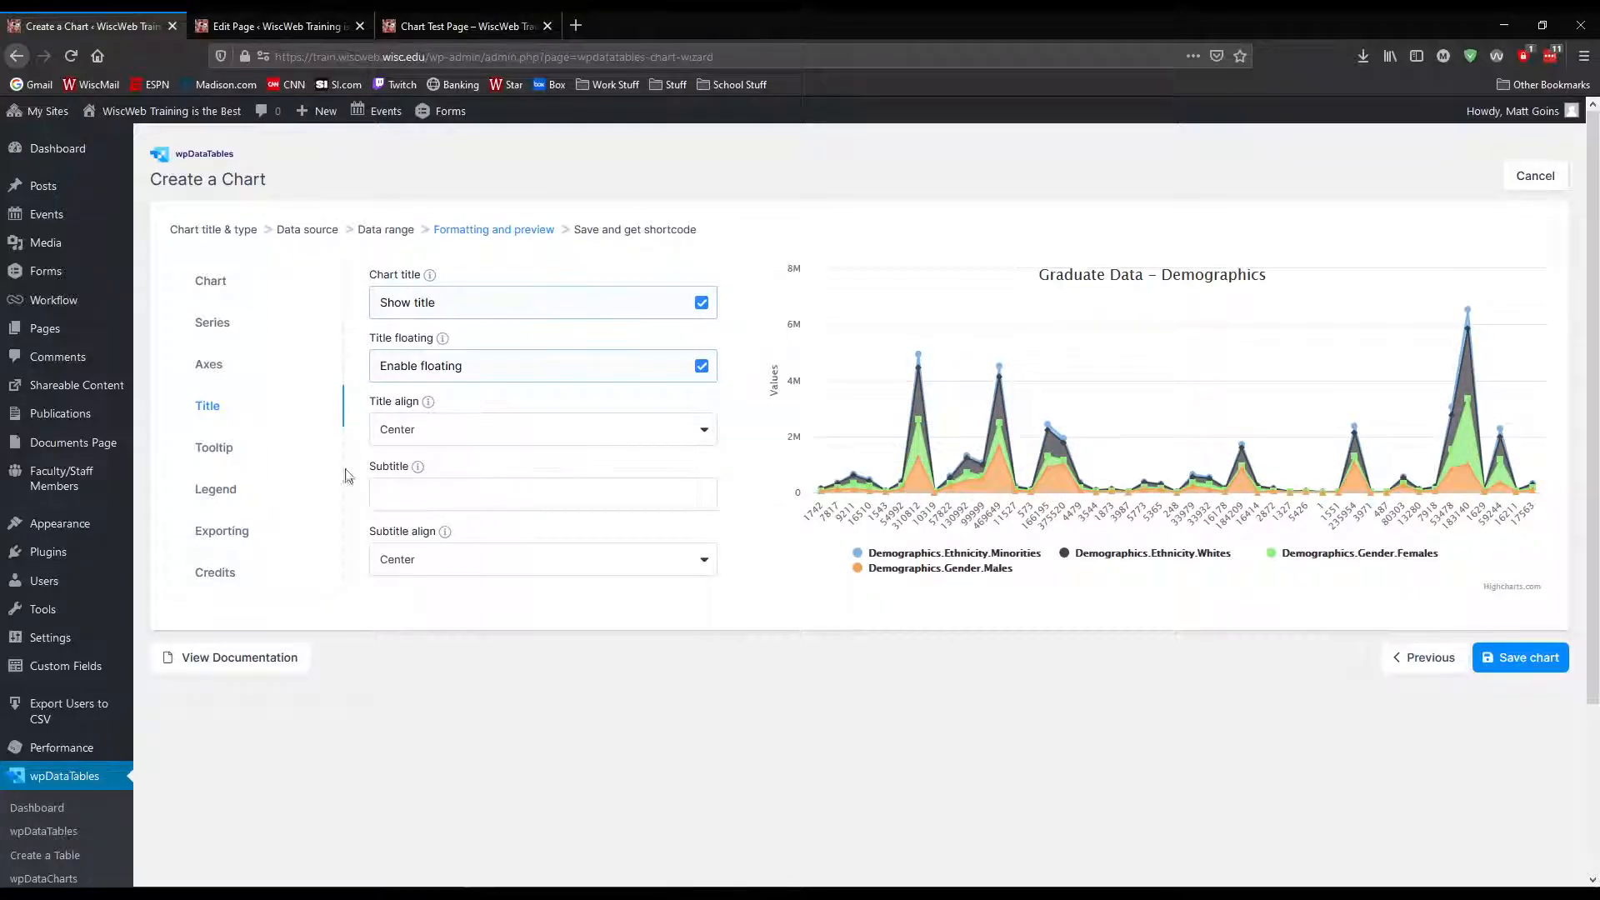
click(214, 284)
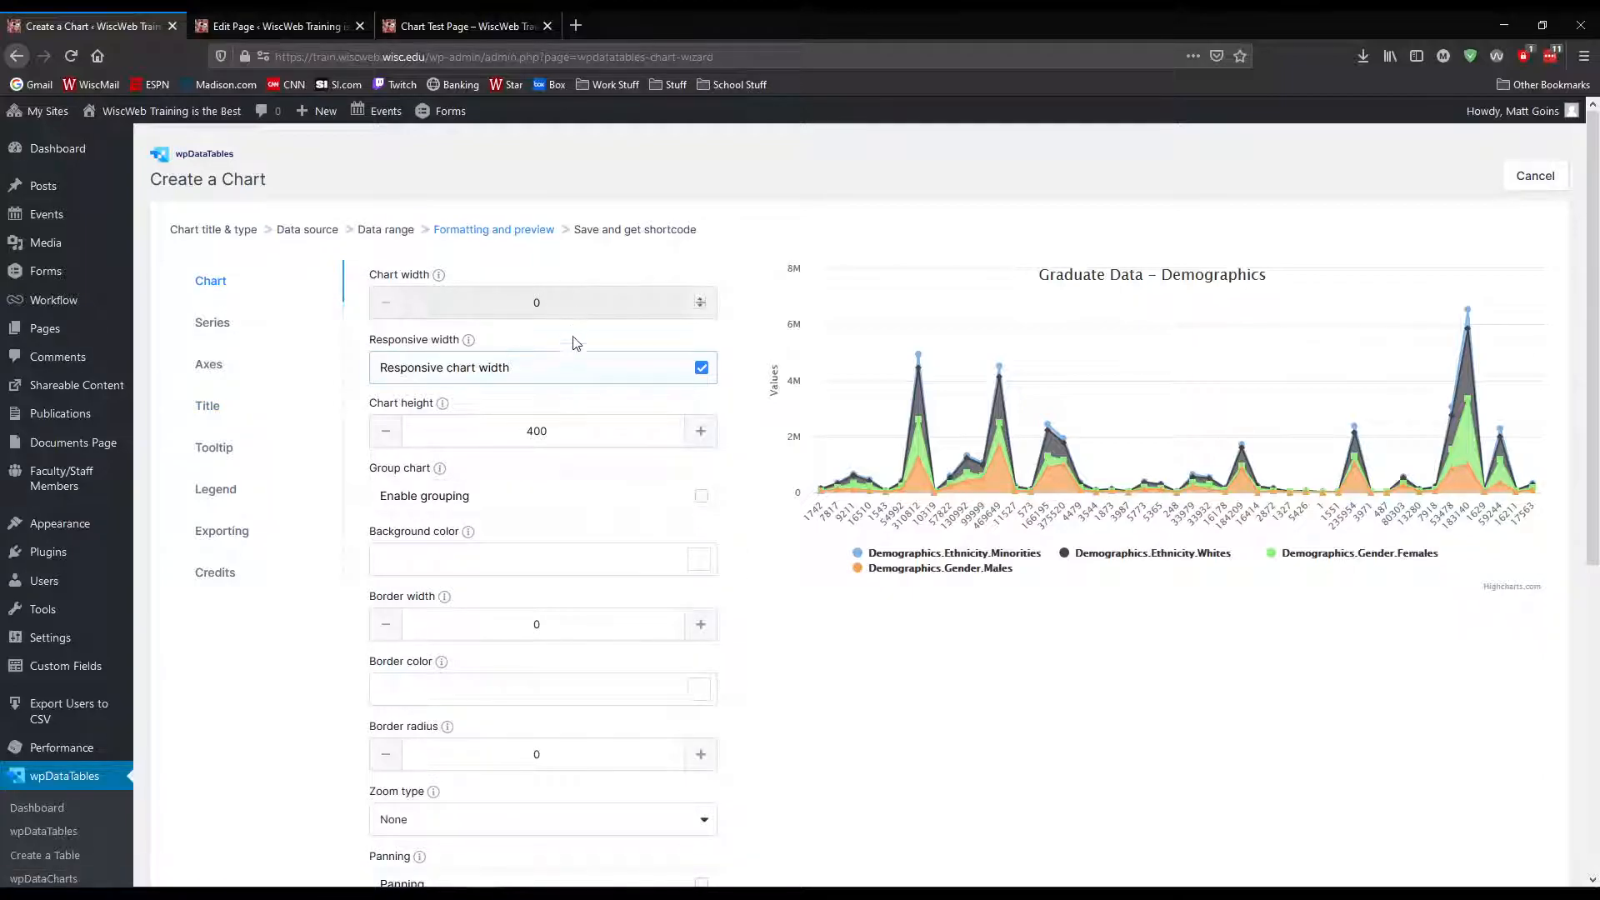
scroll(578, 371, down, 1)
mouse_move(471, 451)
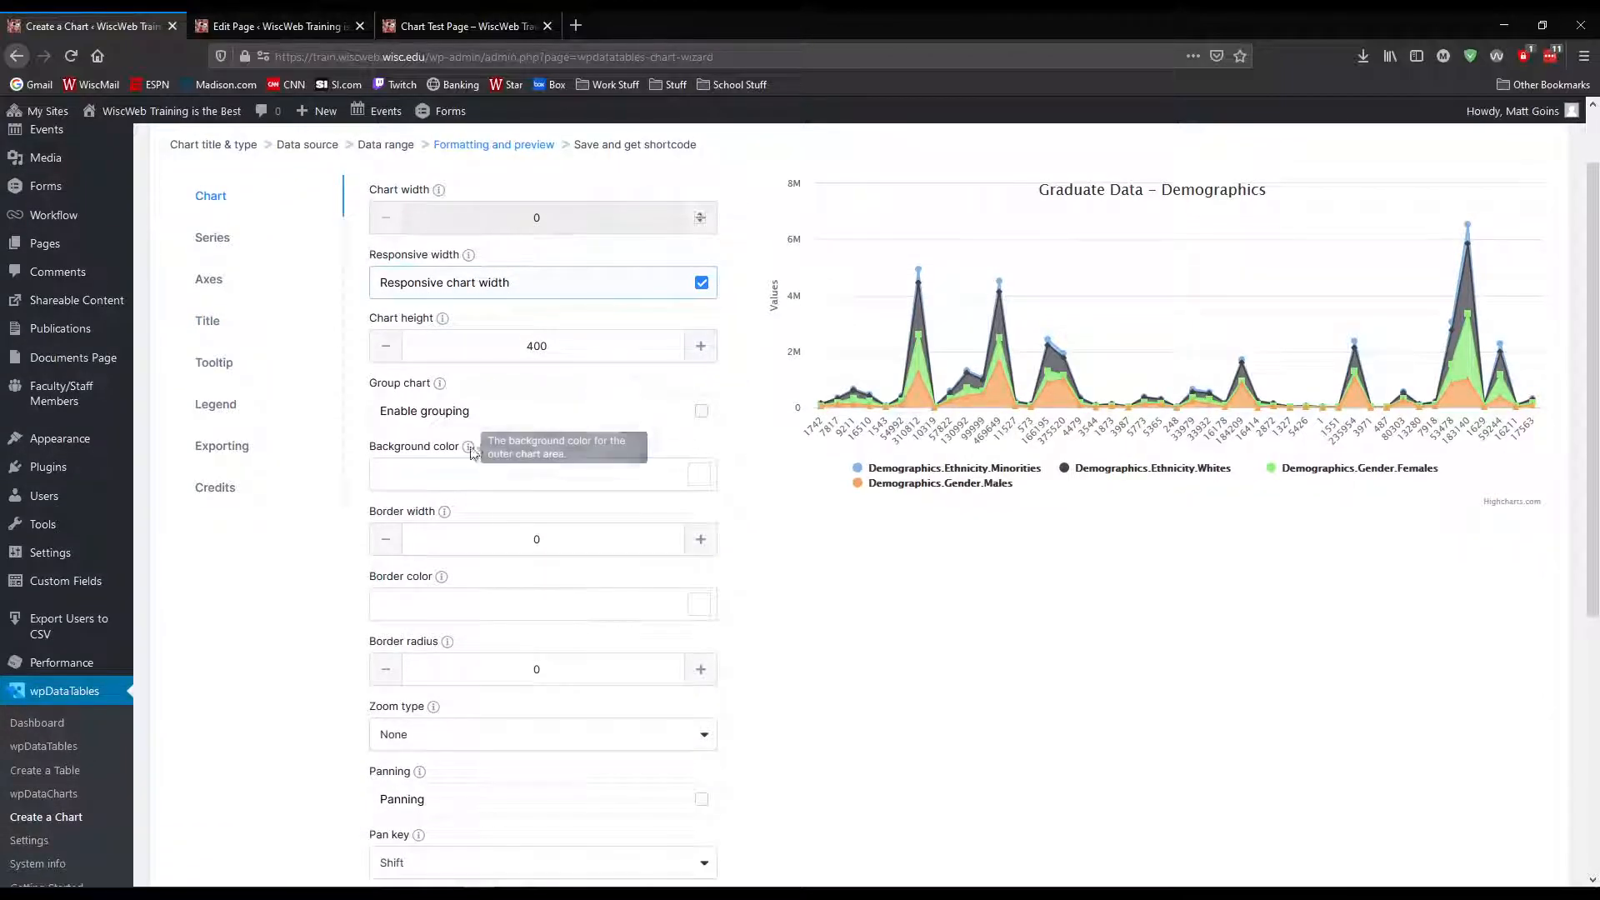
click(702, 413)
click(702, 412)
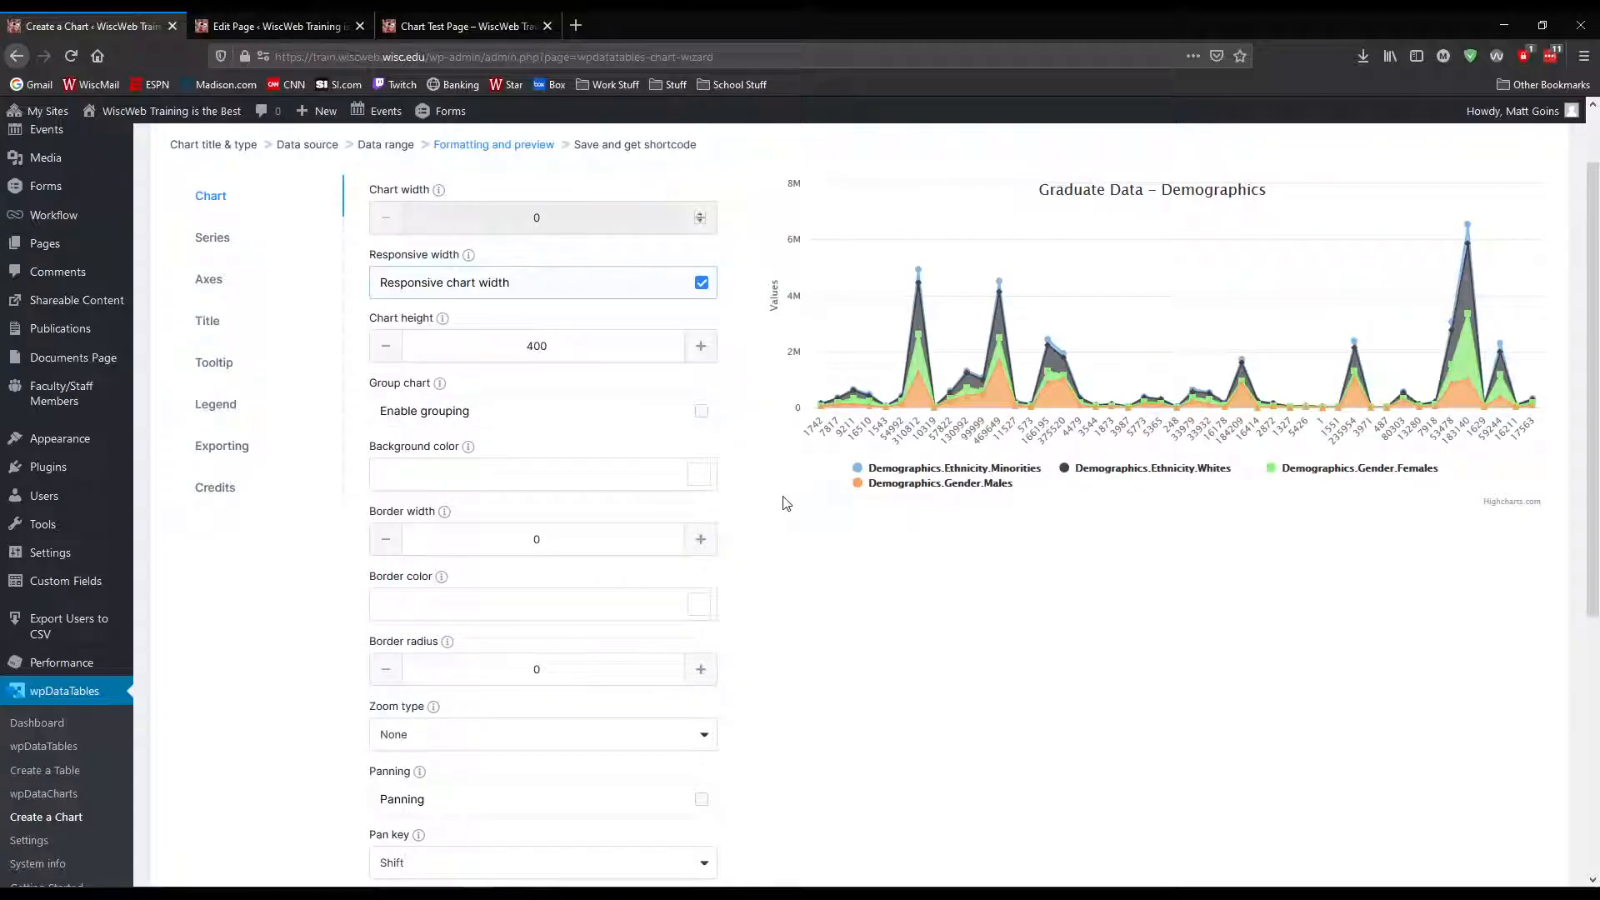
Relabel the Demographics.Ethnicity.Minorities series as "Minority"
click(219, 238)
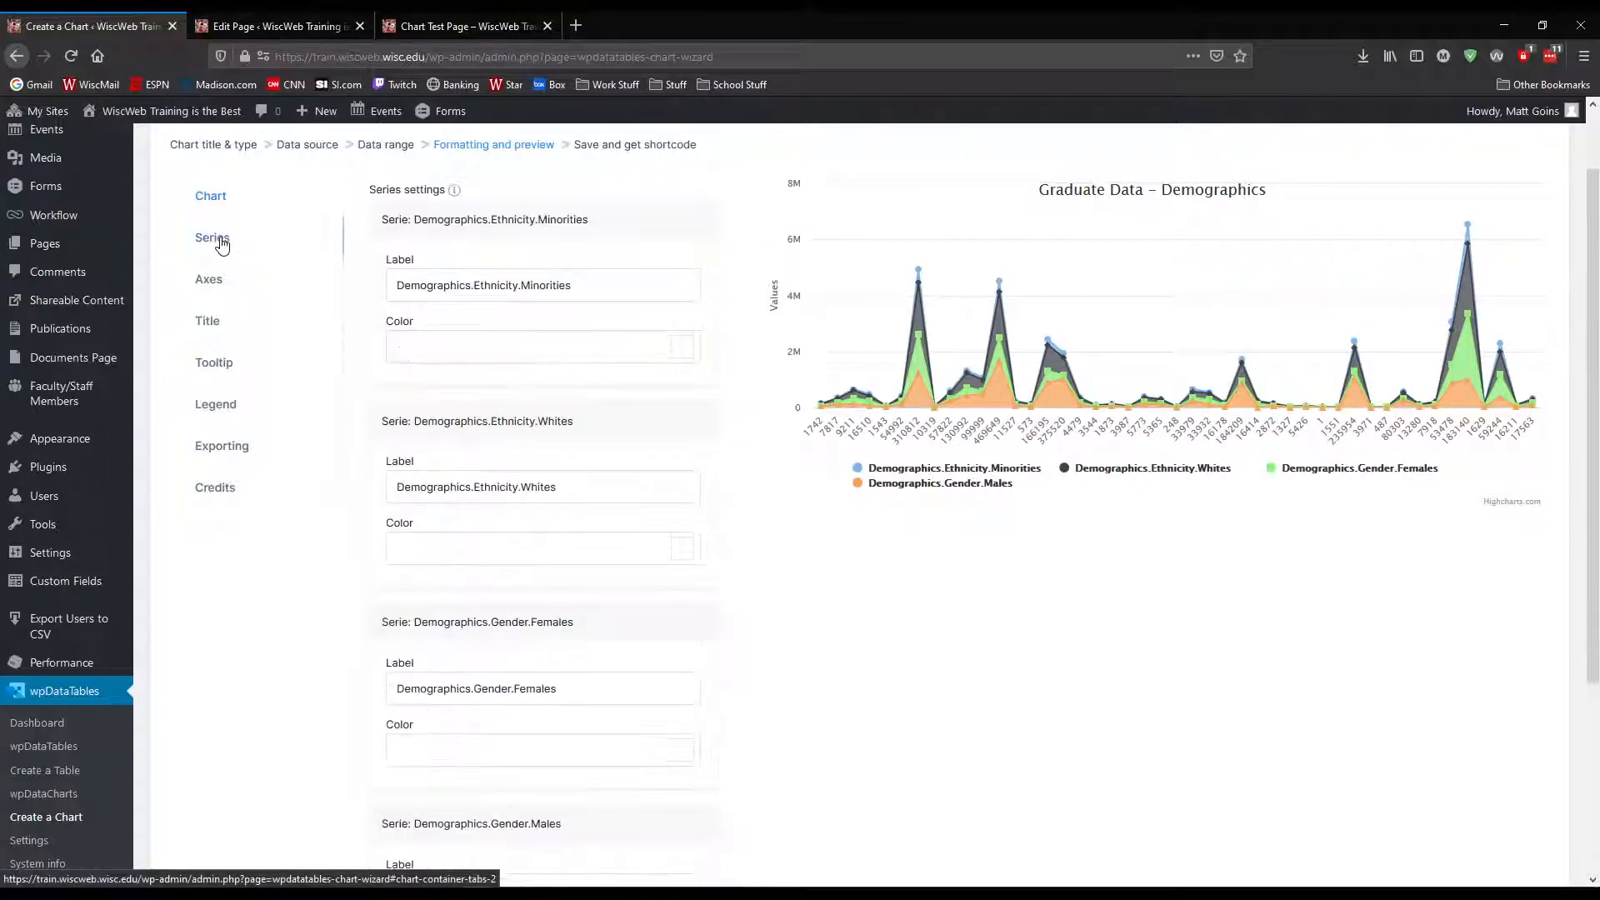
scroll(565, 321, up, 1)
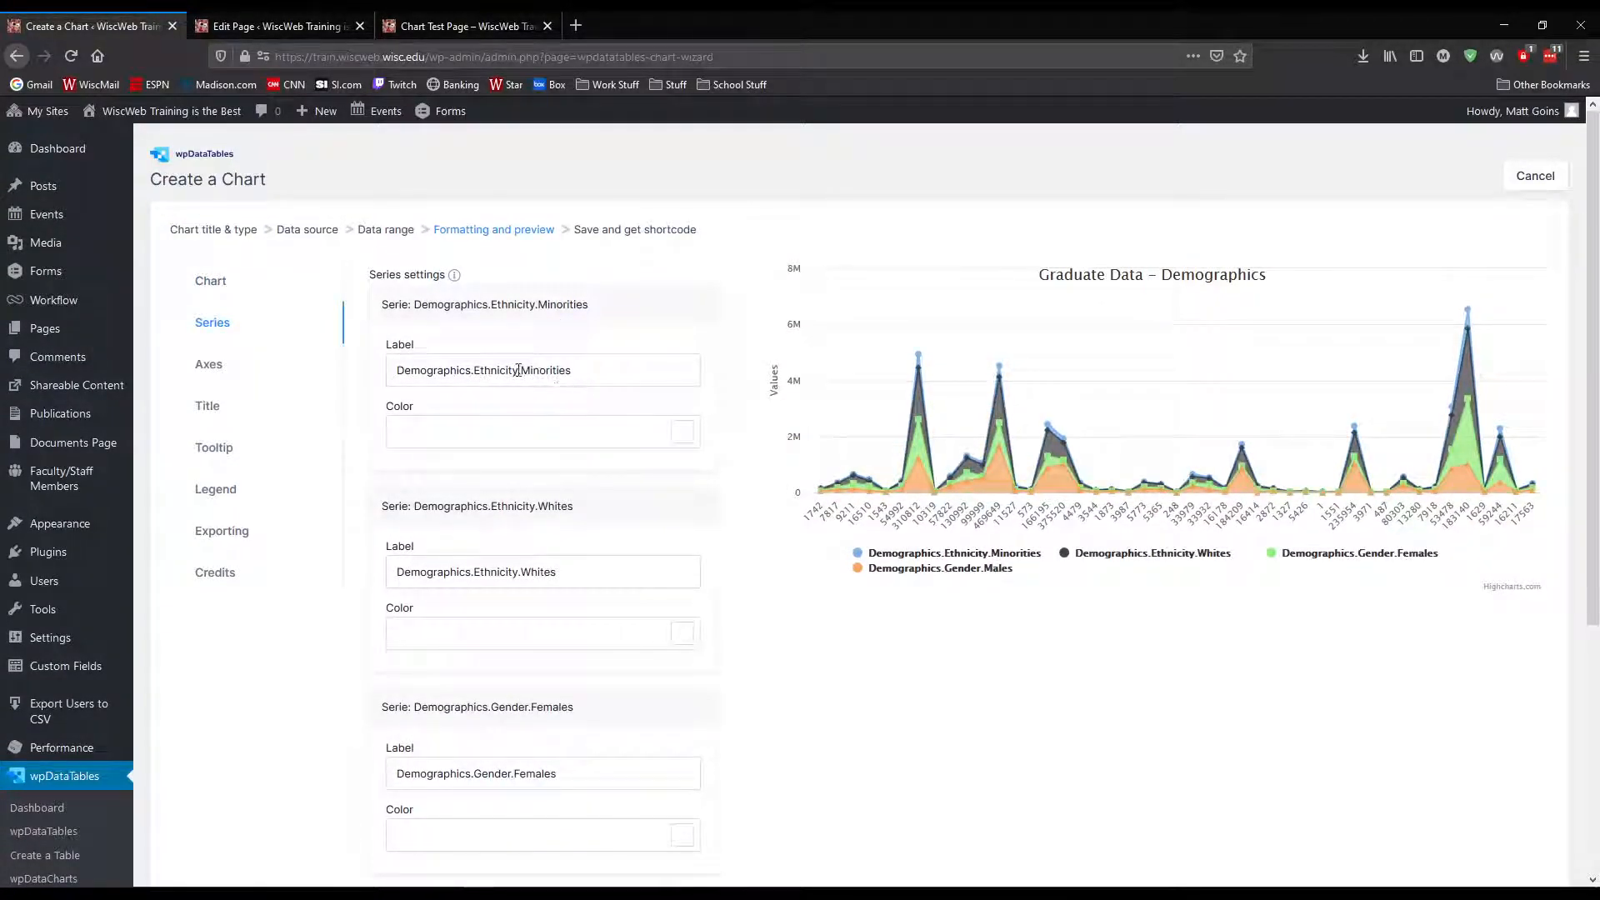
drag(618, 371, 400, 365)
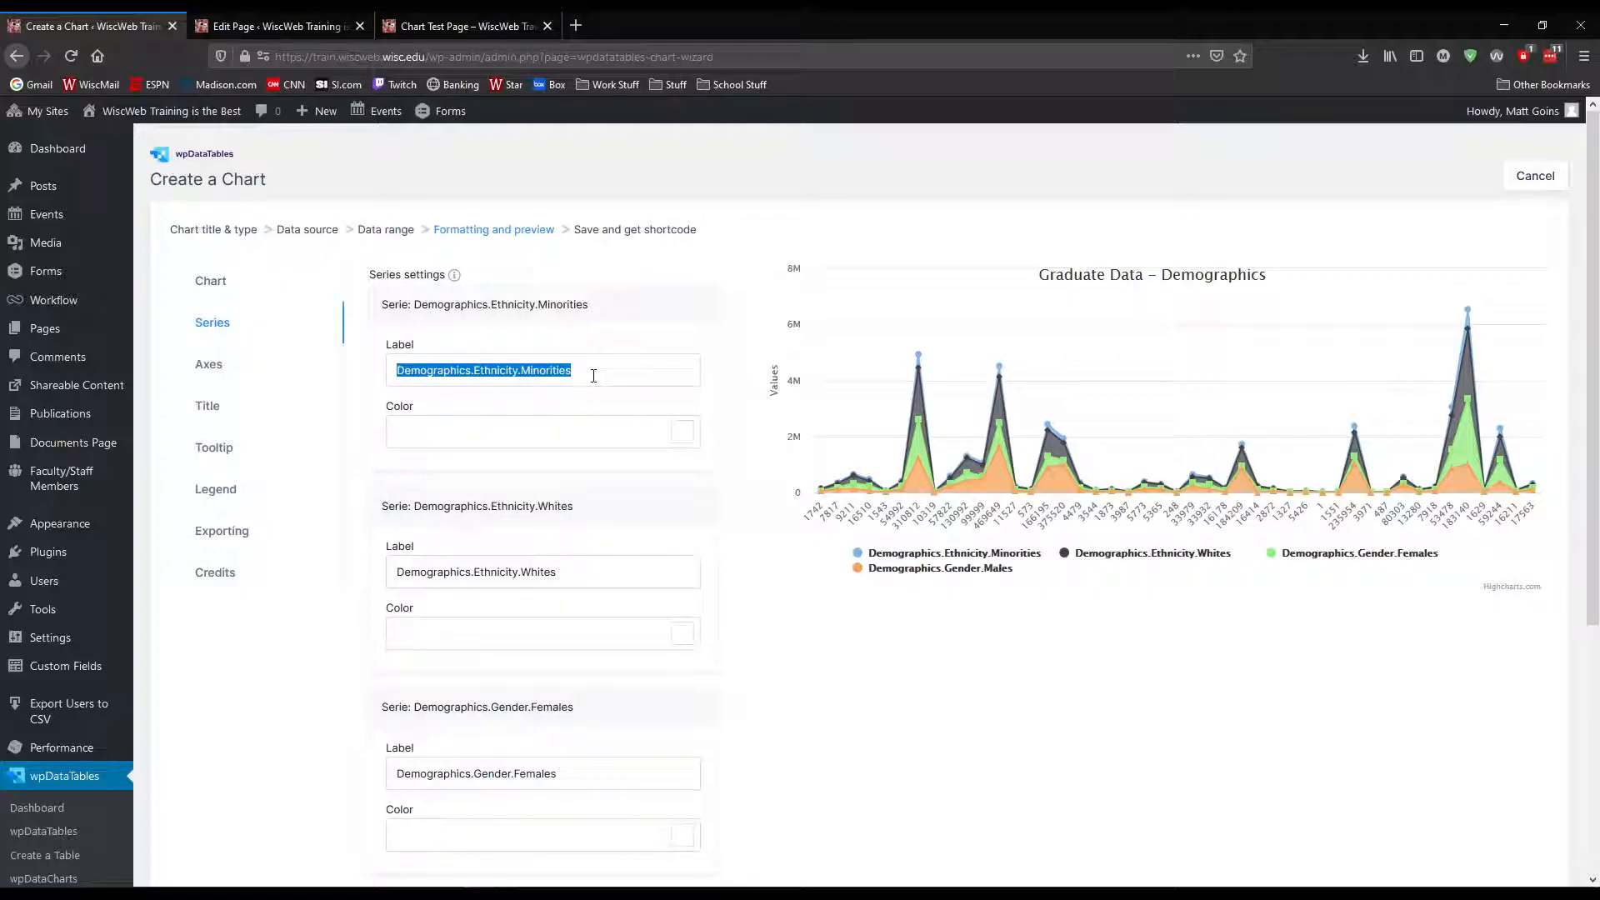
key(Left)
text(Mino)
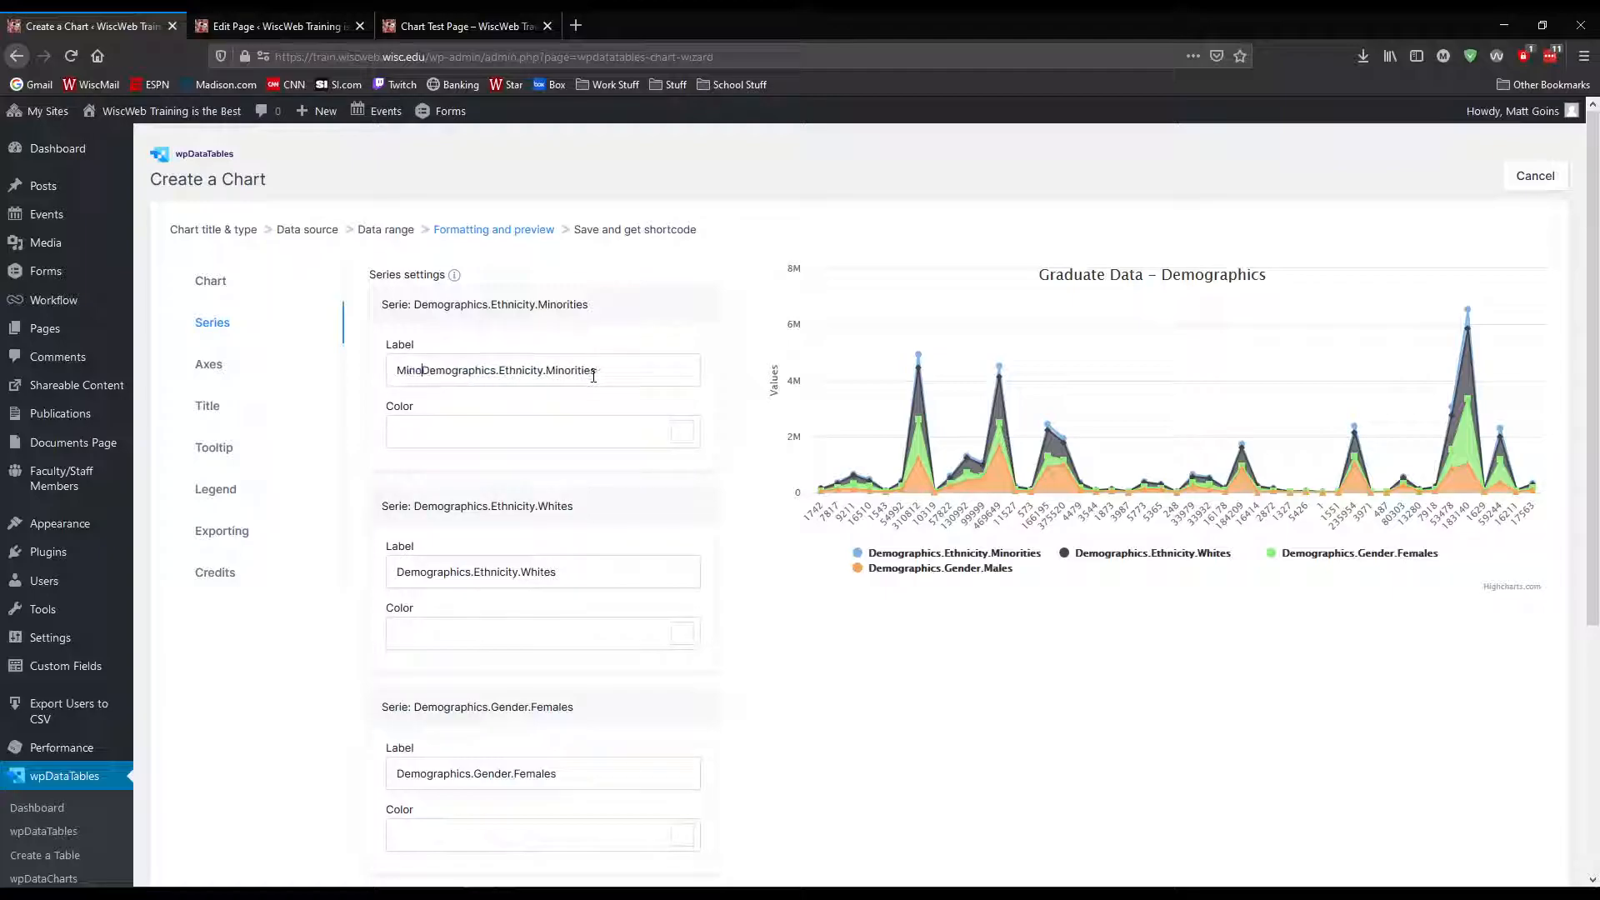
text(rity)
key(shift+End)
key(Delete)
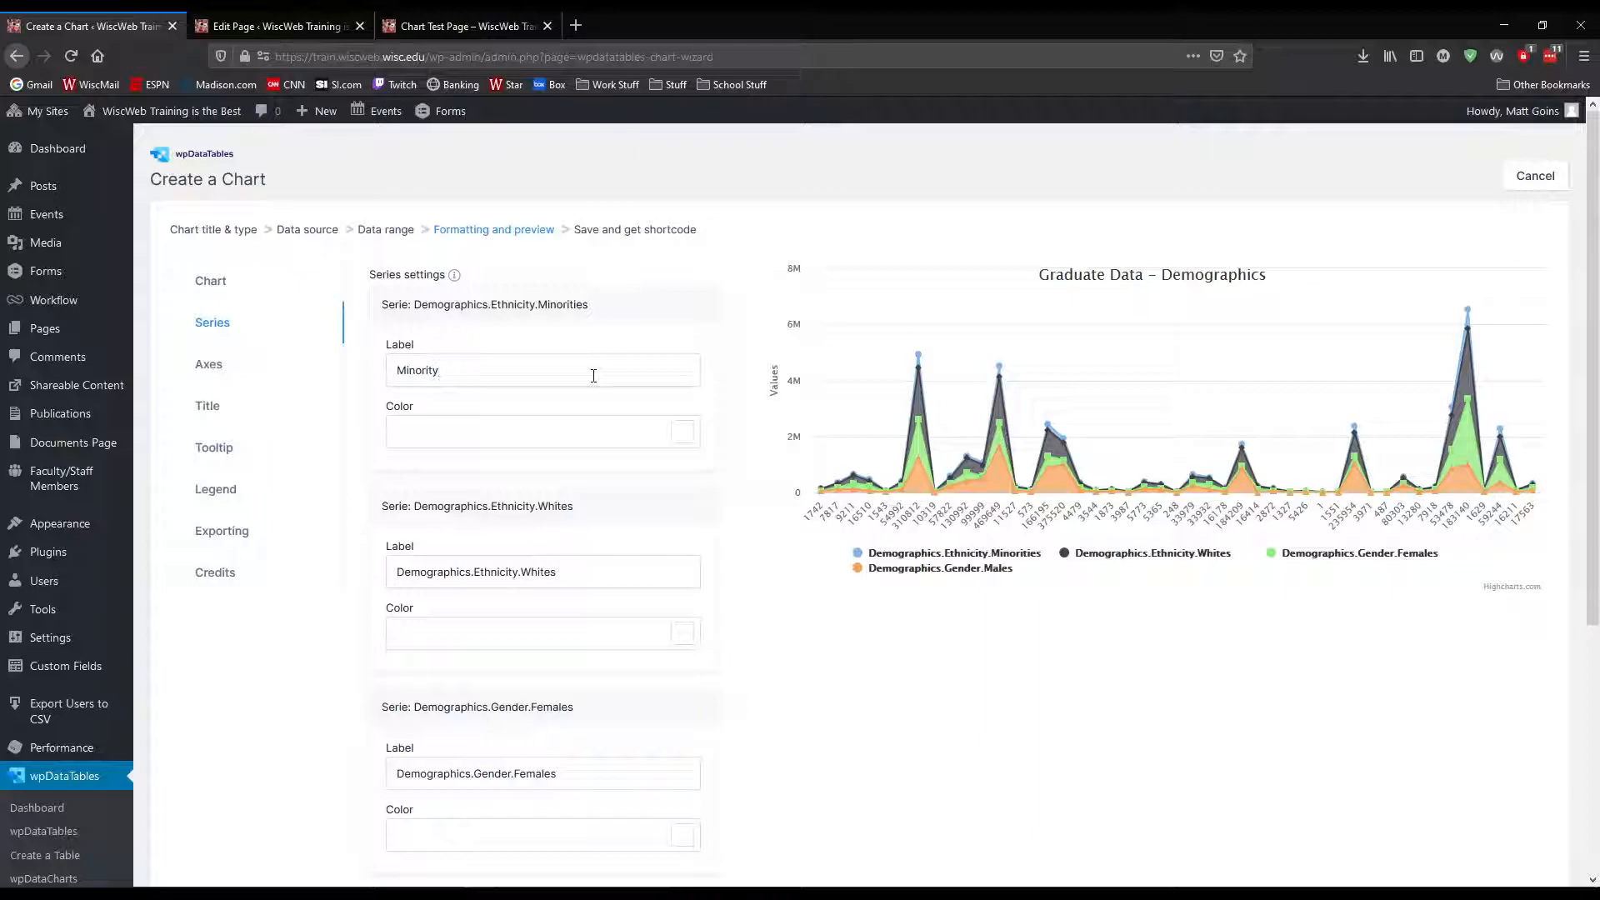
key(Tab)
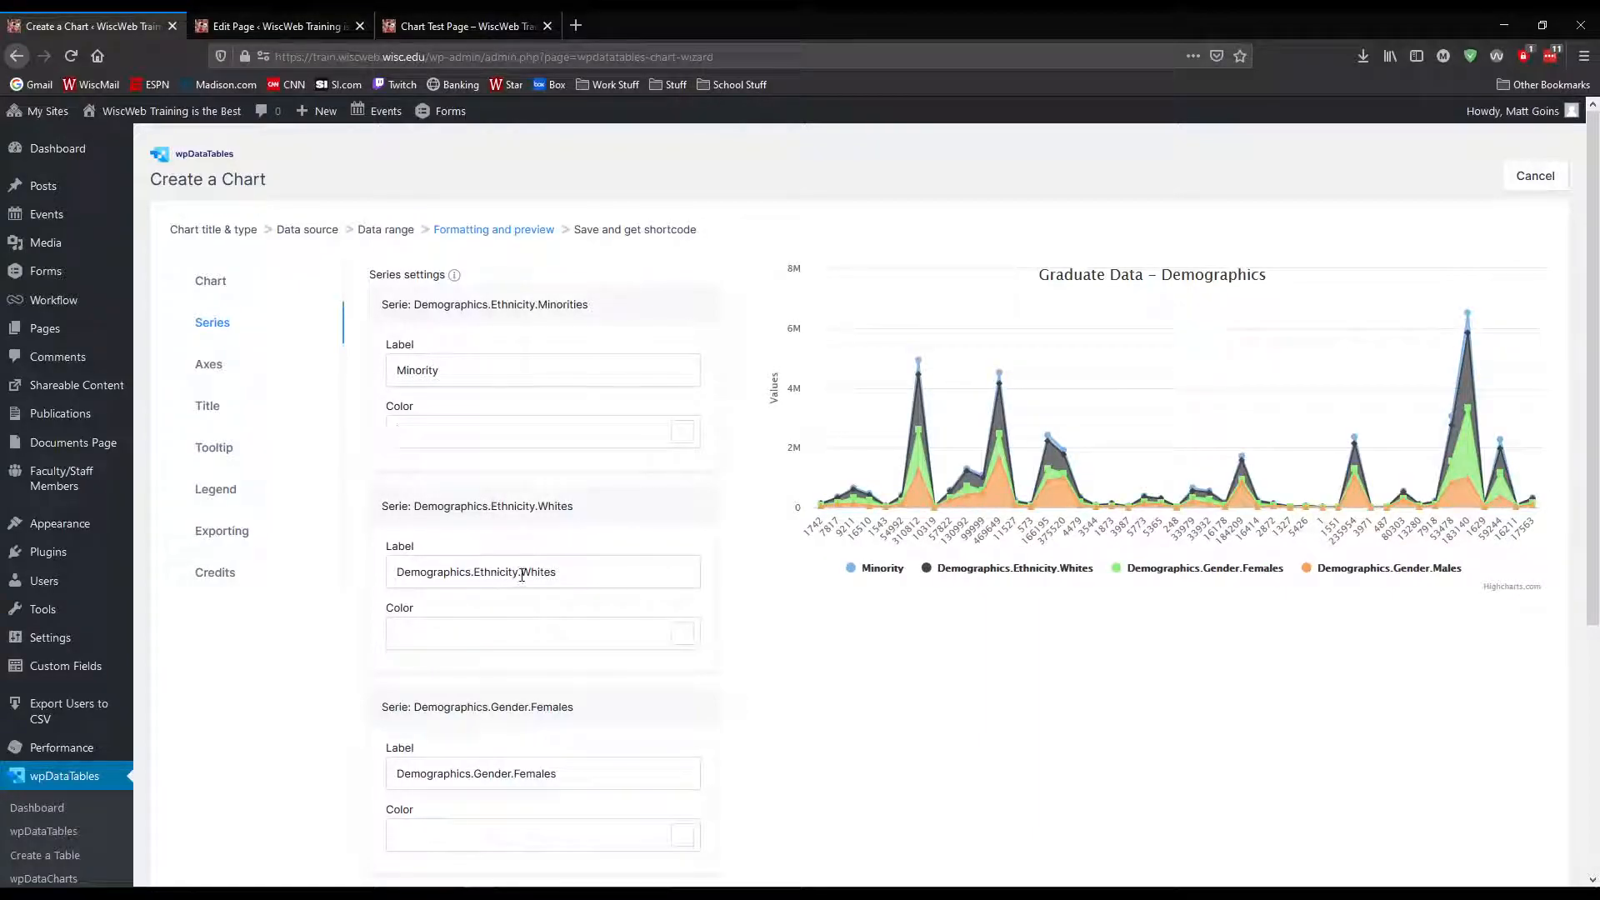
Shorten the labels of the other three series to "Whites", "Females" and "Males"
drag(521, 573, 368, 575)
key(BackSpace)
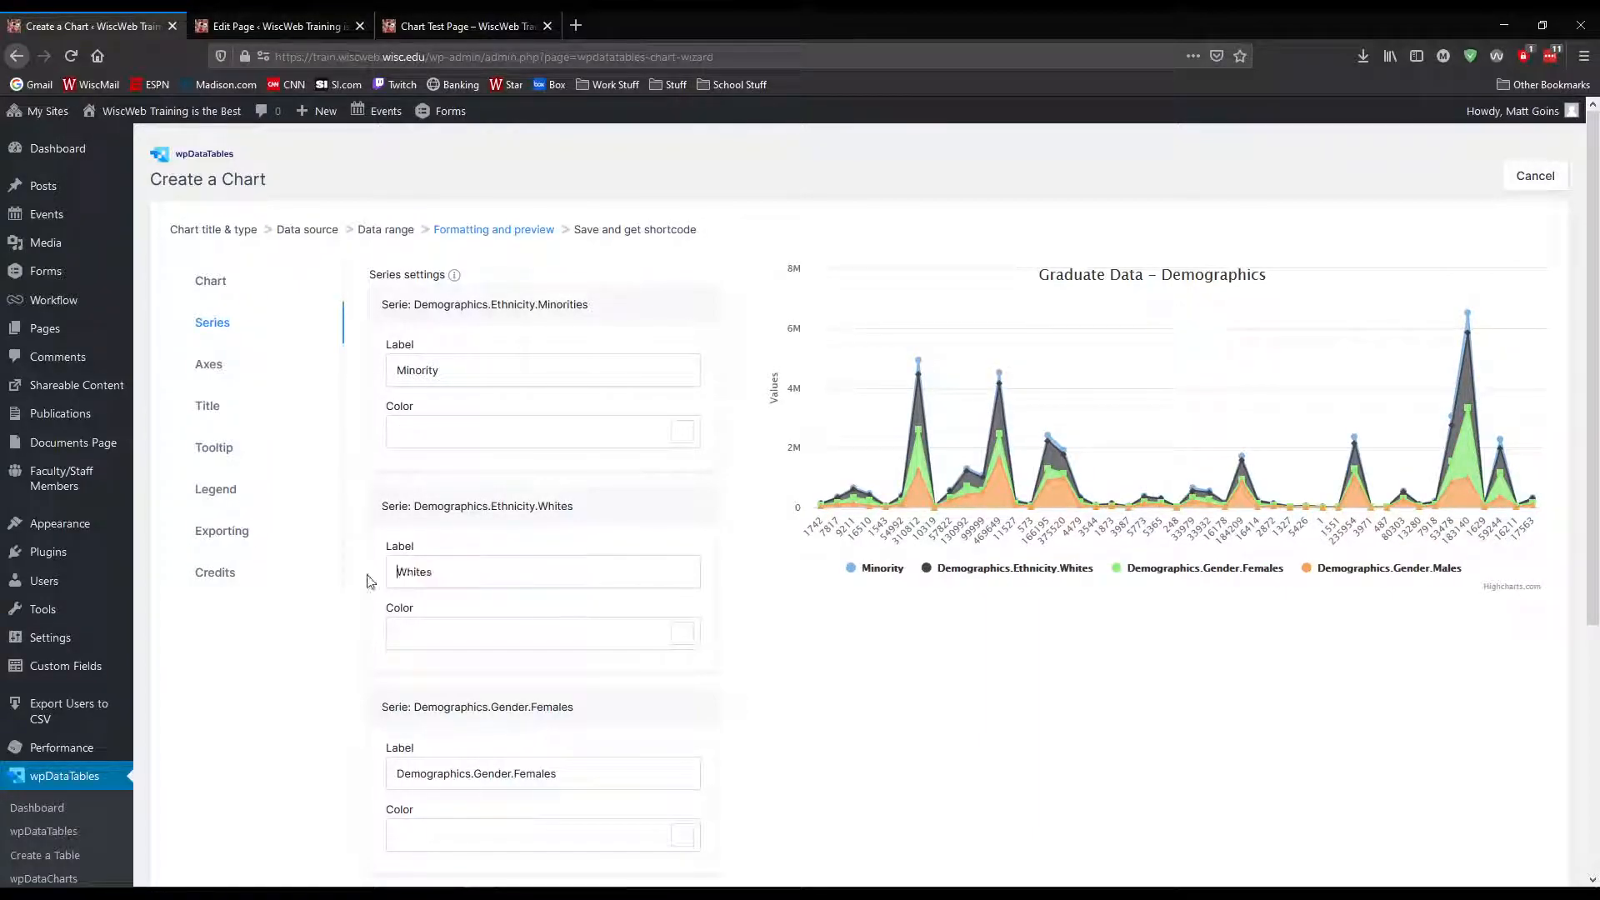
scroll(489, 667, down, 1)
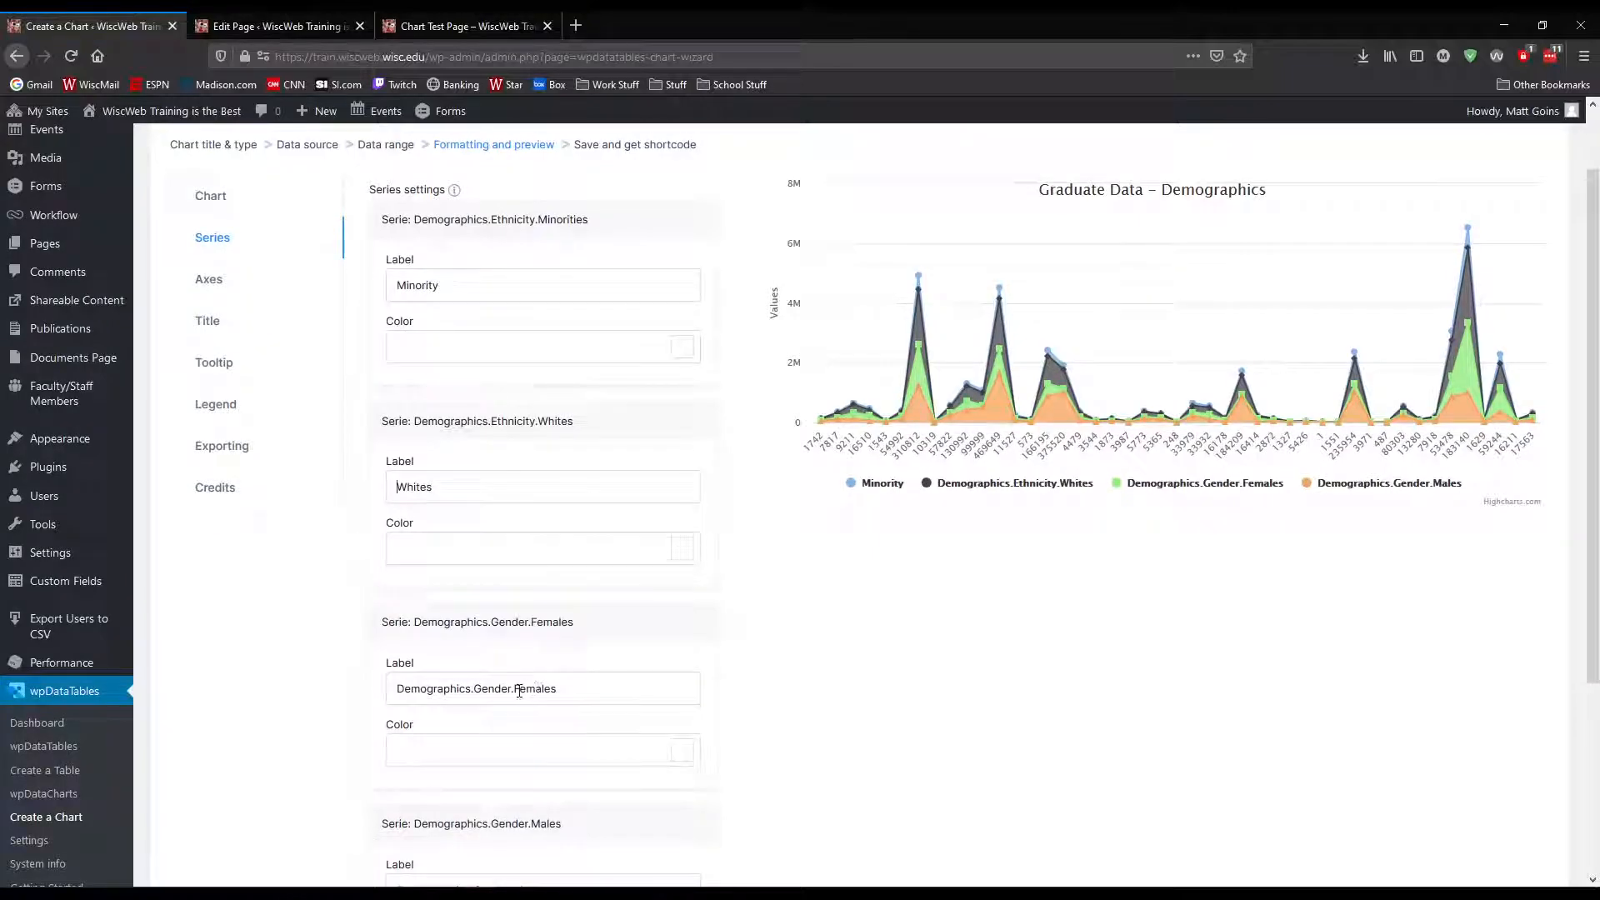
drag(514, 688, 350, 693)
key(BackSpace)
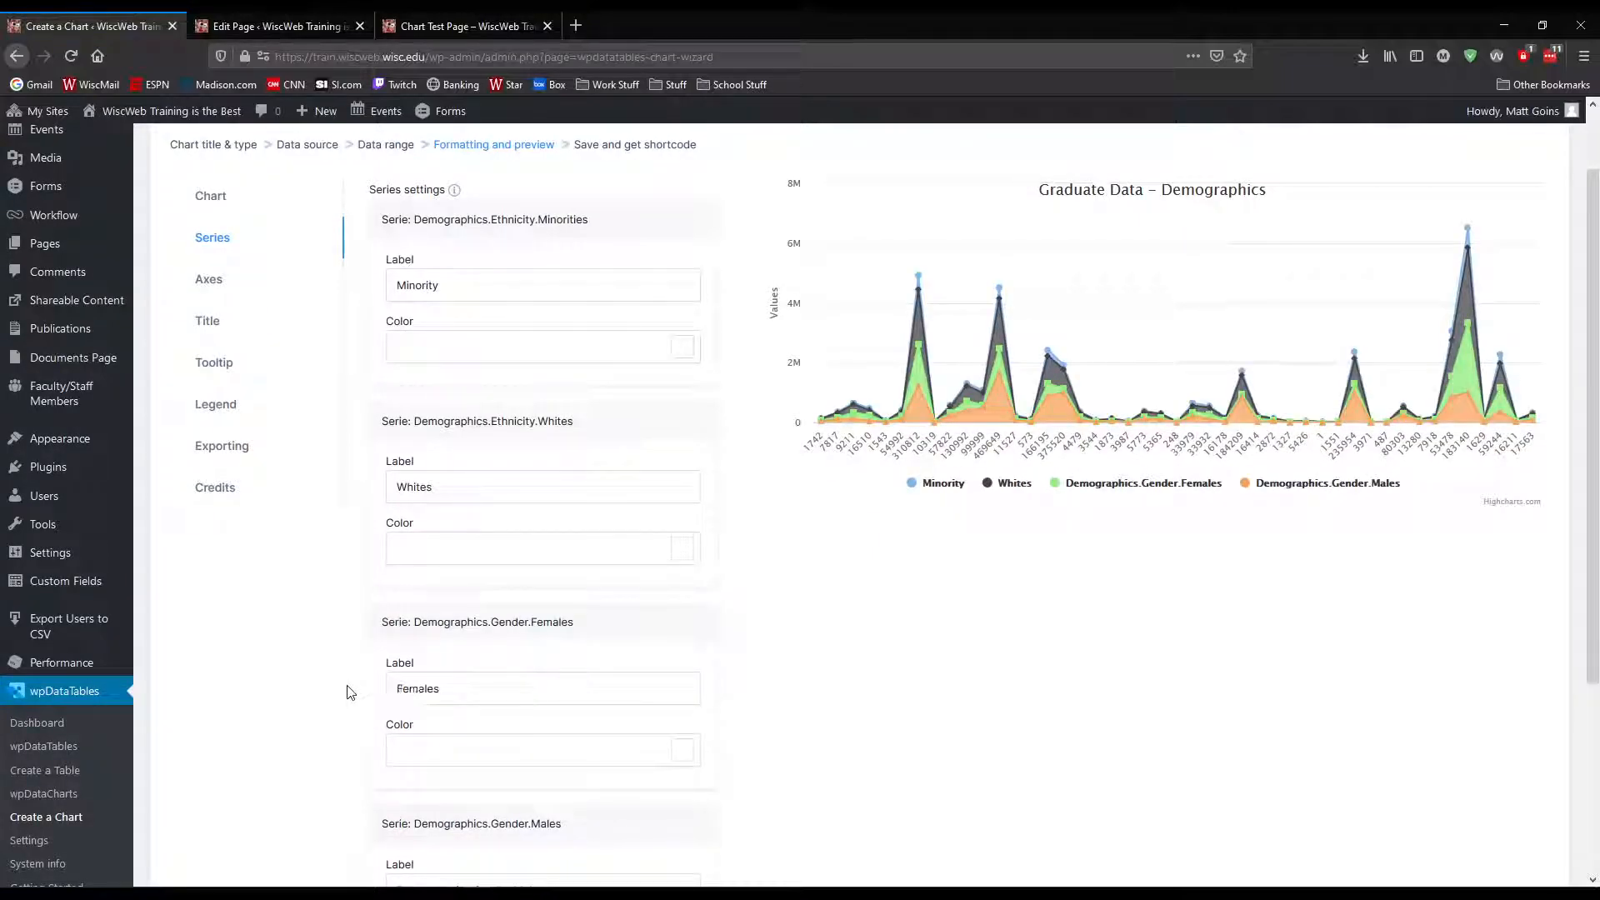
scroll(342, 688, down, 3)
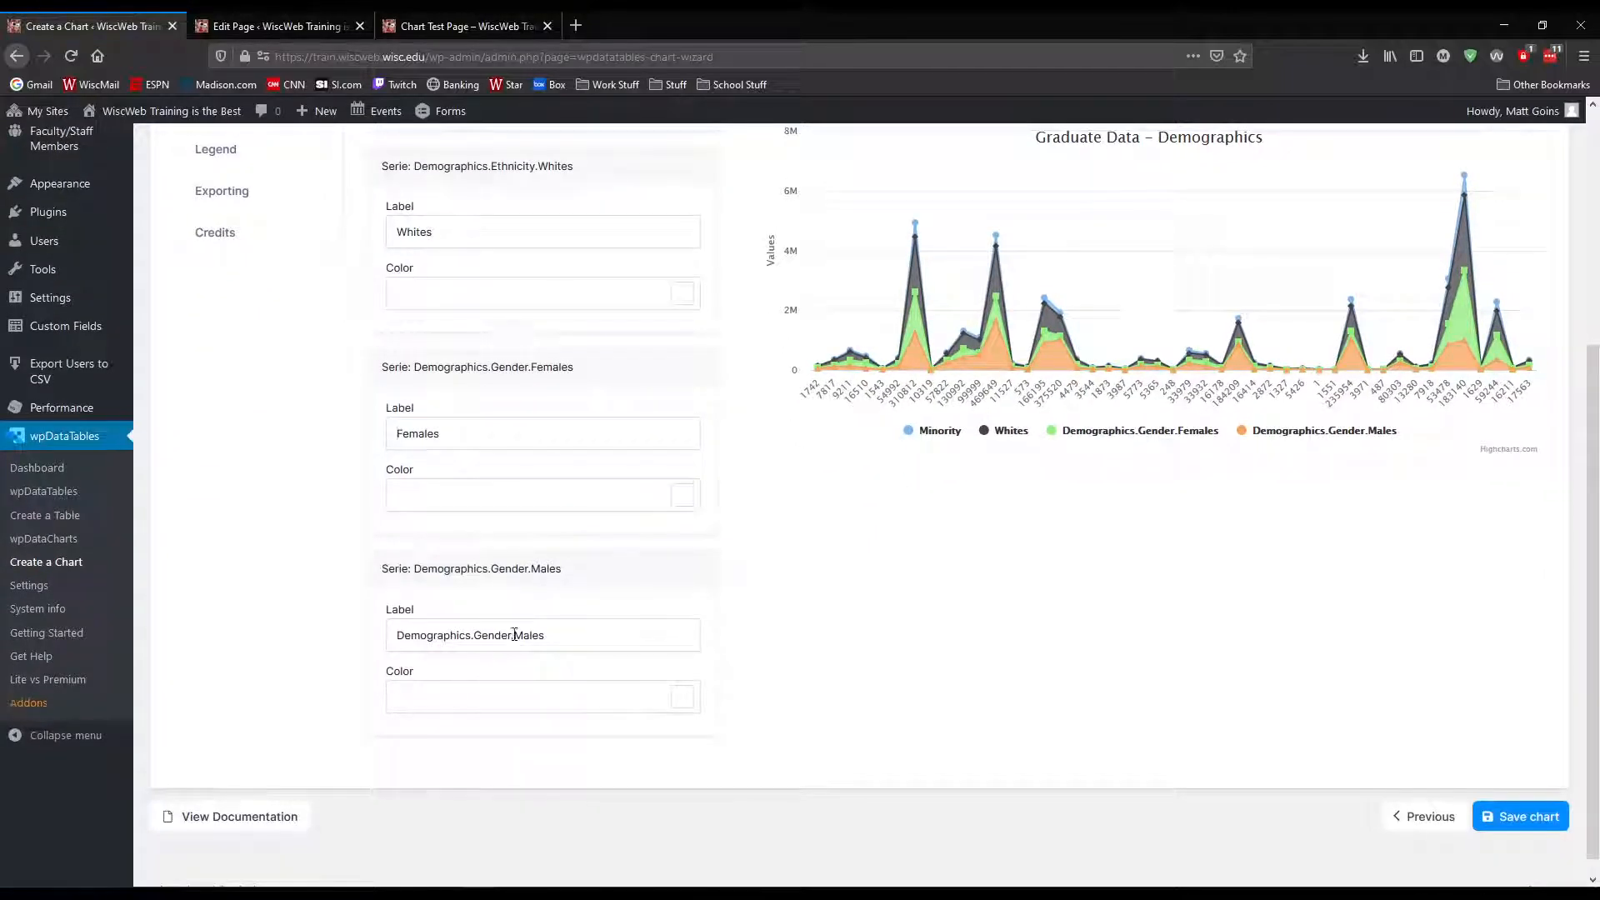
drag(513, 635, 364, 638)
key(BackSpace)
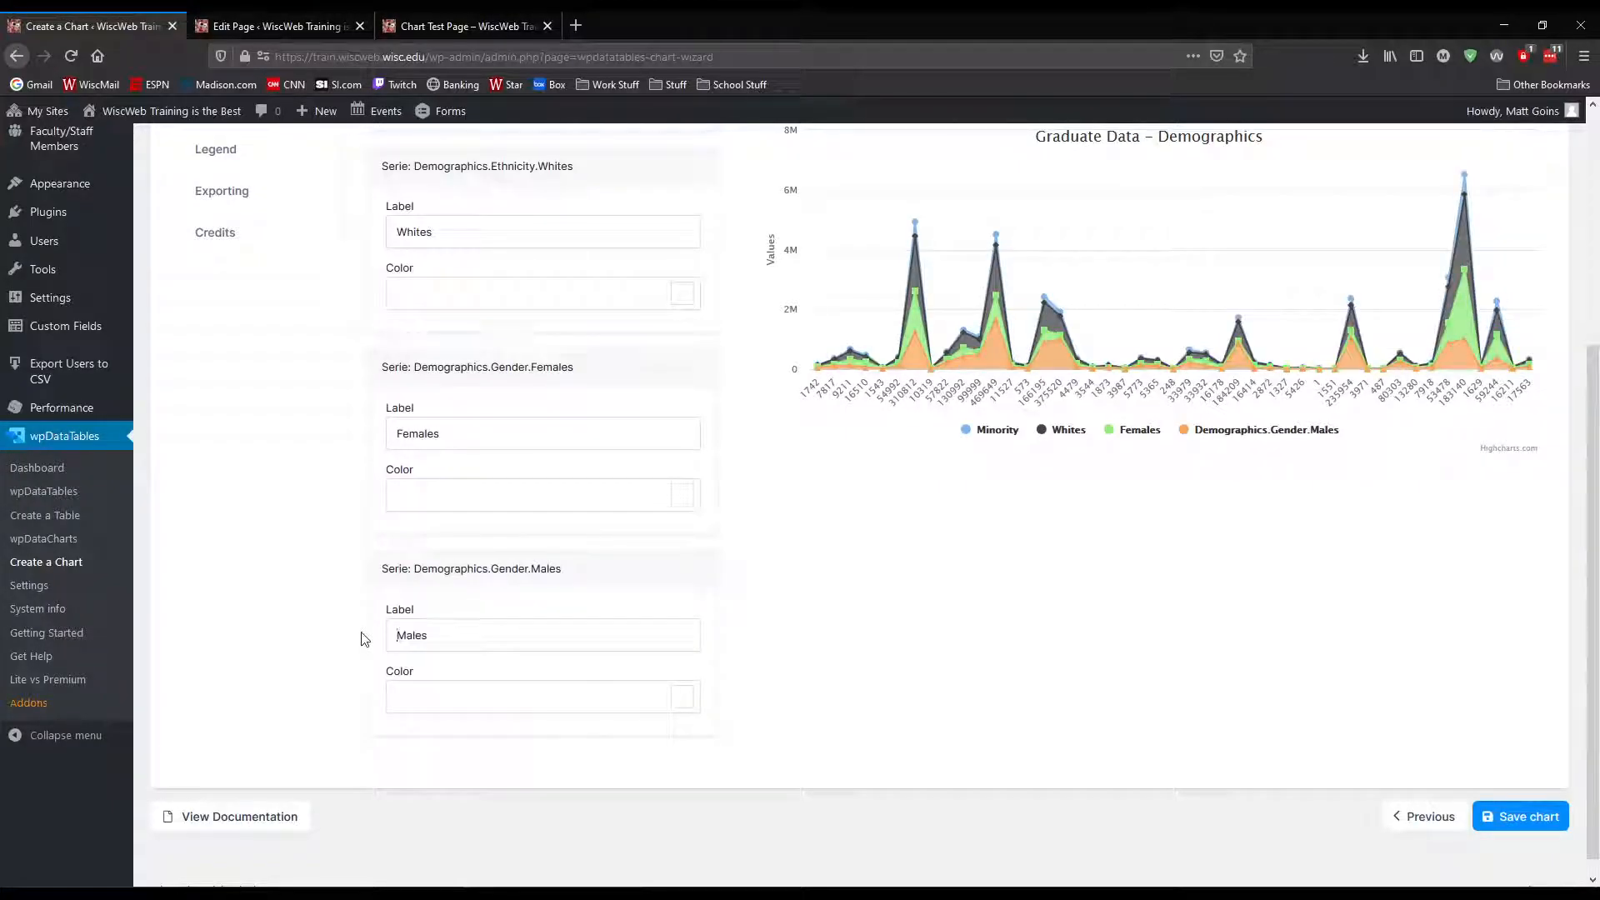
scroll(442, 656, up, 3)
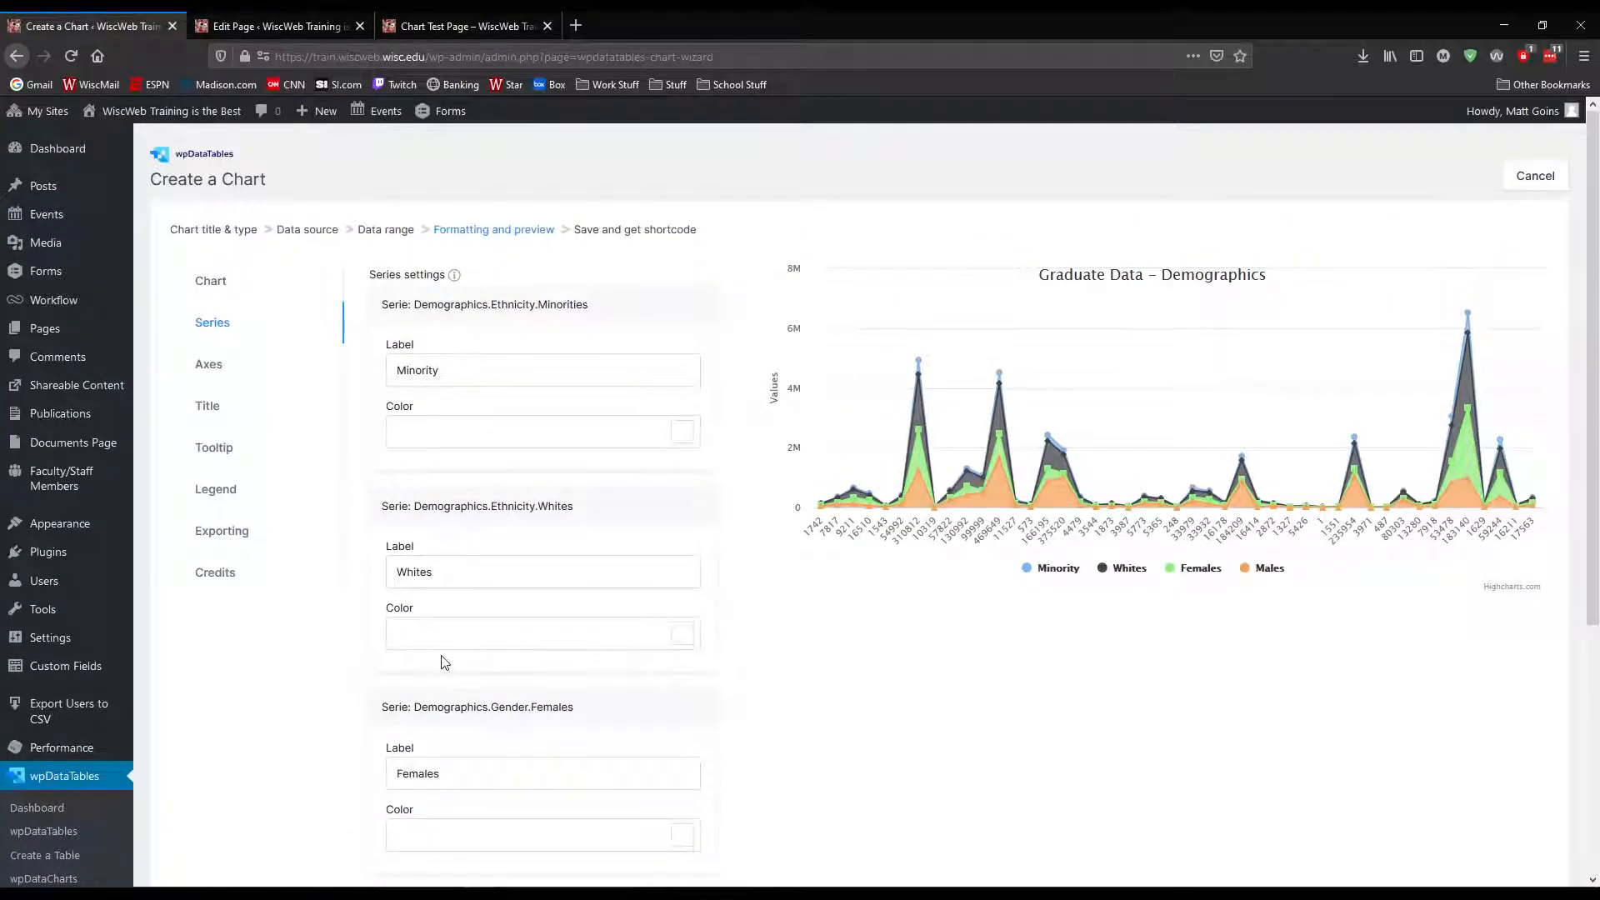
Review the relabelled series and examine the formatting options for the chart's axes
scroll(443, 659, down, 2)
scroll(444, 661, down, 1)
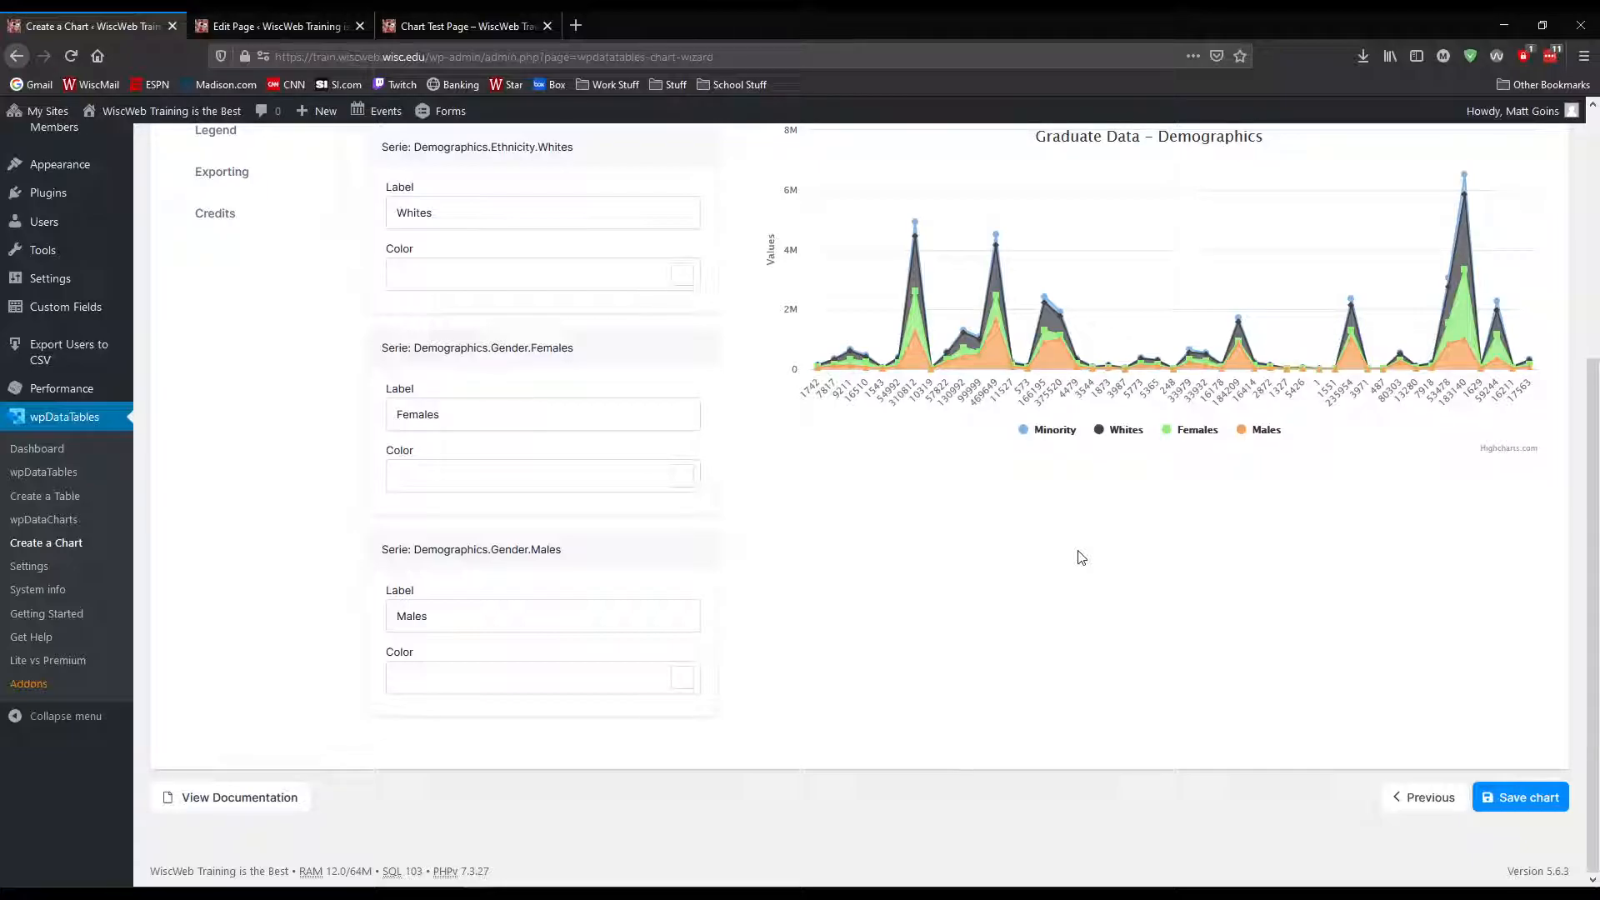
scroll(1061, 672, up, 5)
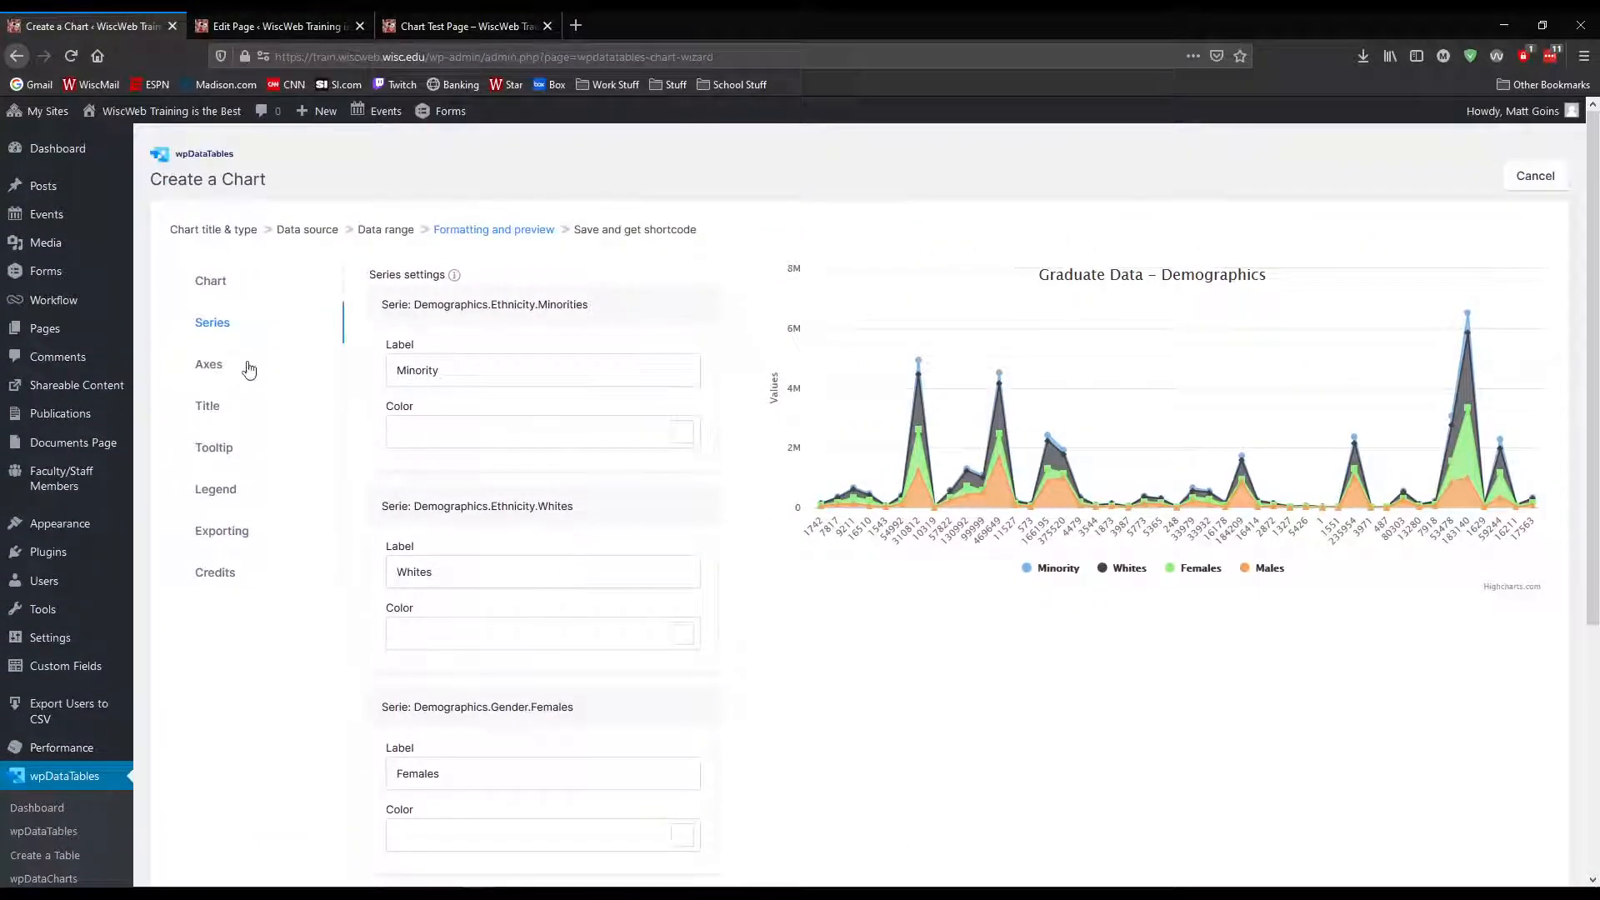
click(264, 364)
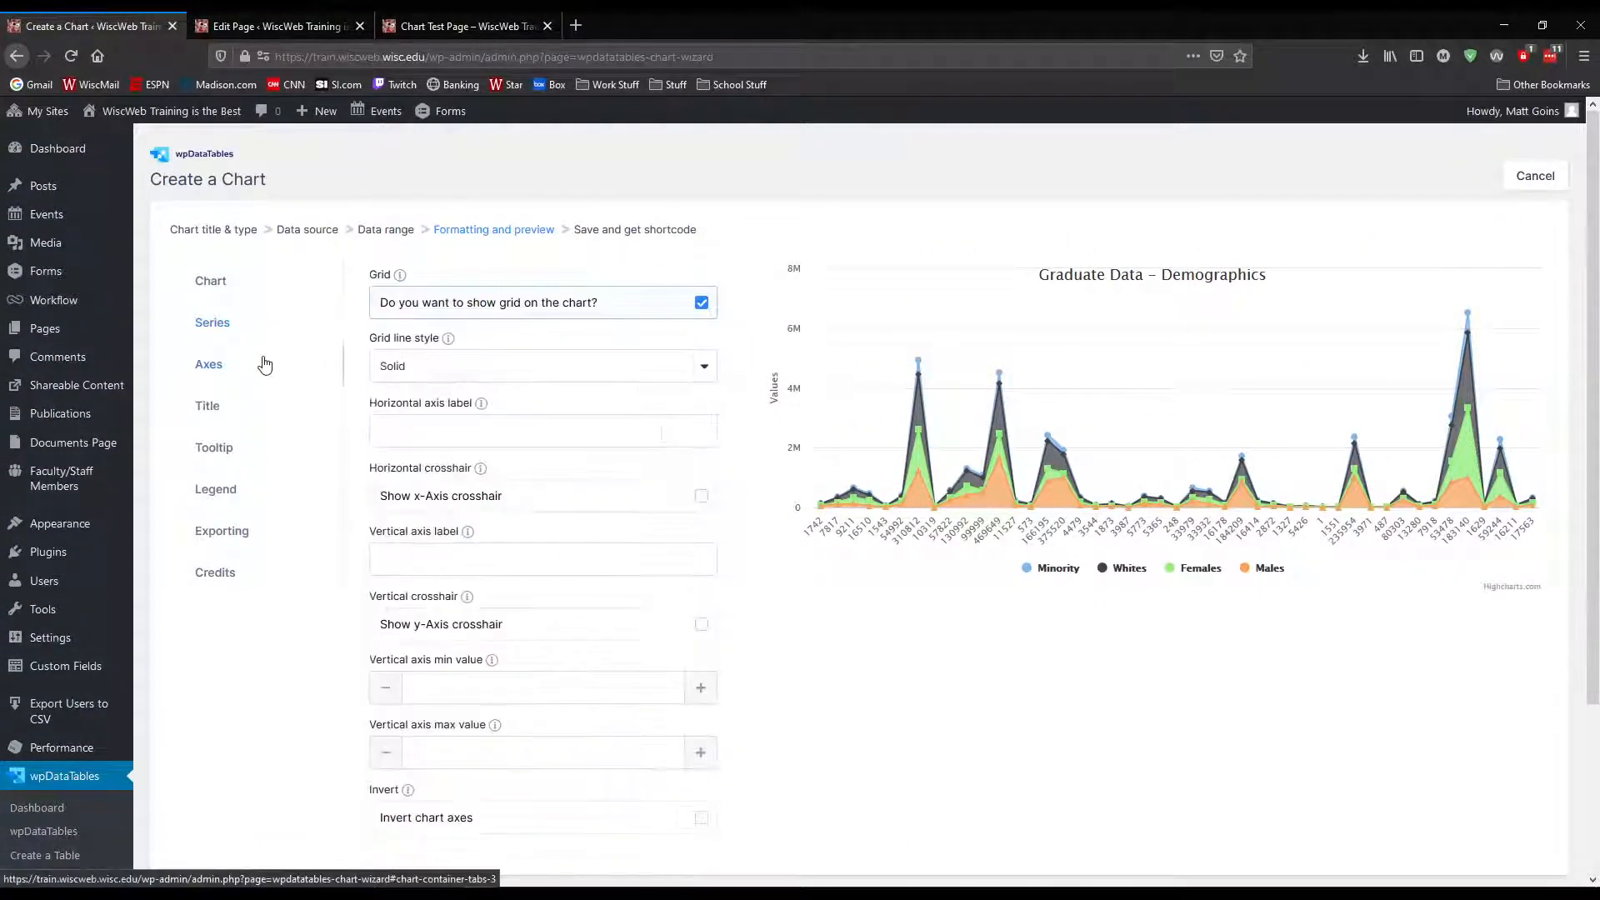
scroll(444, 398, down, 2)
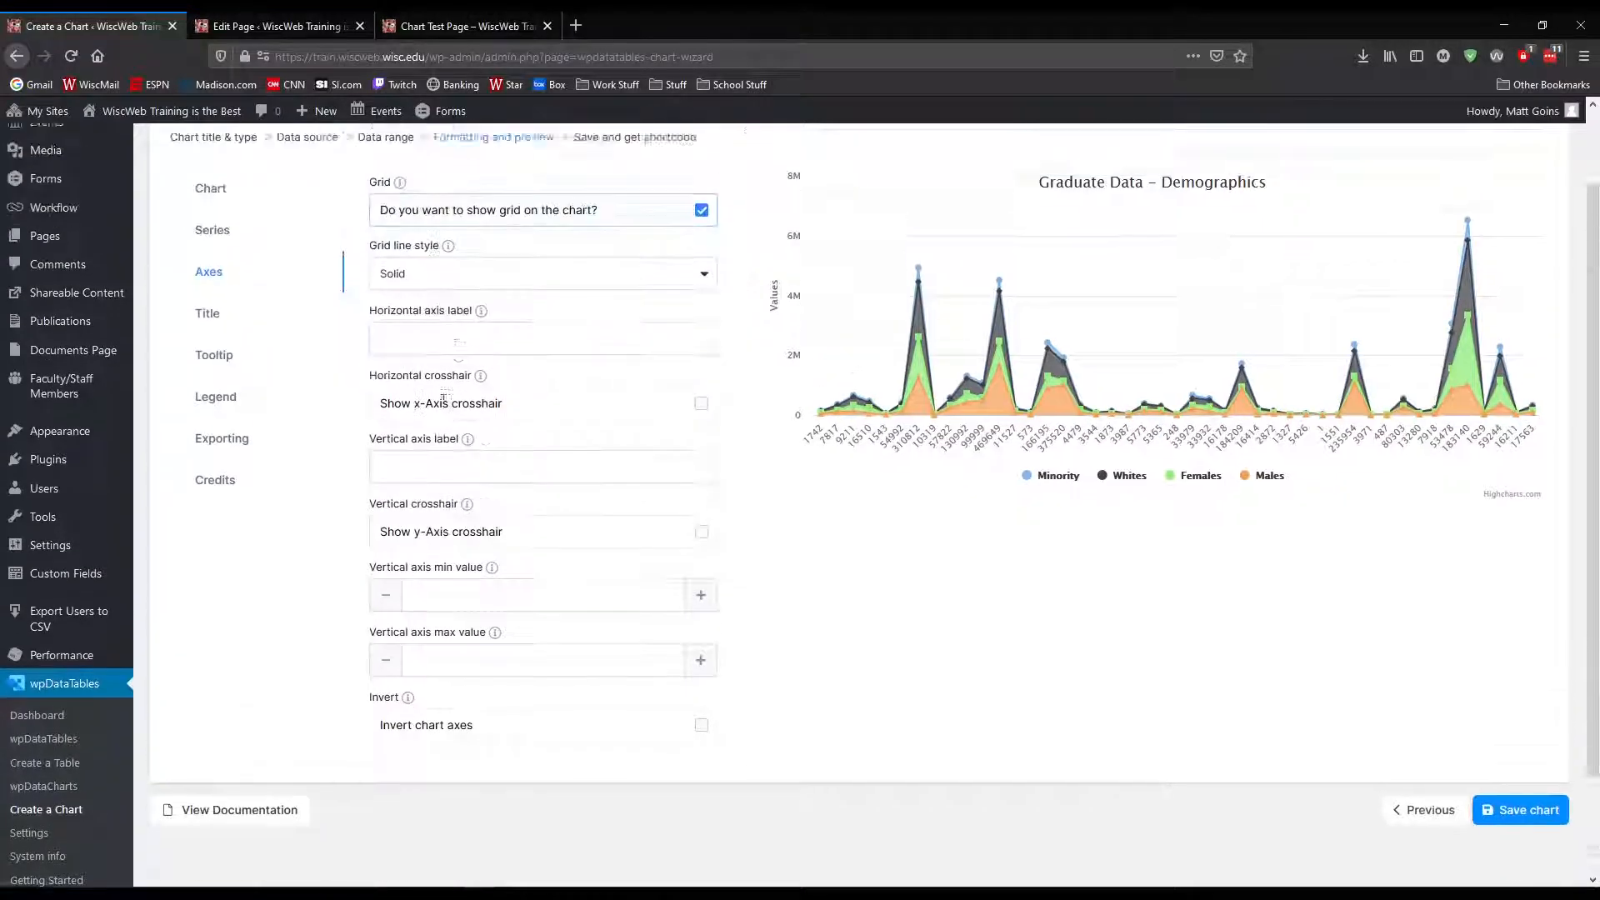
scroll(444, 399, up, 1)
click(225, 361)
Enable panning in the stacked area chart's general settings
click(257, 235)
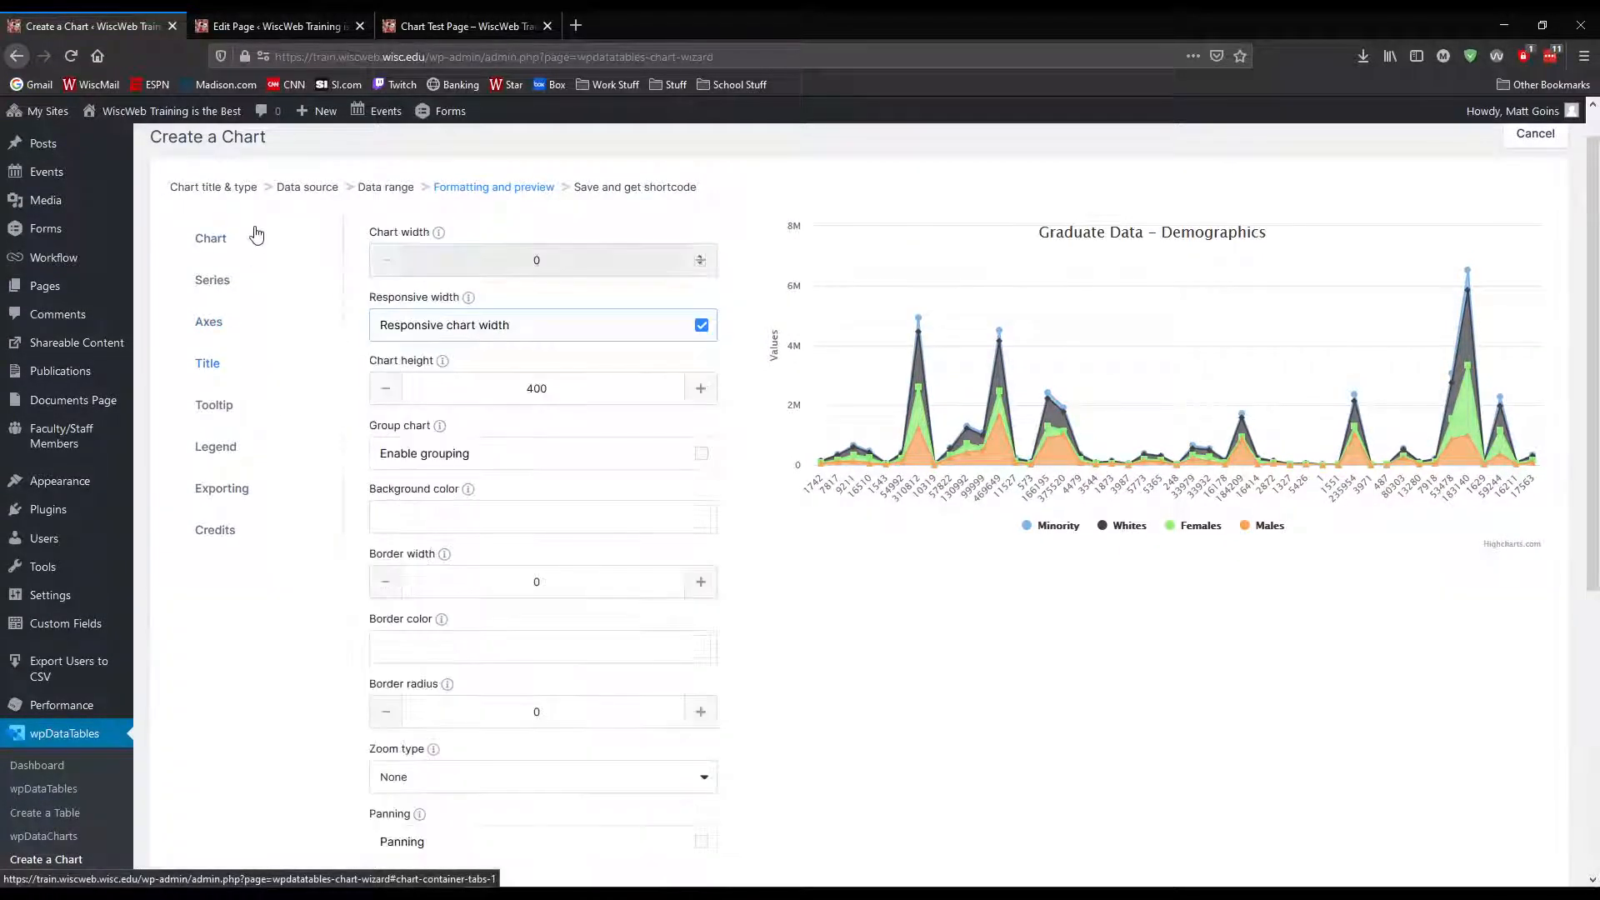
scroll(391, 469, down, 6)
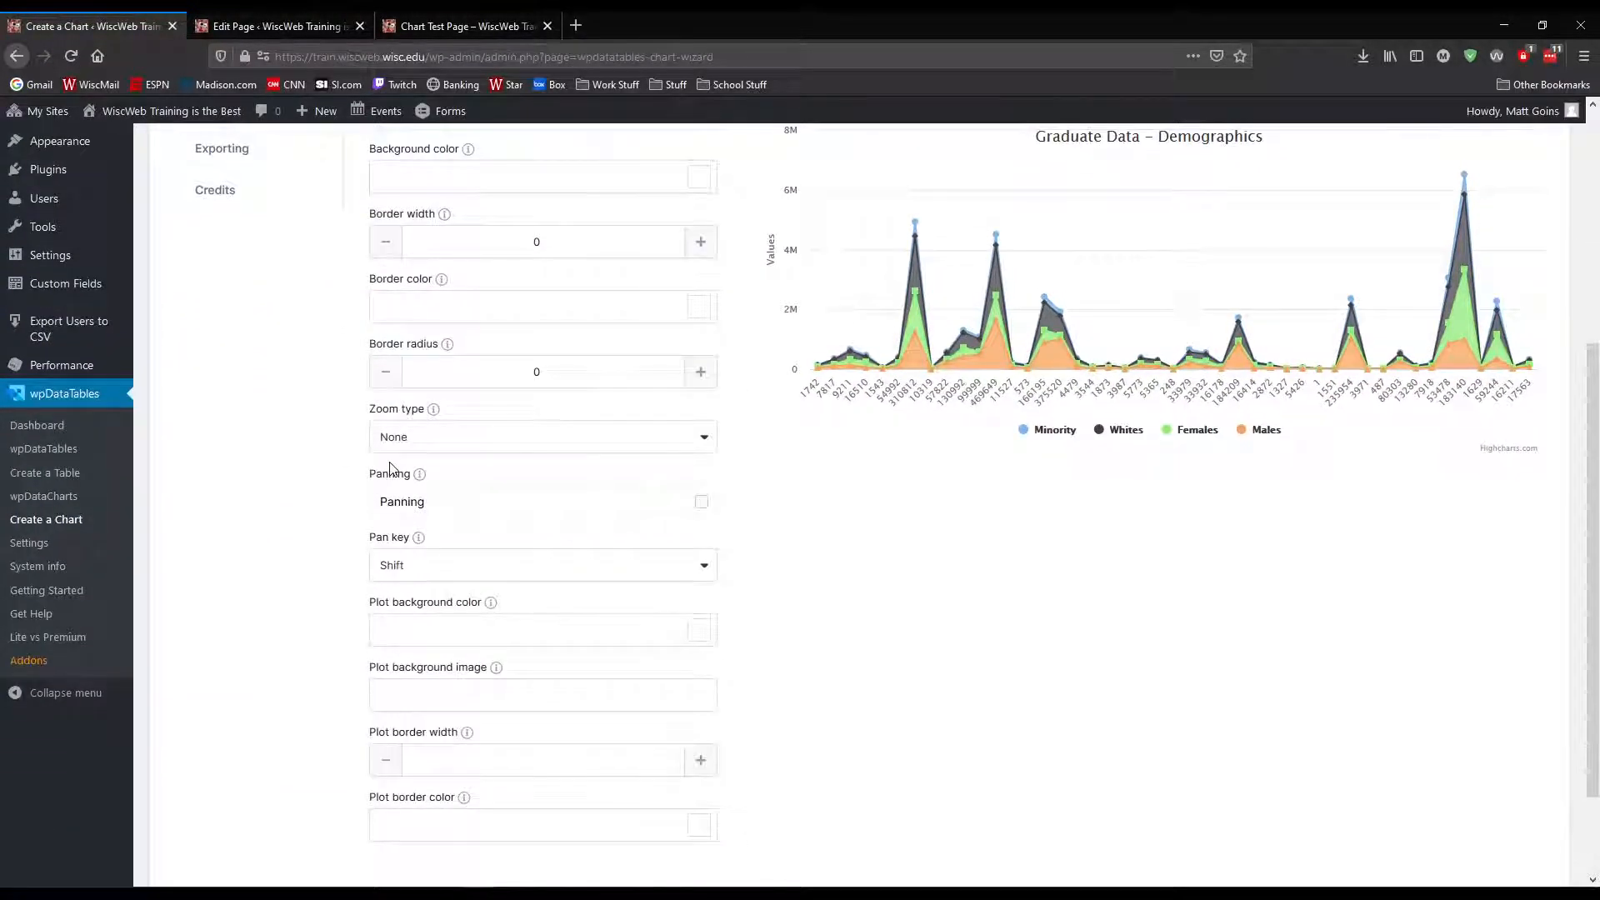
scroll(390, 469, down, 2)
click(702, 416)
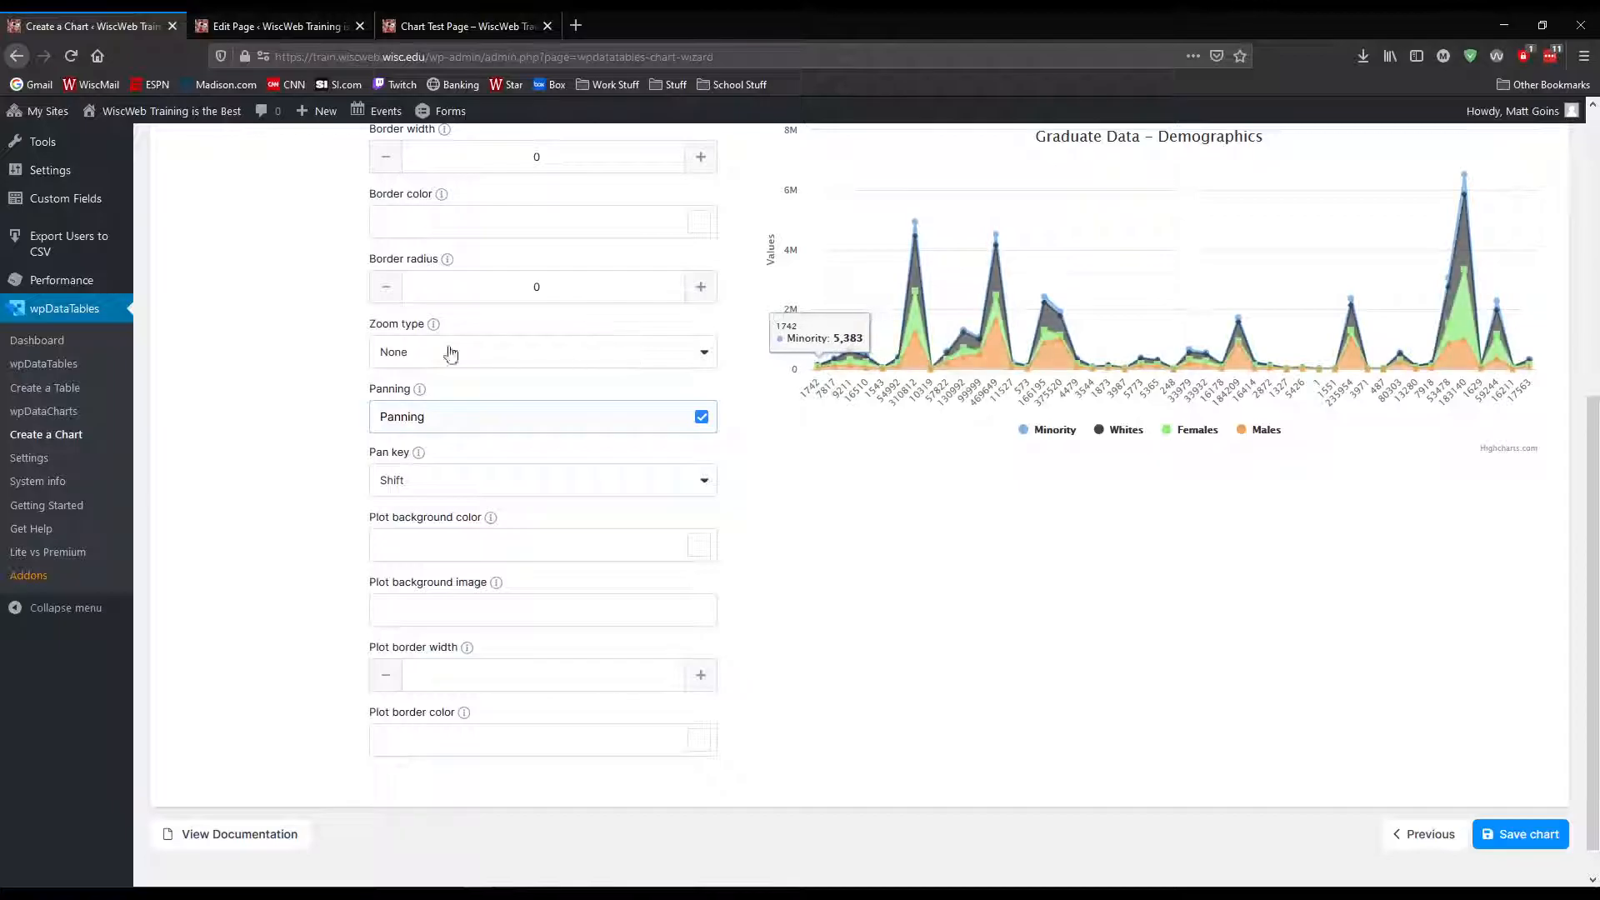
scroll(561, 371, up, 3)
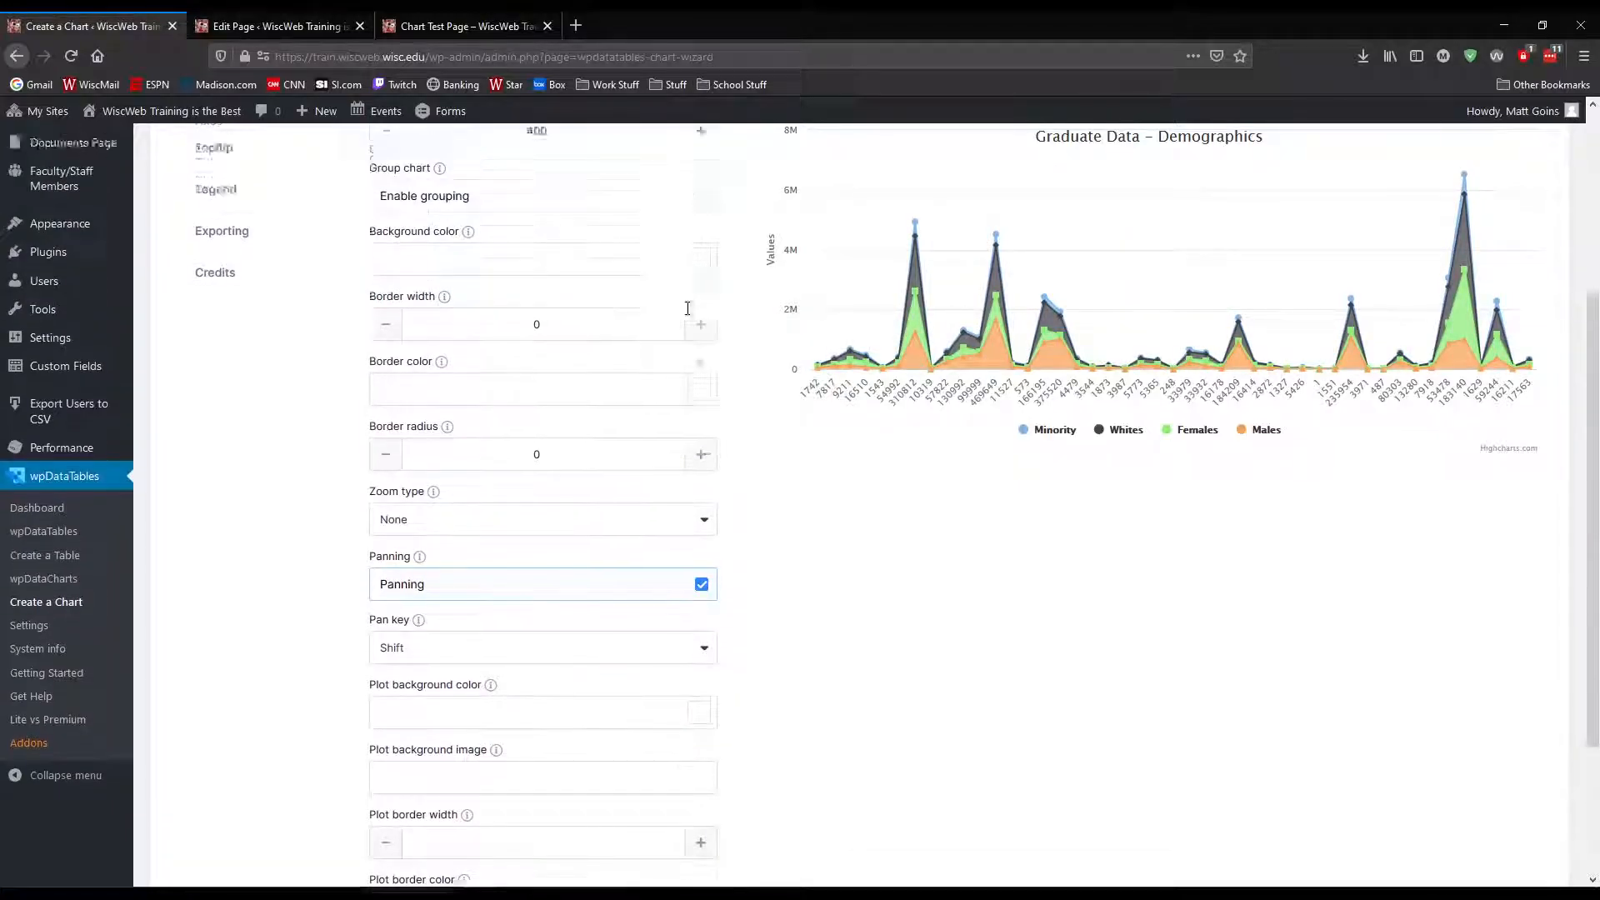
Turn off responsive chart width for the stacked area chart and set its chart width to 1080
scroll(688, 309, up, 3)
click(702, 327)
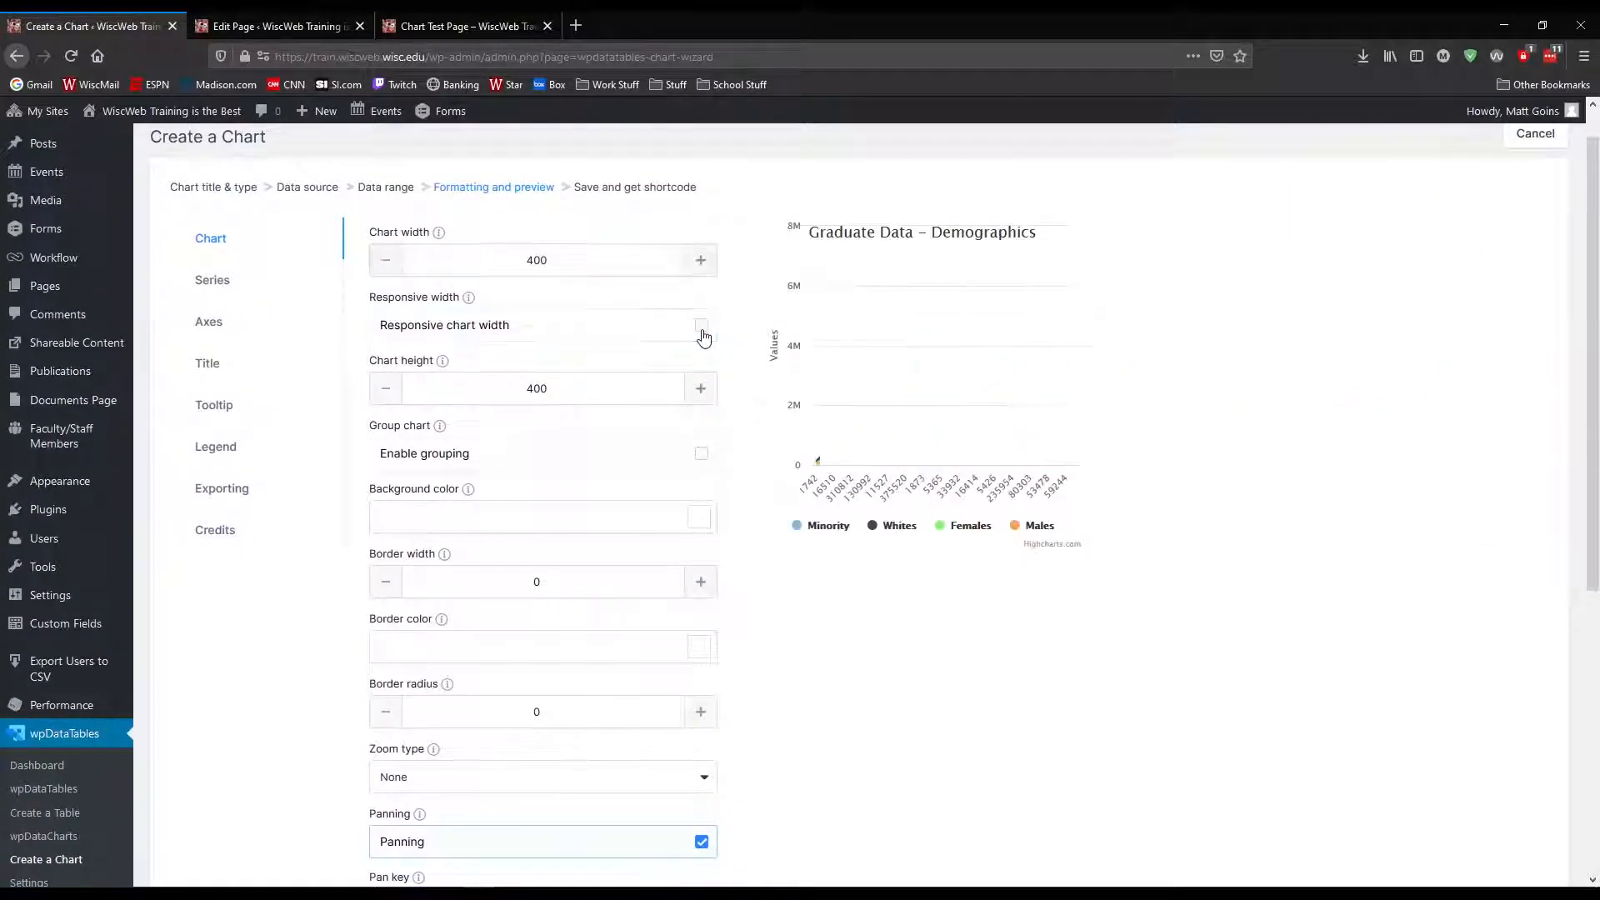
double_click(503, 257)
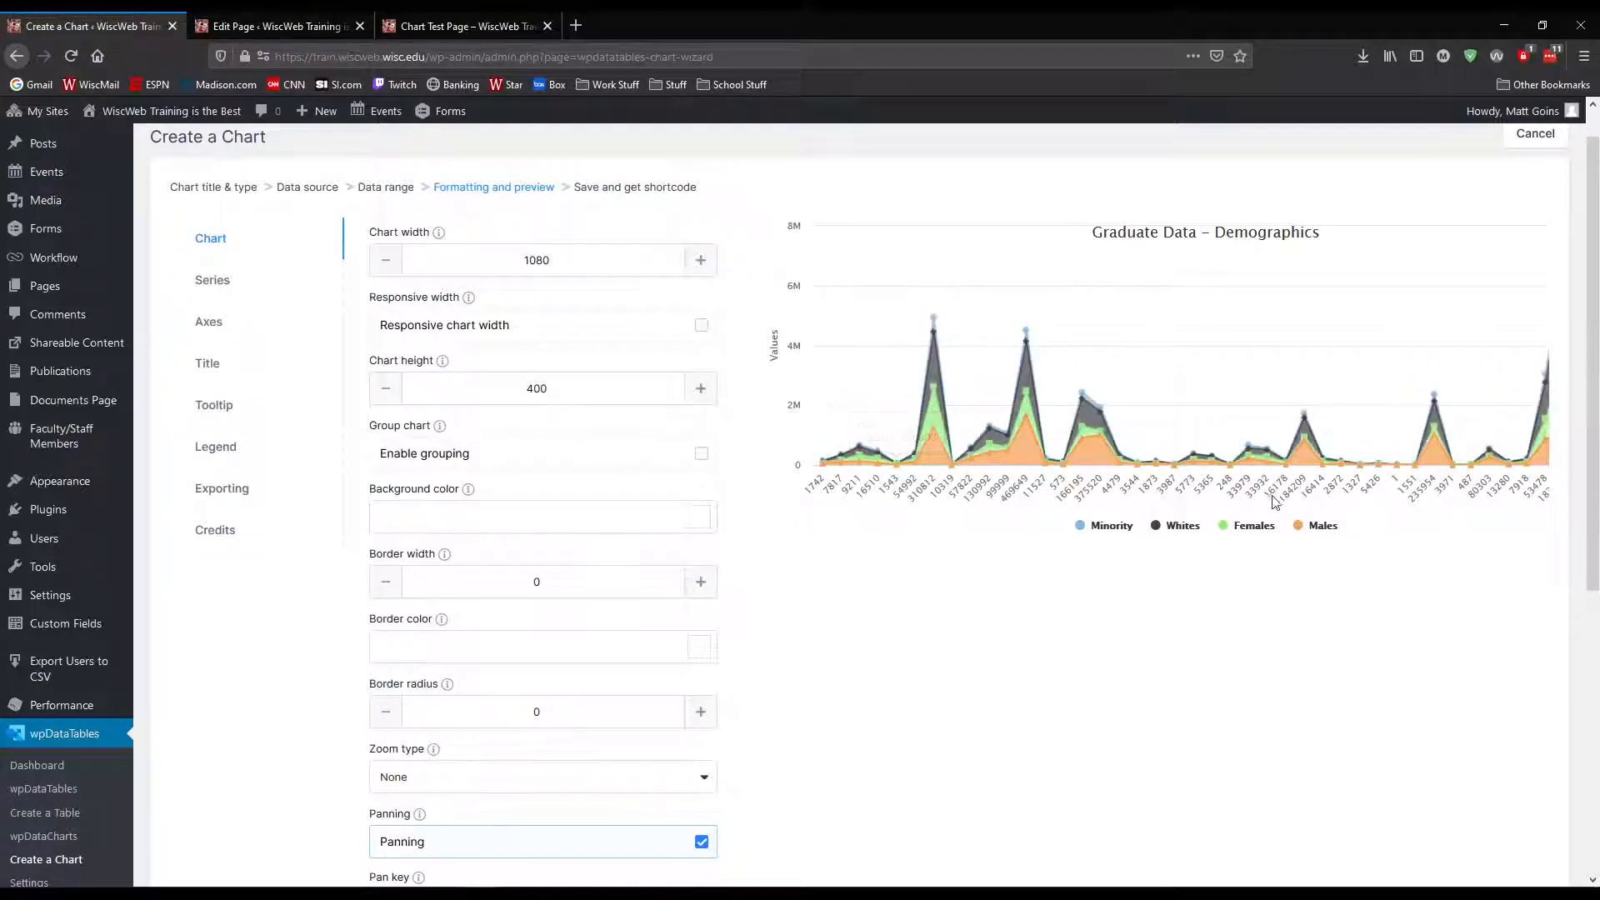
Save the Graduate Data demographics chart and copy its generated shortcode
click(250, 322)
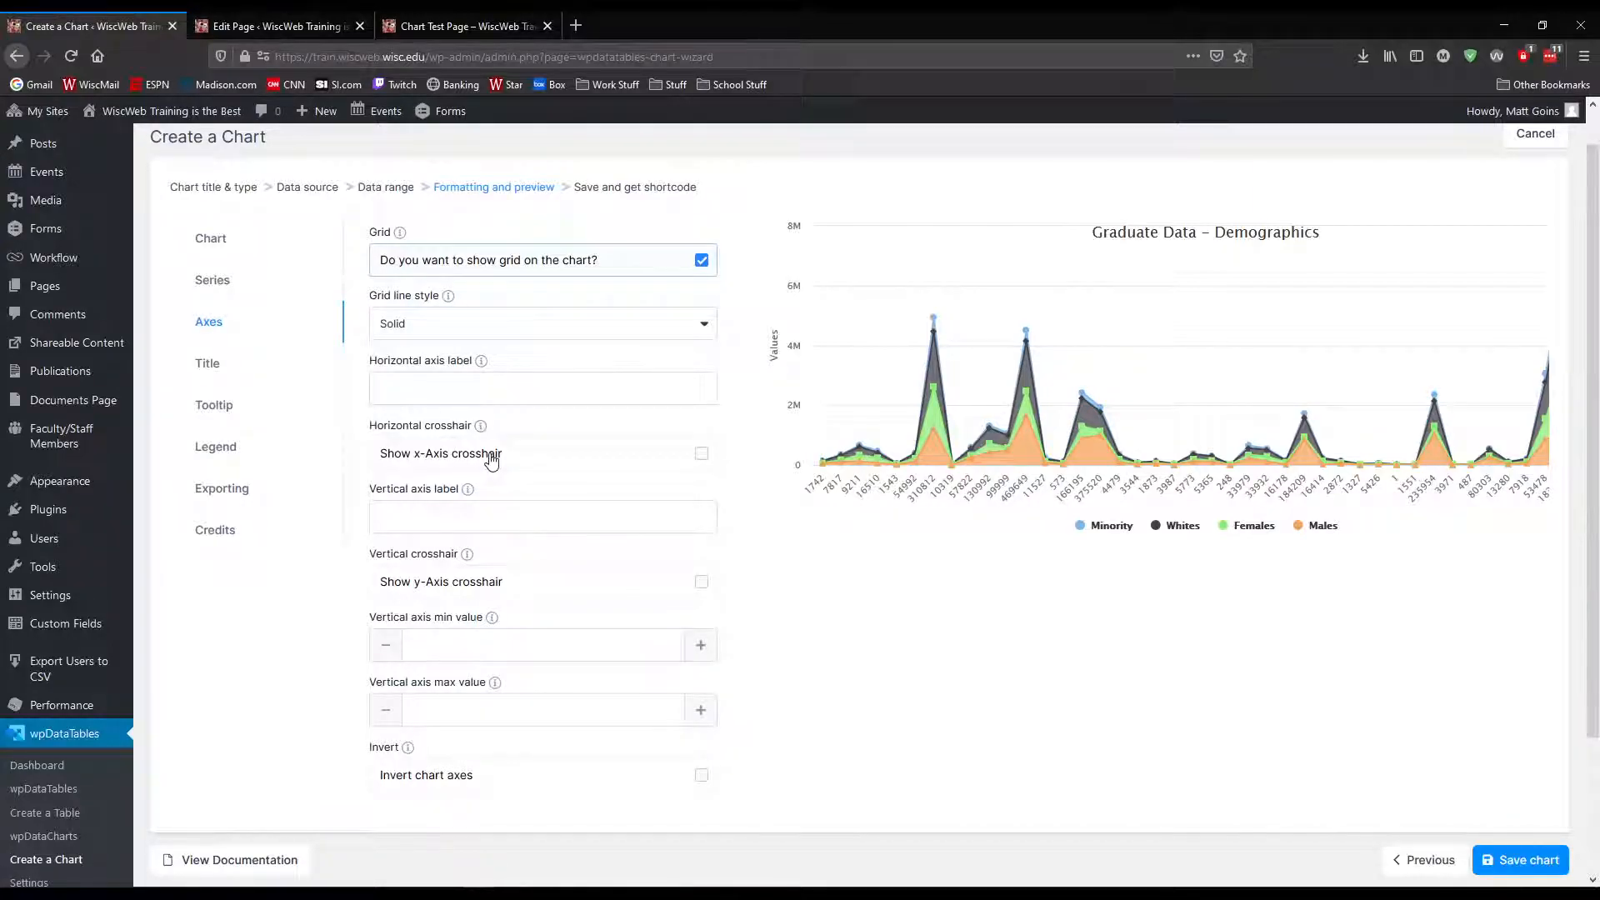
scroll(483, 574, up, 1)
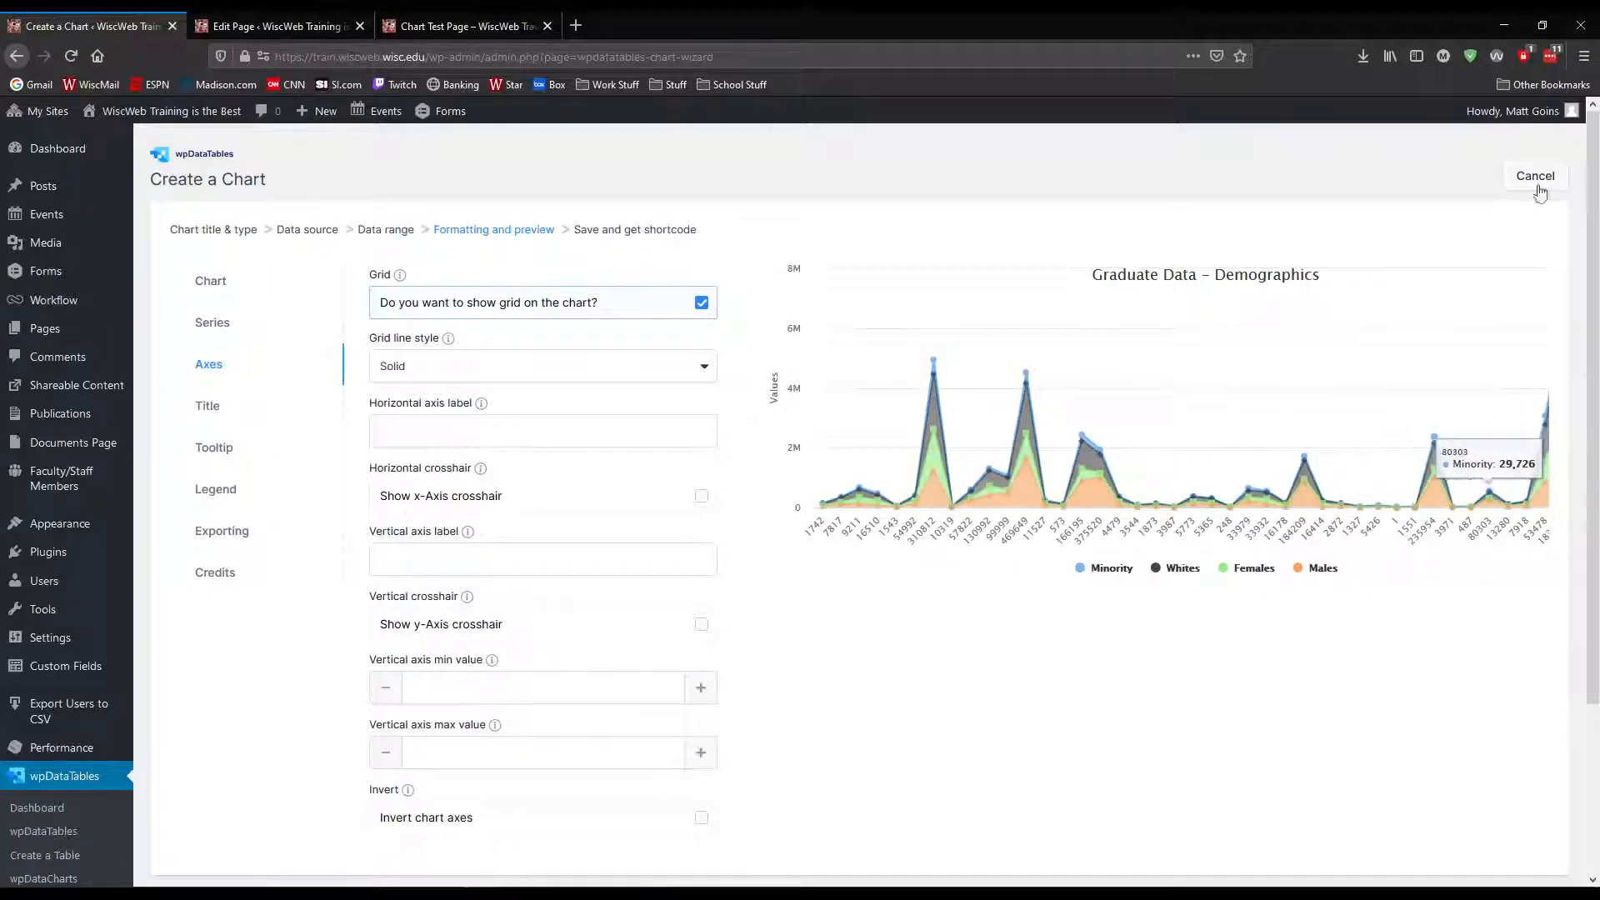
scroll(1036, 699, down, 1)
scroll(1036, 699, down, 2)
scroll(872, 666, up, 3)
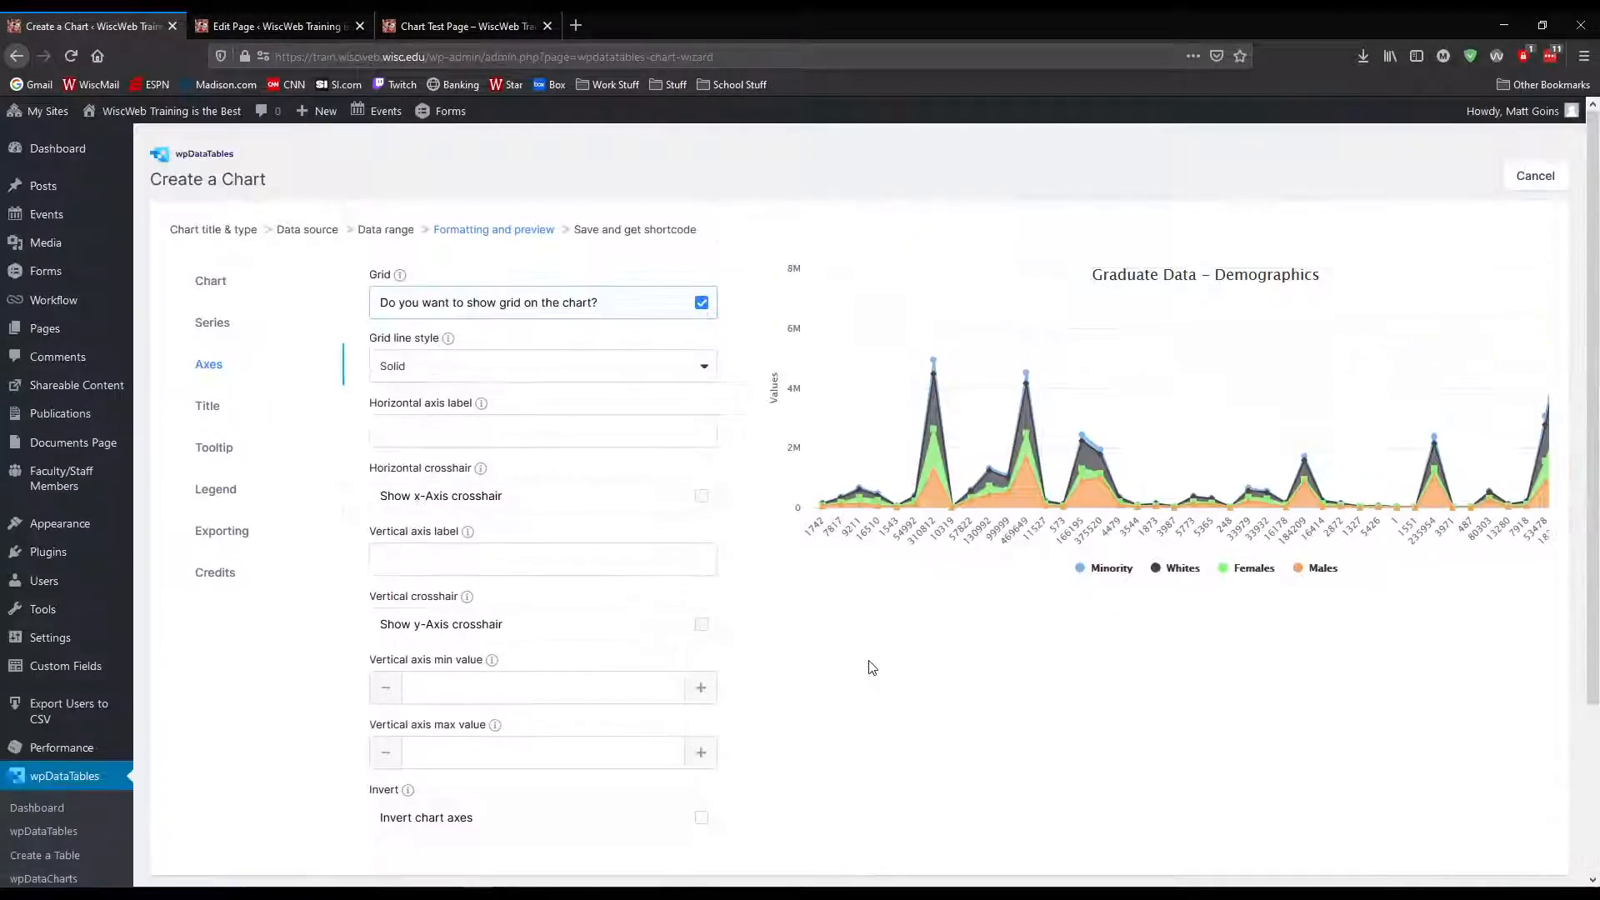
scroll(1282, 733, down, 3)
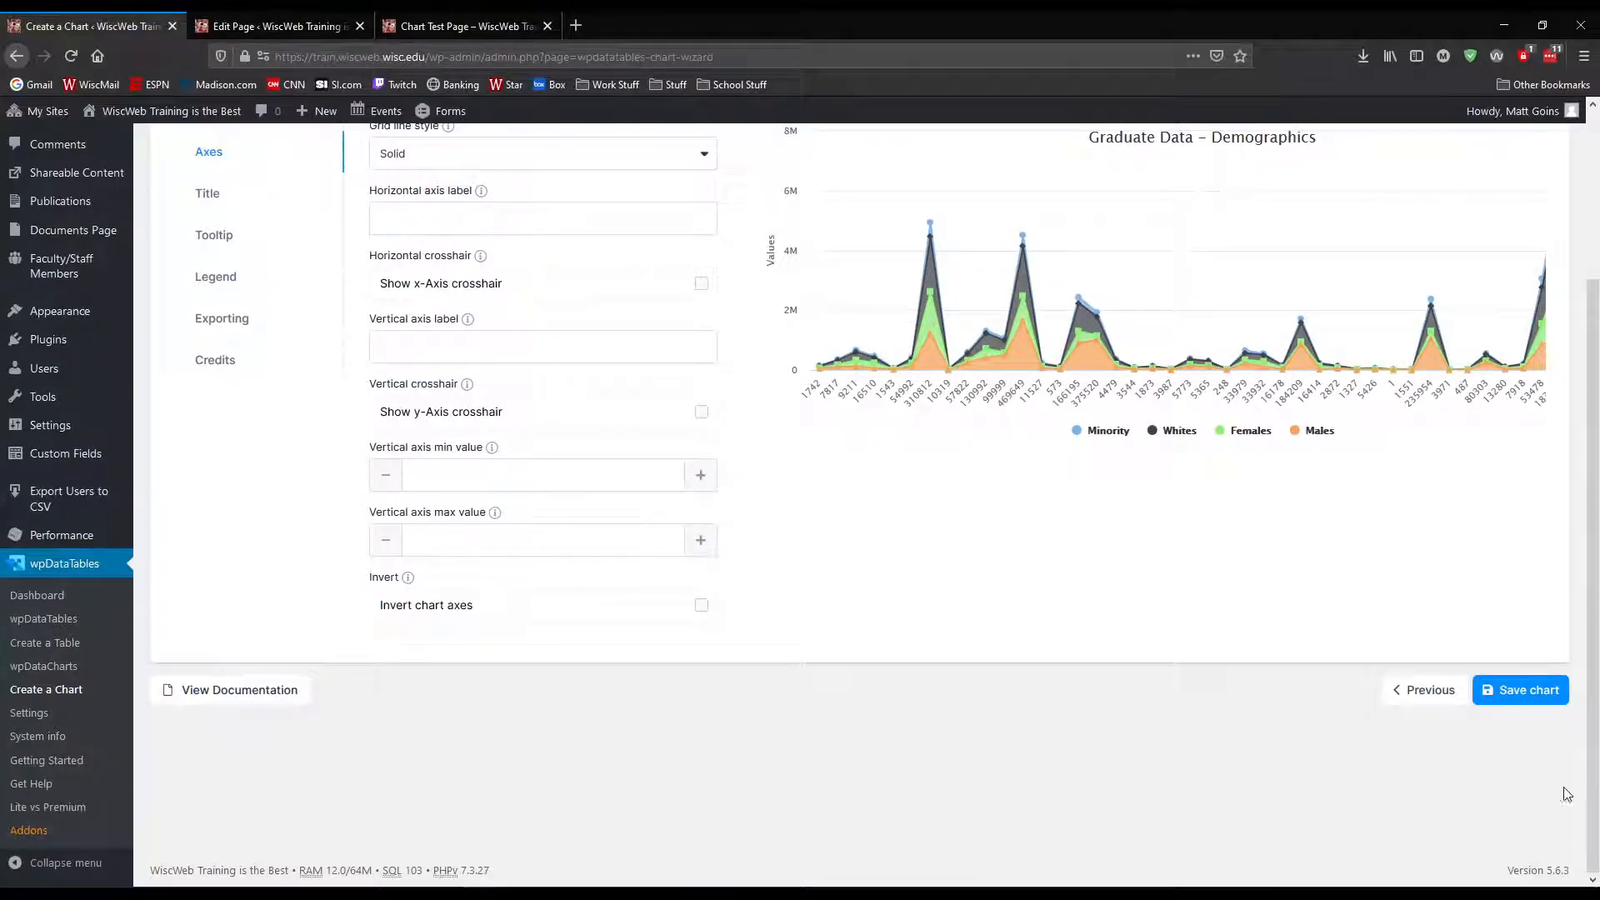
click(1541, 706)
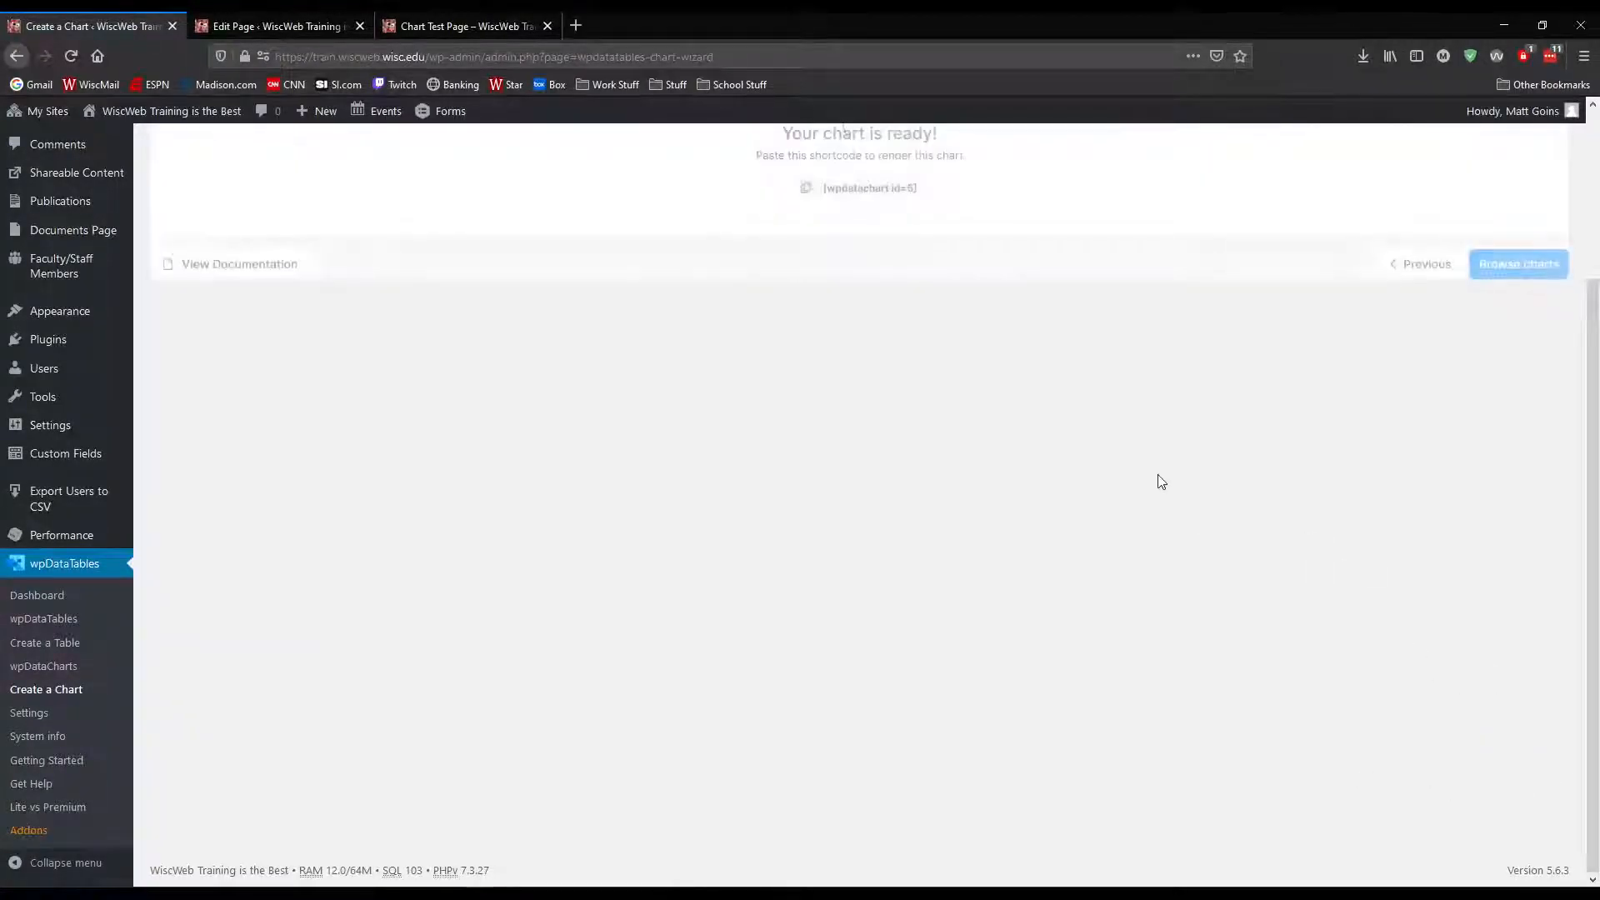
scroll(1008, 354, up, 3)
click(807, 404)
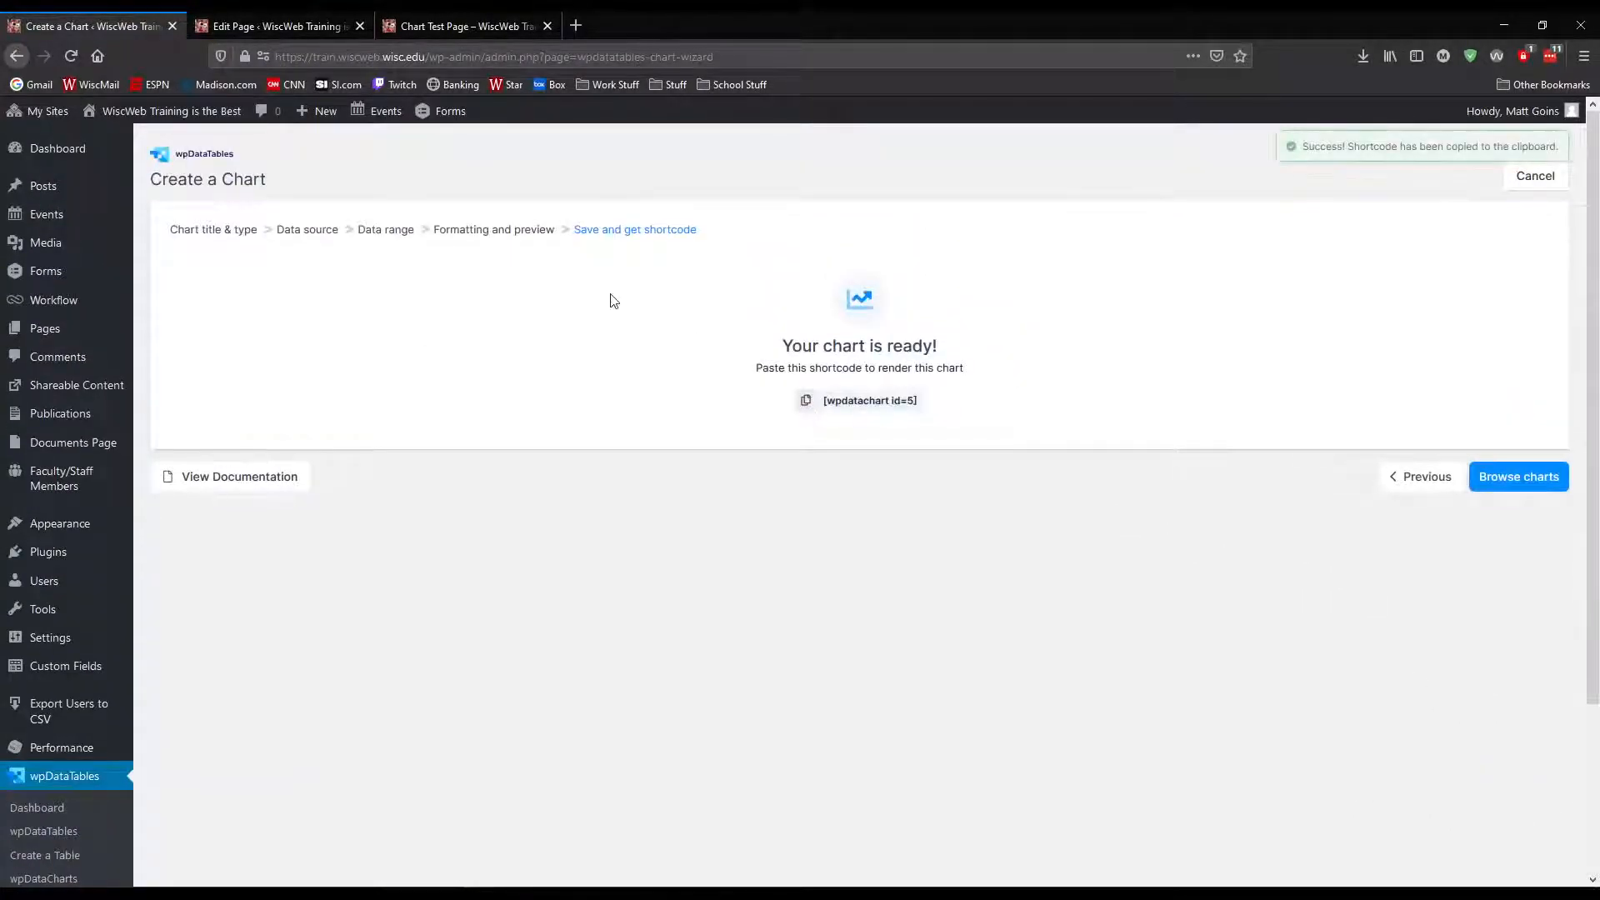
Replace the shortcode in the Chart Test Page's text block with [wpdatachart id=5] and update the page
click(320, 27)
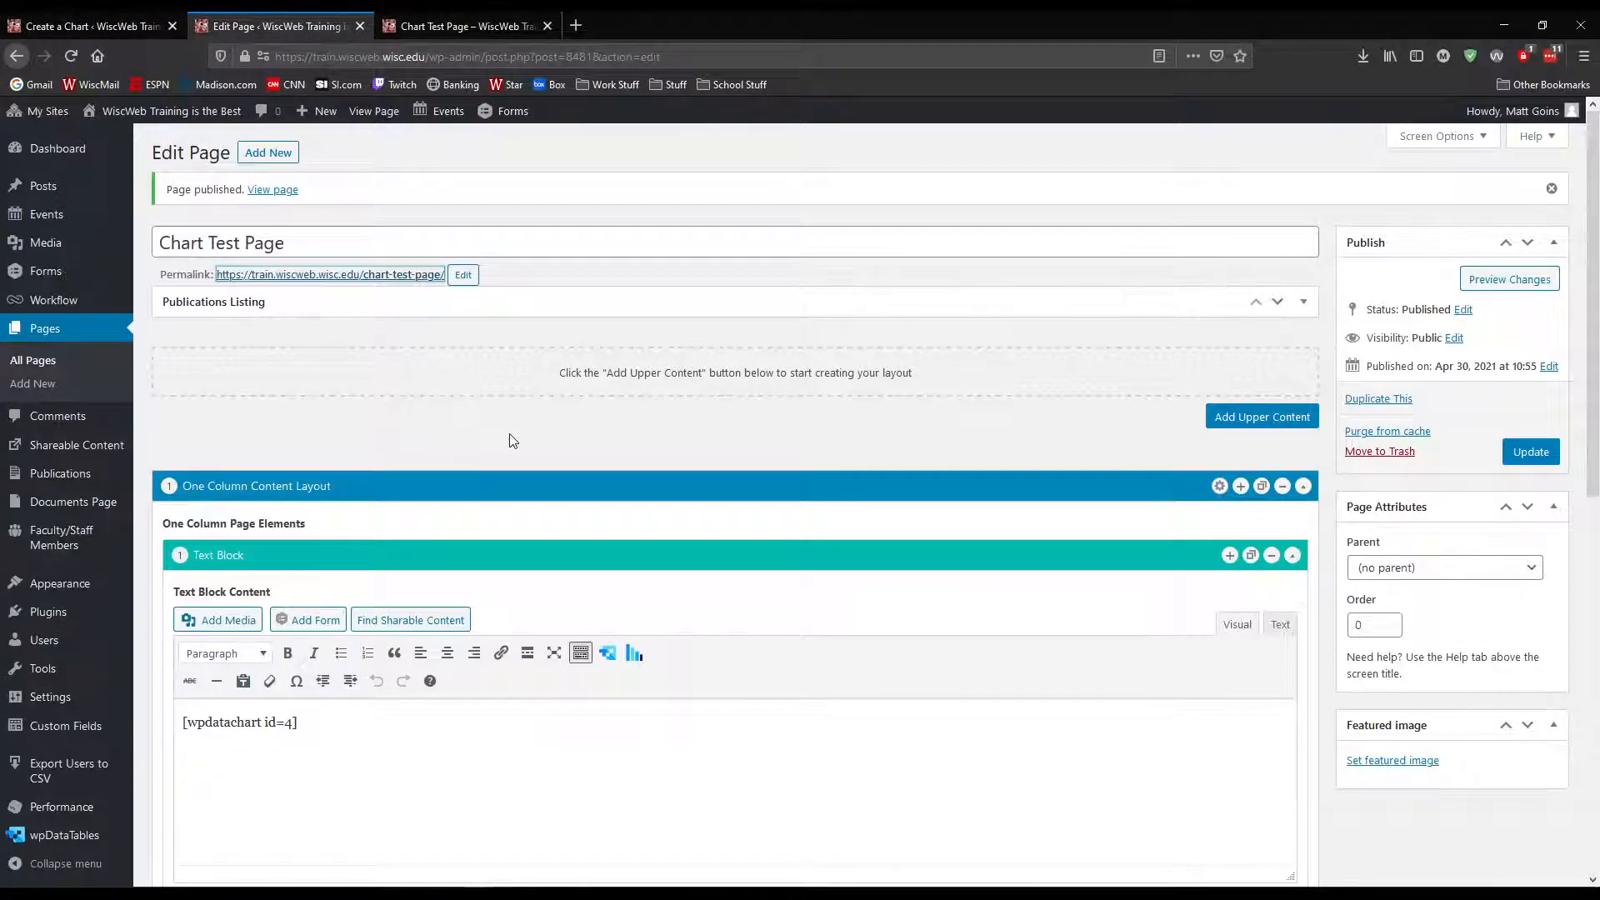
scroll(513, 441, down, 2)
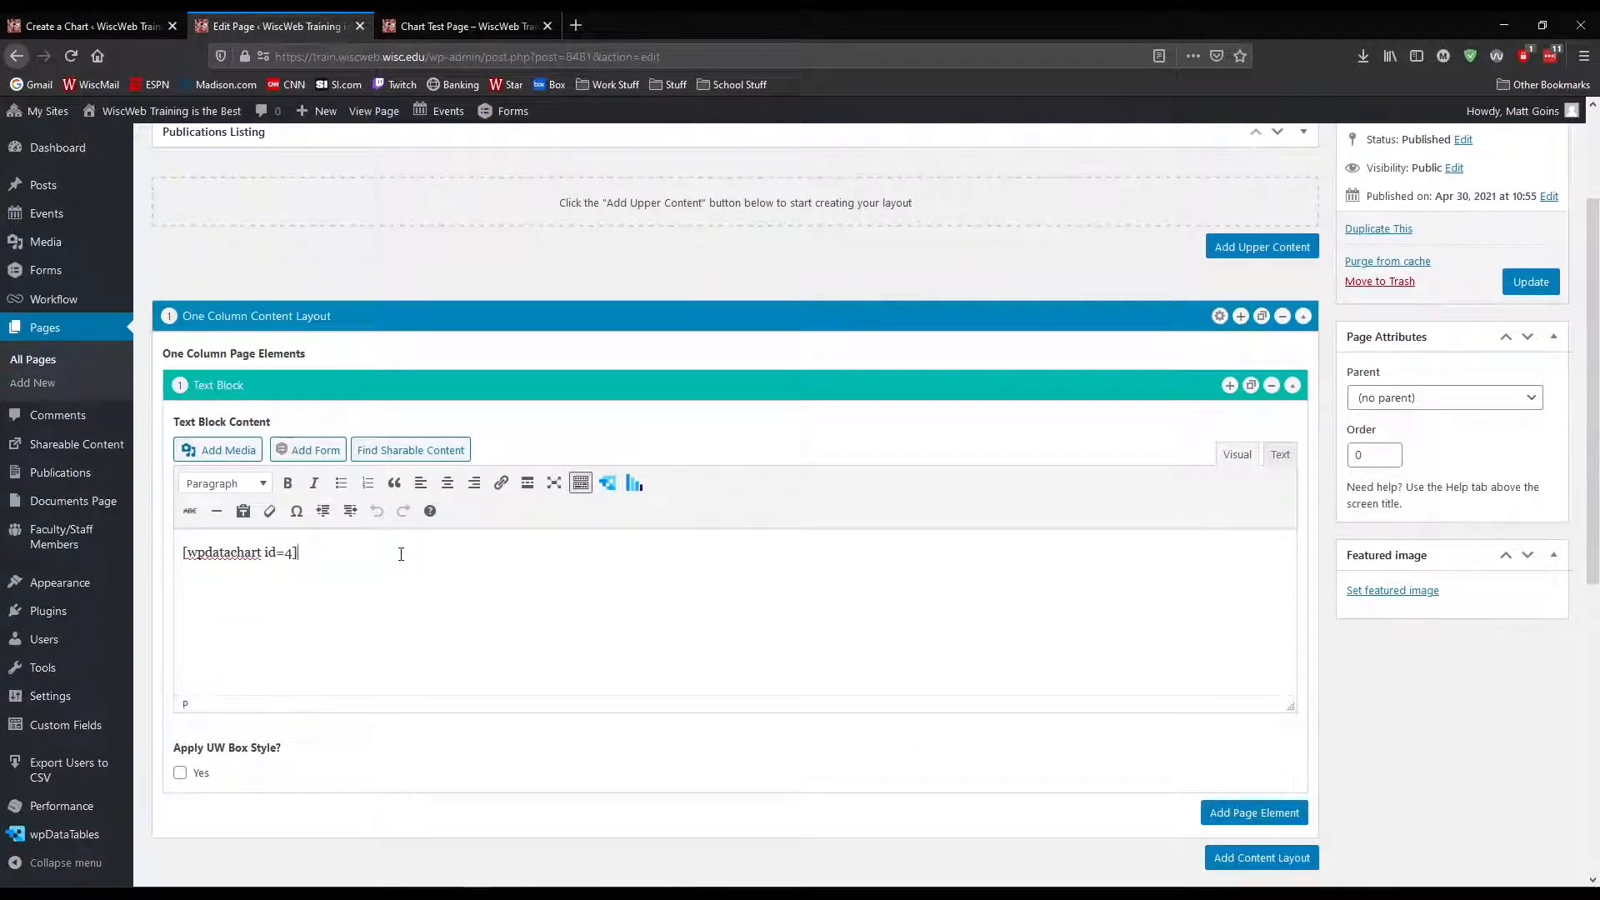
drag(401, 554, 100, 553)
key(ctrl+v)
scroll(1425, 433, up, 1)
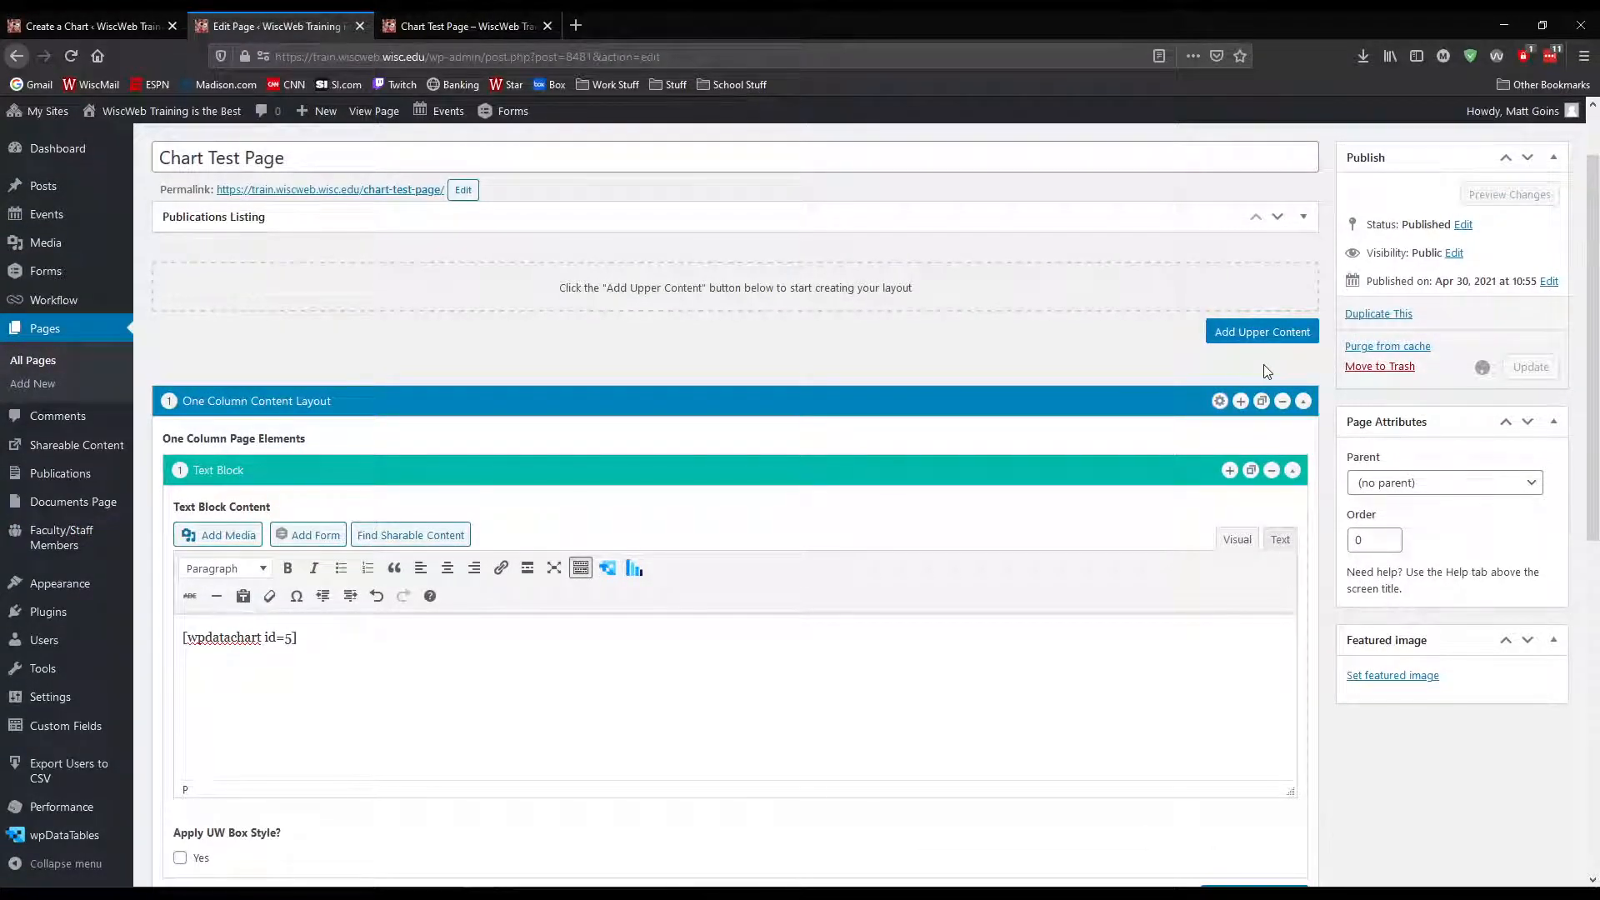
Reload the published Chart Test Page and examine how the demographics chart fits and responds
click(403, 23)
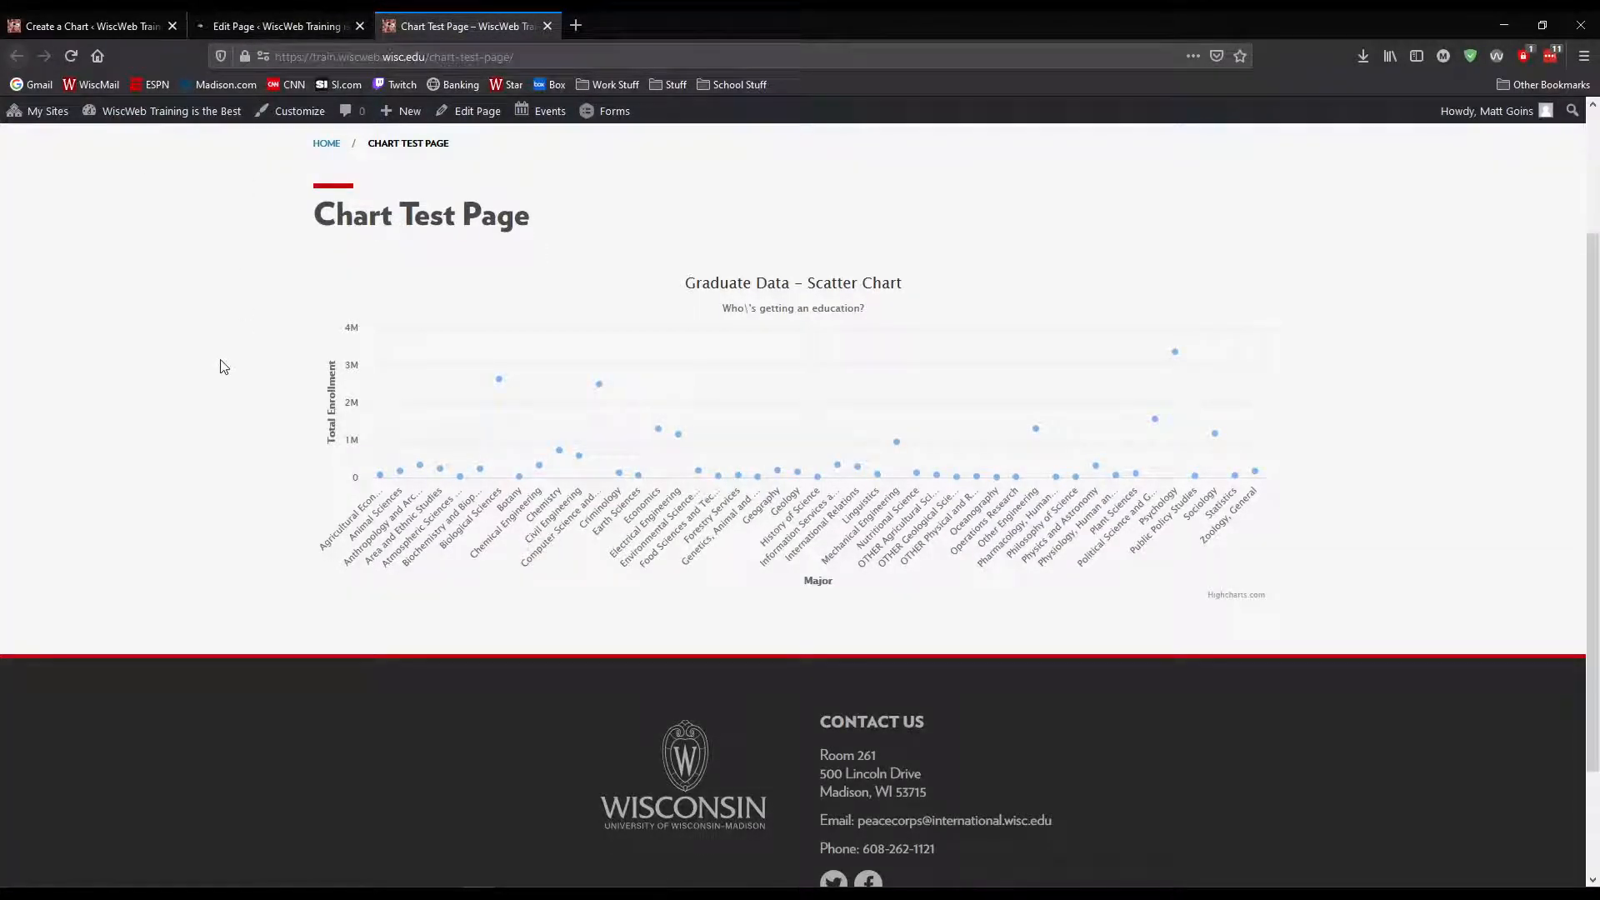
key(F5)
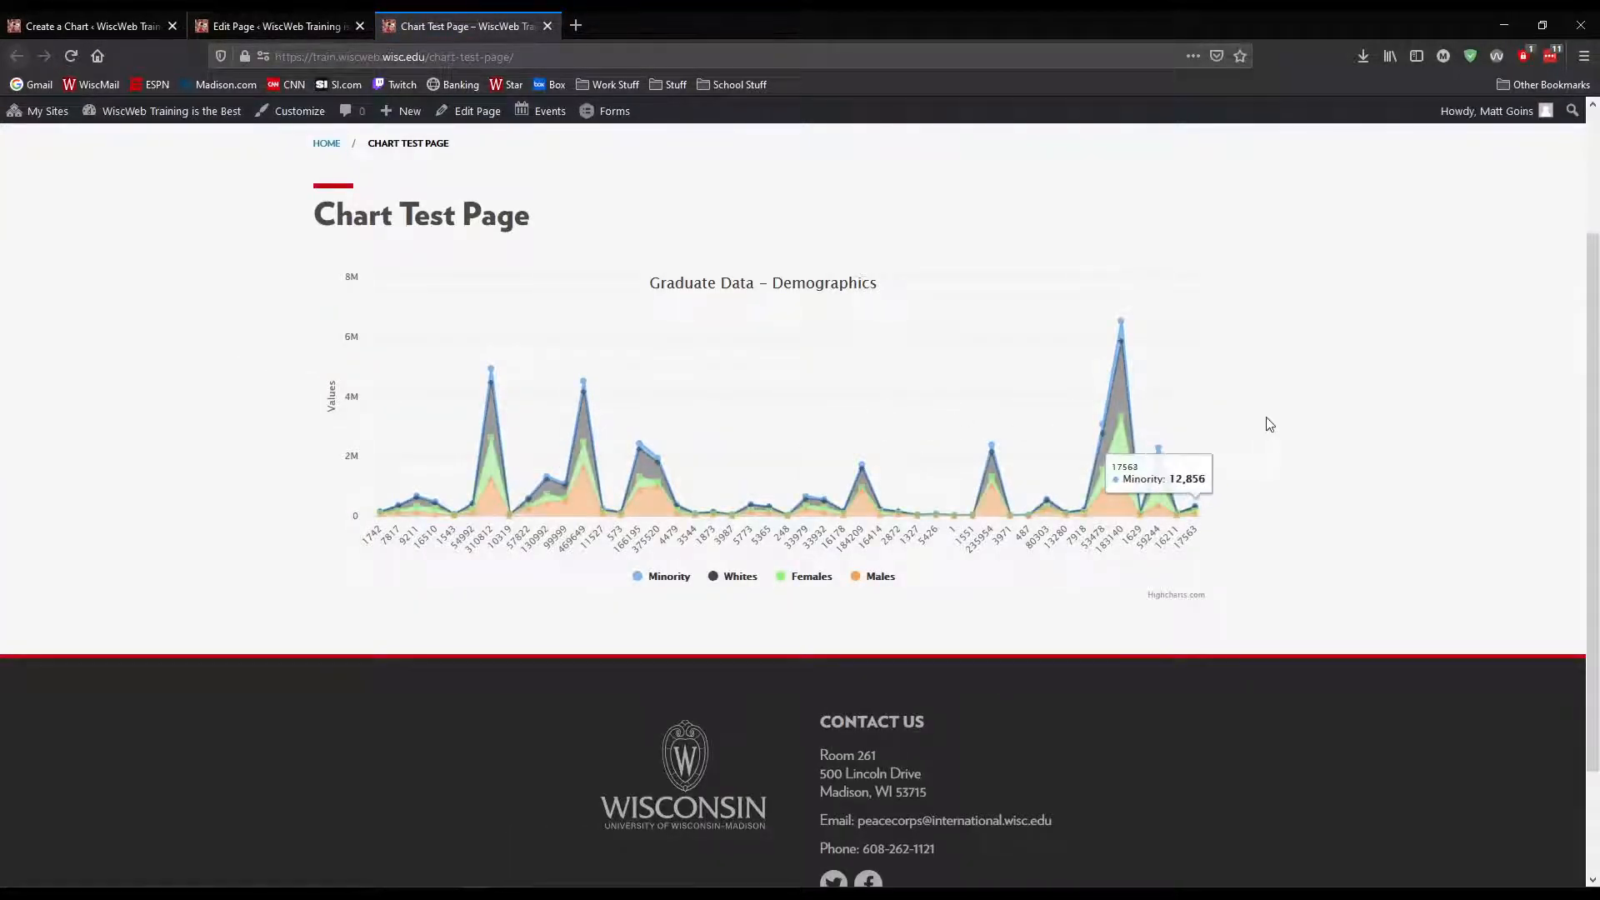
middle_click(906, 401)
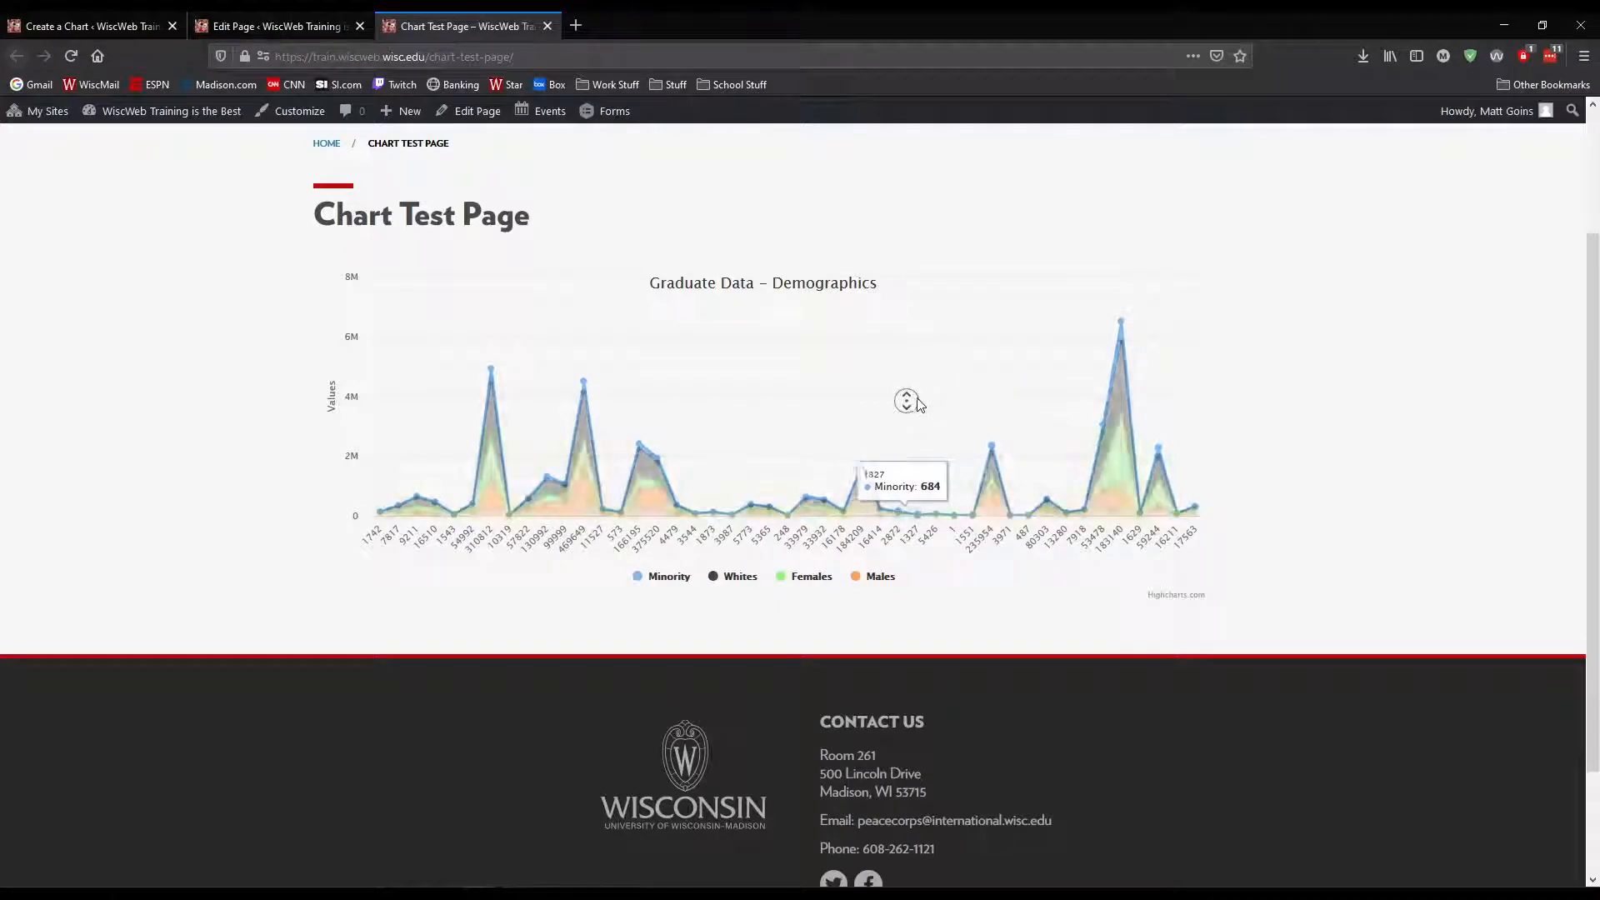
scroll(917, 400, down, 3)
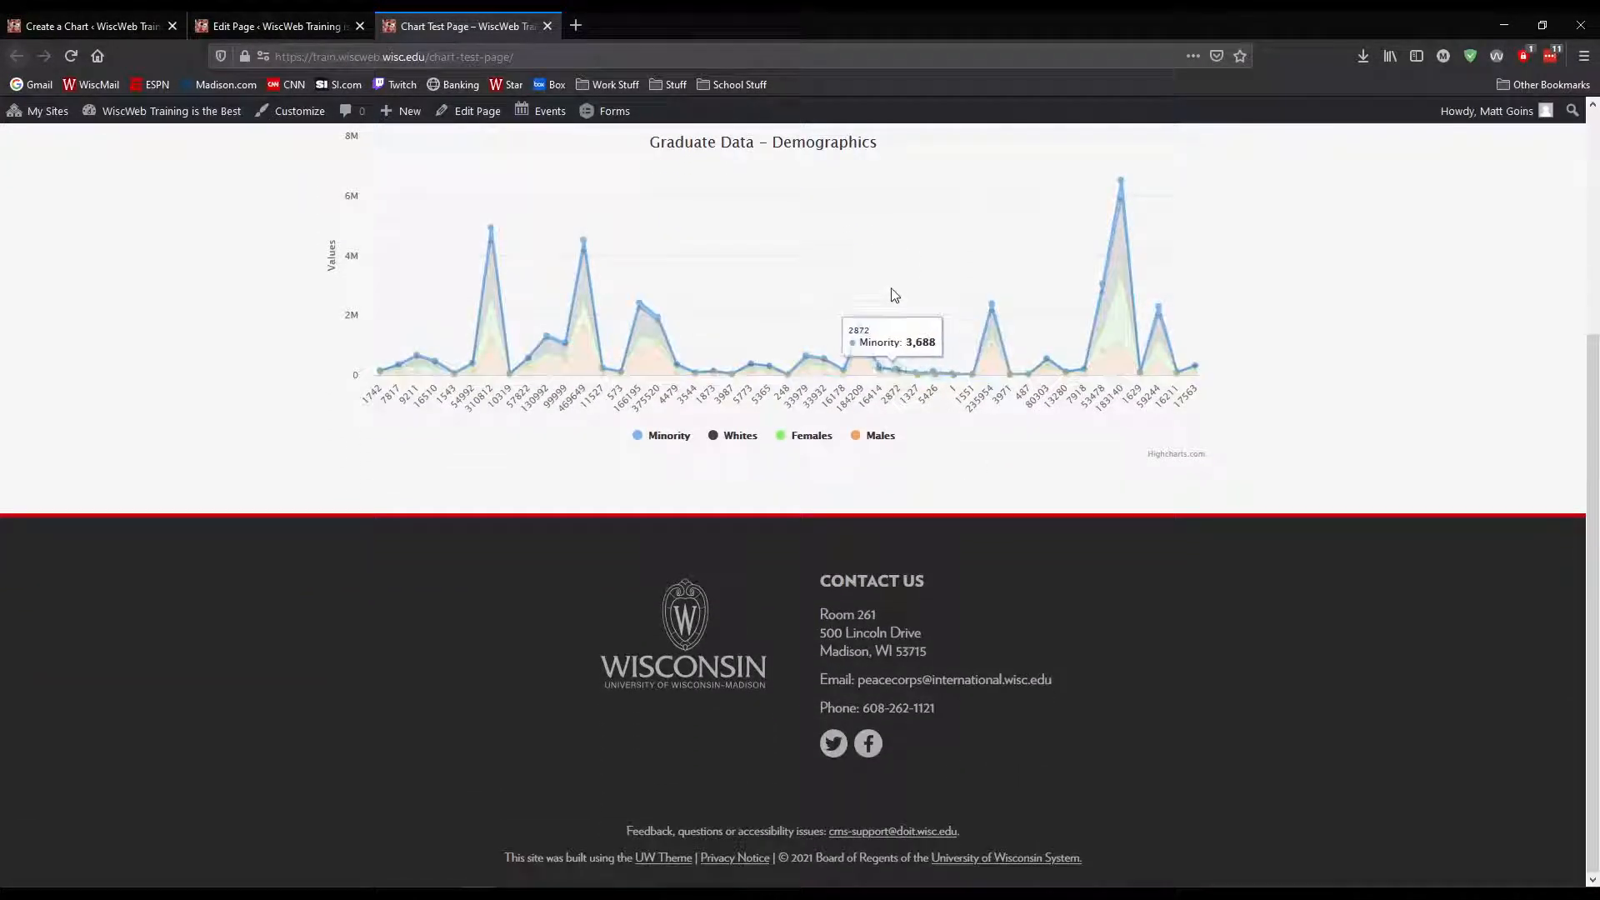
scroll(909, 364, up, 3)
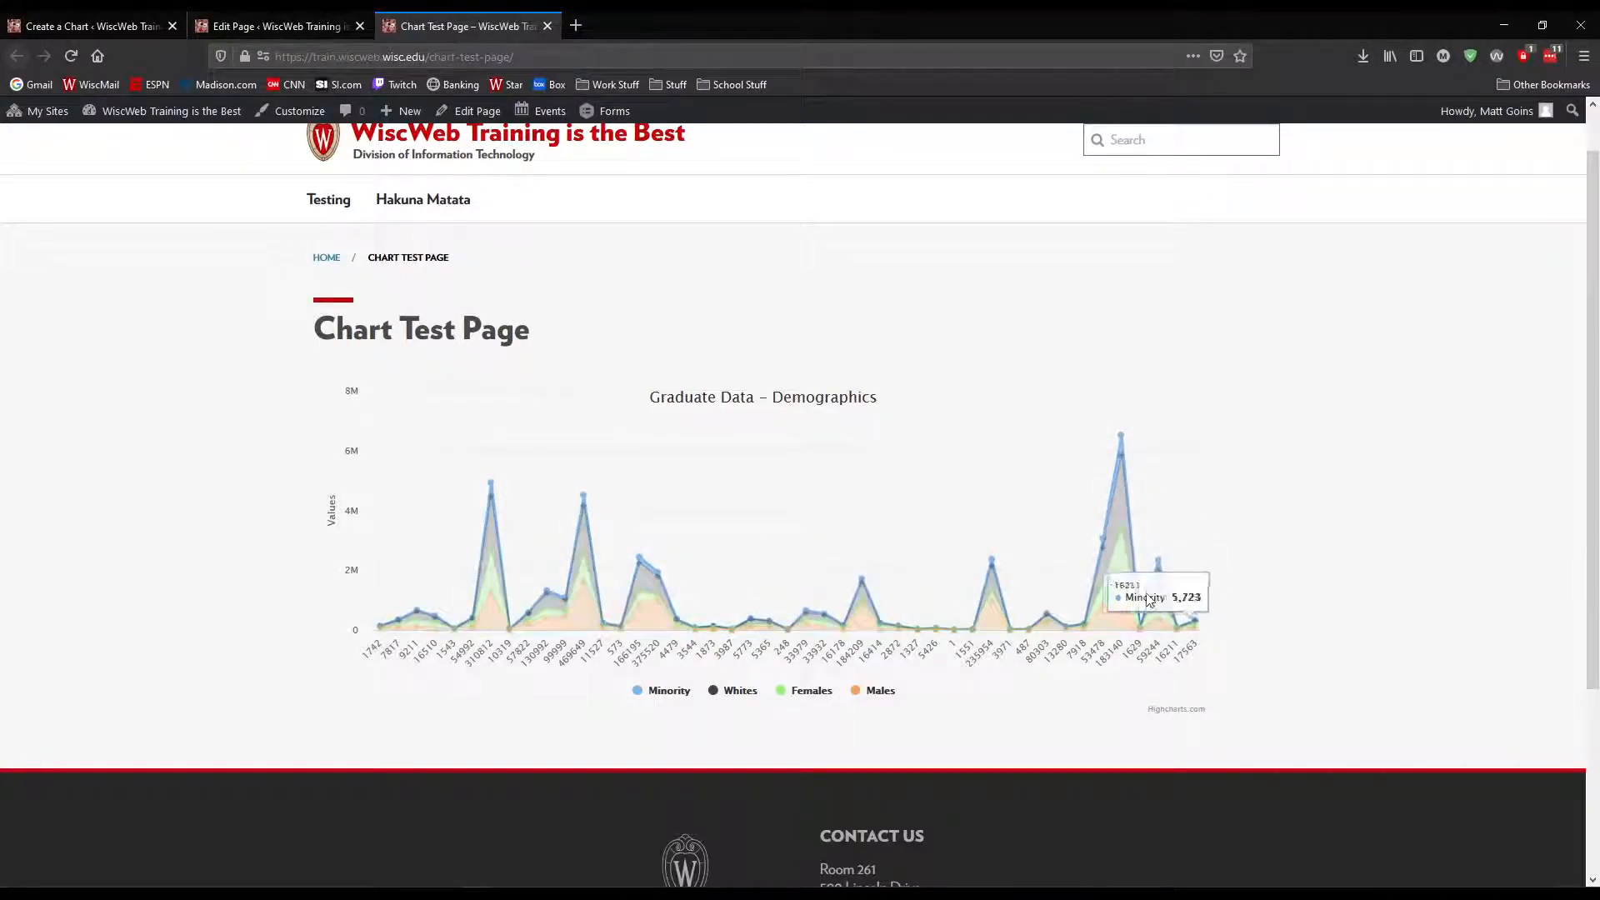
Return to the demographics chart's formatting settings and set the chart width to 800
click(120, 32)
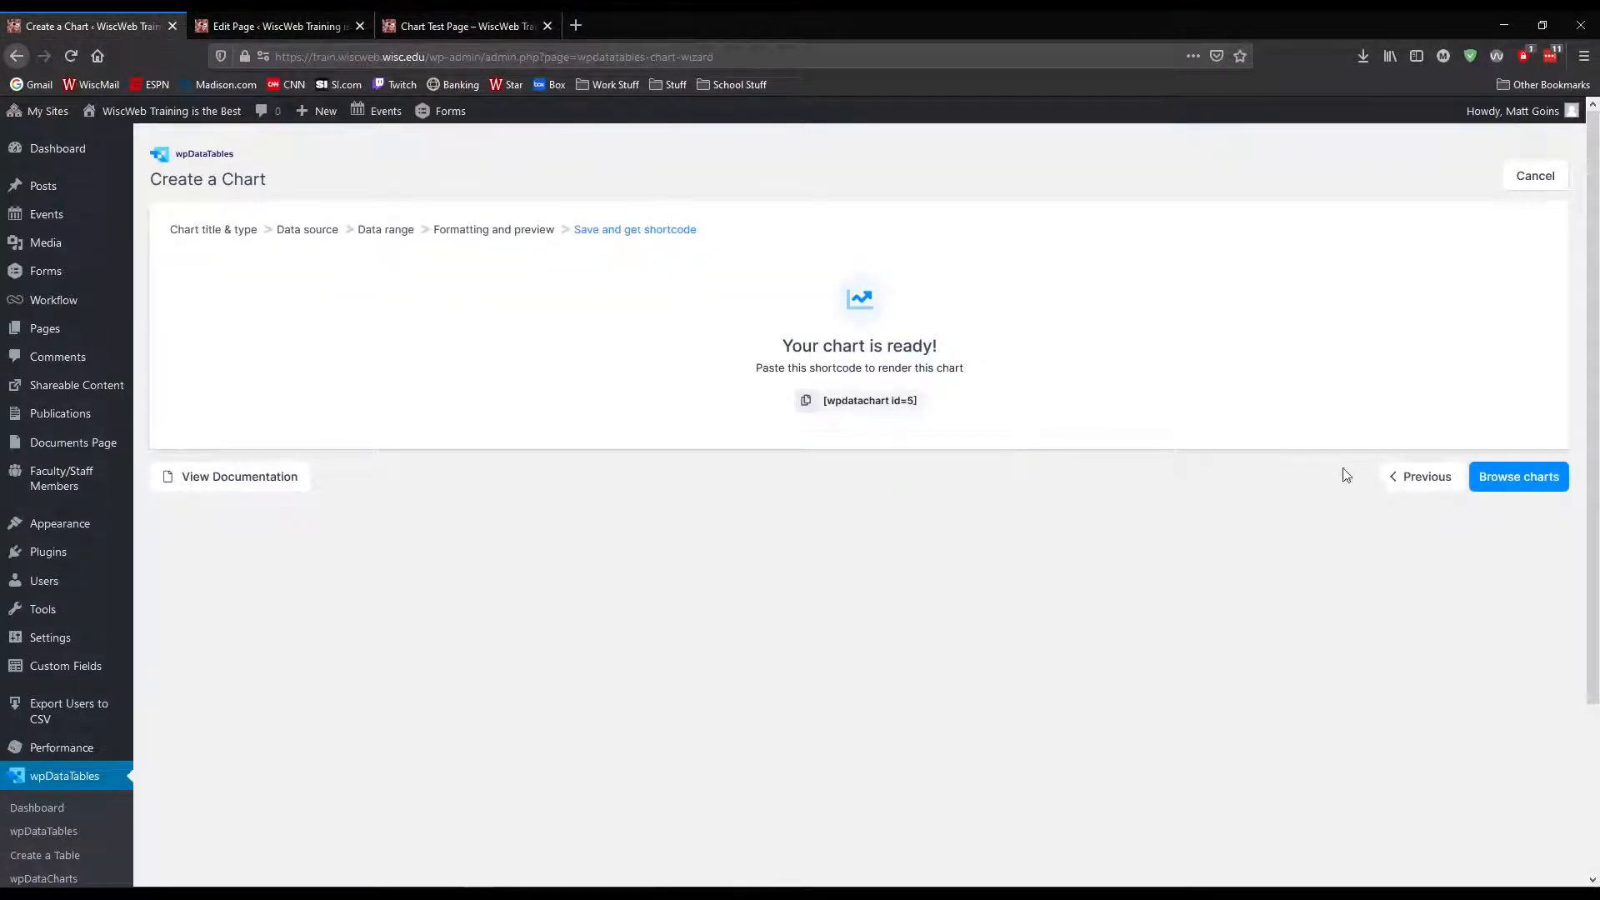
click(1408, 476)
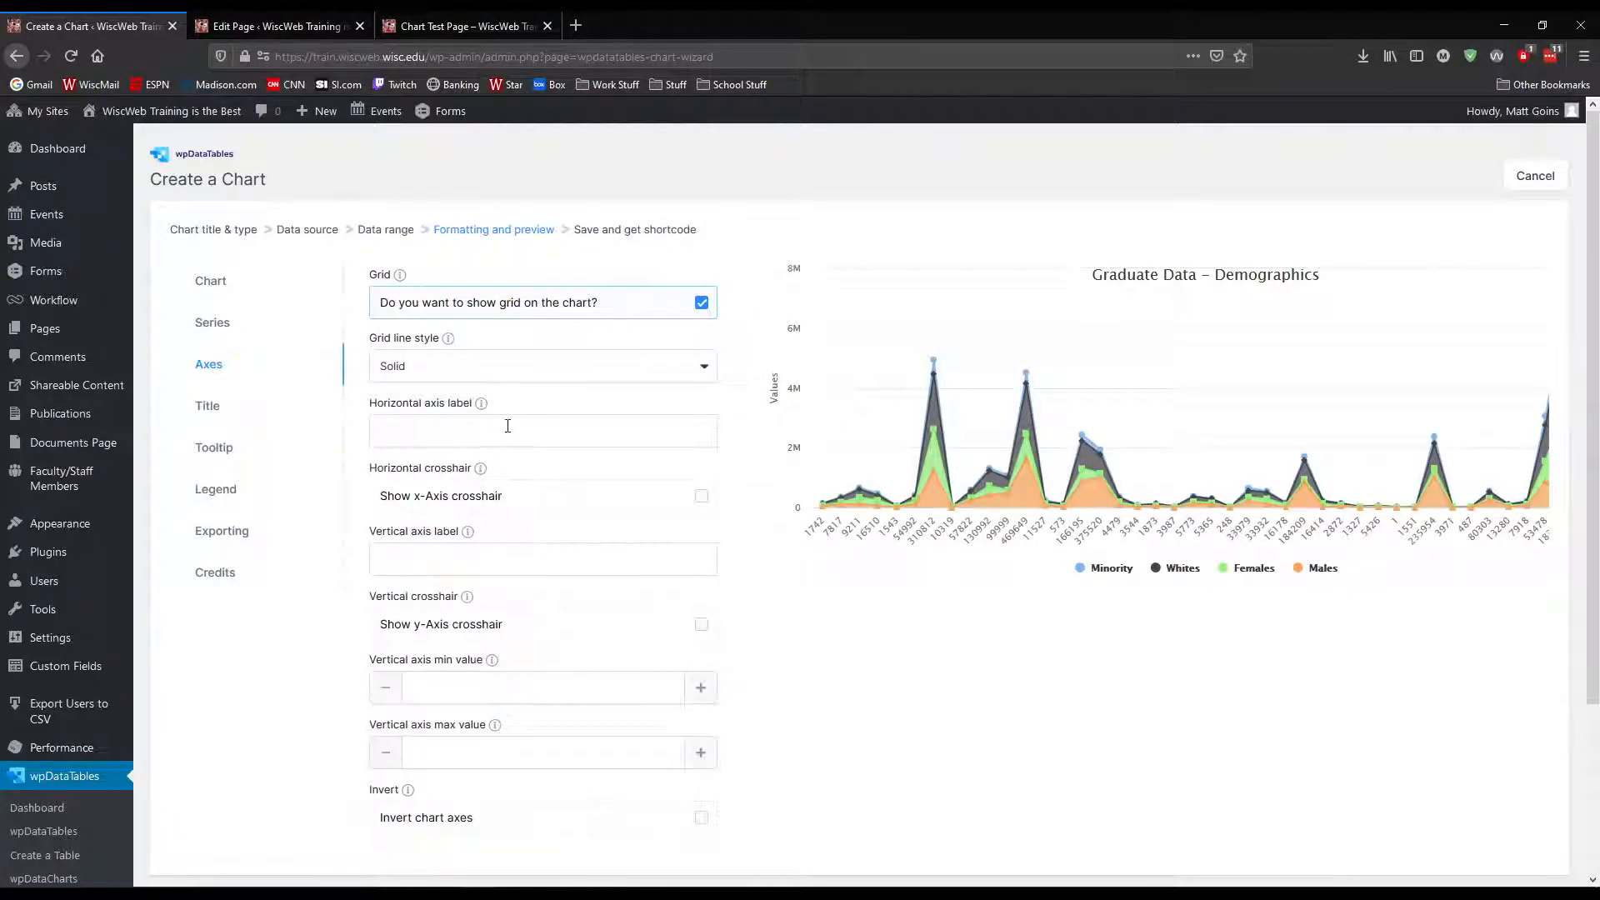
click(218, 280)
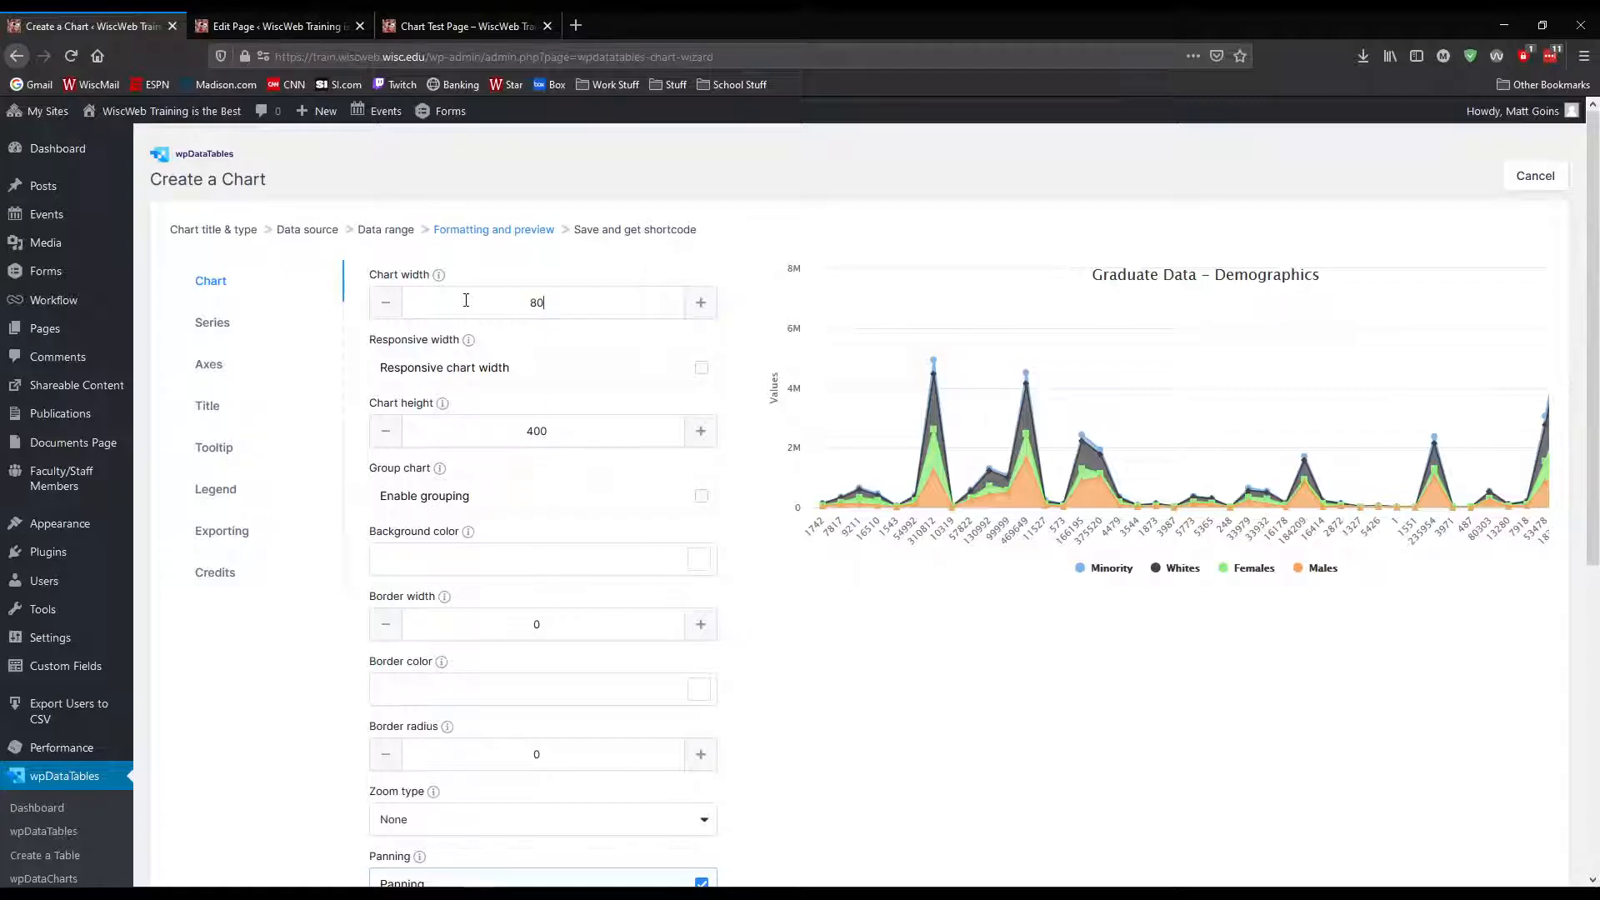
click(587, 425)
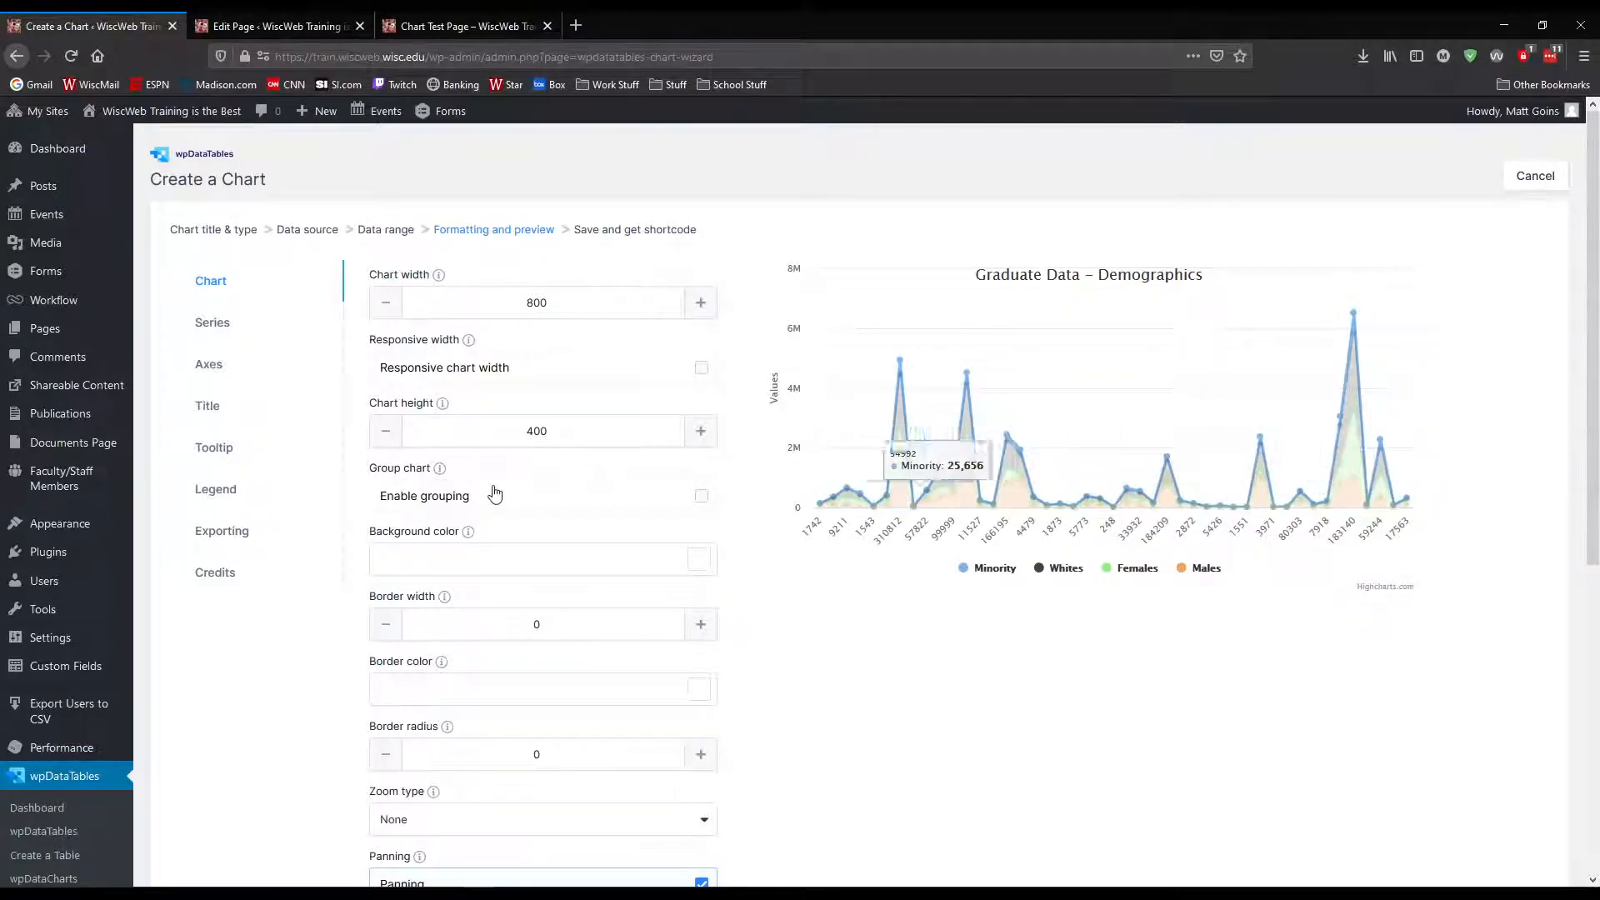
Set the chart's zoom type to X
scroll(765, 670, down, 3)
click(695, 655)
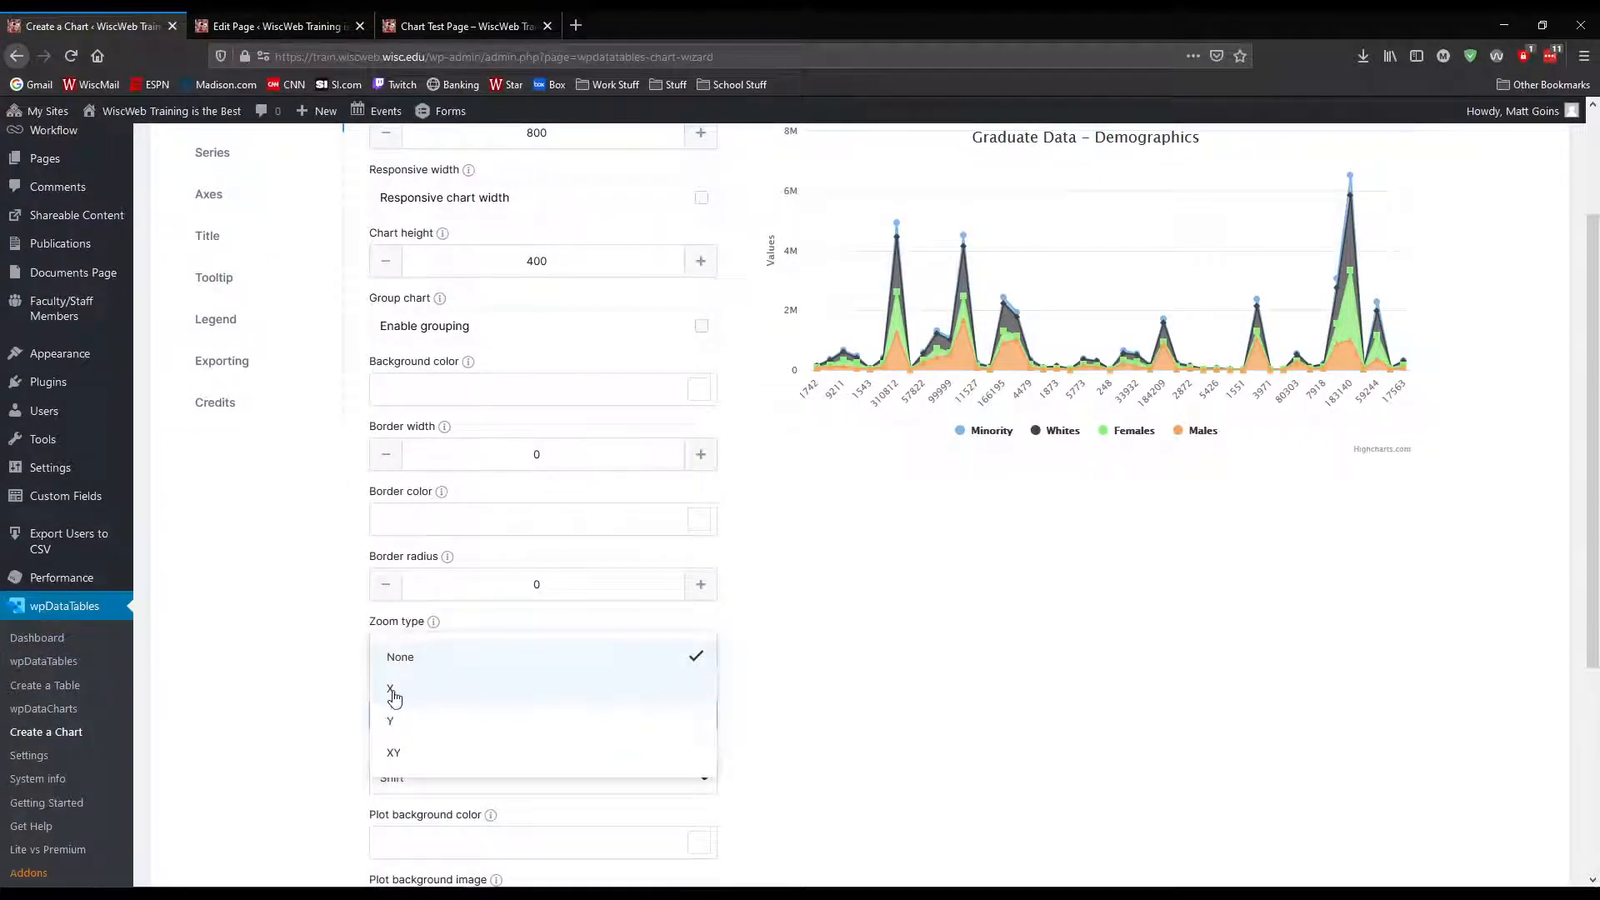
click(394, 692)
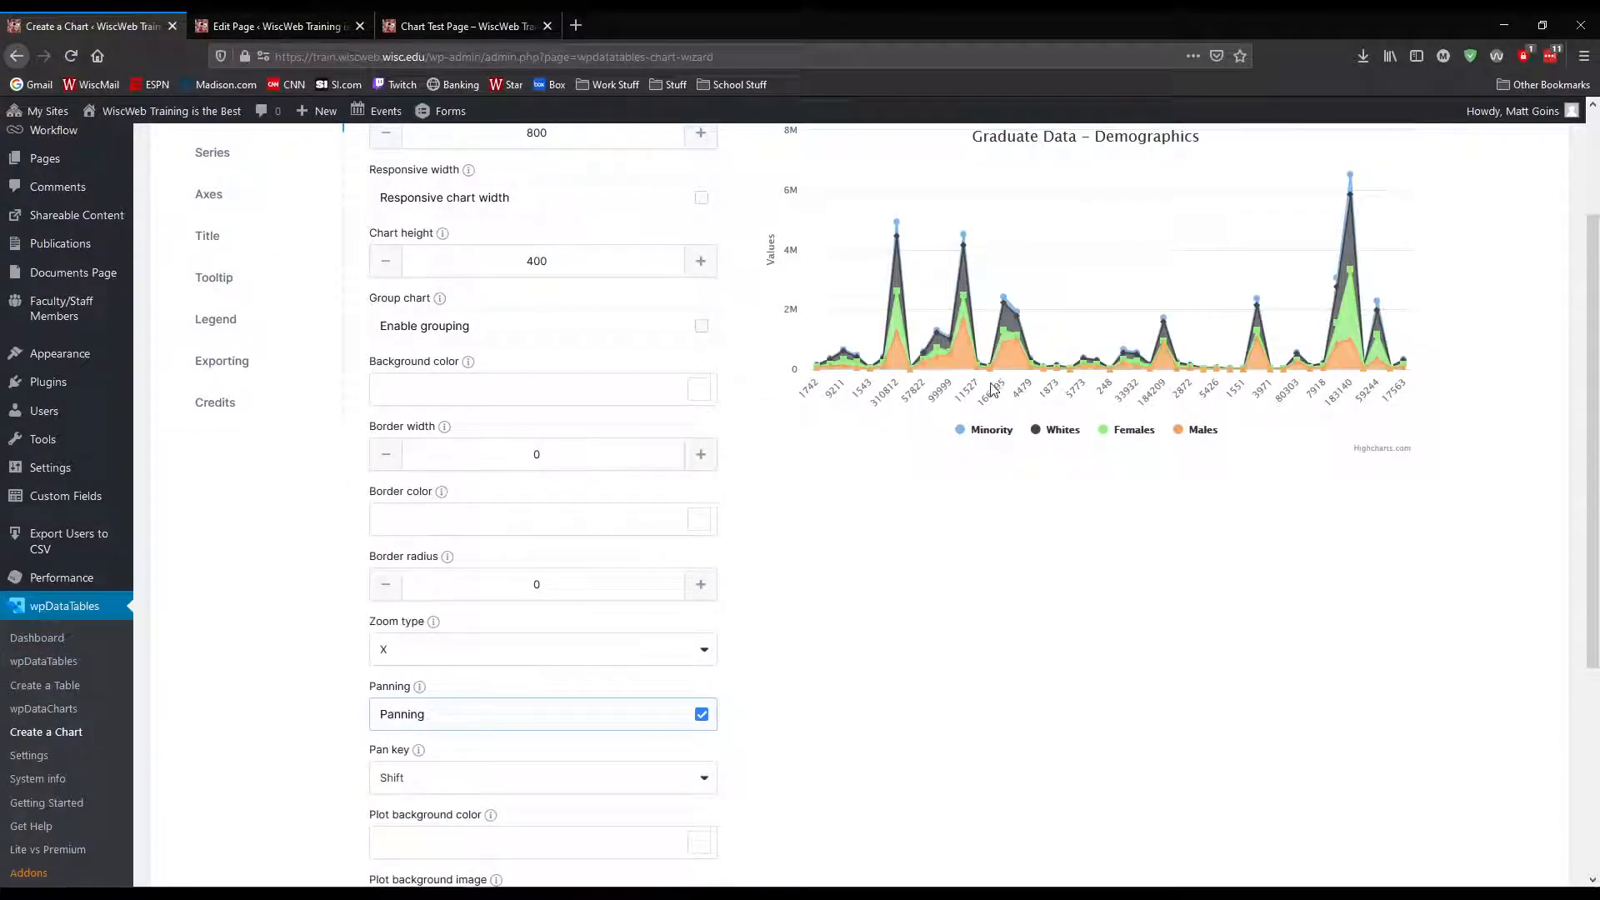
Test horizontal zooming and panning on the chart preview, then reset the zoom
drag(1179, 300, 1323, 300)
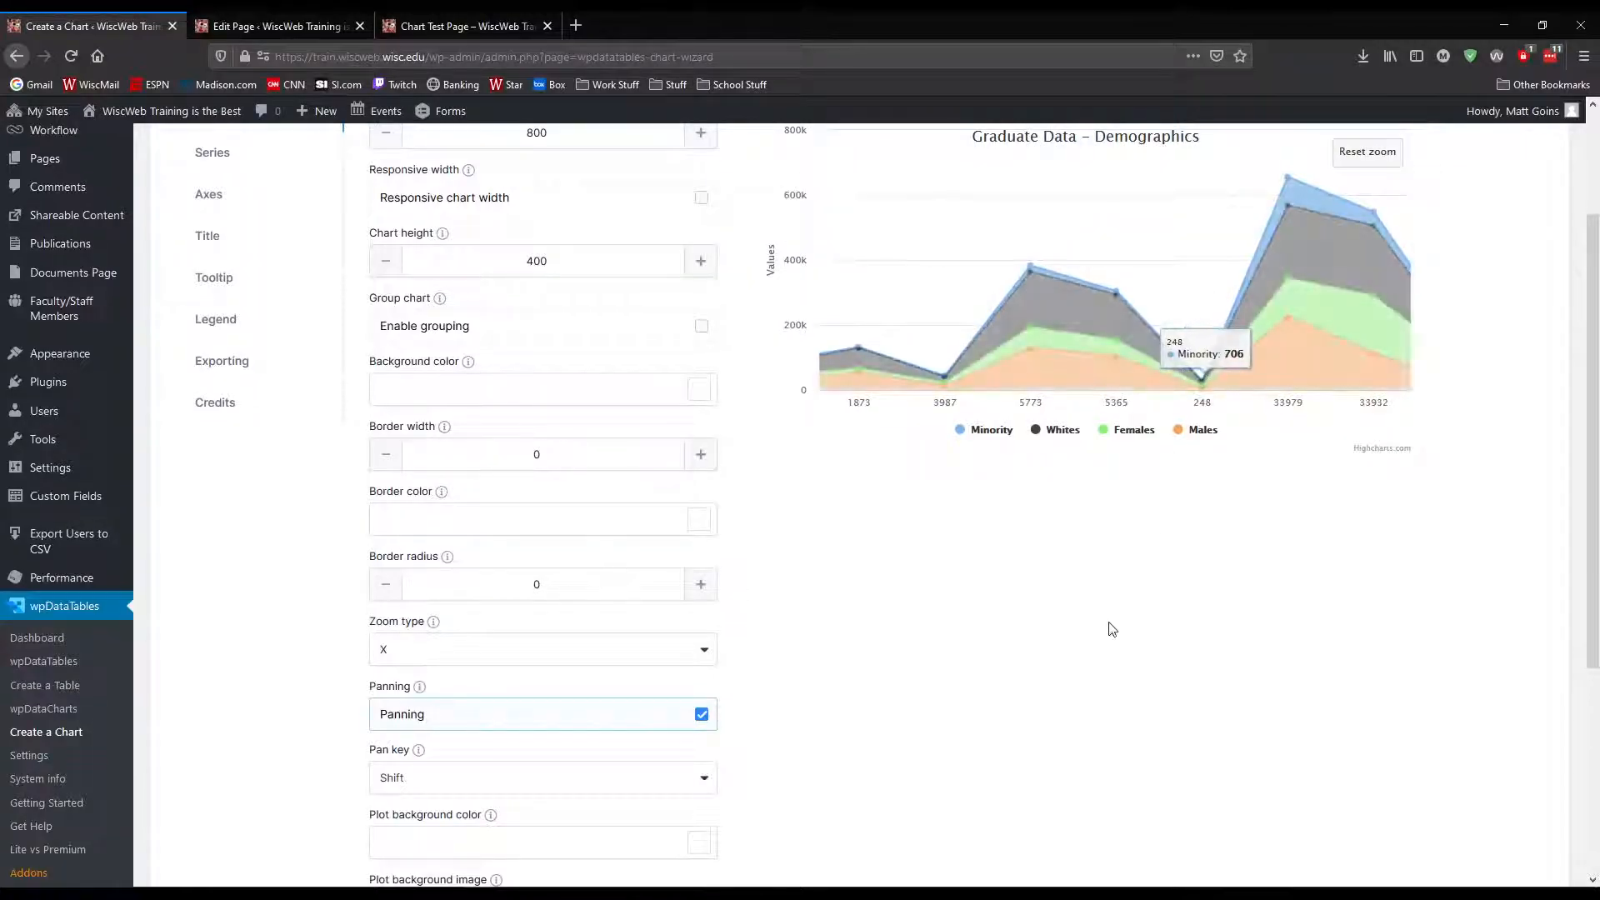
scroll(1112, 630, up, 2)
scroll(511, 746, down, 4)
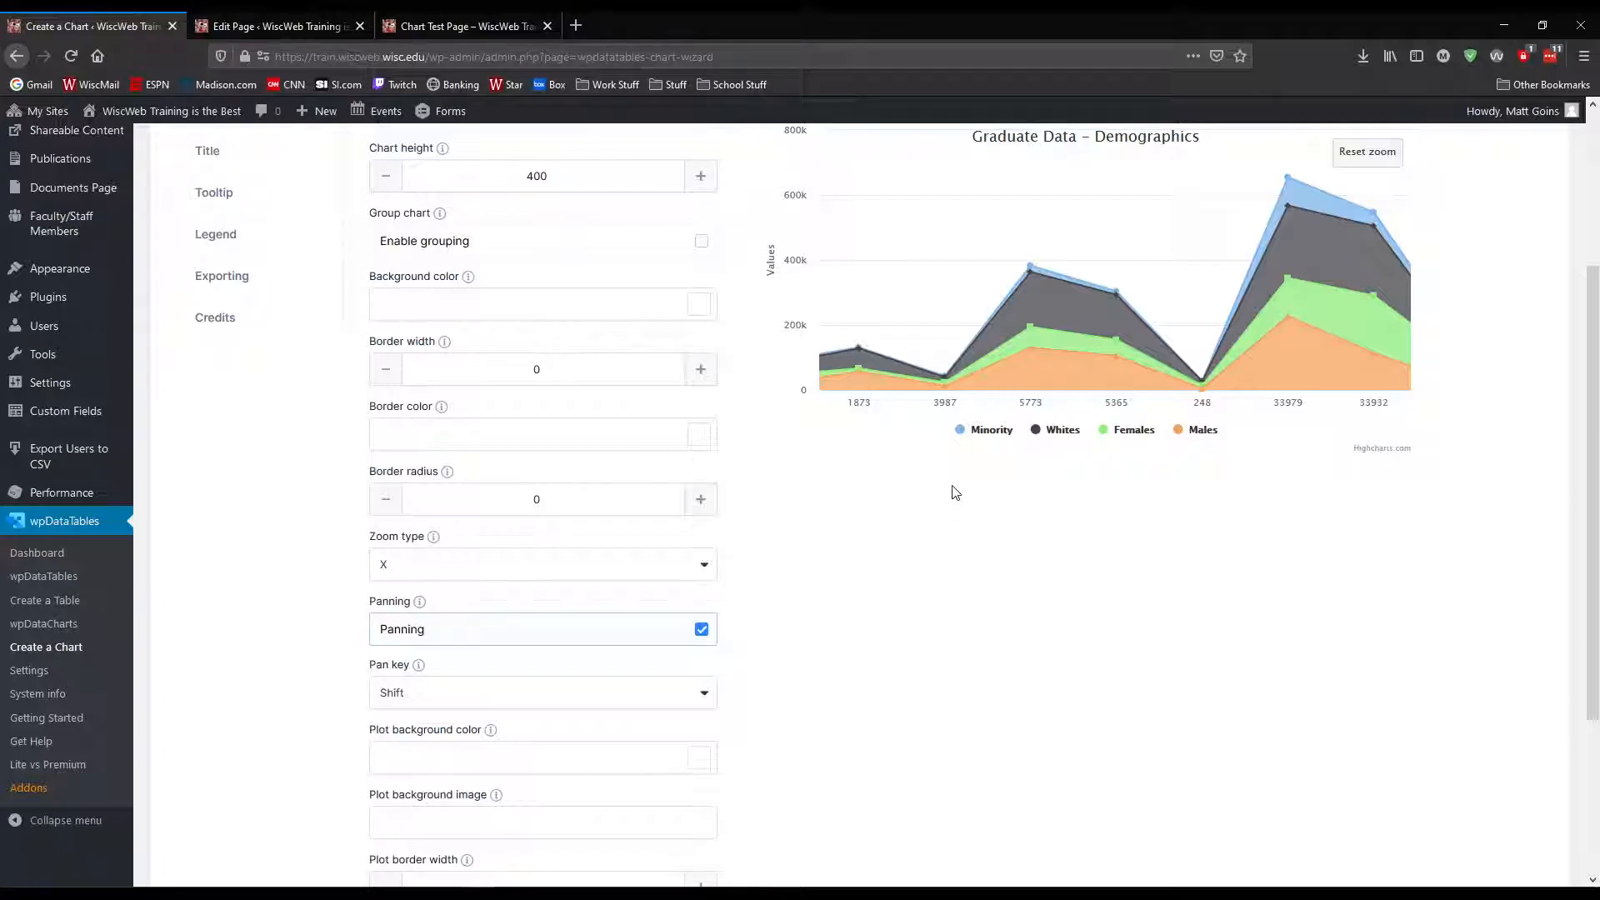
scroll(923, 501, up, 2)
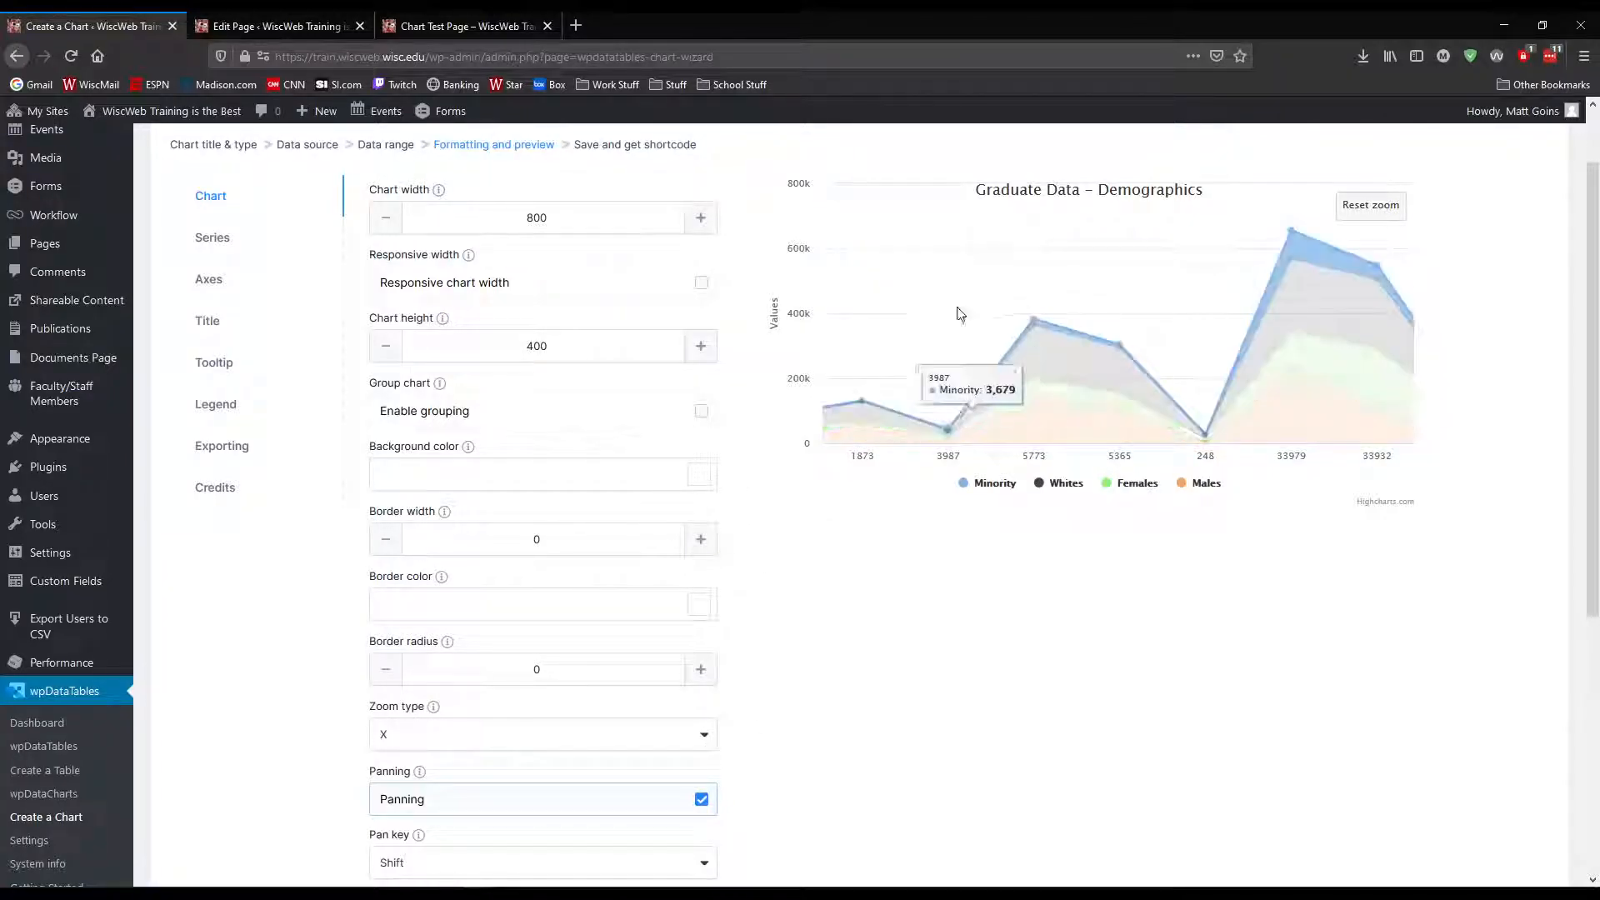
drag(923, 310, 1184, 306)
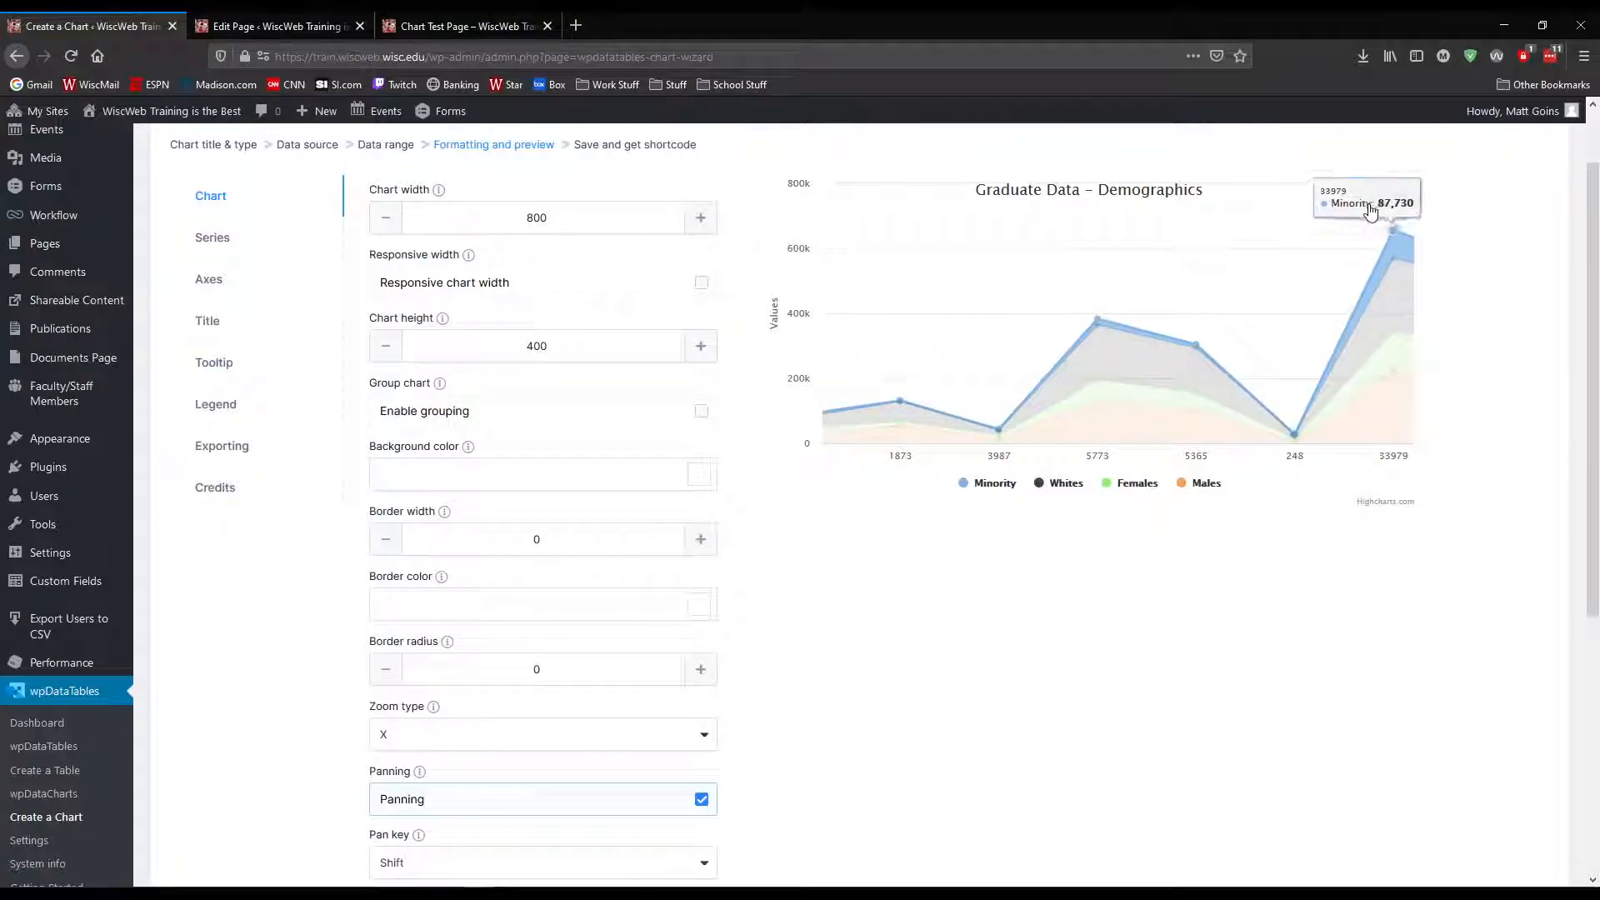
click(1371, 211)
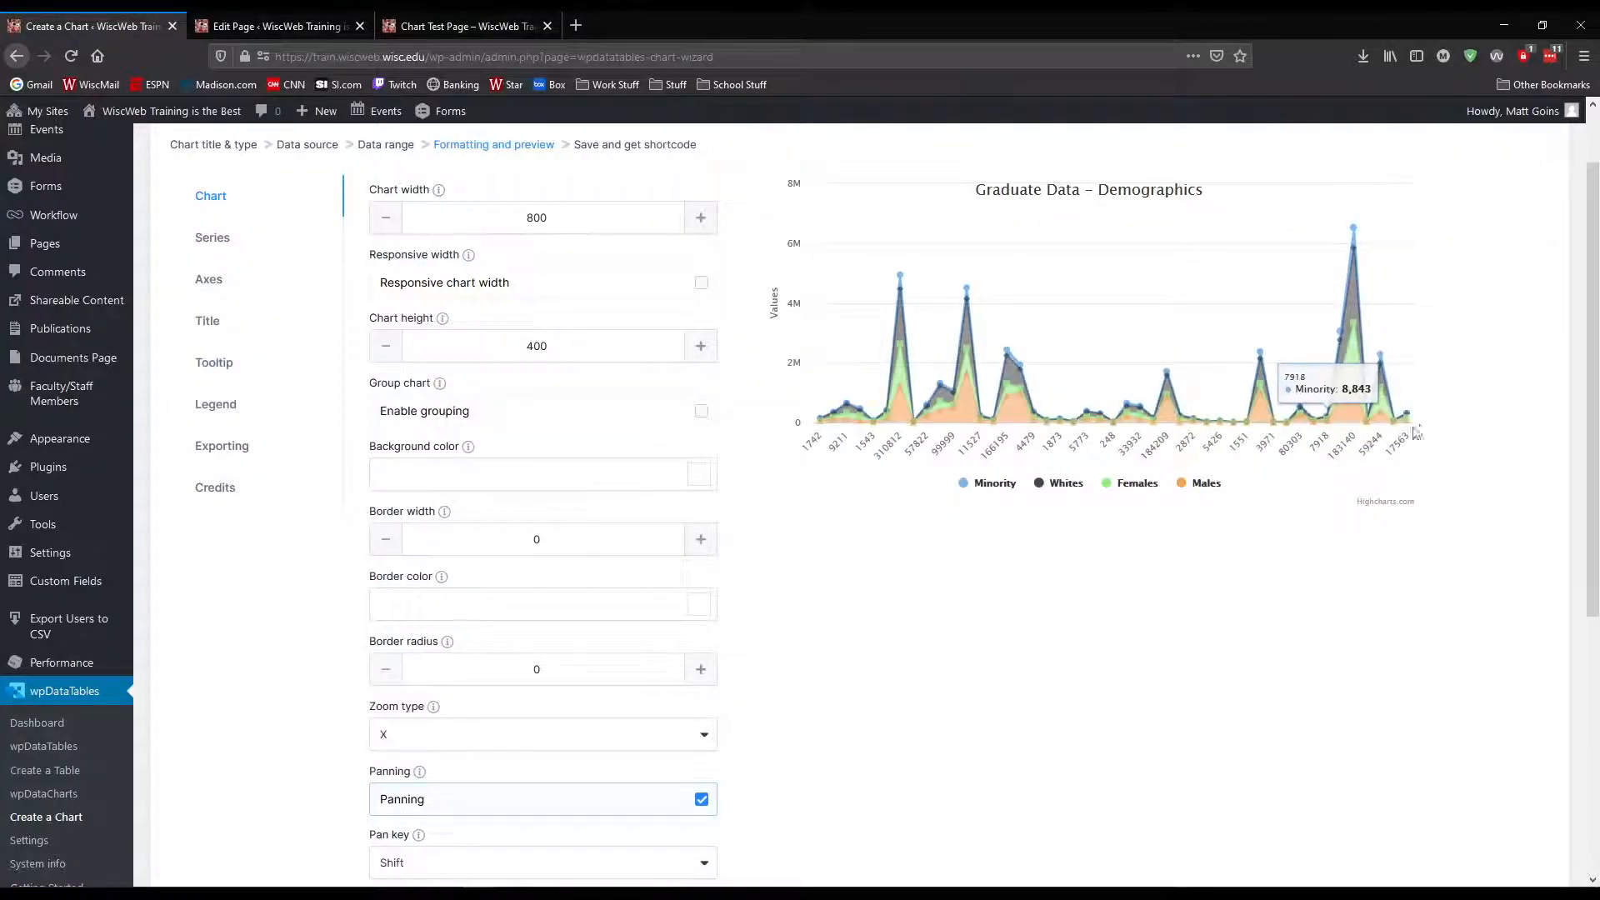
Try responsive chart width on the demographics chart and review its zoom and panning settings
scroll(1079, 425, up, 1)
click(707, 377)
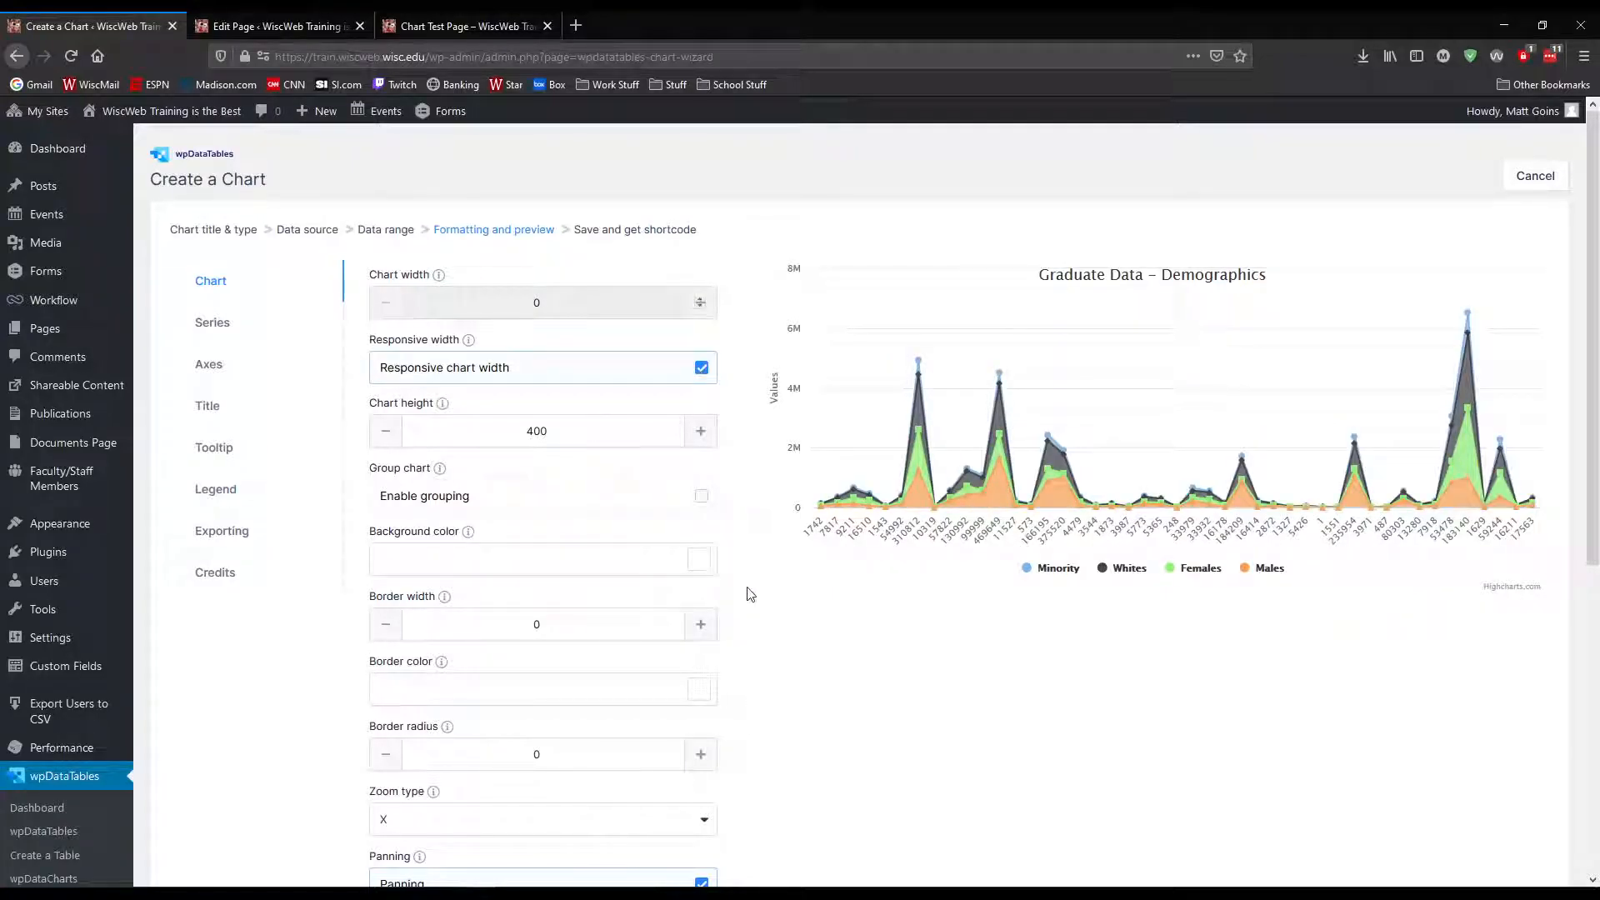
scroll(772, 613, down, 1)
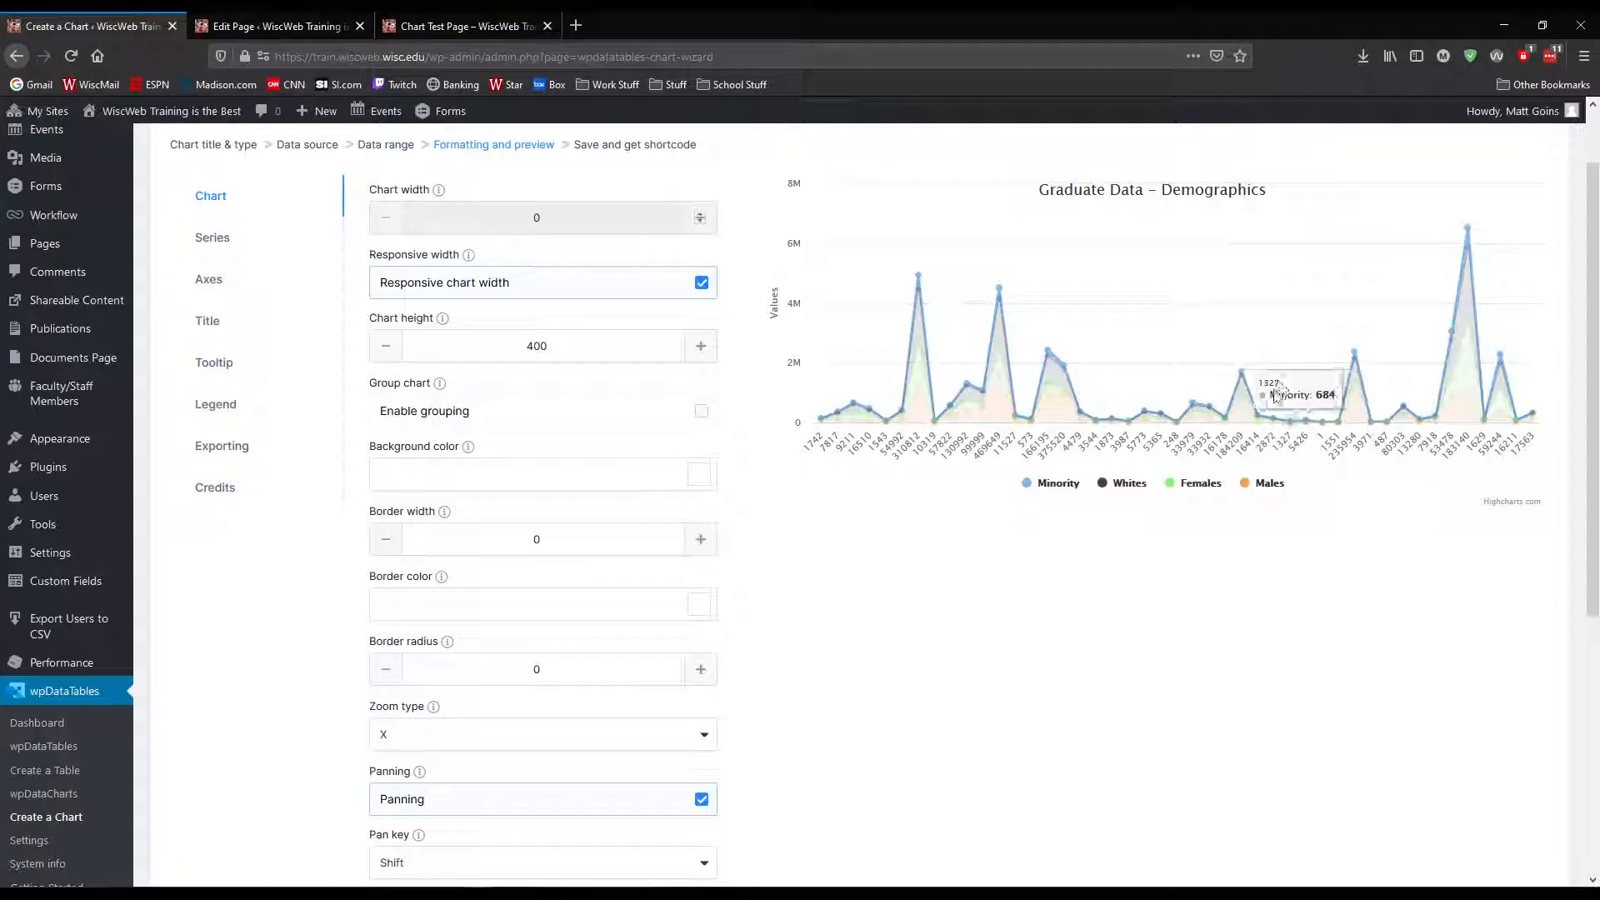
scroll(756, 513, down, 3)
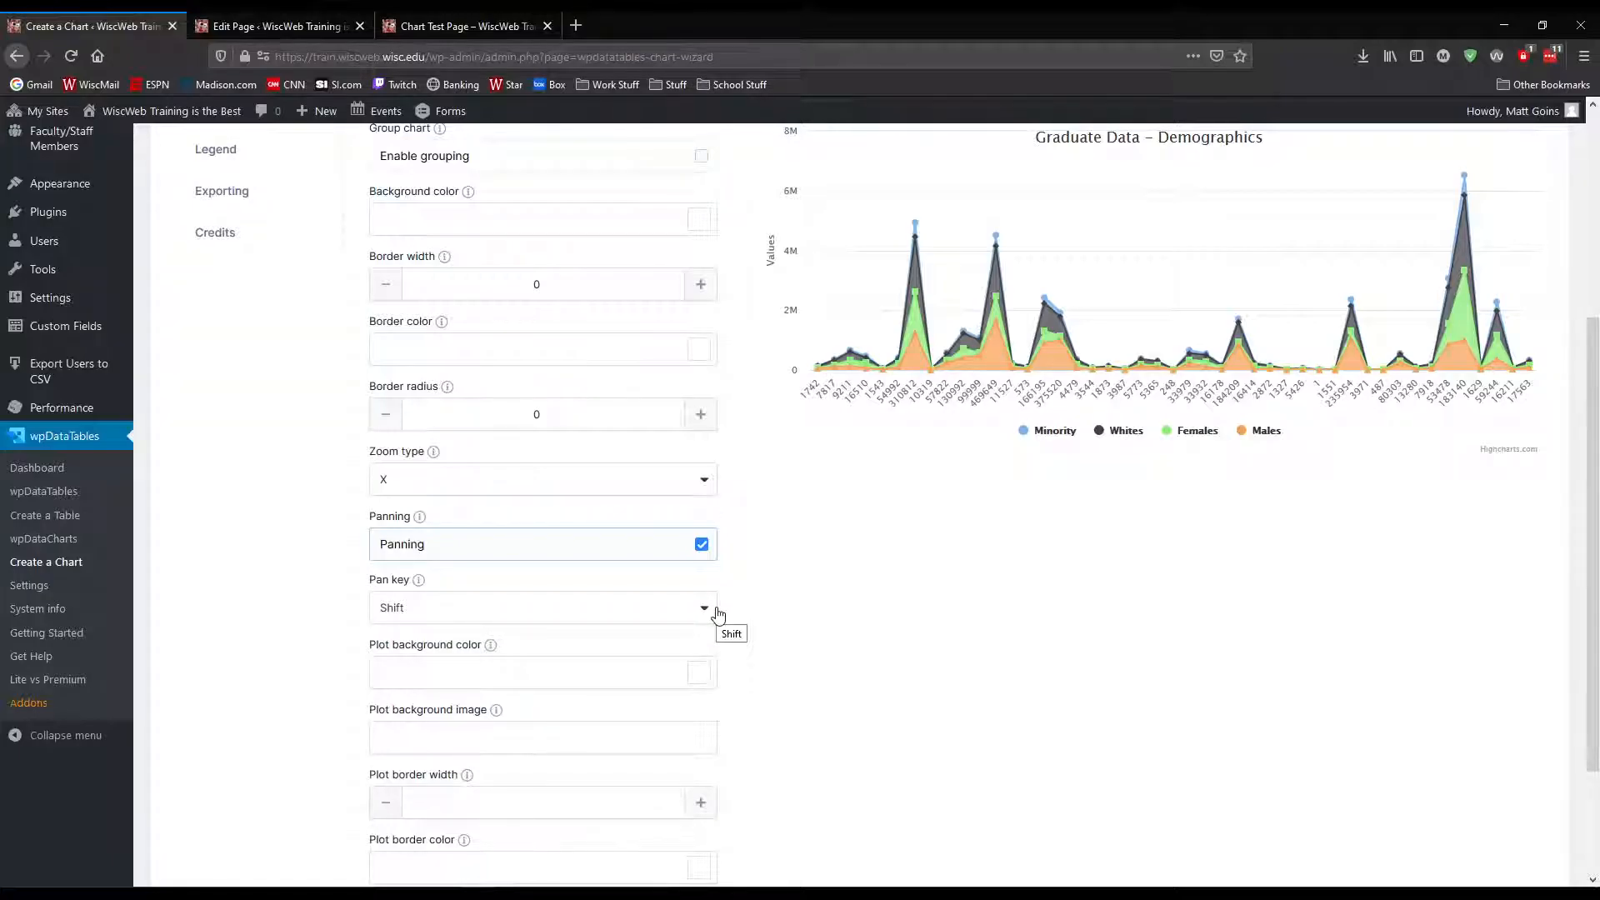
scroll(638, 446, up, 4)
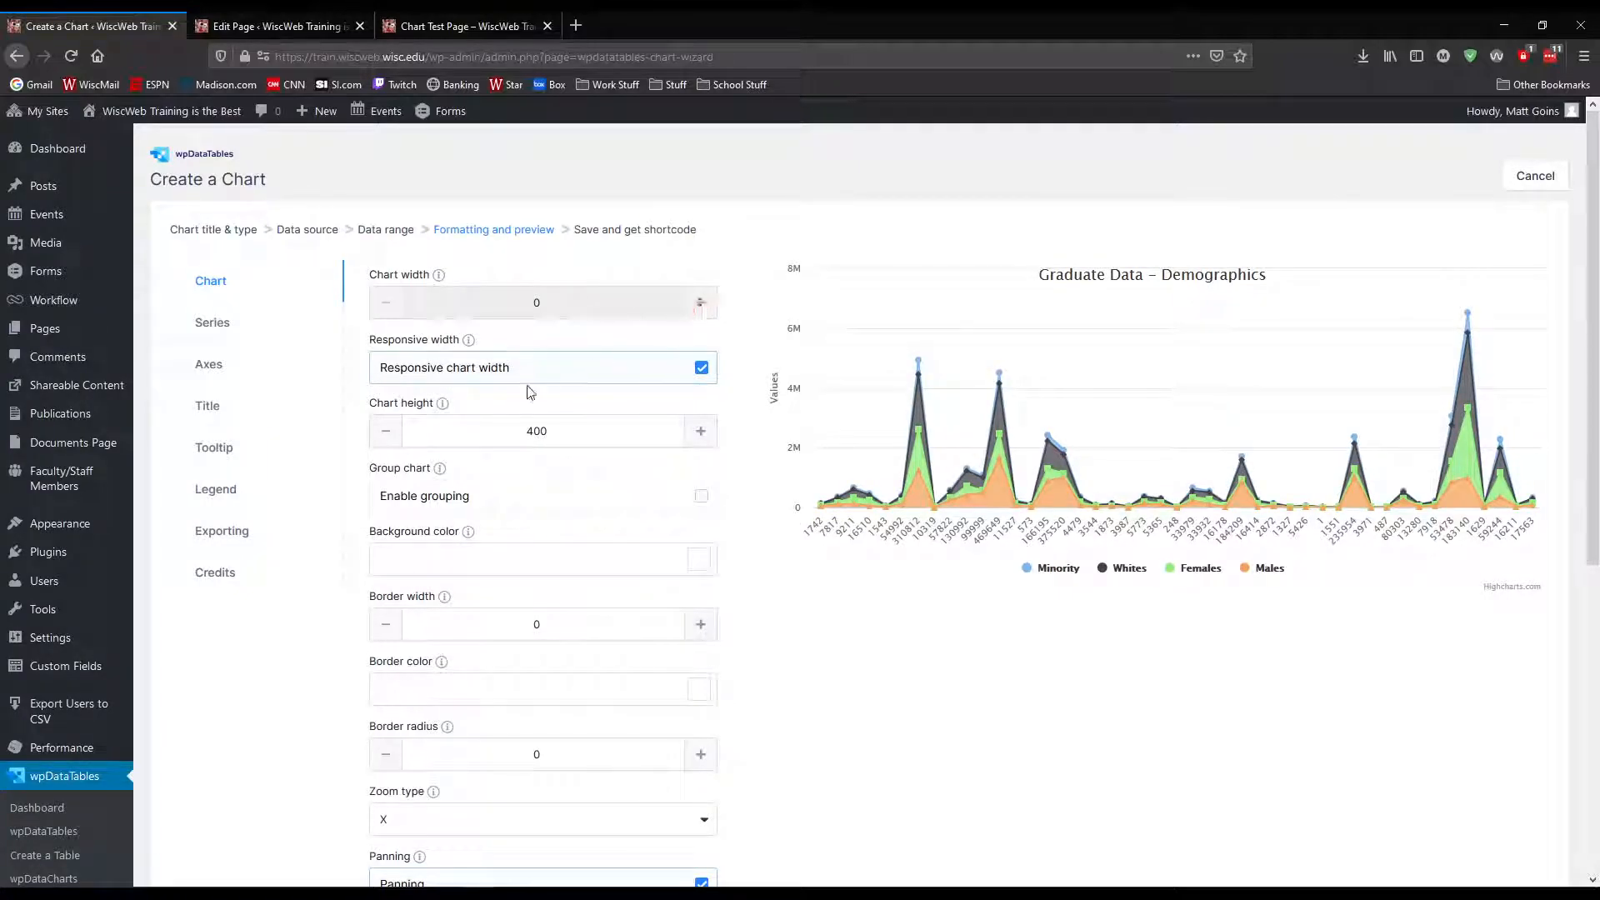
Turn responsive chart width back off and restore the chart width to 800 after testing the zoom on the preview
click(698, 371)
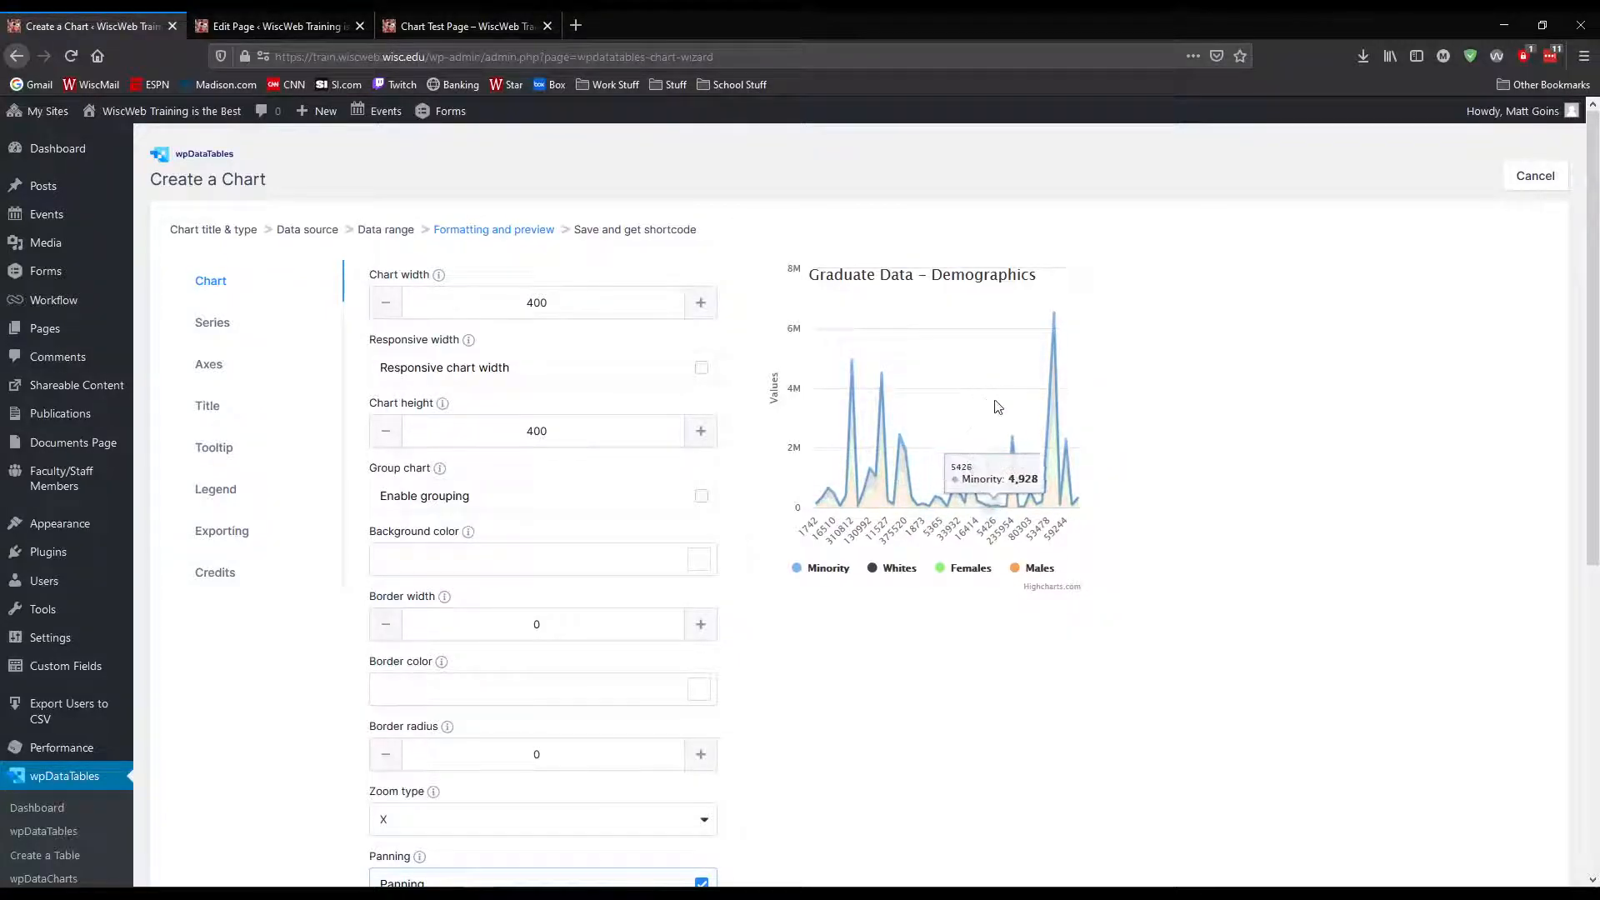
drag(940, 409, 991, 410)
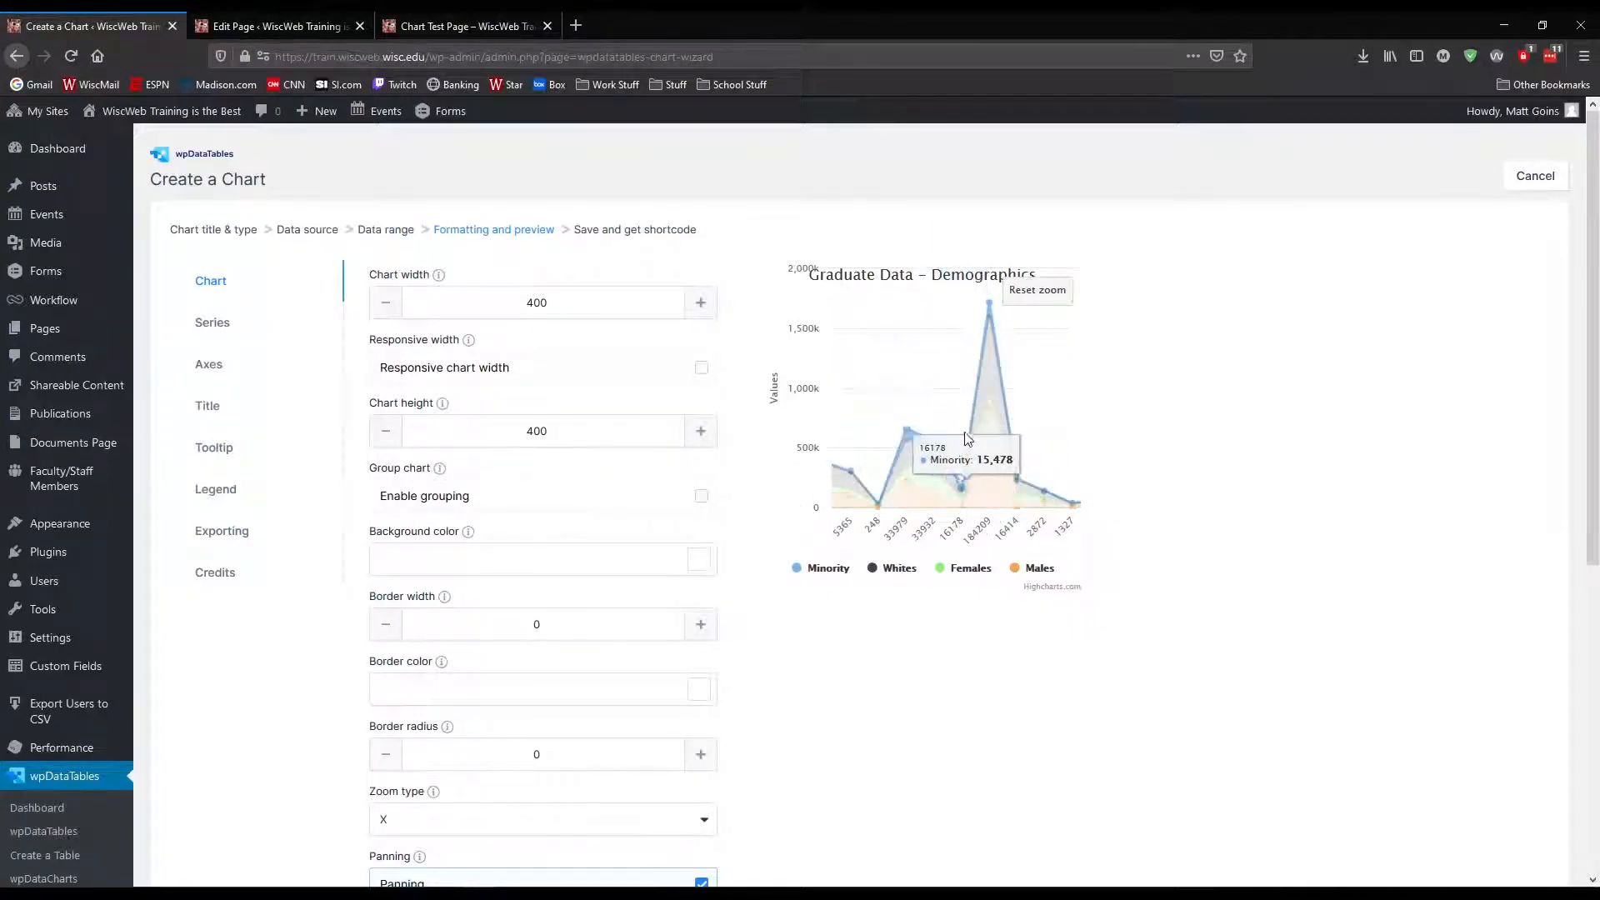
click(1036, 299)
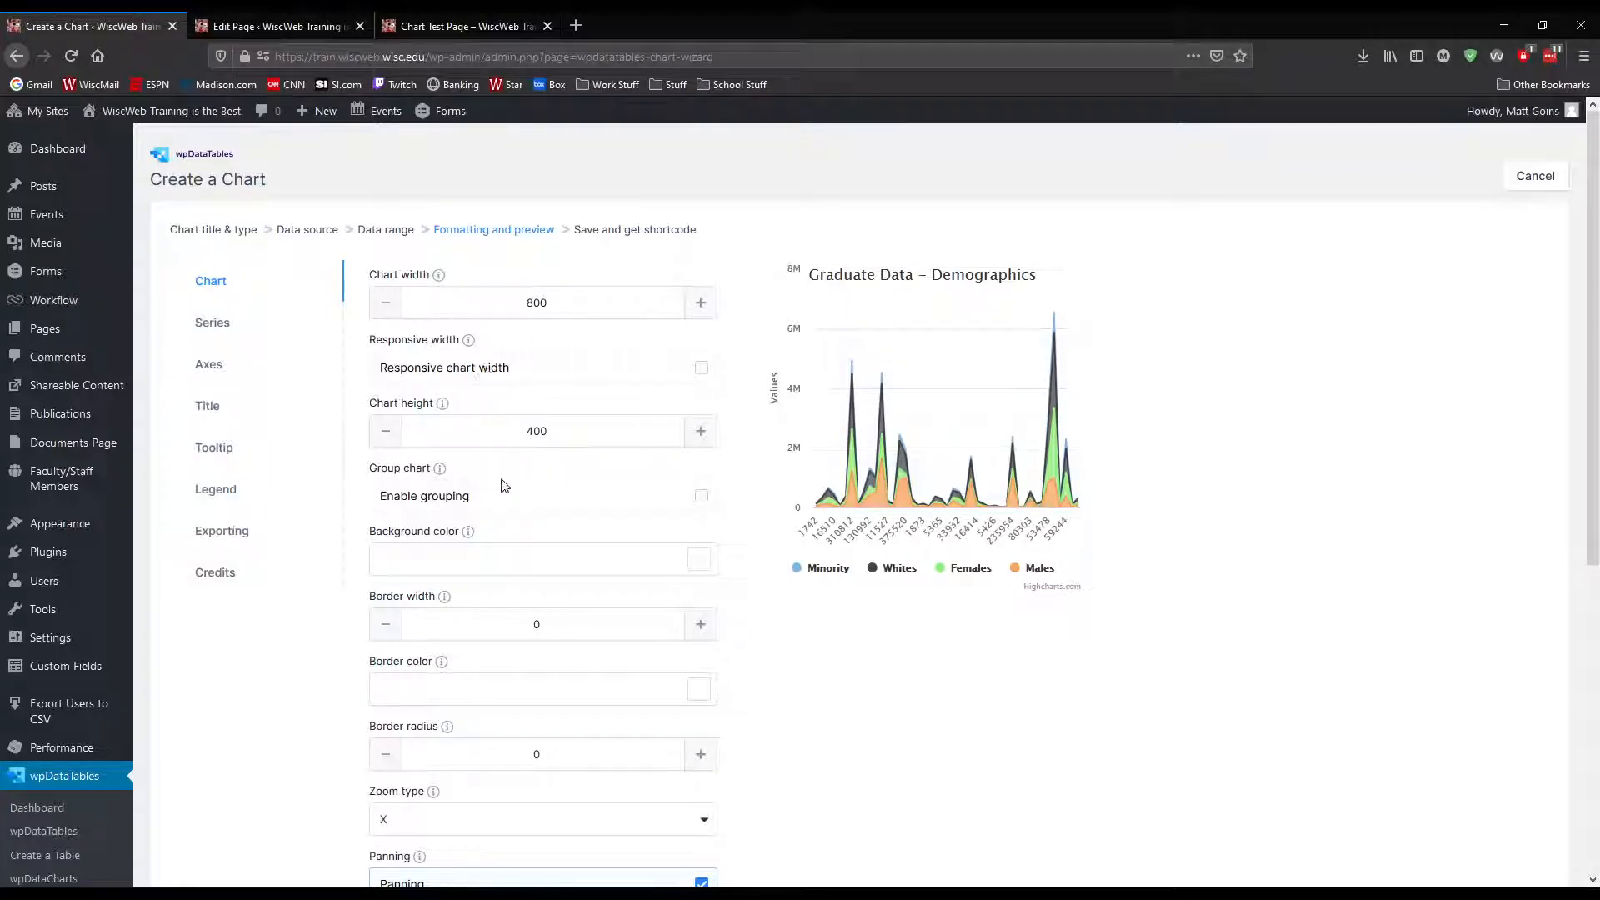
scroll(1000, 700, down, 4)
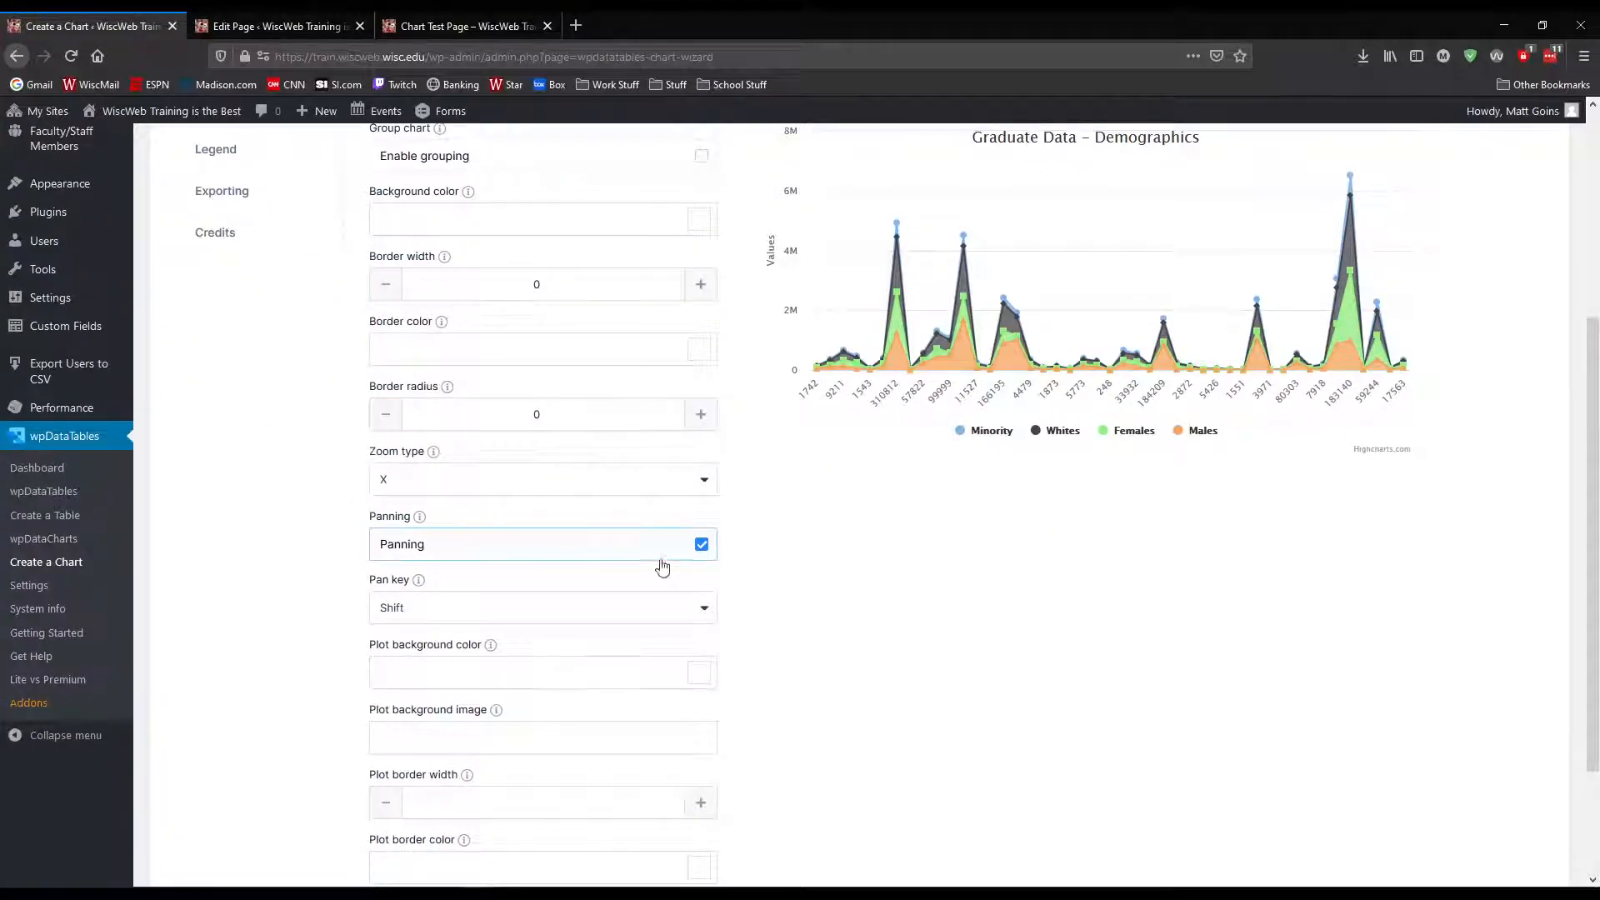
Set the demographics chart's pan key to Ctrl and its zoom type to XY
click(698, 612)
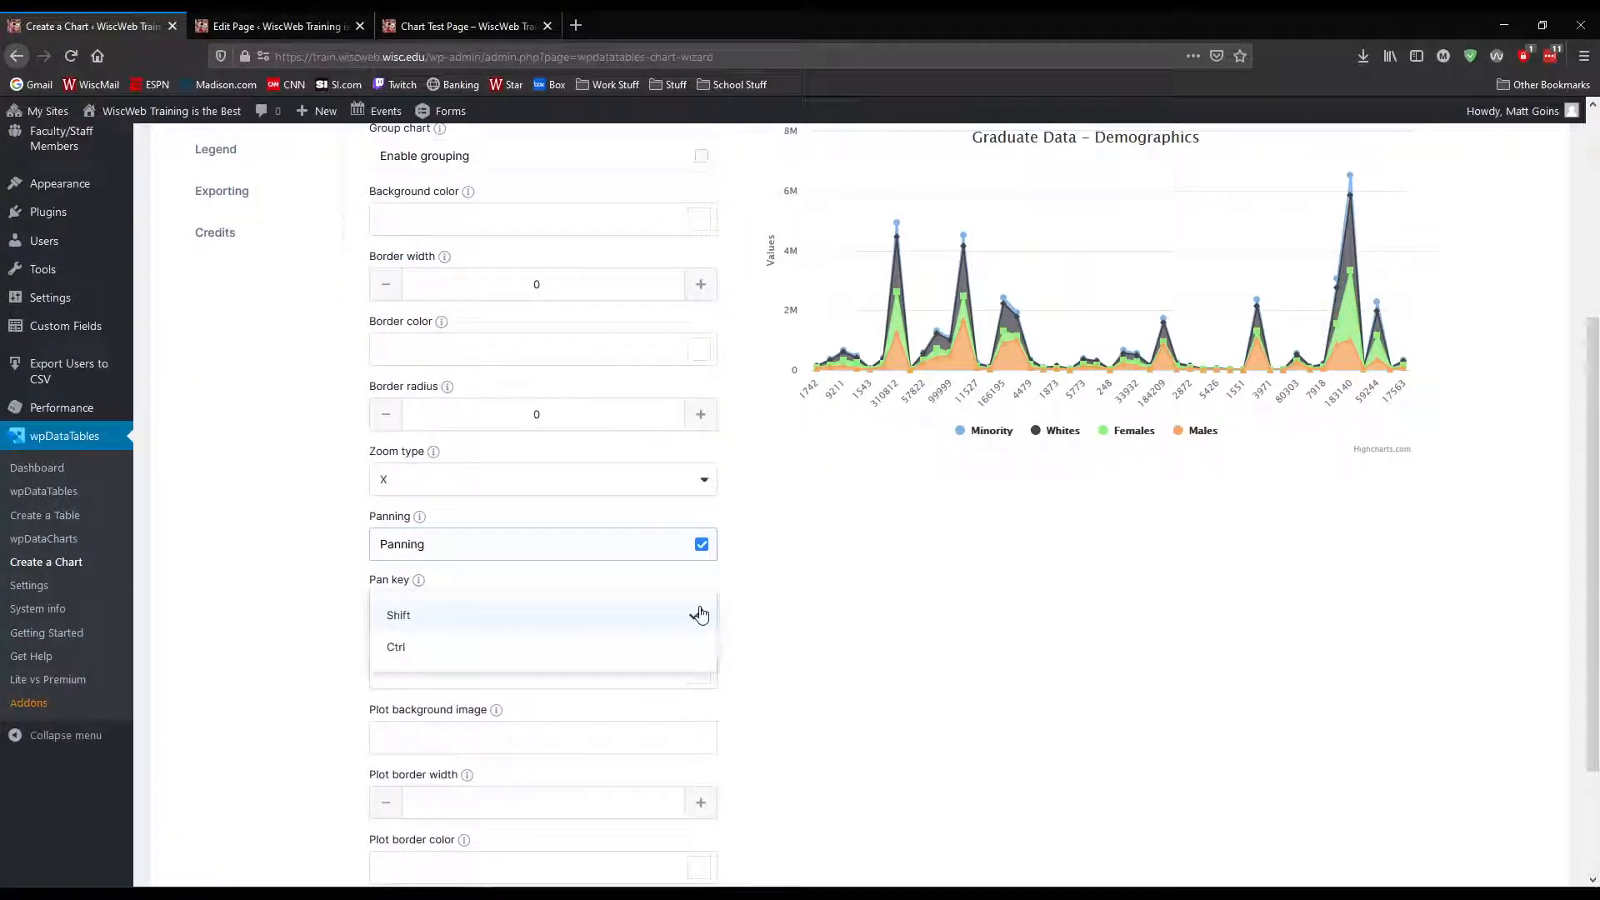
click(406, 650)
scroll(967, 621, down, 2)
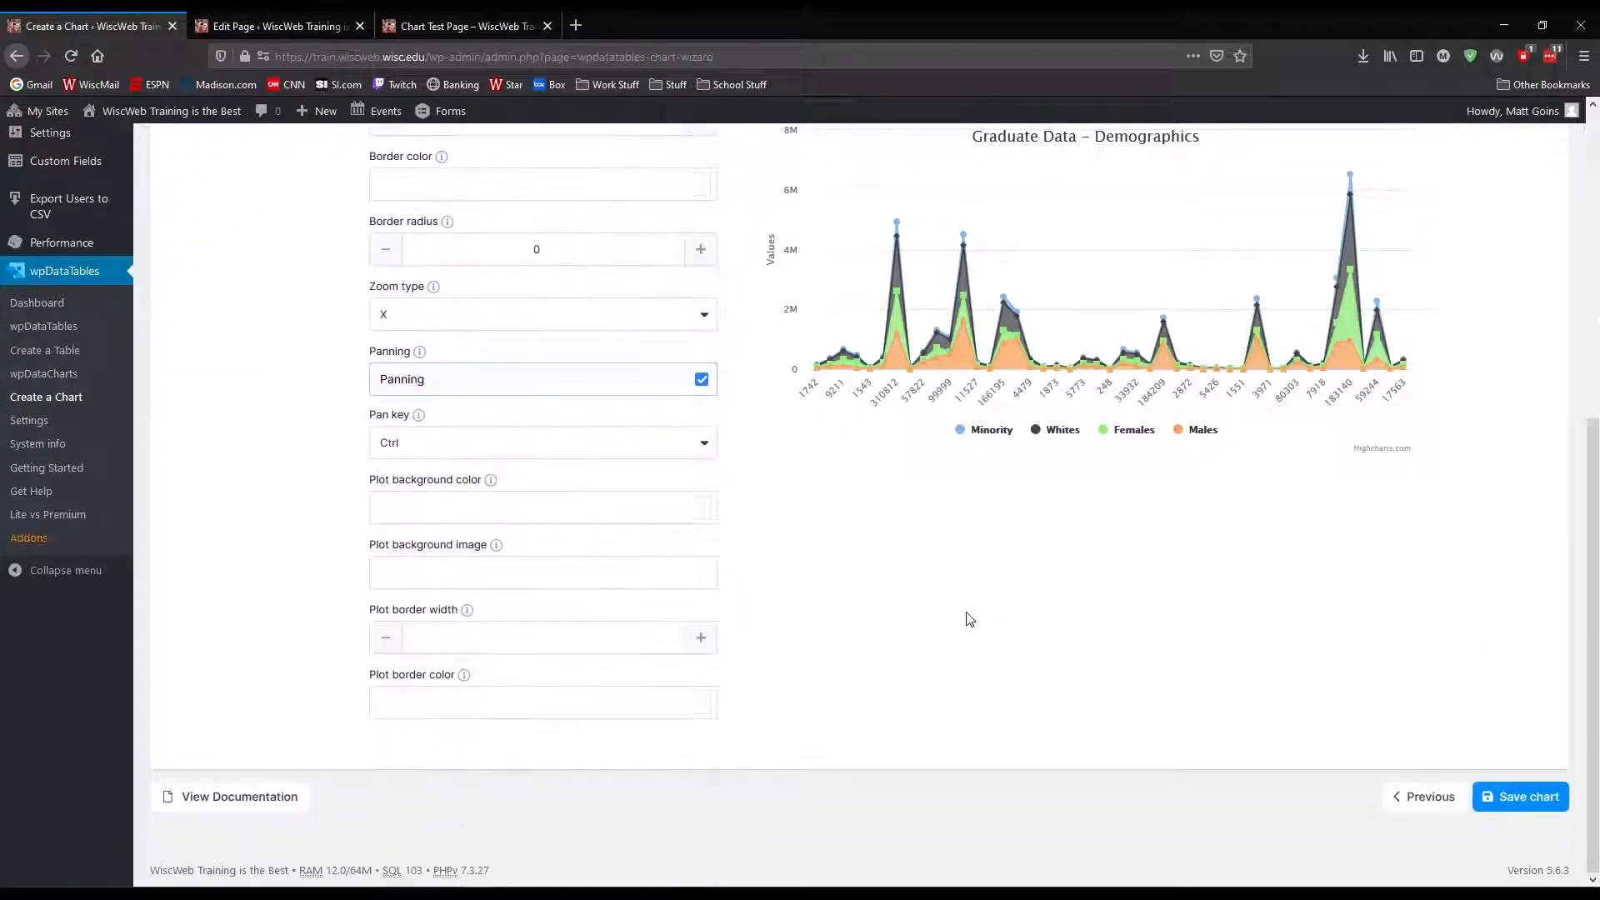
scroll(959, 613, up, 5)
scroll(828, 605, down, 2)
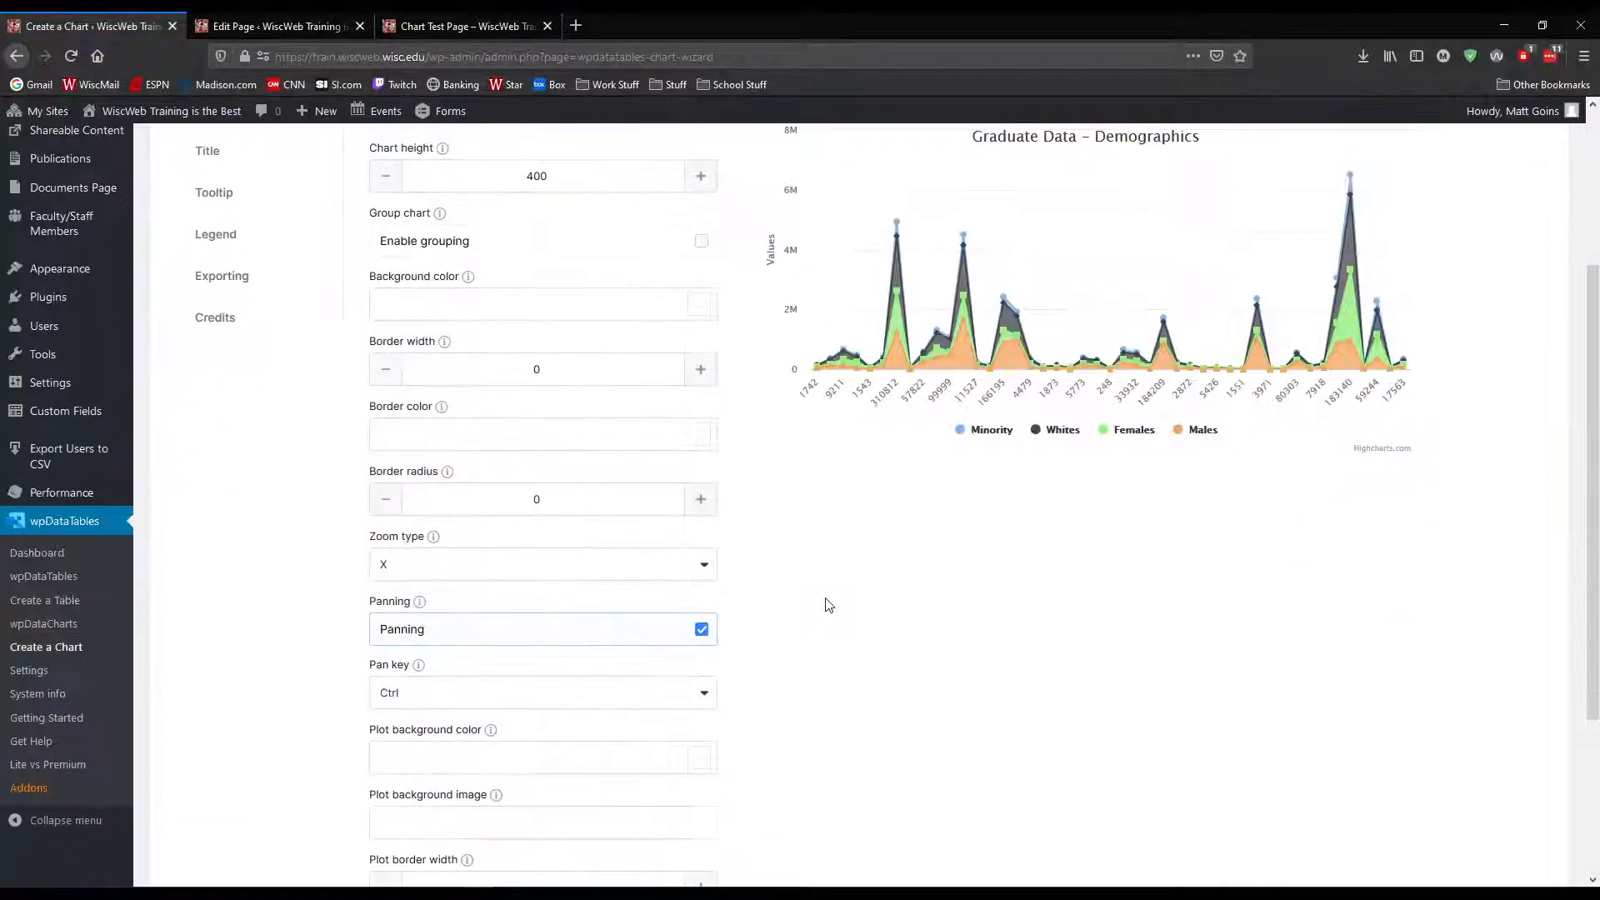
scroll(581, 688, down, 1)
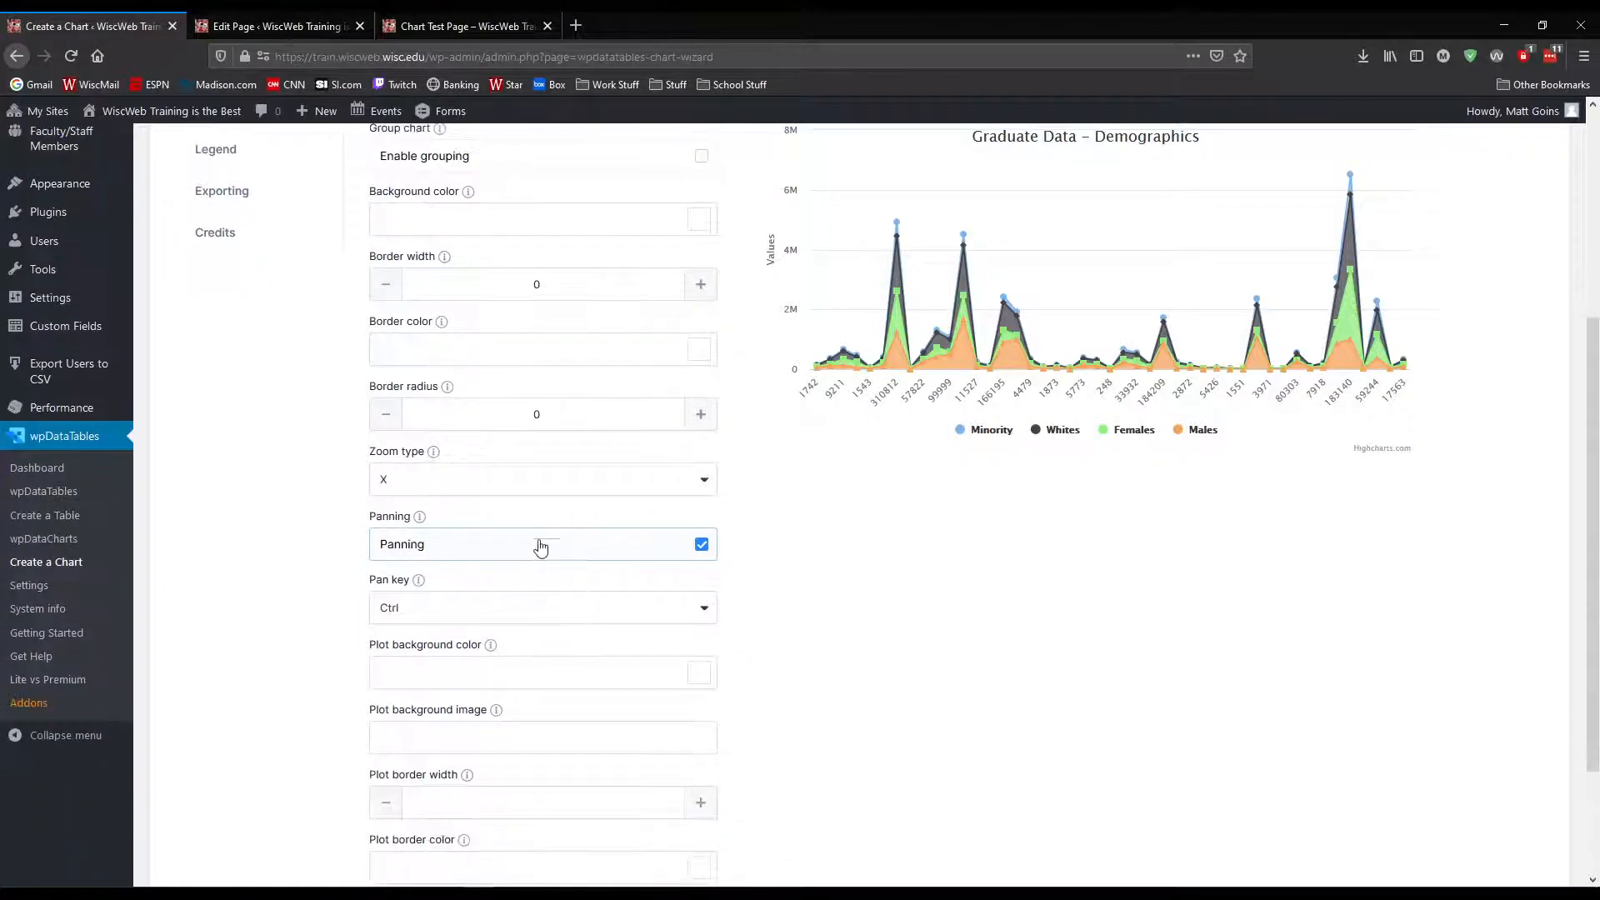
click(708, 483)
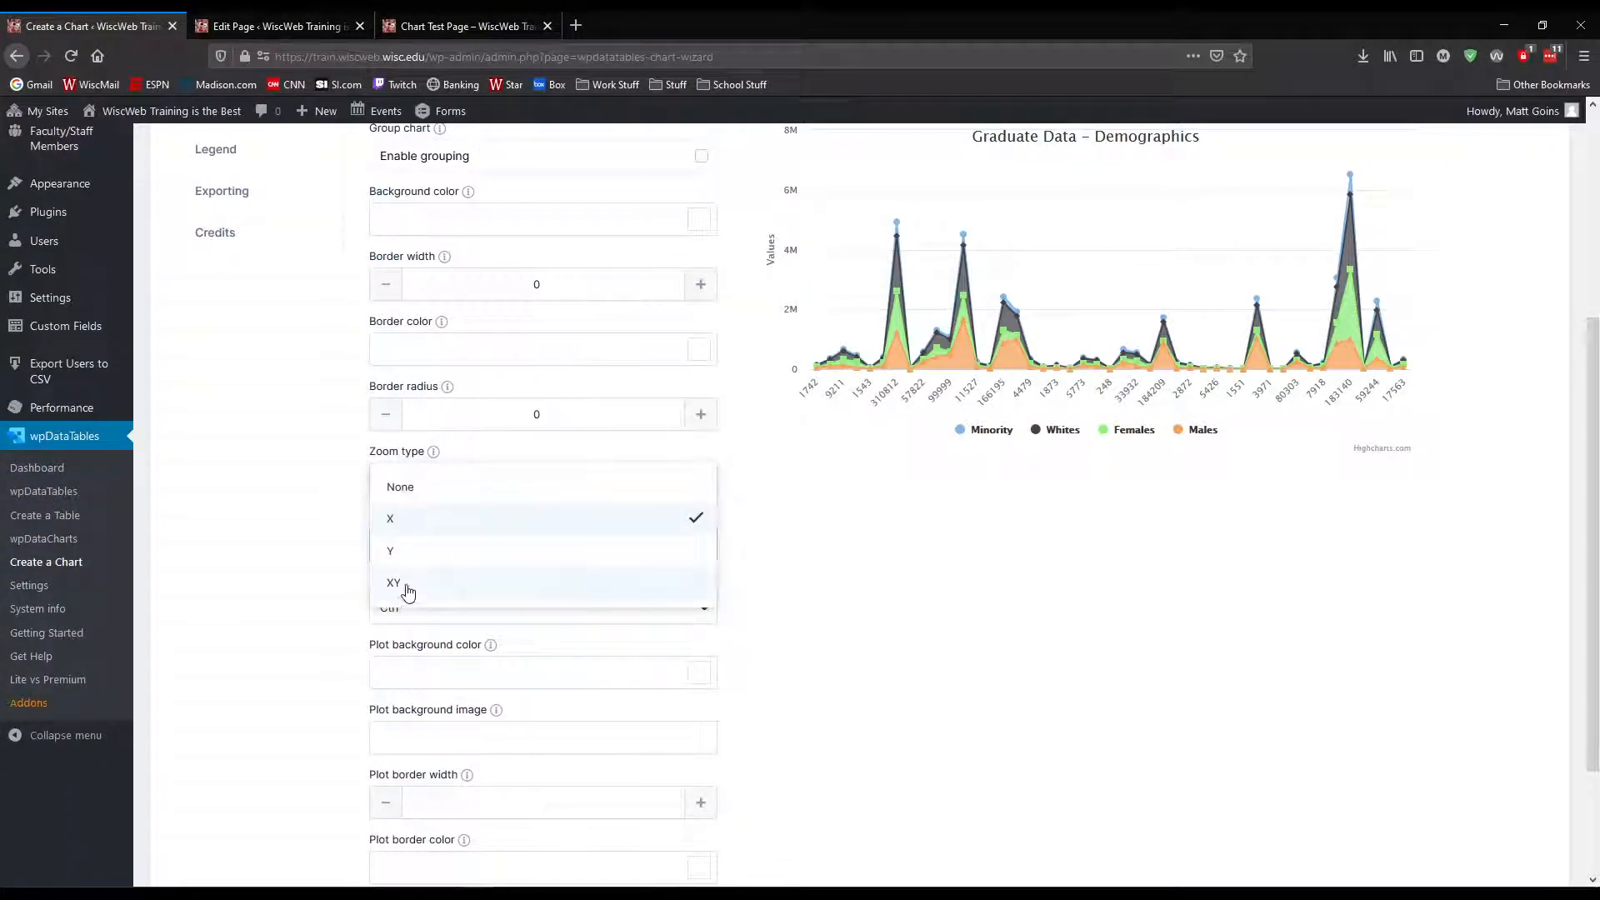
click(407, 587)
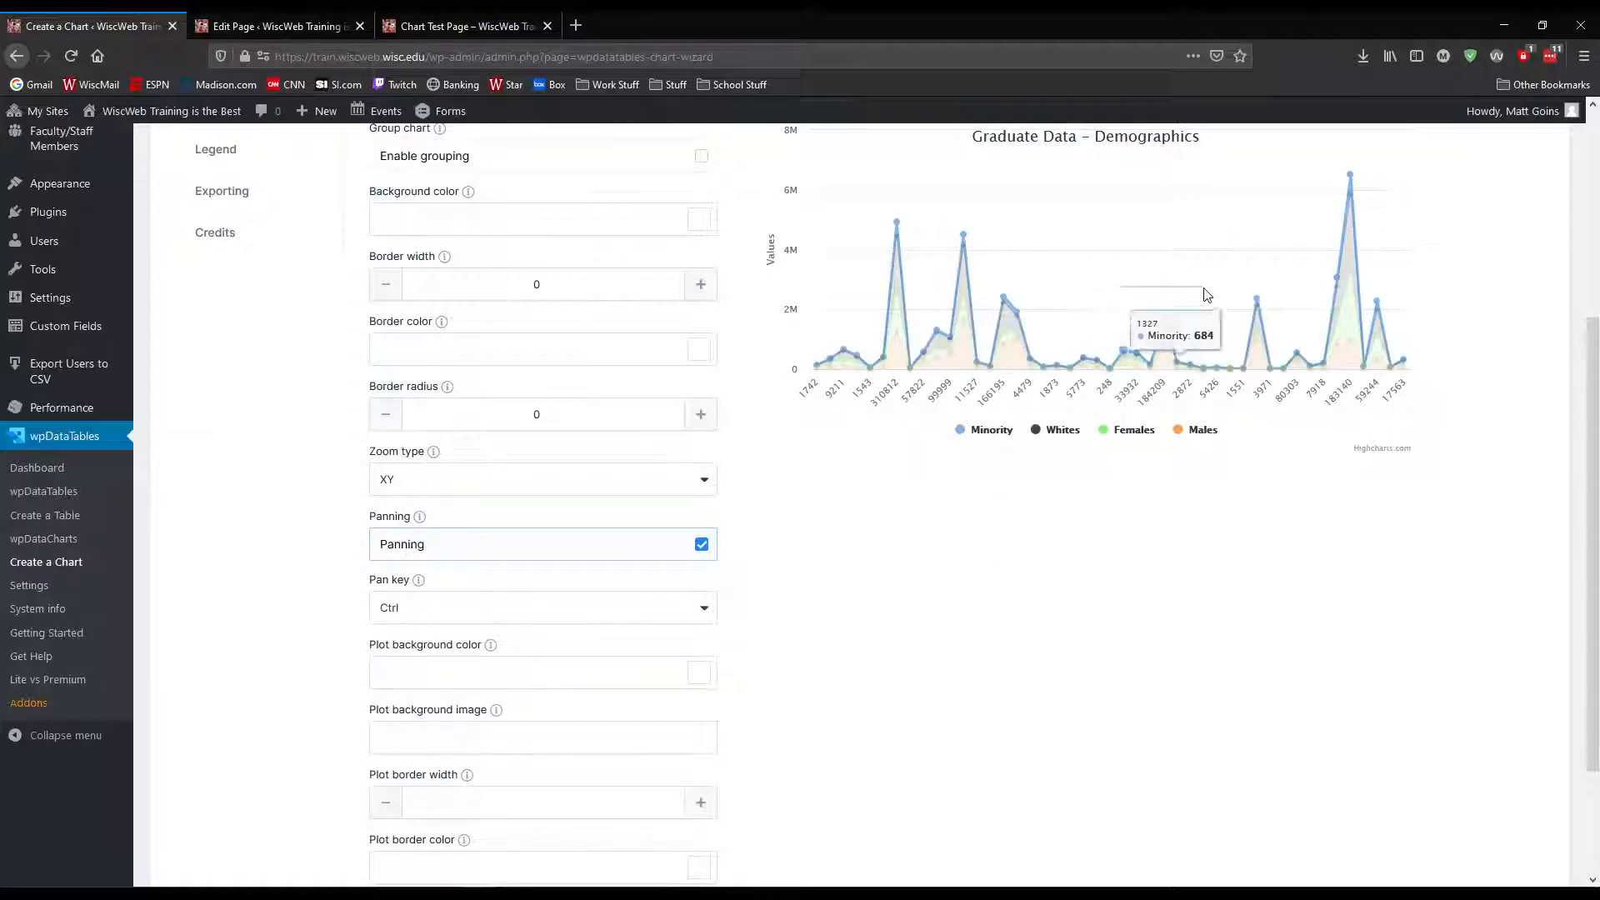
Save the demographics chart after testing the two-directional zoom on the preview and resetting it
drag(1118, 285, 1215, 343)
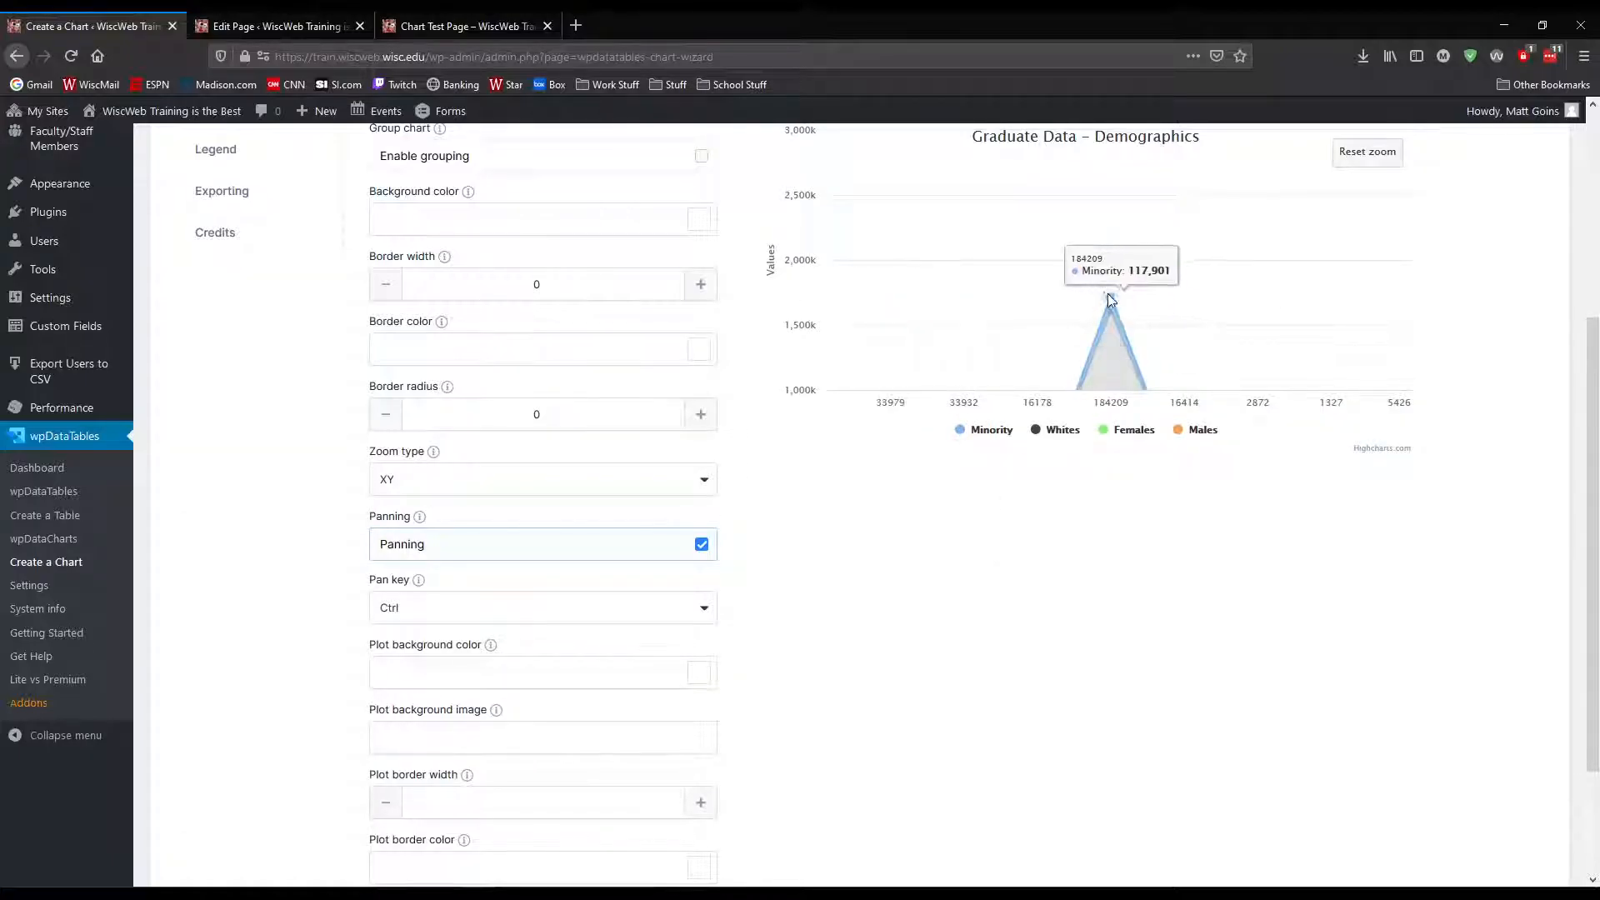
click(1379, 155)
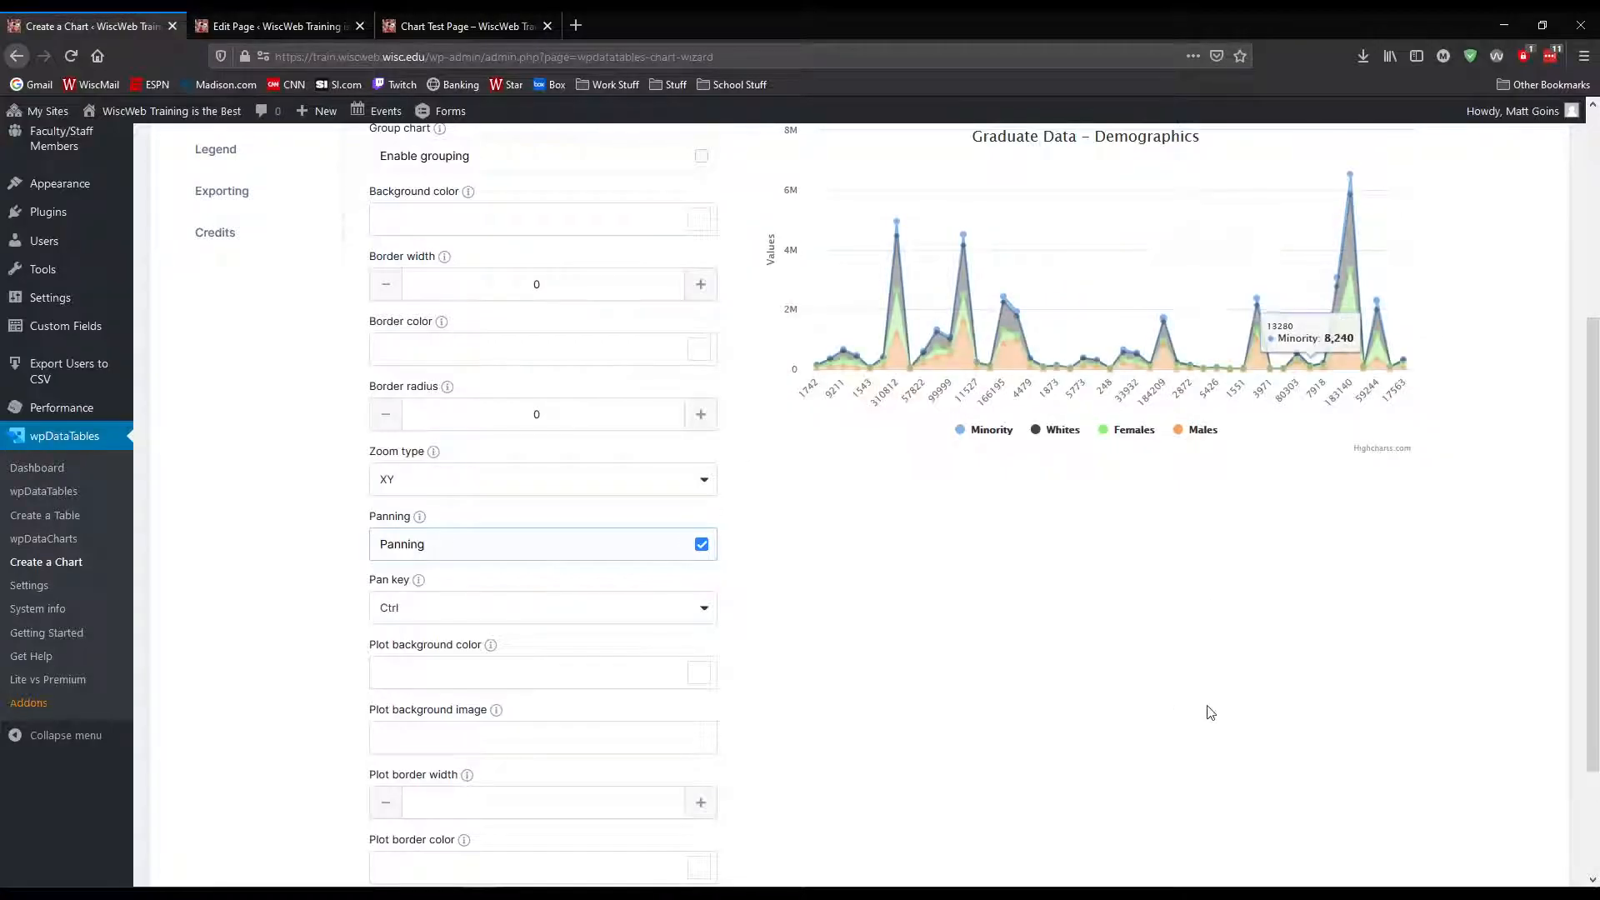
scroll(1462, 826, down, 3)
click(1516, 793)
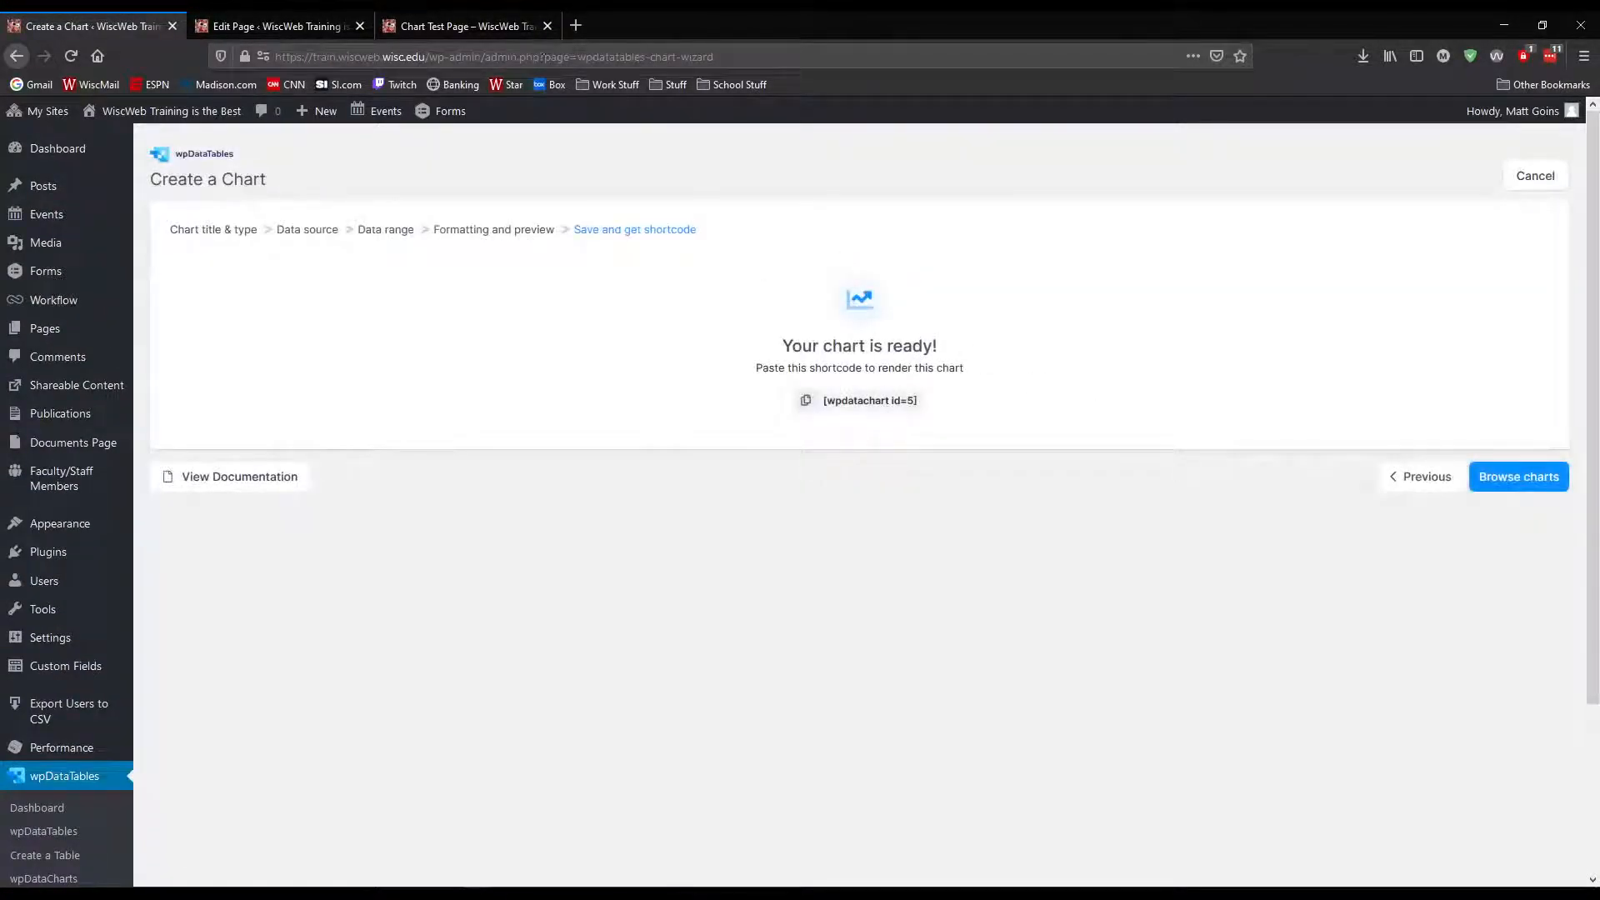
Reload the published Chart Test Page, test dragging across the demographics chart, and reset its zoom
click(460, 26)
key(F5)
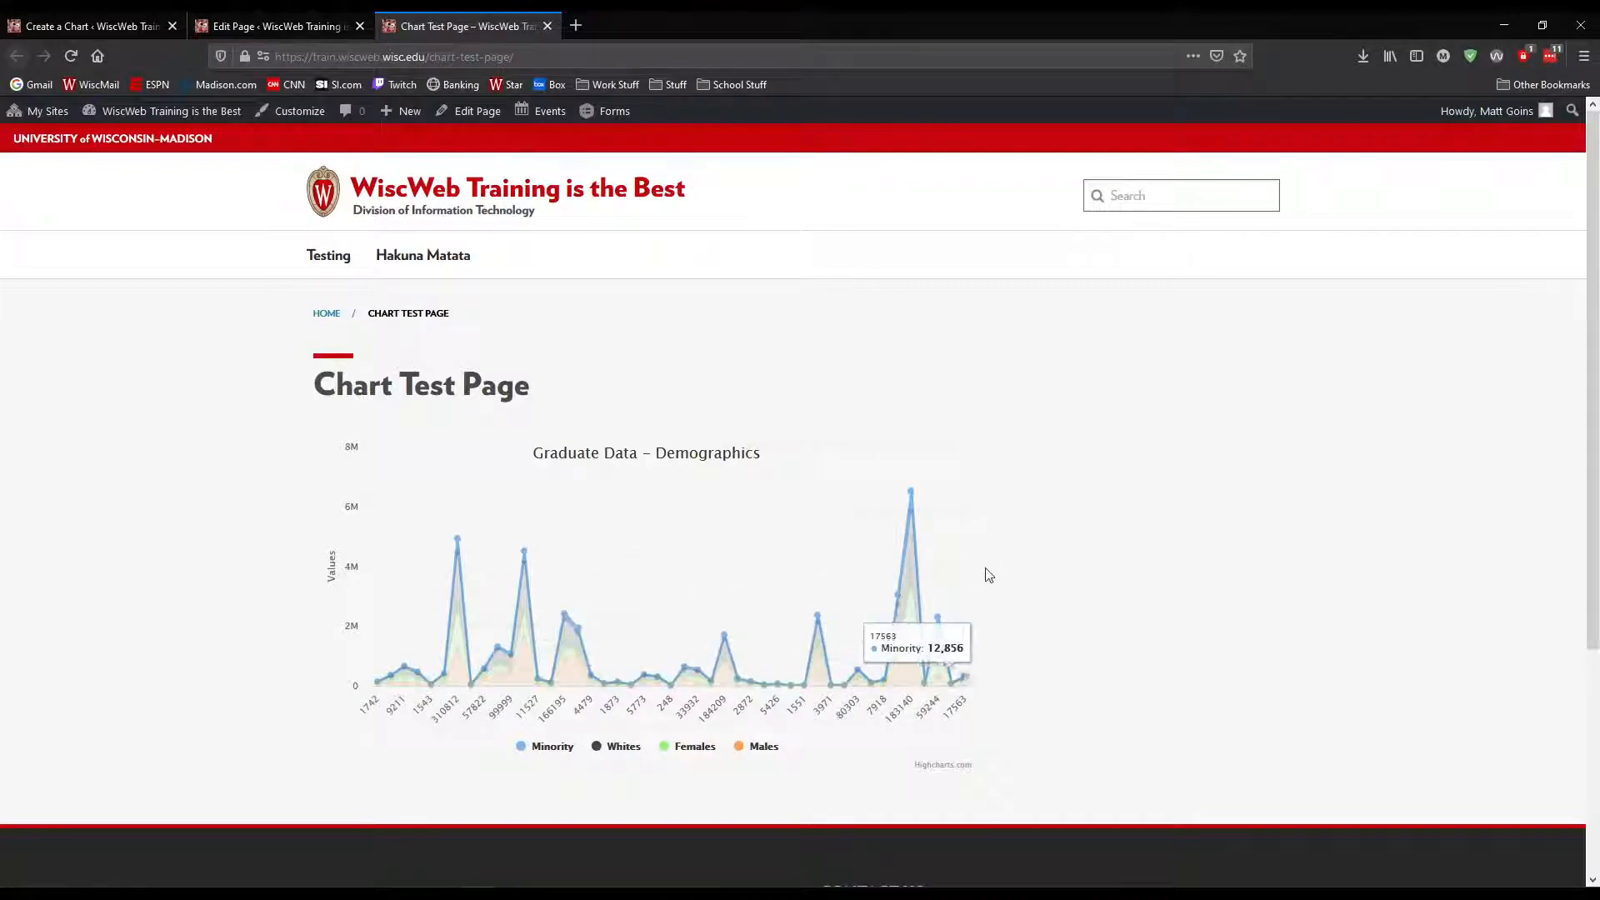
drag(706, 588, 603, 581)
drag(905, 588, 840, 599)
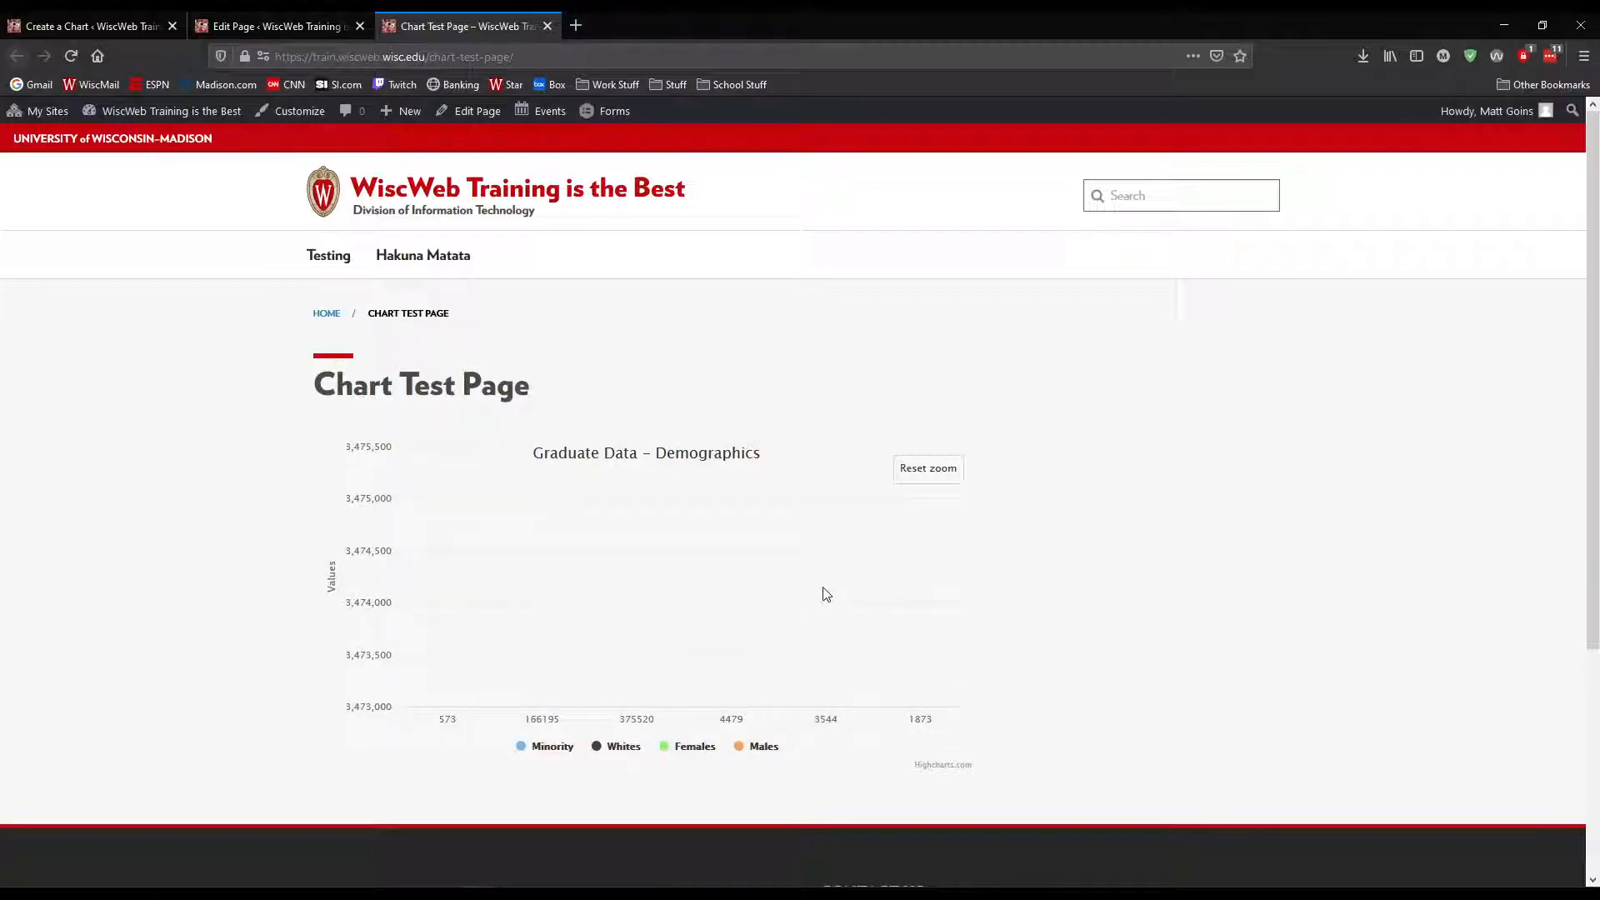
click(906, 468)
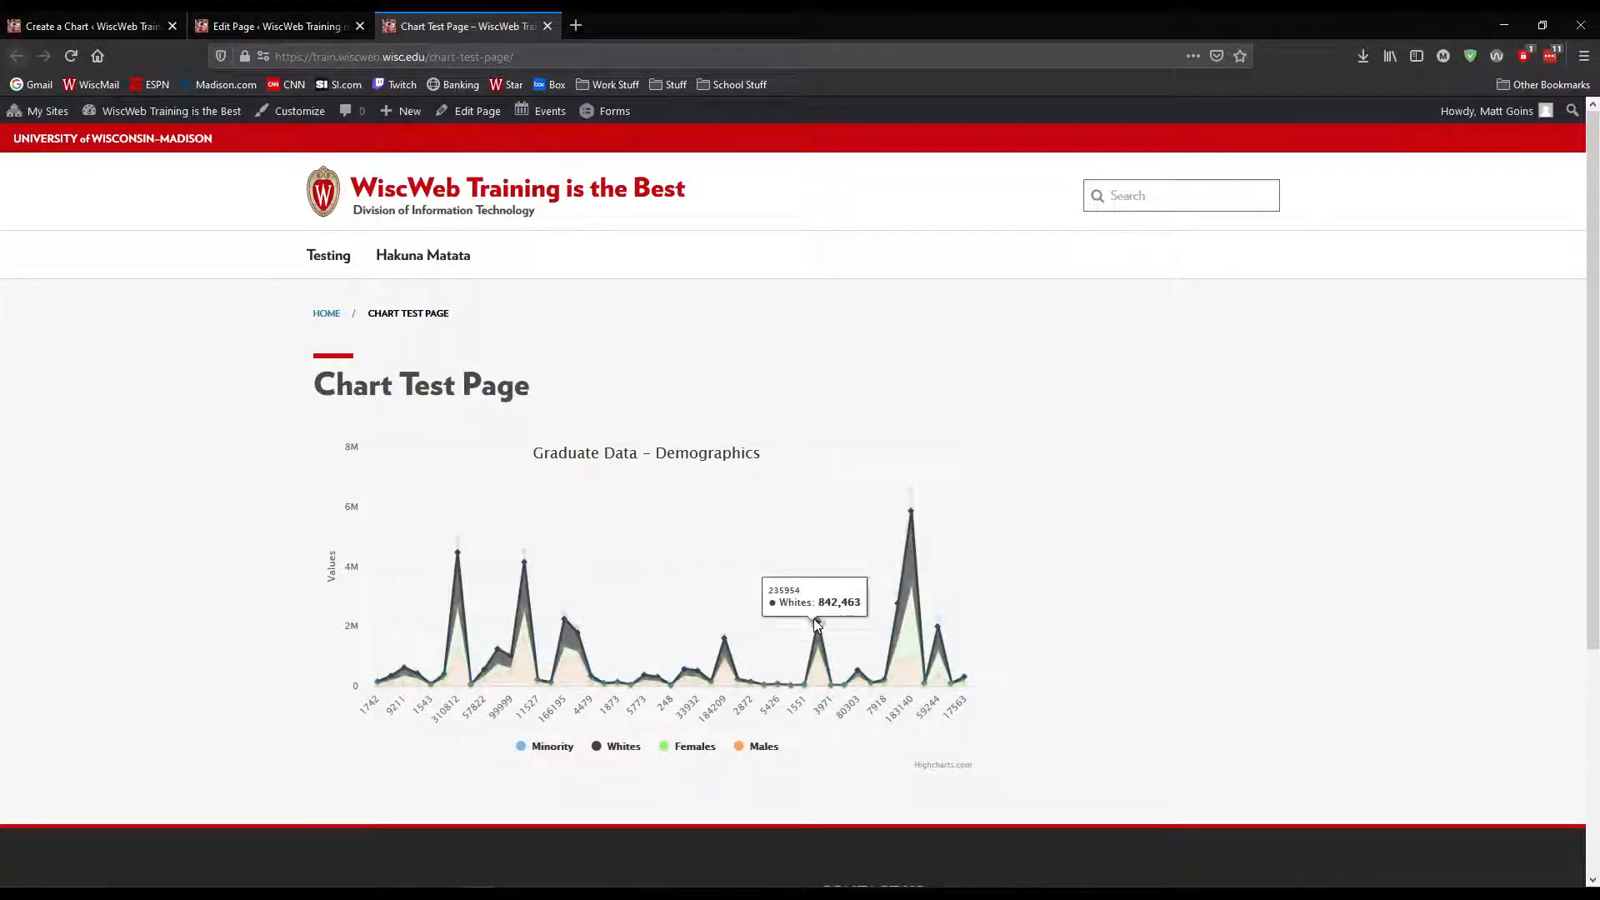
Zoom into an area of the published demographics chart, pan it back and forth, and reset the zoom
drag(414, 521, 595, 688)
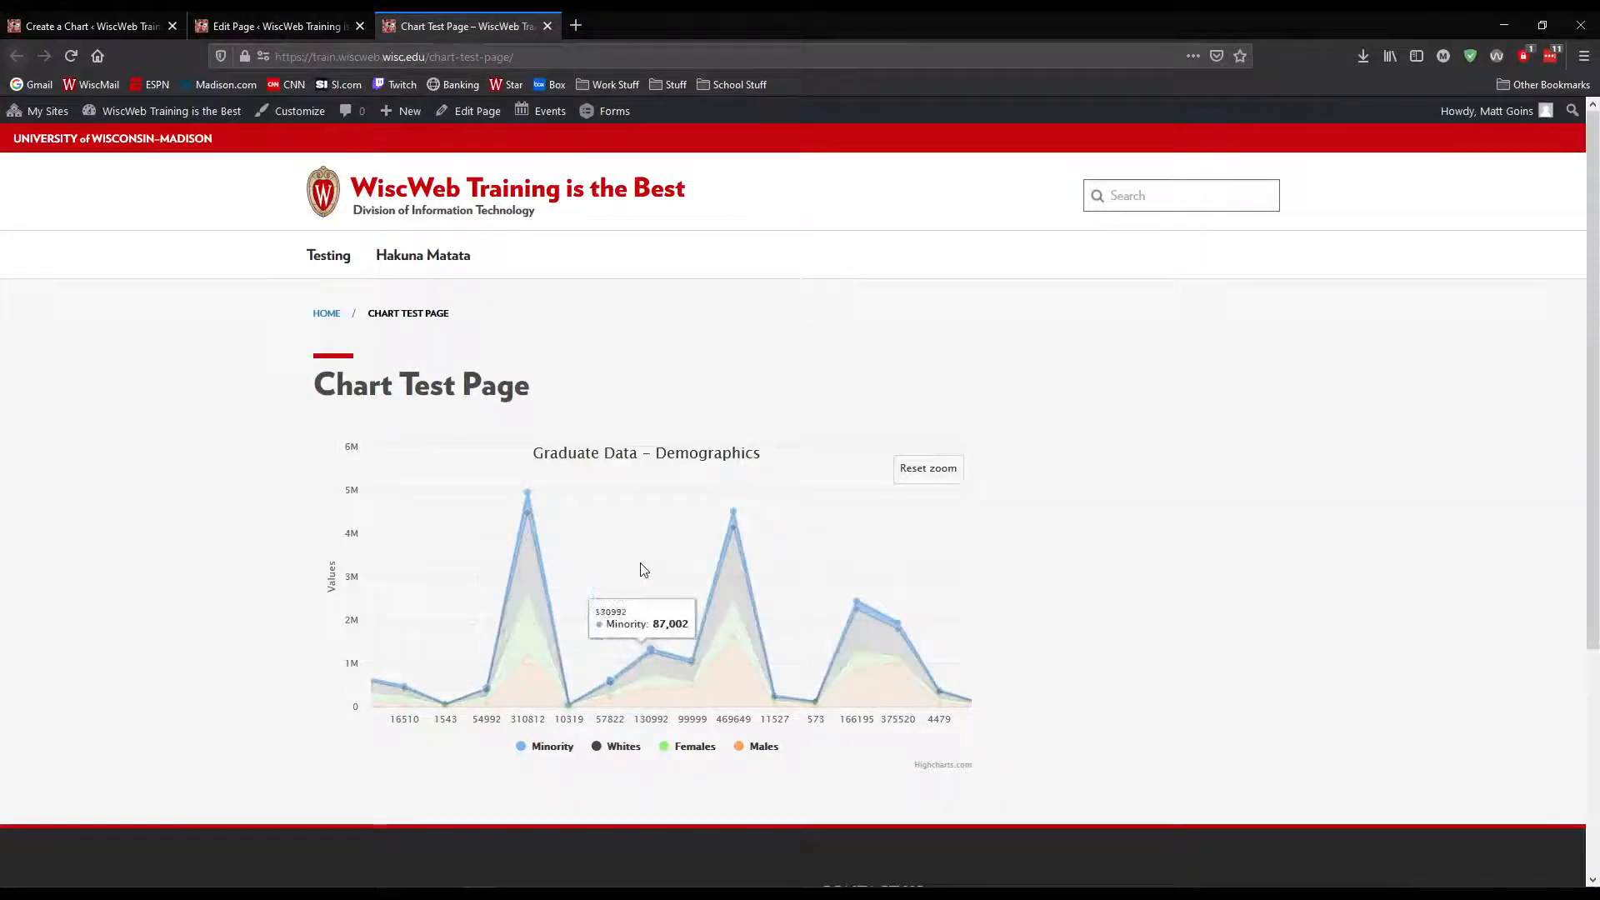
drag(652, 567, 475, 568)
drag(808, 572, 498, 571)
drag(759, 586, 631, 584)
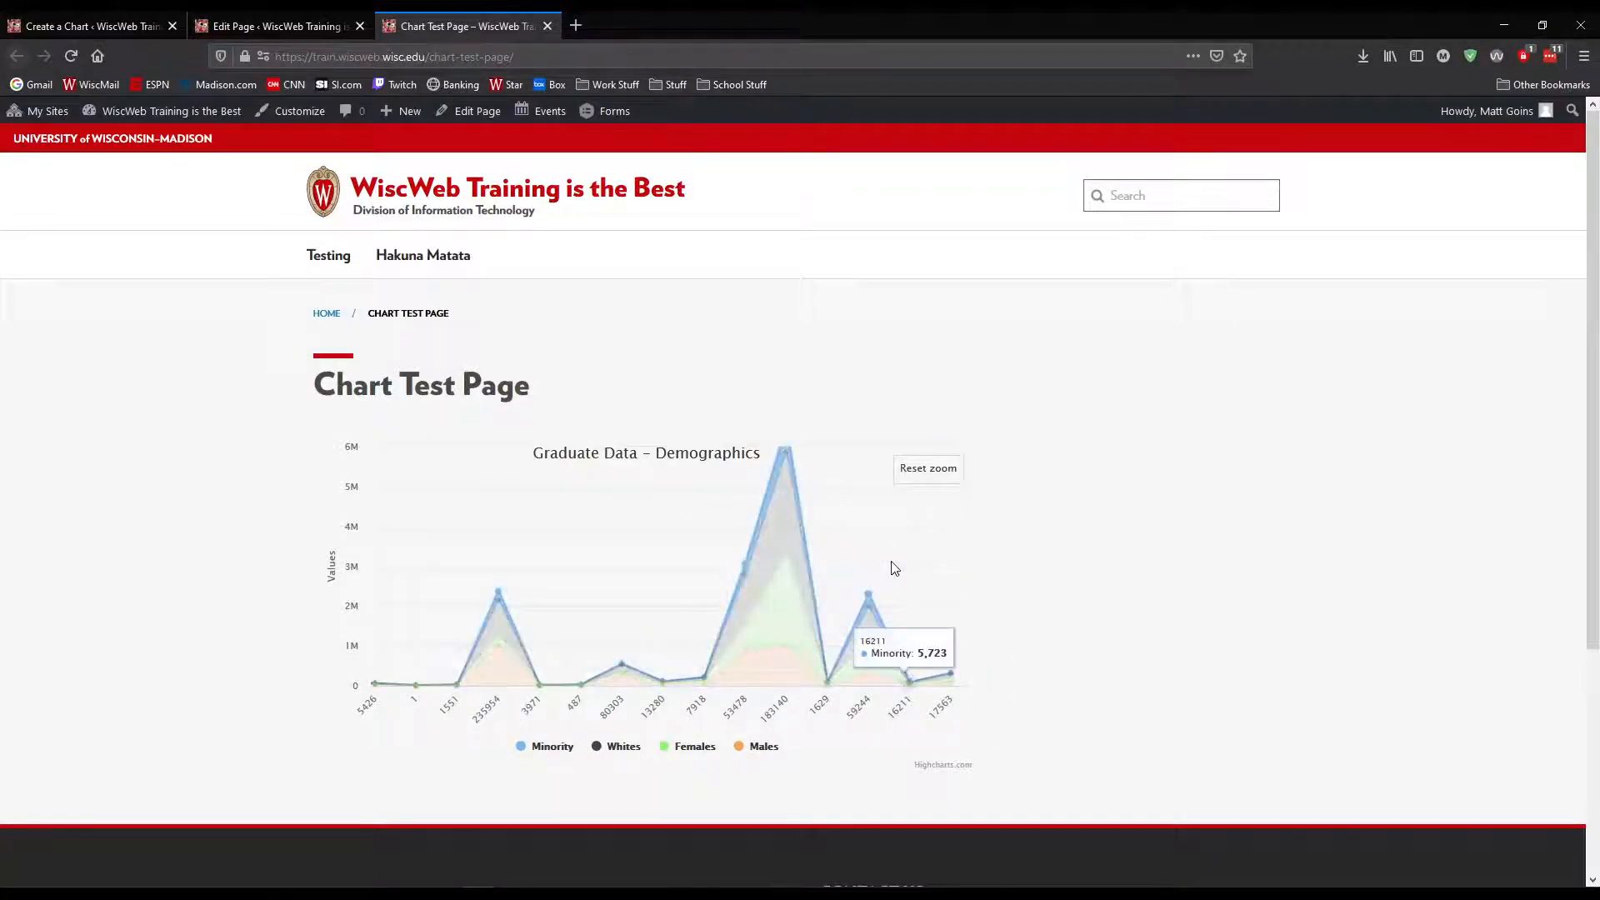
drag(529, 546, 839, 575)
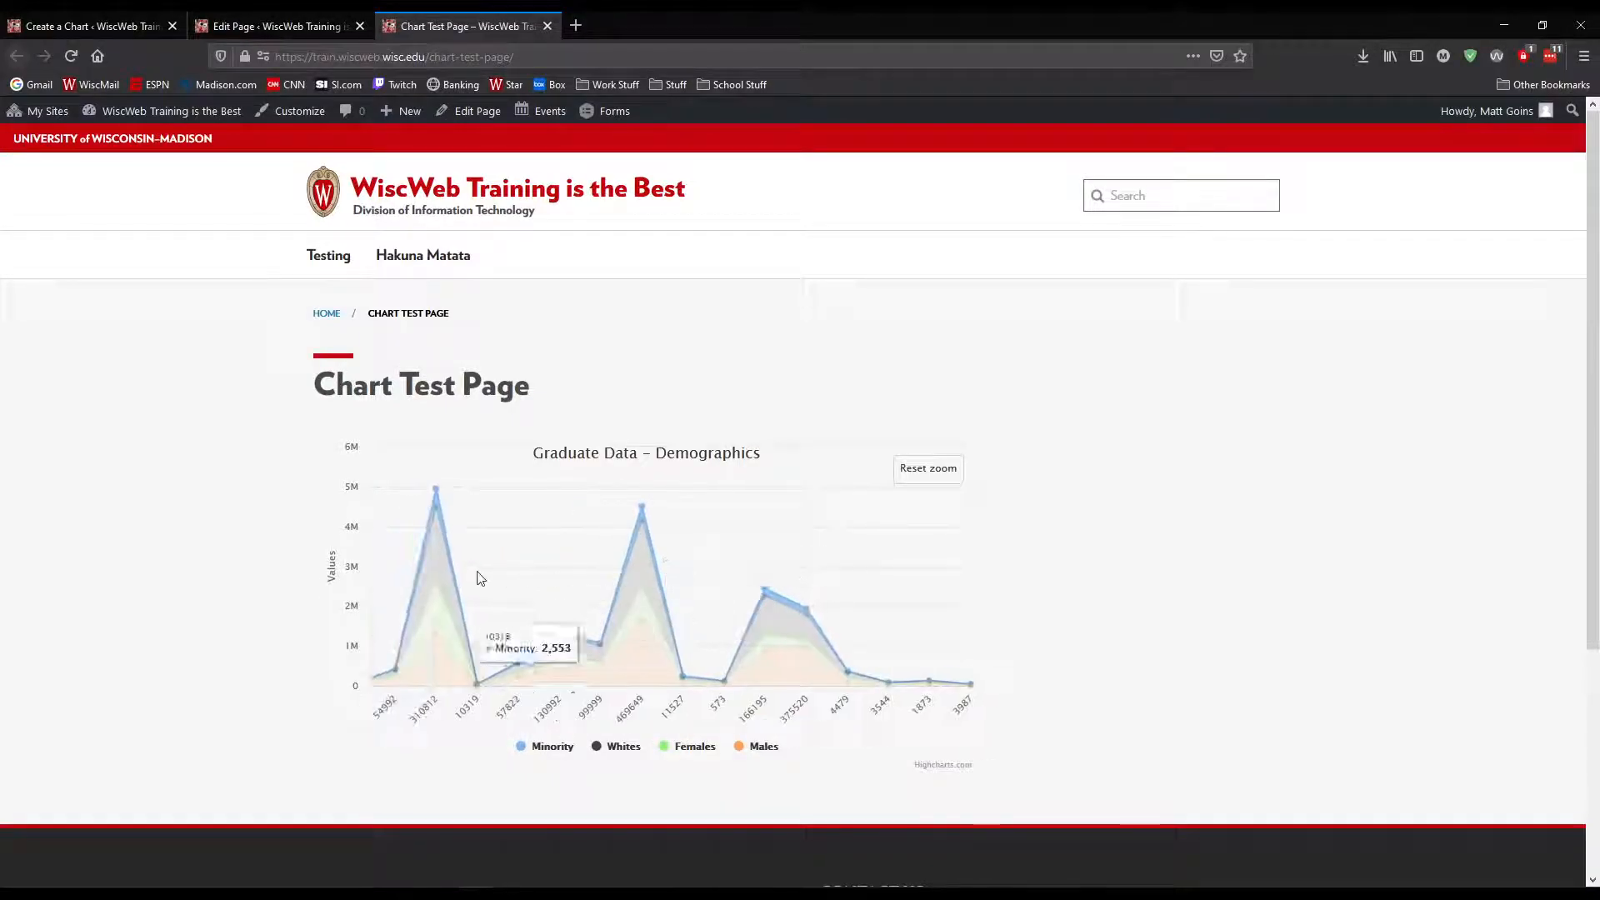
drag(480, 579, 701, 589)
drag(540, 634, 749, 701)
click(927, 469)
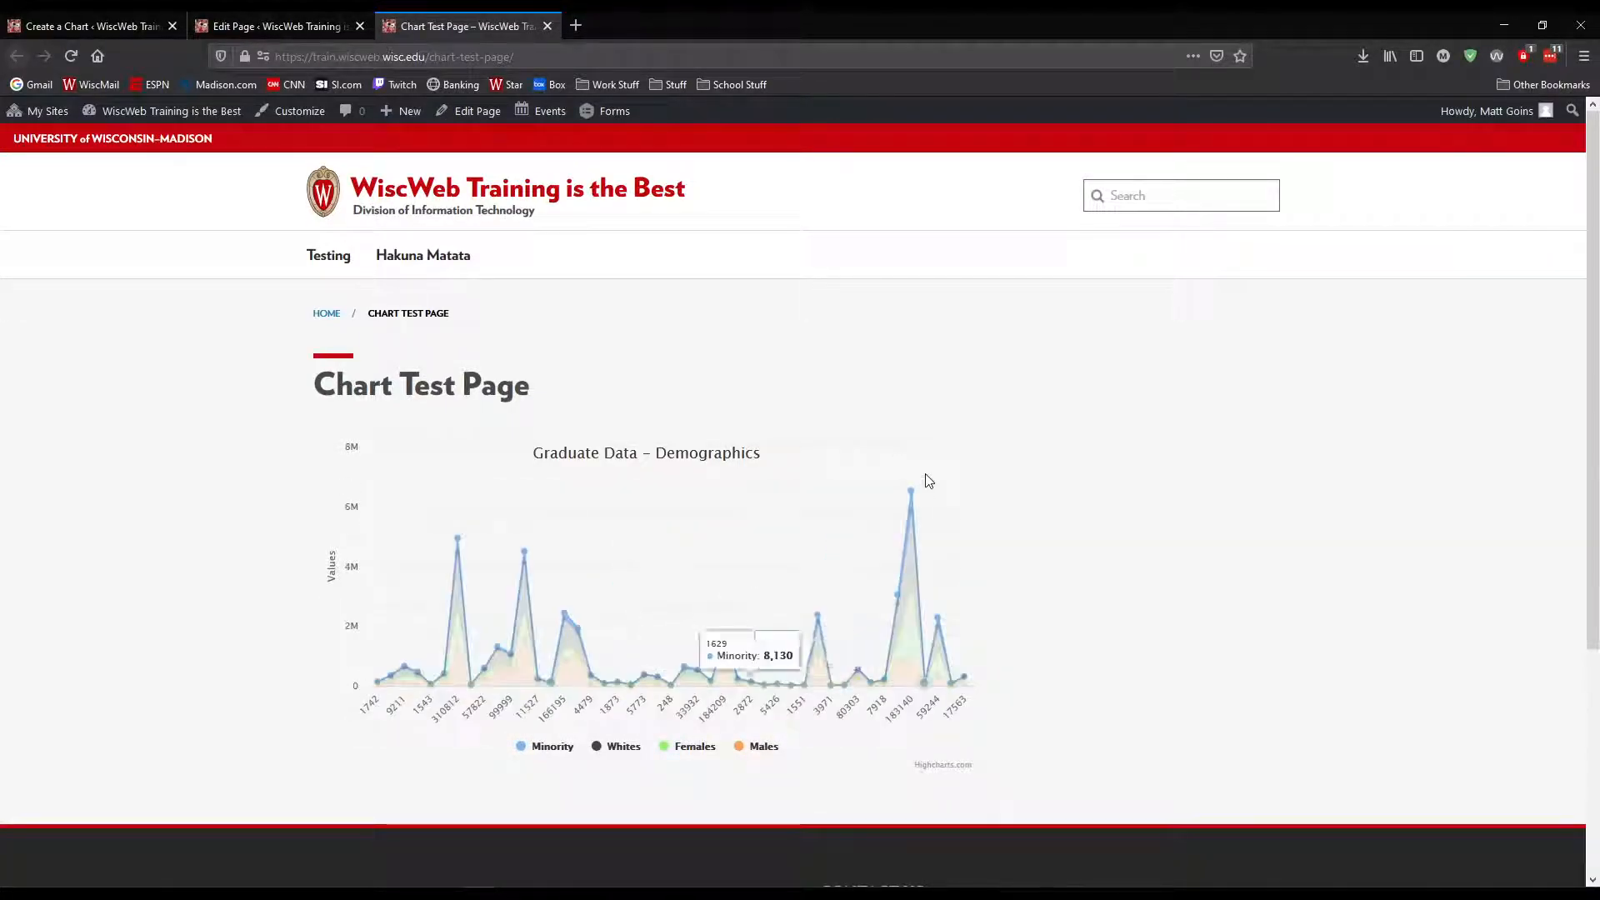
Return to the demographics chart's formatting settings, review the options and preview data points, and save the chart again
click(125, 28)
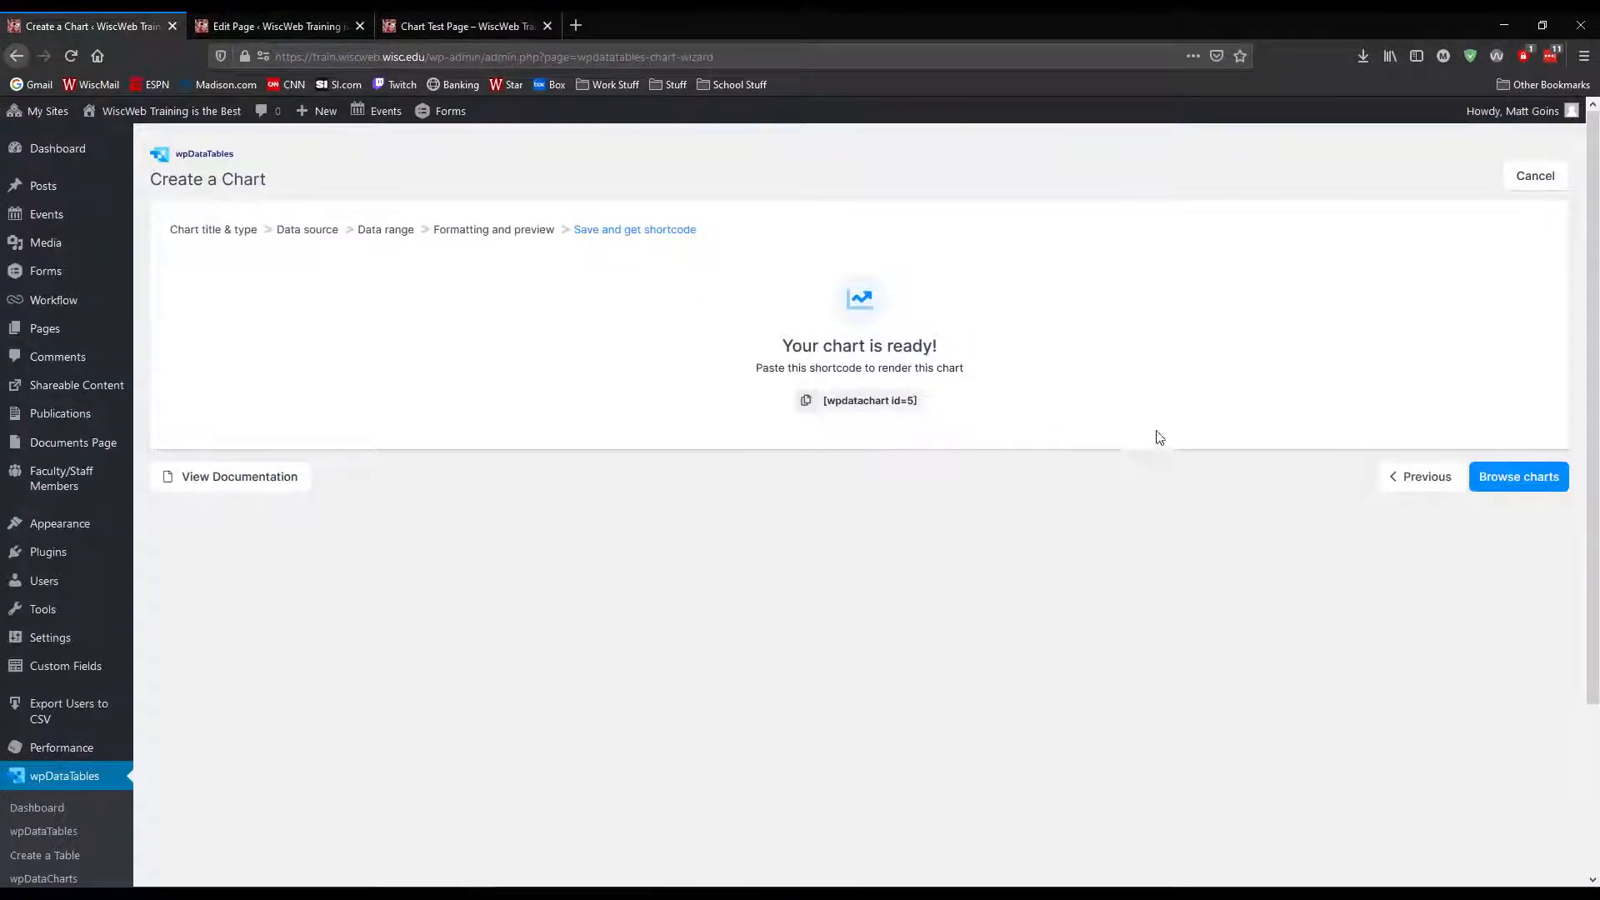
click(1420, 476)
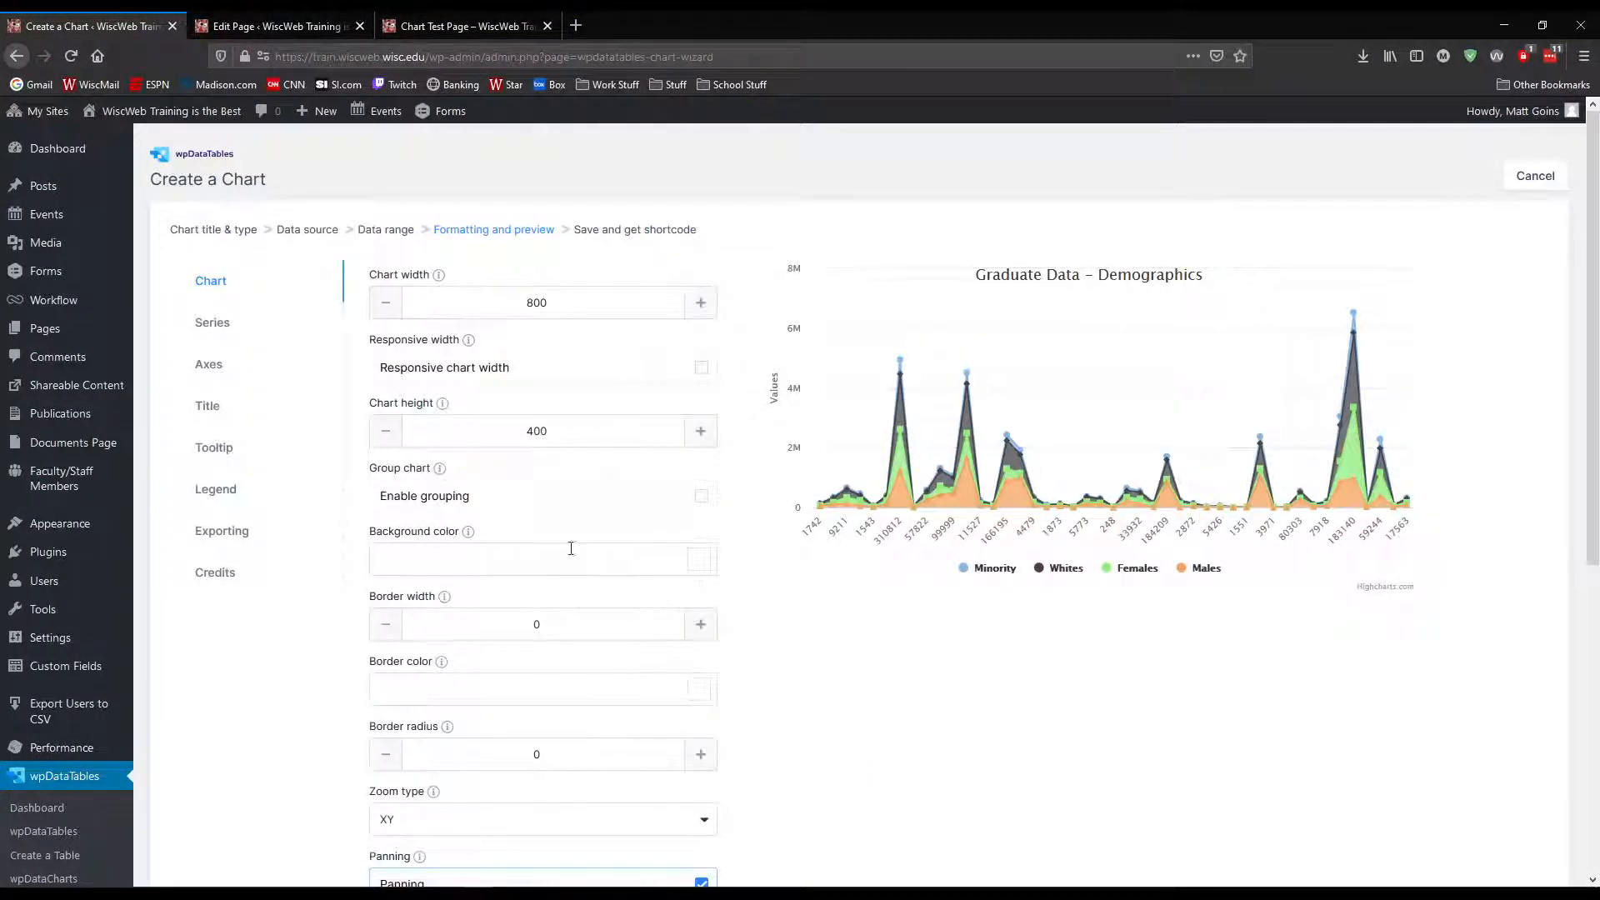
scroll(498, 652, down, 4)
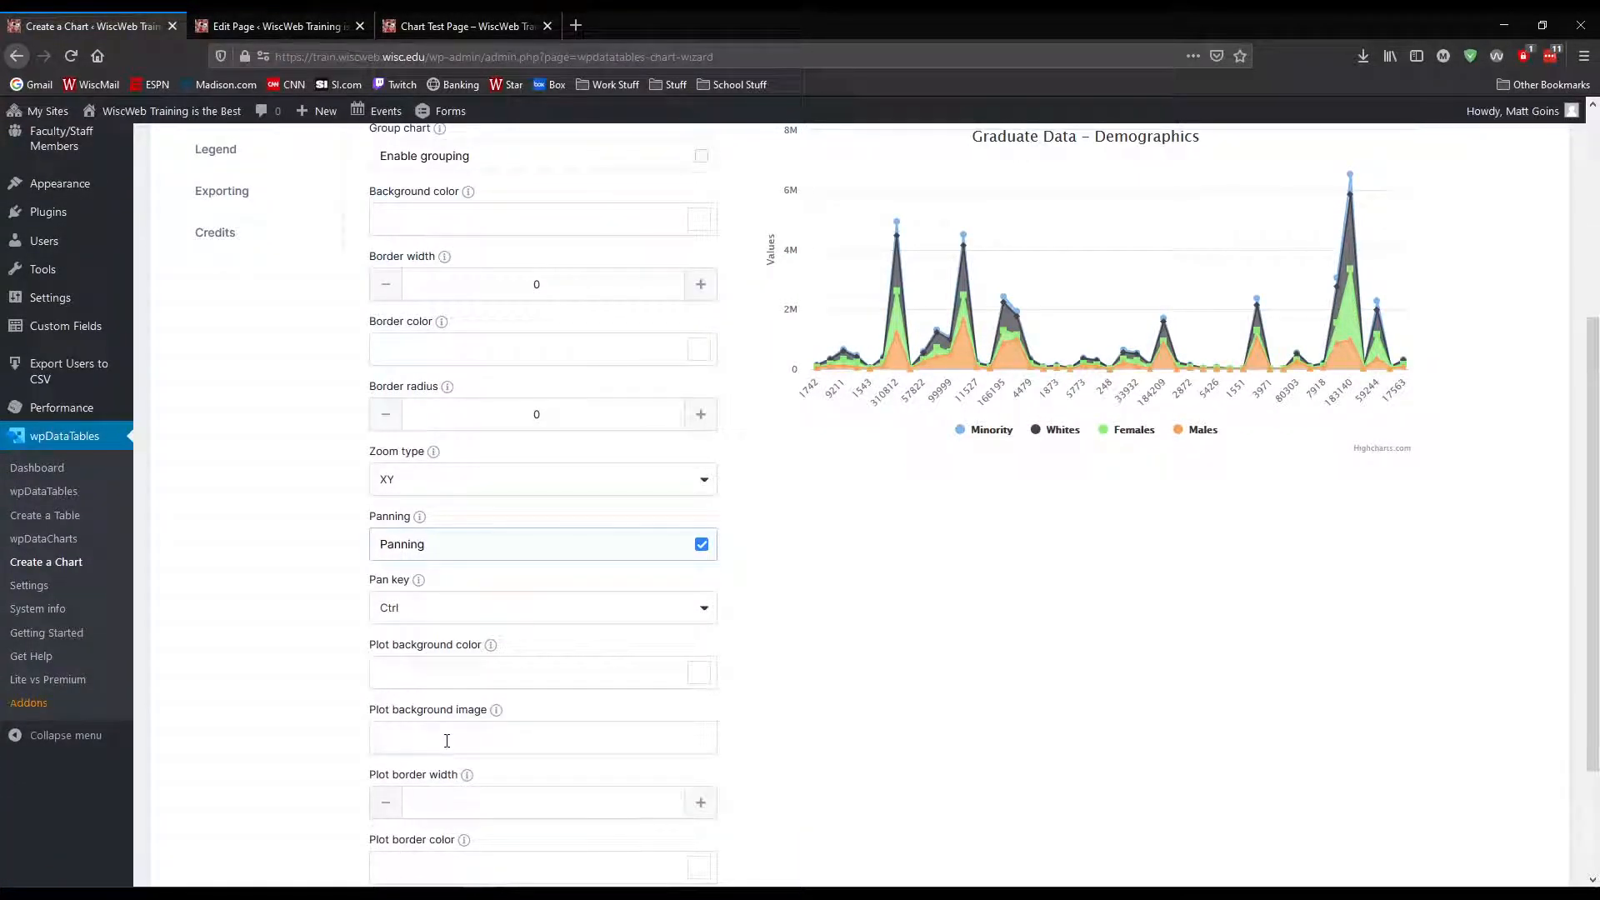
scroll(750, 587, up, 4)
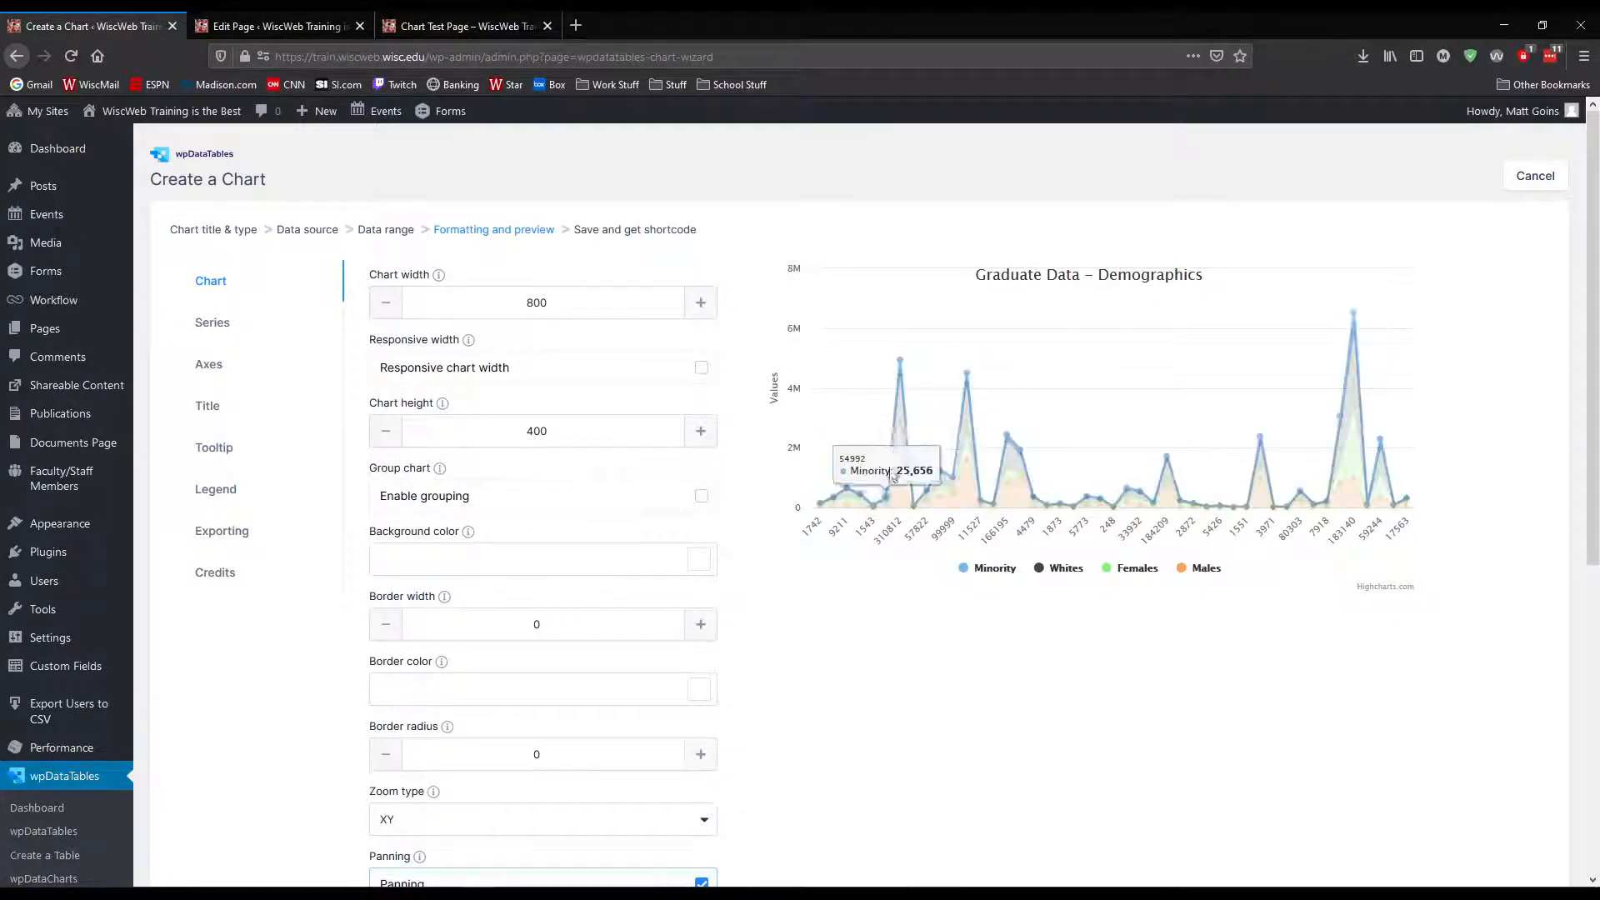
mouse_move(901, 371)
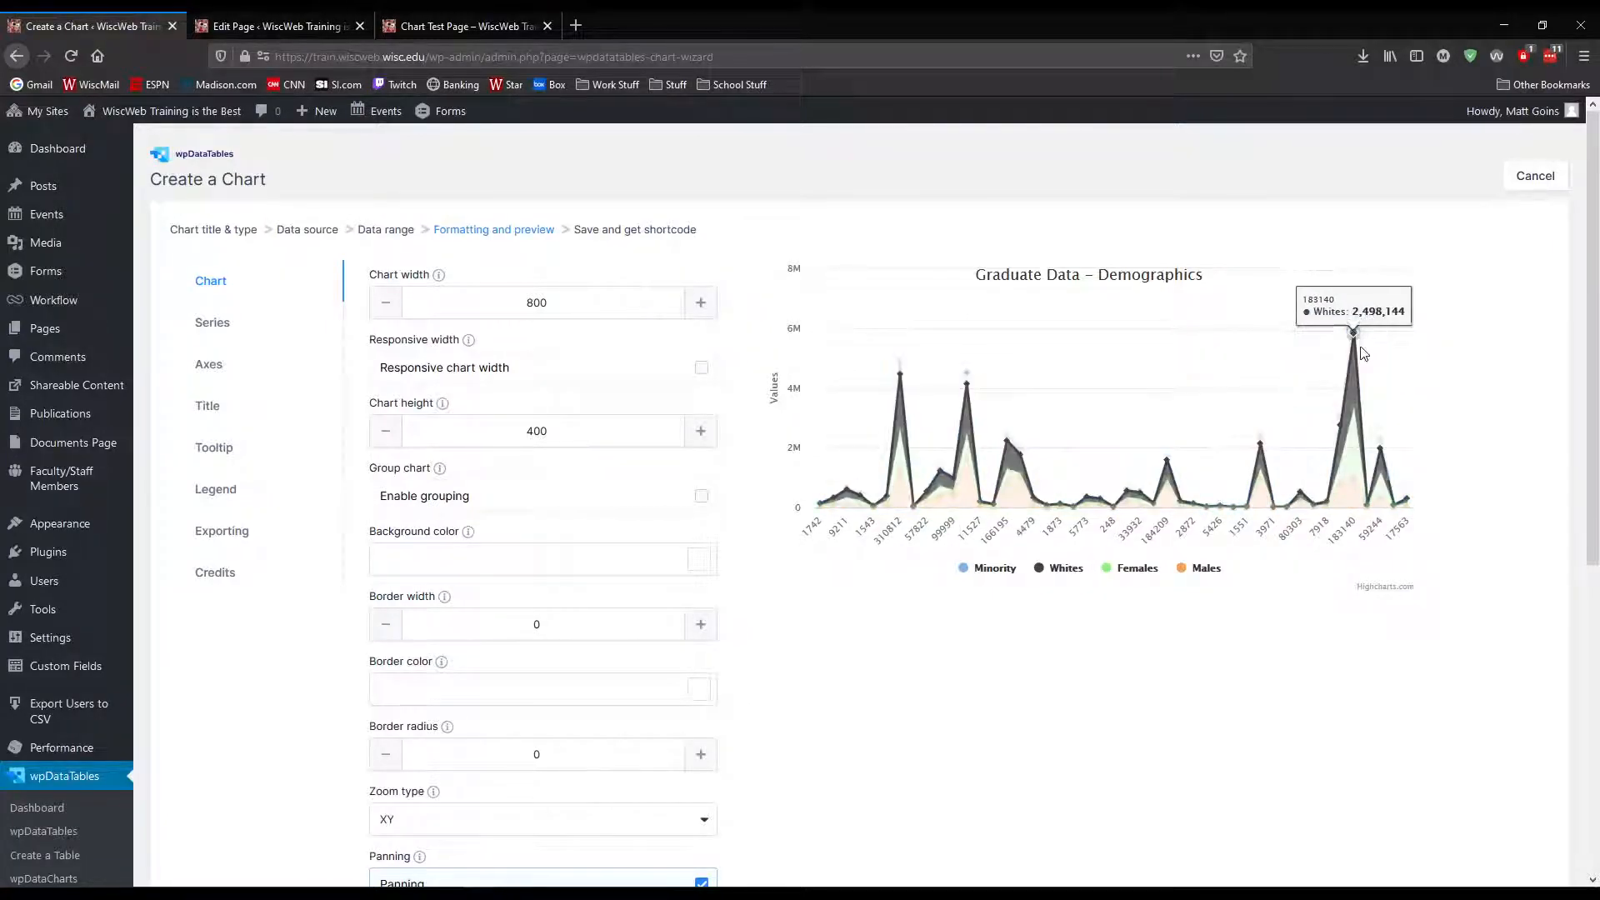
scroll(1443, 367, down, 5)
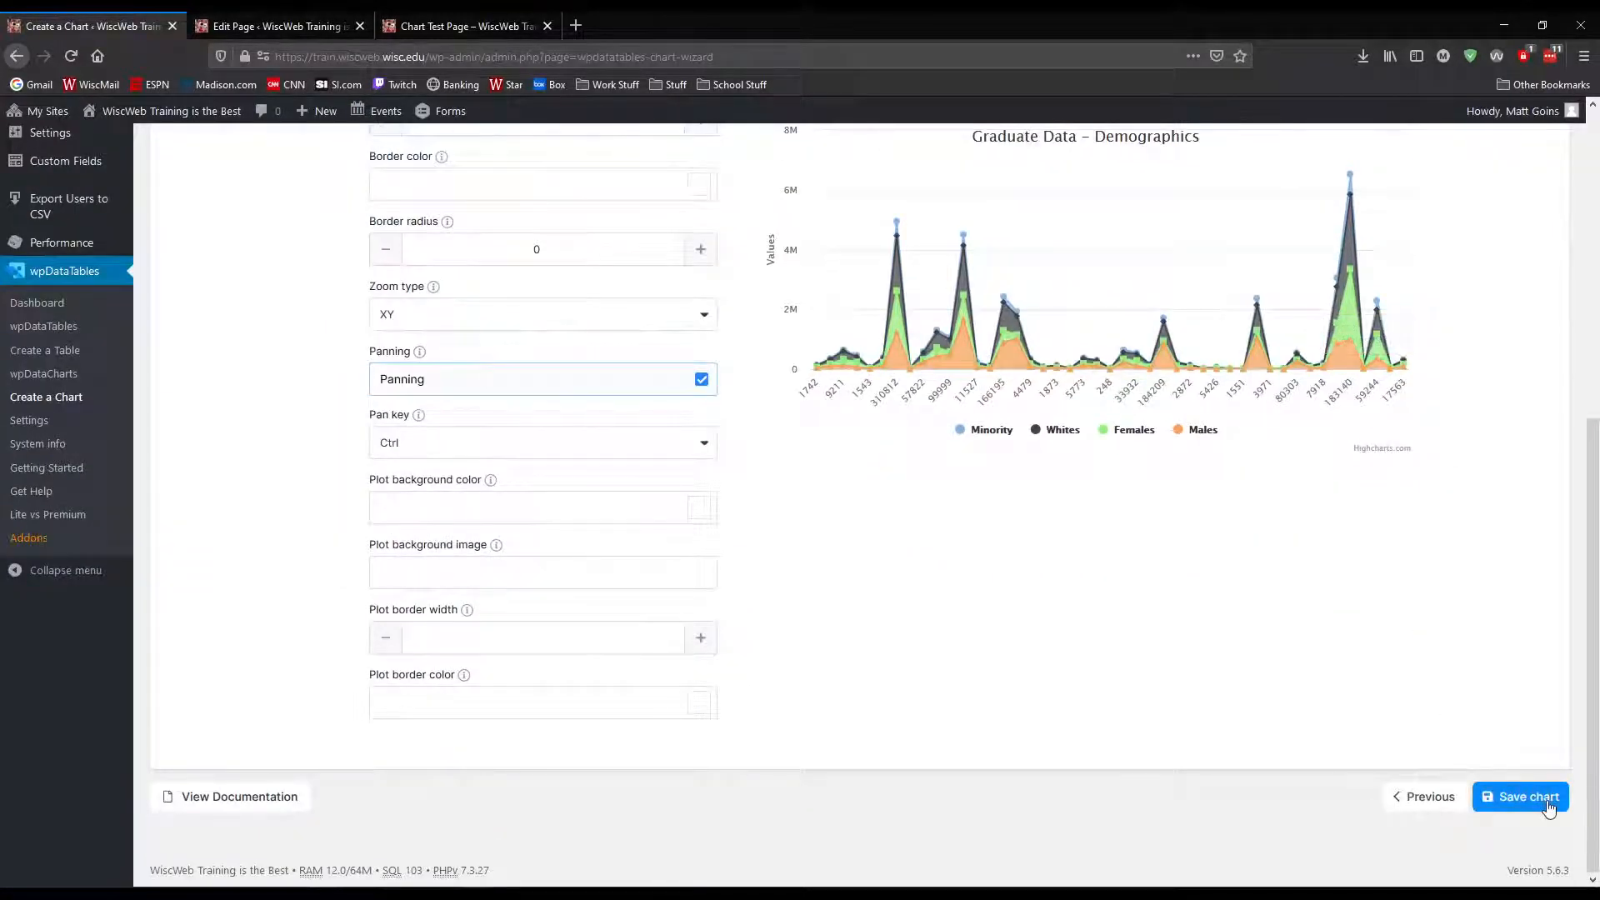
click(1543, 795)
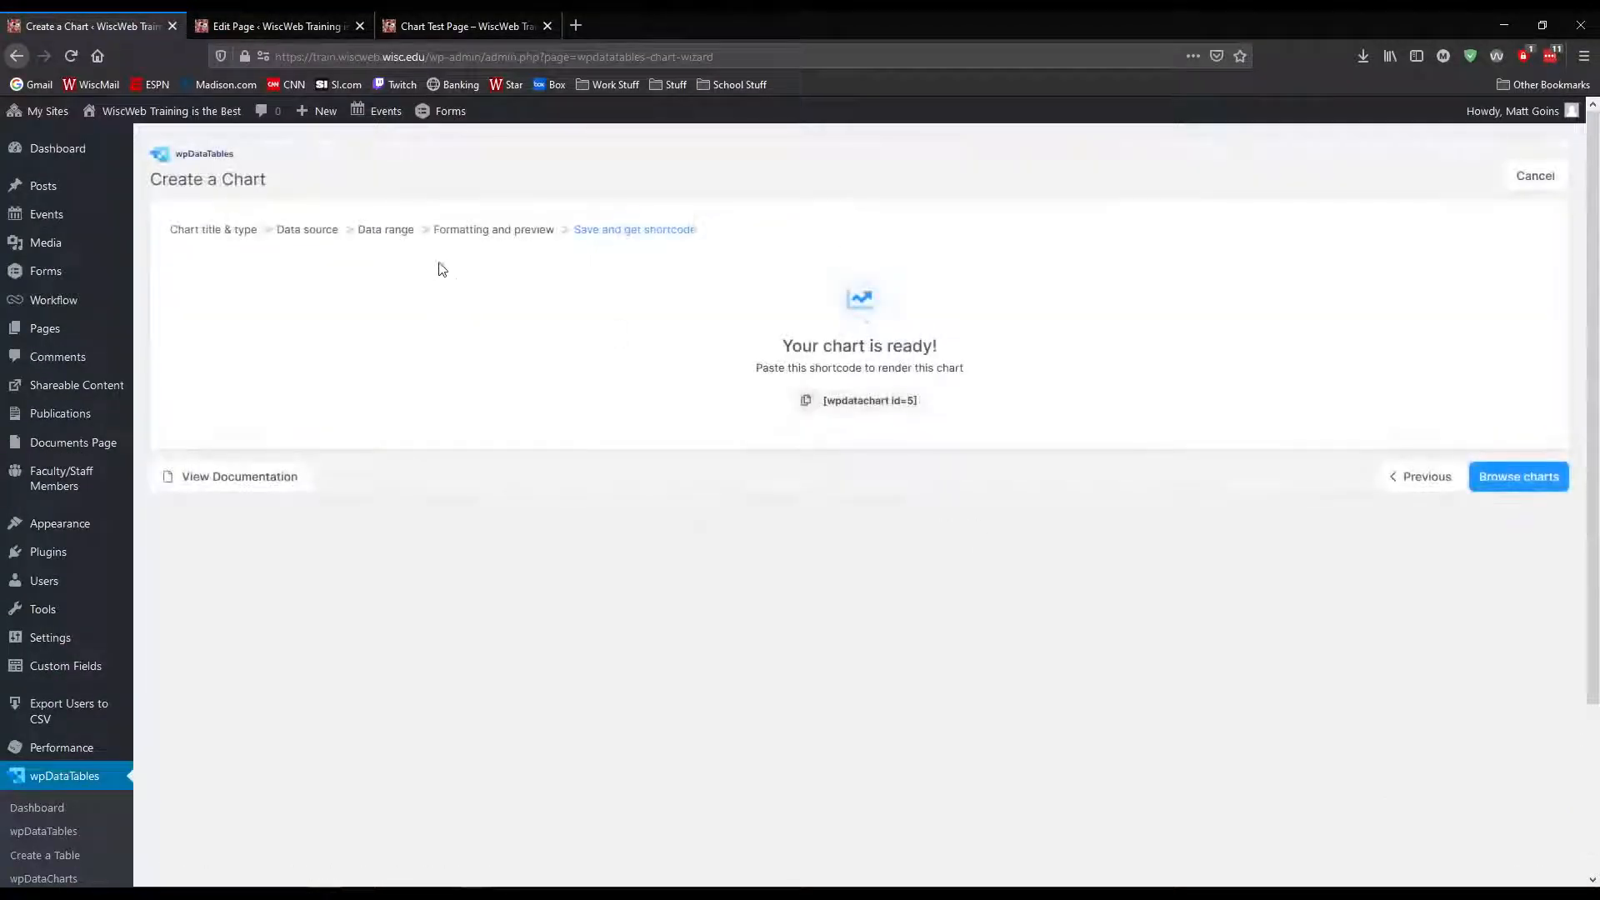
Start a new chart from the chart list and name it Graduate Stuff
click(1513, 492)
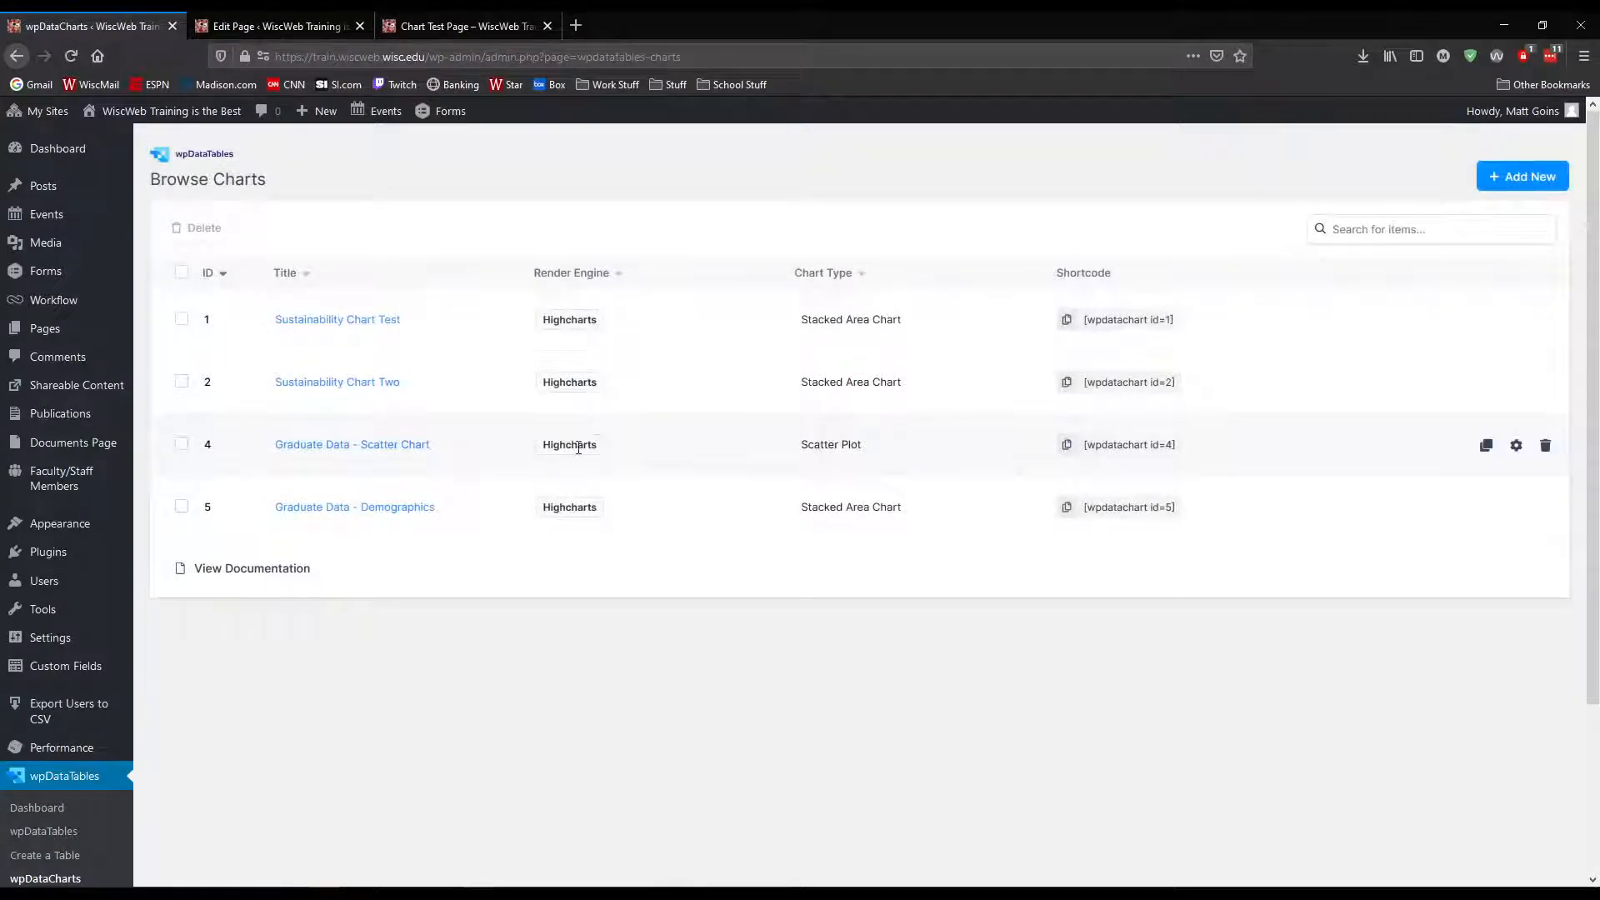
click(1508, 178)
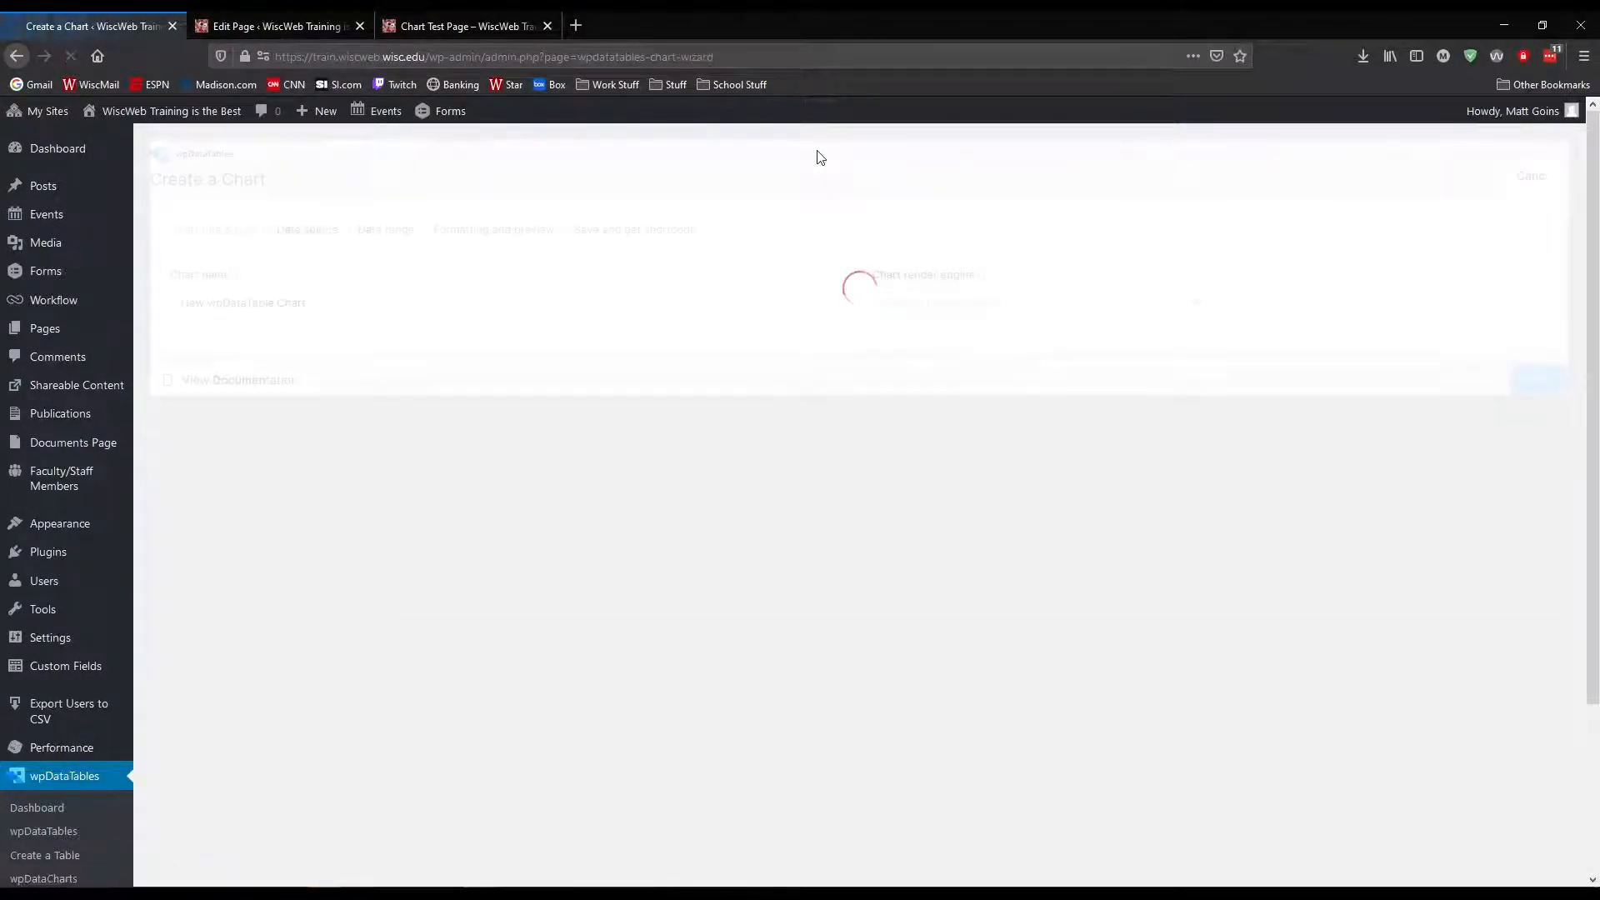
triple_click(341, 301)
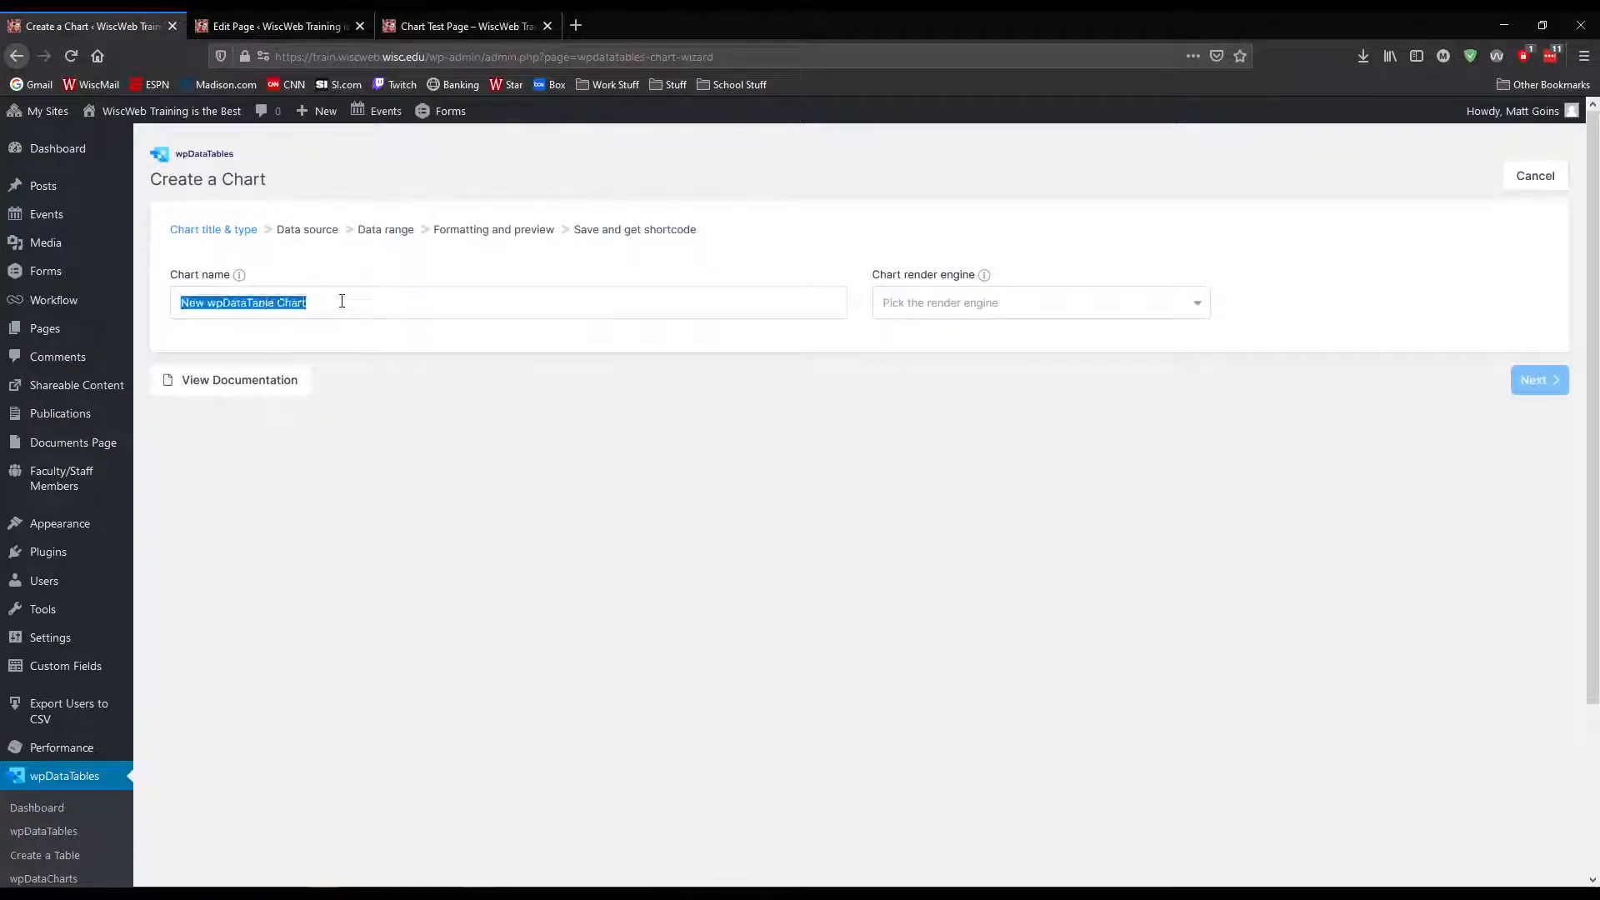
text(W)
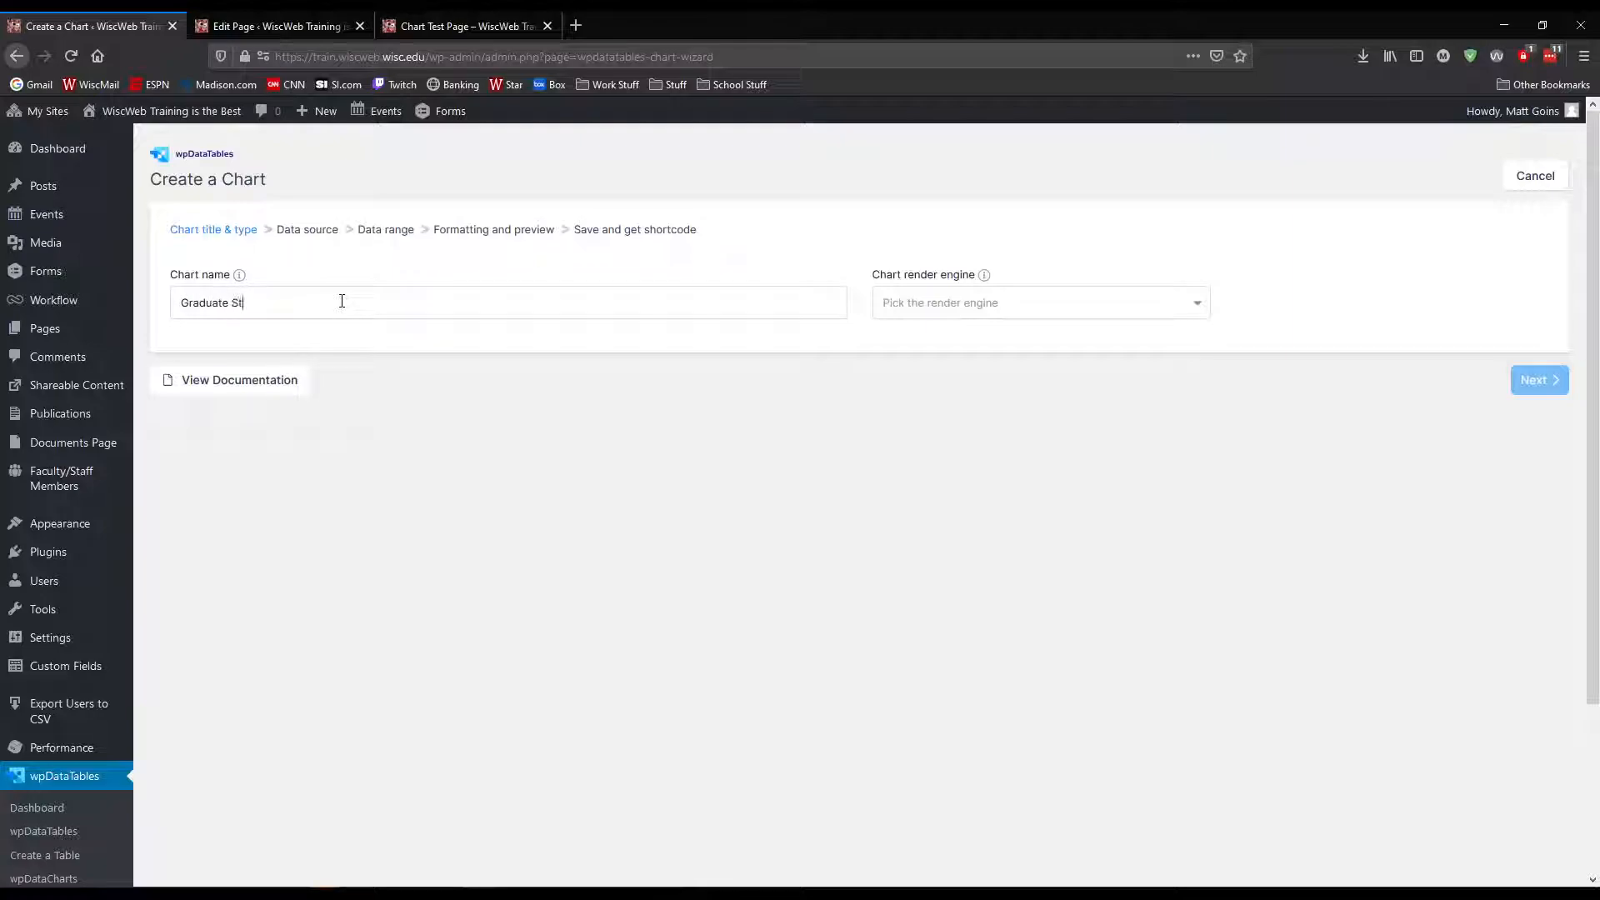
Try the Google Charts render engine and browse its available chart types
click(1001, 308)
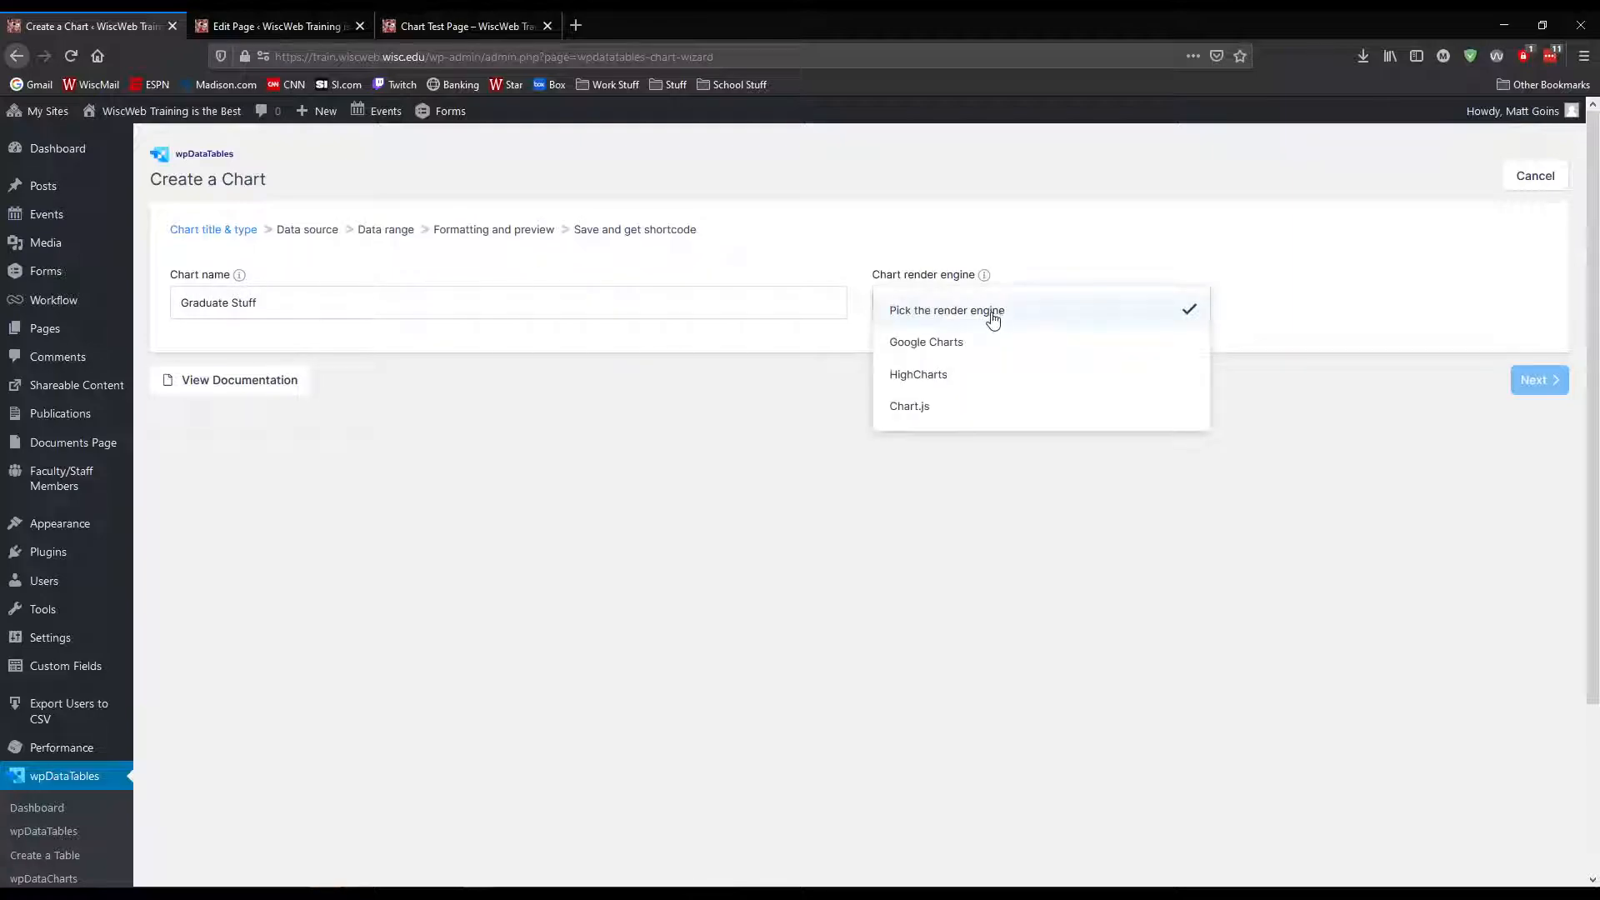
click(952, 349)
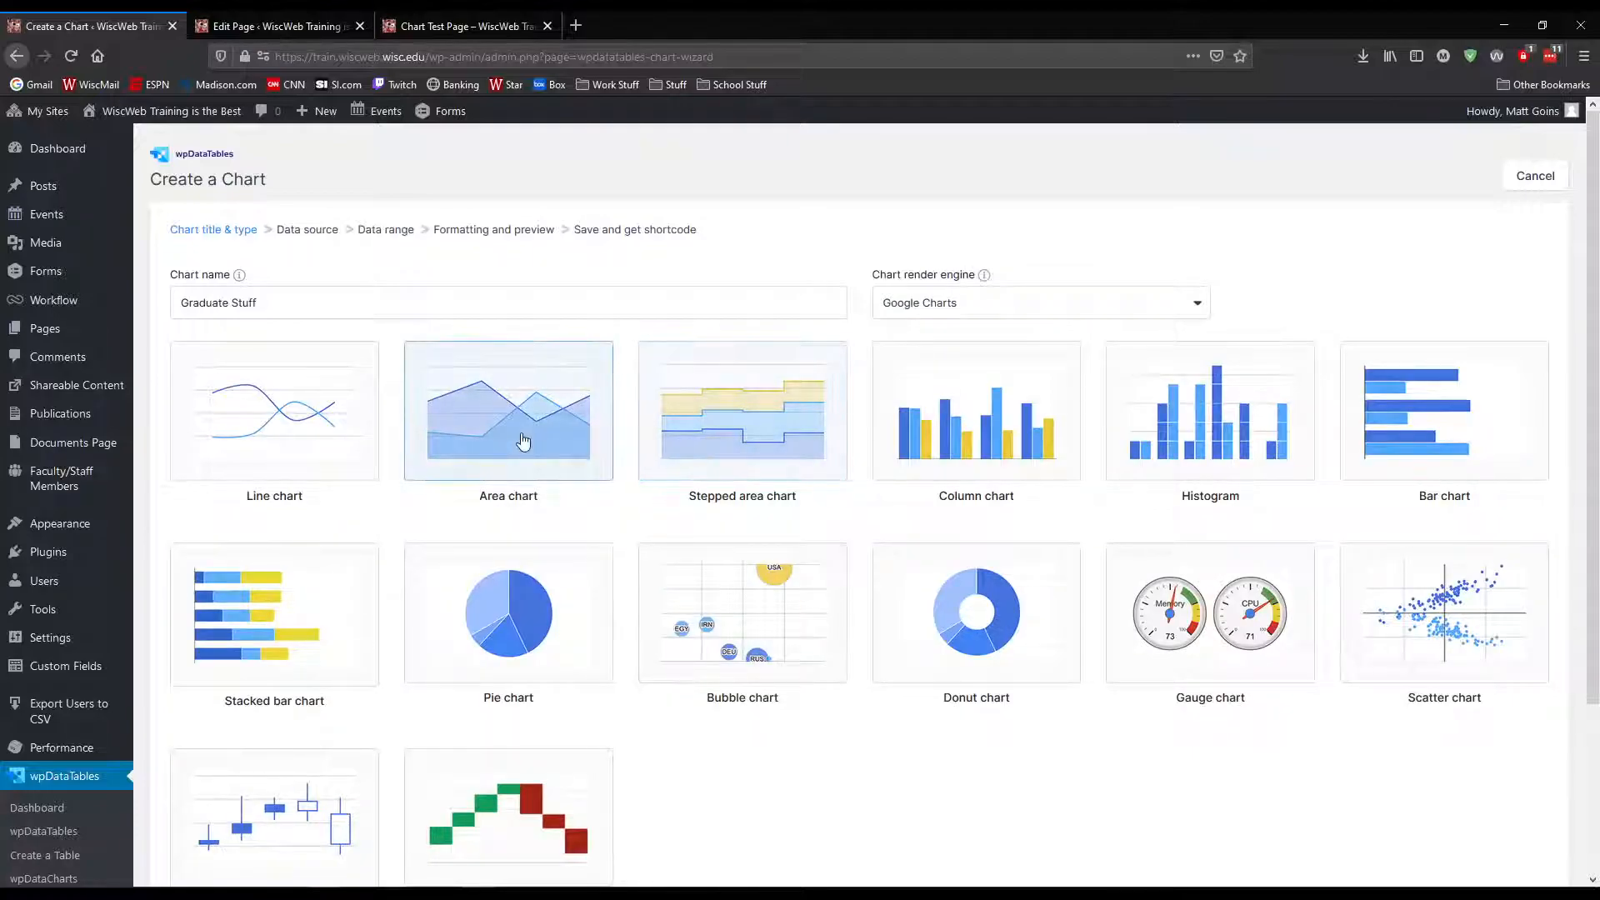
scroll(396, 529, down, 3)
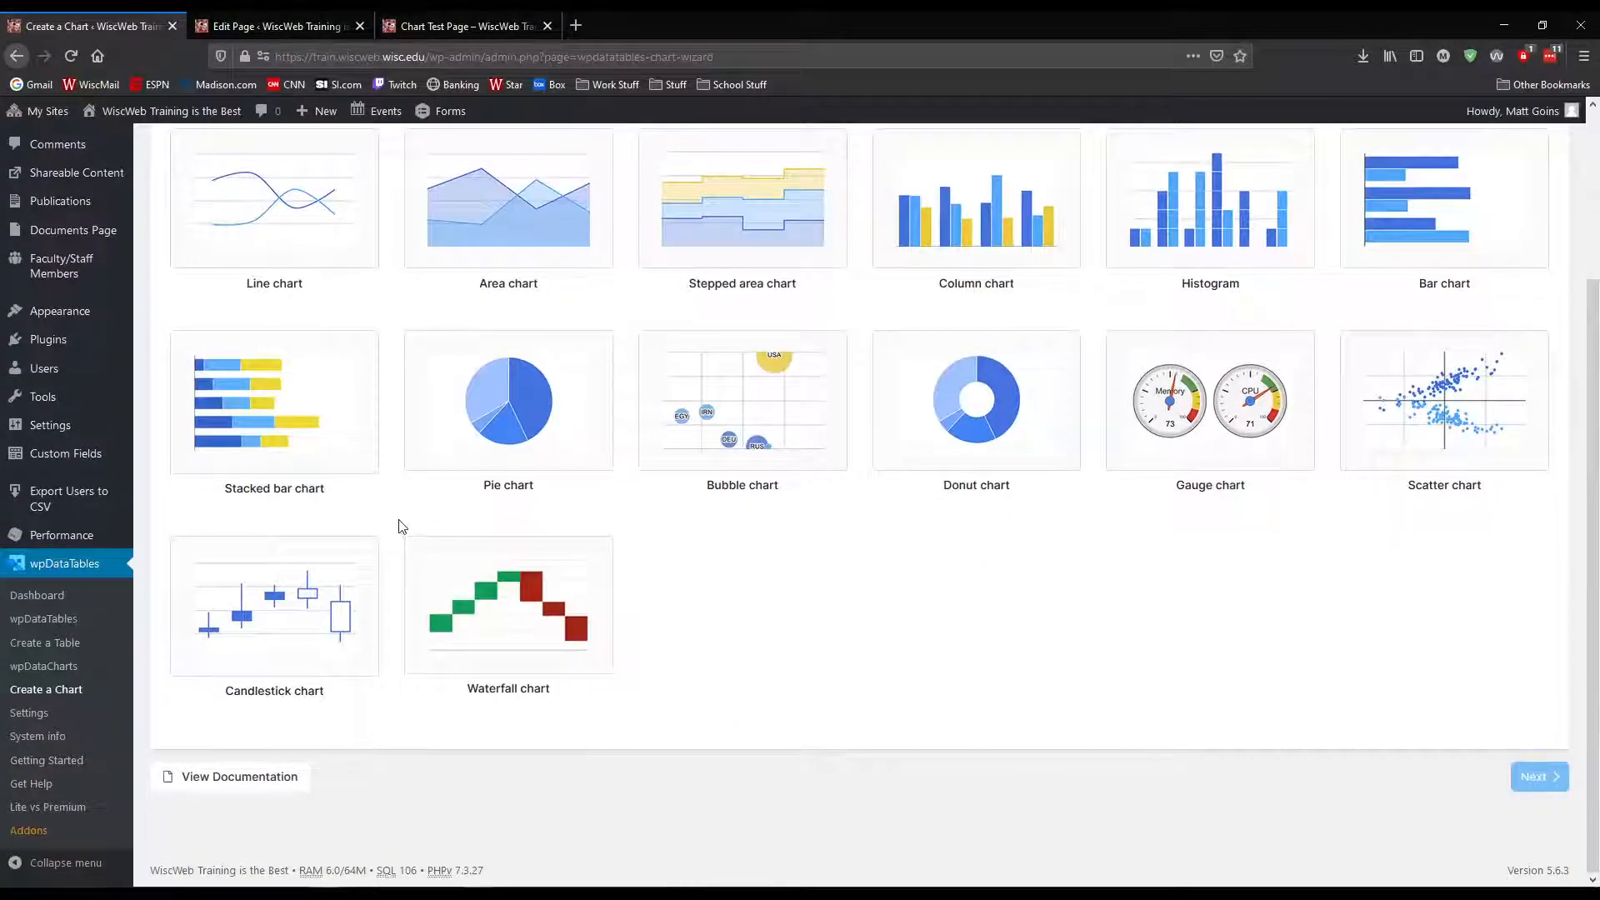
scroll(731, 588, up, 3)
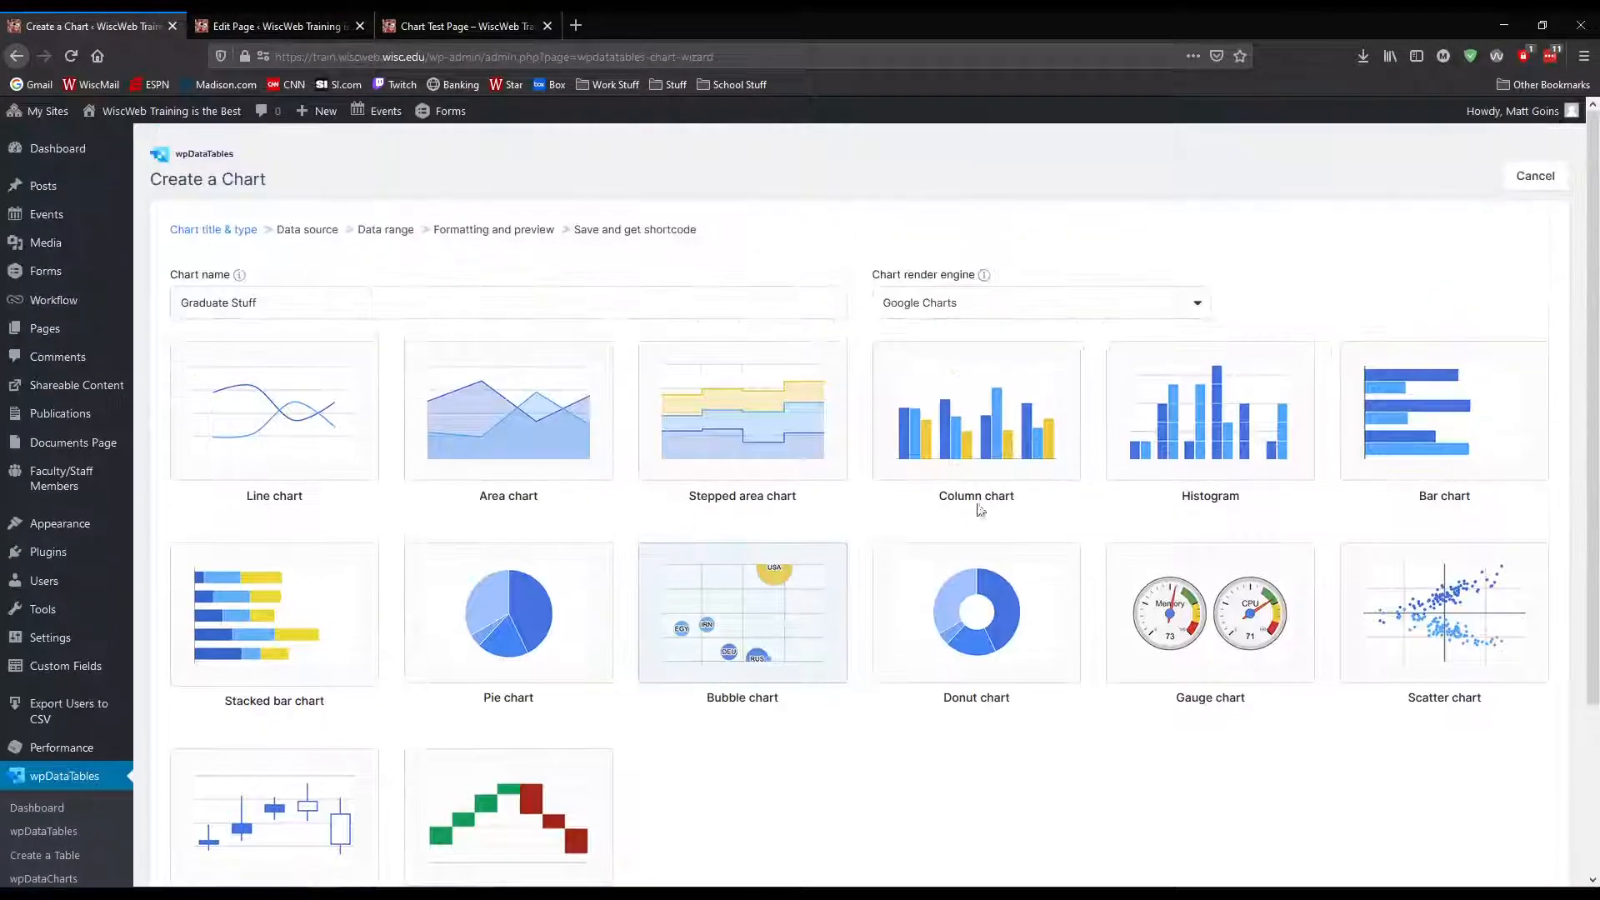
Set the render engine to Chart.js and choose the Polar area chart type, continuing to the data source
click(992, 309)
click(910, 406)
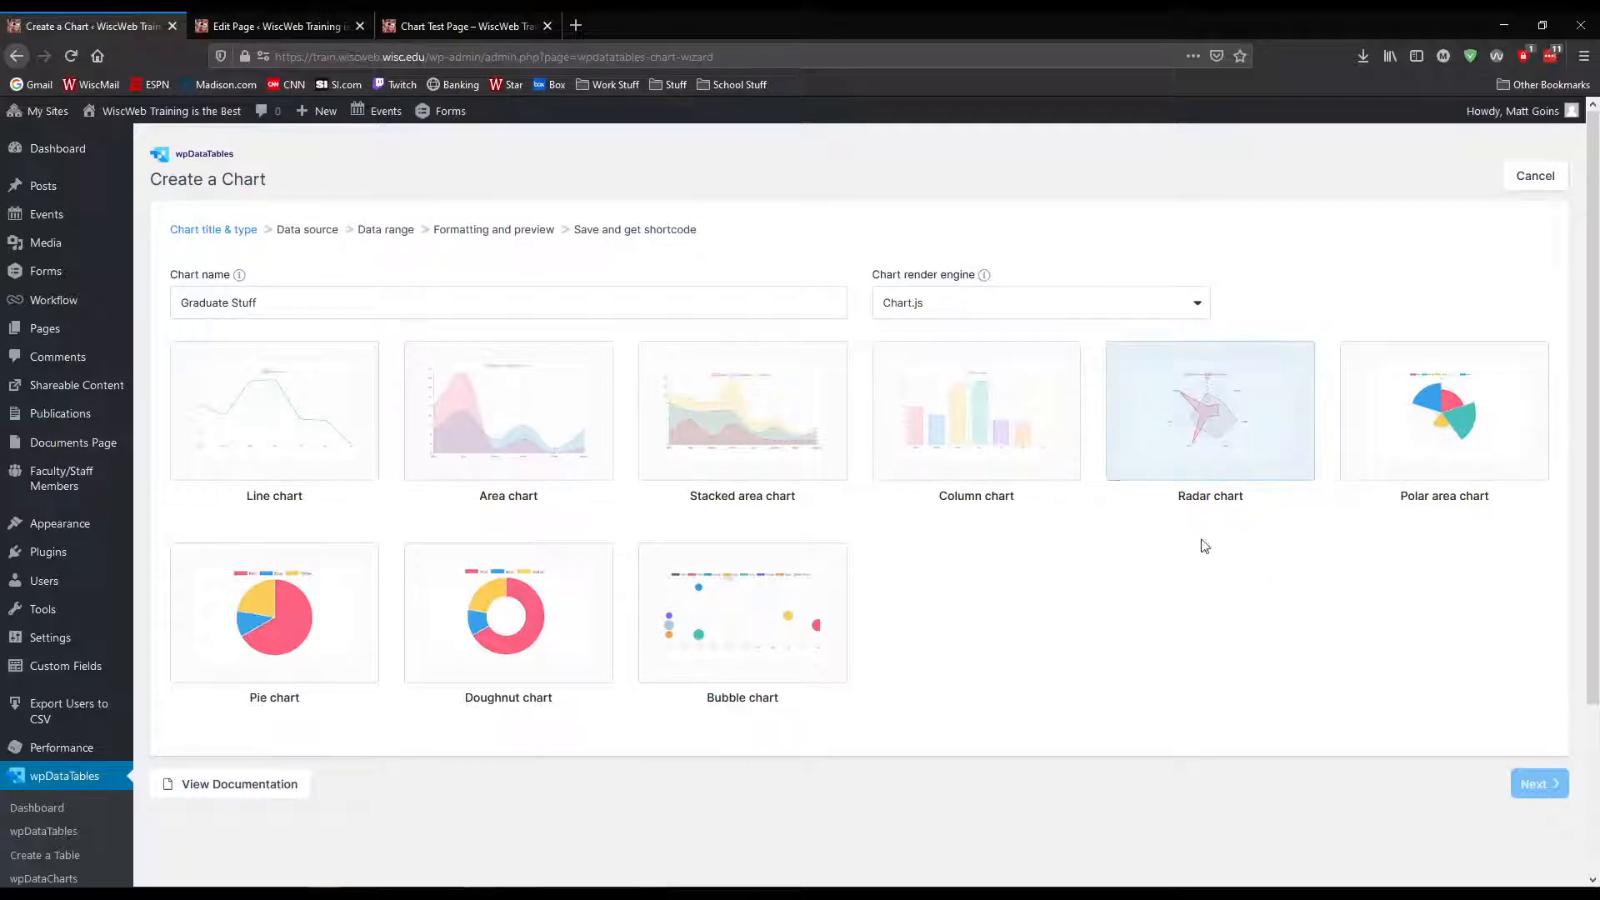
click(1425, 457)
click(1555, 790)
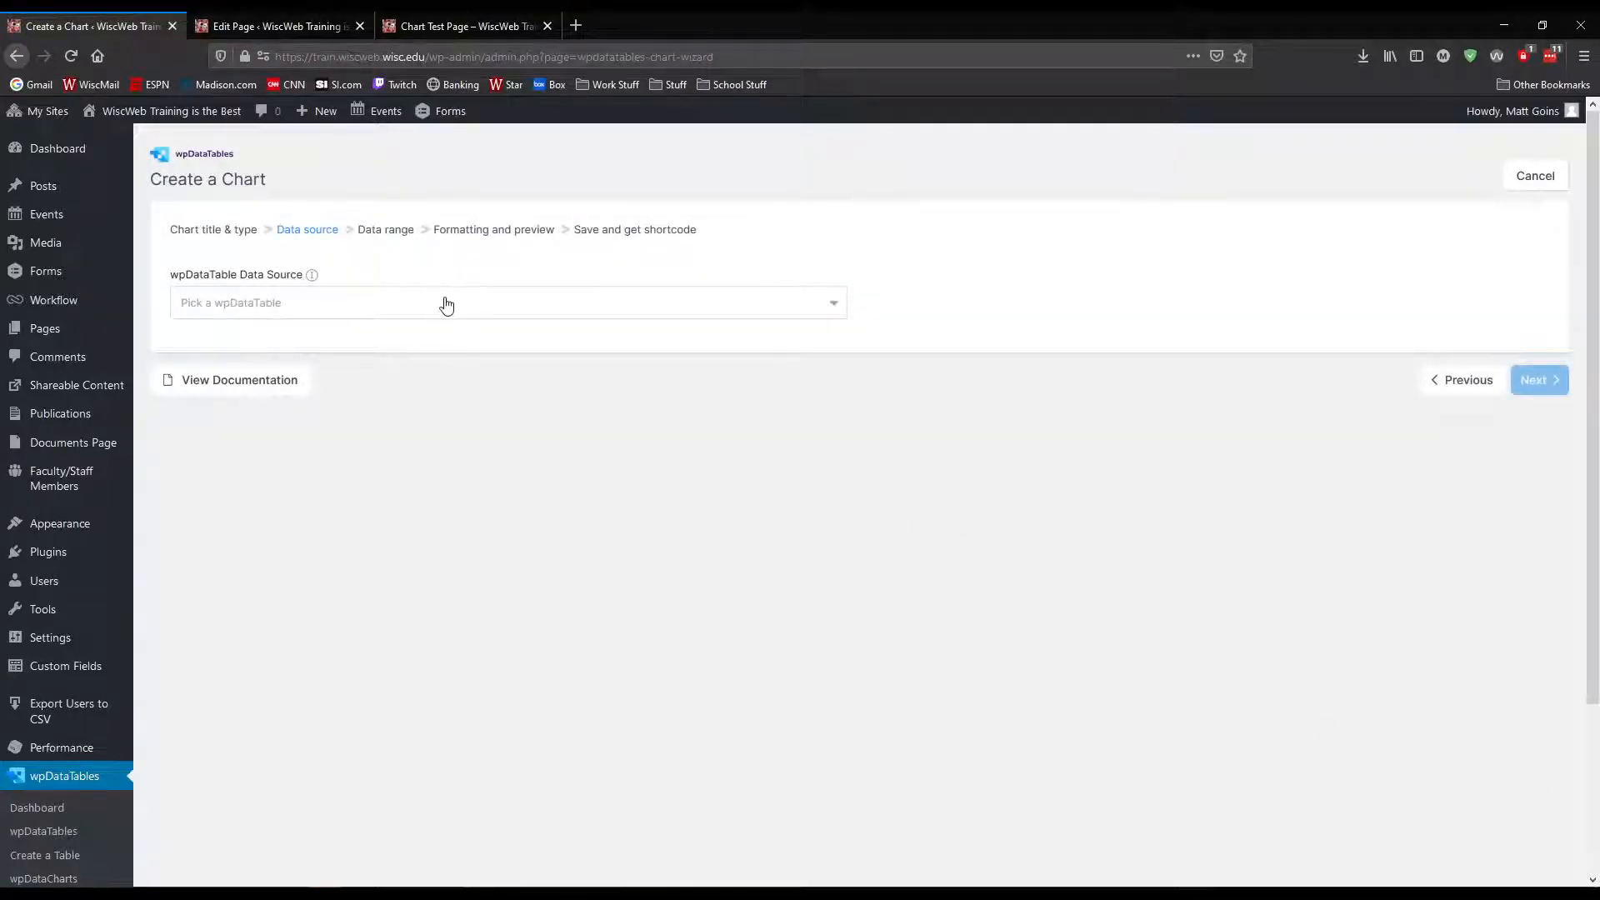
Select the graduate data table as the chart's wpDataTable data source and continue to the data range
click(447, 304)
click(275, 440)
click(1539, 381)
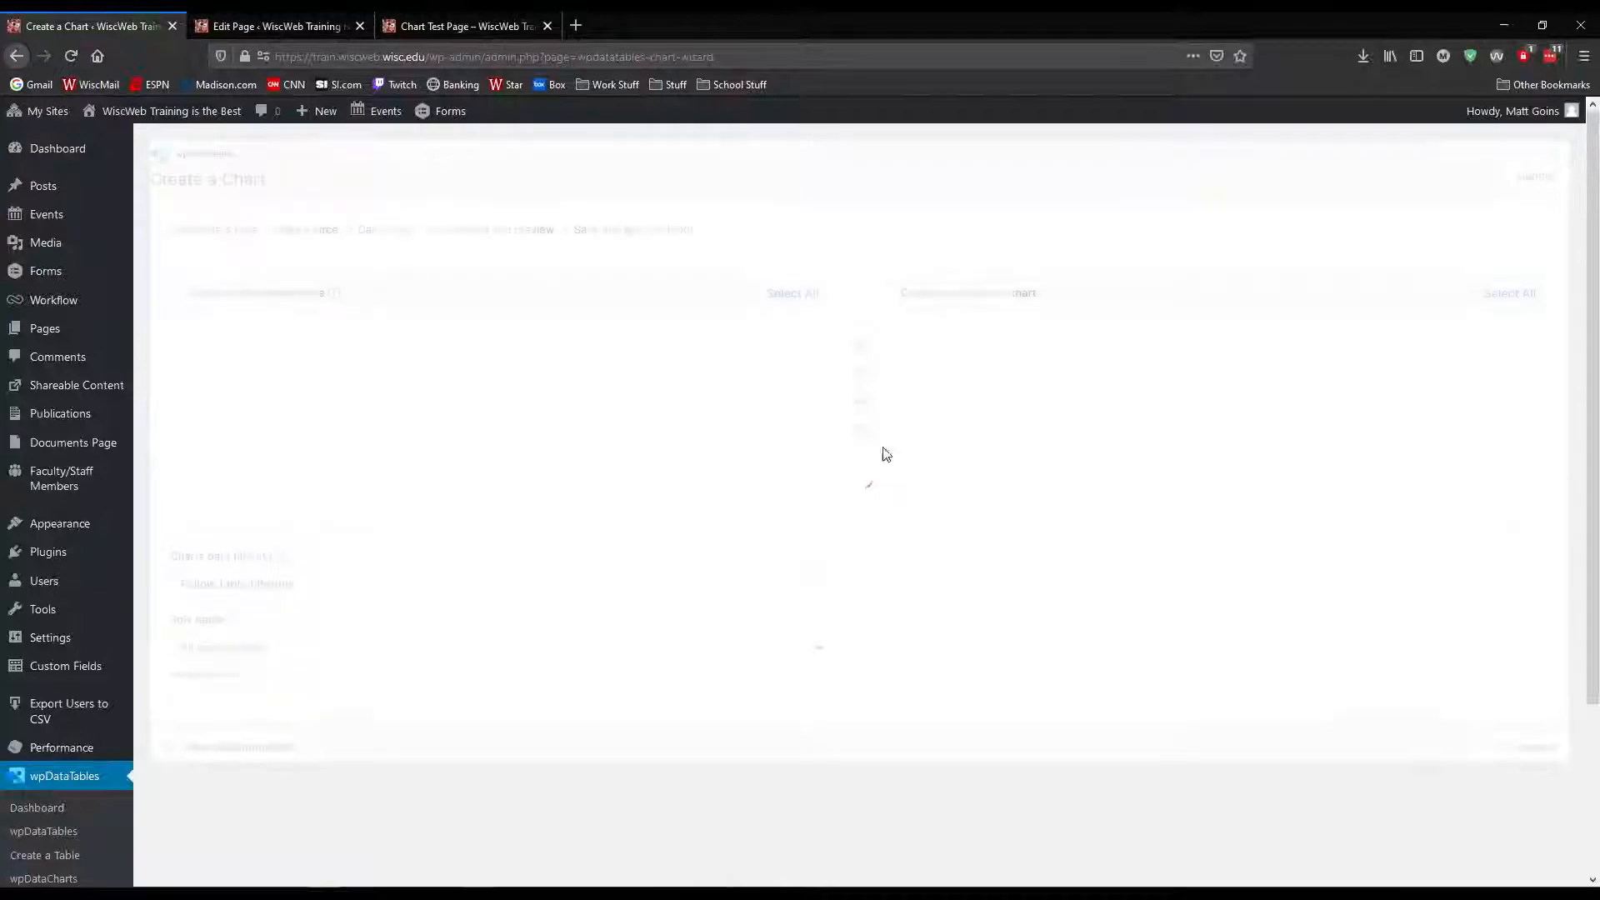
Try using the Asians, Minorities and Whites ethnicity columns in the chart and take them out again
scroll(413, 436, down, 2)
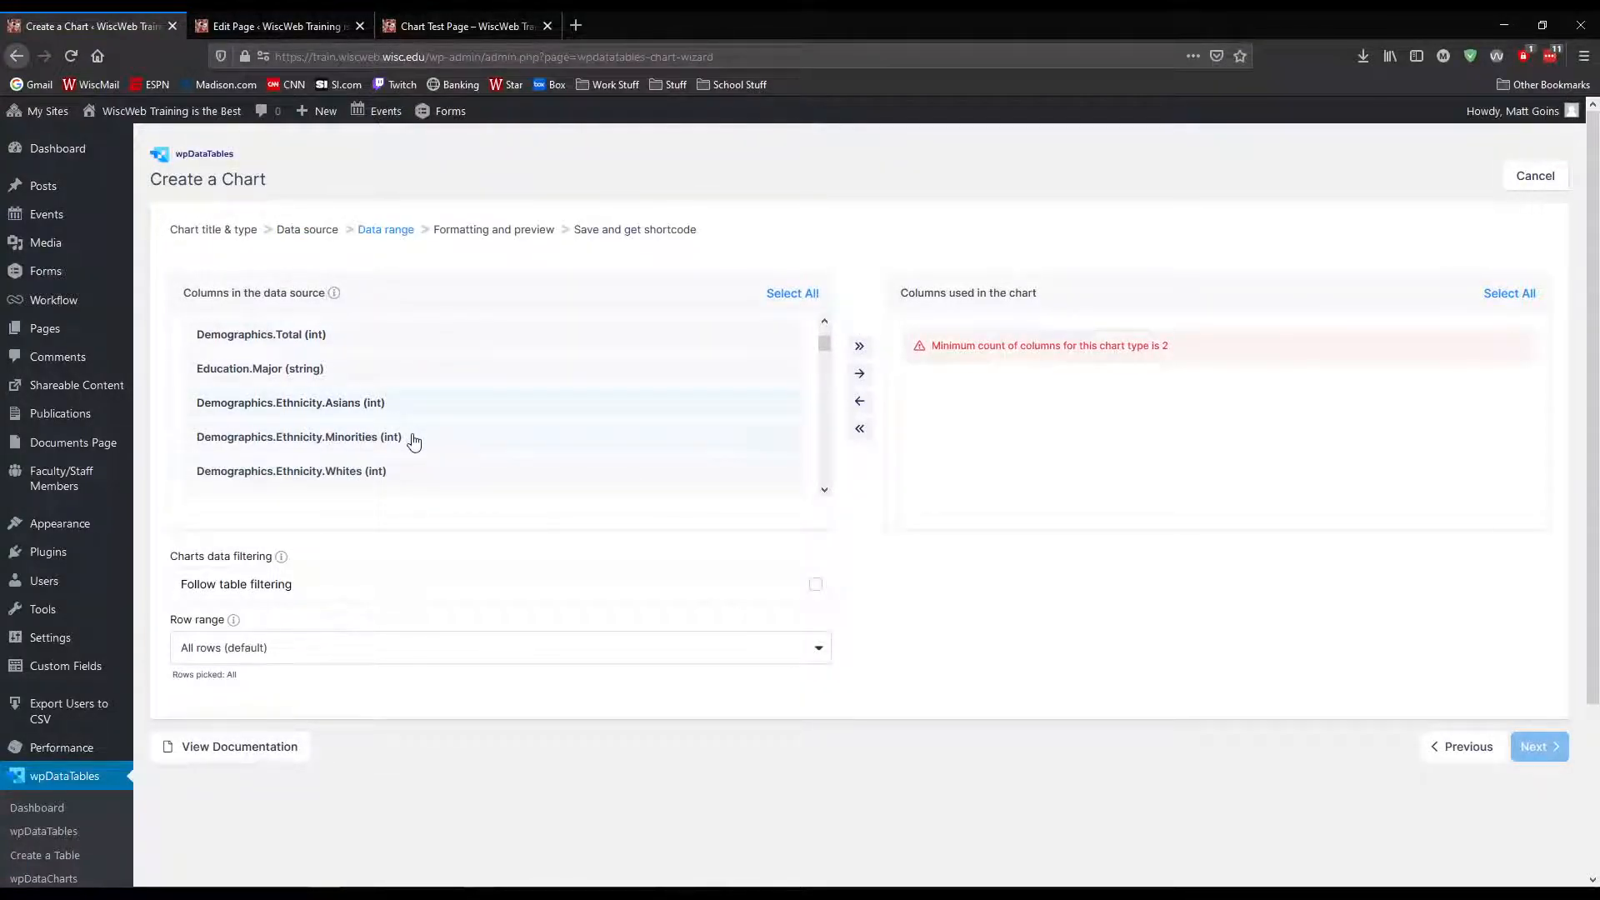
click(860, 374)
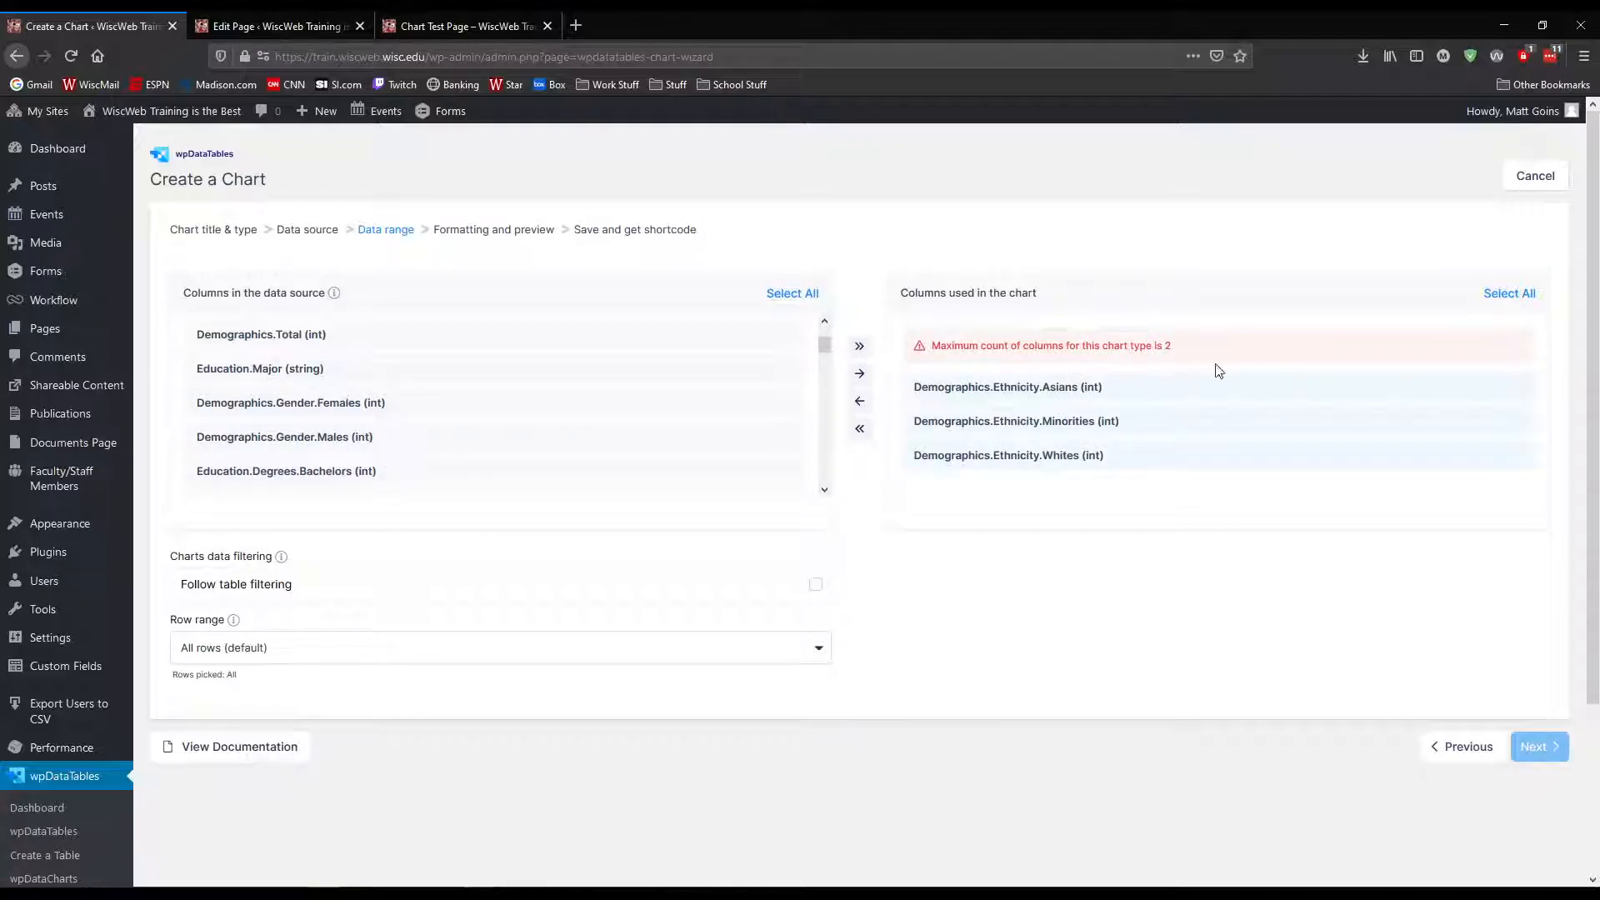
click(861, 403)
Use only the Demographics.Total and Education.Major columns in the chart and continue to formatting and preview
scroll(403, 393, up, 2)
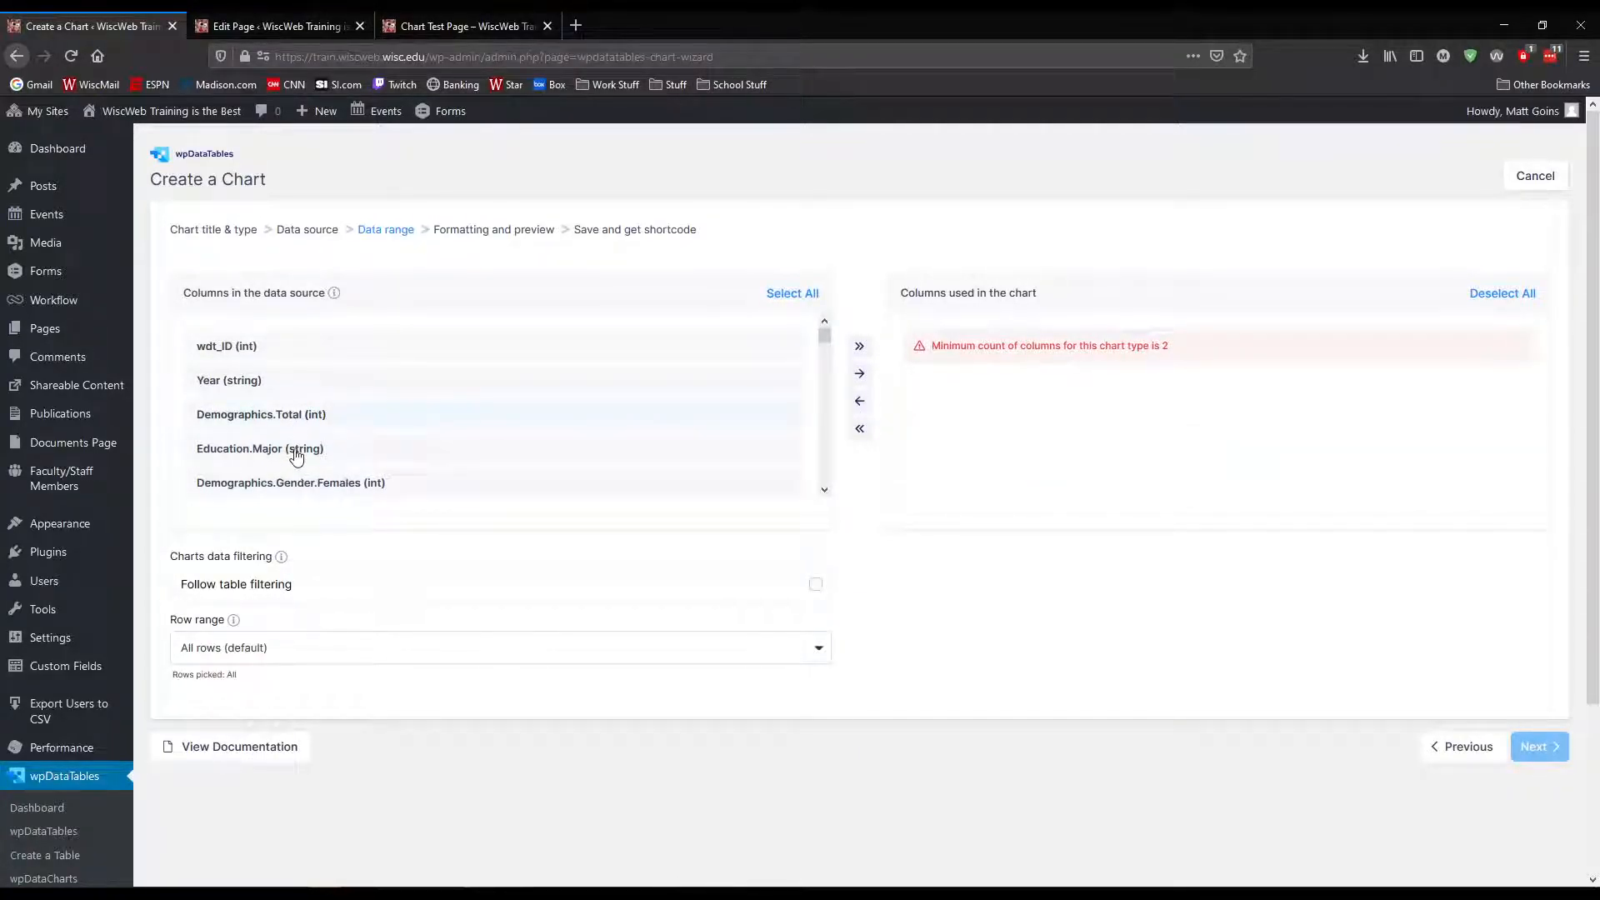
click(860, 373)
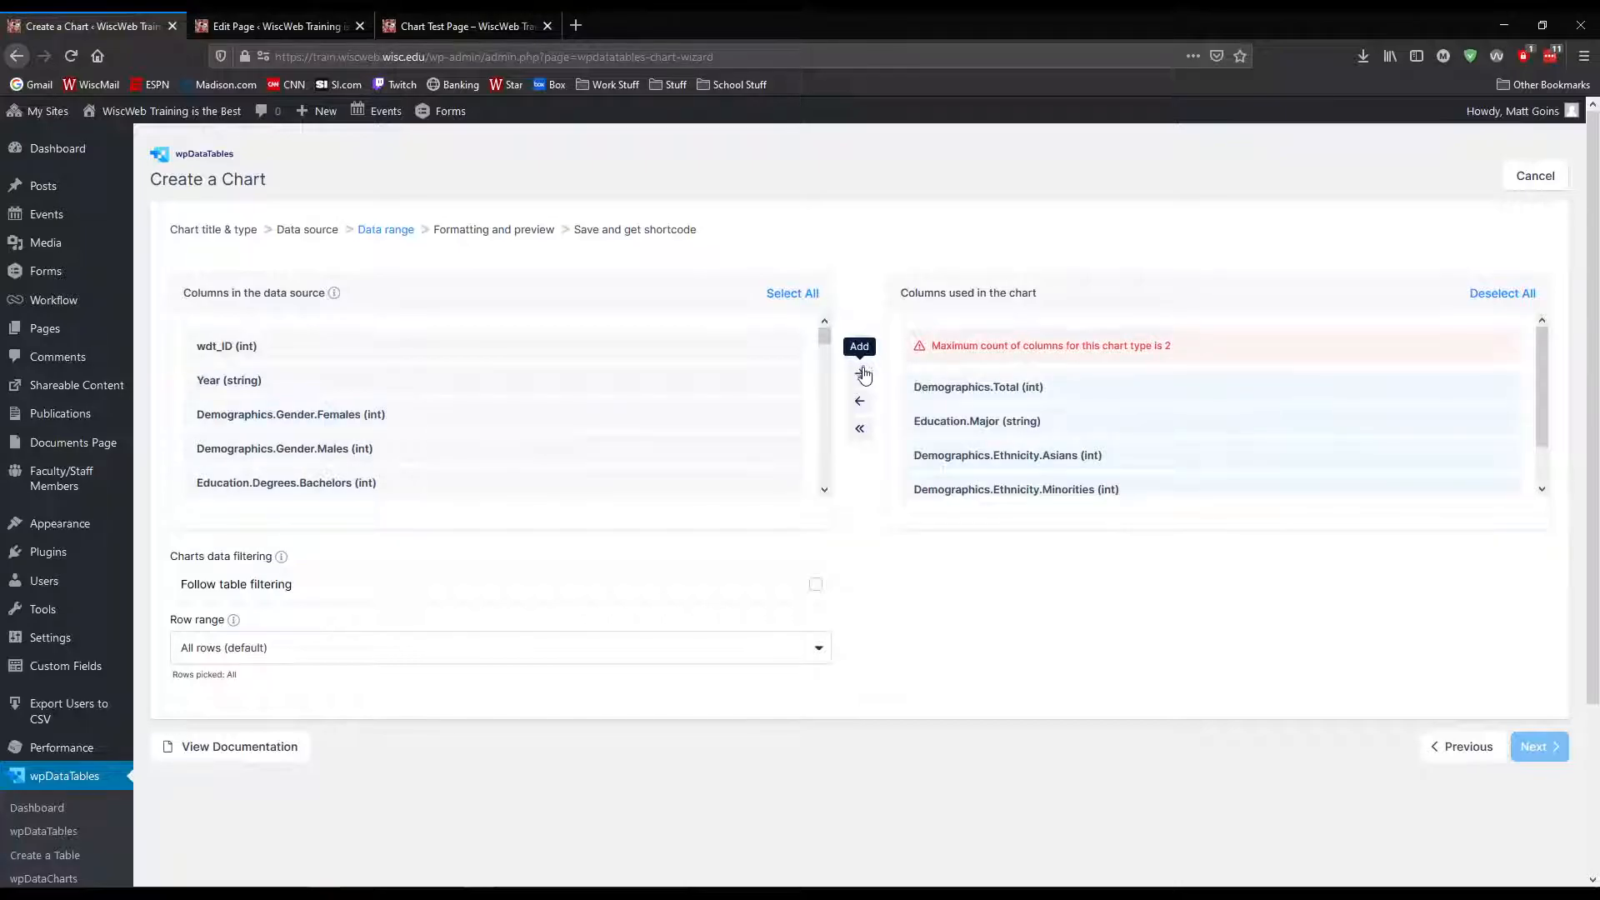
scroll(1358, 410, down, 1)
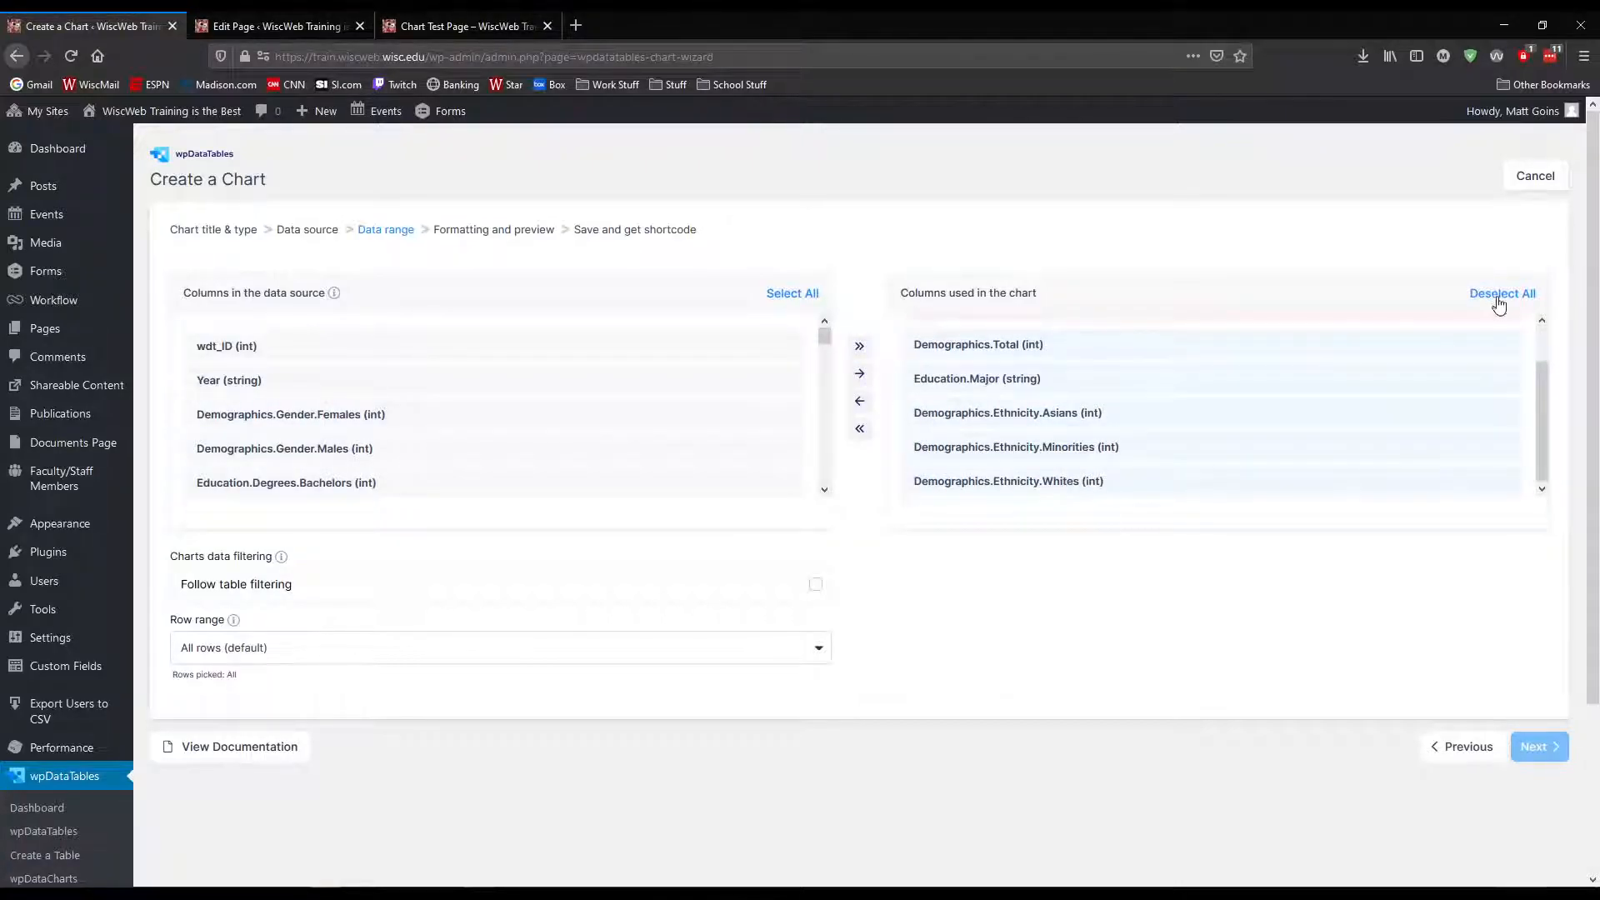
scroll(992, 388, down, 2)
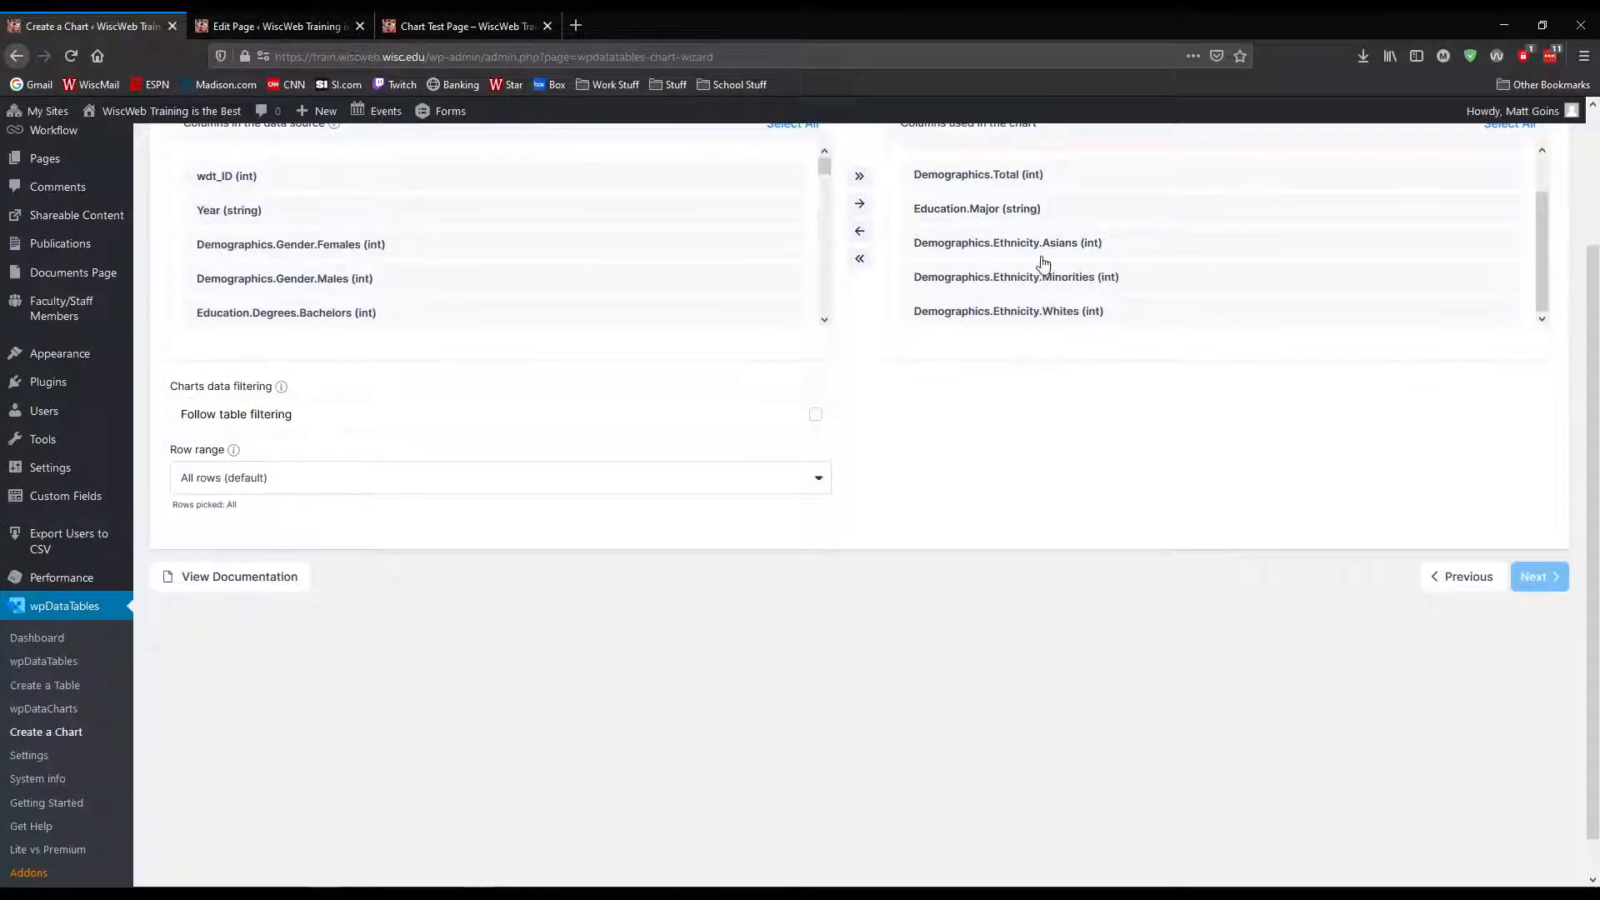
scroll(1100, 401, up, 1)
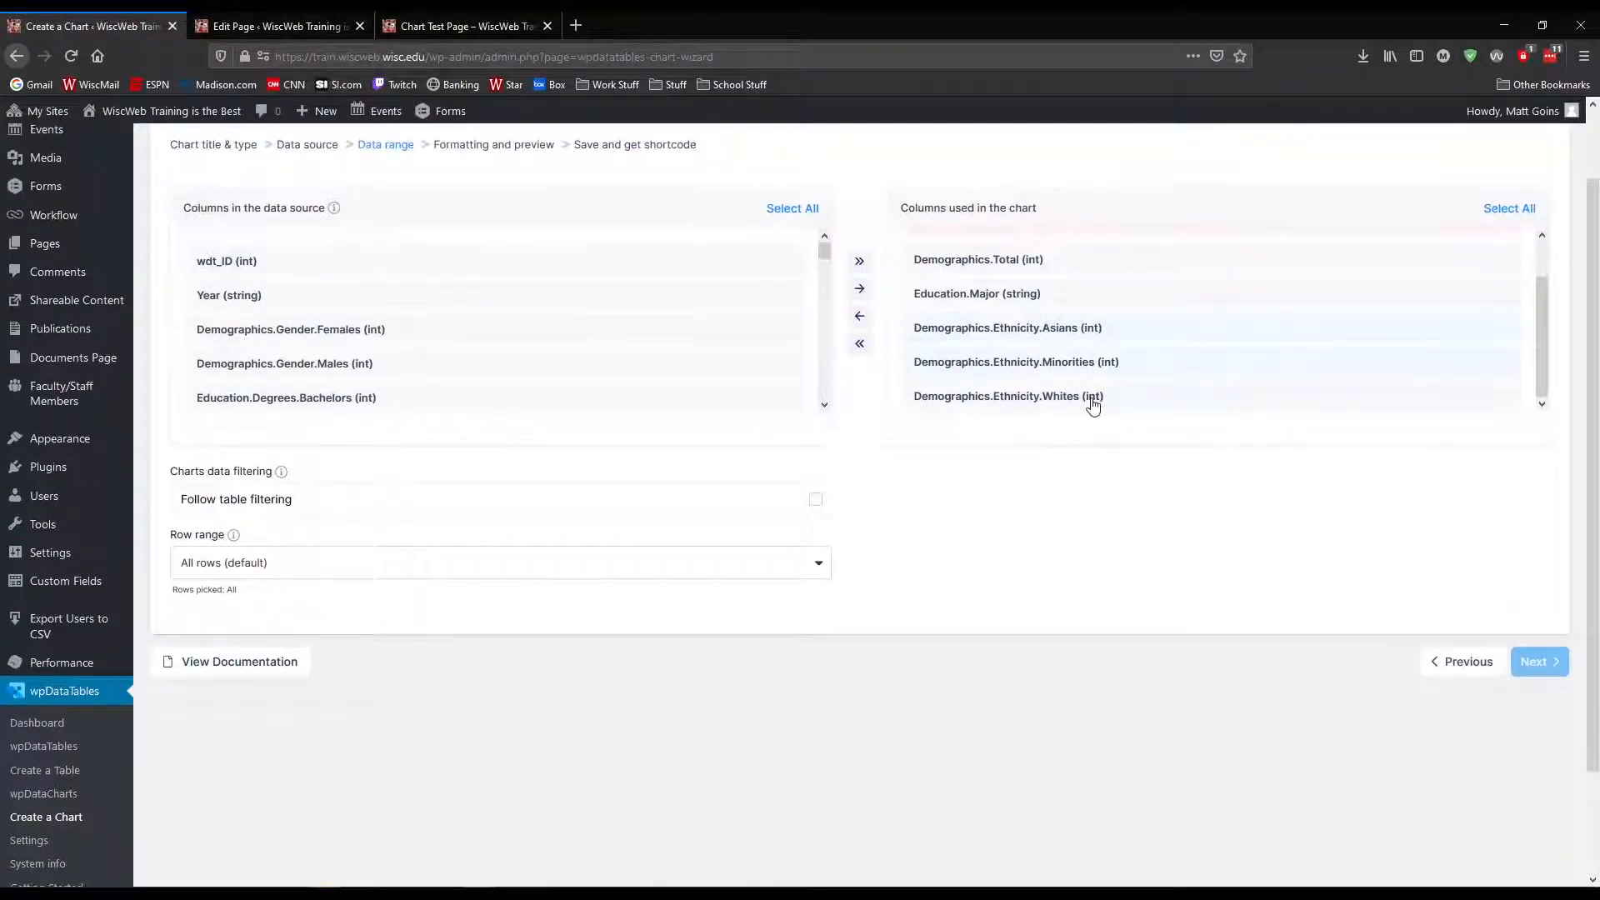
scroll(1184, 372, down, 1)
scroll(1175, 372, up, 1)
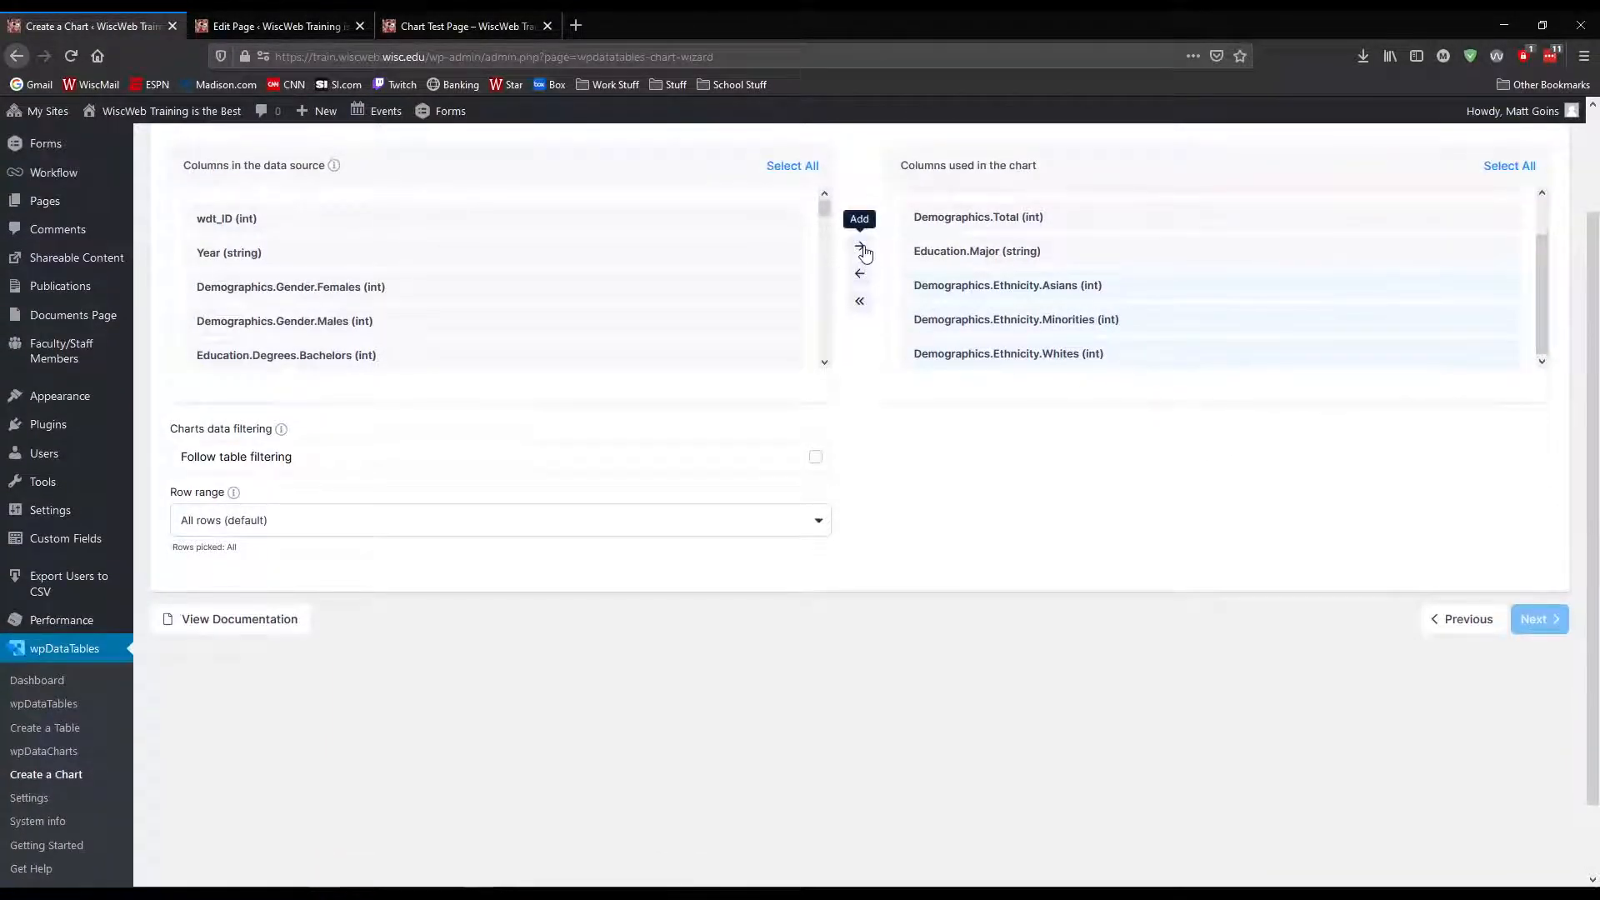
click(860, 274)
scroll(958, 333, up, 1)
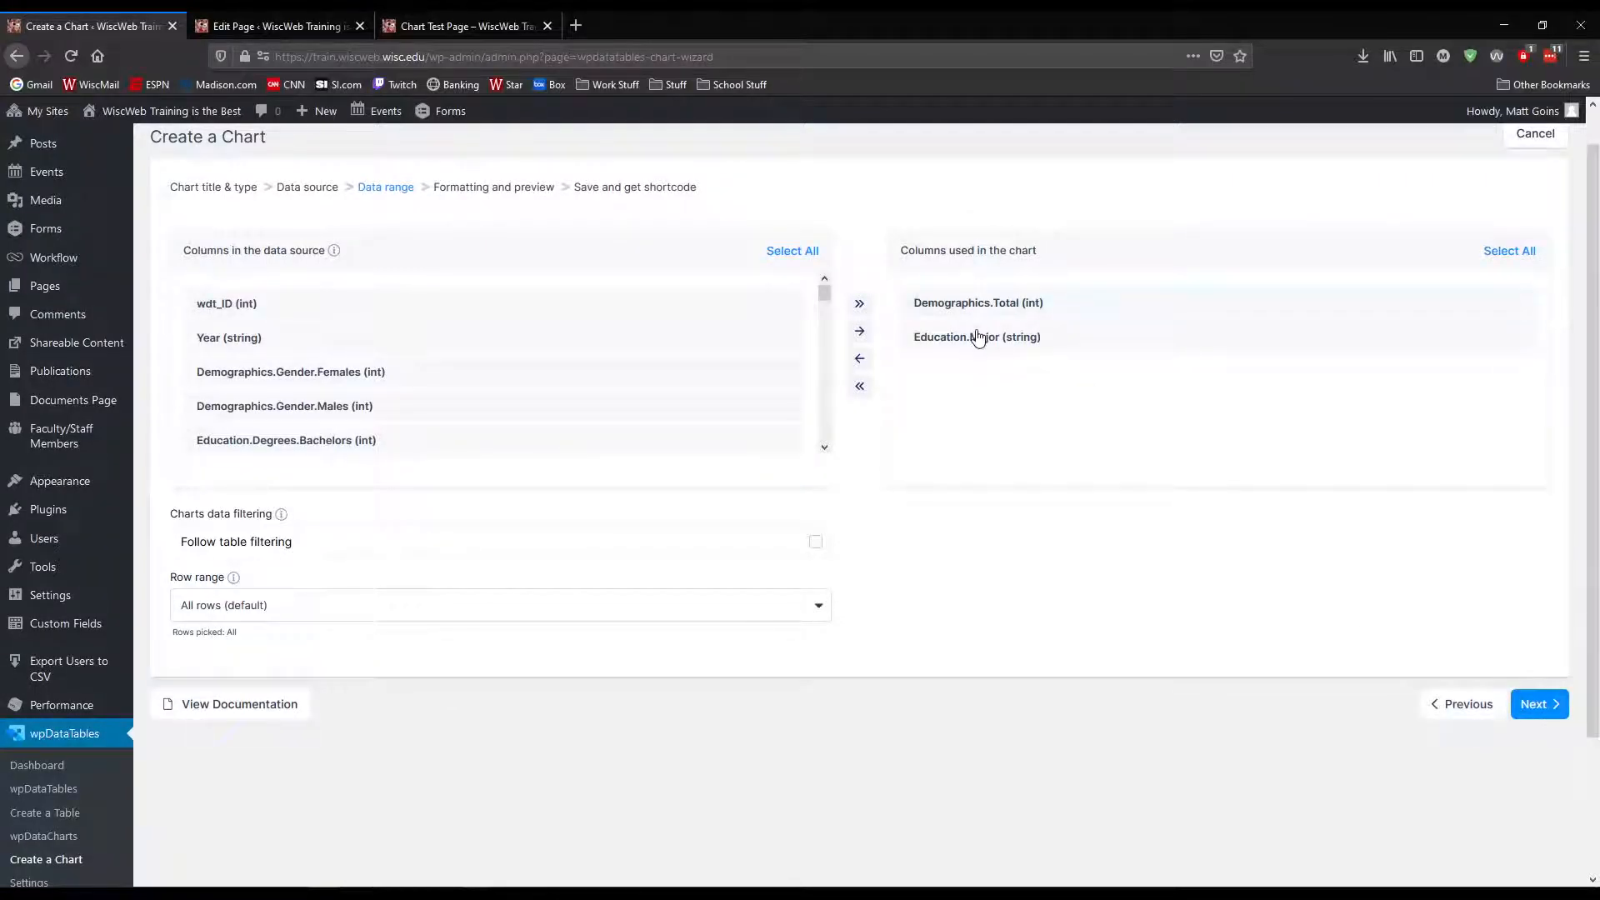
click(1539, 704)
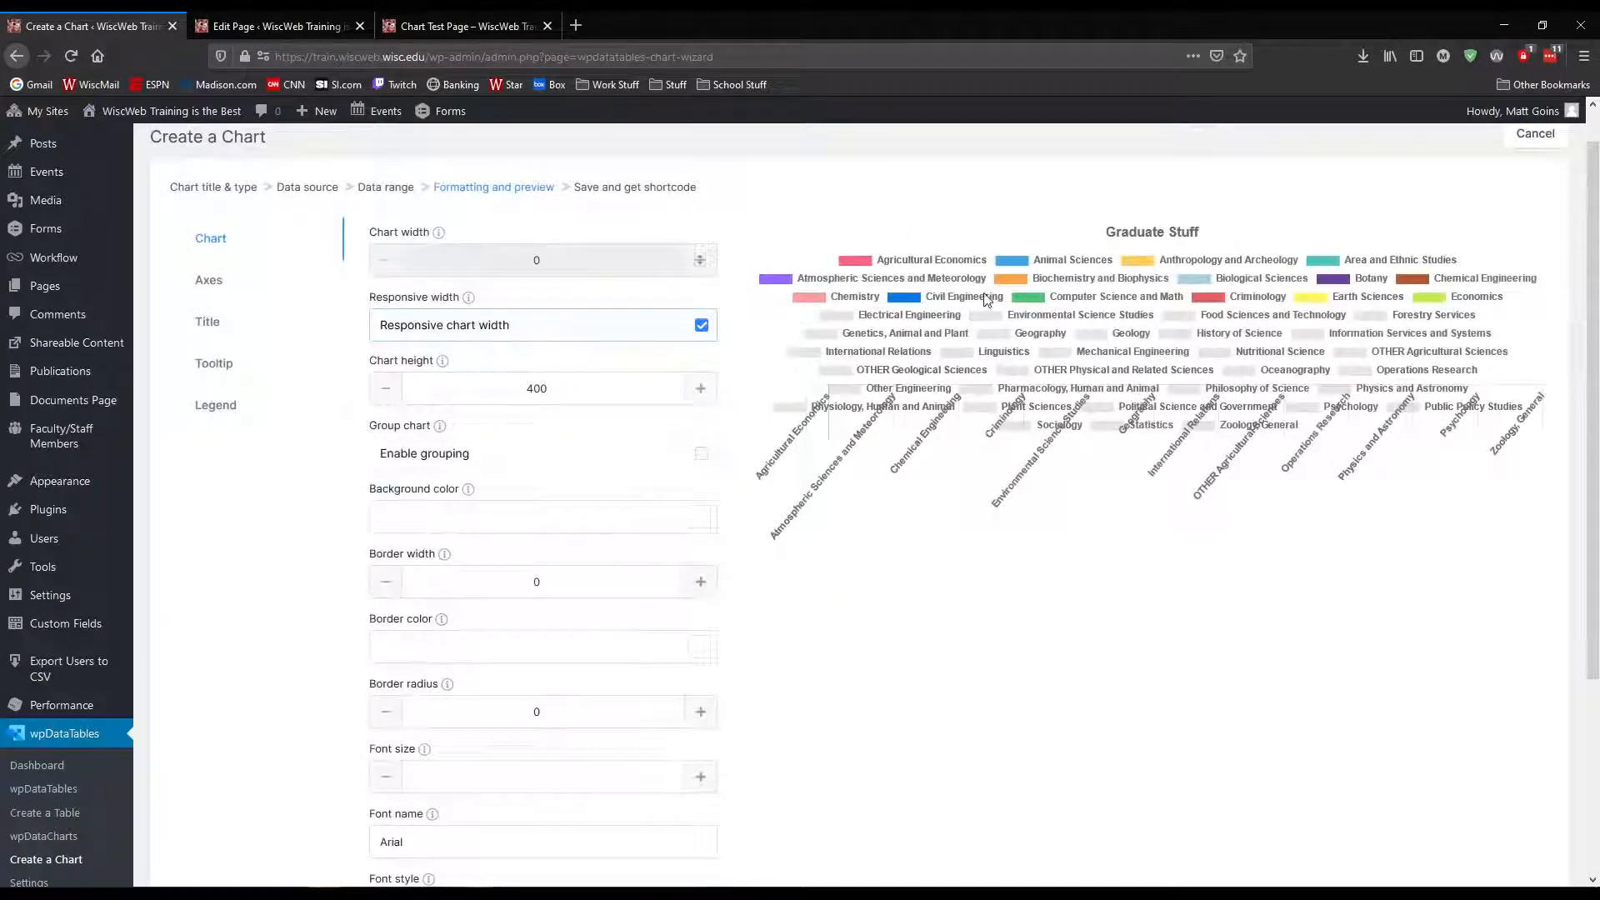
Review the polar area chart's preview and go back to the chart title and type settings
scroll(1200, 426, down, 2)
scroll(1172, 461, up, 3)
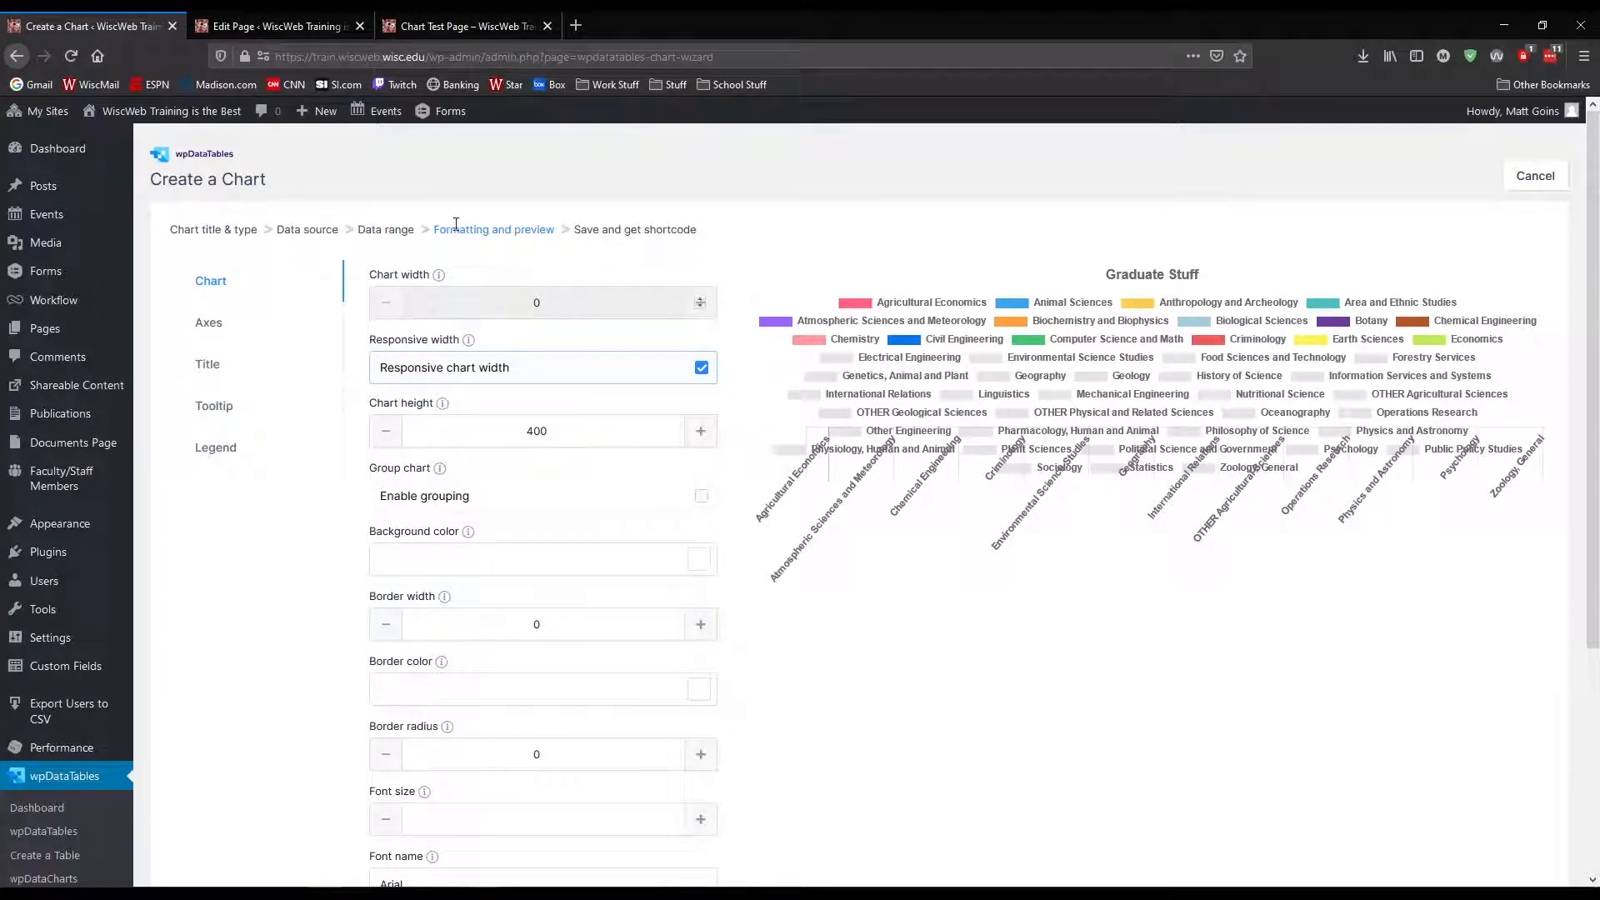
scroll(1400, 779, down, 5)
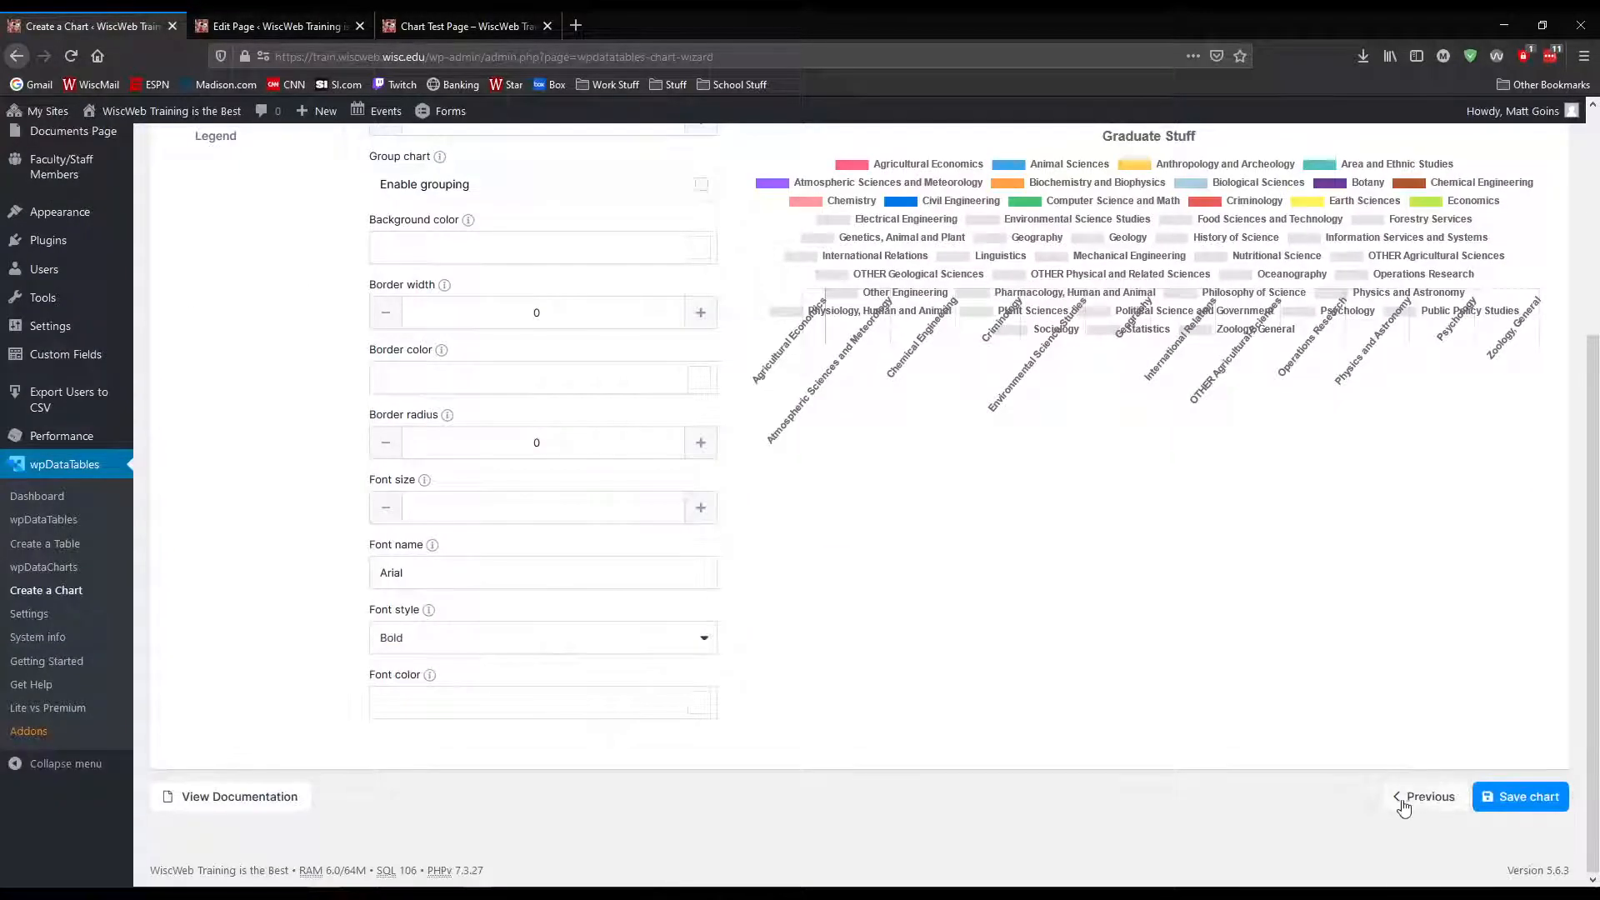
click(1421, 798)
click(1475, 540)
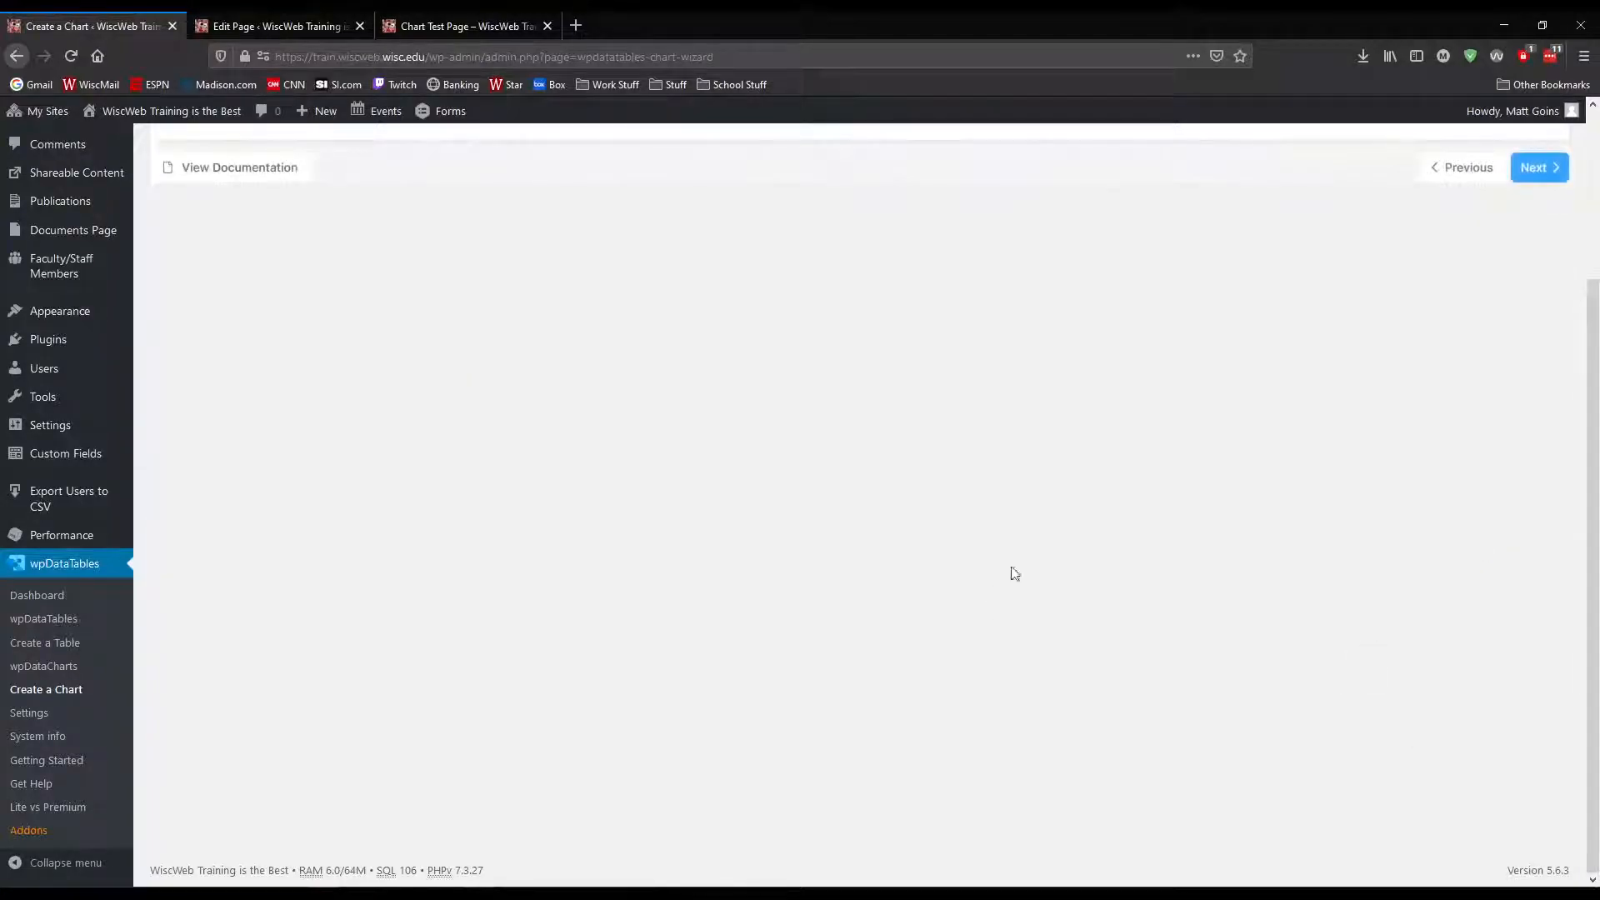
click(1463, 381)
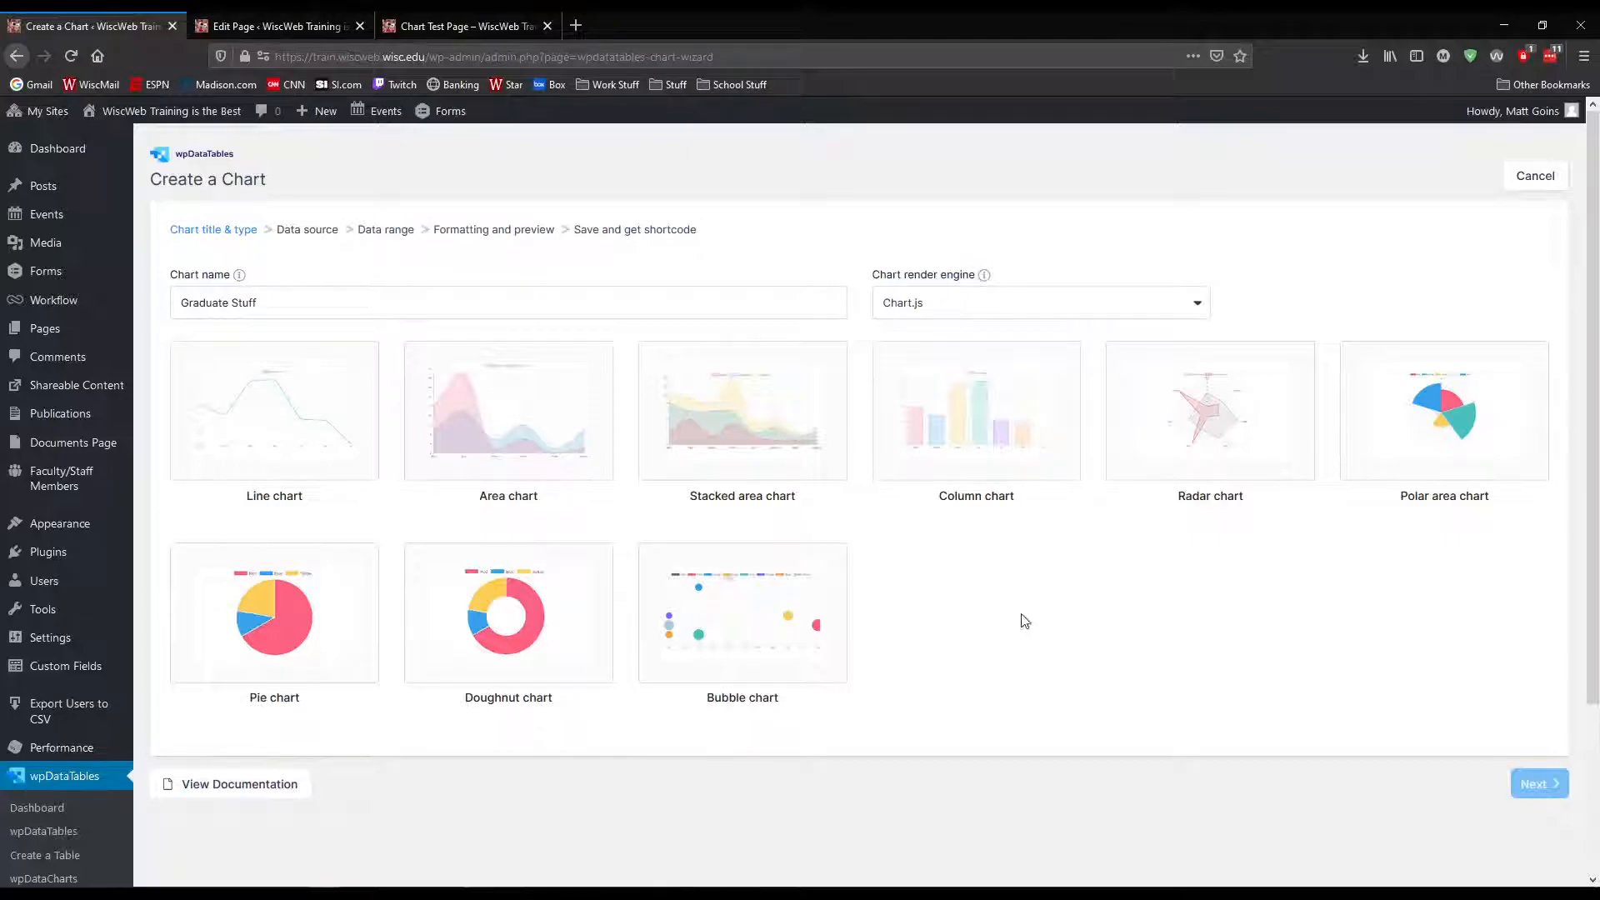
Switch the render engine to HighCharts, browse its chart types and choose the Spiderweb chart
click(931, 302)
click(922, 372)
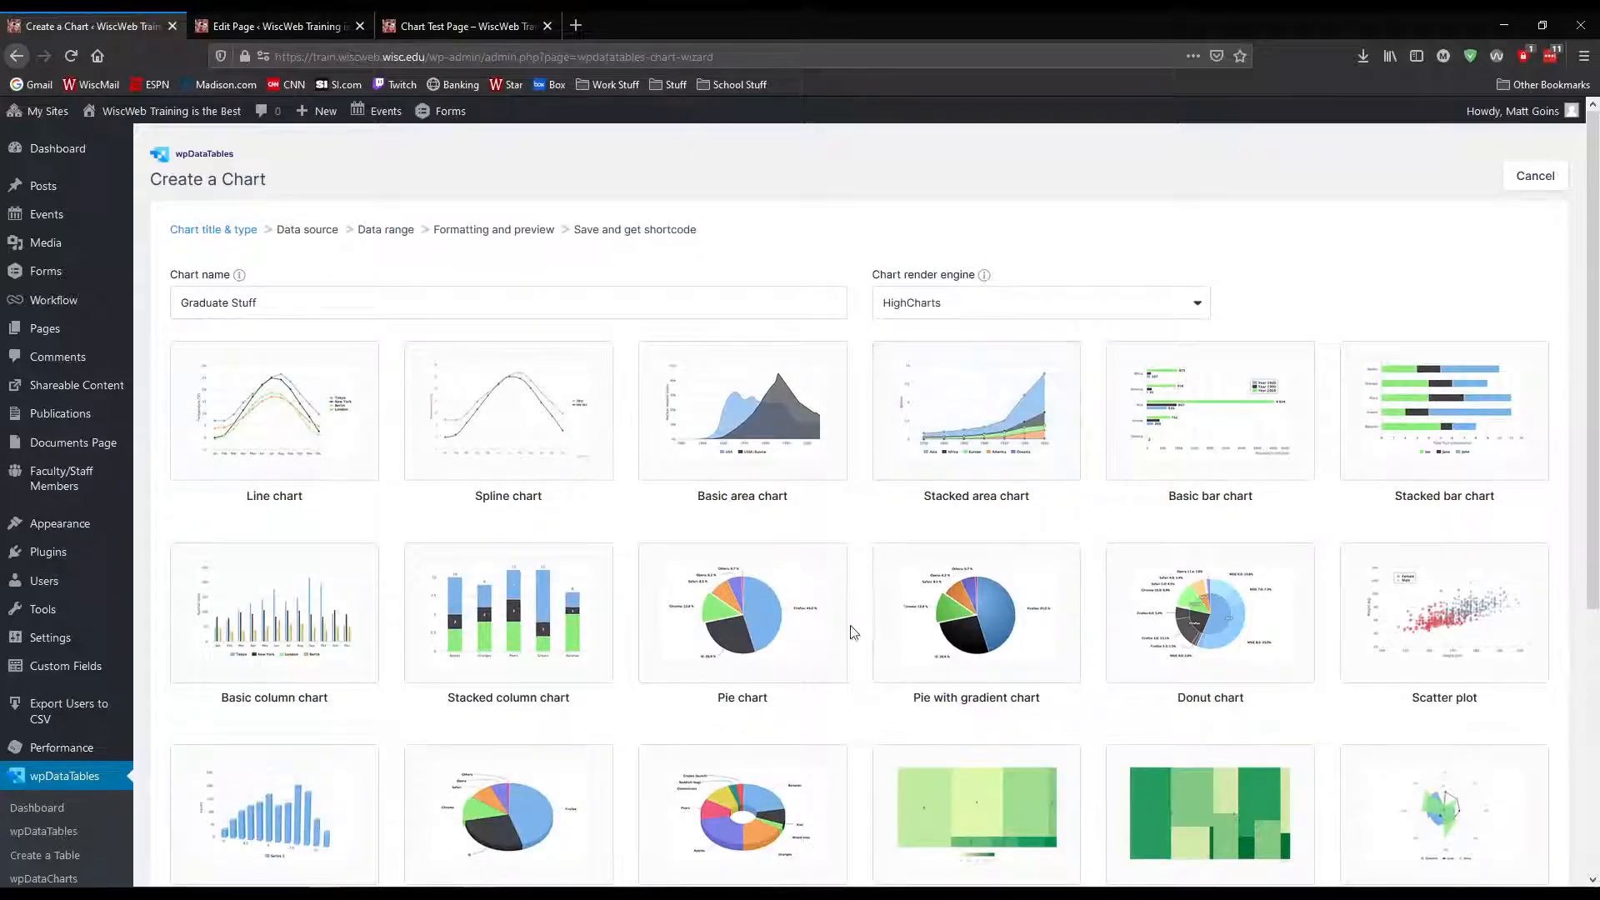
scroll(851, 628, down, 4)
scroll(852, 628, up, 1)
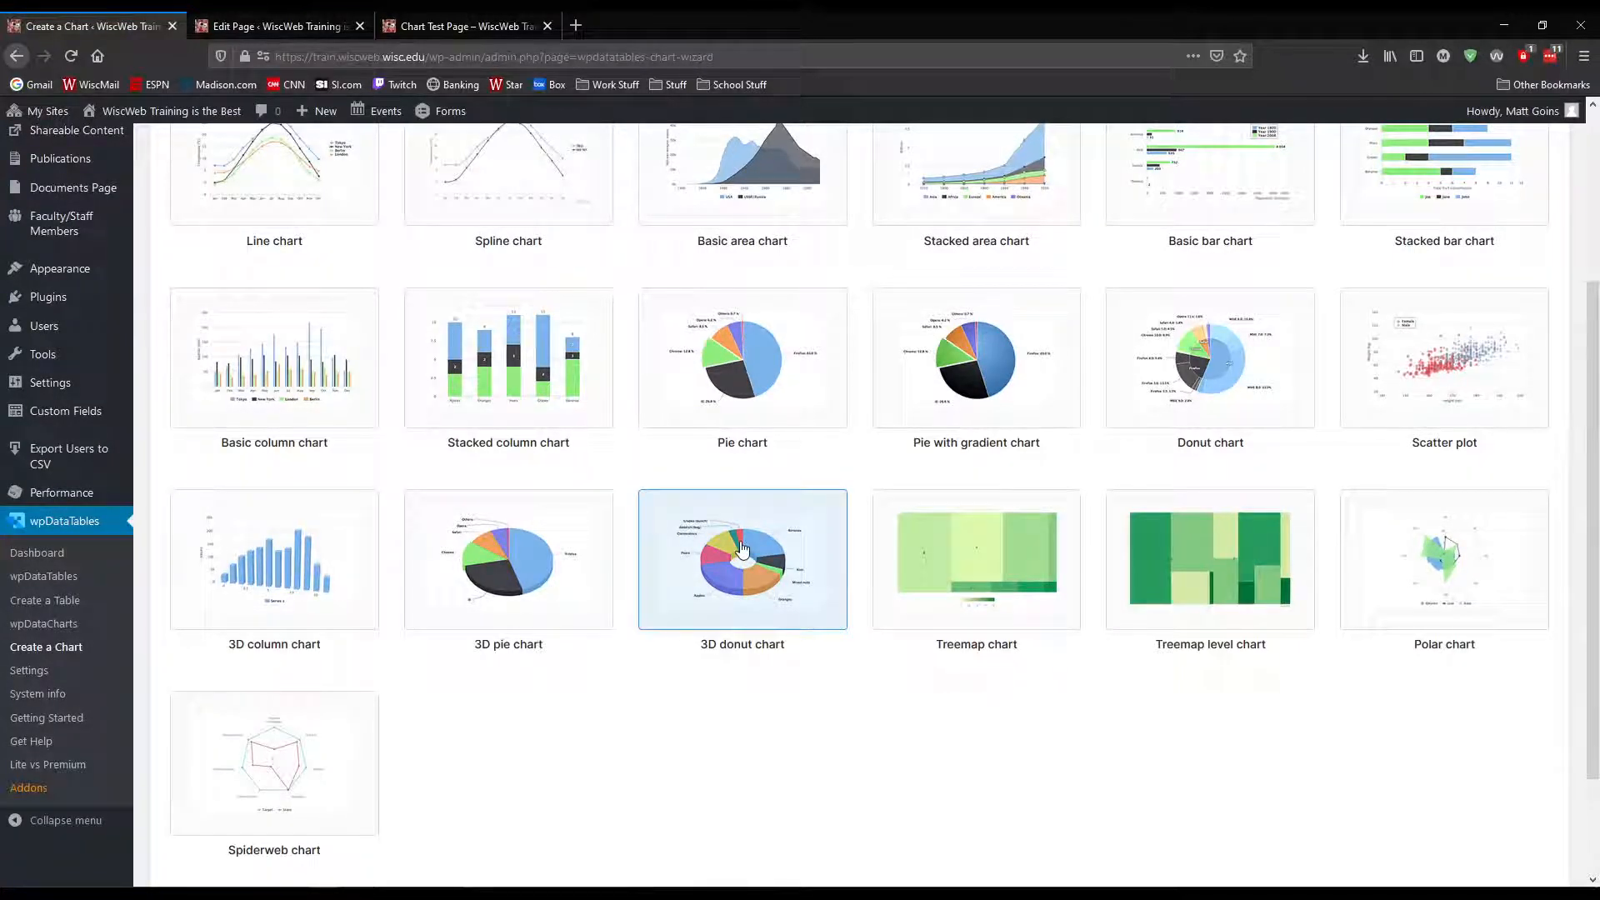
scroll(676, 643, down, 1)
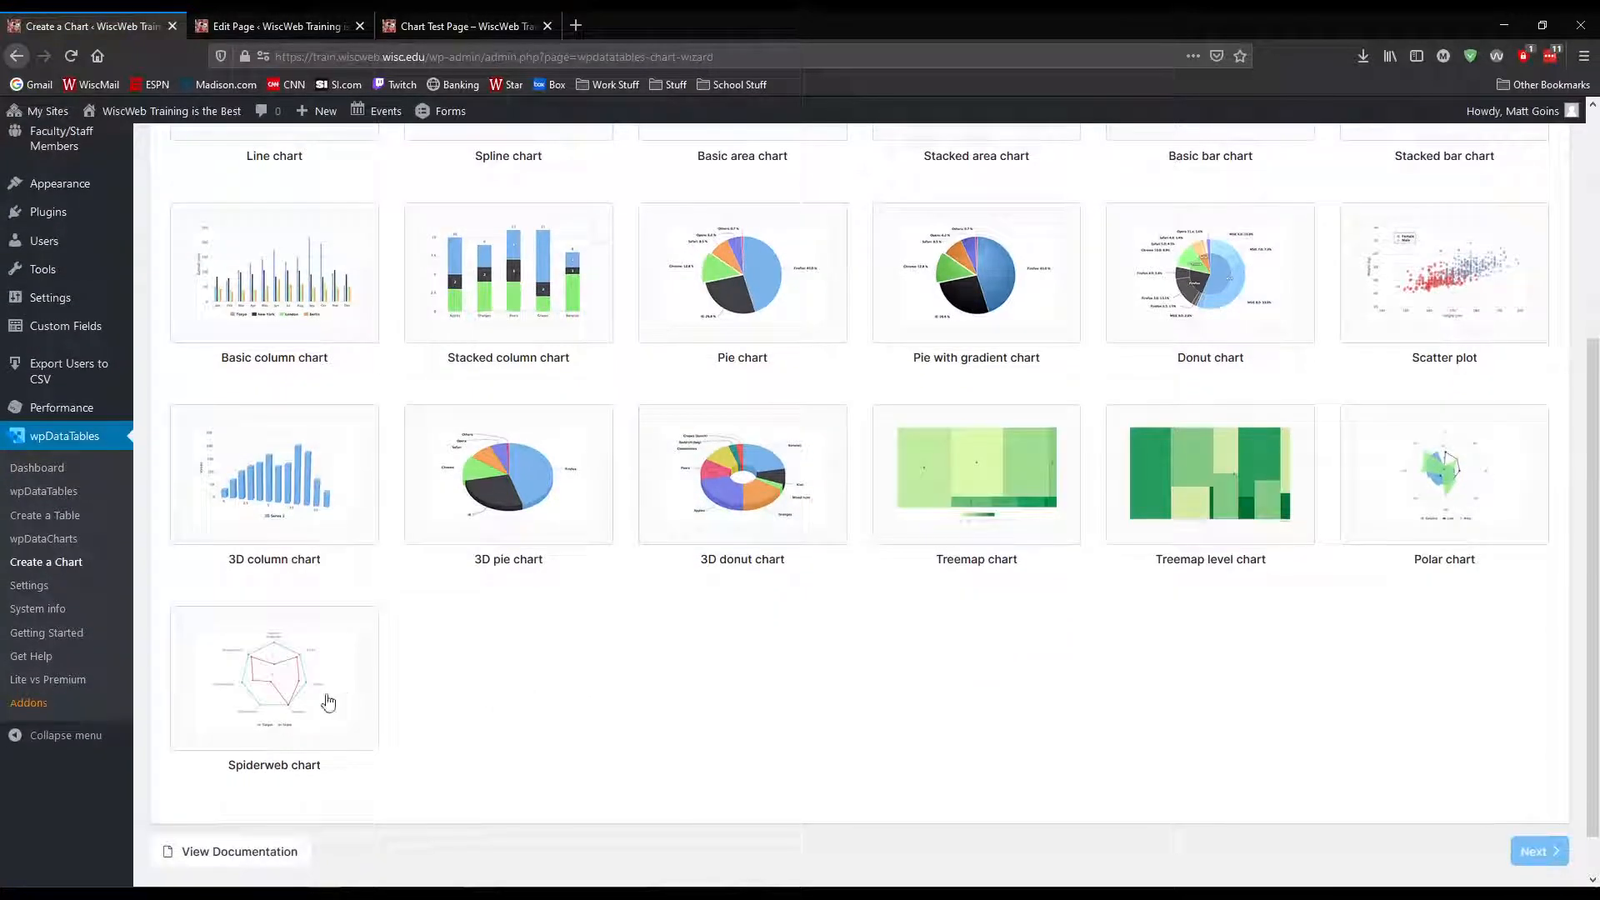
click(291, 700)
Continue with the same data source and columns to the formatting preview and inspect the spiderweb chart's data points
click(1541, 851)
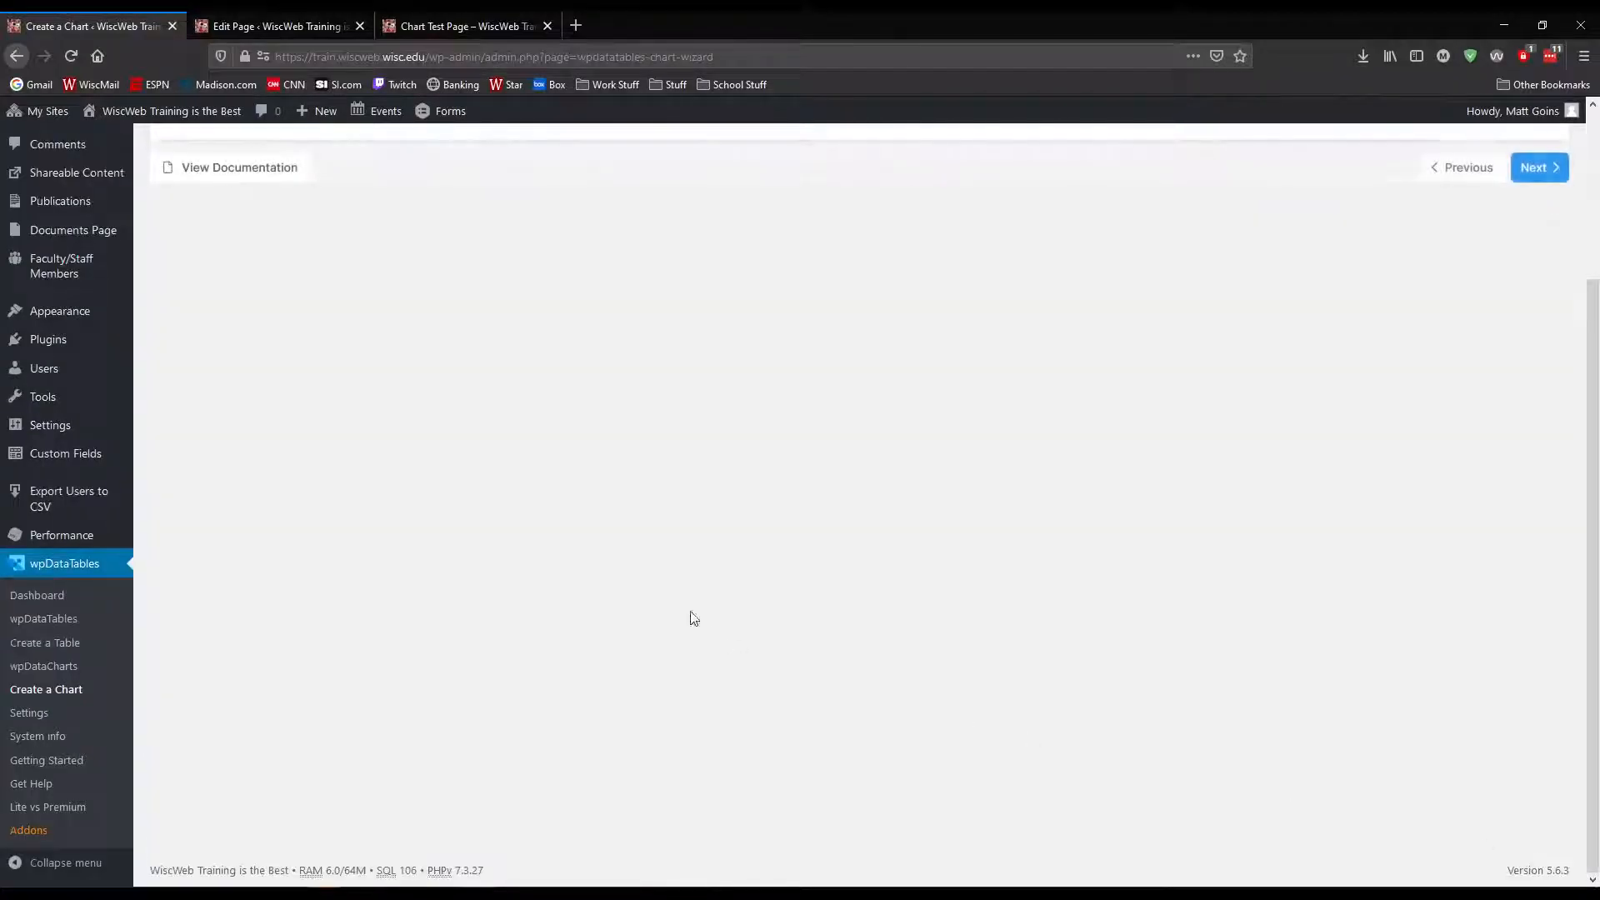
click(1557, 380)
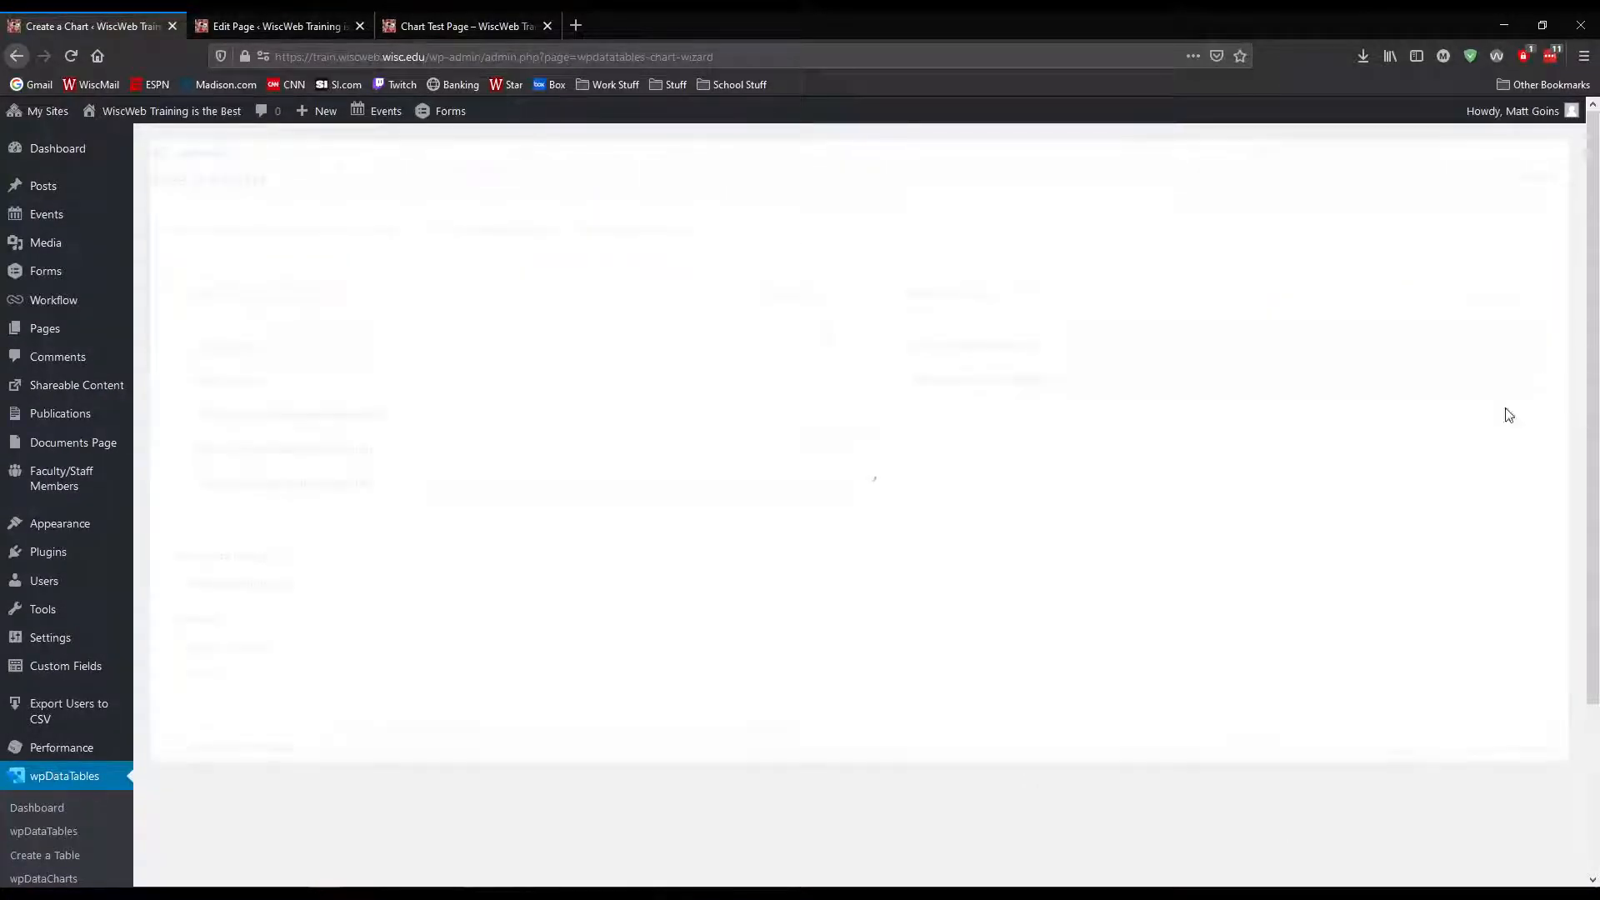
click(1537, 748)
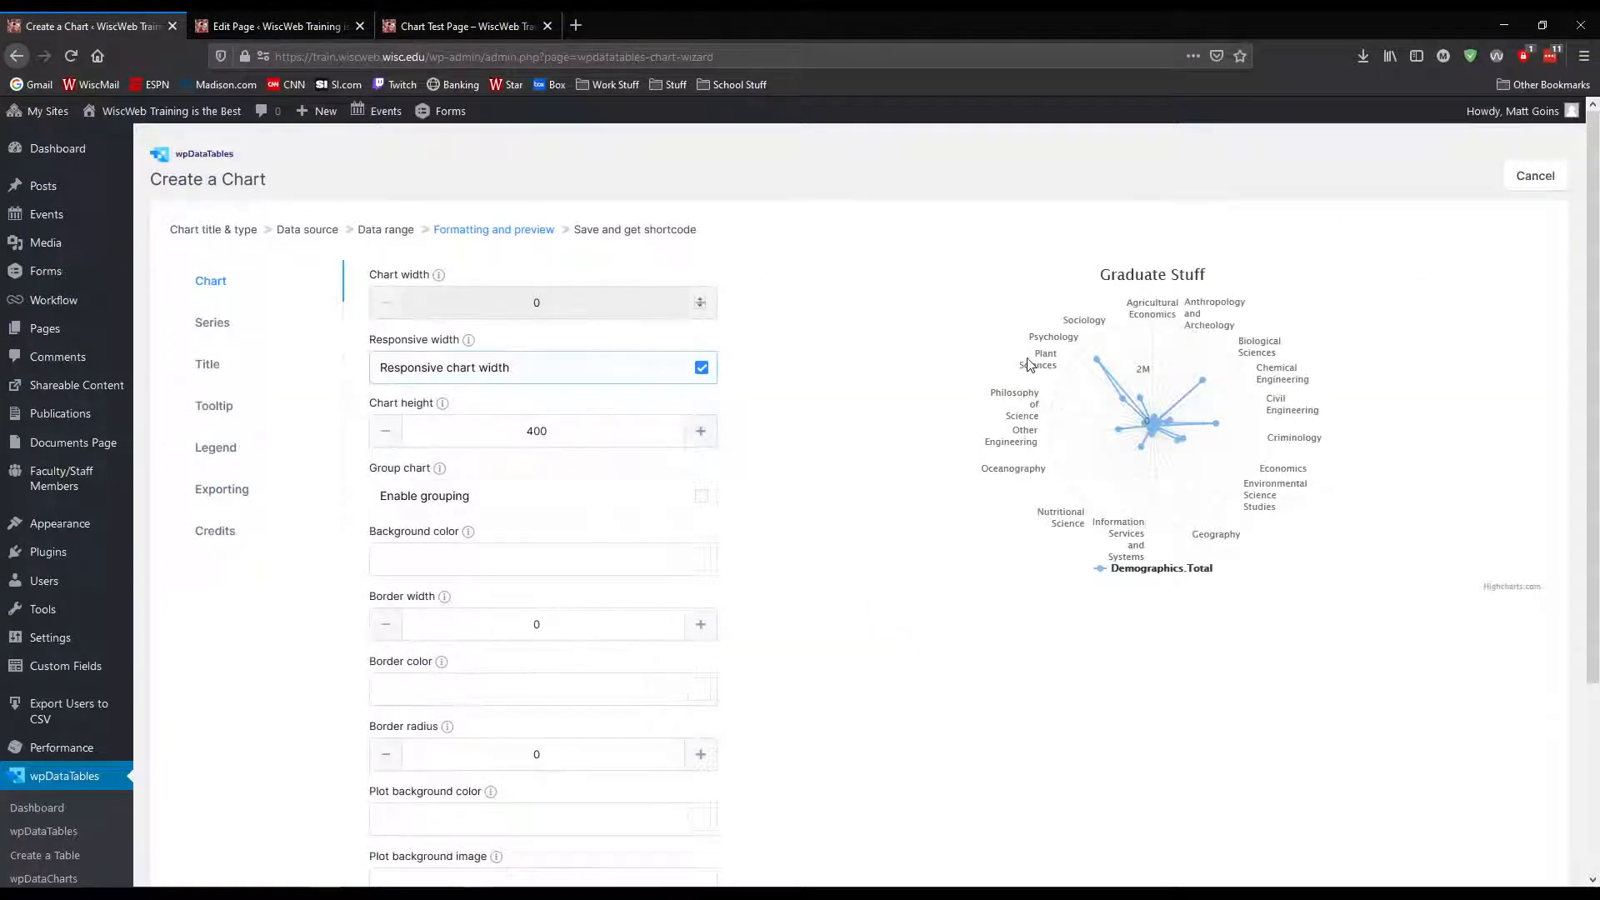
mouse_move(1124, 411)
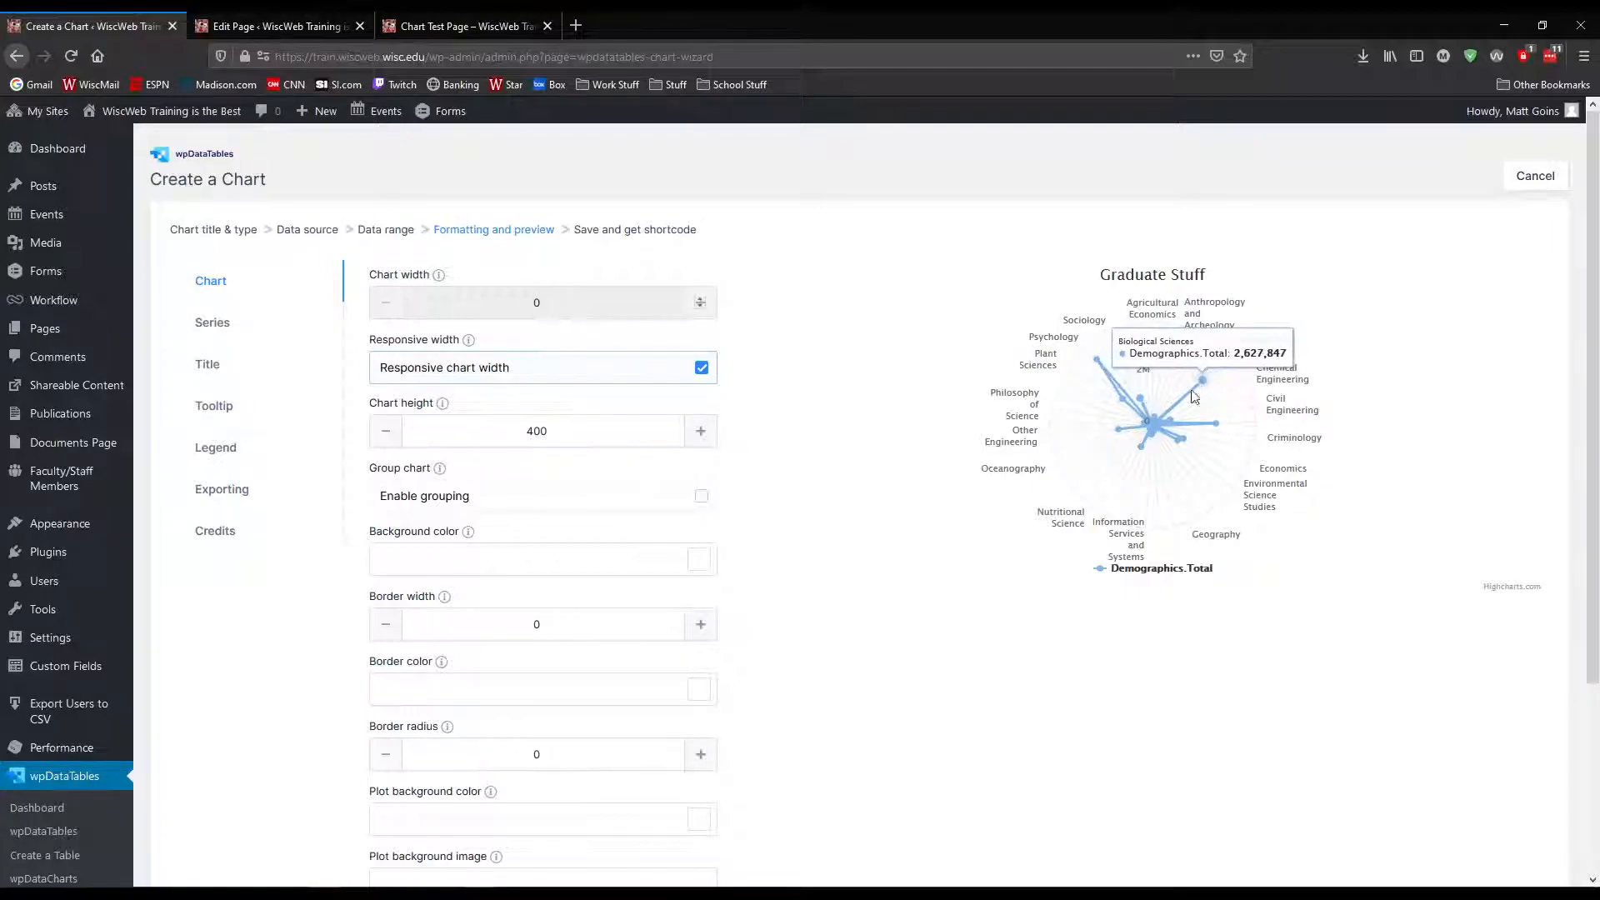
mouse_move(1185, 436)
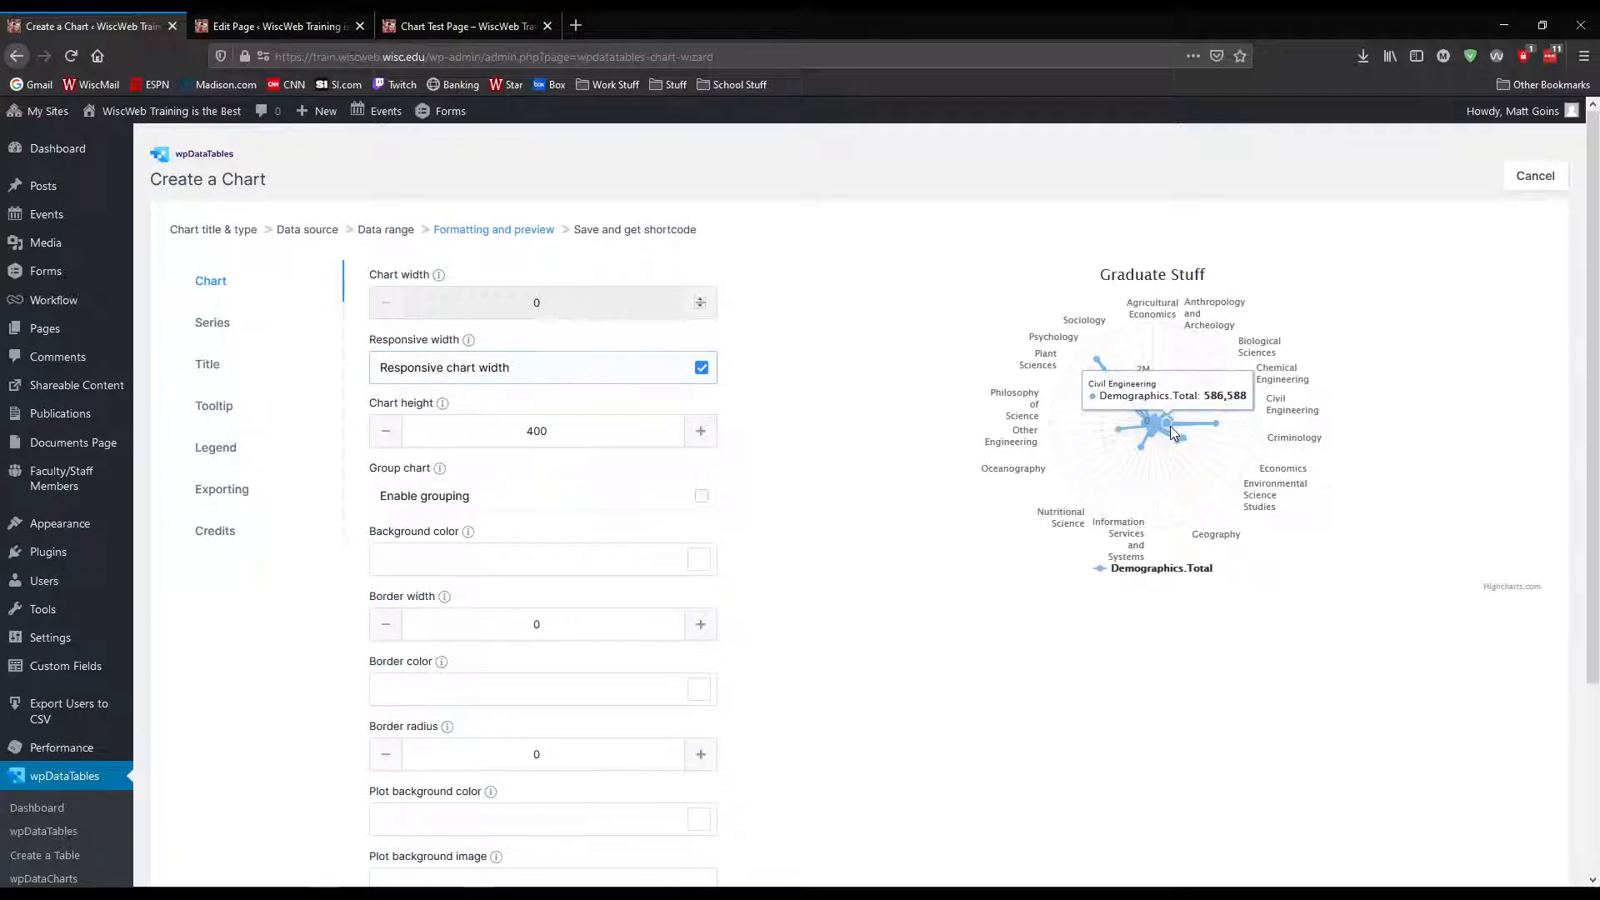
scroll(710, 556, down, 3)
scroll(761, 536, up, 4)
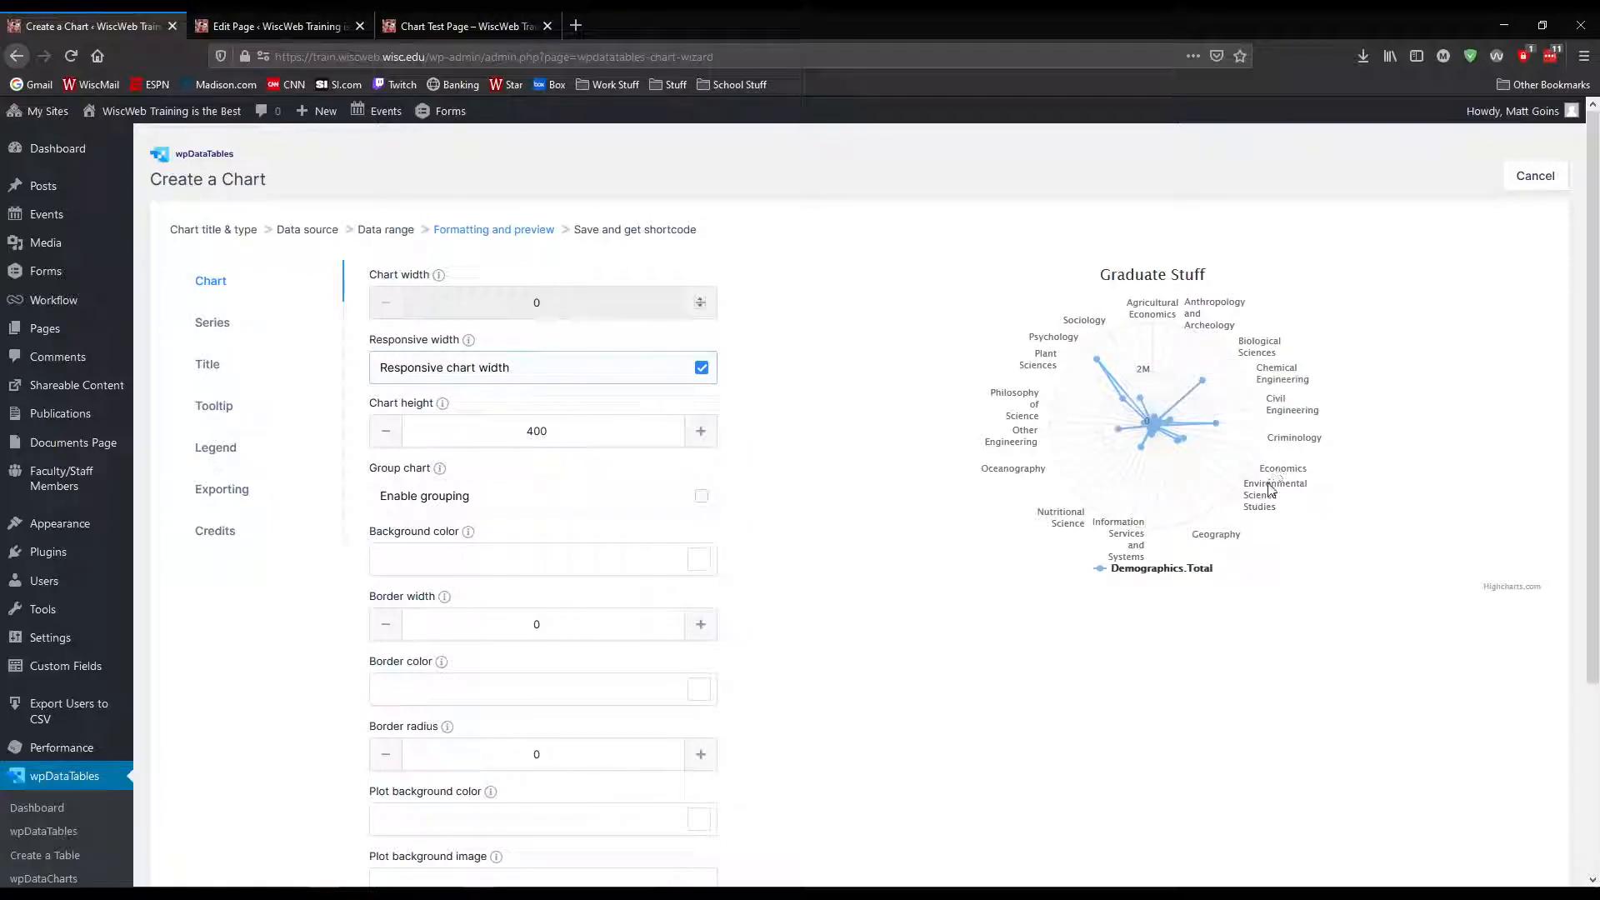
mouse_move(1188, 449)
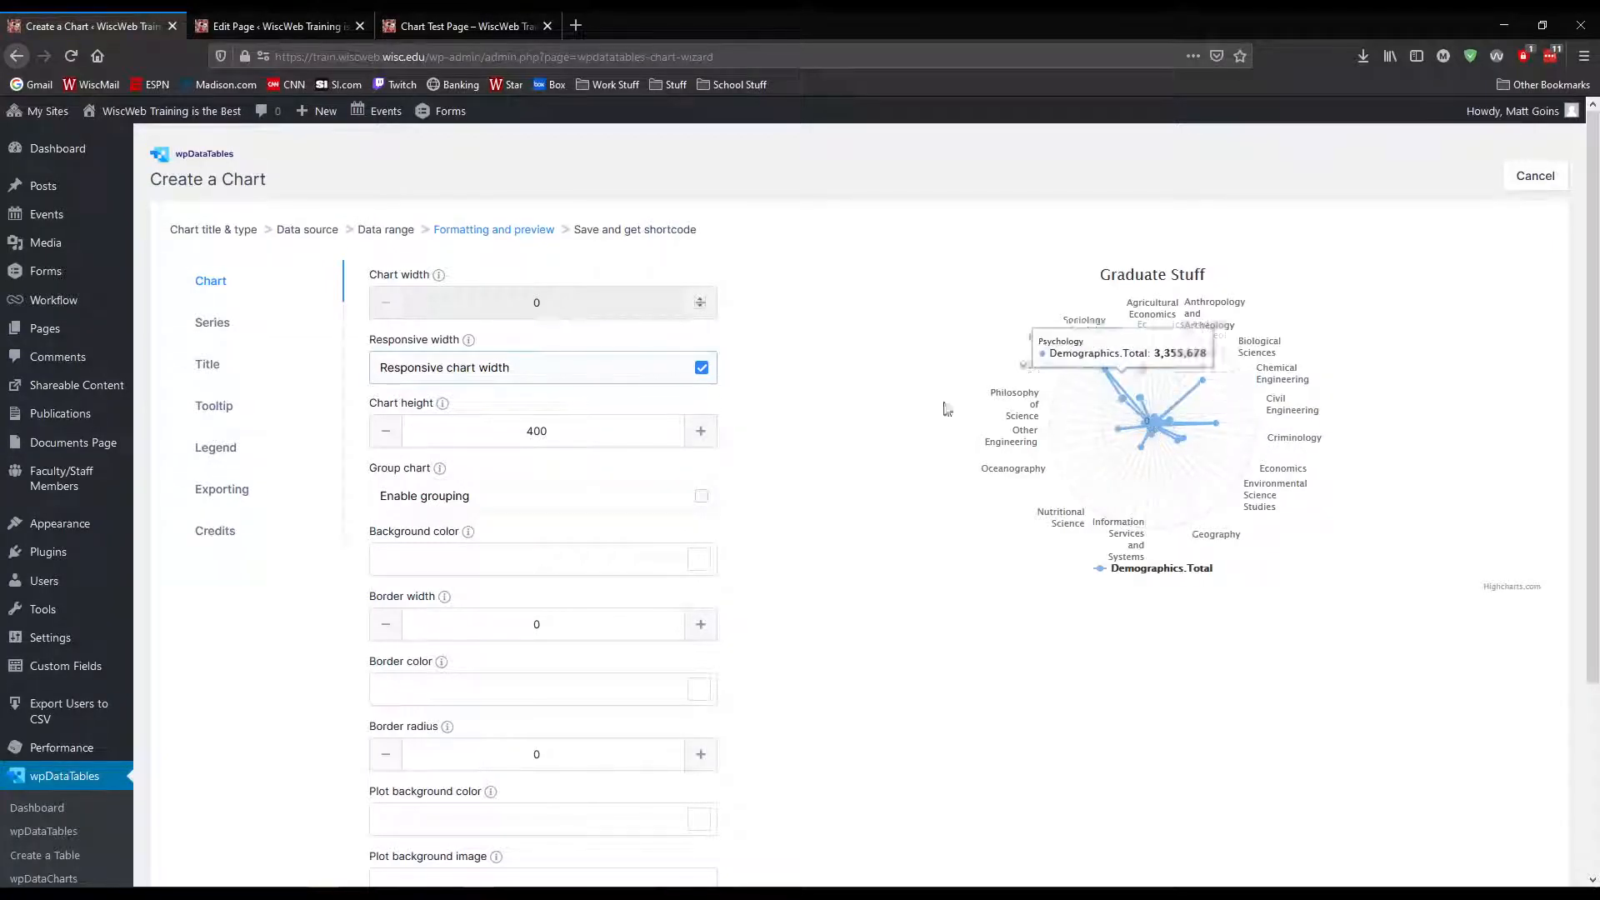
Open the series settings of the spiderweb chart and review the Demographics.Total series
click(215, 324)
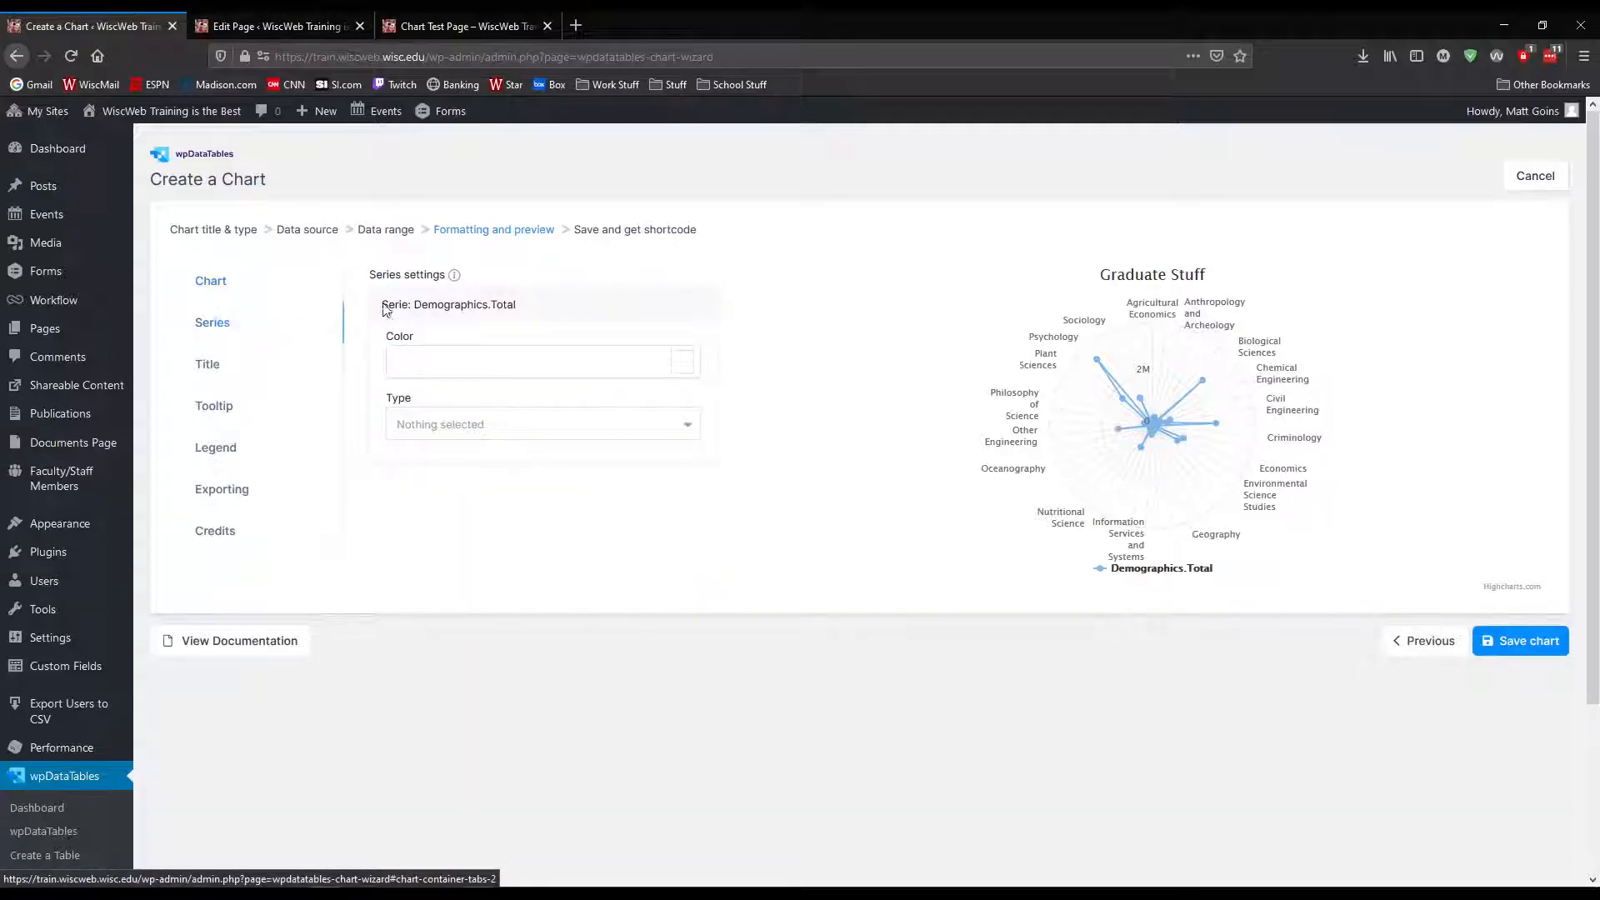
double_click(505, 305)
drag(518, 309, 381, 307)
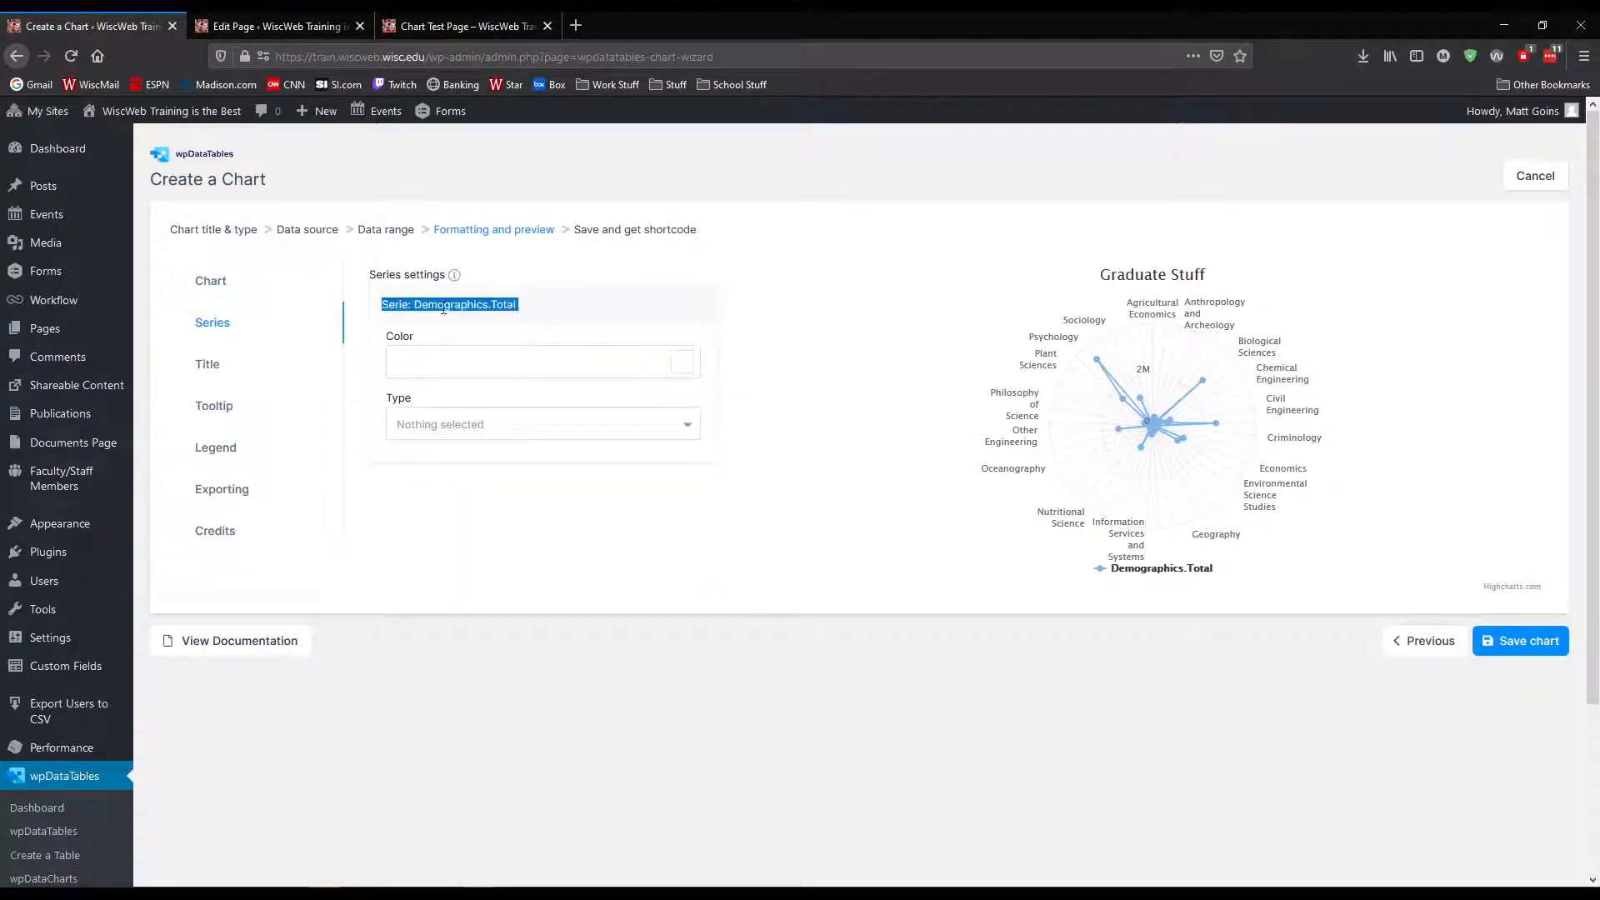
click(438, 308)
Try the Line and Column types for the Demographics.Total series and set its type to Bar
click(457, 427)
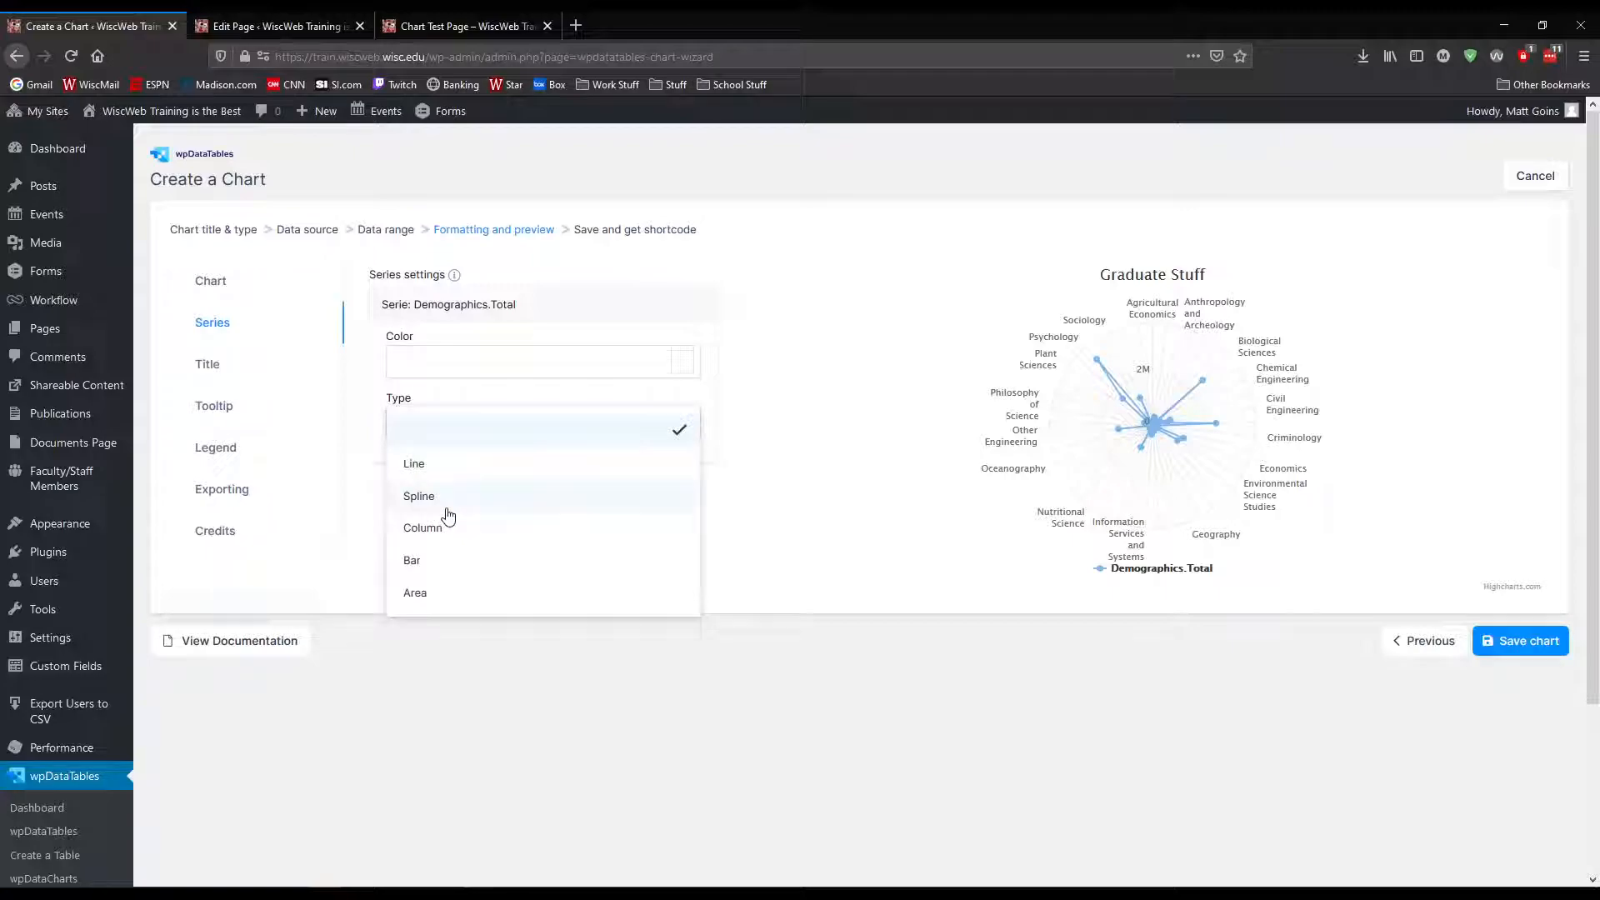
click(442, 465)
click(450, 428)
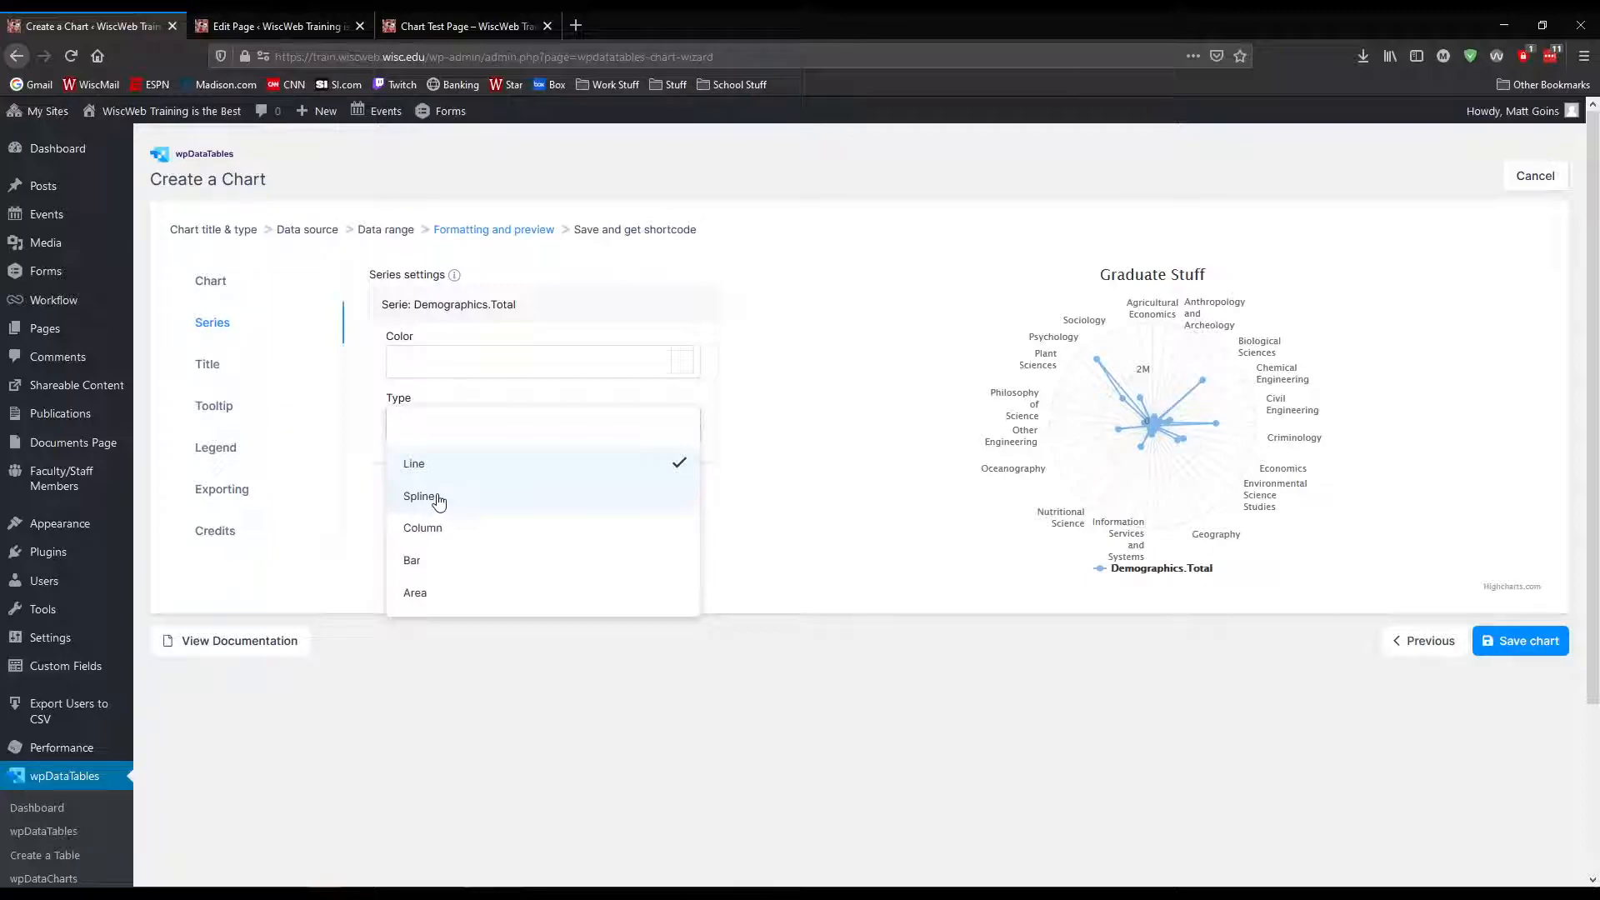
click(431, 528)
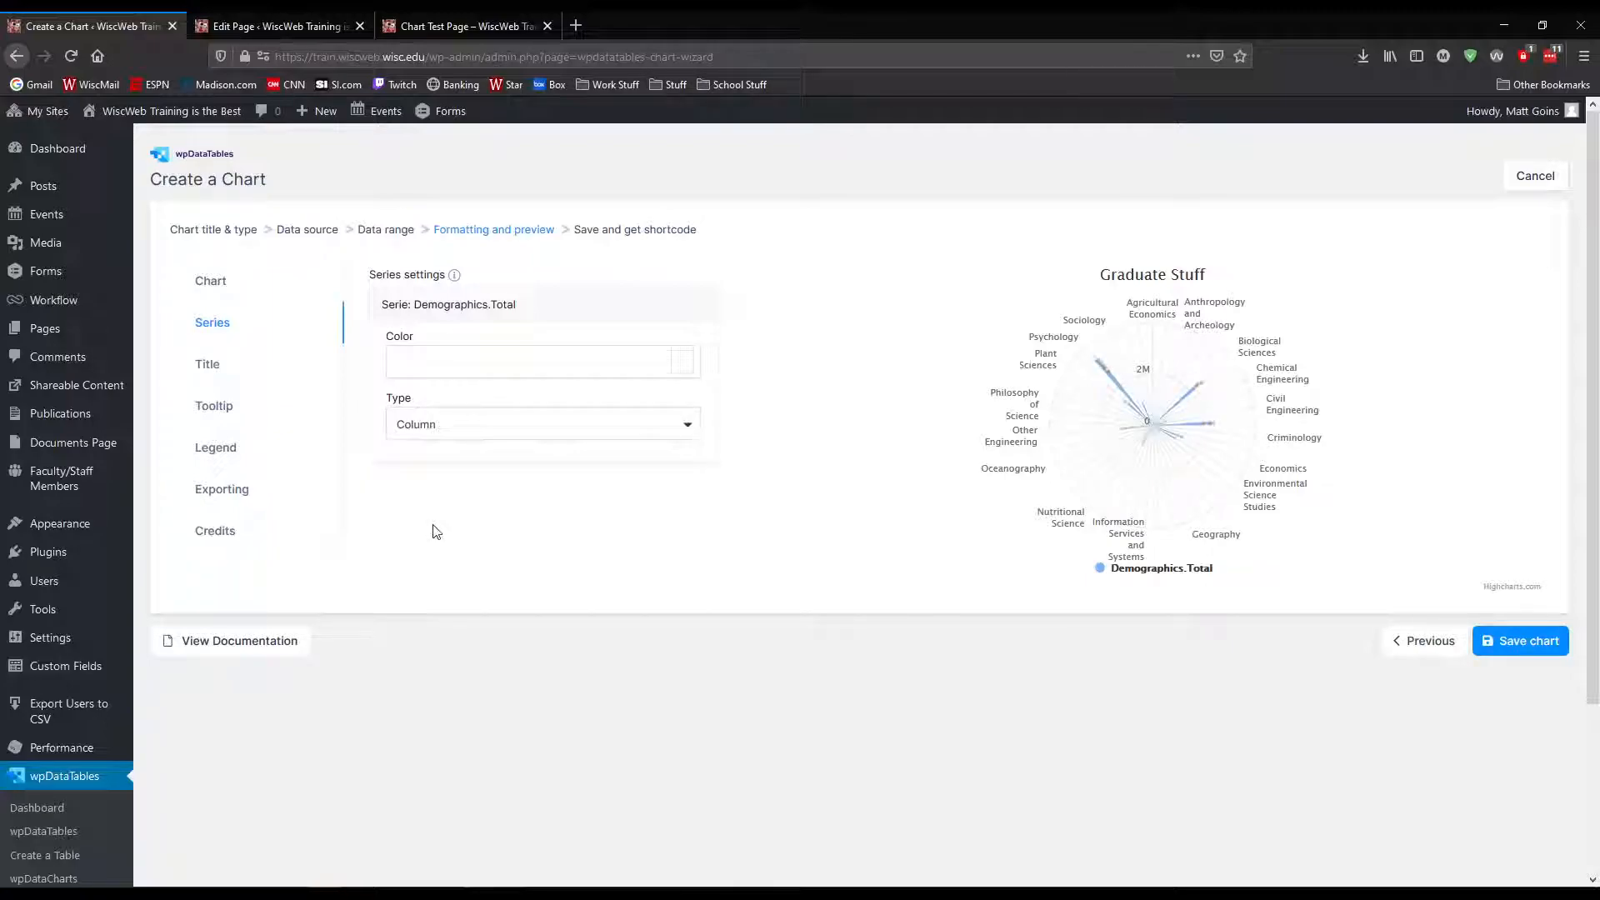
mouse_move(1209, 389)
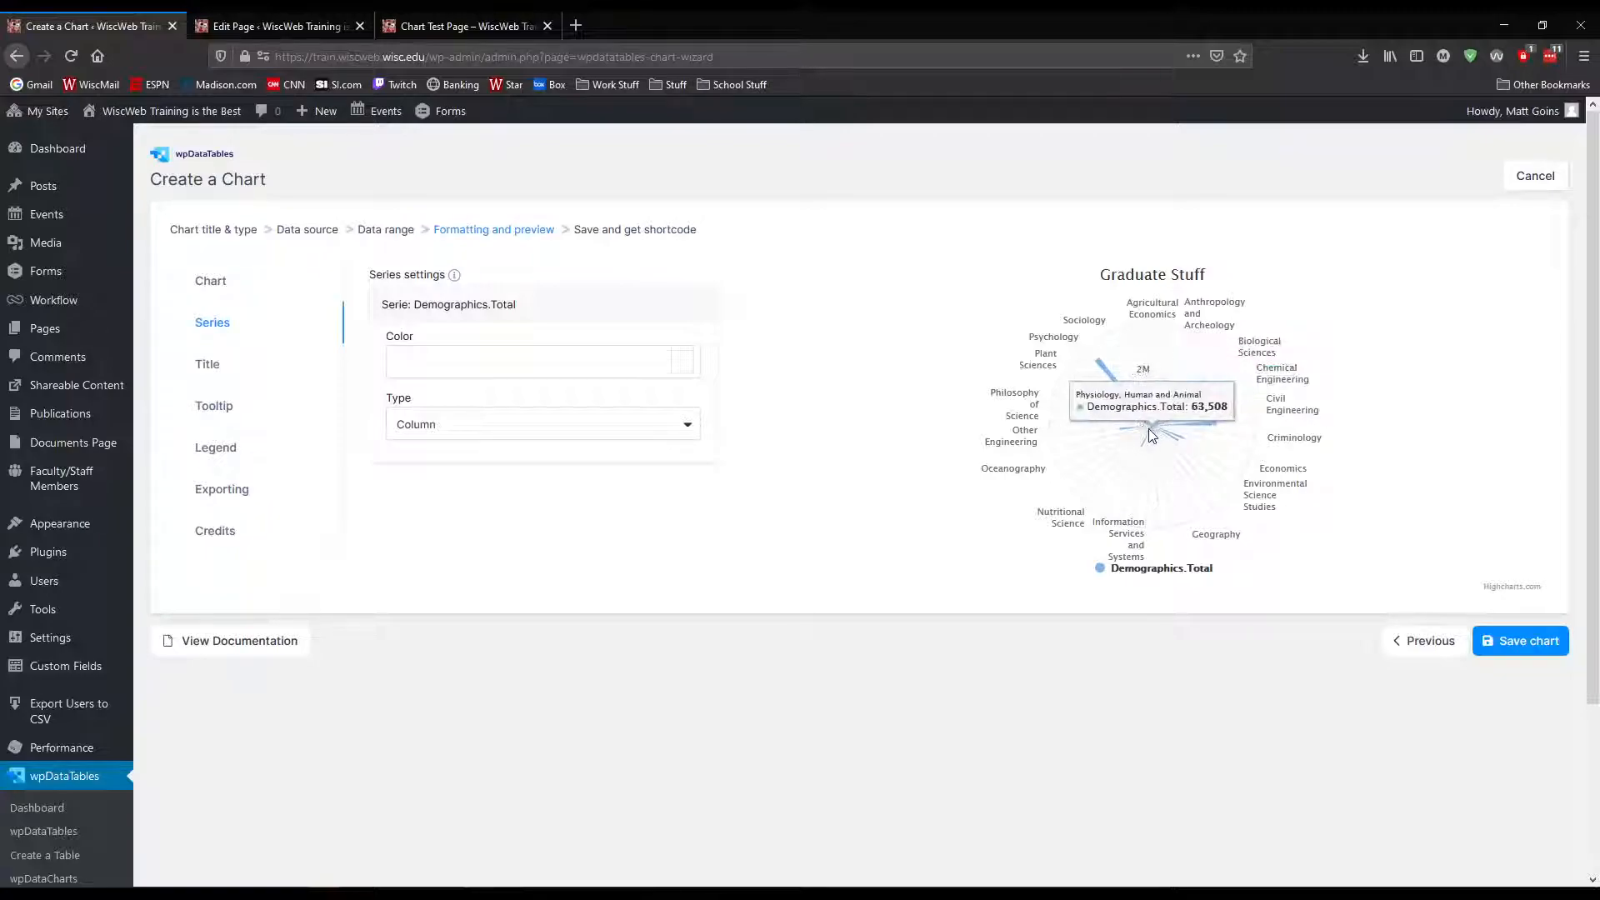
click(533, 436)
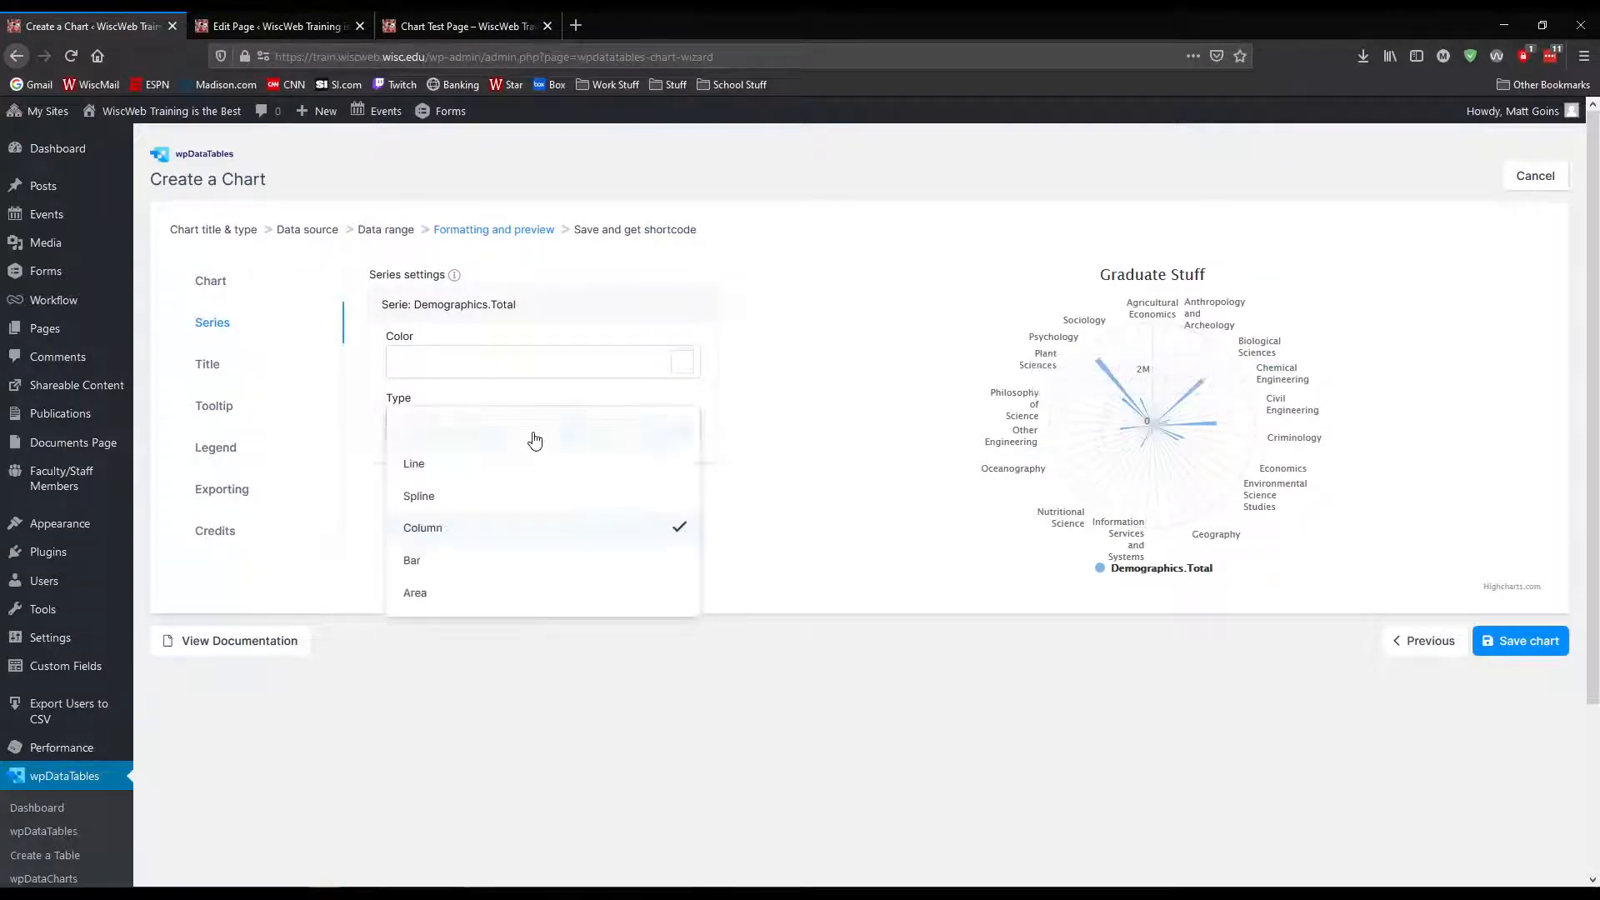
click(457, 563)
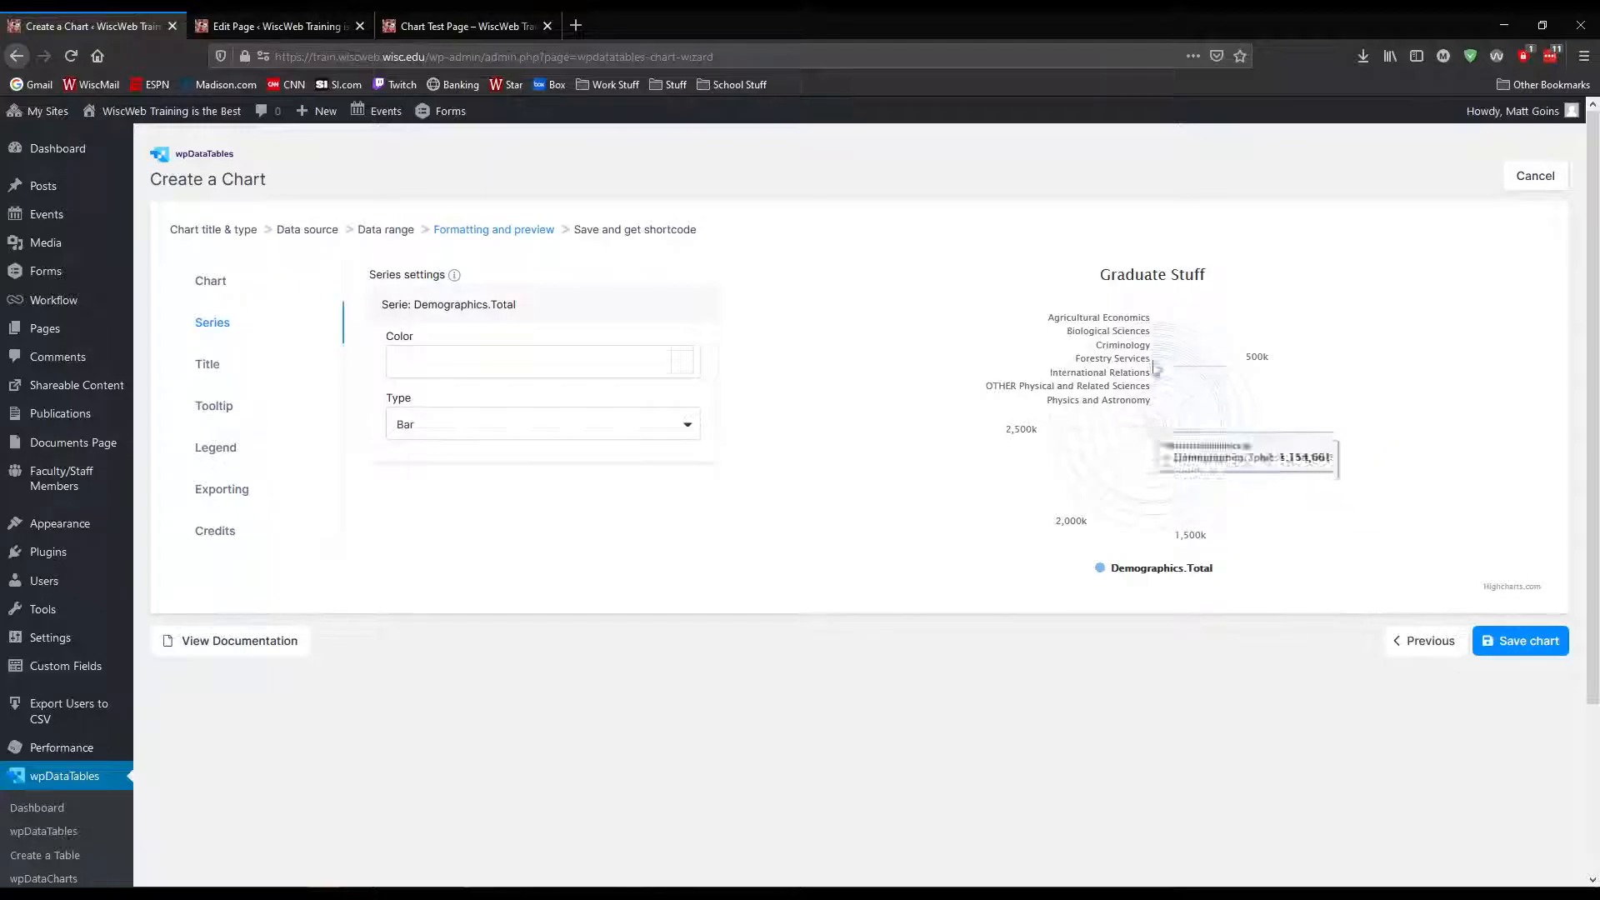
Try the Area type for the Demographics.Total series, return it to Bar and inspect the preview
click(490, 434)
scroll(498, 517, down, 2)
click(467, 506)
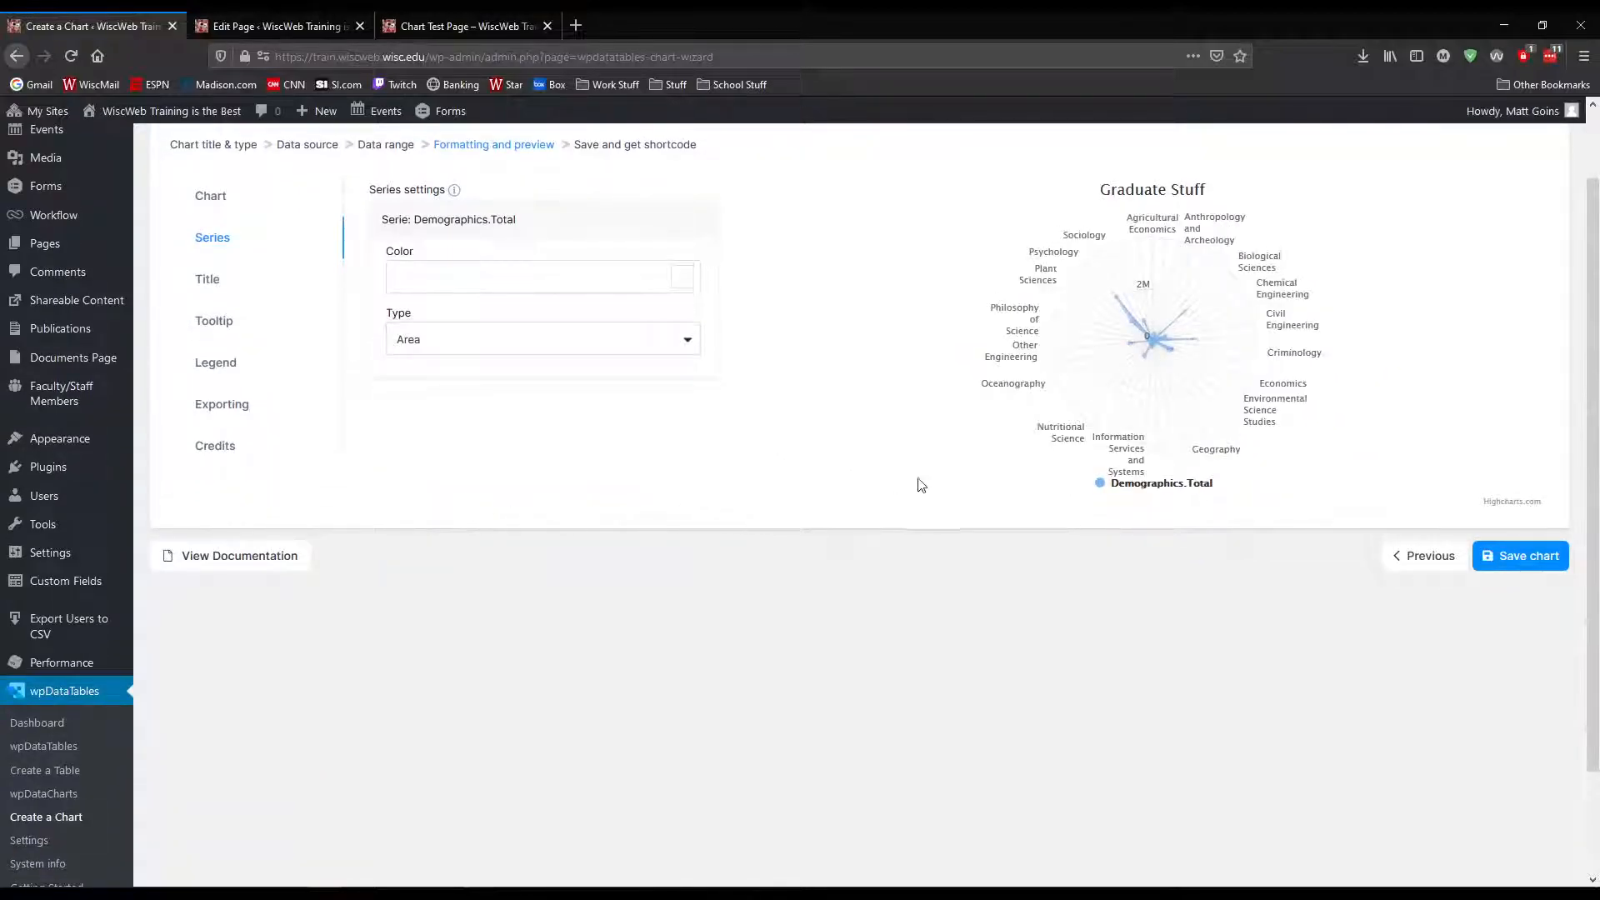
click(463, 350)
click(472, 477)
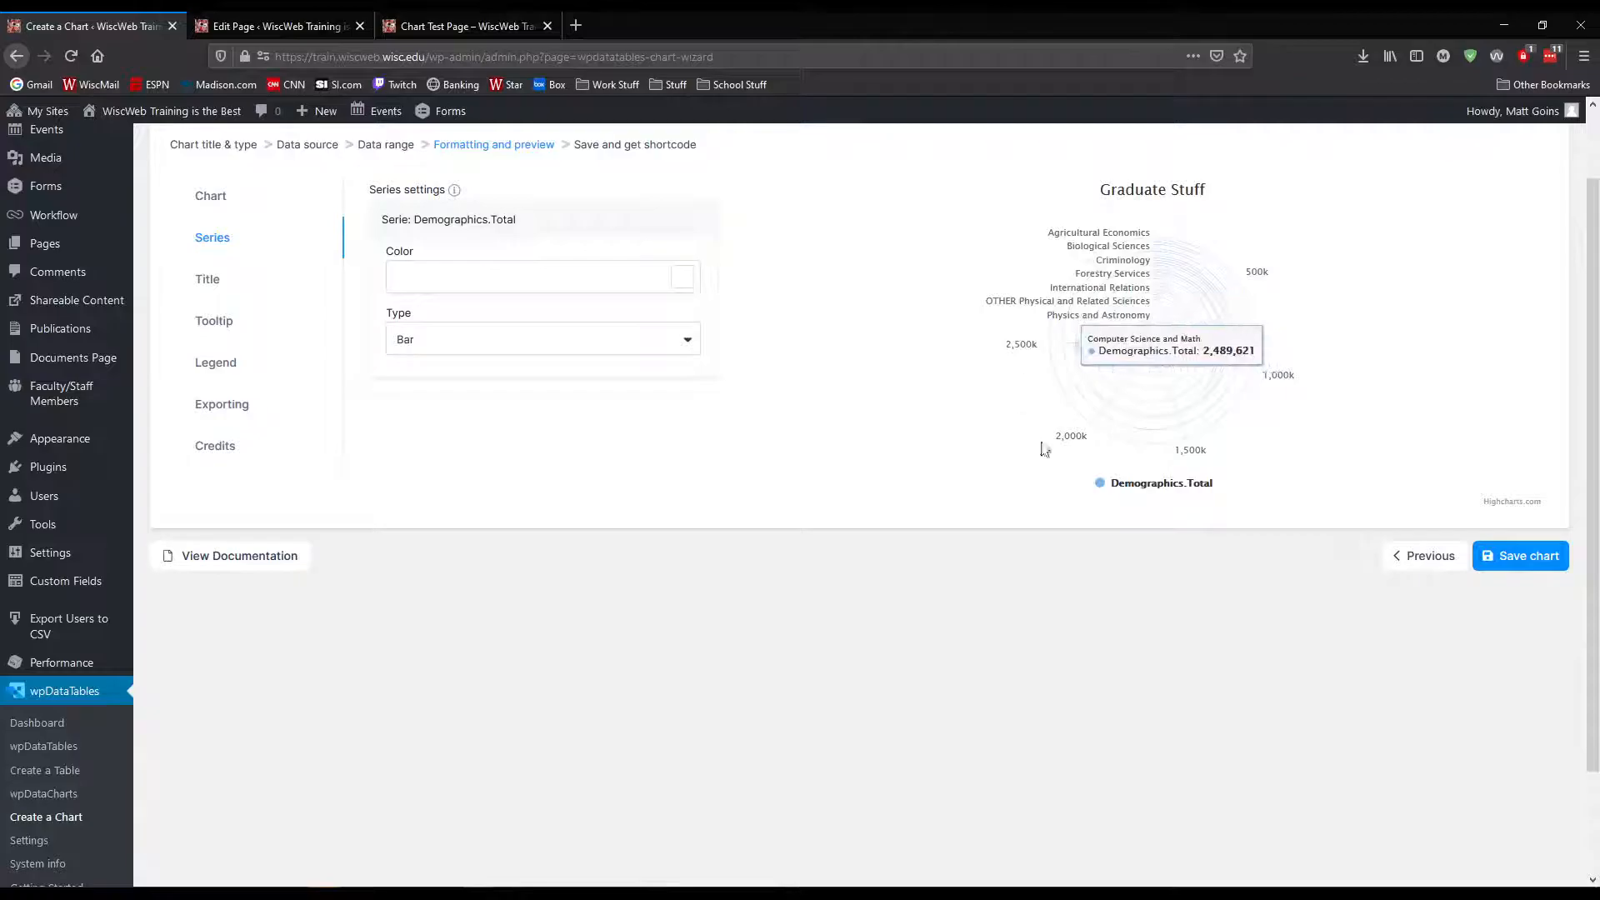
Clear the type of the Demographics.Total series, set it to Area and inspect the spiderweb preview
click(500, 344)
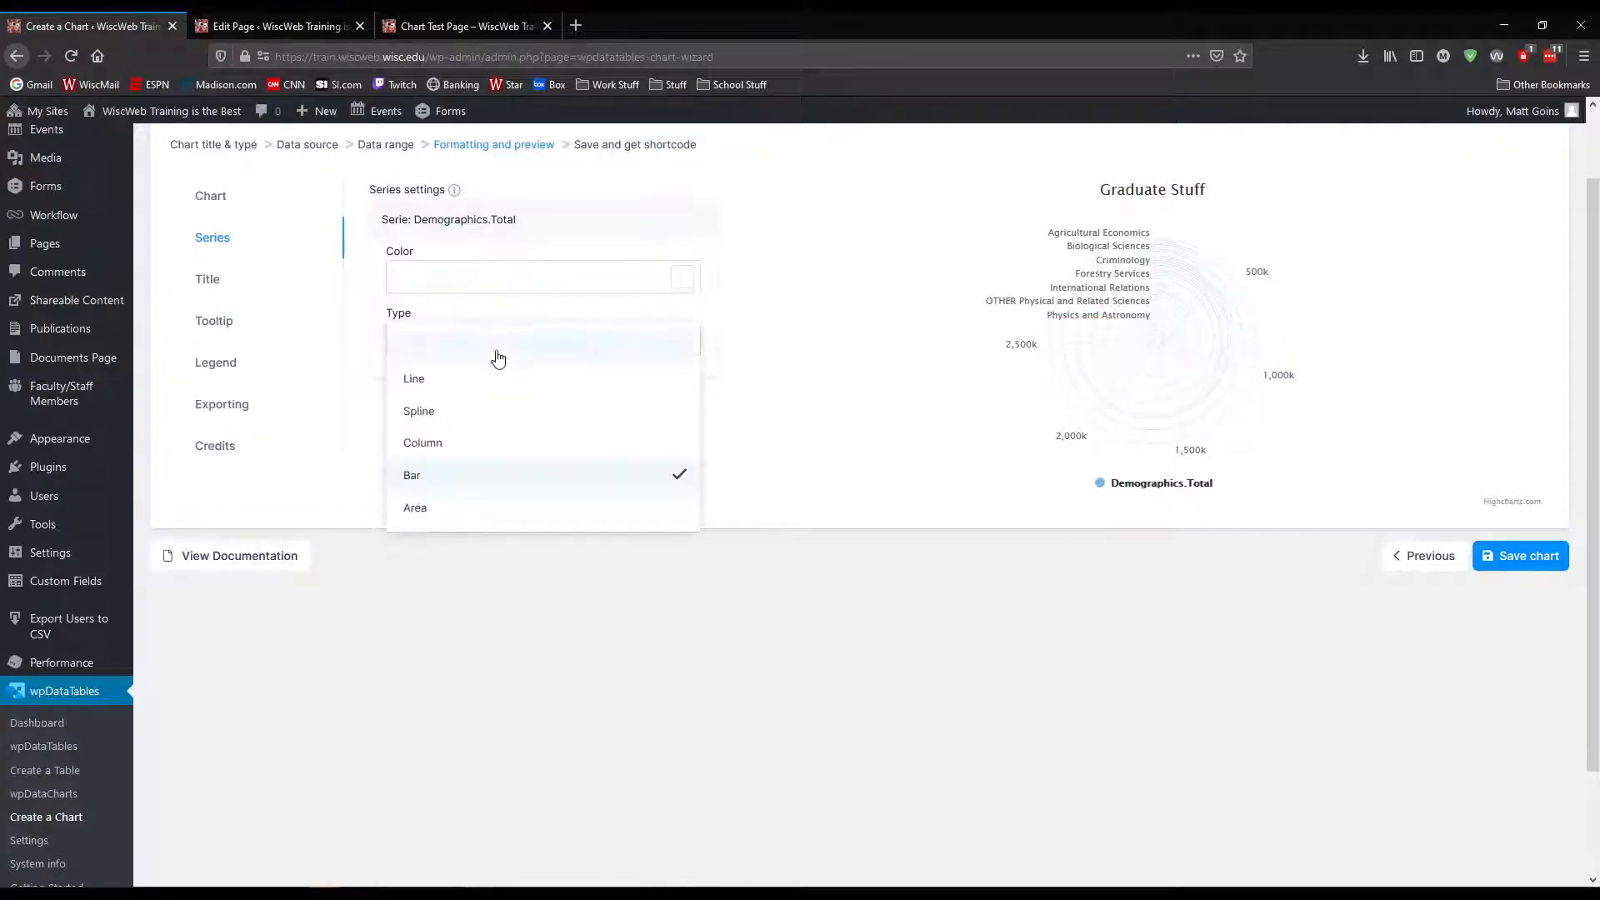
click(482, 360)
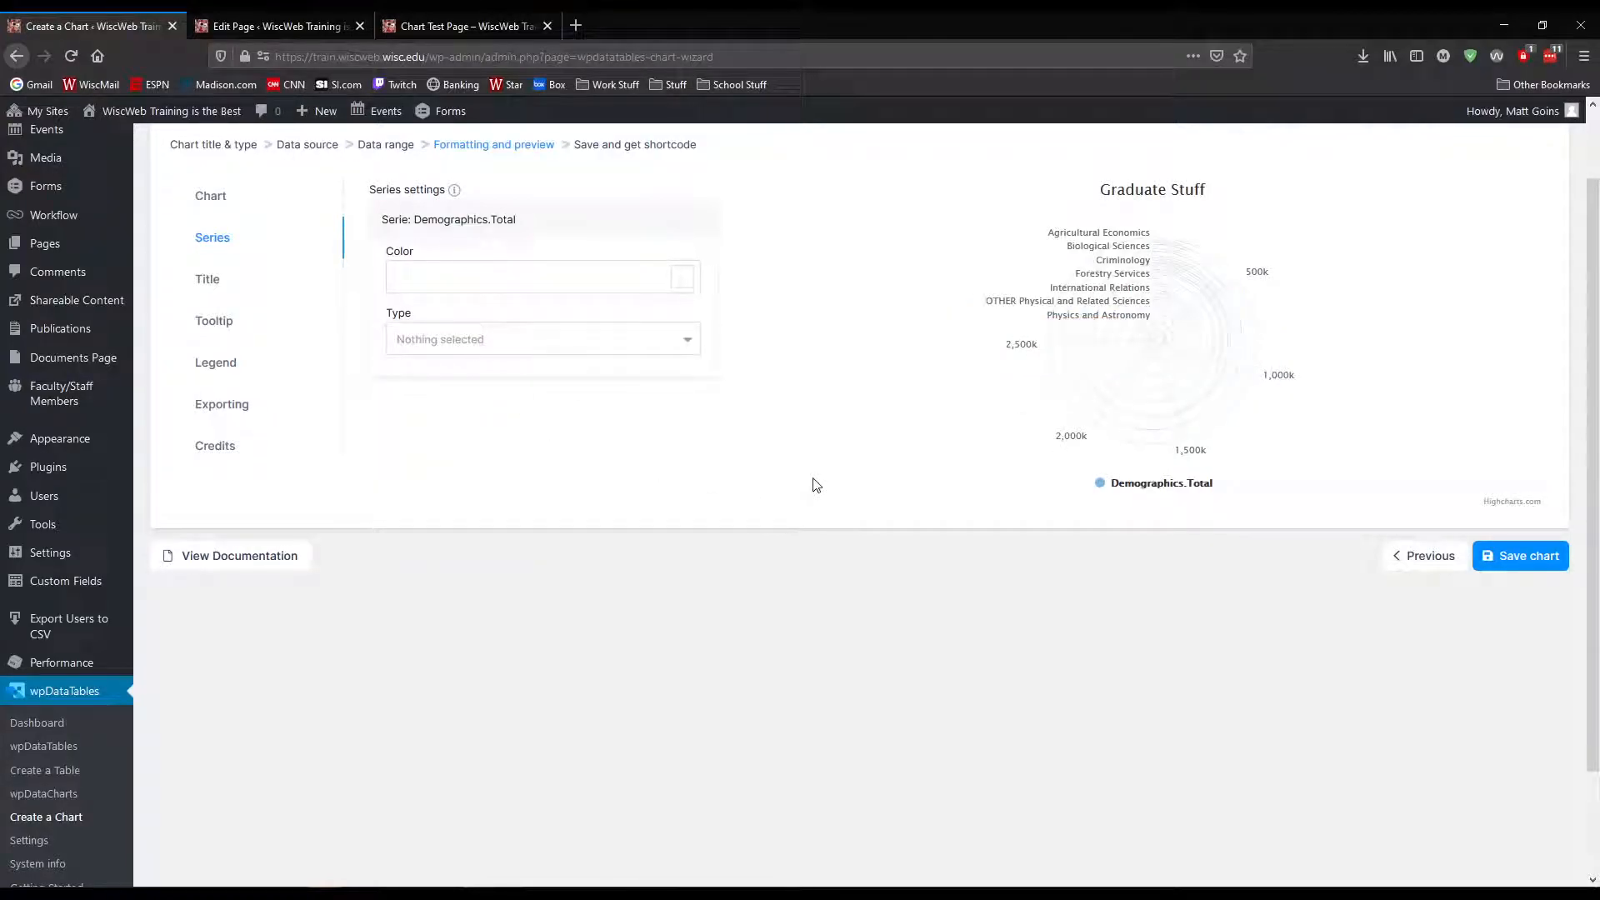
click(455, 349)
click(459, 512)
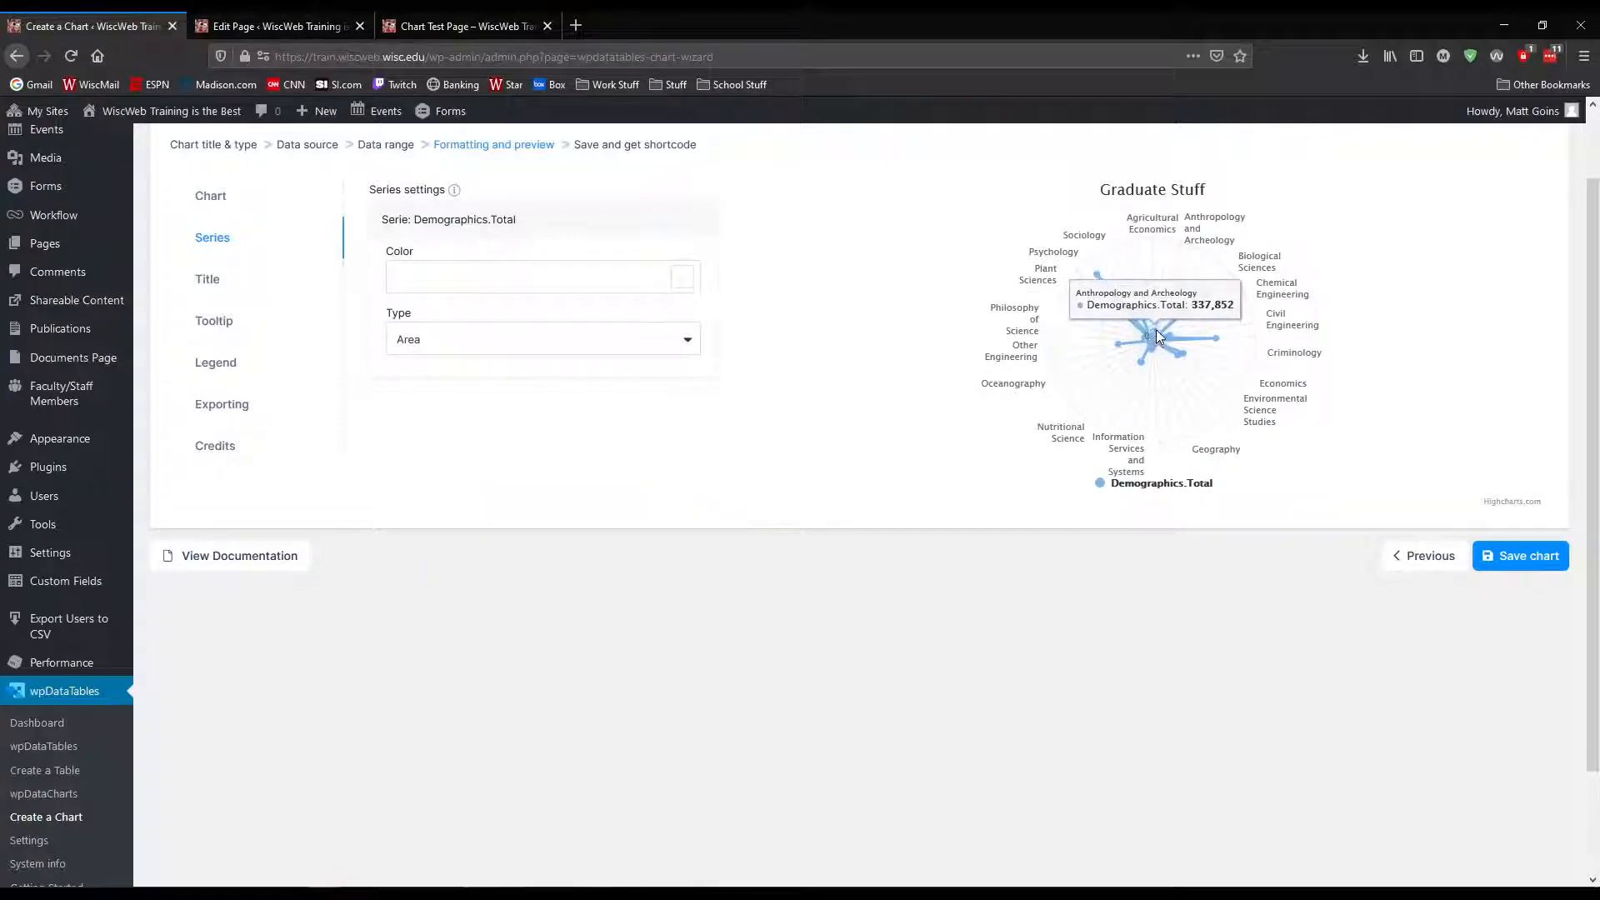
scroll(567, 392, up, 2)
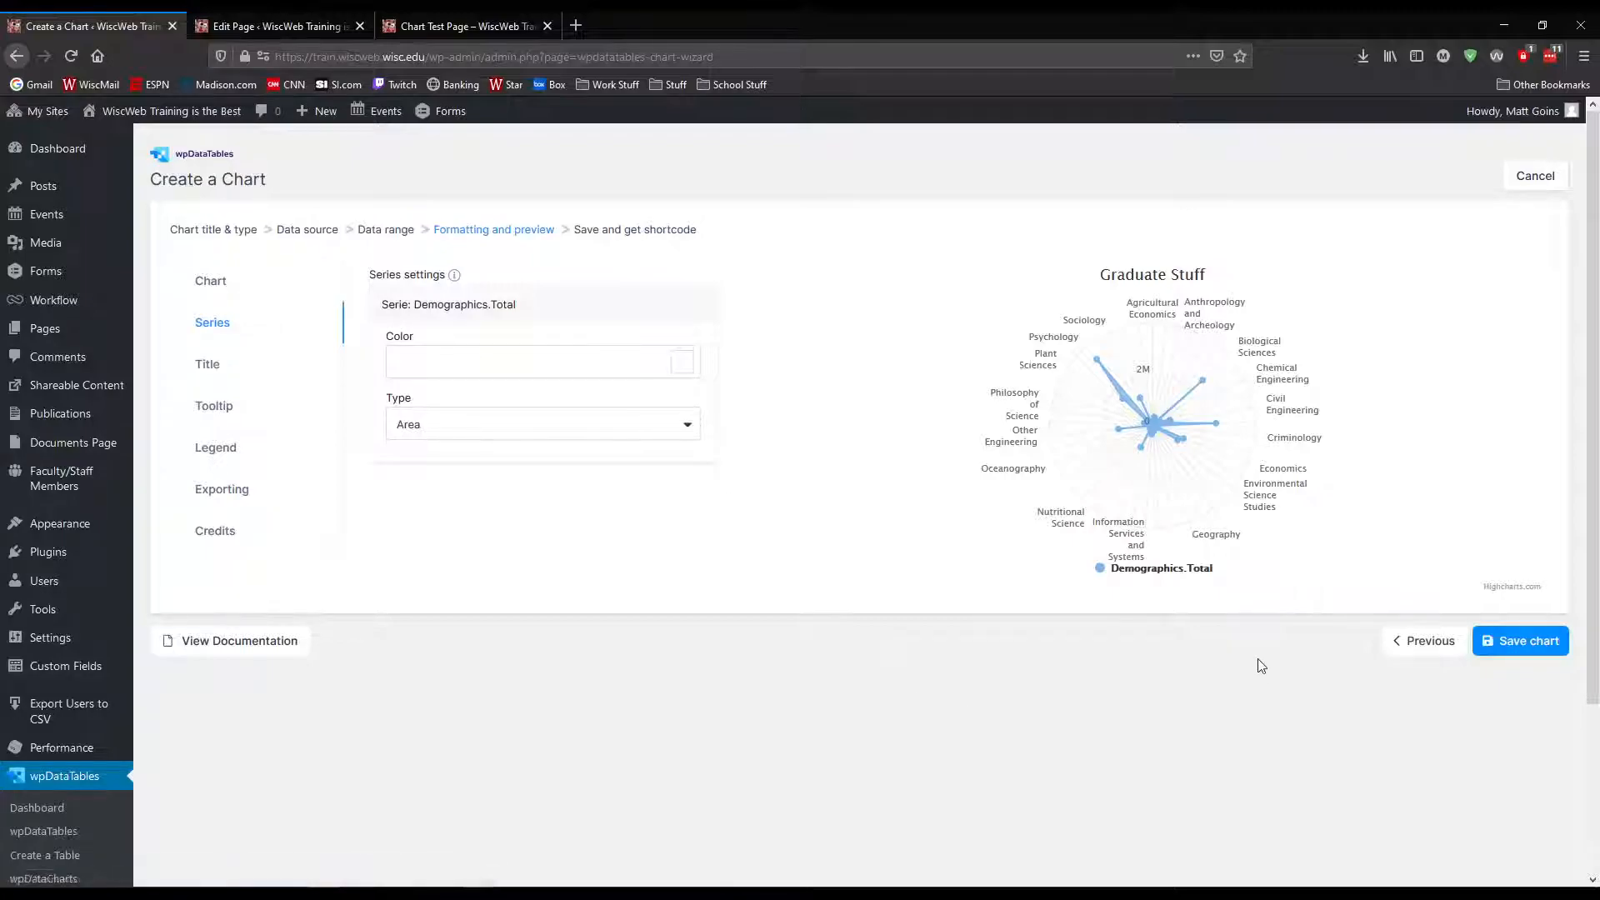
Return to the data range and replace the Demographics.Total column with Demographics.Ethnicity.Asians
click(1390, 647)
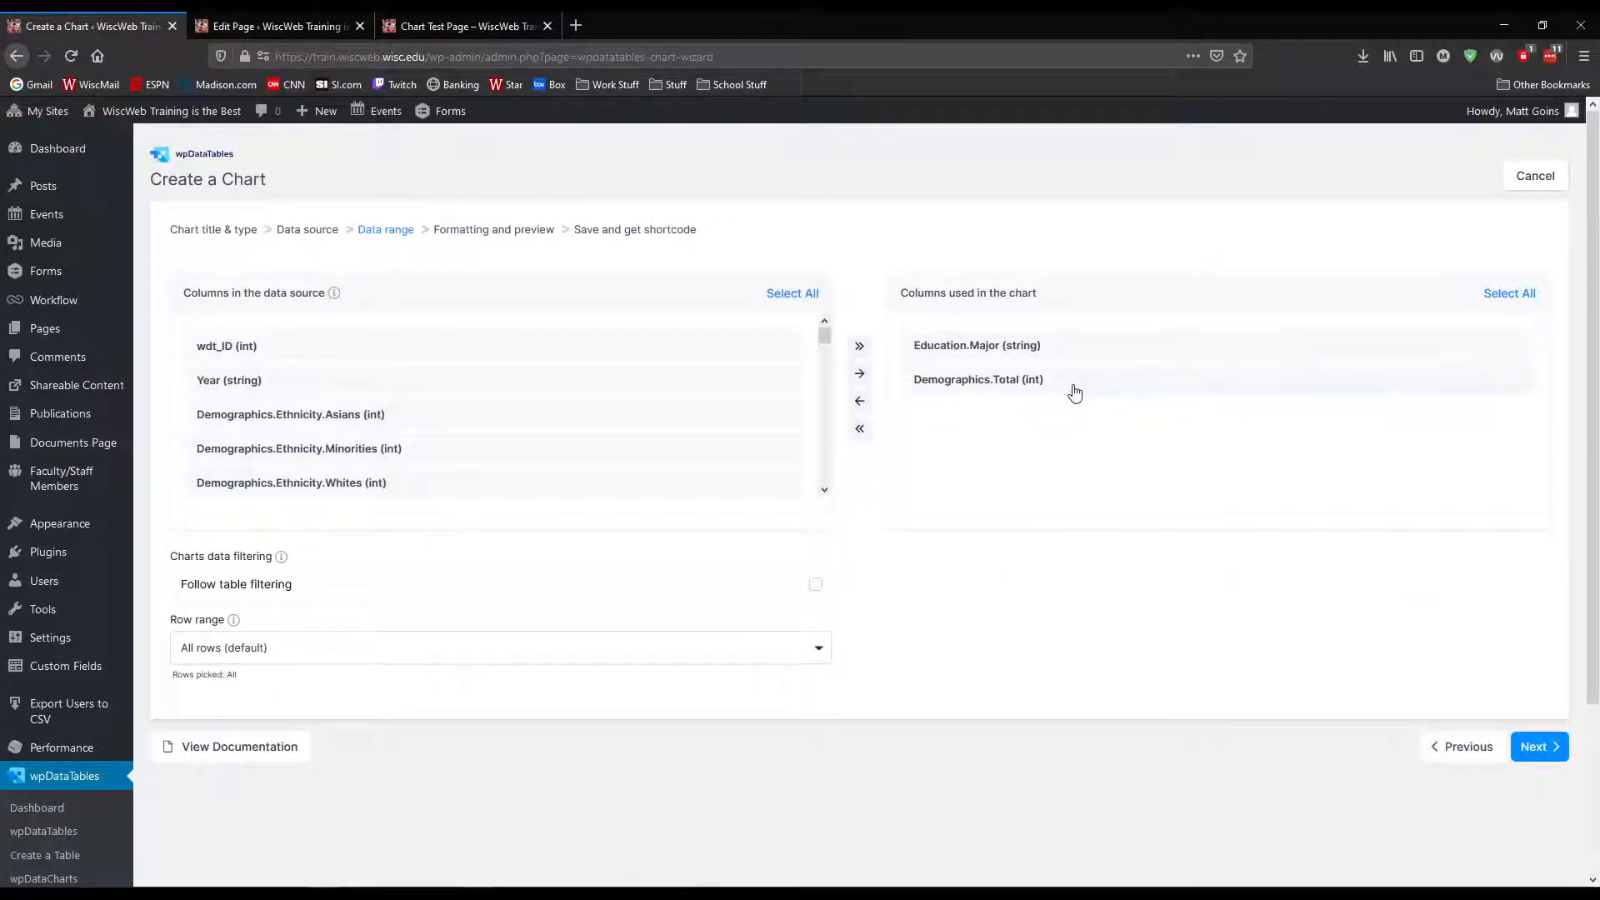
click(859, 401)
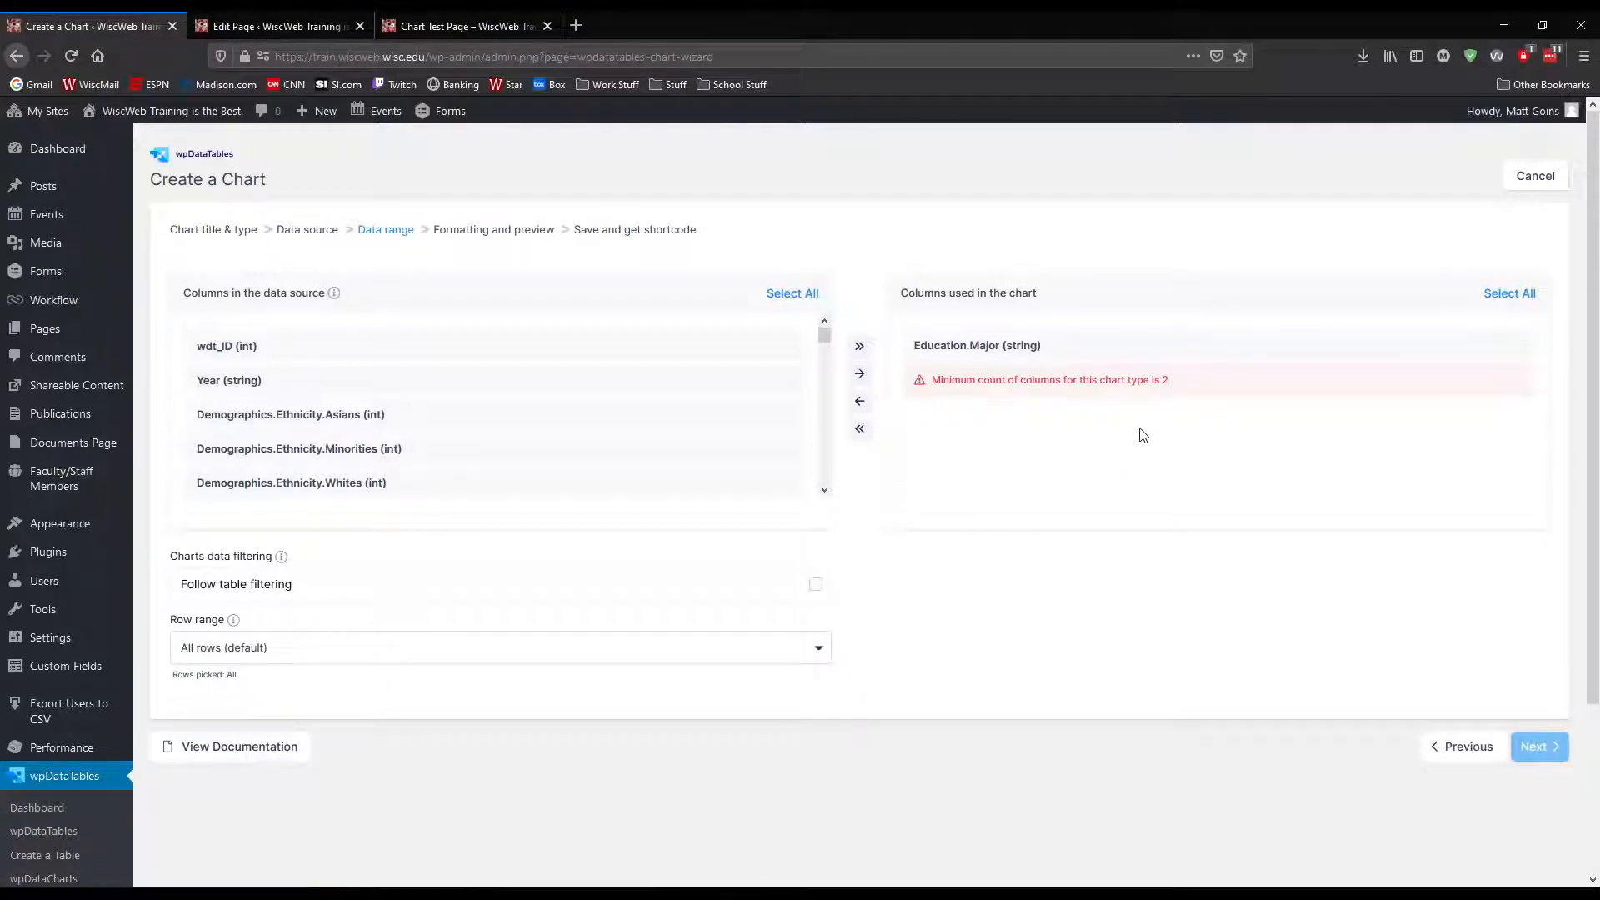
scroll(825, 333, down, 1)
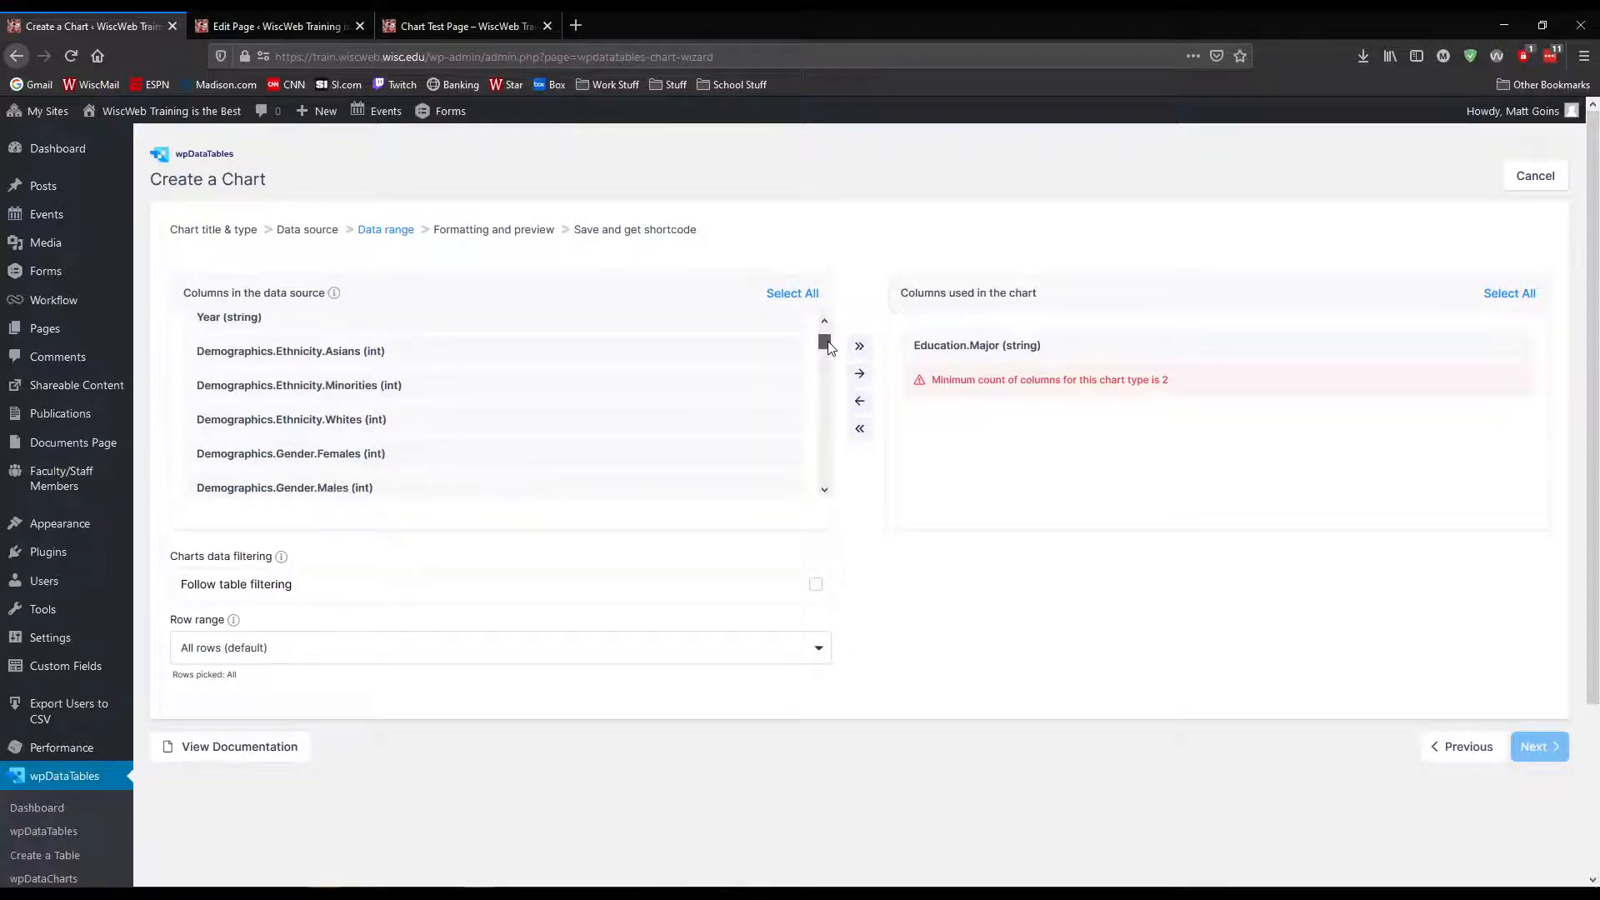
scroll(825, 334, up, 1)
click(461, 413)
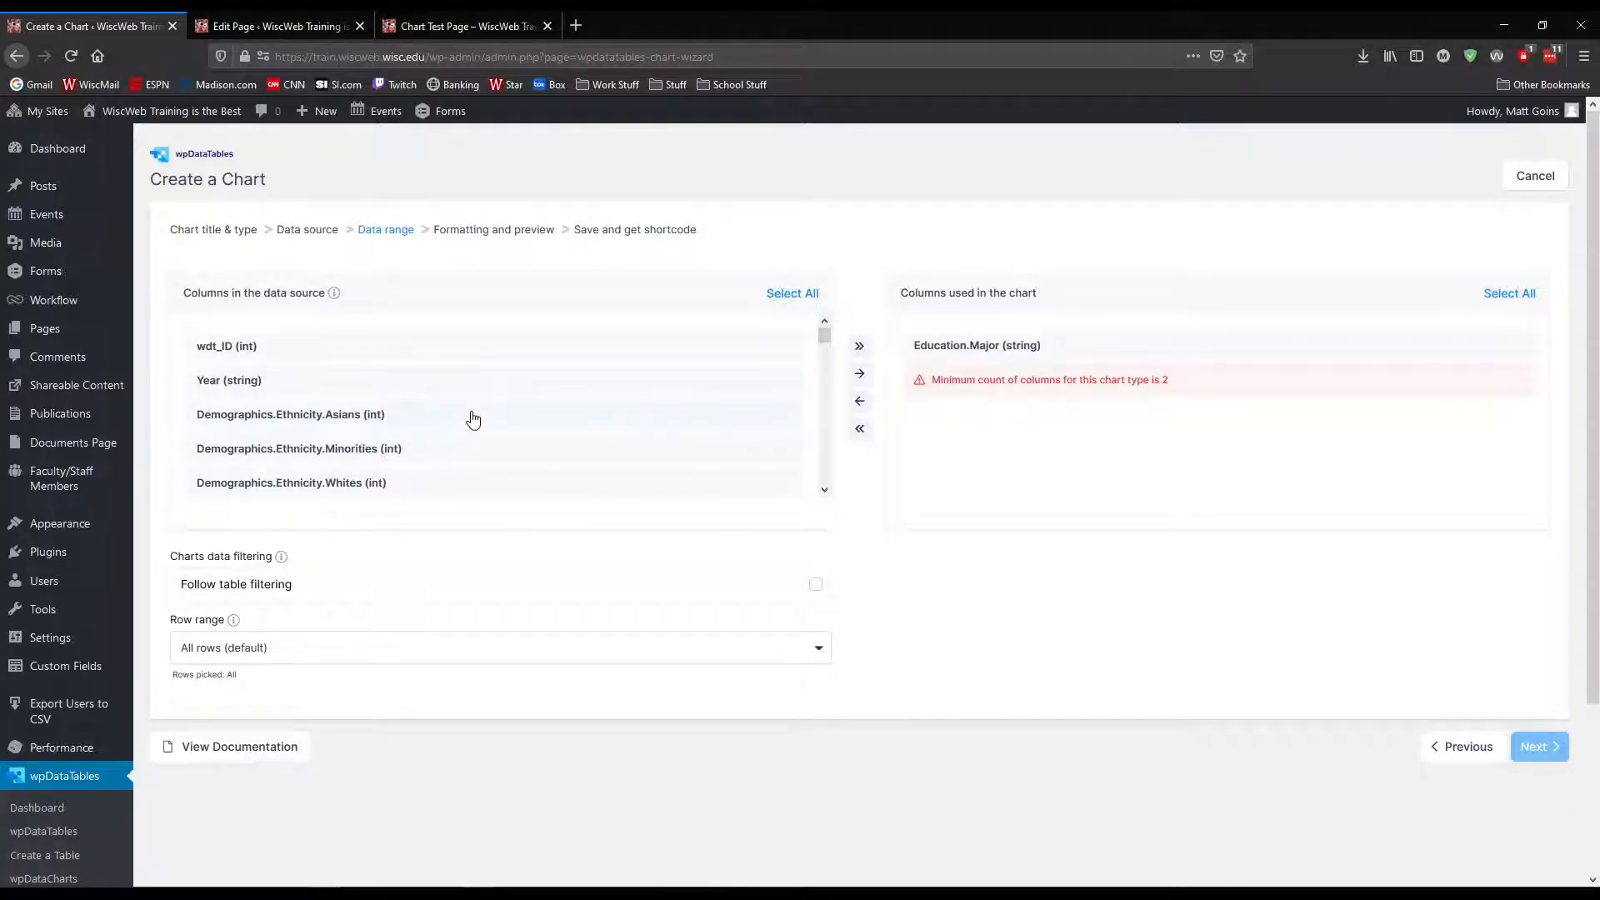
click(860, 374)
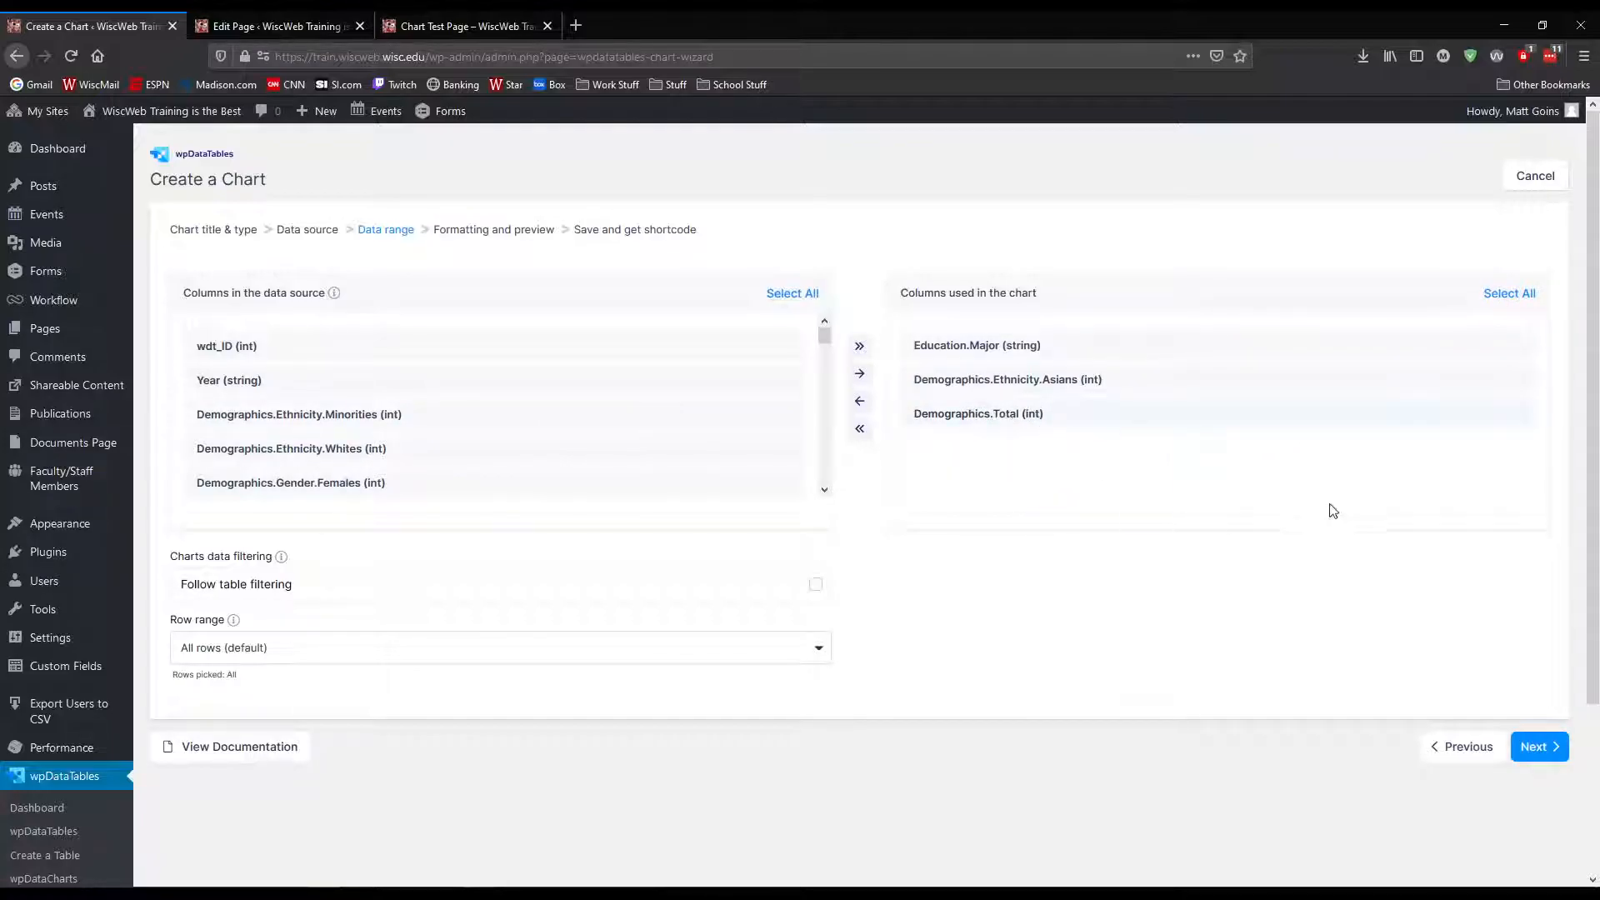
click(925, 413)
click(859, 401)
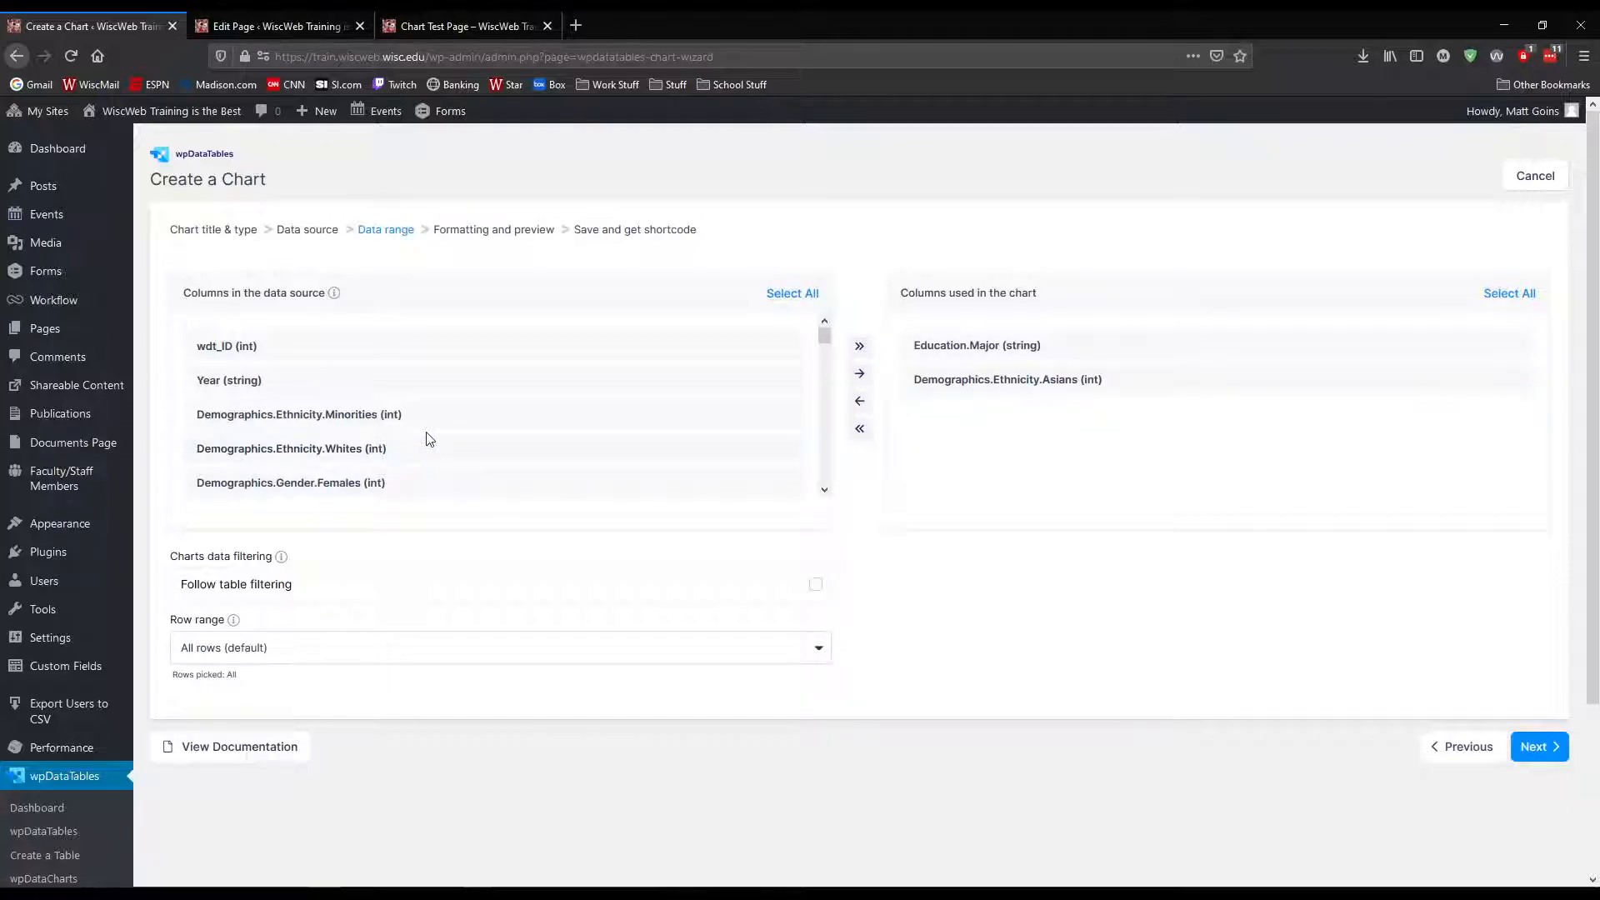
Add the Demographics Ethnicity.Minorities, Ethnicity.Whites, Gender.Females and Gender.Males columns to the chart, keeping Demographics.Total out
scroll(427, 439, down, 2)
scroll(426, 439, up, 2)
click(859, 375)
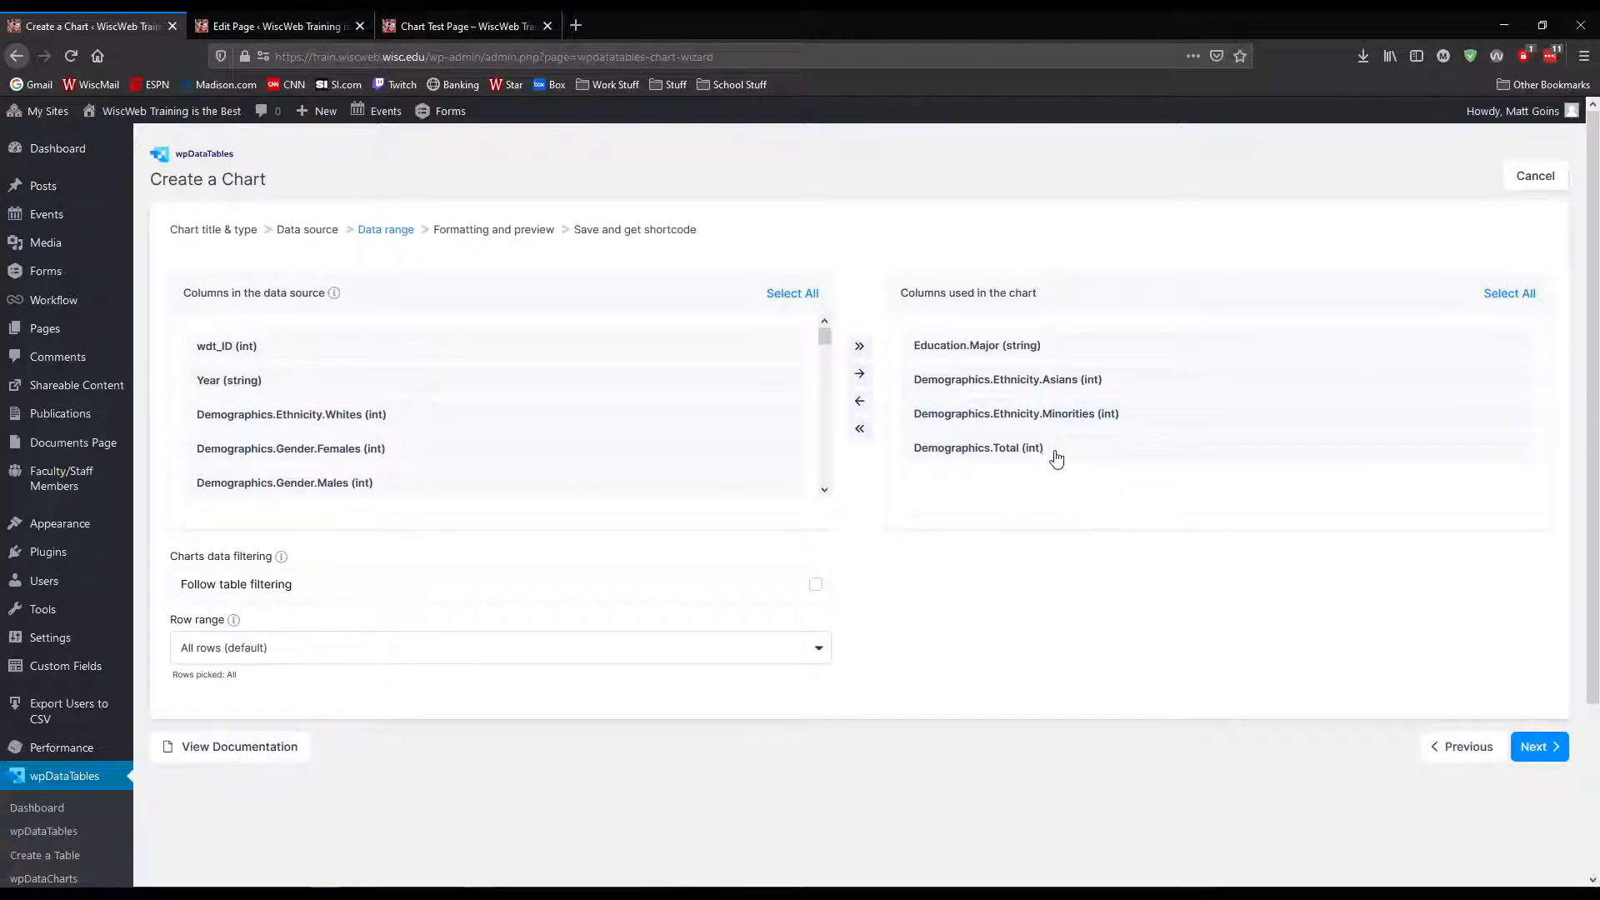
click(859, 400)
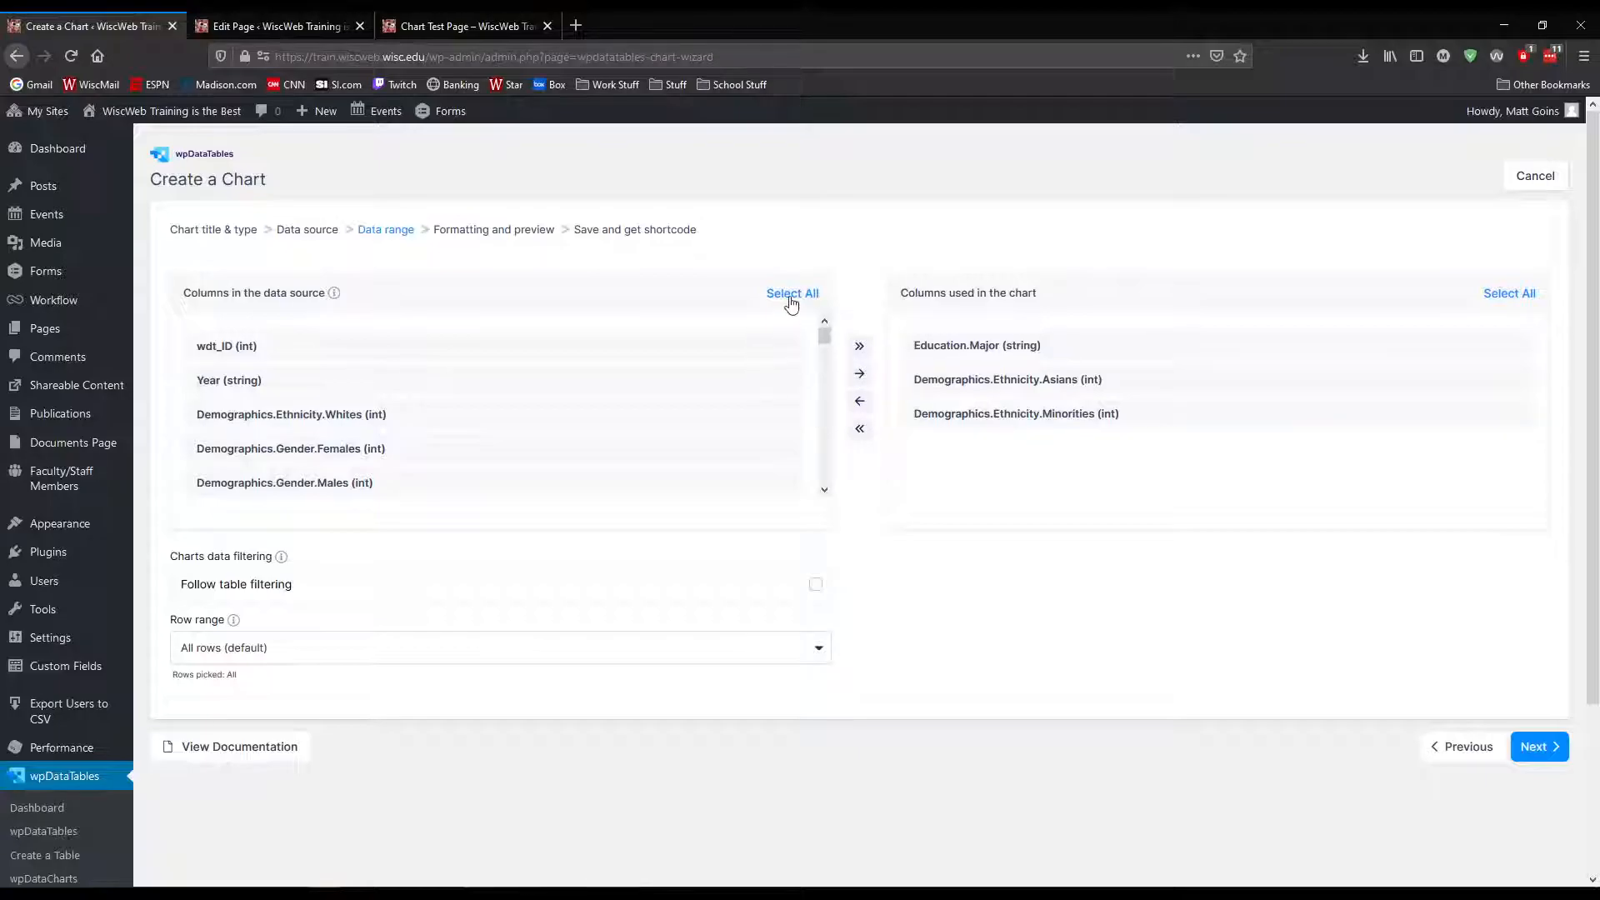
click(401, 417)
click(860, 376)
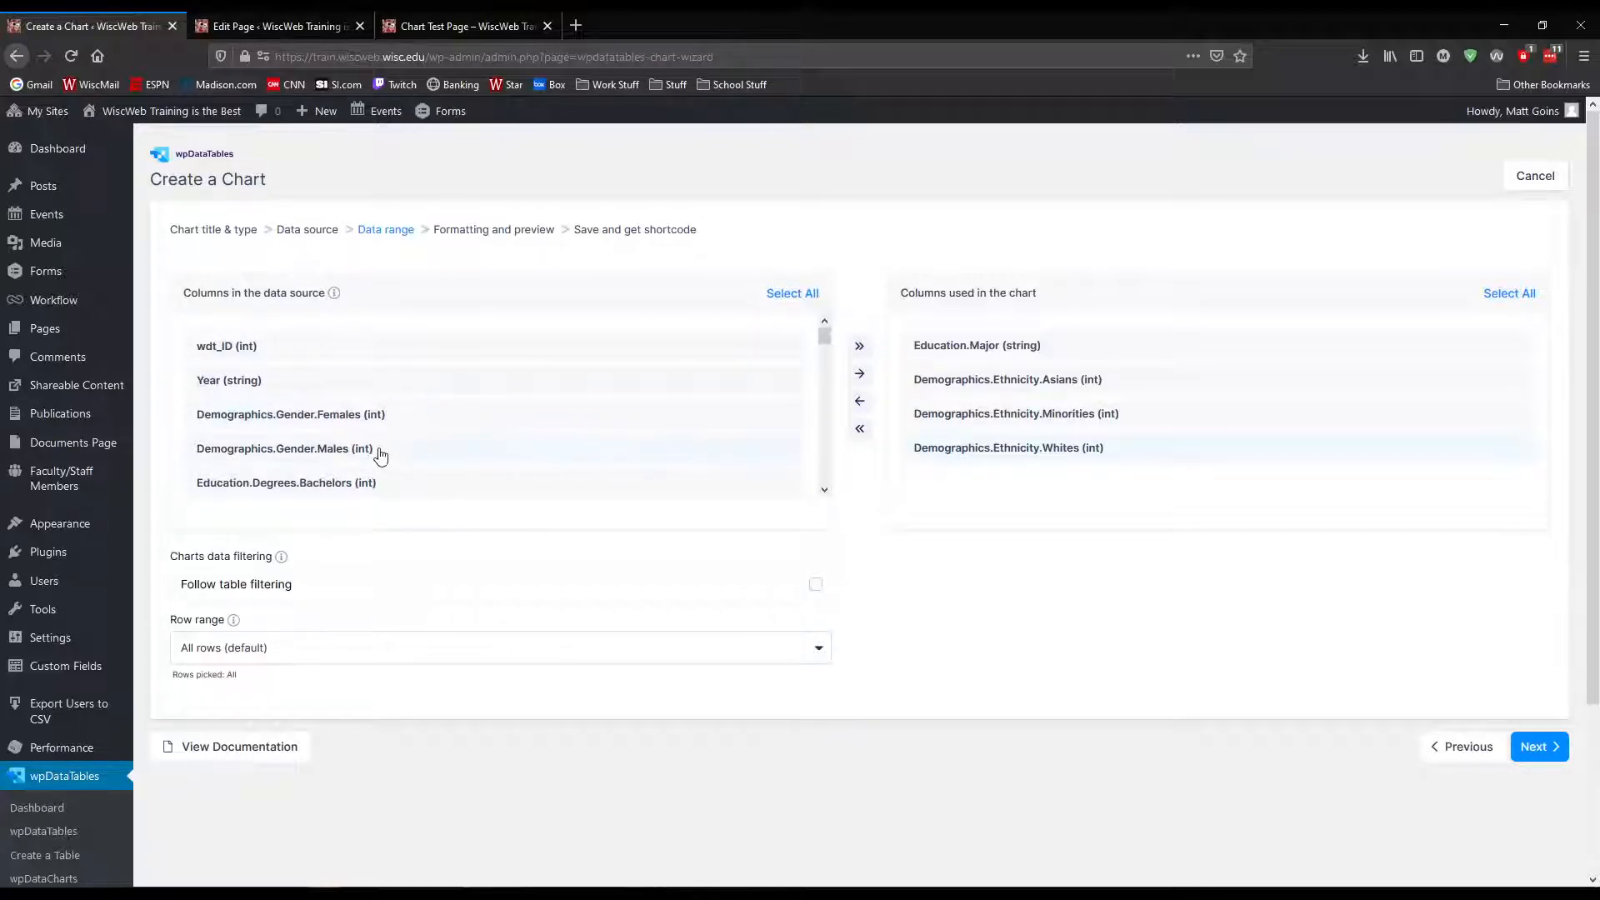
click(486, 417)
click(859, 373)
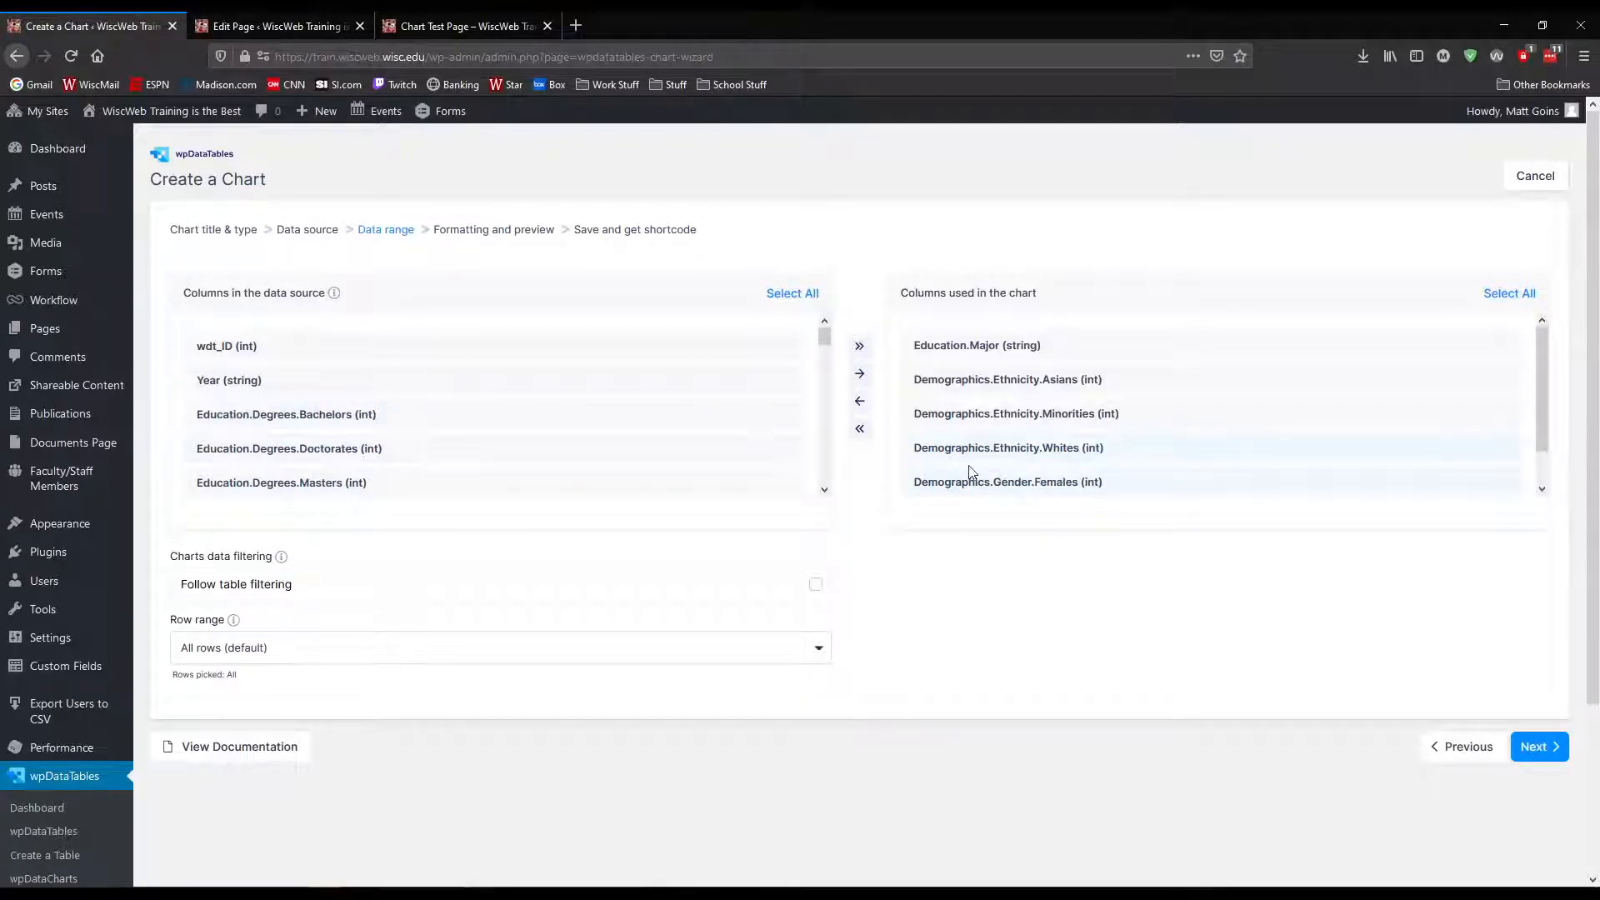
Check the columns used, continue to the formatting preview and inspect the spiderweb chart with its ethnicity and gender series
scroll(1048, 458, down, 1)
scroll(1048, 460, up, 1)
click(1540, 747)
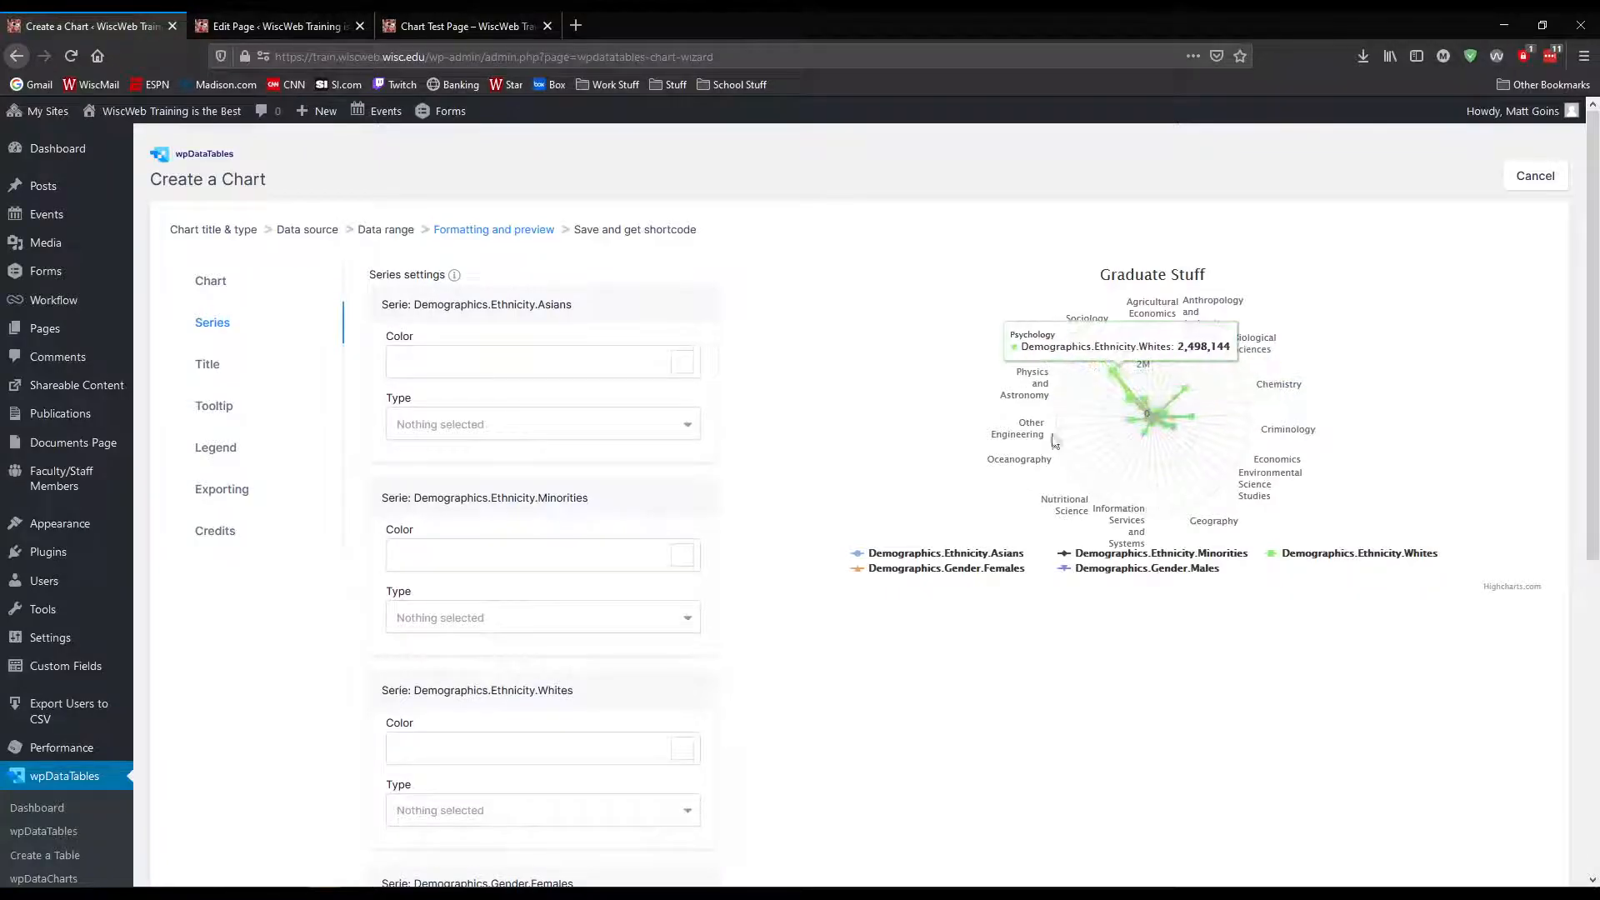
scroll(1329, 747, down, 10)
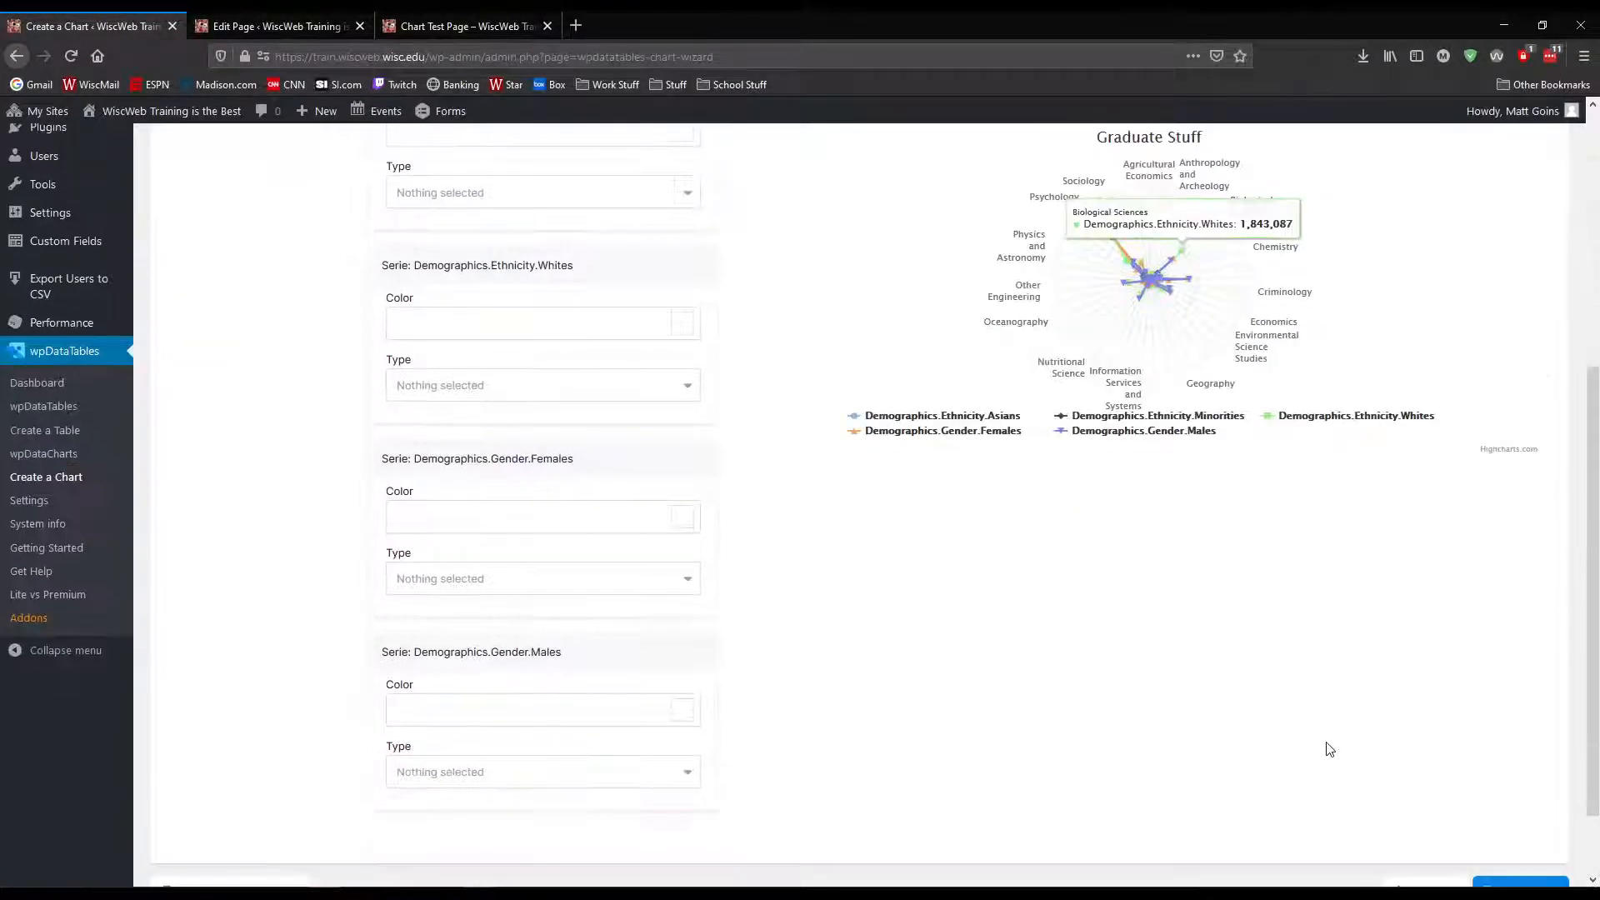
Go back to the chart title and type settings and look through the available HighCharts chart types
click(1421, 800)
click(1454, 539)
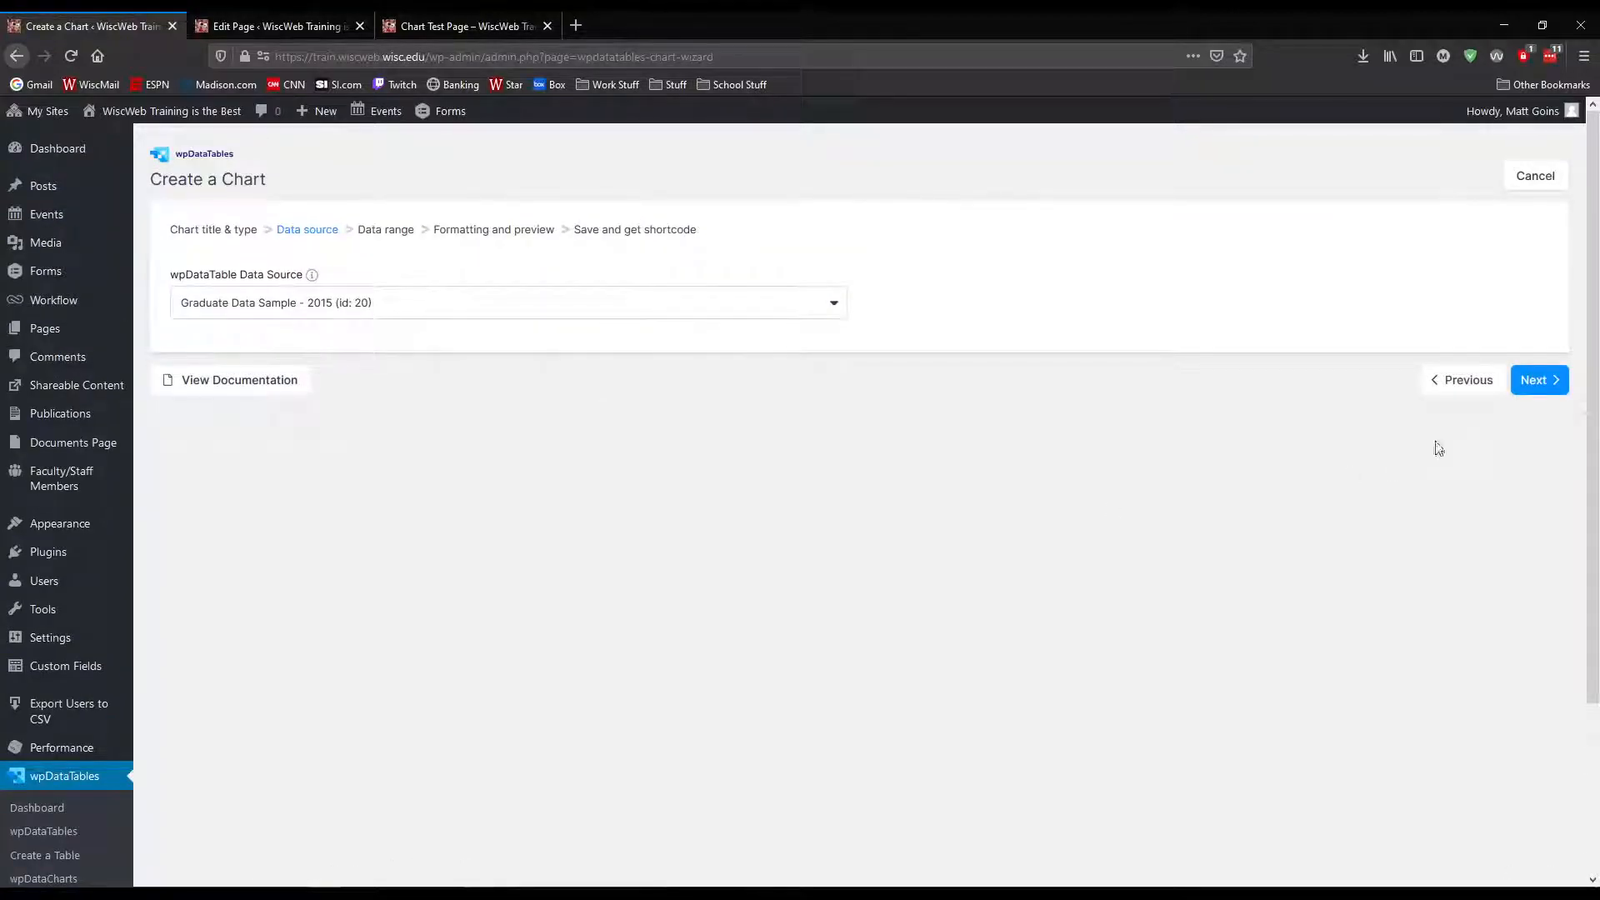
click(1438, 383)
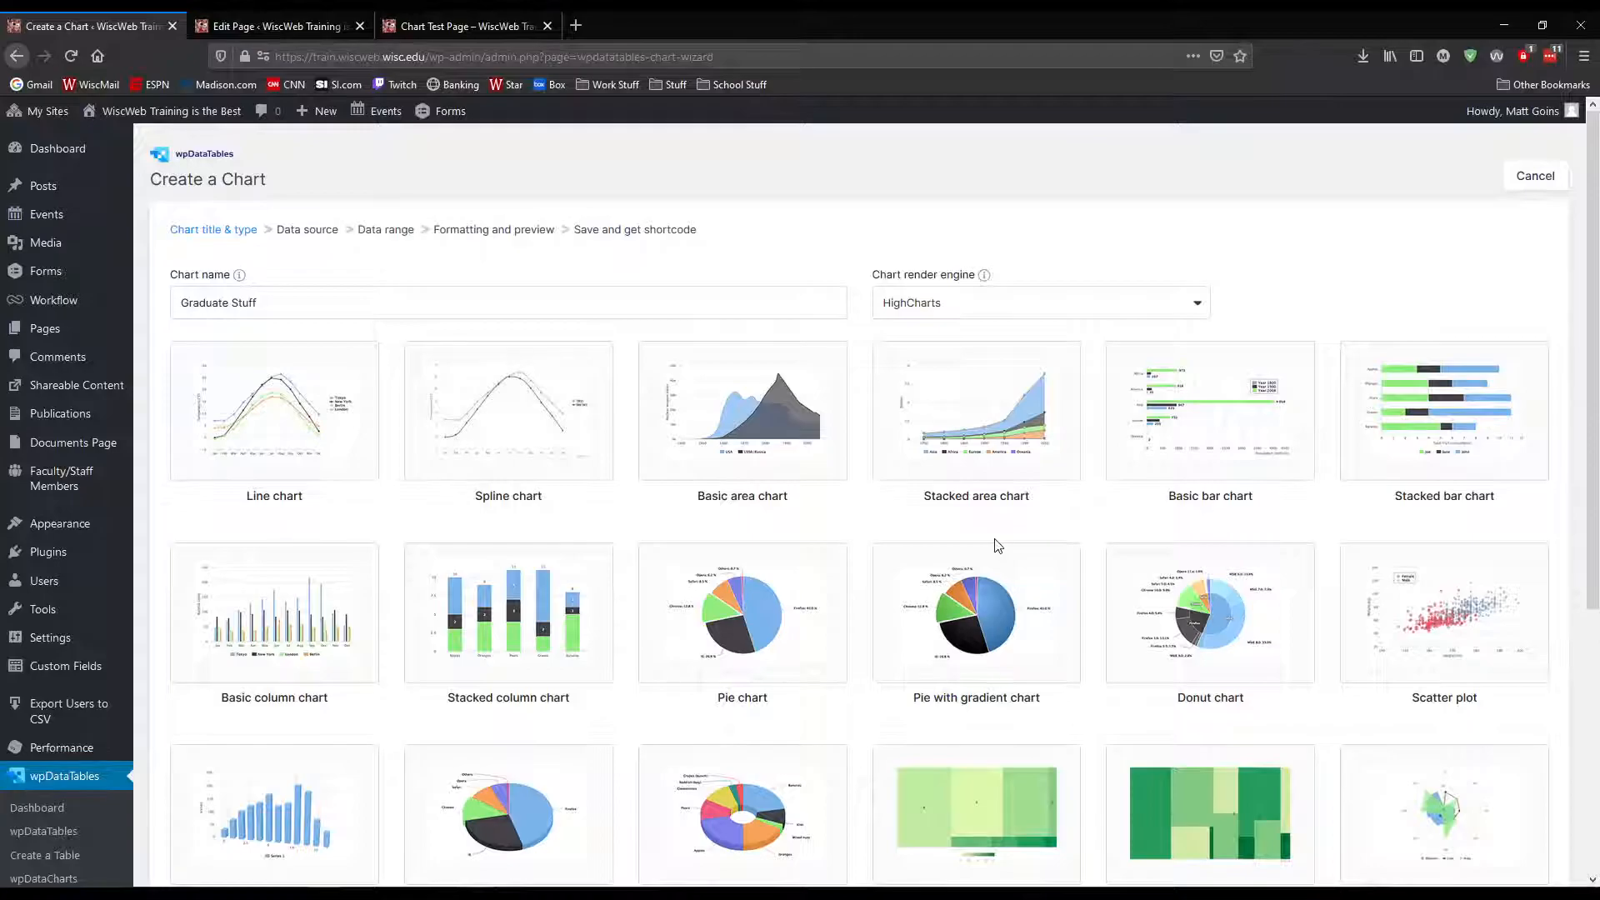
click(950, 570)
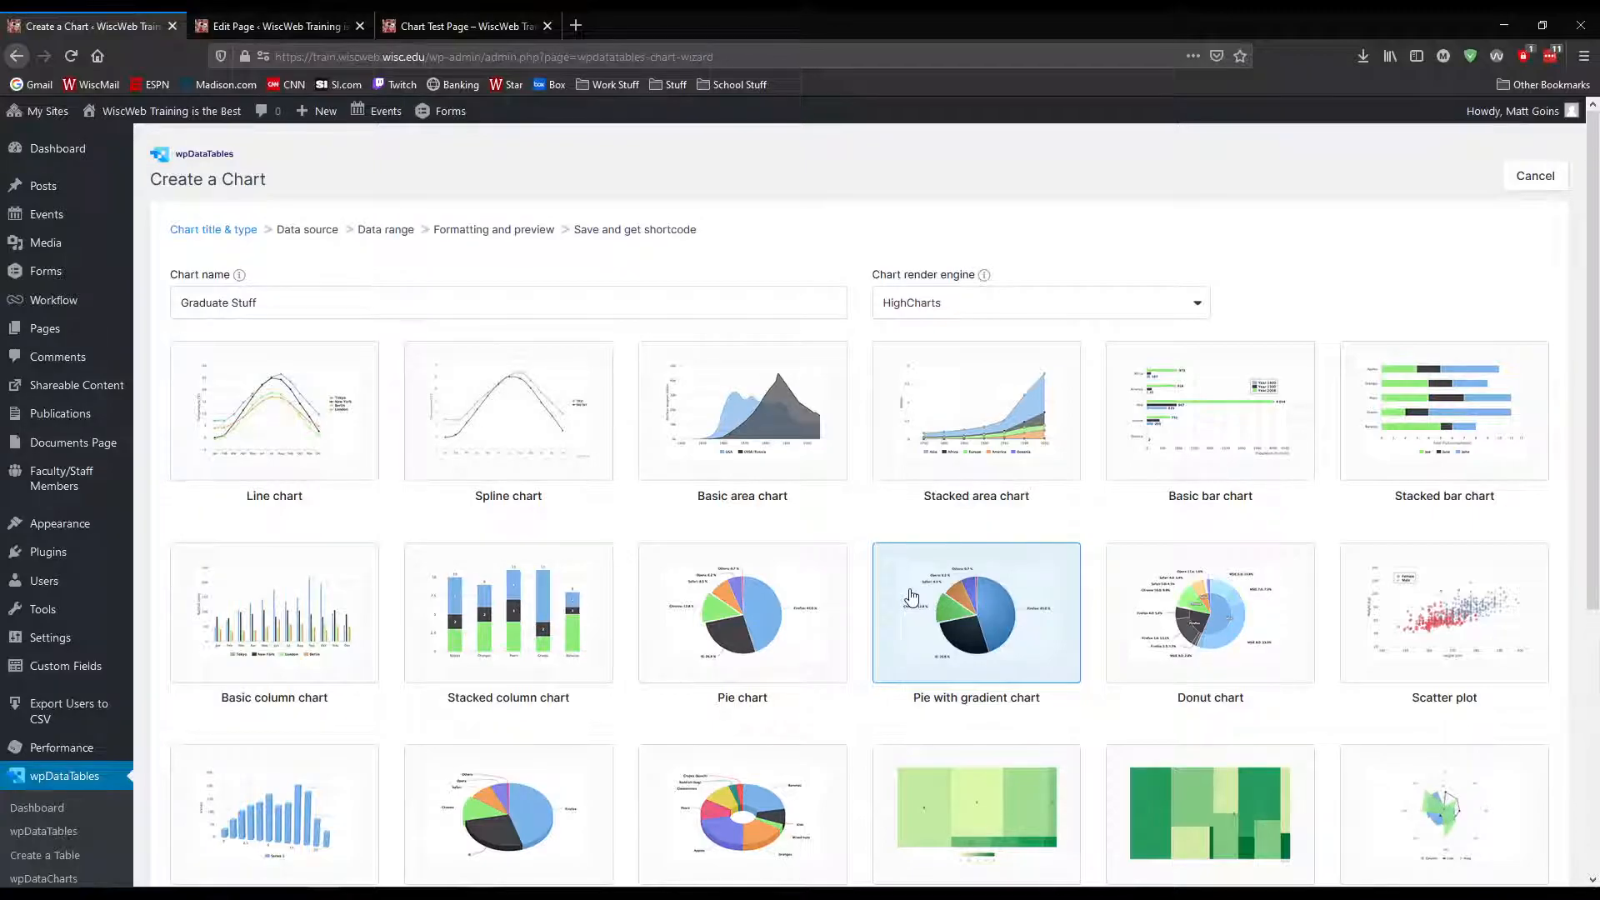
scroll(910, 598, down, 2)
click(907, 600)
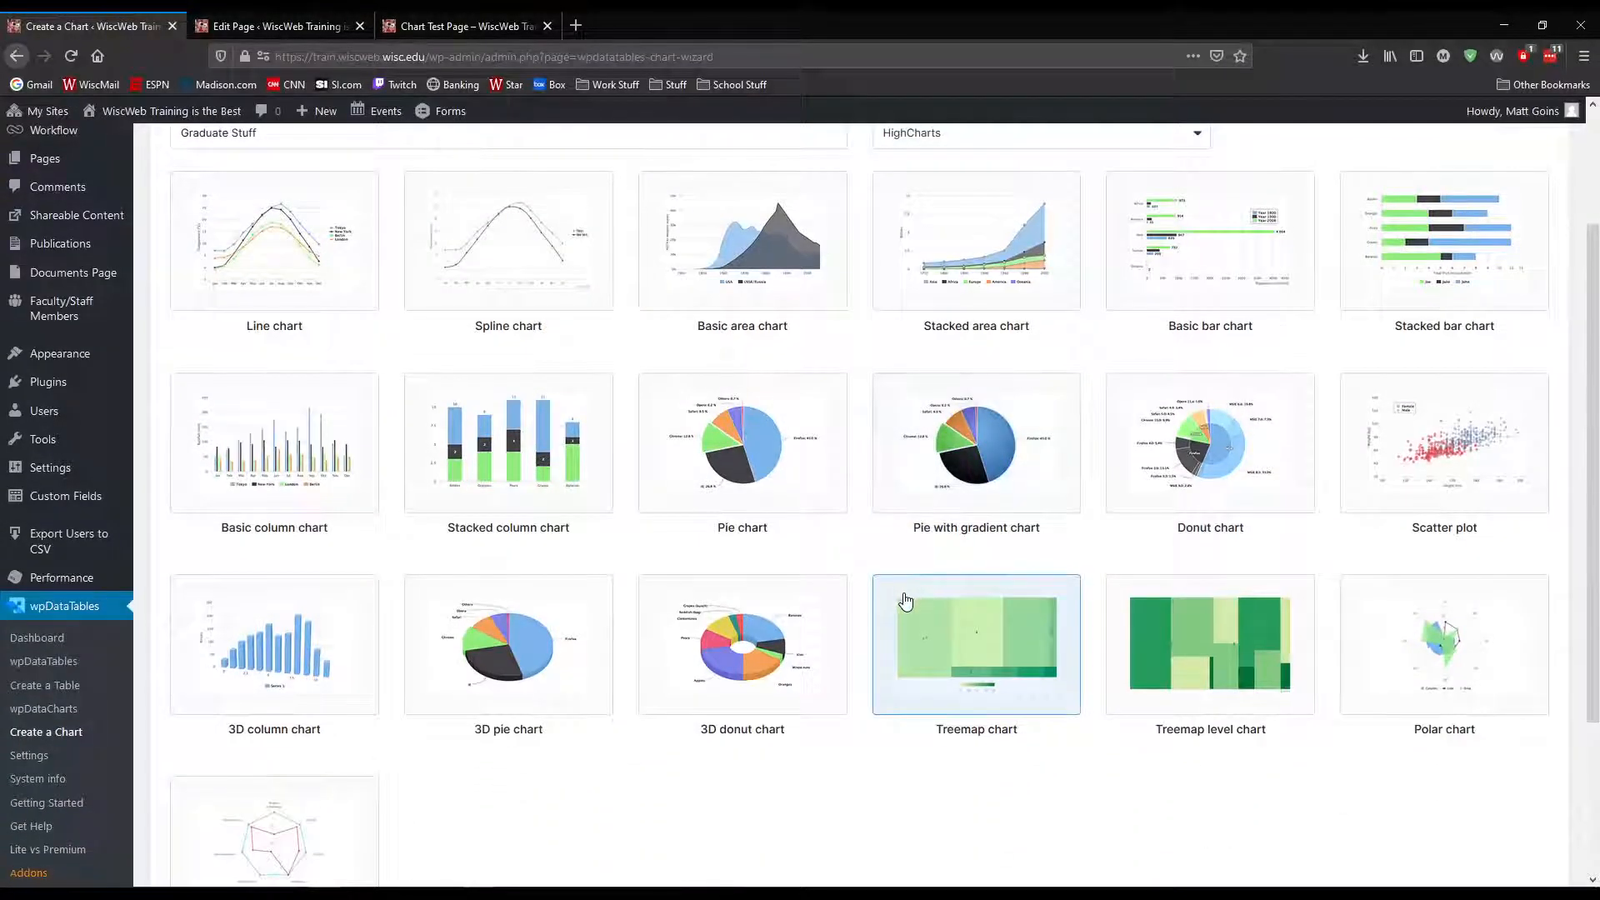
scroll(899, 602, down, 2)
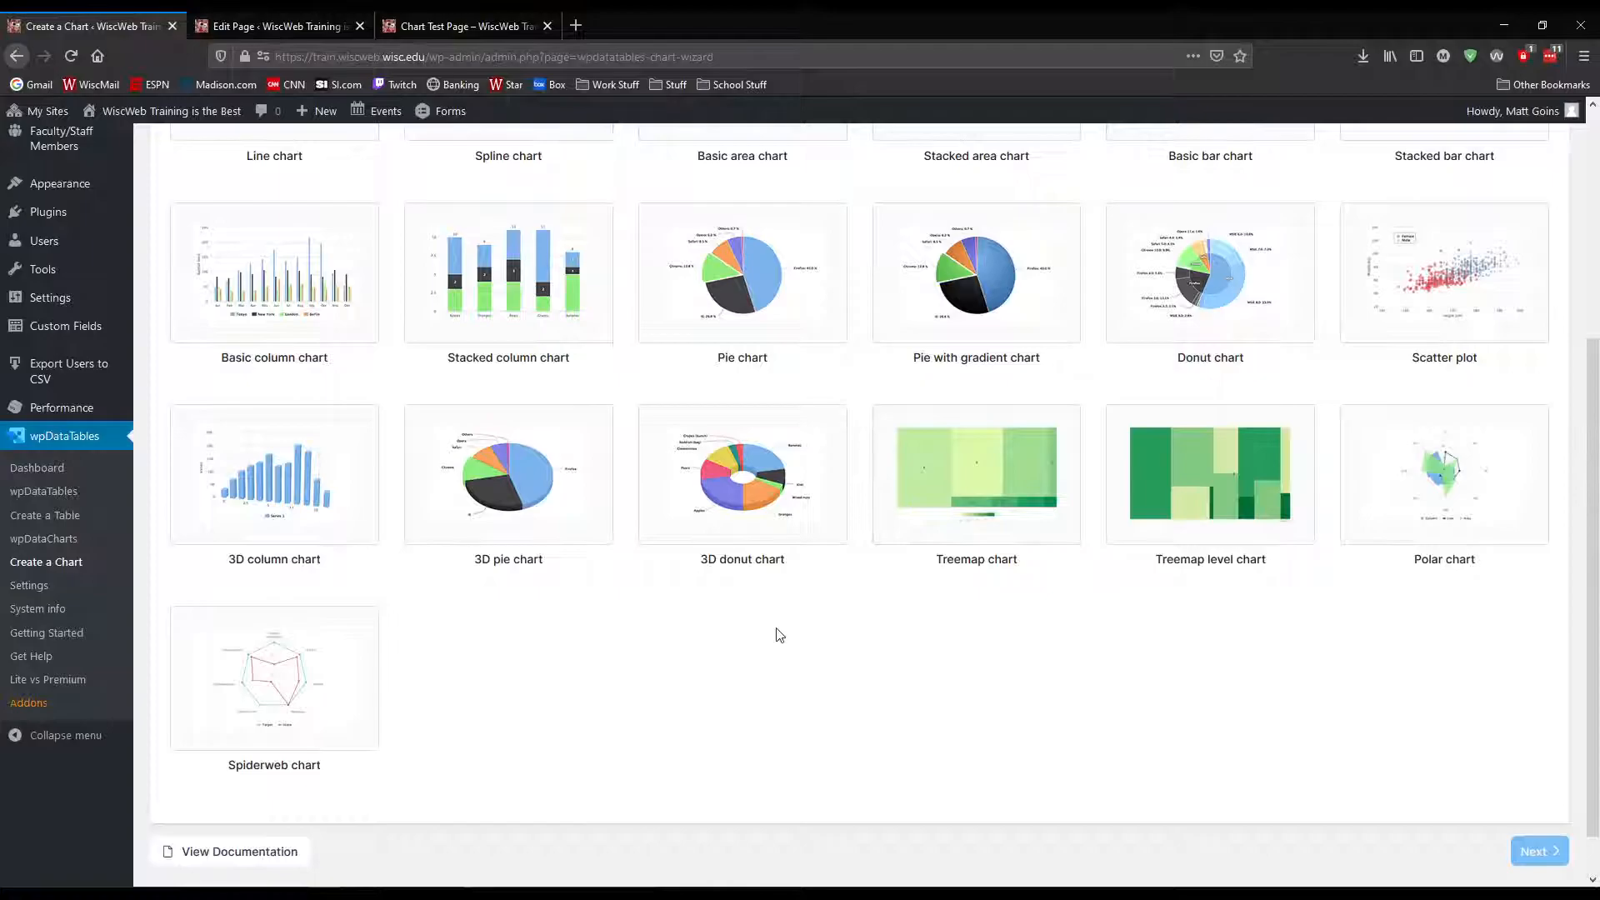
scroll(450, 610, up, 4)
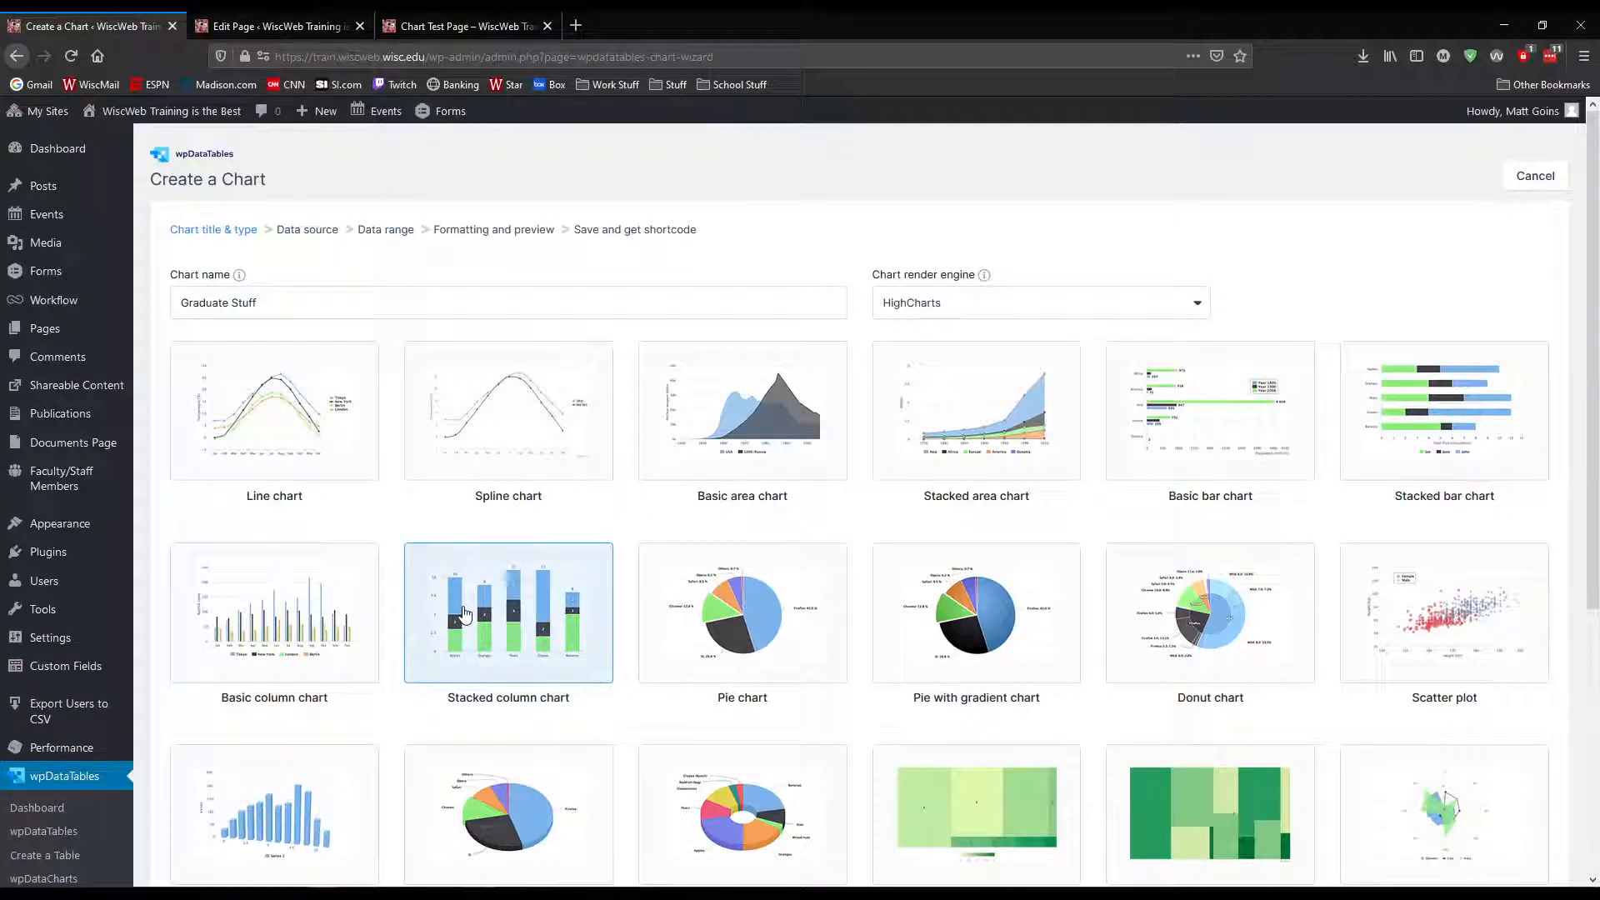
Switch the chart render engine to Chart.js and then to Google Charts to compare their chart types
click(925, 302)
click(917, 404)
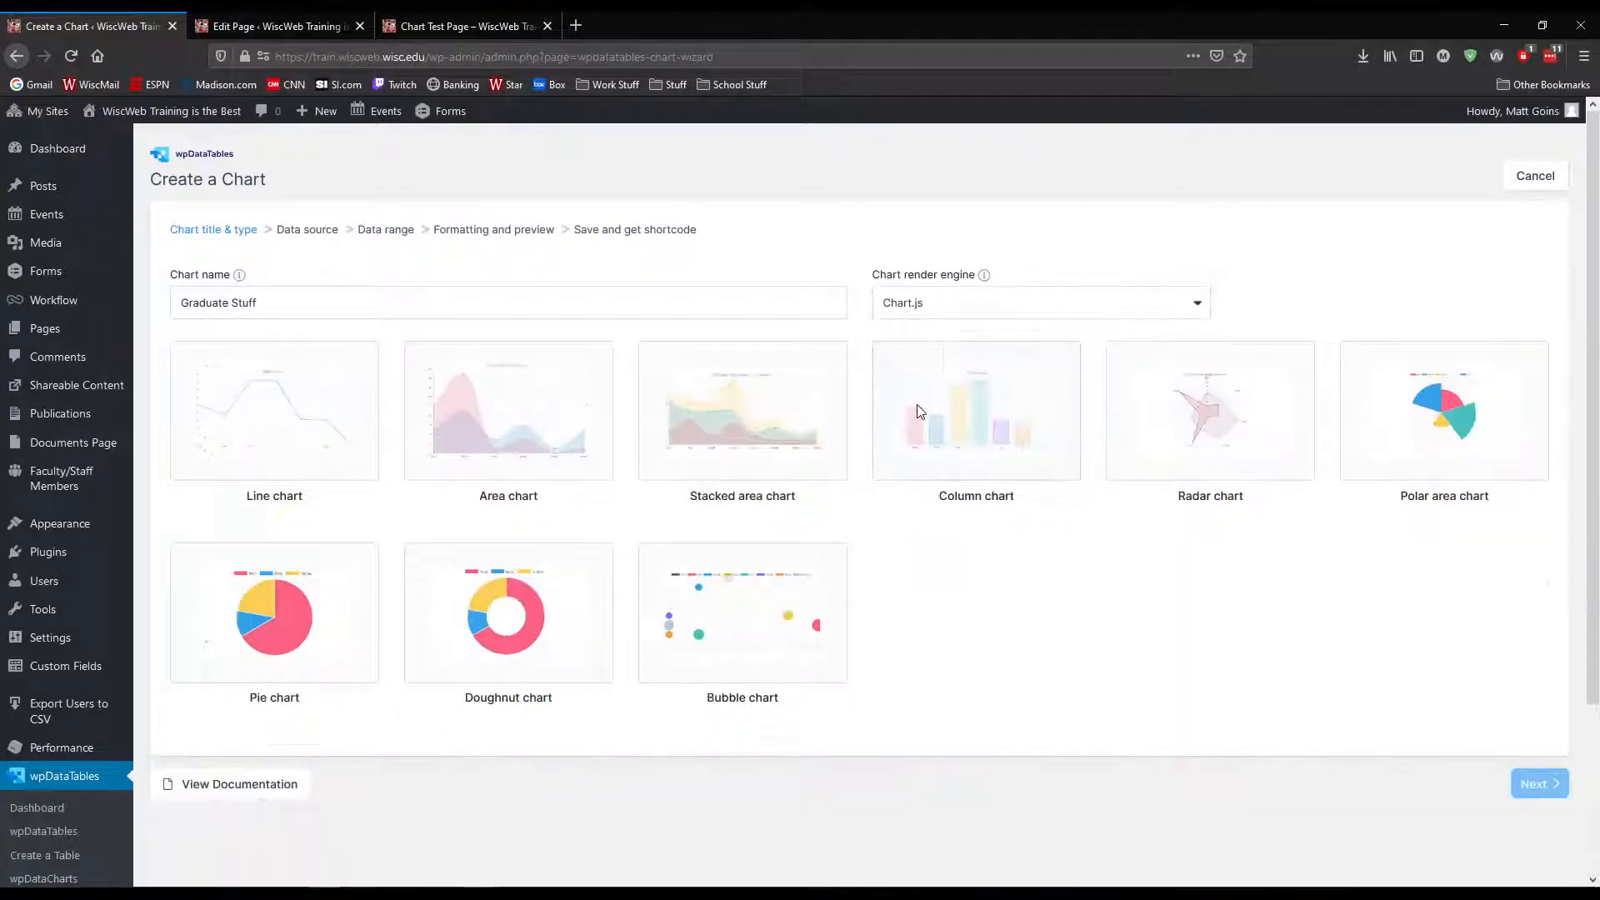
click(953, 305)
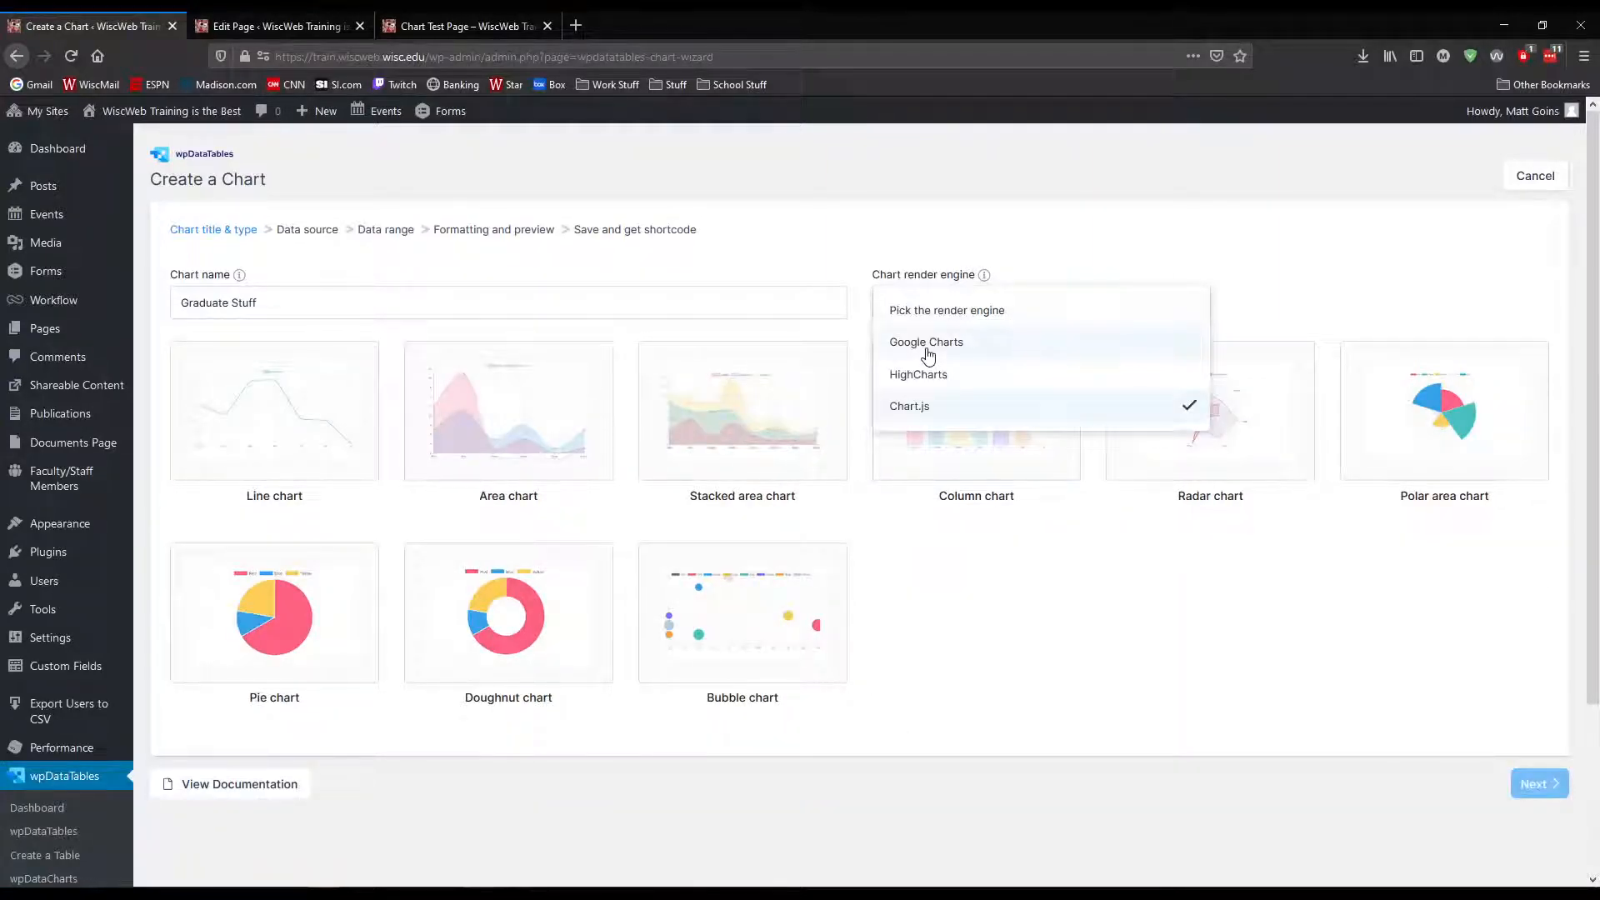
click(927, 344)
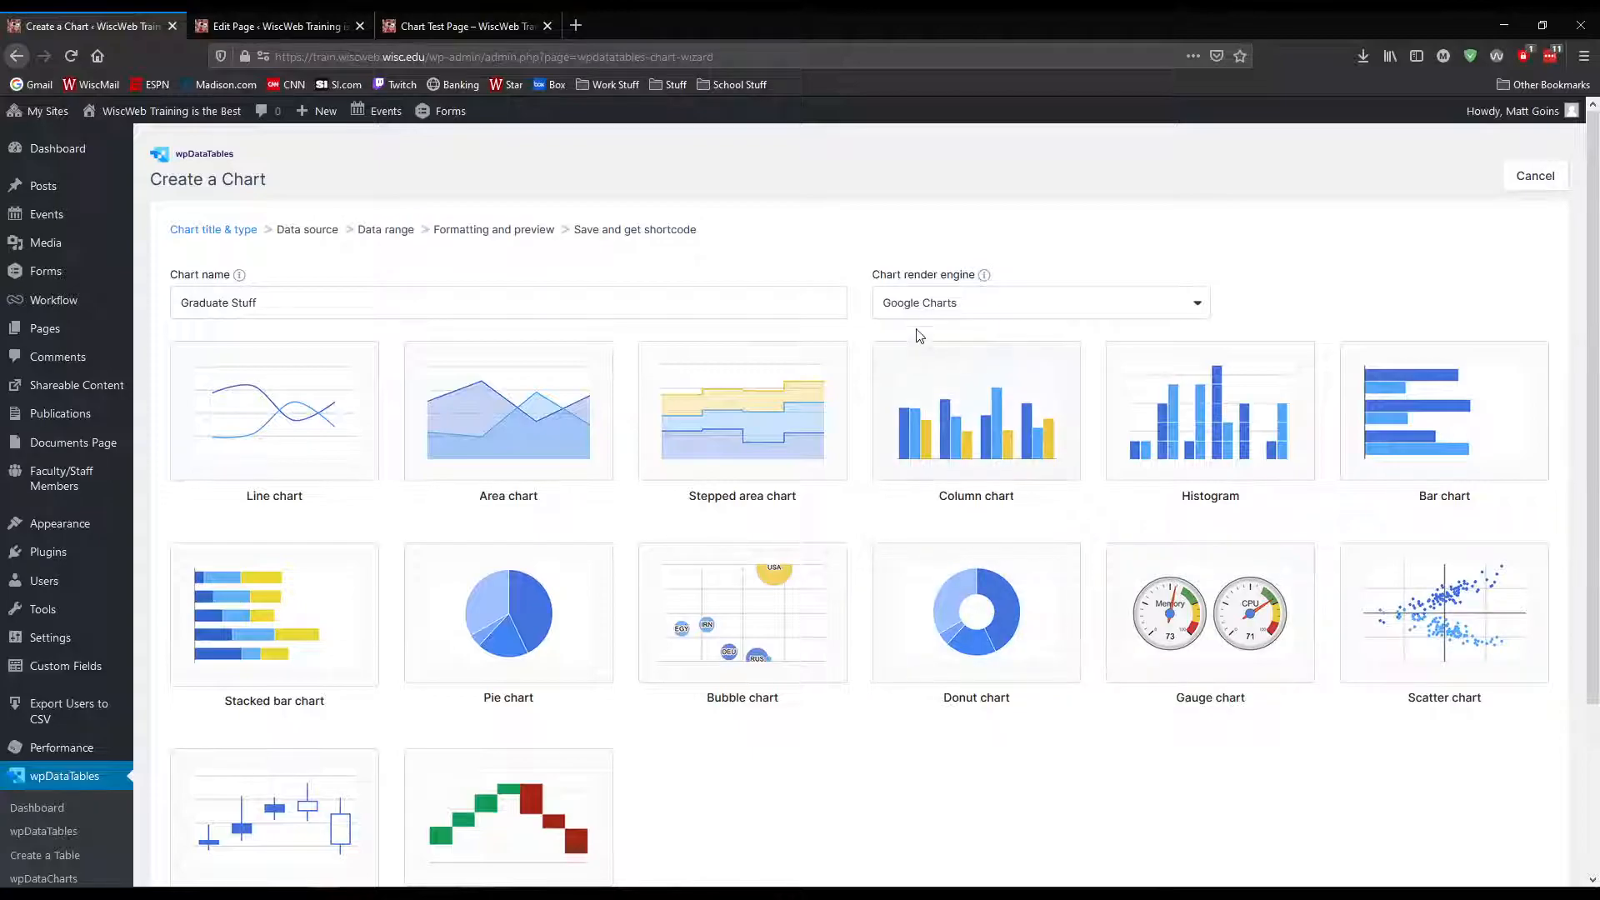
Review the render engine options and look through all the Google Charts chart types
click(925, 302)
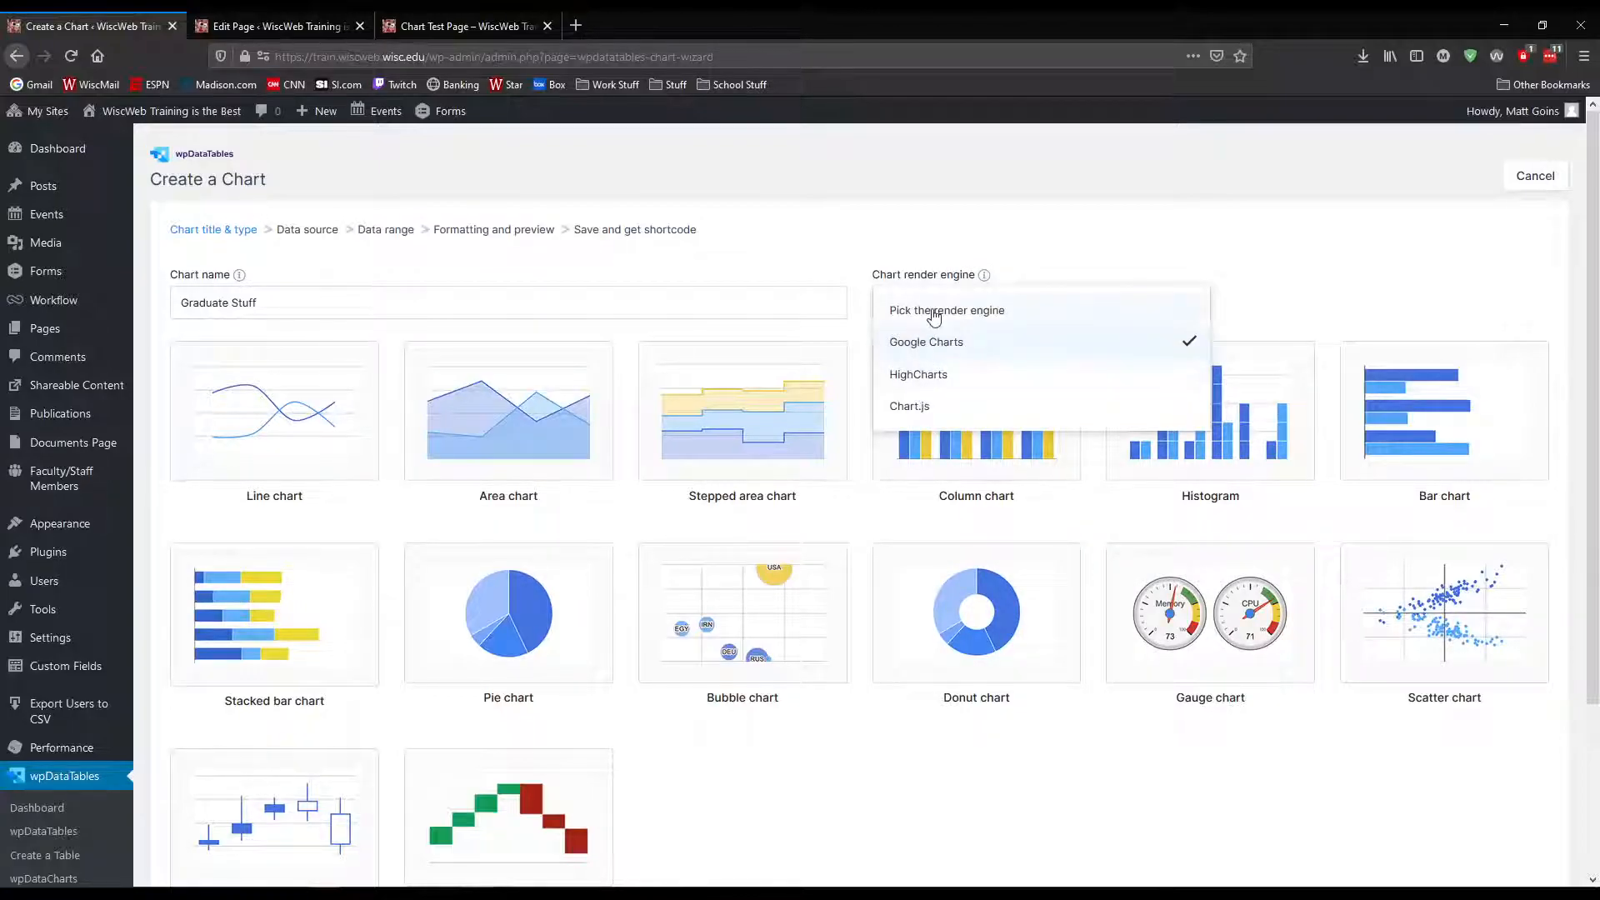
click(900, 248)
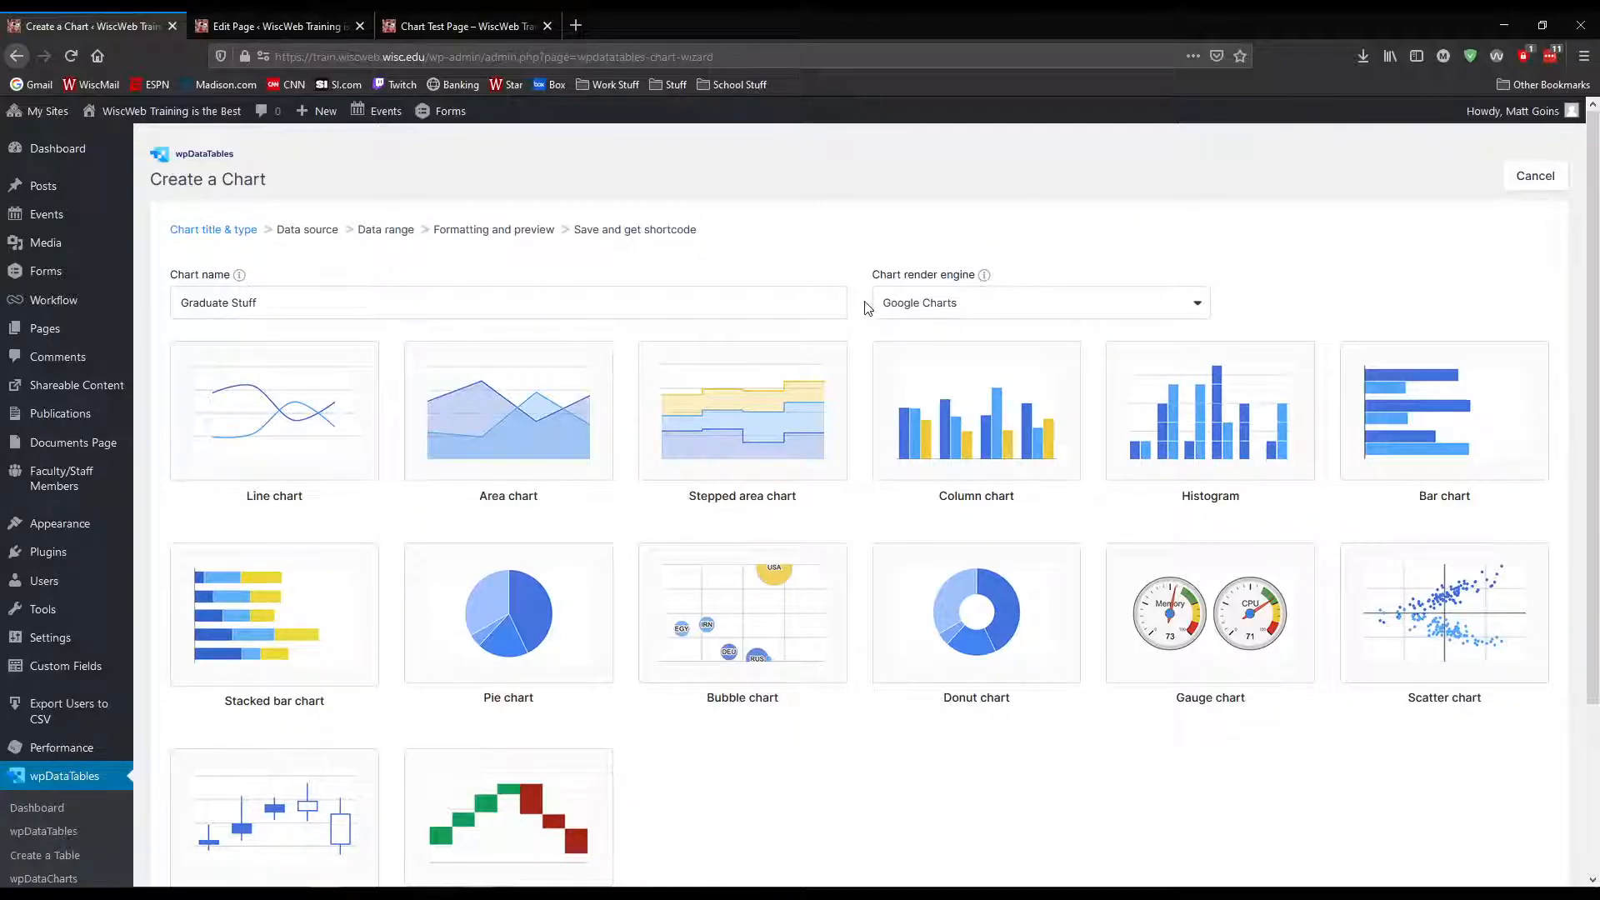
click(955, 307)
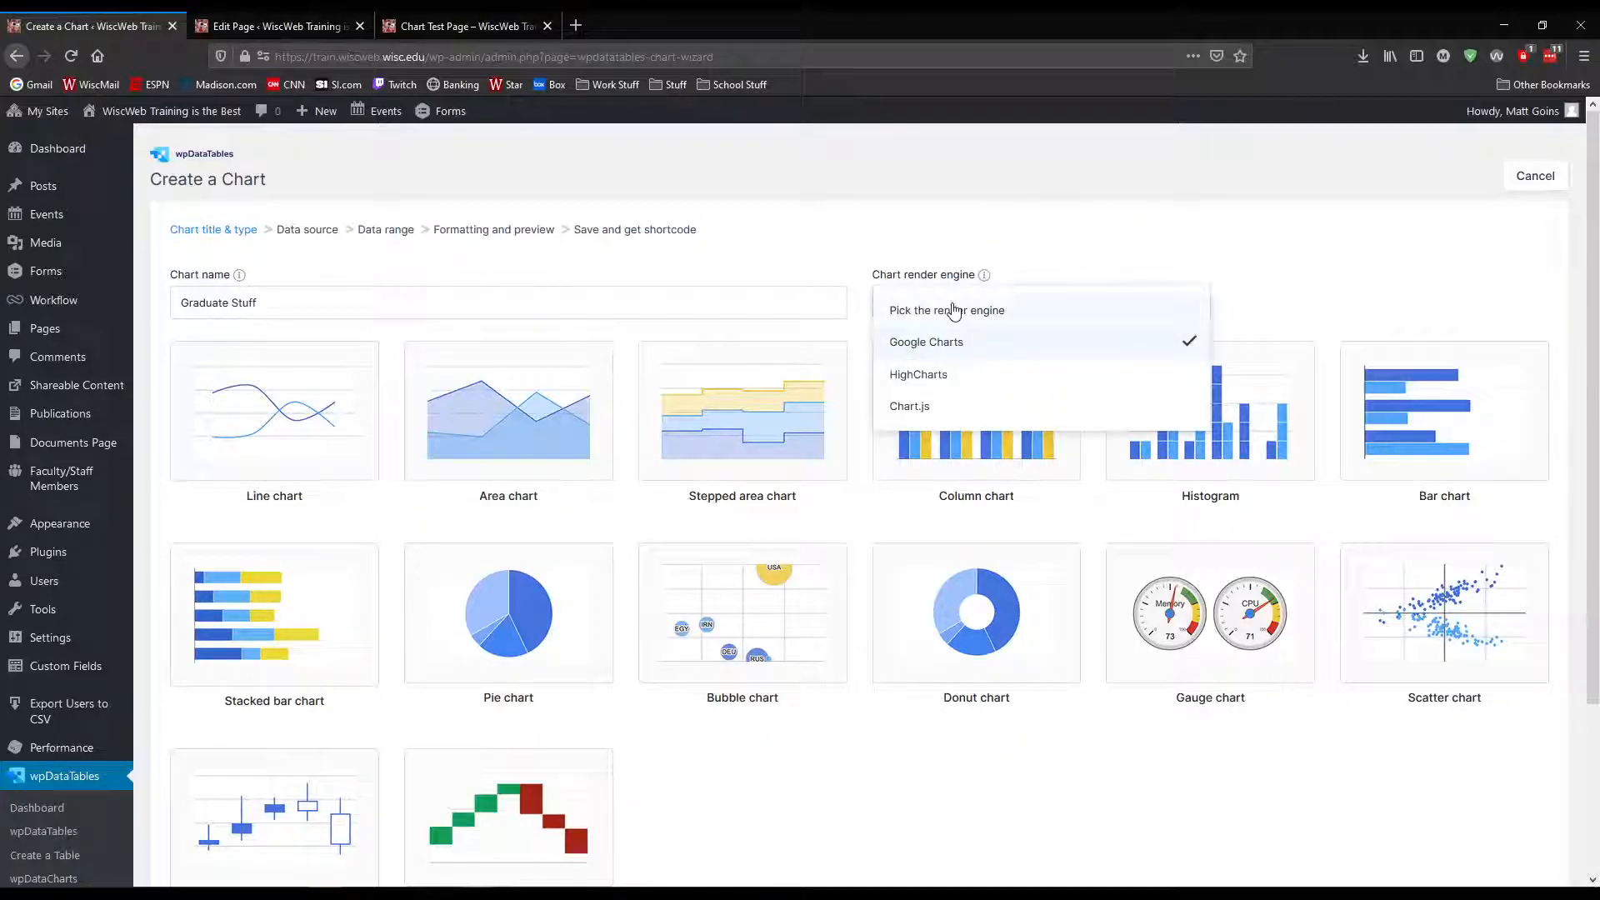
click(864, 336)
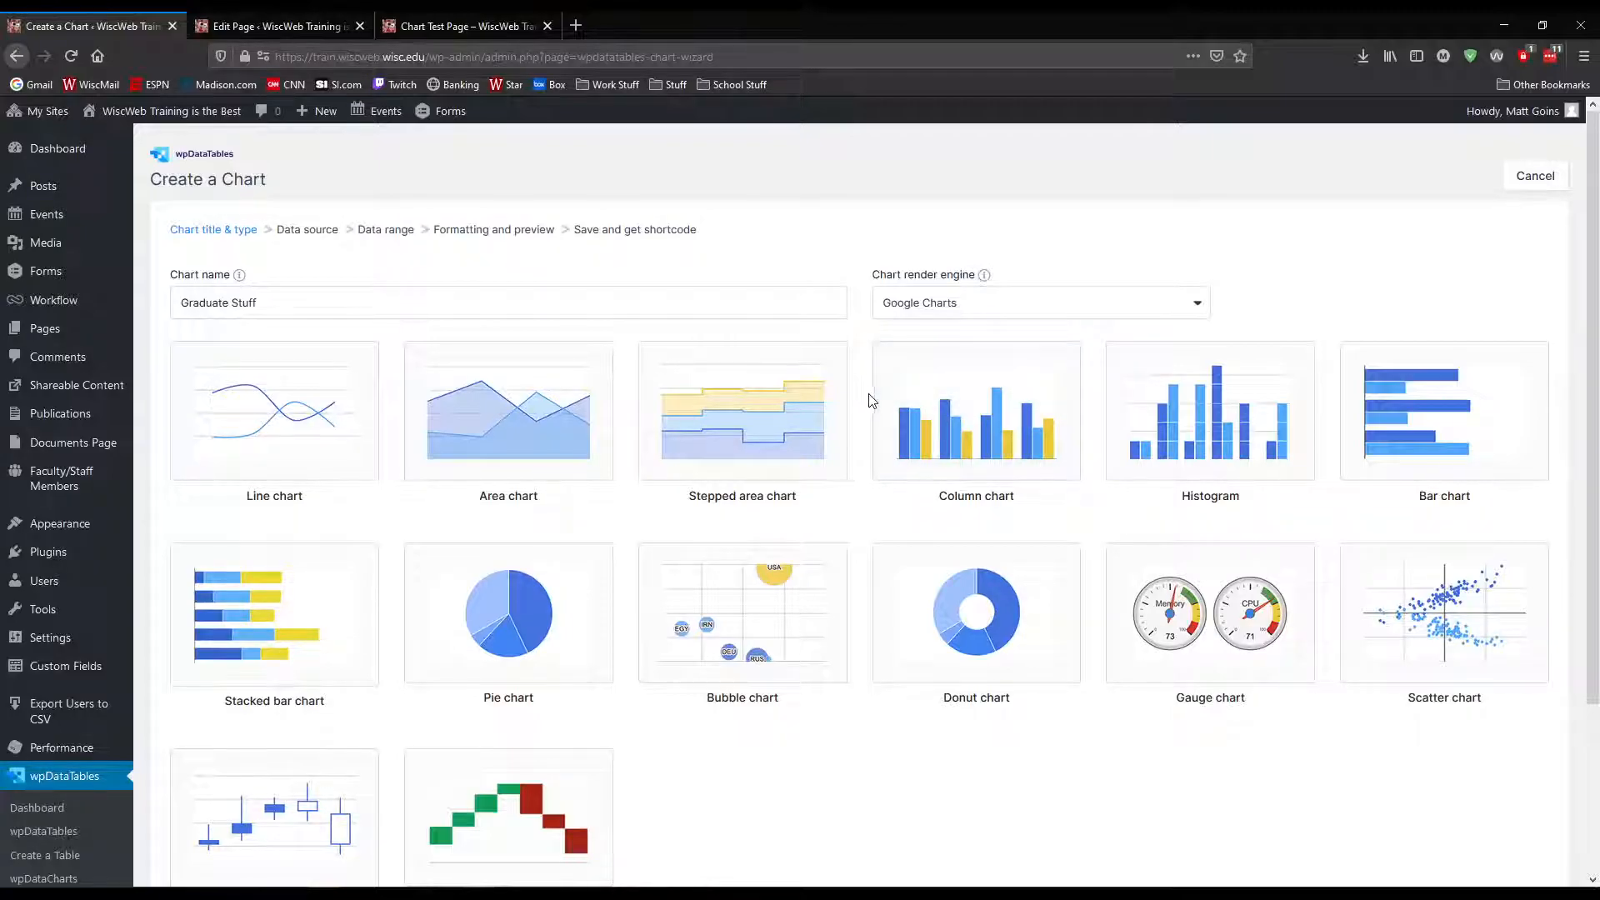
click(943, 305)
click(878, 275)
scroll(661, 758, down, 1)
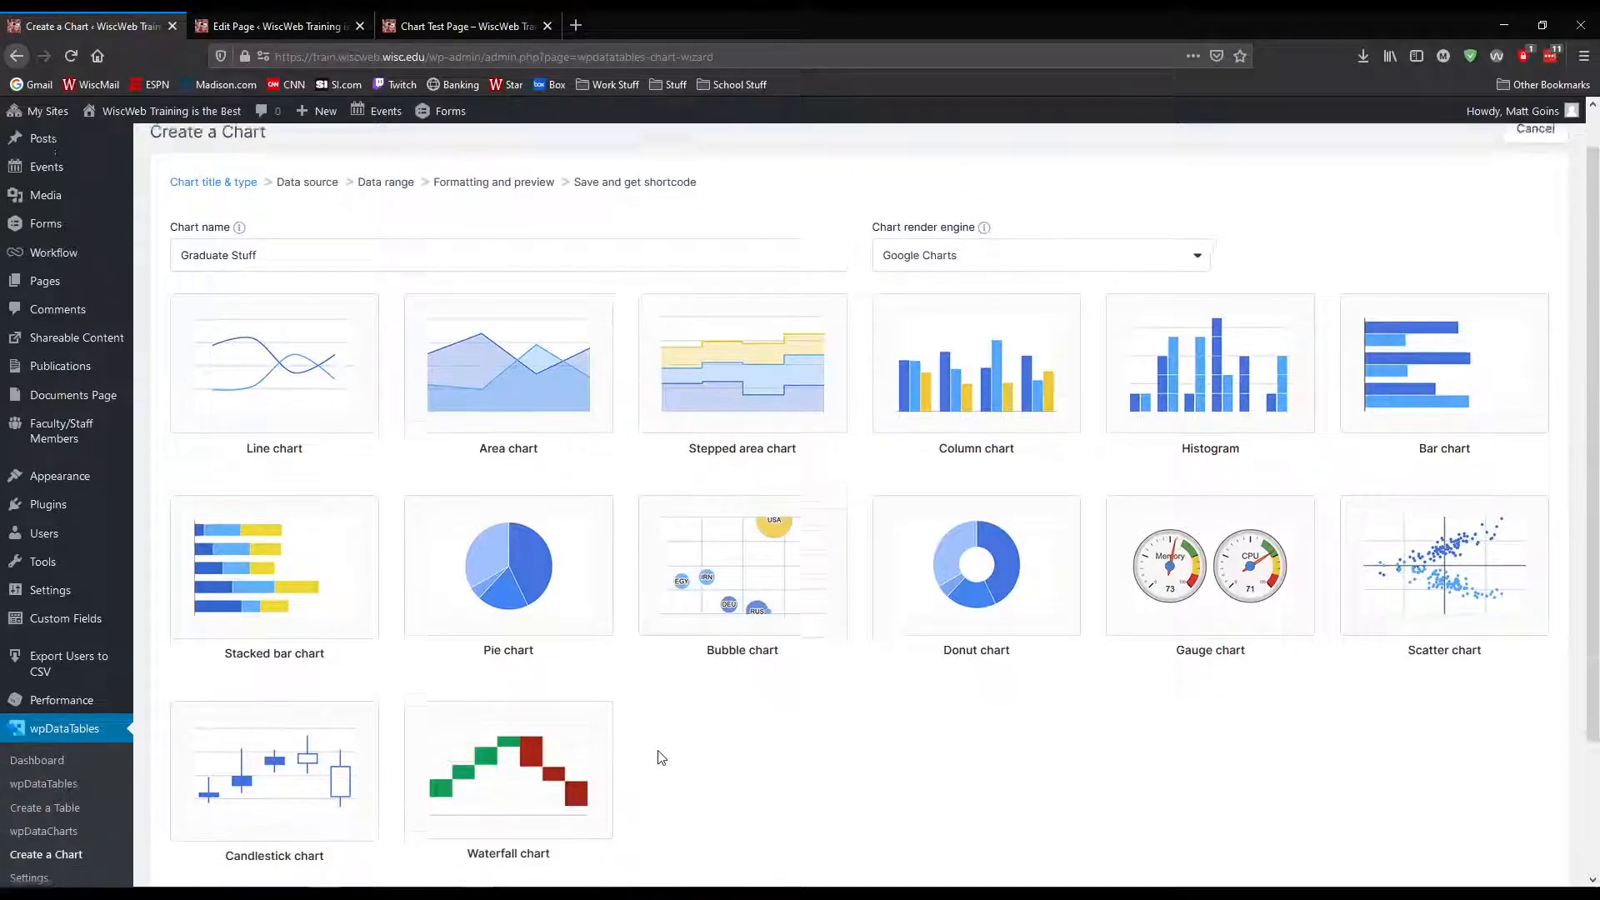
Set the render engine back to HighCharts and look through its chart types
click(916, 223)
click(933, 288)
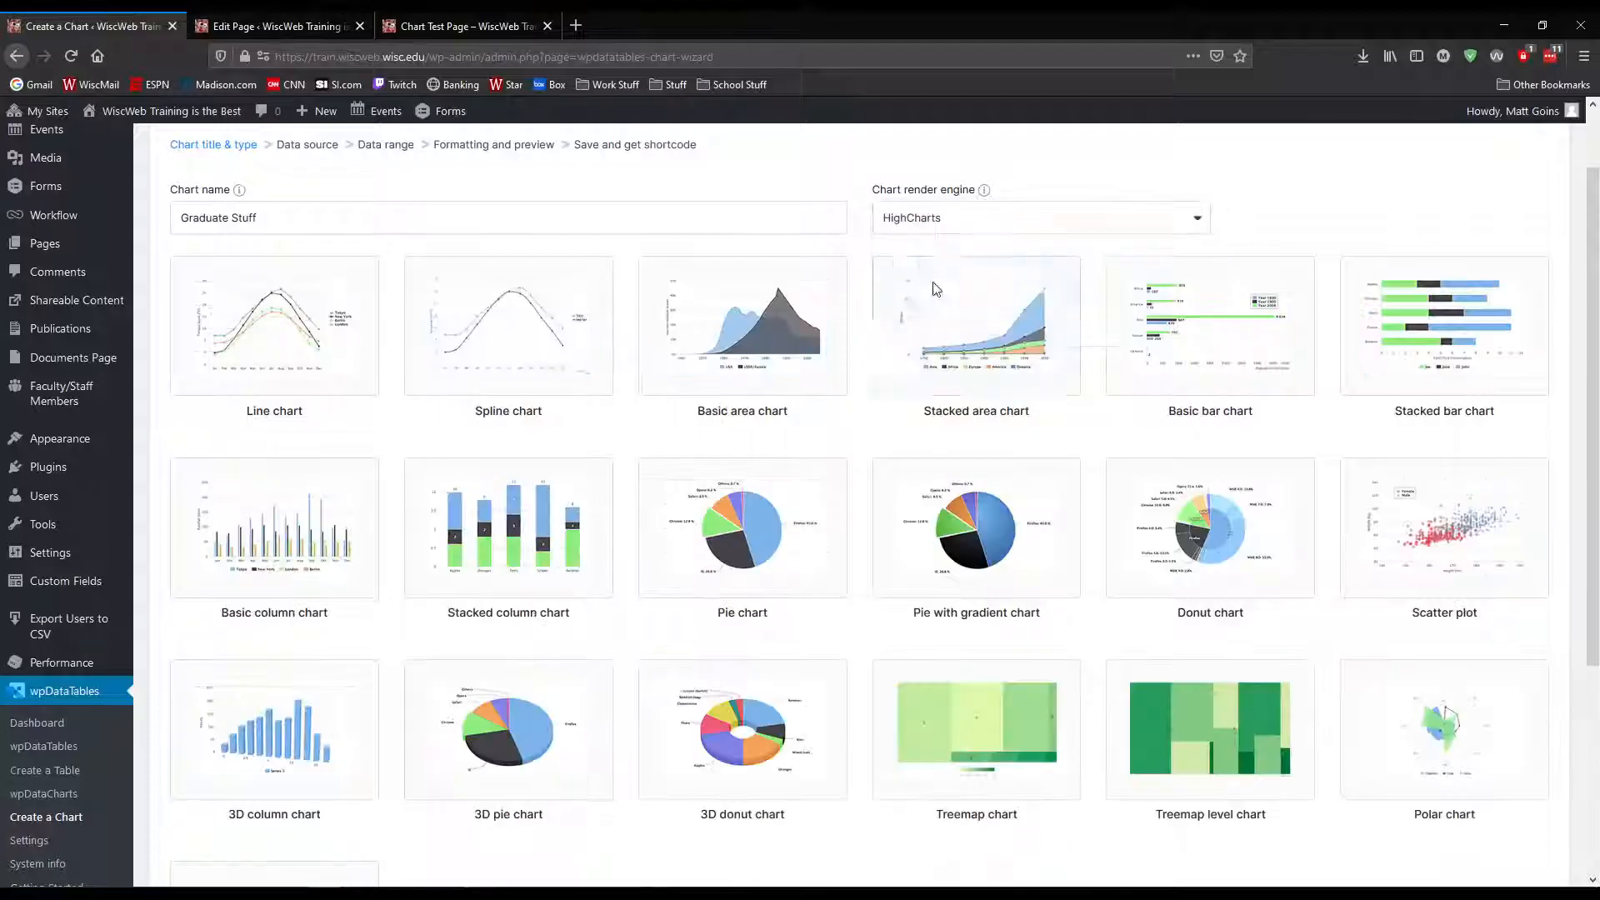
scroll(934, 621, down, 2)
scroll(925, 625, up, 2)
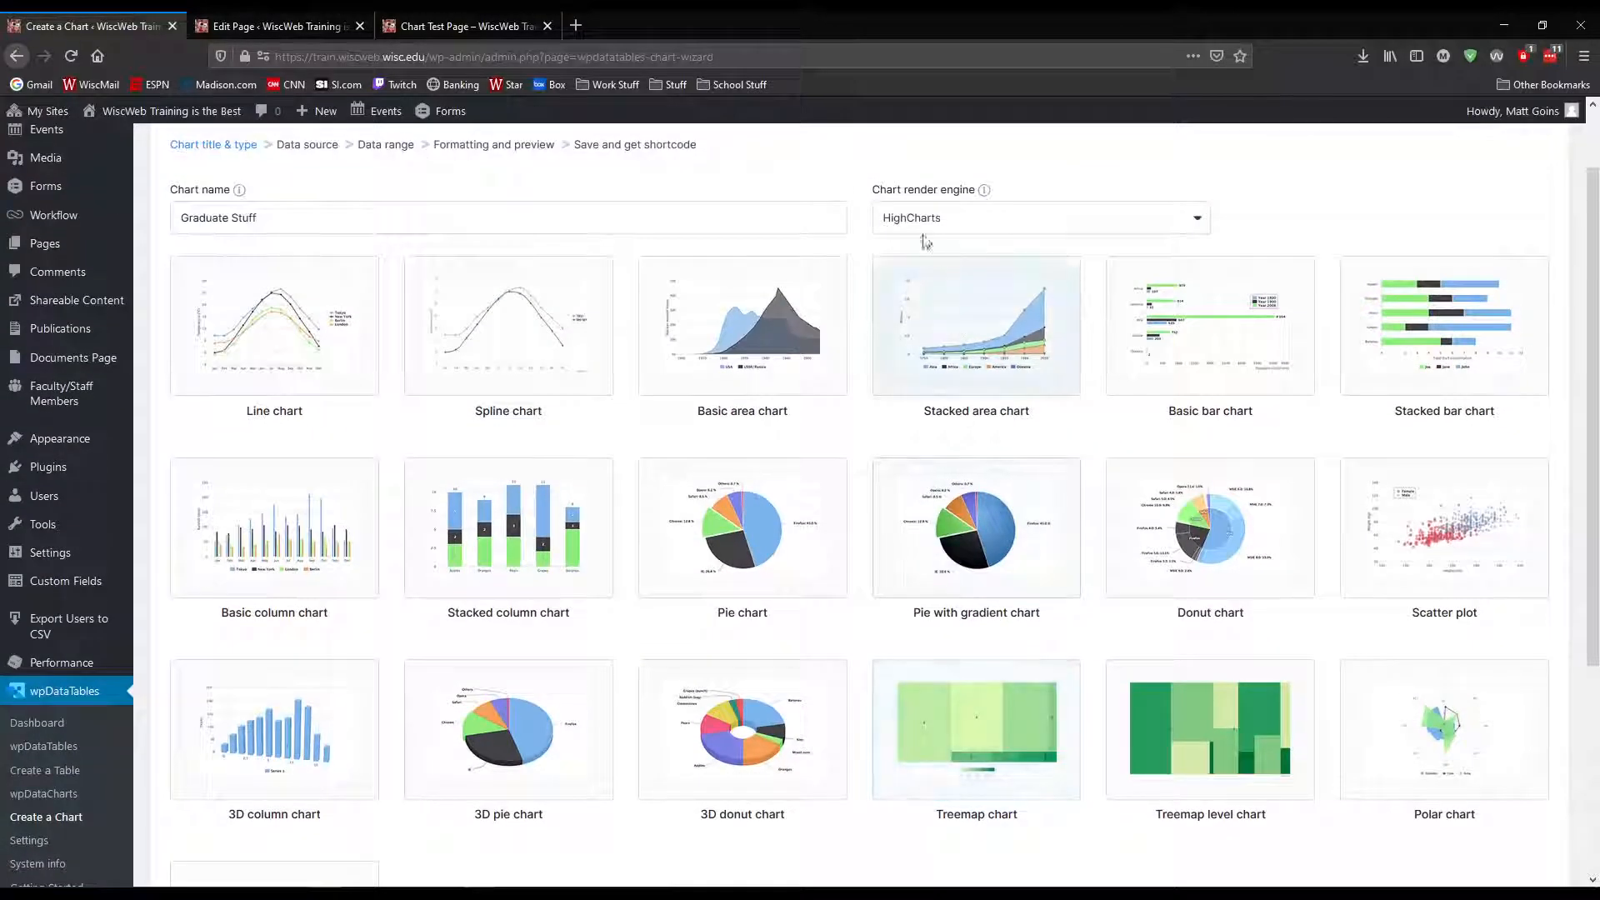
Choose the Chart.js Bubble chart and continue with the Graduate Data Sample - 2015 source to the data range
click(917, 217)
click(928, 325)
click(734, 545)
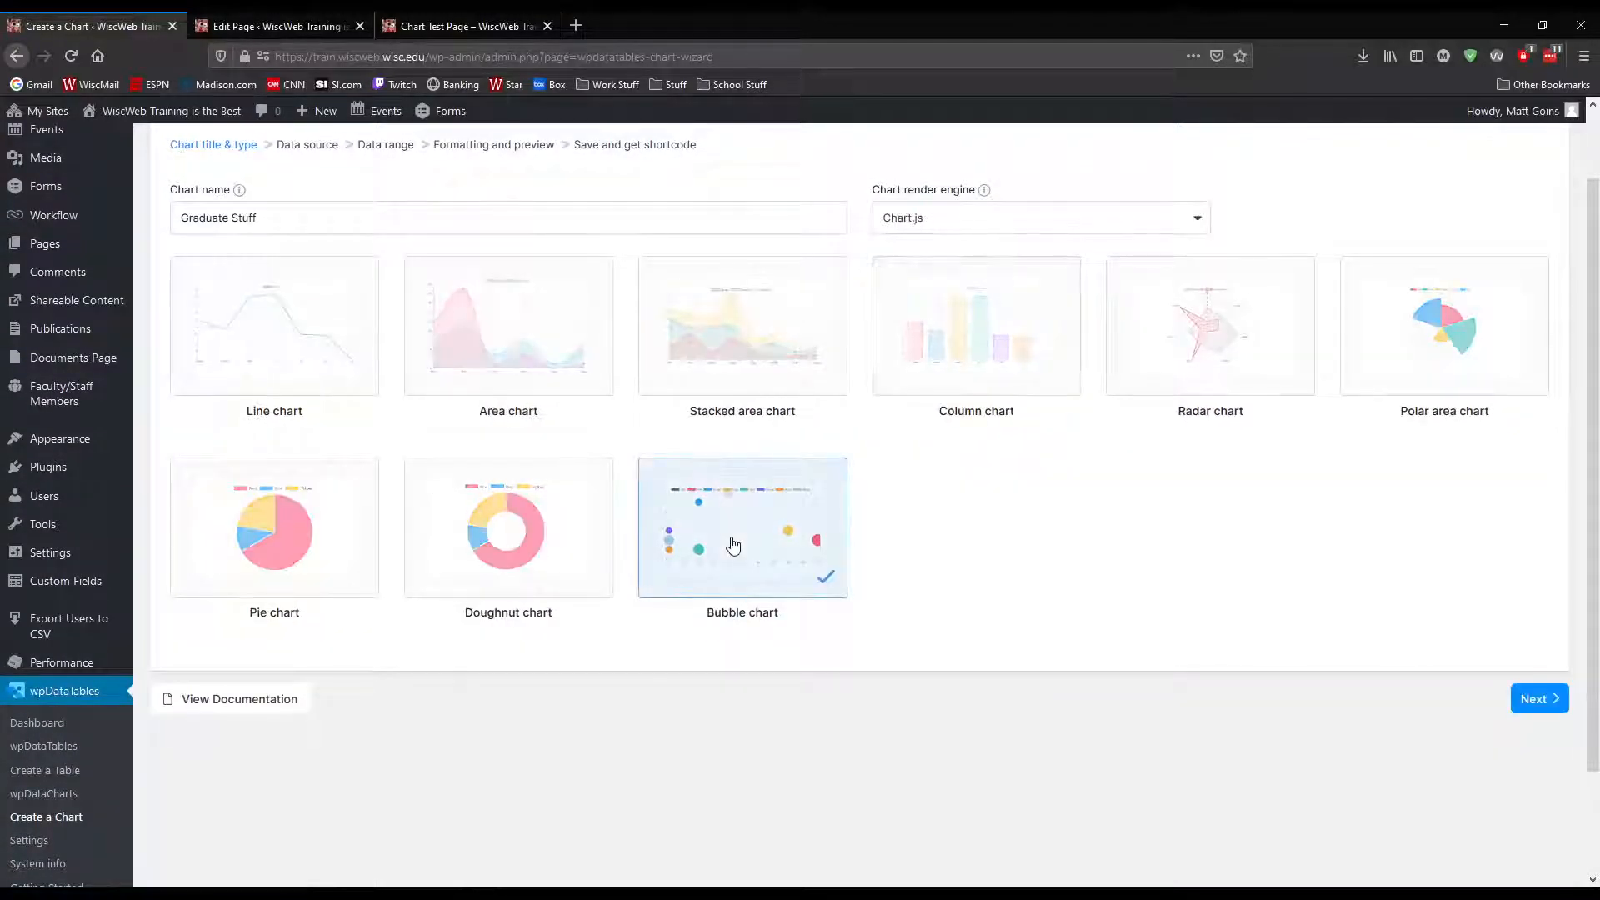
click(1536, 698)
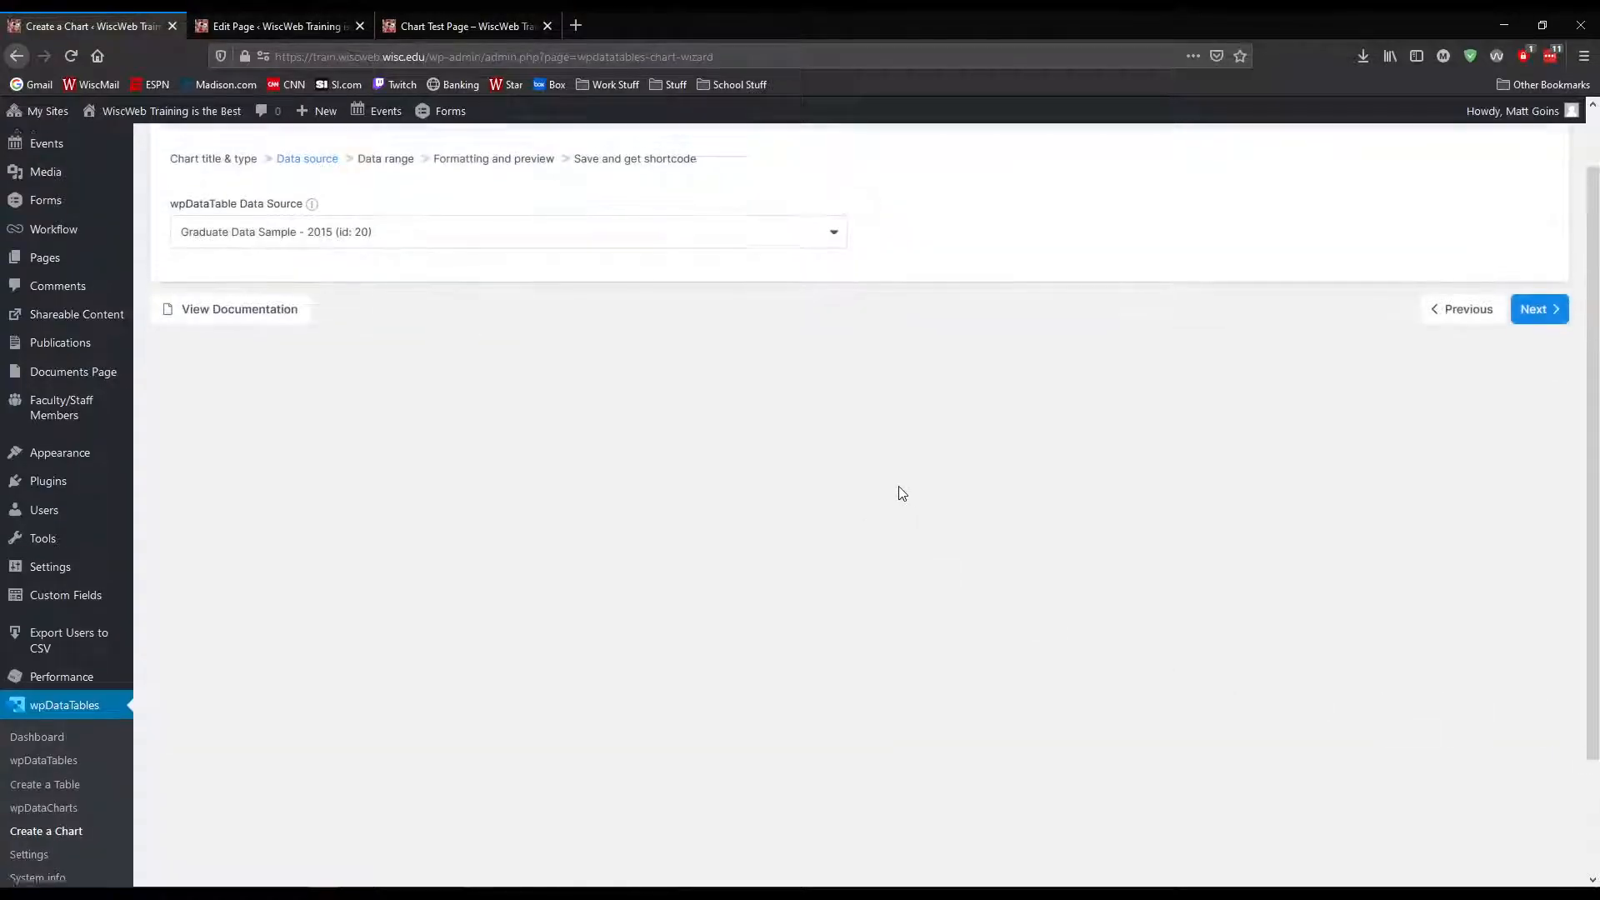
click(1555, 382)
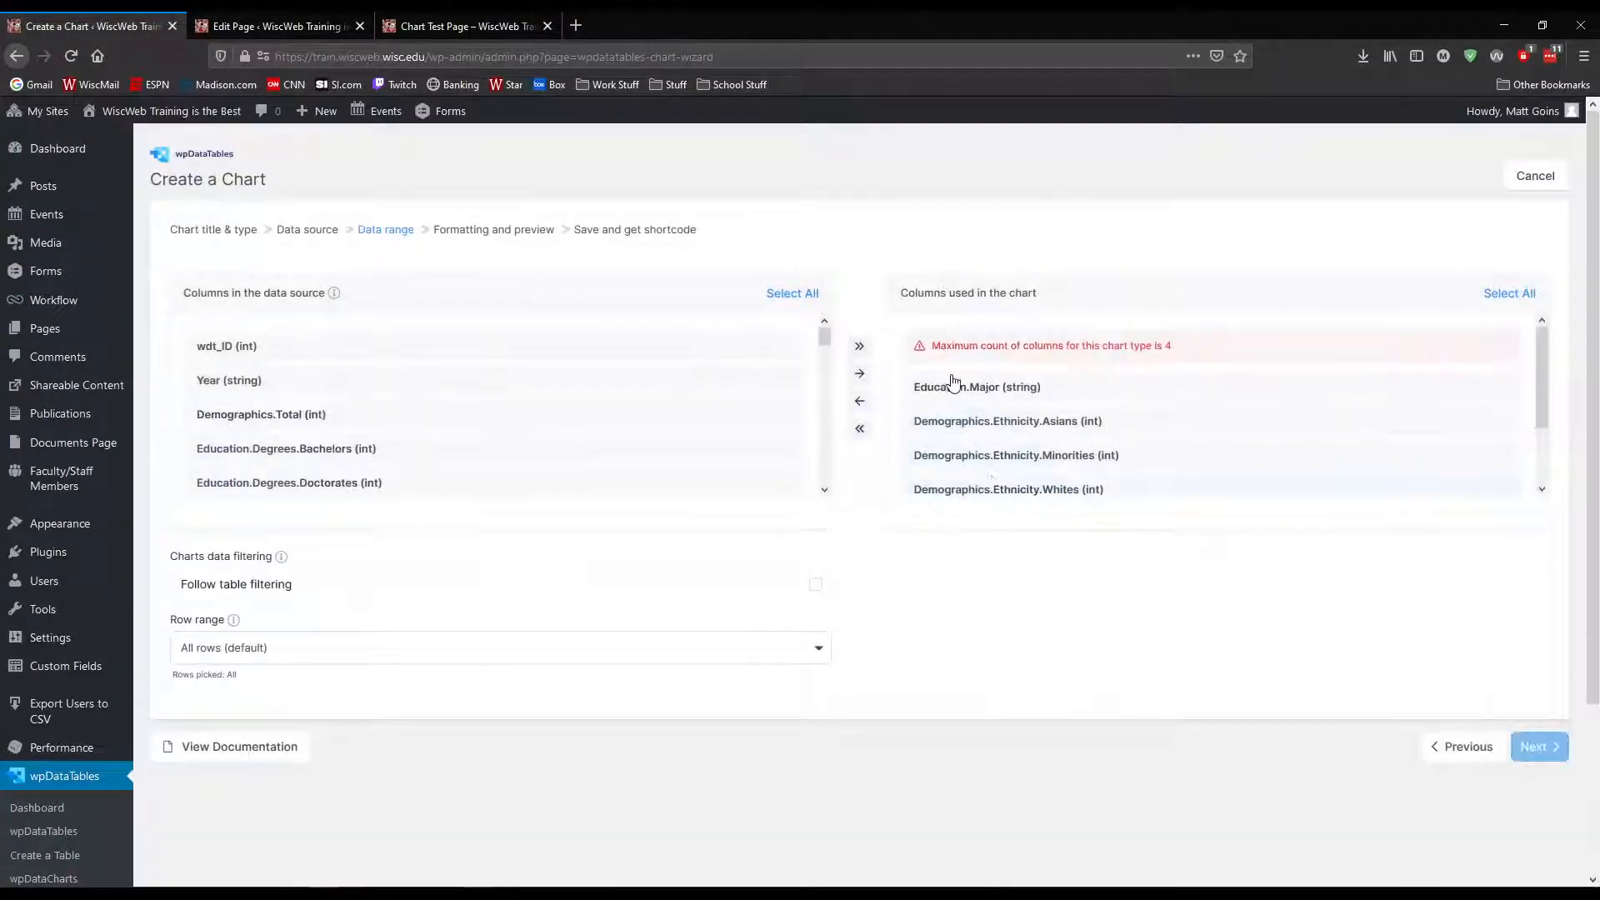
Remove the Demographics.Gender.Males and Demographics.Gender.Females columns from the chart and continue to formatting and preview
scroll(1021, 383, down, 5)
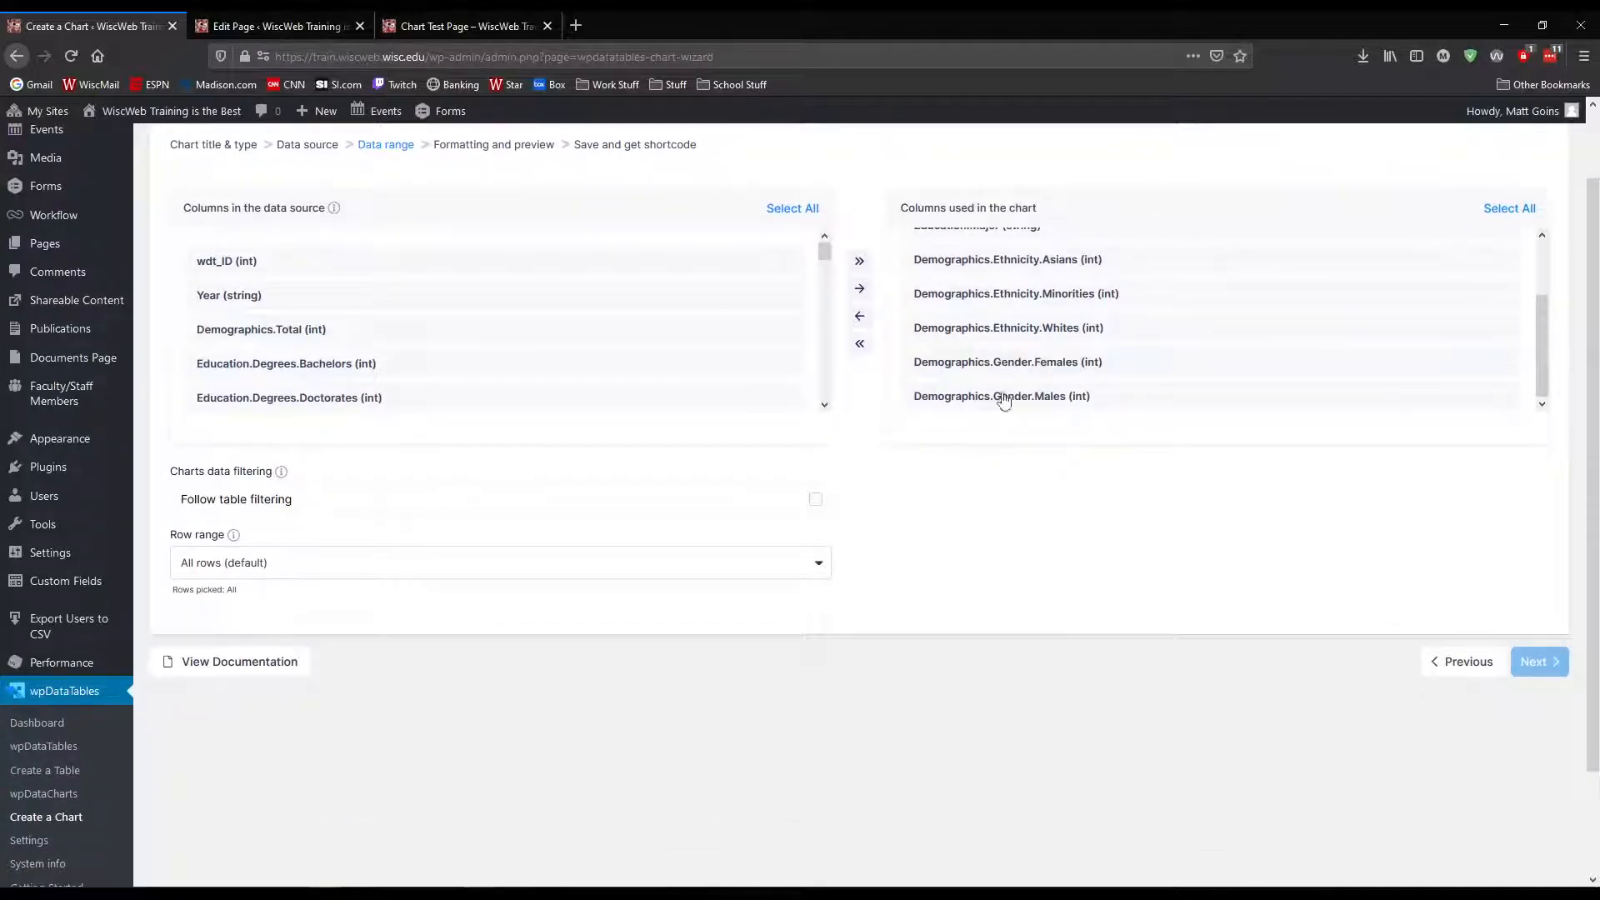
click(1515, 211)
click(858, 319)
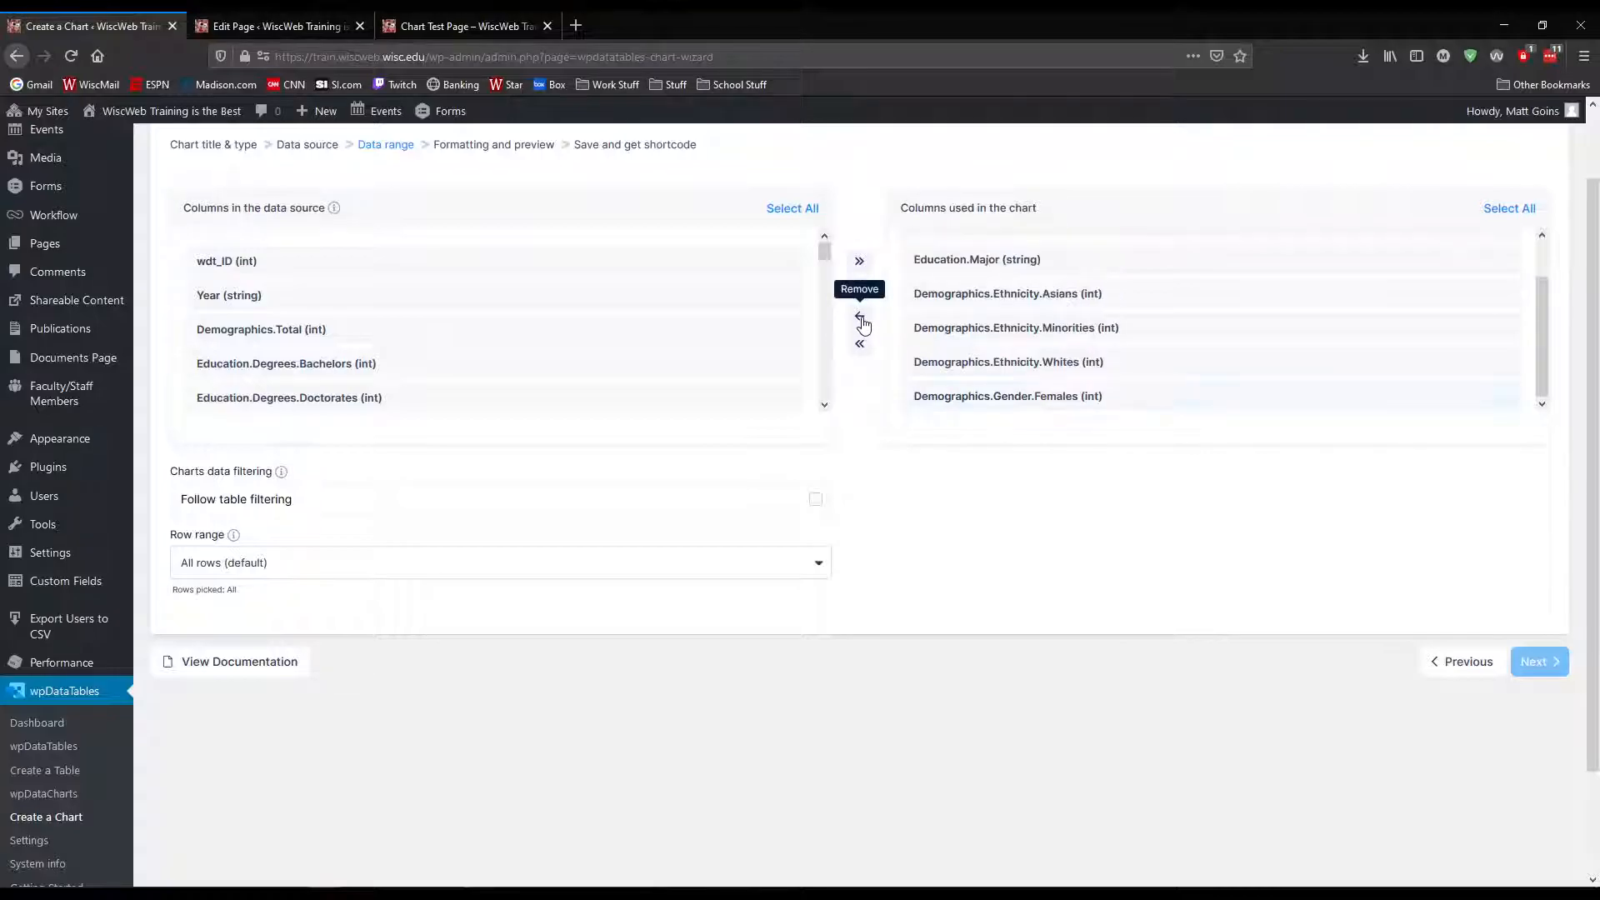
scroll(1094, 408, down, 2)
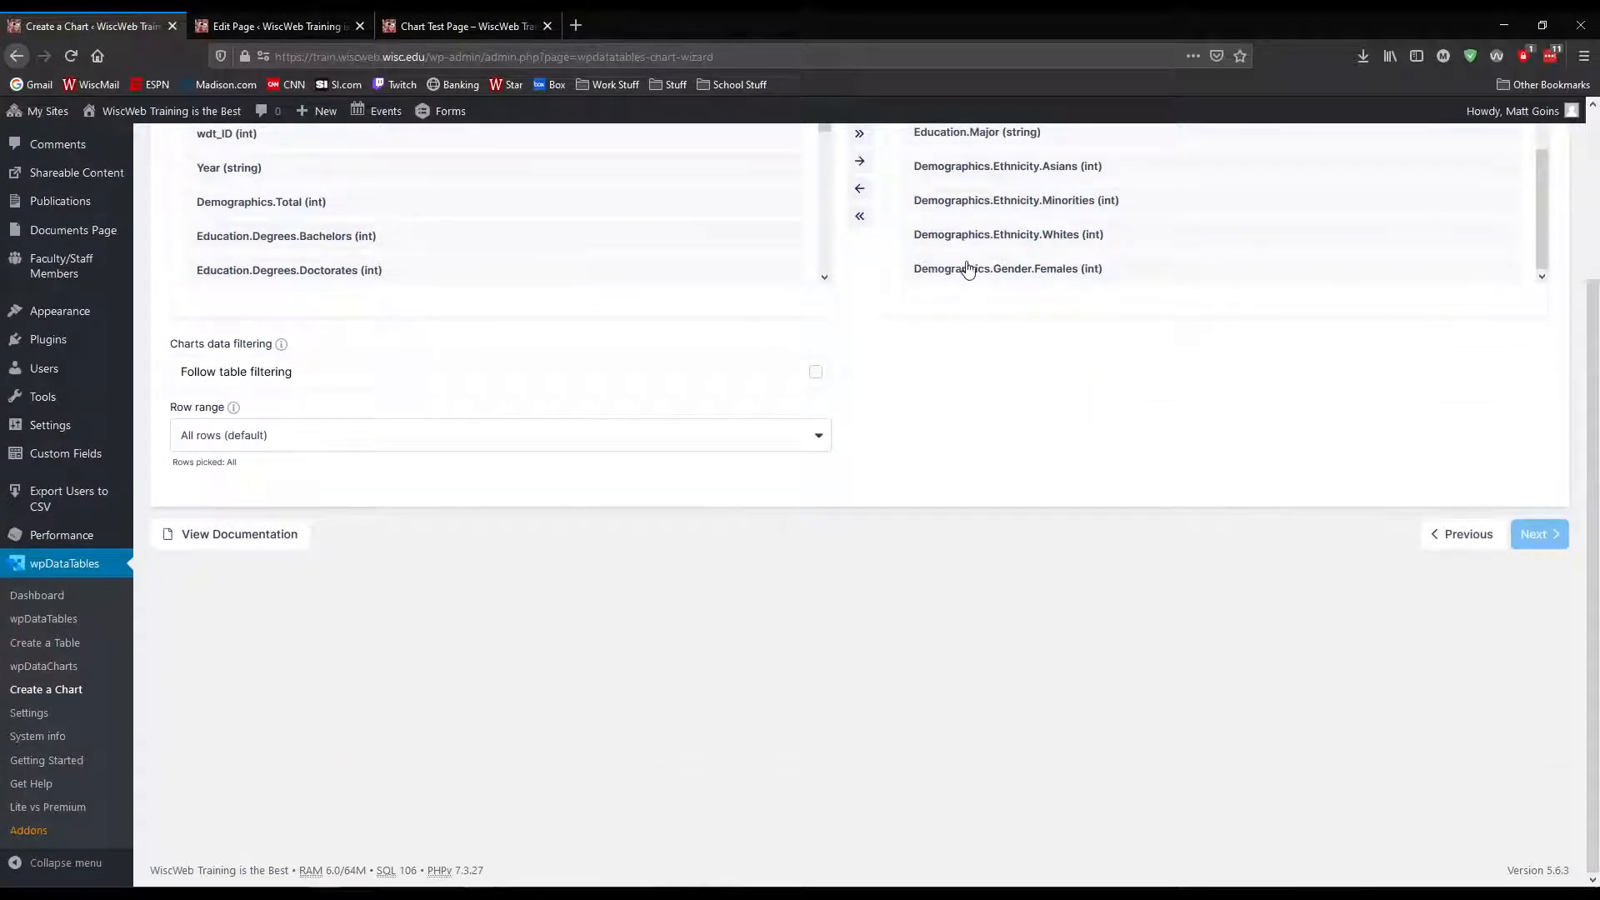
click(859, 190)
scroll(1036, 436, up, 3)
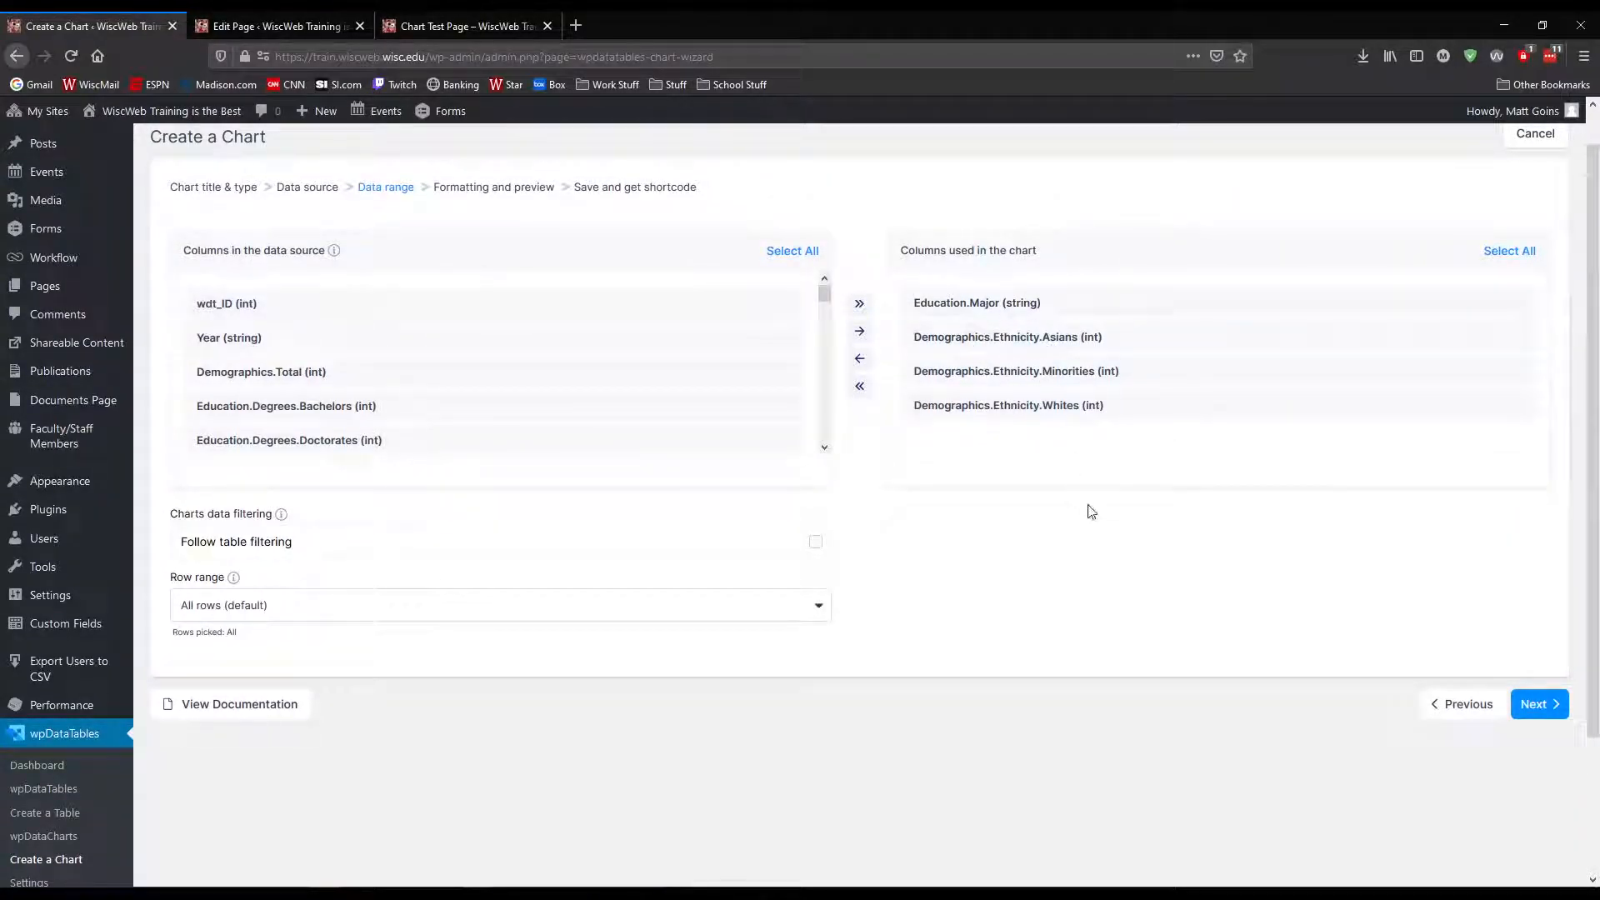
click(1535, 706)
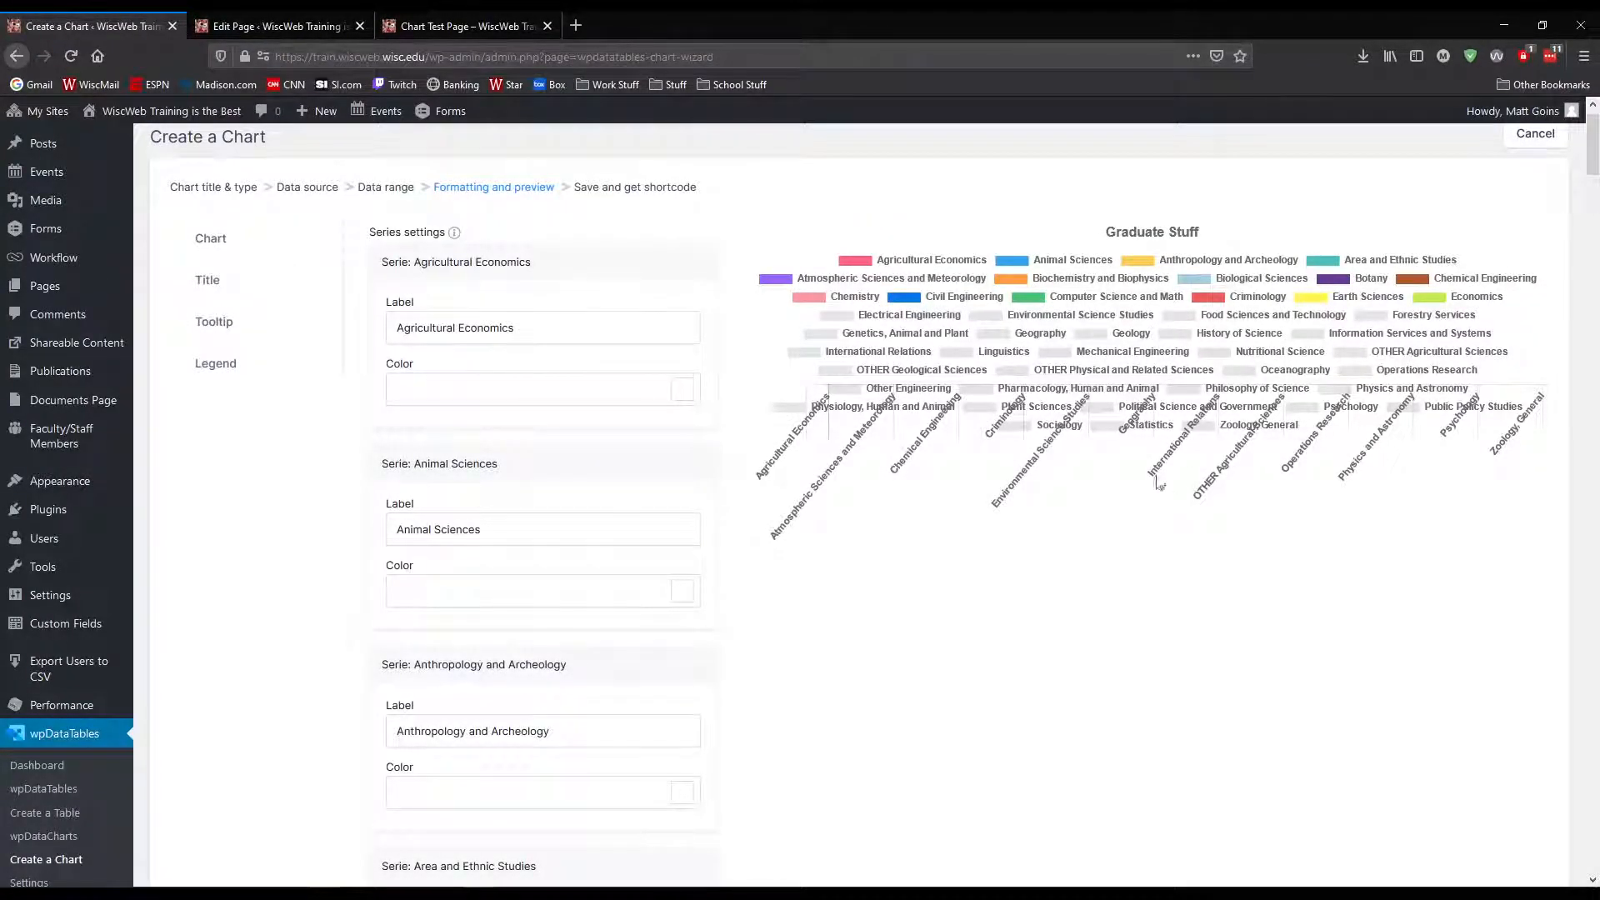
Examine the bubble chart preview and the list of series settings for each major
scroll(1404, 400, up, 1)
scroll(1301, 417, down, 4)
scroll(1177, 401, up, 4)
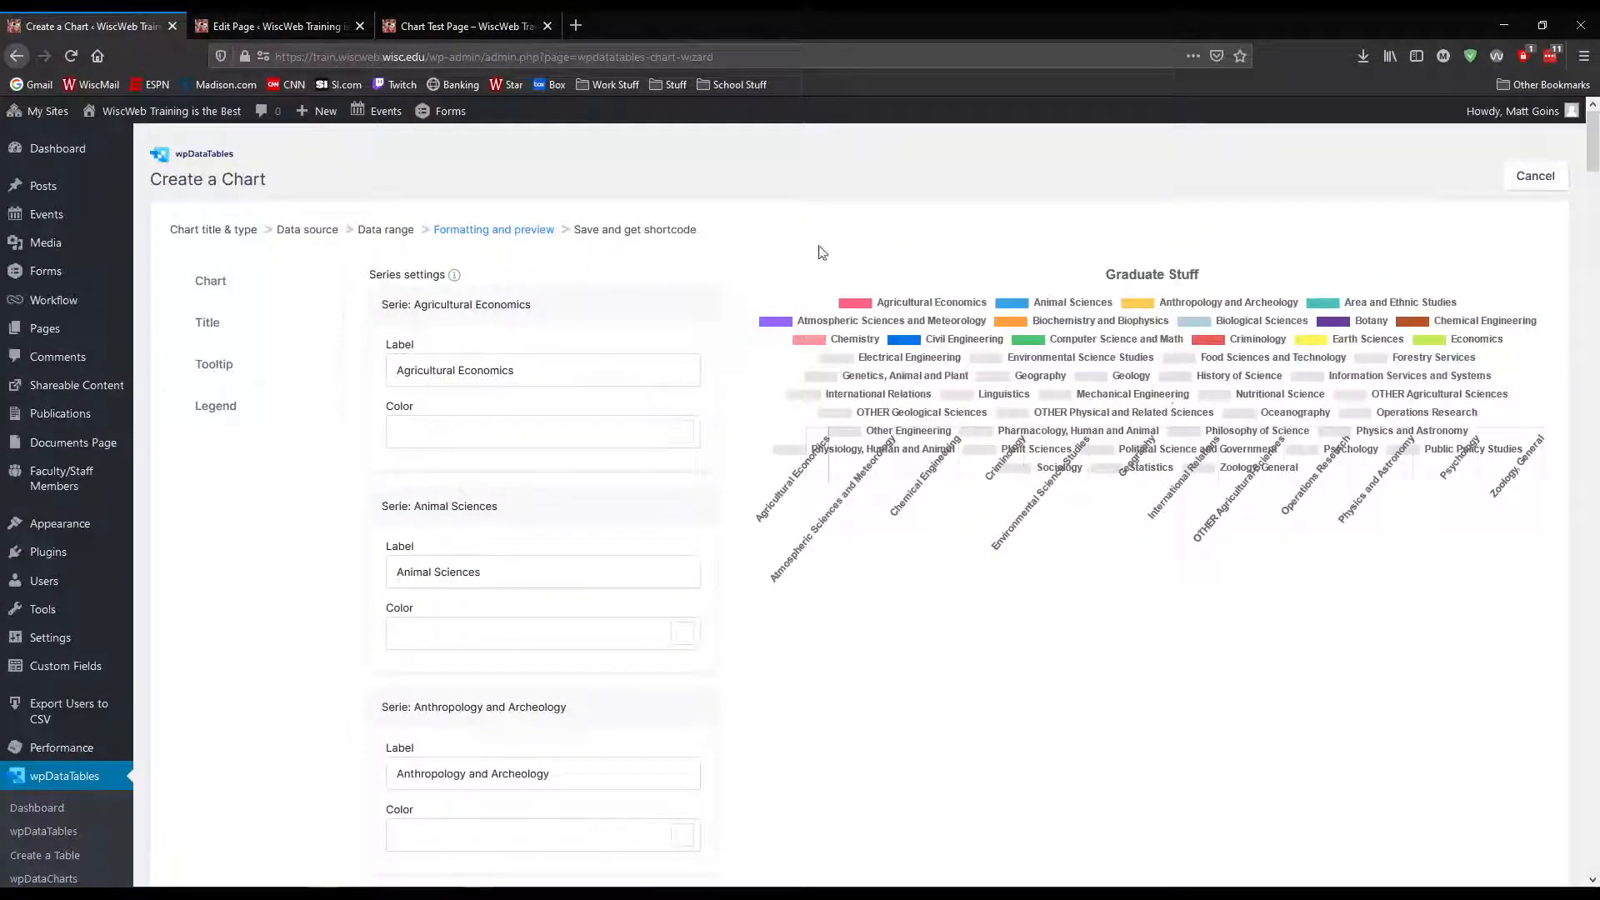
scroll(1315, 561, down, 18)
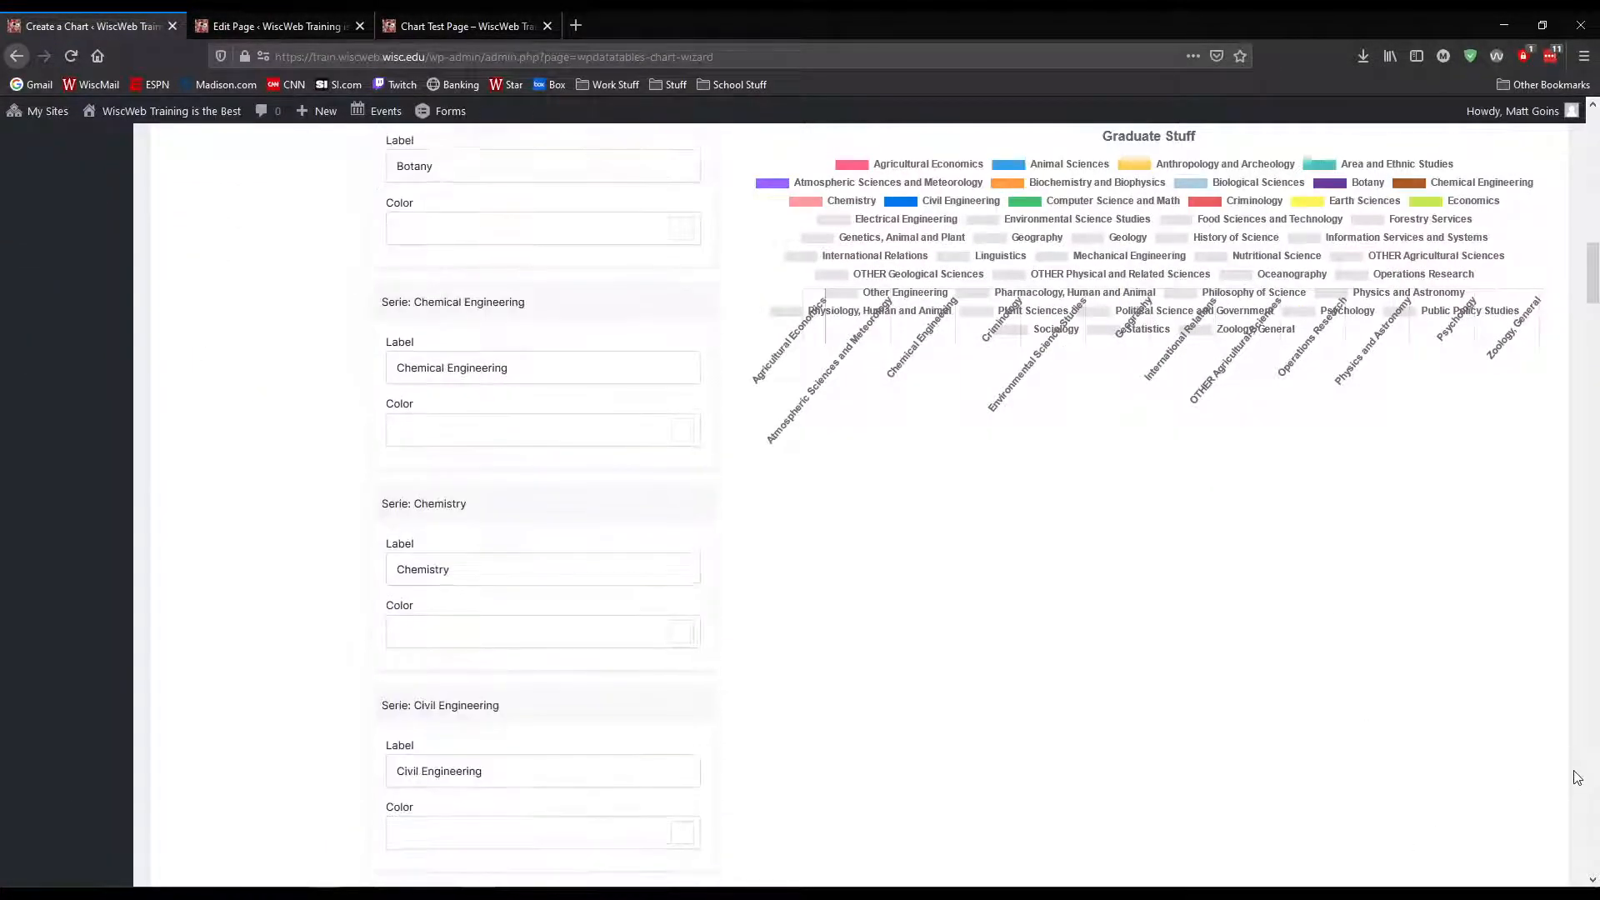
scroll(1578, 777, down, 5)
scroll(1578, 777, up, 20)
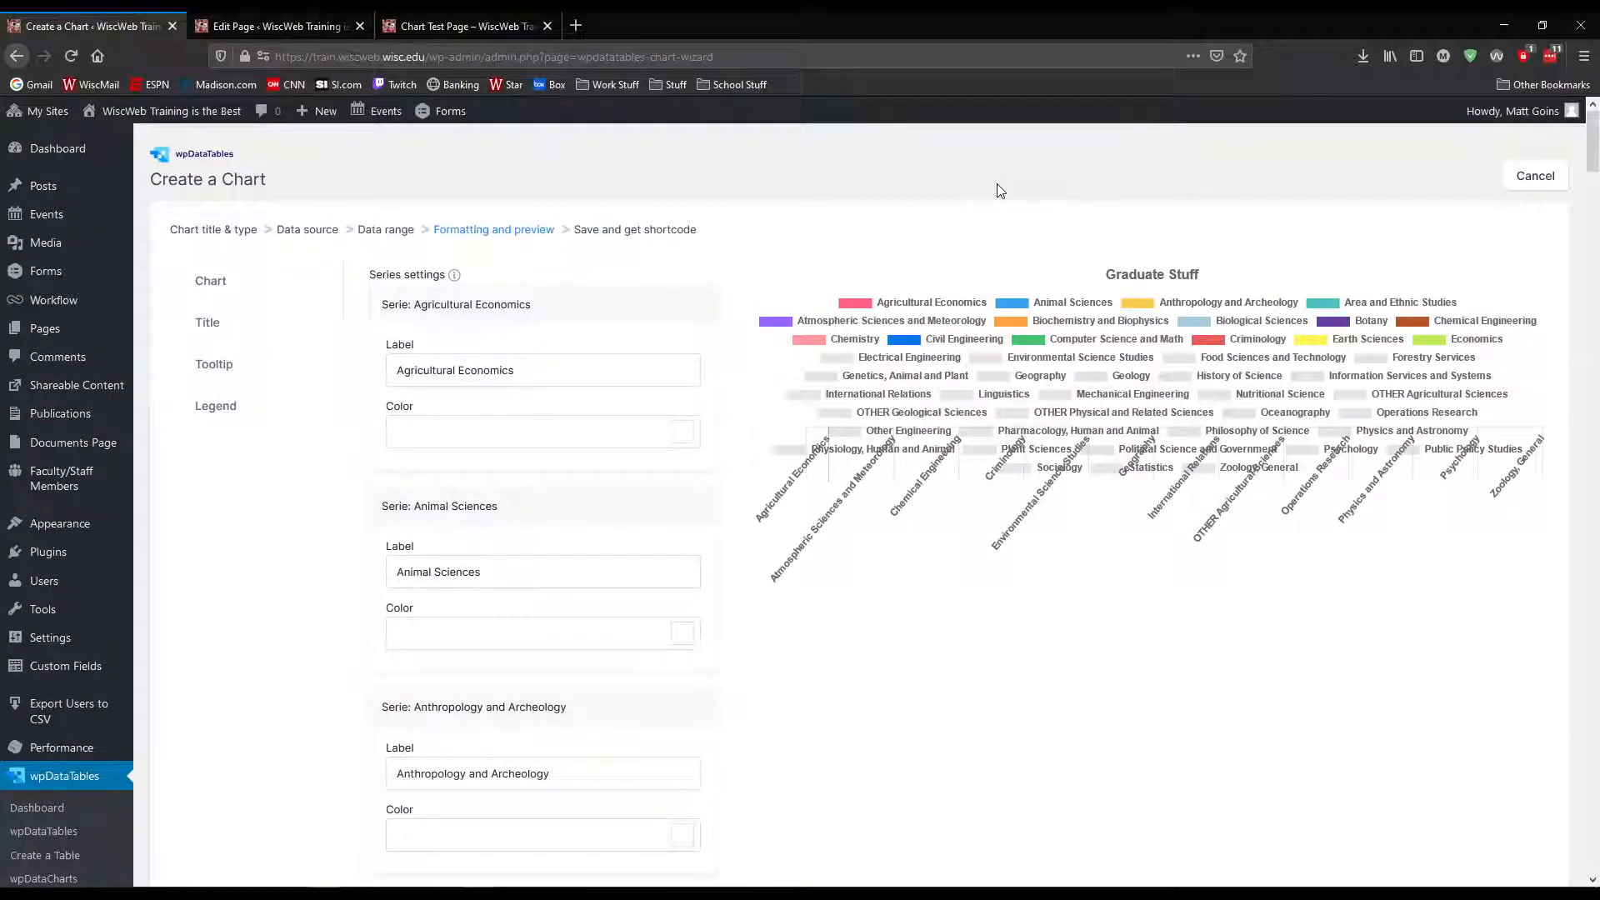
Return to the chart title and type stage and set the render engine to HighCharts
key(End)
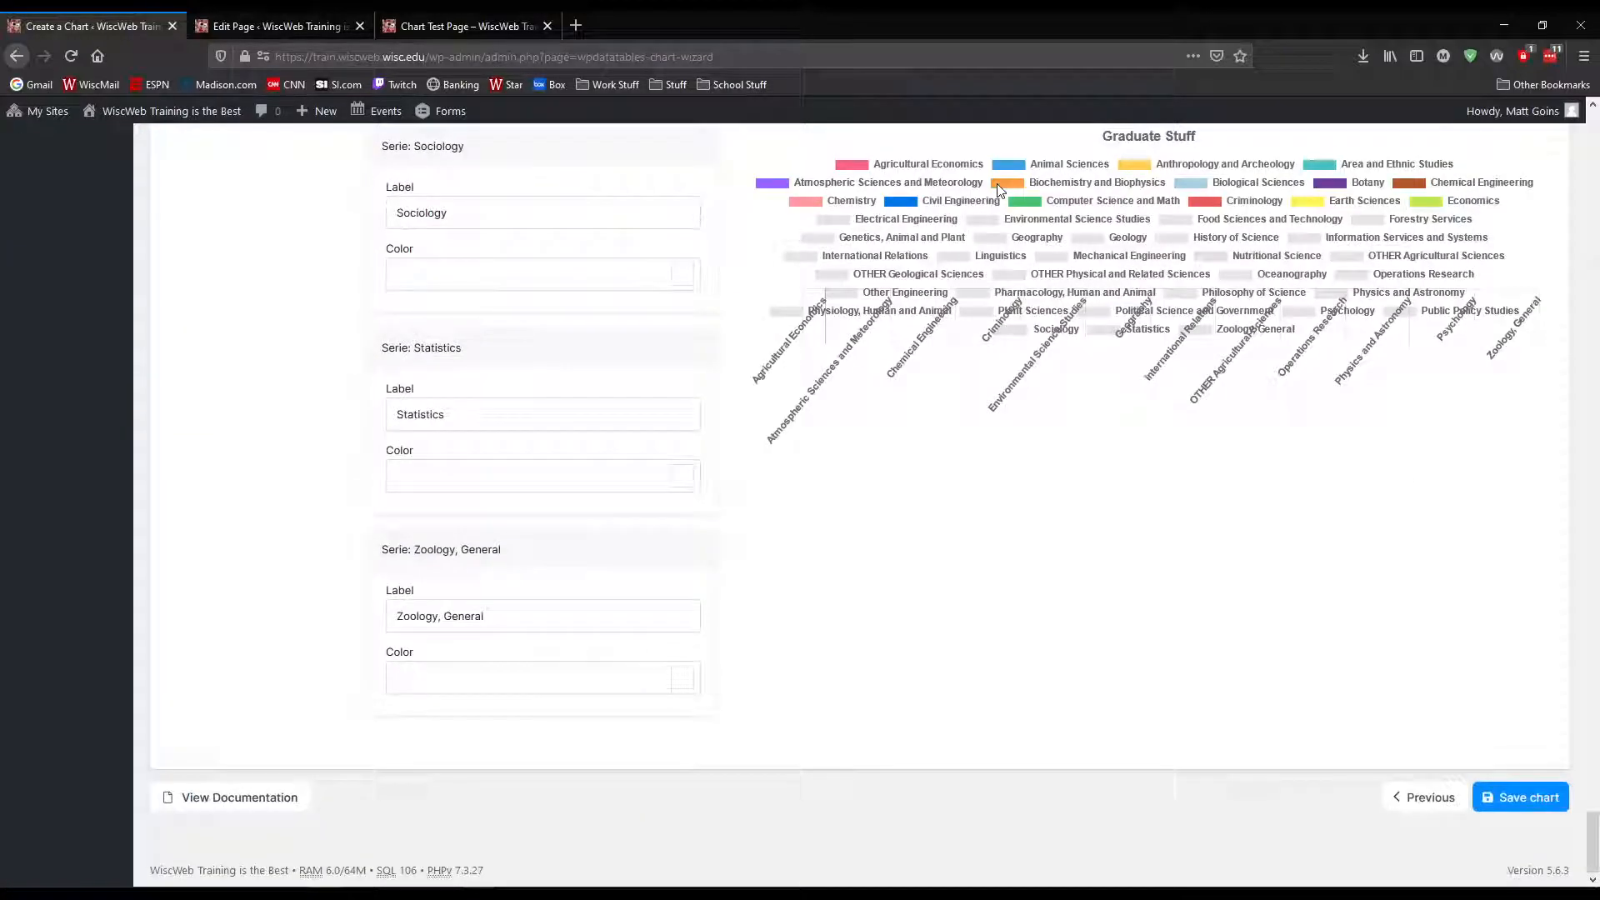
click(1432, 796)
scroll(1250, 542, up, 3)
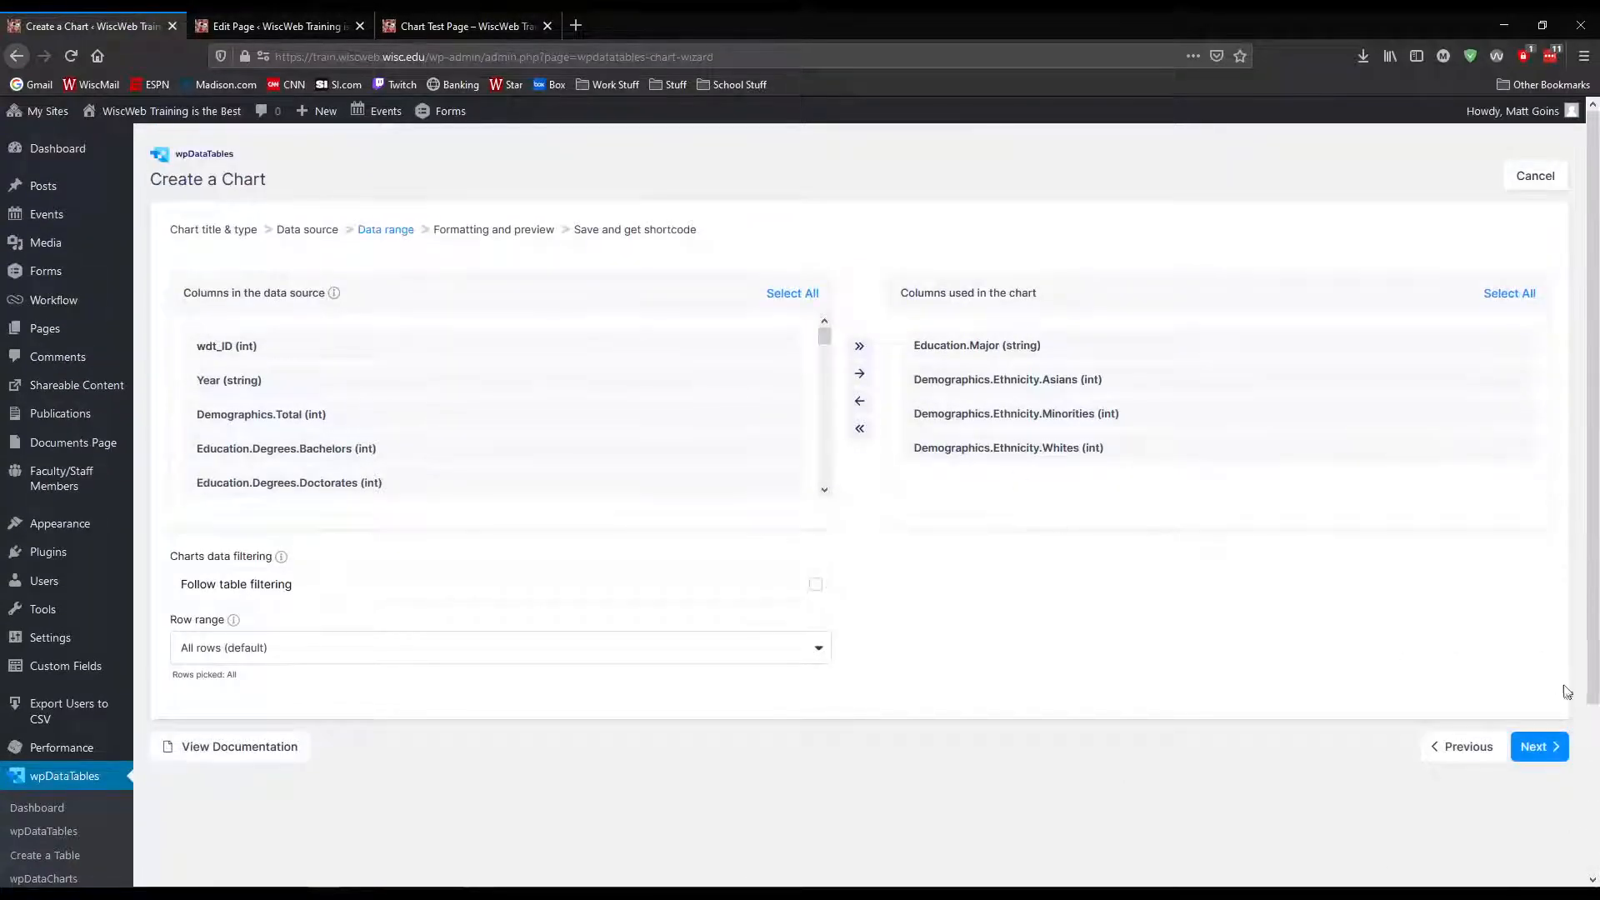
click(1474, 747)
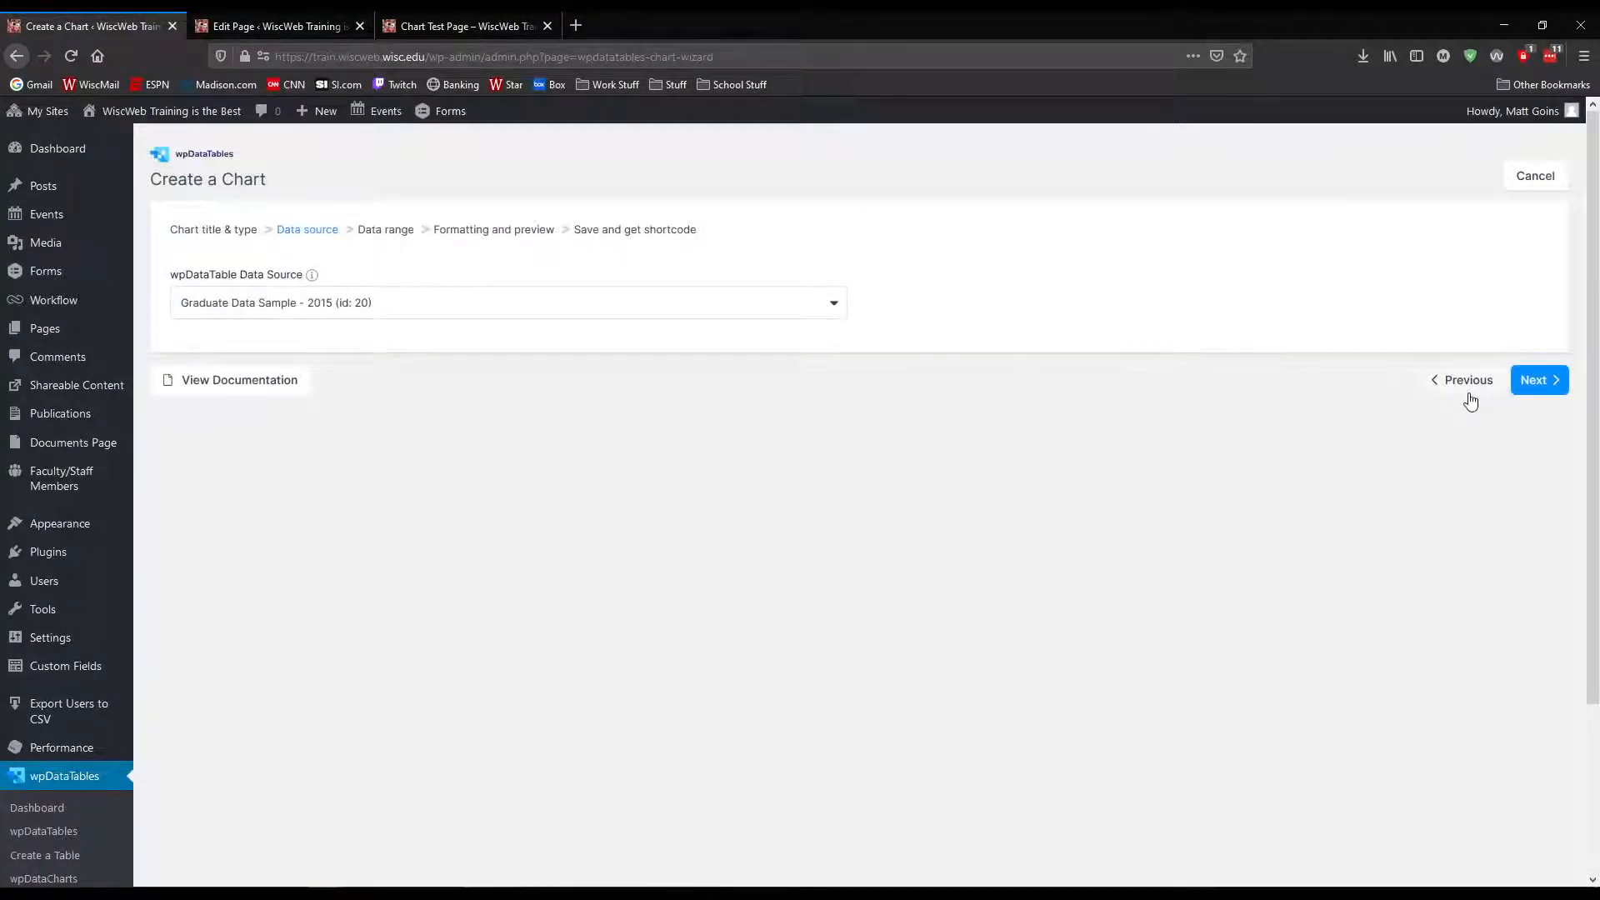
click(1470, 397)
click(974, 305)
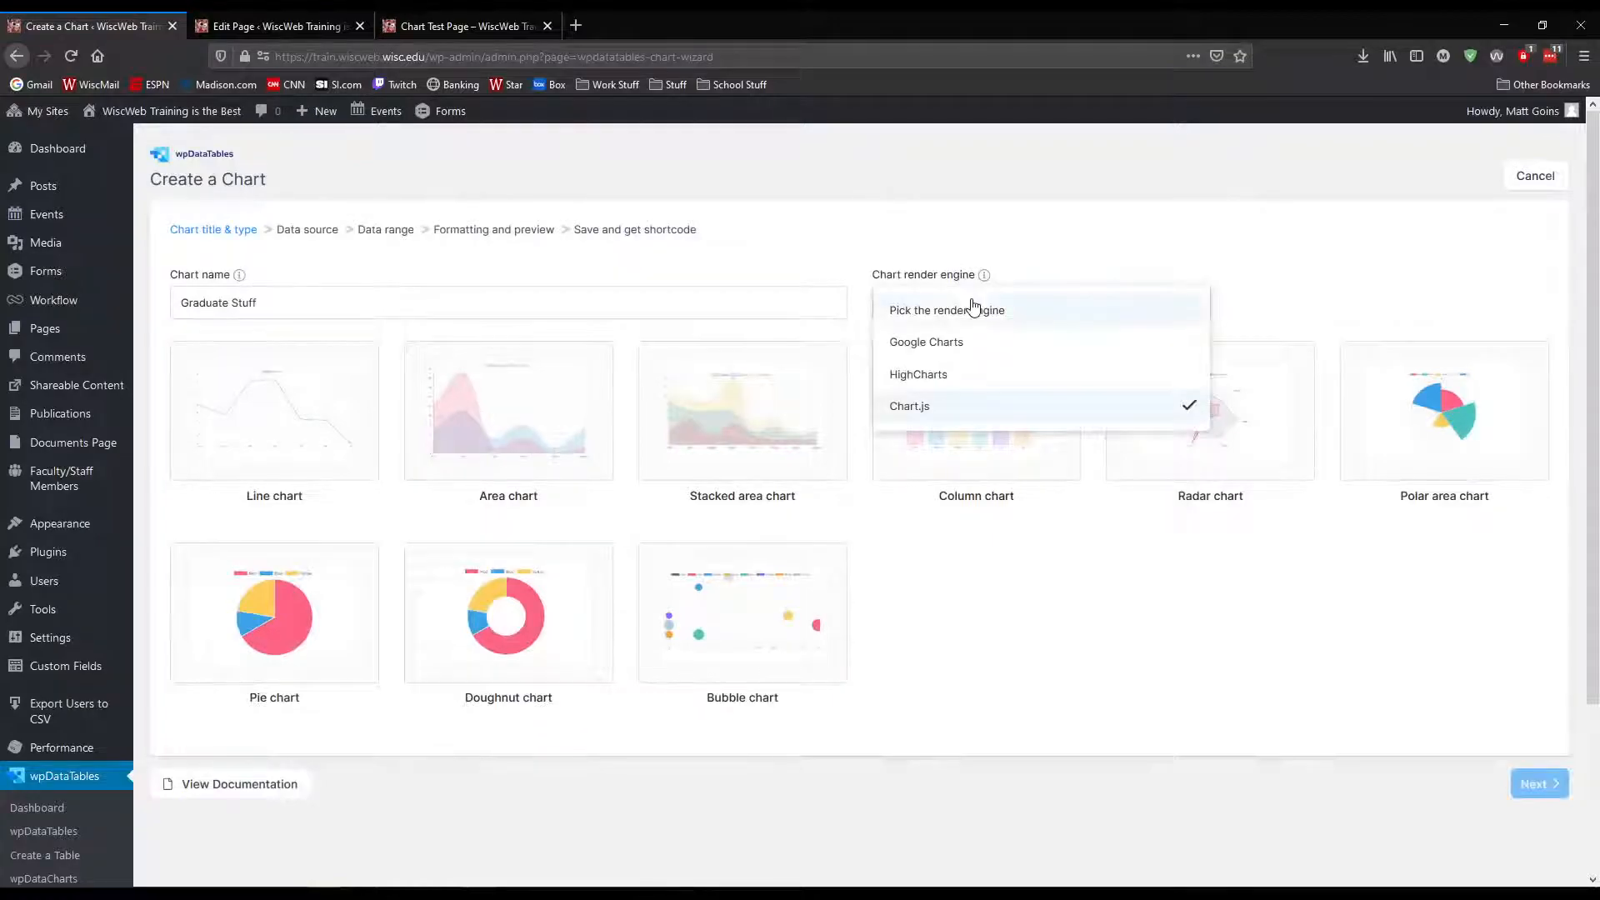
click(919, 374)
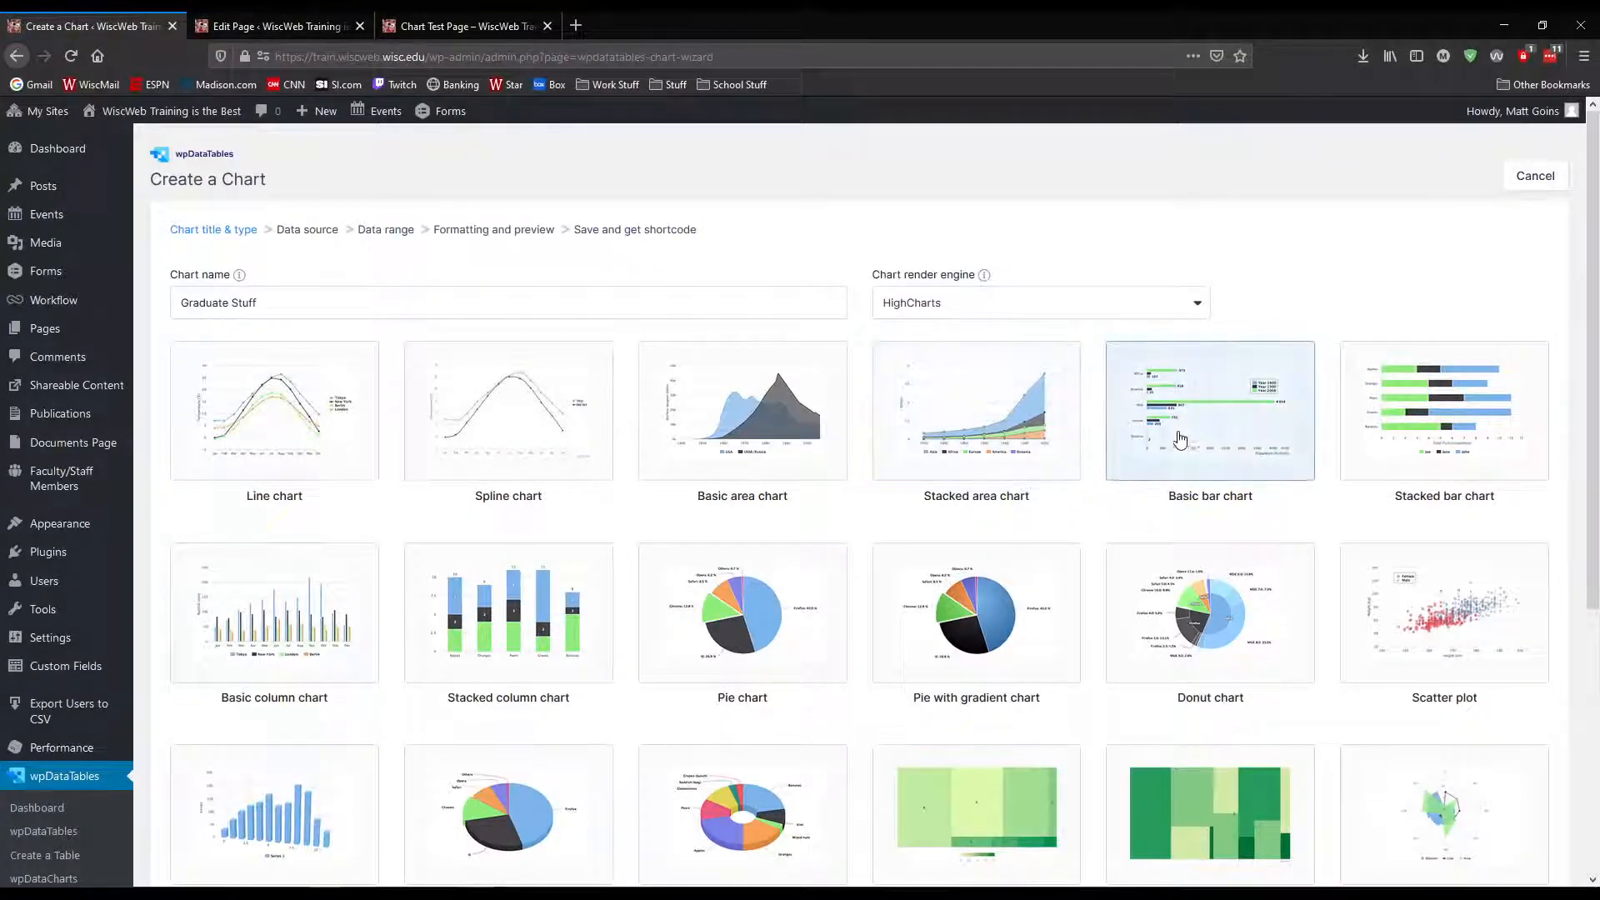
Choose the Basic area chart and continue with the Graduate Data Sample - 2015 source and current columns to formatting and preview
click(949, 430)
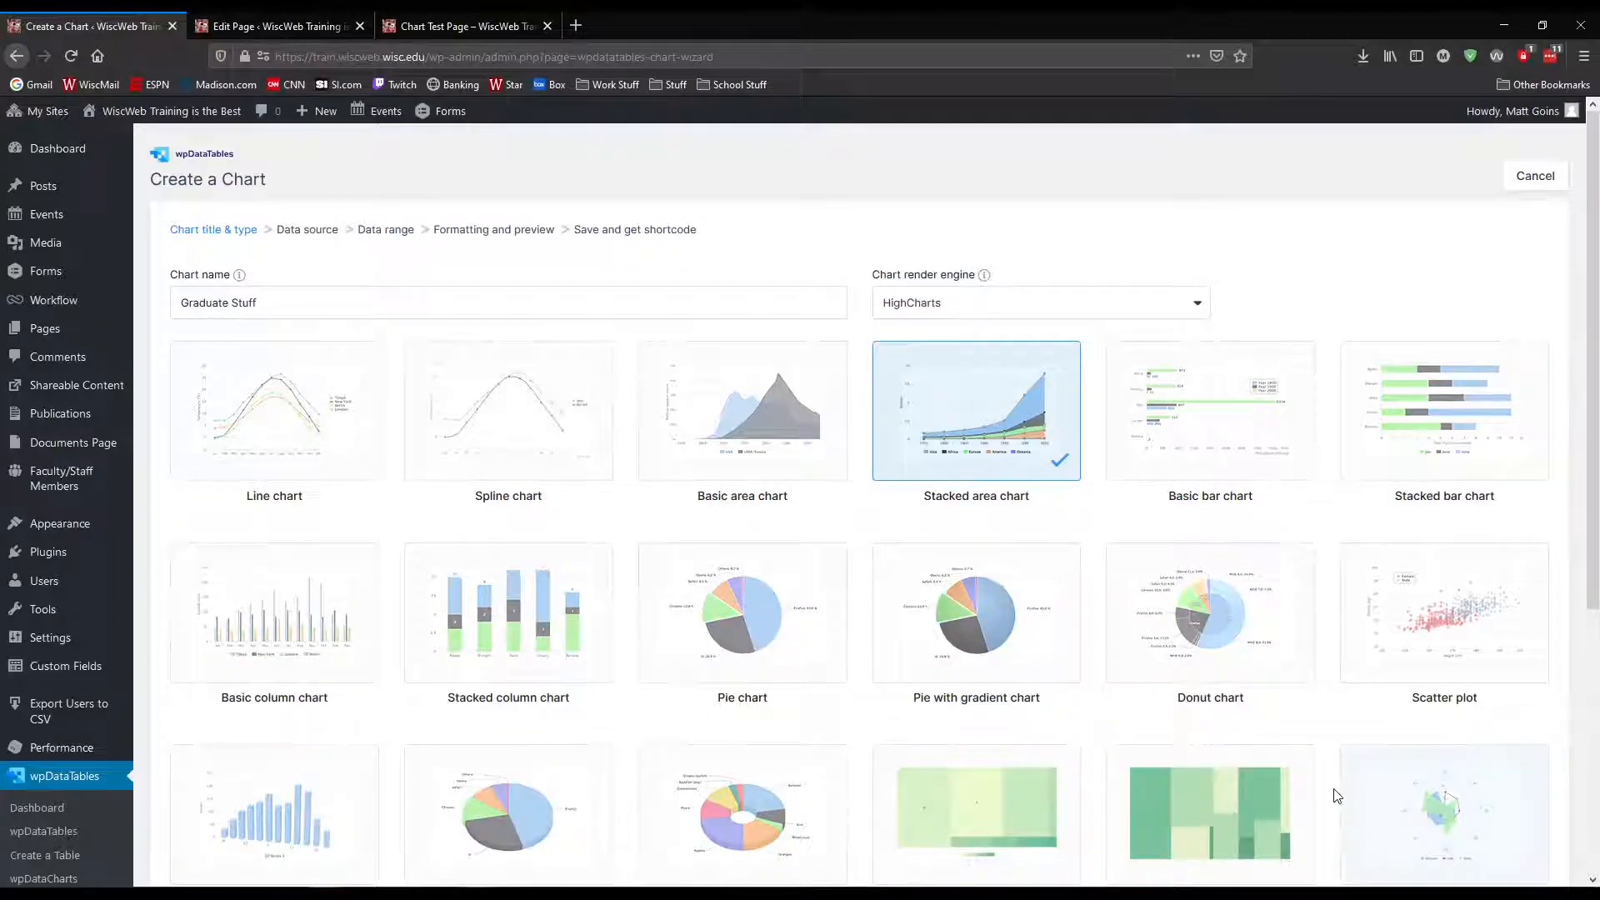
scroll(1337, 795, down, 2)
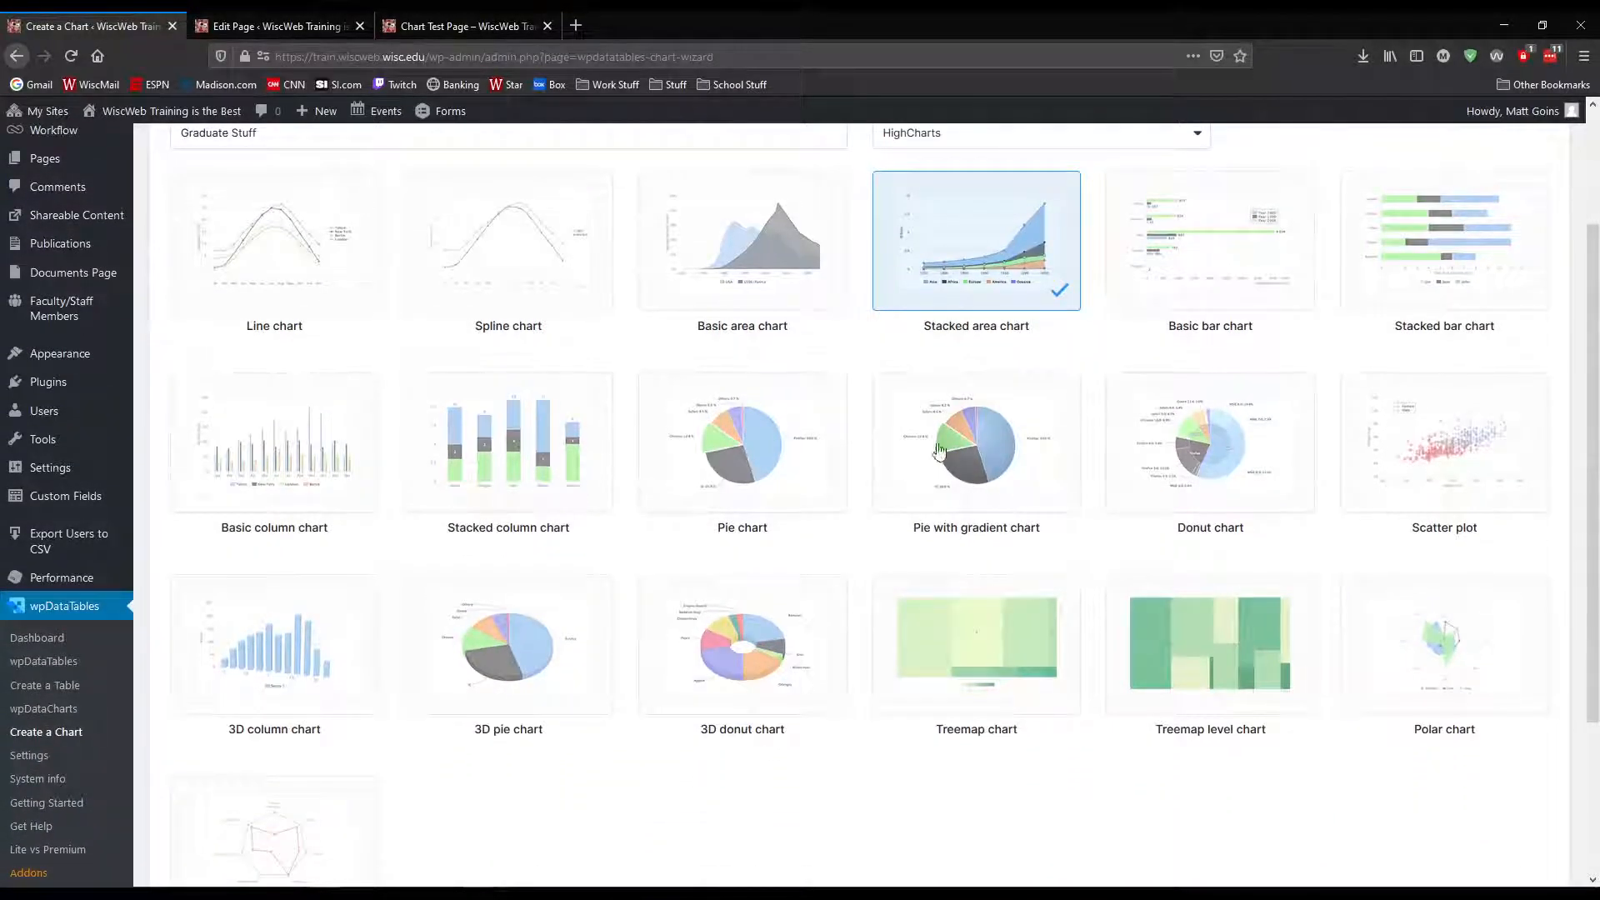
click(768, 297)
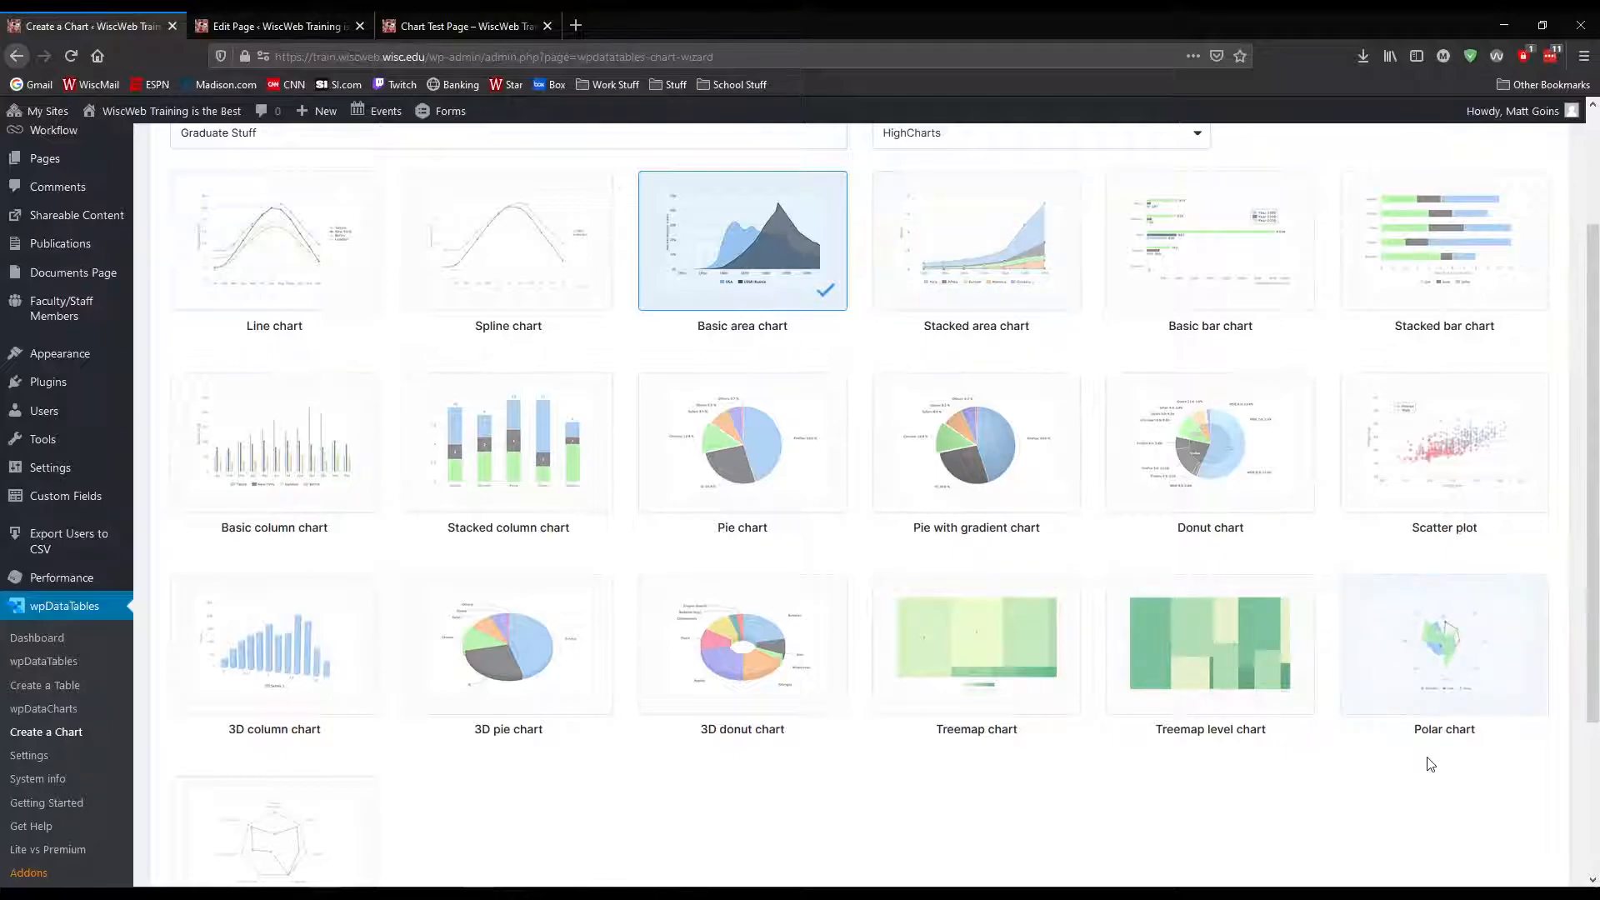
scroll(1428, 758, down, 3)
click(1549, 802)
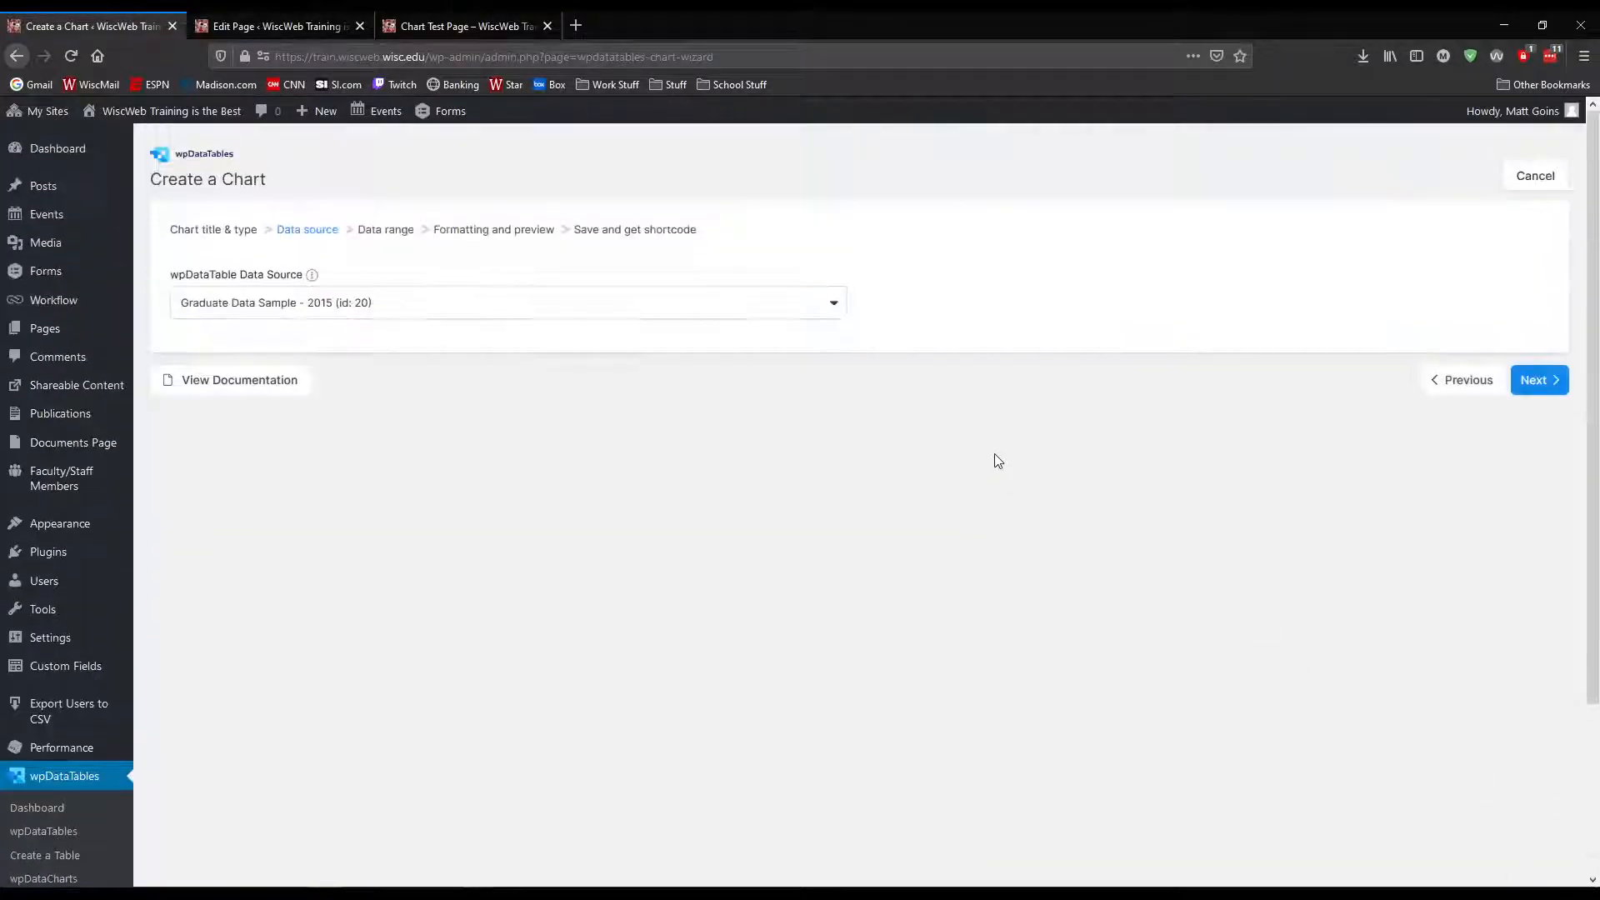
click(1538, 377)
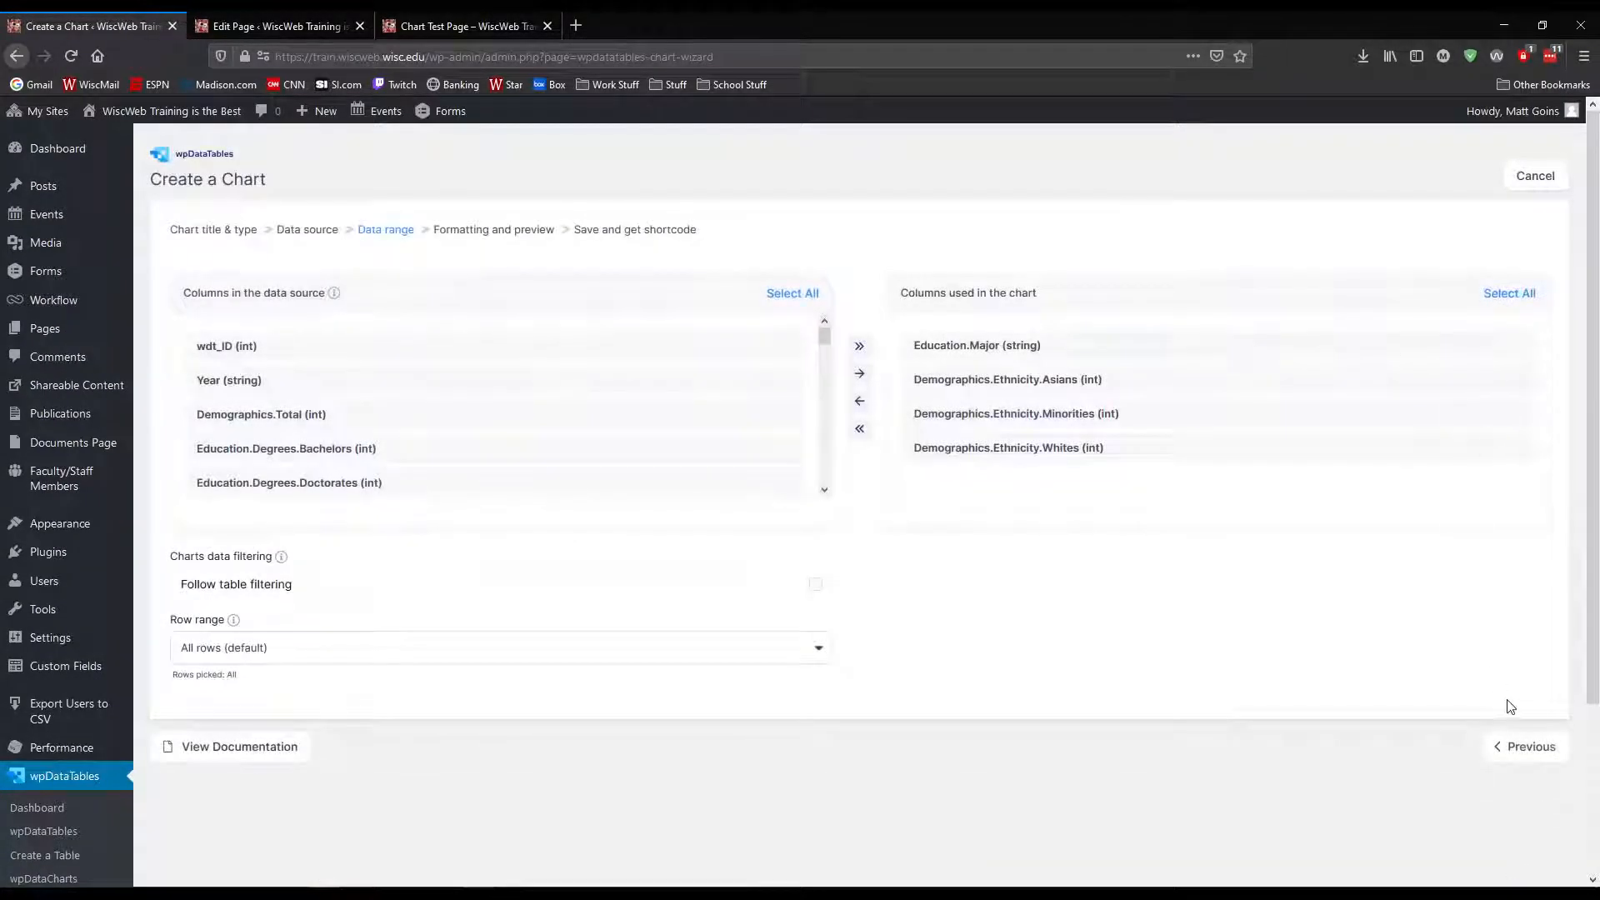
click(1538, 748)
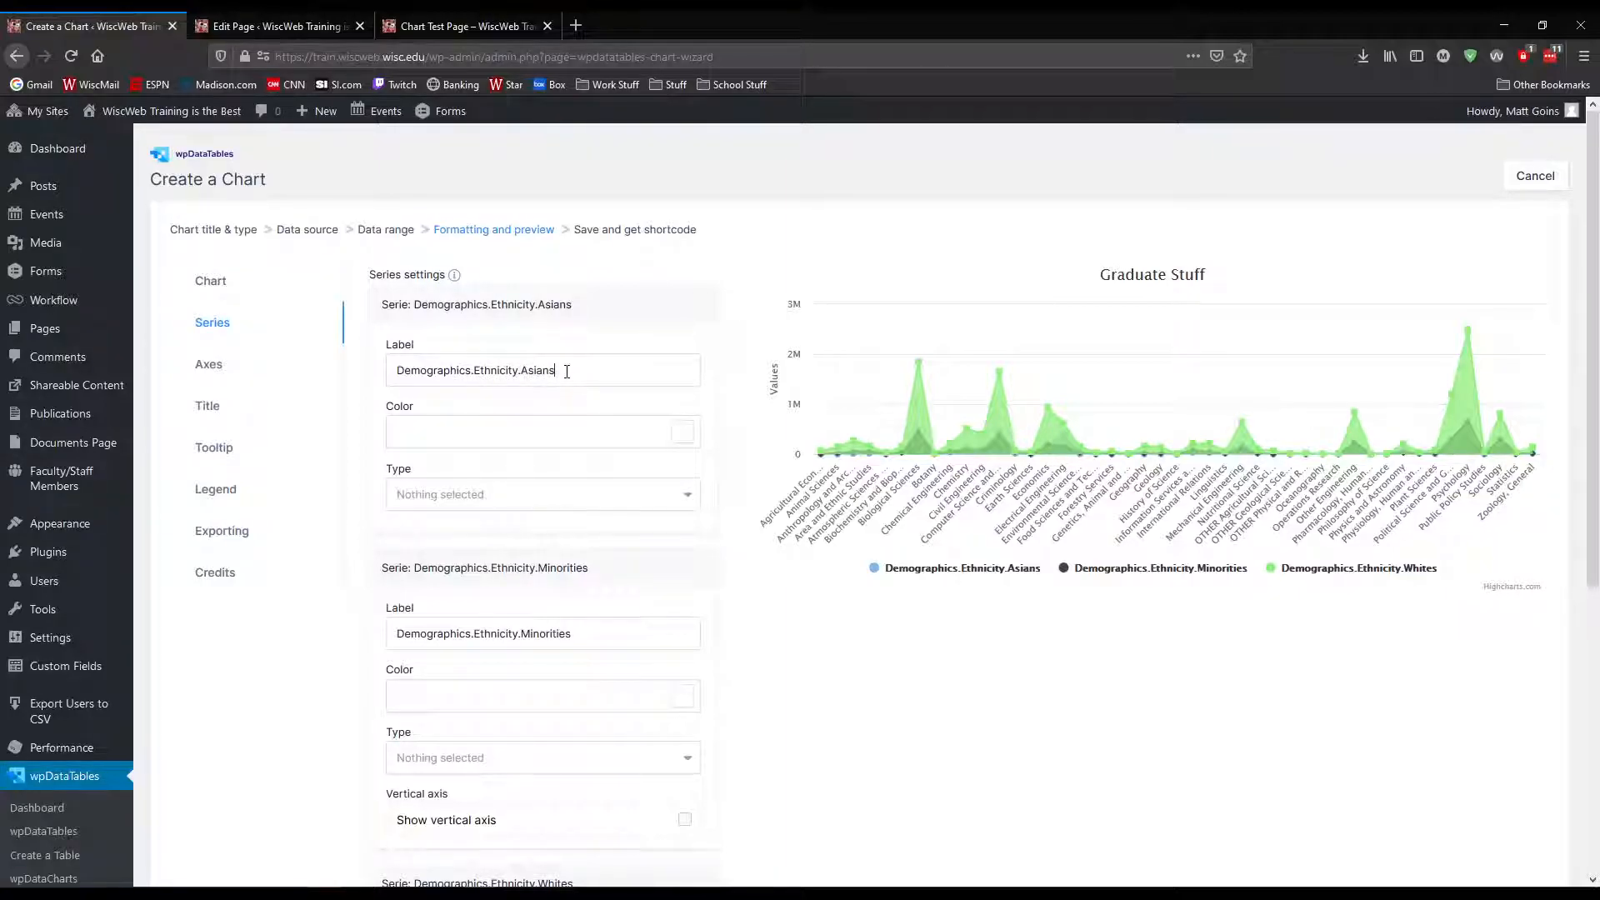
Set the Demographics.Ethnicity.Asians series color to red #E40404
drag(522, 372, 400, 366)
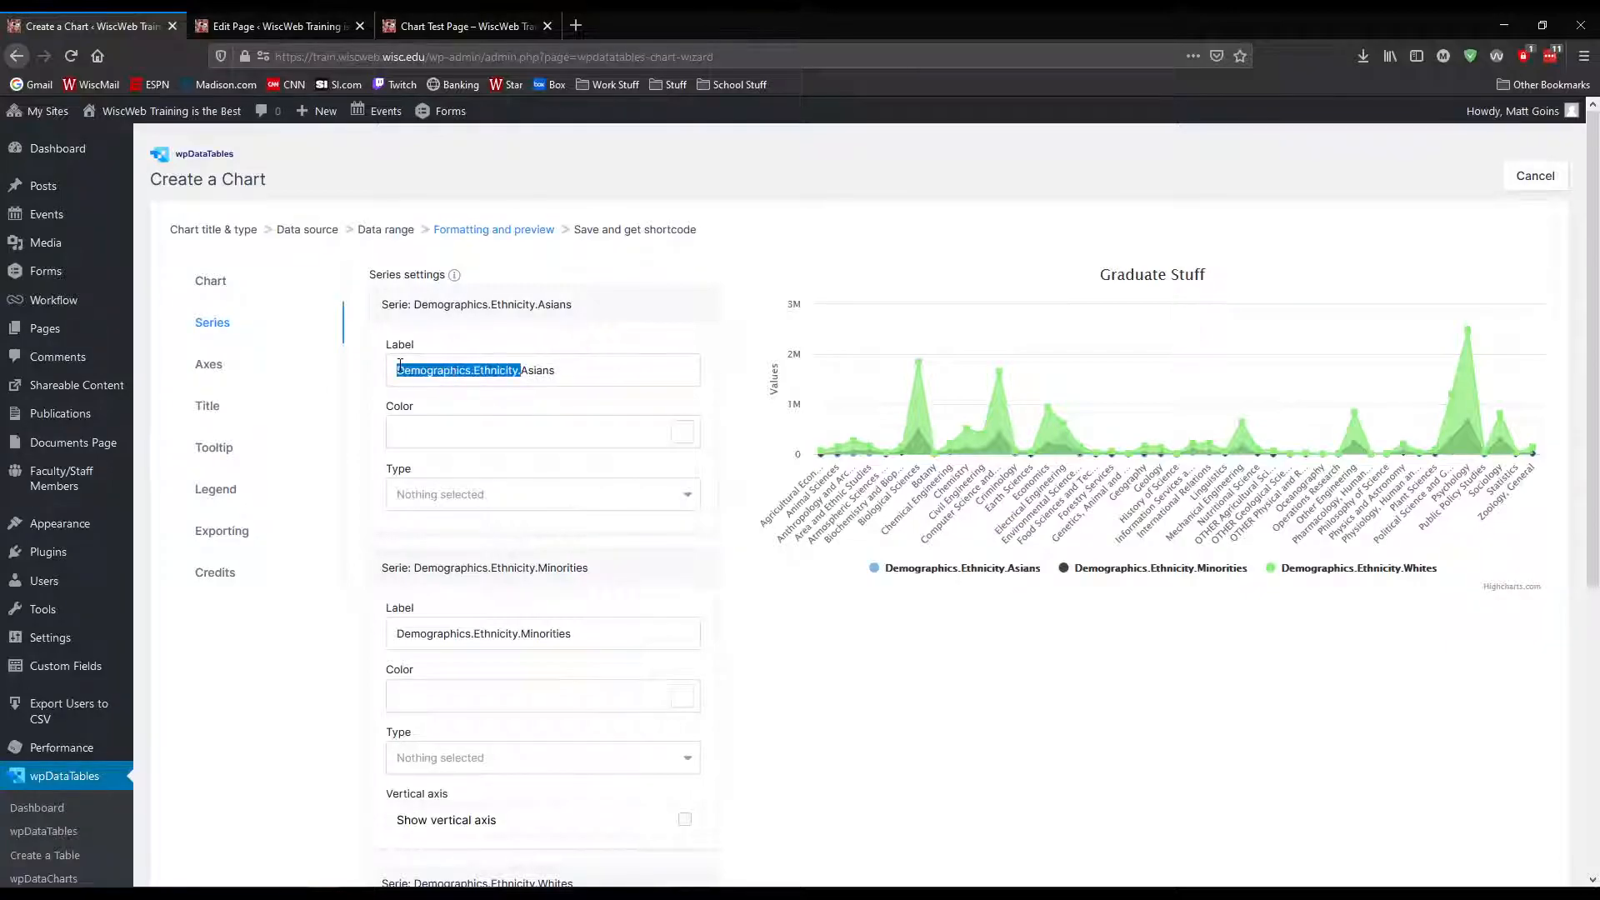
click(486, 371)
click(671, 432)
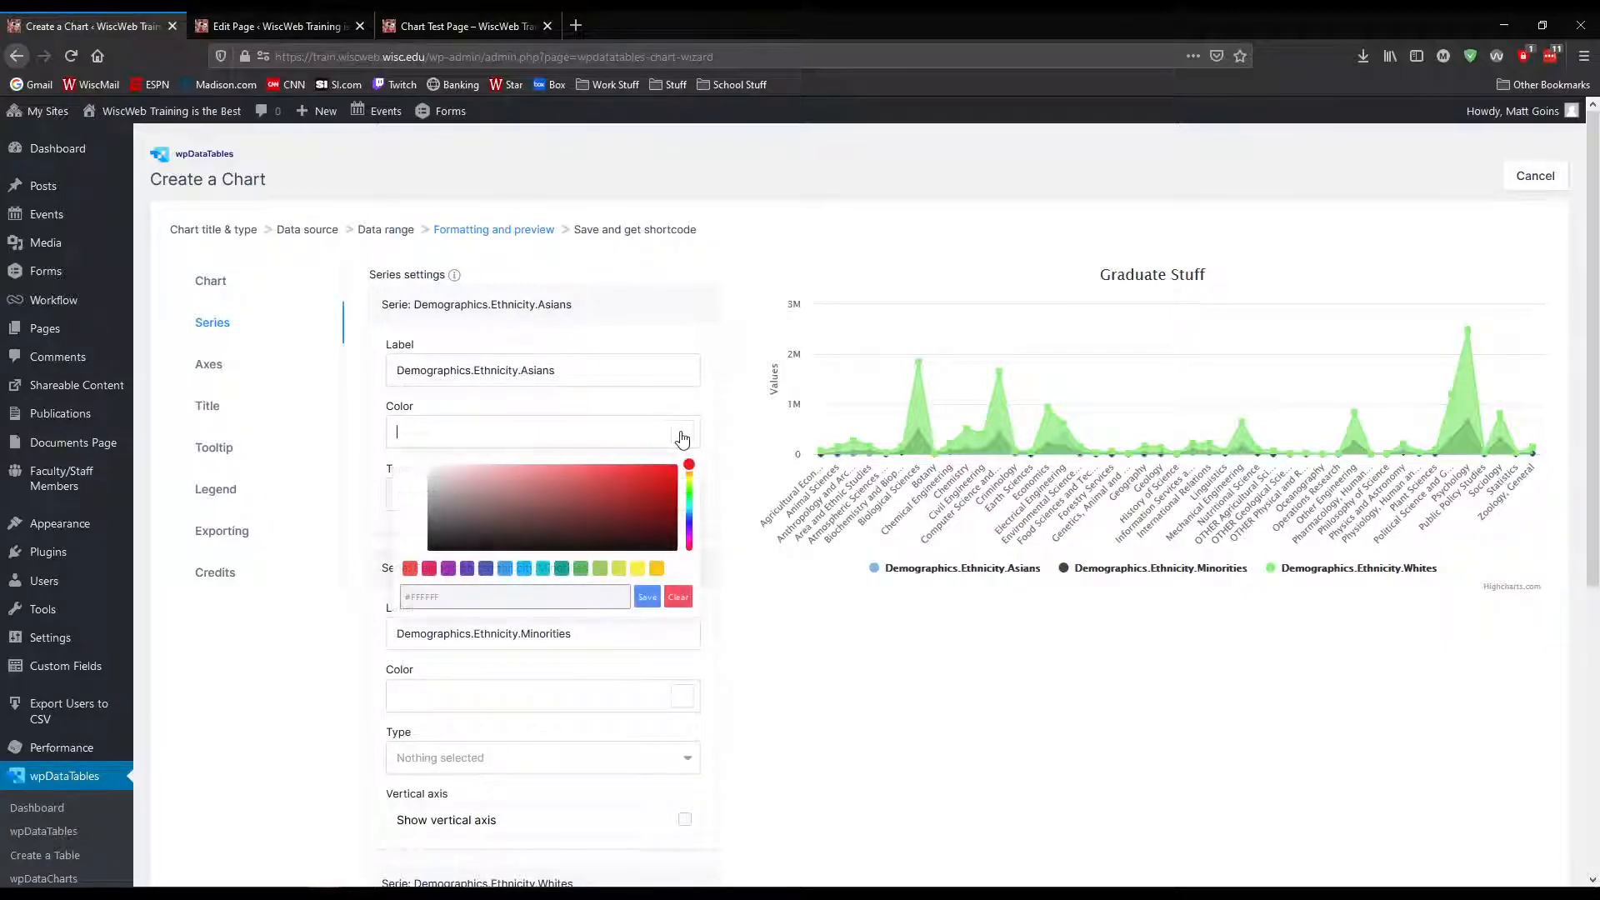
drag(636, 477, 664, 484)
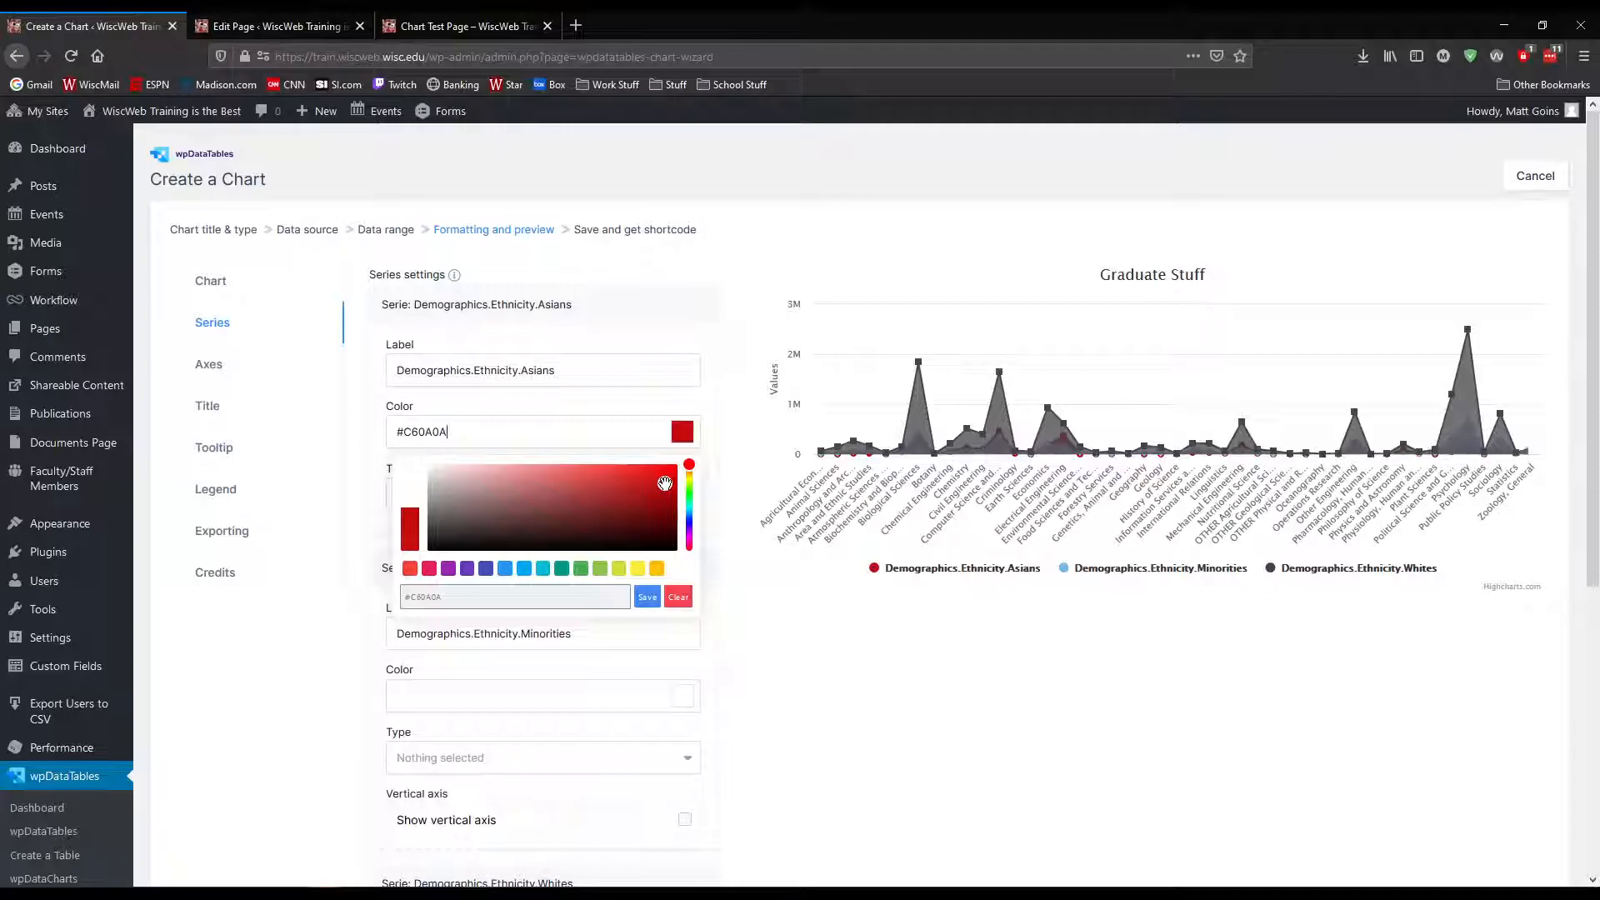
drag(664, 484, 672, 473)
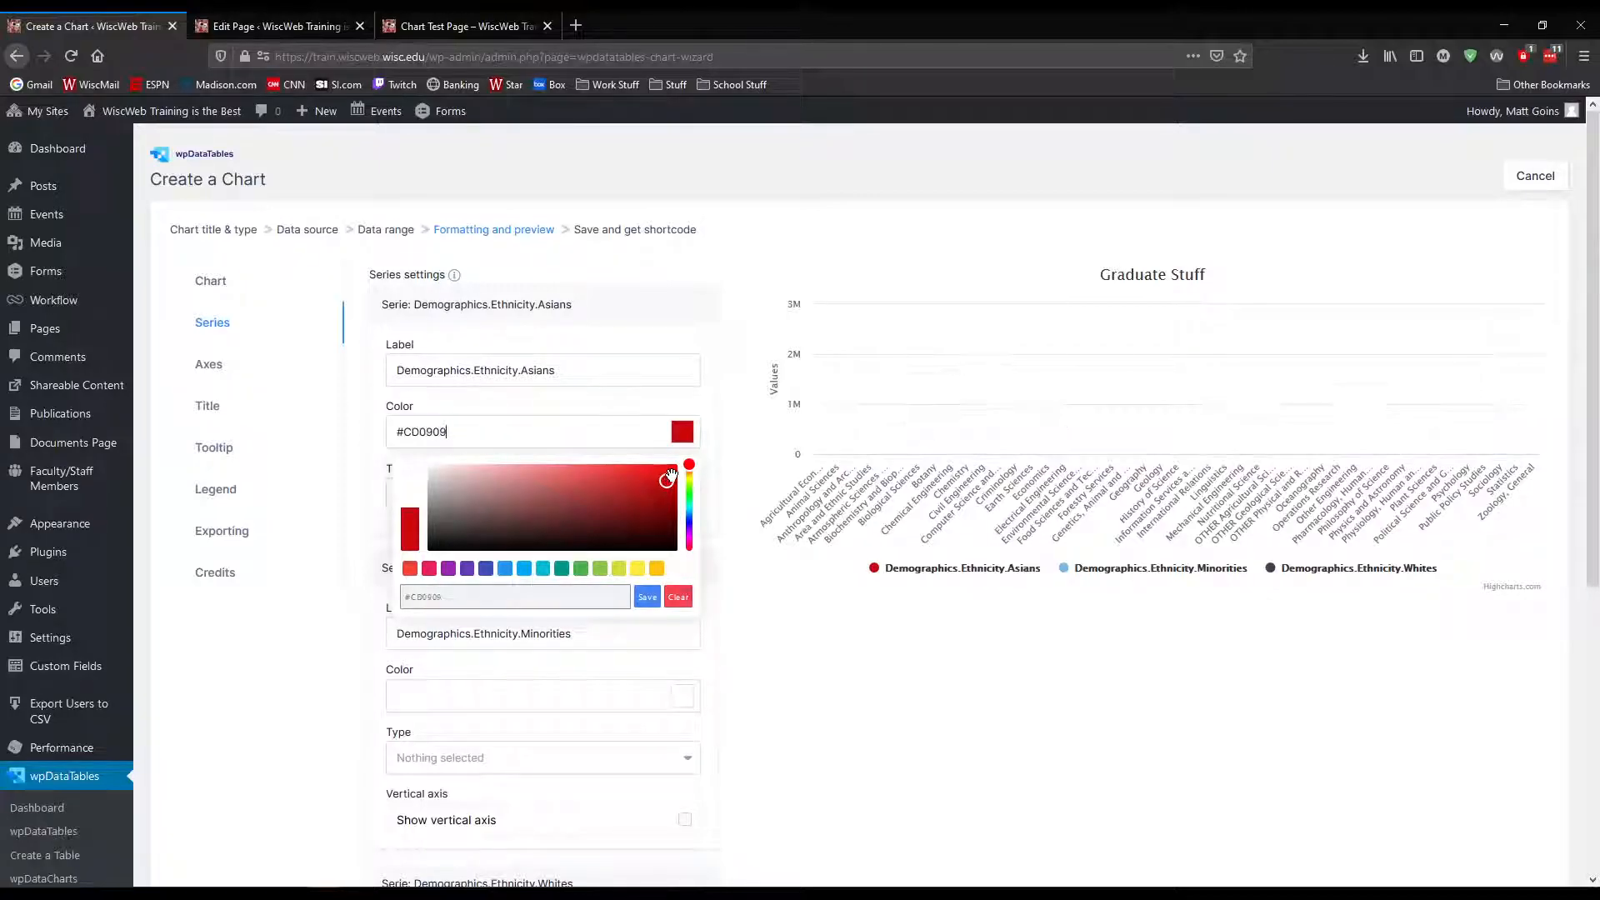
click(649, 598)
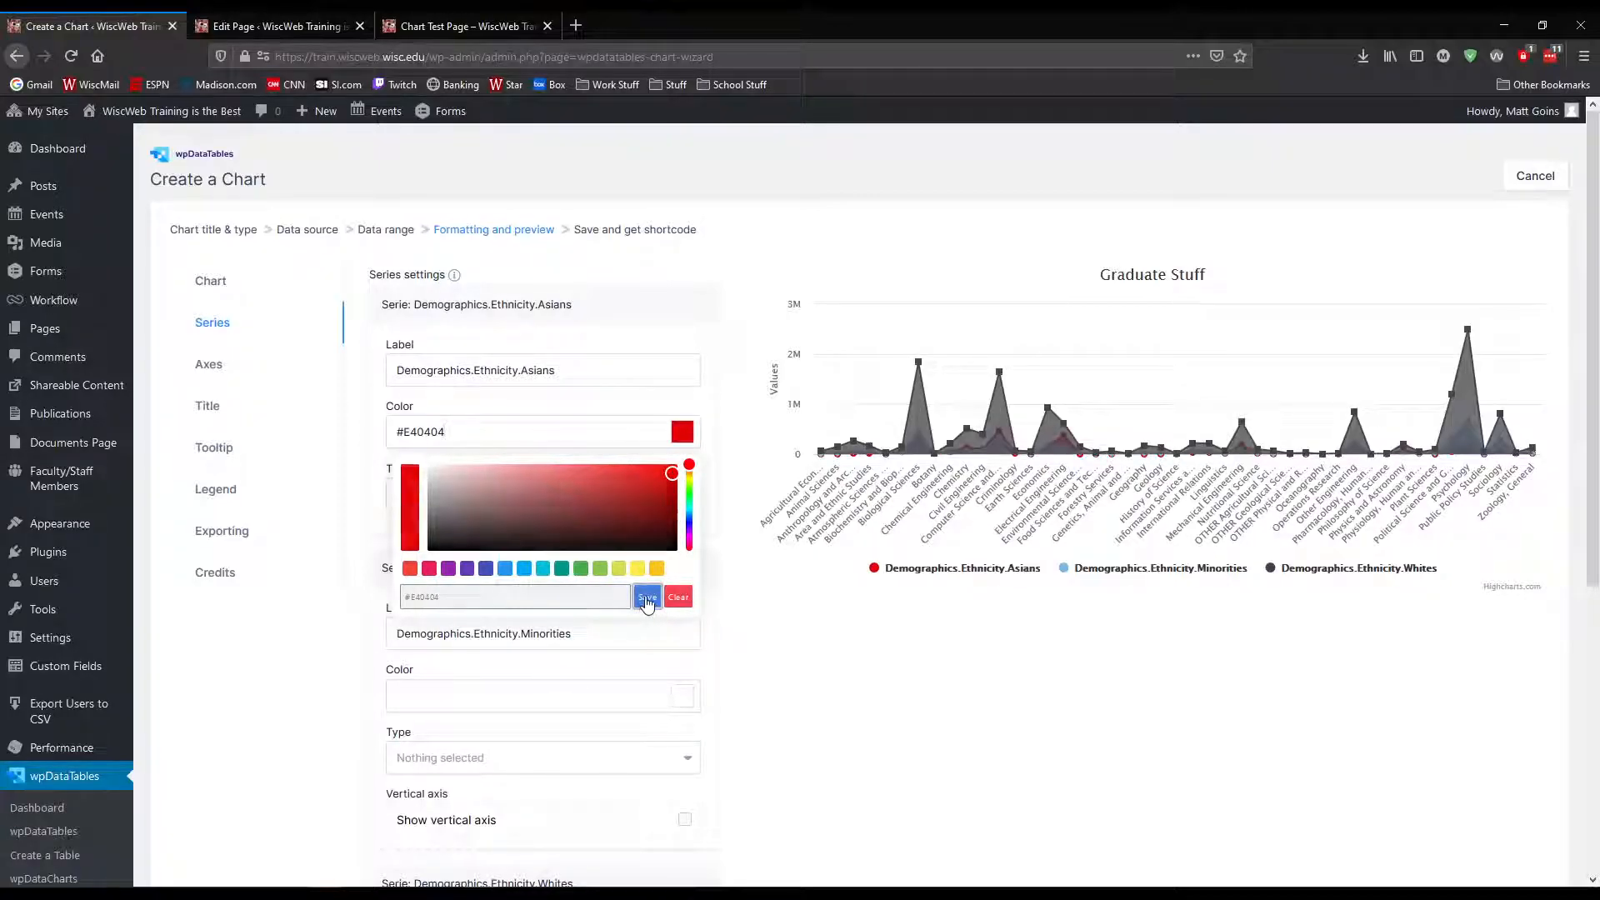
Set the Demographics.Ethnicity.Minorities series color to green #17EE59
scroll(734, 596, down, 1)
click(679, 612)
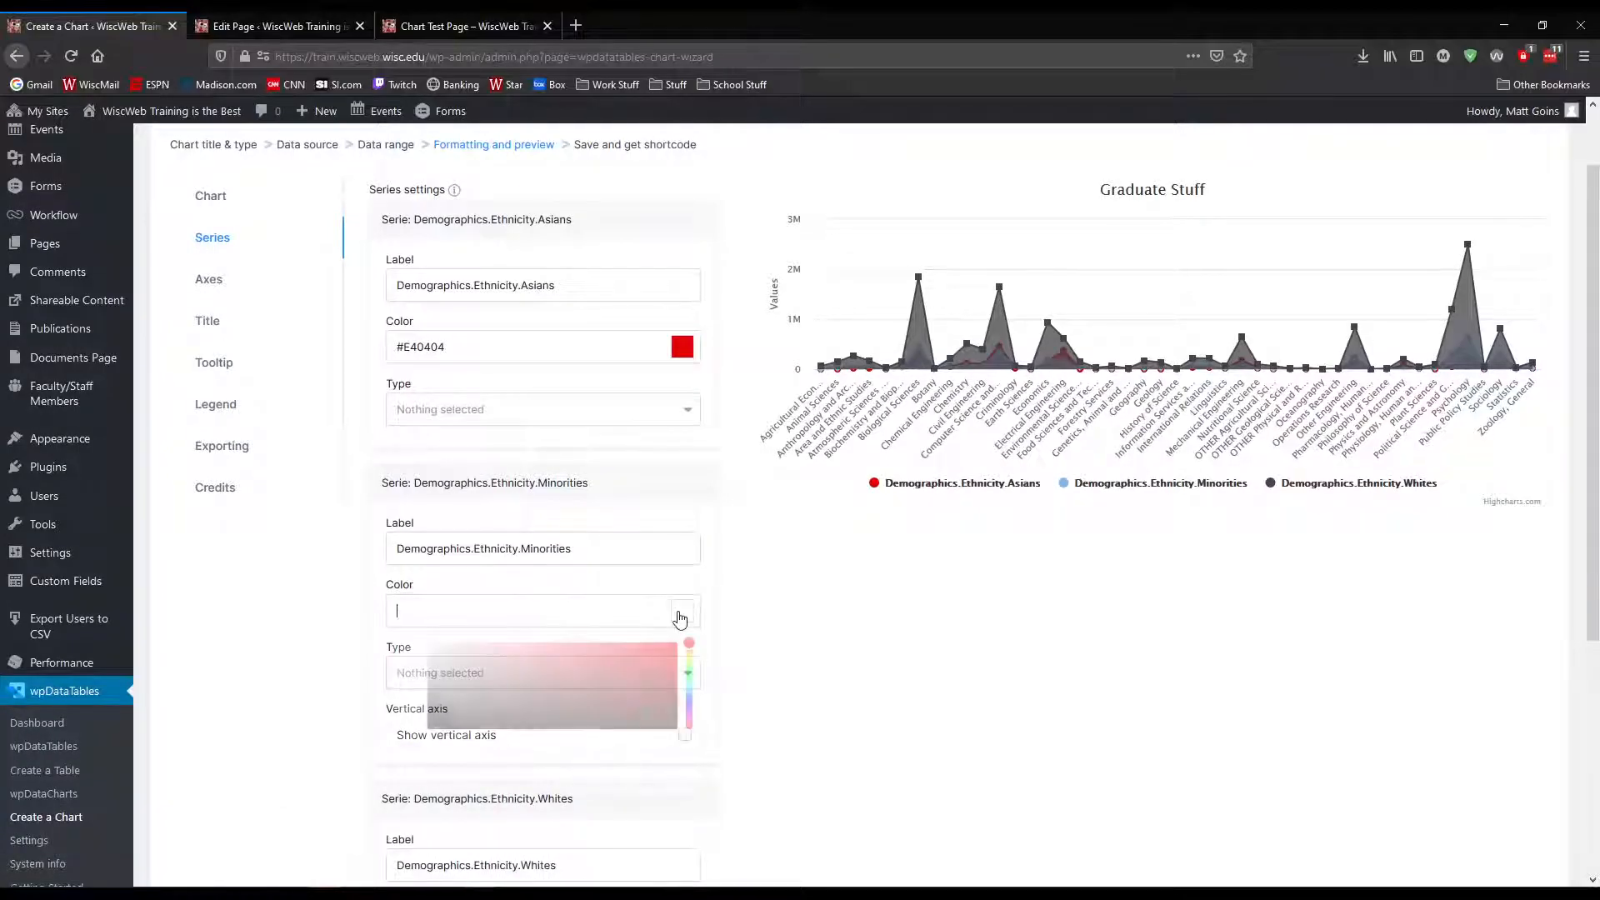
drag(689, 646, 689, 675)
drag(573, 676, 654, 648)
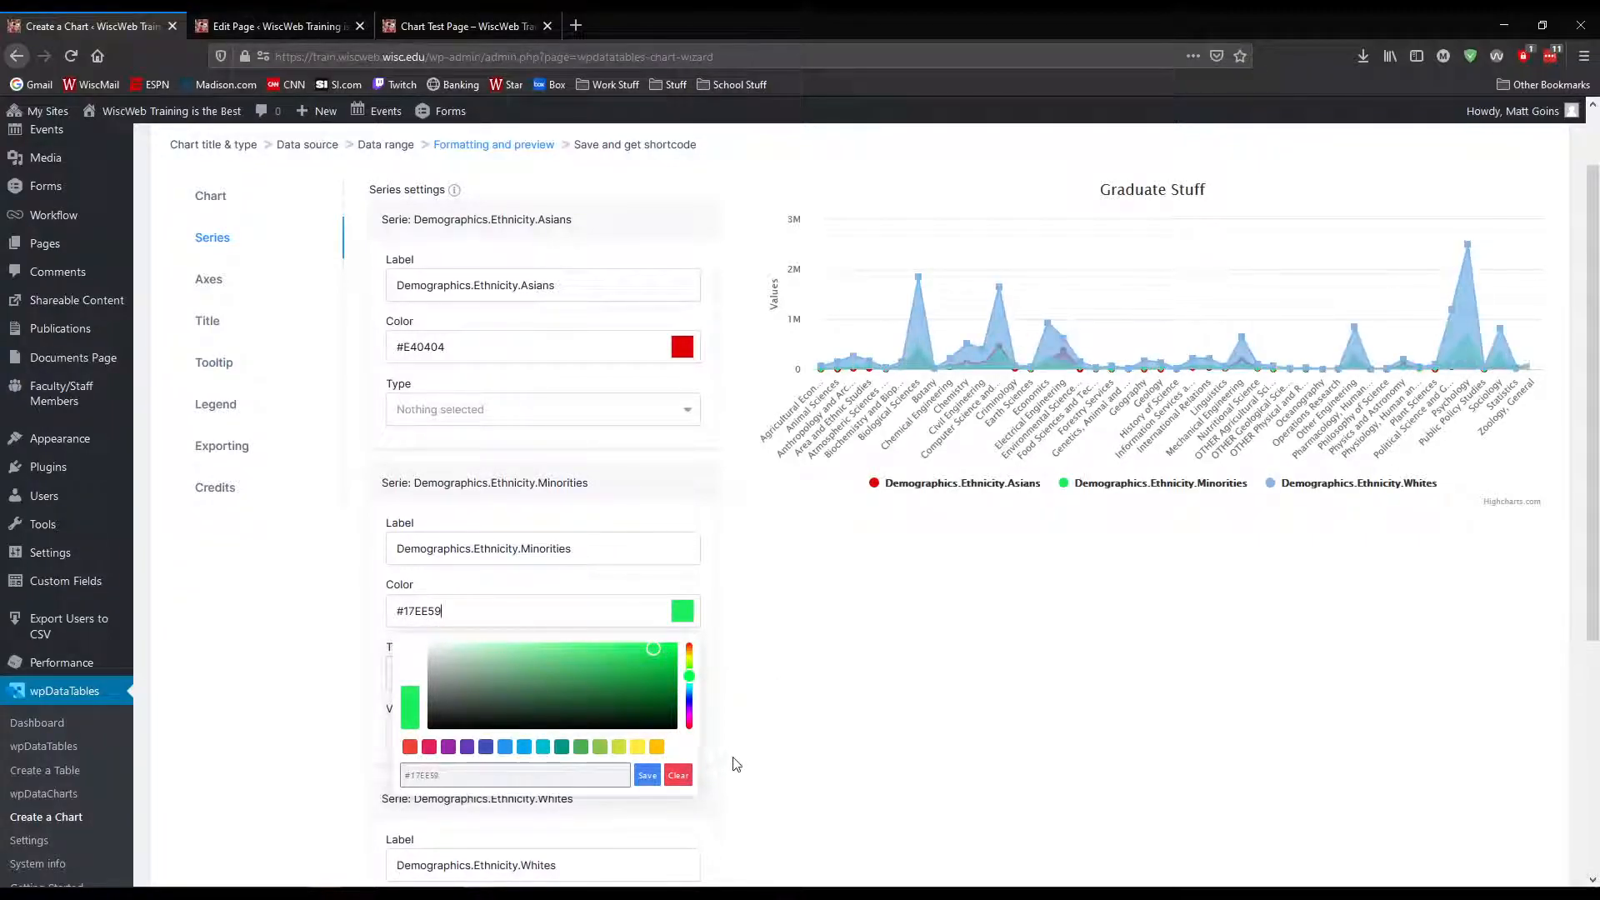
click(646, 775)
Set the Demographics.Ethnicity.Whites series color to yellow #FFEB3B
scroll(734, 634, down, 3)
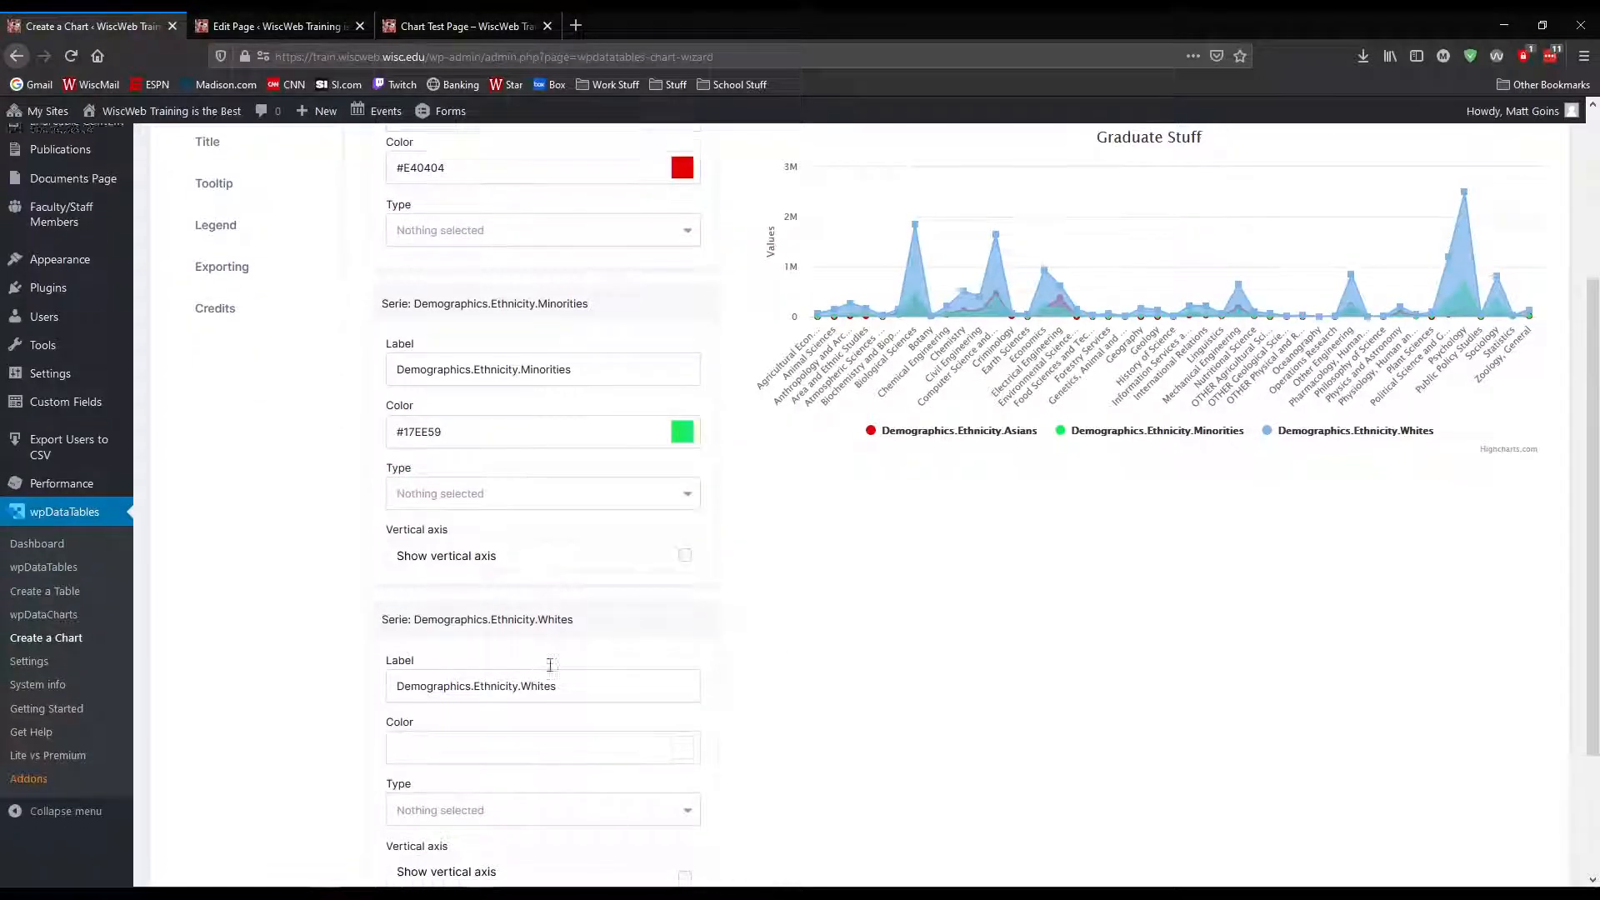
click(682, 671)
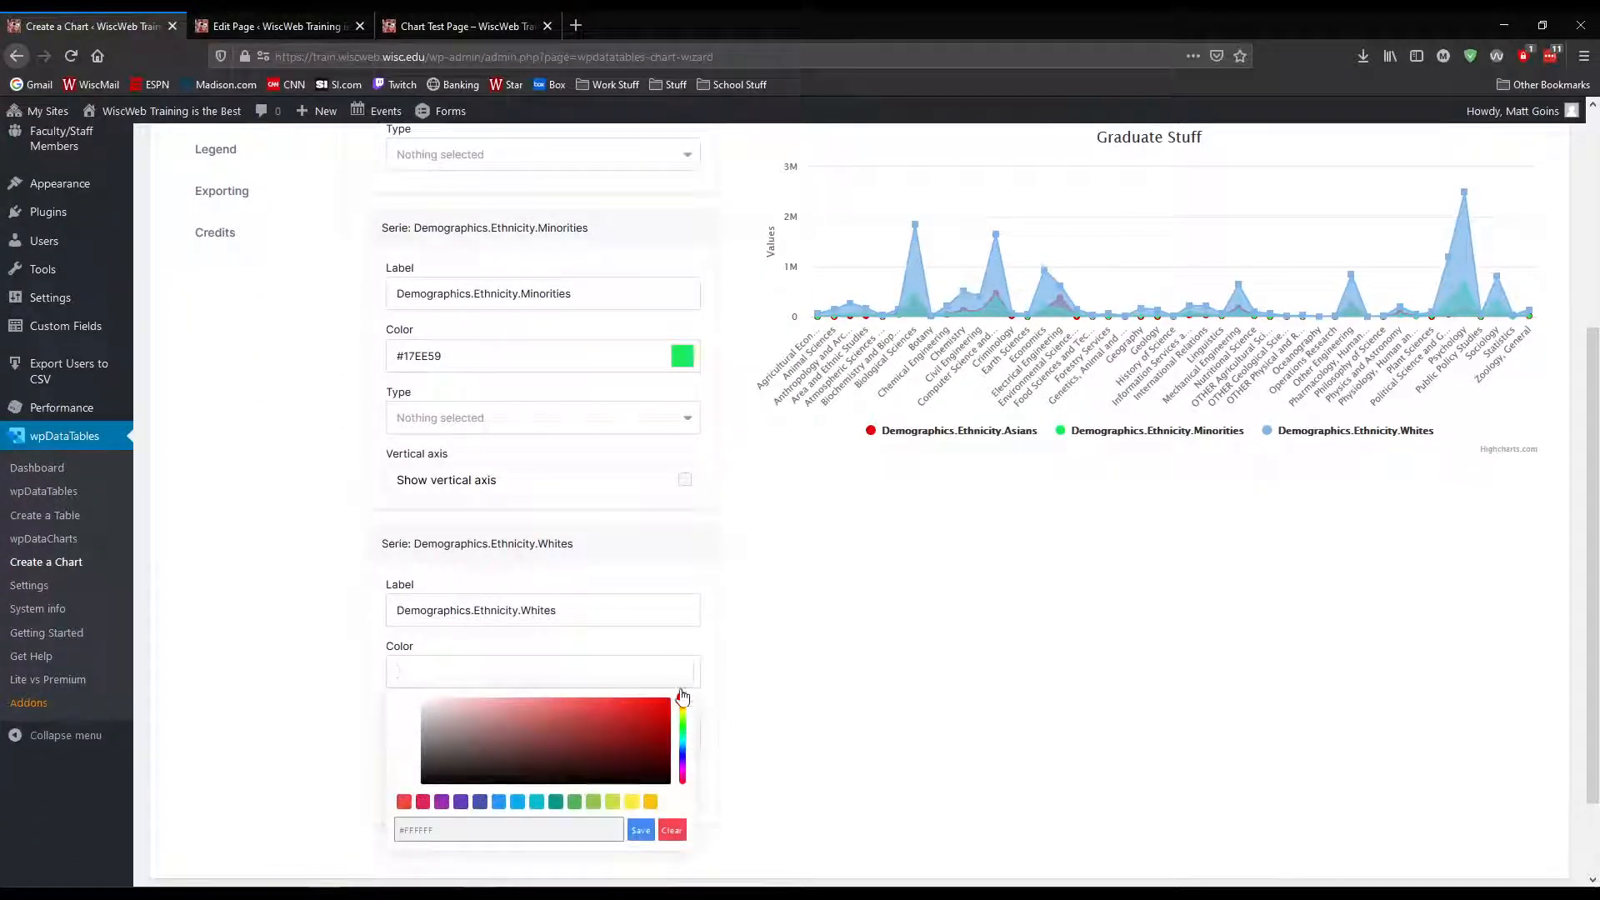
mouse_move(685, 698)
mouse_down()
mouse_move(685, 765)
mouse_move(684, 714)
mouse_up()
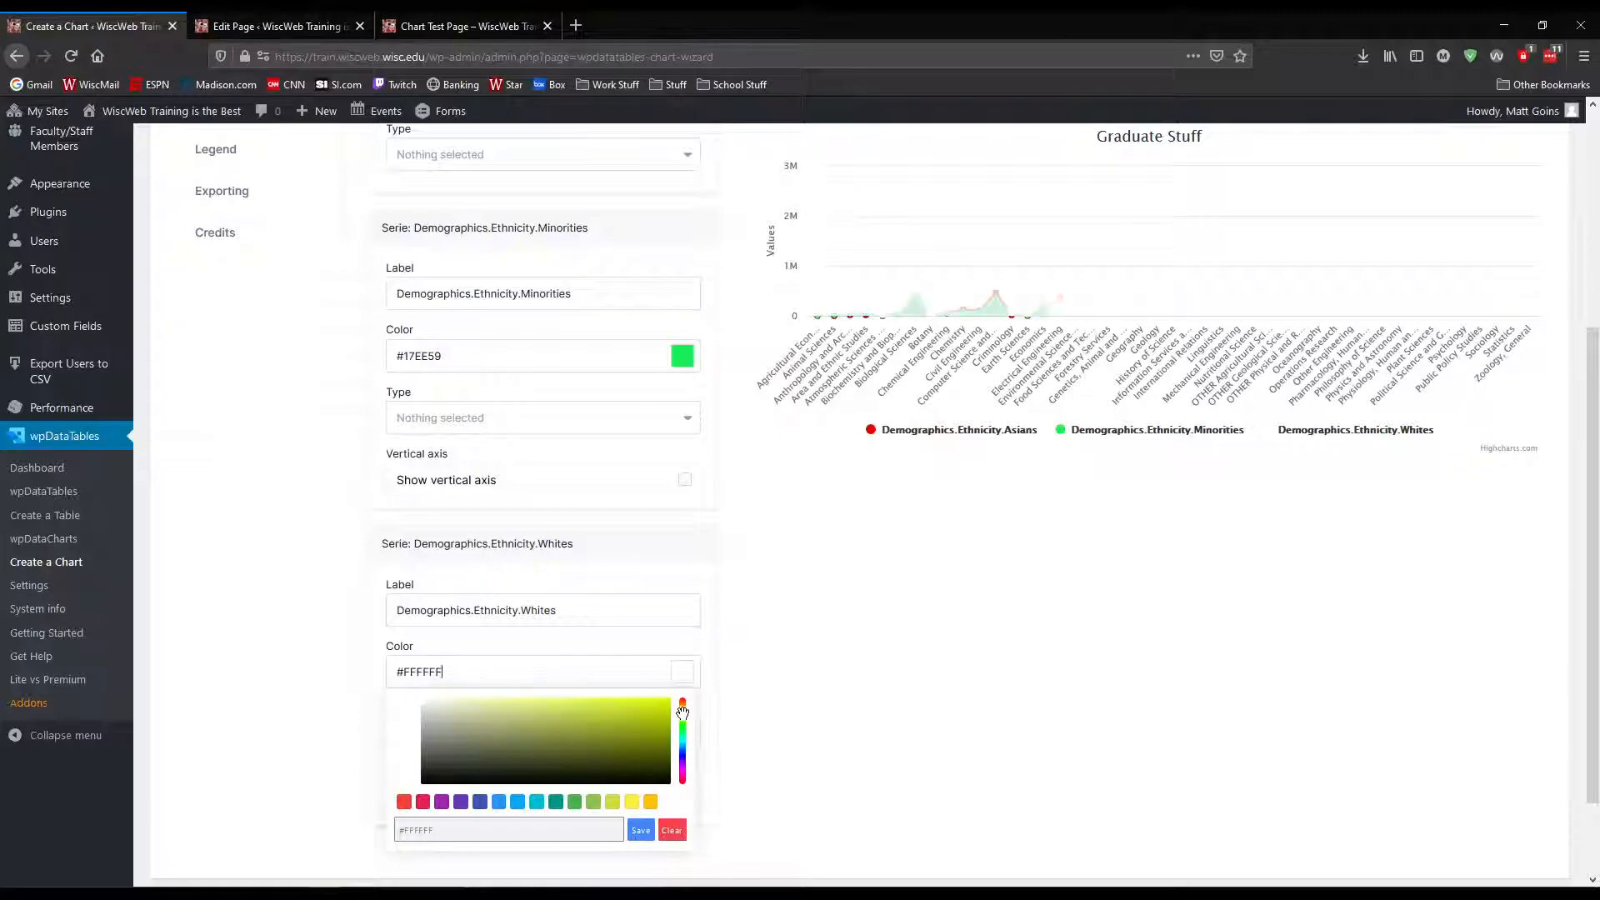
click(633, 803)
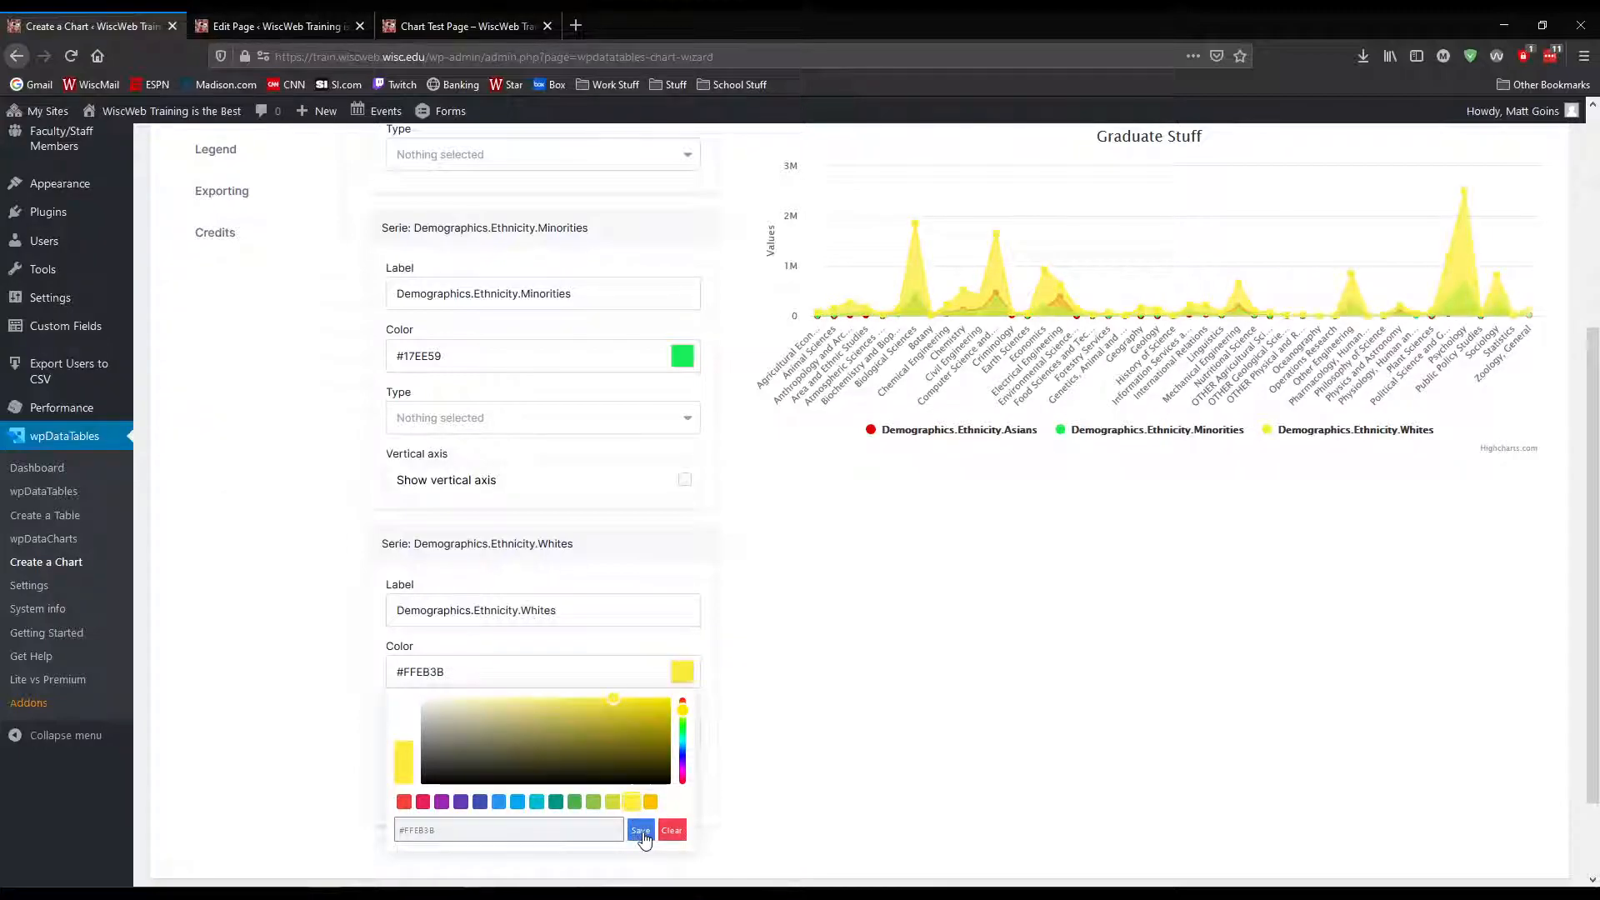
click(641, 832)
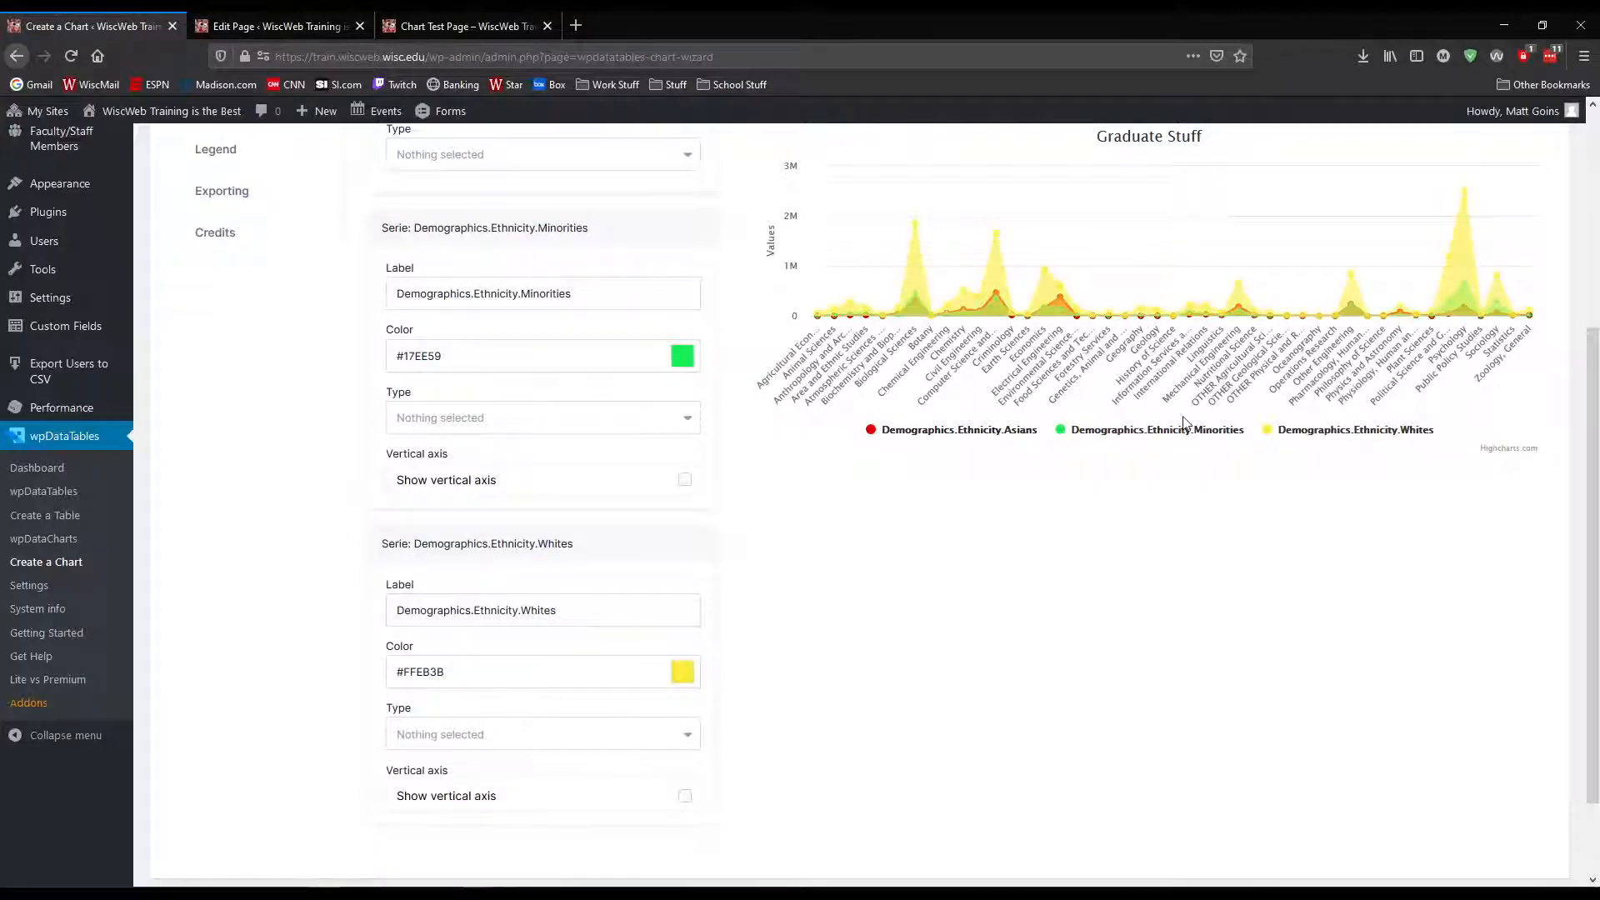
Set the zoom type to X in the general chart settings
scroll(566, 460, up, 1)
scroll(566, 460, up, 4)
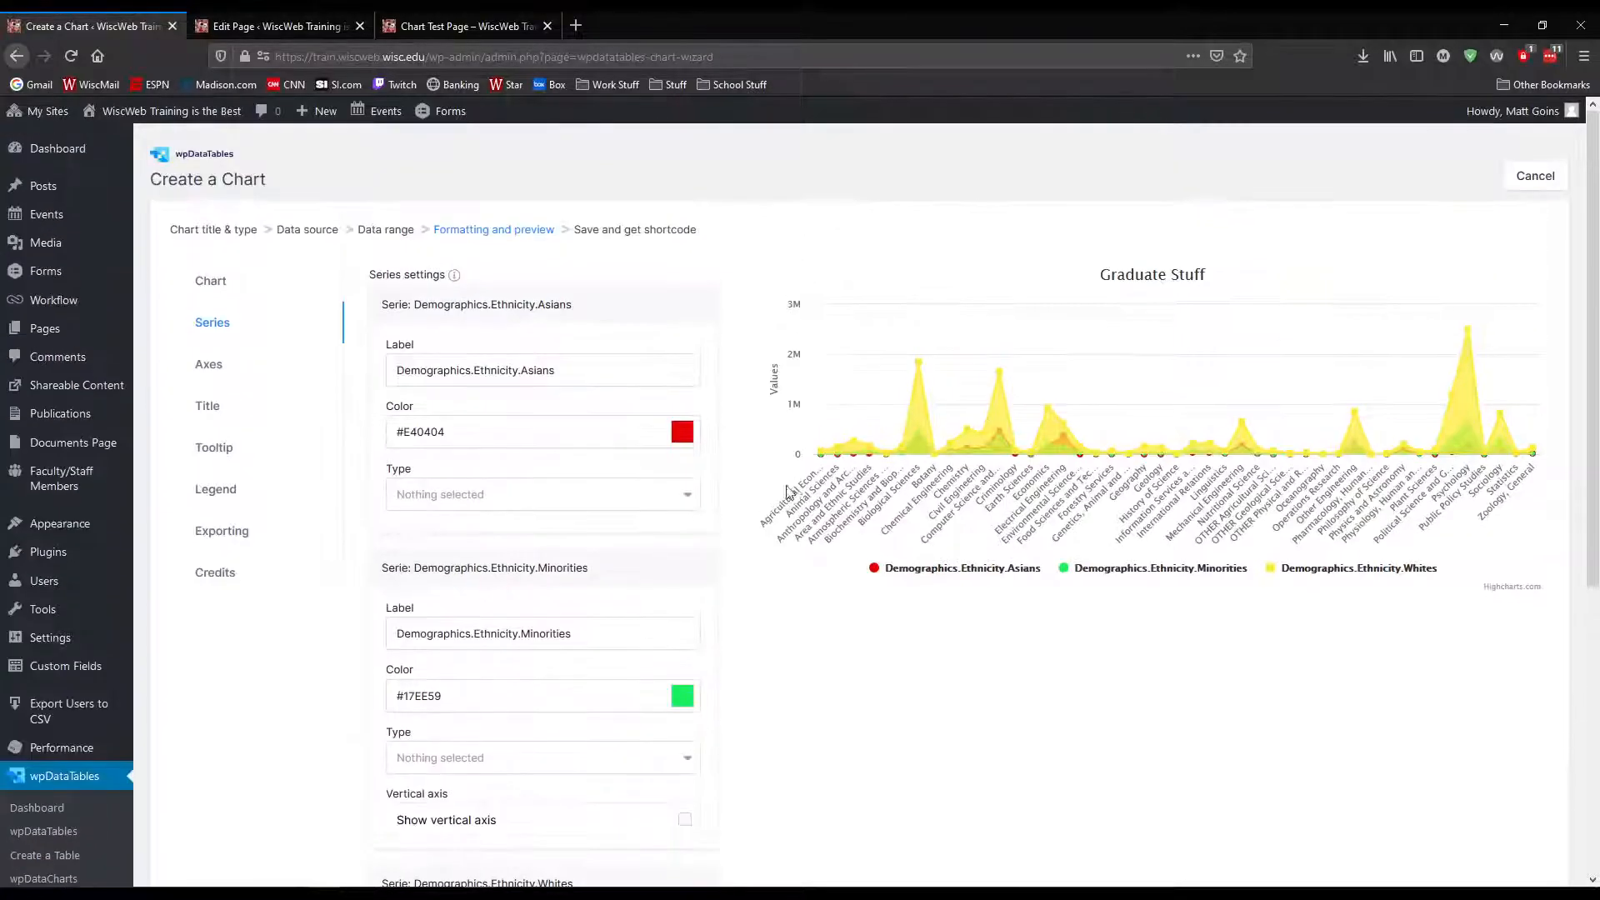
click(223, 281)
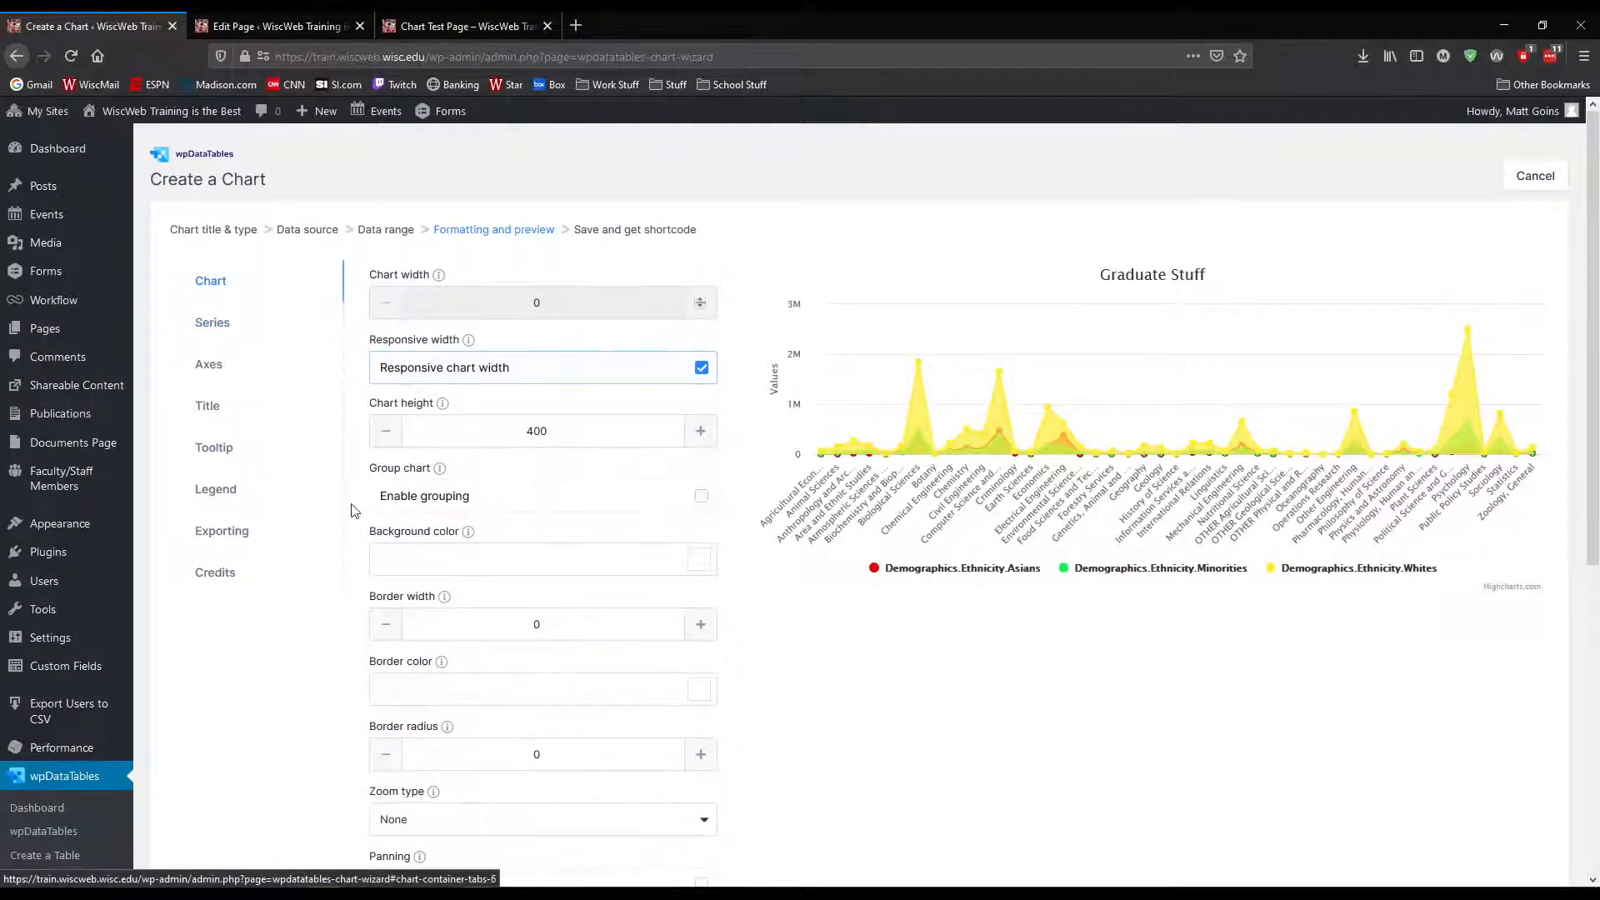
scroll(332, 508, down, 3)
scroll(332, 507, down, 1)
click(700, 566)
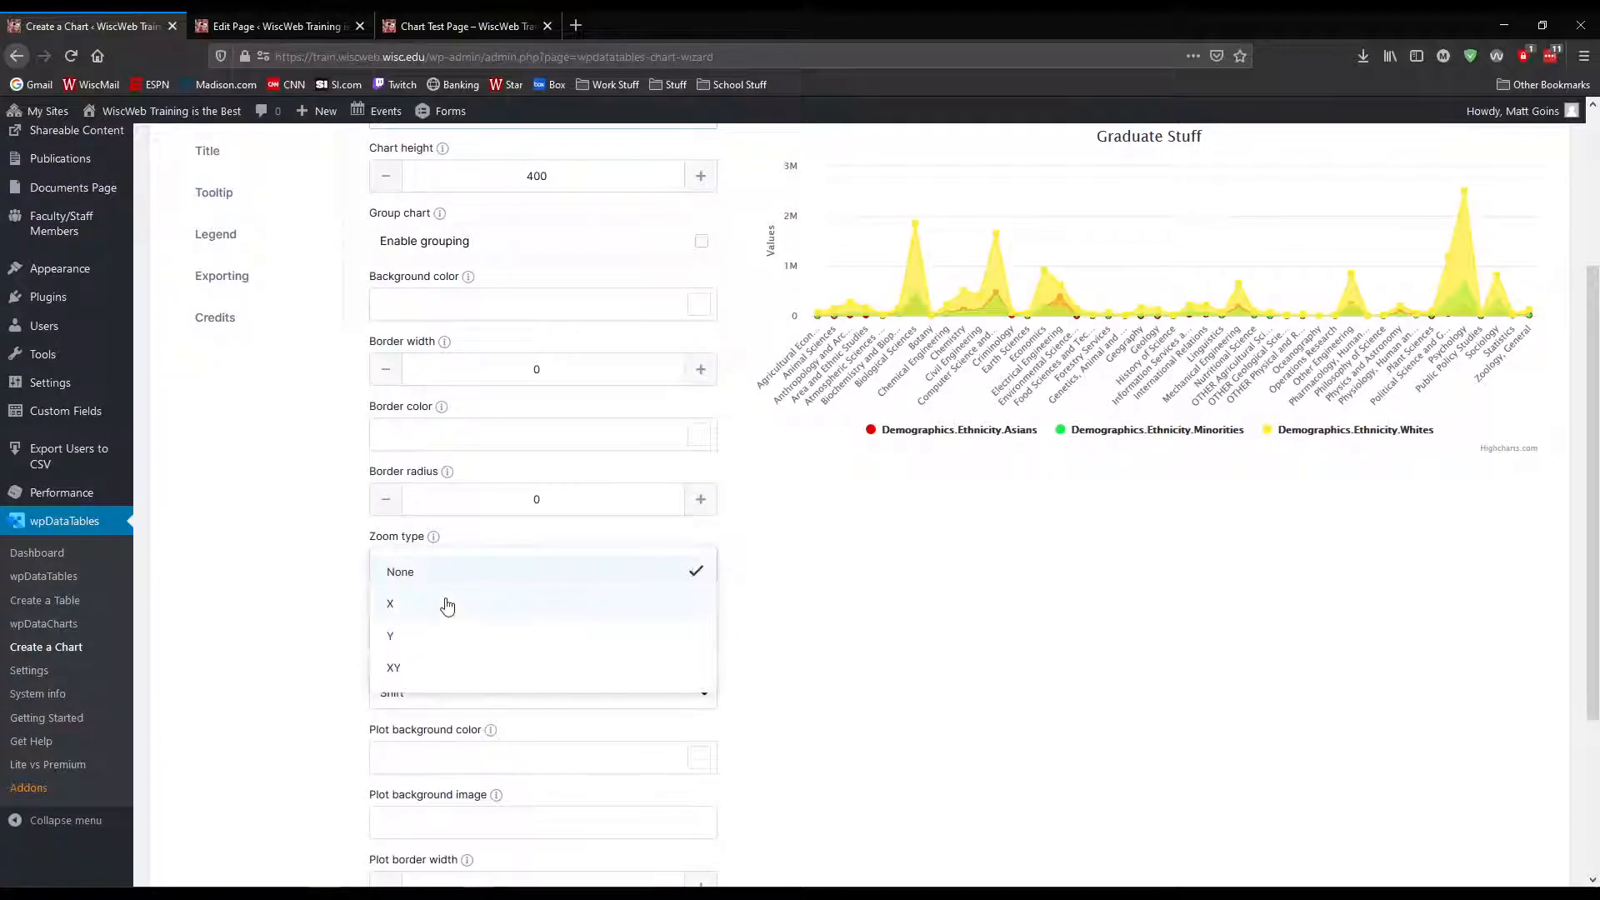
click(421, 607)
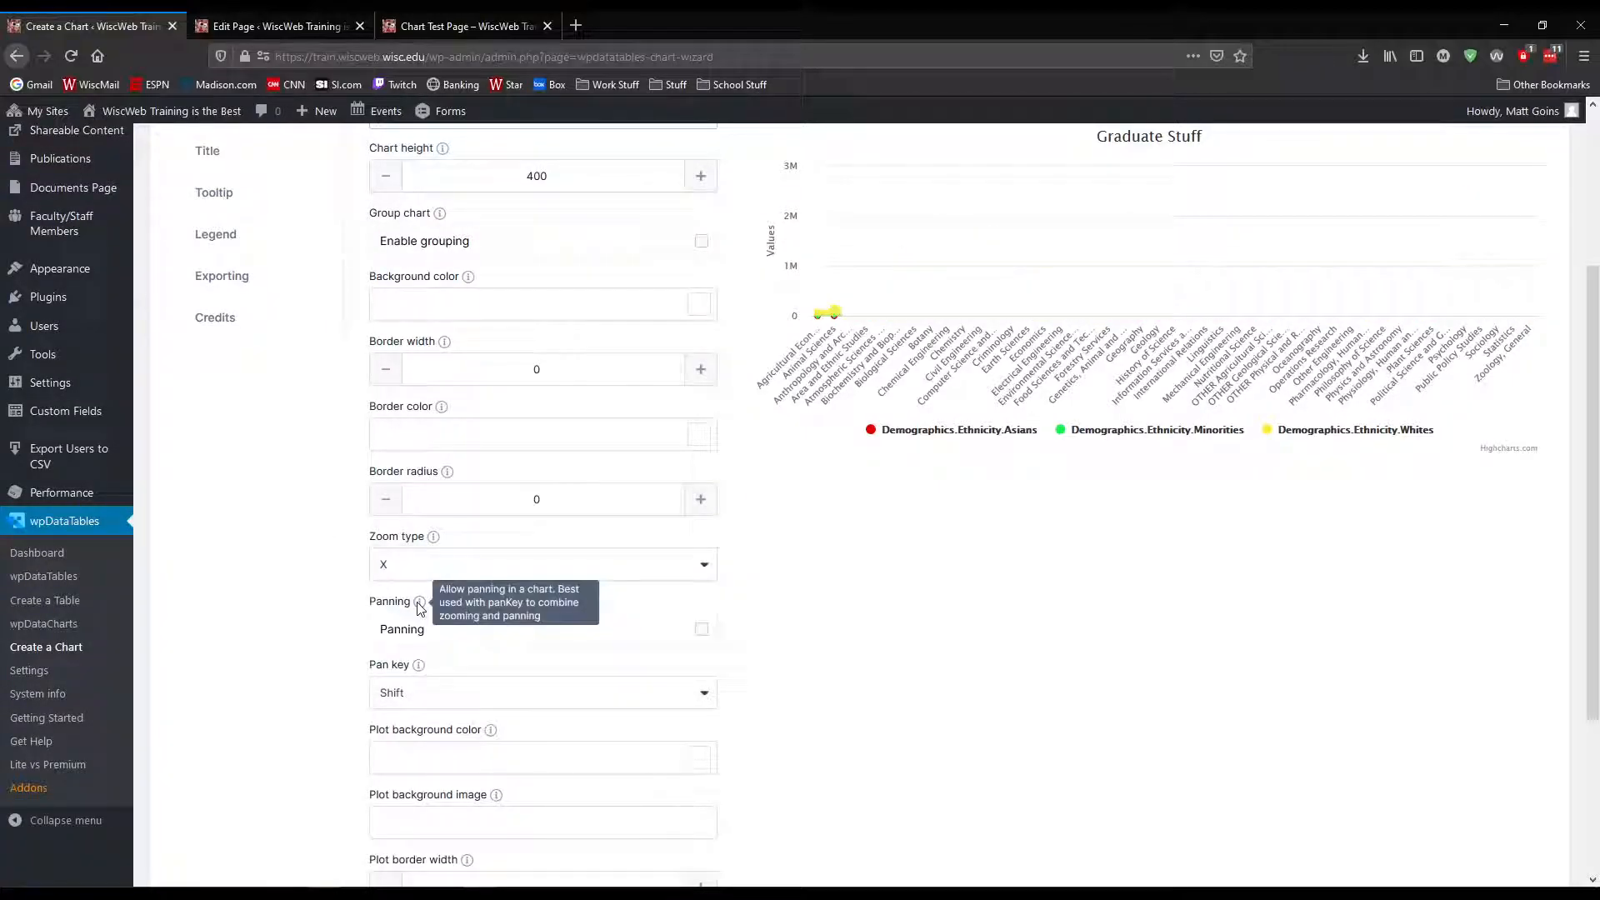
Enable panning for the chart and set the pan key to Ctrl
click(702, 631)
click(704, 695)
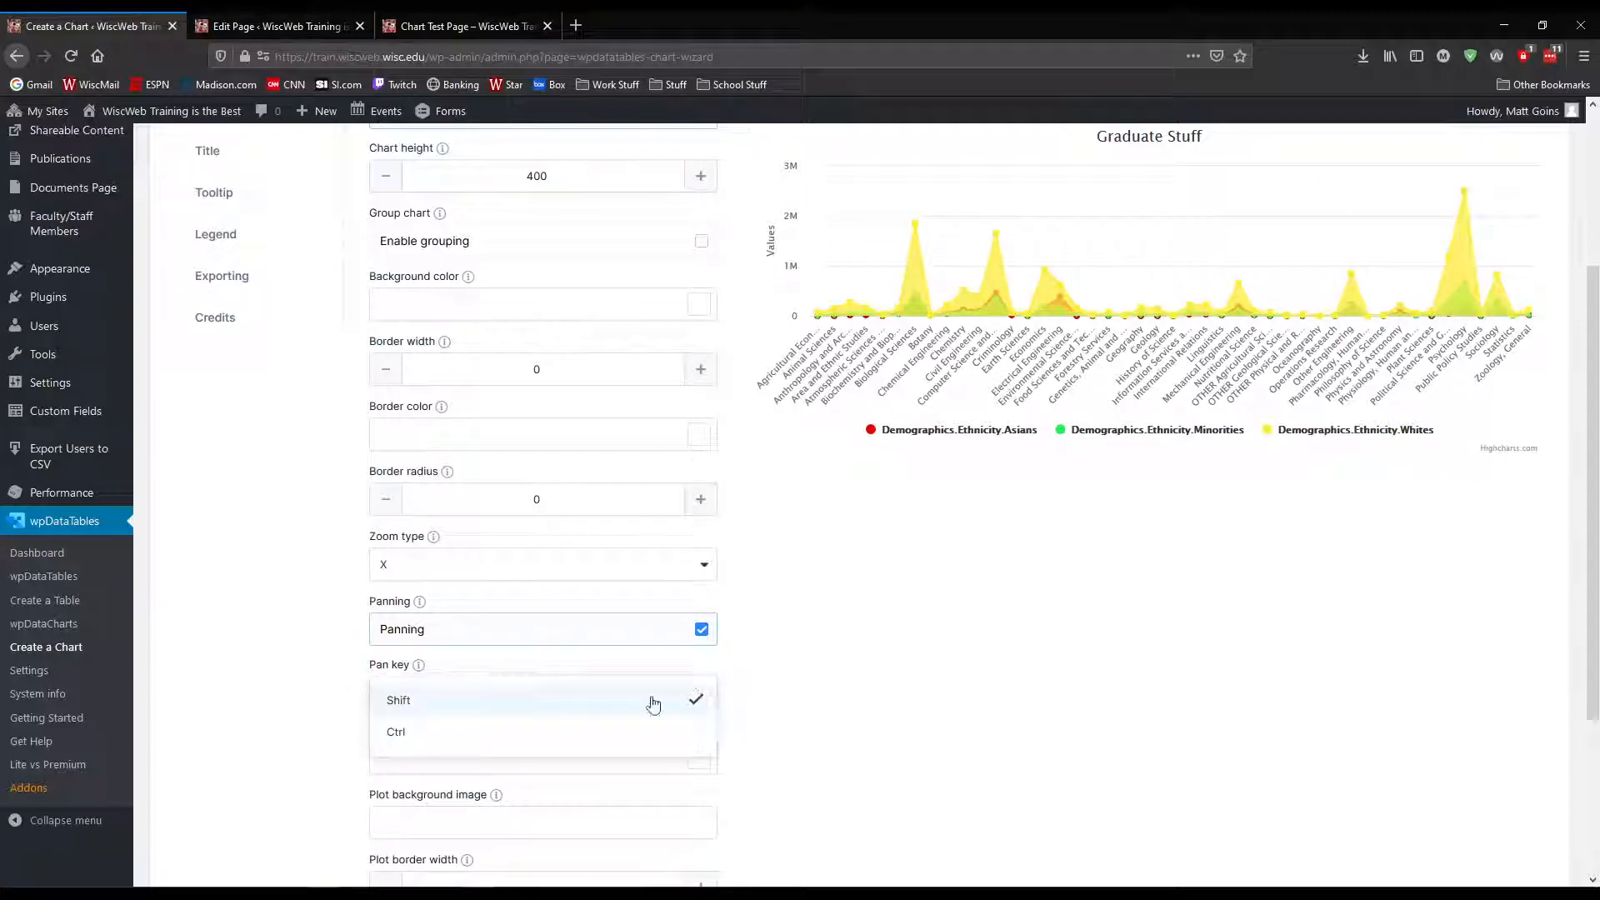
click(396, 737)
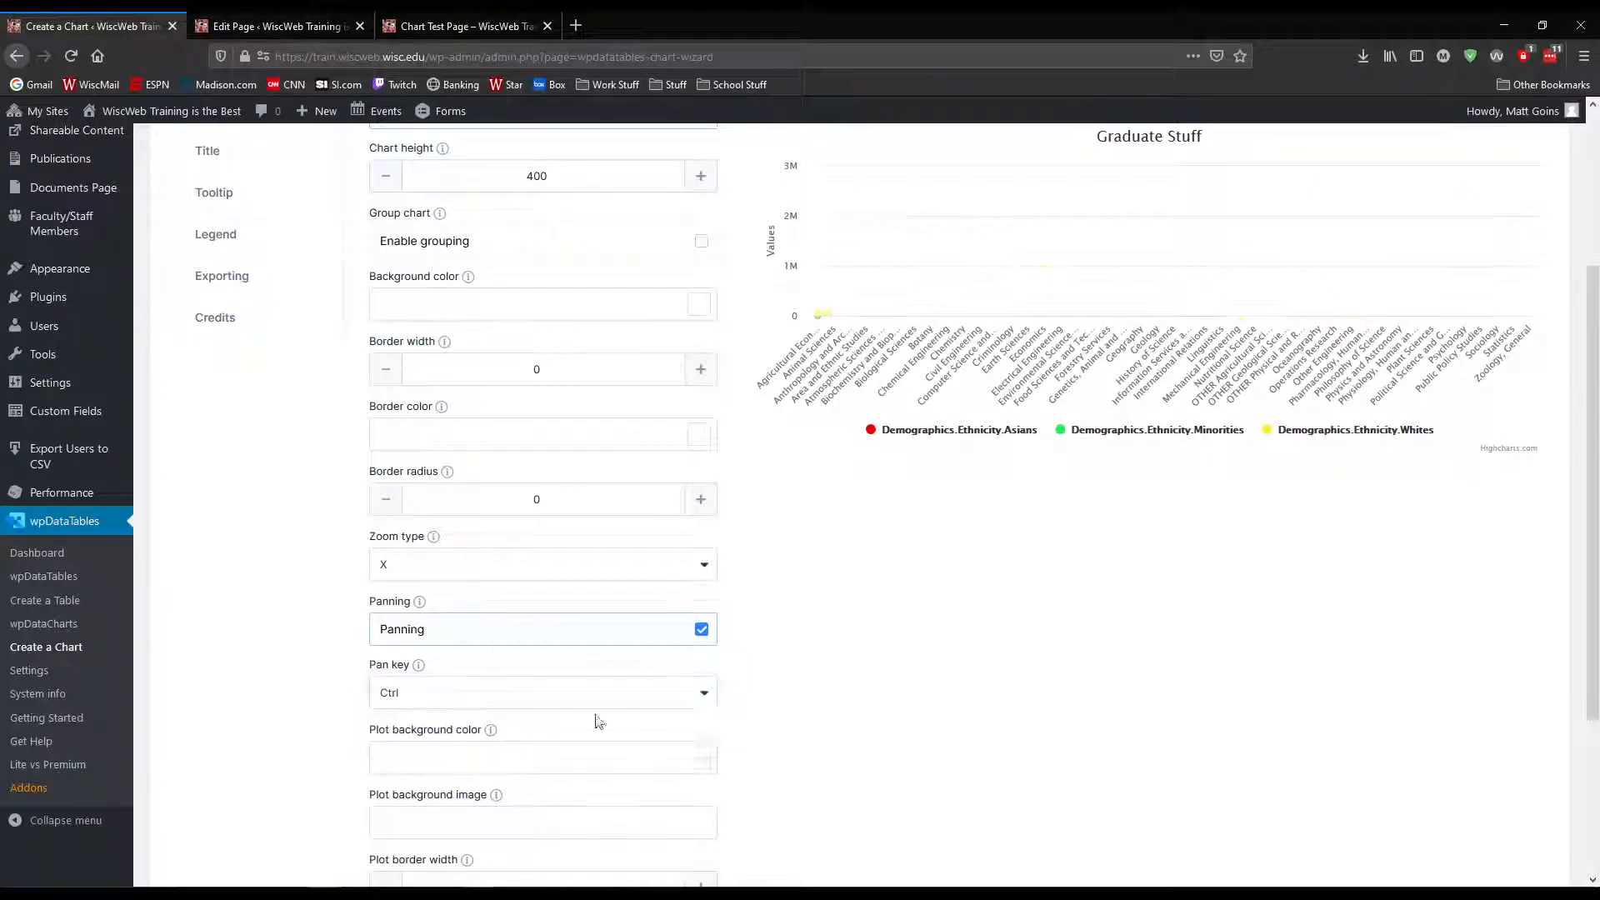
scroll(815, 654, up, 3)
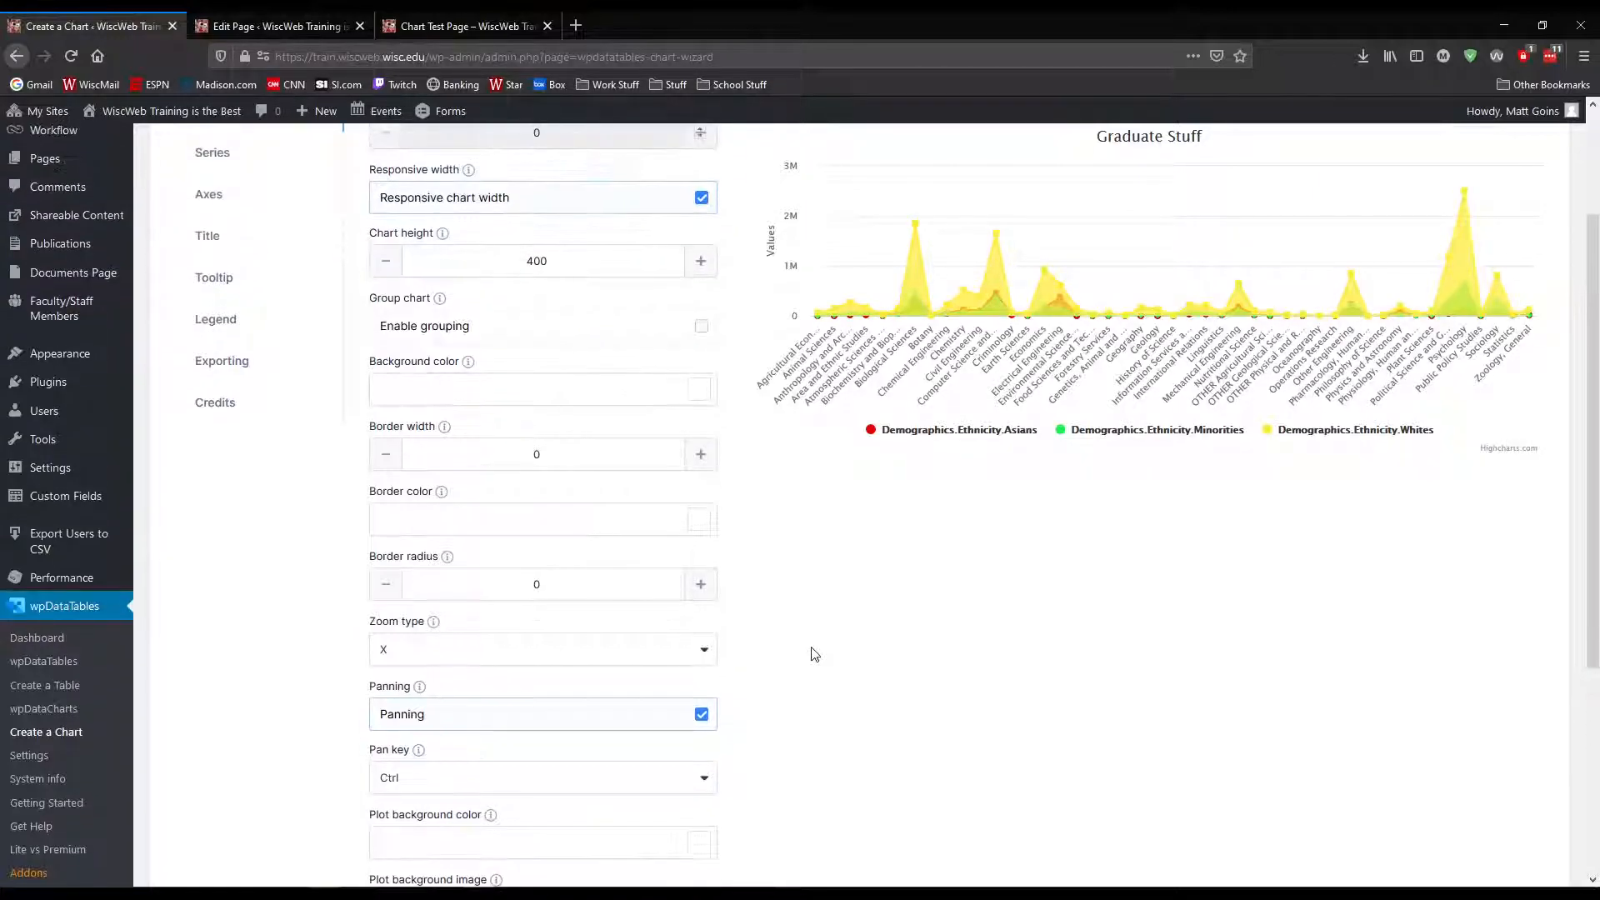
scroll(823, 627, down, 5)
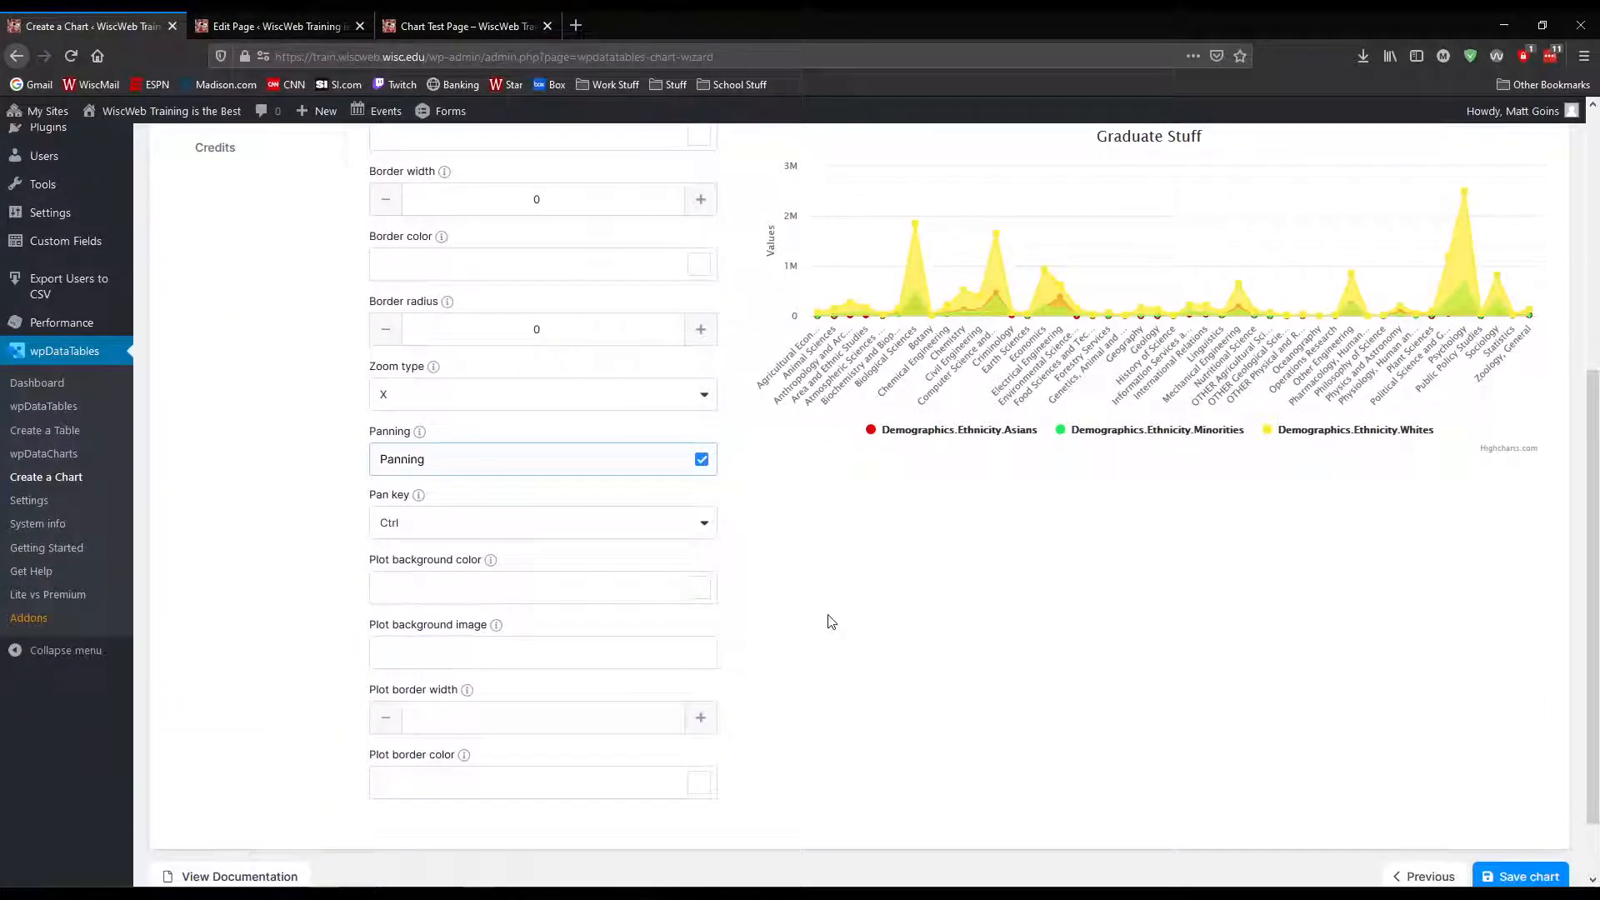
scroll(297, 554, up, 3)
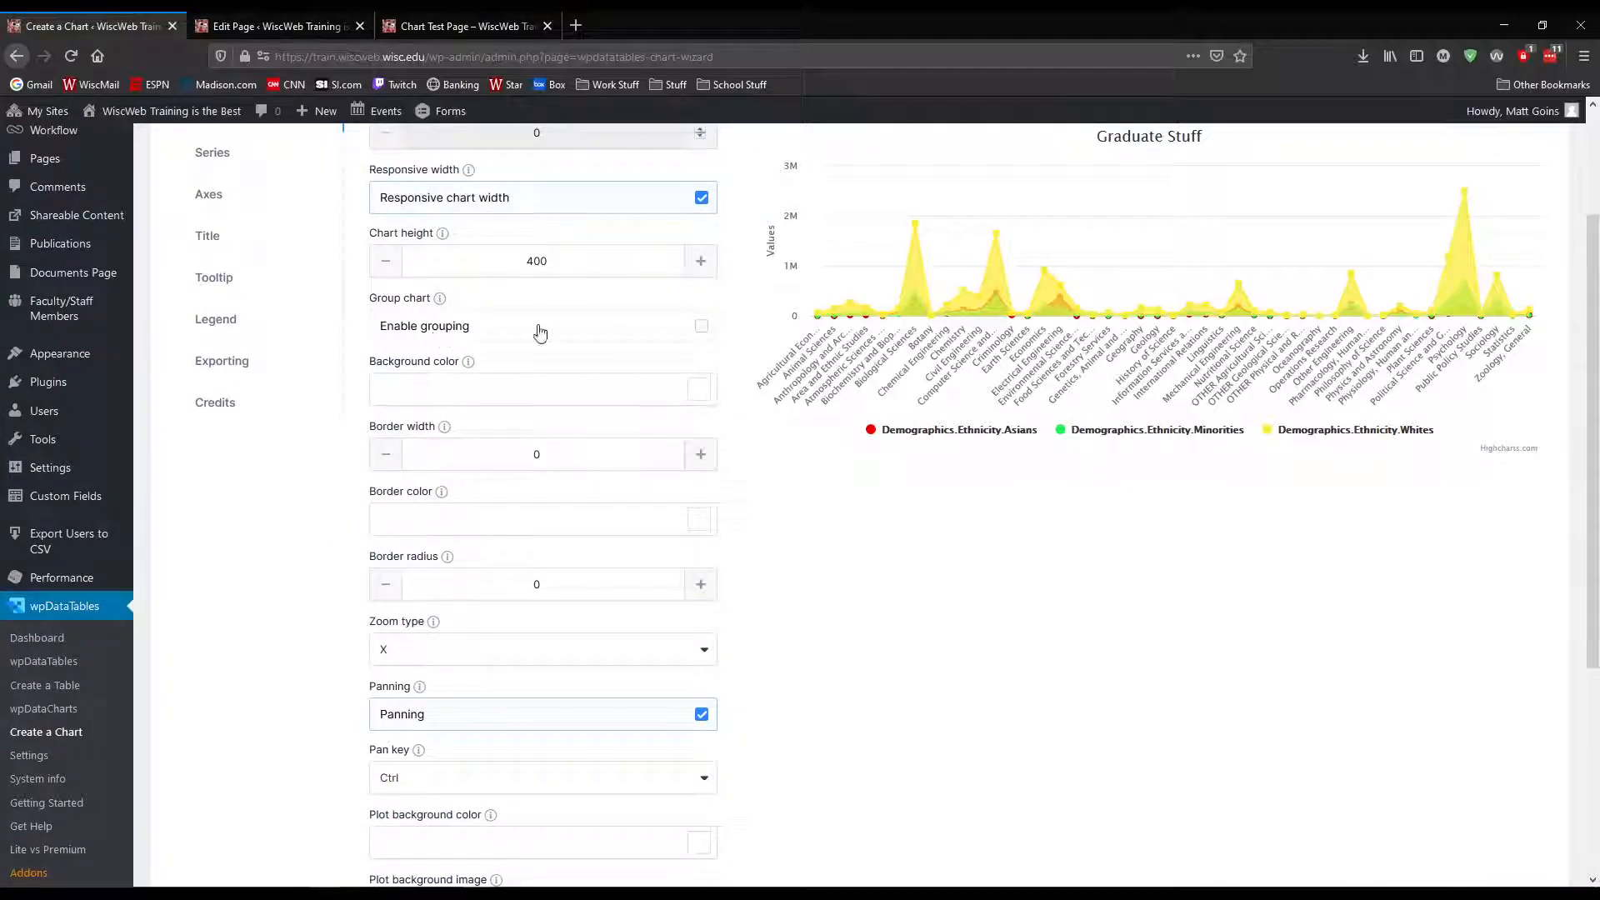
Try red #DA2E2E as the chart's background color, and clear it again
scroll(480, 295, up, 1)
scroll(491, 451, down, 1)
click(705, 390)
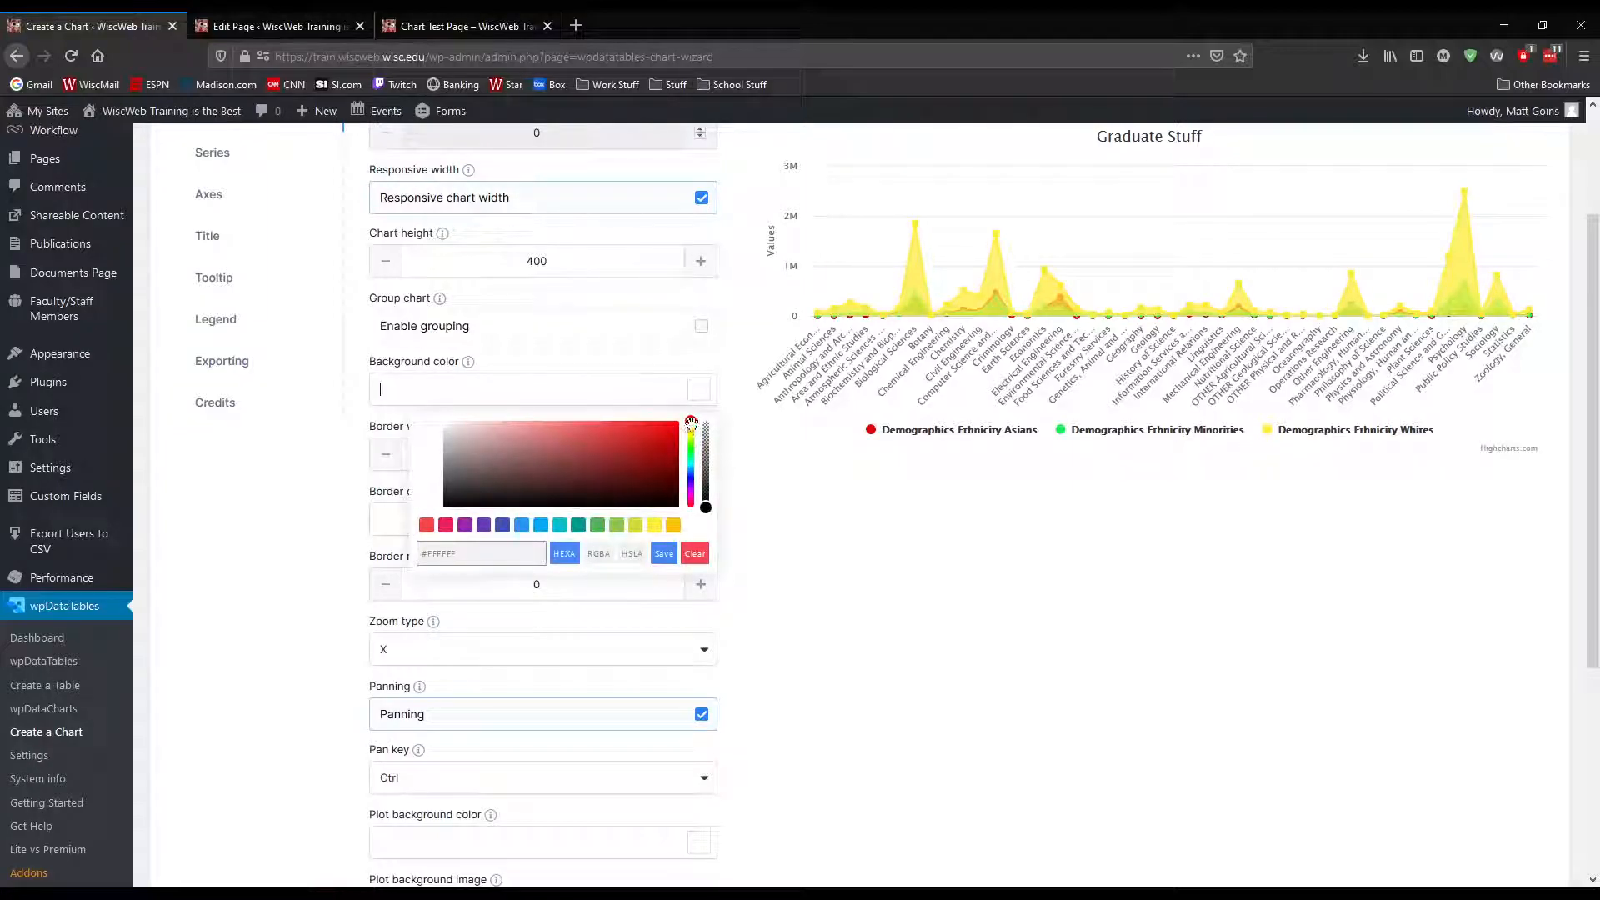
click(600, 451)
click(629, 433)
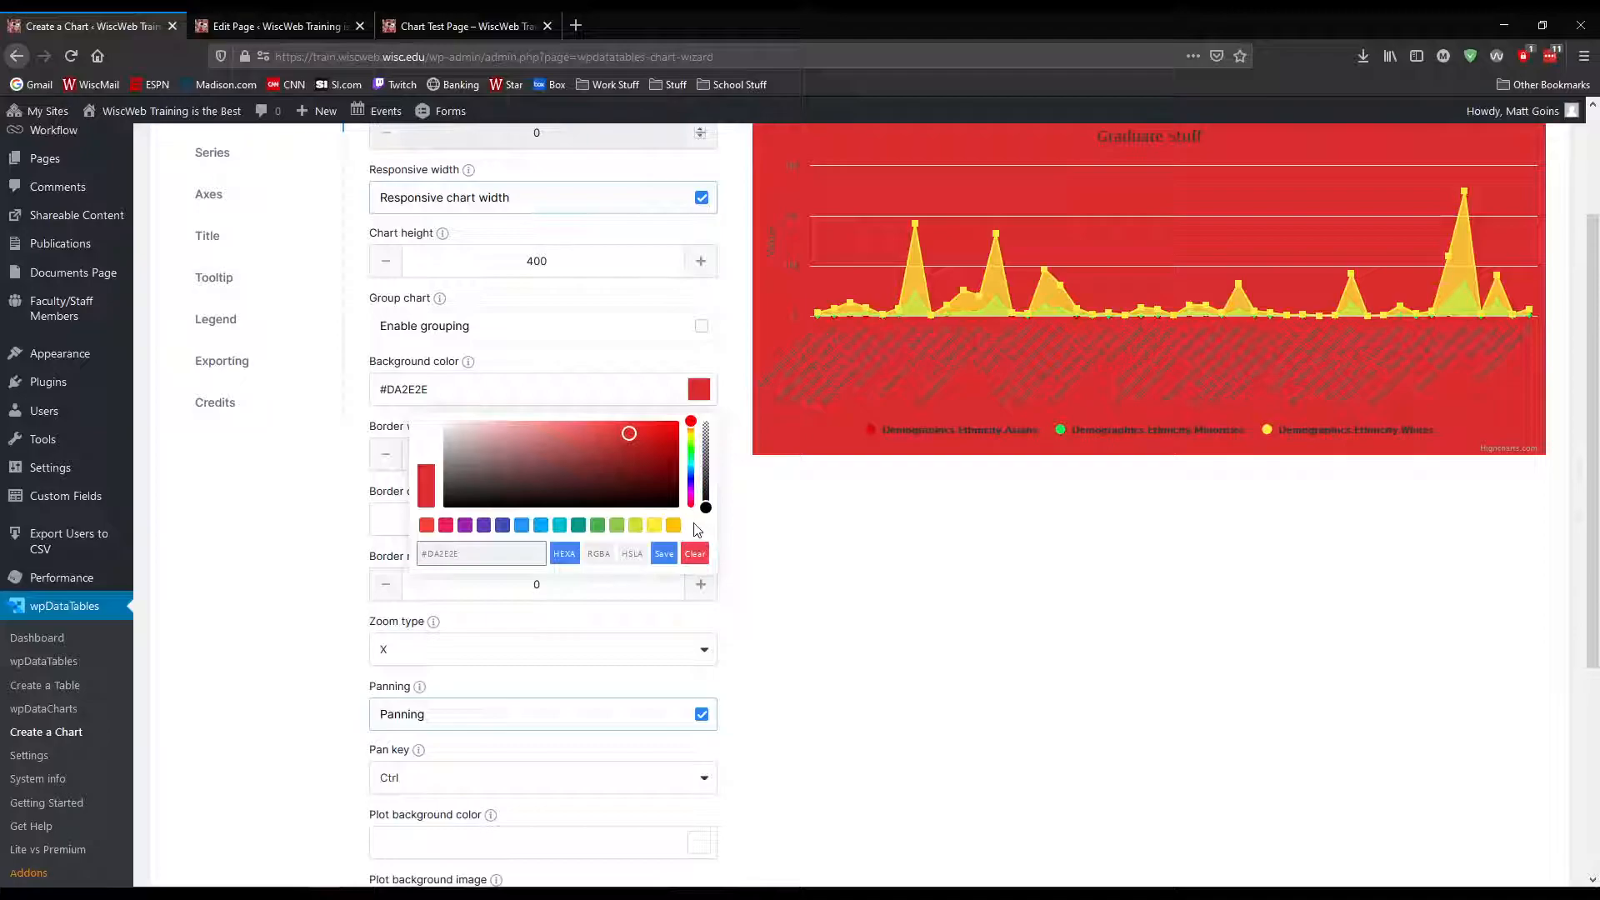
click(694, 554)
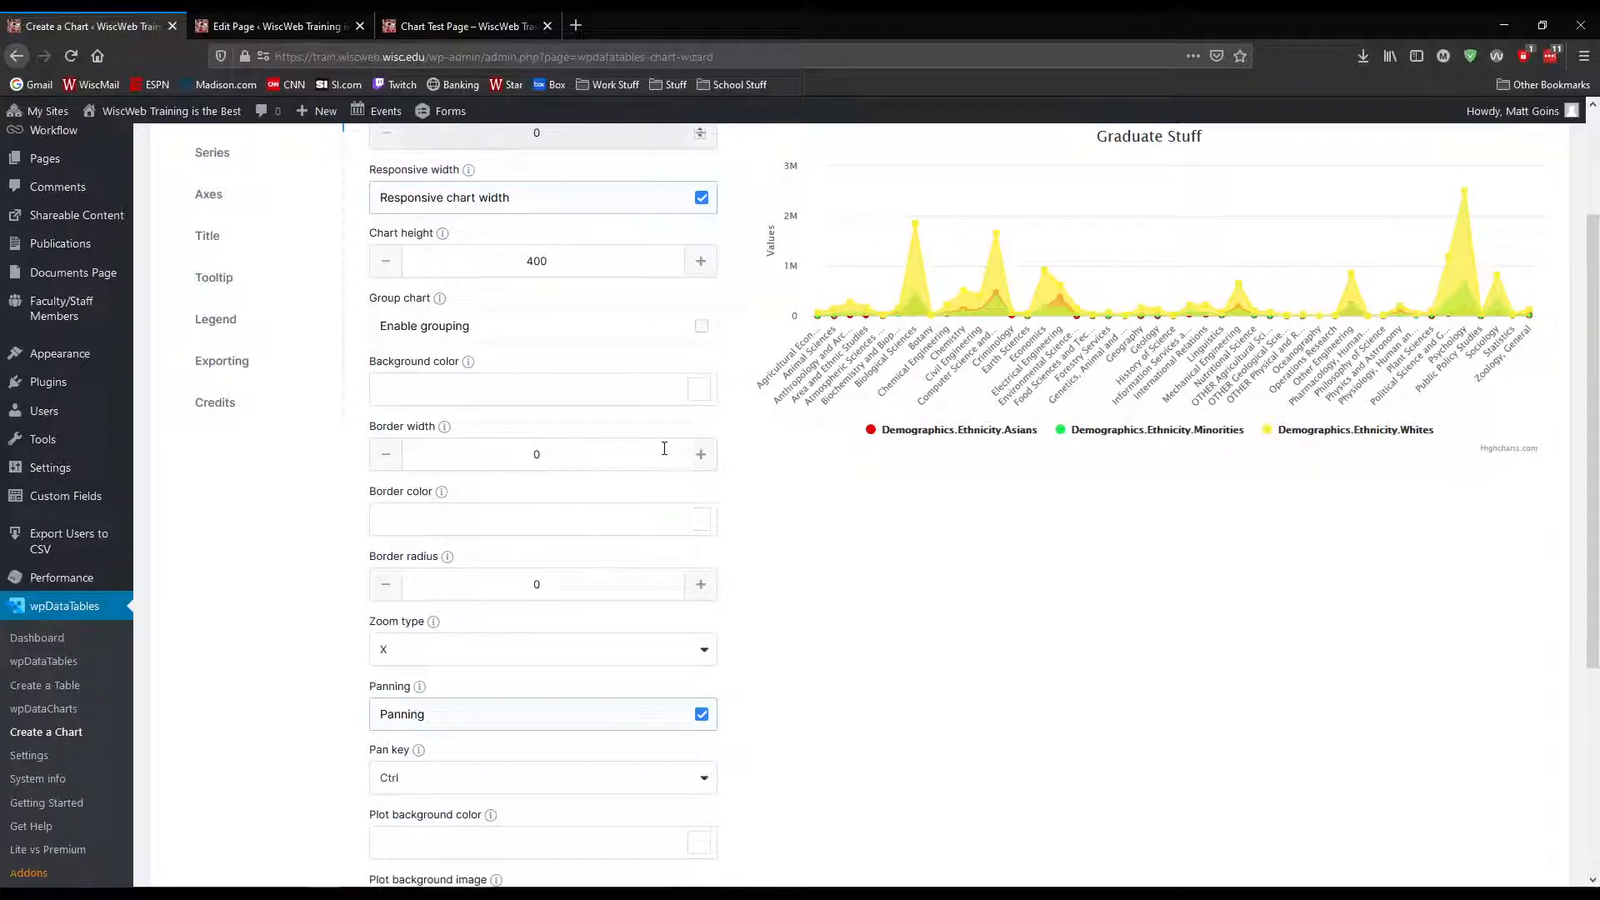
Give the chart a border with width 2, color #000000 and radius 16
click(702, 456)
click(702, 456)
click(700, 520)
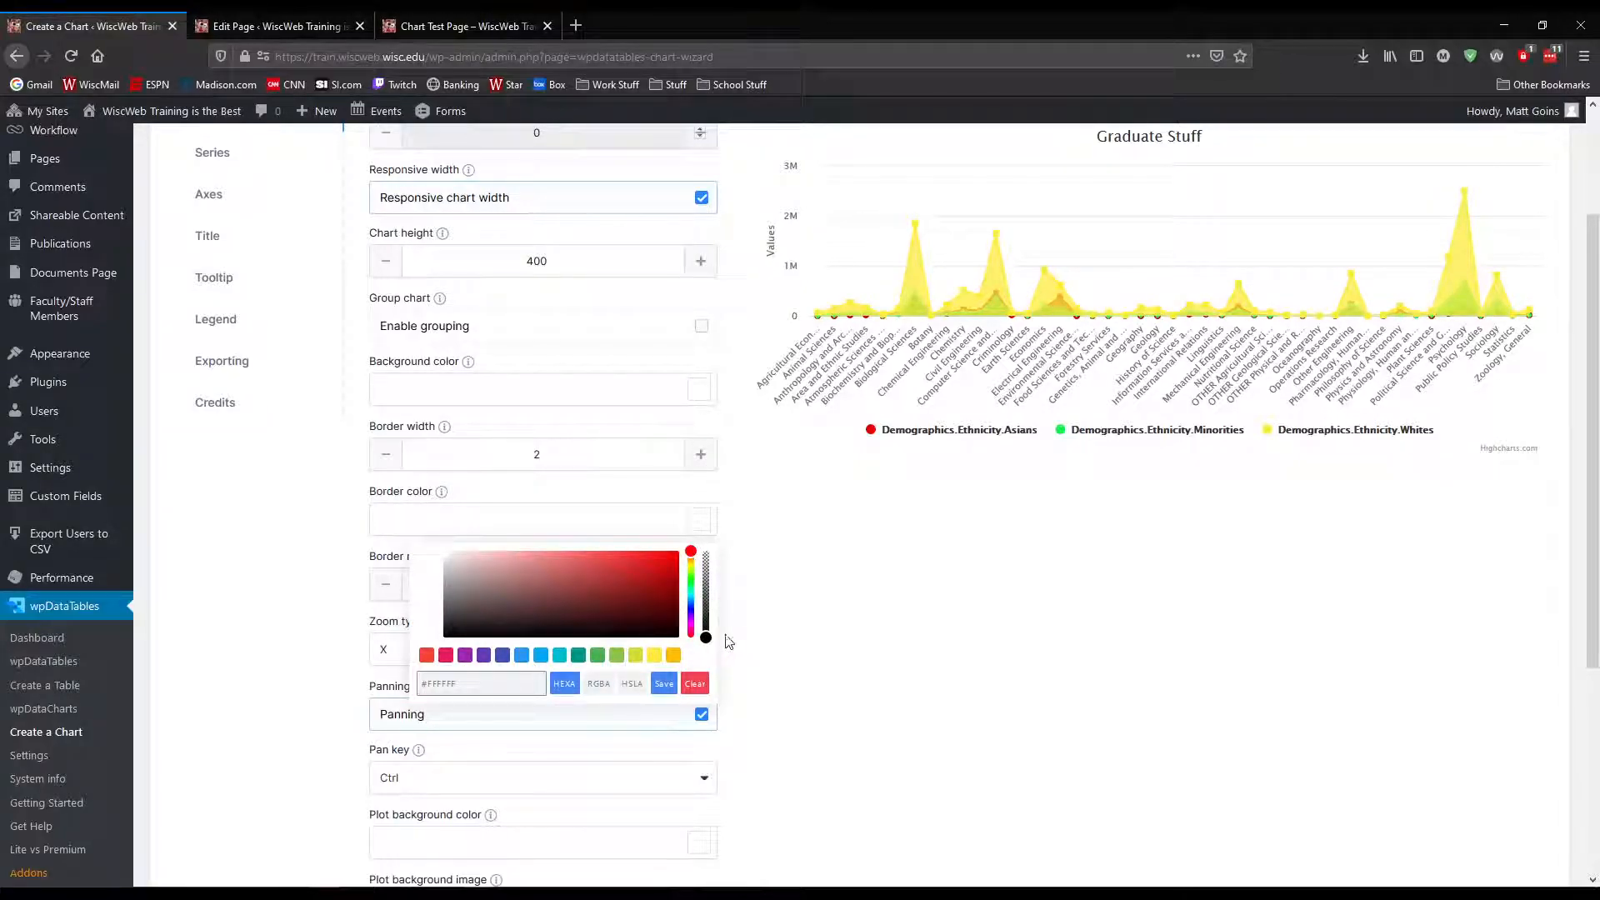
drag(709, 592, 712, 661)
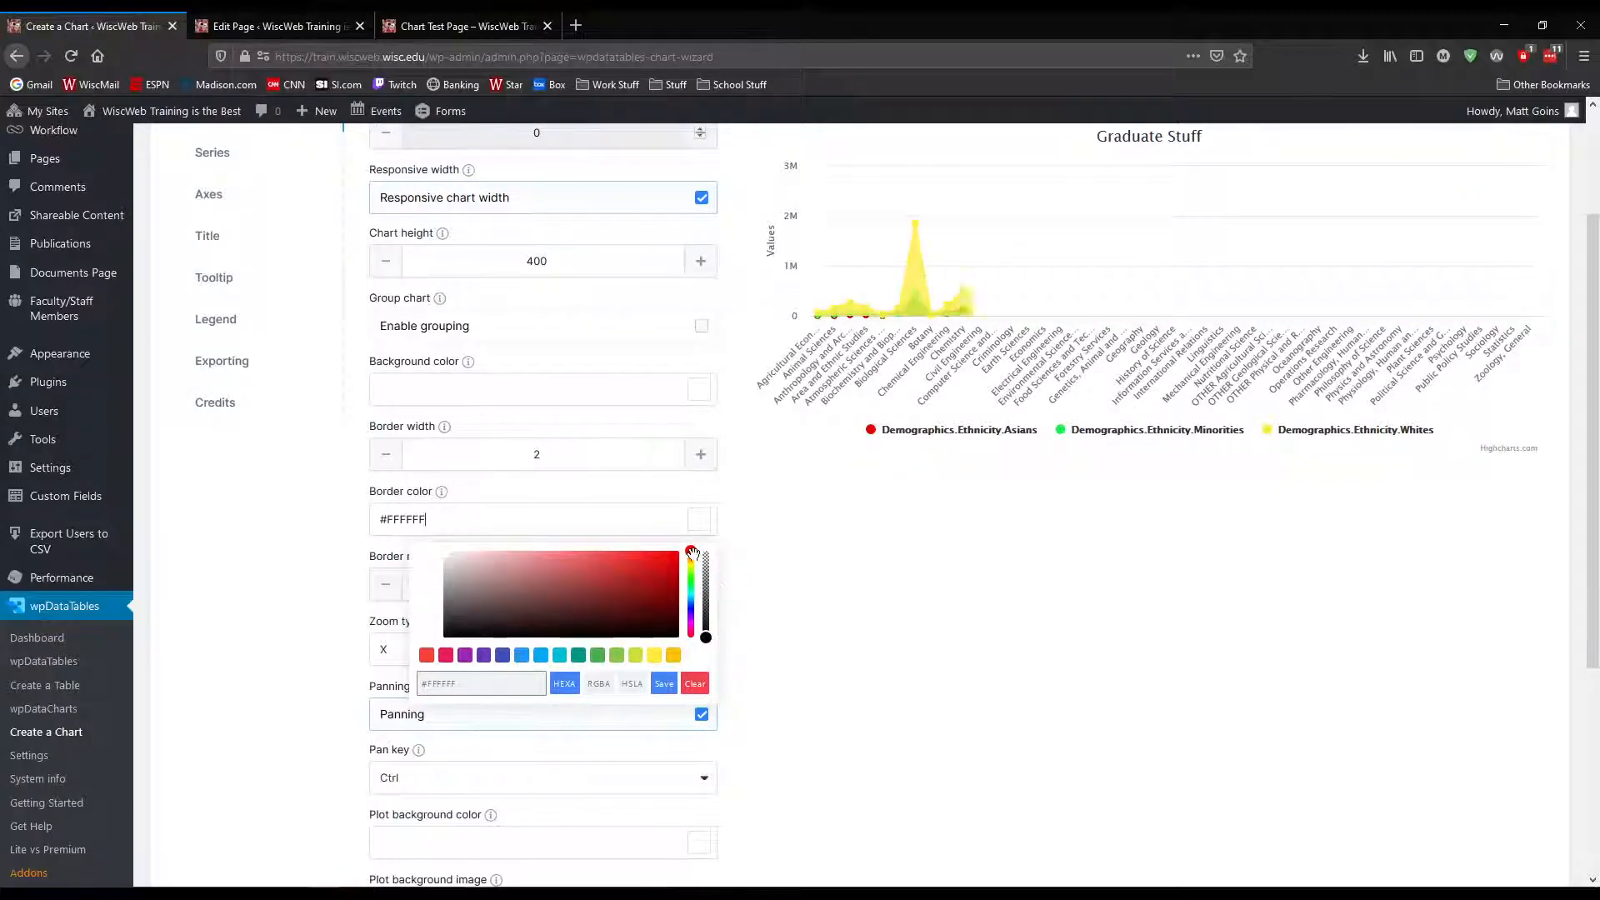
drag(476, 627, 443, 637)
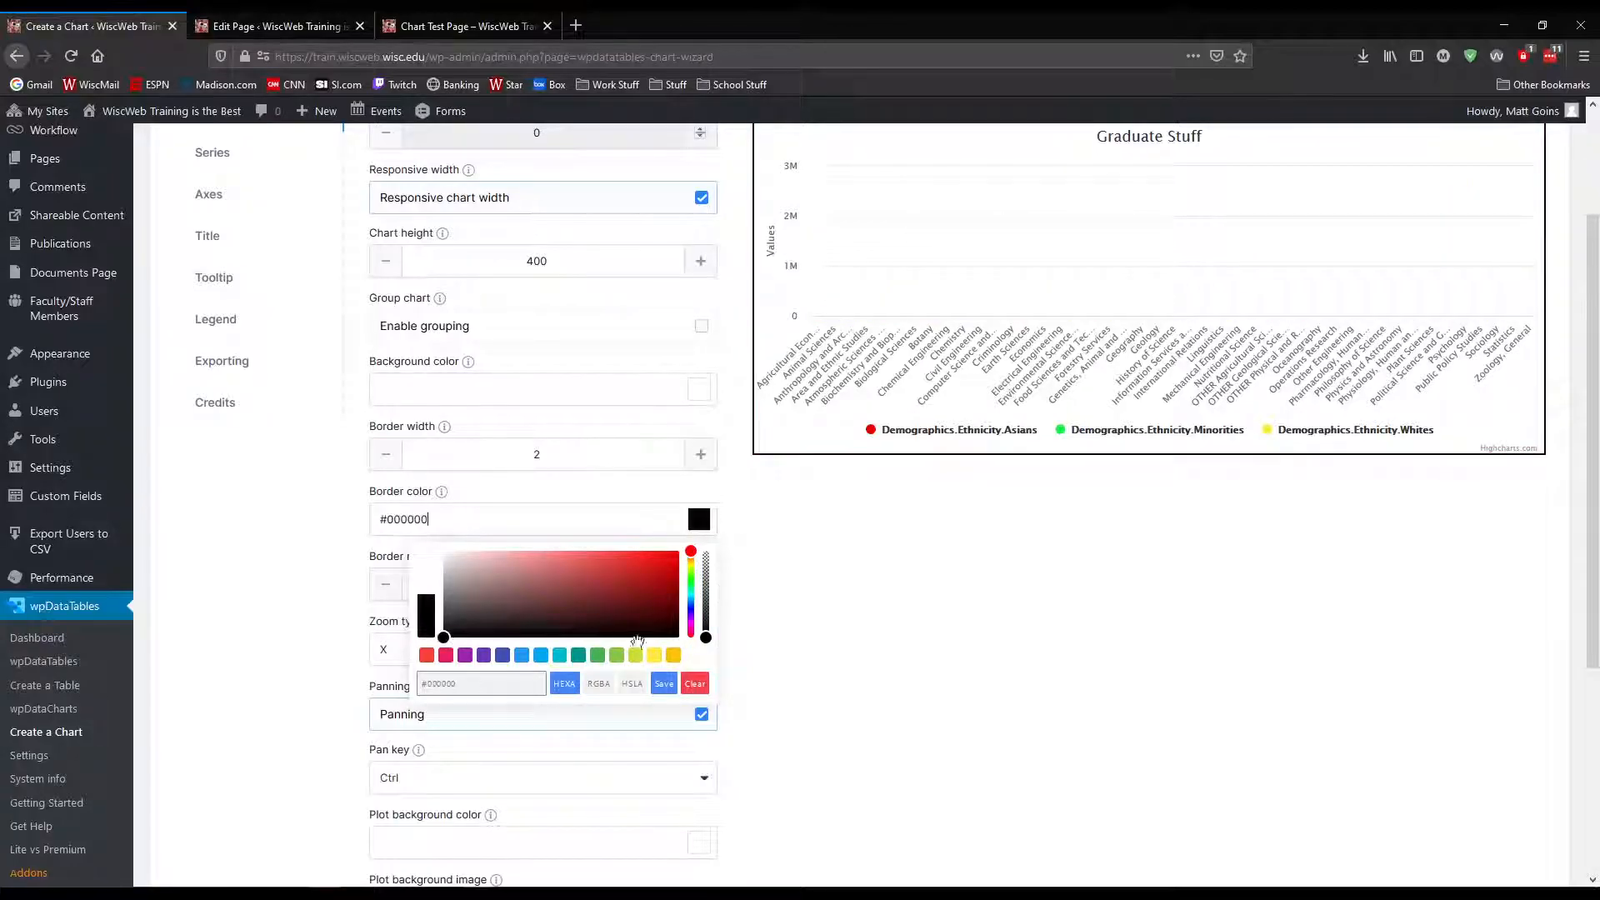
click(663, 685)
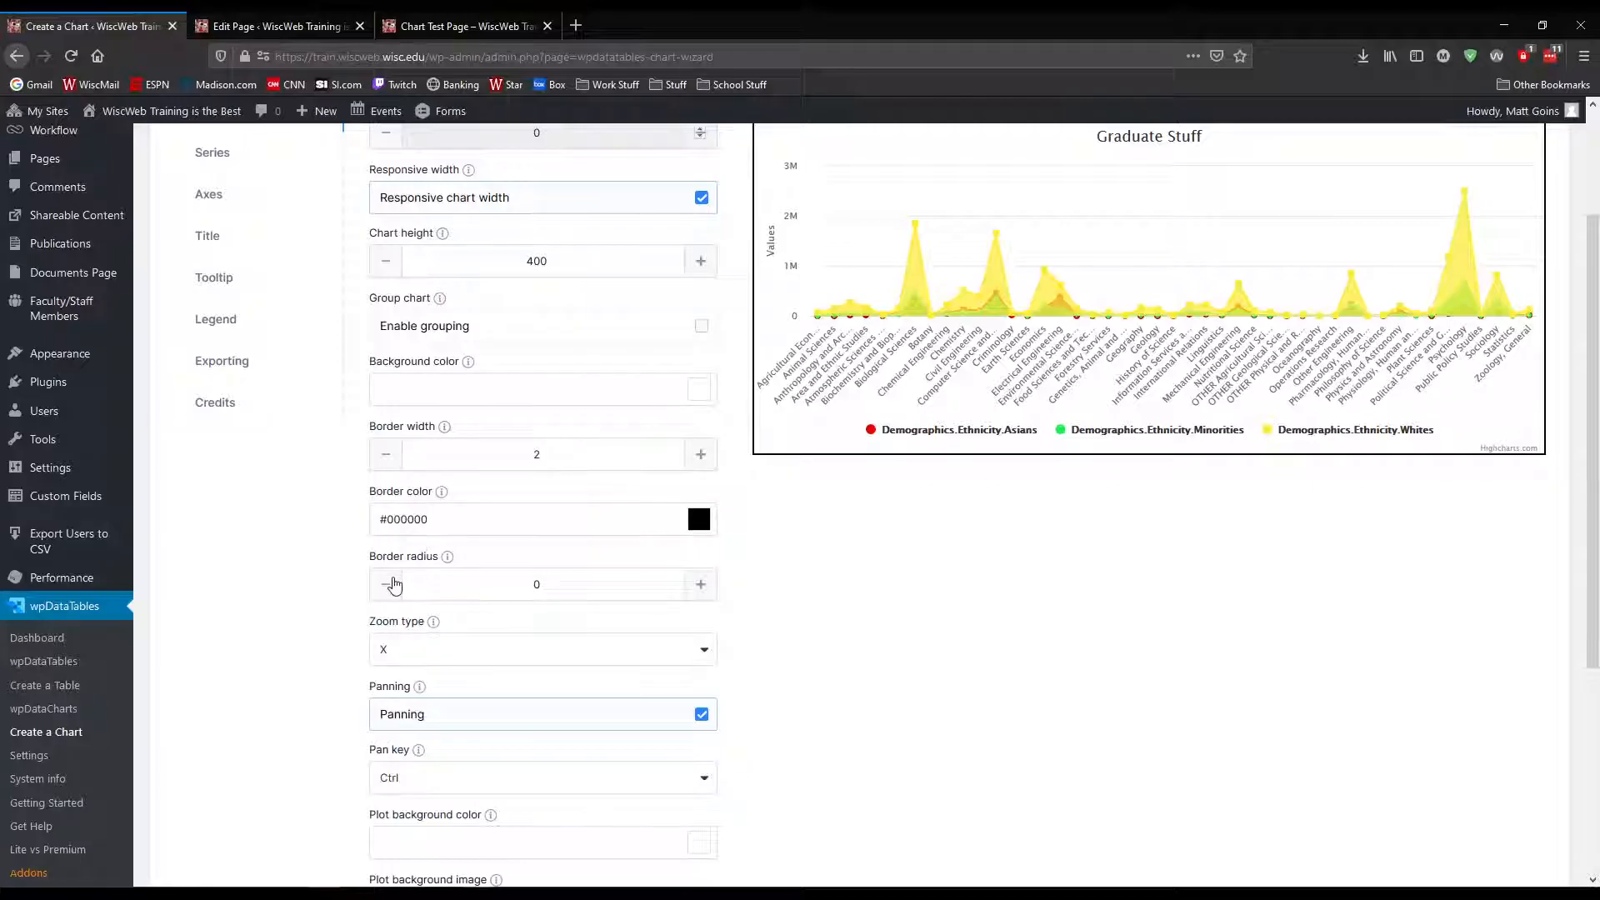
click(701, 586)
scroll(859, 539, up, 2)
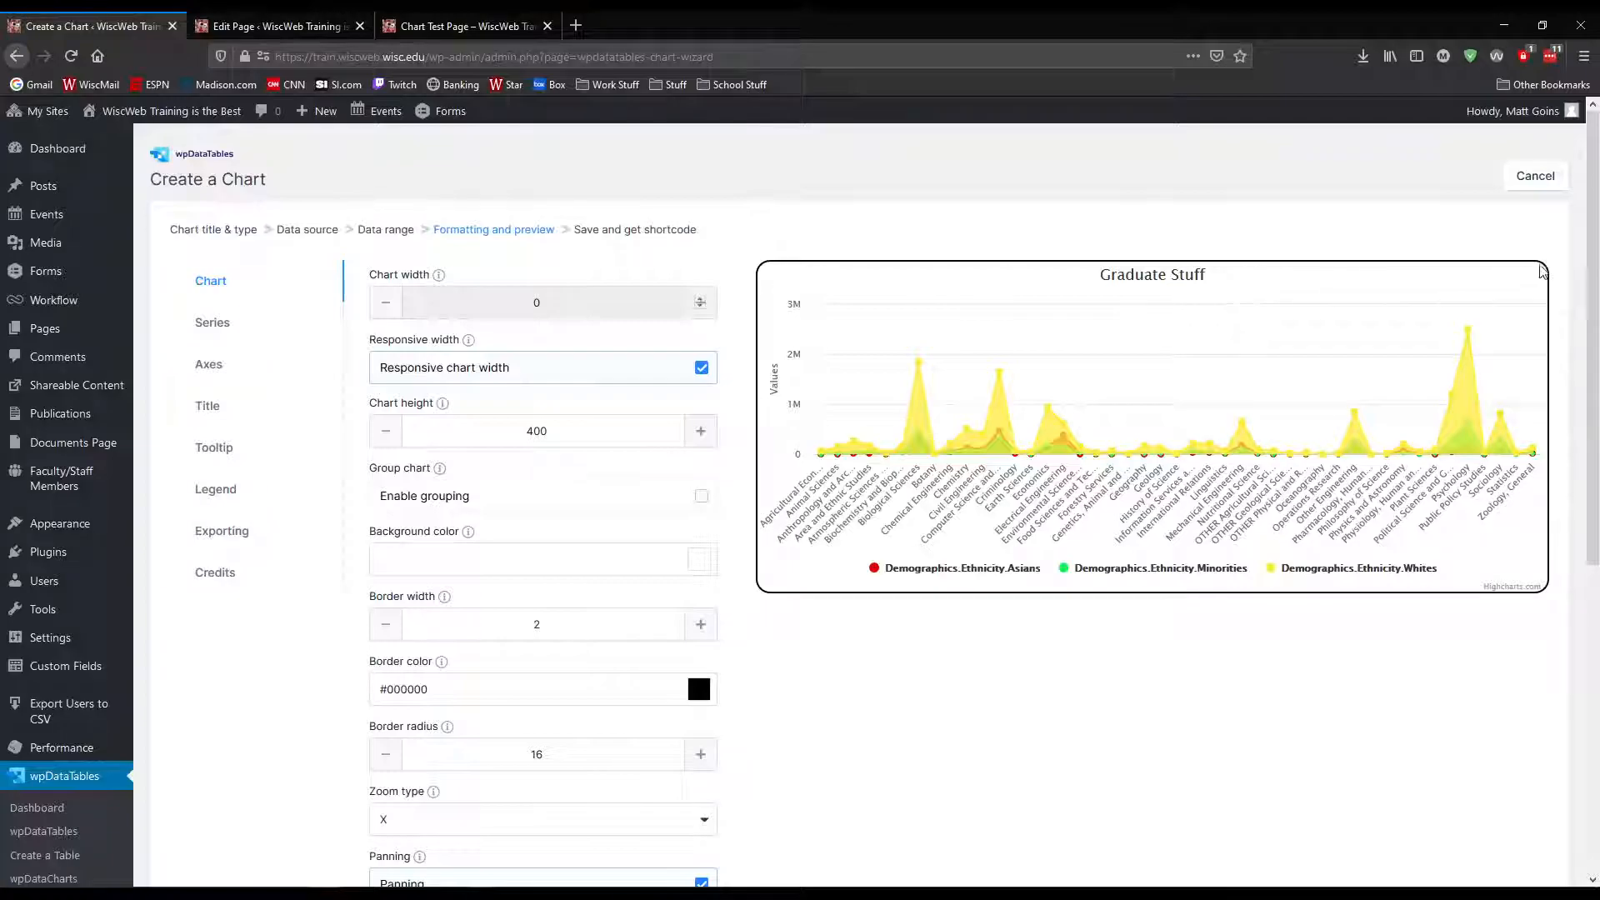
scroll(691, 684, down, 2)
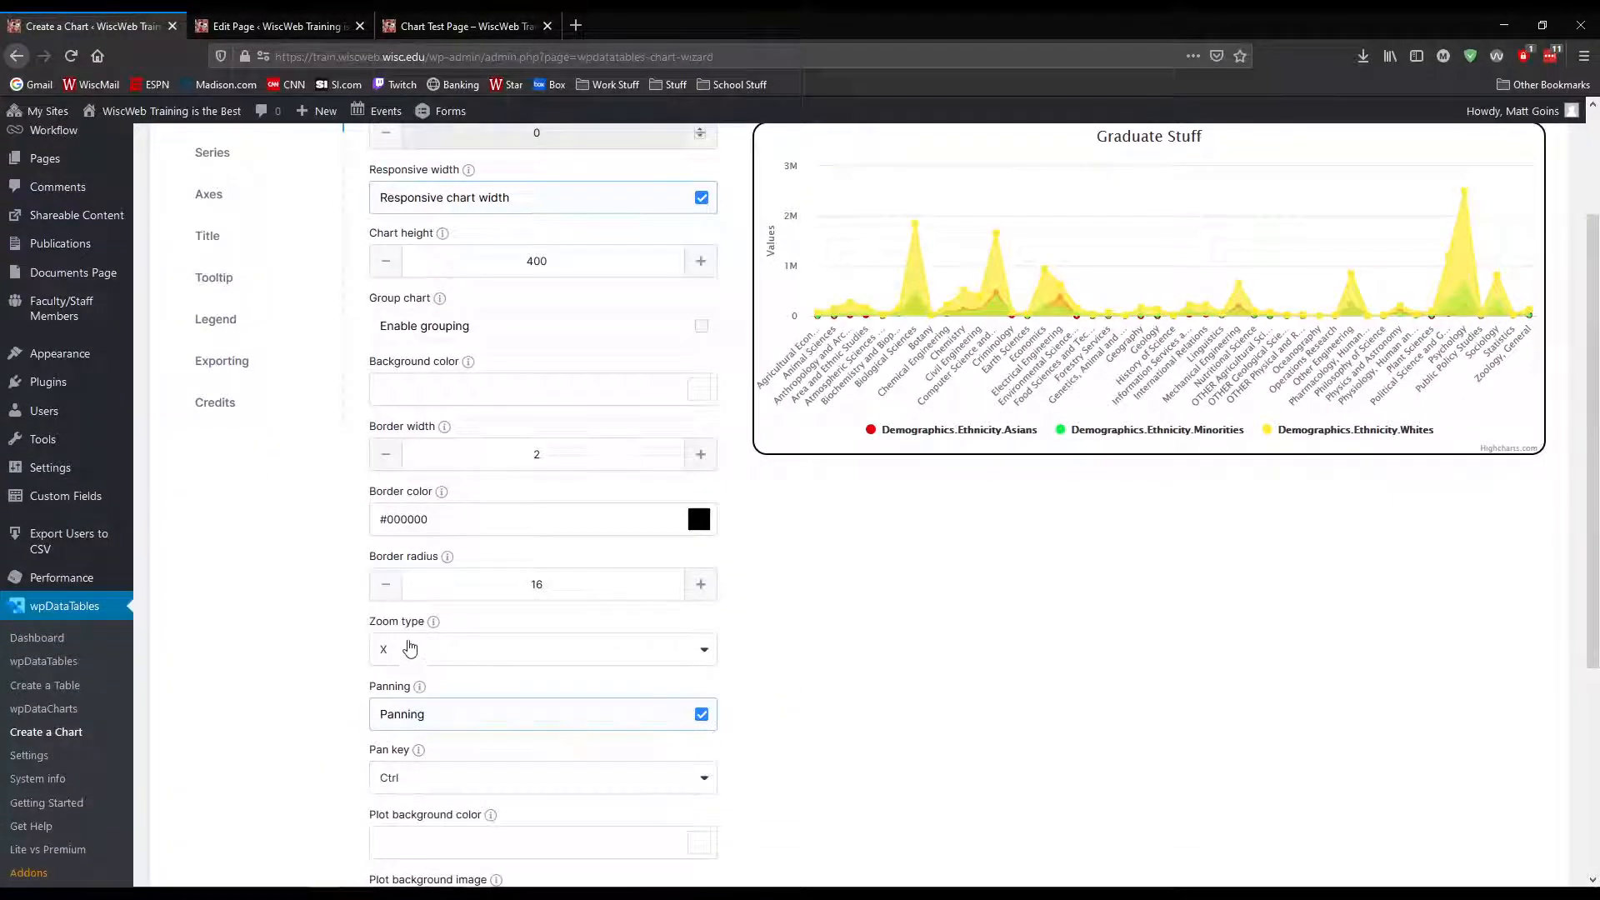
Set the plot background color to turquoise #16BAD0
scroll(836, 643, down, 4)
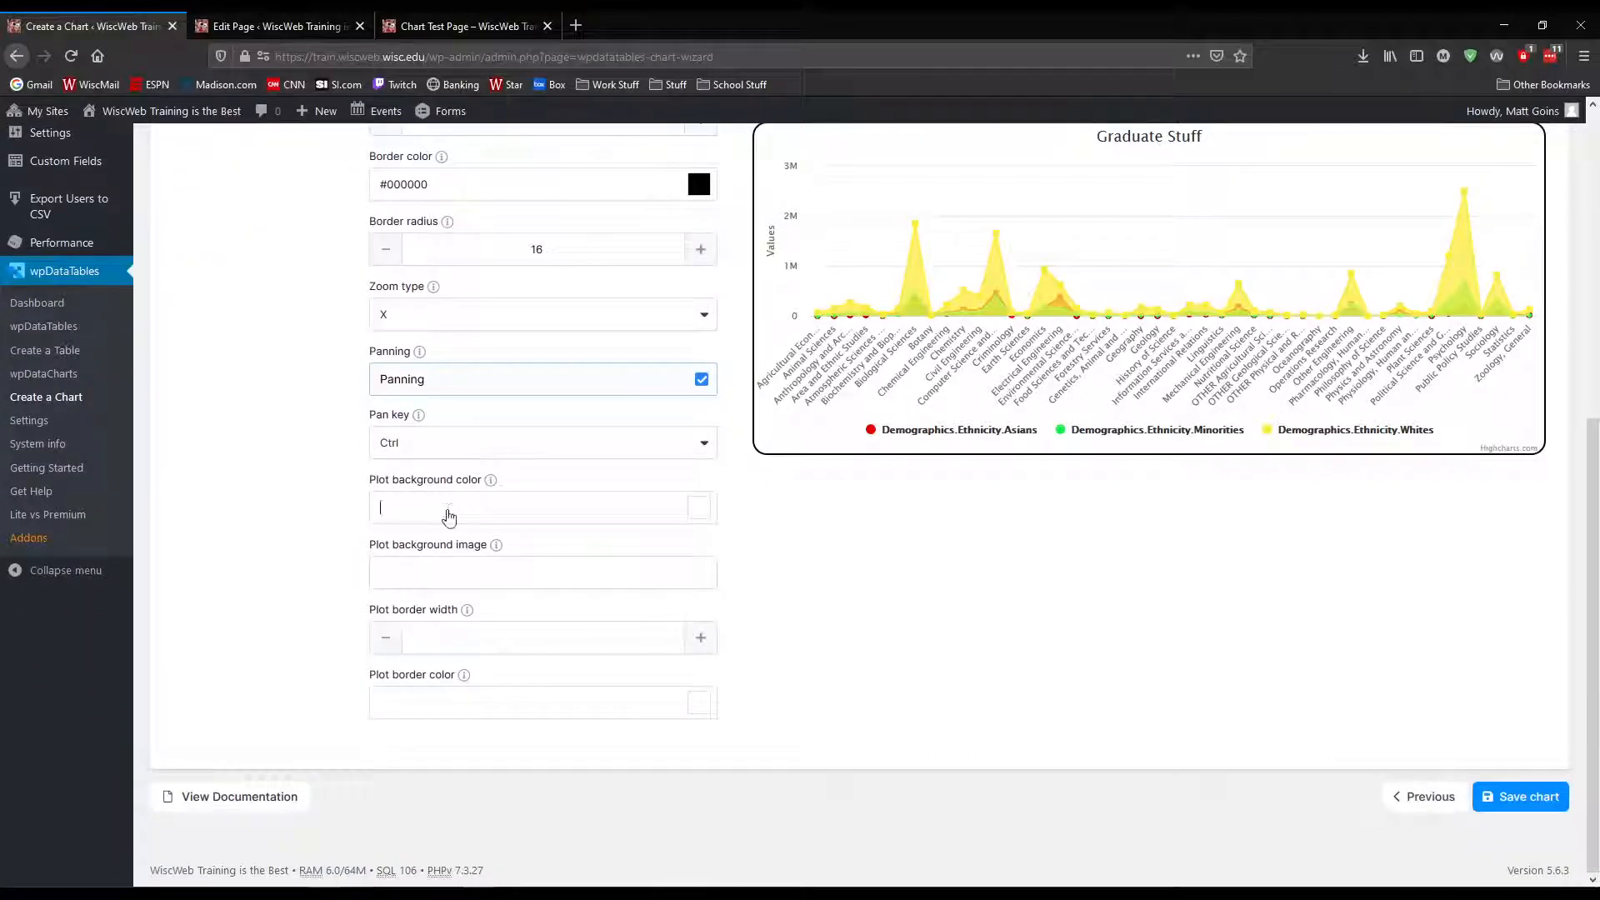
click(448, 517)
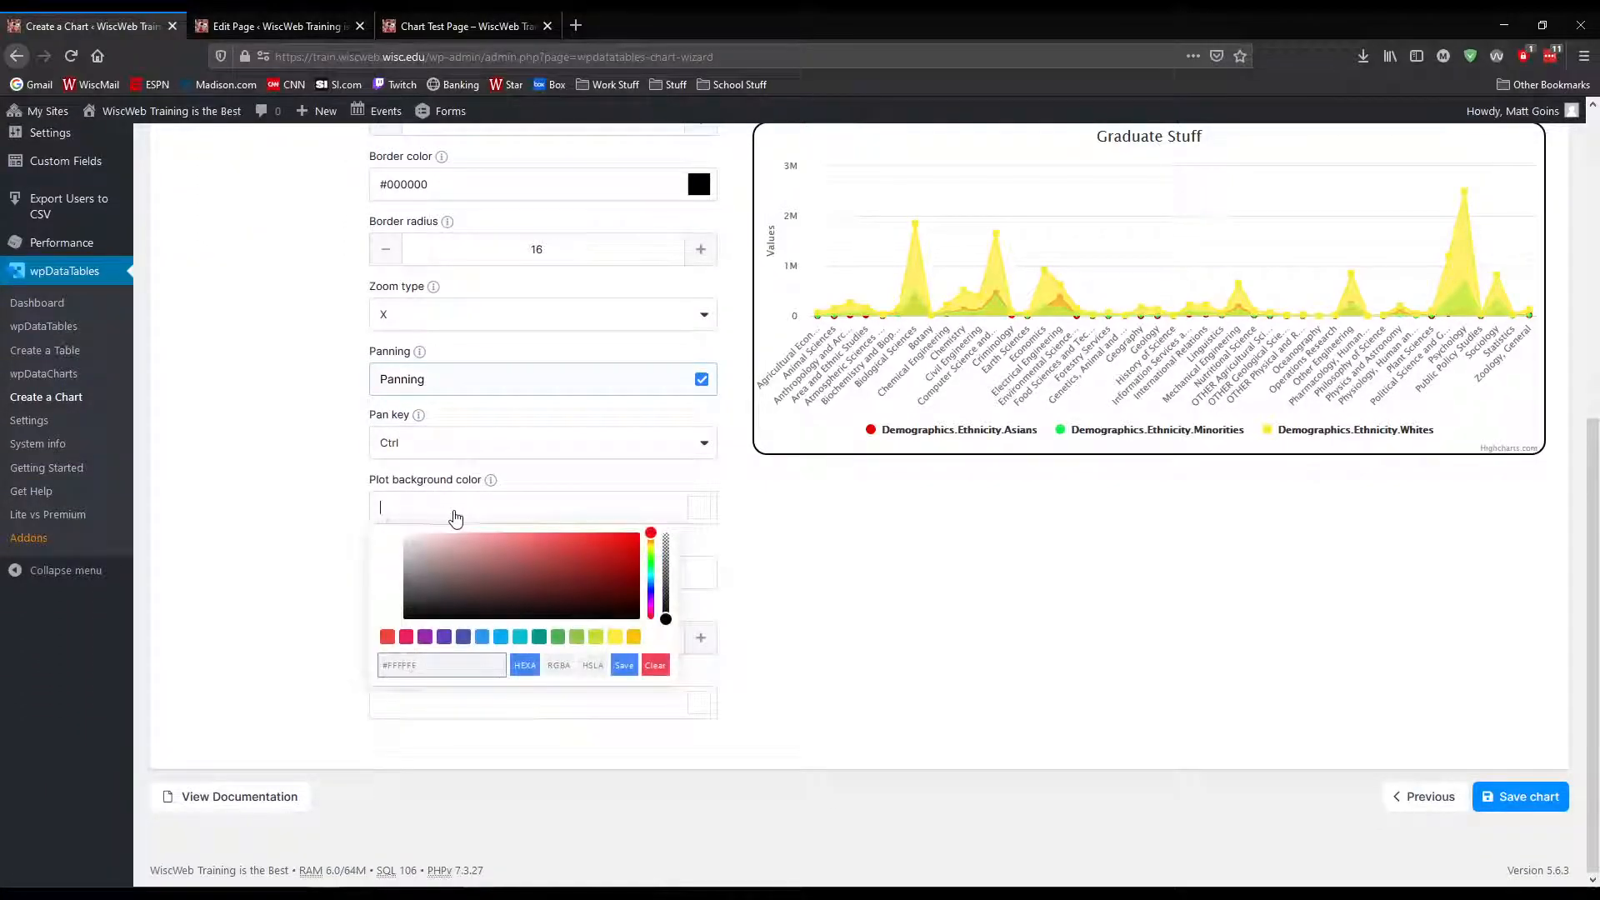
click(614, 549)
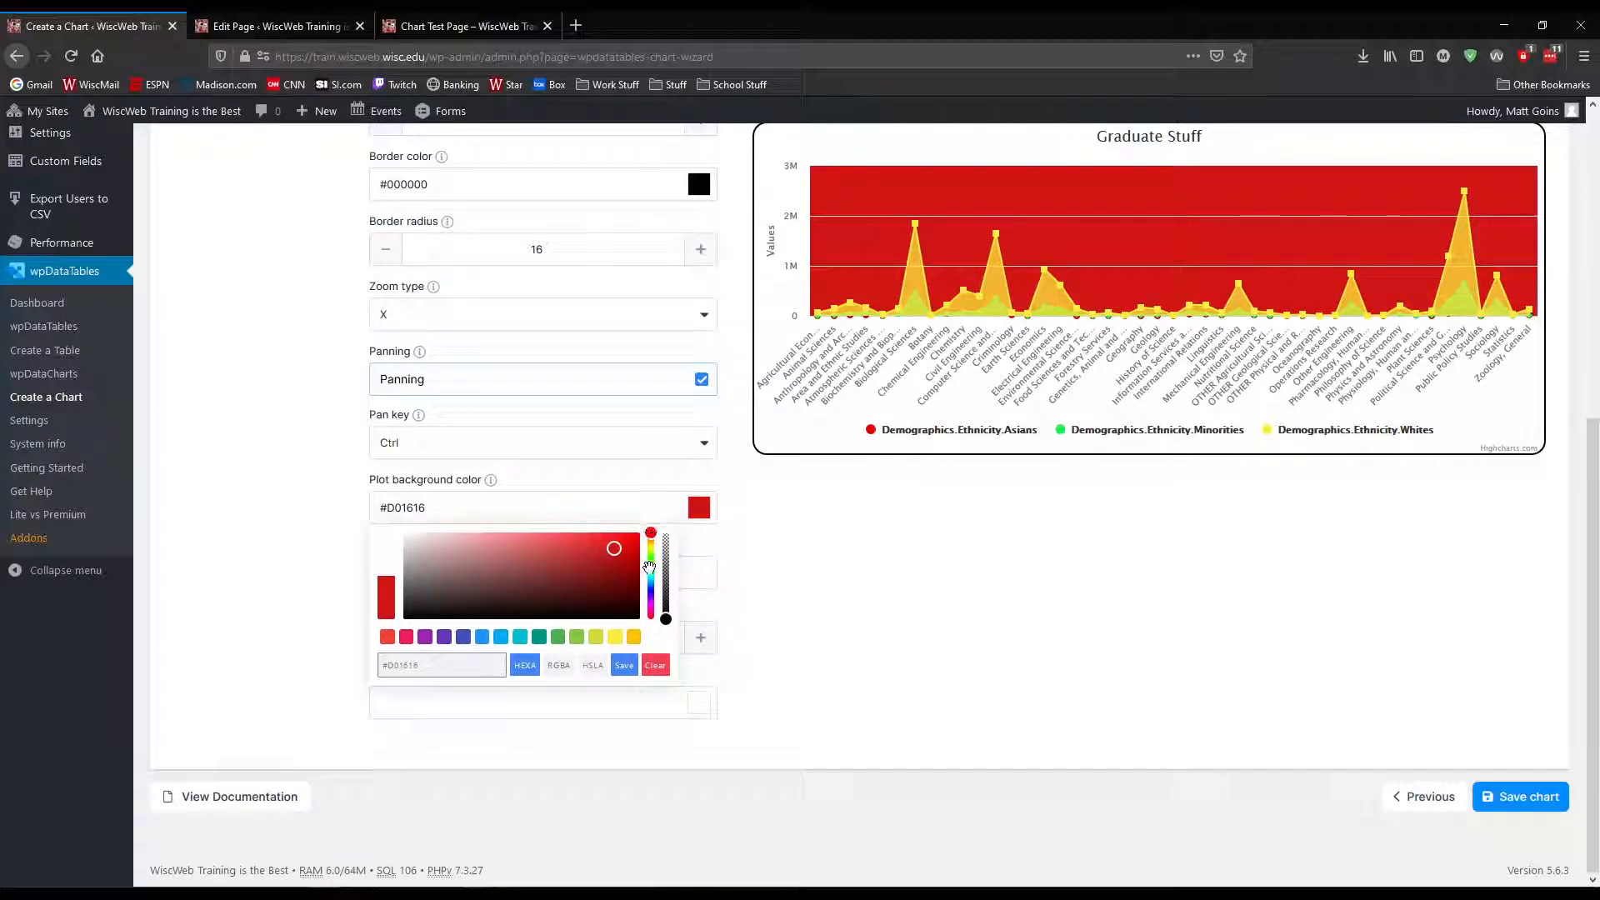
drag(649, 569, 650, 573)
click(651, 577)
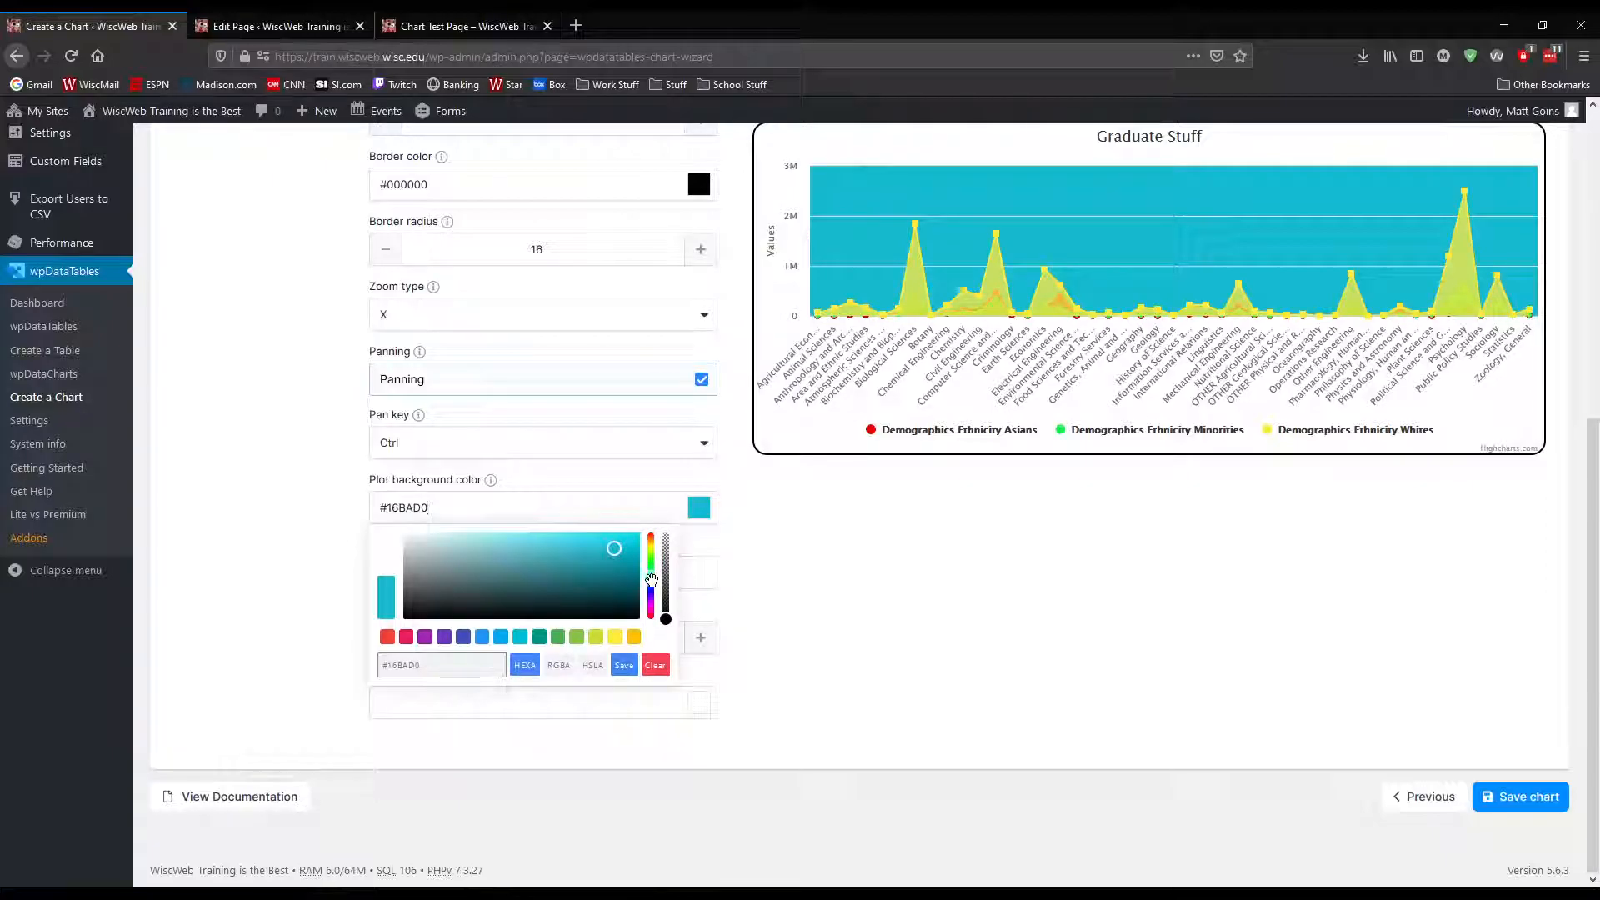
click(747, 585)
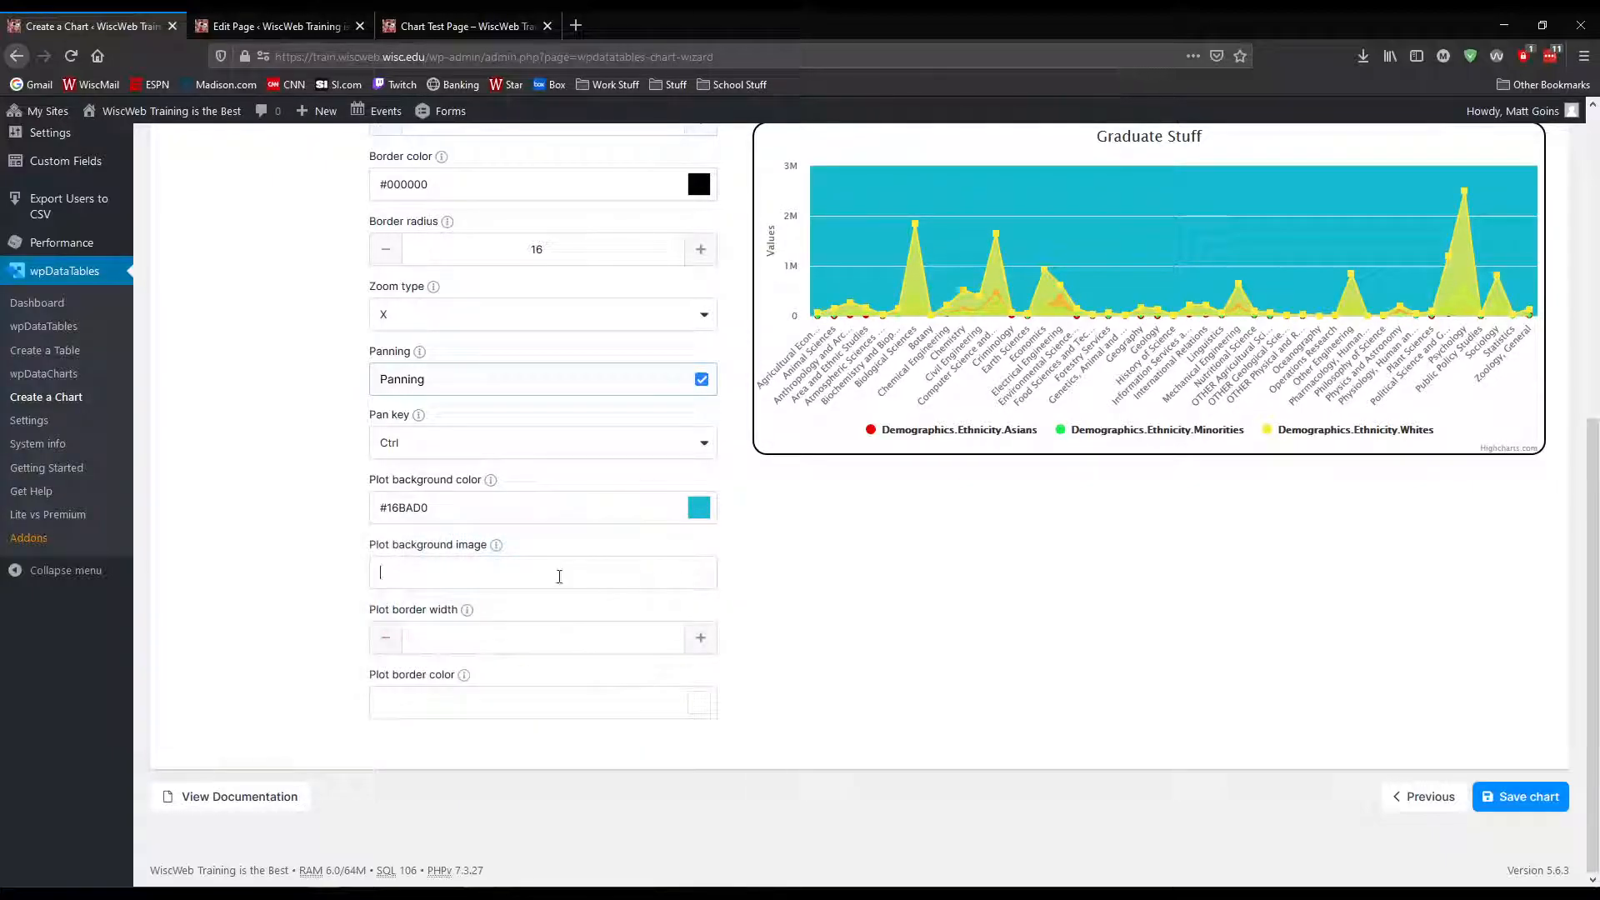
Open the light-ghostsamurai image from the Media Library in a separate browser tab and copy its file URL
click(535, 570)
mouse_move(498, 547)
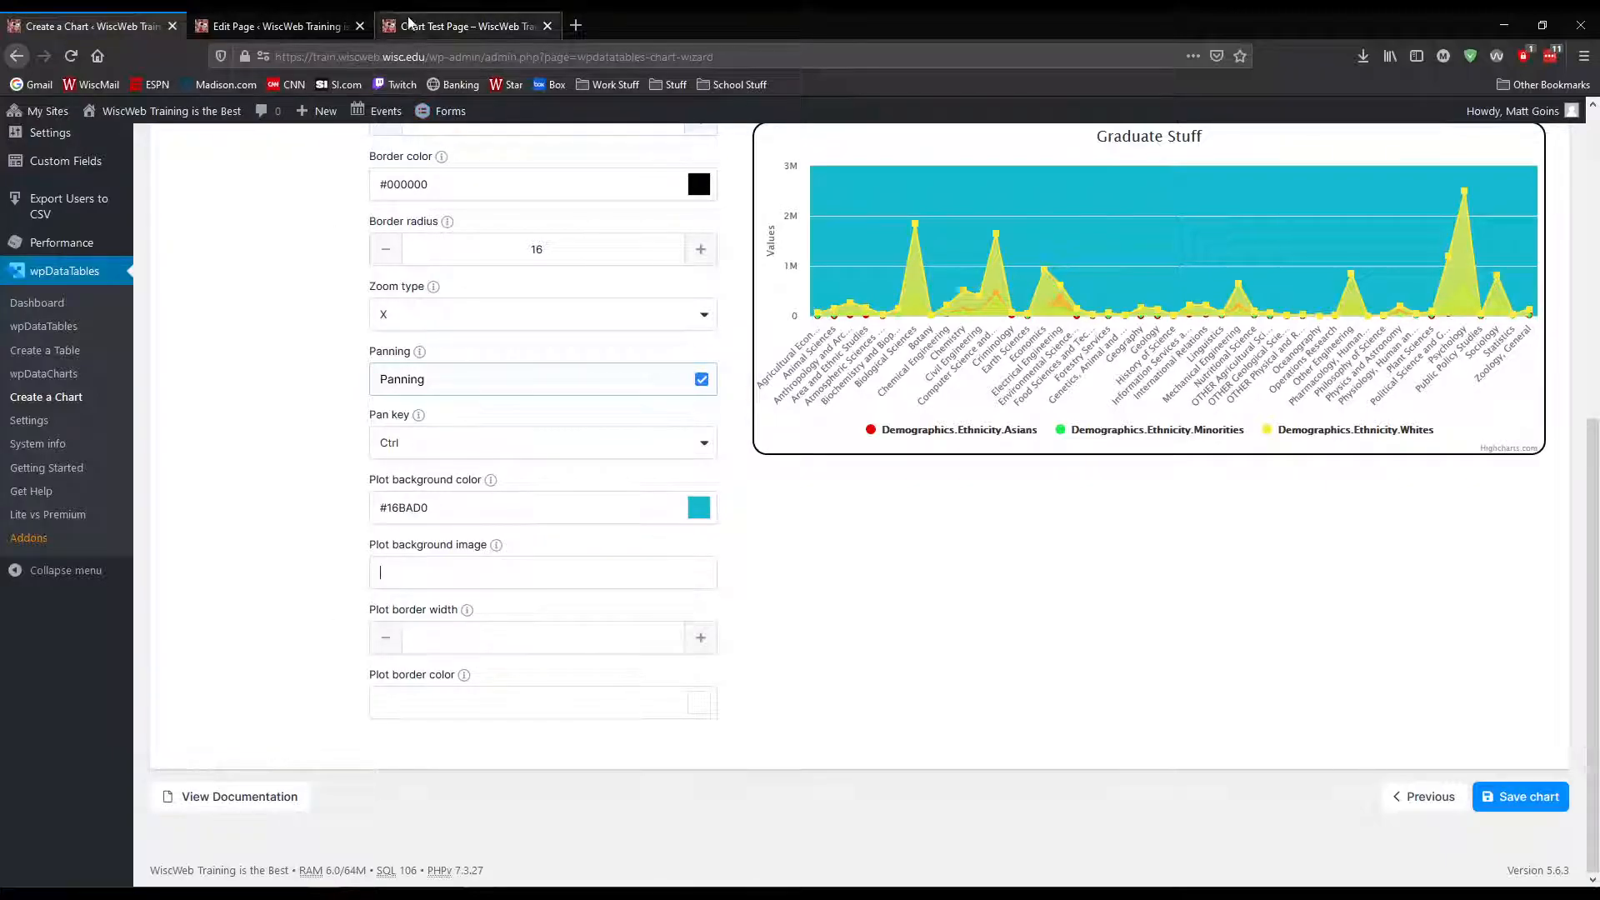
click(275, 26)
middle_click(48, 250)
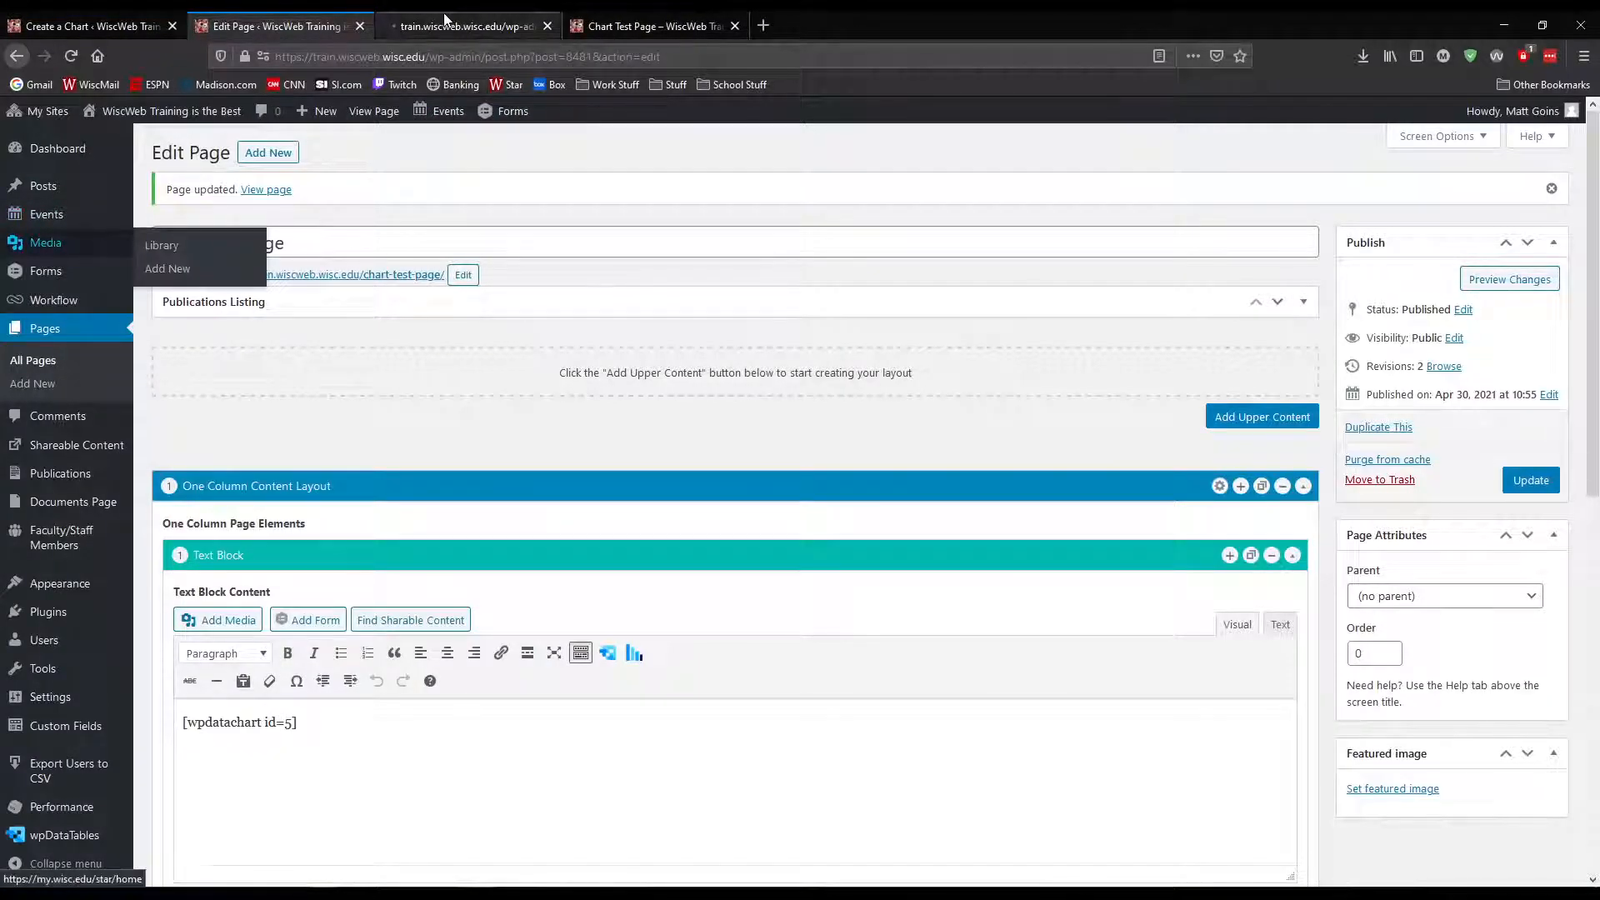
key(ctrl+Tab)
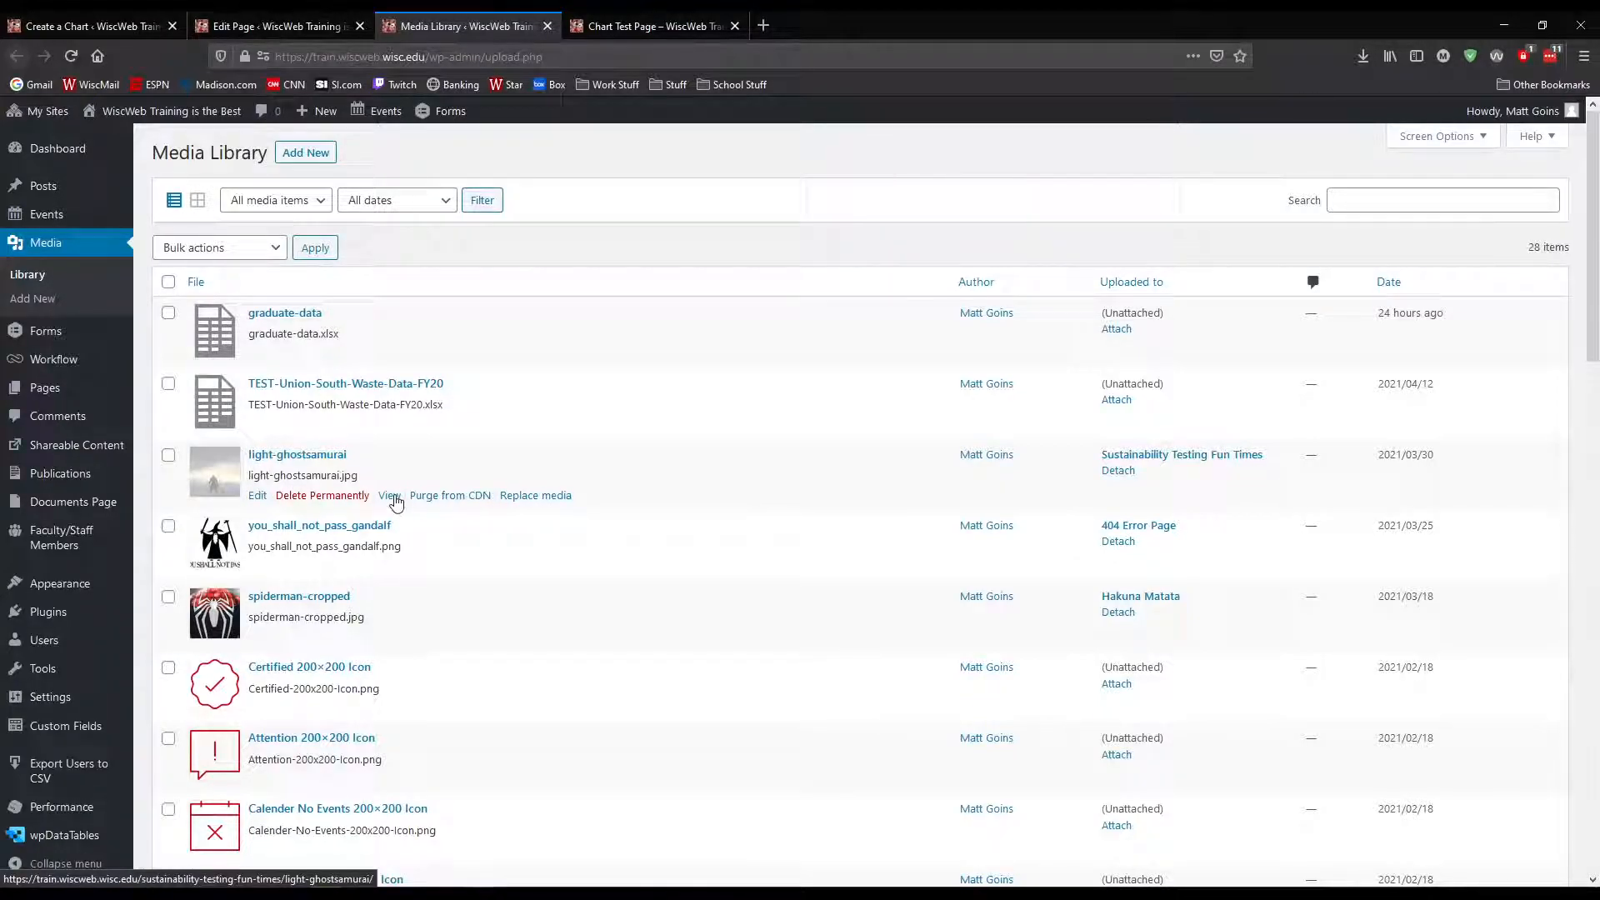
click(287, 456)
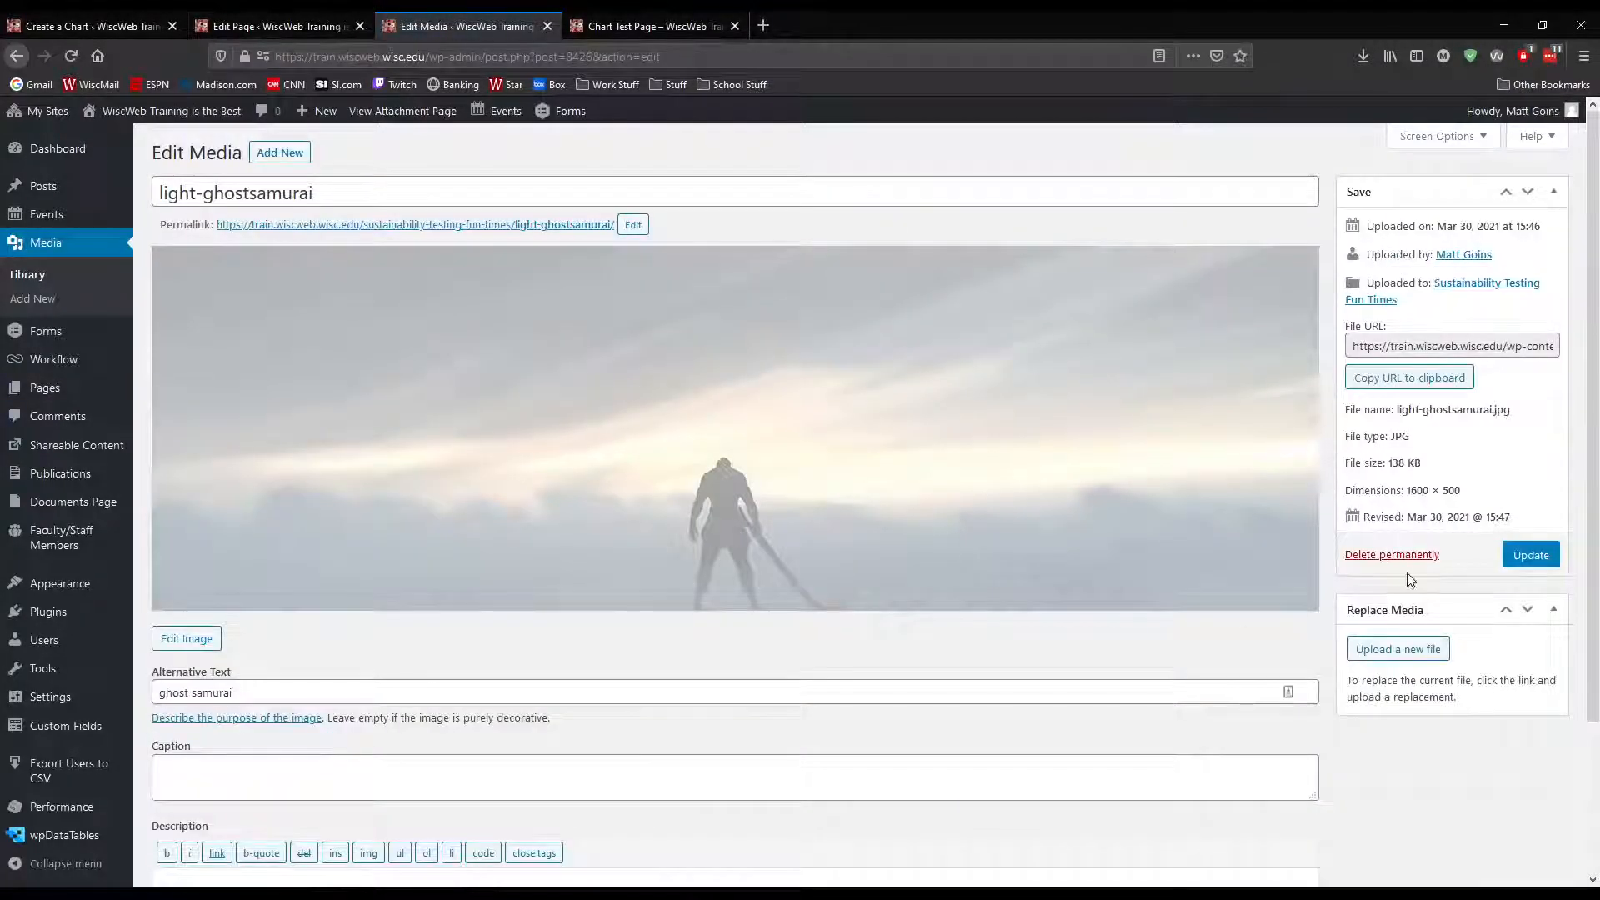
click(1398, 380)
Use the copied light-ghostsamurai.jpg URL as the chart's plot background image
click(125, 26)
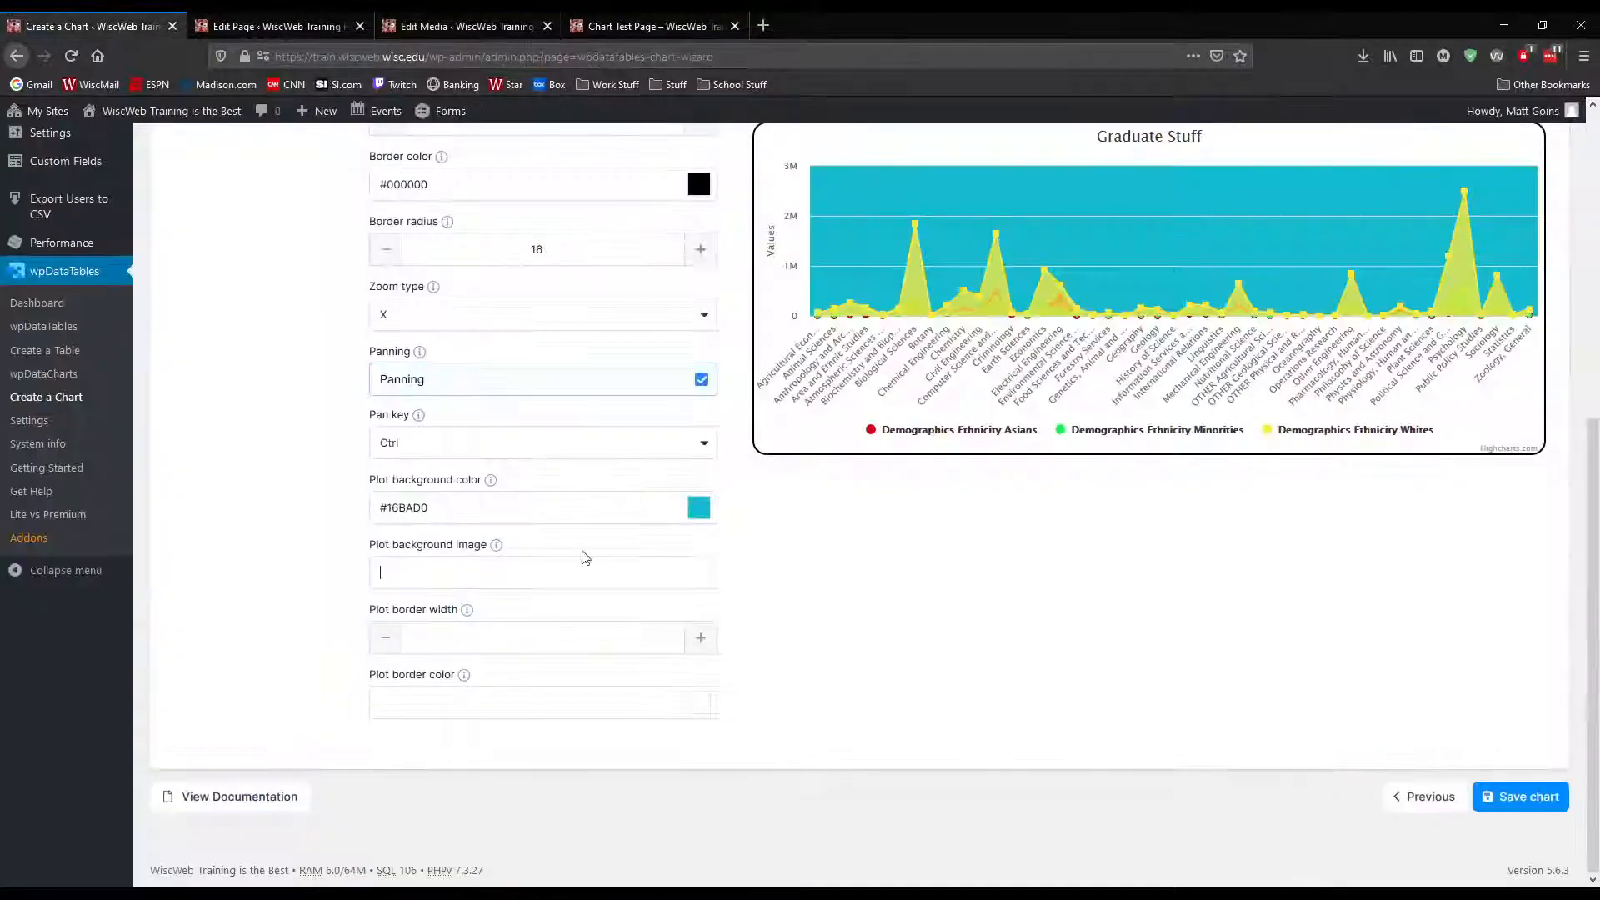
click(498, 575)
key(ctrl+v)
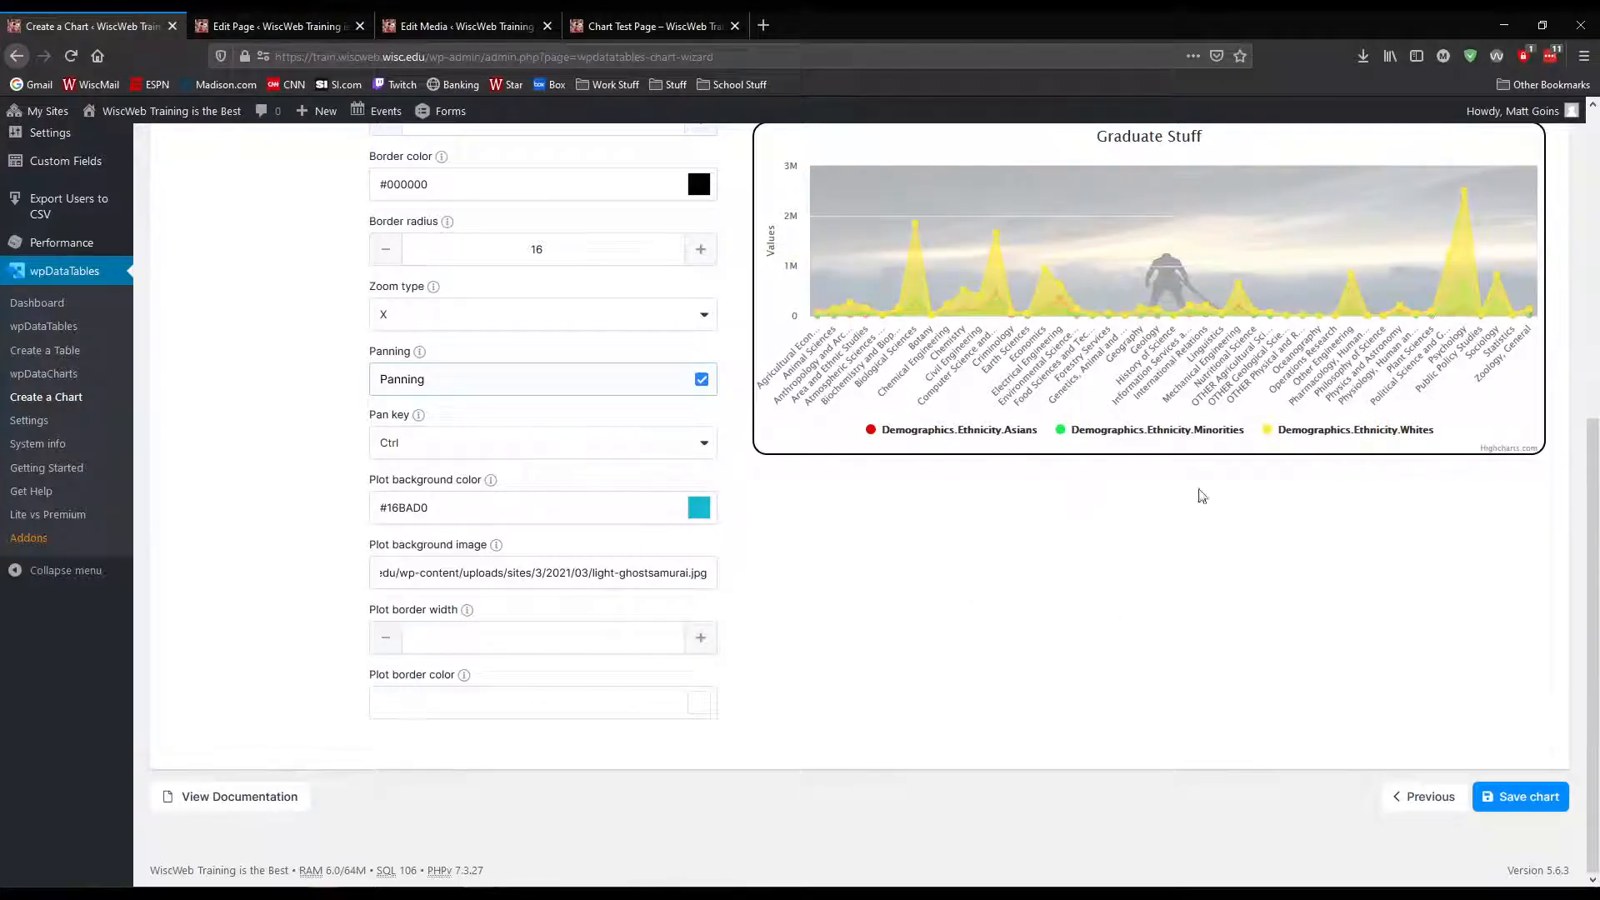
Set the plot border width to 3 and the plot border color to #000000
click(703, 642)
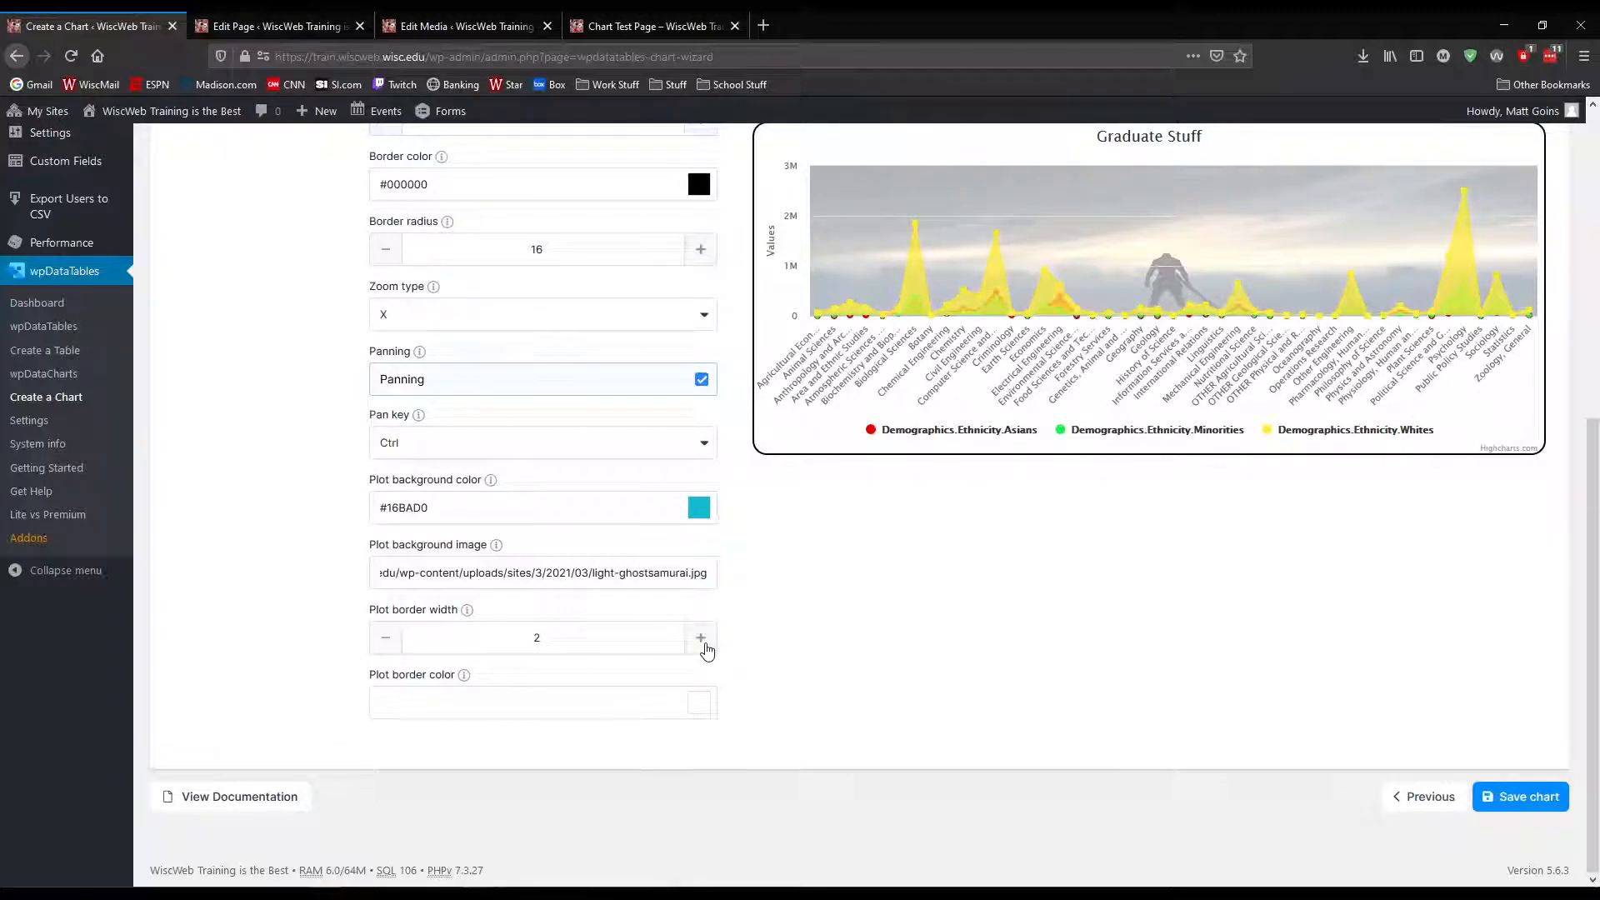
click(704, 644)
click(697, 708)
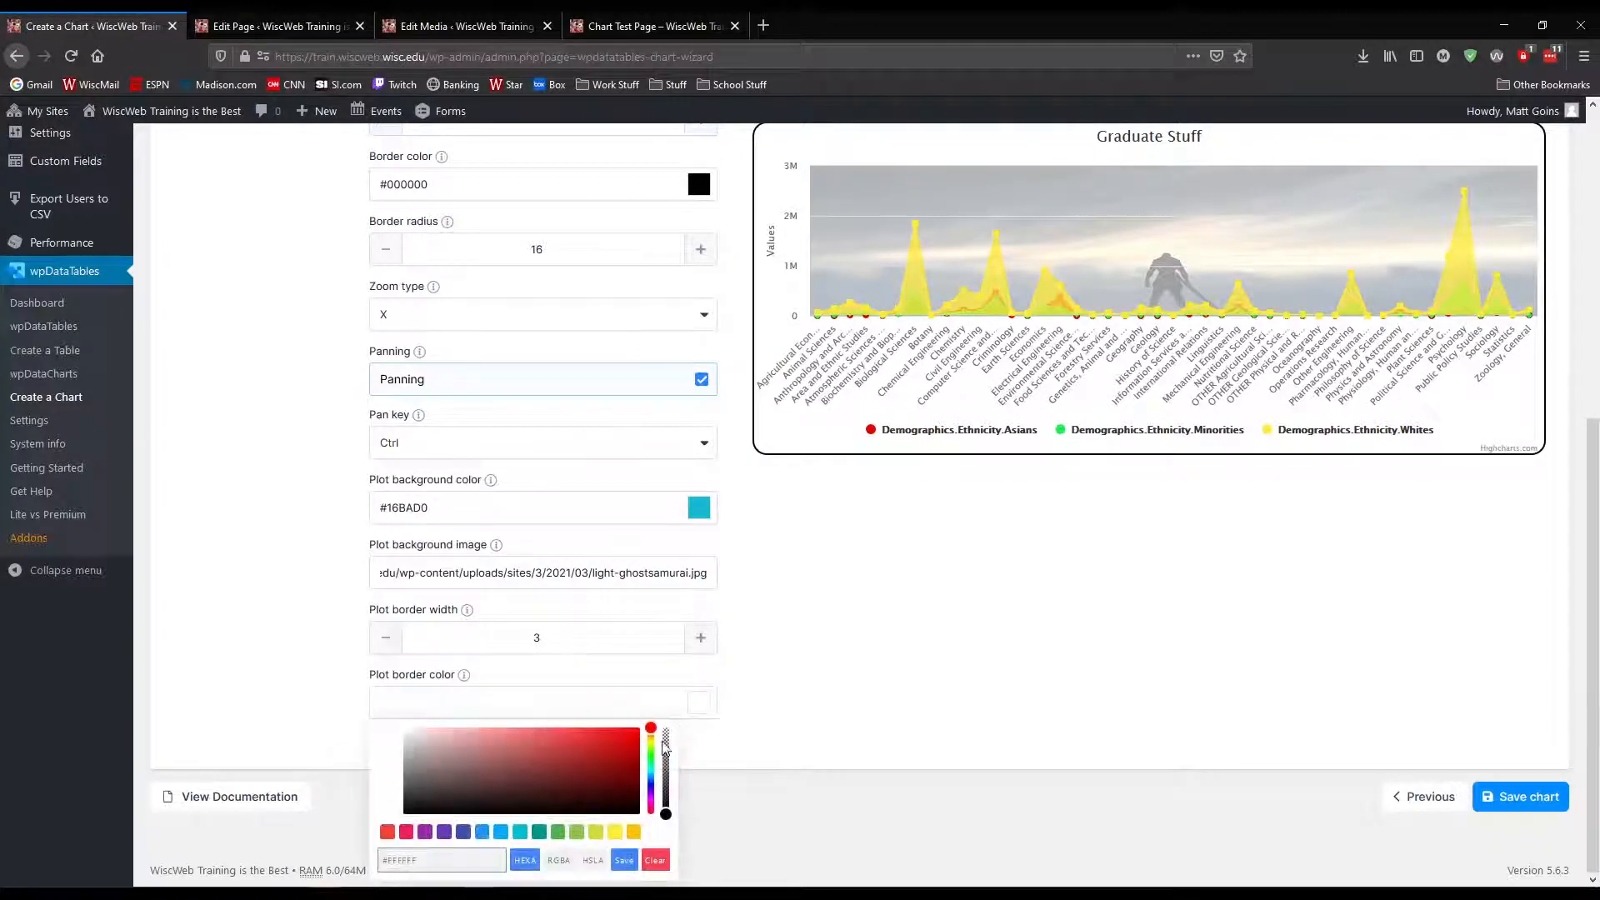
drag(443, 755, 395, 831)
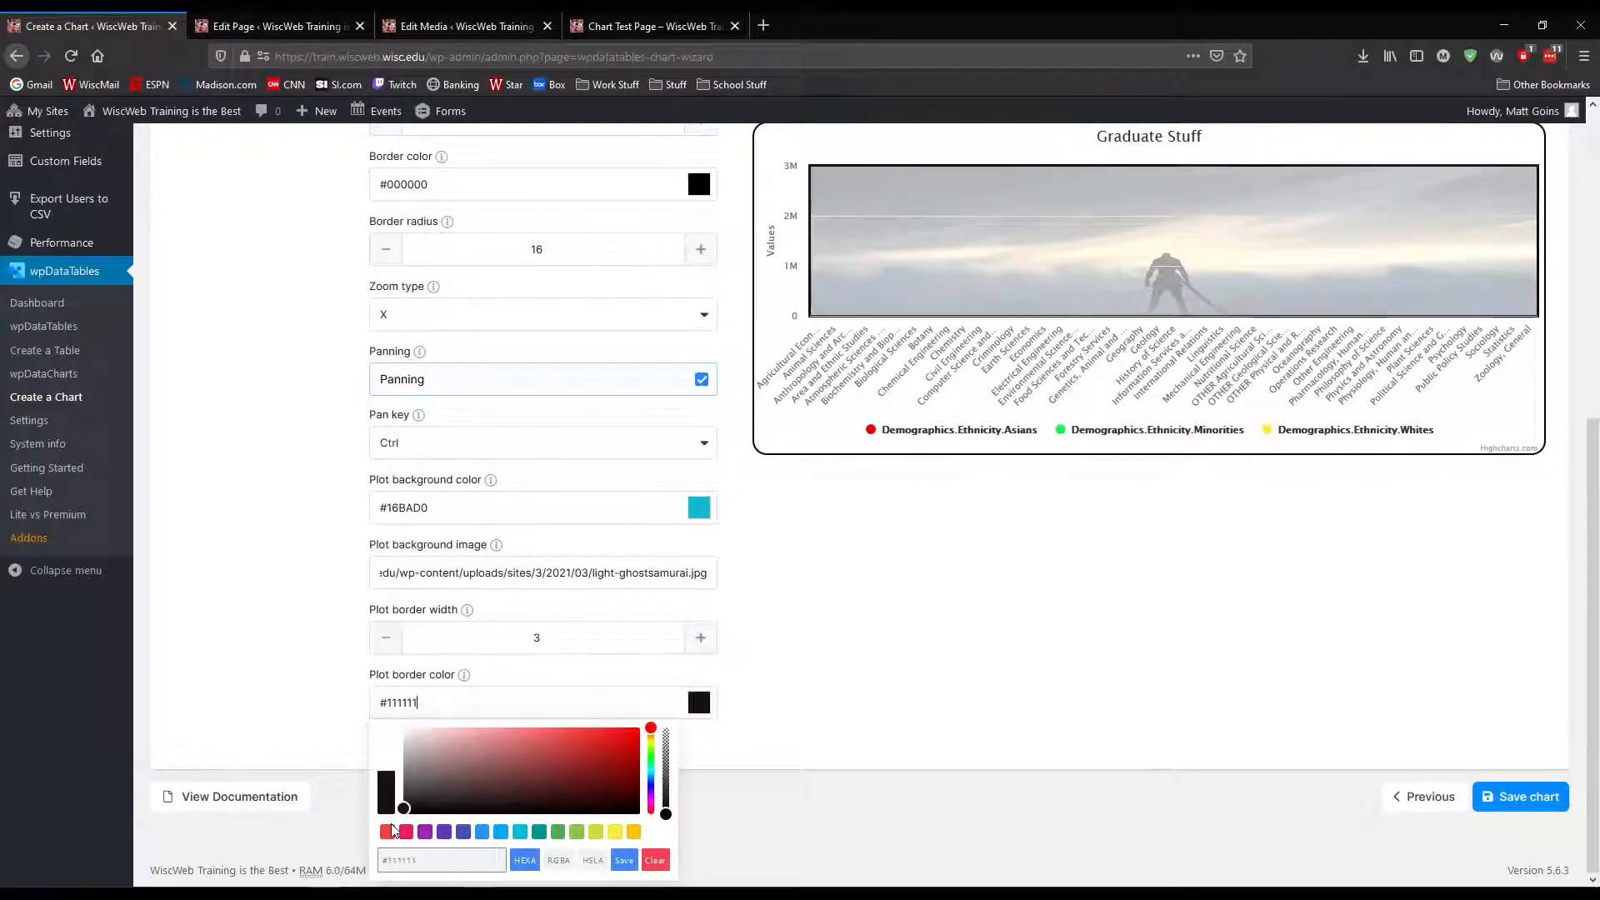
click(737, 780)
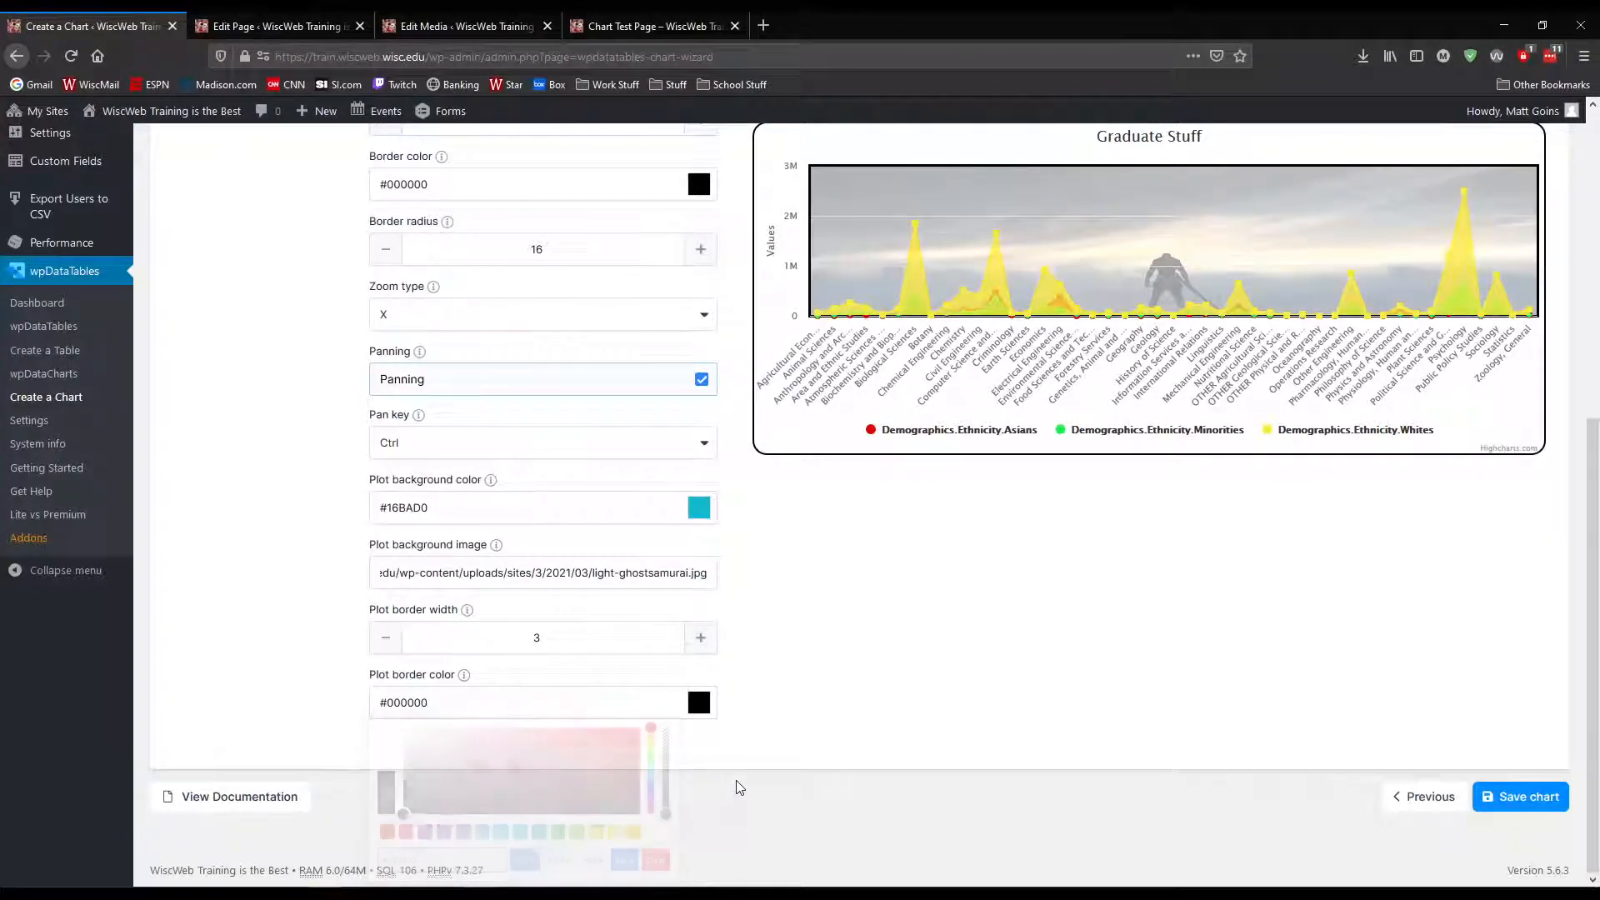
Save the formatted chart and copy its shortcode
scroll(984, 716, up, 2)
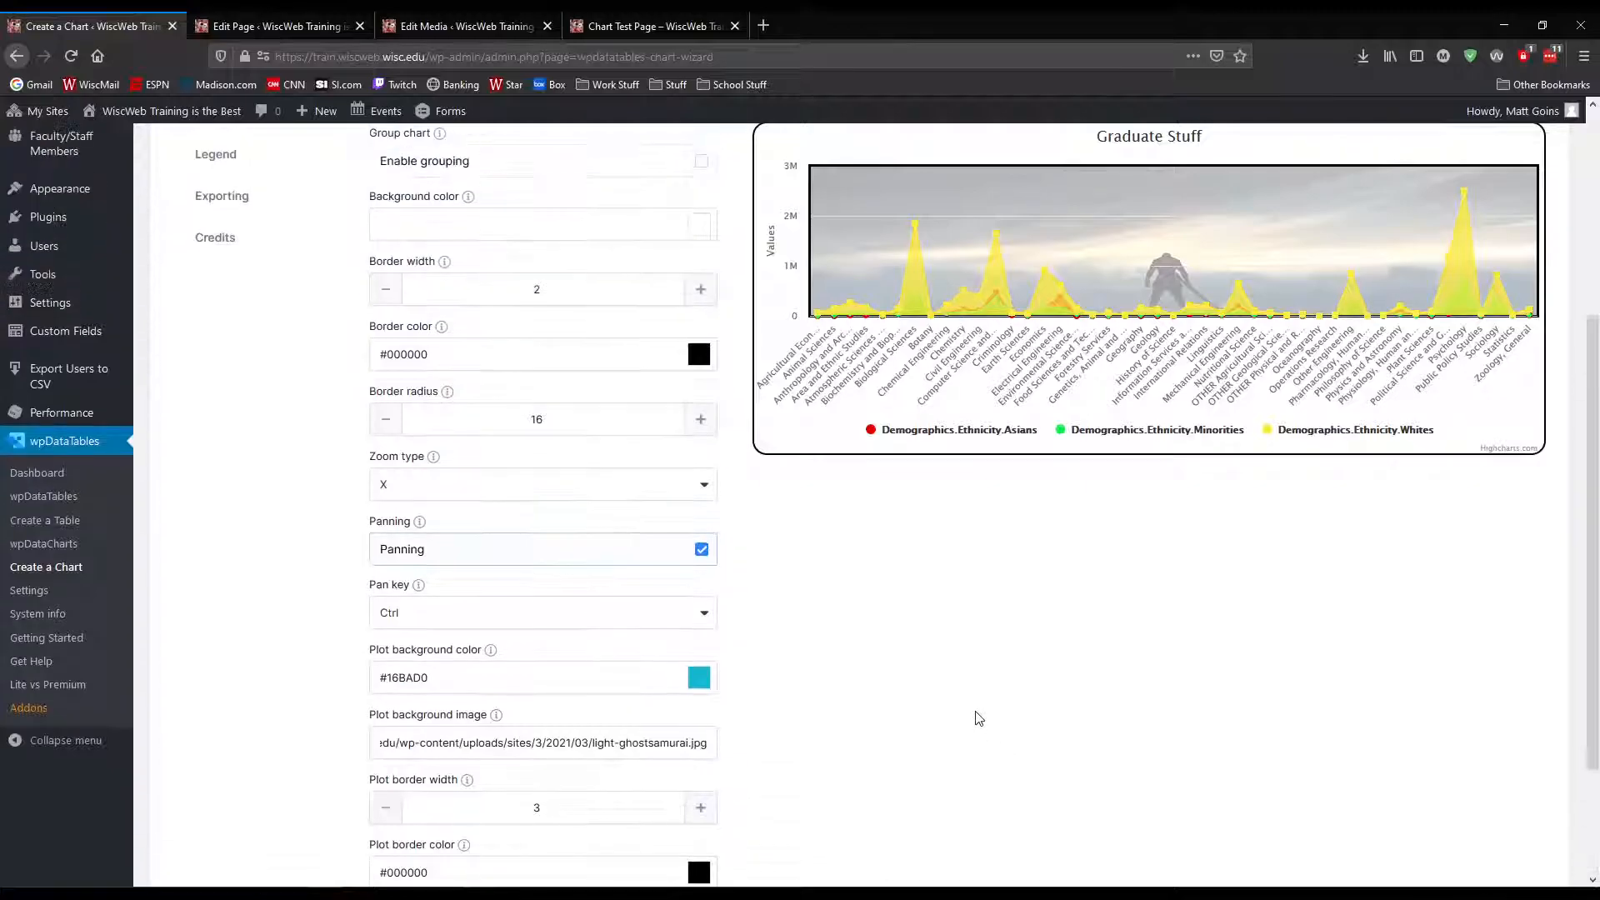
scroll(914, 610, up, 4)
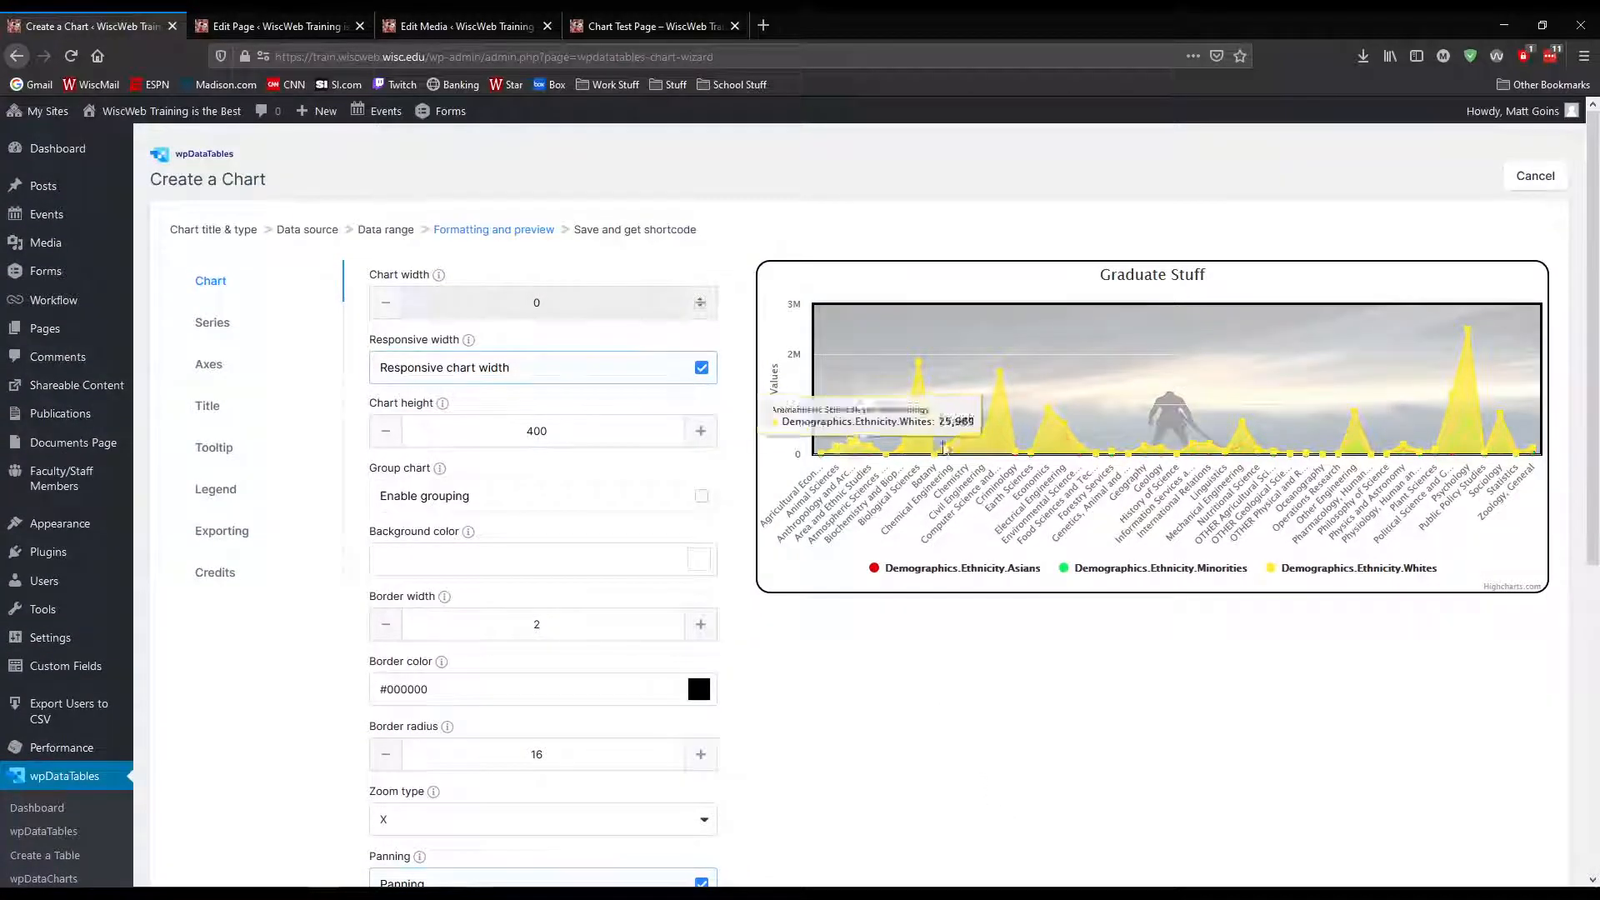
scroll(1201, 768, down, 10)
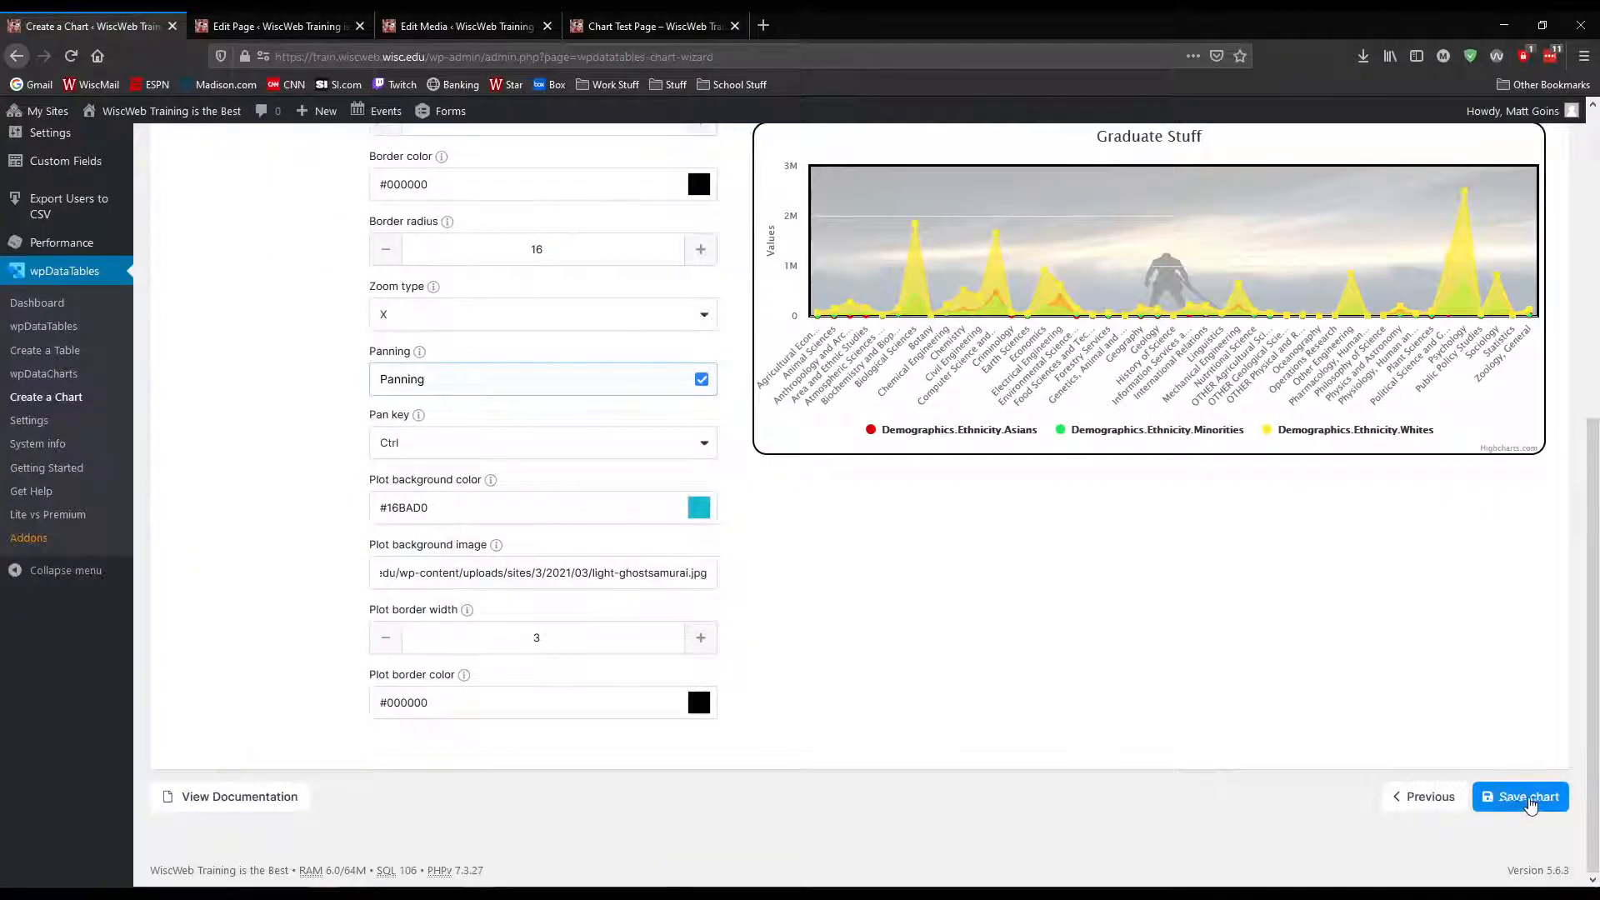
click(1526, 796)
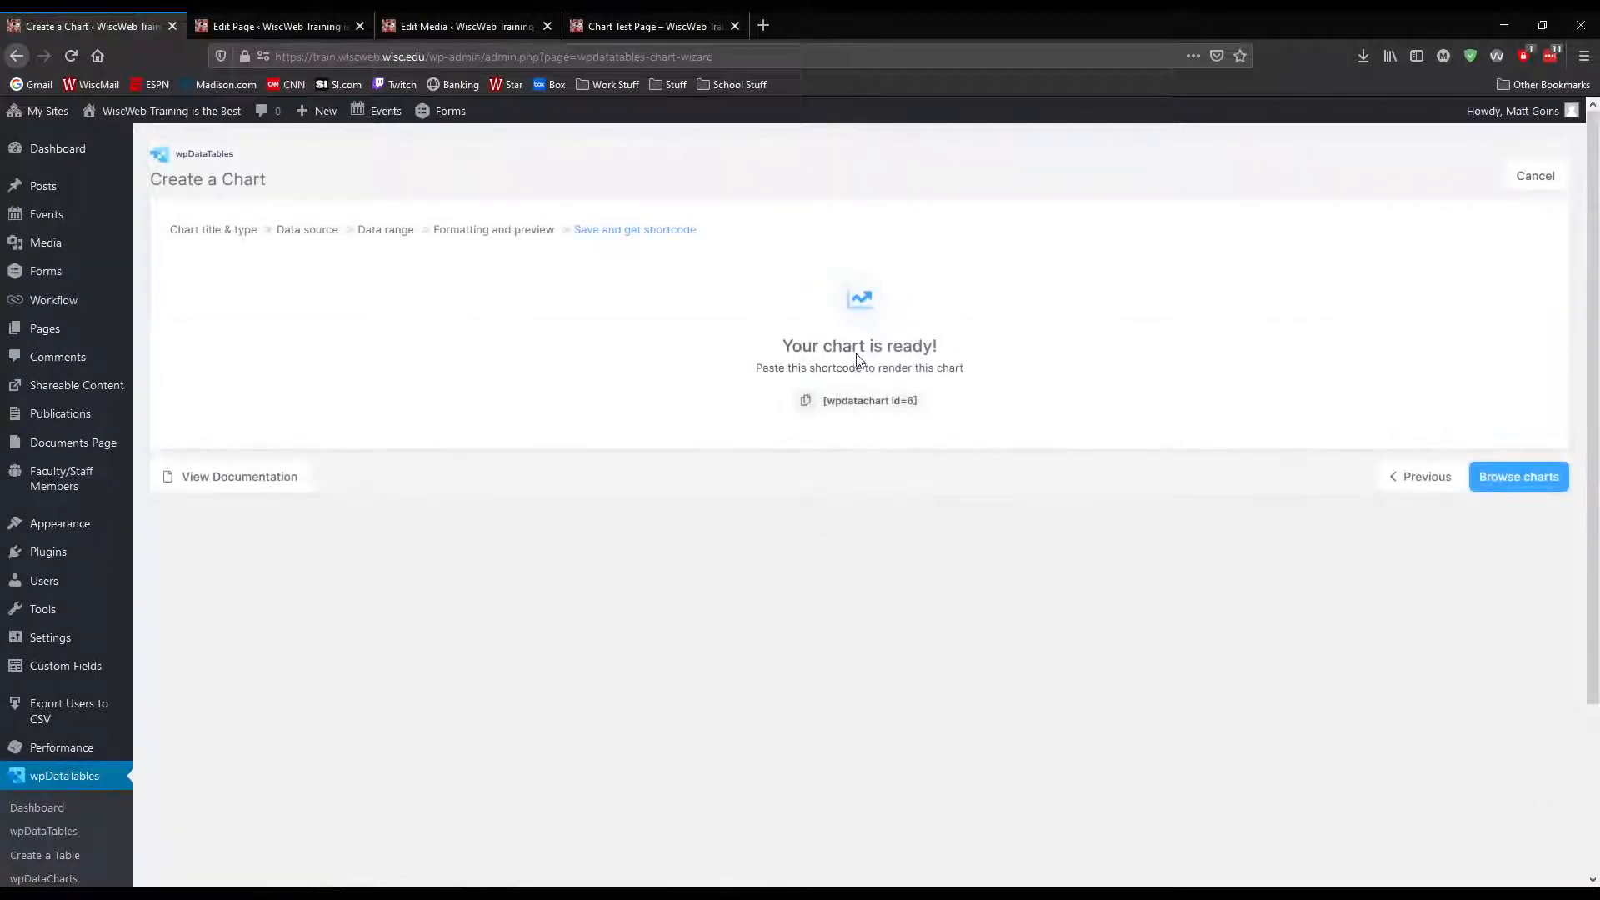
click(819, 408)
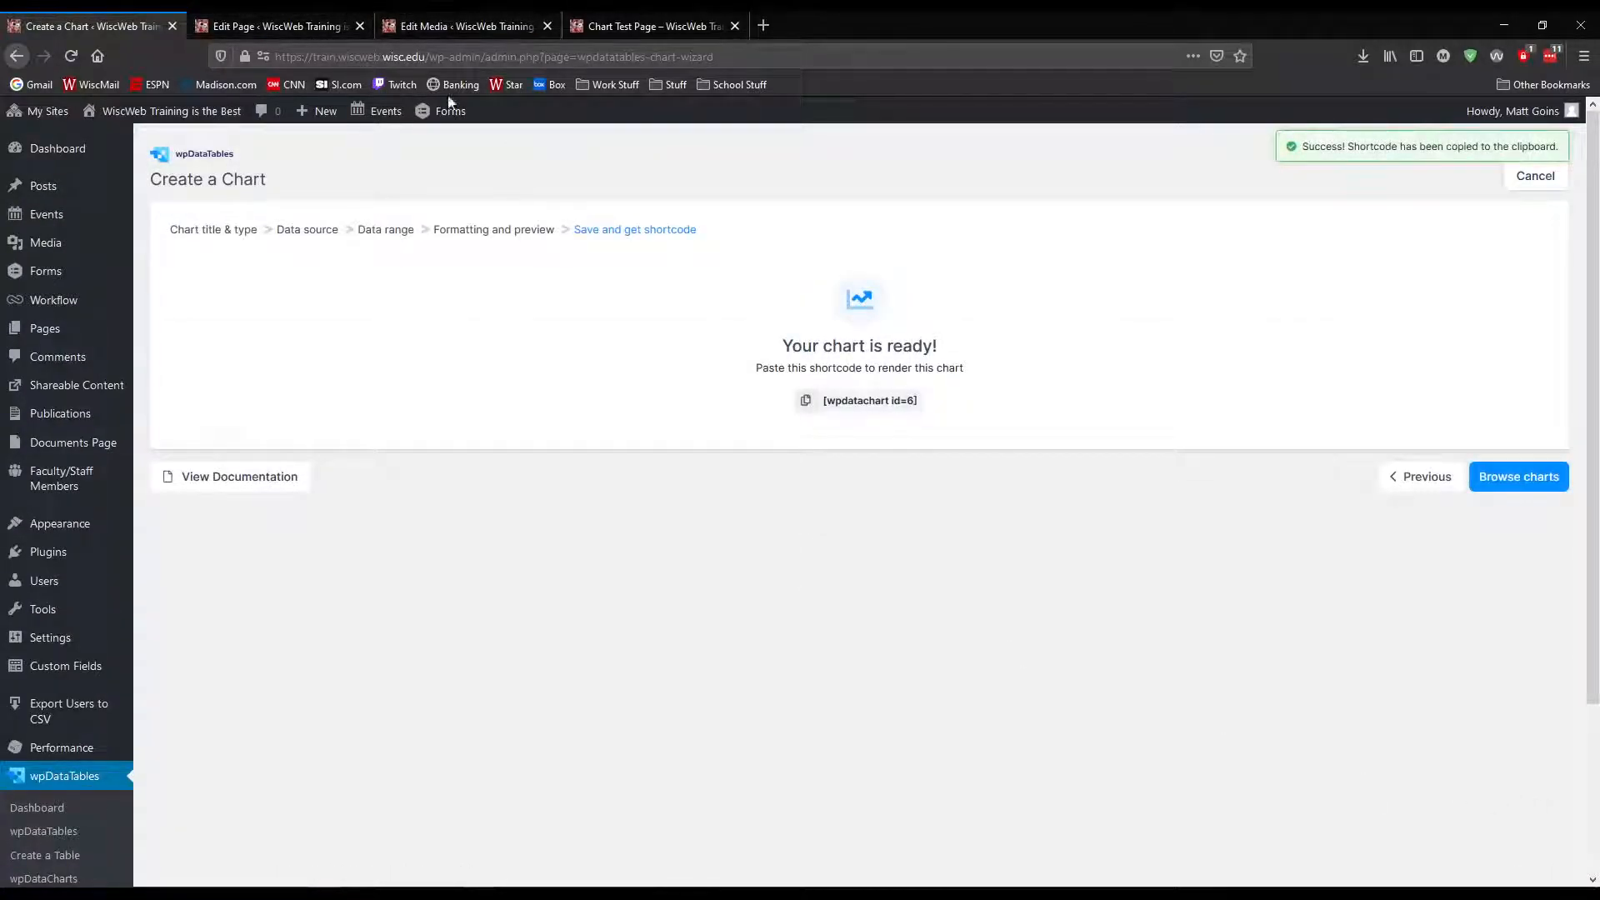
click(810, 401)
Close the image's tab, replace the text block shortcode on Chart Test Page with [wpdatachart id=6] and update the page
click(388, 24)
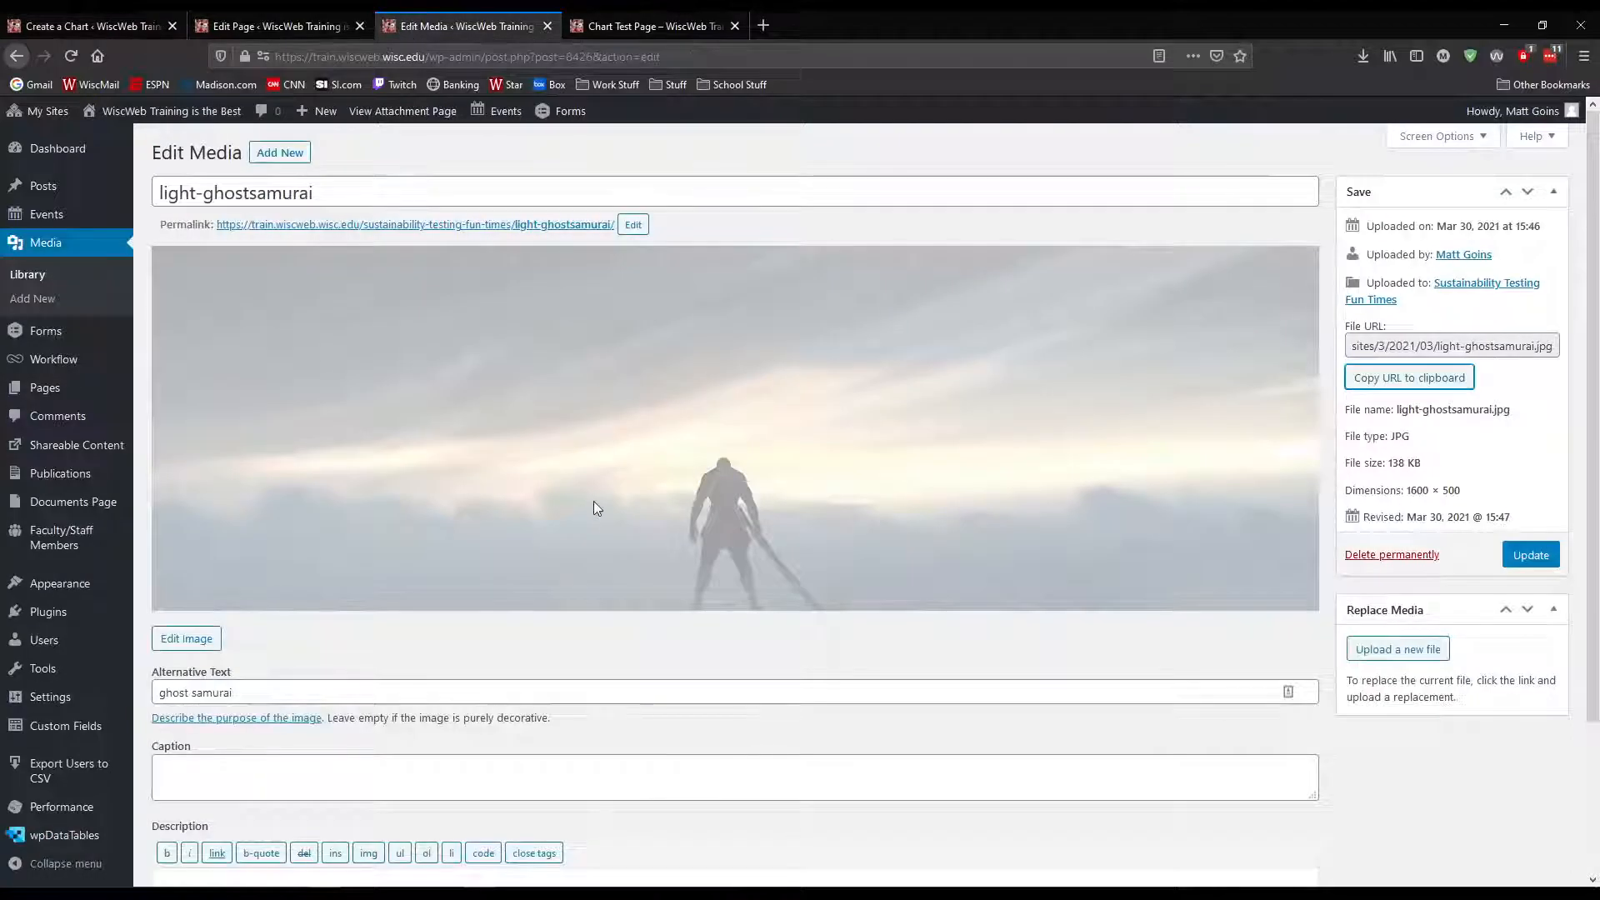
click(275, 26)
click(547, 26)
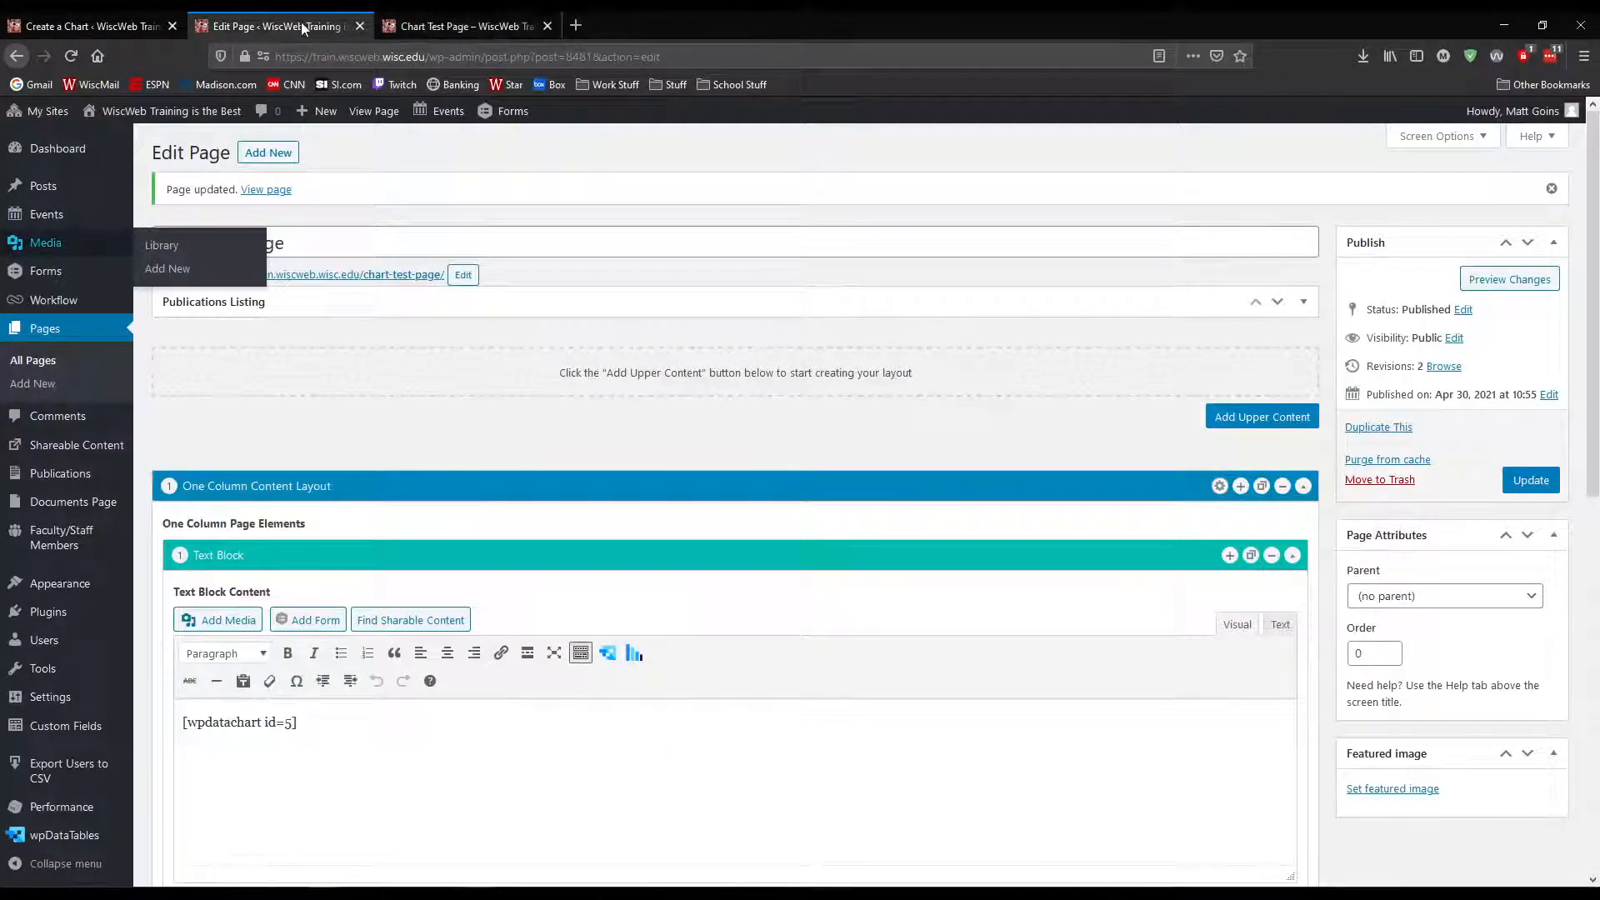
triple_click(464, 727)
key(ctrl+v)
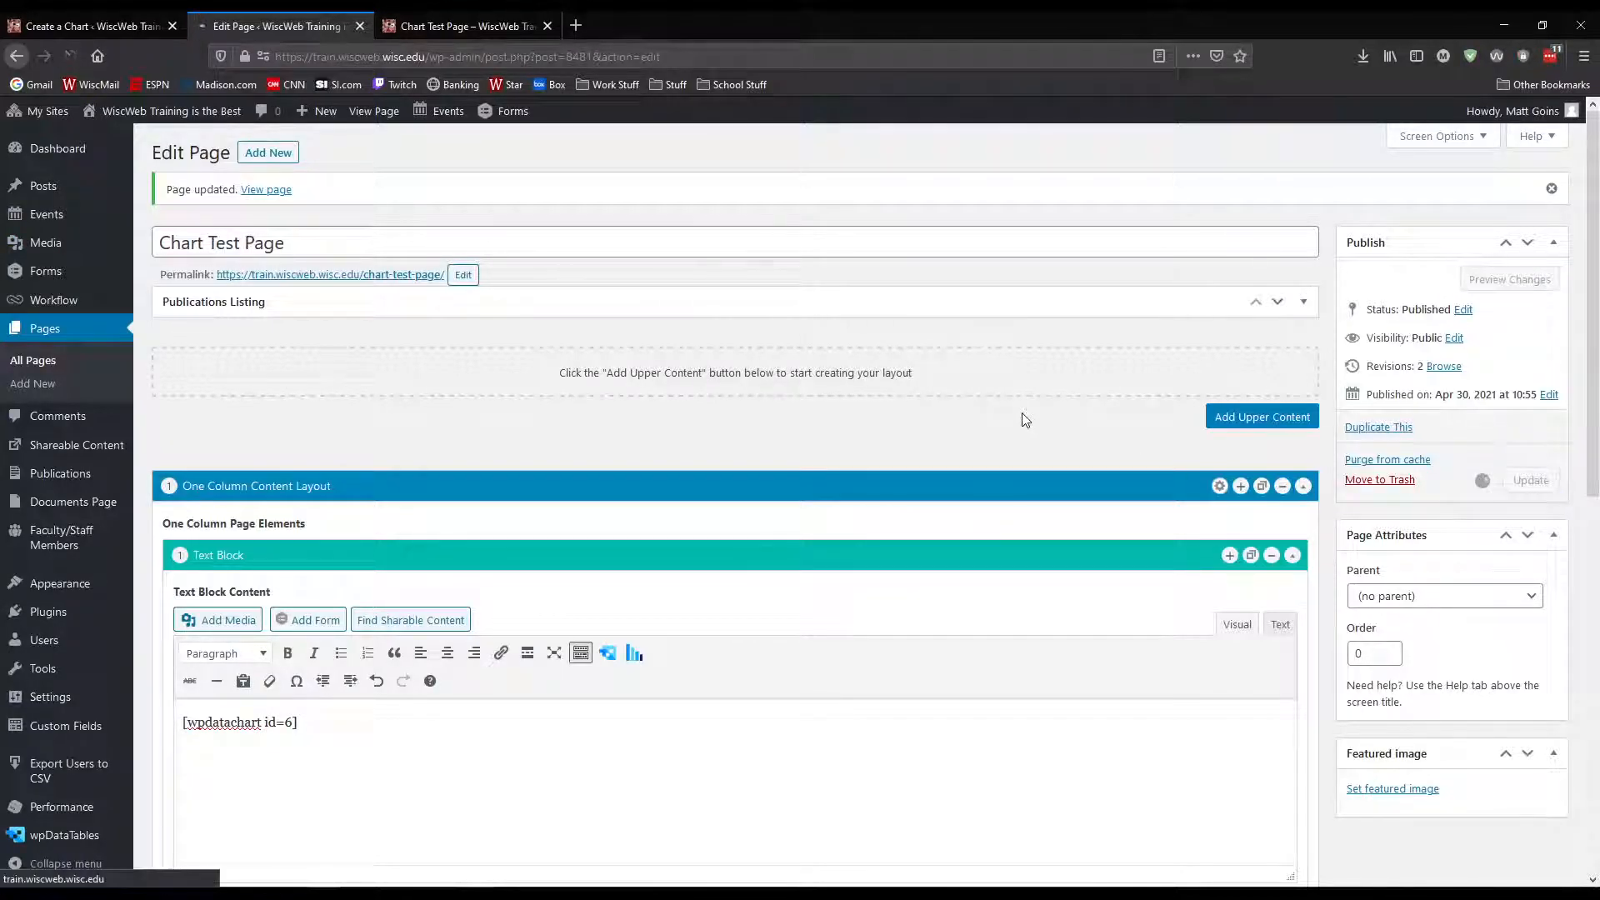
Reload the published Chart Test Page and test zooming into and panning along the Graduate Stuff chart
key(ctrl+Tab)
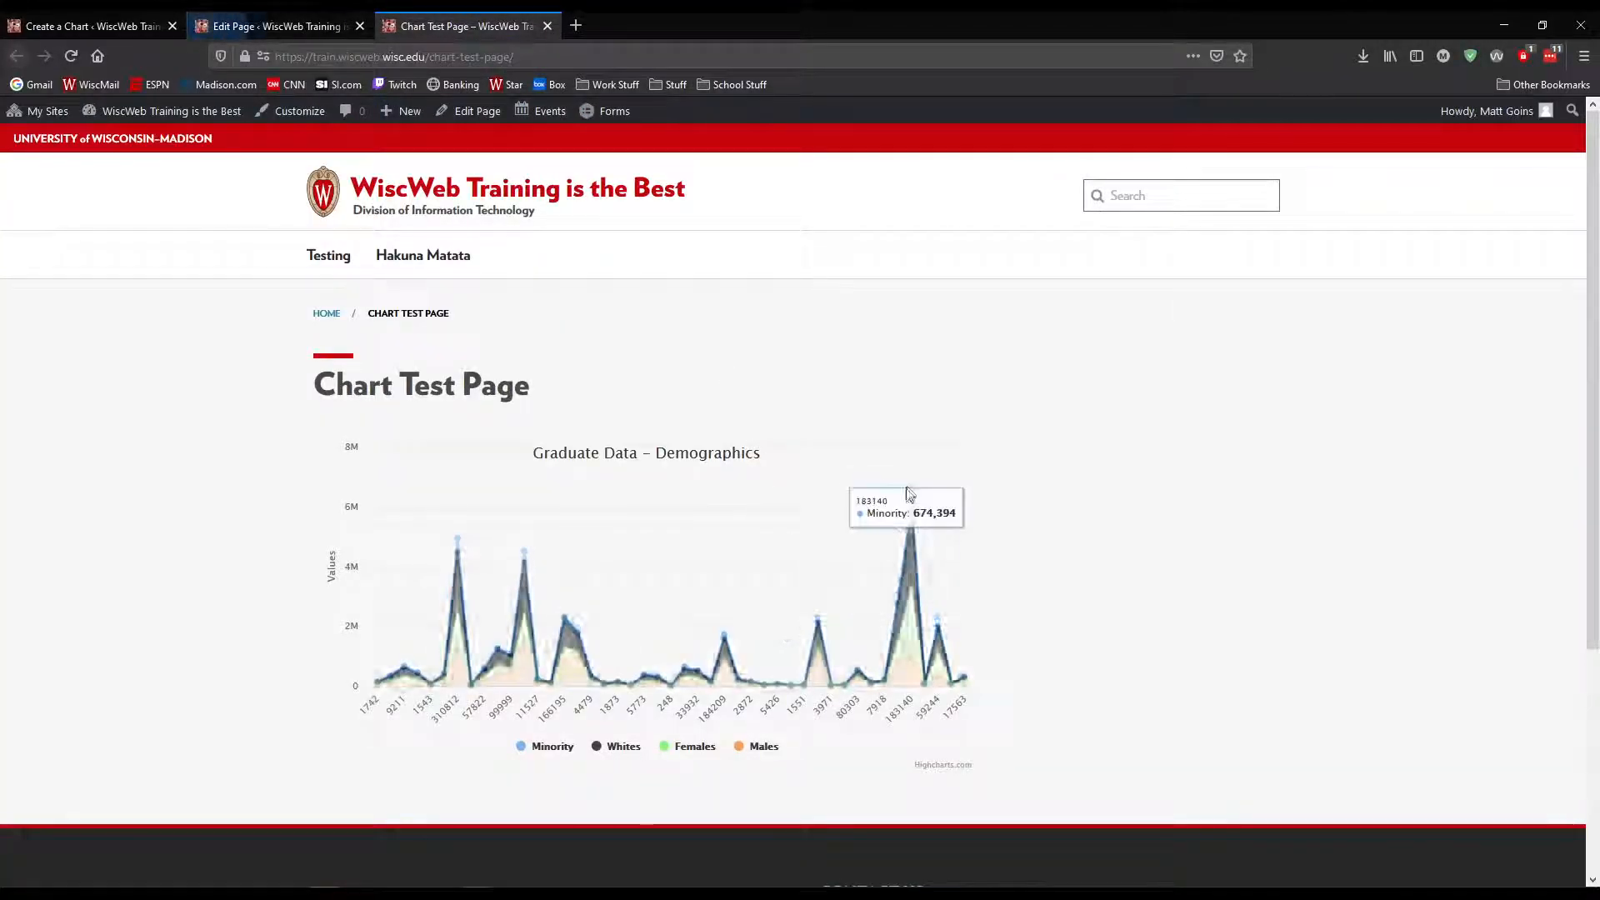
key(F5)
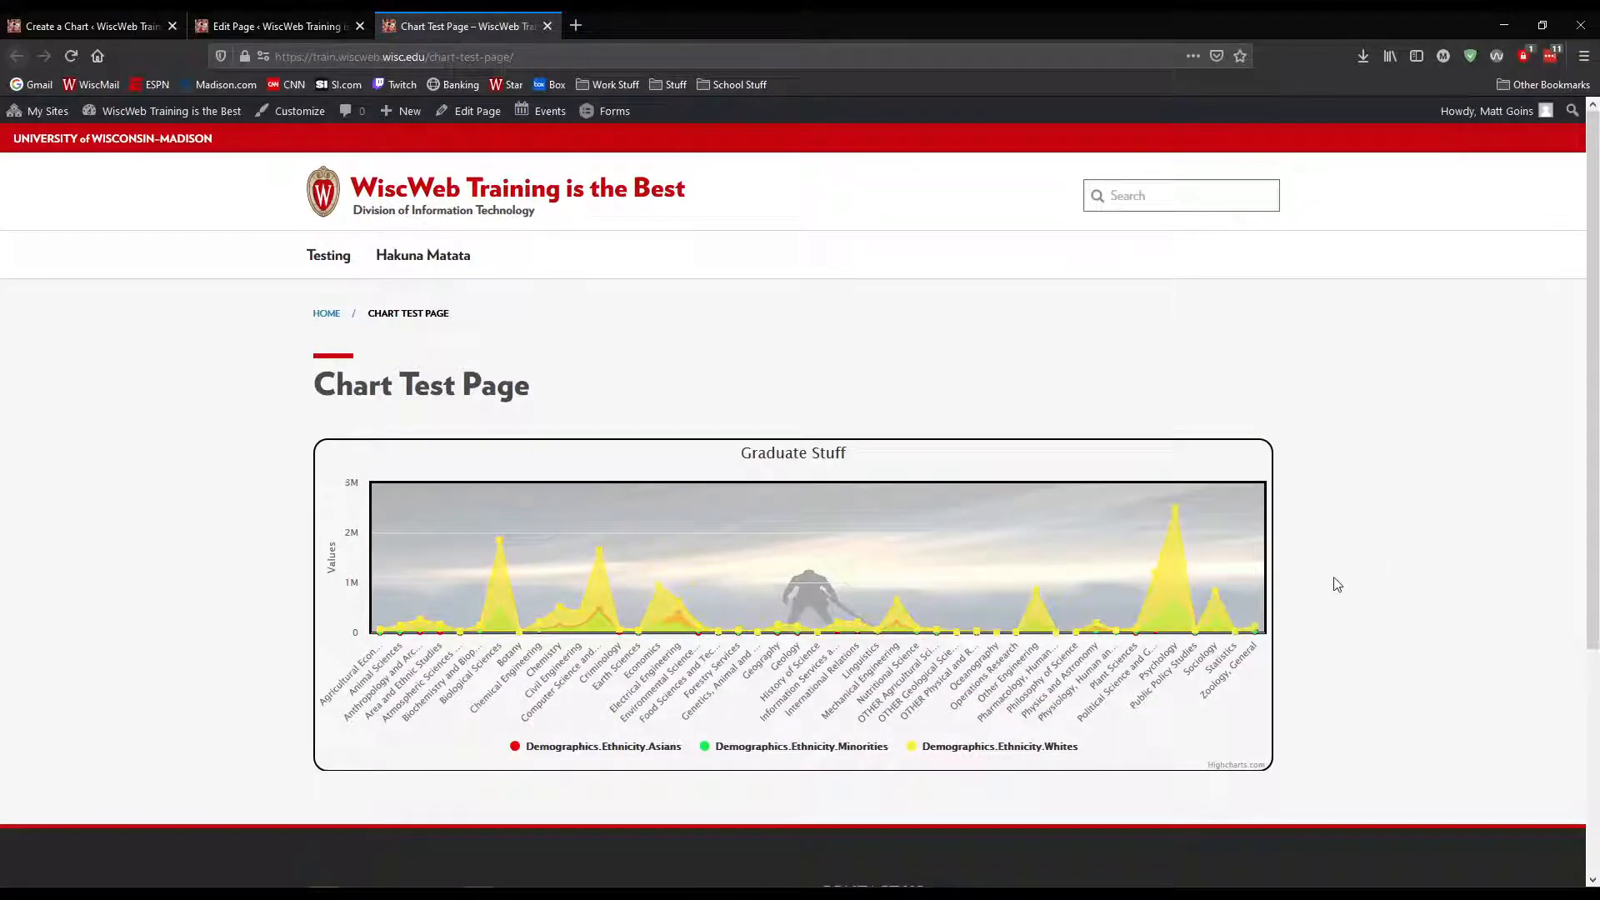
drag(964, 561, 1164, 588)
drag(925, 571, 1153, 572)
mouse_move(742, 582)
mouse_down()
mouse_move(846, 568)
mouse_move(1007, 589)
mouse_up()
drag(805, 600, 1128, 601)
drag(664, 579, 988, 576)
mouse_move(829, 579)
mouse_down()
mouse_move(1022, 583)
mouse_move(929, 572)
mouse_up()
drag(558, 561, 1065, 554)
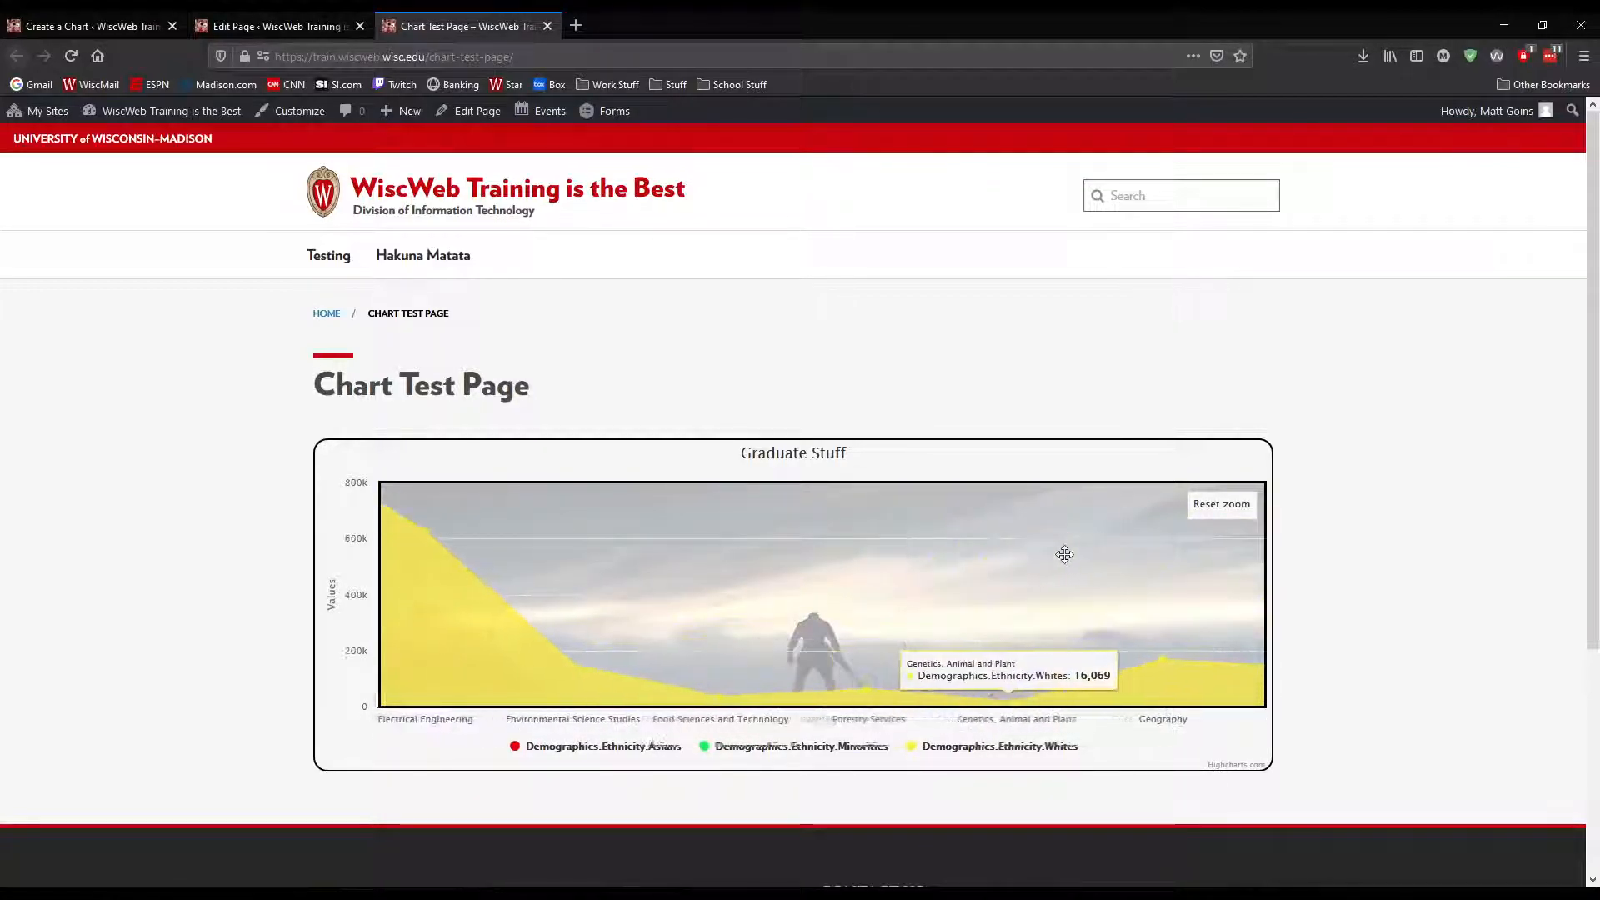
drag(629, 571, 996, 556)
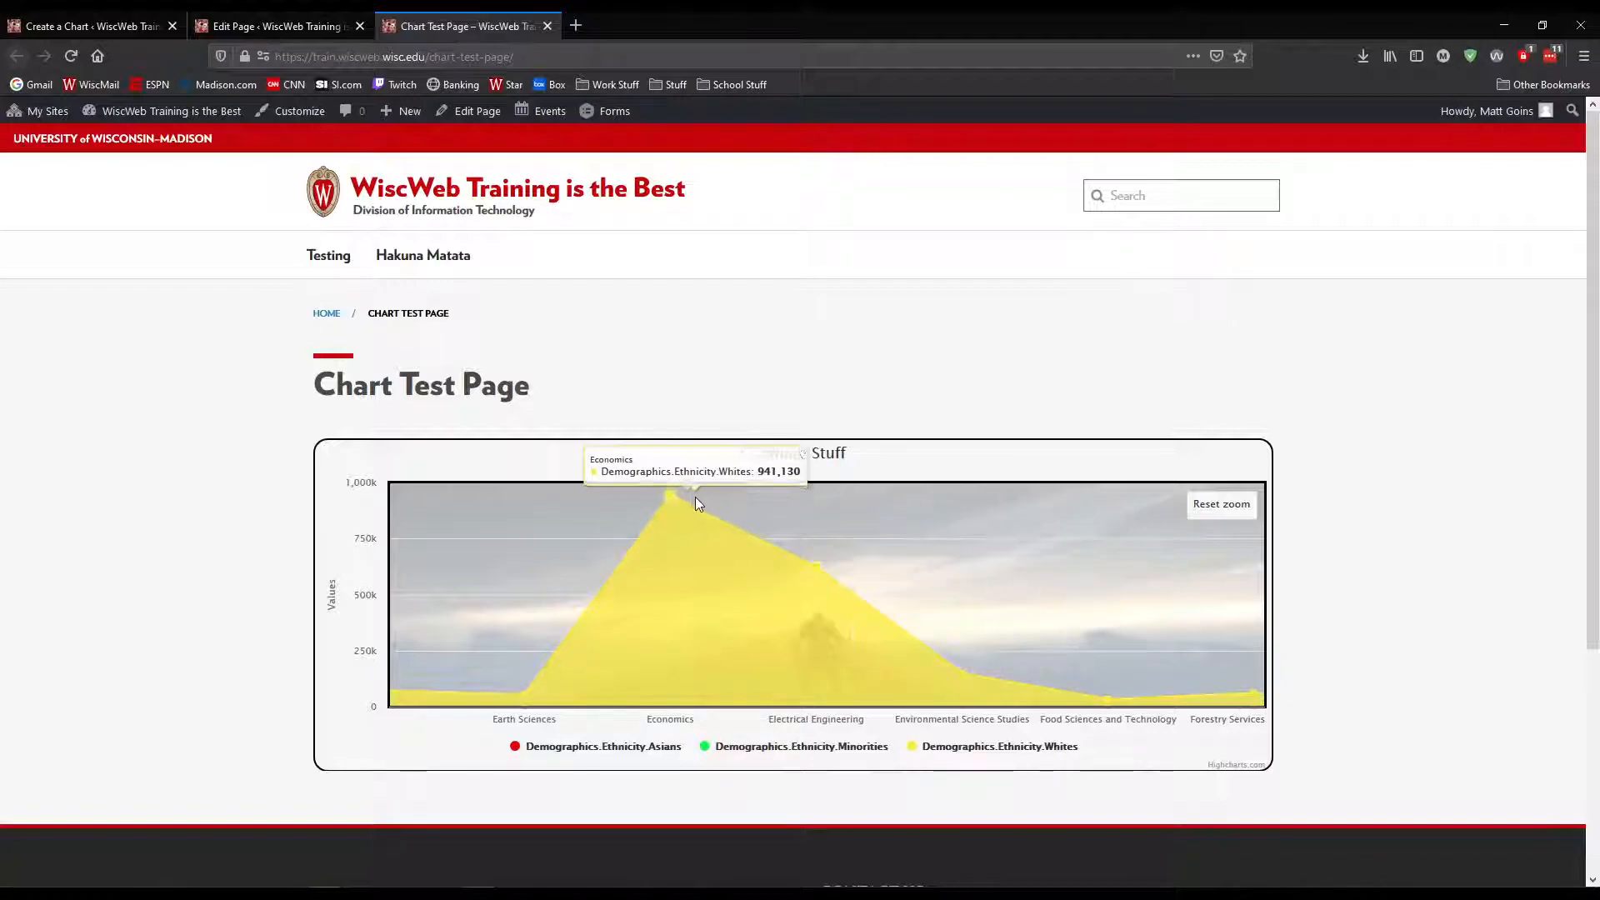
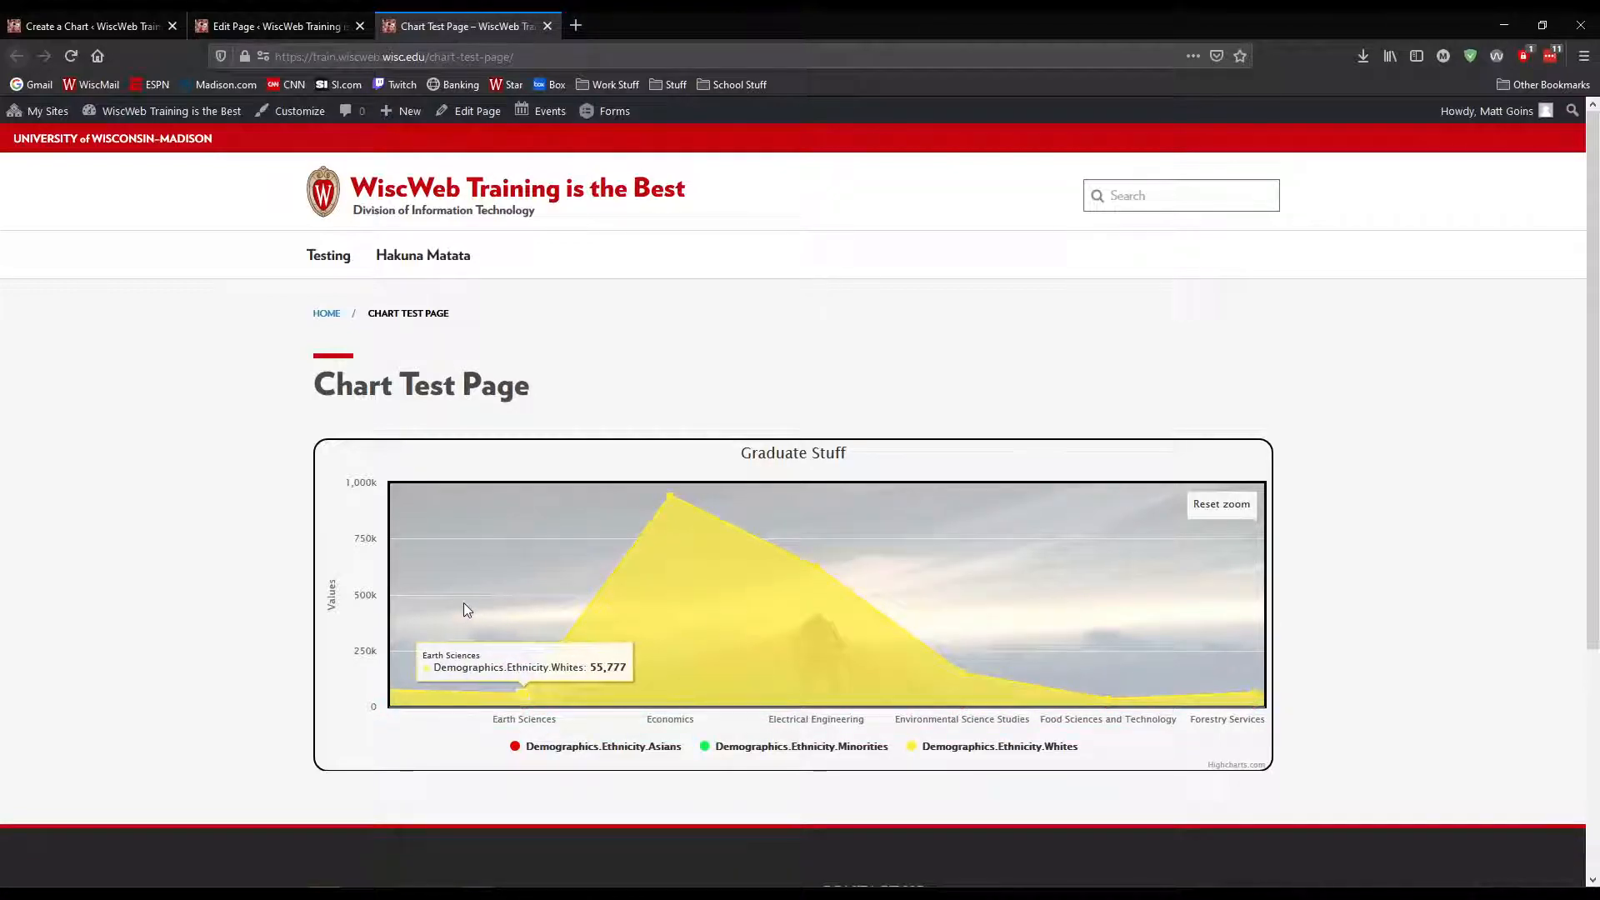
Pan back and forth along the zoomed Graduate Stuff chart, and reset its zoom
mouse_move(463, 603)
mouse_down()
mouse_move(942, 595)
mouse_move(900, 591)
mouse_up()
mouse_move(533, 589)
mouse_down()
mouse_move(912, 587)
mouse_move(754, 586)
mouse_up()
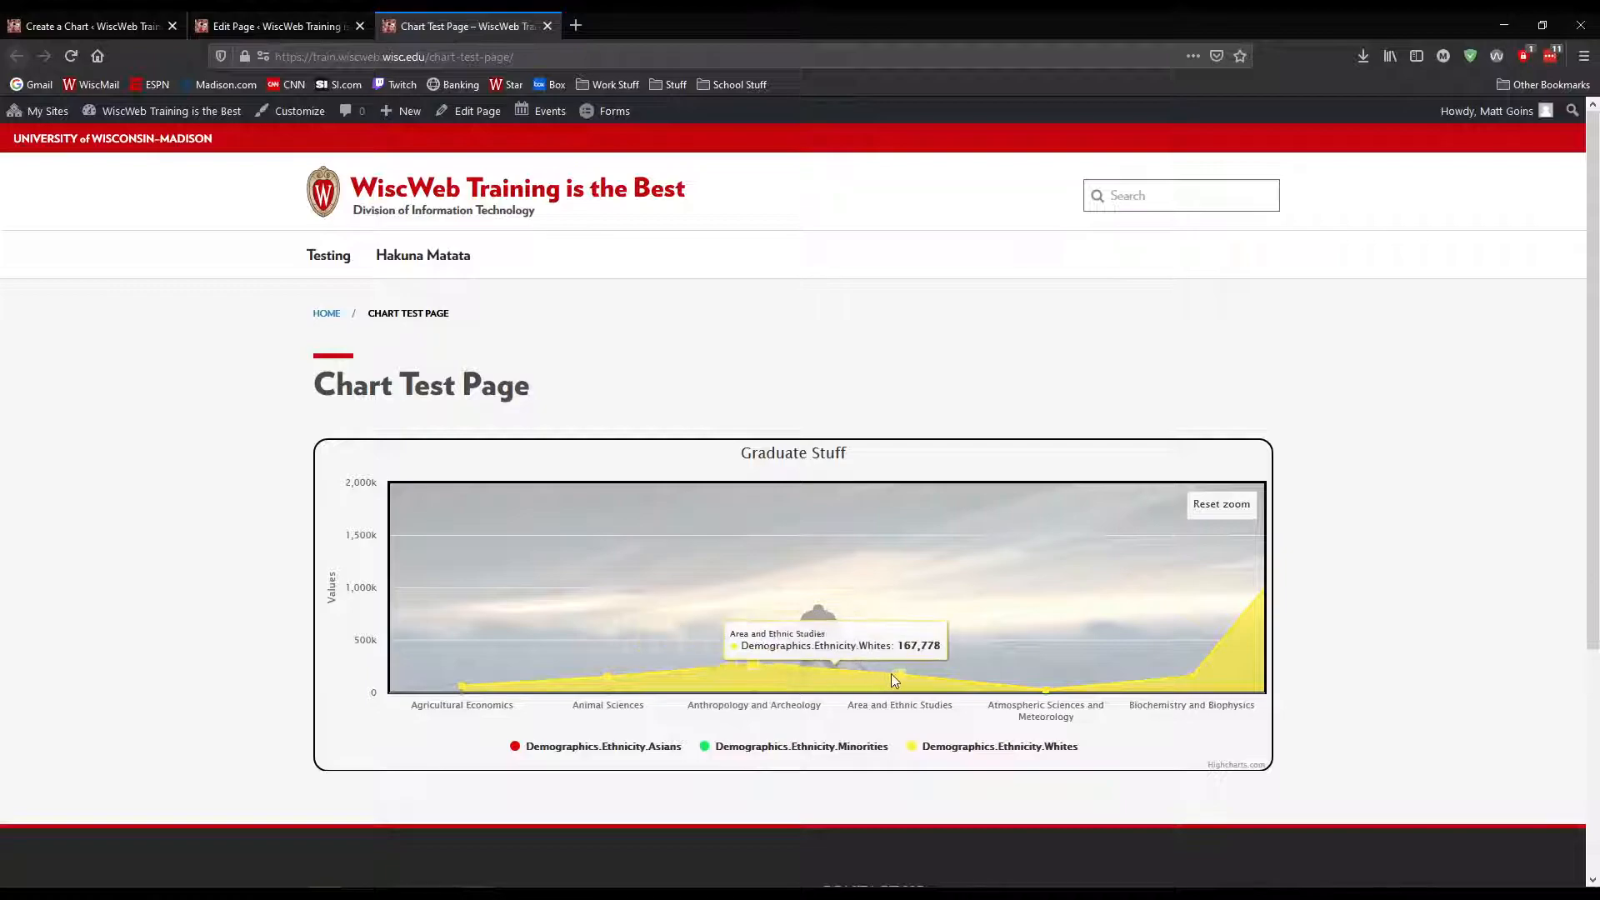
drag(1105, 607, 512, 583)
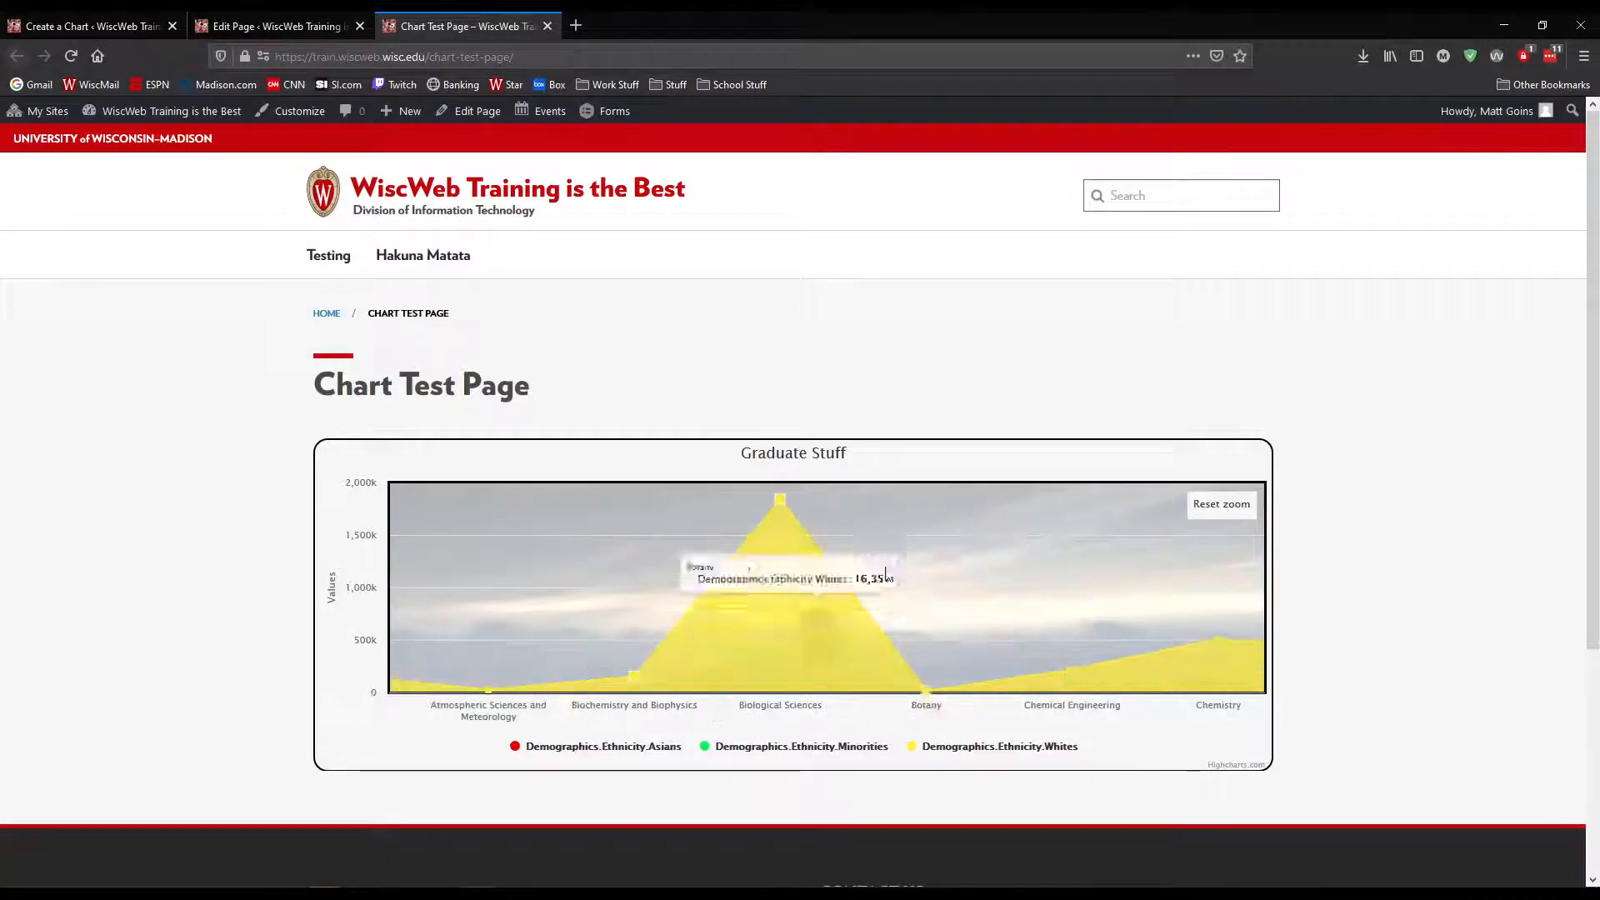
drag(1005, 584, 797, 579)
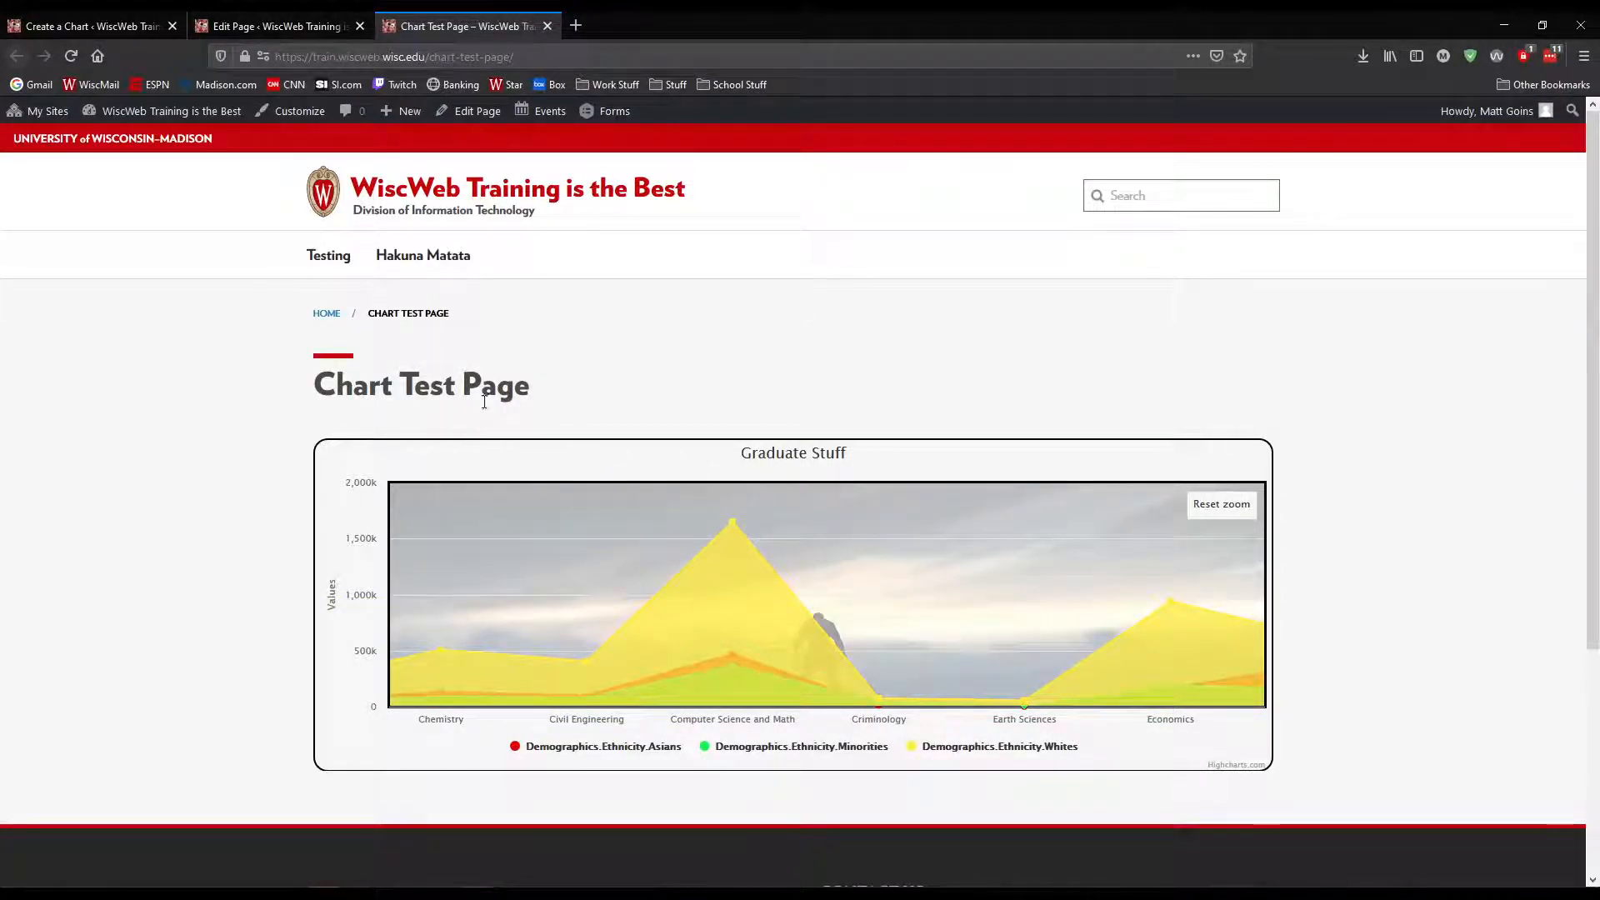
click(1221, 505)
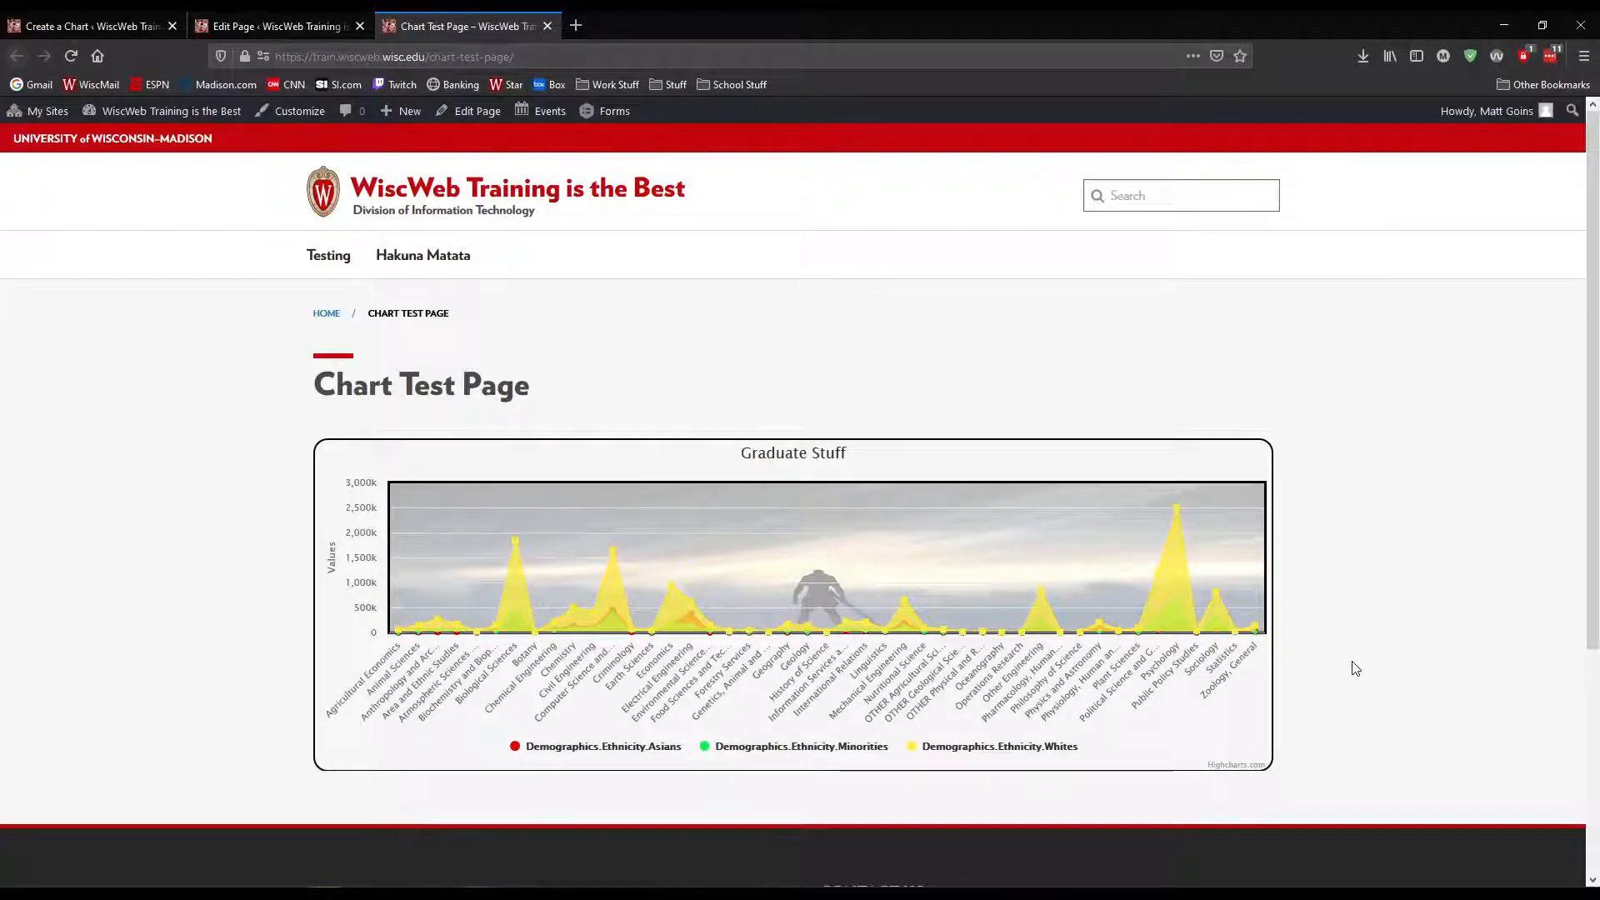
Duplicate the Graduate Data Sample - 2015 table with its database table under the title "Graduate Data Sample - 2015 reduce columns"
click(250, 26)
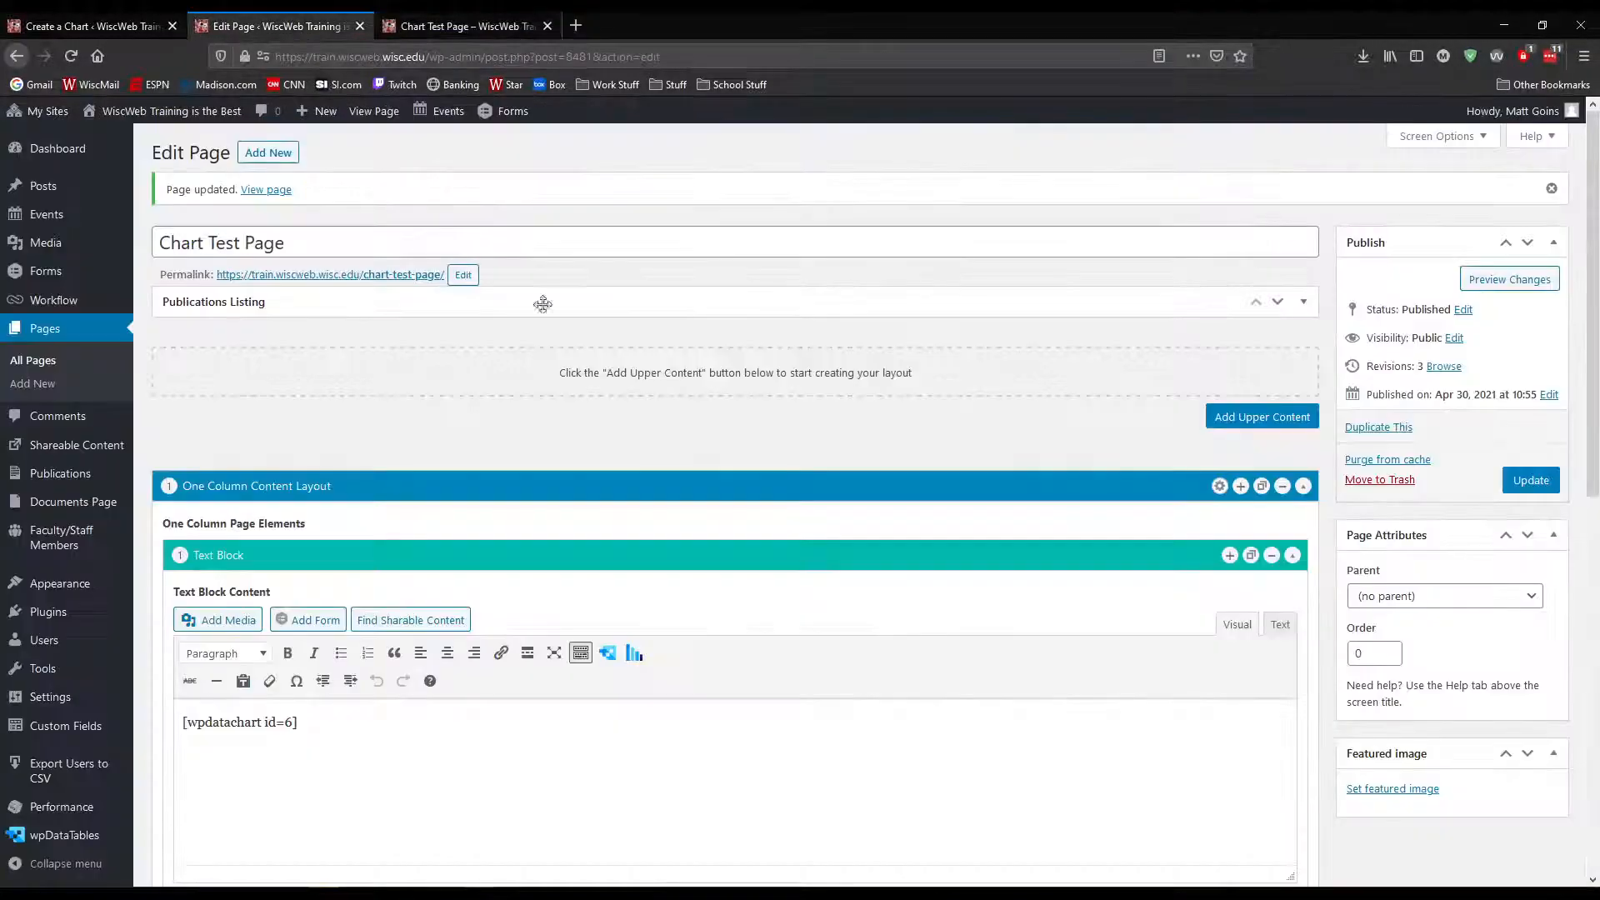
scroll(886, 522, down, 2)
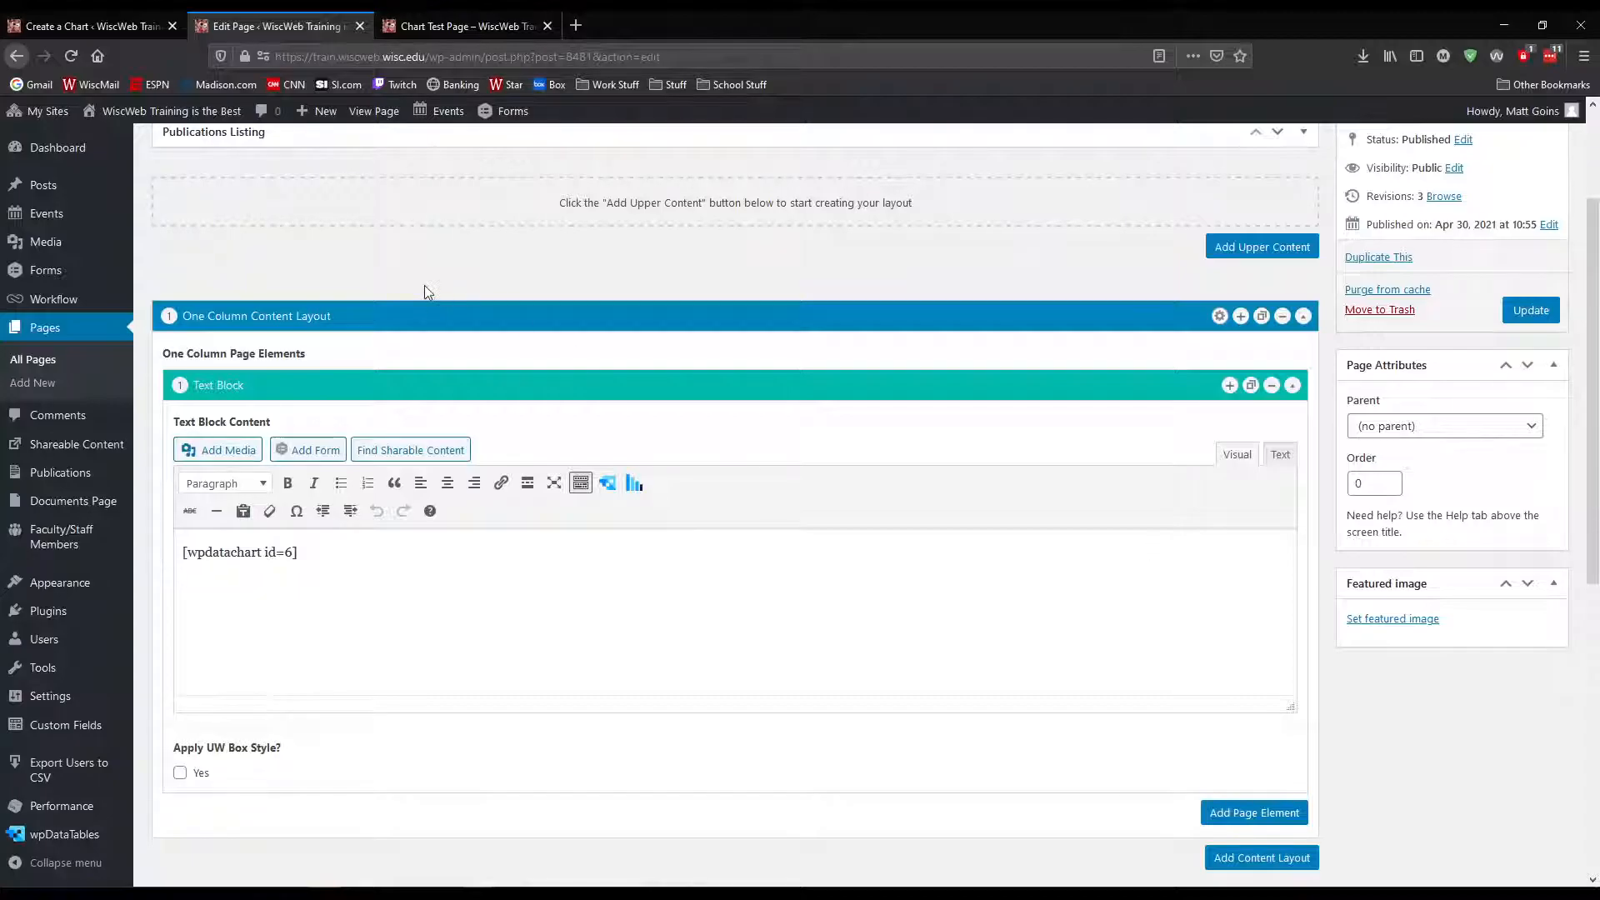
click(74, 26)
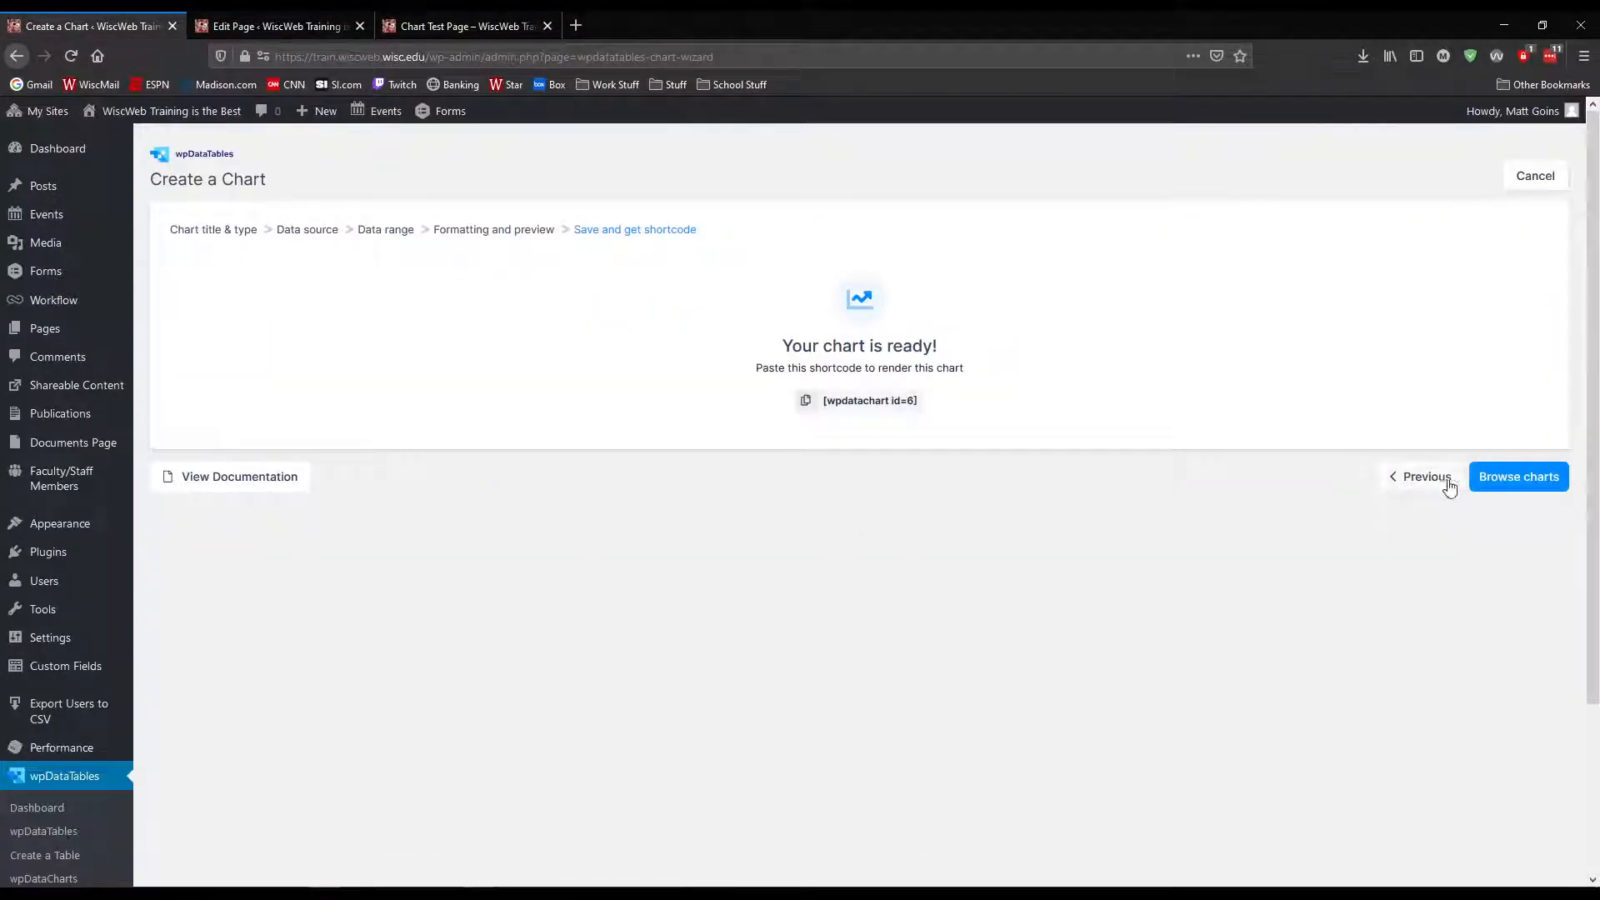
scroll(98, 727, down, 2)
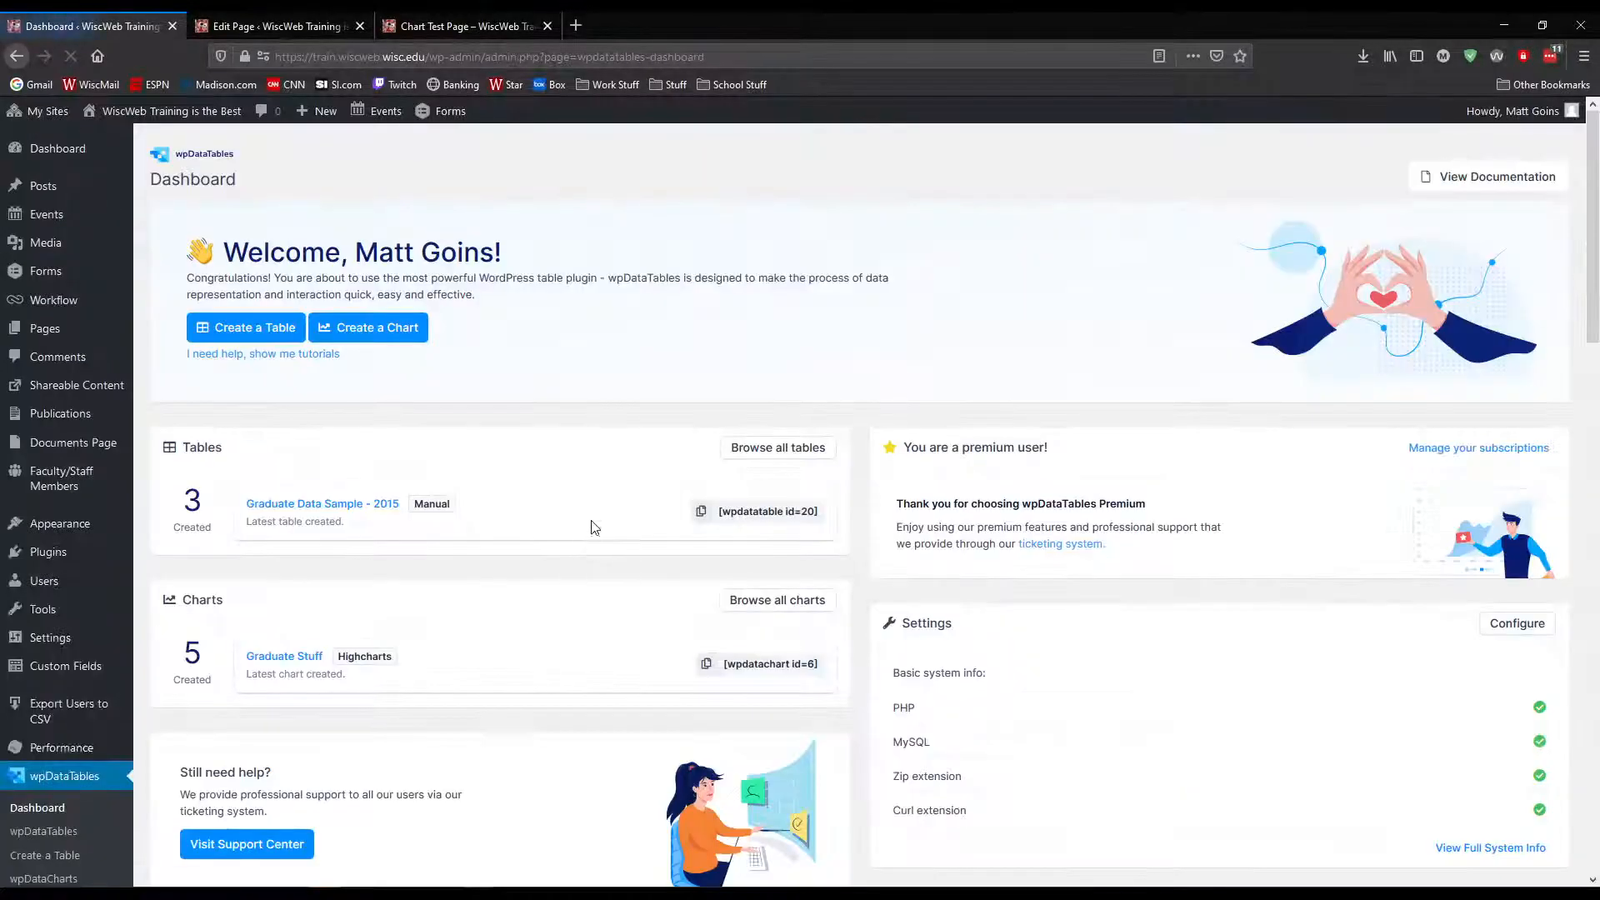
click(759, 451)
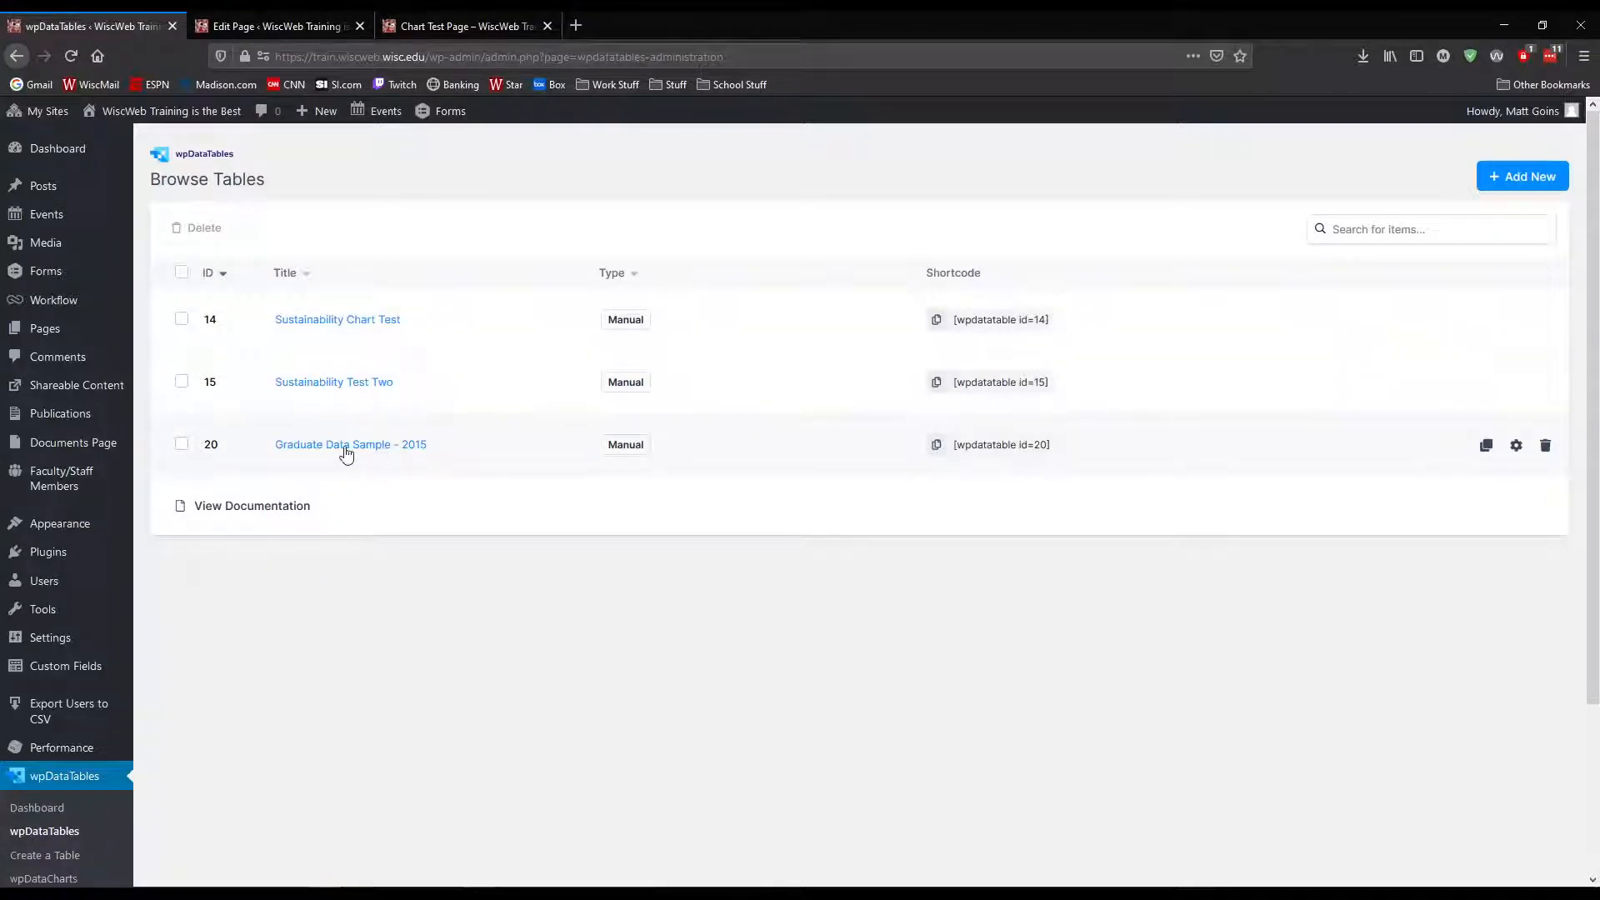
click(1488, 448)
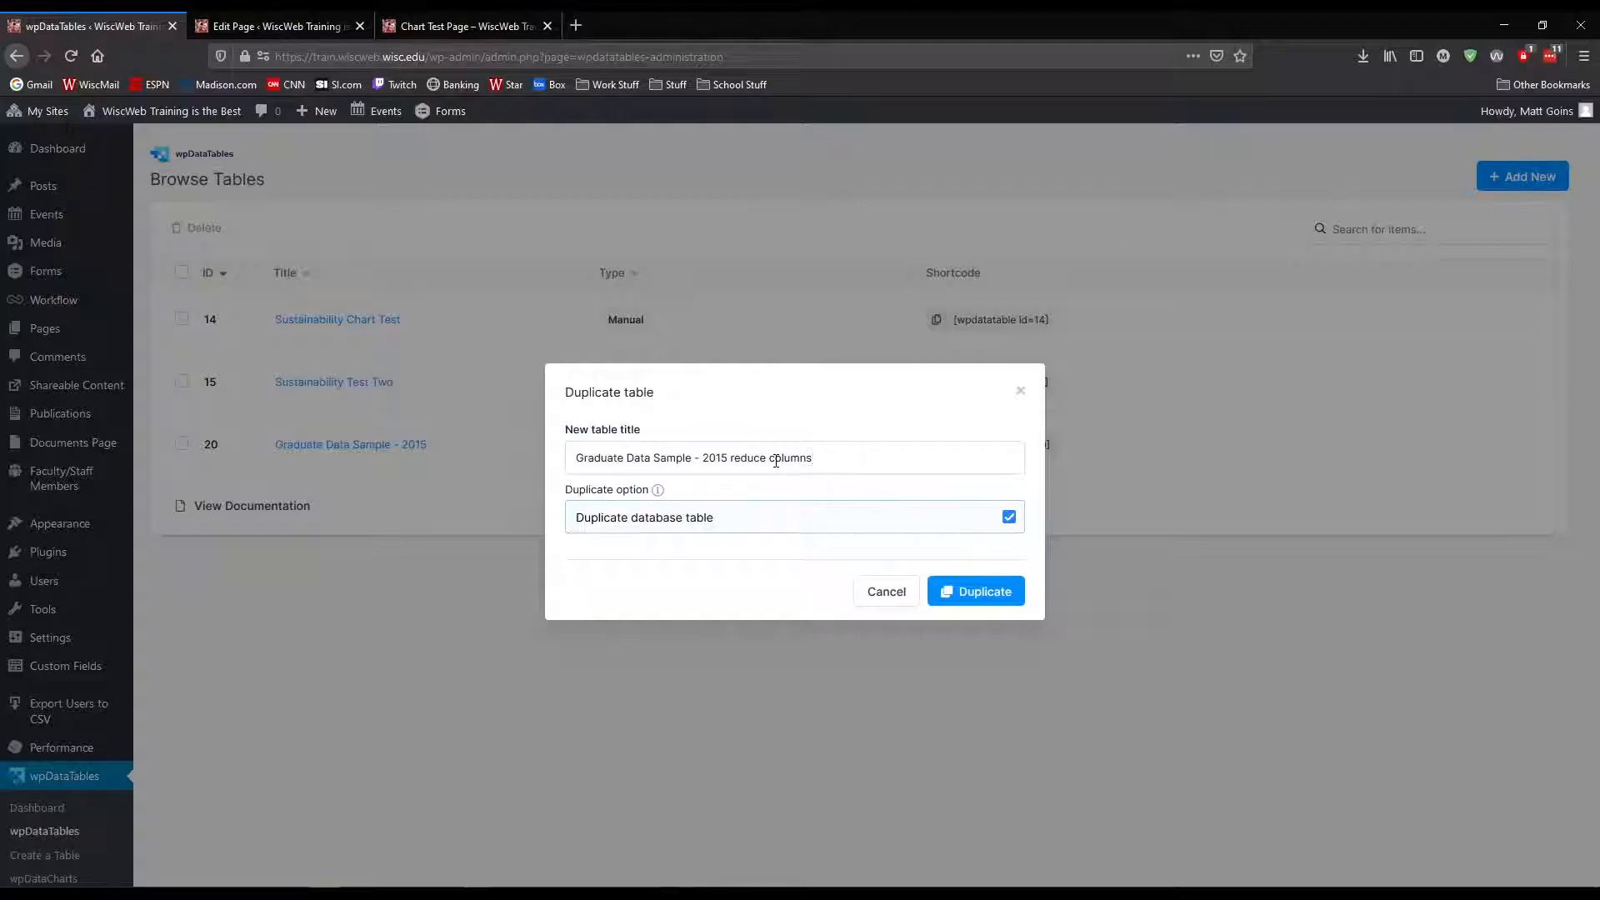
click(937, 593)
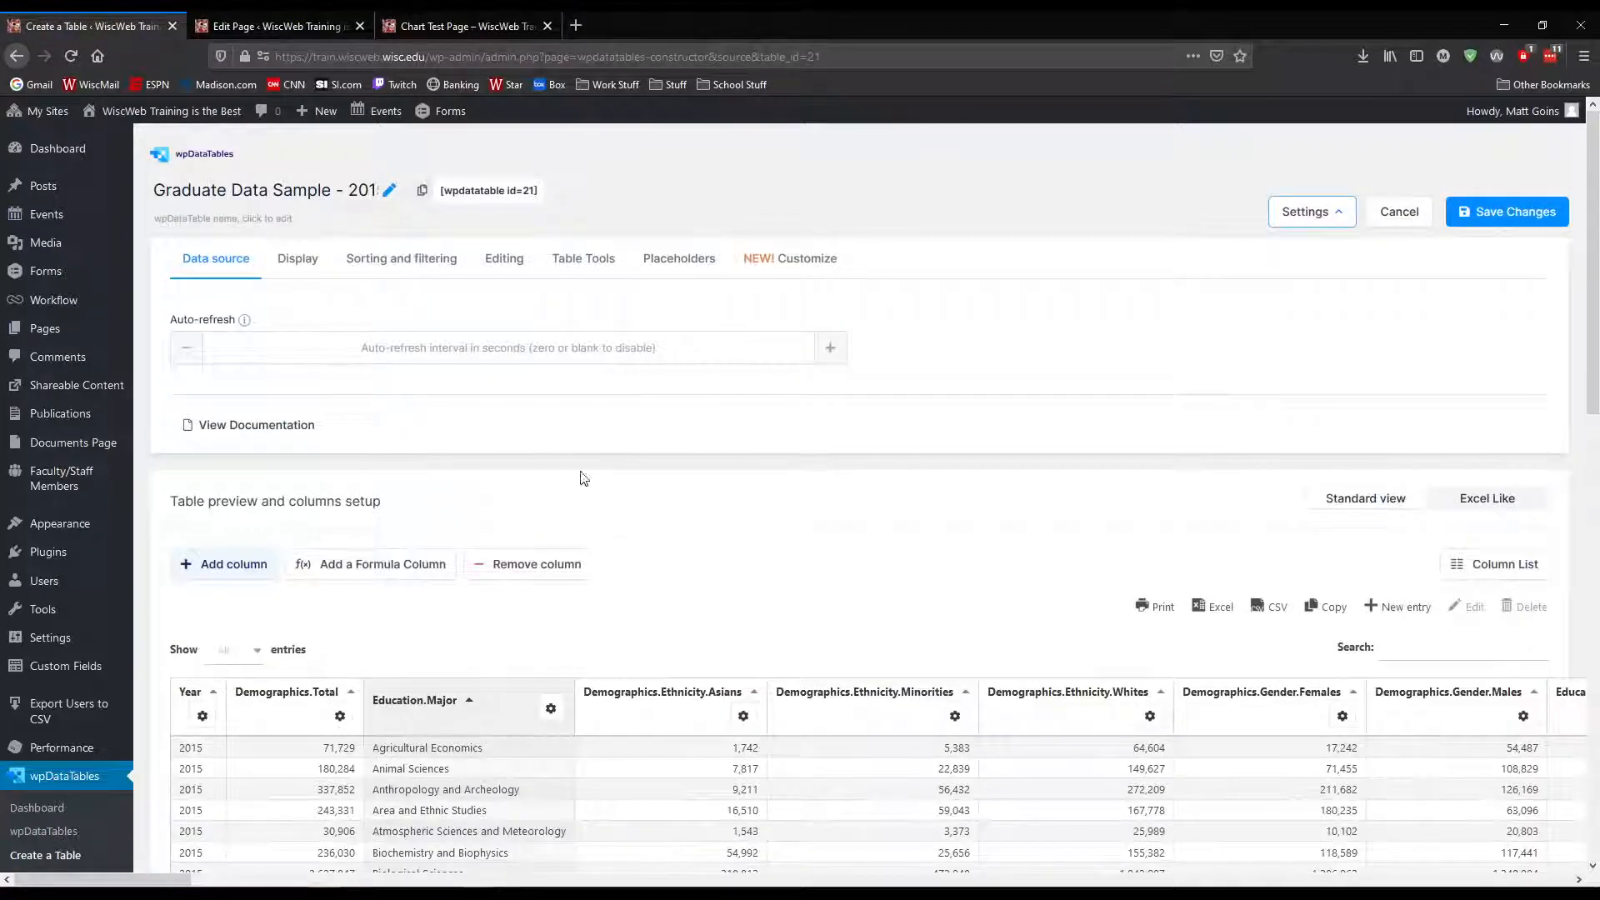
Open the duplicated table's column list and look through the available columns and their visibility settings
scroll(715, 522, down, 2)
scroll(965, 453, up, 2)
click(1494, 564)
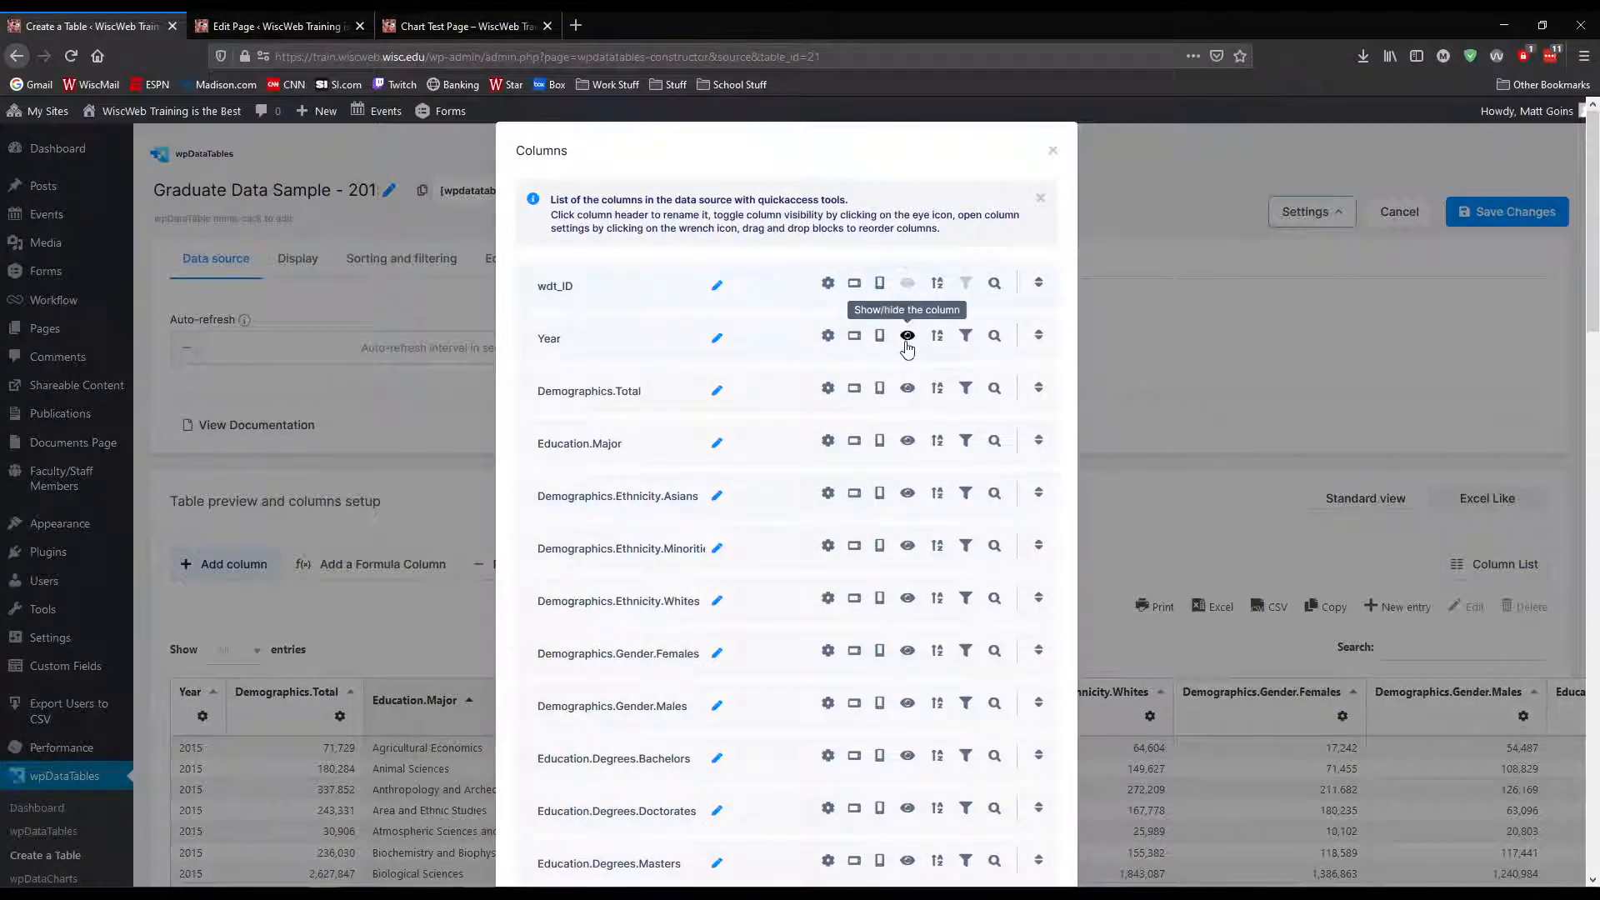
scroll(1003, 360, down, 4)
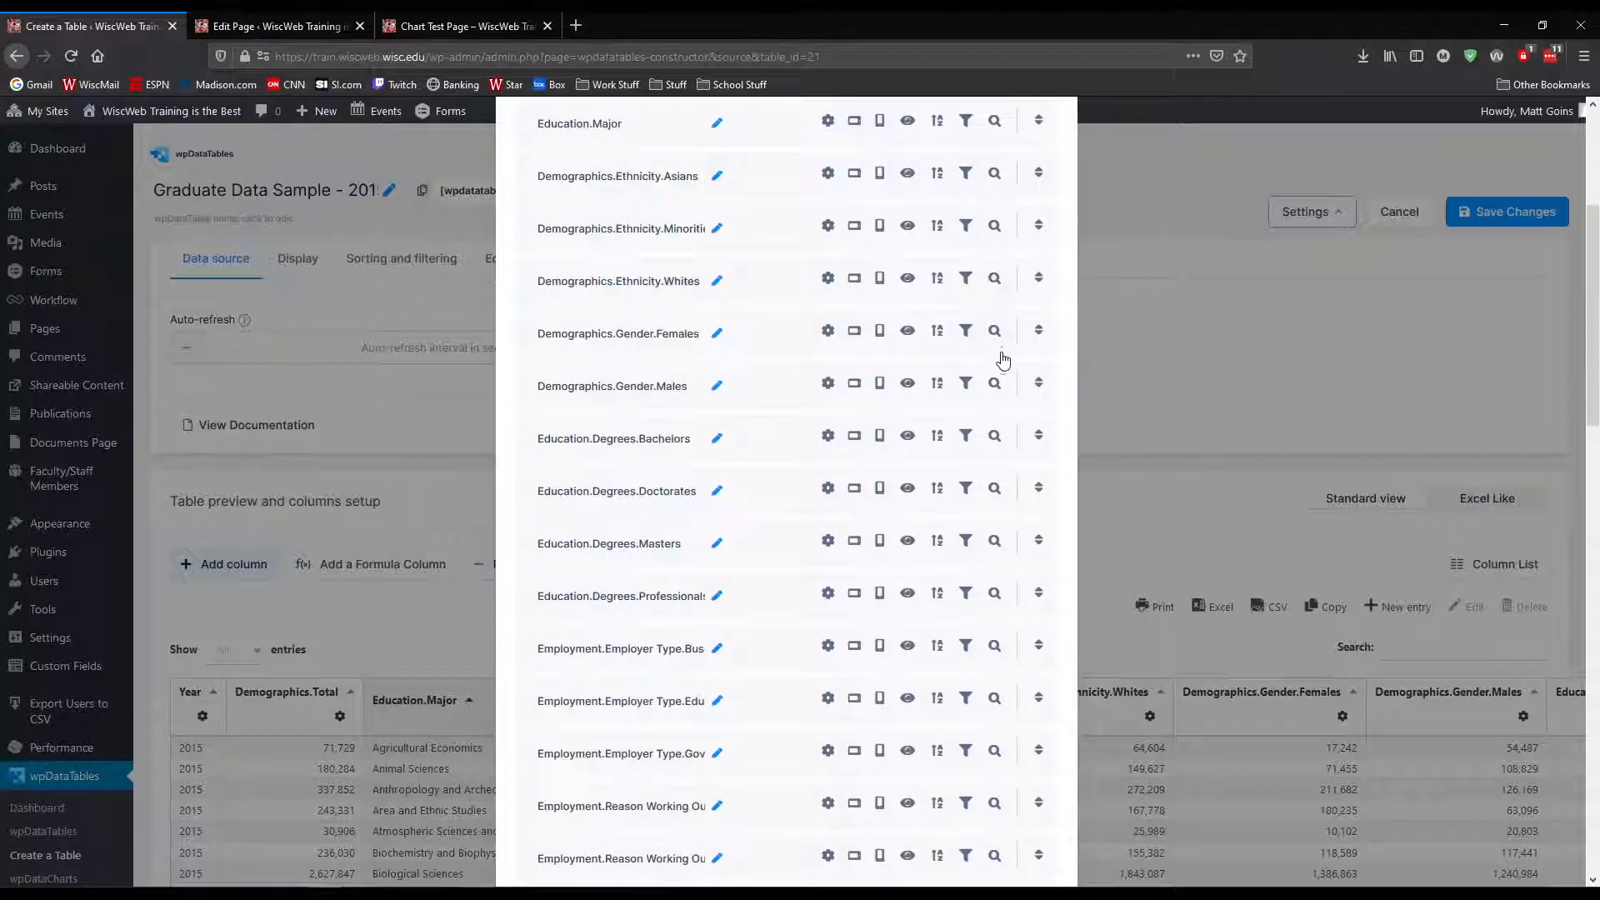
scroll(1003, 360, down, 12)
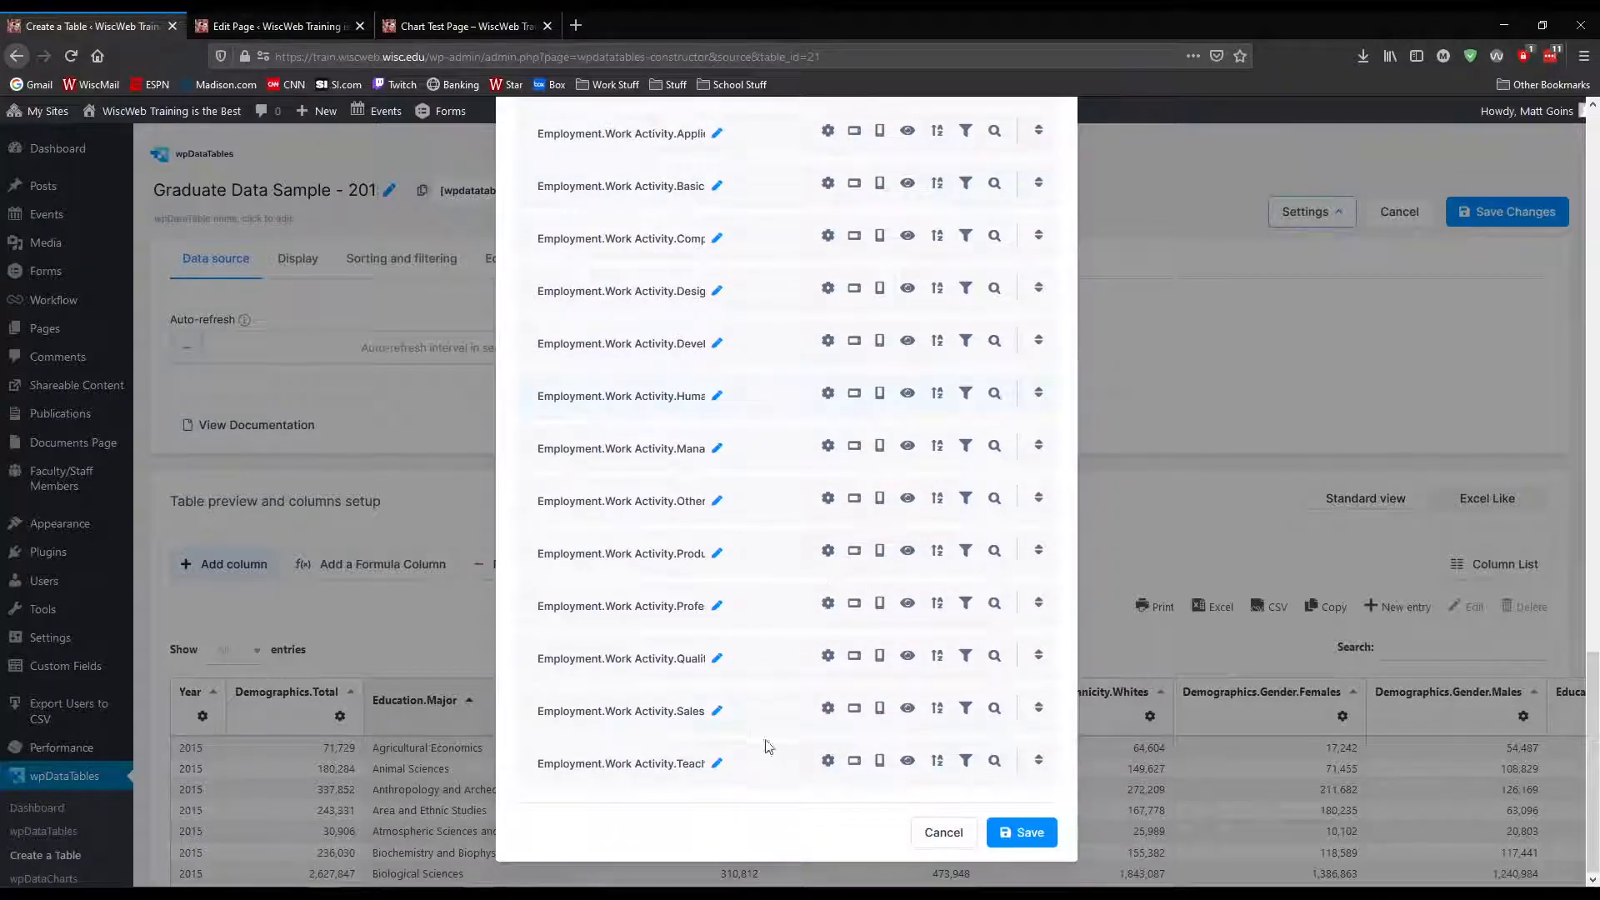
scroll(750, 734, up, 15)
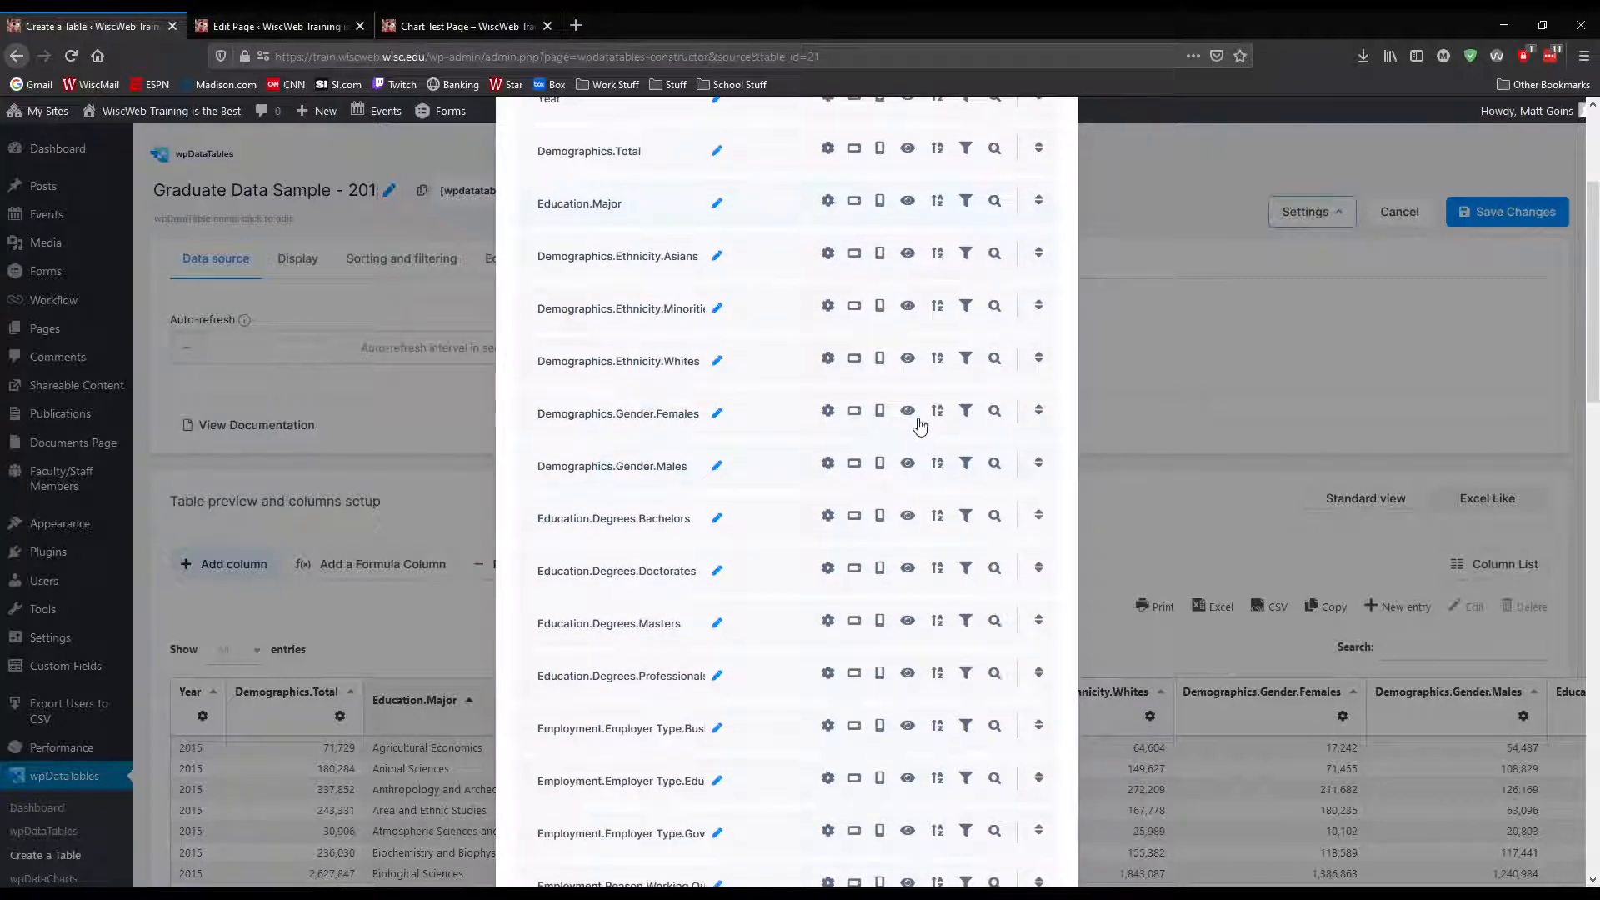
scroll(916, 398, up, 3)
scroll(910, 391, down, 20)
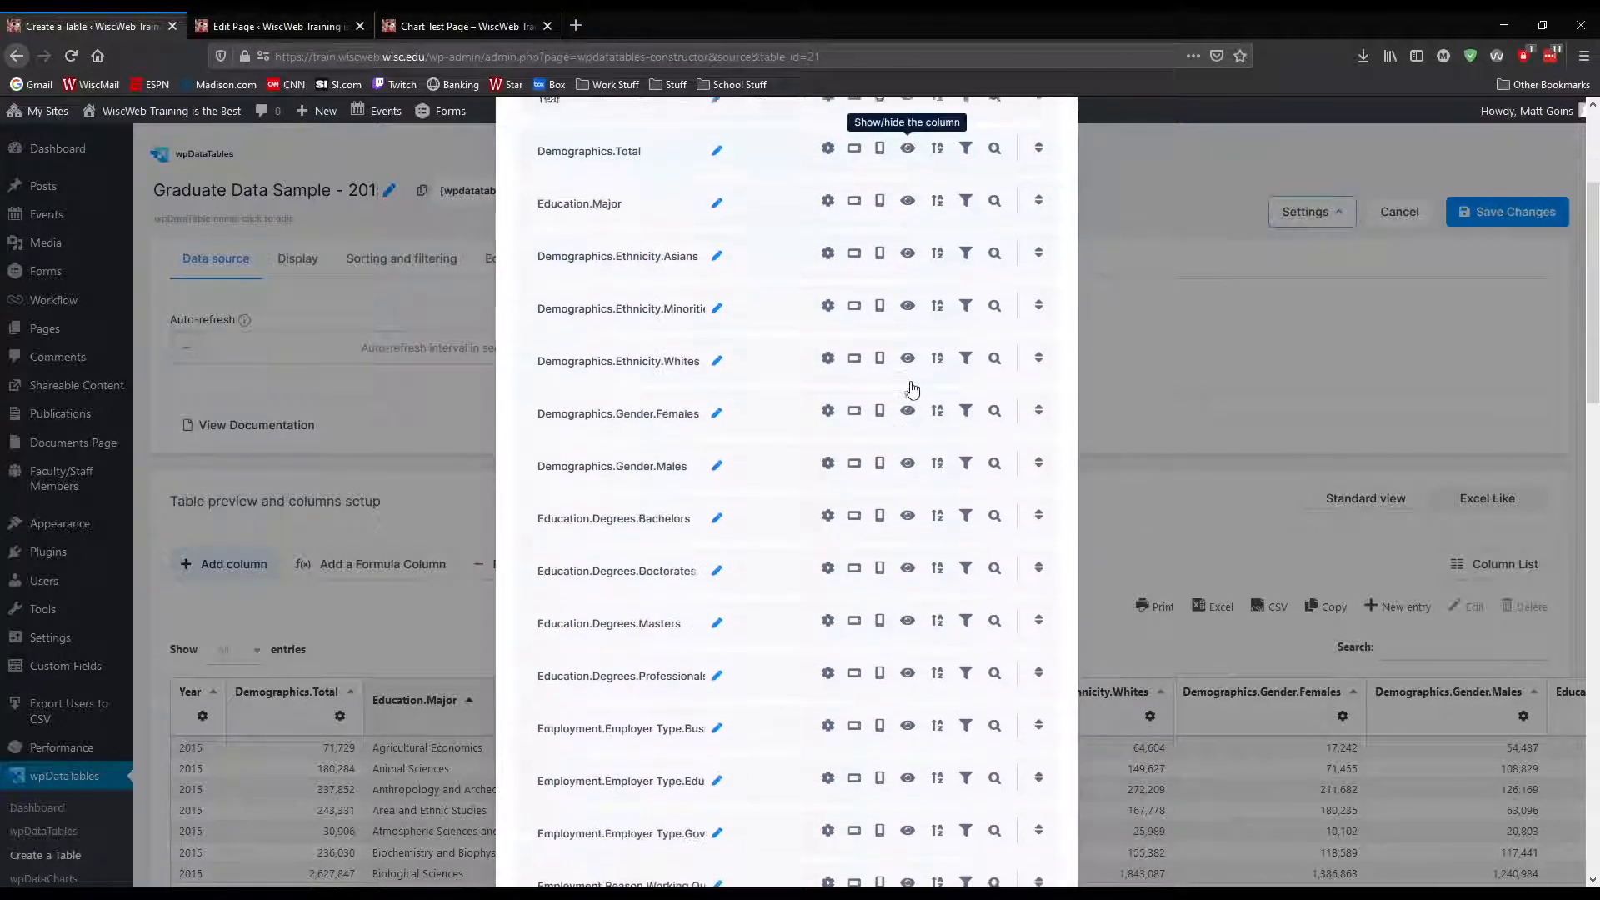
Hide all Employment.Work Activity columns in the column list, from the last one up to the first
click(907, 761)
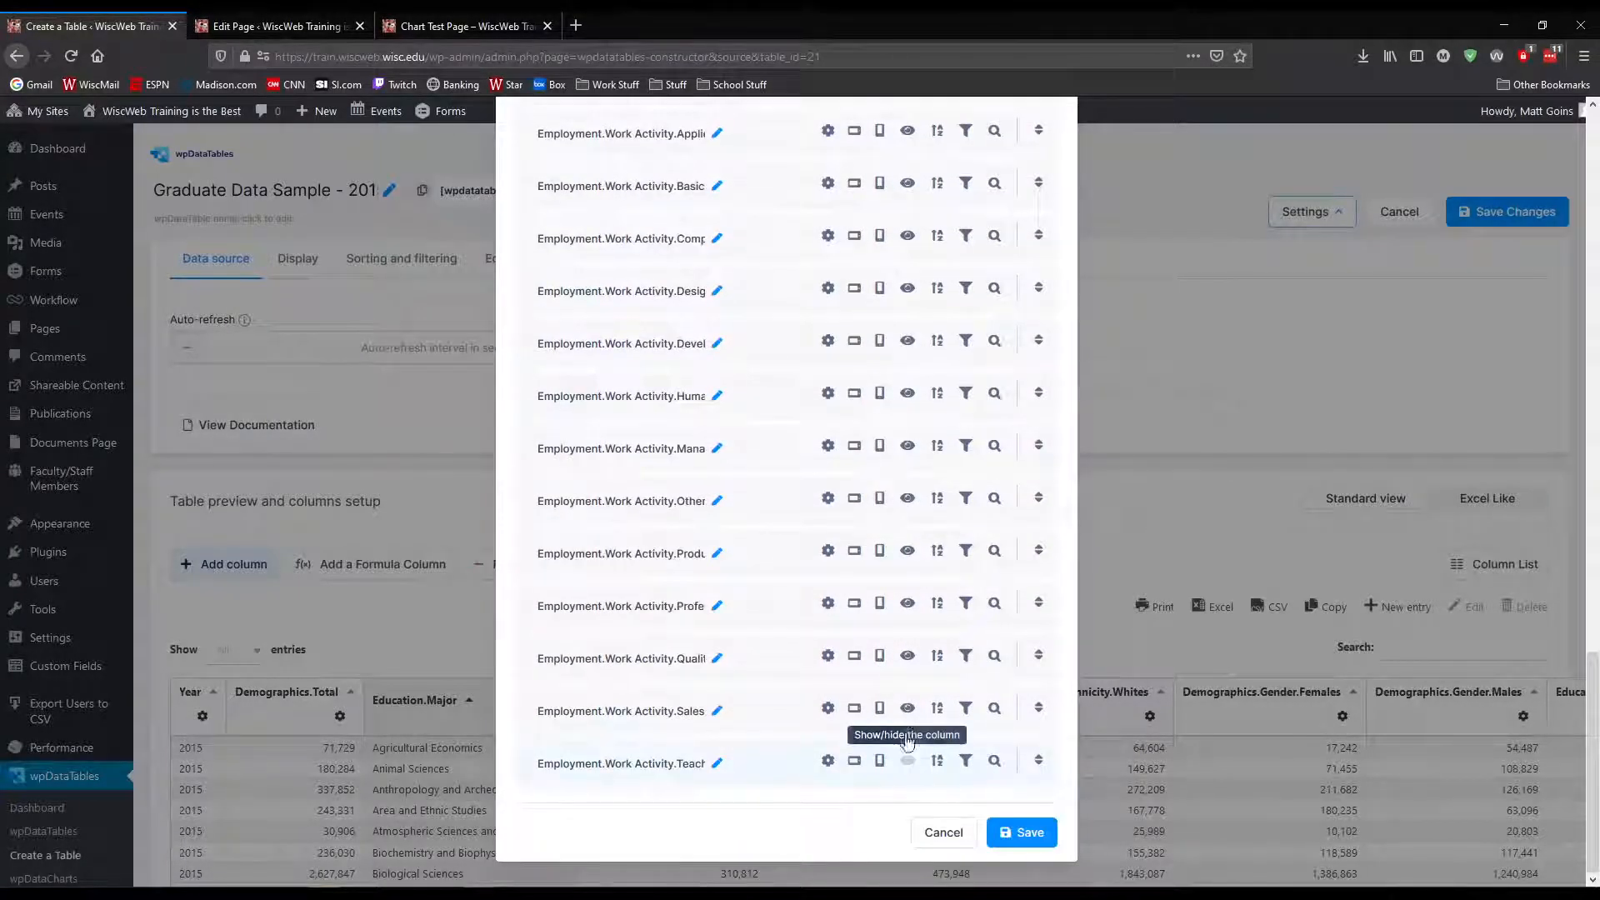
click(907, 709)
click(907, 656)
click(907, 603)
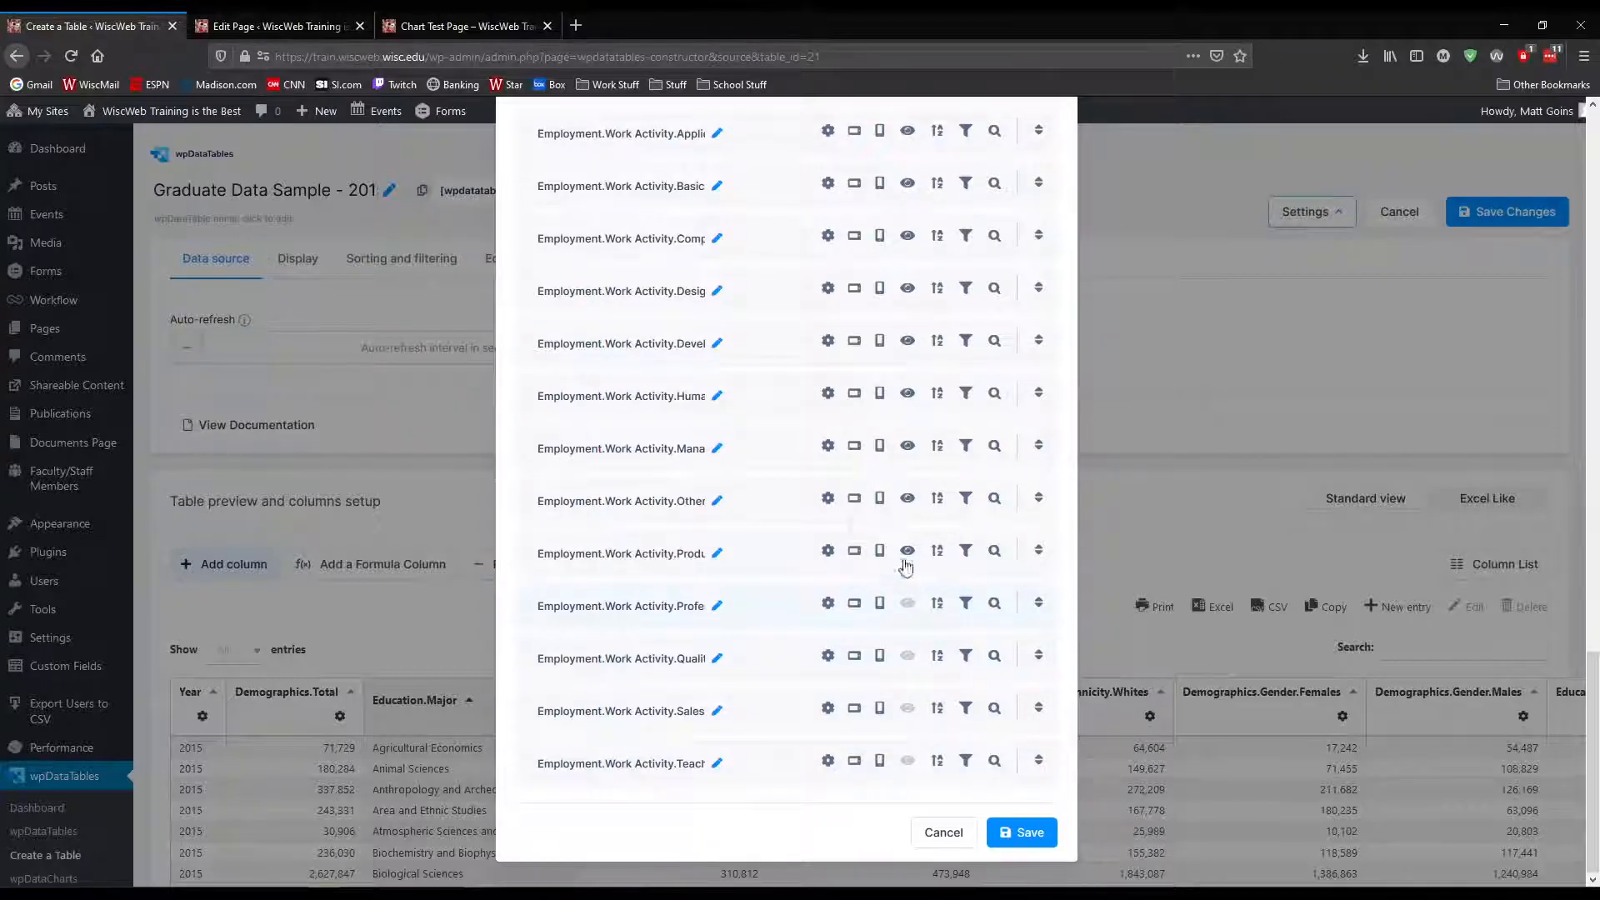
click(907, 551)
click(906, 498)
click(906, 446)
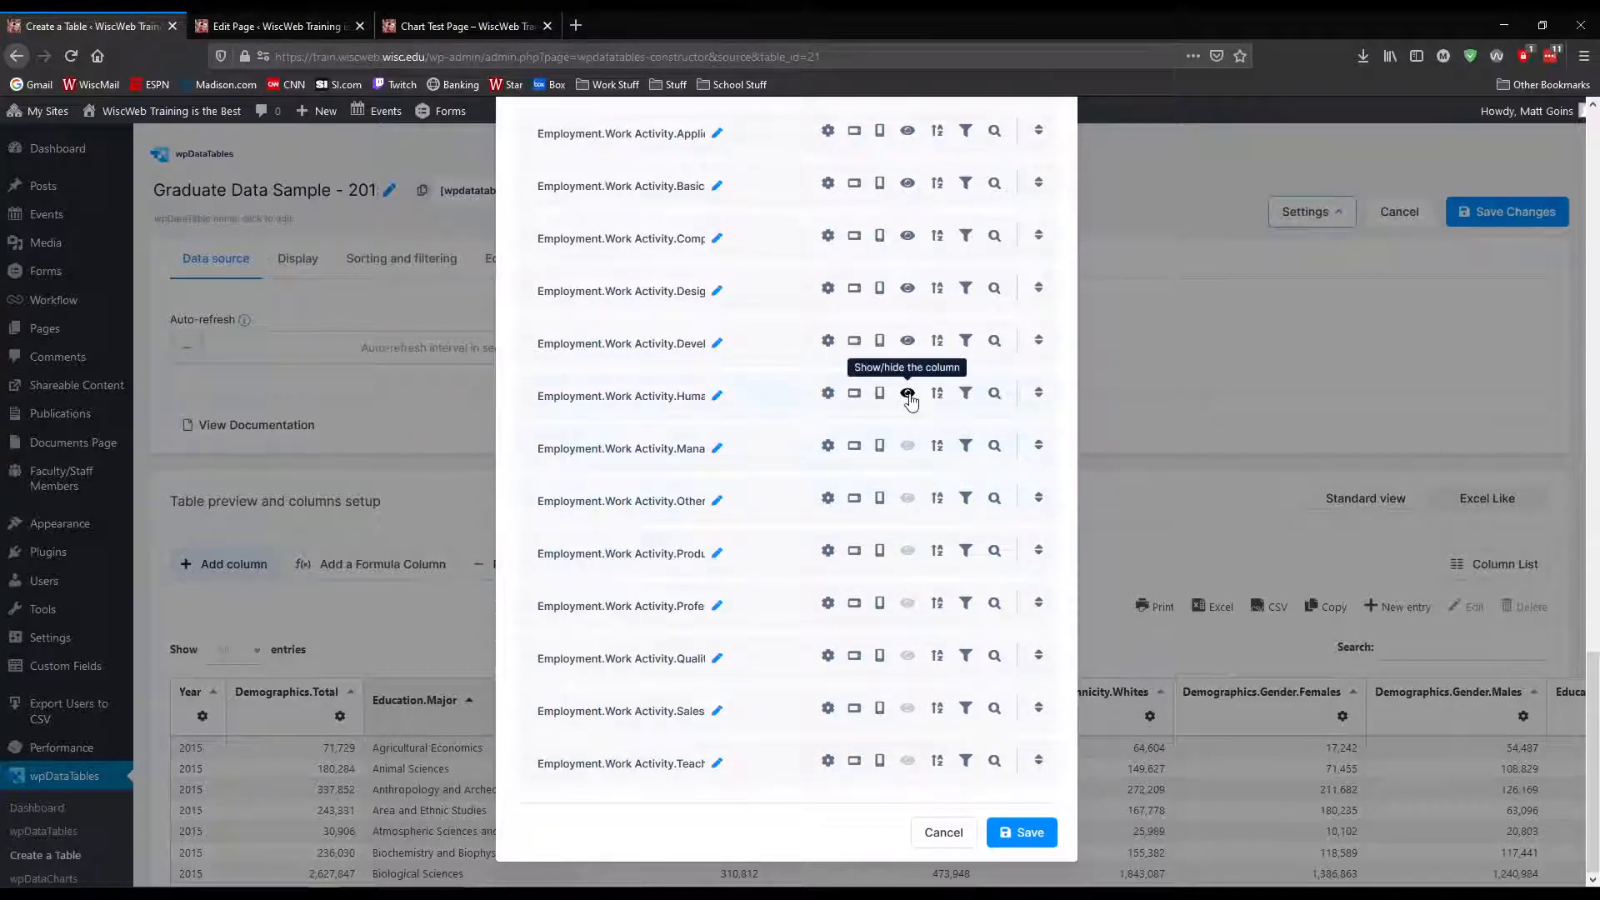
click(907, 393)
click(907, 341)
click(907, 288)
click(907, 236)
scroll(913, 242, up, 2)
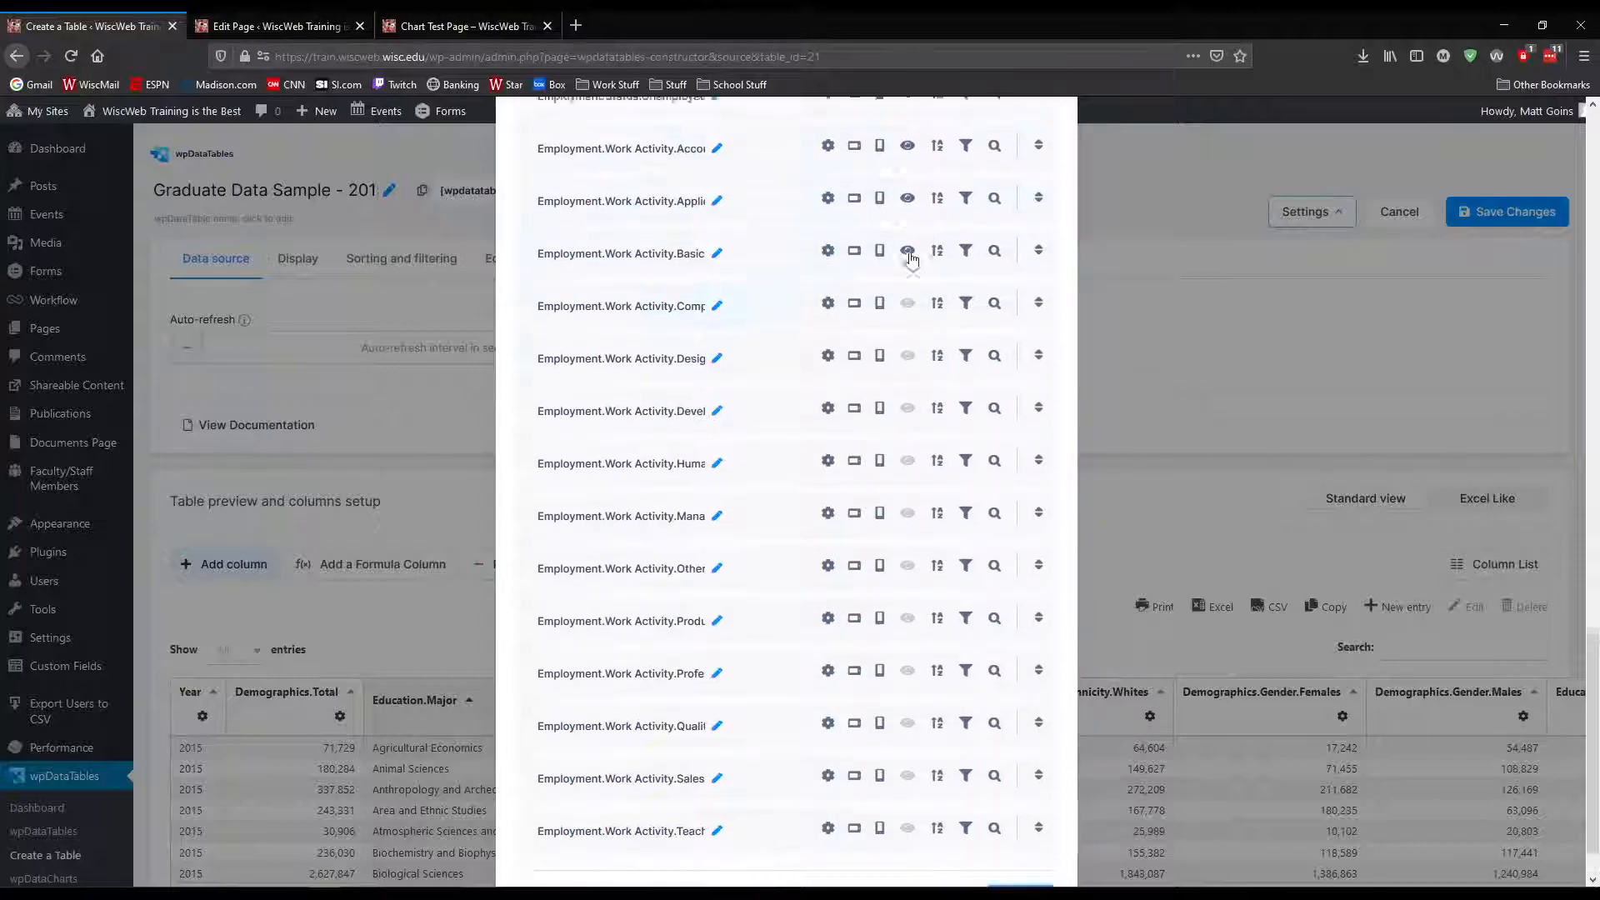
click(906, 343)
click(907, 291)
click(907, 239)
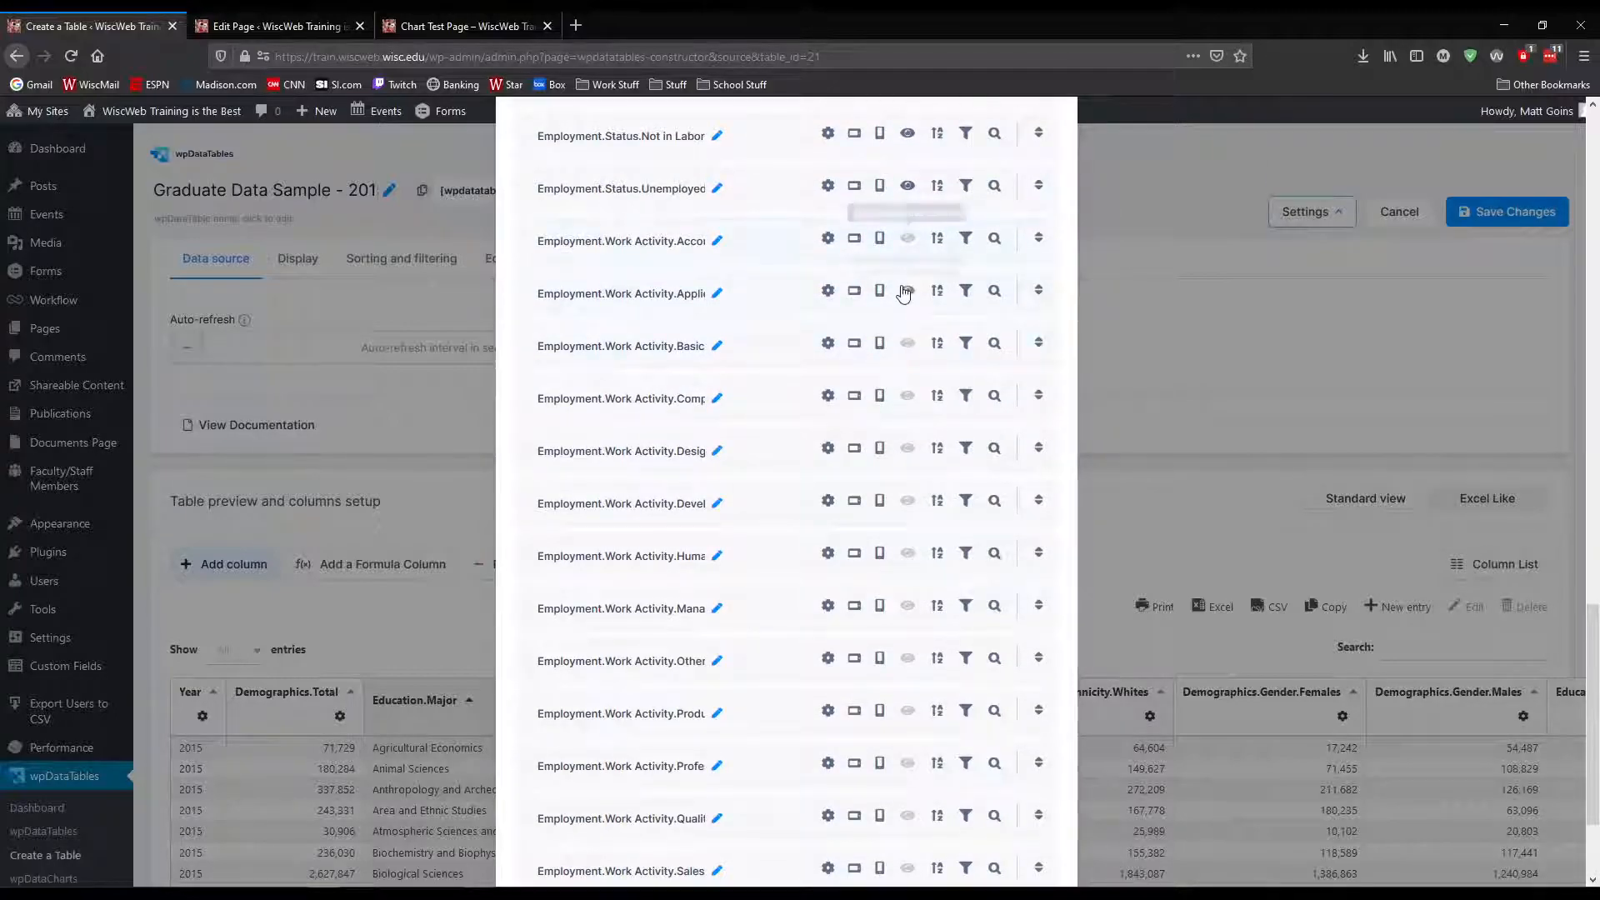
Hide the three Employment.Status columns: Unemployed, Not in Labor Force and Employed
scroll(911, 267, up, 2)
click(906, 346)
click(906, 293)
scroll(913, 308, up, 1)
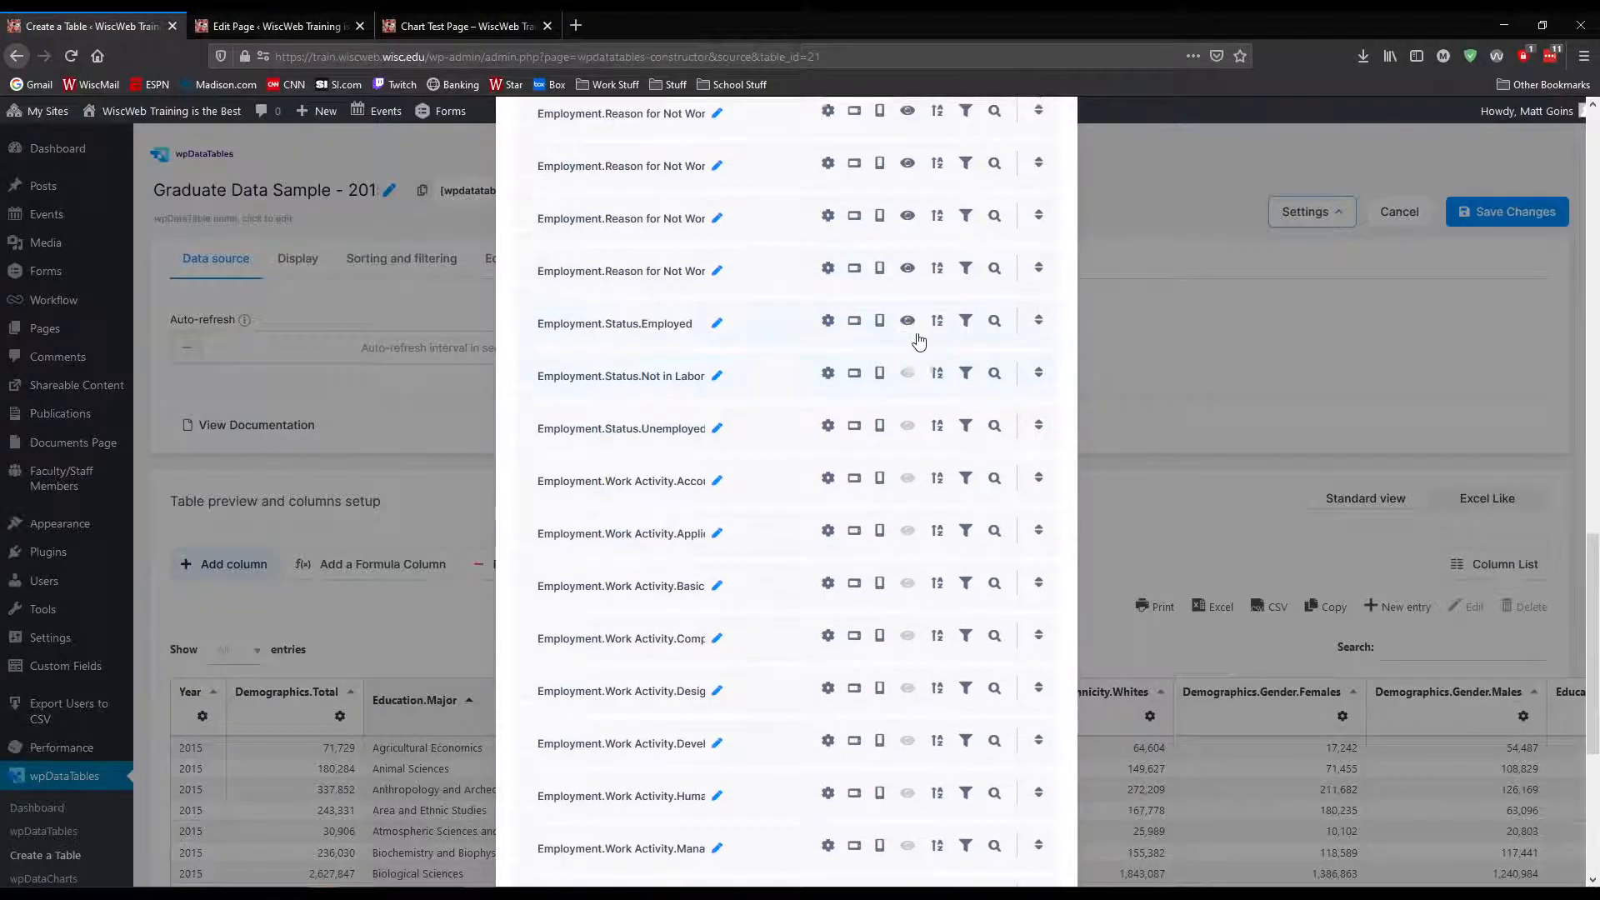
click(907, 320)
Hide the five Employment.Reason for Not Working columns
click(907, 267)
scroll(920, 331, up, 2)
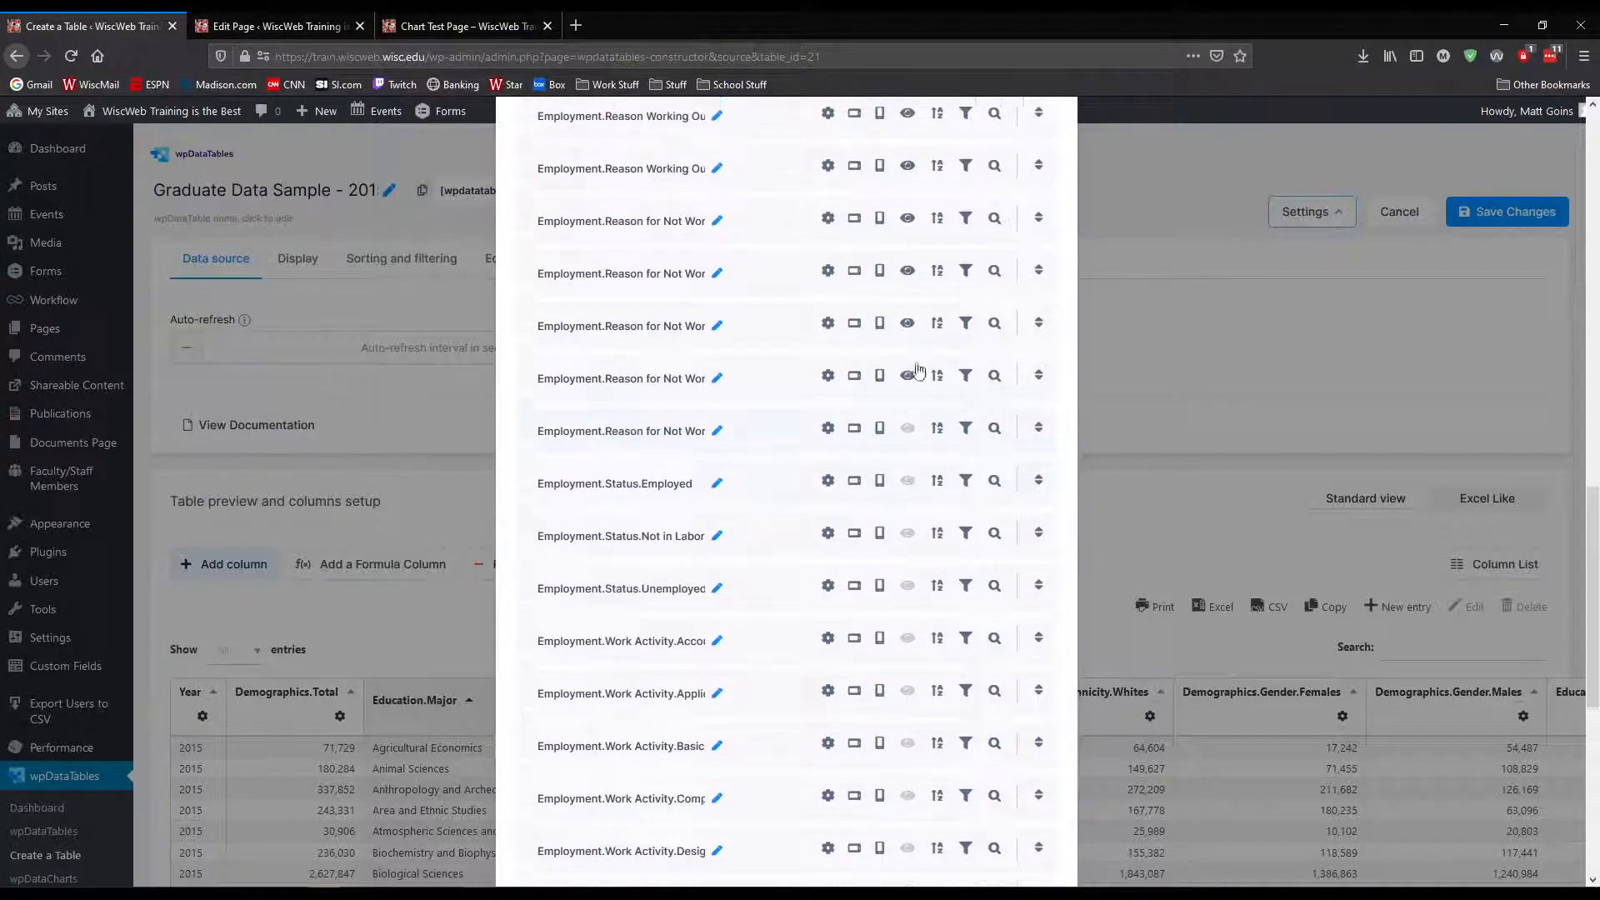
click(906, 376)
click(906, 323)
click(908, 273)
scroll(922, 358, up, 3)
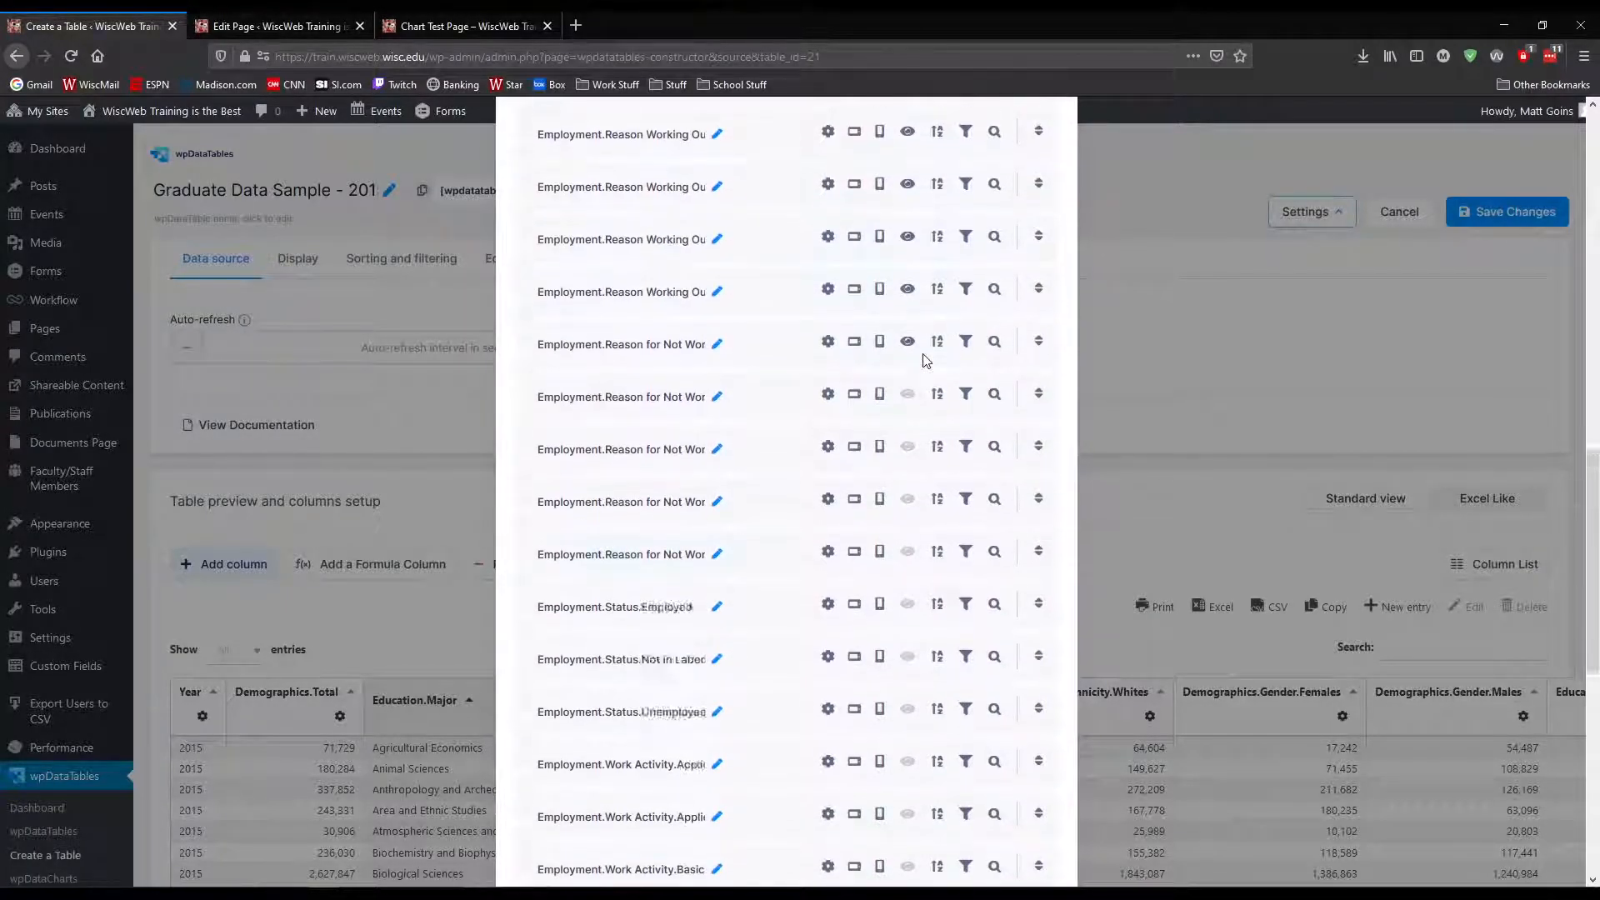
click(909, 458)
Hide the seven Employment.Reason Working Outside columns
click(909, 402)
click(908, 354)
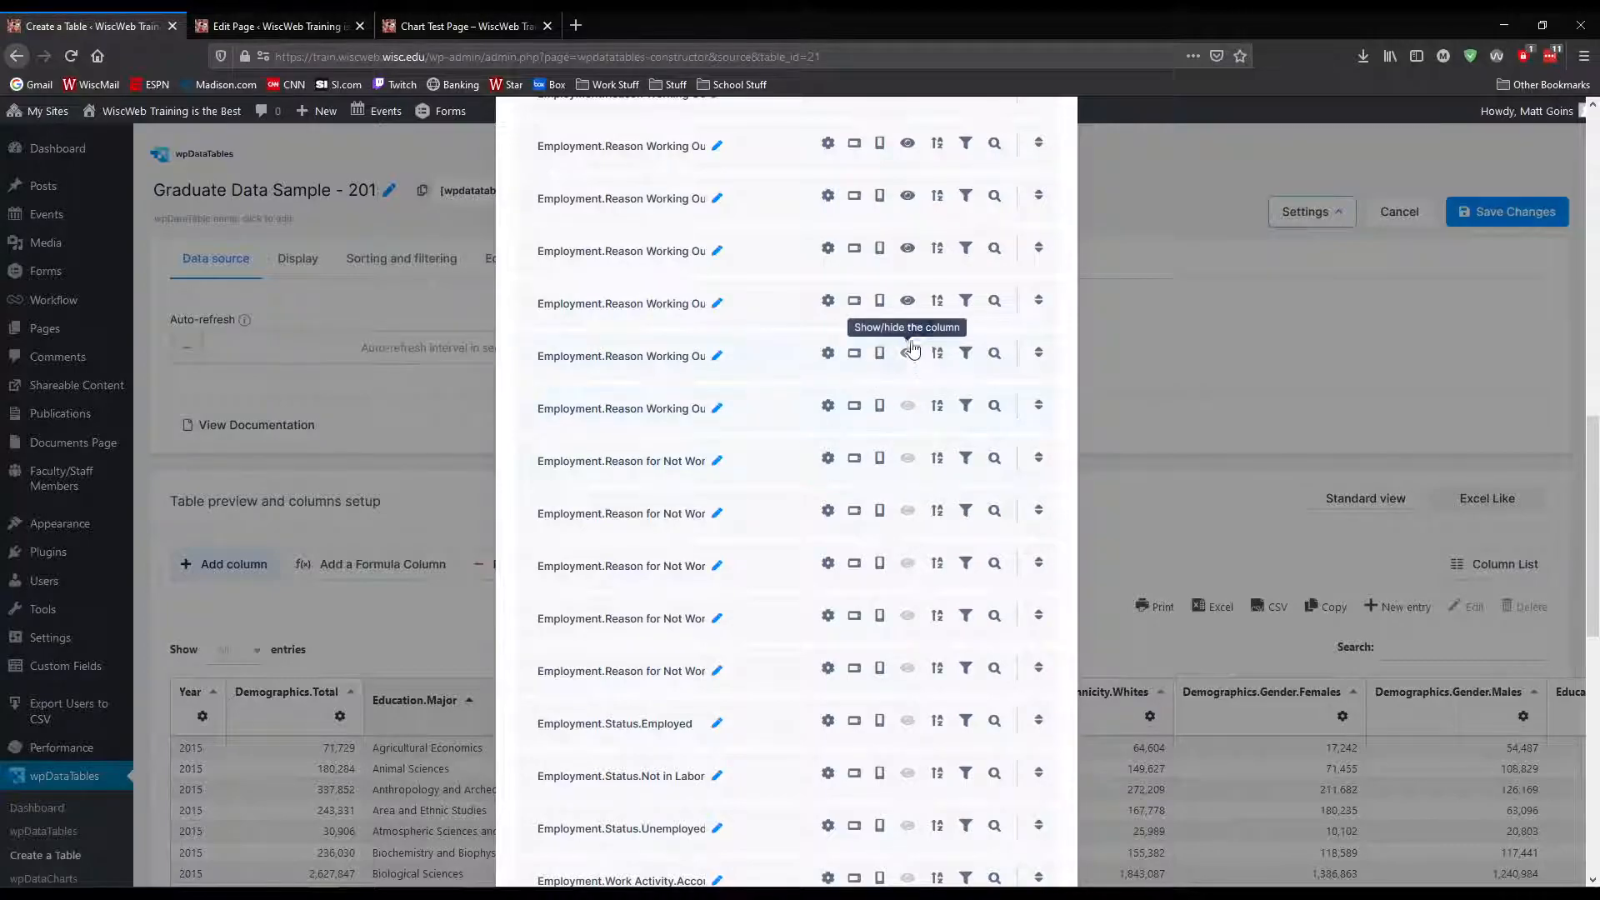
click(909, 301)
click(909, 248)
click(908, 195)
scroll(913, 250, up, 4)
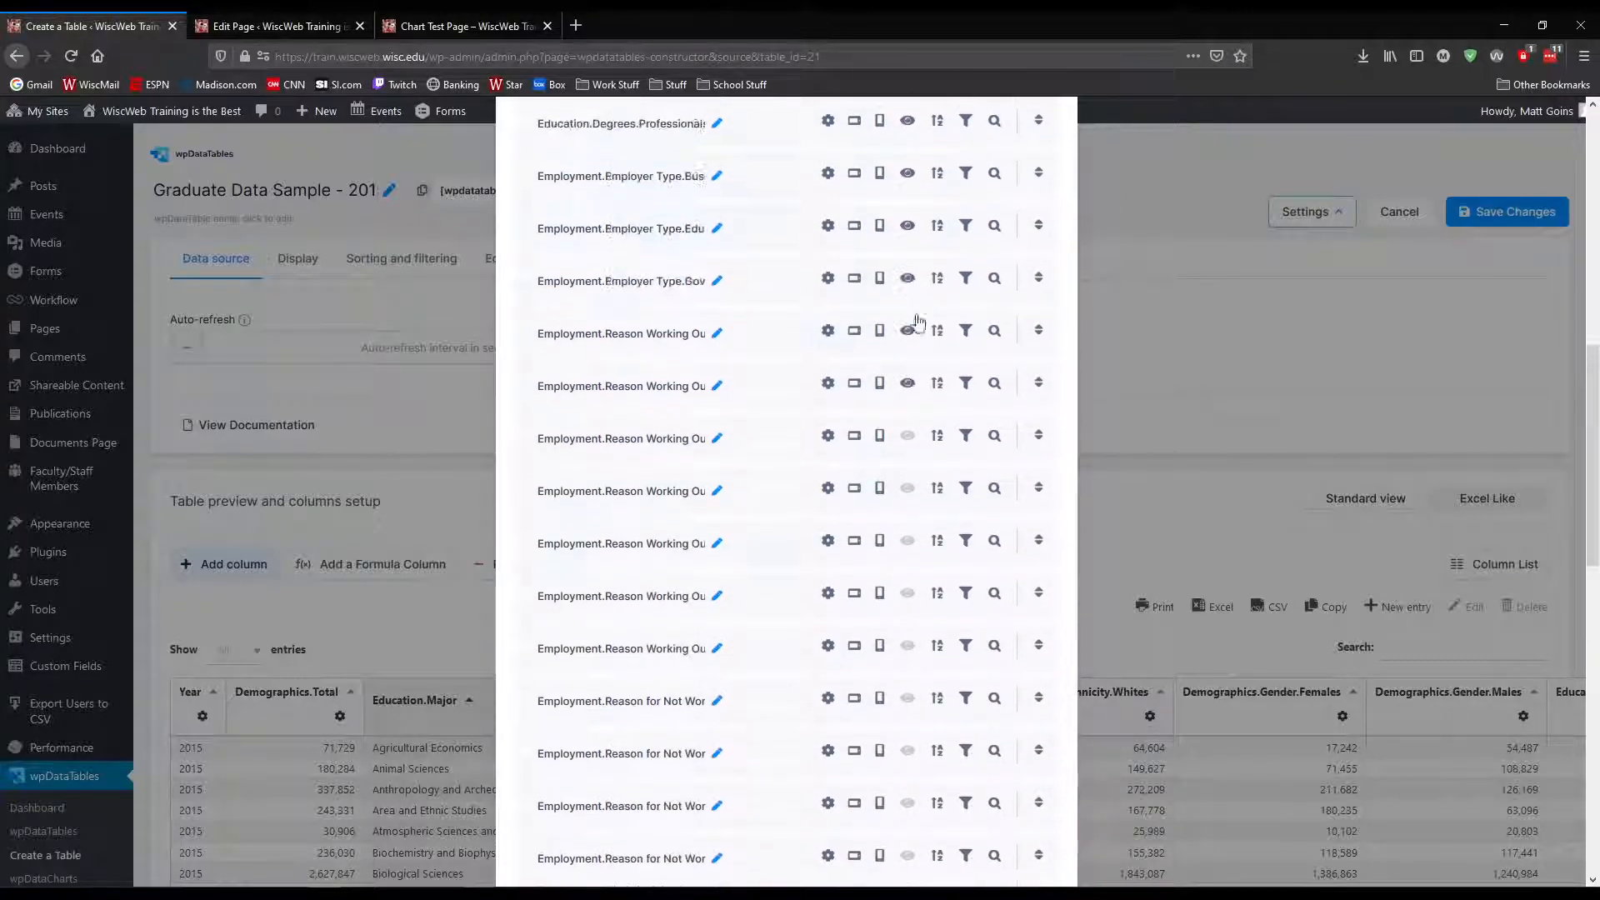
click(908, 463)
click(908, 410)
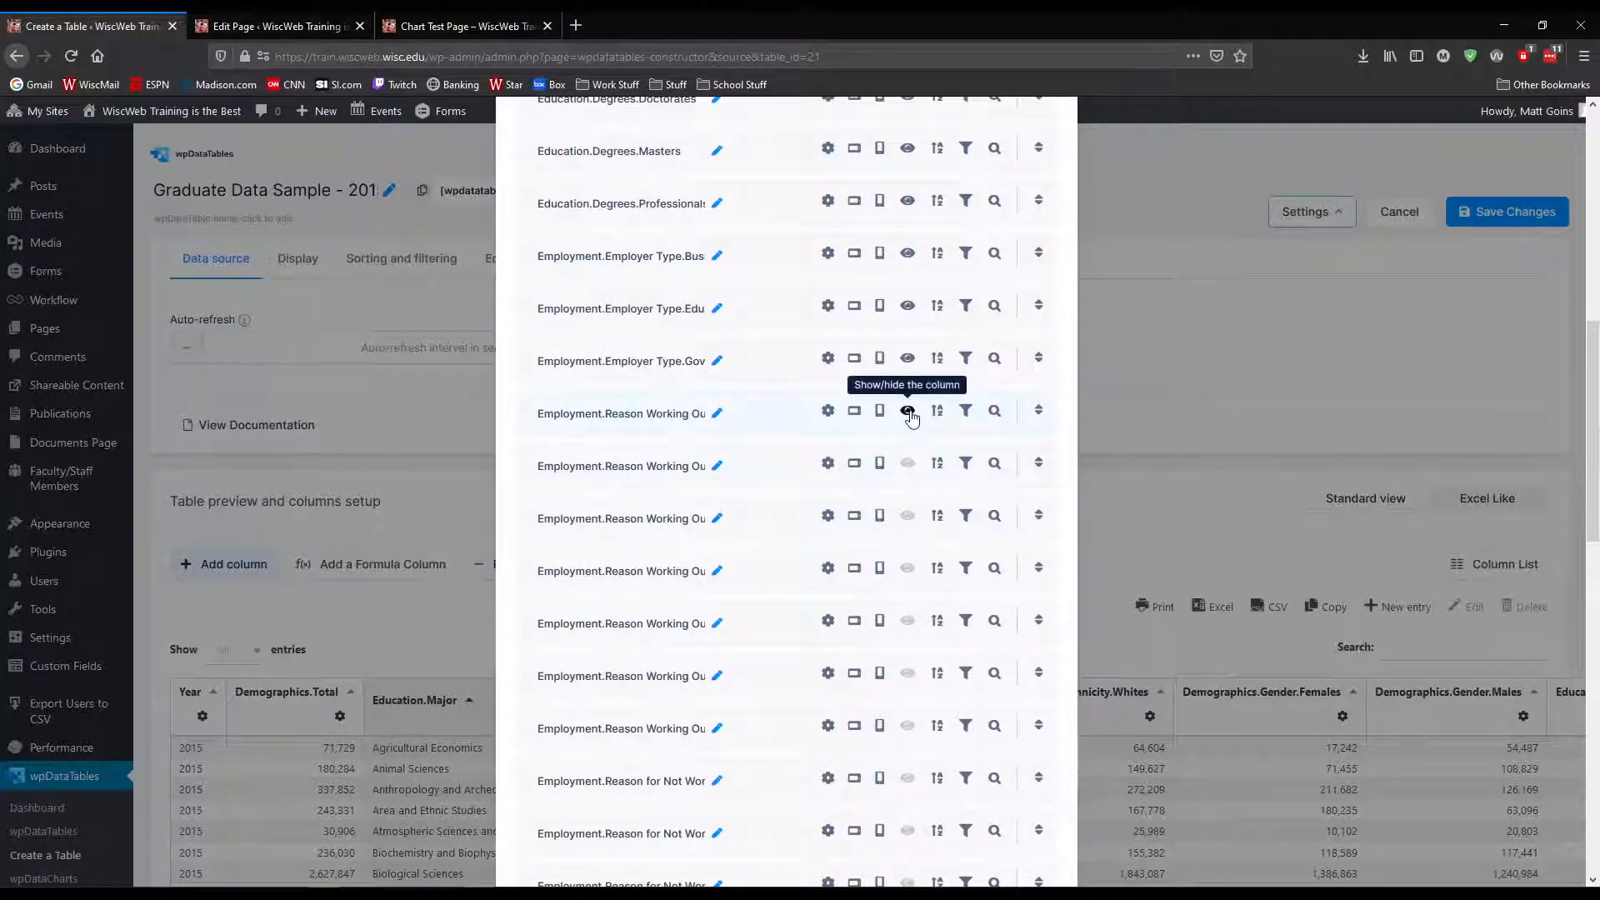
Hide the three Employment.Employer Type columns for government, education and business
click(908, 358)
click(908, 305)
click(908, 253)
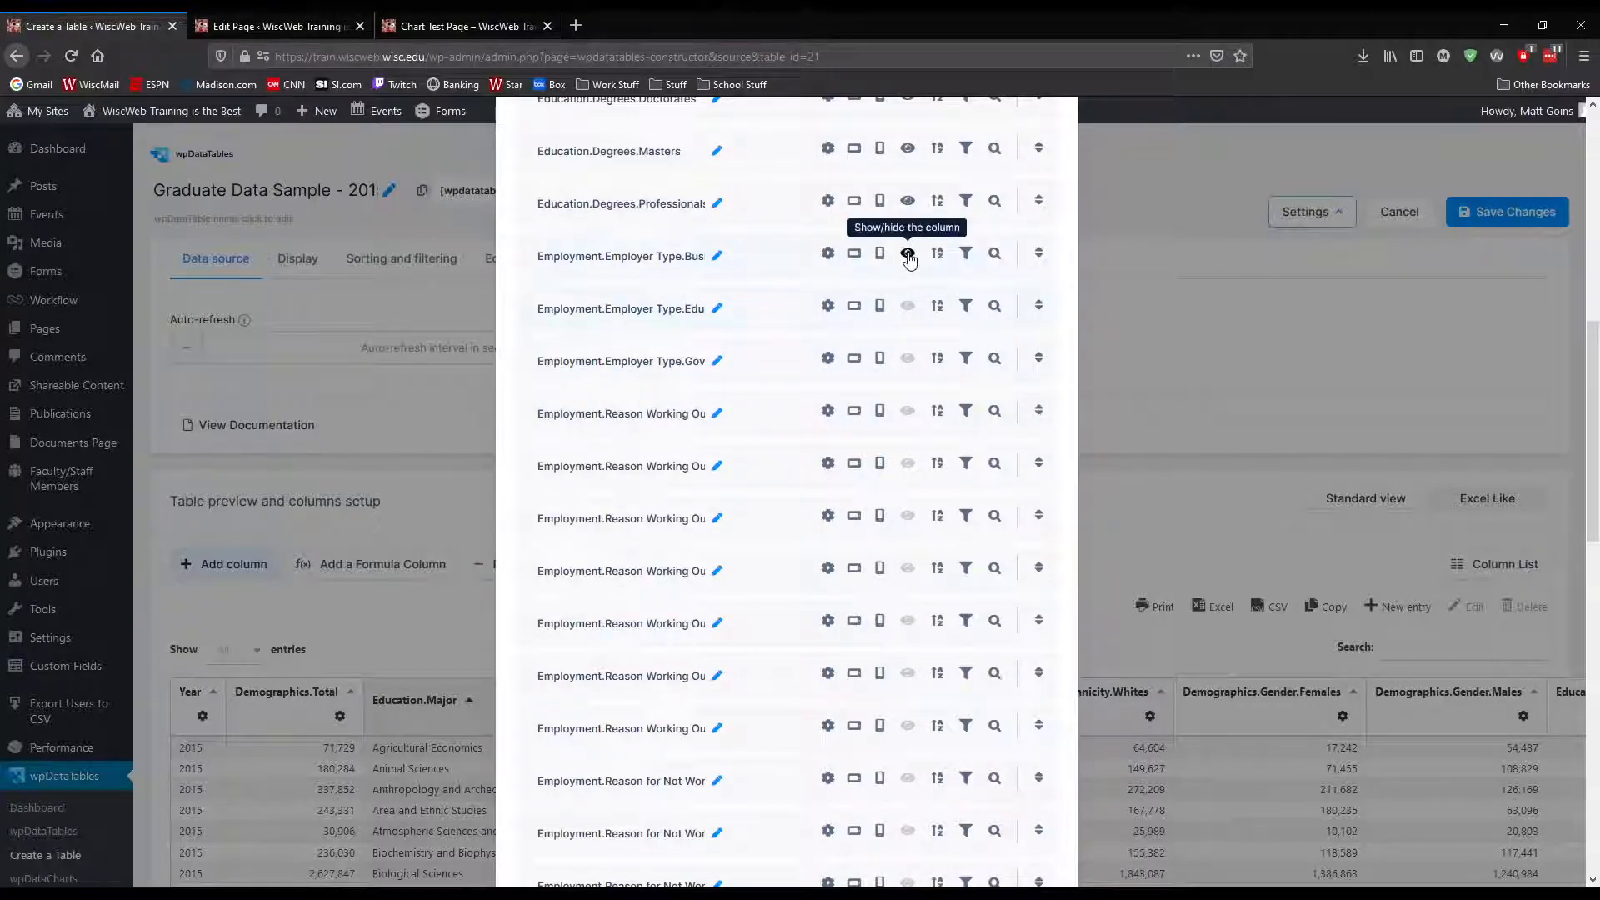
Hide the four Education.Degrees columns and the Demographics.Gender columns for males and females
click(908, 200)
click(908, 147)
scroll(907, 340, up, 4)
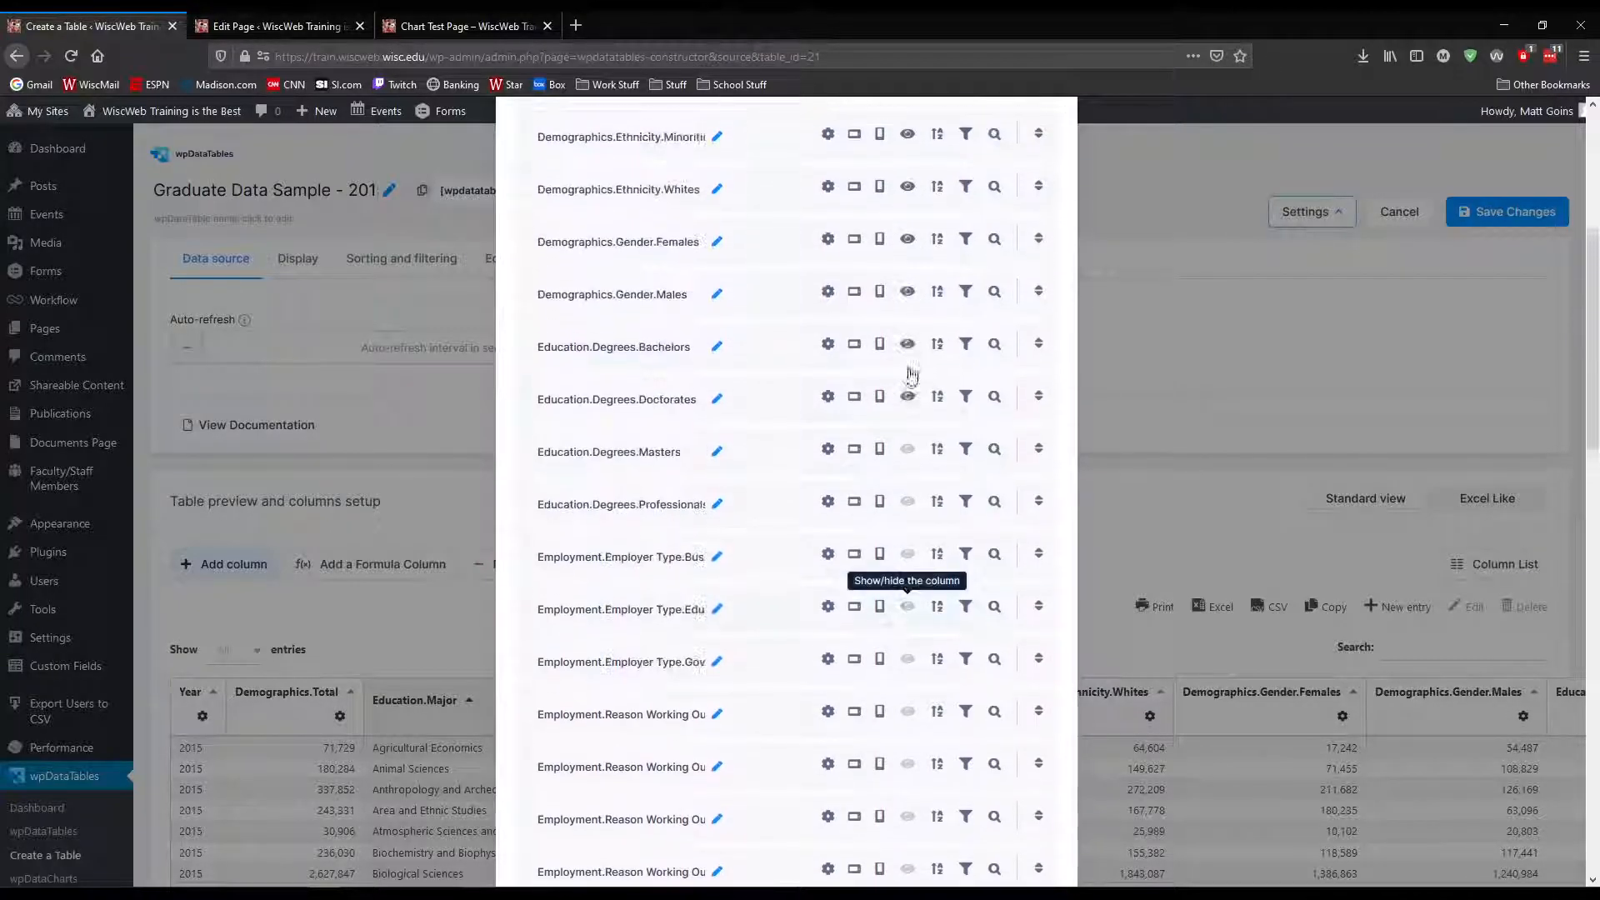
click(908, 415)
click(908, 365)
click(908, 311)
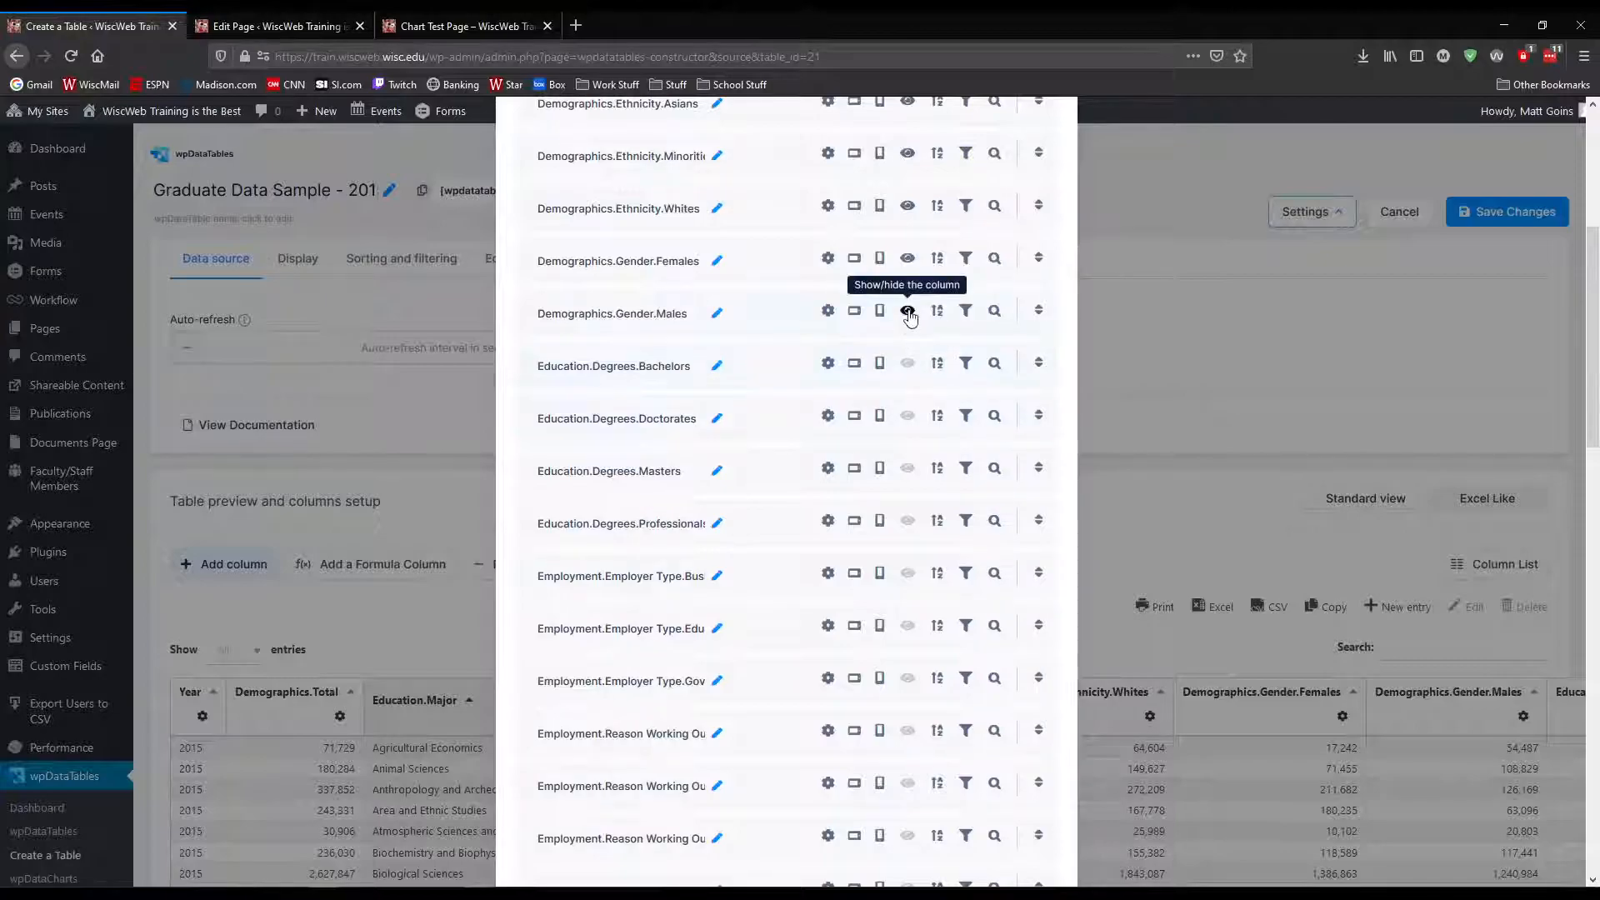
click(907, 260)
Hide the Demographics.Ethnicity columns for Whites, Minorities and Asians, along with the Education.Major column
click(908, 206)
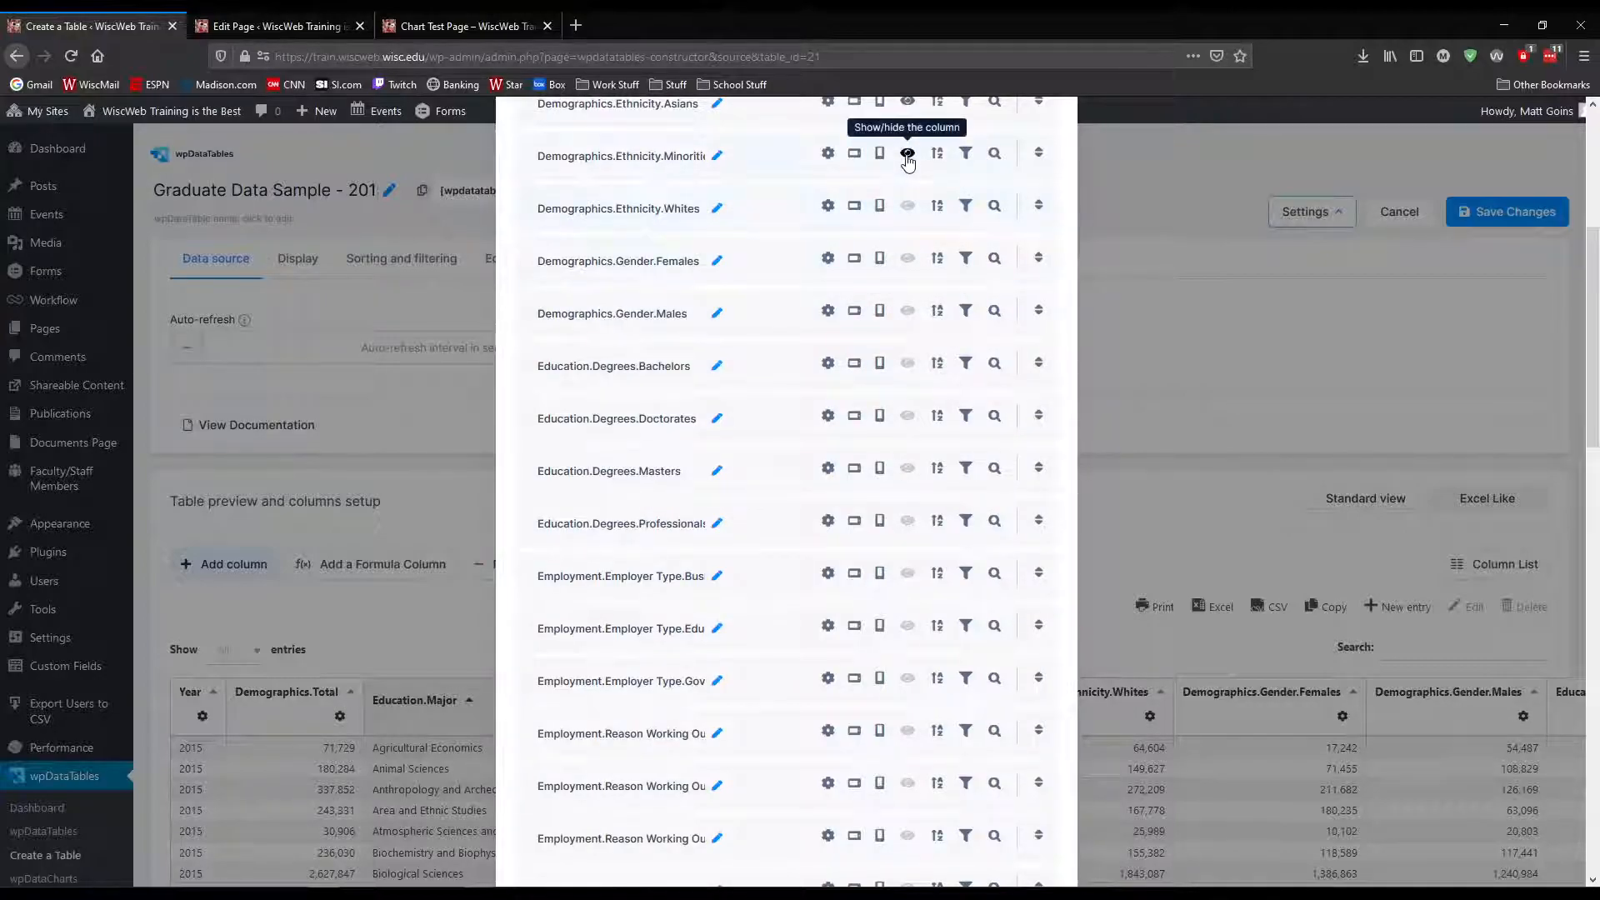
click(908, 152)
scroll(907, 152, up, 2)
click(908, 260)
click(908, 207)
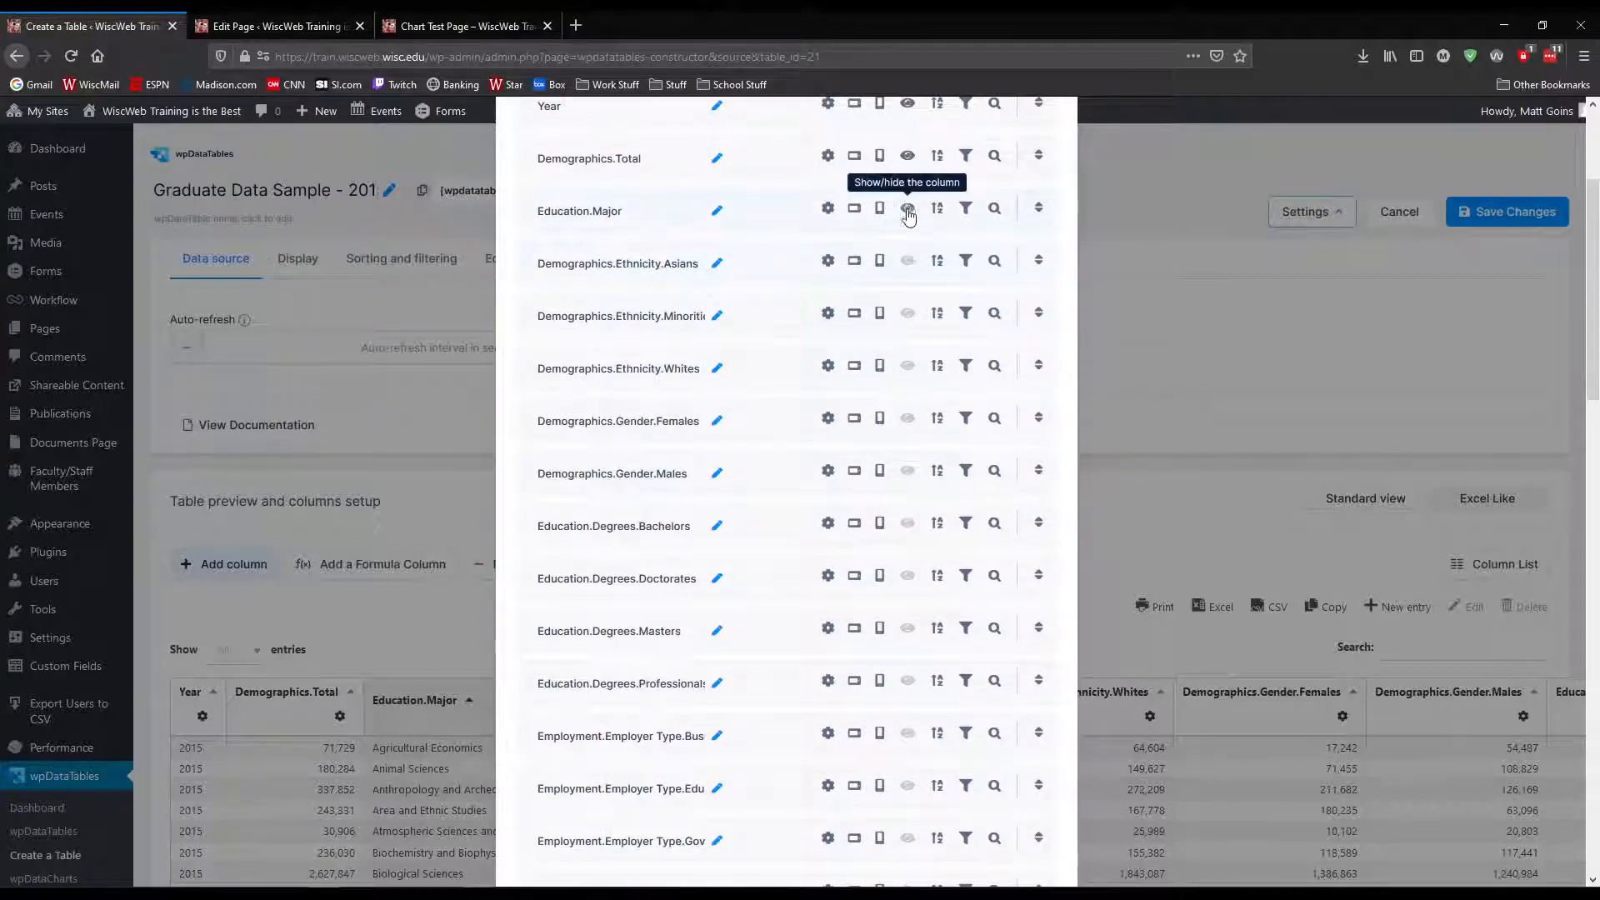
Show the Education.Major column and the Demographics.Ethnicity columns for Asians, Minorities and Whites again
scroll(908, 208, up, 3)
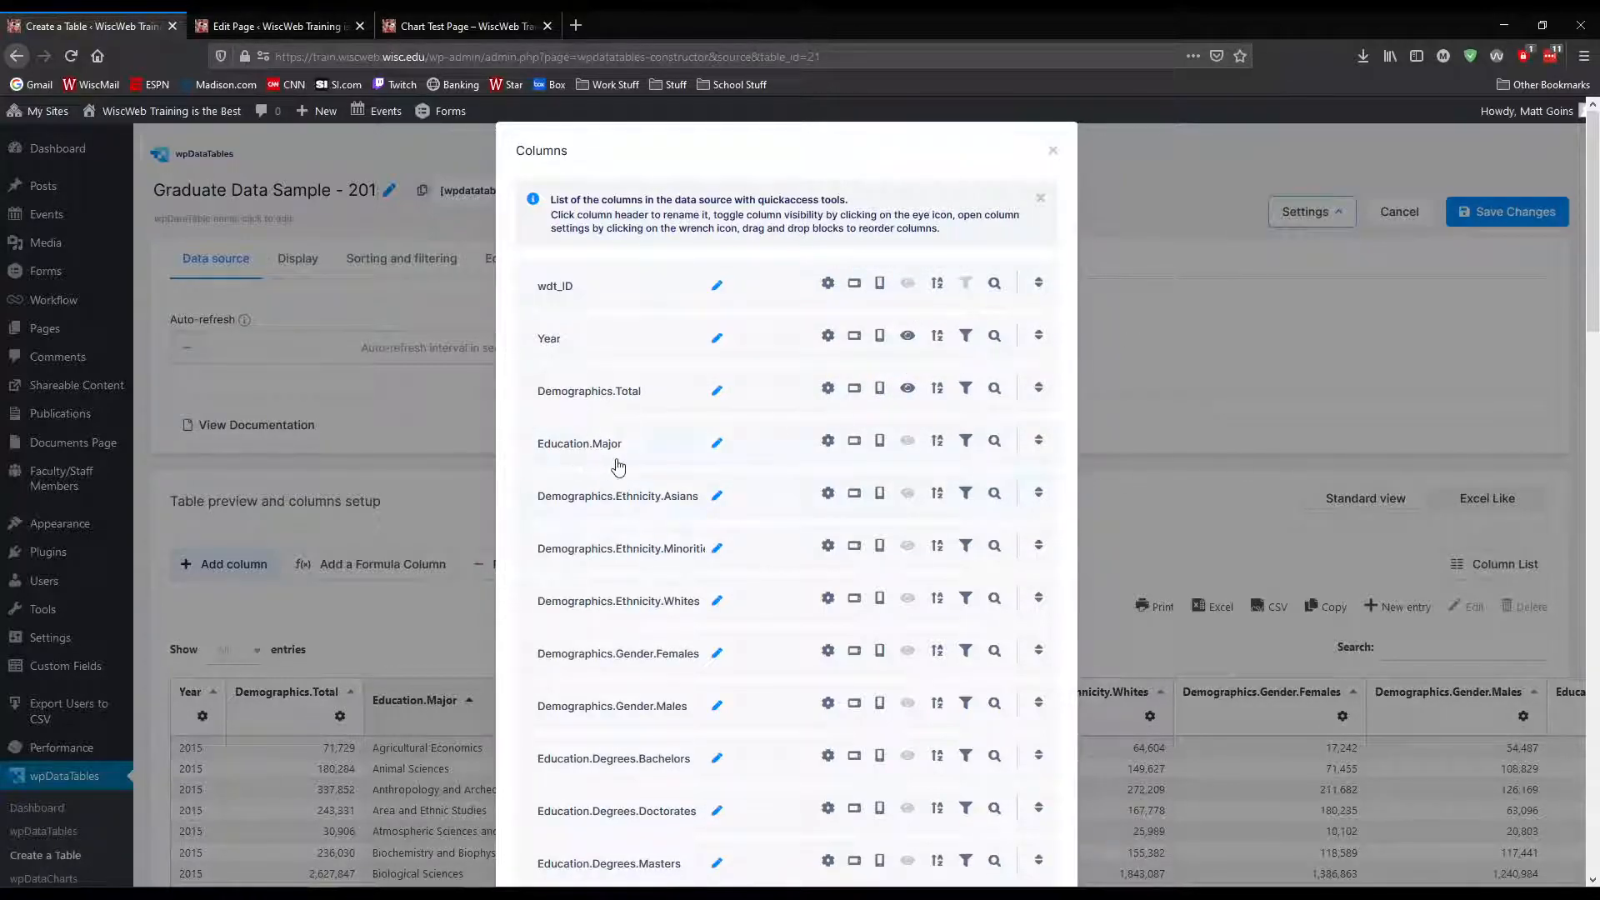
click(907, 440)
click(908, 493)
click(908, 546)
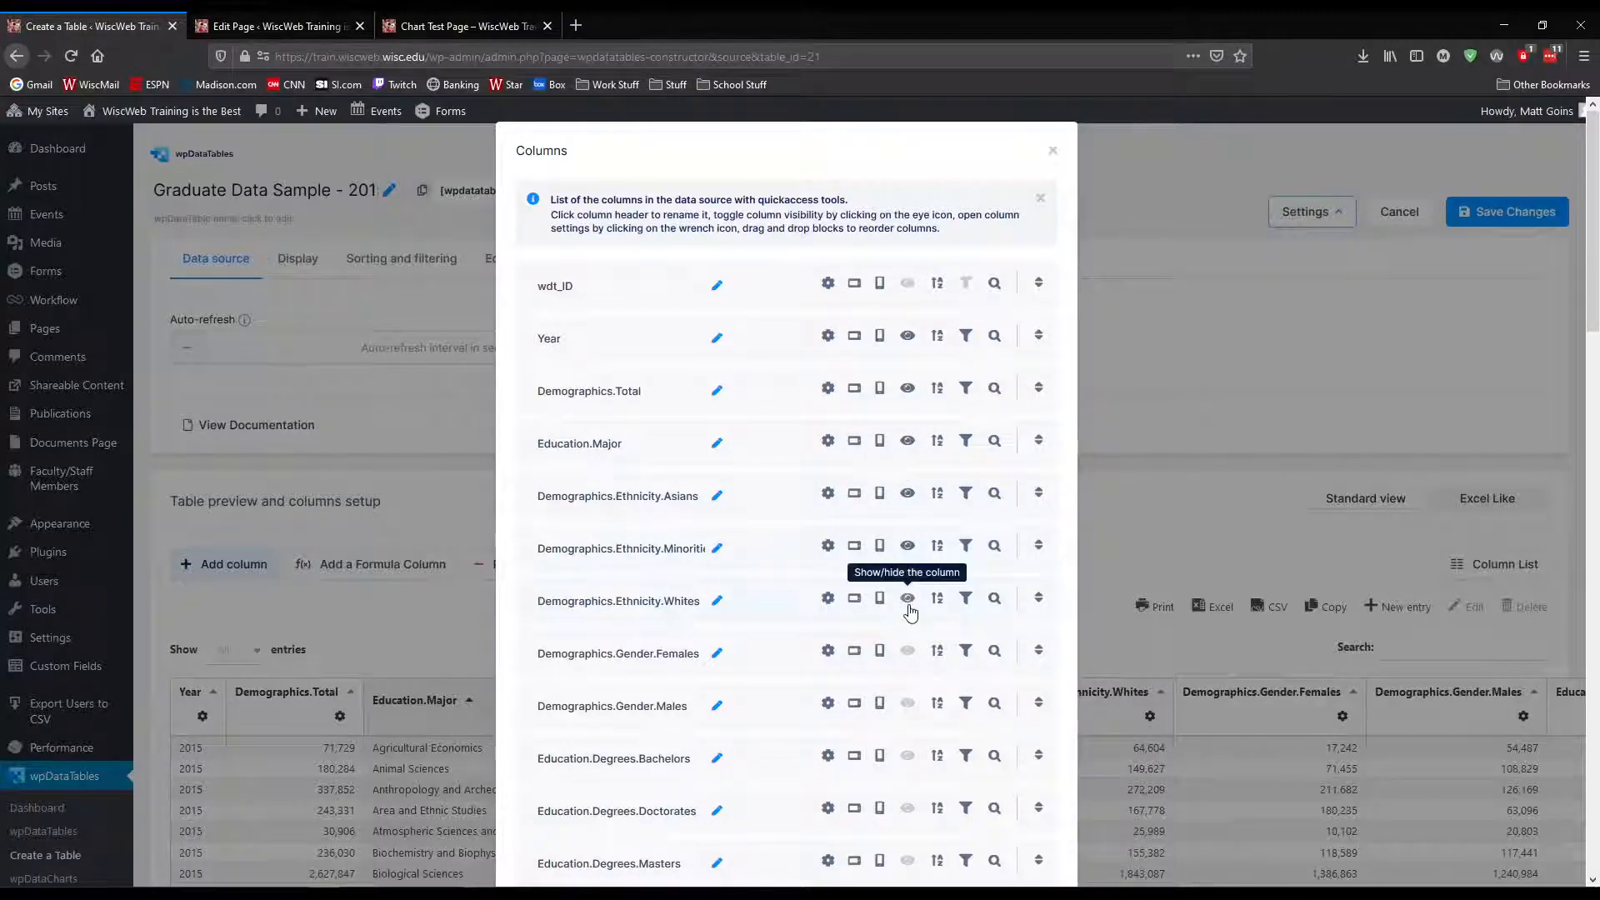
click(910, 608)
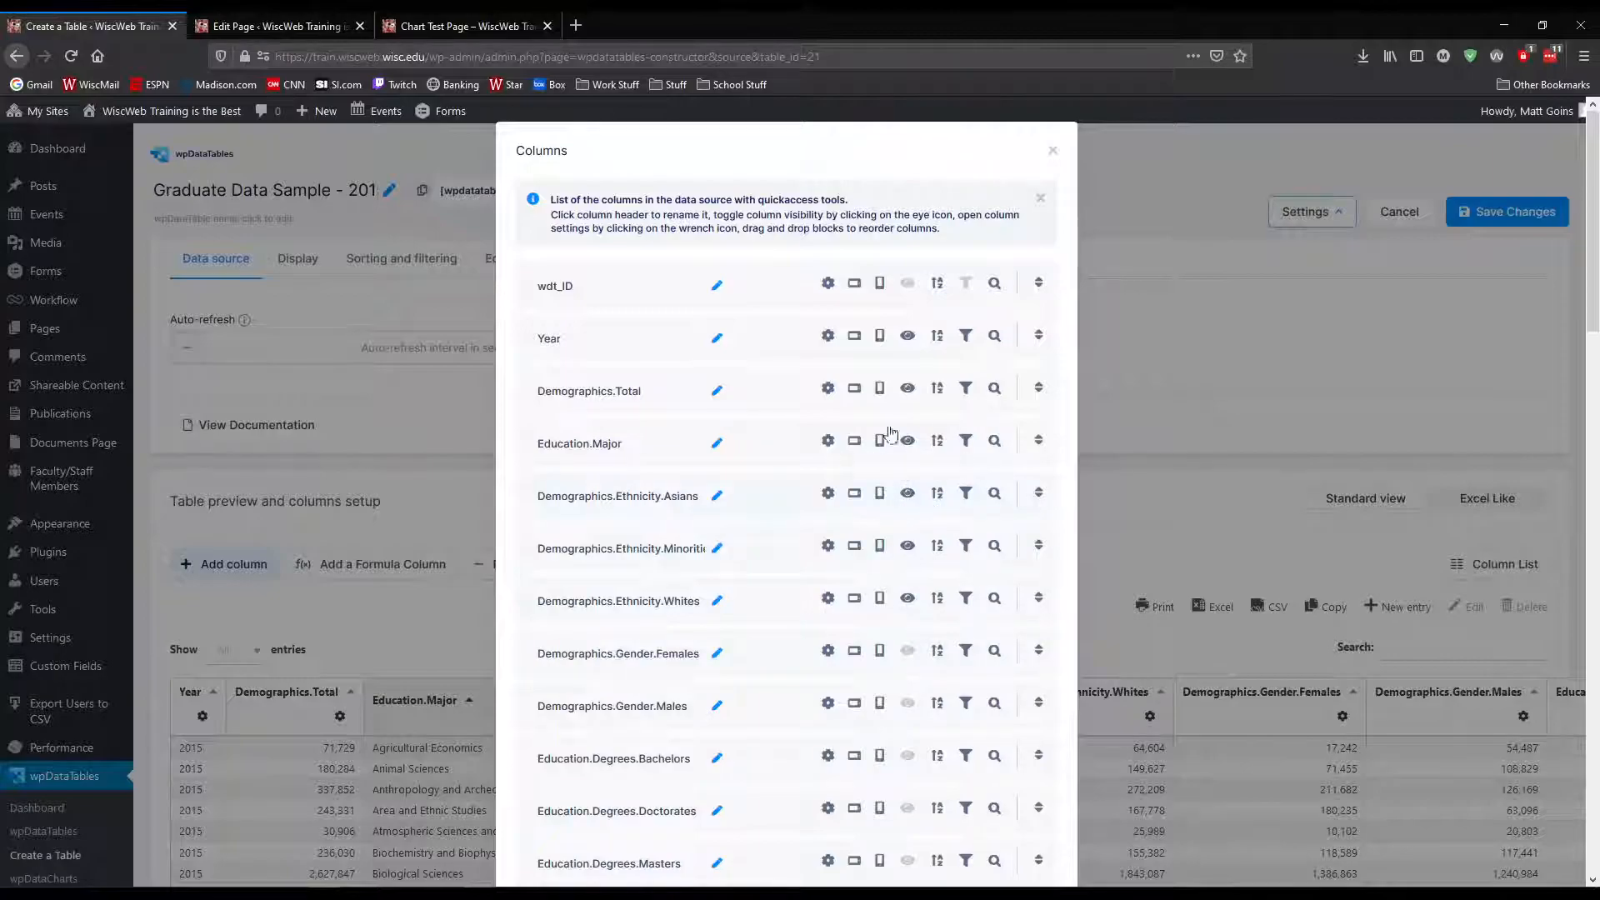
Save the column visibility changes and check the remaining columns in the table preview
scroll(759, 553, down, 20)
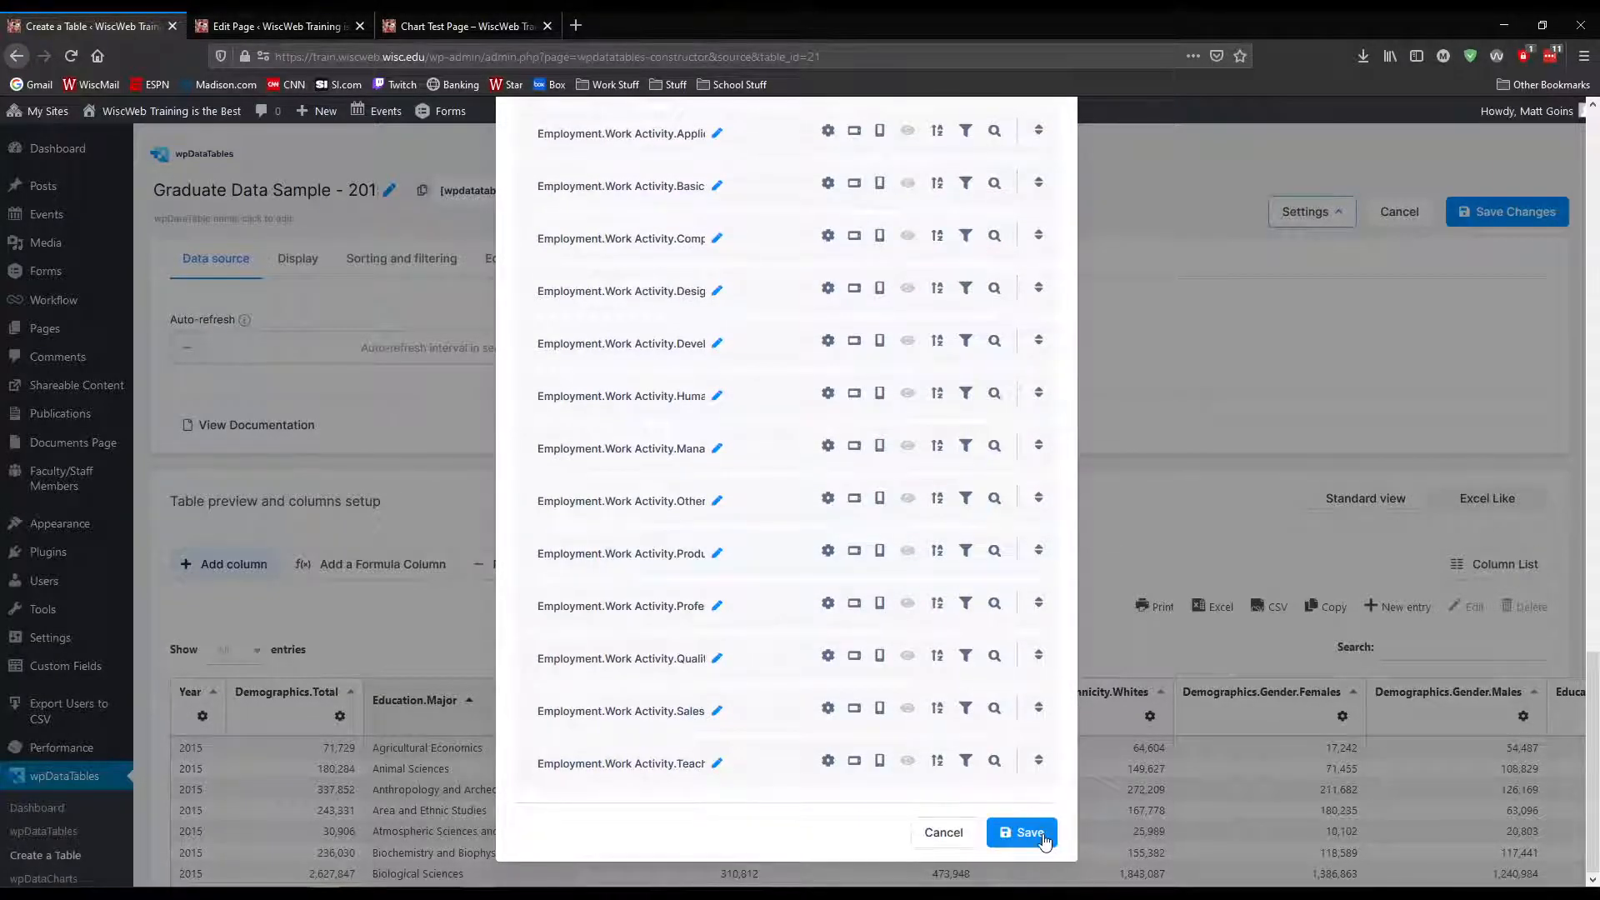
click(1042, 834)
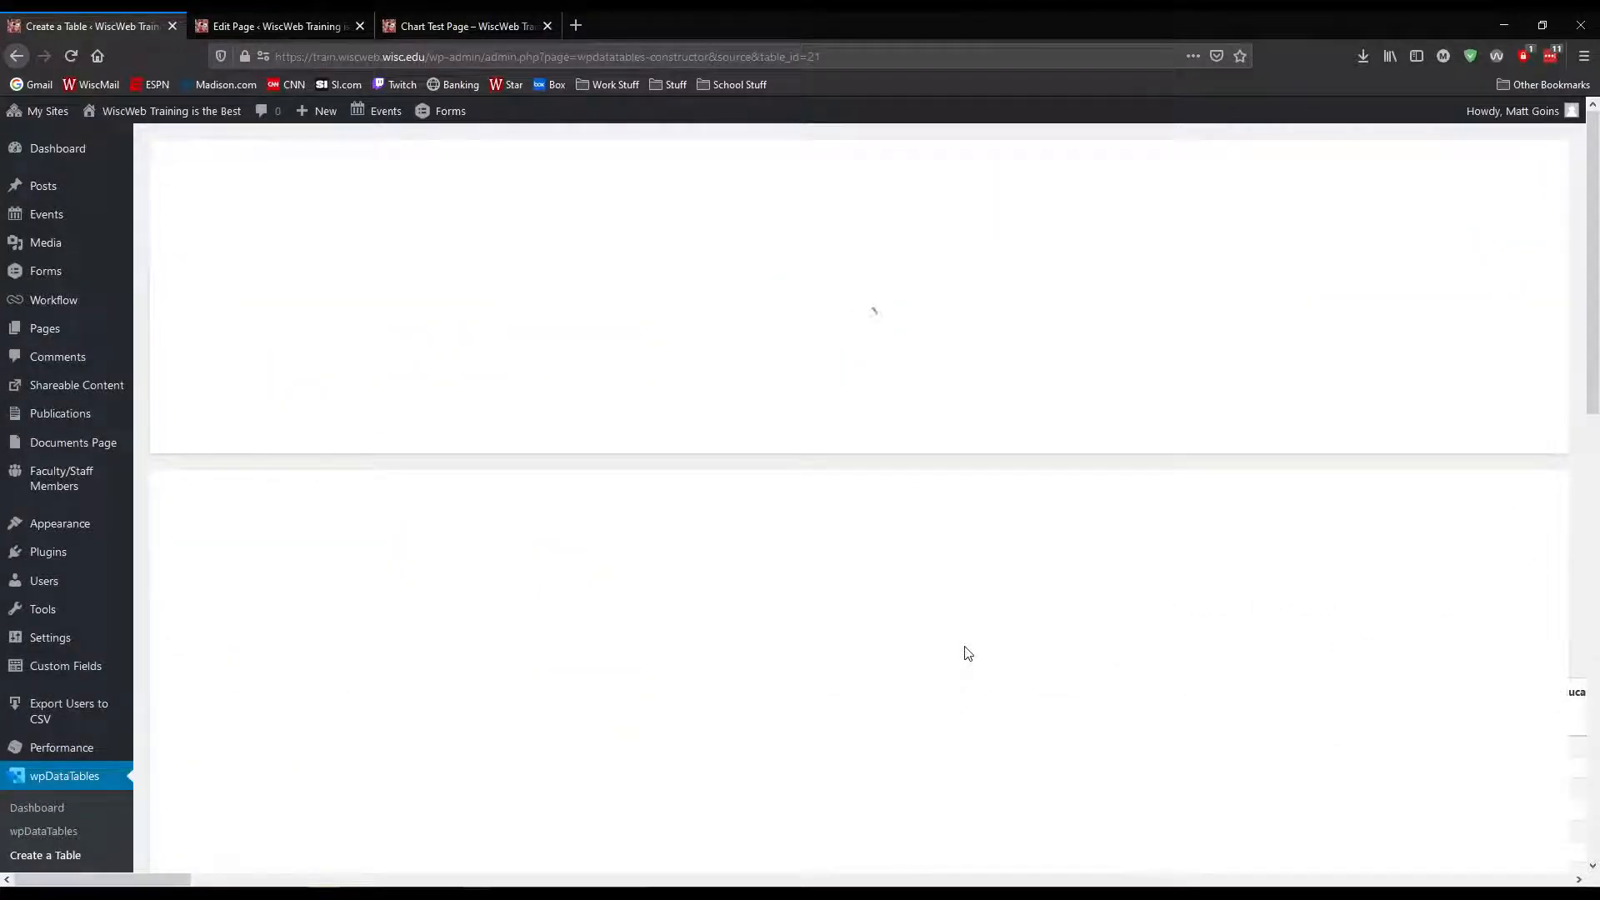
scroll(917, 659, down, 15)
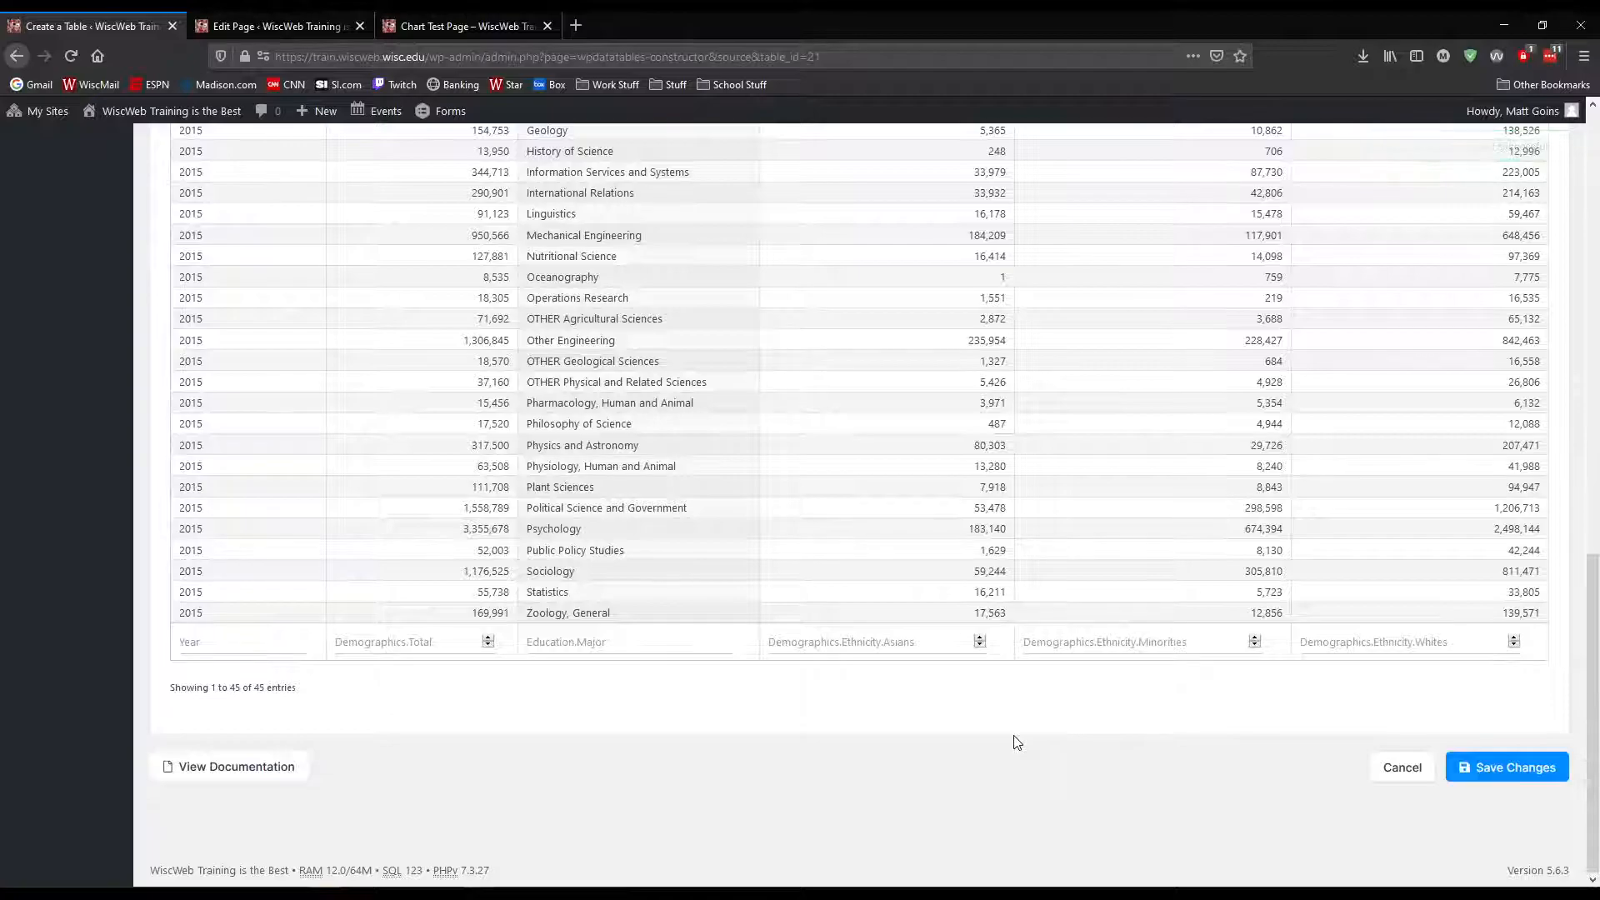
scroll(1015, 742, up, 15)
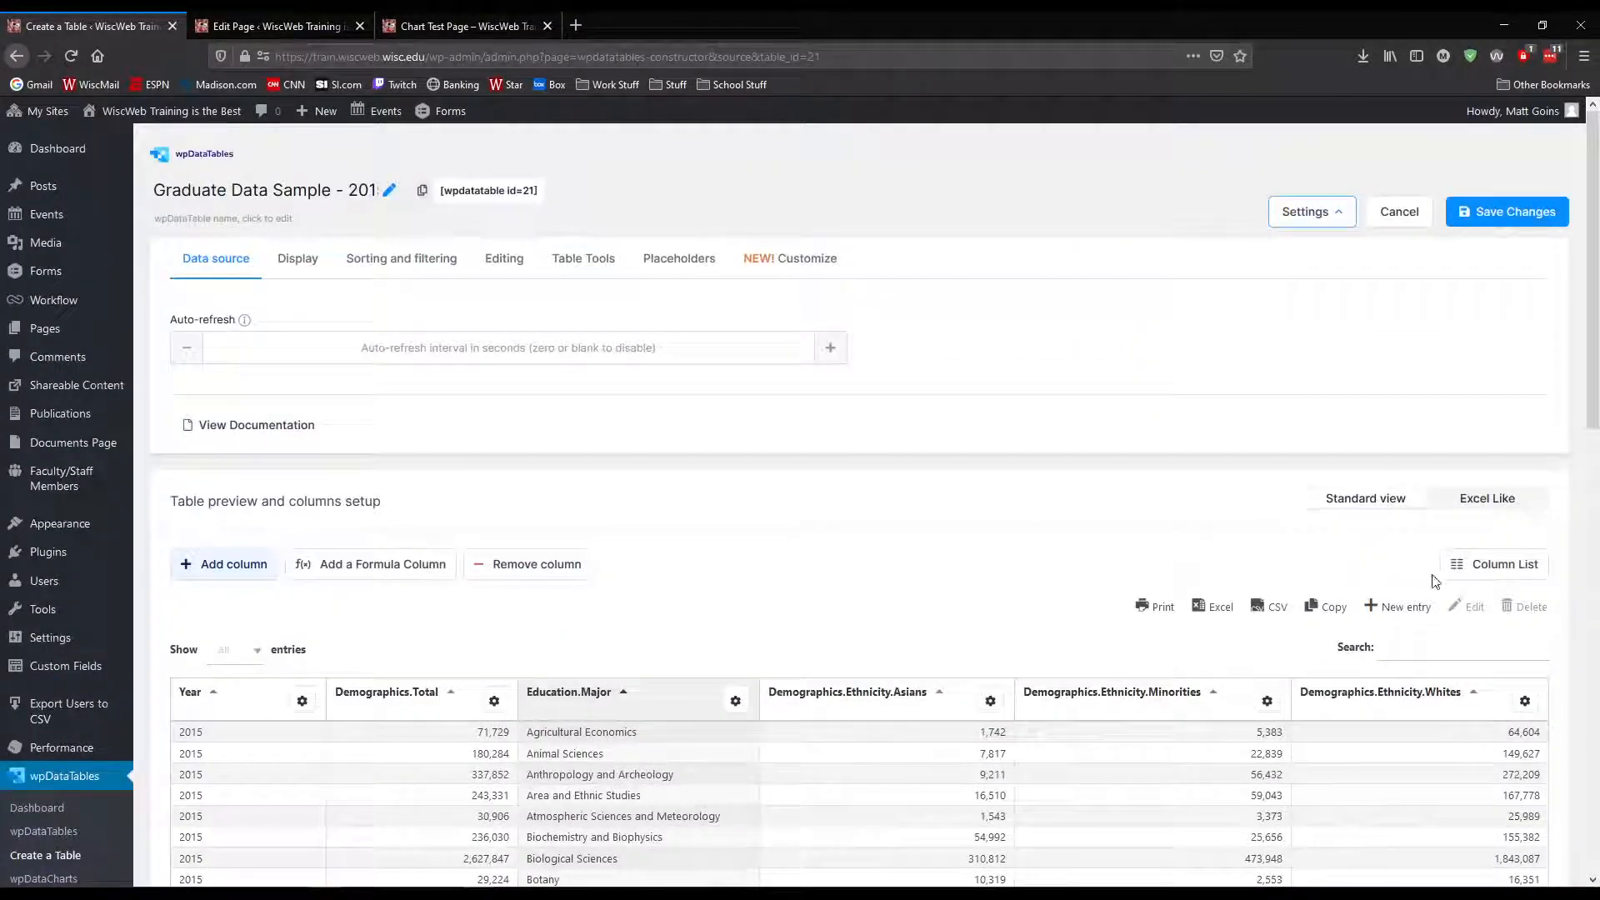
Review the full column list with its visibility settings and close it without saving
click(1492, 565)
scroll(733, 550, down, 8)
scroll(757, 570, down, 5)
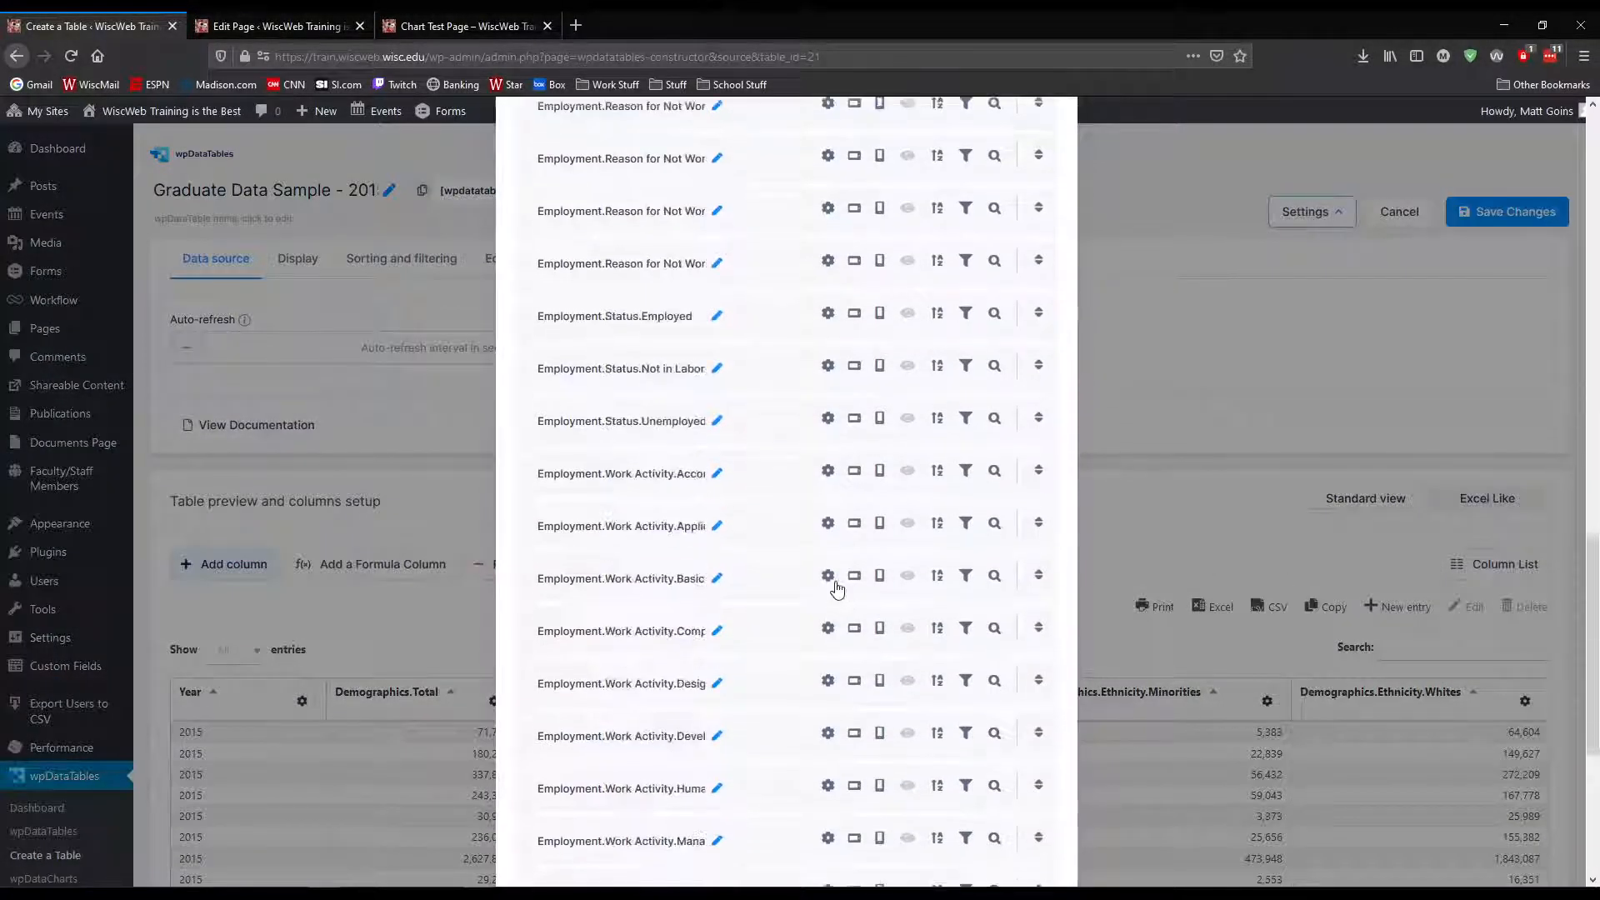
scroll(793, 579, up, 15)
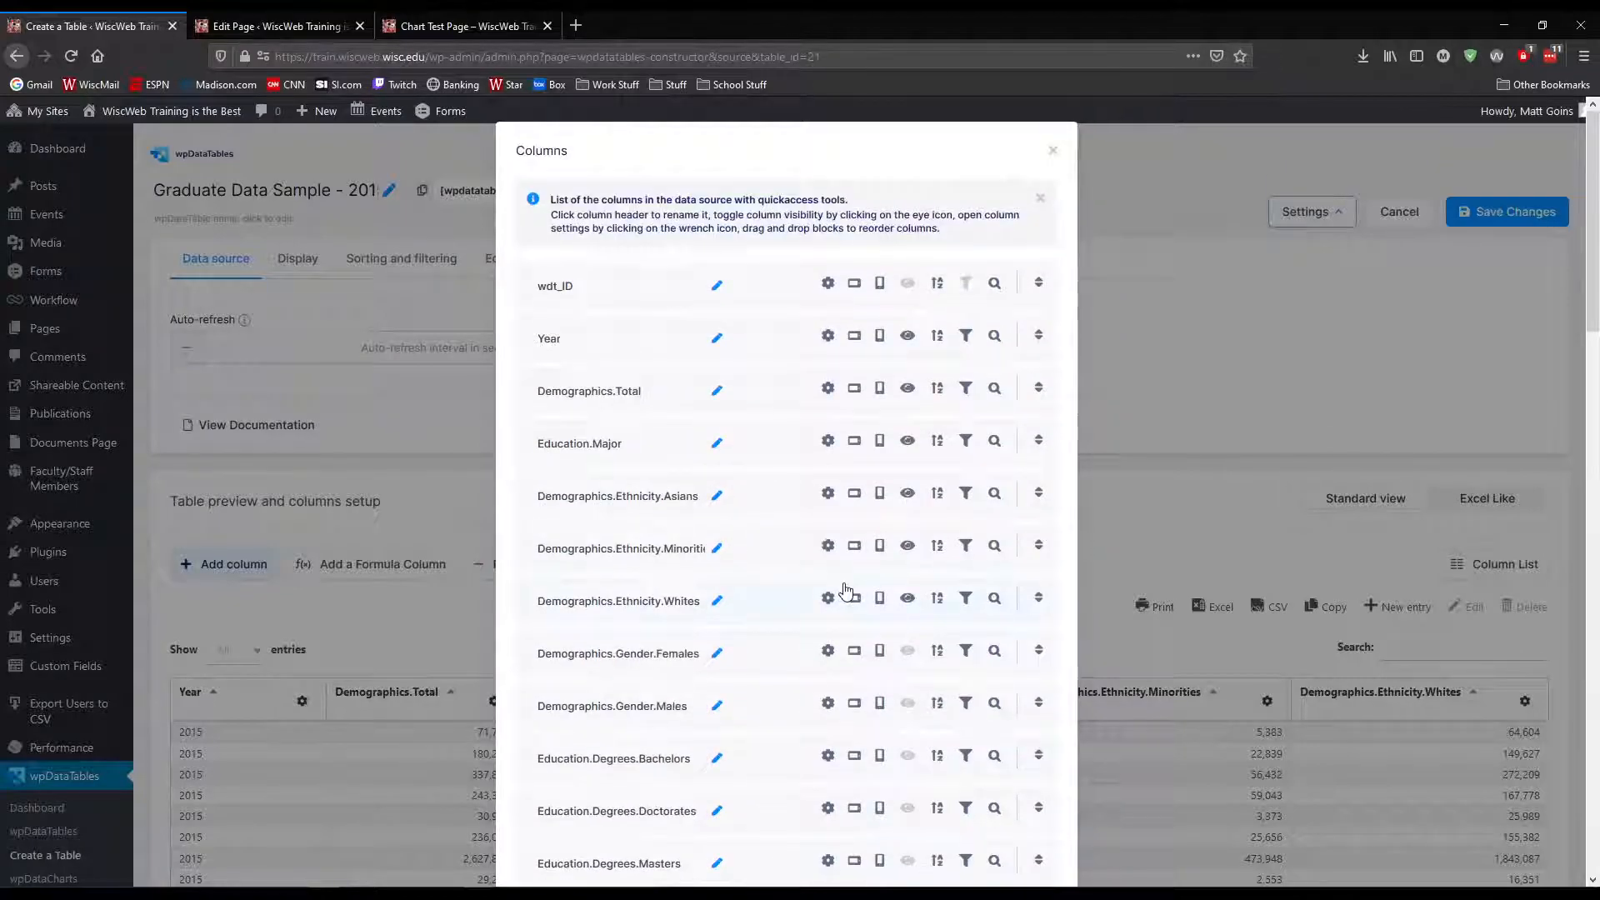
scroll(846, 589, down, 15)
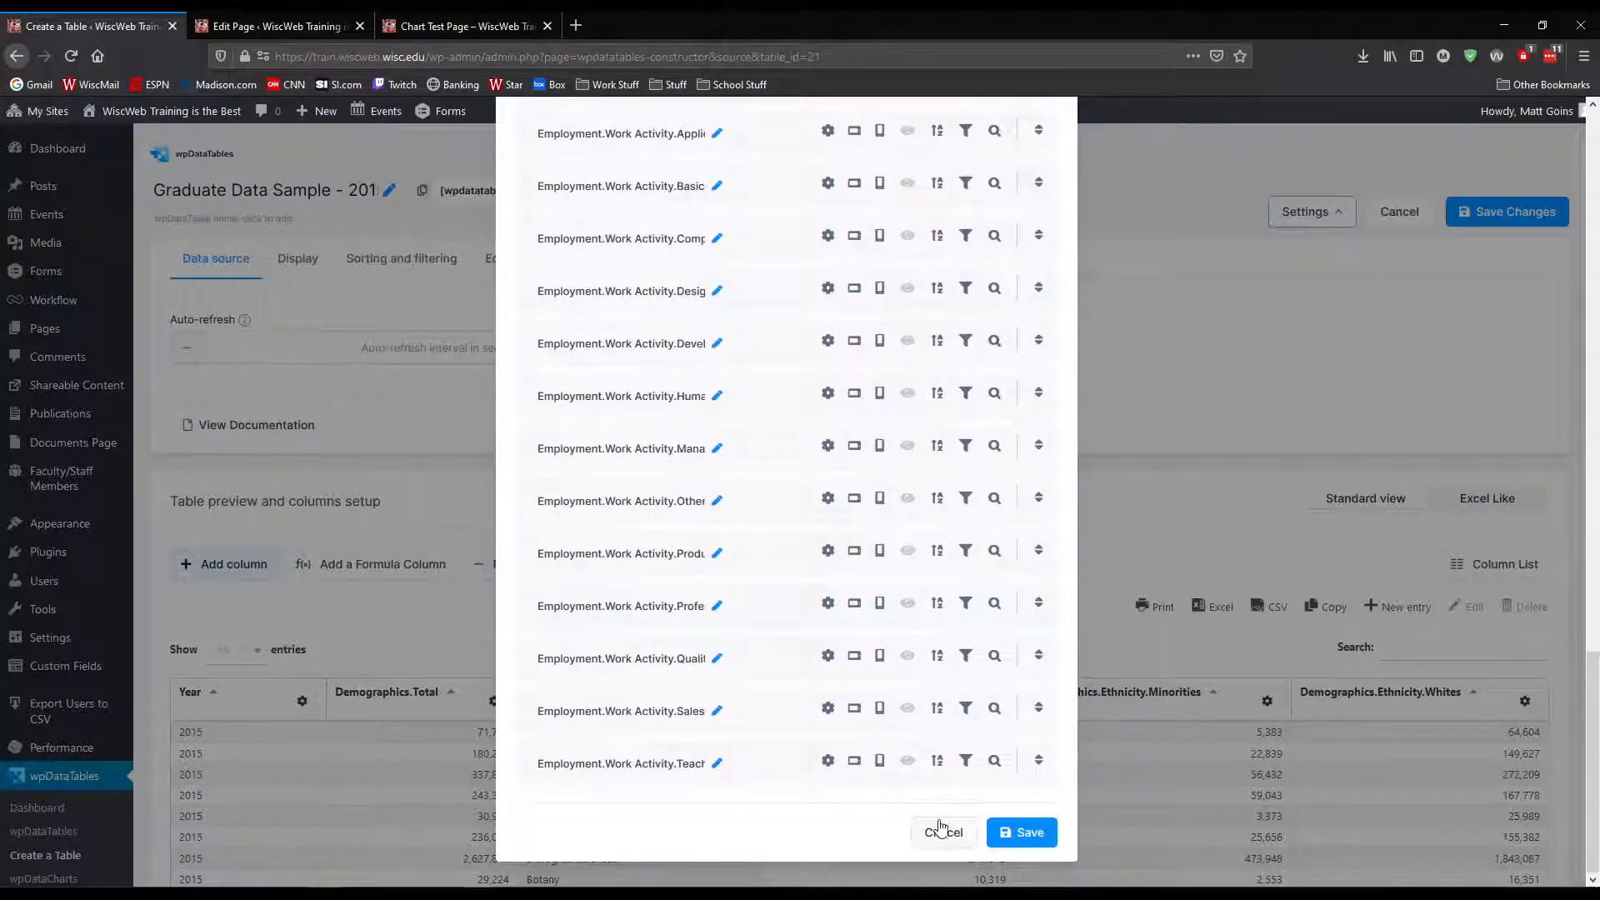
click(940, 830)
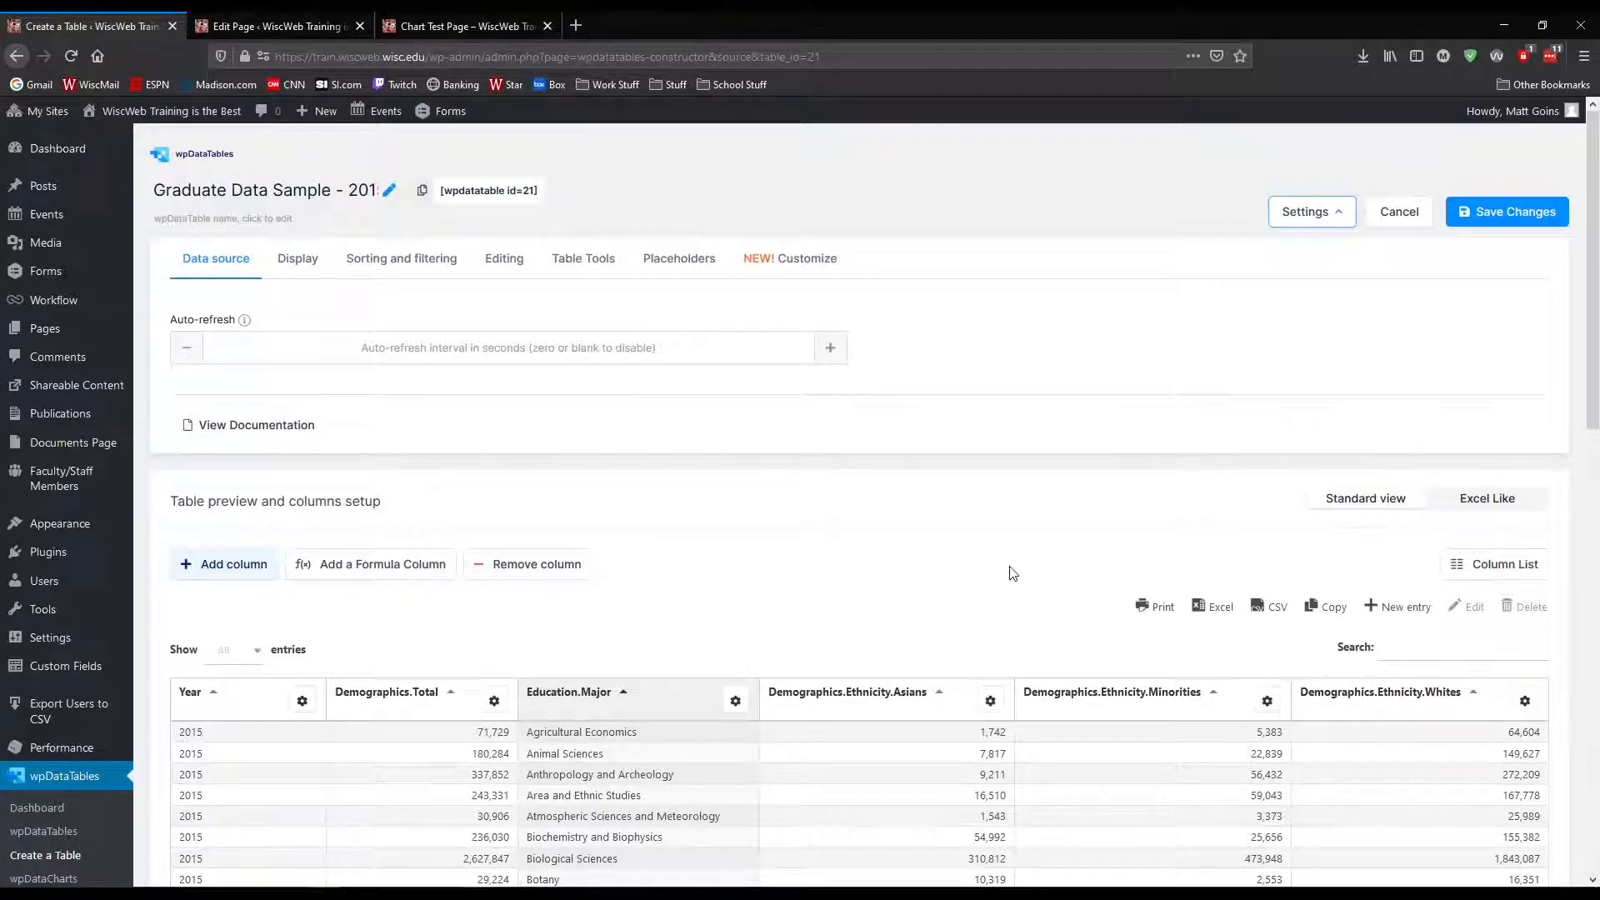
Save the changes to the reduced-column graduate data table and check its preview
click(1492, 224)
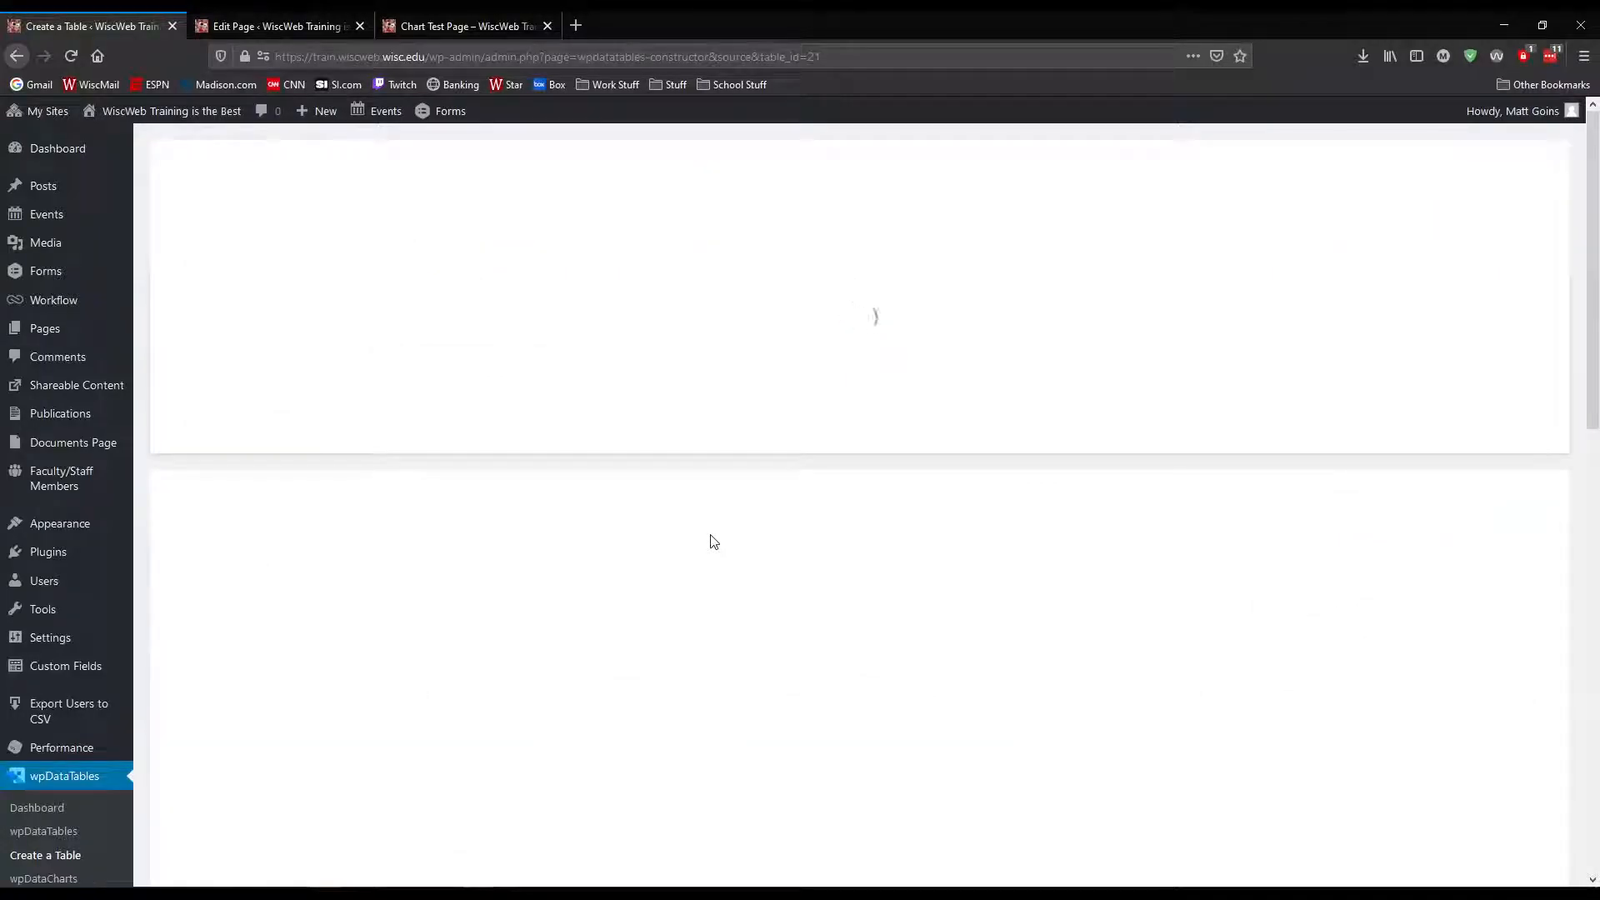
scroll(842, 505, down, 3)
scroll(842, 504, down, 3)
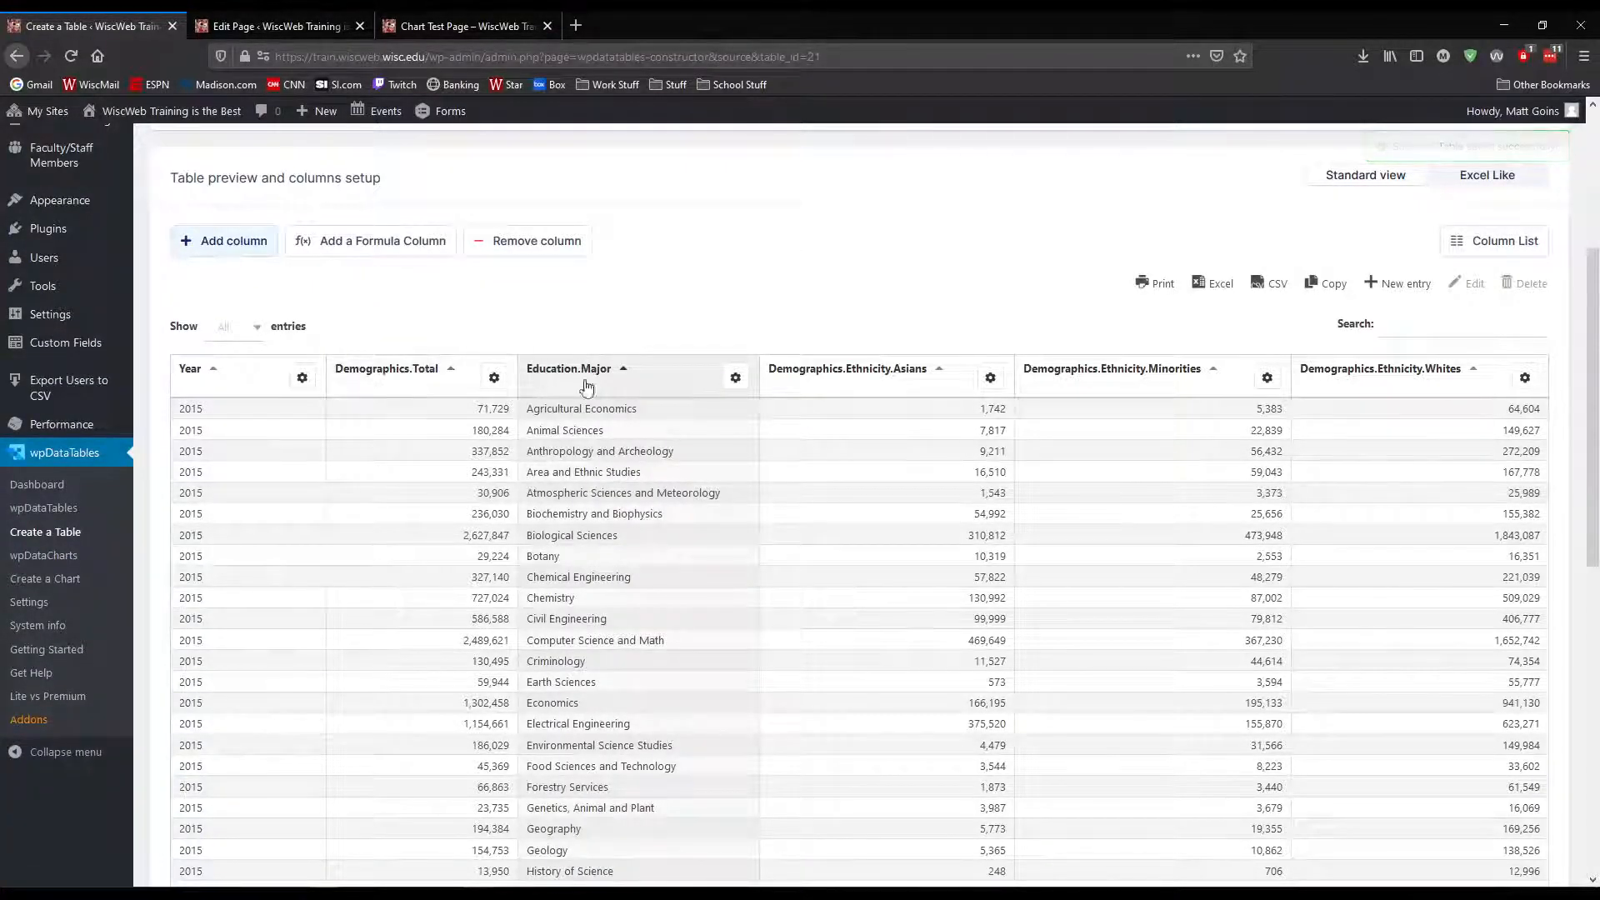
scroll(509, 358, up, 5)
On the page being edited, add a horizontal line below the chart shortcode and insert the regular-view table "Graduate Data Sample - 2015 reduce columns"
click(270, 28)
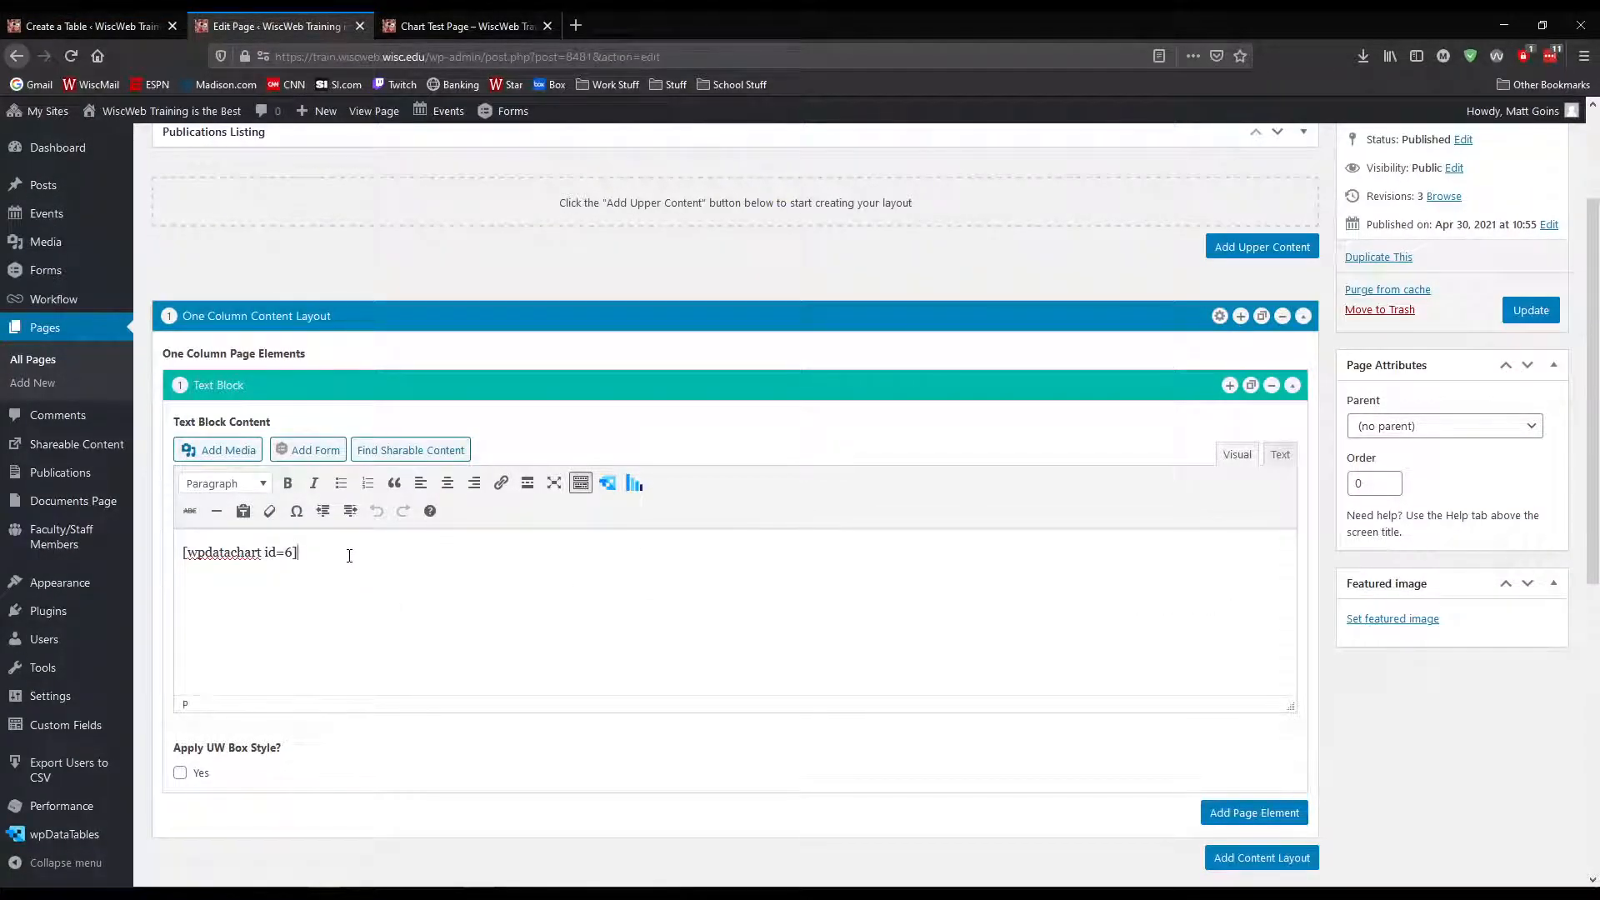
click(217, 512)
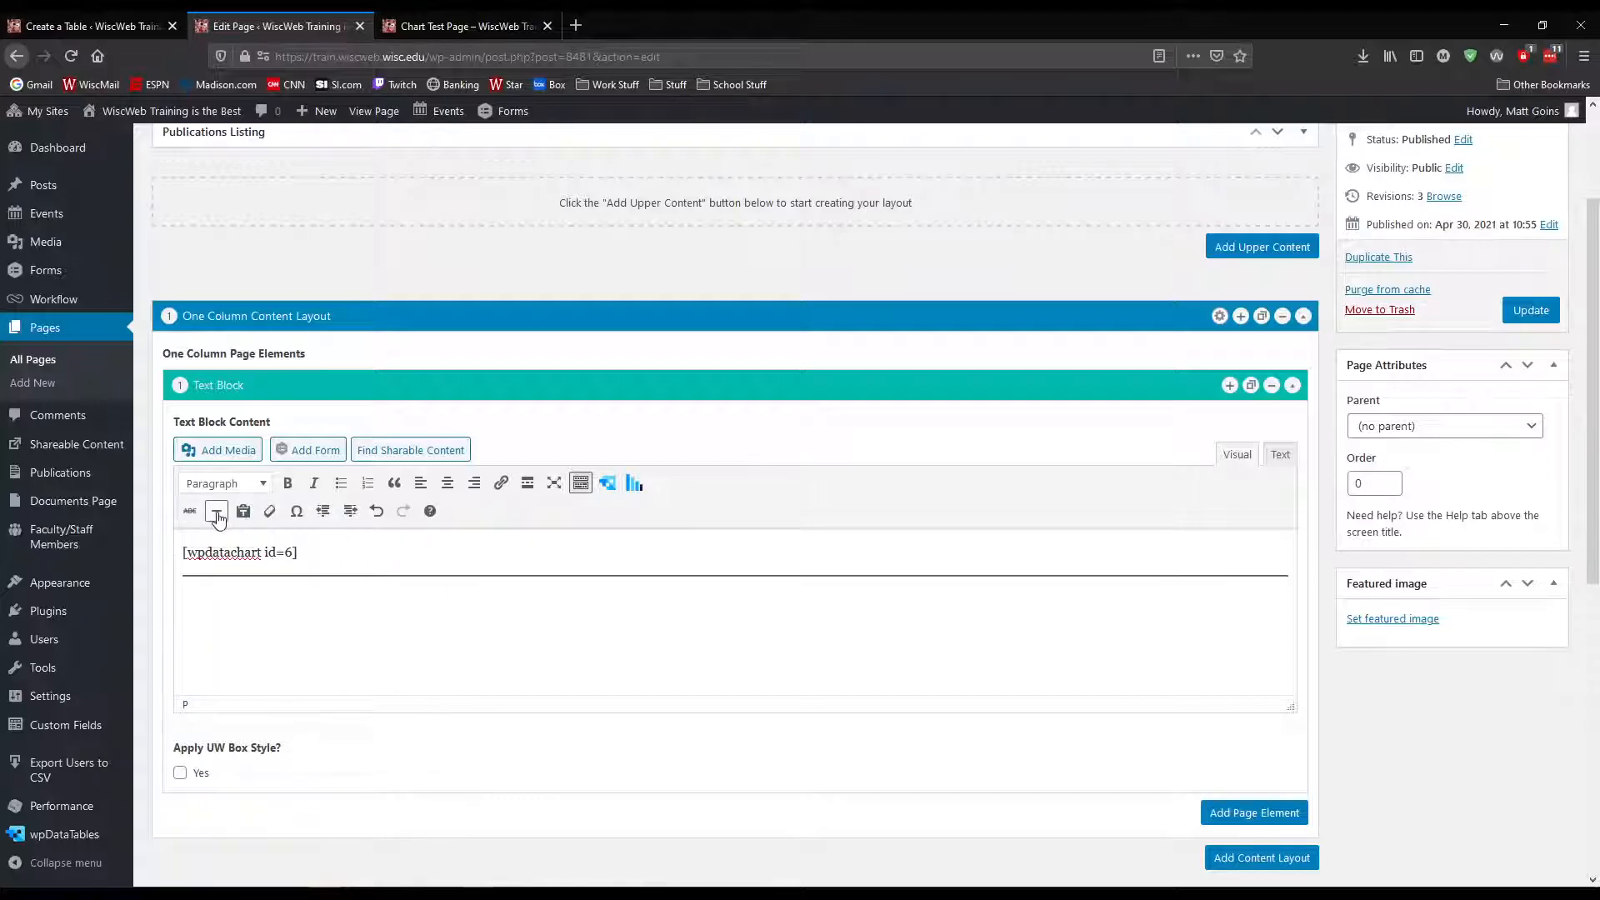
click(607, 484)
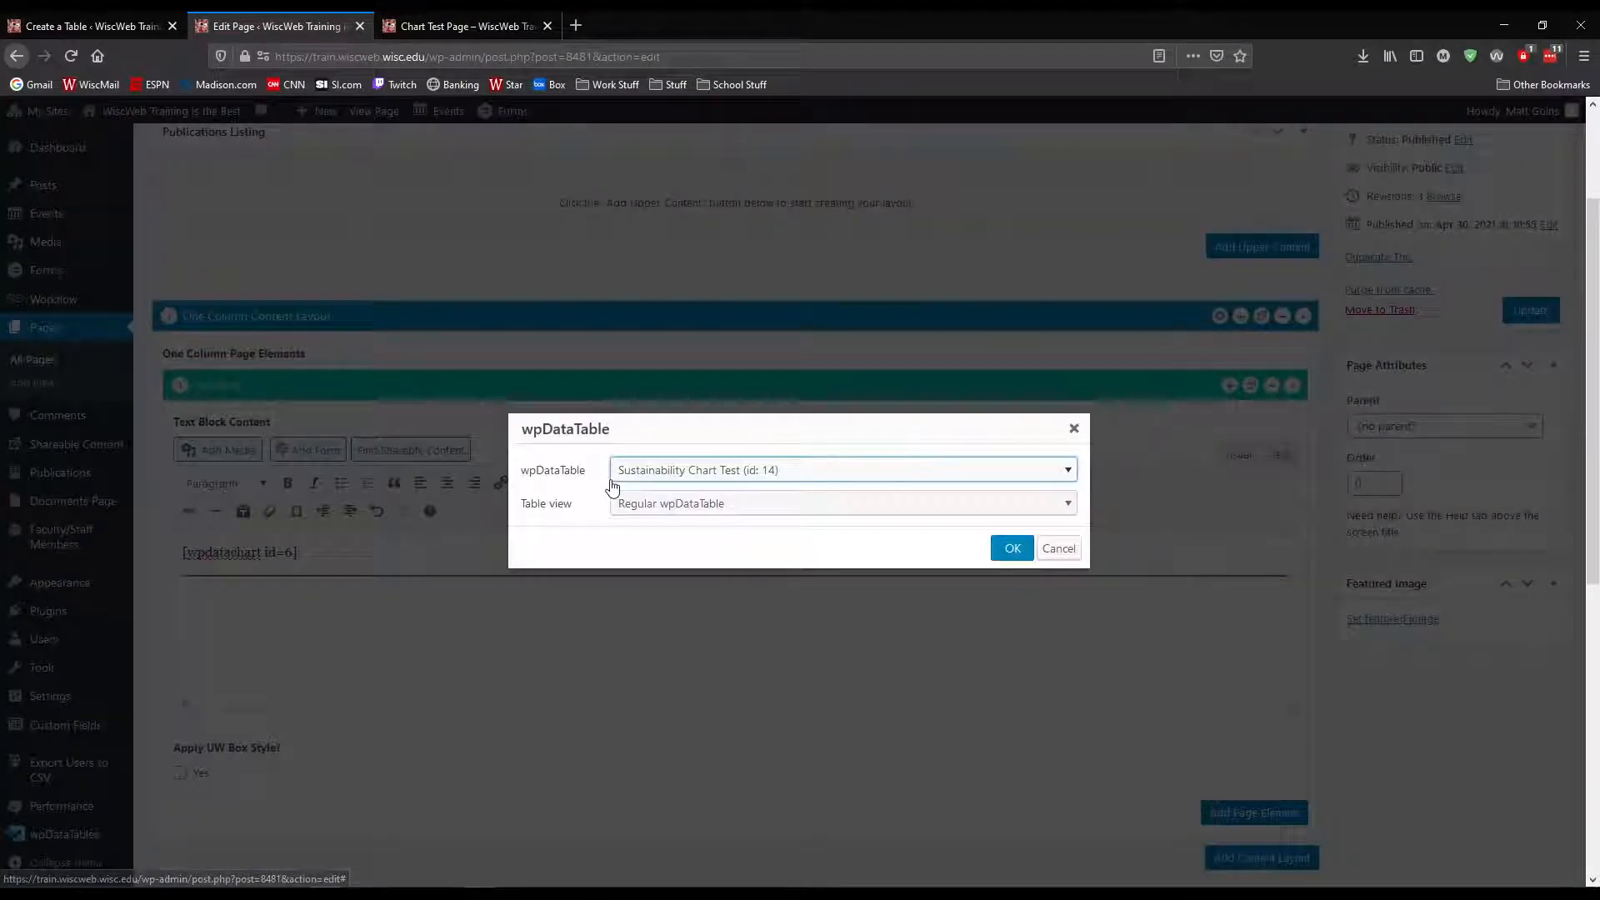
click(688, 469)
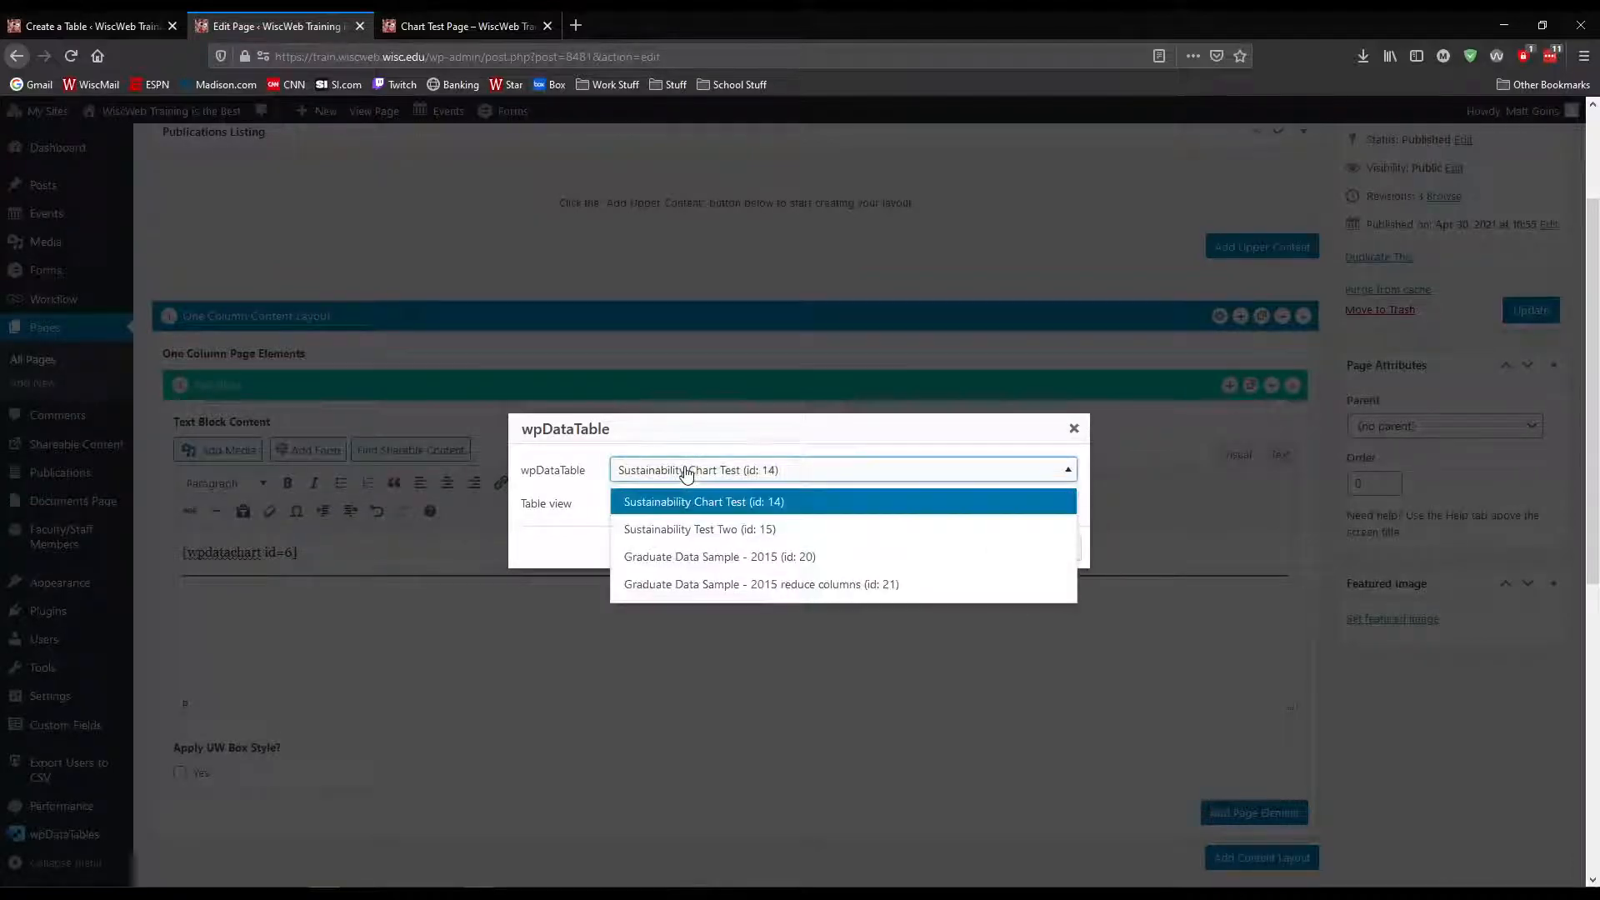
click(787, 585)
click(1015, 548)
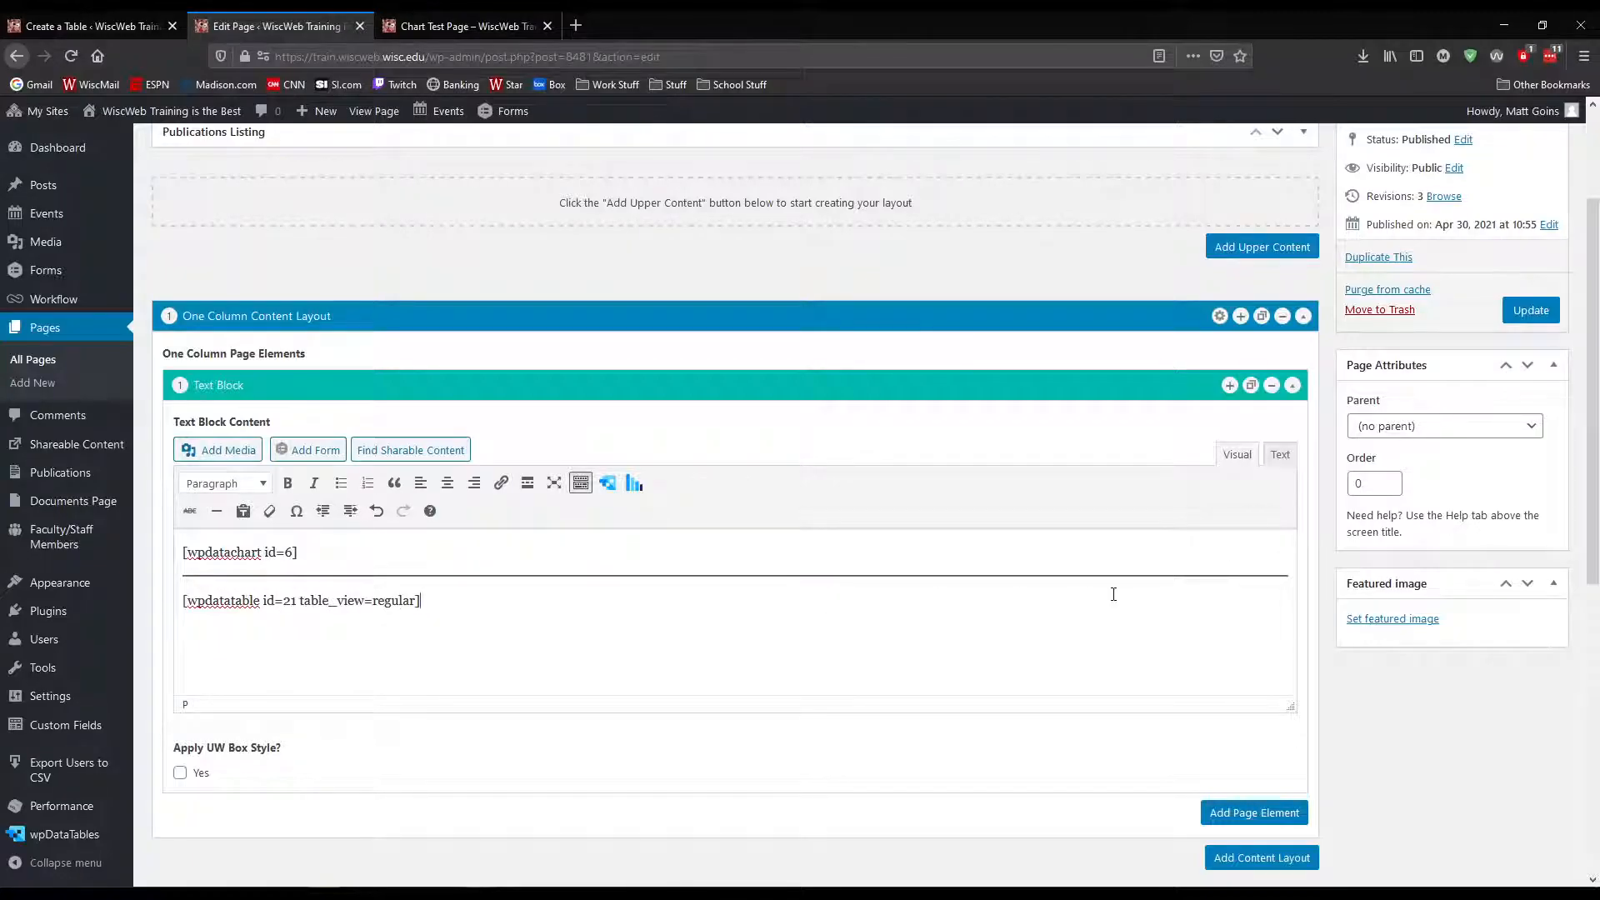
Update the page and reload the published Chart Test Page
click(1531, 311)
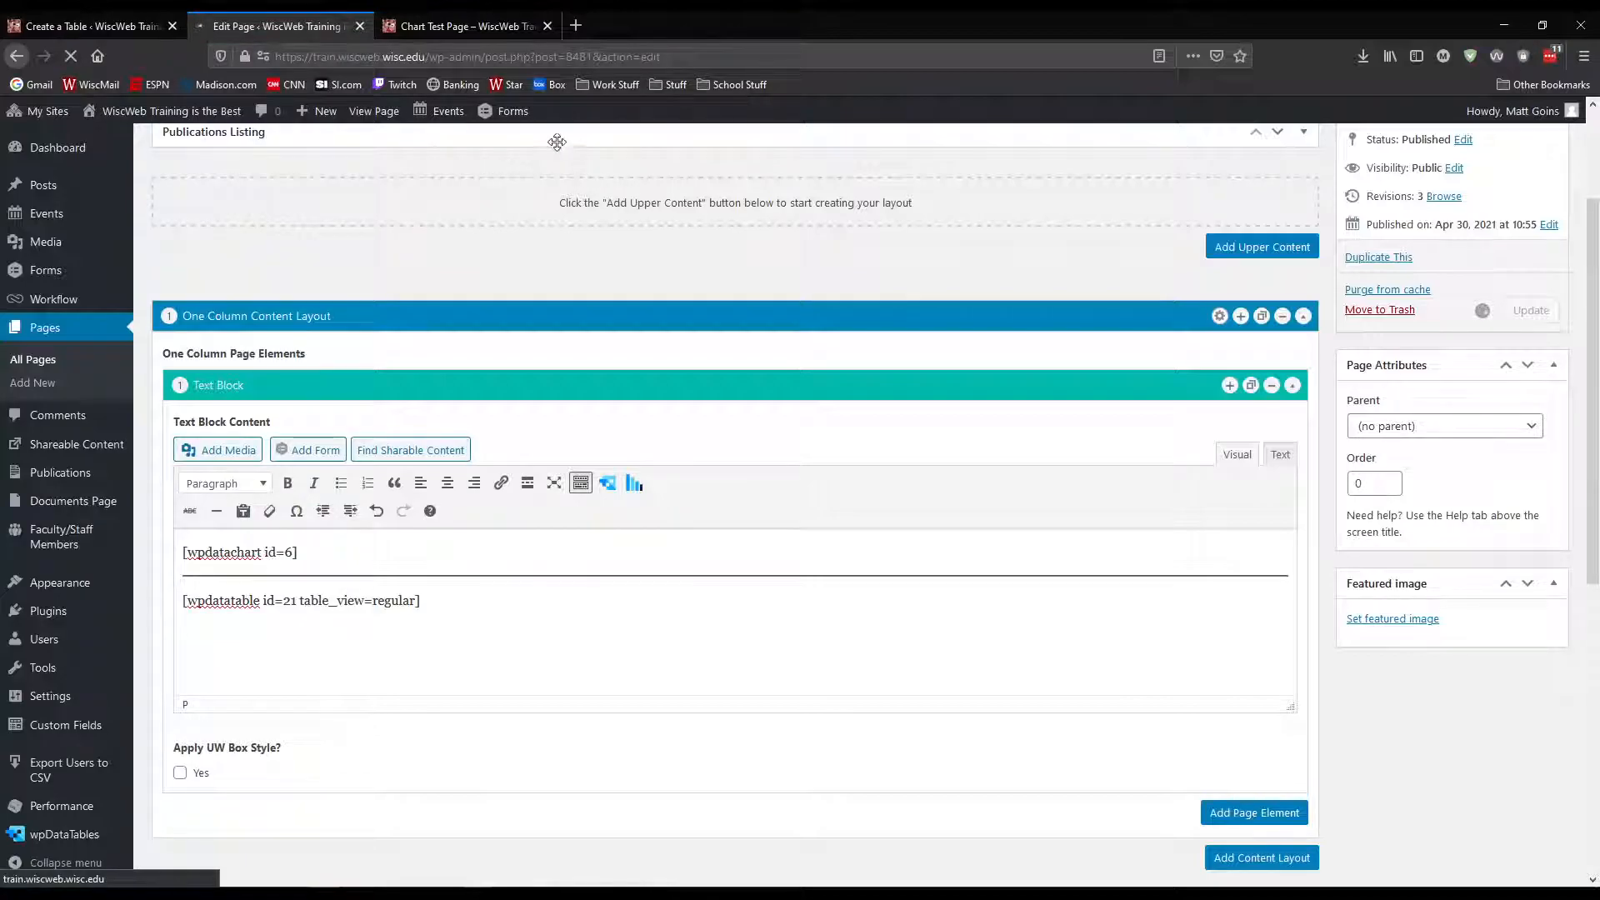
mouse_move(519, 115)
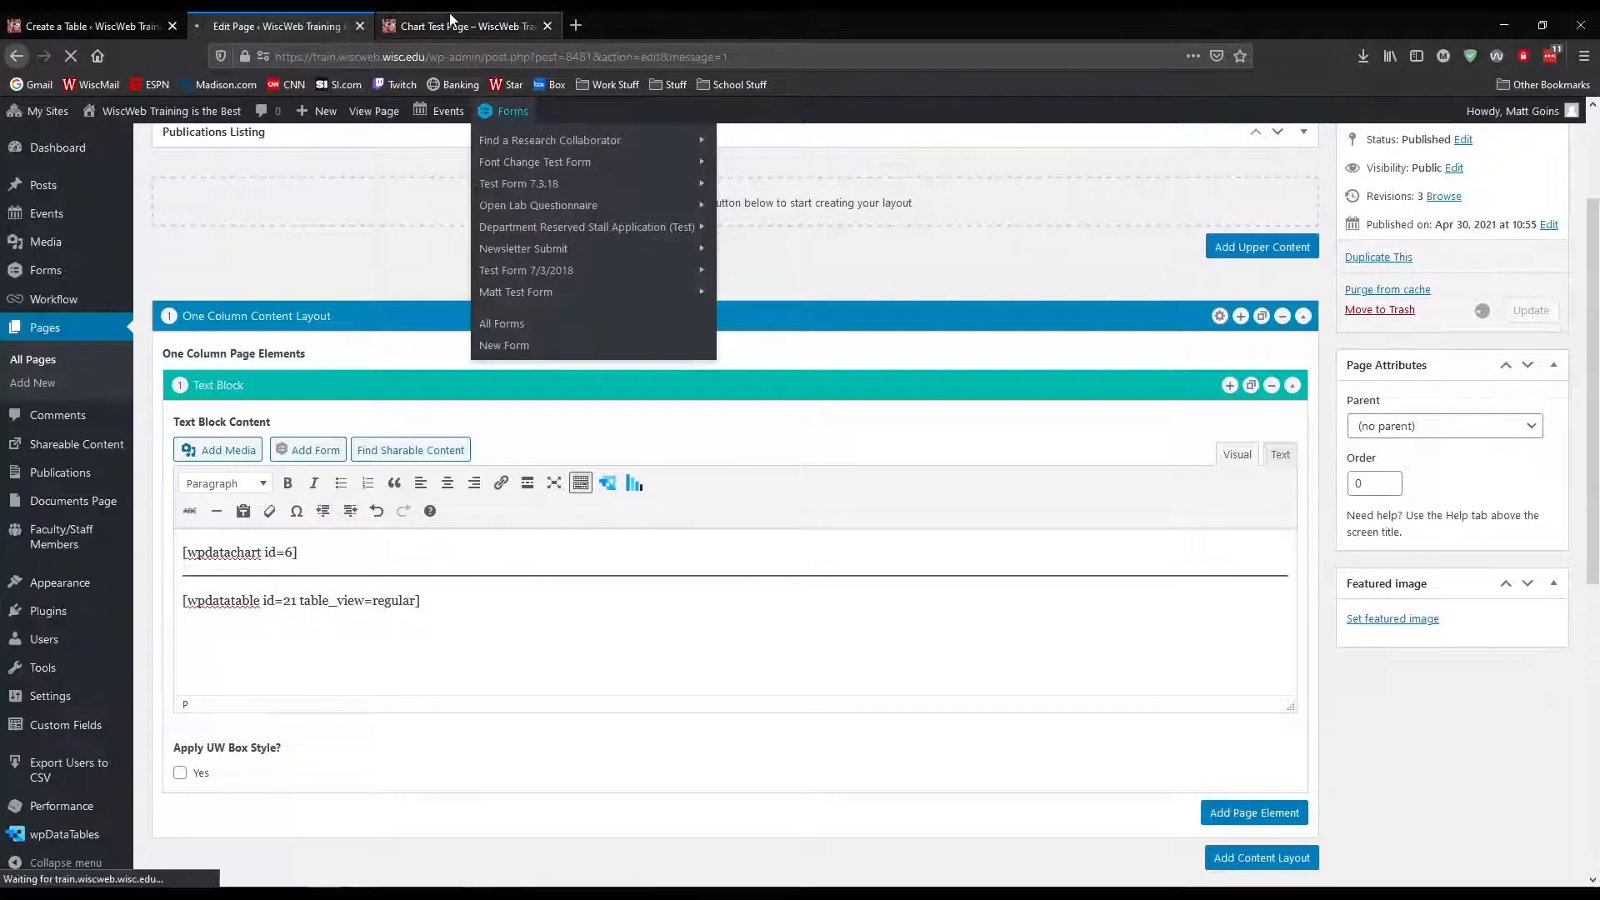
click(460, 26)
key(F5)
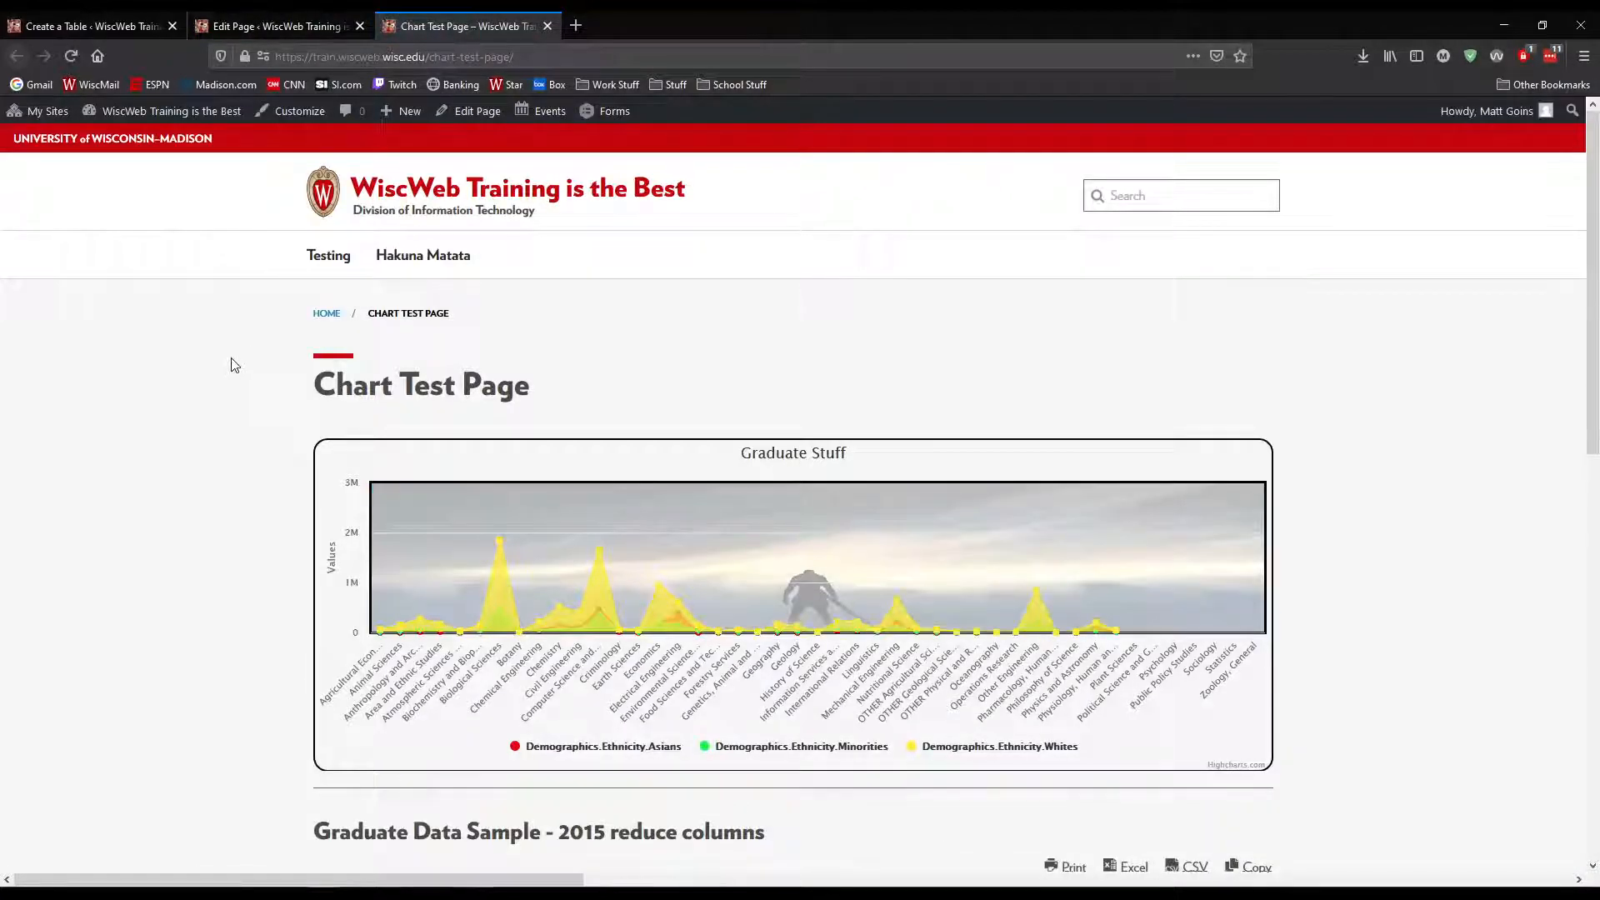
Examine the Graduate Stuff chart and compare it with the reduced-column data table below it on the published page
scroll(232, 366, down, 5)
scroll(234, 364, down, 2)
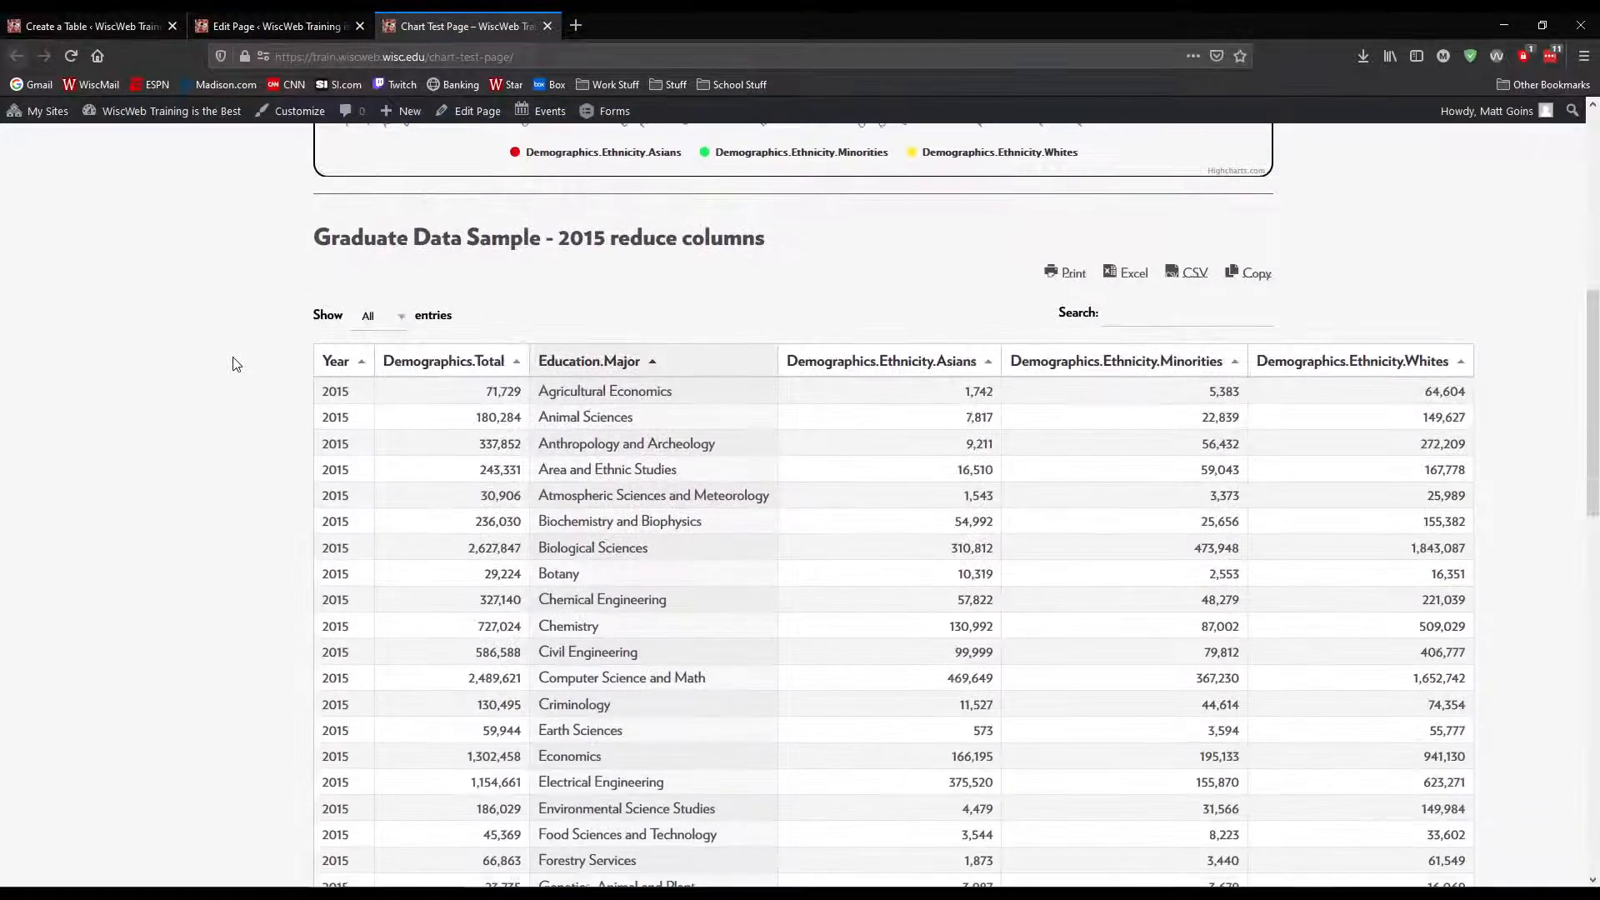
scroll(234, 364, up, 3)
scroll(233, 364, up, 4)
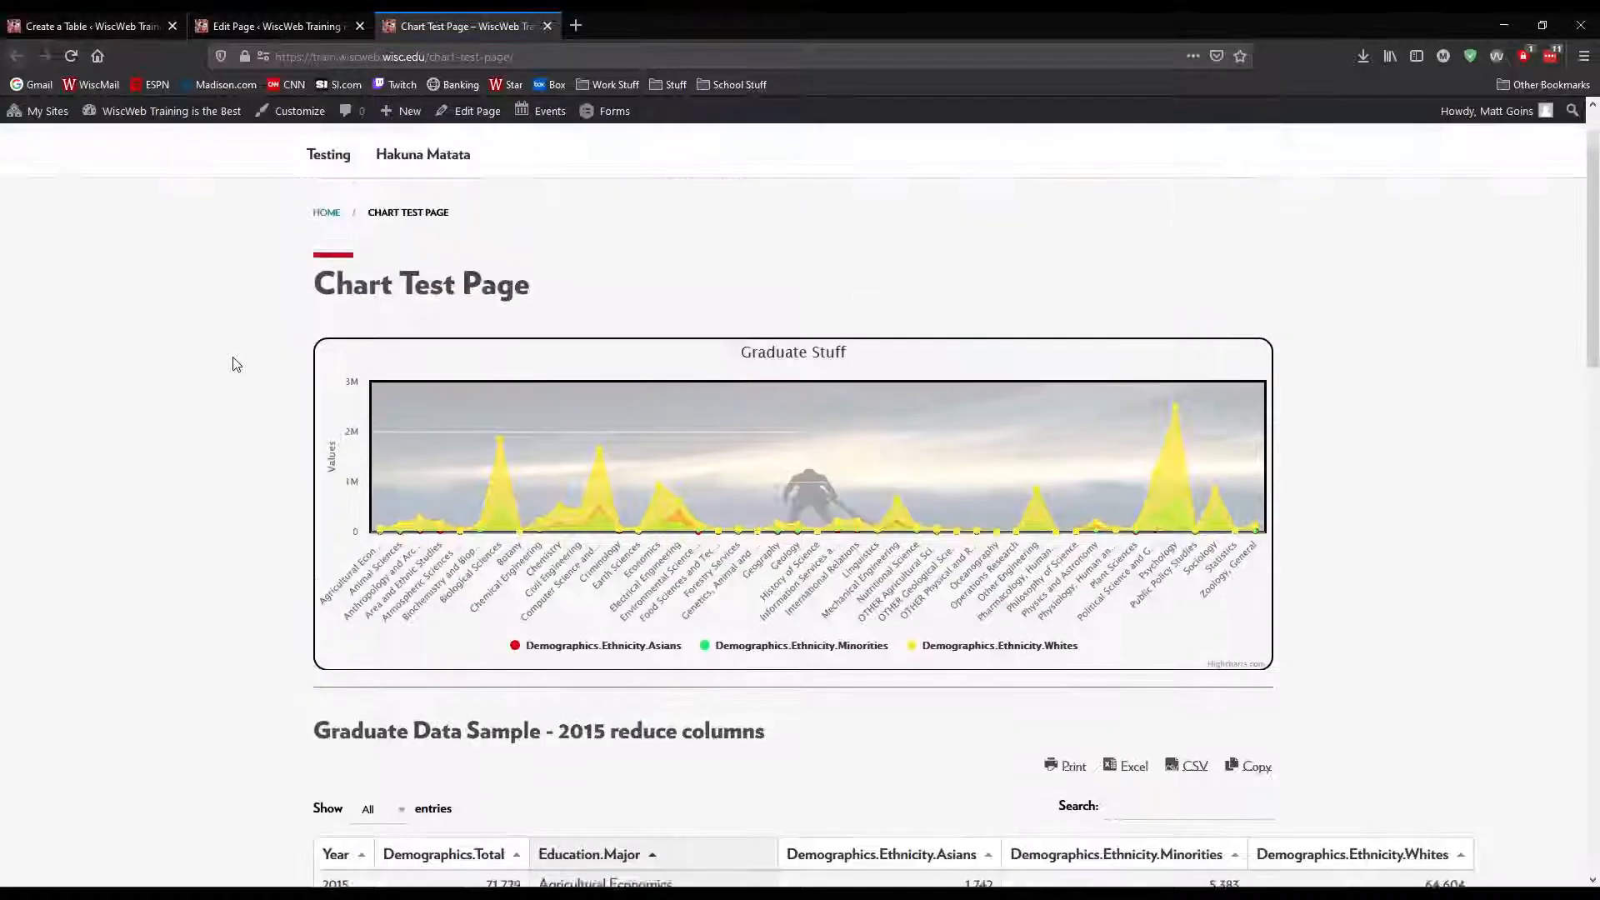
scroll(233, 364, down, 8)
scroll(236, 364, down, 13)
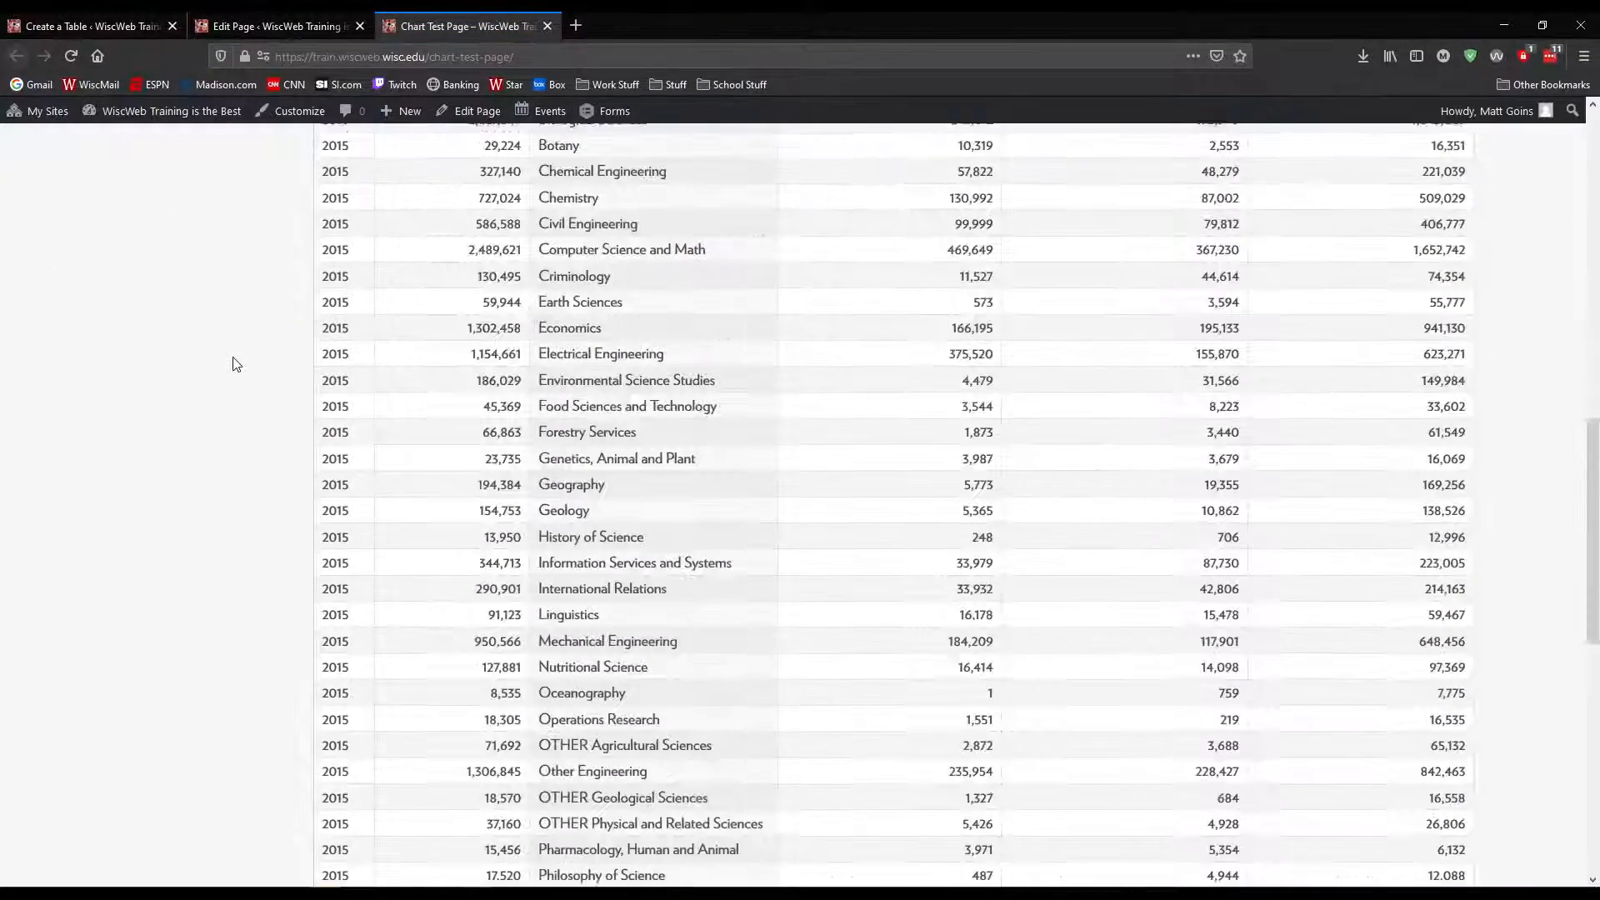
scroll(234, 364, up, 17)
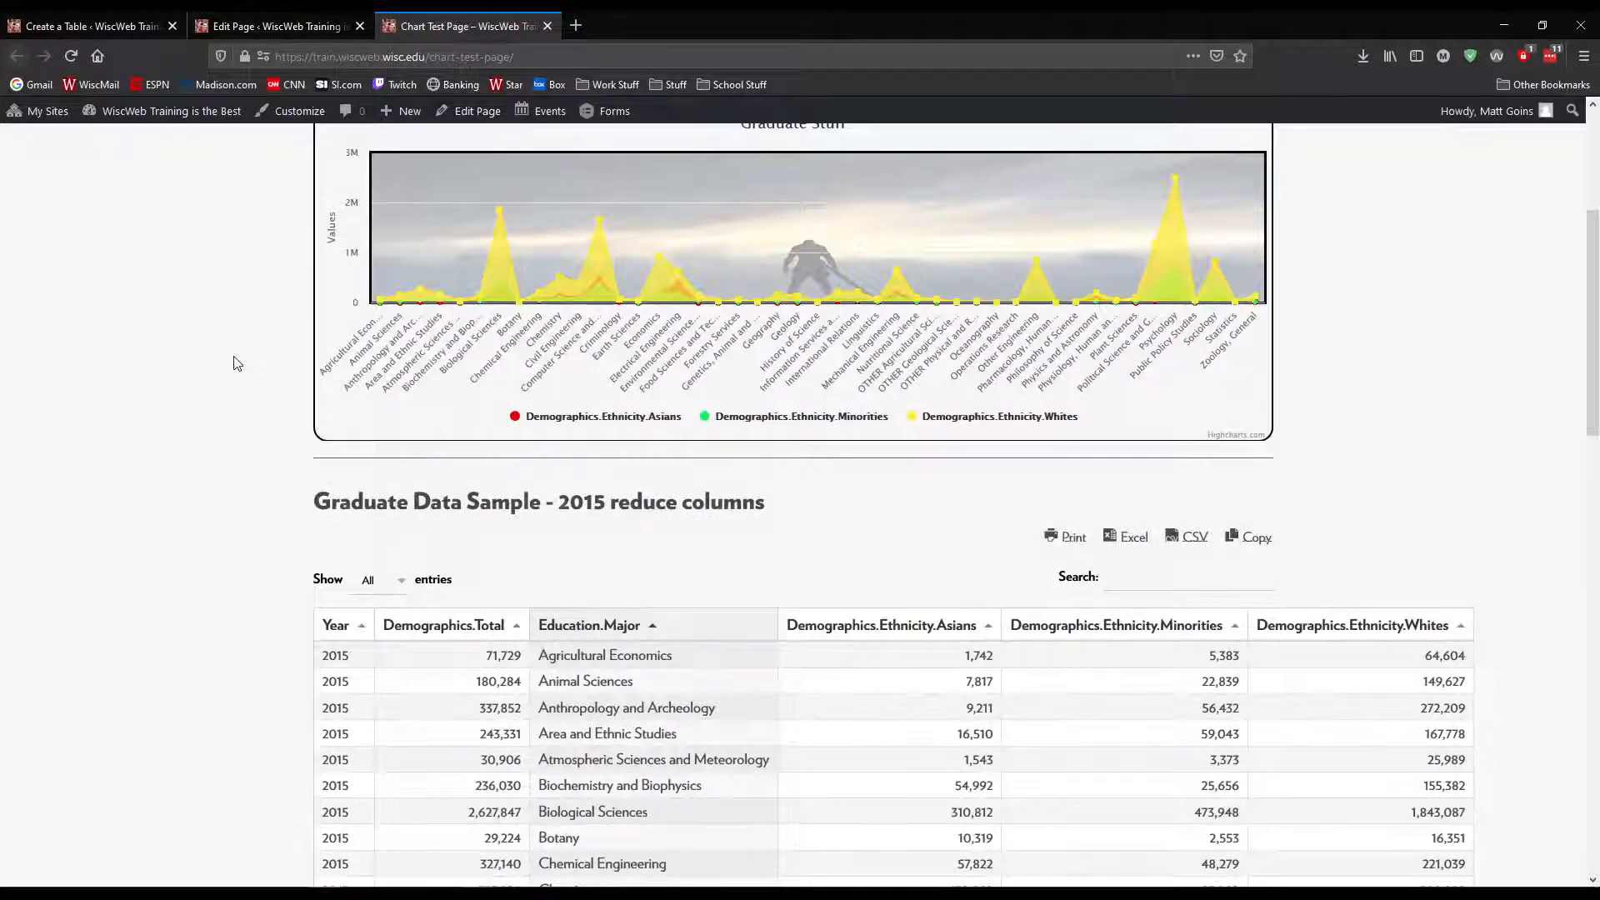
scroll(236, 359, up, 4)
scroll(239, 362, down, 3)
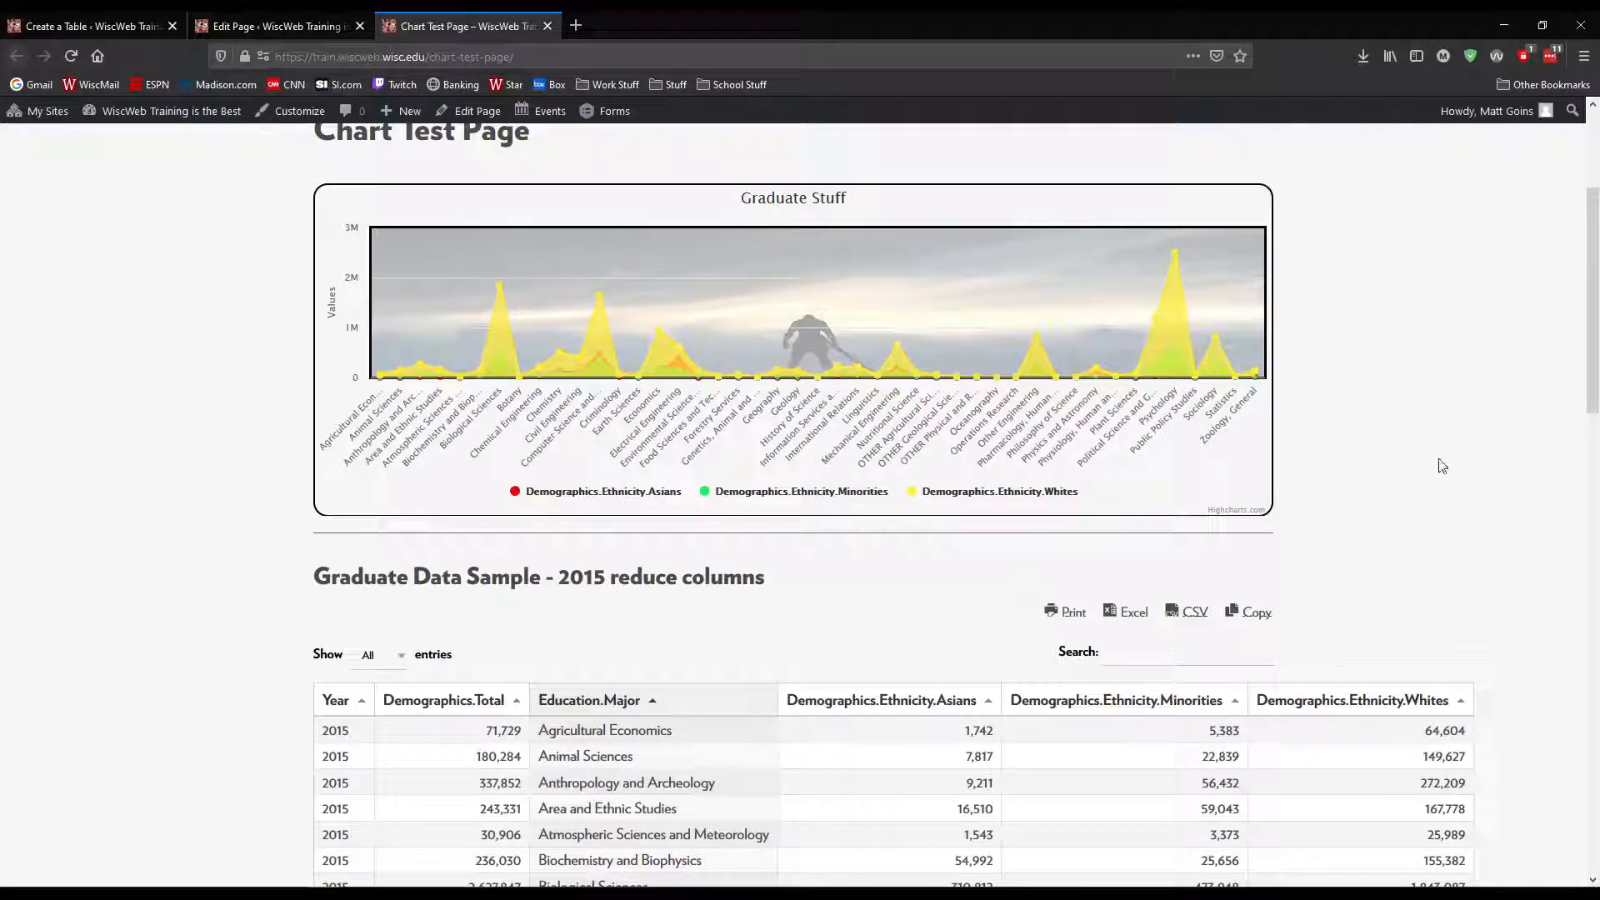
scroll(1304, 419, up, 3)
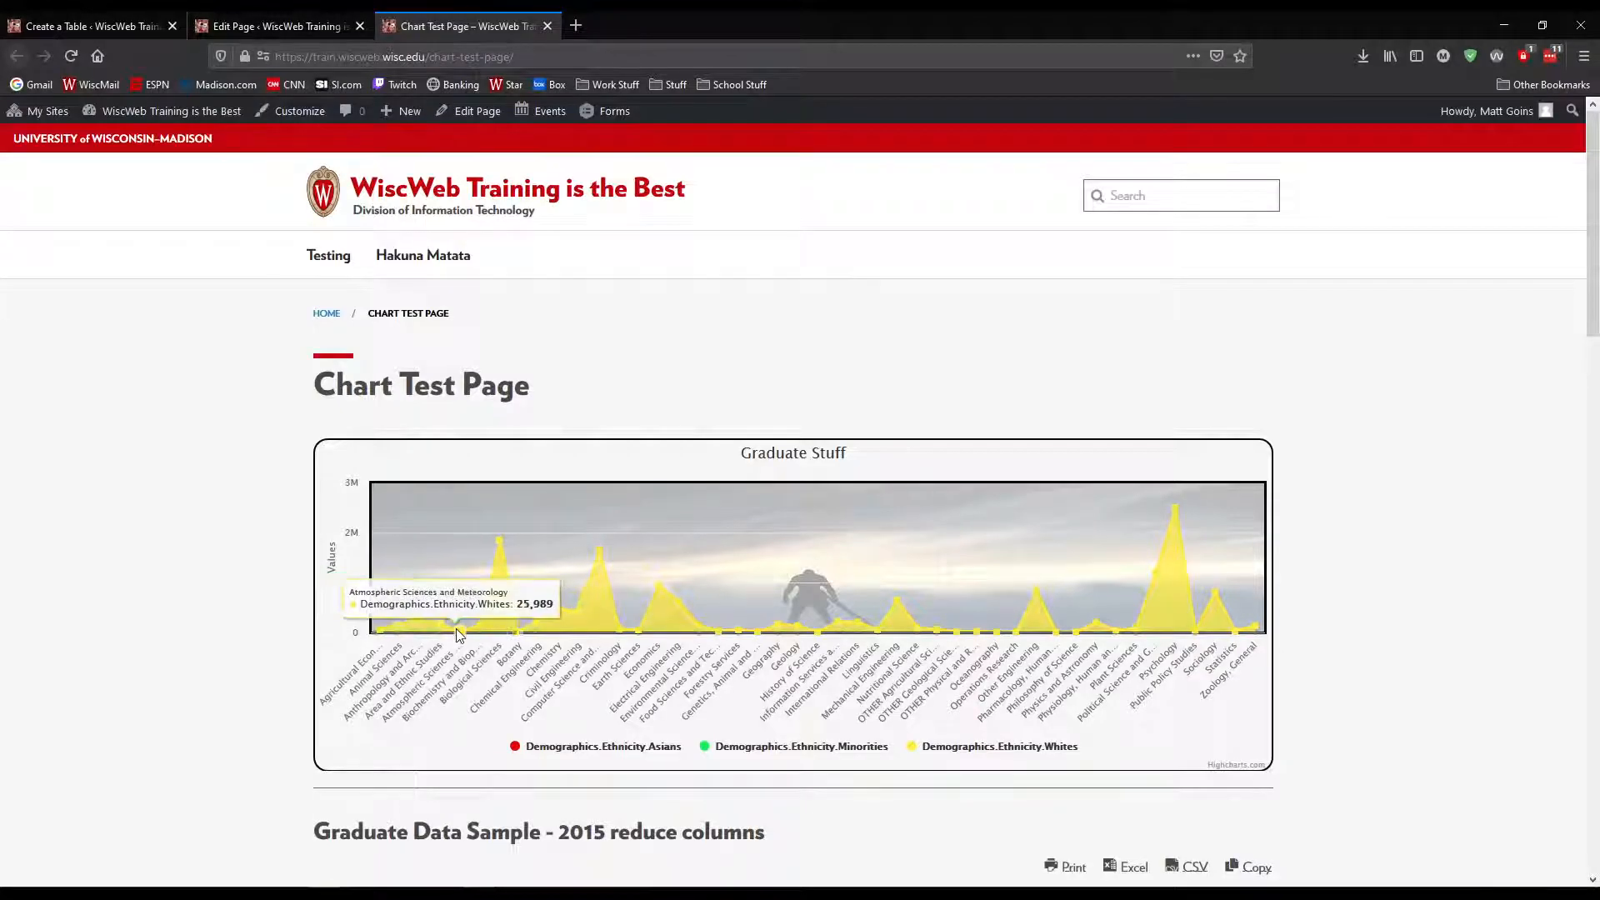
scroll(494, 588, down, 4)
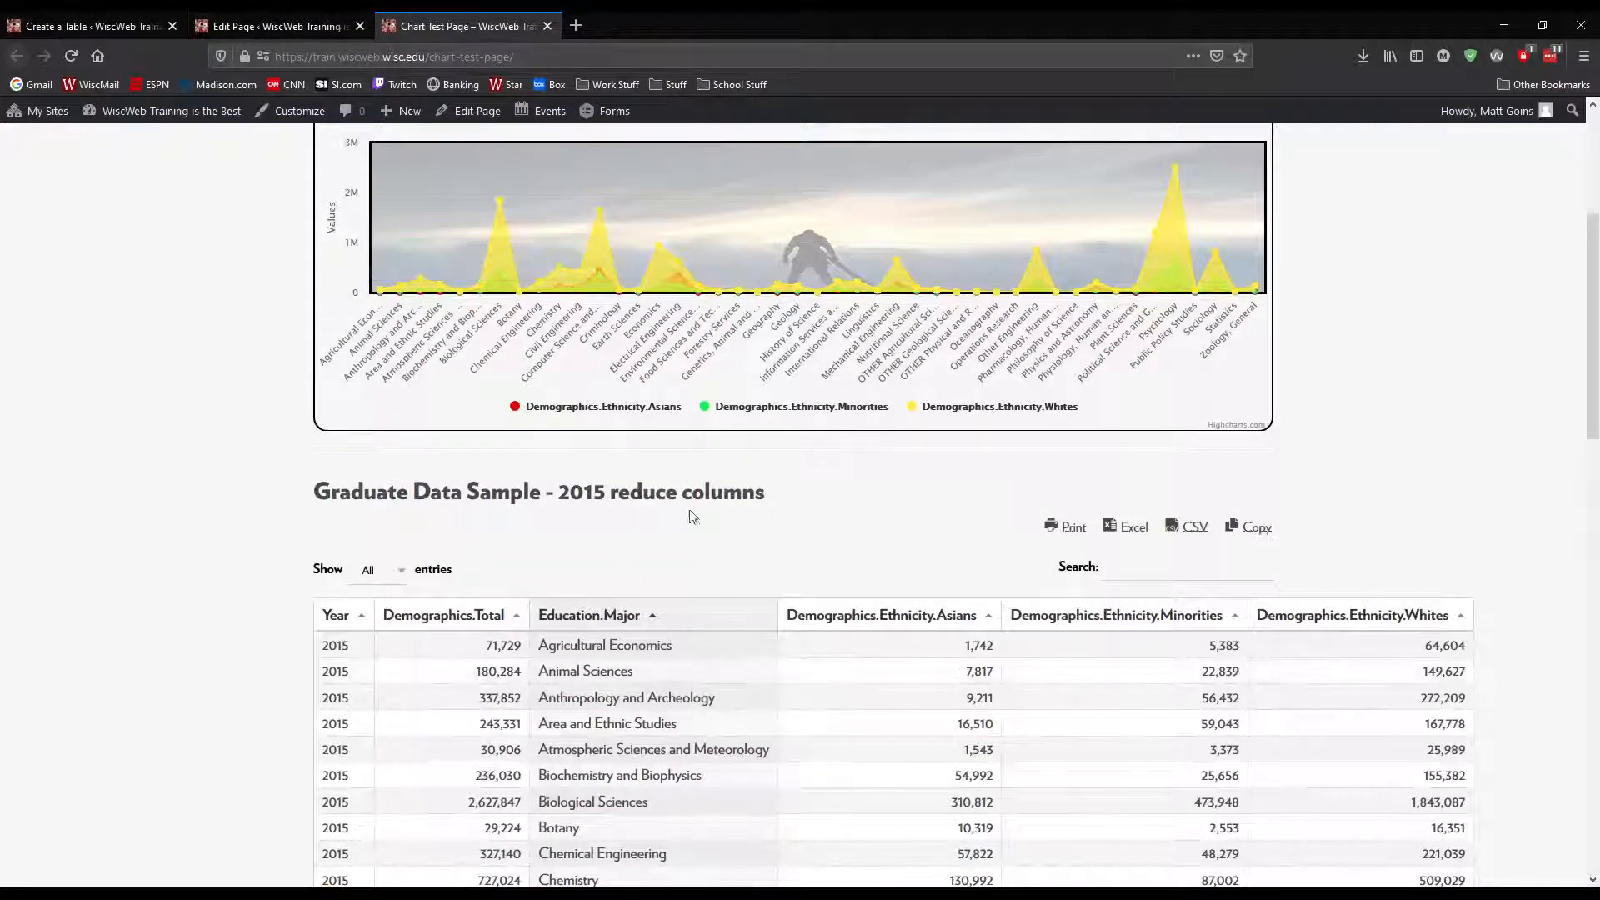
scroll(460, 593, up, 1)
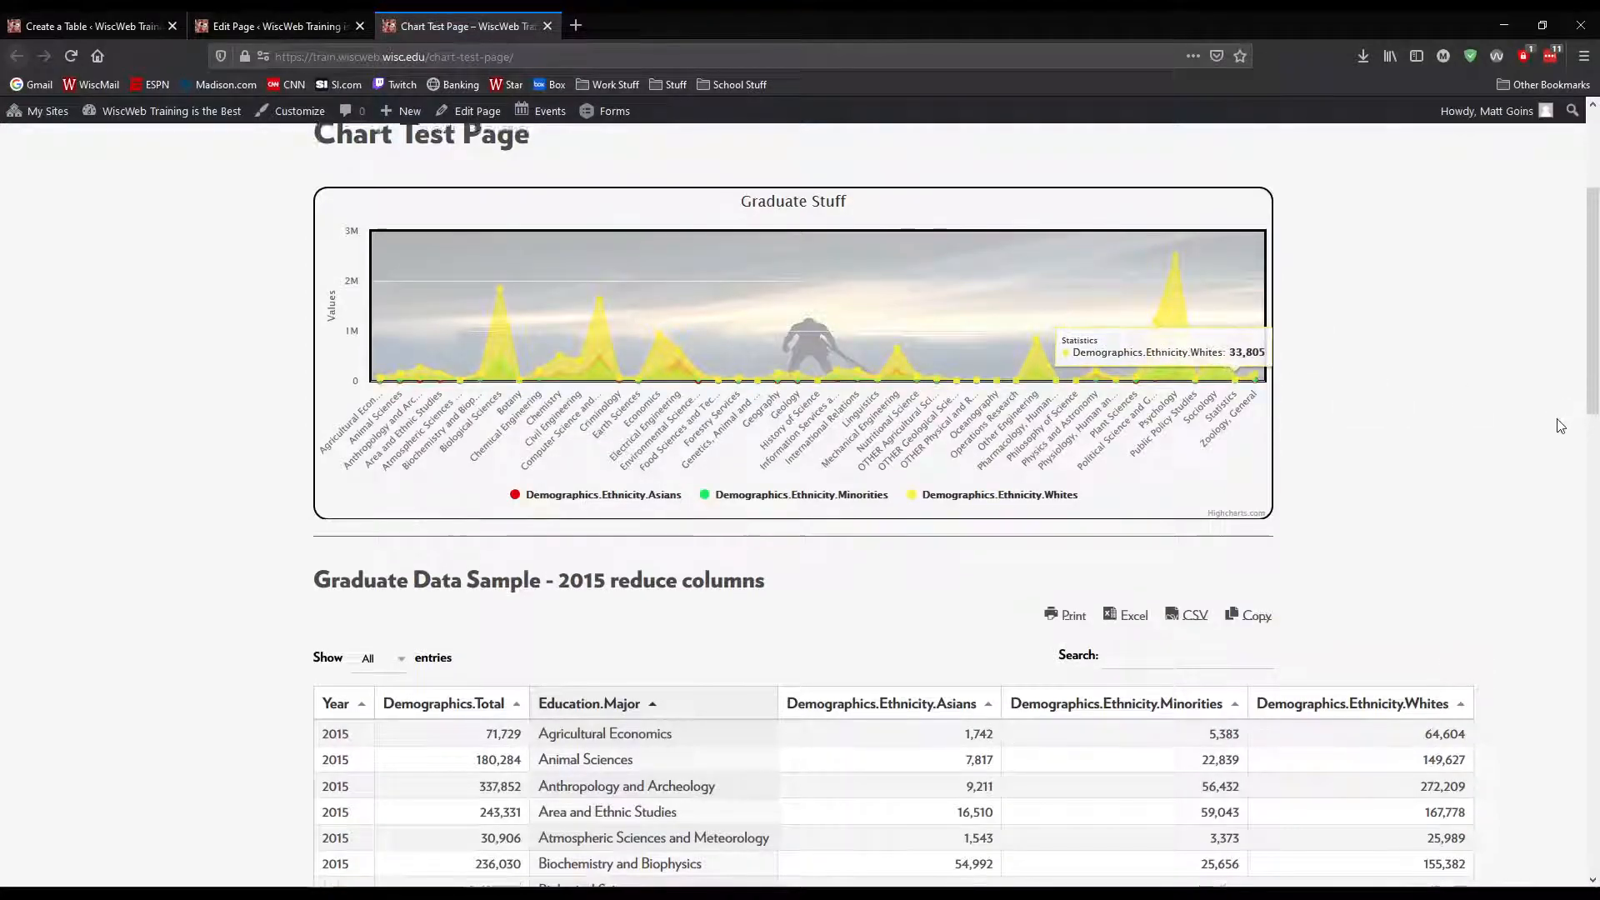
scroll(1561, 426, up, 2)
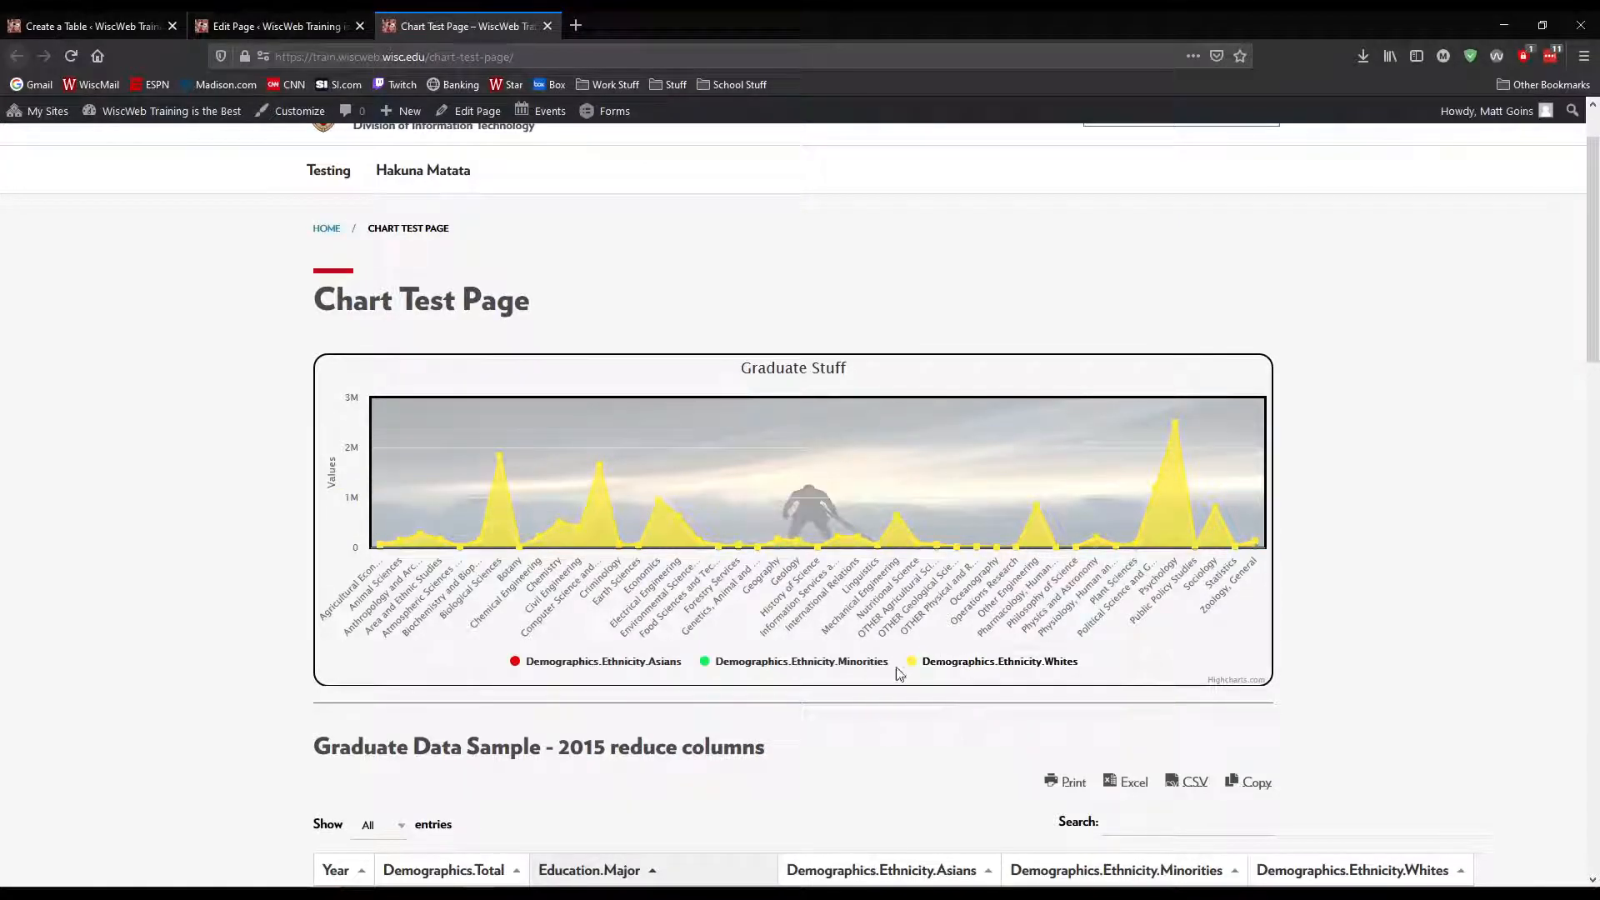
scroll(1359, 689, down, 3)
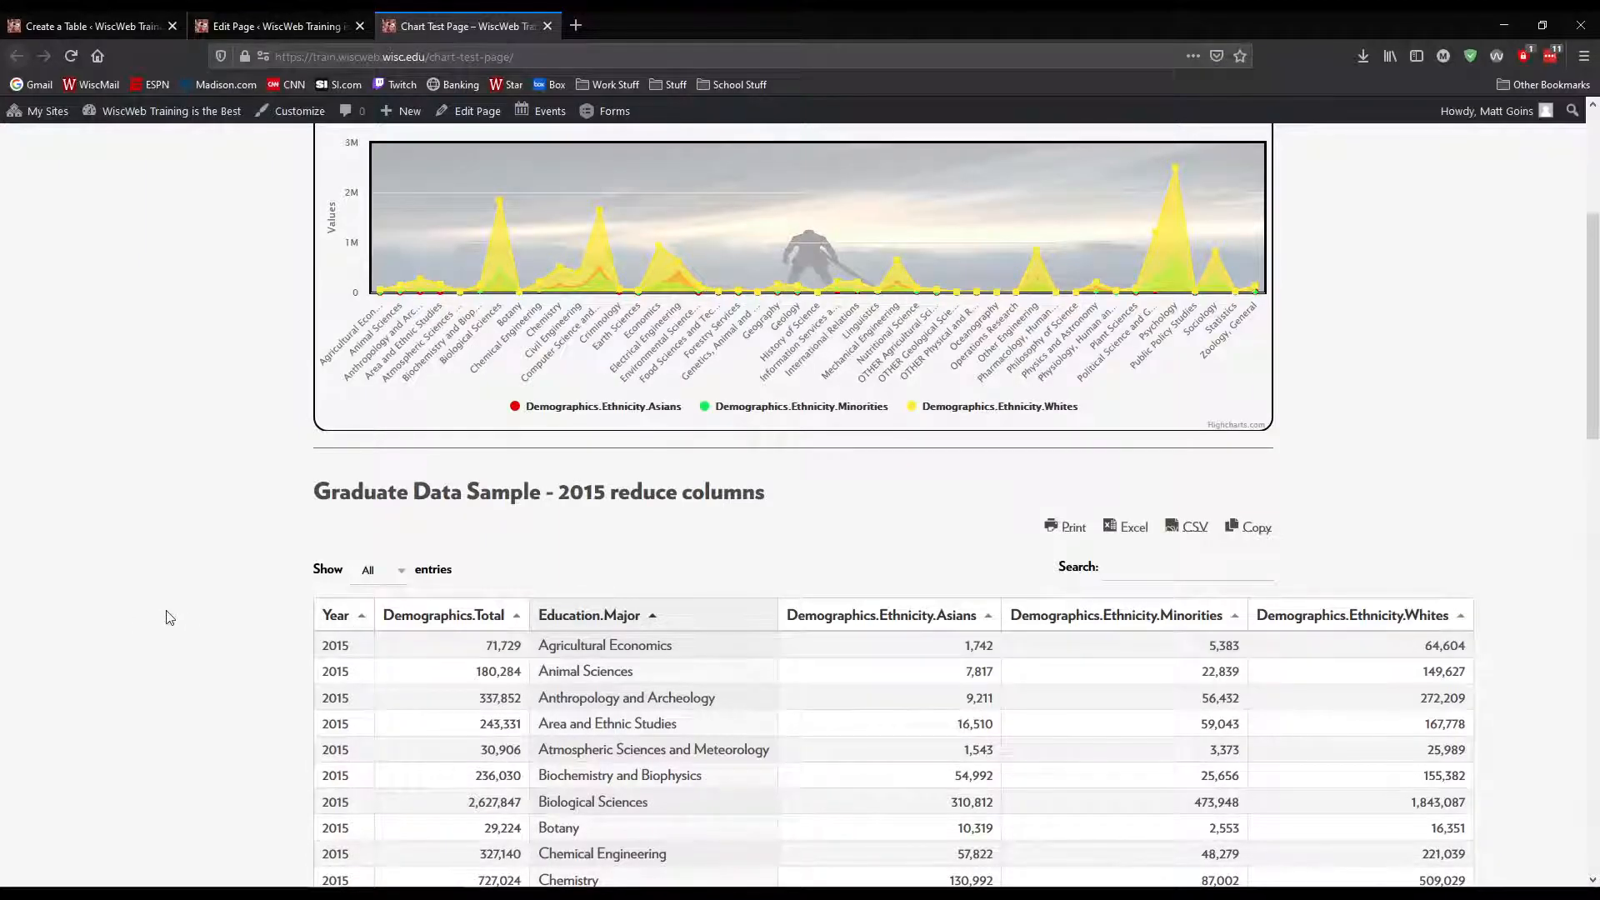
scroll(171, 616, down, 4)
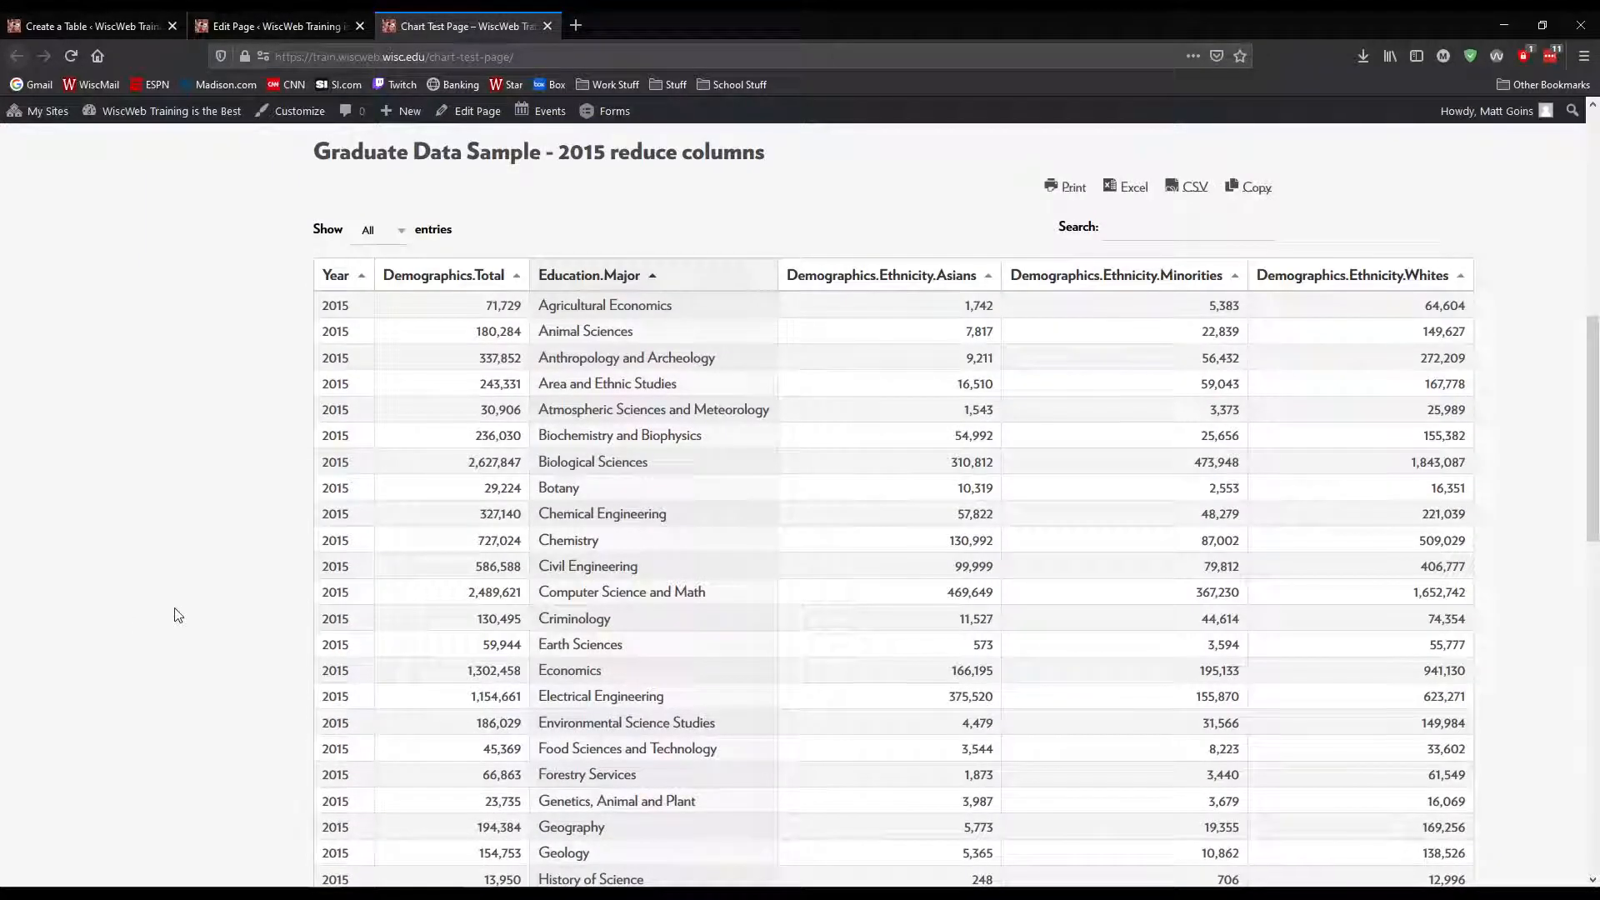
scroll(175, 616, up, 2)
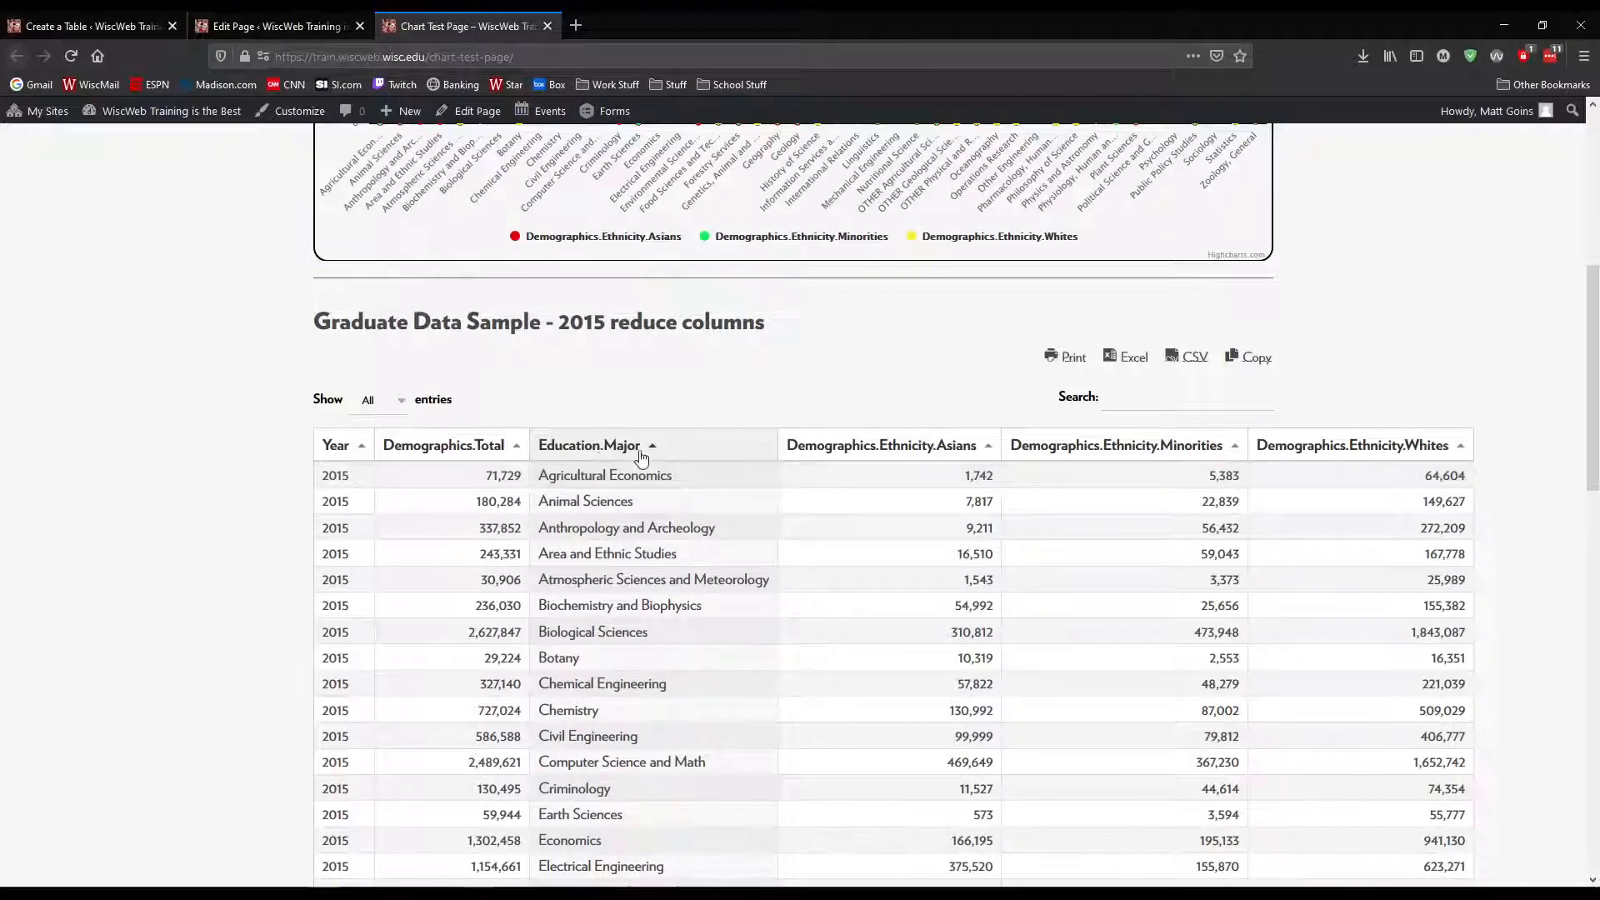
scroll(641, 457, up, 4)
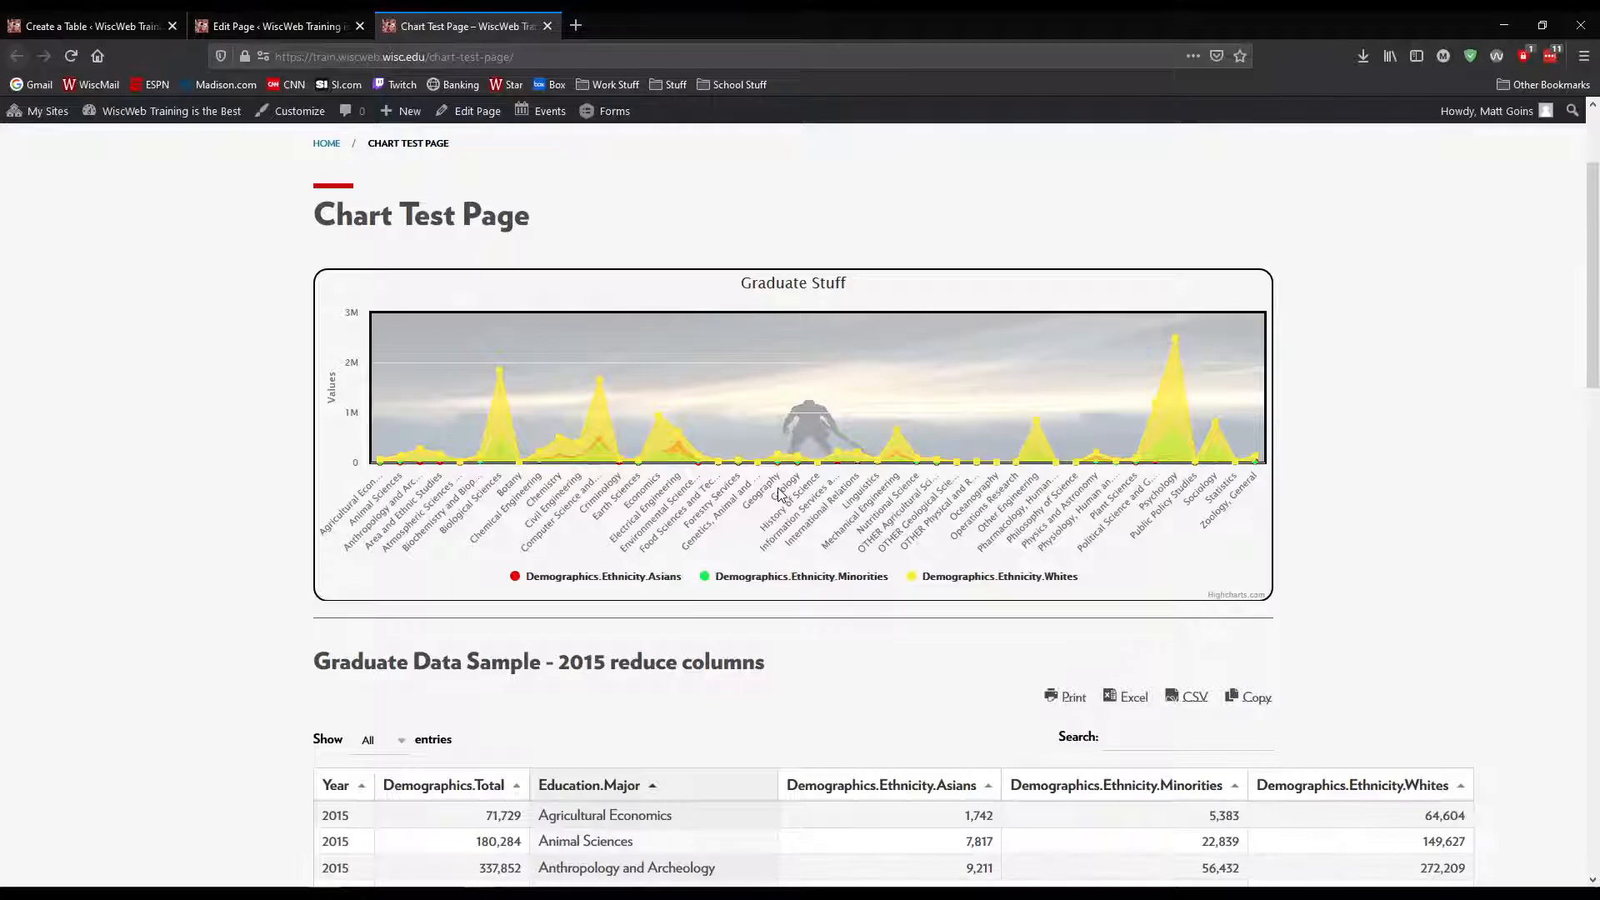